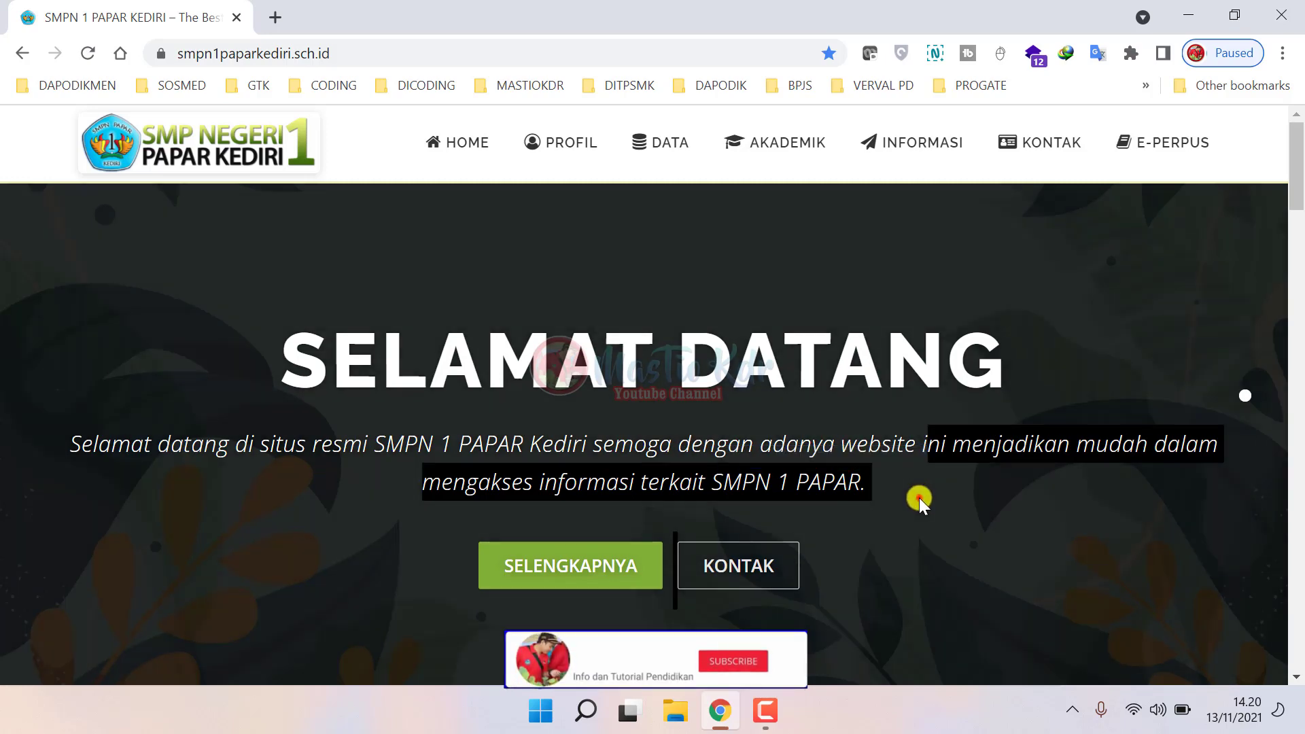
- Look through the school homepage from the welcome banner through the gallery and school statistics to the latest news
click(919, 498)
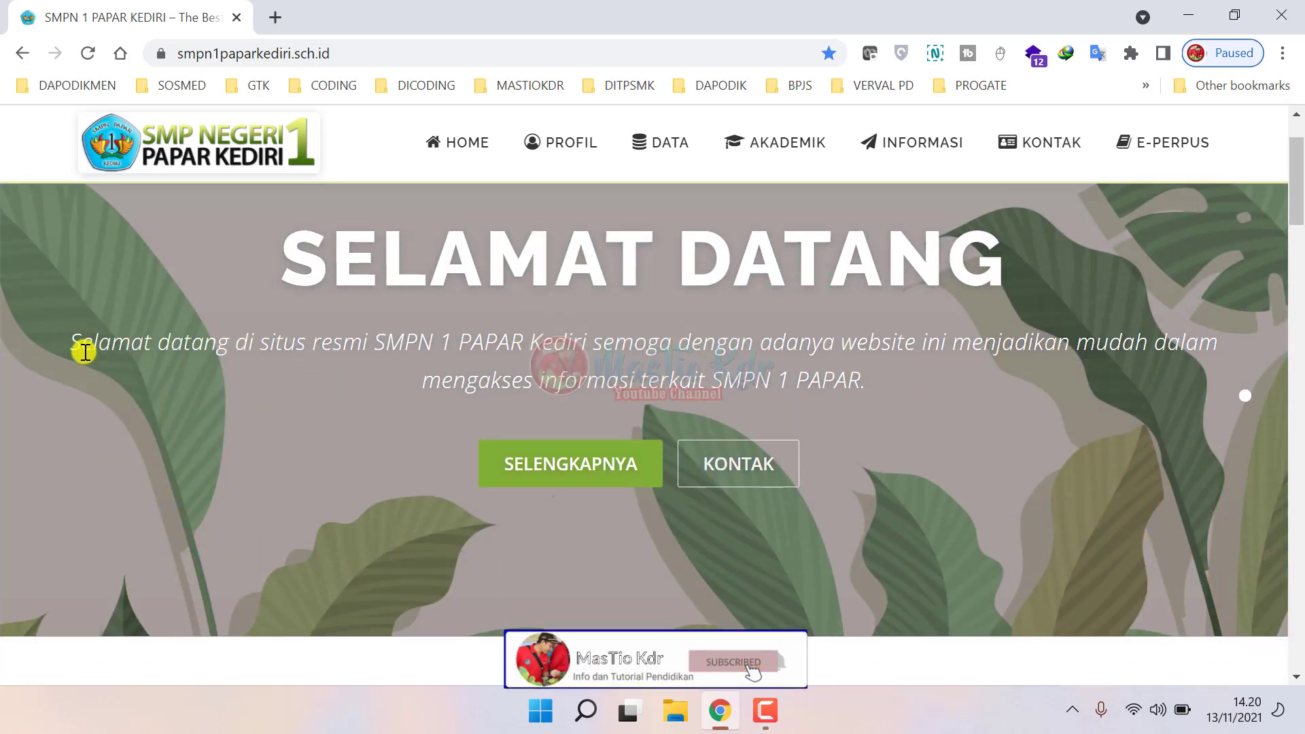
scroll(866, 400, down, 4)
scroll(865, 400, down, 4)
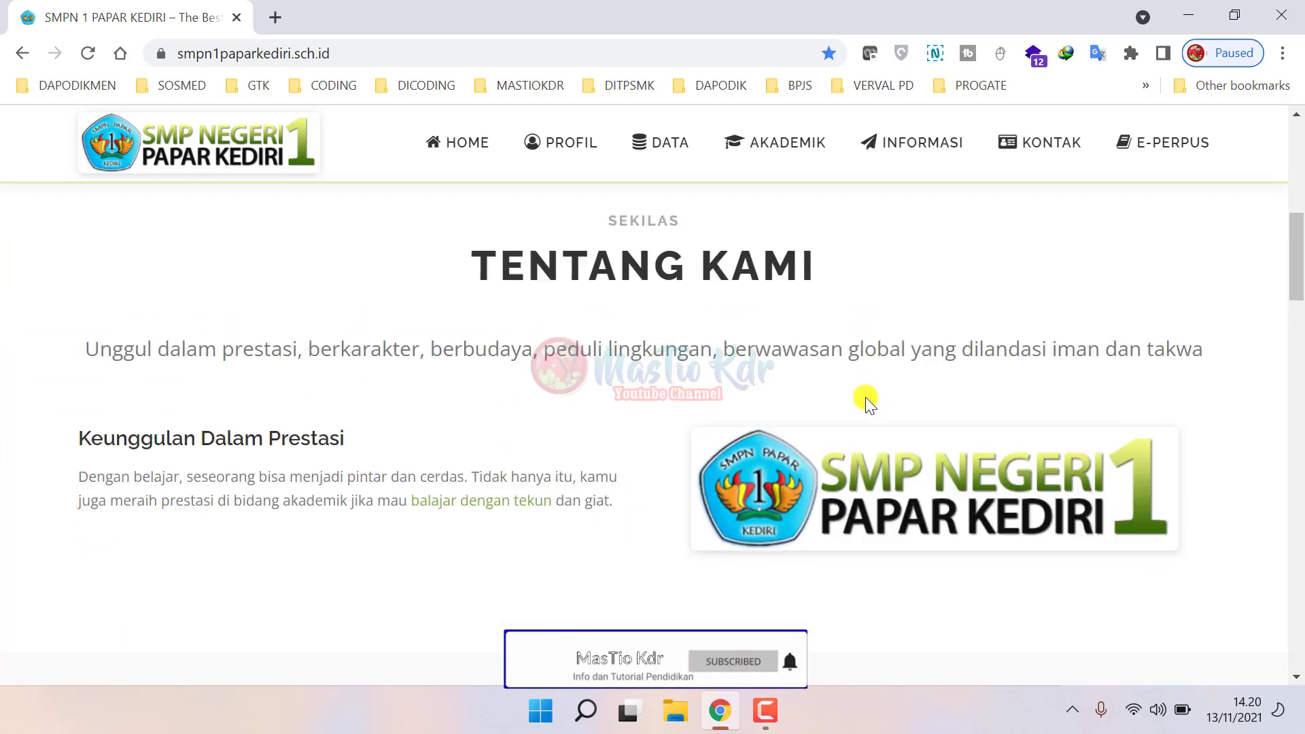
scroll(866, 399, up, 3)
scroll(700, 411, down, 12)
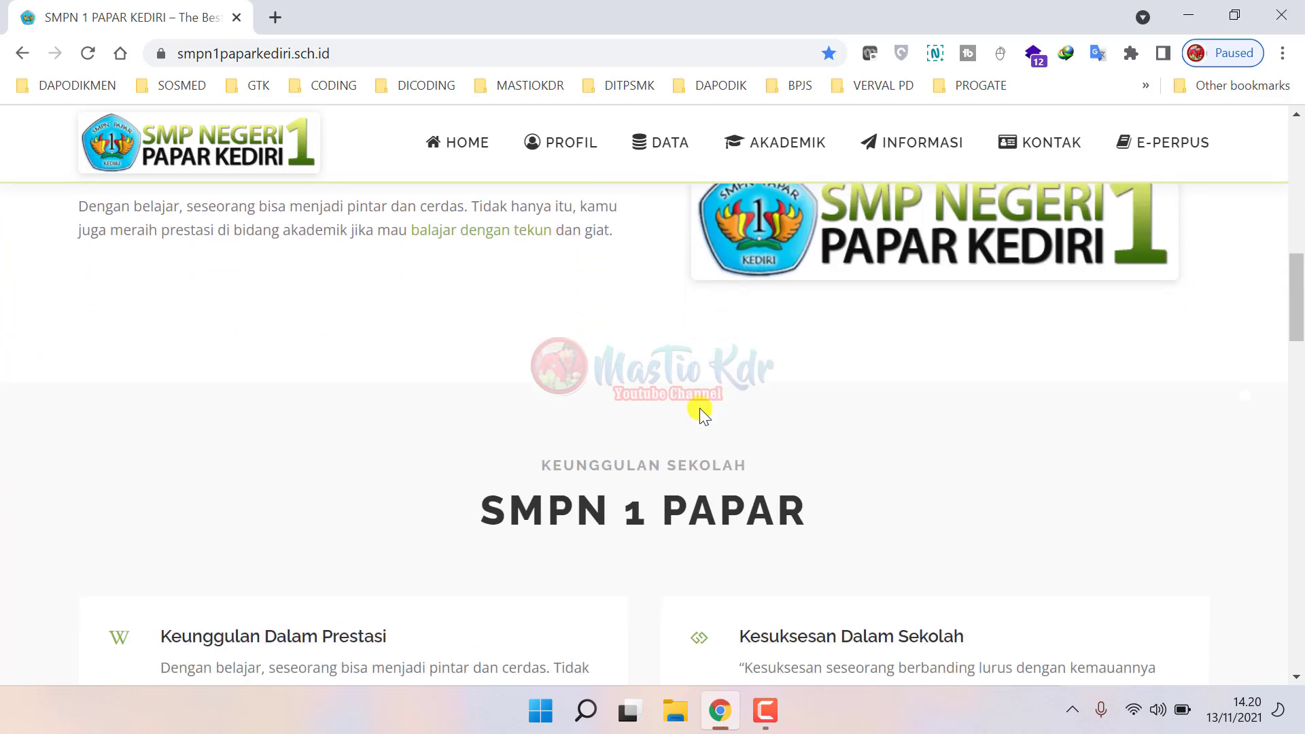
scroll(371, 454, down, 7)
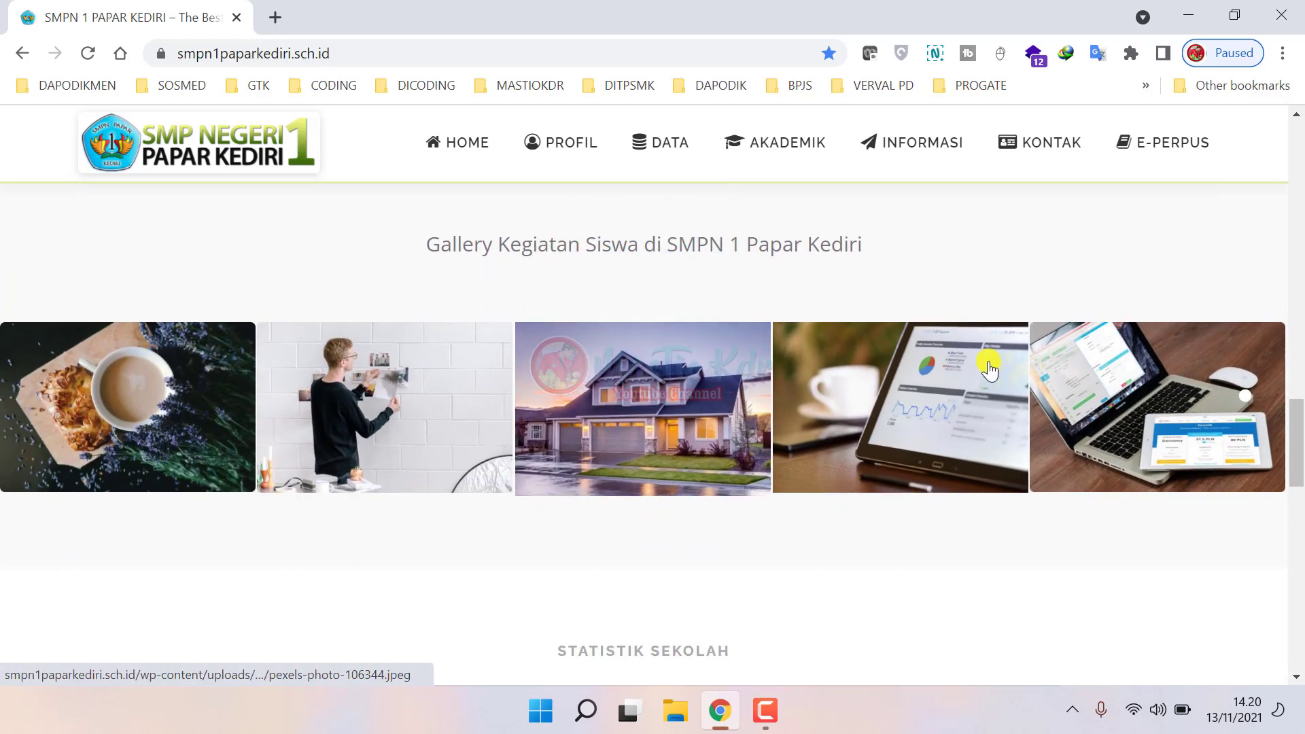
scroll(696, 399, down, 7)
scroll(696, 398, up, 1)
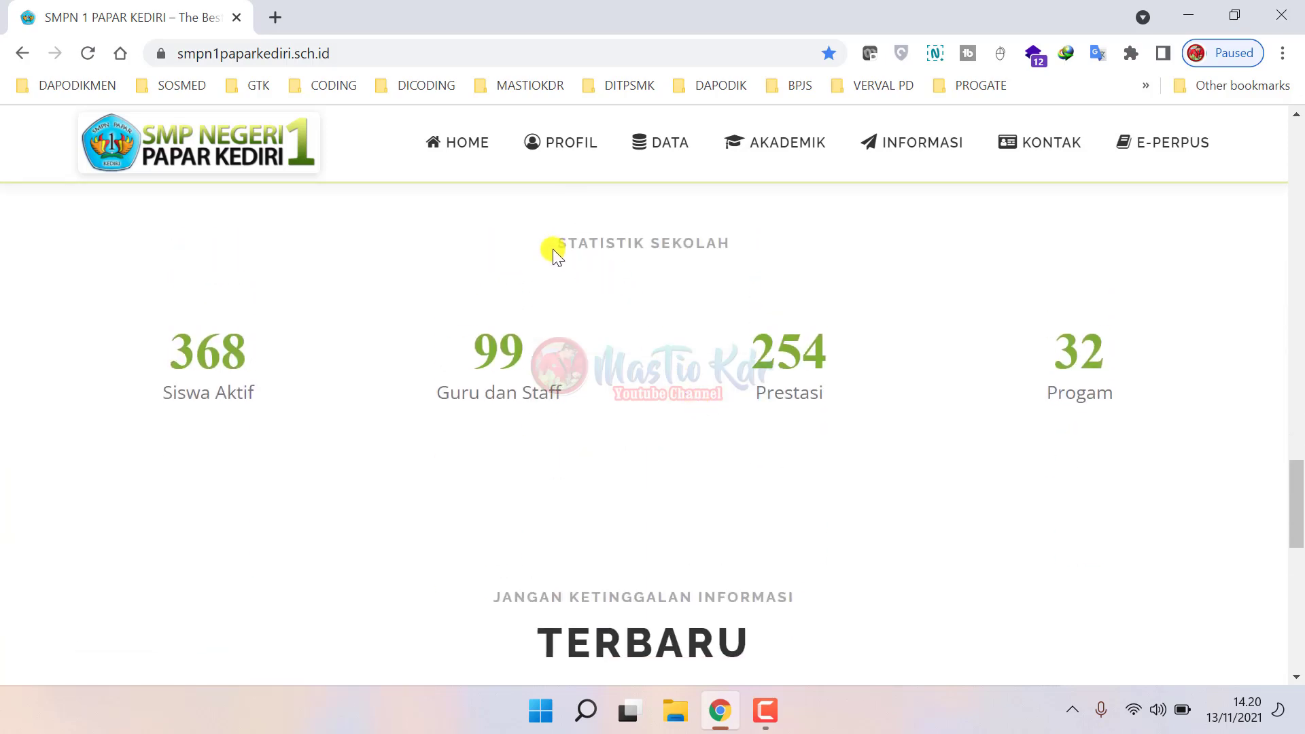
drag(553, 247, 761, 241)
scroll(801, 396, down, 6)
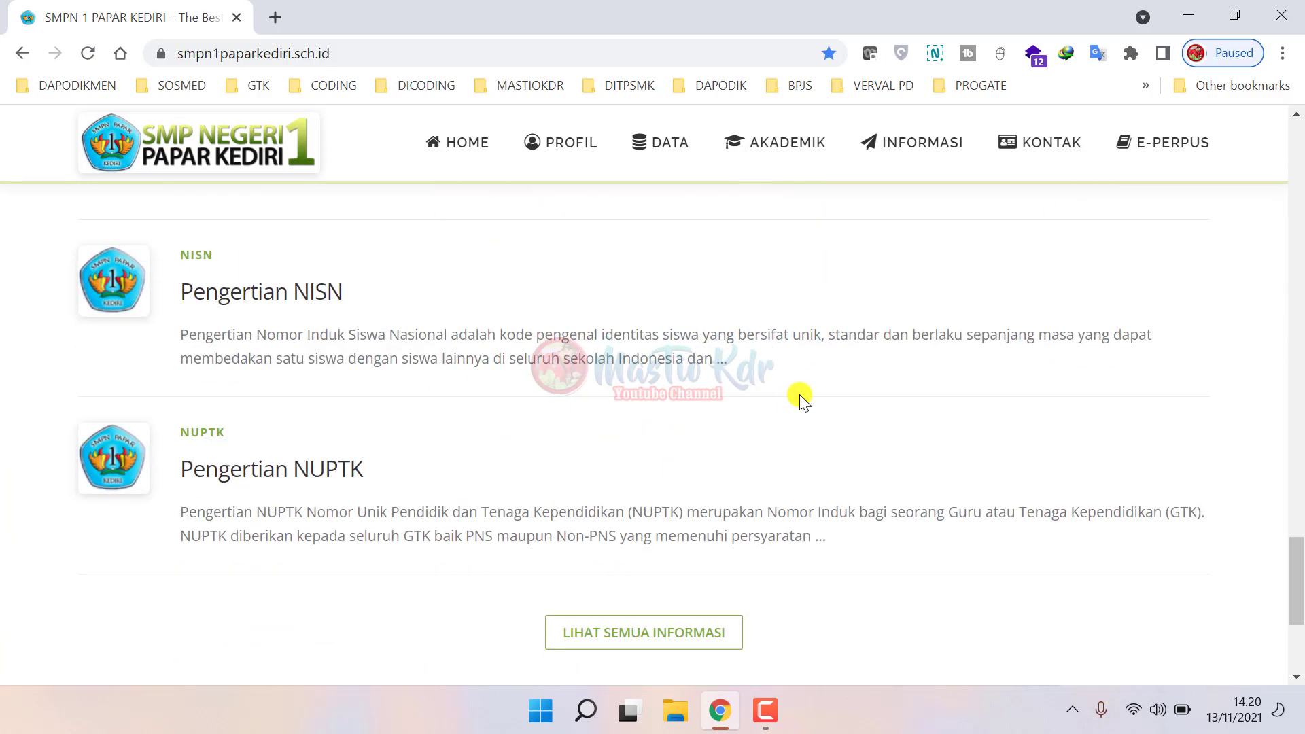
- View the Pengertian NISN article, opened from the homepage's latest news and again from the Informasi page
scroll(800, 401, up, 2)
click(227, 397)
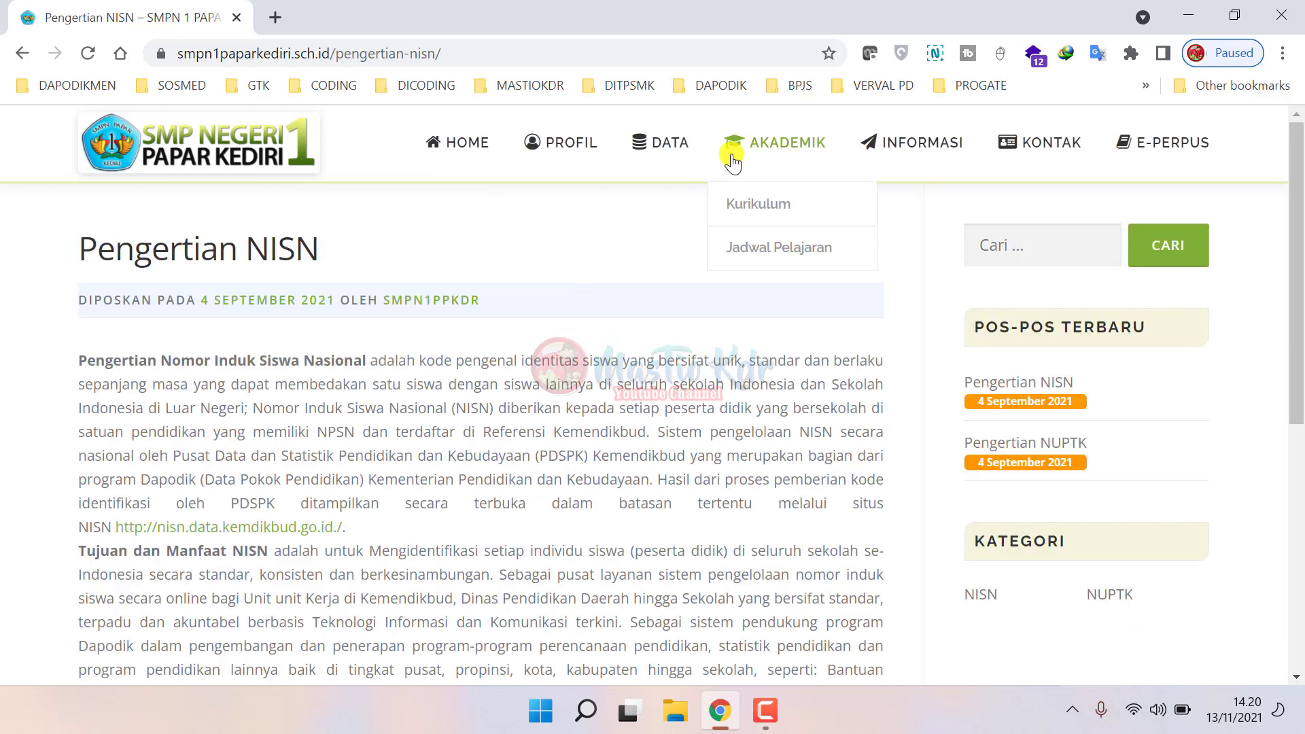
click(930, 160)
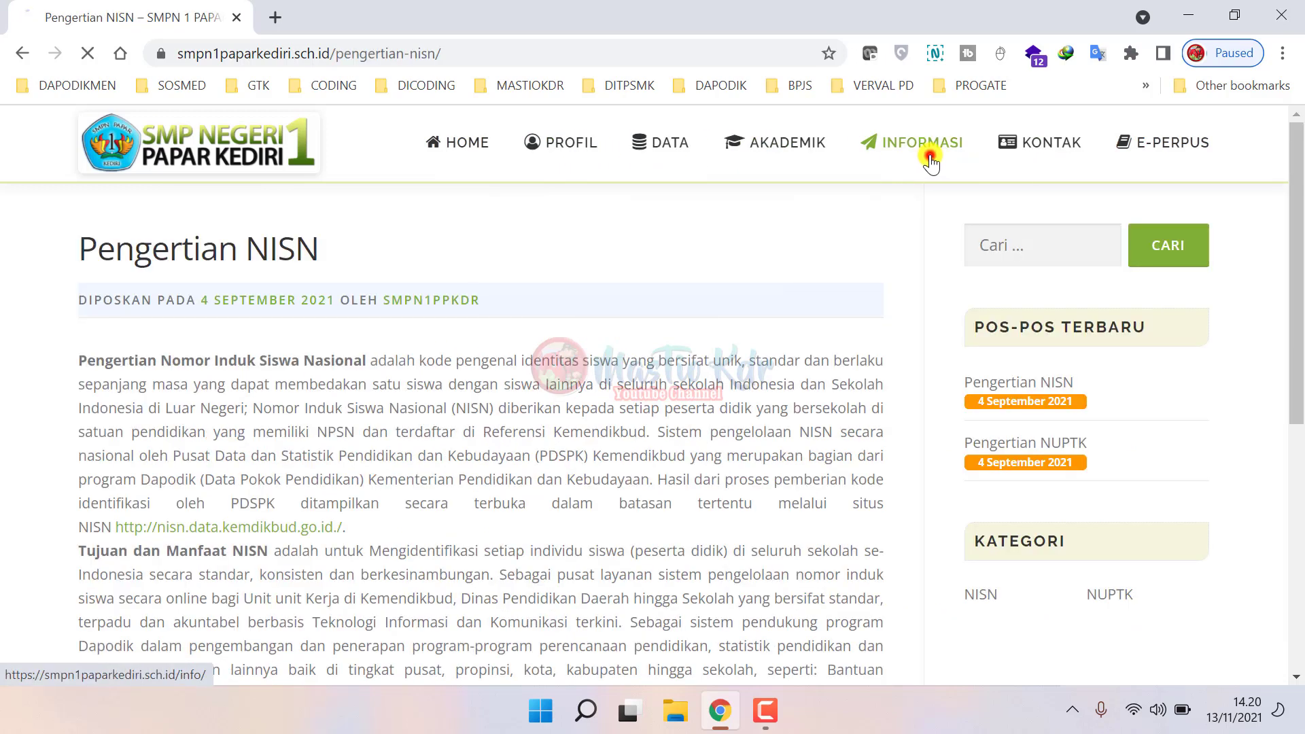
scroll(570, 455, down, 3)
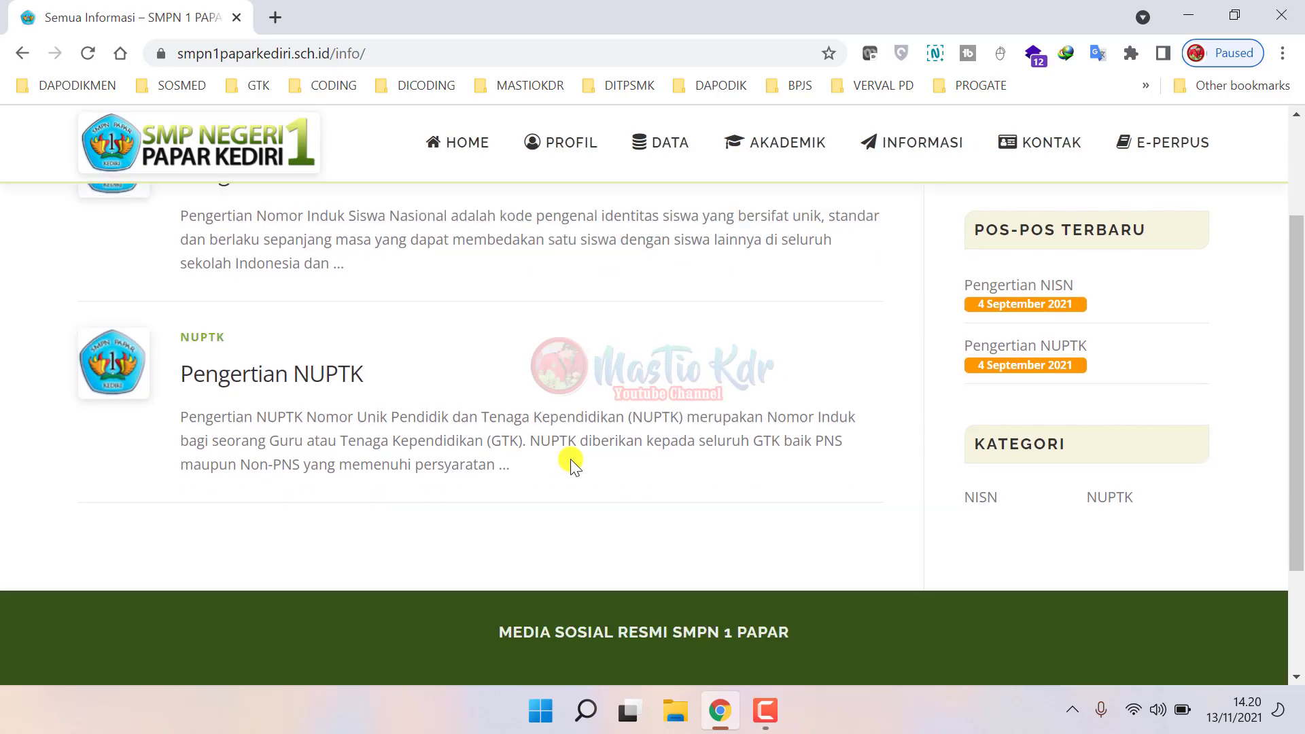
scroll(556, 462, up, 3)
click(240, 329)
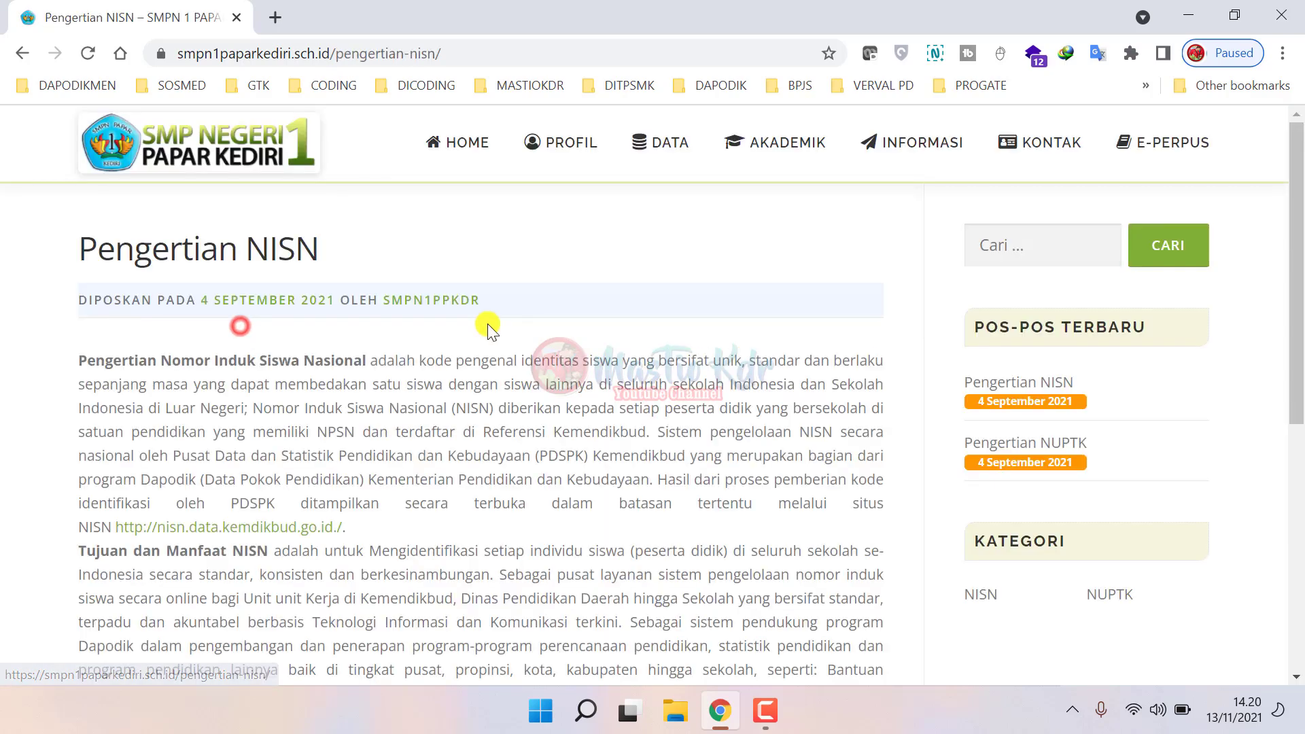
scroll(518, 356, down, 5)
scroll(520, 363, up, 5)
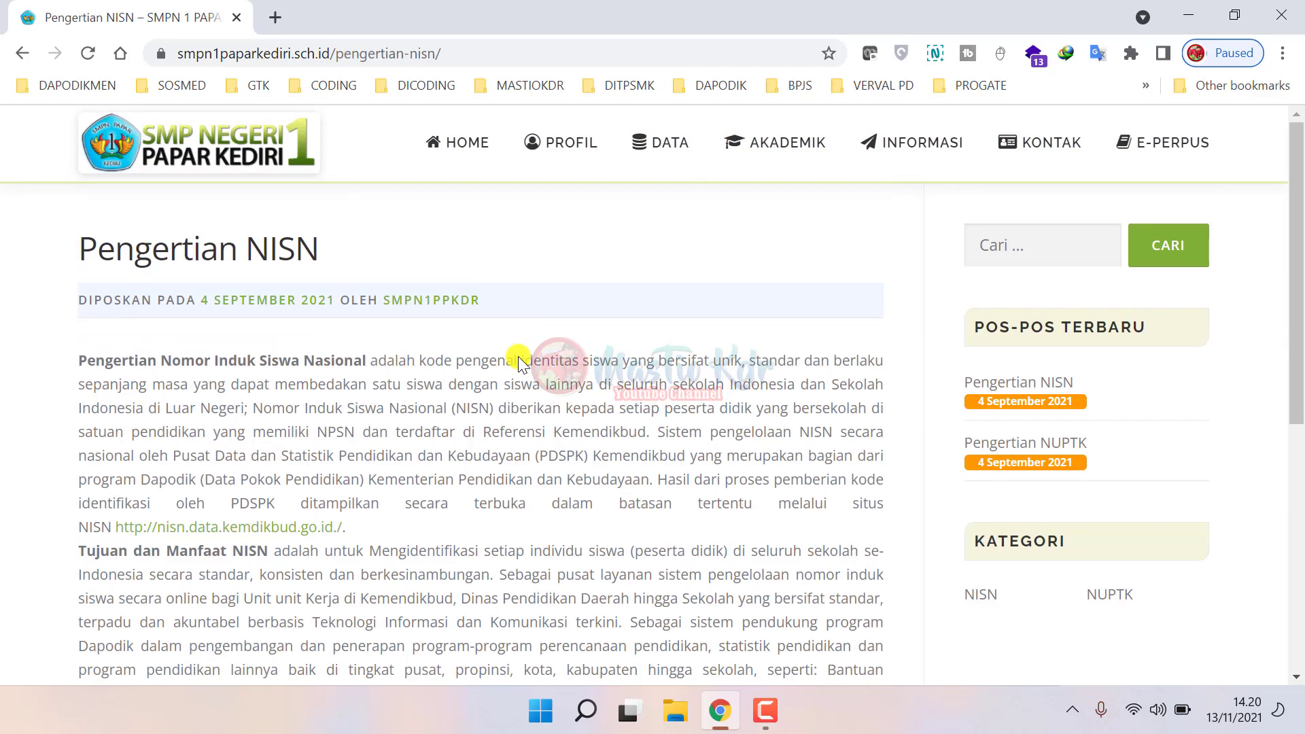
- Return to the school website's homepage and view its welcome banner
click(458, 147)
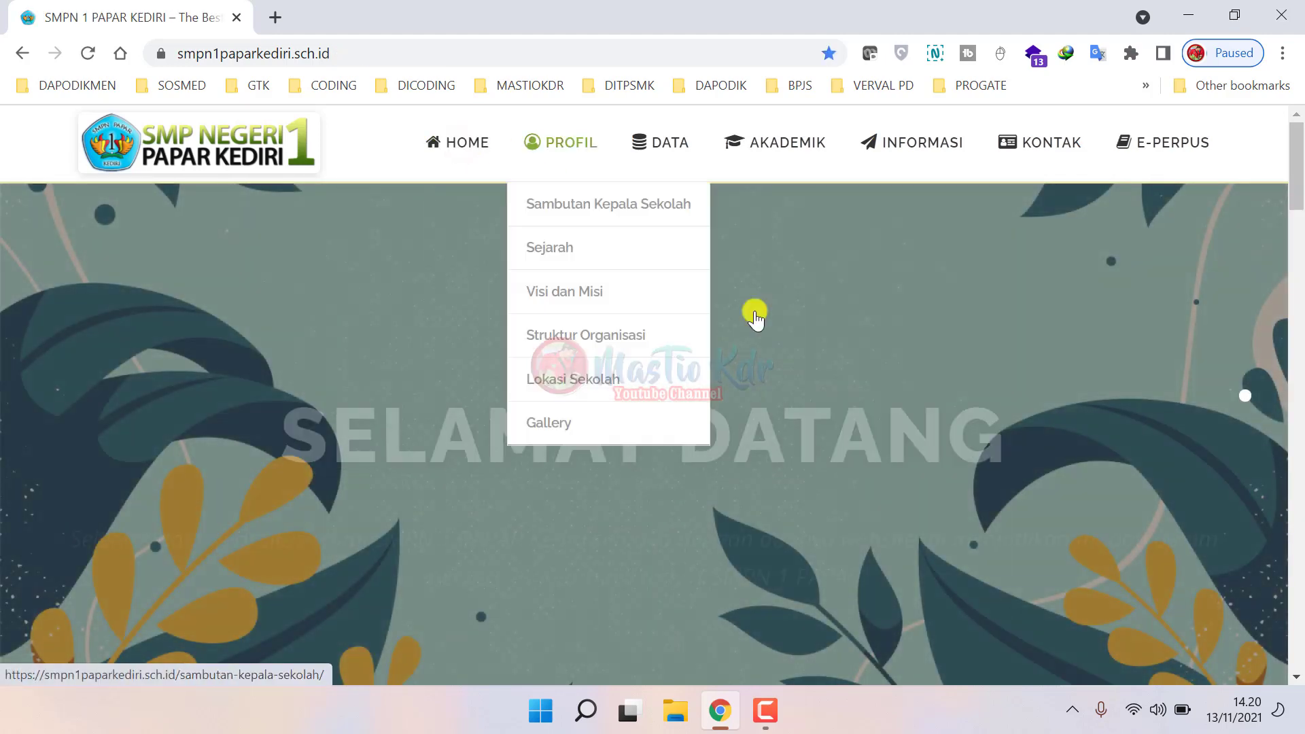
scroll(880, 455, down, 3)
scroll(878, 450, up, 3)
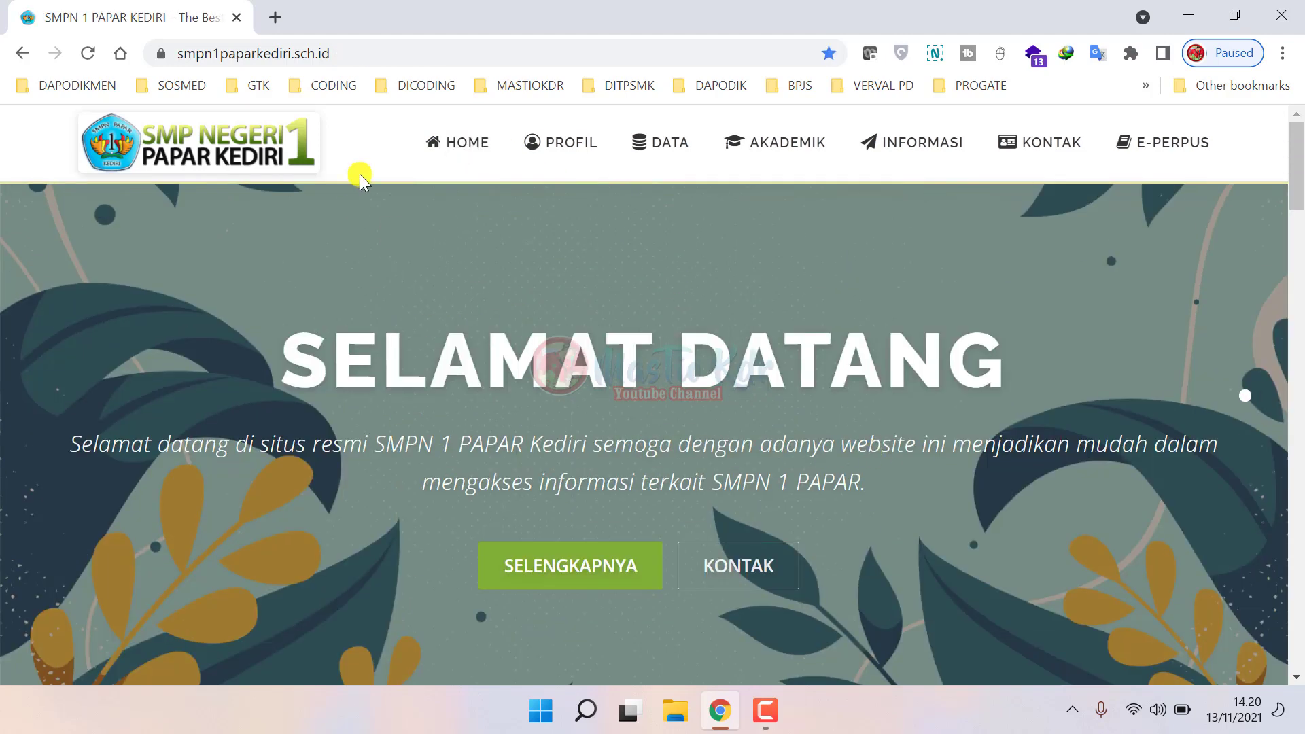
- Go to the school site's /admin address and log in to WordPress with the prefilled credentials
click(356, 60)
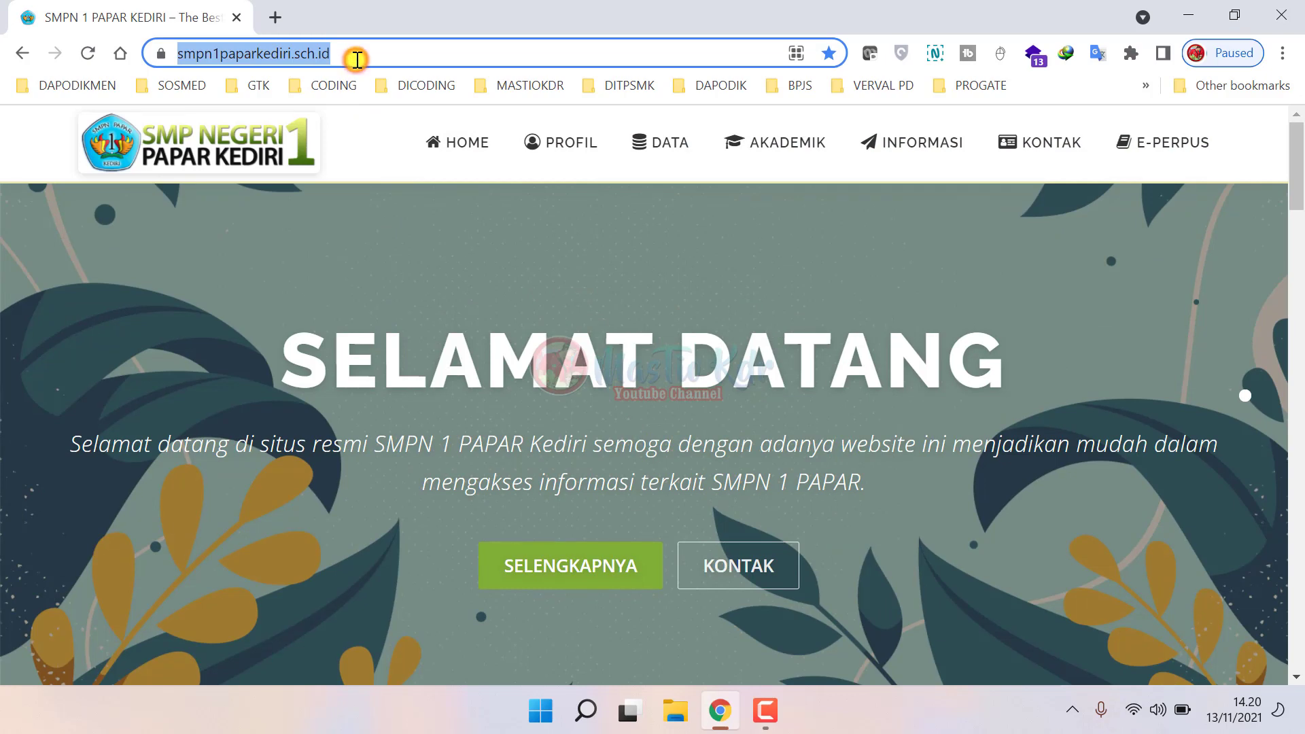
key(End)
text(/admin)
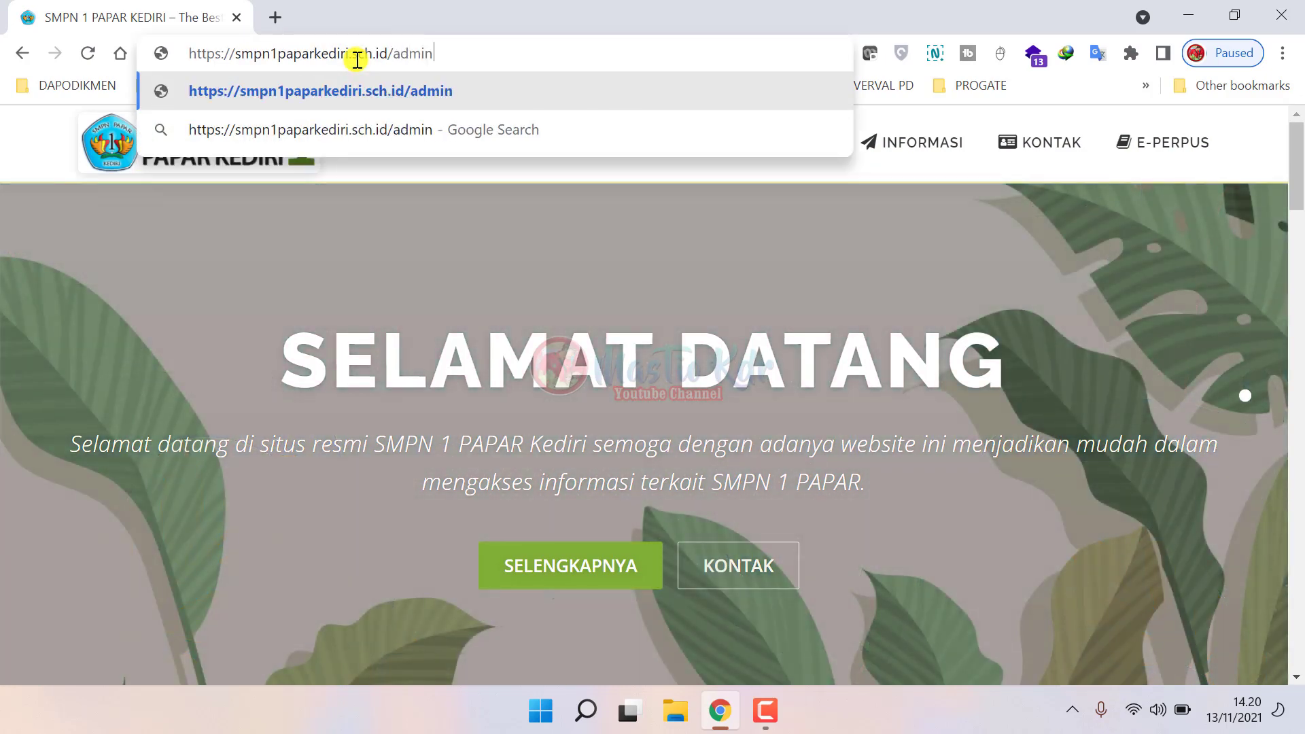
key(Return)
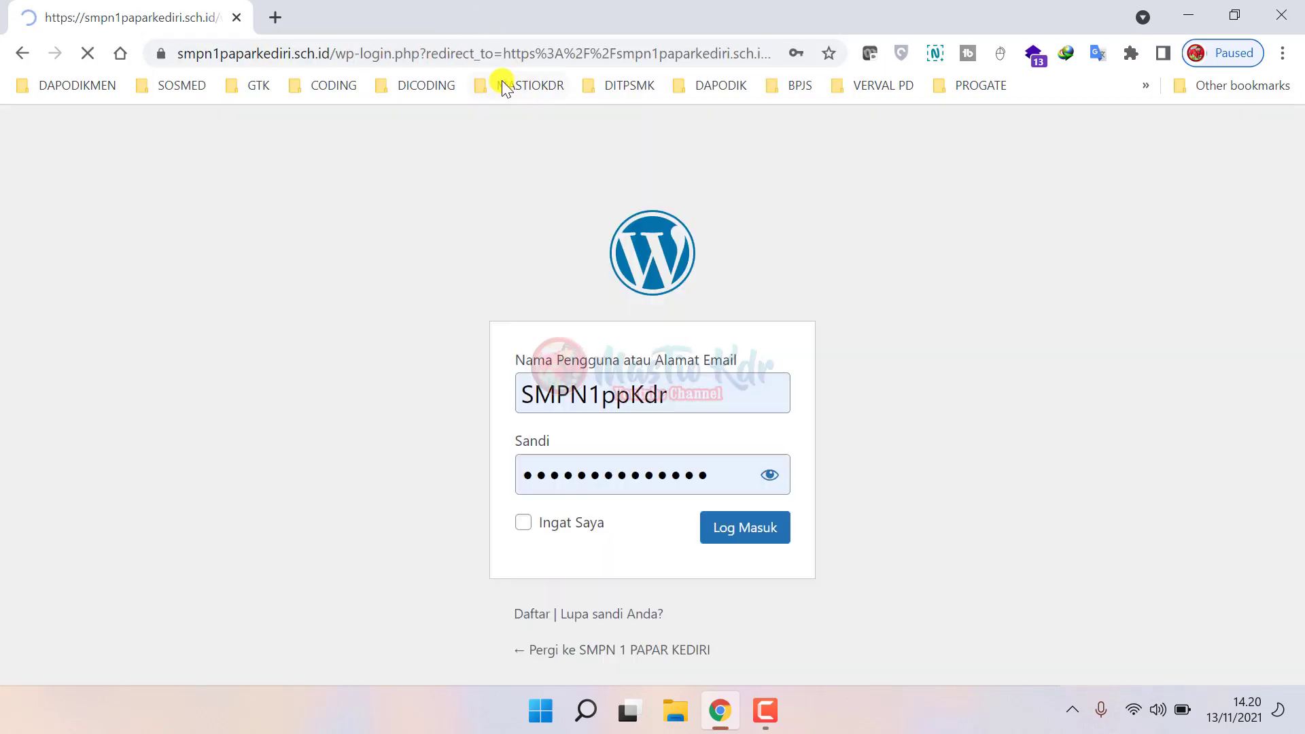
click(746, 528)
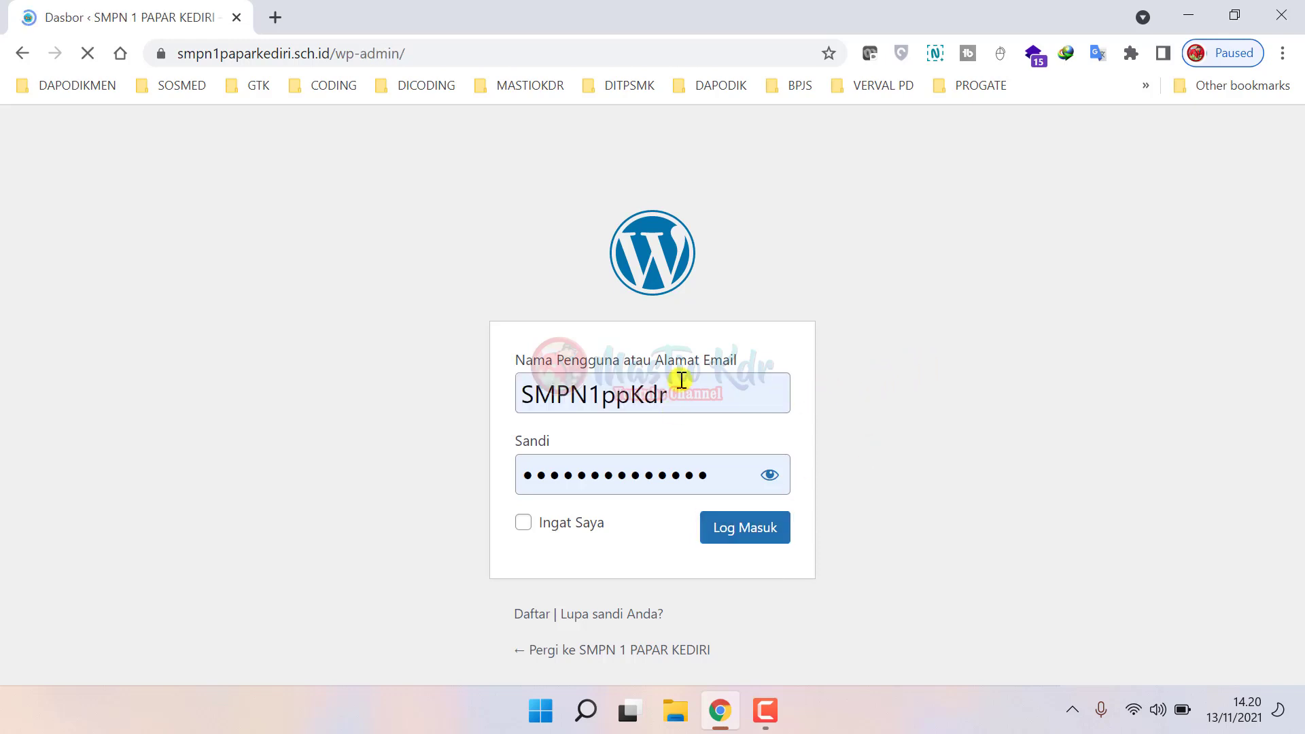
- Look over the WordPress dashboard and reduce the page zoom to 90%
scroll(429, 460, down, 3)
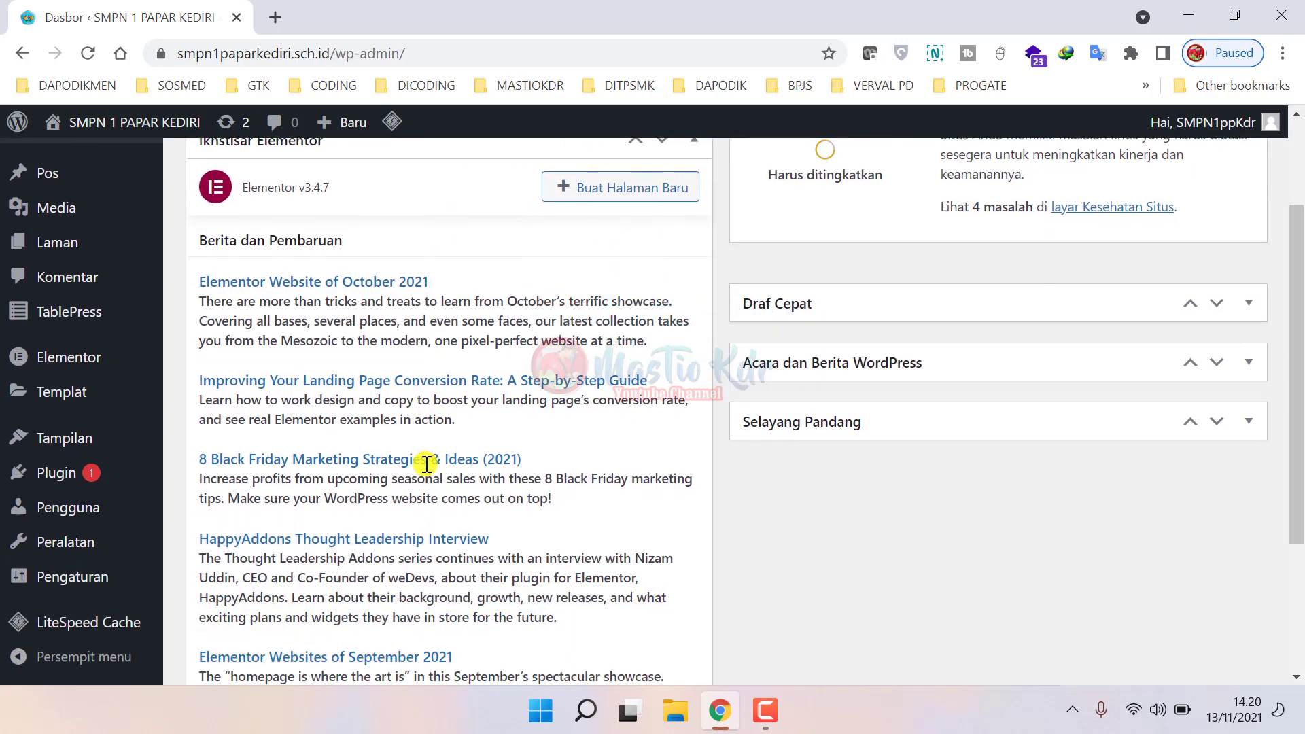
scroll(428, 461, up, 3)
key(ctrl+minus)
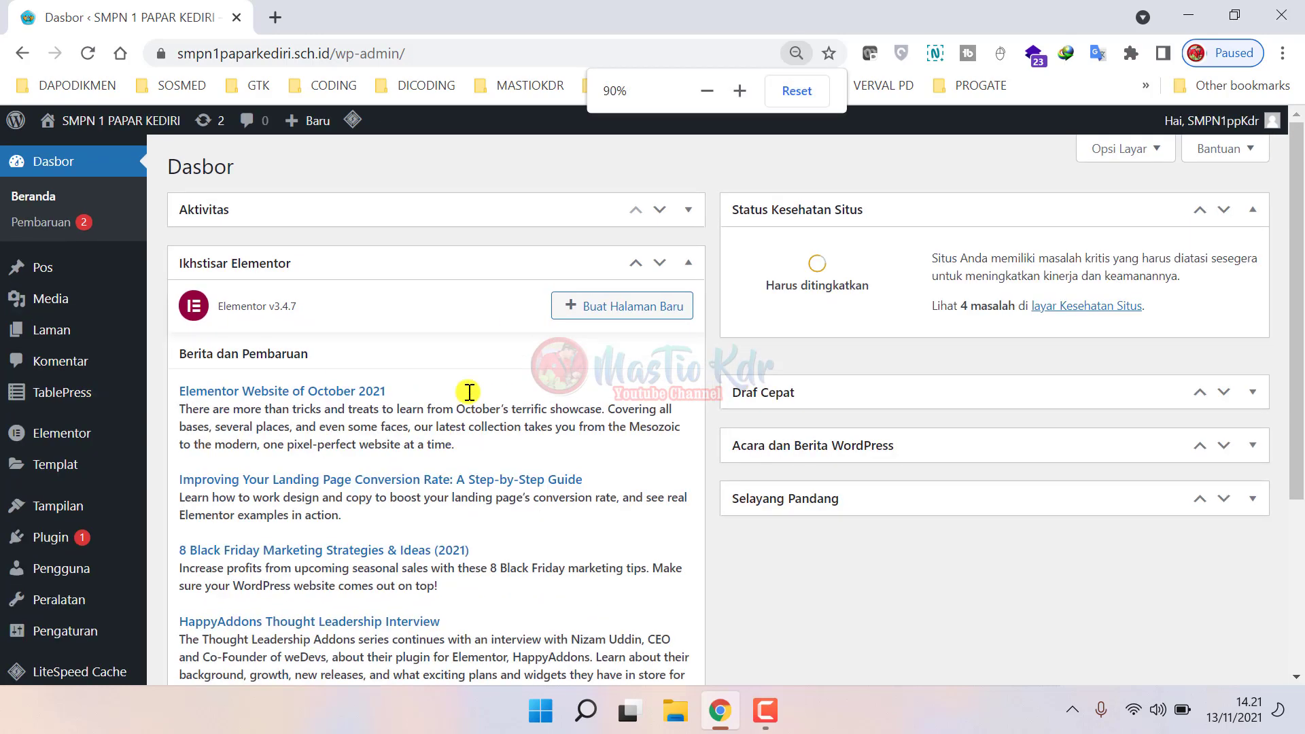
click(1295, 209)
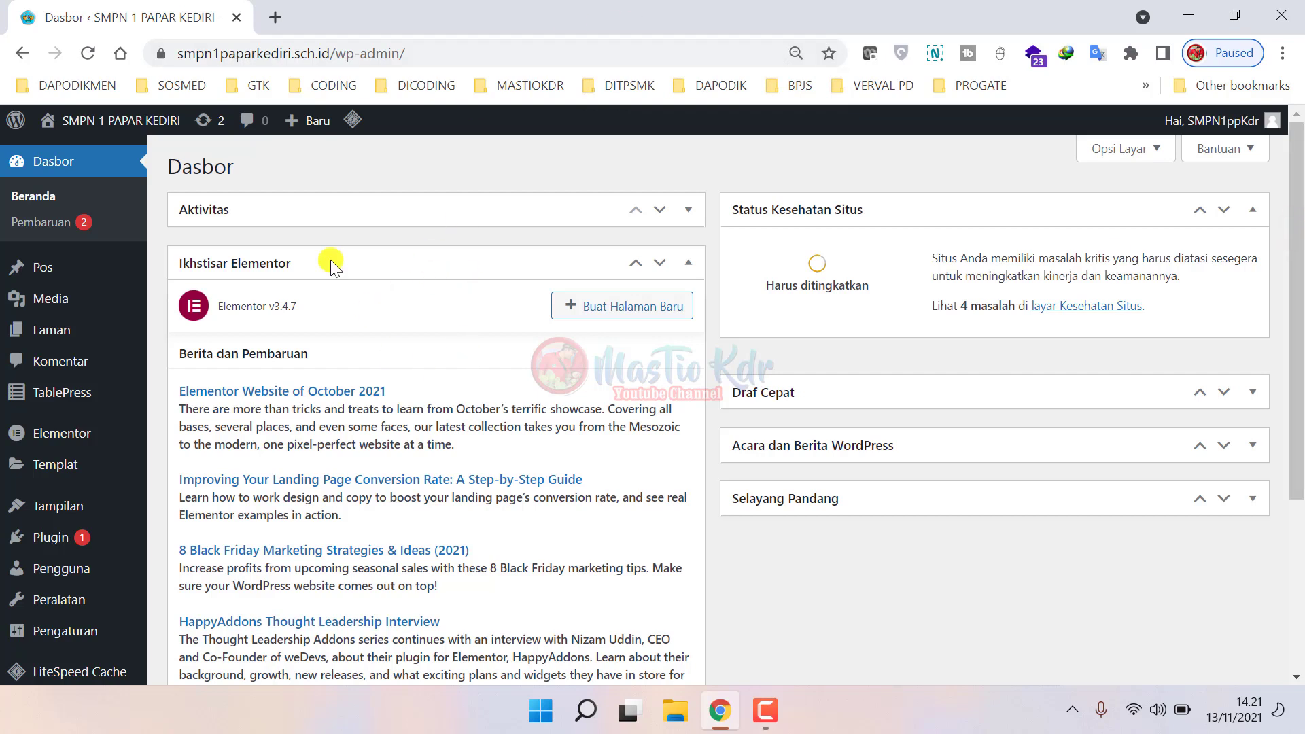
- Open the live school site in a new browser tab from the dashboard and switch to it
mouse_move(99, 126)
right_click(89, 167)
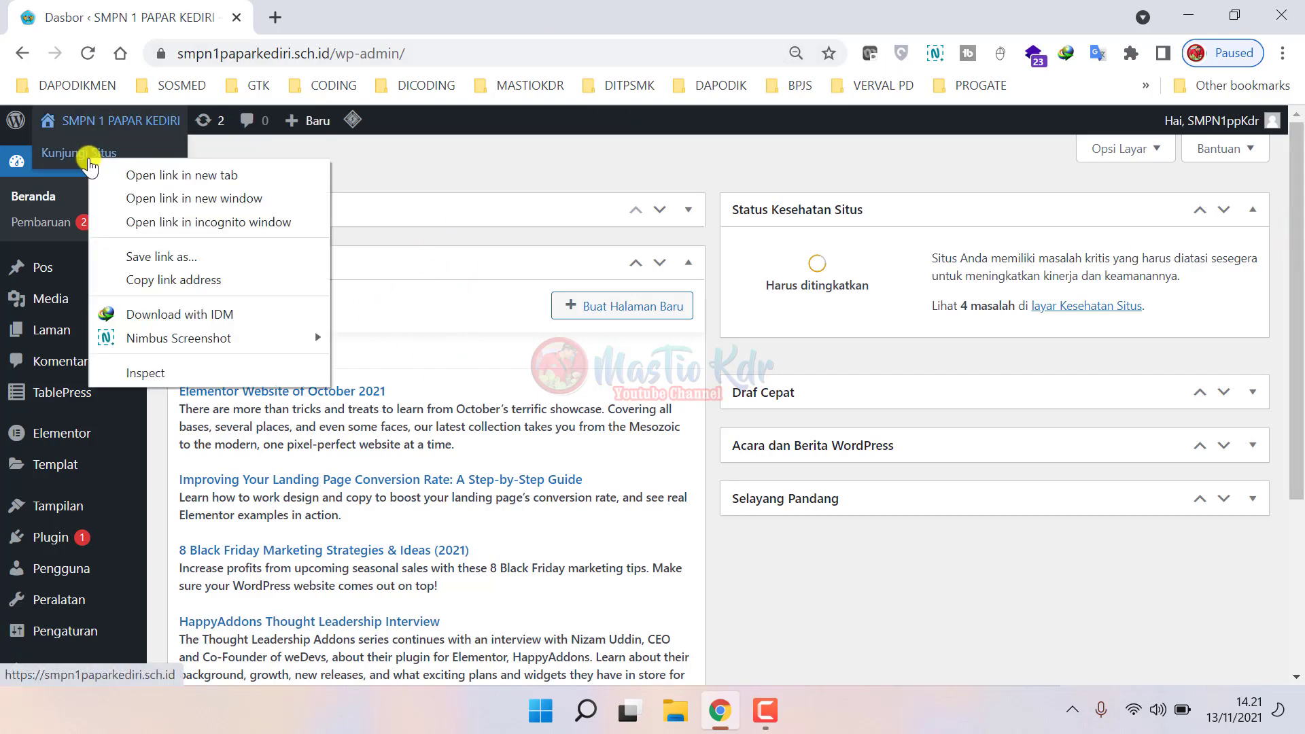
click(116, 175)
click(282, 8)
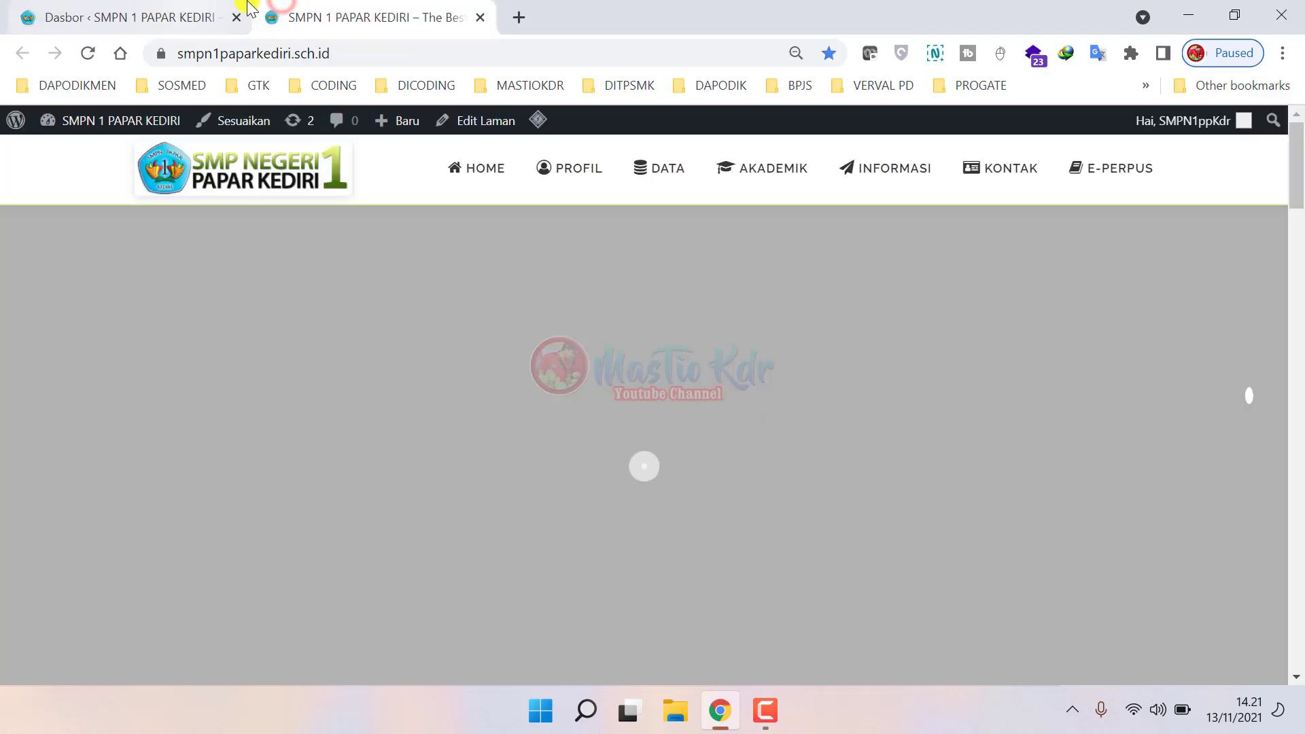
- Look through the live homepage's welcome, school strengths, gallery and statistics sections
scroll(580, 353, down, 8)
scroll(581, 354, up, 10)
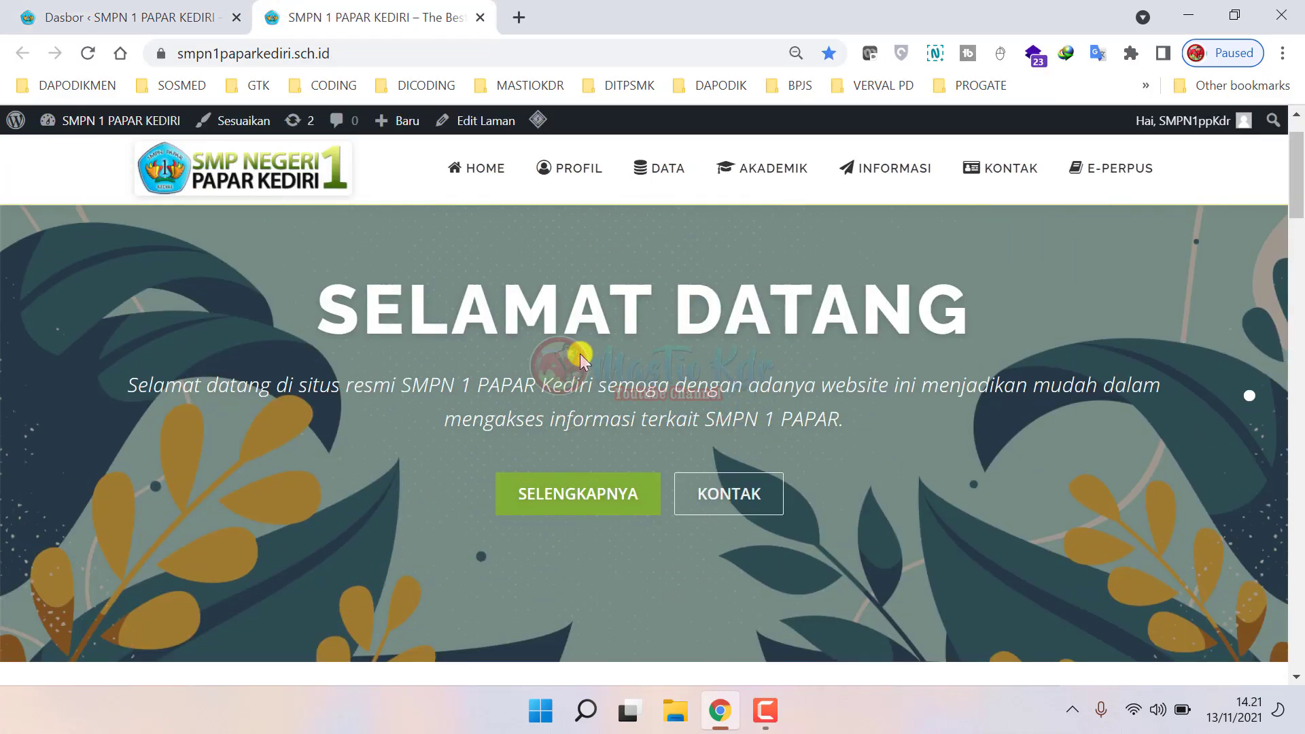
scroll(931, 413, down, 6)
scroll(932, 413, down, 20)
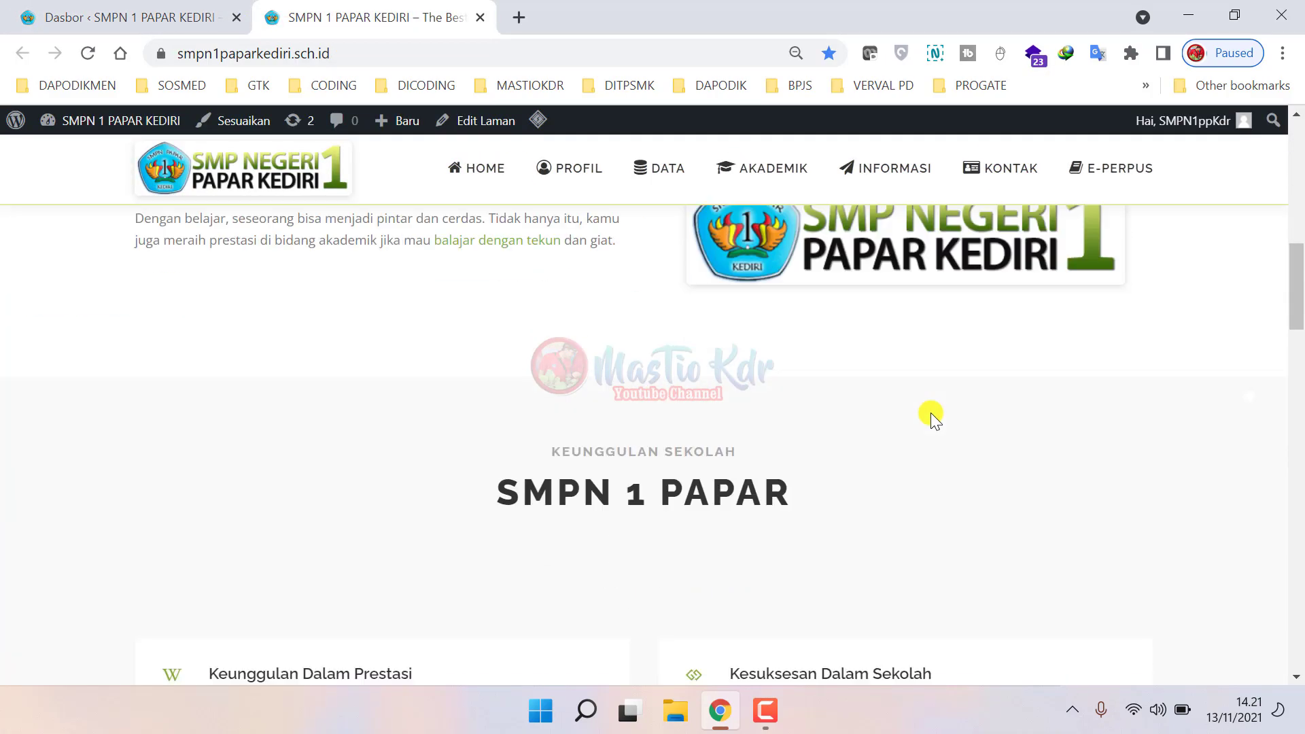
scroll(931, 411, down, 7)
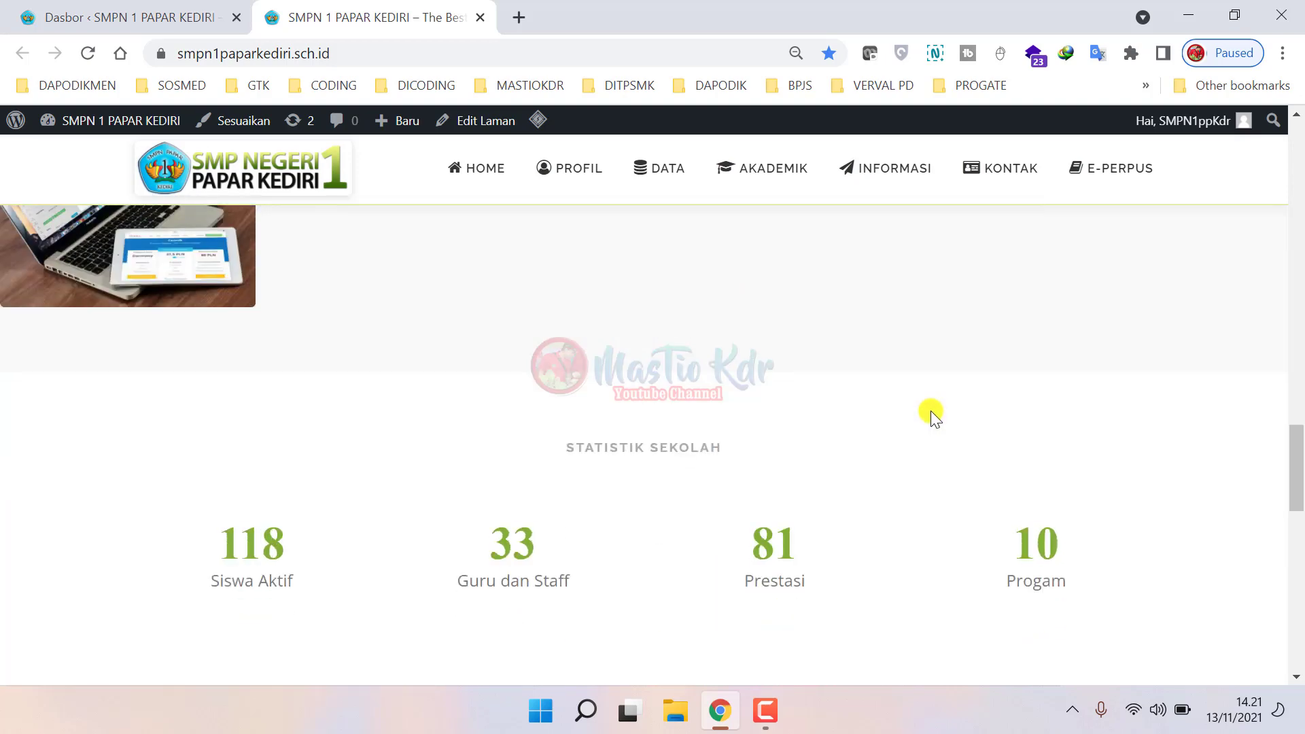
scroll(931, 411, up, 12)
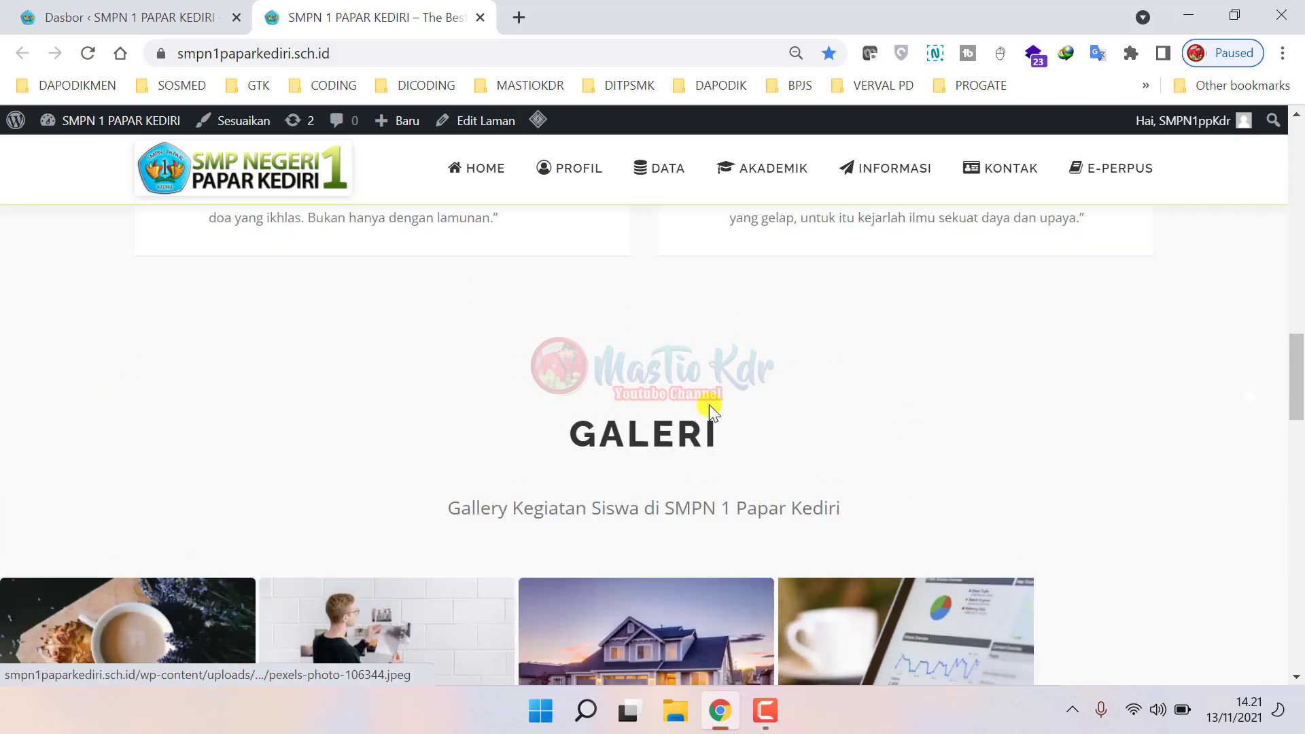
- Check the dashboard's Pos and Media entries, and open the Informasi page in the live site tab
click(170, 10)
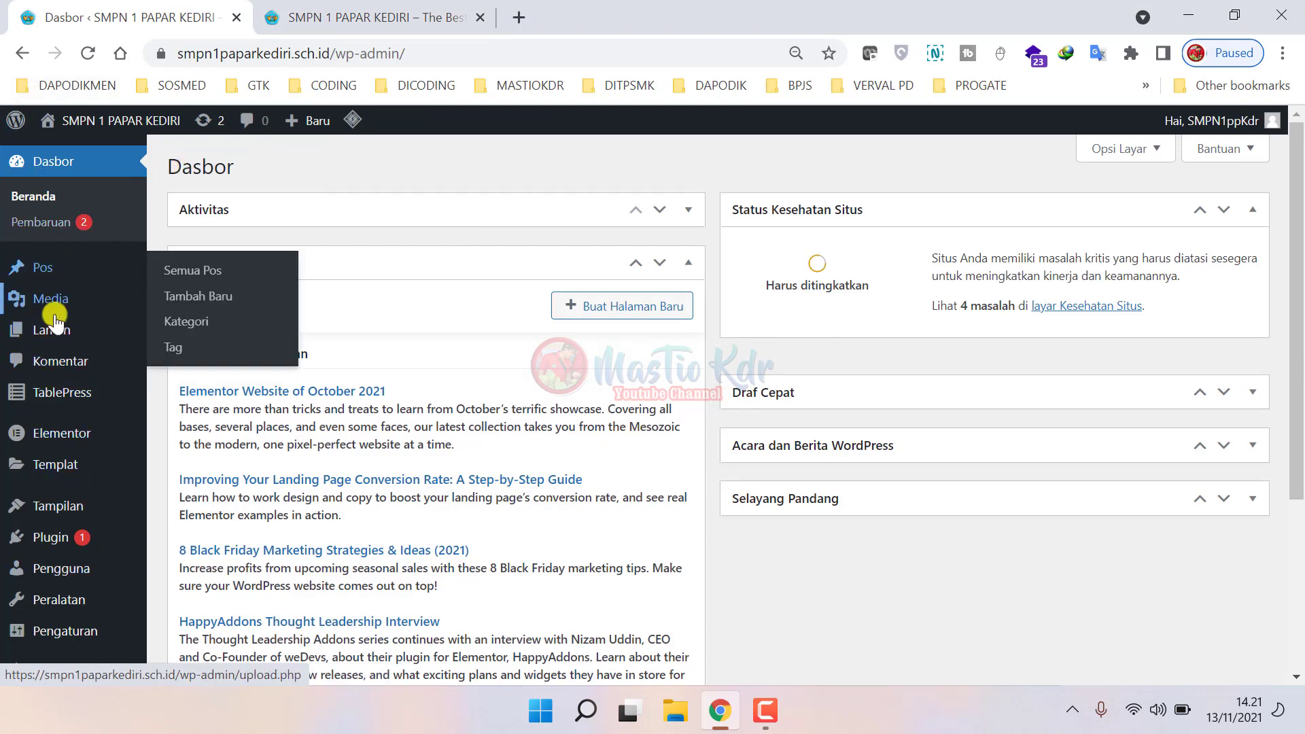
mouse_move(54, 311)
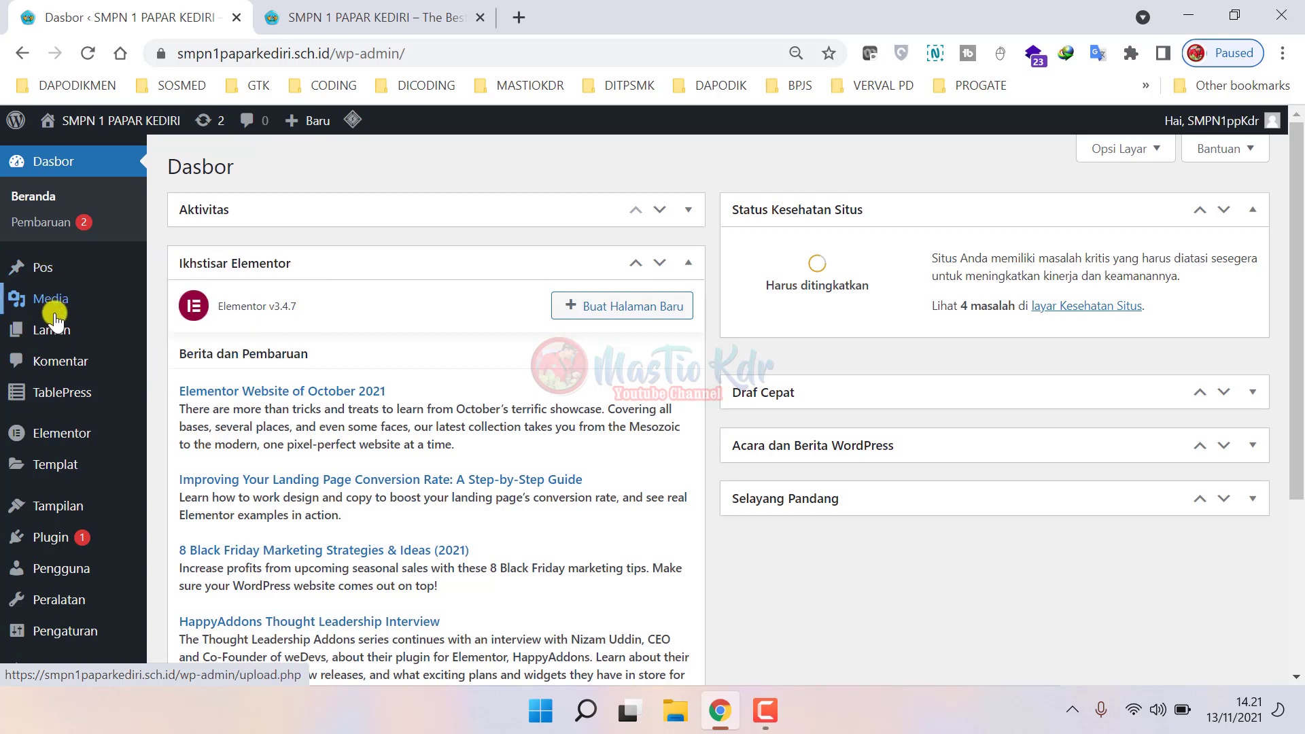
click(333, 19)
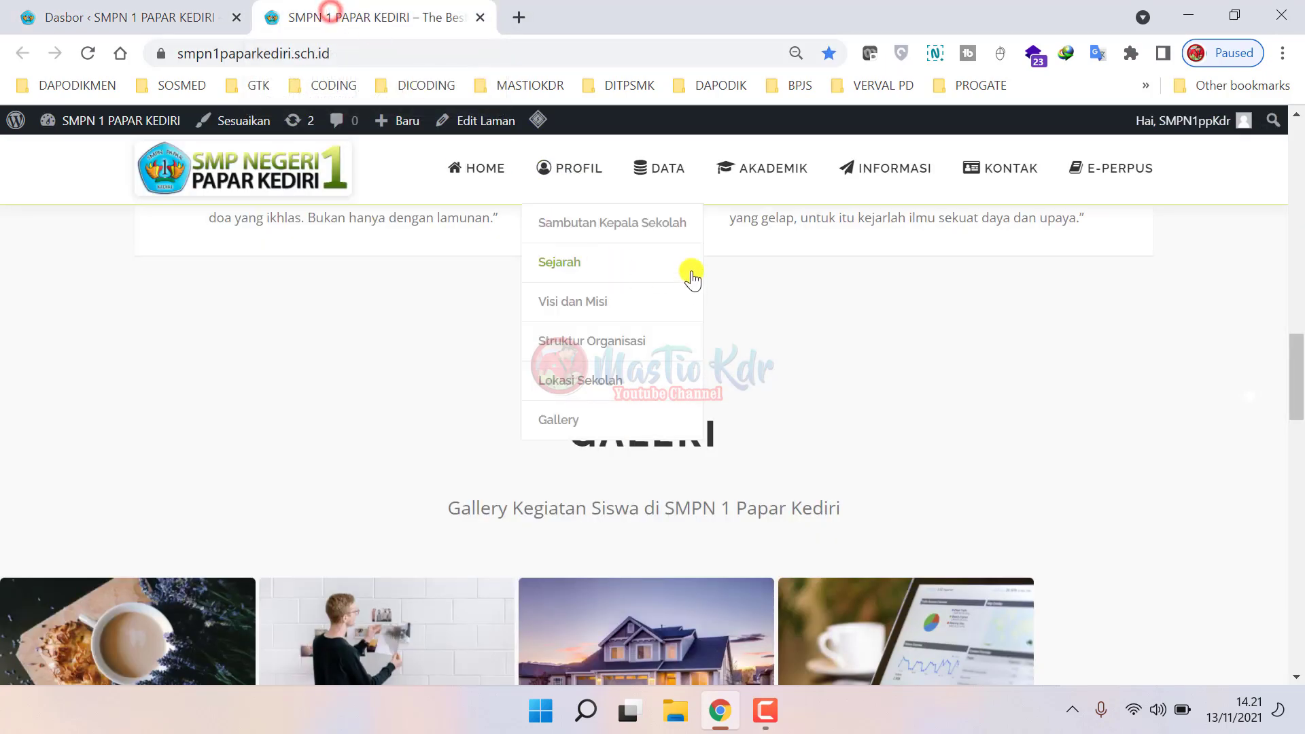
mouse_move(675, 194)
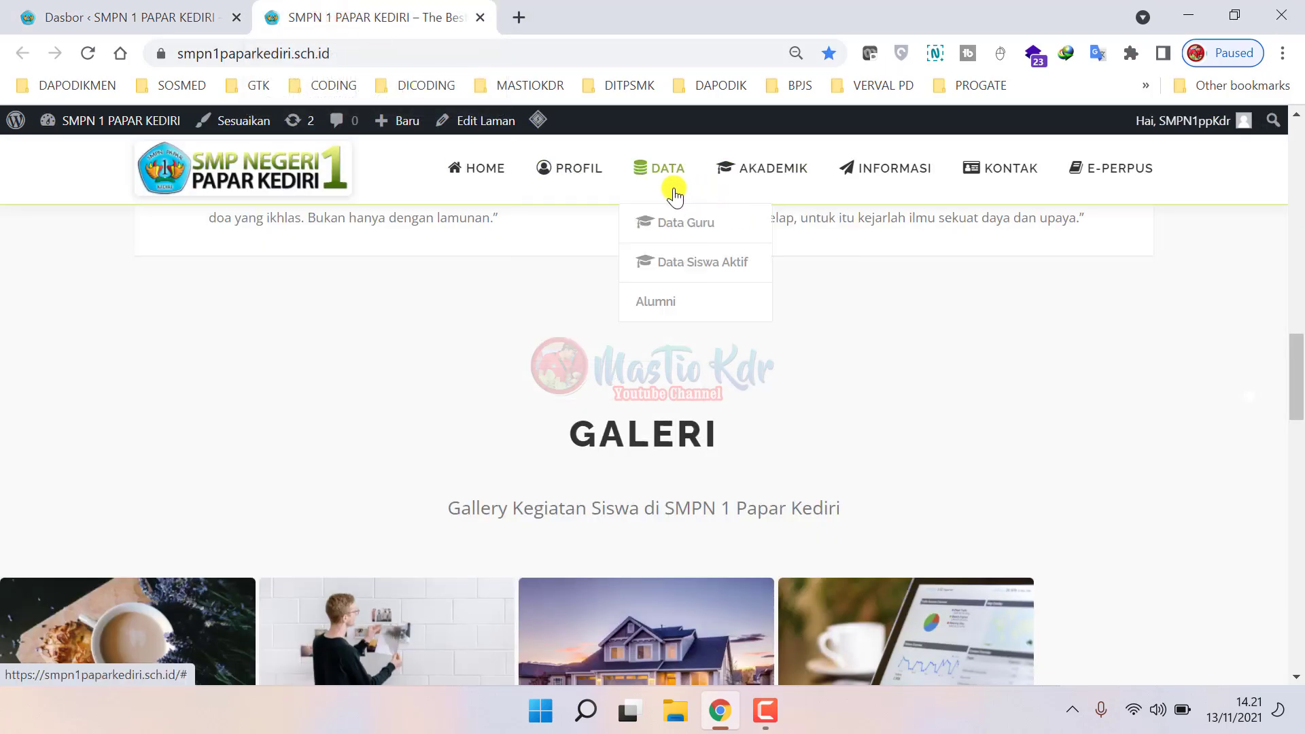
click(860, 172)
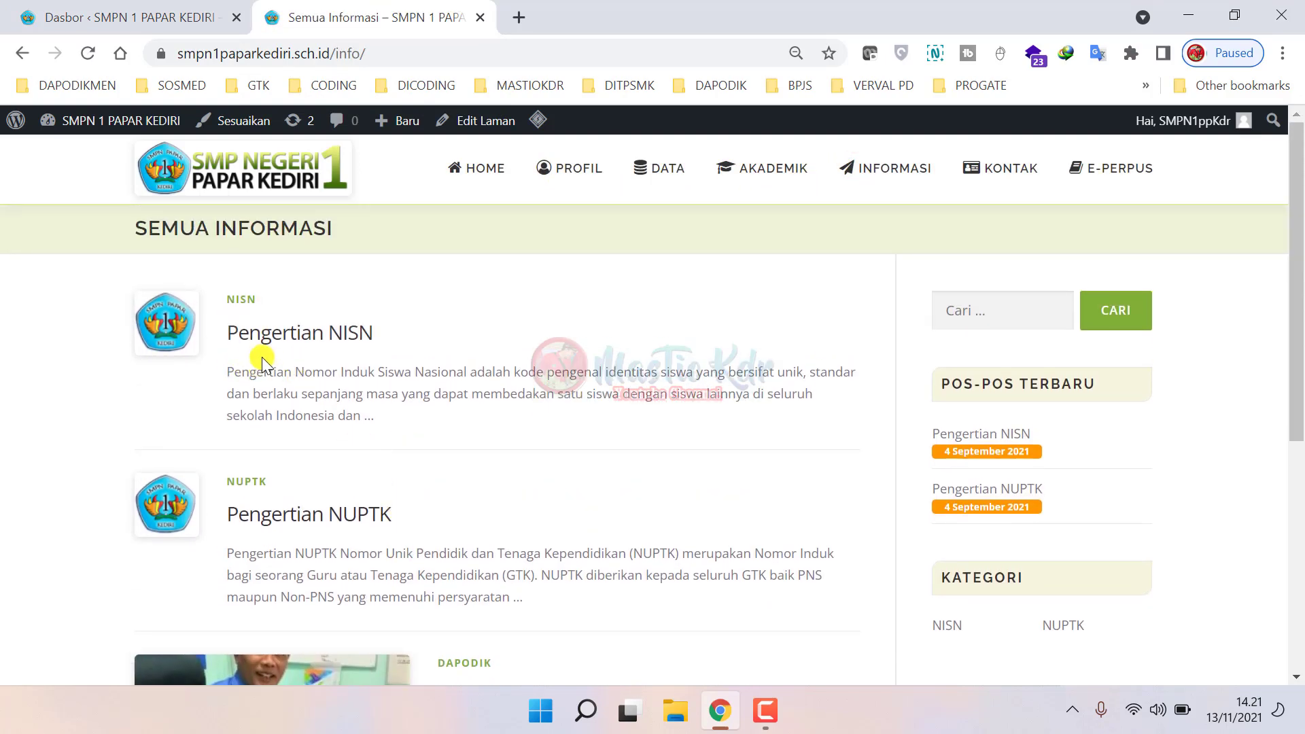
- Return to the WordPress dashboard and open the list of all posts
click(150, 27)
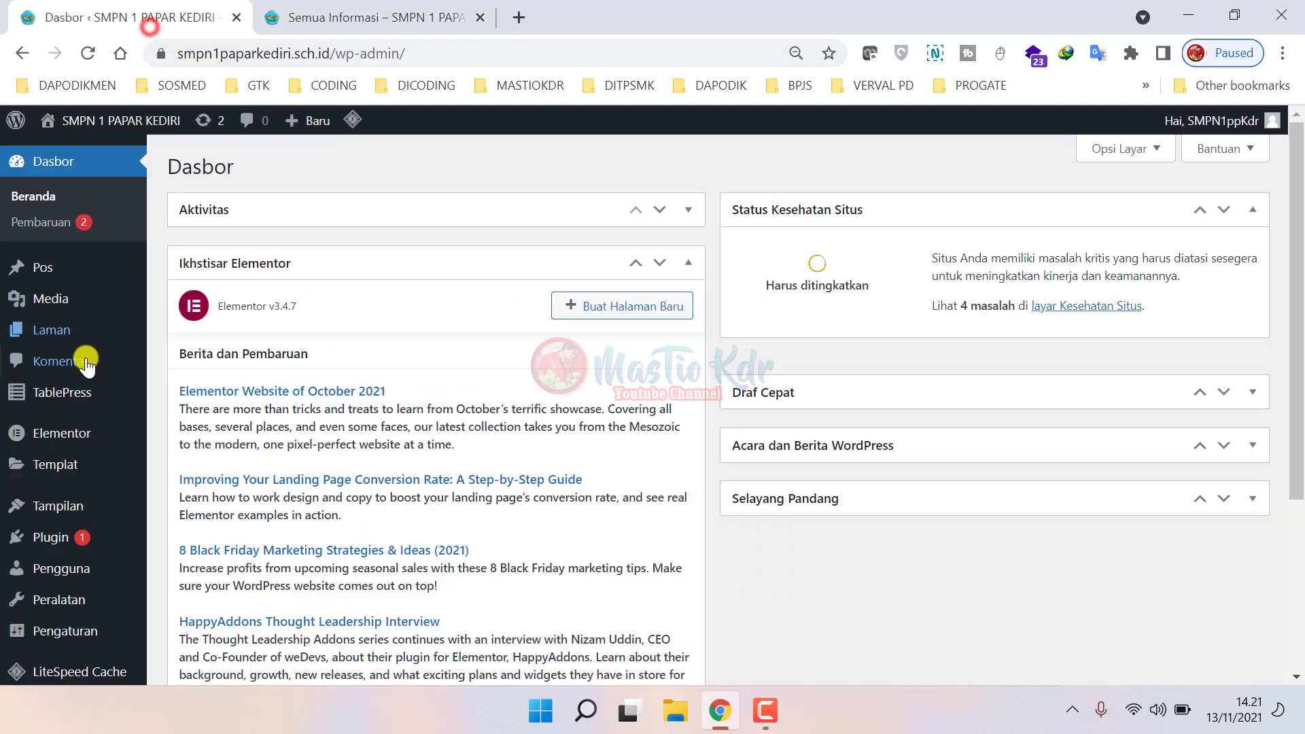
click(43, 271)
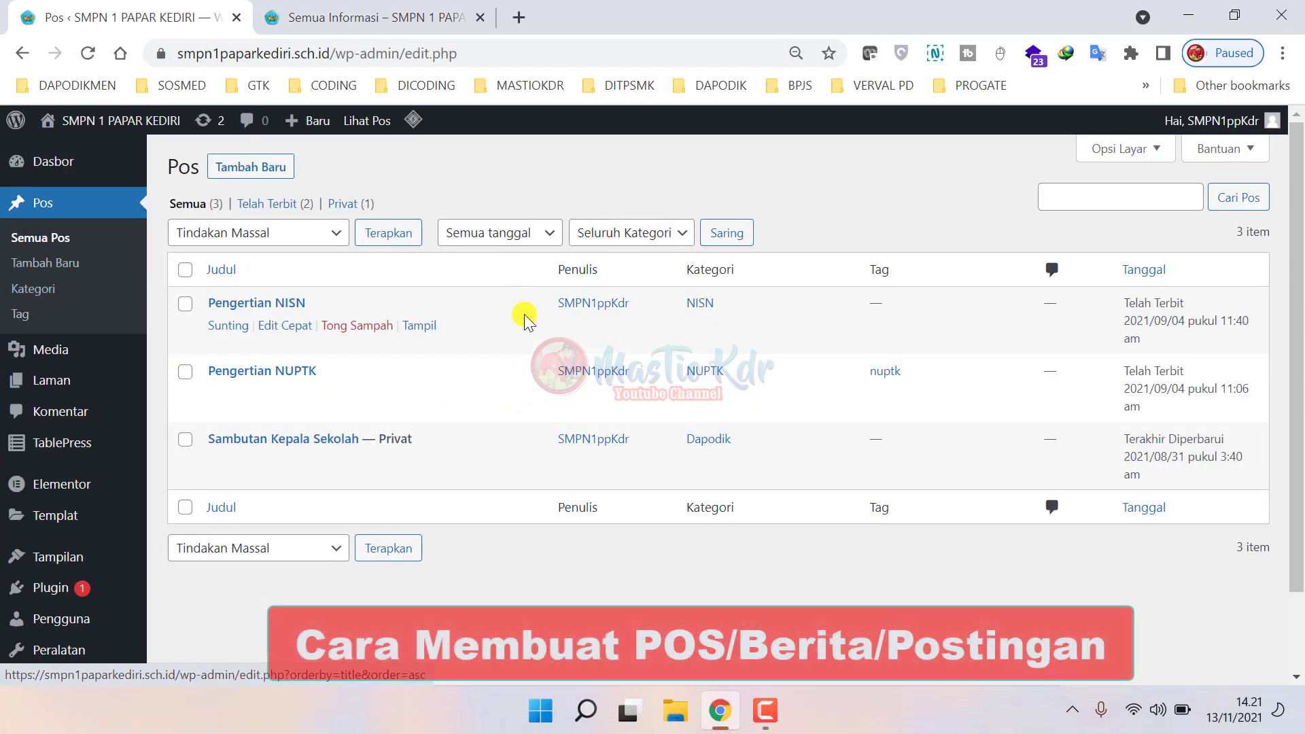
- Switch to the live site and open the Visi dan Misi page of the Profil section
click(336, 15)
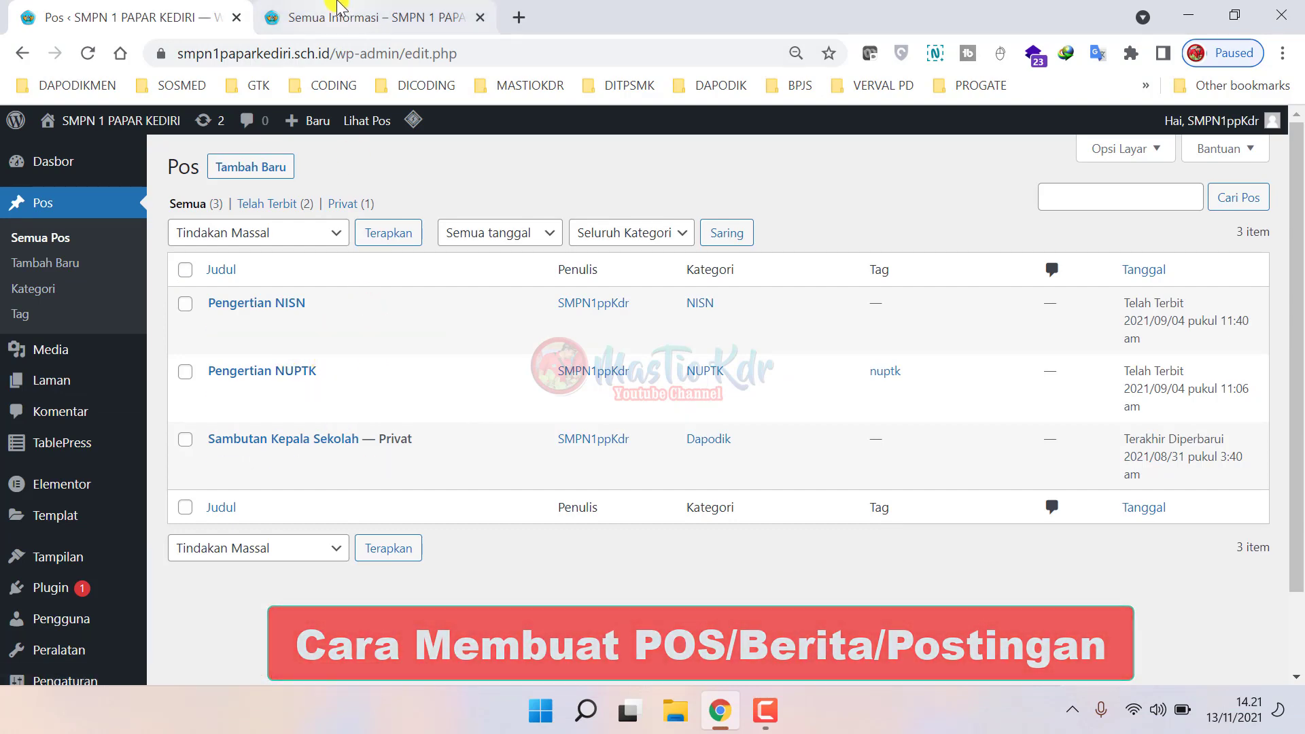
mouse_move(597, 167)
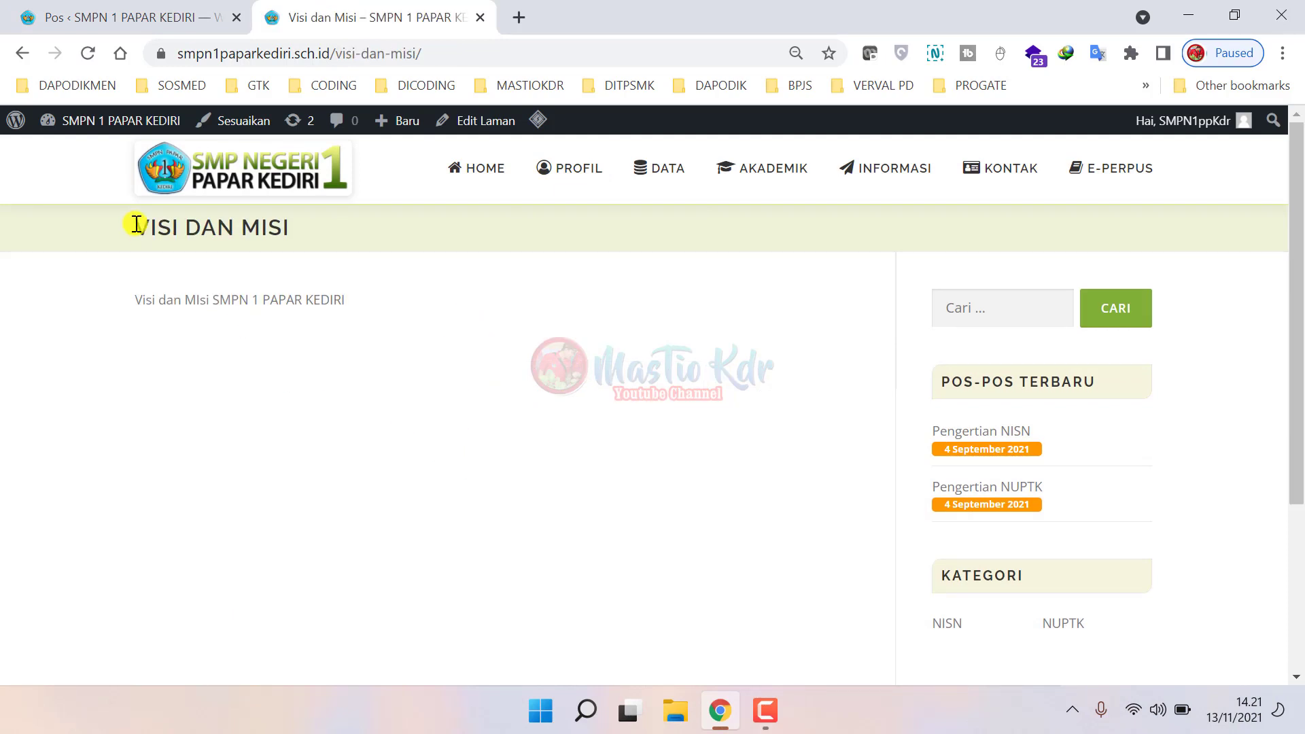
- Check the Visi dan Misi page's heading and open the Sejarah page of the Profil section
drag(136, 224, 298, 230)
mouse_move(568, 171)
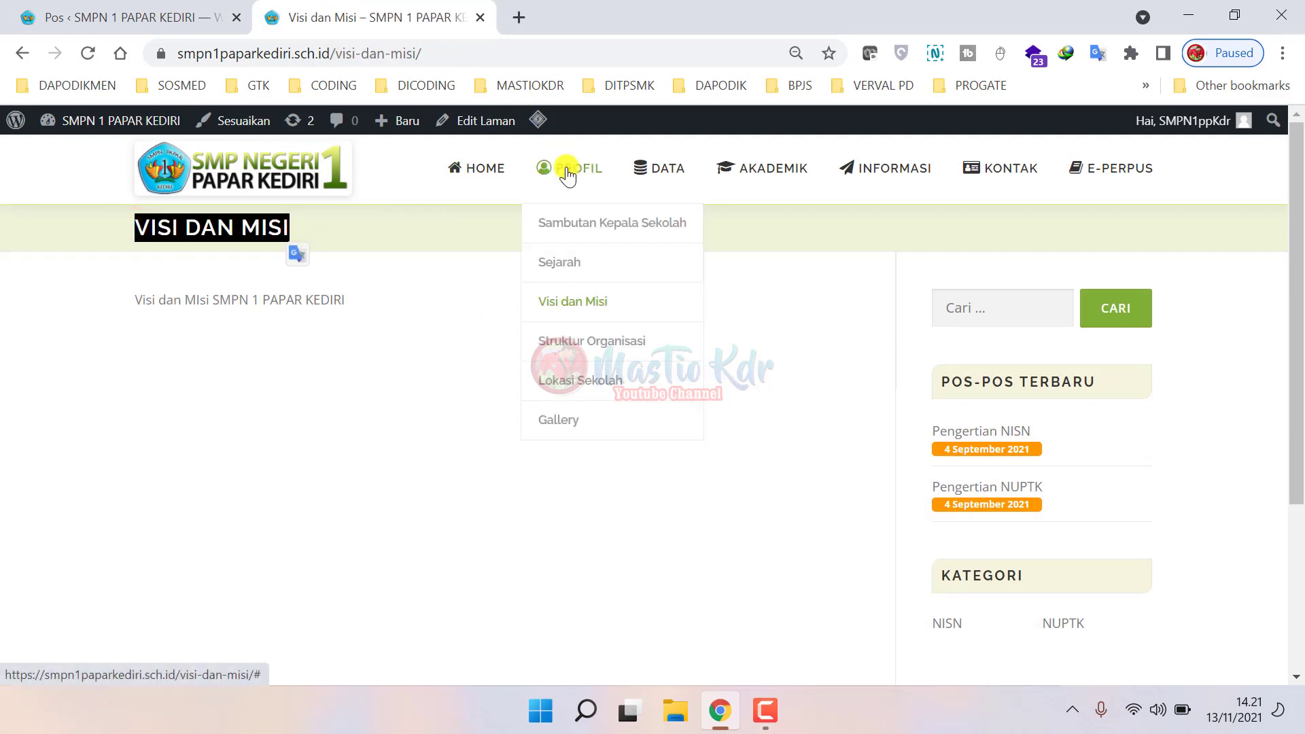
click(568, 265)
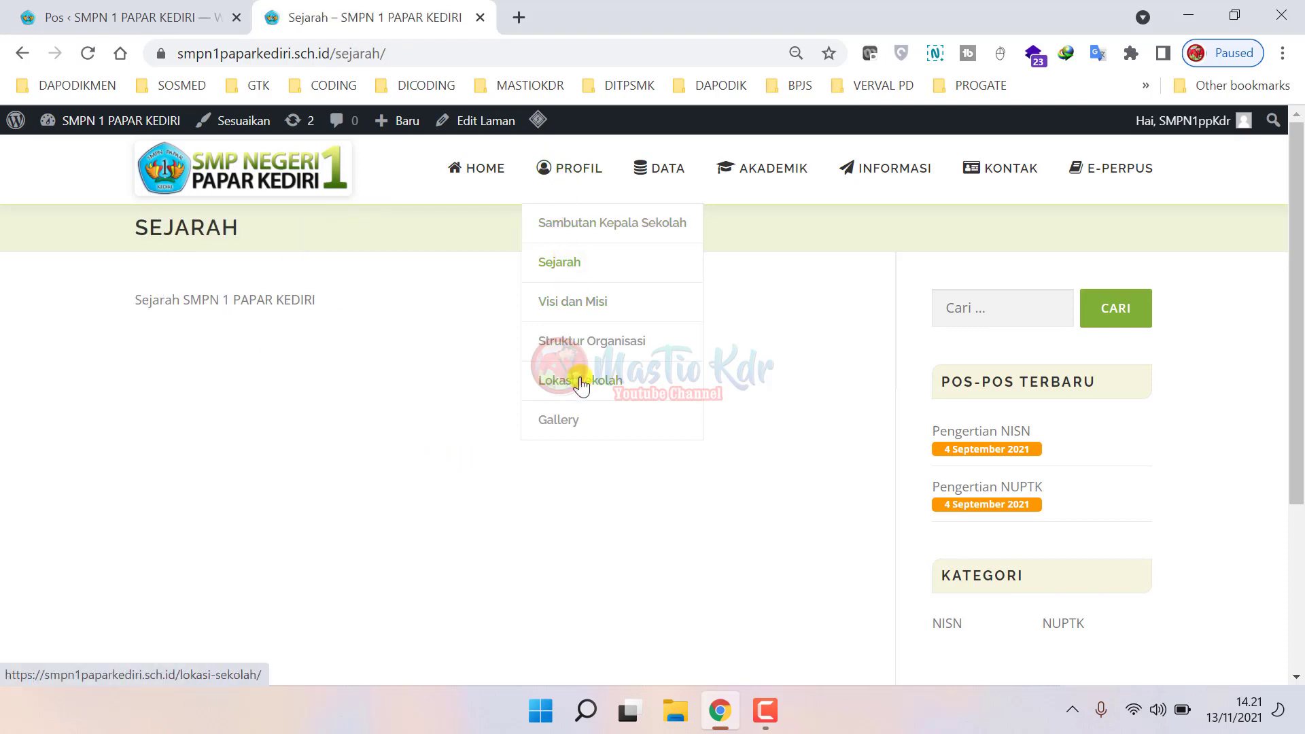
- Return to the WordPress dashboard and look through the list of all pages under Laman
click(147, 8)
click(53, 382)
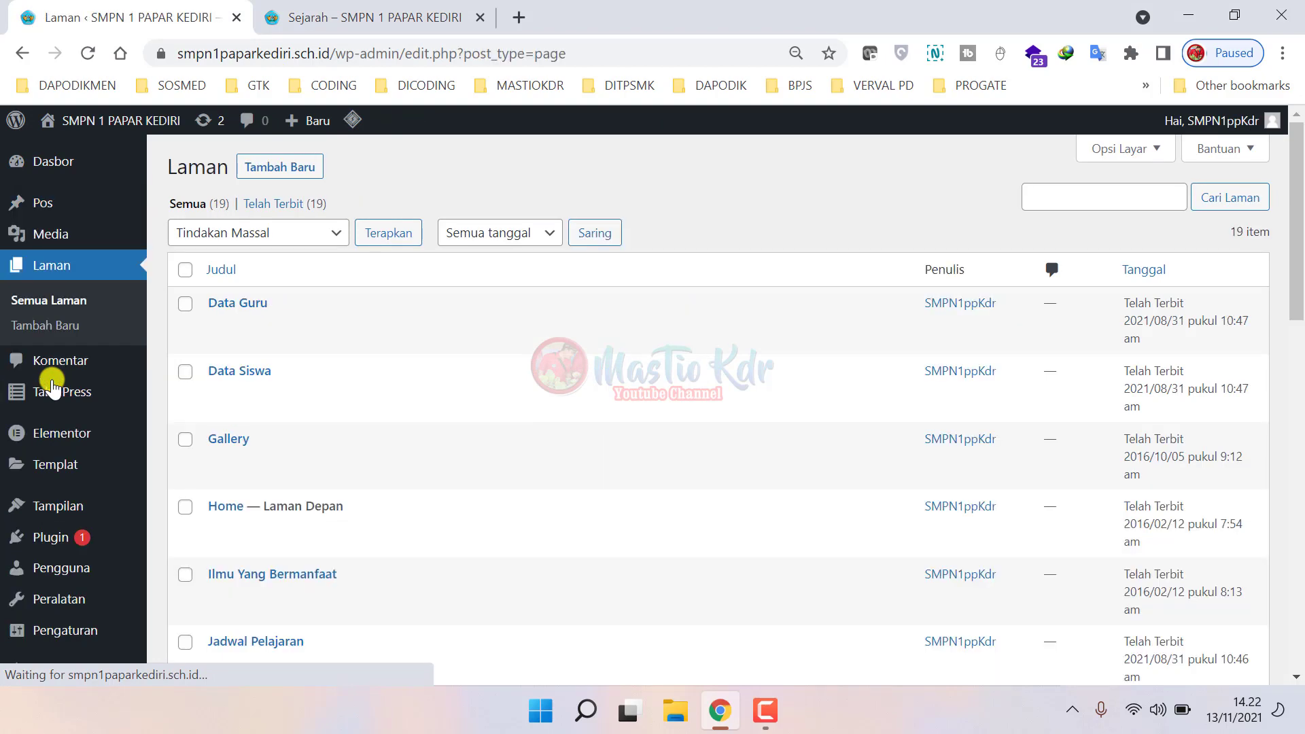
scroll(340, 381, down, 5)
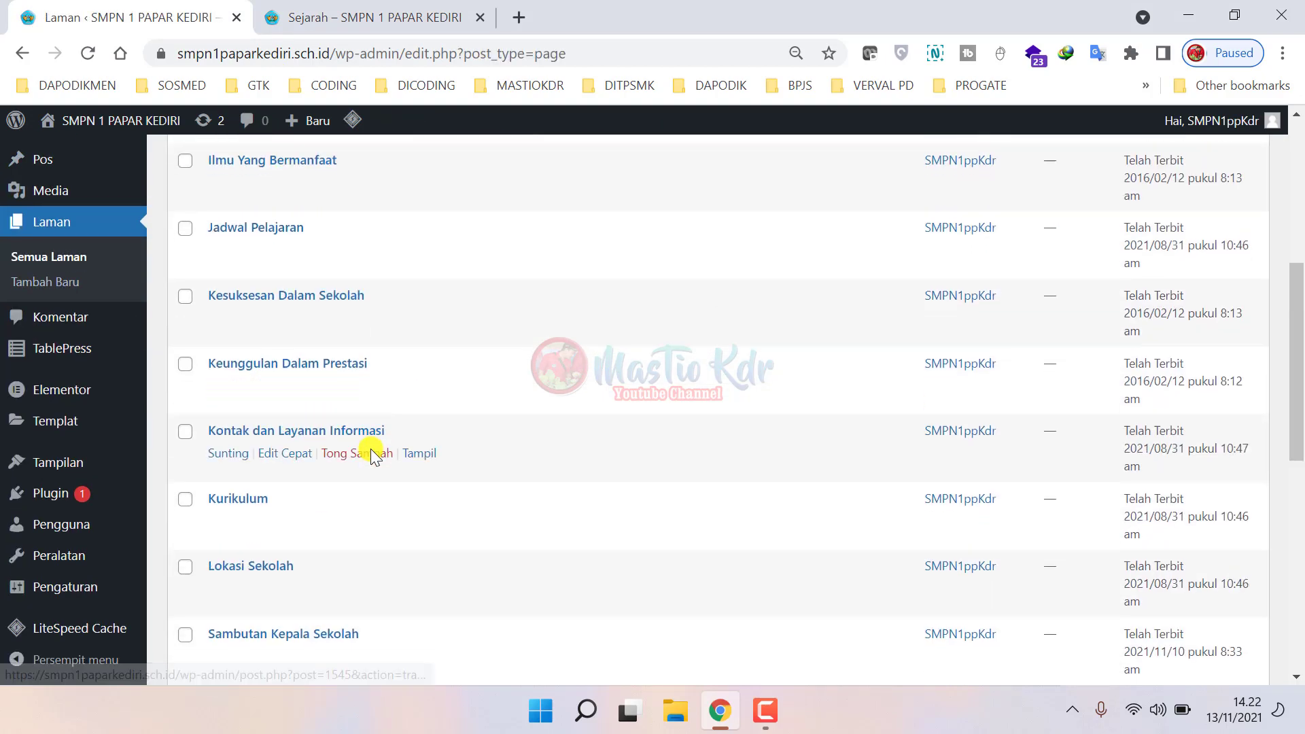
scroll(370, 452, up, 5)
- View the dashboard's list of all posts, then reopen the Laman page list
mouse_move(58, 202)
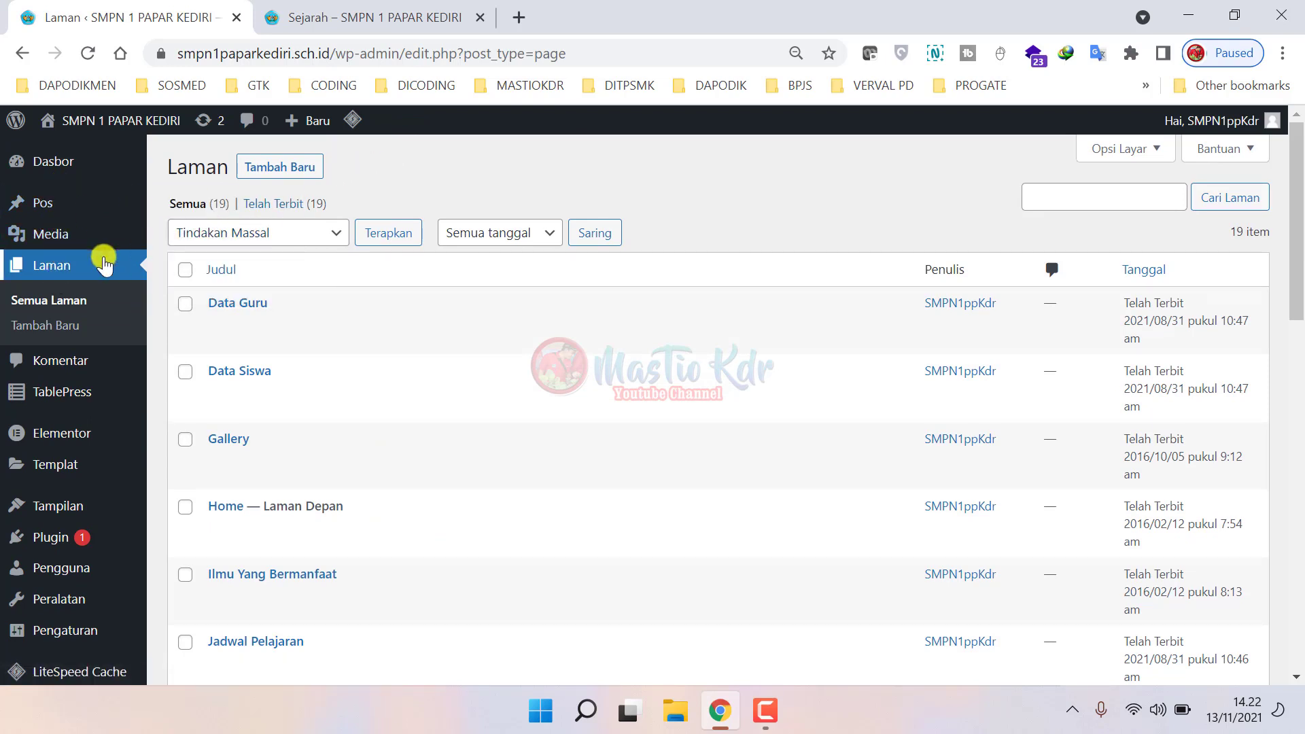
click(43, 202)
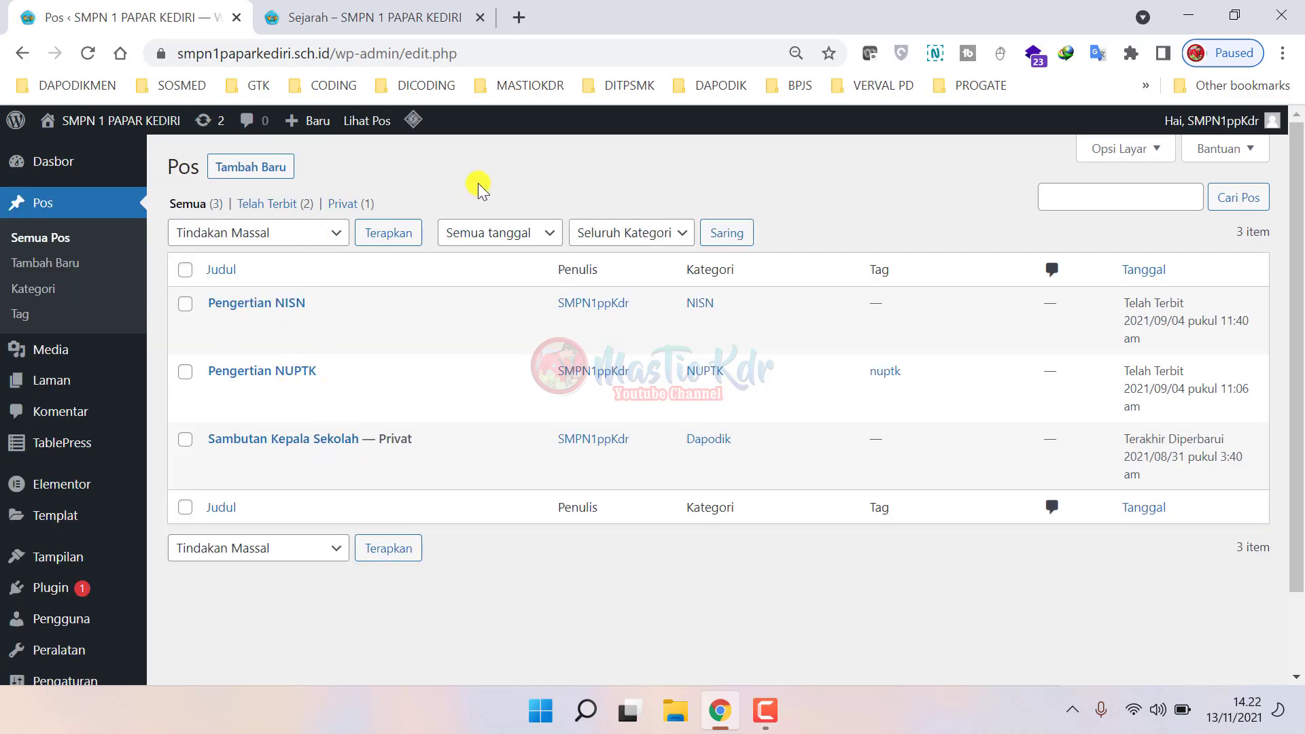
click(55, 381)
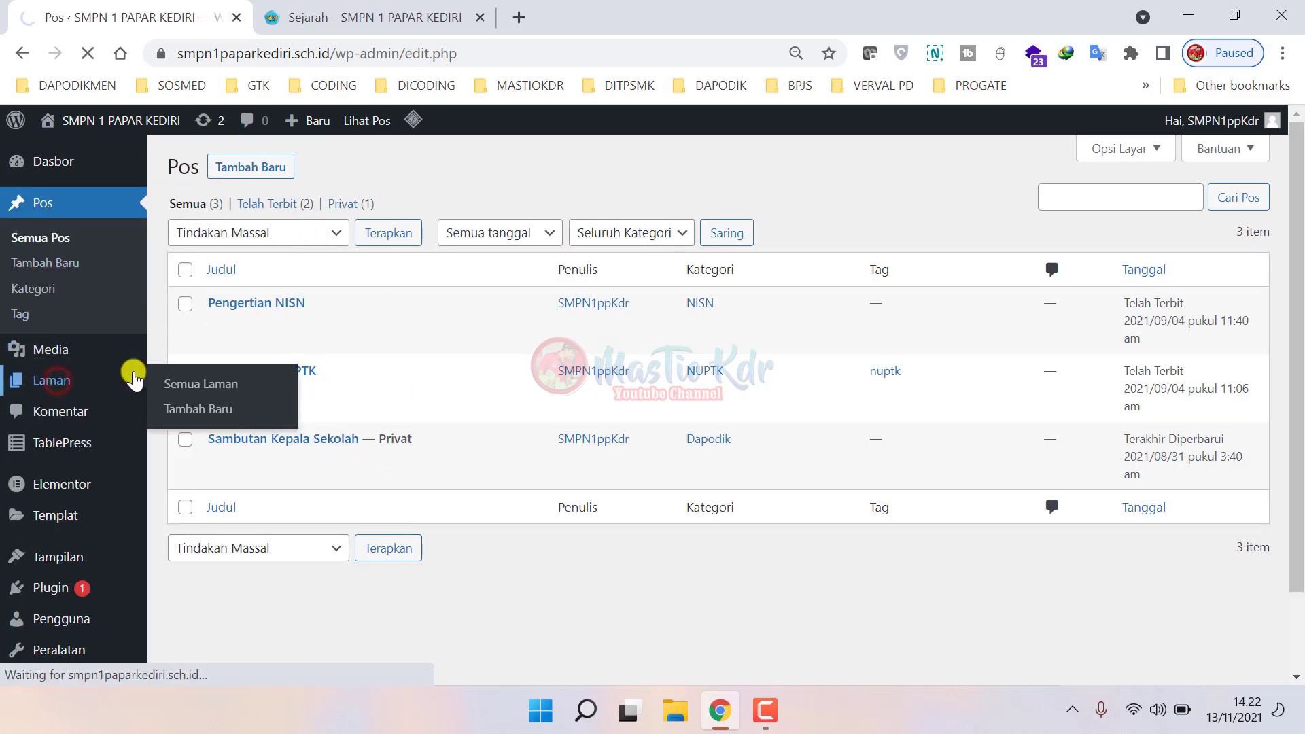
- Switch to the live site and go from its homepage to the Visi dan Misi page
click(364, 9)
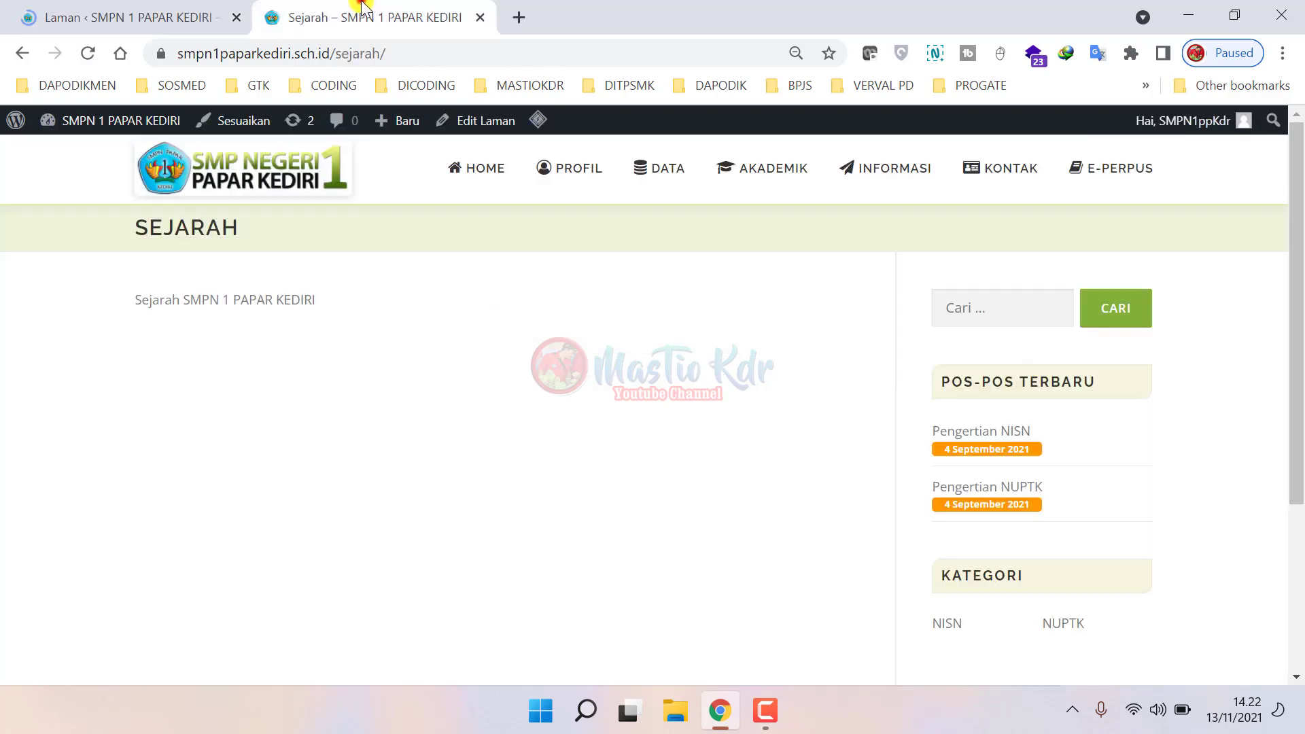
click(481, 180)
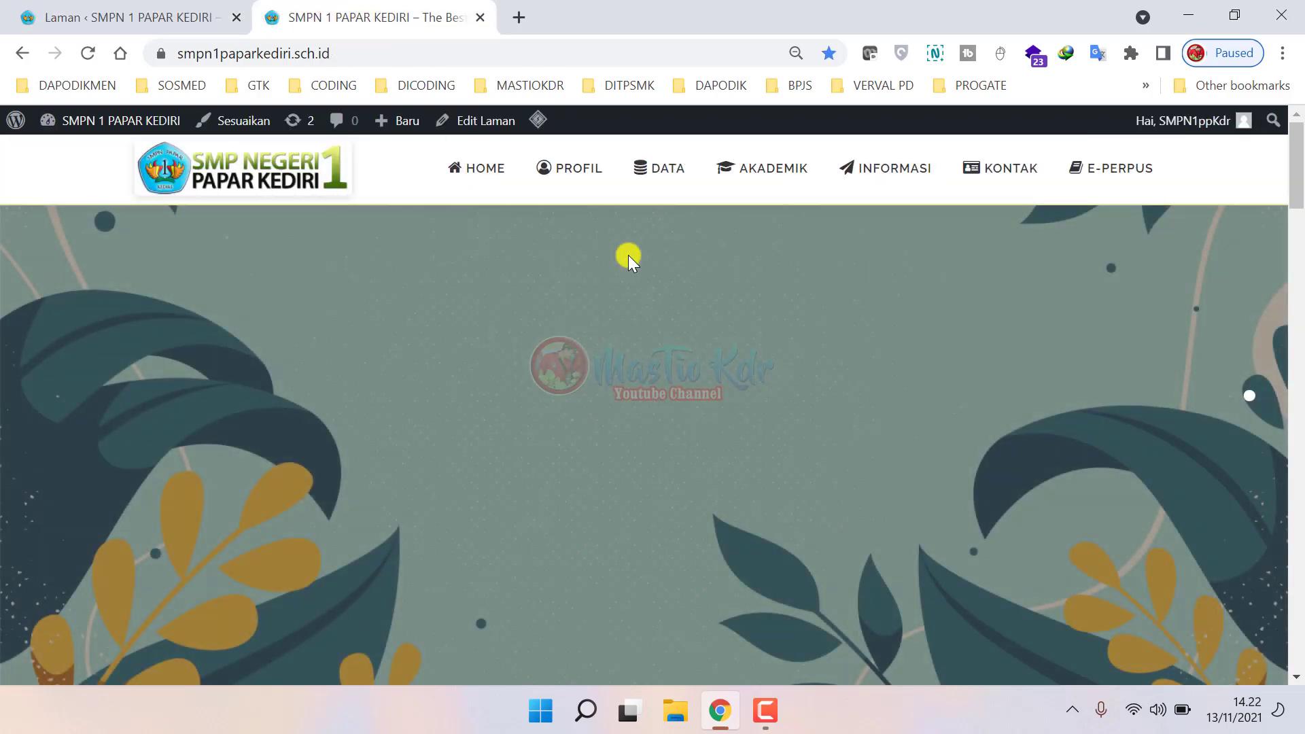
mouse_move(598, 167)
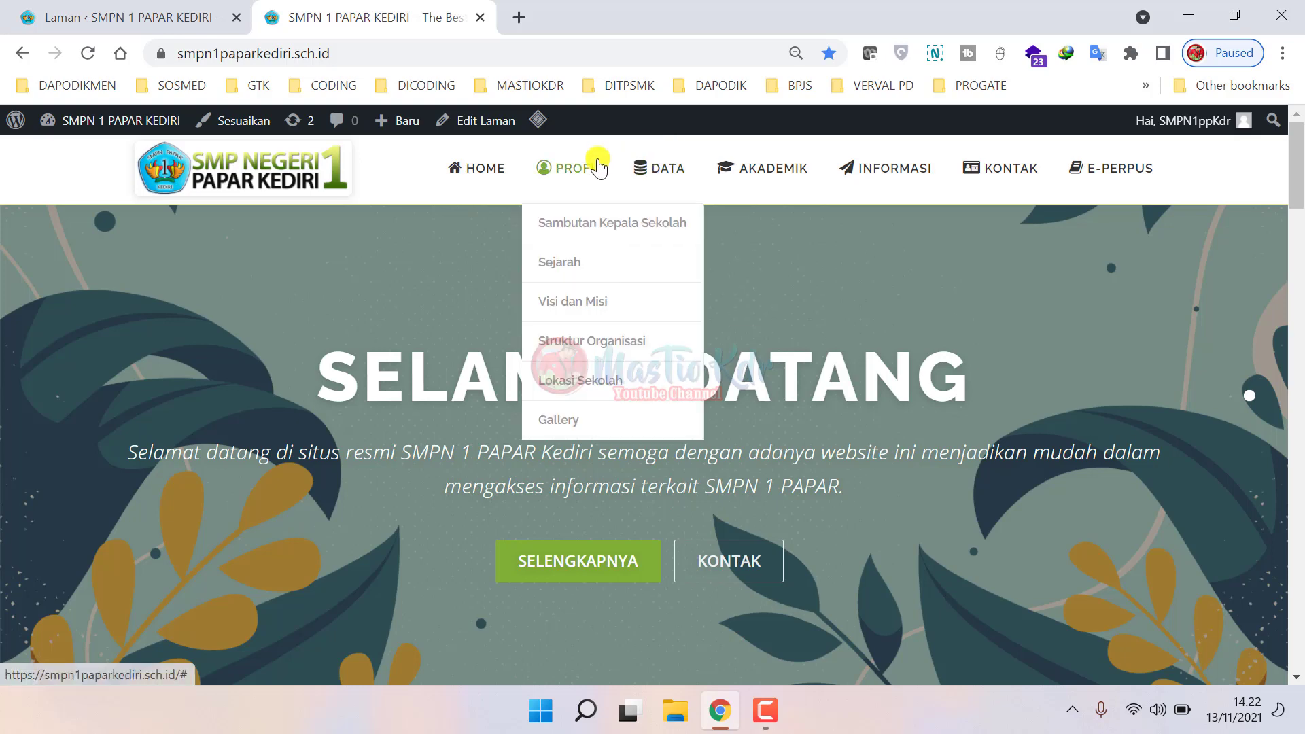
click(573, 301)
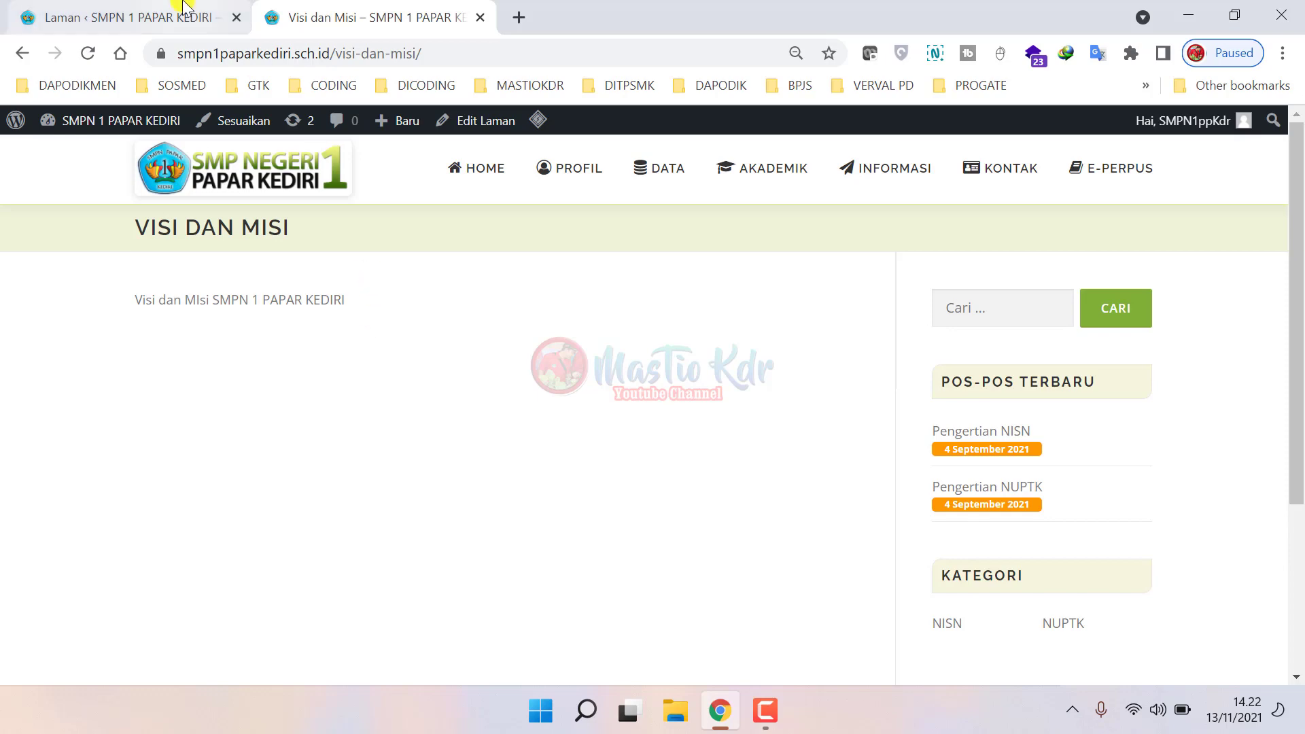
- Look through the posts on the live site's Informasi page and return to the dashboard's page list
click(860, 165)
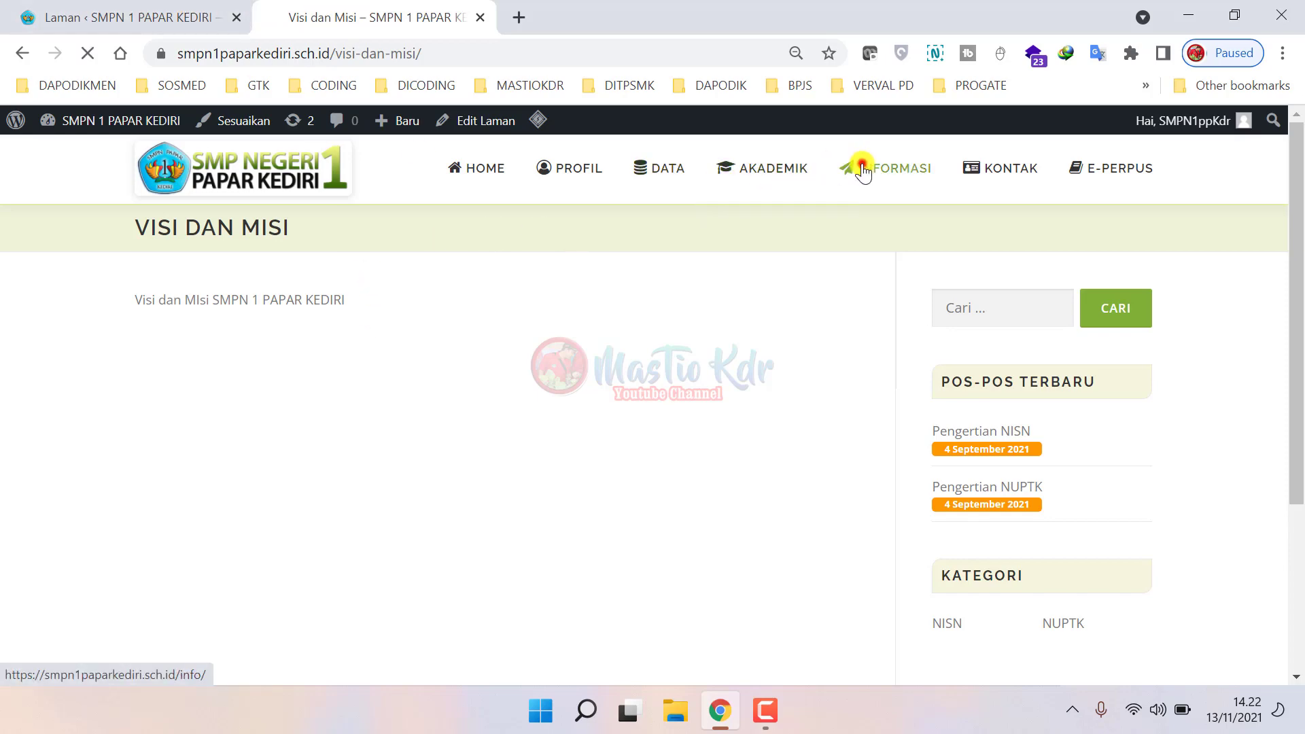
scroll(376, 511, down, 10)
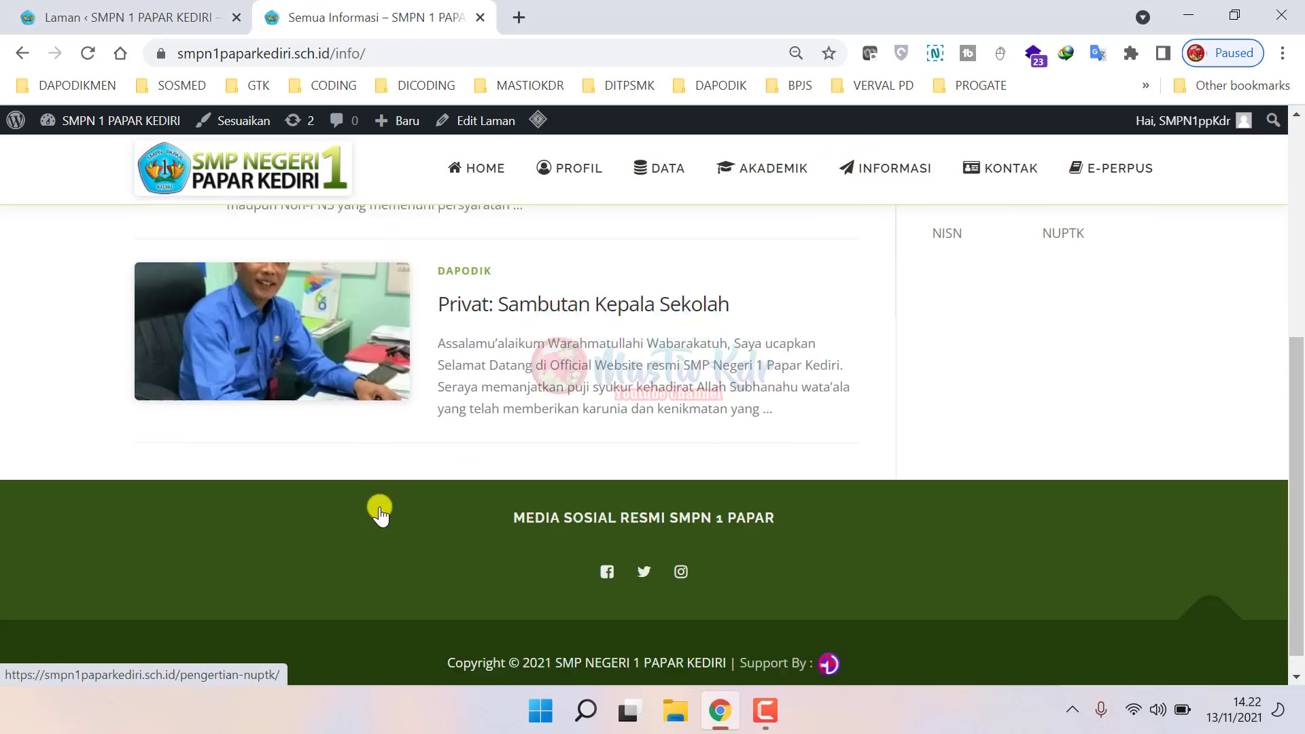
scroll(371, 373, up, 10)
click(139, 7)
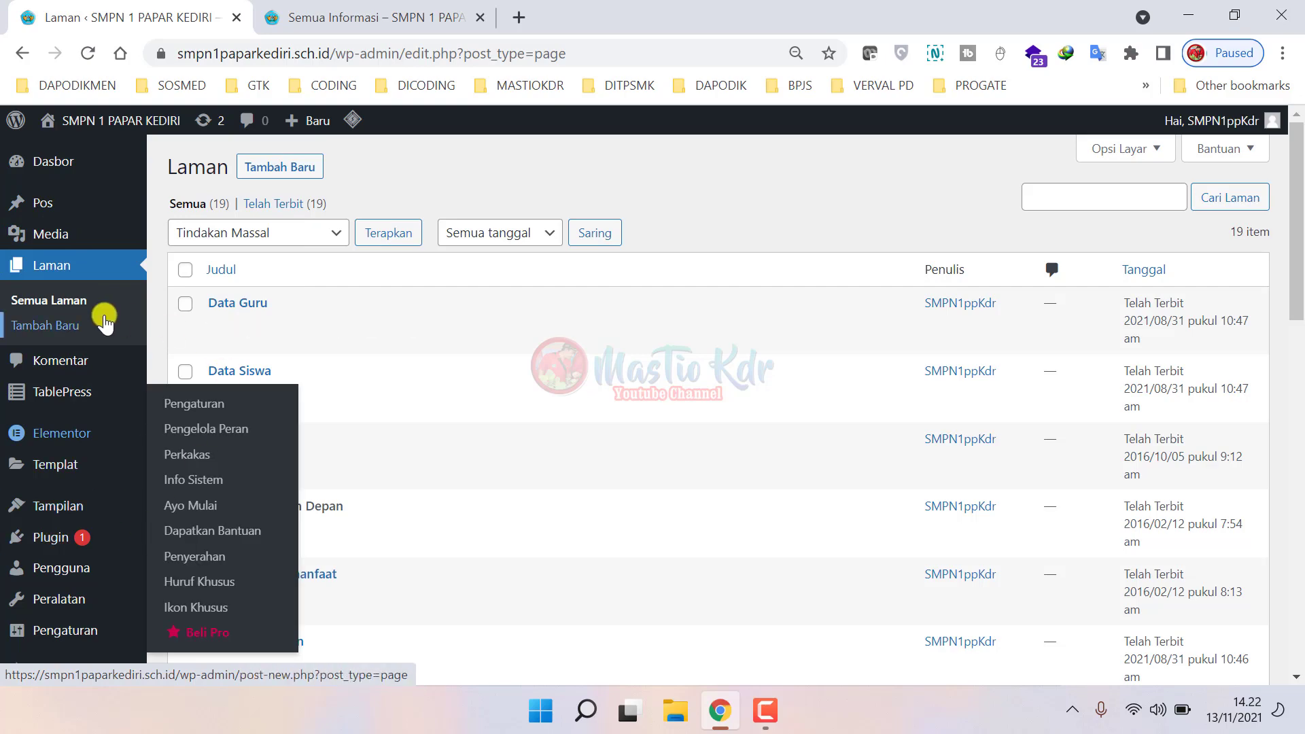
- Open the live site's homepage and look through its navigation entries and opening sections
click(378, 14)
click(445, 165)
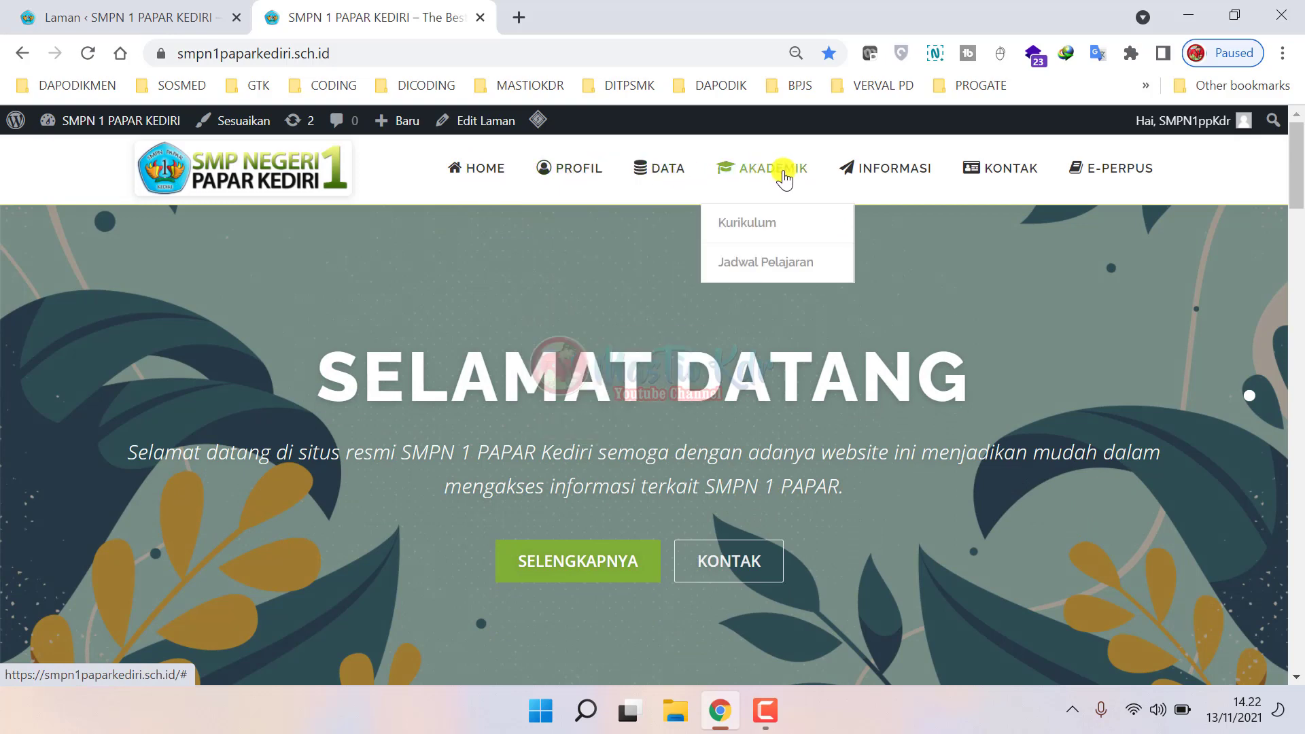
mouse_move(622, 186)
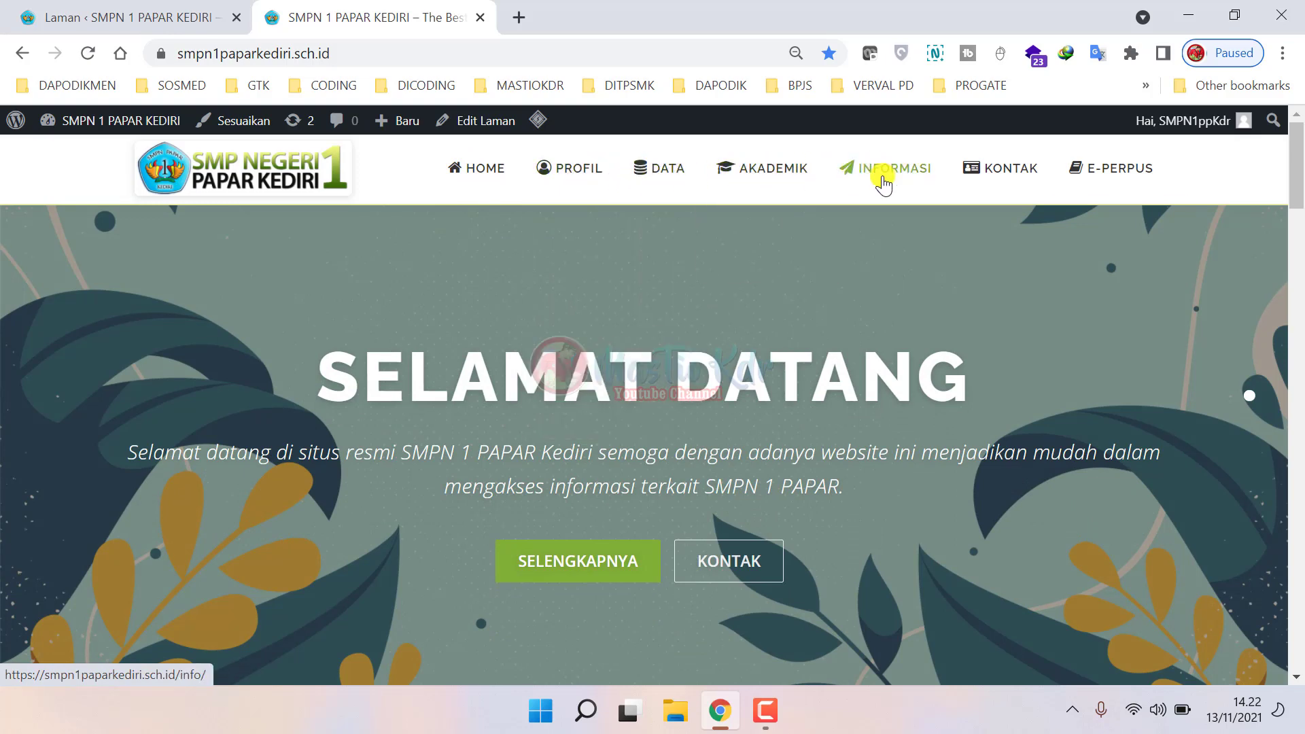
scroll(1099, 315, down, 3)
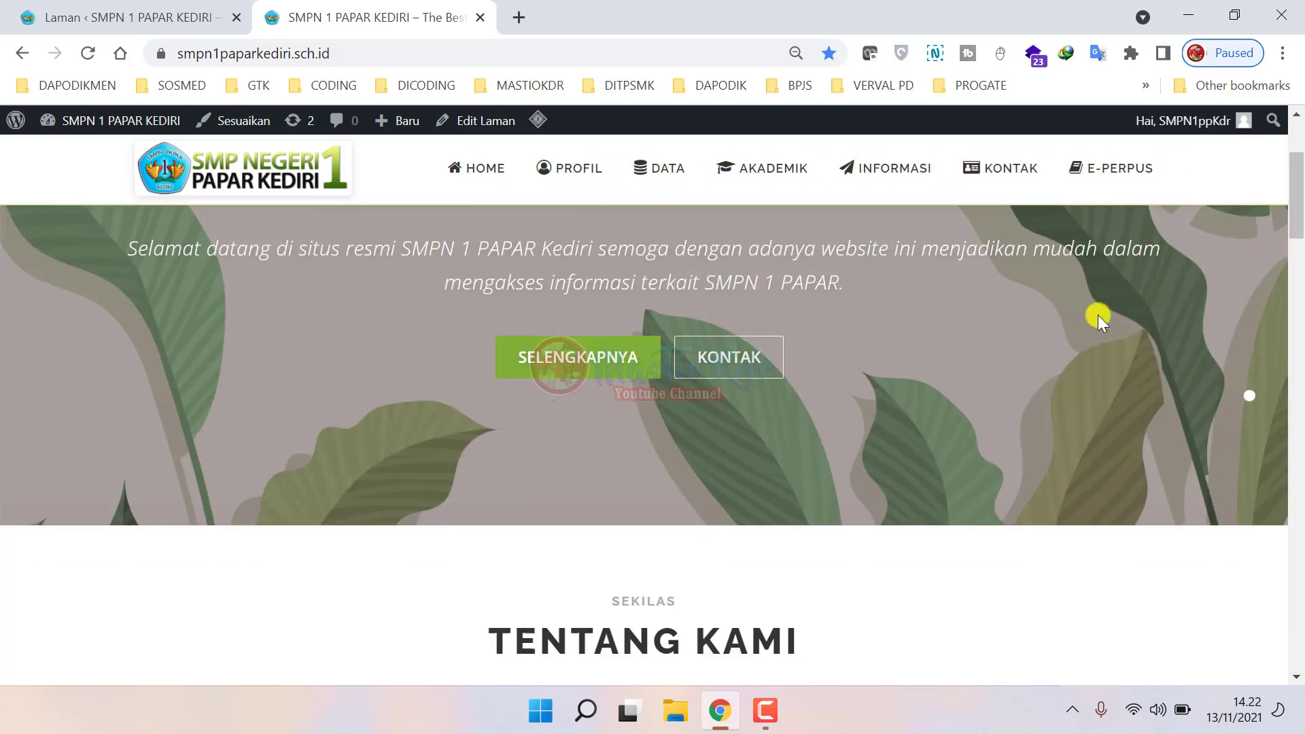
scroll(1101, 319, down, 5)
scroll(1103, 324, up, 10)
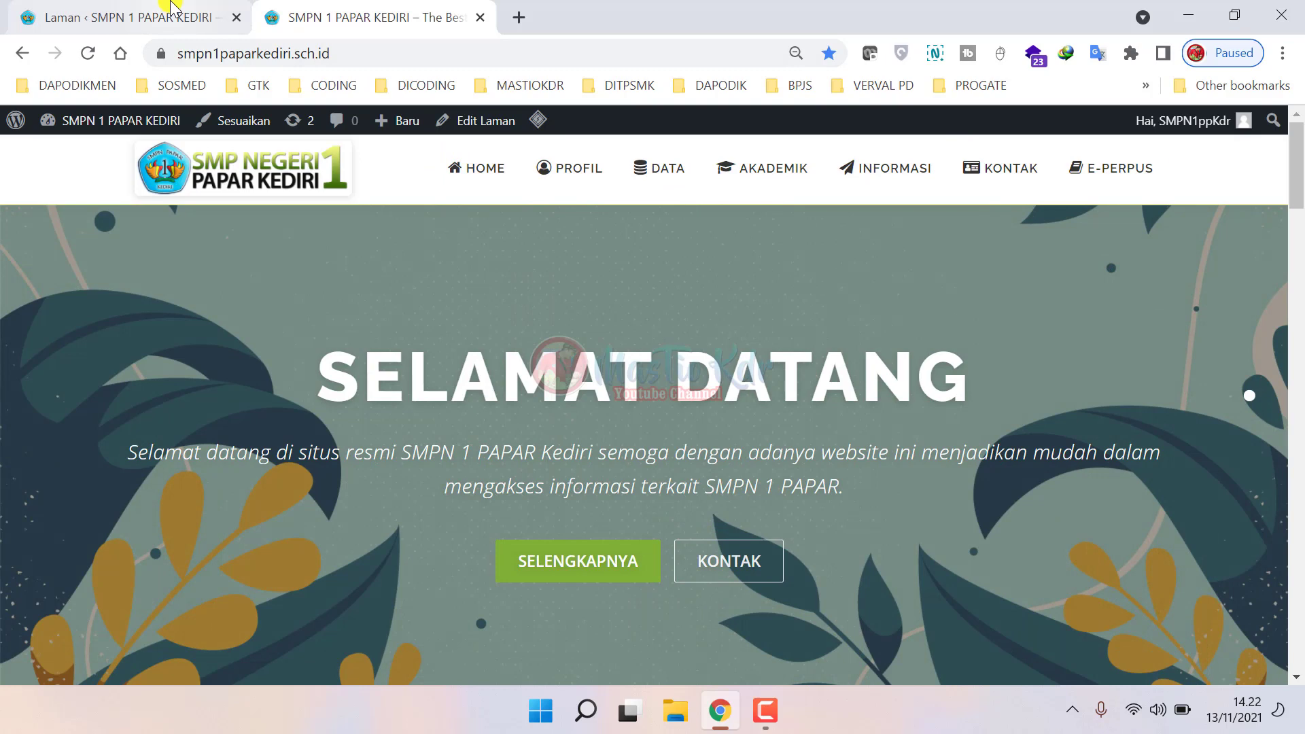
- Return to the WordPress dashboard and start a new post from the list of all posts
click(171, 7)
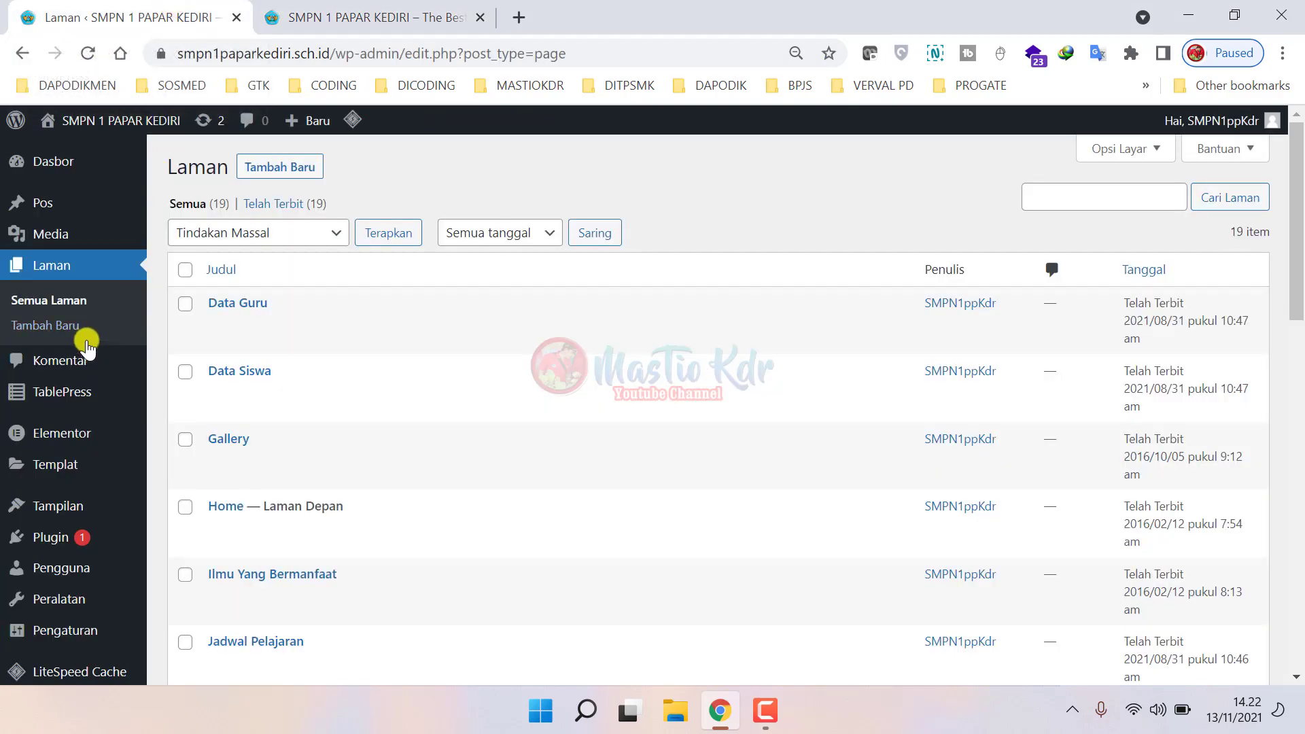
click(53, 207)
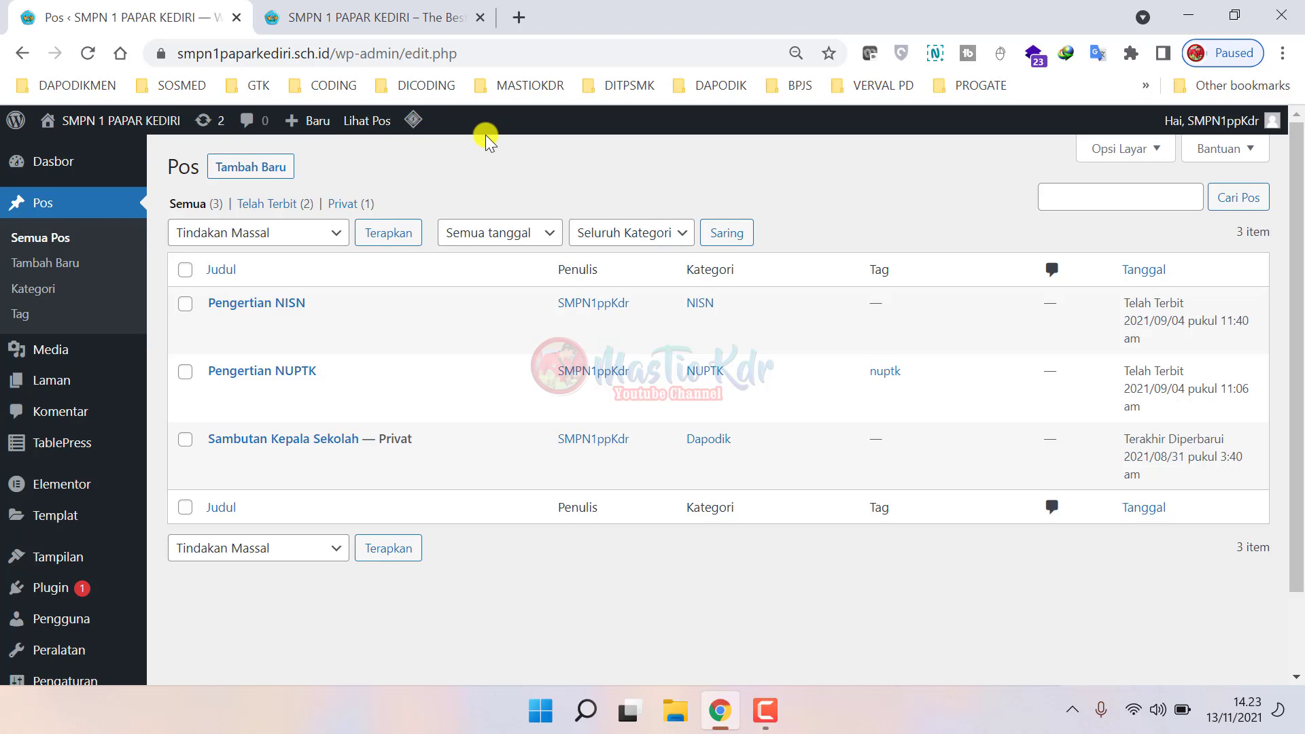
click(259, 171)
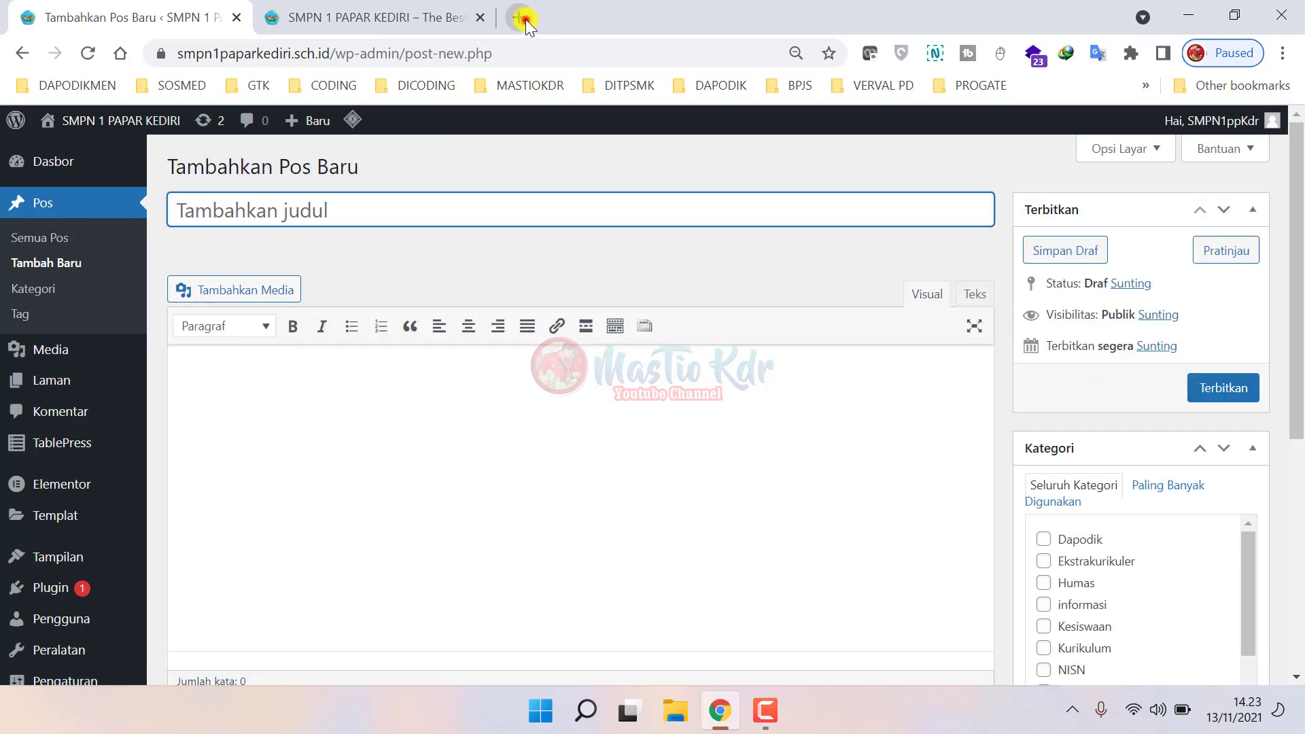
- Search Google for "pengertian dari npwp" in a new browser tab
click(524, 17)
text(penger)
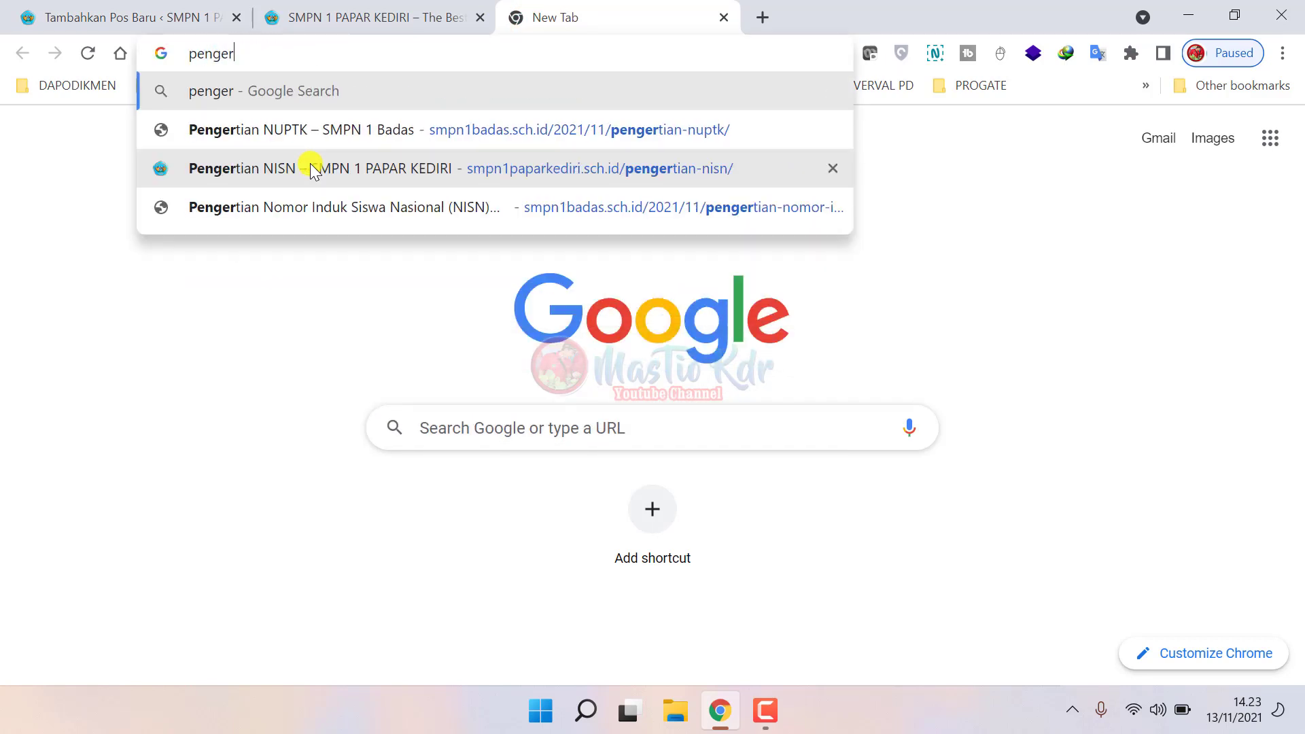
text(tian )
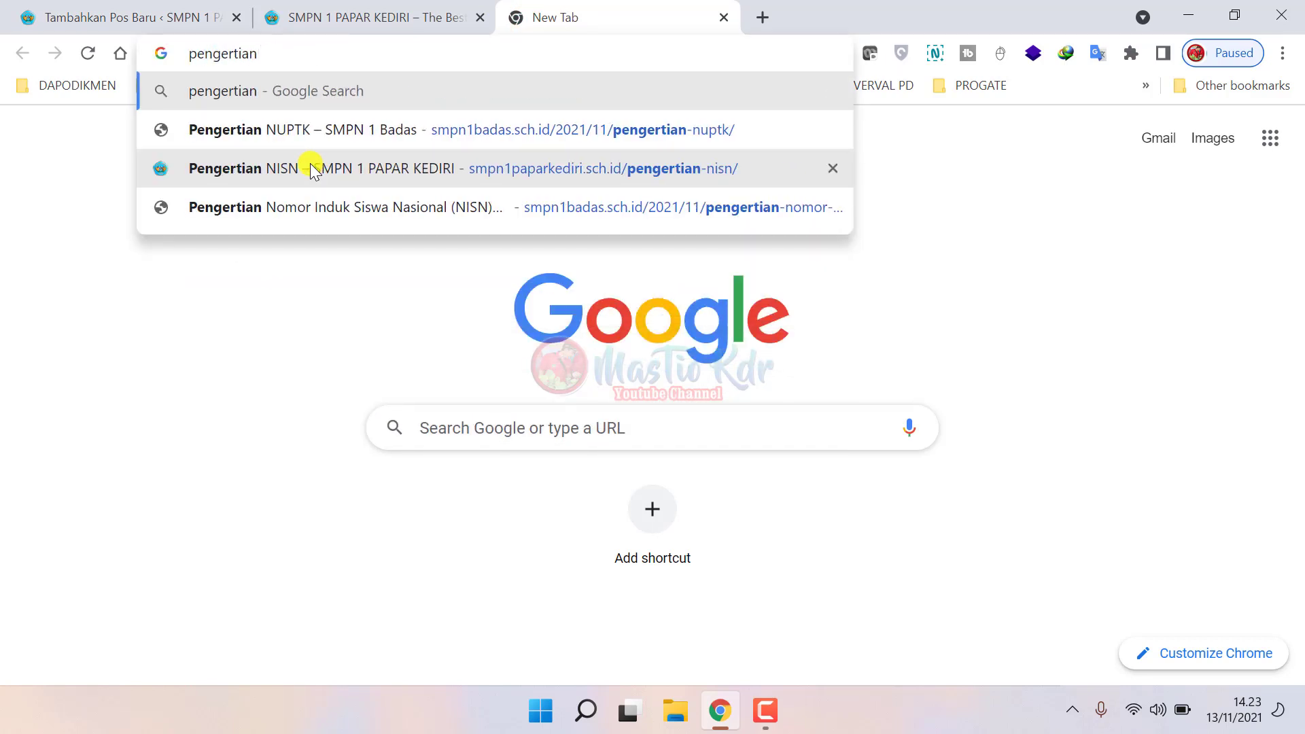
text(dari npwp)
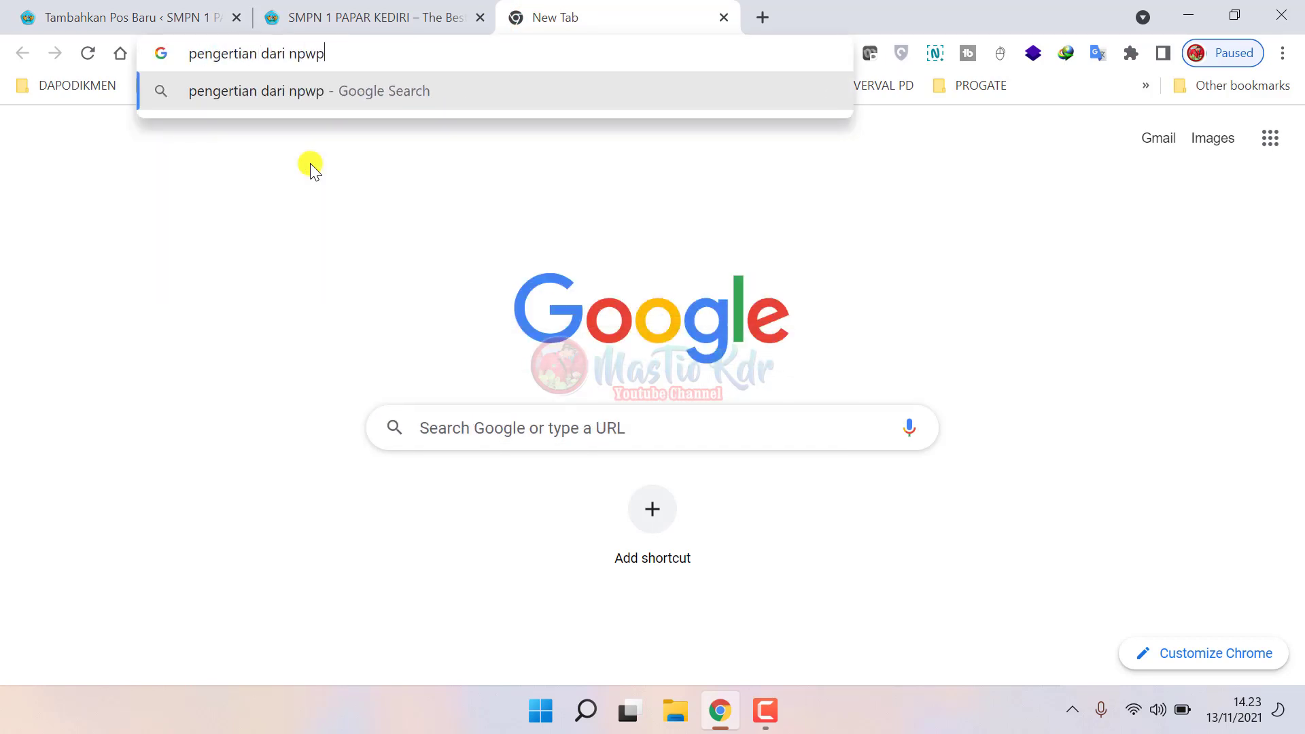
key(Return)
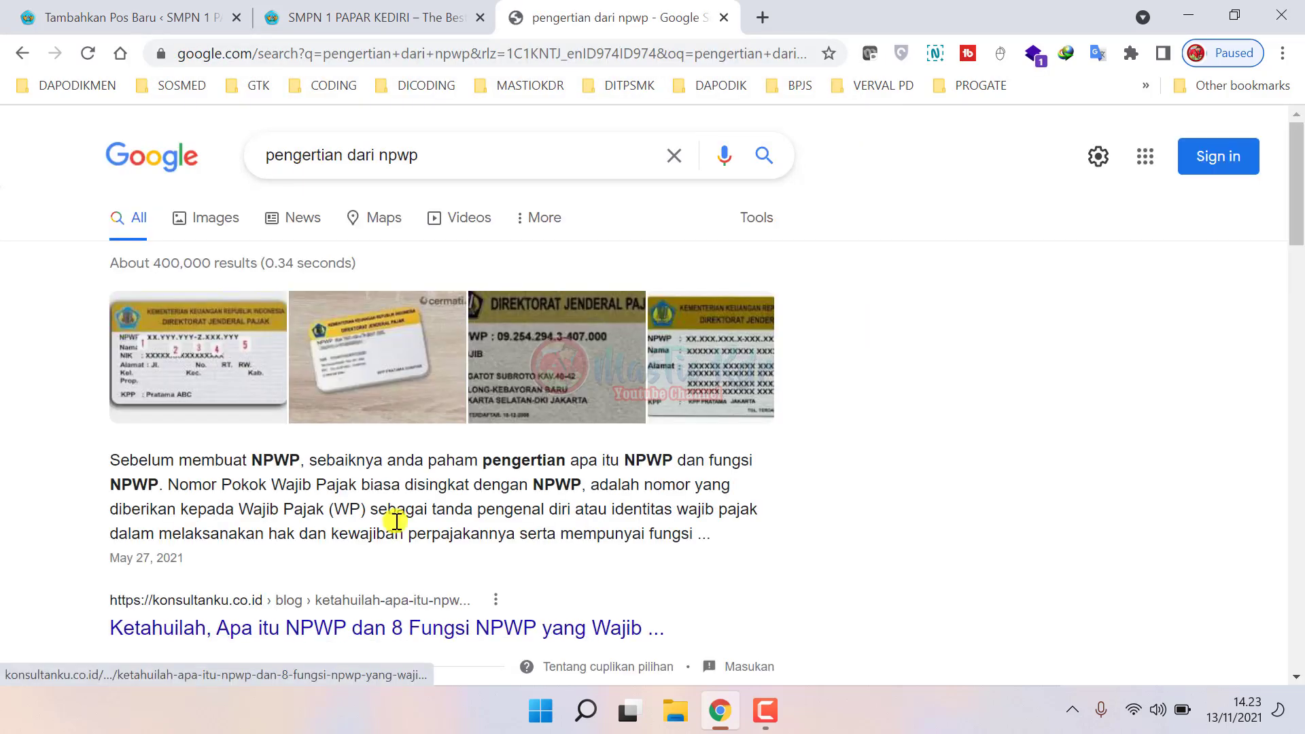
- Open the konsultanku.co.id article on NPWP and its 8 functions in a new tab, and block its notifications
scroll(396, 521, down, 1)
scroll(342, 401, down, 1)
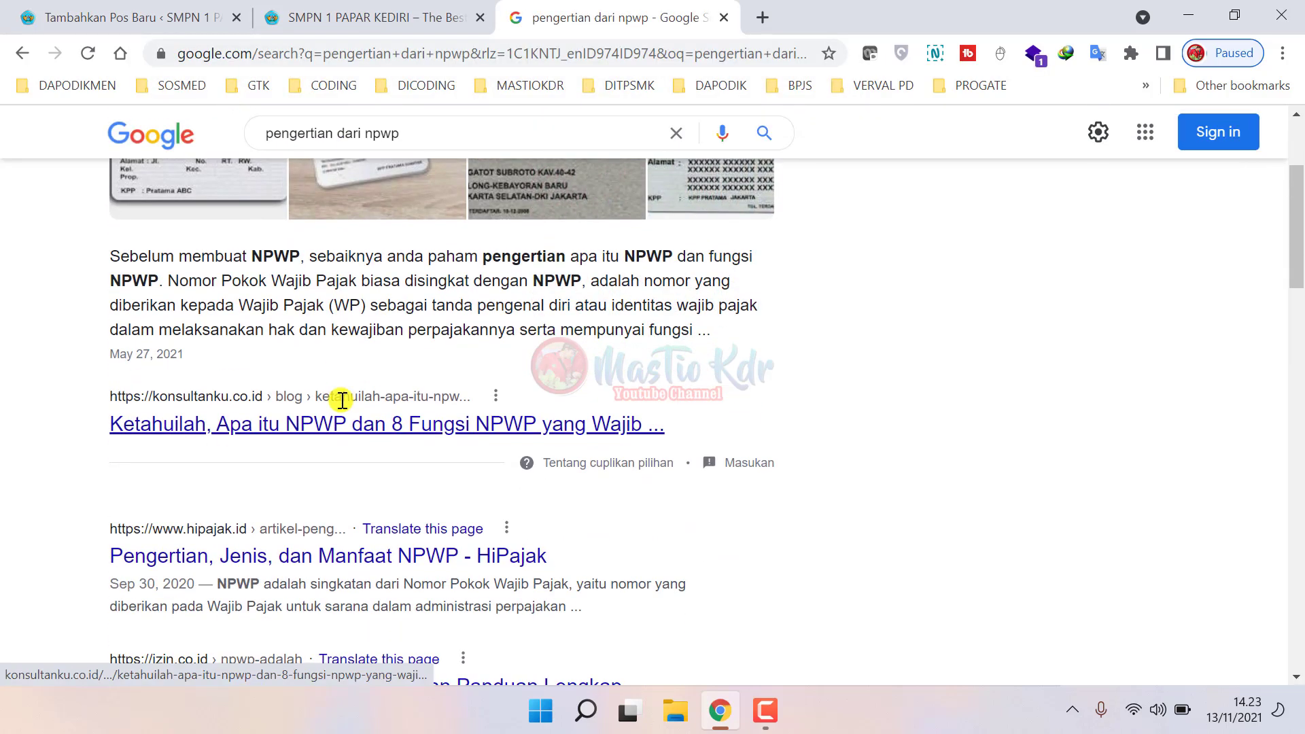
right_click(313, 430)
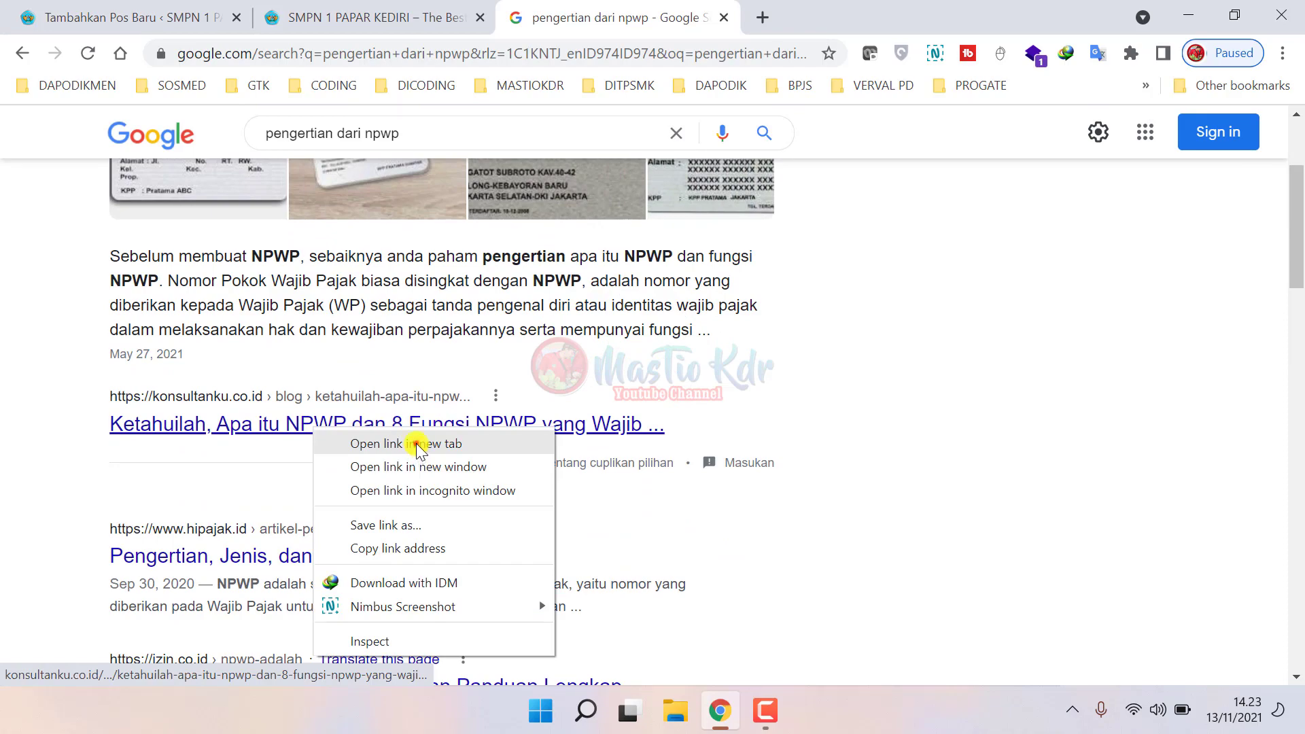
click(417, 443)
click(788, 17)
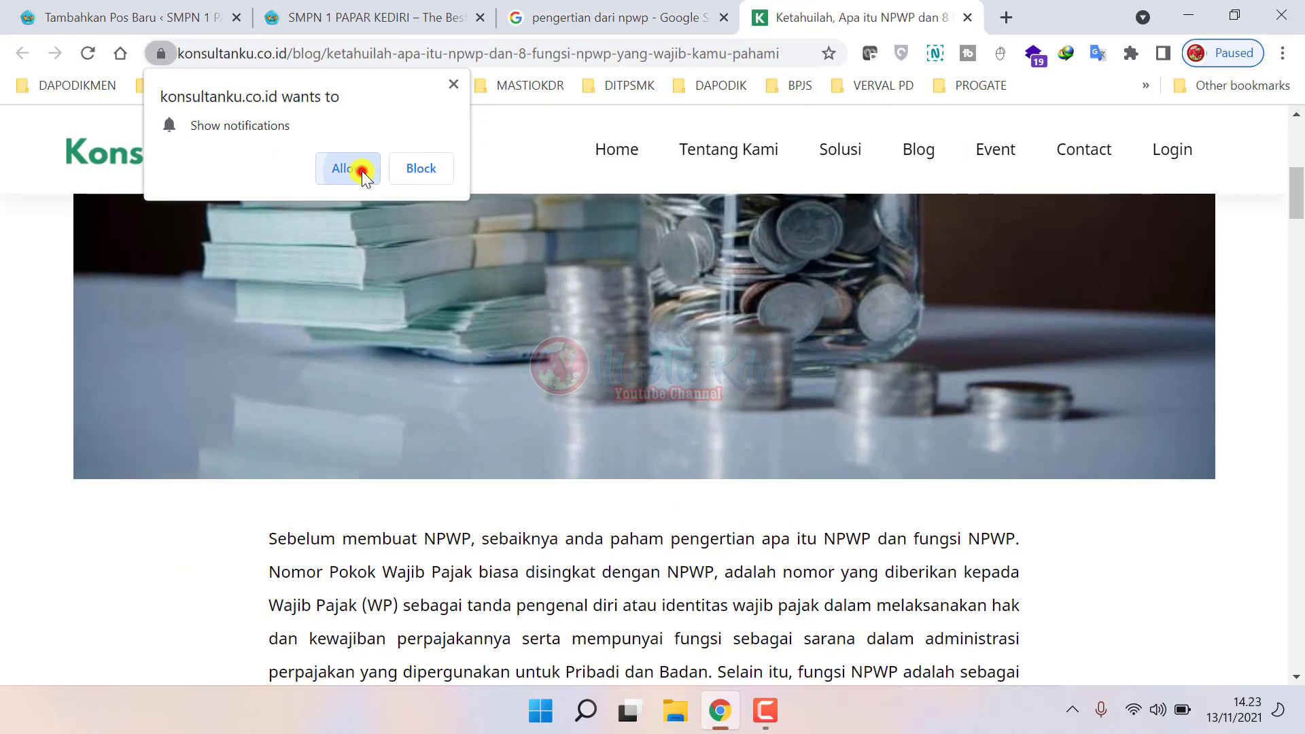
click(435, 173)
scroll(505, 450, down, 3)
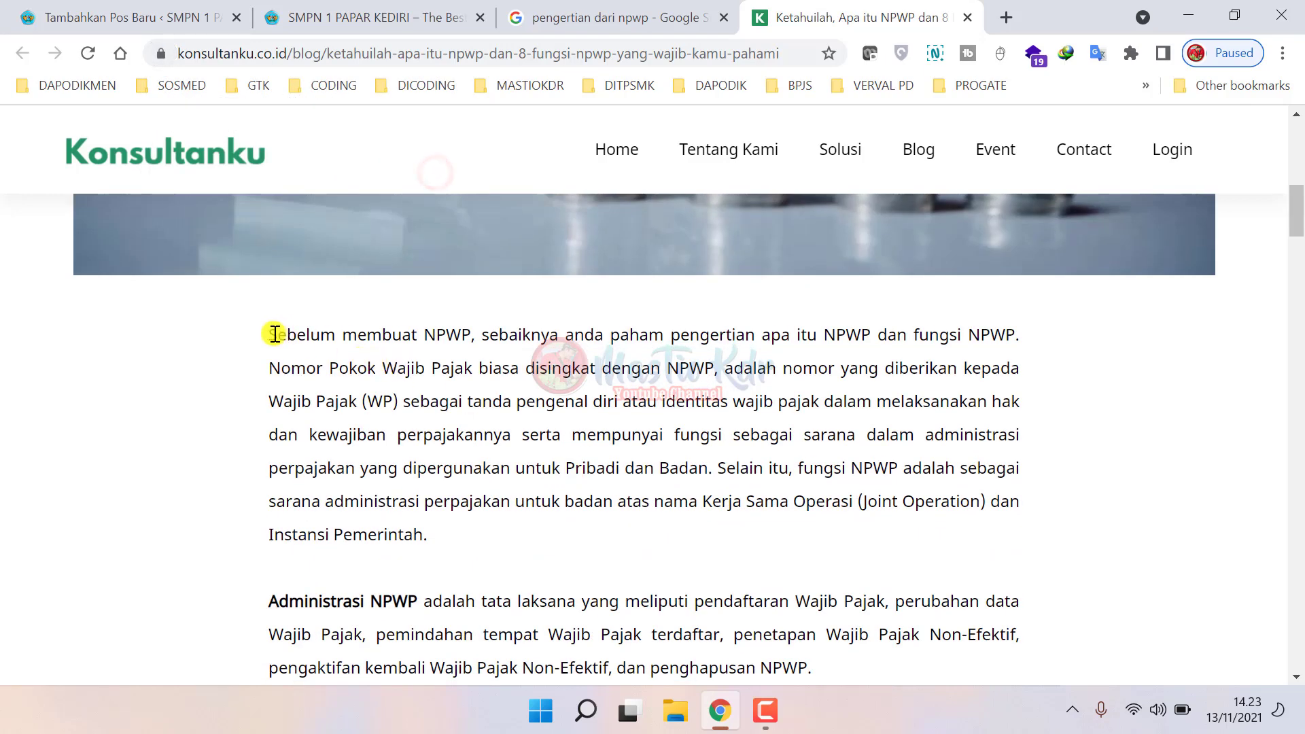
- Select the article's opening paragraph, which begins "Sebelum membuat NPWP"
drag(274, 333, 481, 545)
right_click(457, 412)
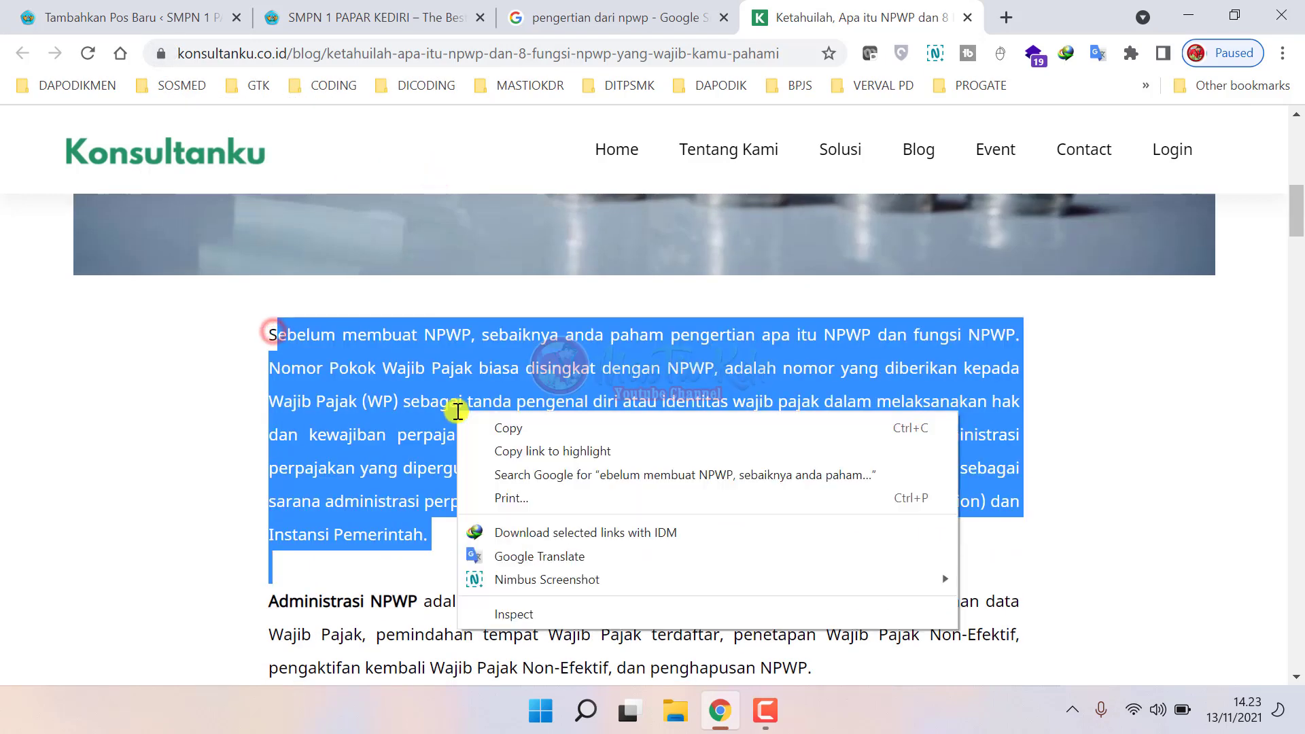
click(1074, 405)
- Check the headline of the konsultanku.co.id article and title the new post "Fungsi NPWP"
click(170, 15)
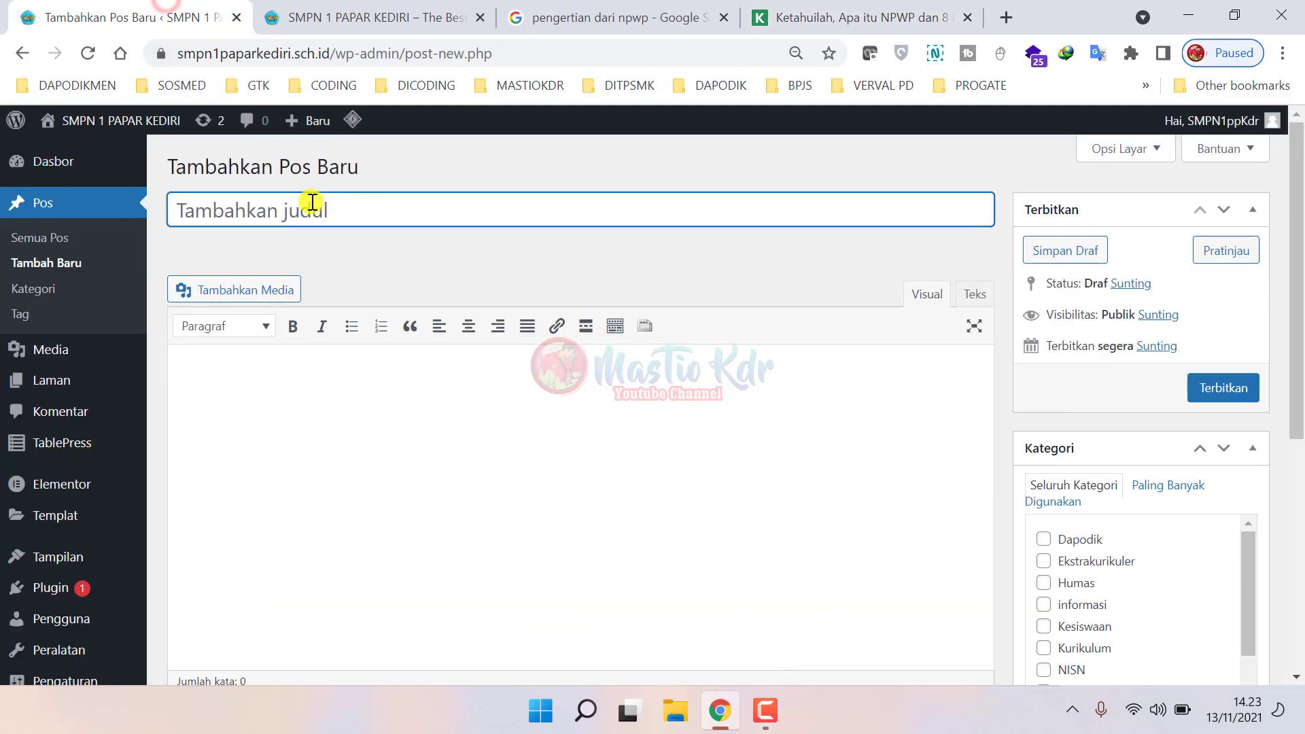
click(879, 6)
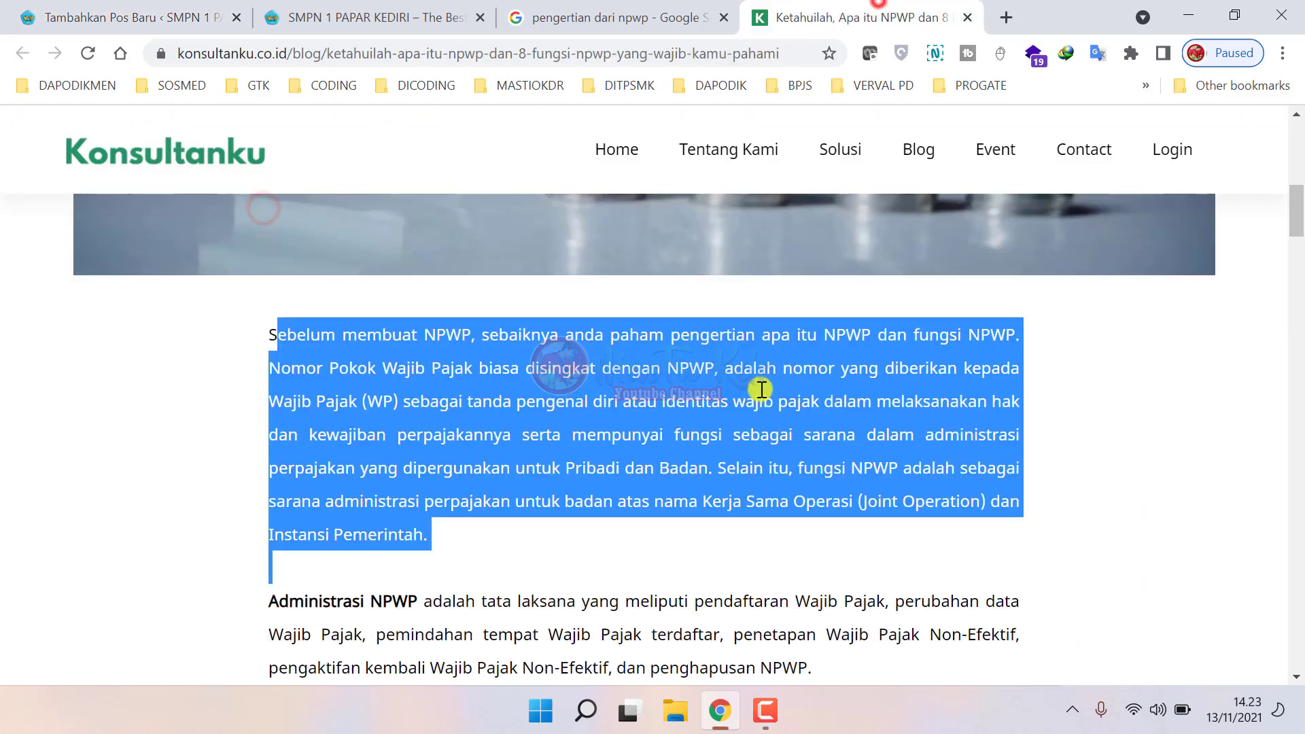
scroll(766, 394, up, 10)
click(272, 241)
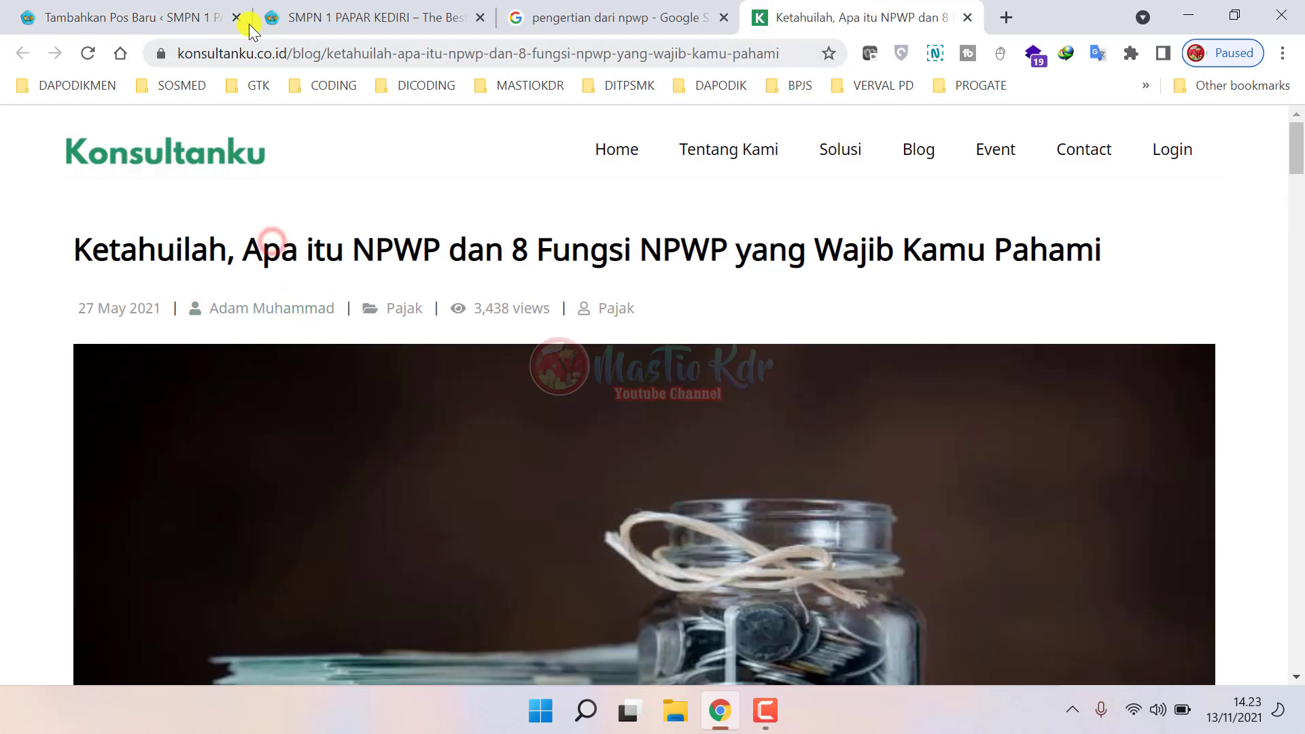
click(291, 10)
click(136, 7)
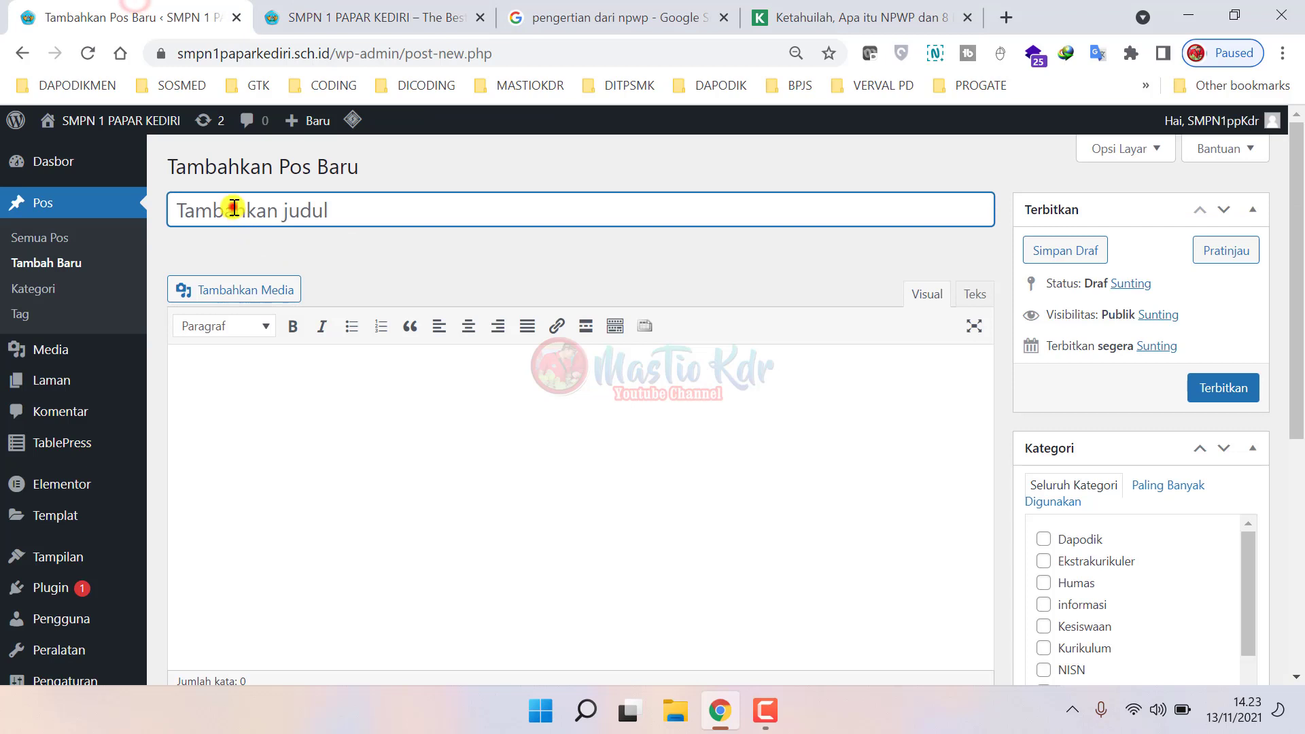
text(FUn)
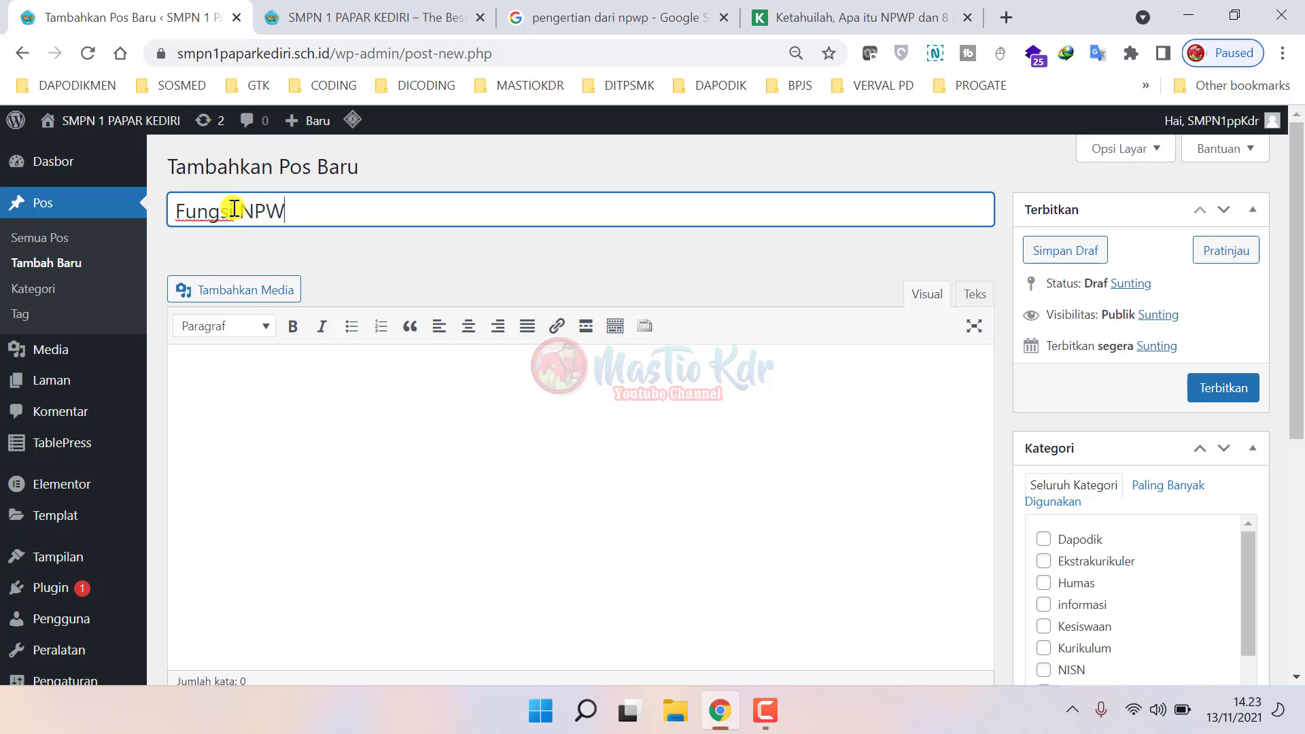
- Copy the article text from "Sebelum membuat NPWP" through "kepadanya diberikan Nomor Pokok Wajib Pajak." into the post body
click(262, 379)
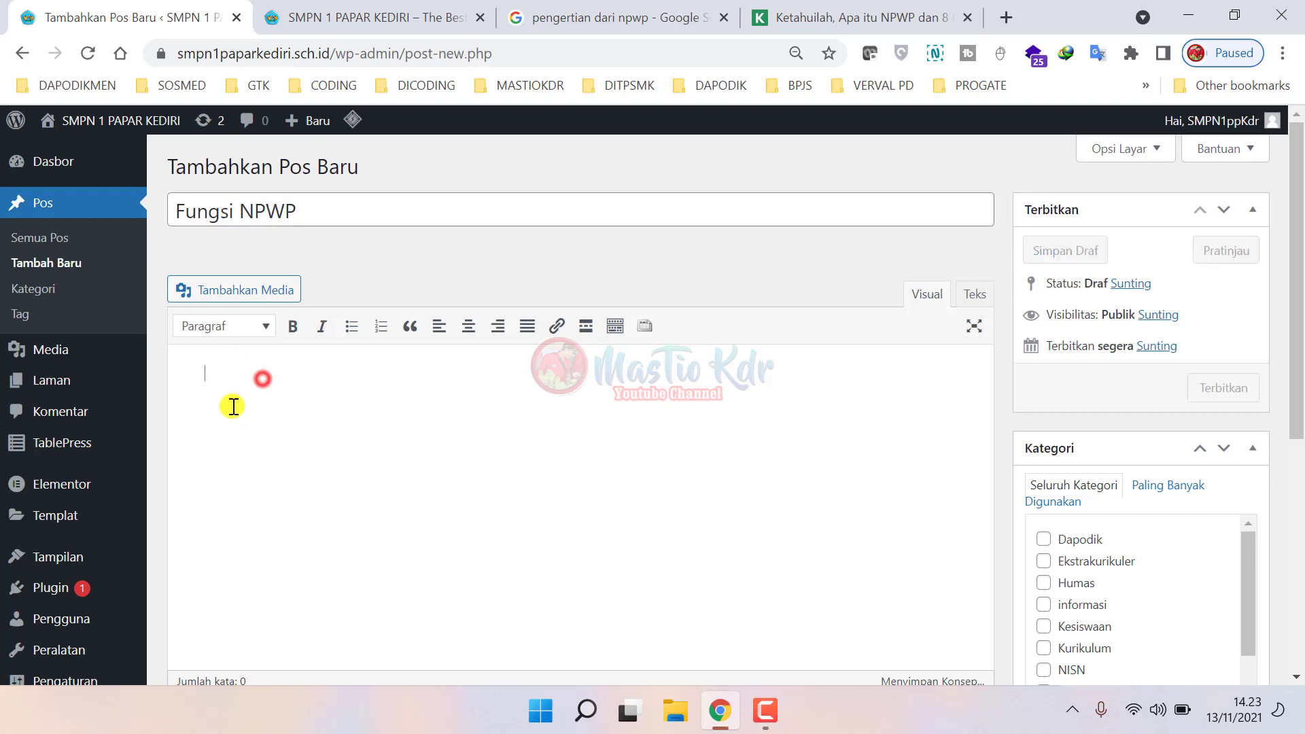
click(804, 7)
scroll(279, 355, down, 10)
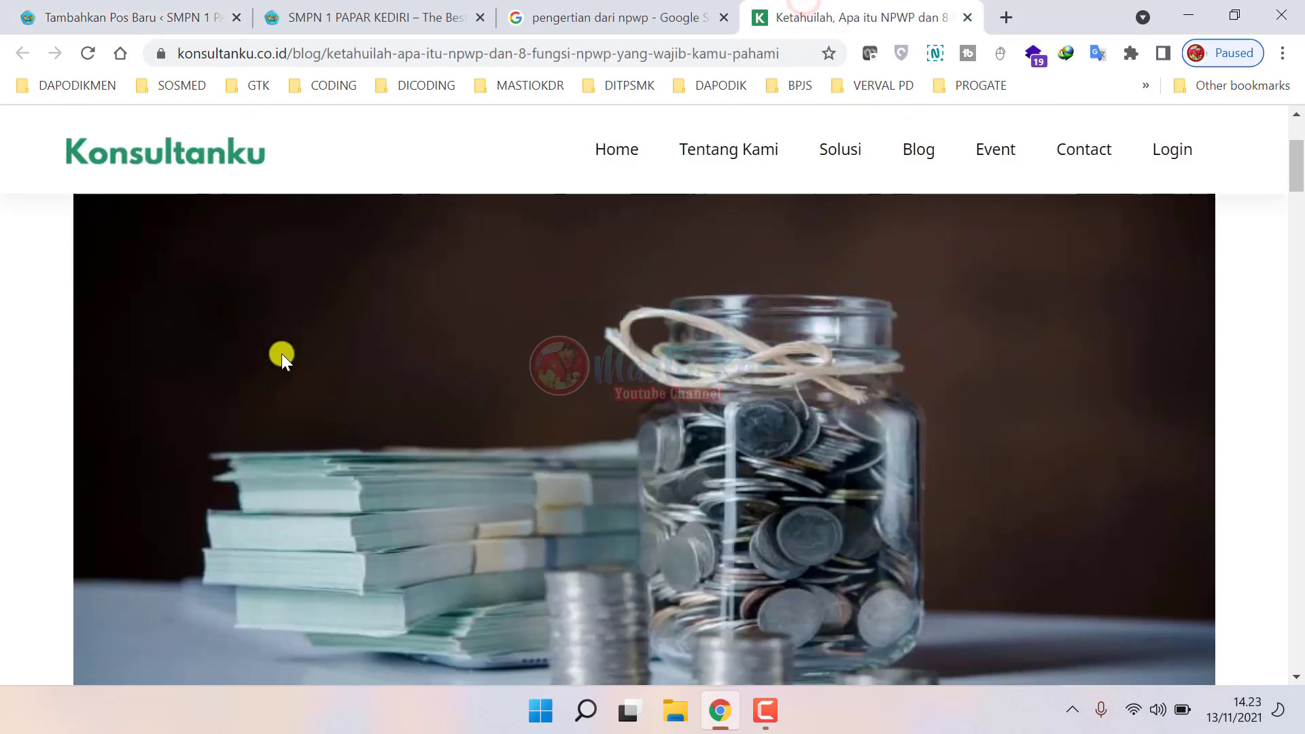
drag(262, 232, 583, 466)
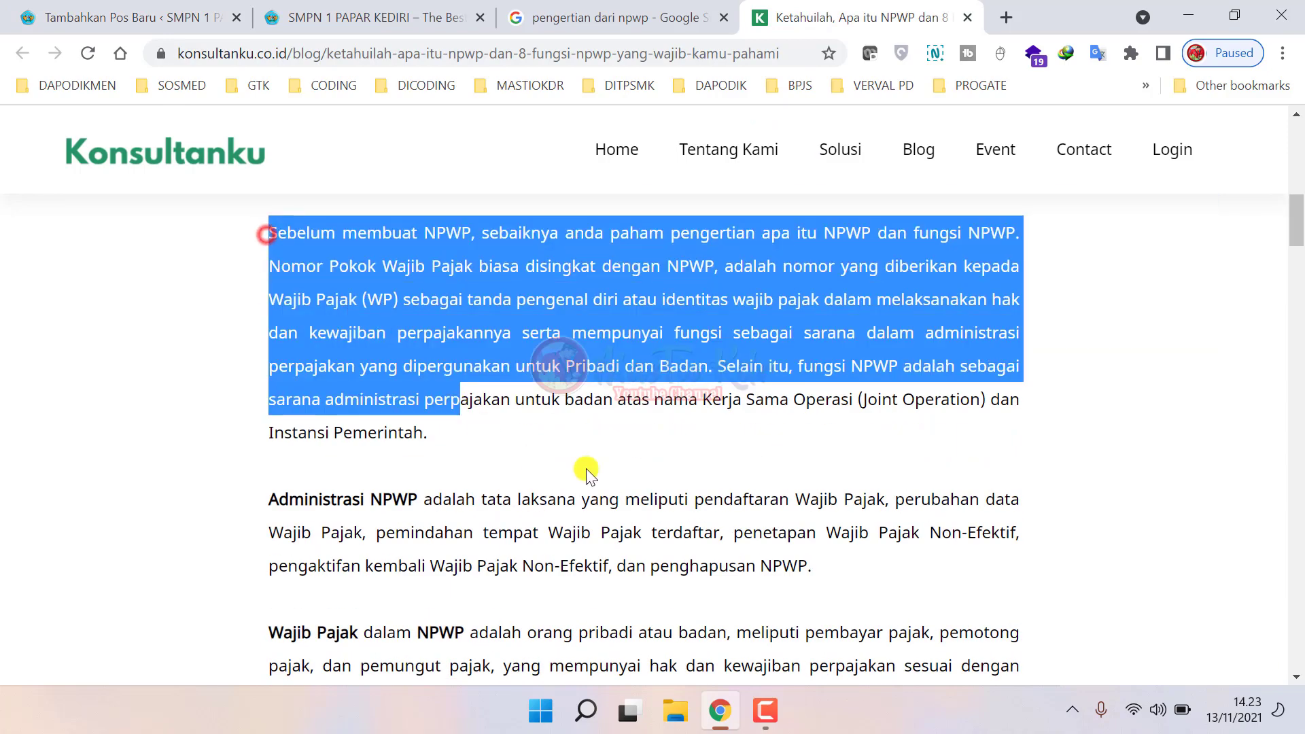
scroll(582, 467, down, 8)
scroll(583, 466, up, 1)
scroll(589, 469, up, 4)
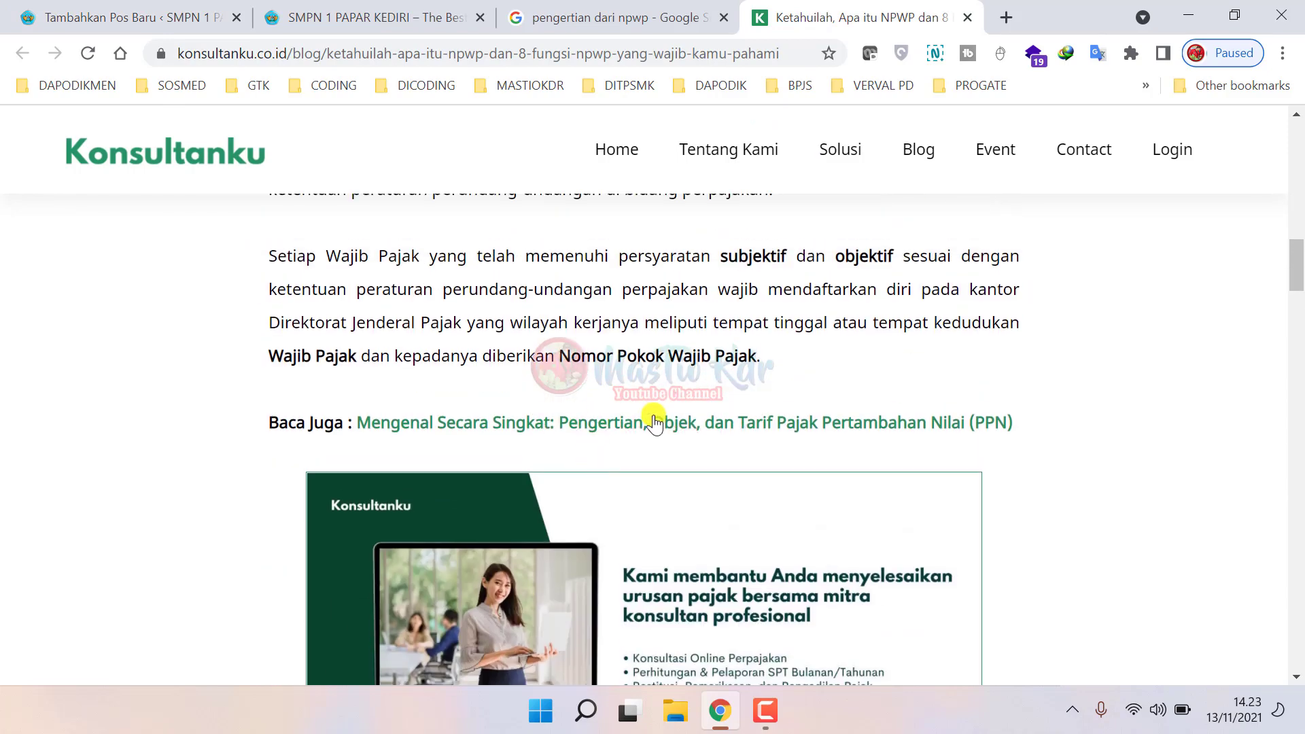
shift+click(774, 356)
click(58, 5)
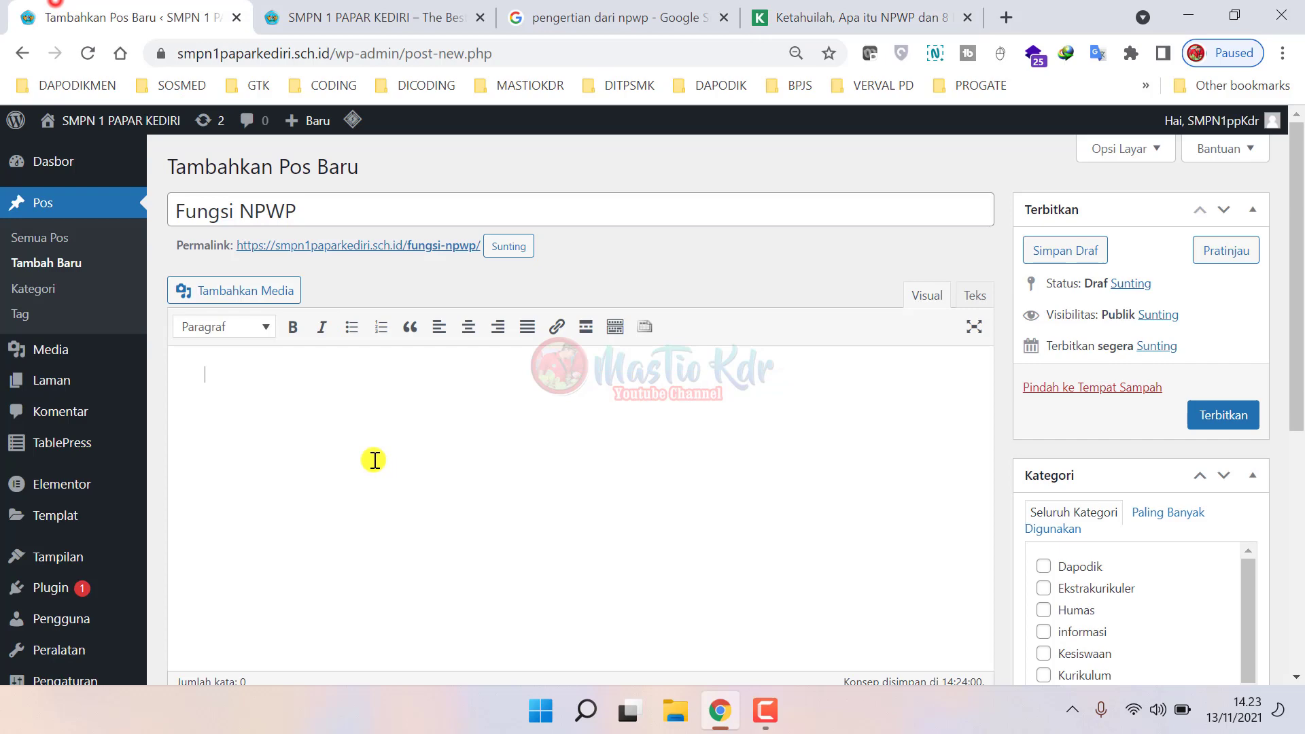
click(282, 402)
key(ctrl+v)
scroll(638, 413, down, 5)
- Append the article section from "Persyaratan subjektif" through "ia harus mempunyai NPWP." on a new line at the end of the post
click(857, 17)
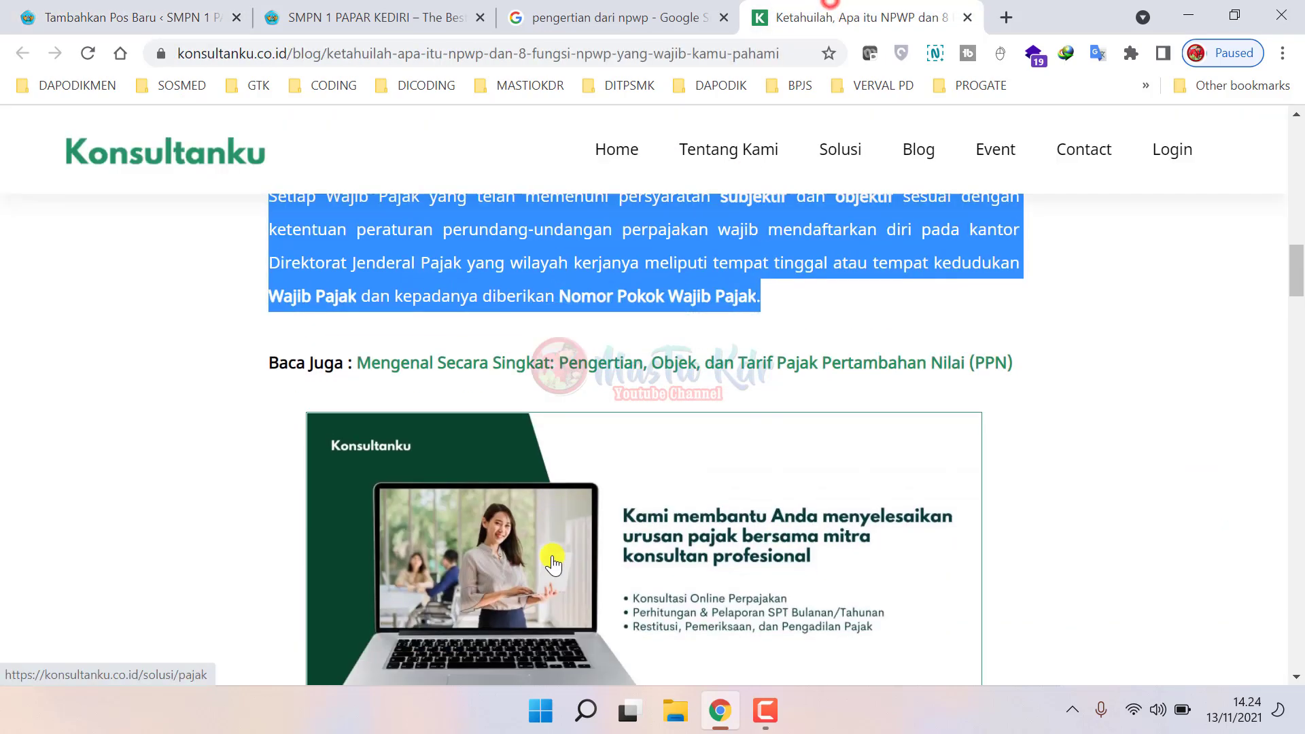
scroll(553, 509, down, 5)
drag(270, 250, 675, 401)
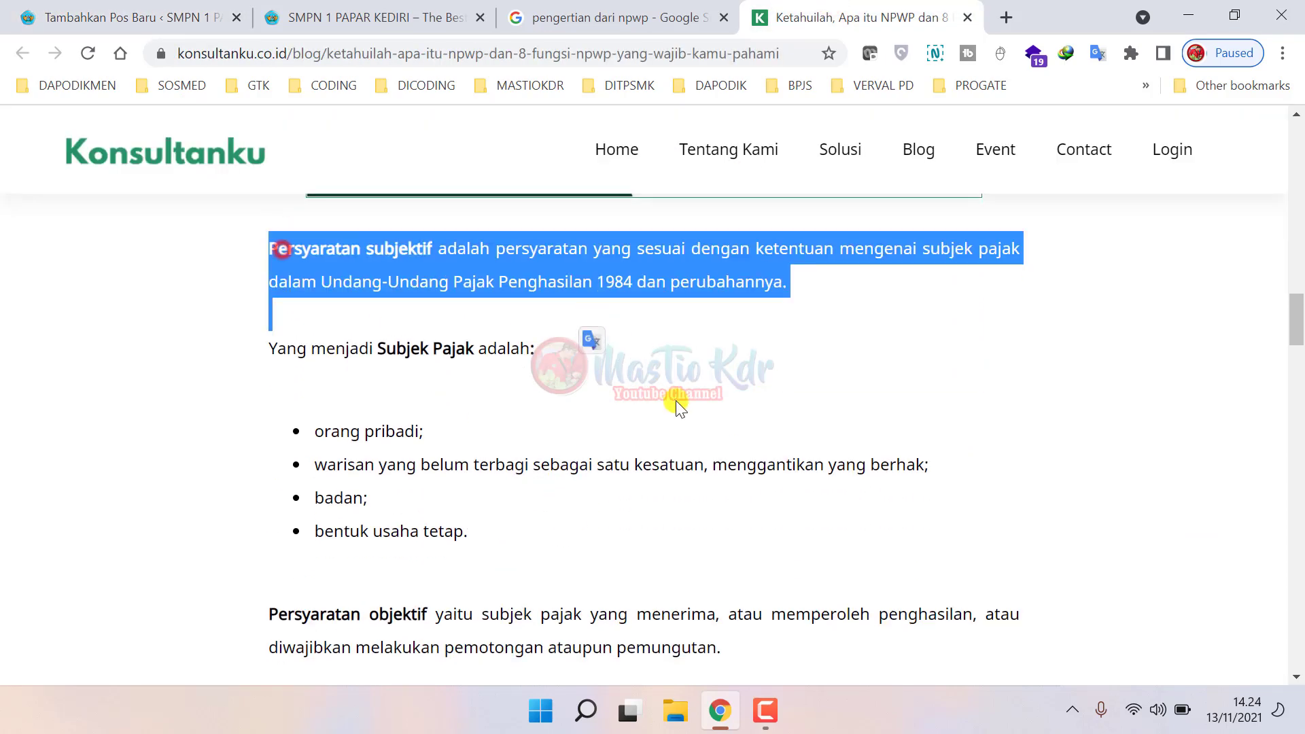
scroll(675, 401, down, 7)
scroll(675, 401, up, 1)
drag(270, 208, 534, 383)
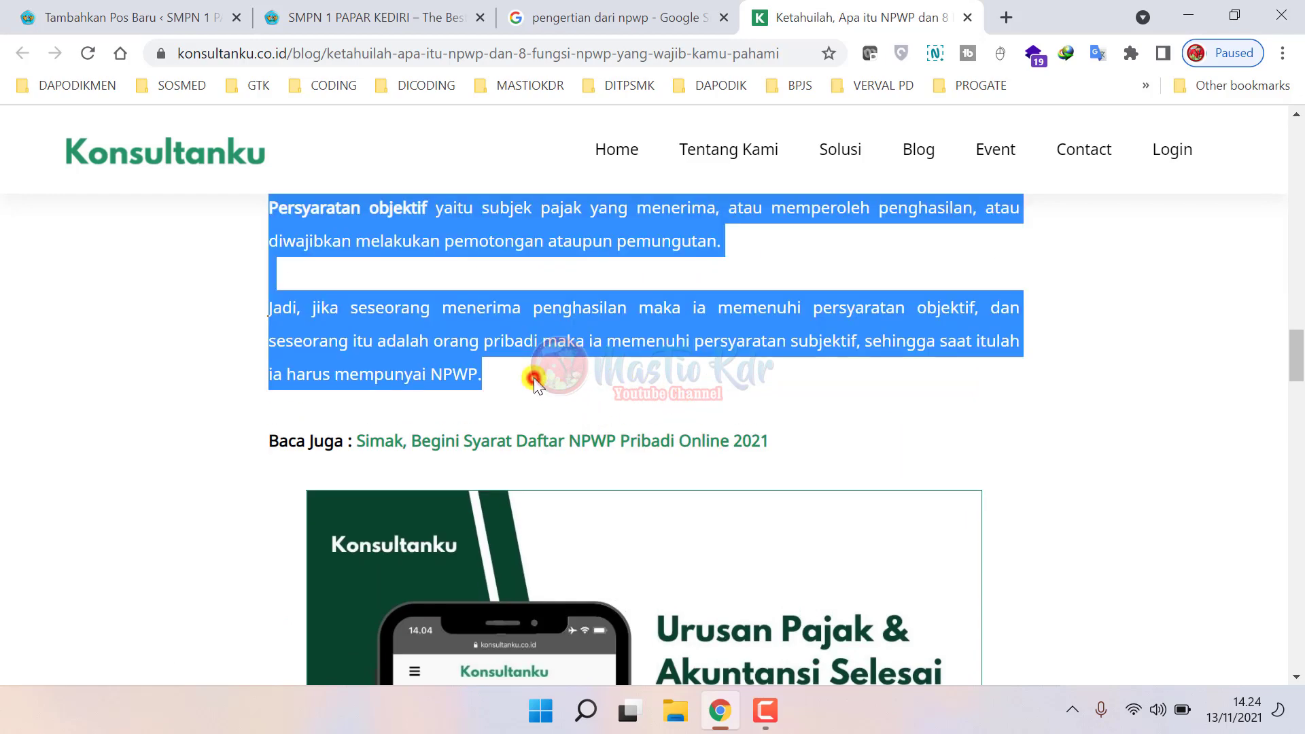
key(ctrl+1)
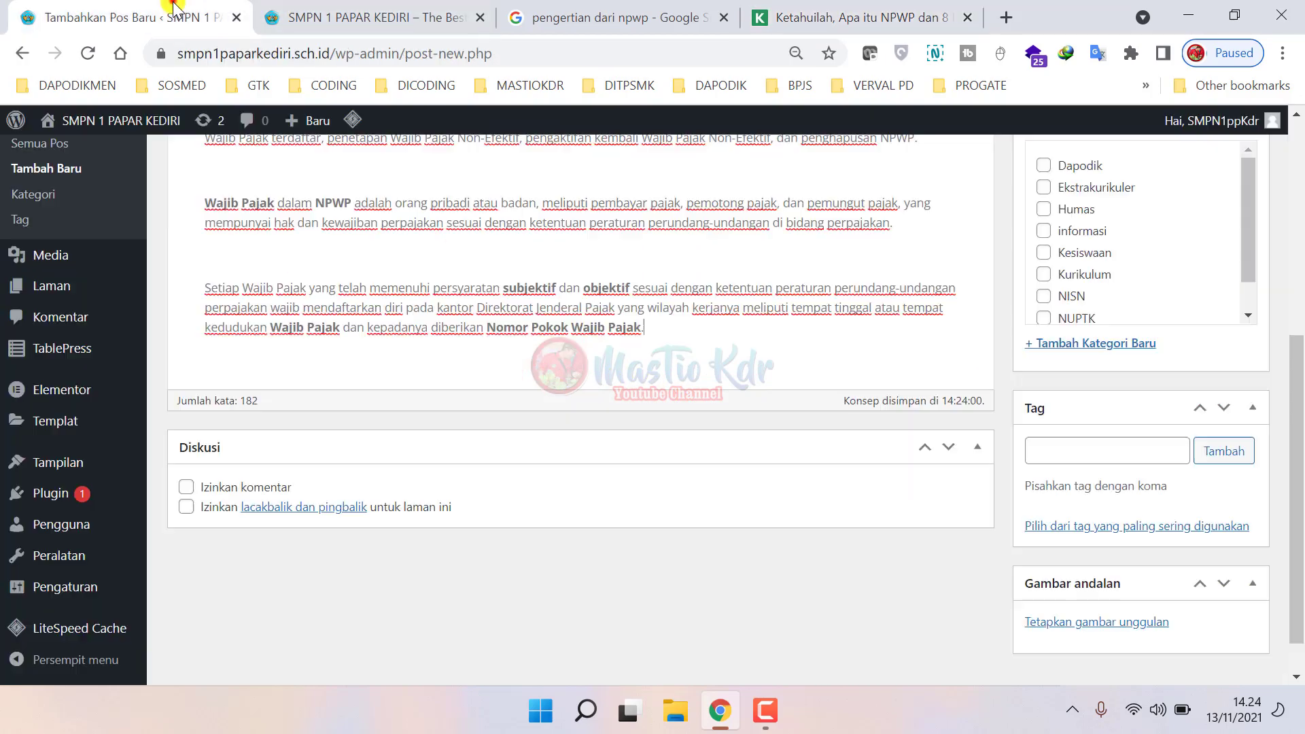
click(662, 330)
key(Return)
key(ctrl+v)
- Justify the entire body text of the post and check the formatting down to its last paragraph
scroll(514, 431, up, 15)
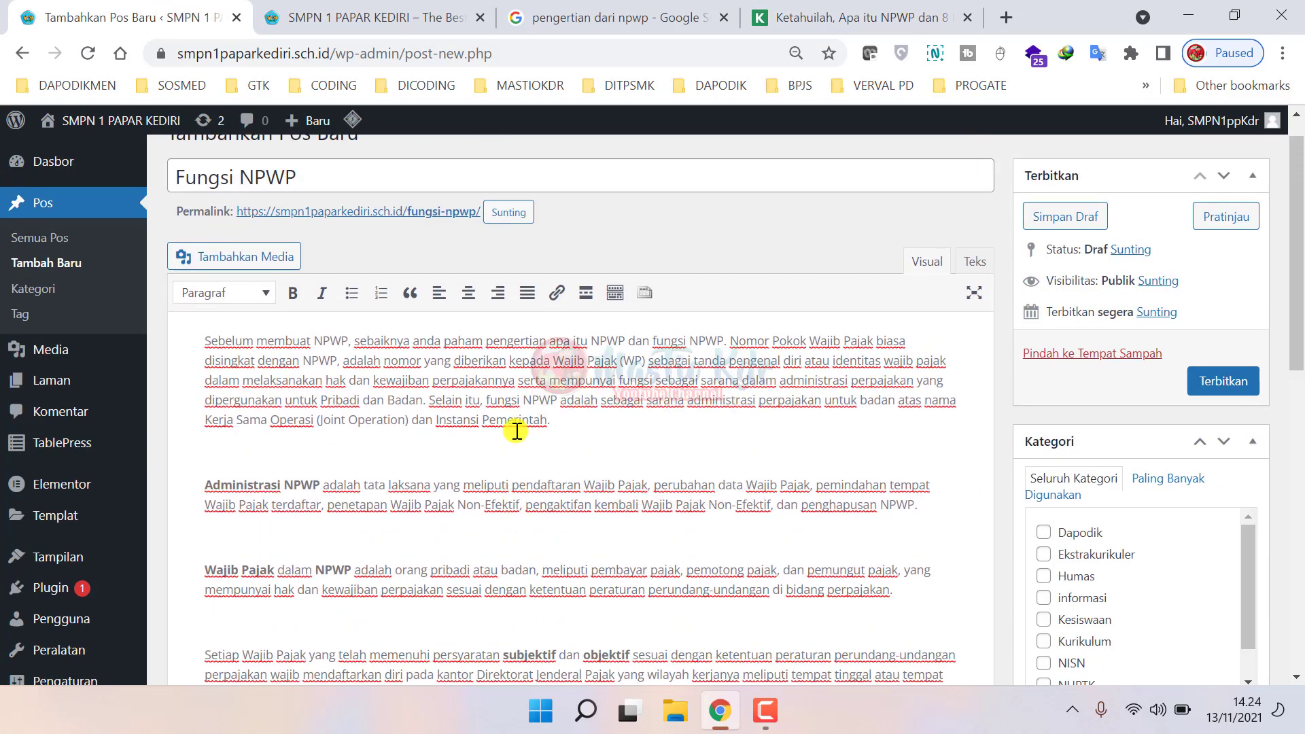
scroll(516, 431, up, 1)
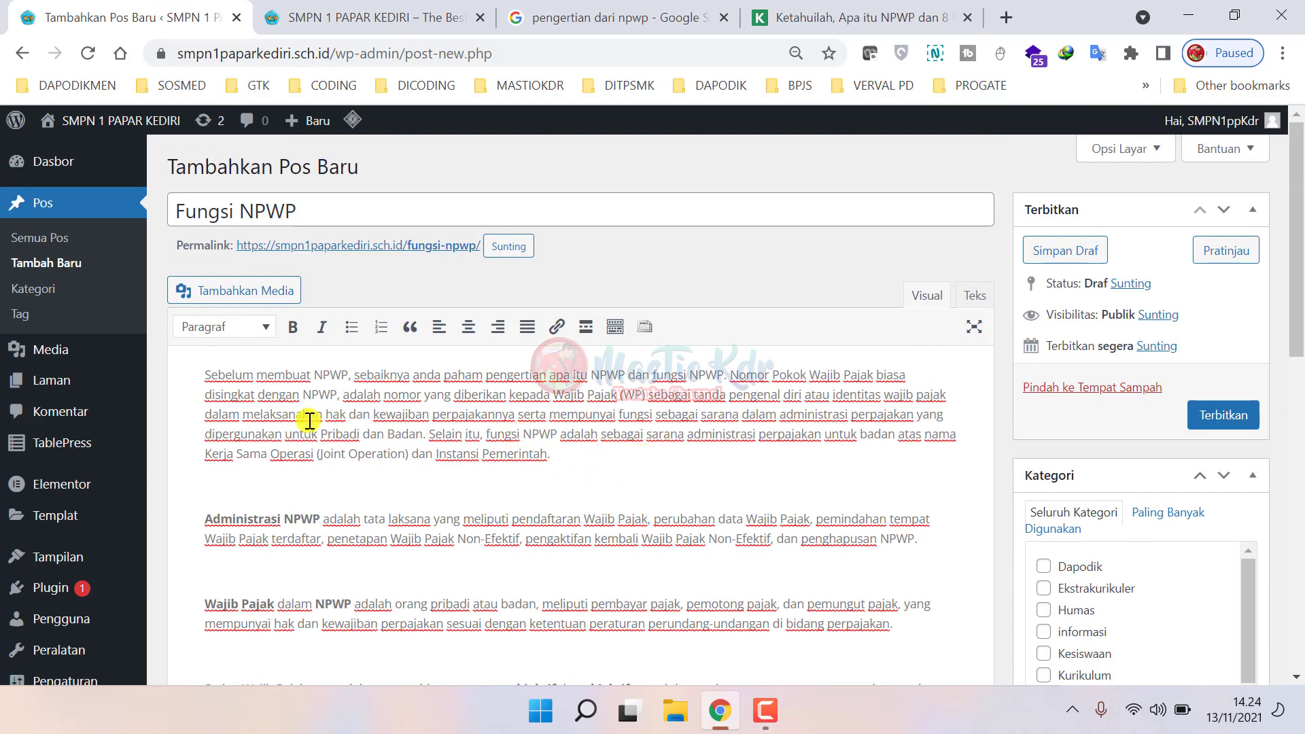
key(ctrl+a)
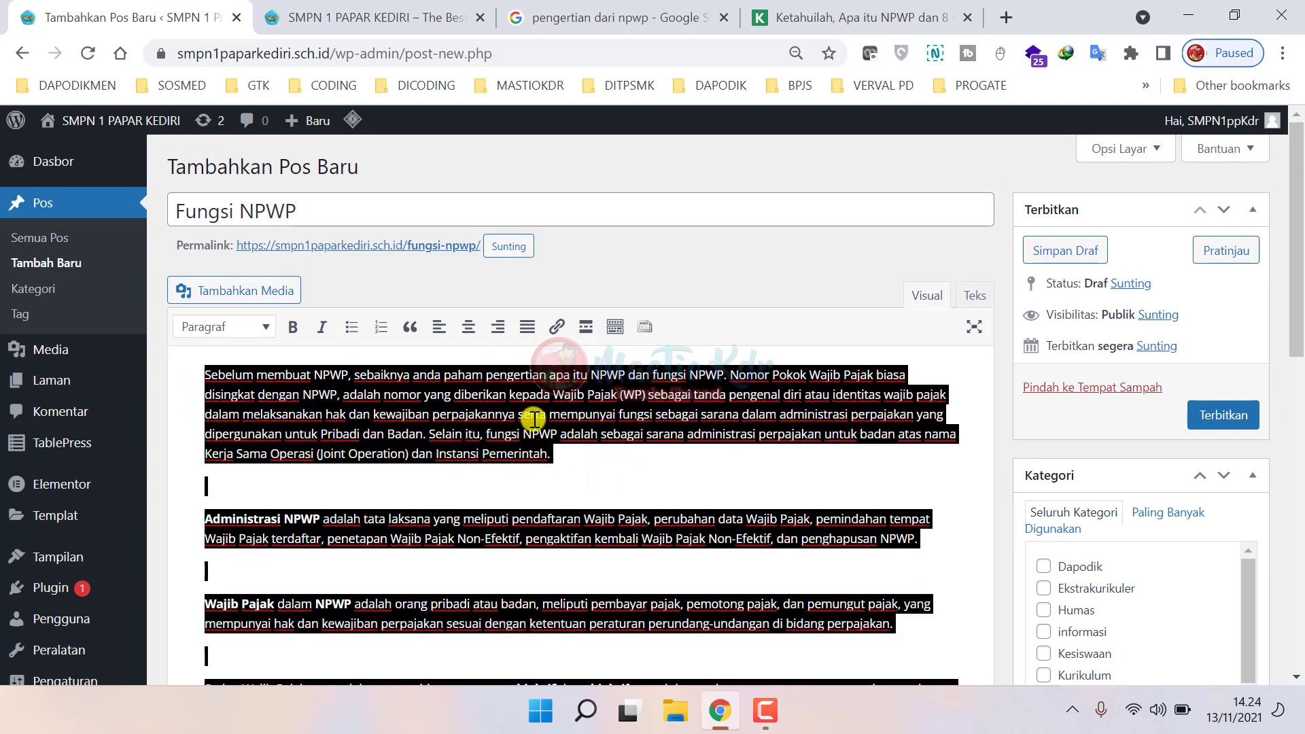
click(527, 328)
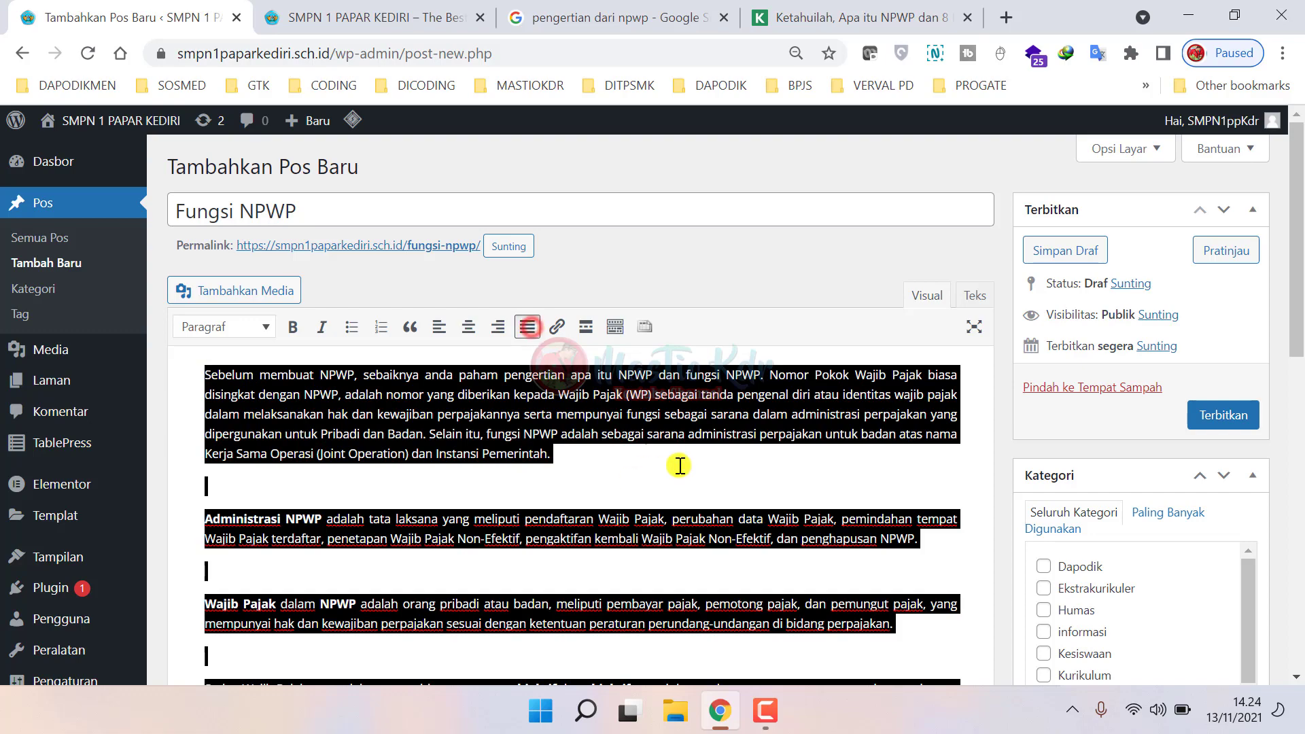
scroll(620, 435, down, 2)
scroll(621, 468, down, 10)
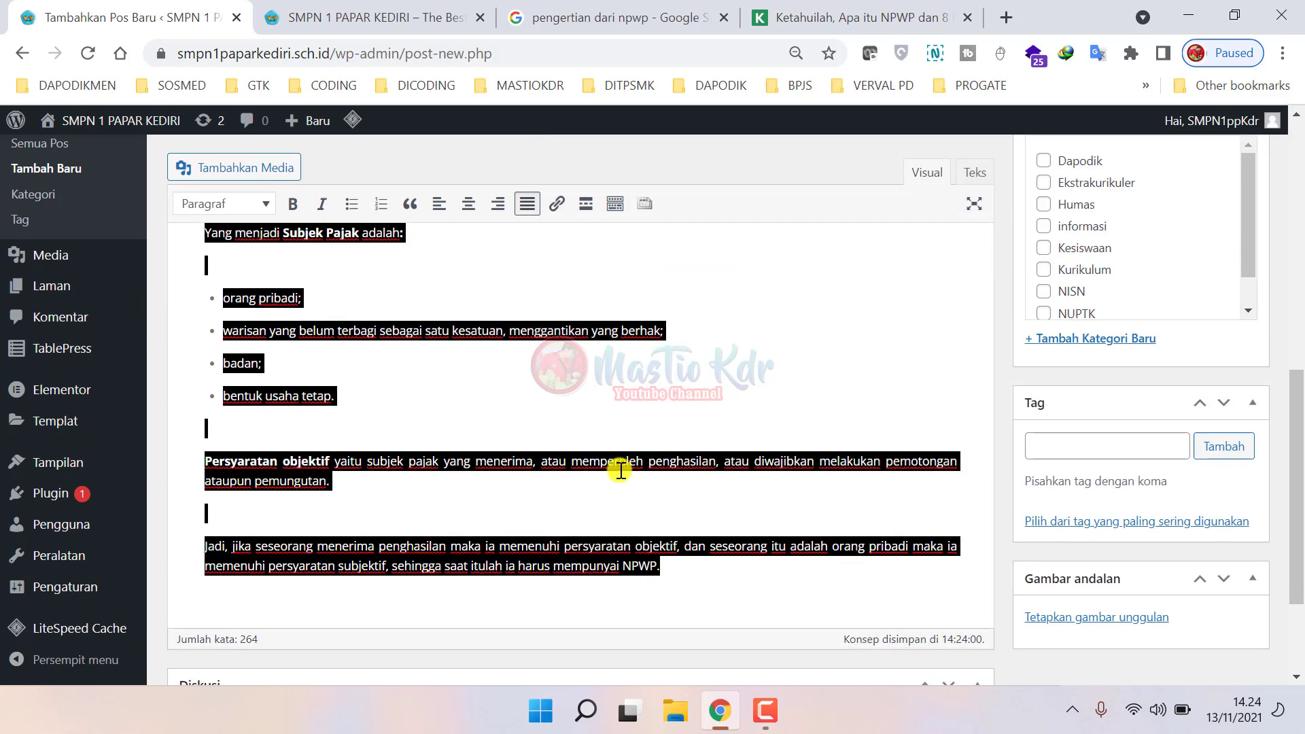
click(687, 291)
scroll(684, 317, down, 1)
scroll(671, 335, up, 12)
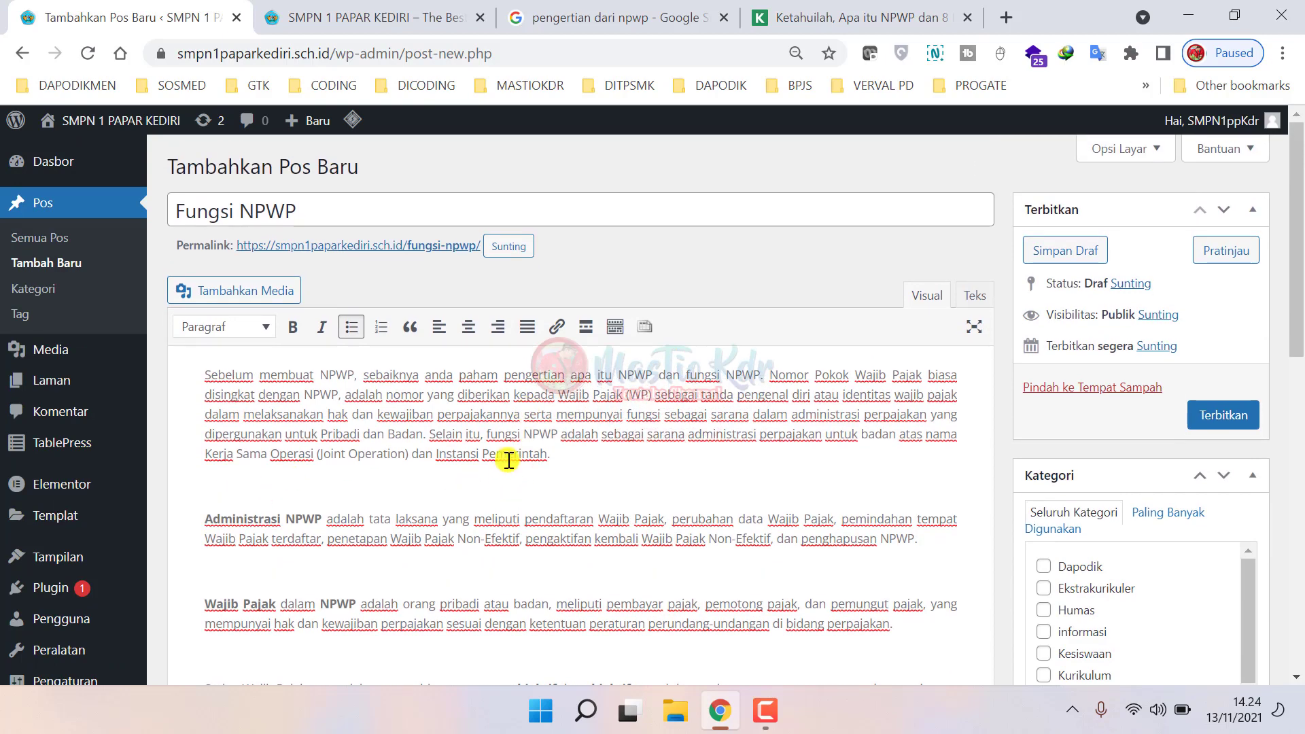
- Add a closing line reading "Sumber :" followed by the URL of the konsultanku.co.id article
scroll(501, 483, down, 10)
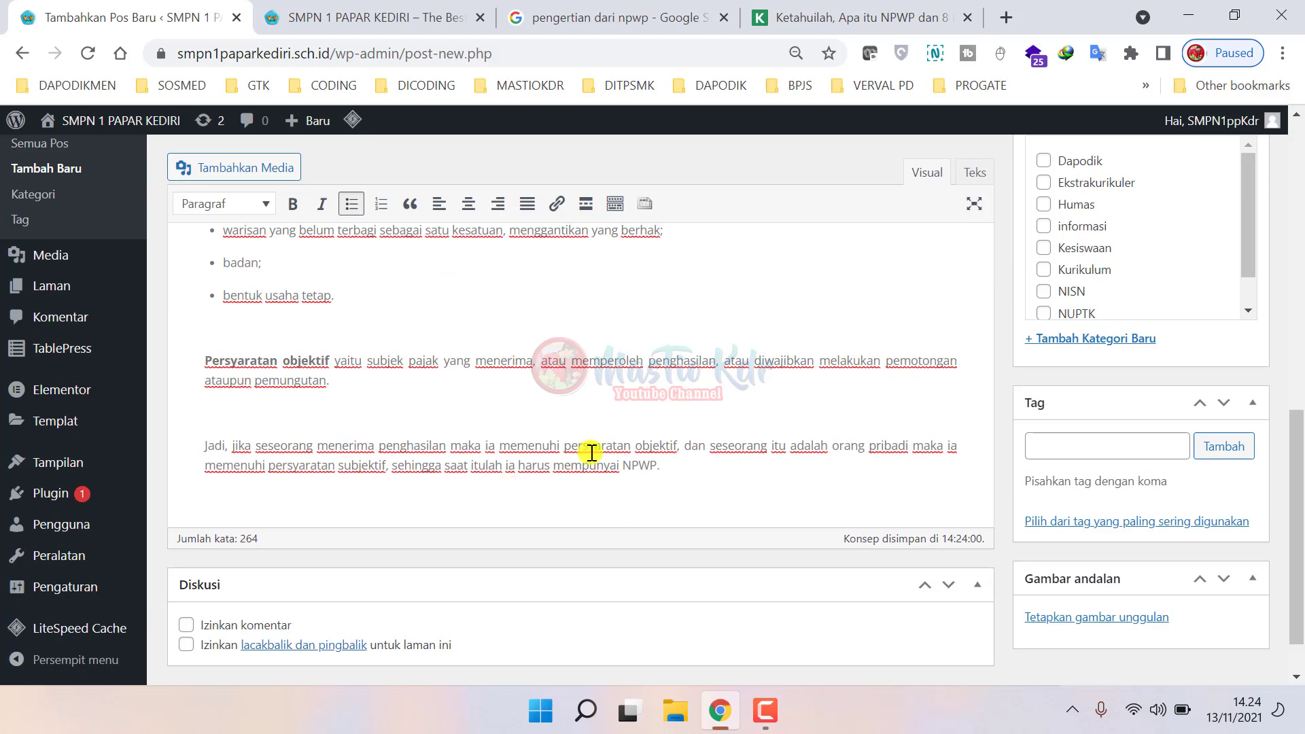
click(701, 475)
key(Return)
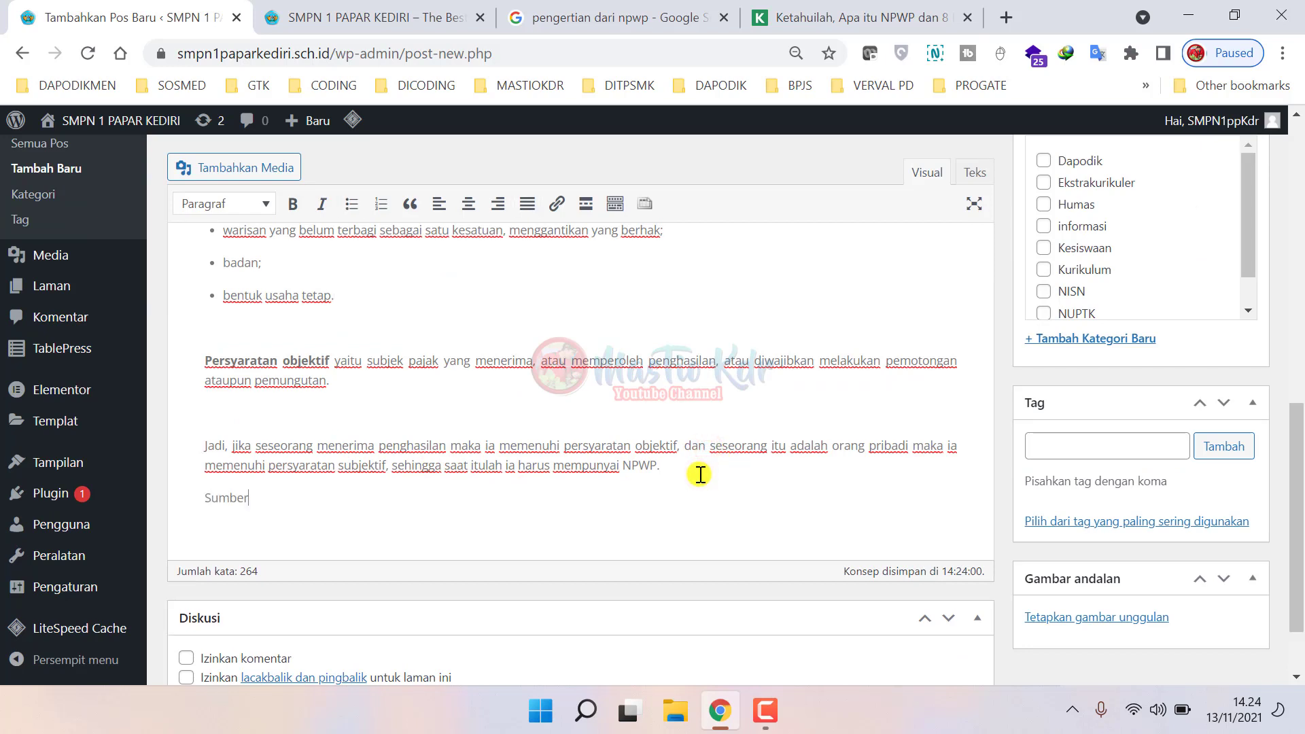
text(Sumber :)
click(860, 17)
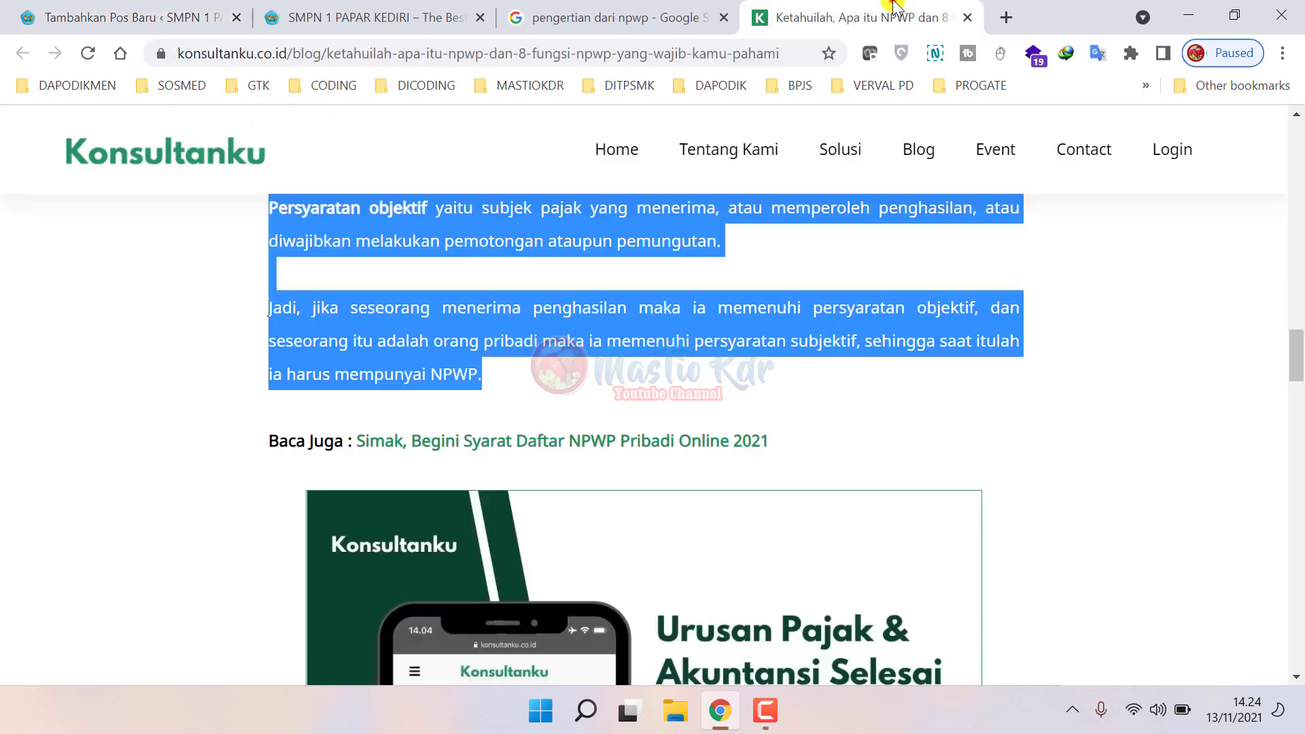
click(613, 53)
key(ctrl+c)
key(ctrl+1)
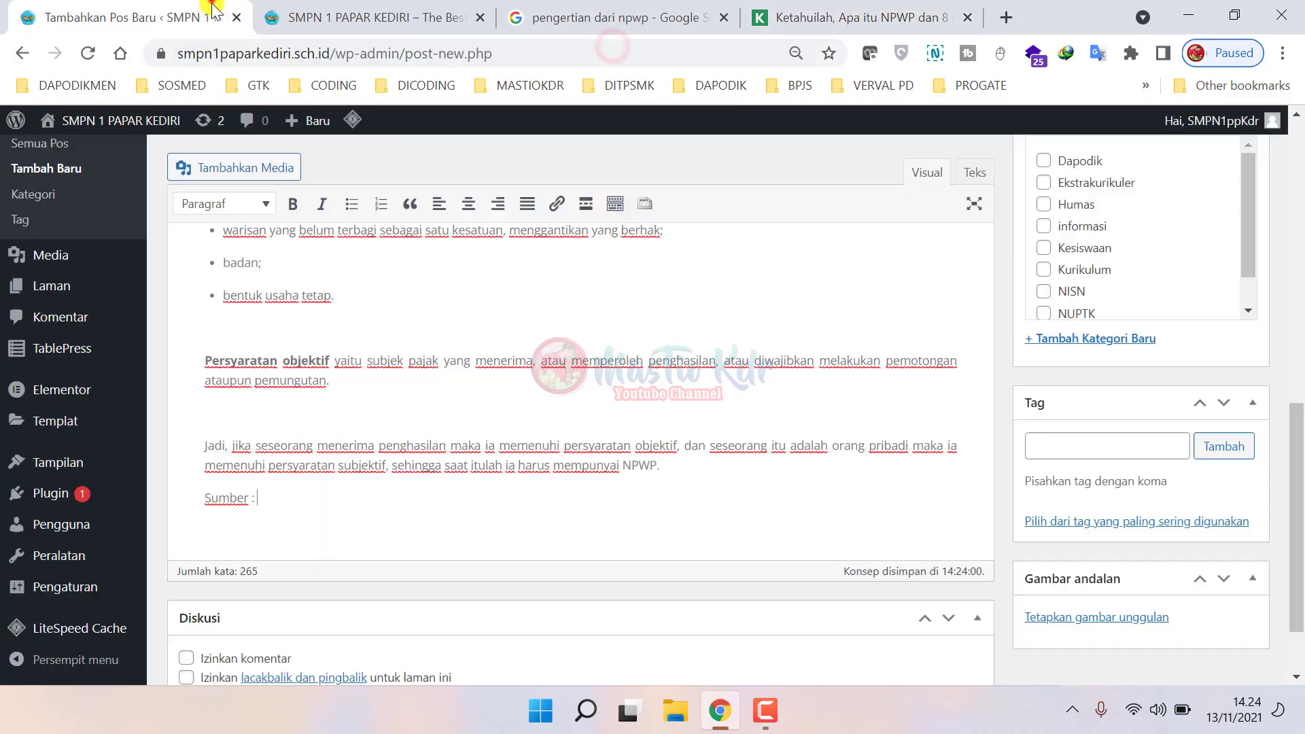
key(ctrl+v)
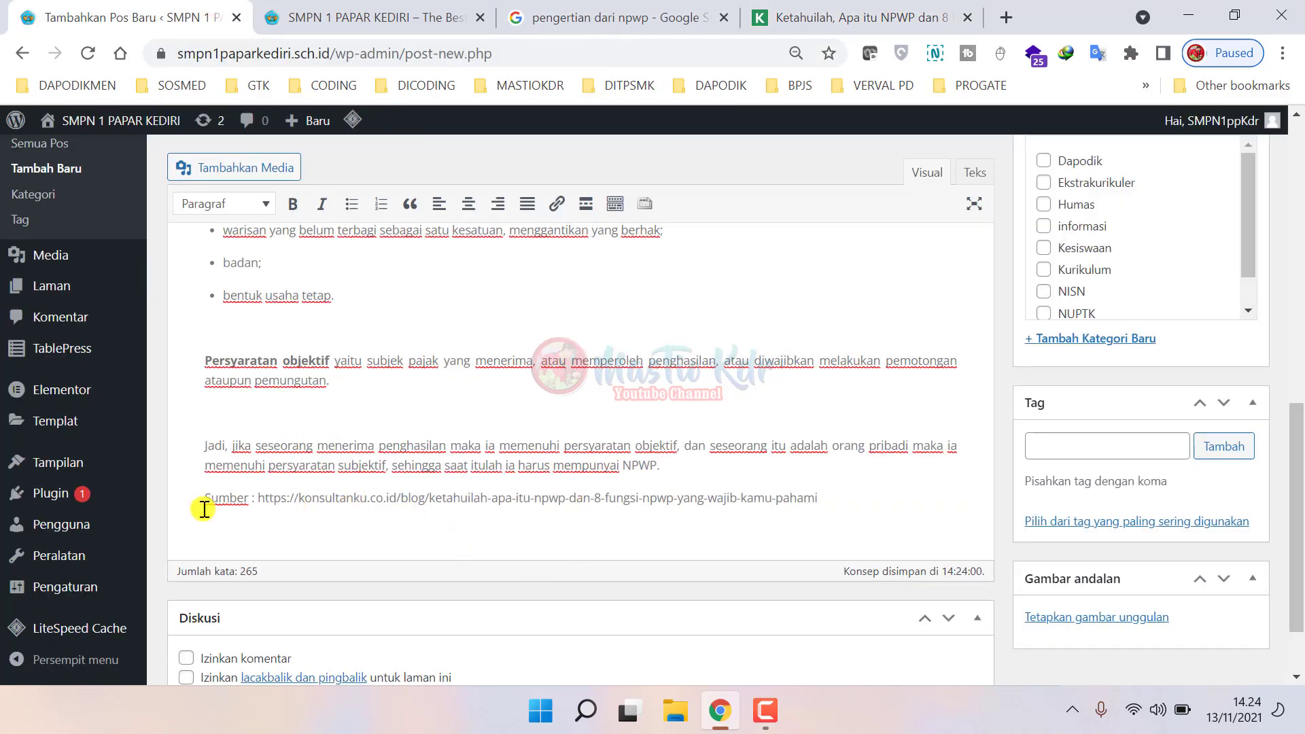
drag(259, 498, 817, 499)
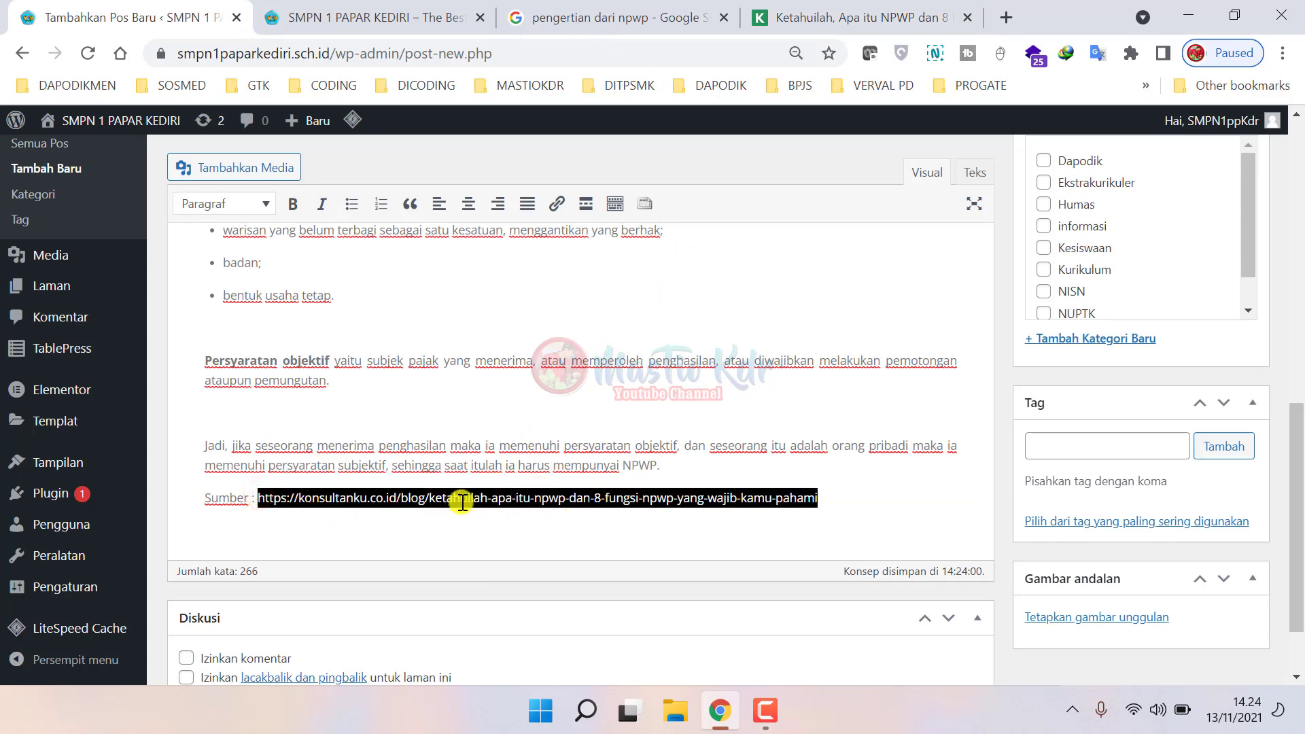
click(555, 203)
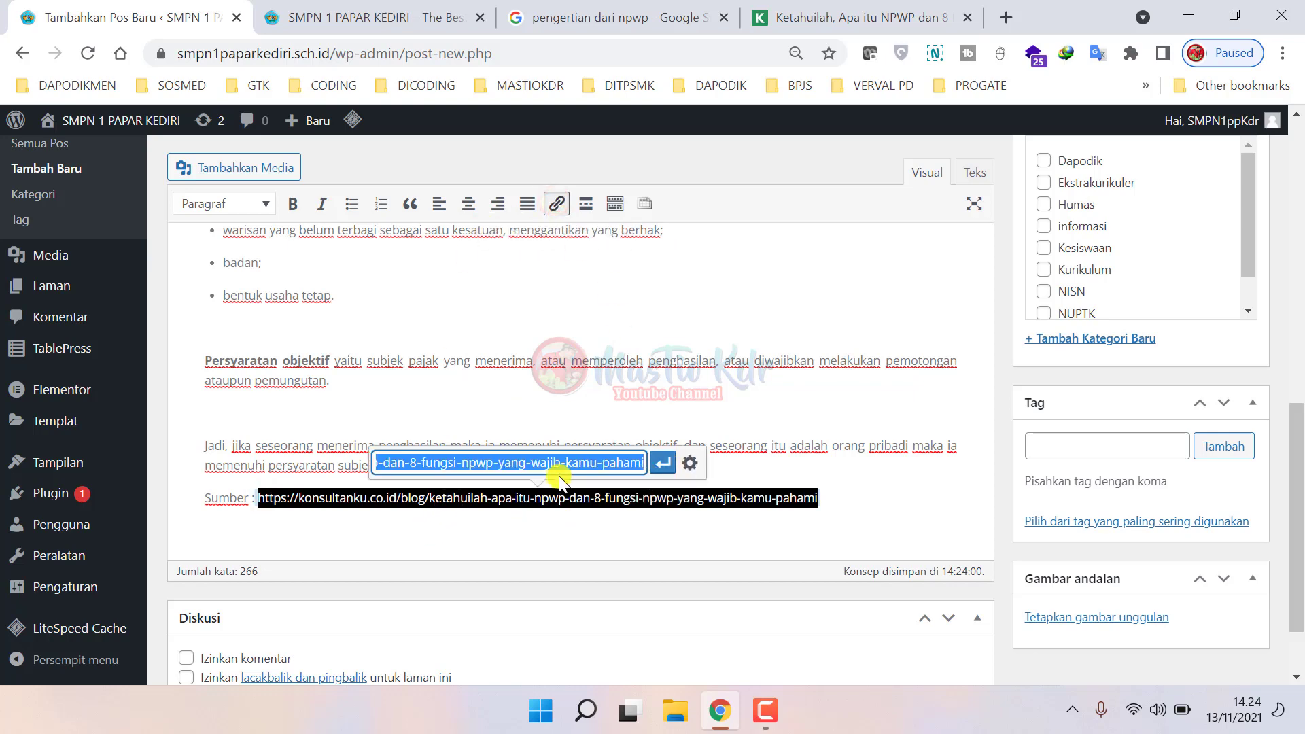
click(690, 462)
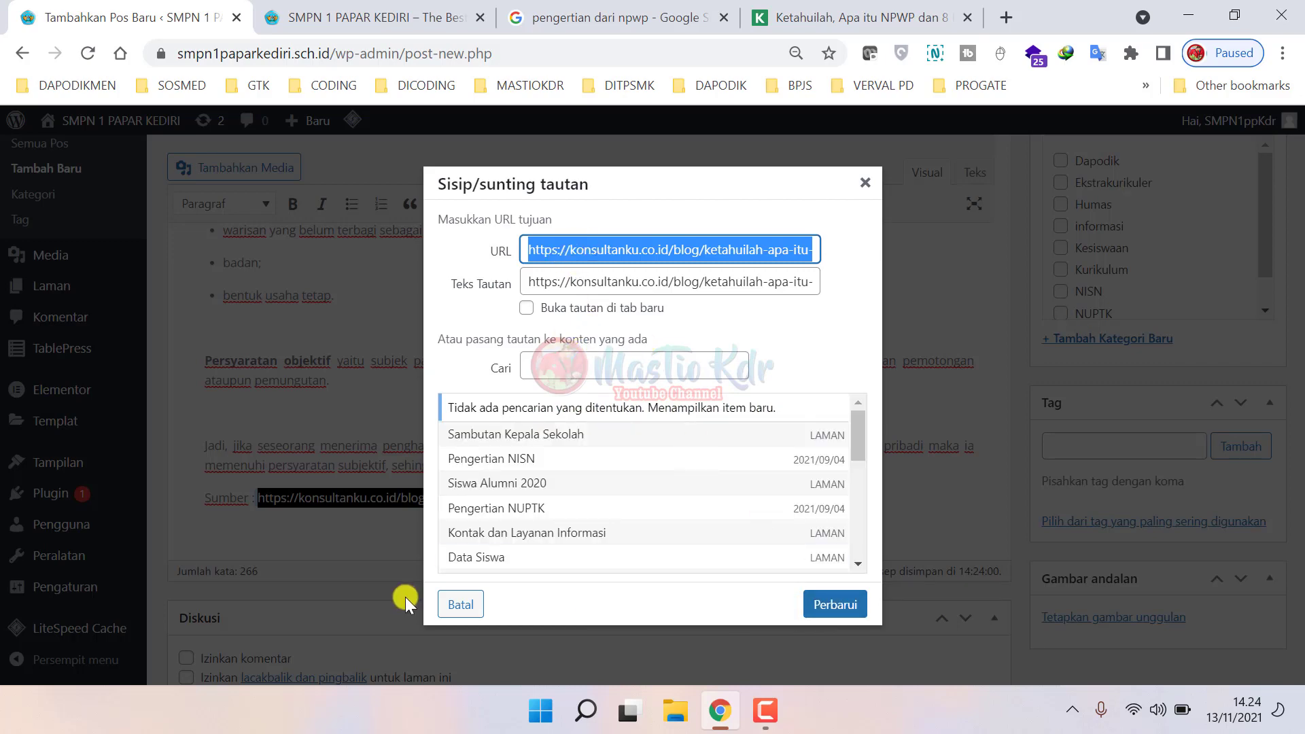
click(462, 605)
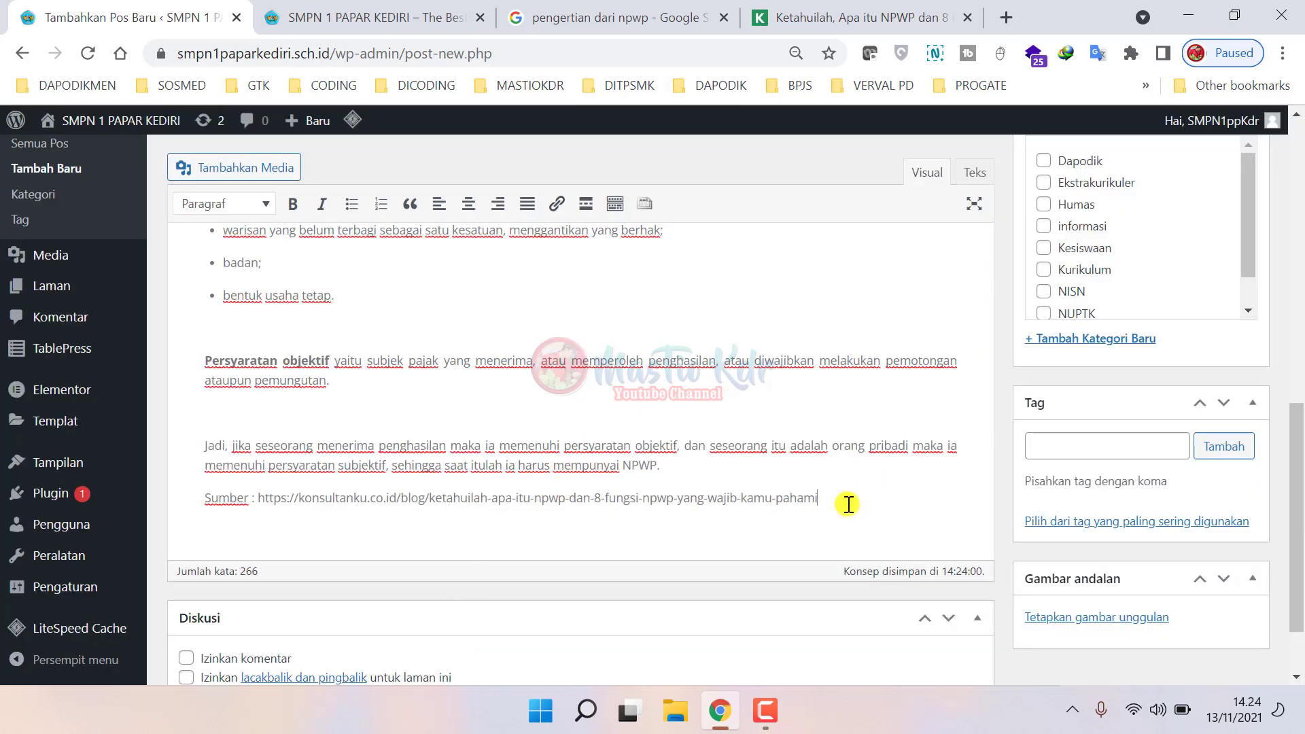
- Compare the category labels on the site's Semua Informasi page with the categories available for the new post
scroll(1033, 428, up, 5)
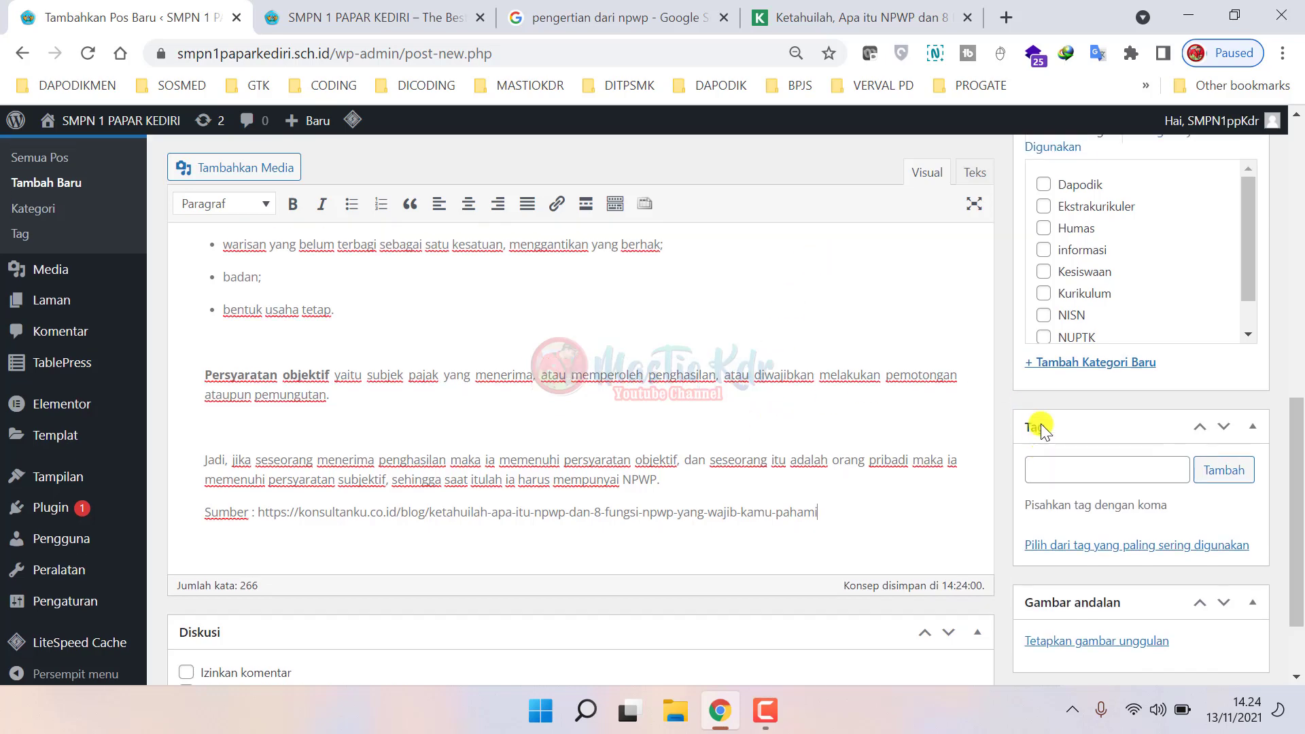
scroll(1031, 429, up, 3)
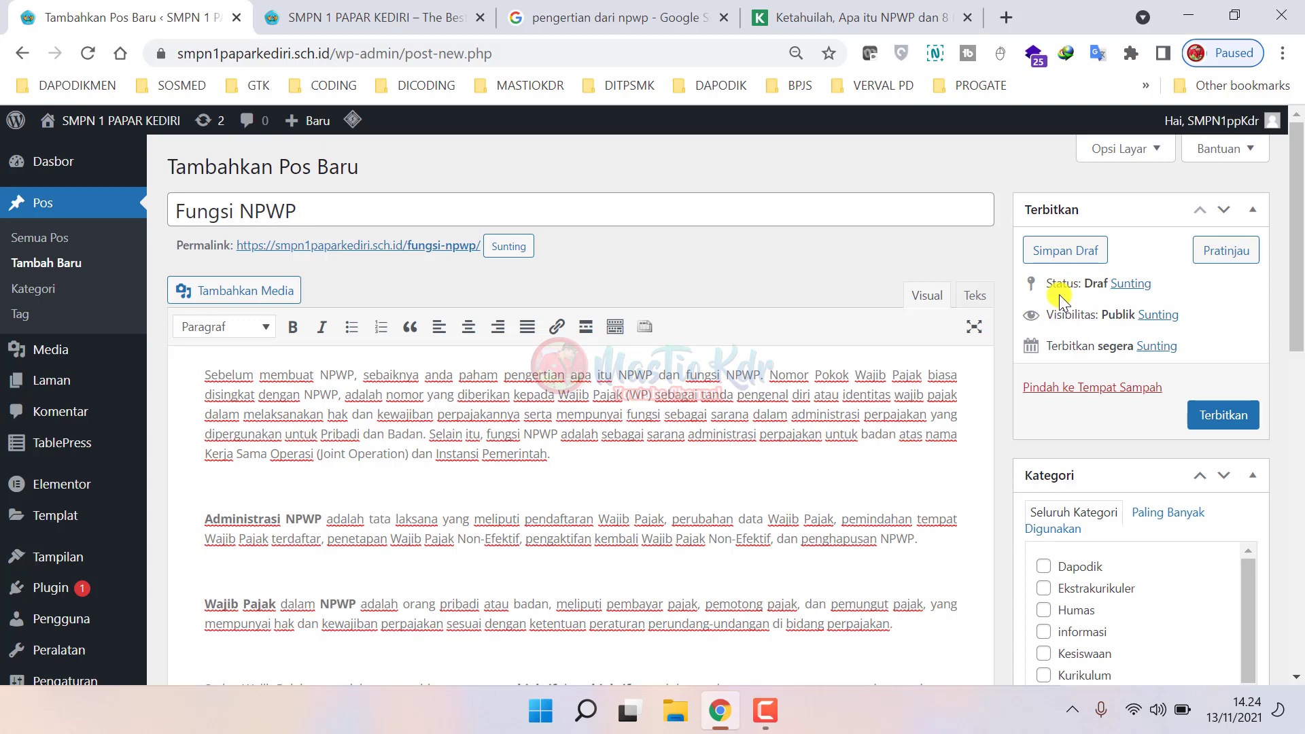
click(374, 17)
click(863, 168)
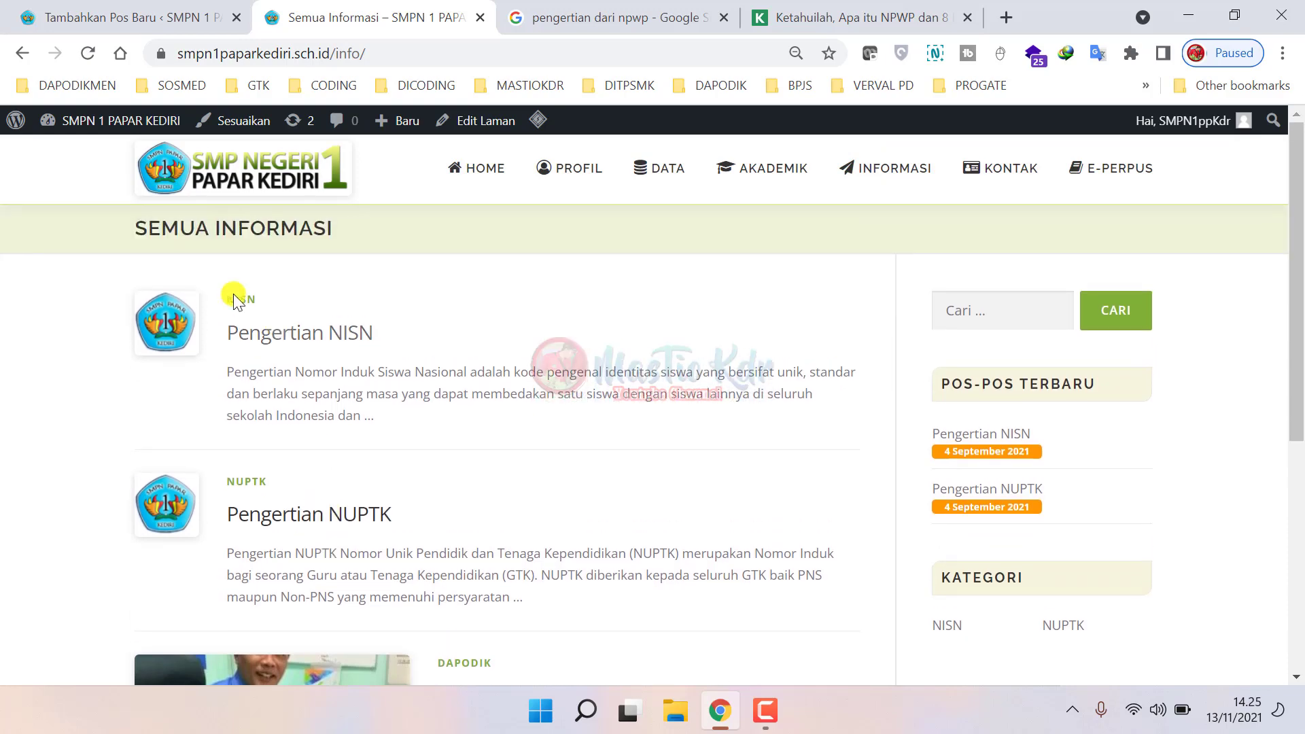
click(116, 9)
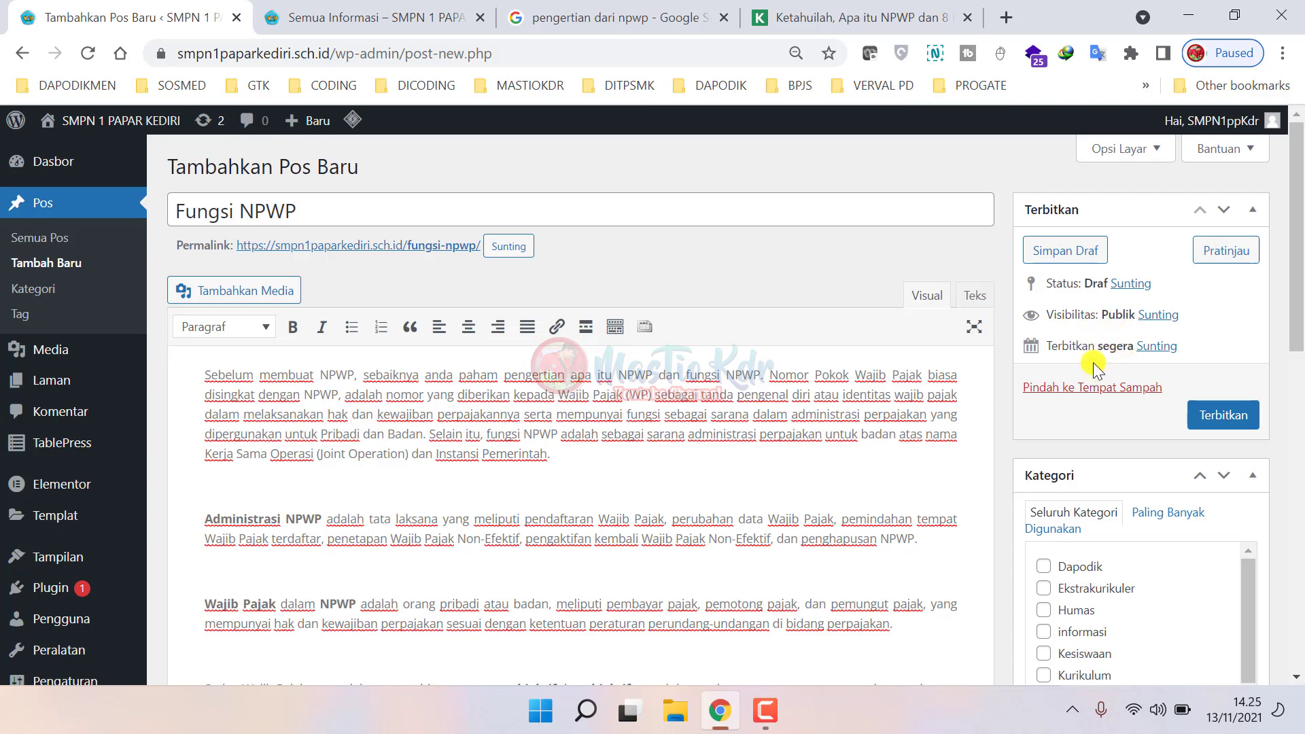
scroll(1093, 361, down, 3)
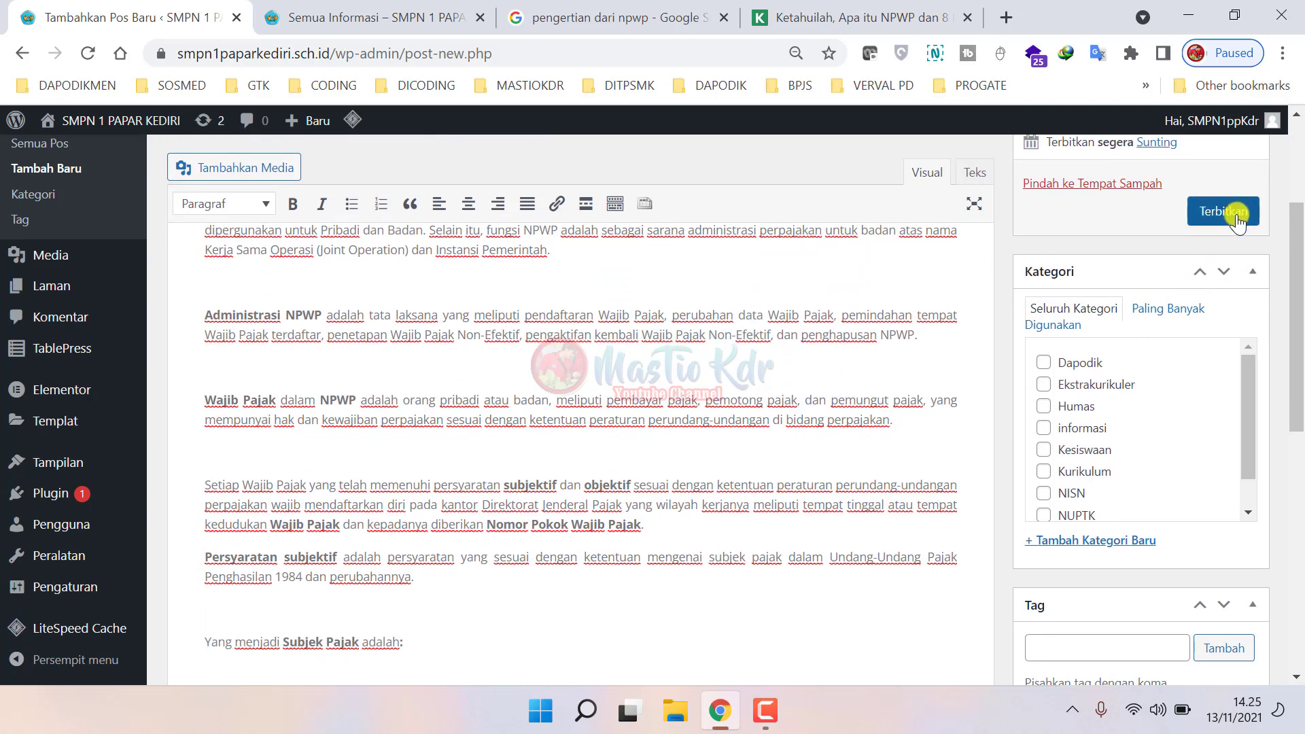
scroll(1232, 210, up, 5)
click(405, 9)
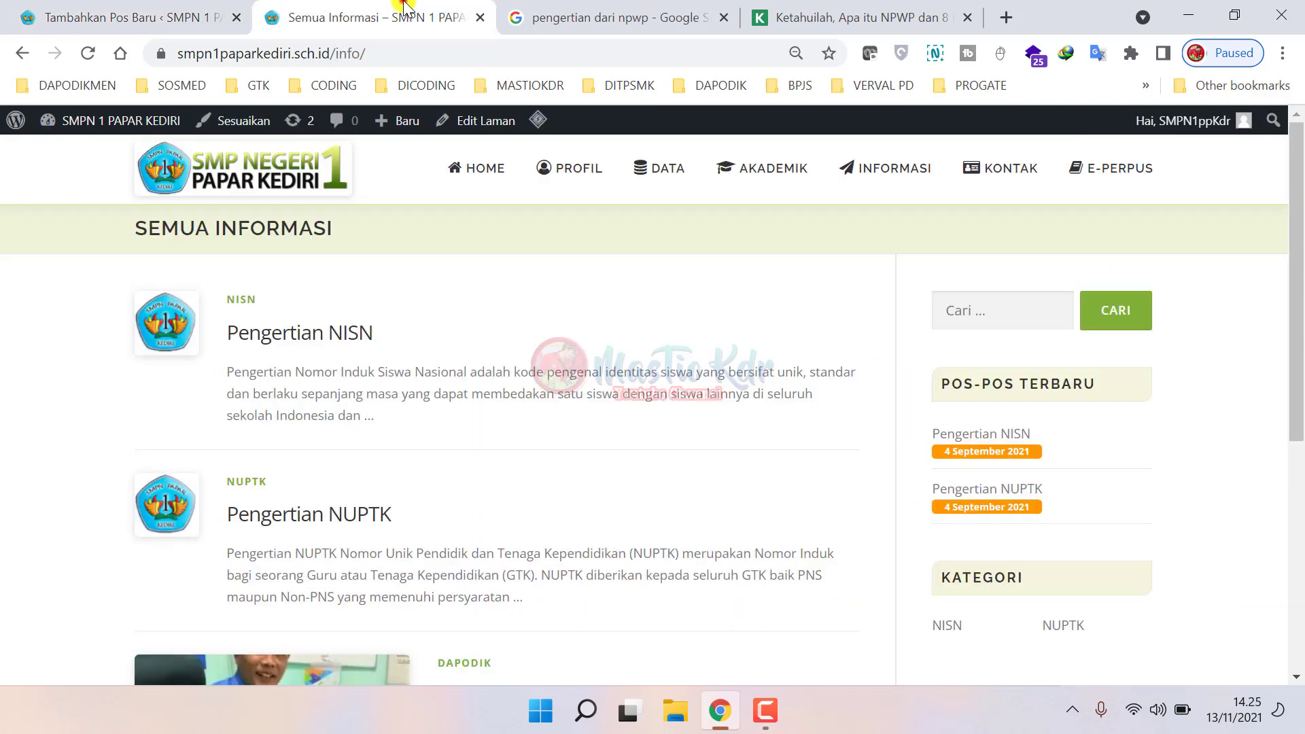
- Return to the post being written and look through its full list of existing categories
click(174, 7)
scroll(1103, 451, down, 2)
scroll(1102, 451, down, 2)
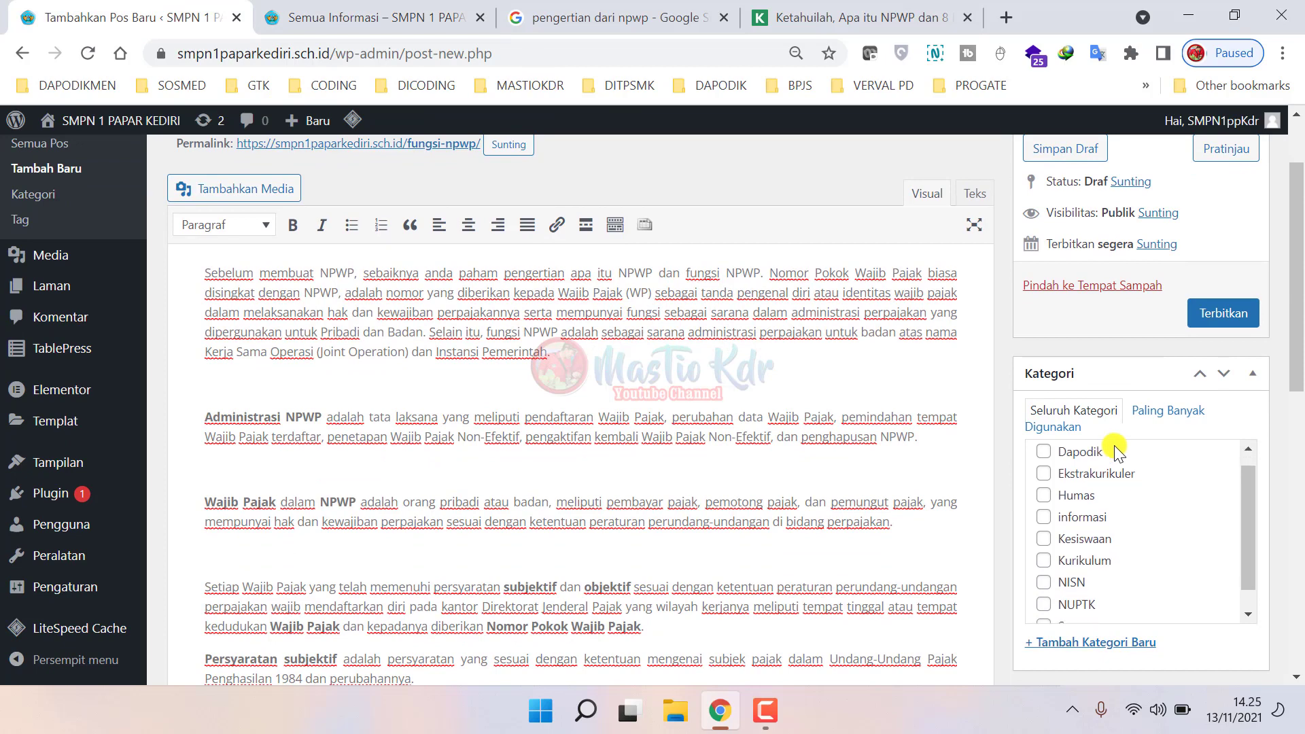
scroll(1299, 337, down, 3)
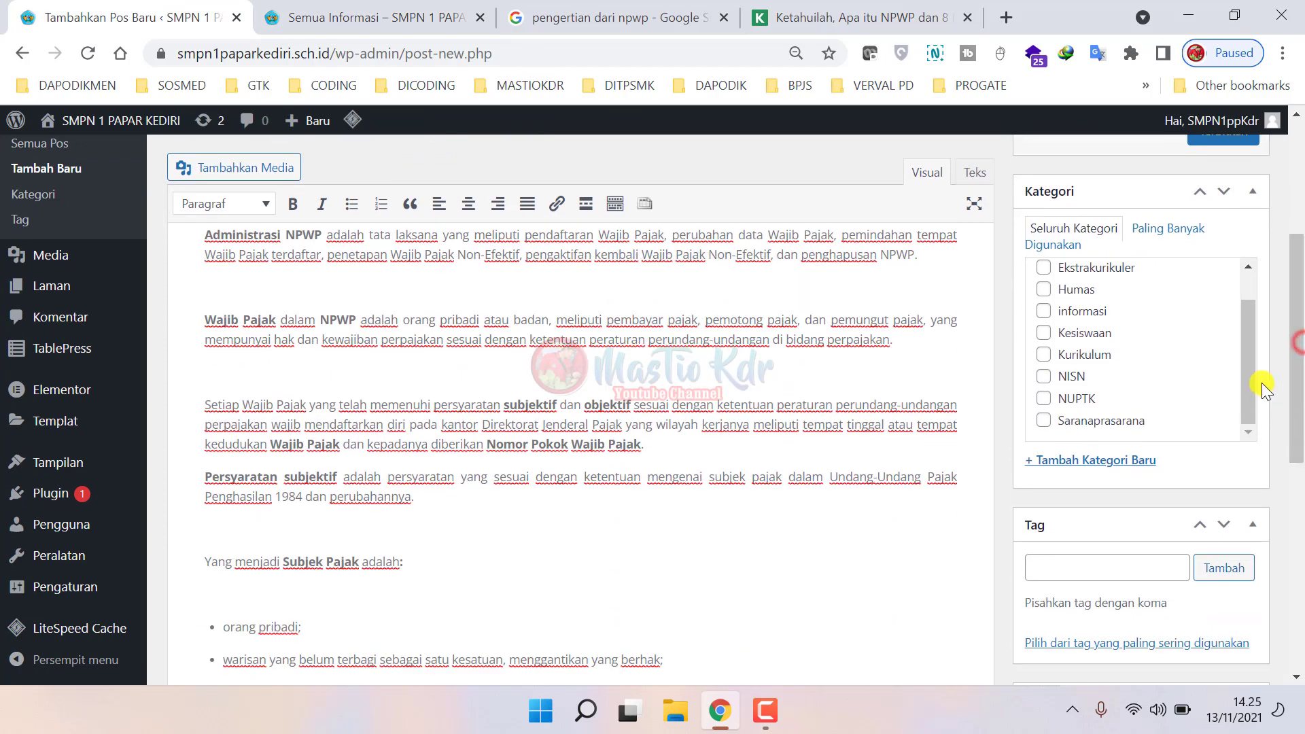
drag(1250, 361, 1165, 304)
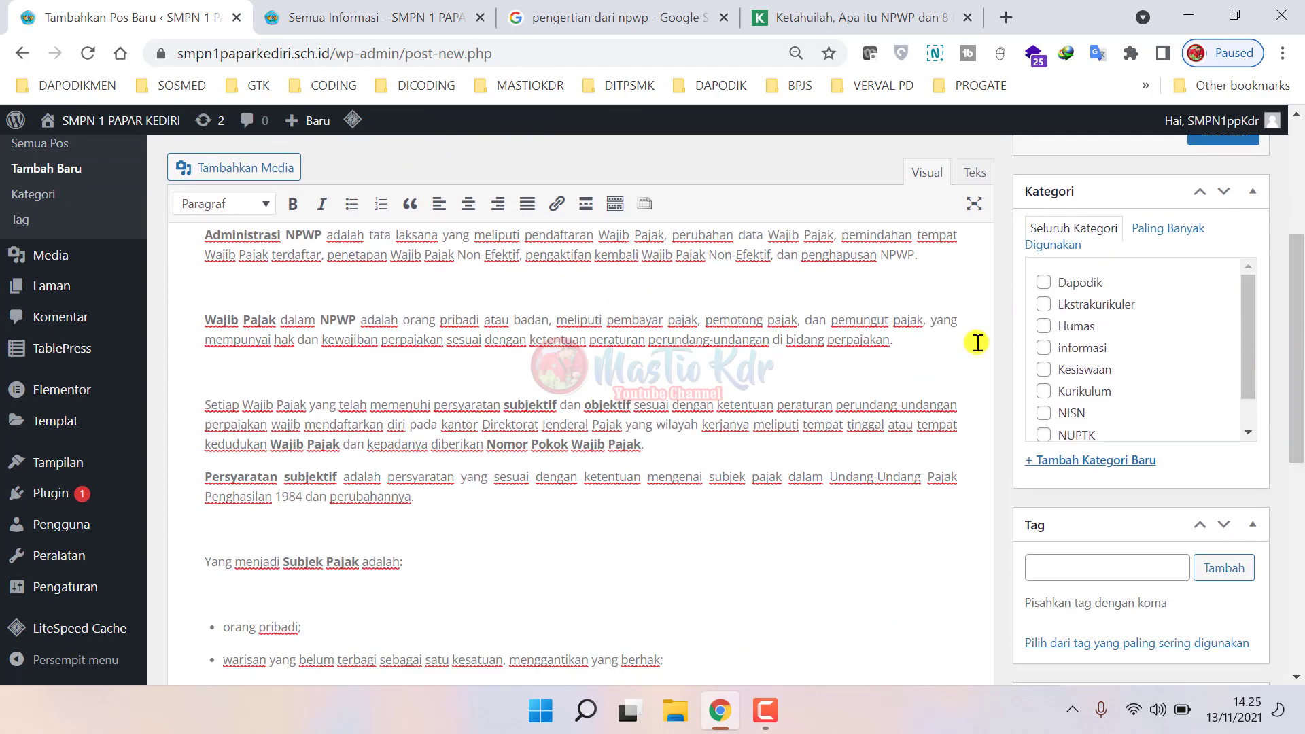
scroll(1239, 367, down, 2)
scroll(1241, 341, up, 3)
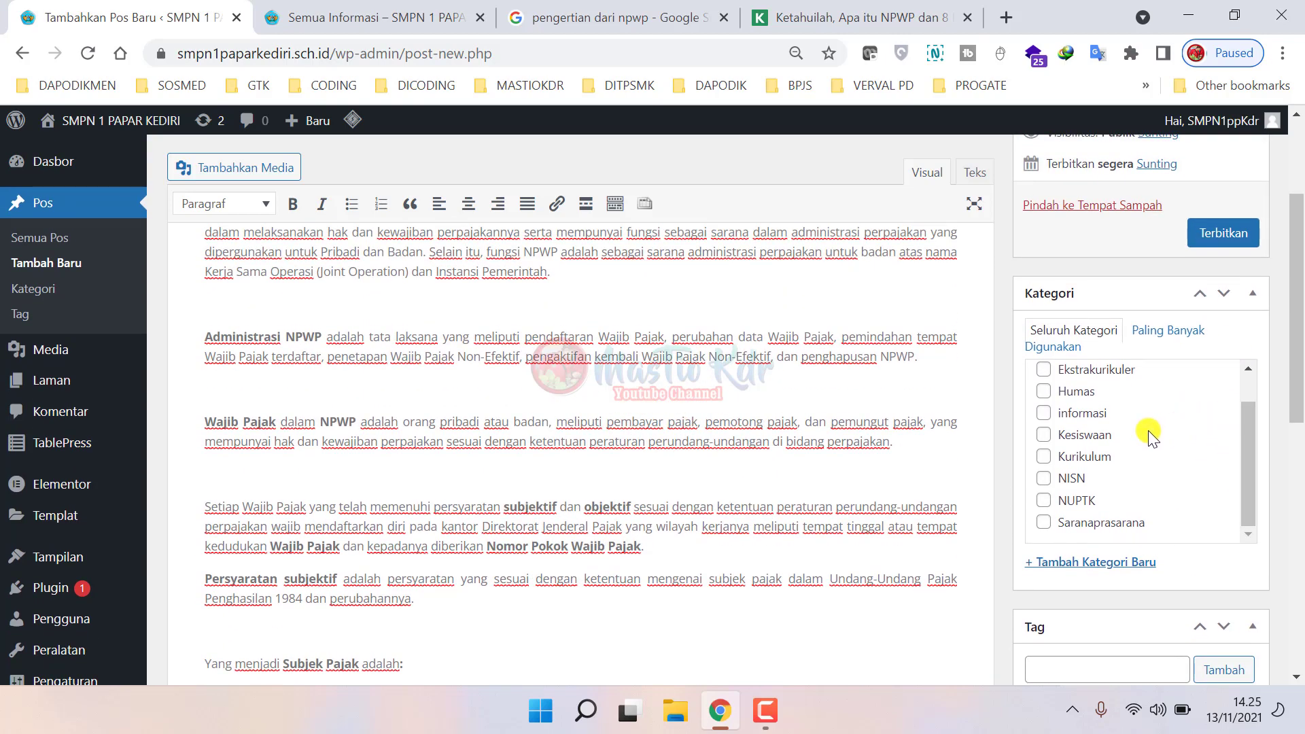
scroll(1148, 433, up, 1)
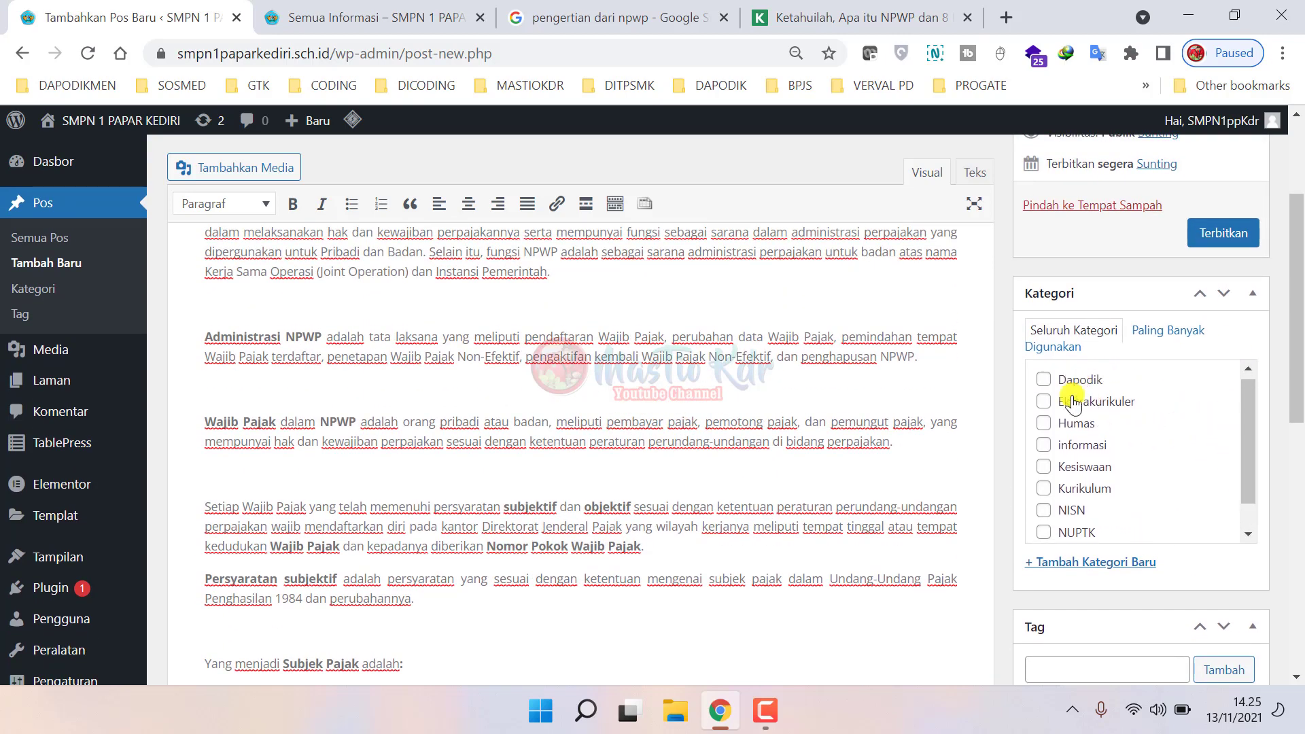
scroll(1080, 442, down, 4)
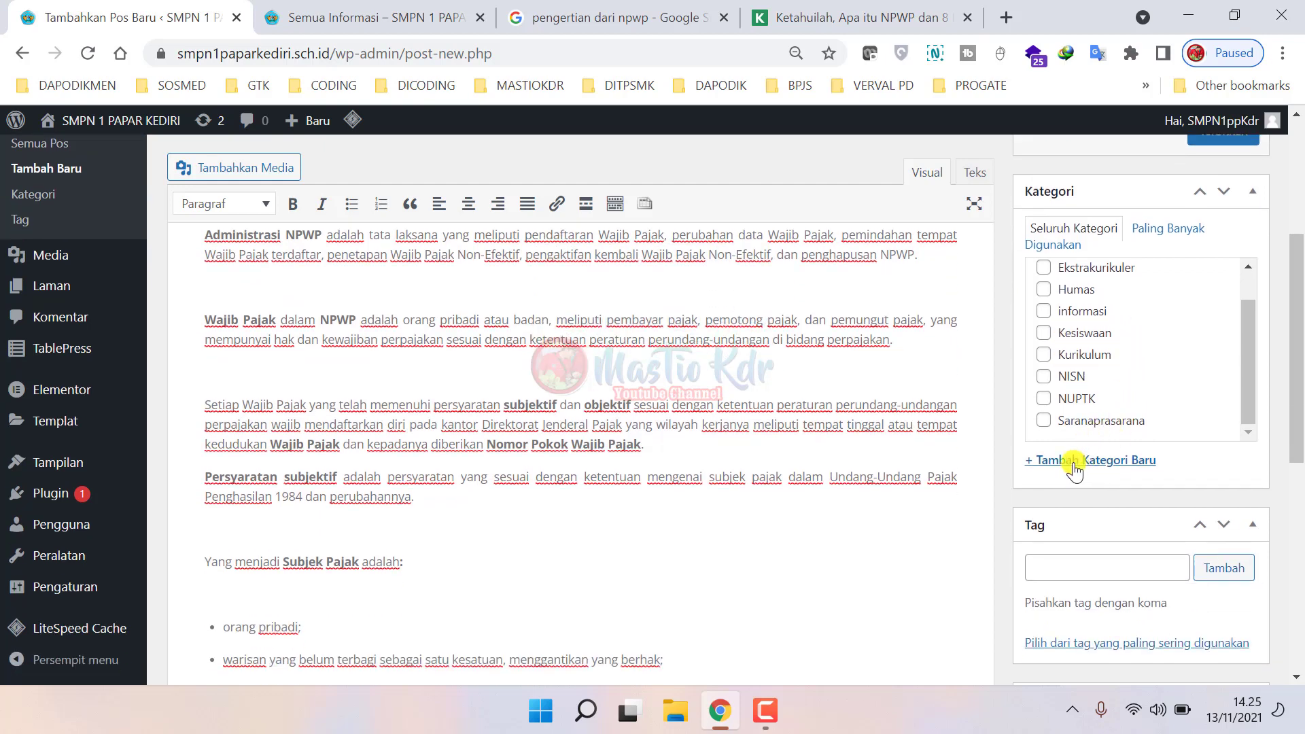
- Create a new category named "Umum" without a parent for the post and check that it is ticked
click(1077, 461)
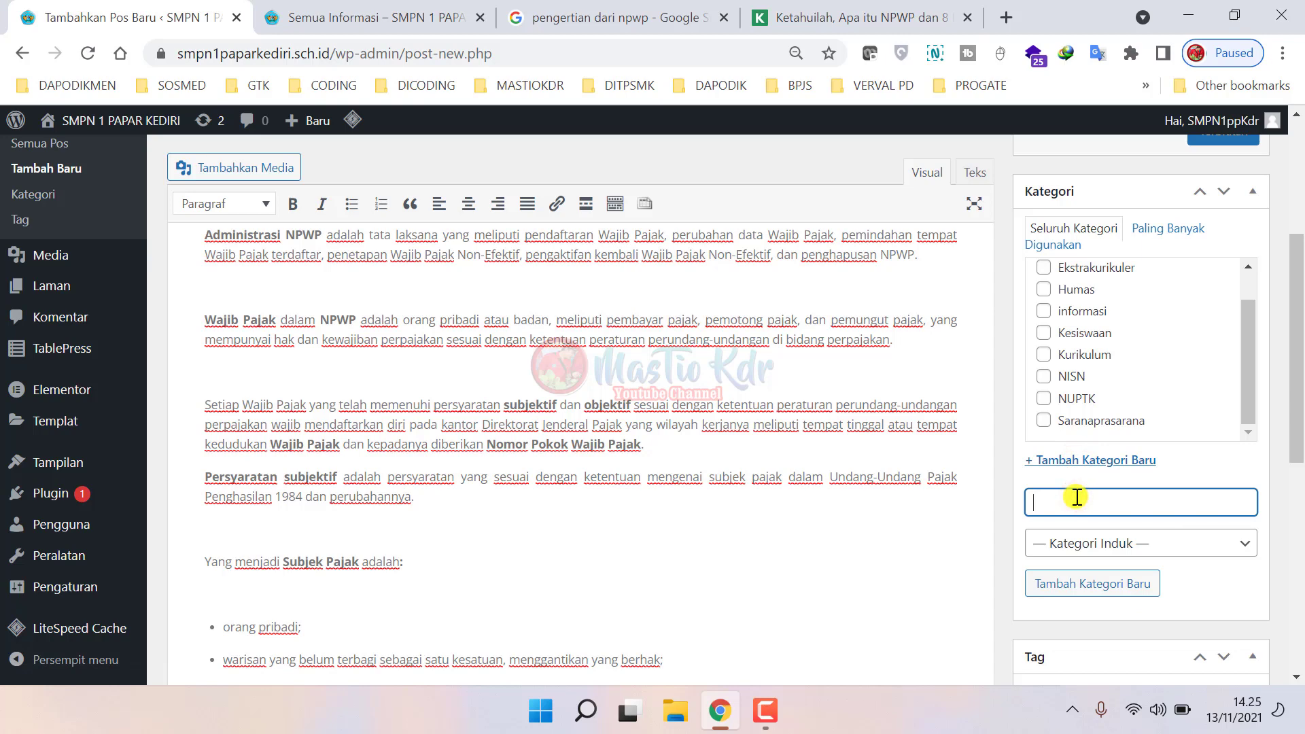
click(1069, 460)
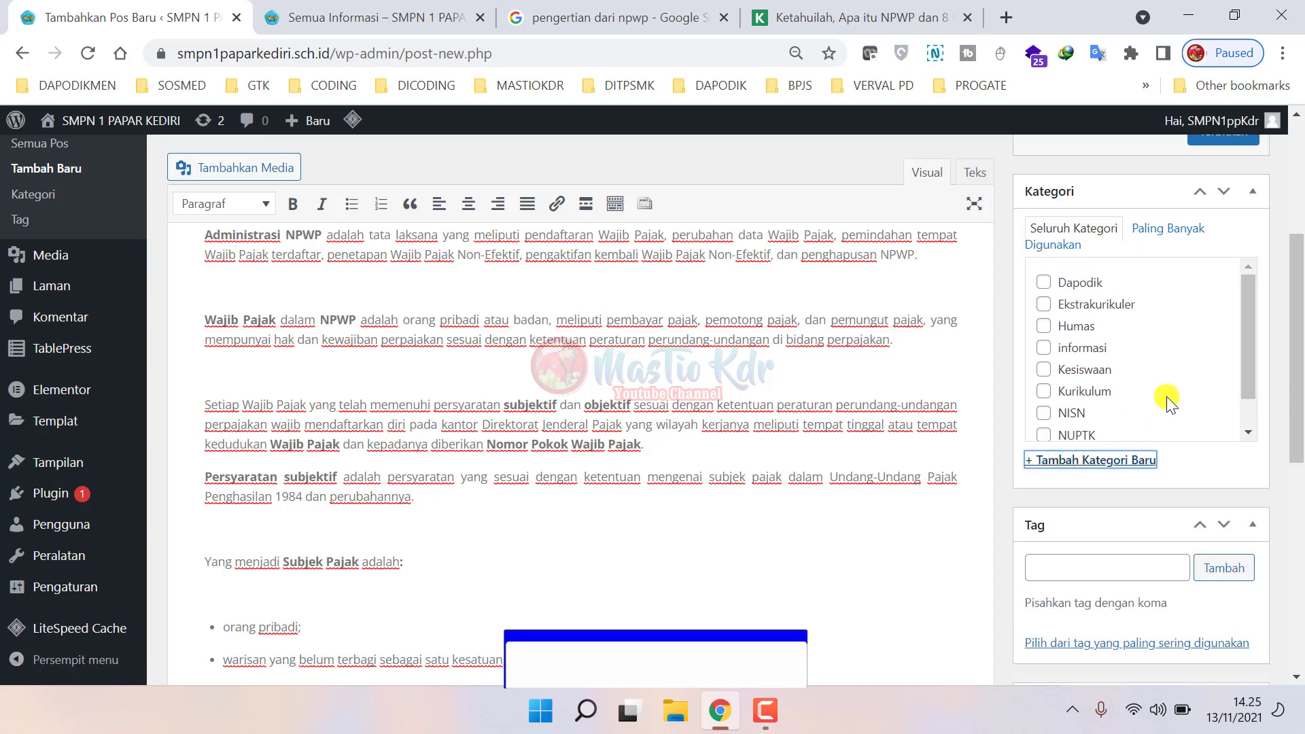
scroll(1142, 358, down, 1)
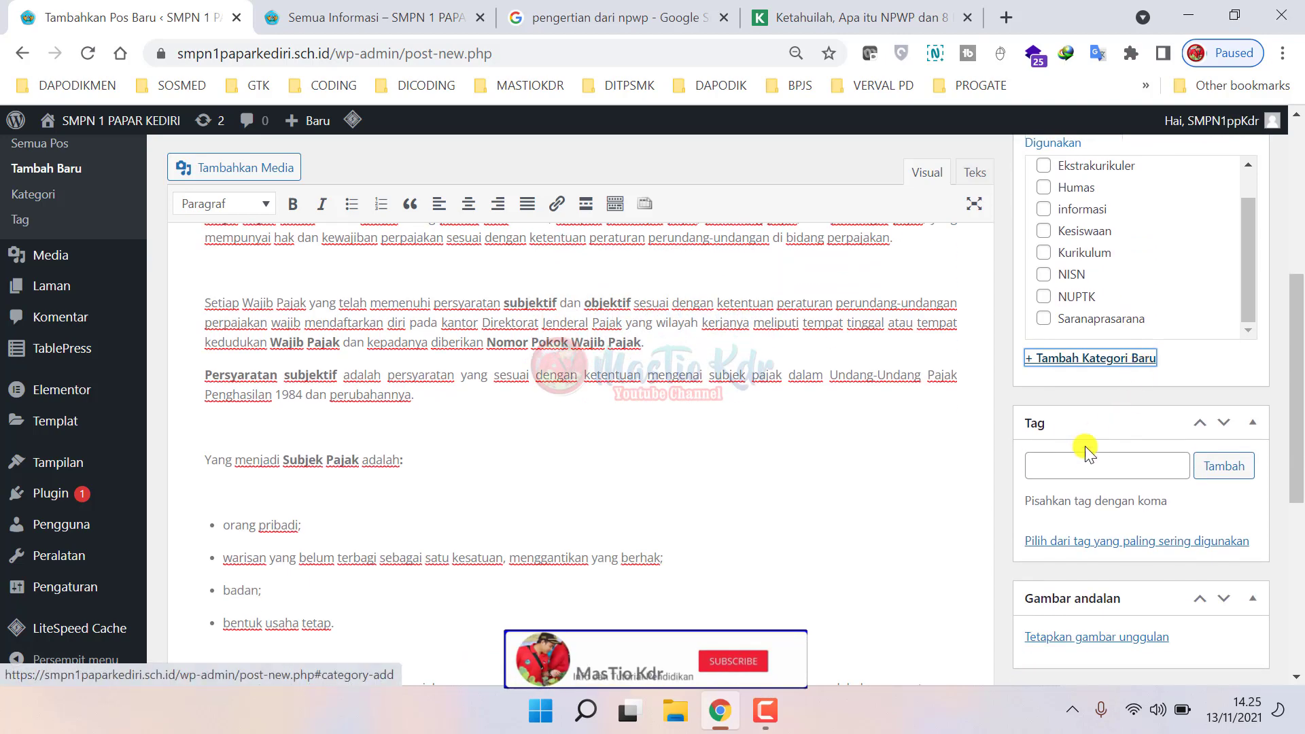
click(1077, 356)
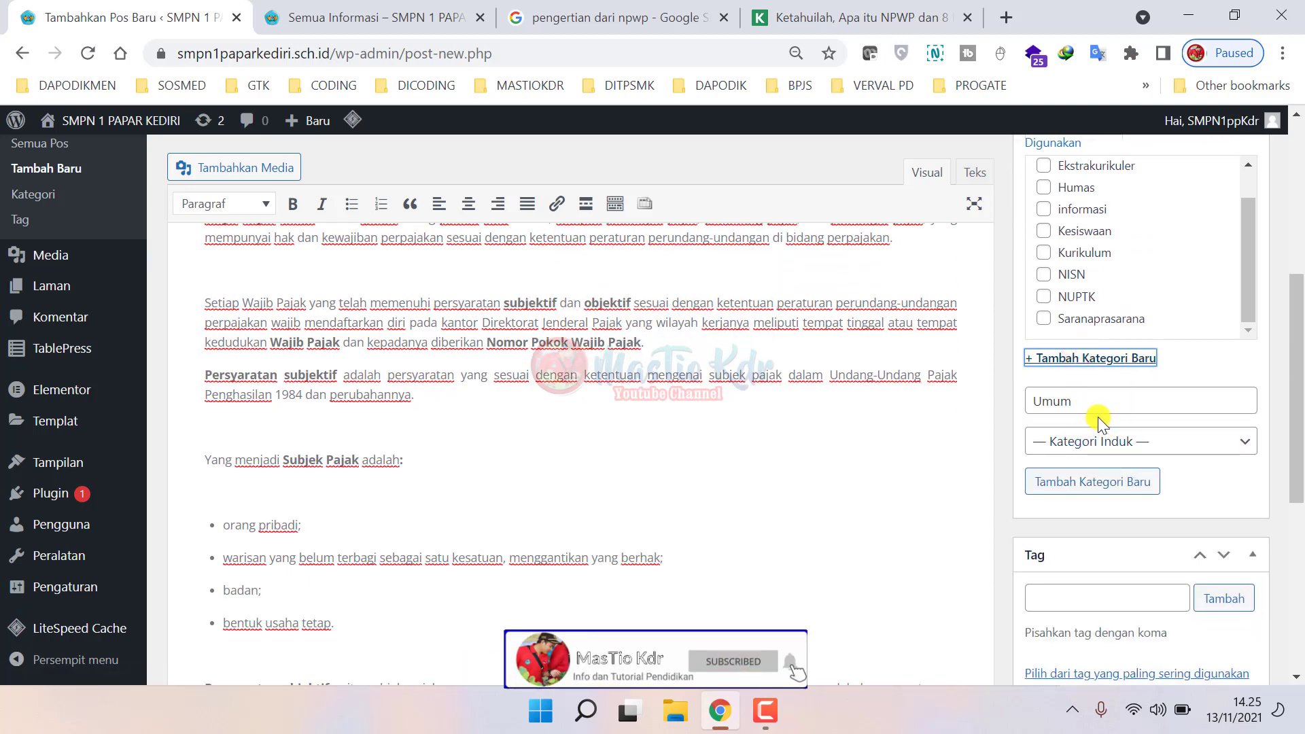
click(1080, 482)
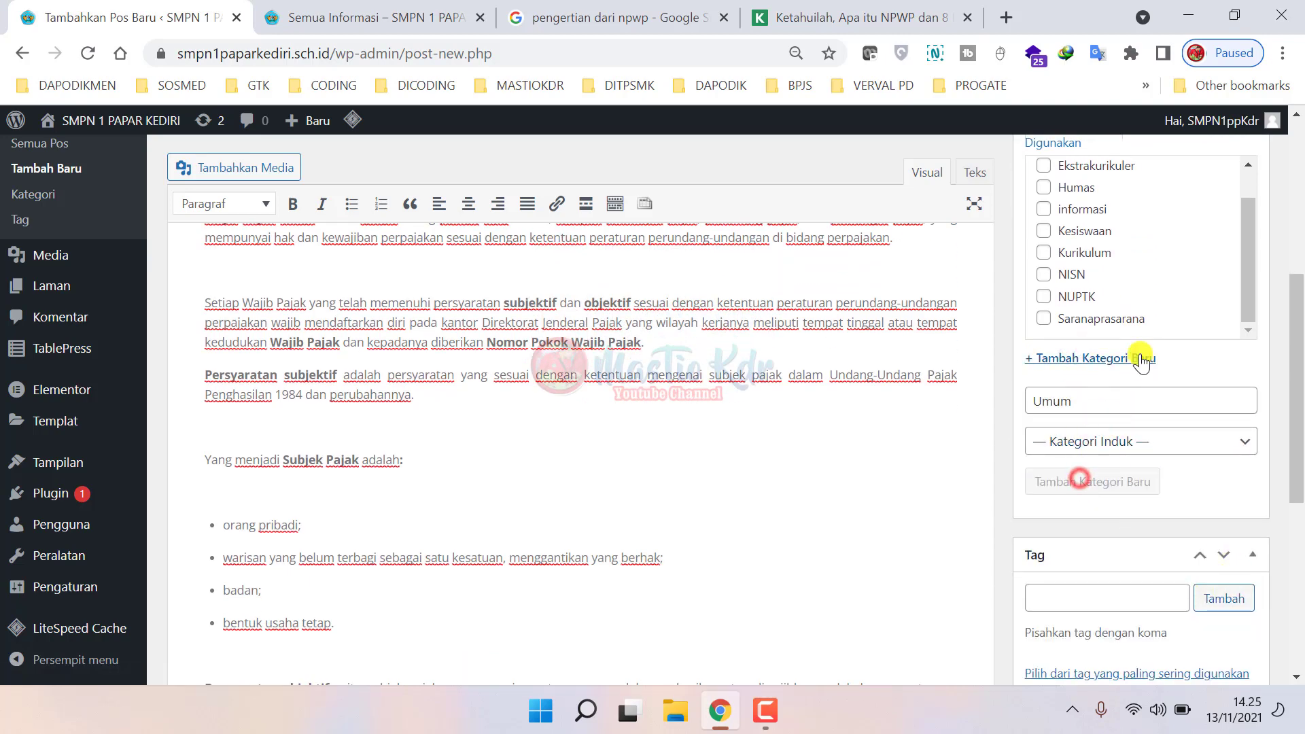
scroll(1134, 284, down, 1)
scroll(1133, 285, up, 1)
scroll(1134, 284, up, 2)
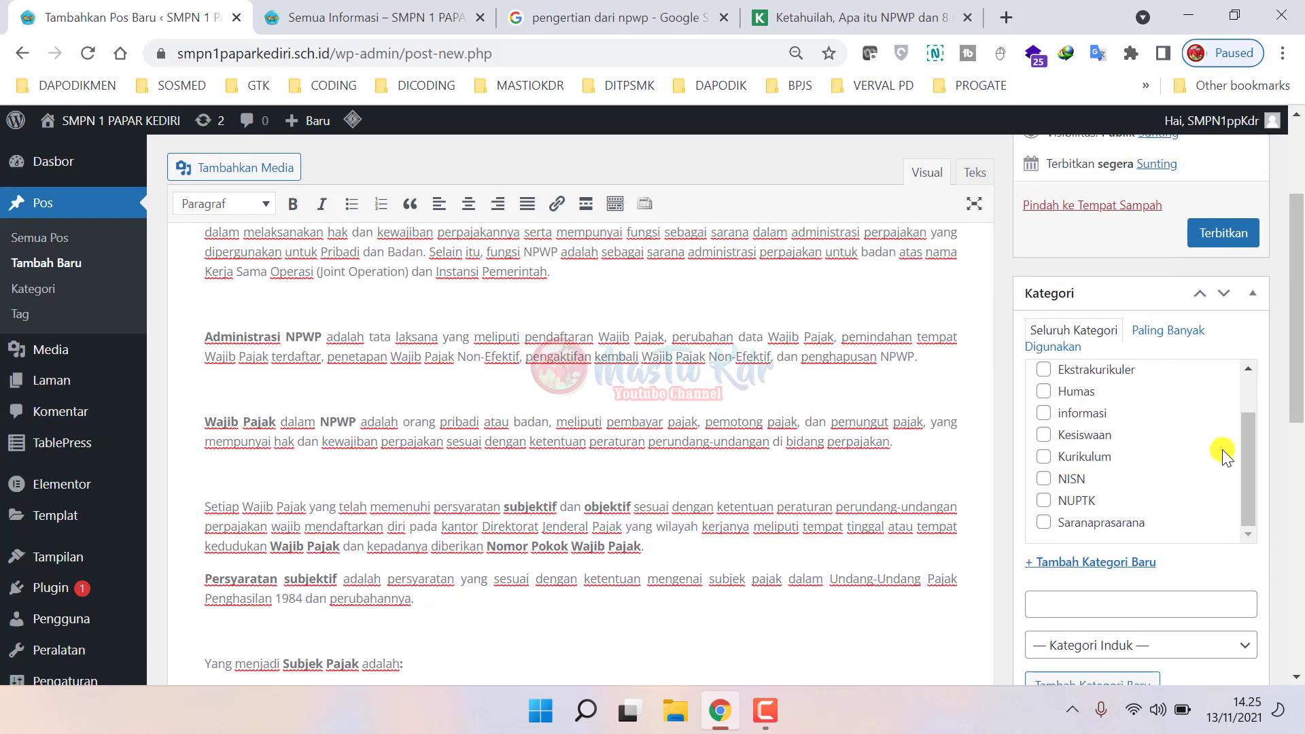
drag(1245, 467, 1242, 405)
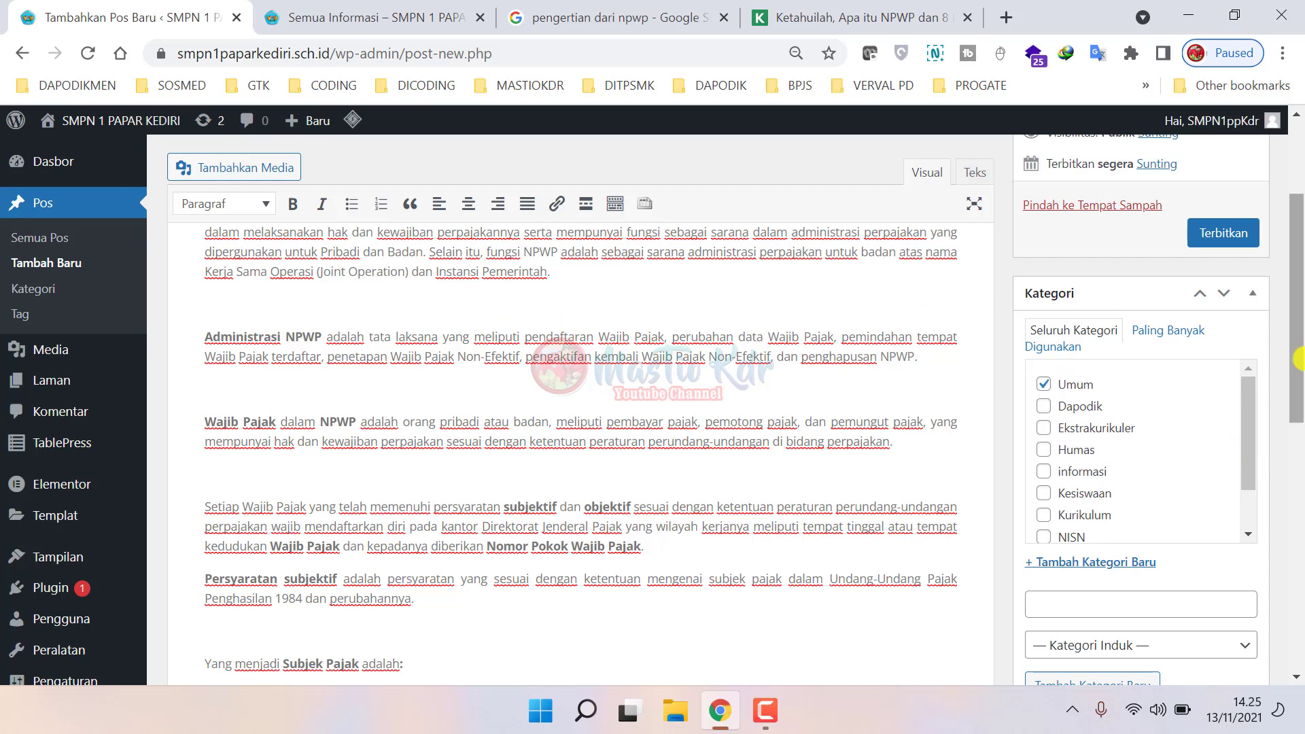
- Add the tags "npwp" and "pengertian npwp" to the post
scroll(1165, 431, down, 5)
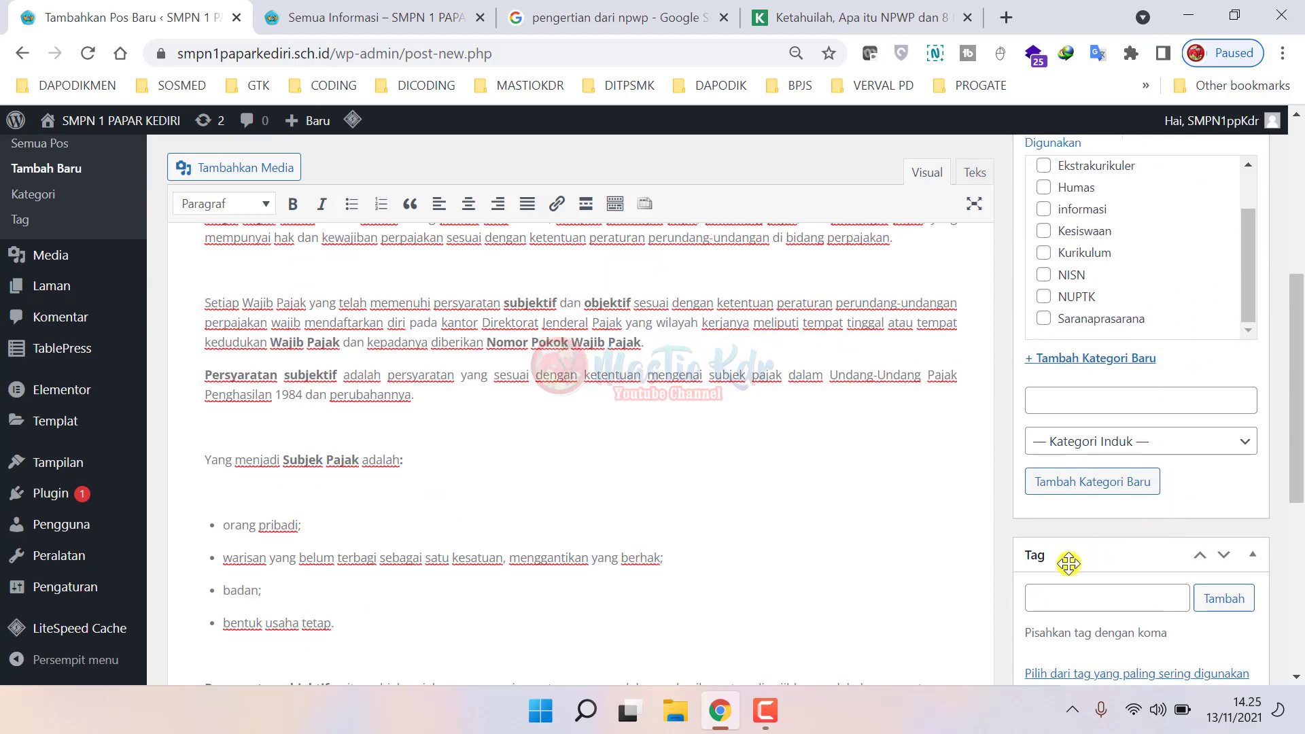
scroll(1115, 567, down, 2)
click(1083, 494)
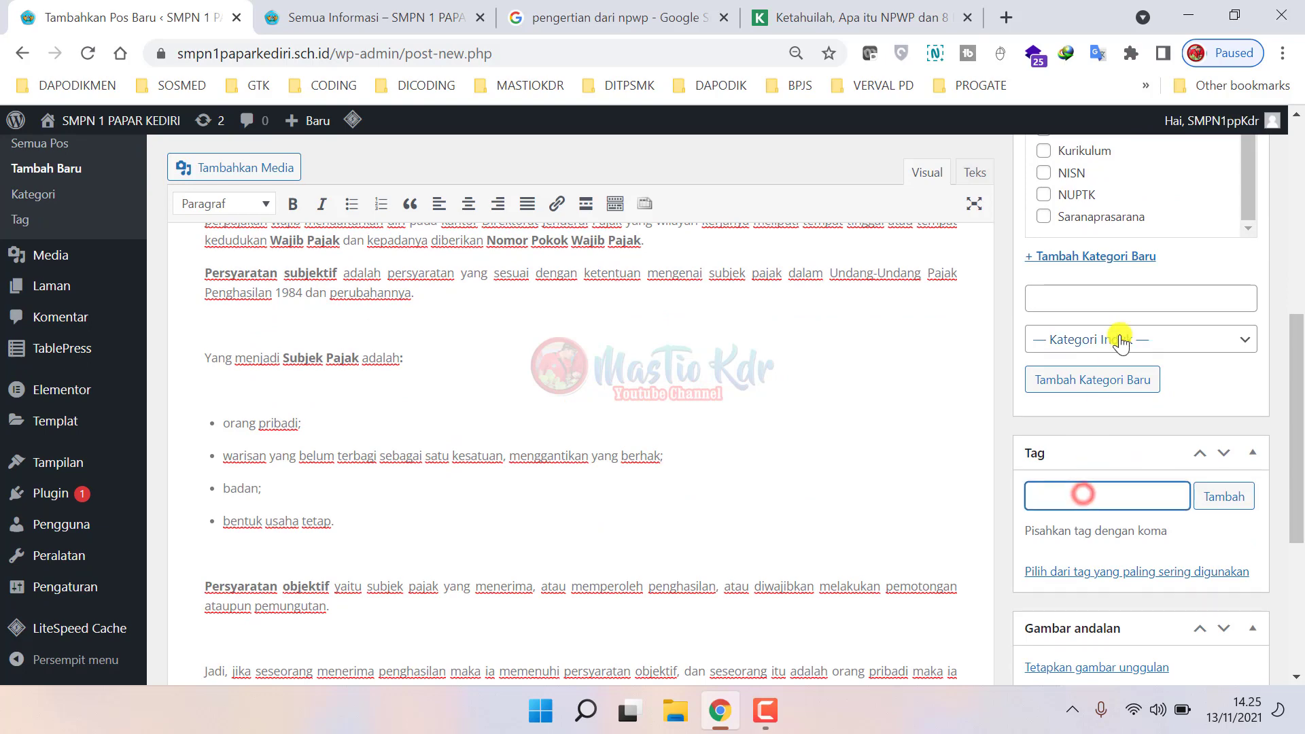
scroll(1139, 506, down, 2)
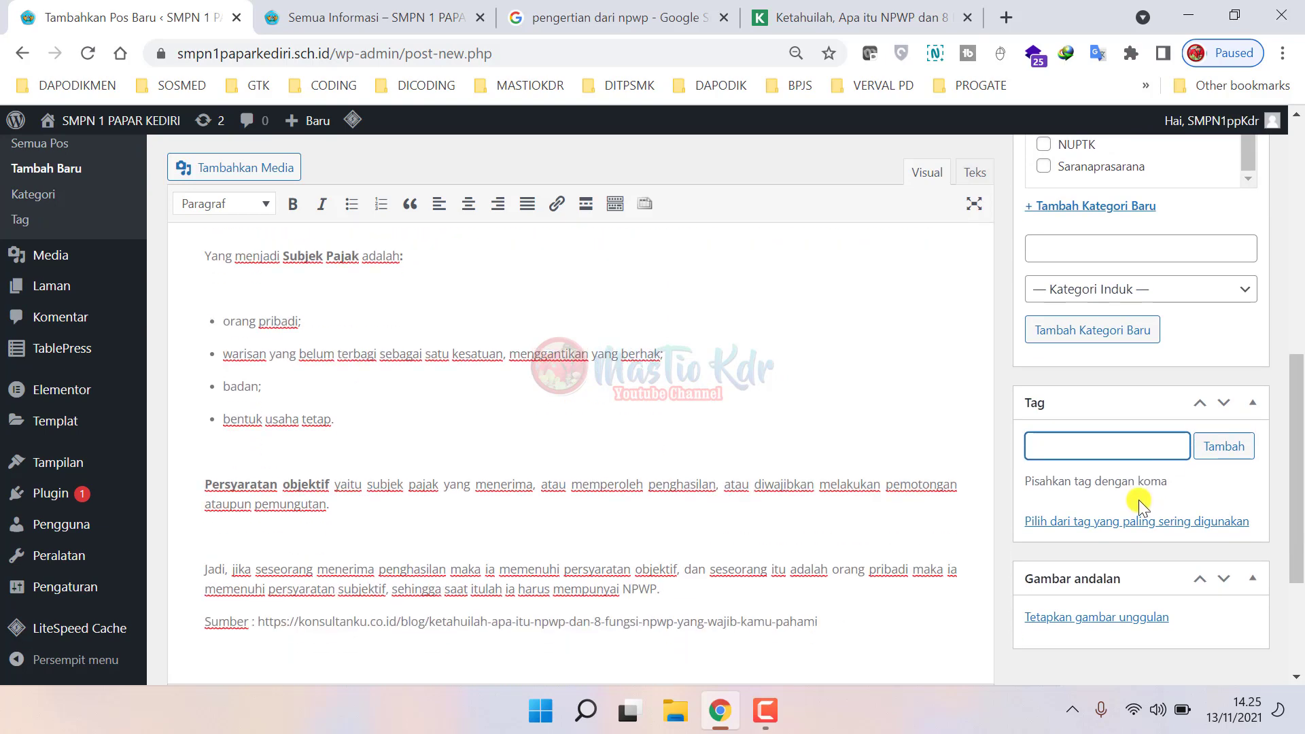
drag(1298, 397, 1299, 331)
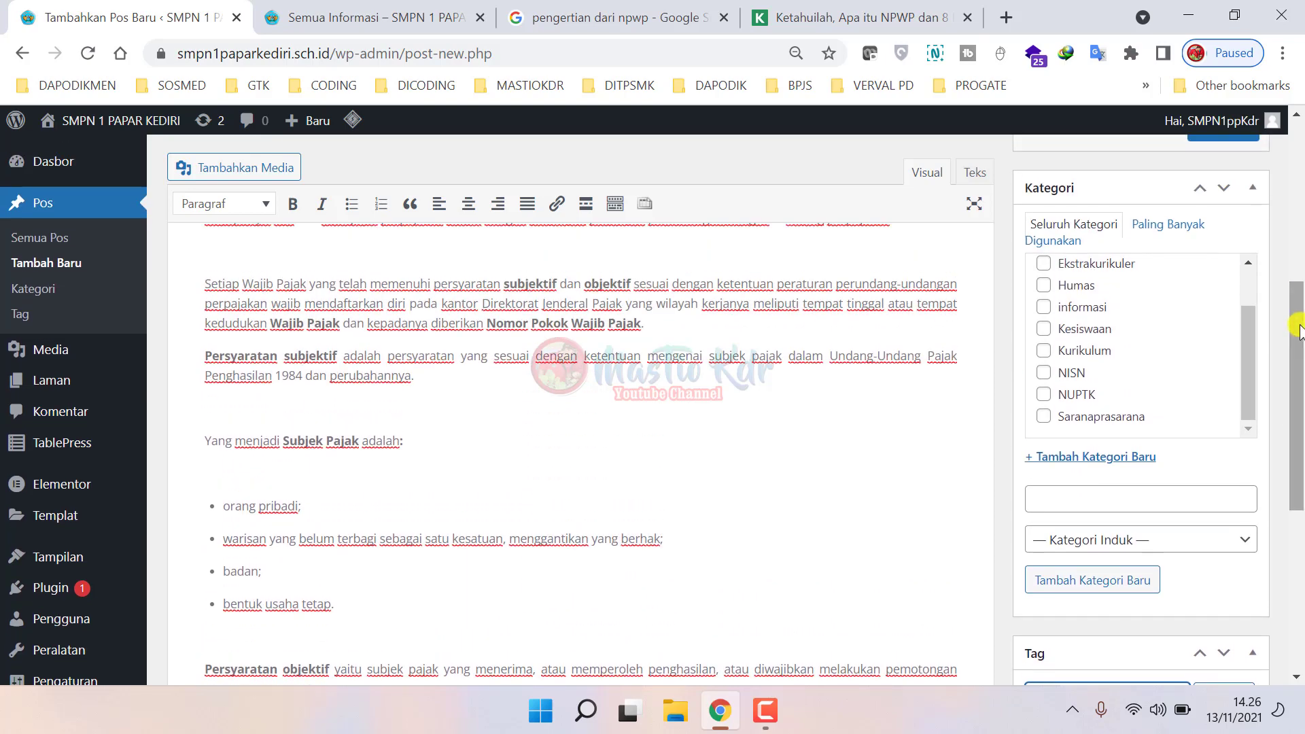
scroll(1238, 328, up, 2)
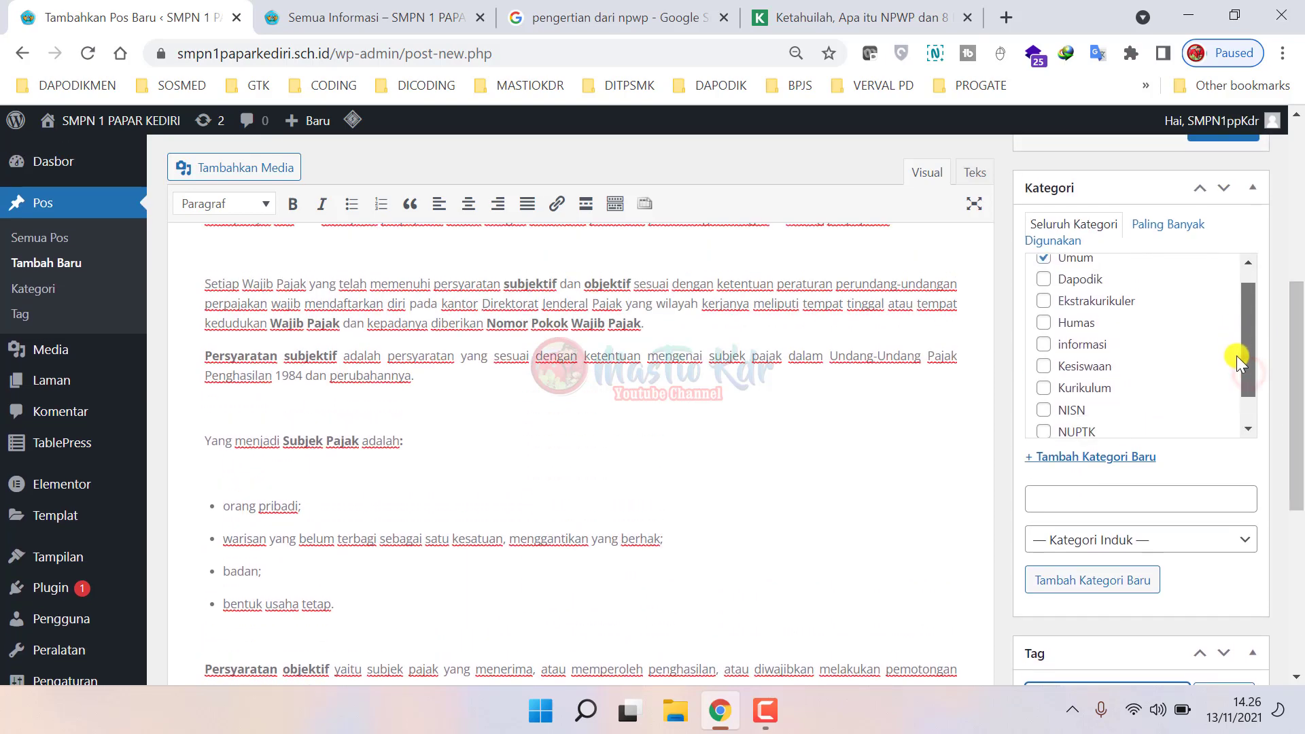
scroll(1237, 356, down, 1)
mouse_move(1296, 306)
mouse_down()
mouse_move(1291, 364)
mouse_move(1289, 284)
mouse_up()
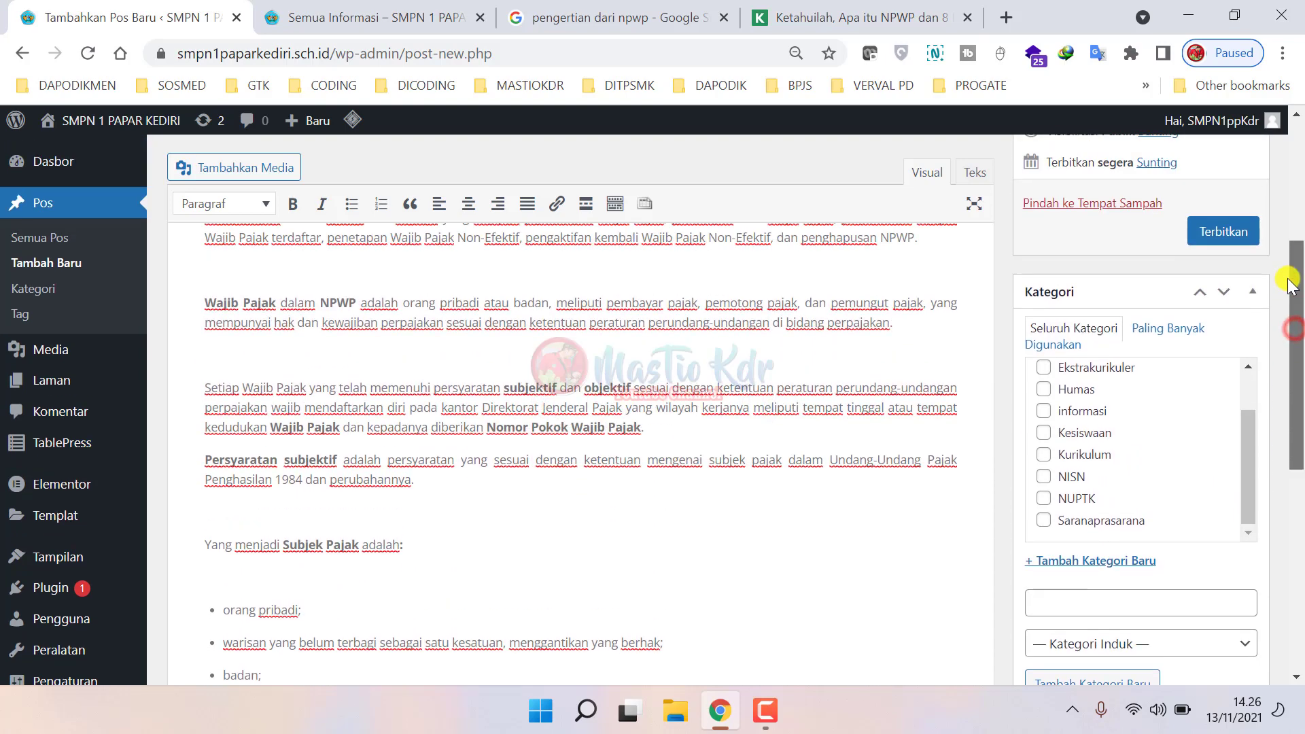
scroll(1159, 577, down, 3)
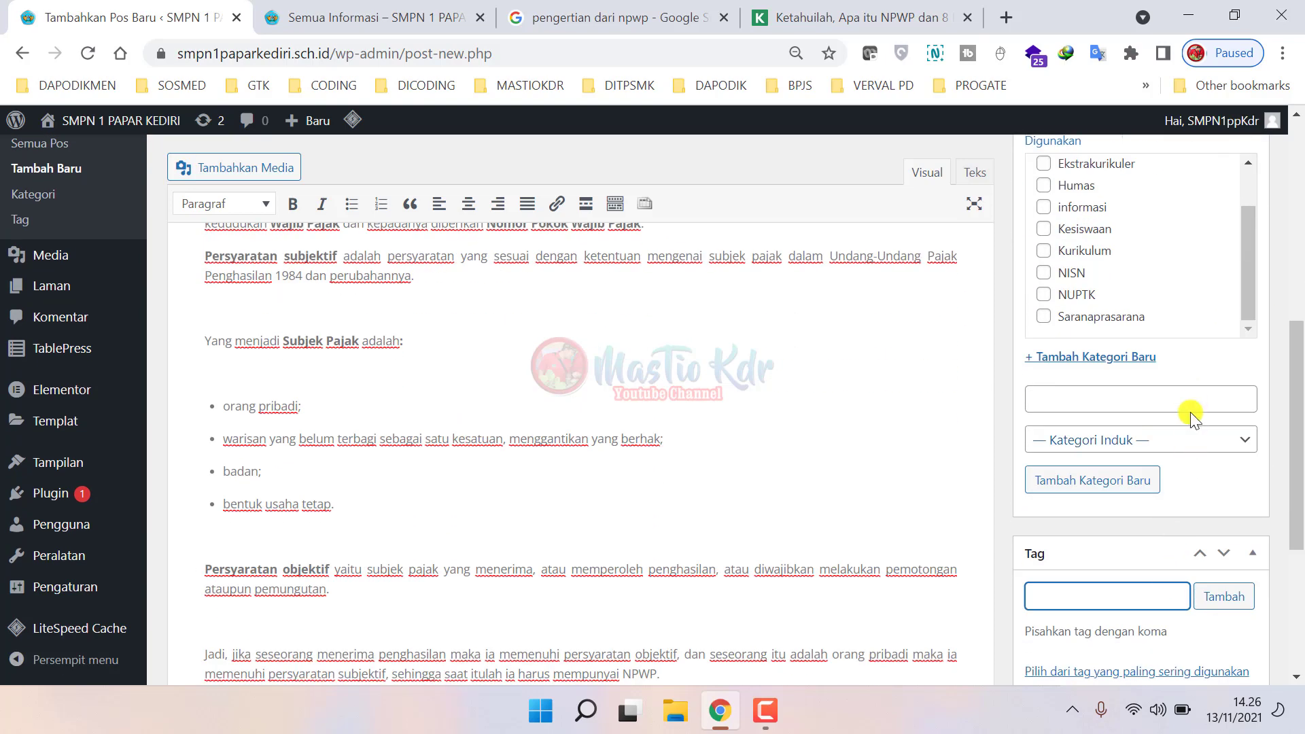
scroll(1107, 544, down, 2)
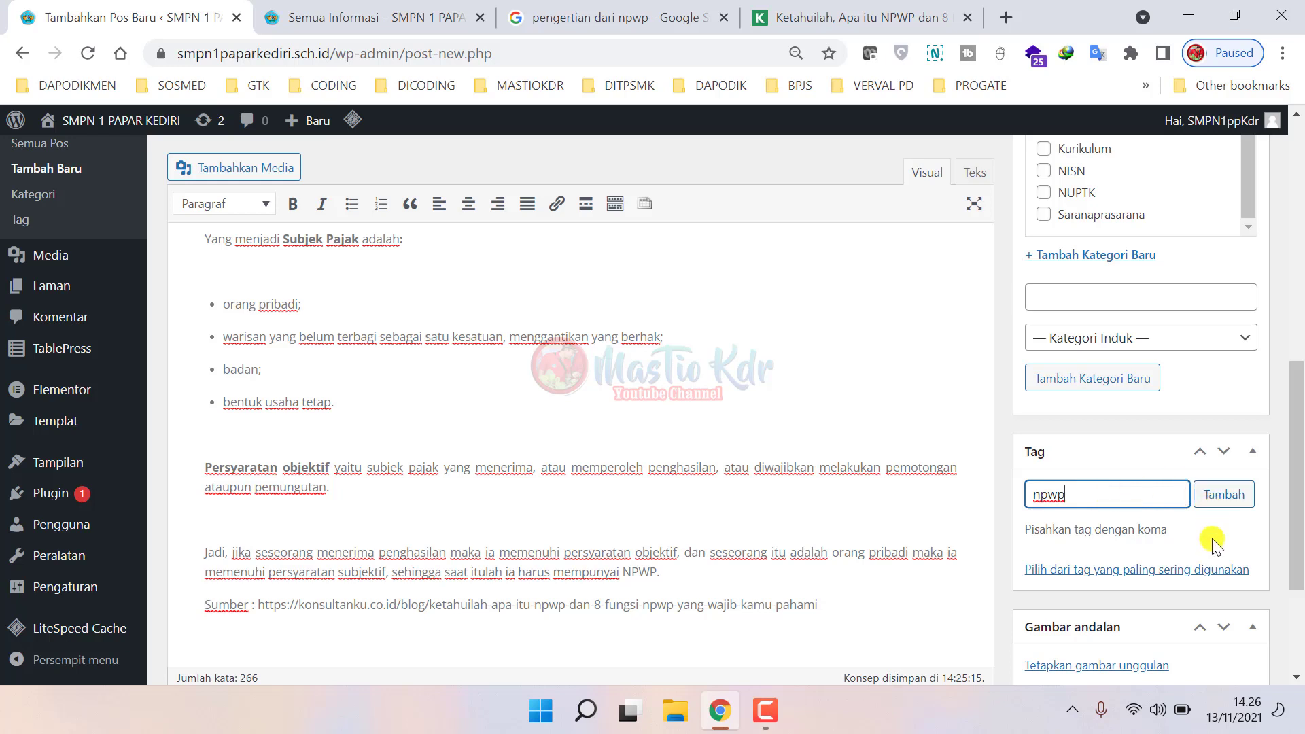
click(1220, 494)
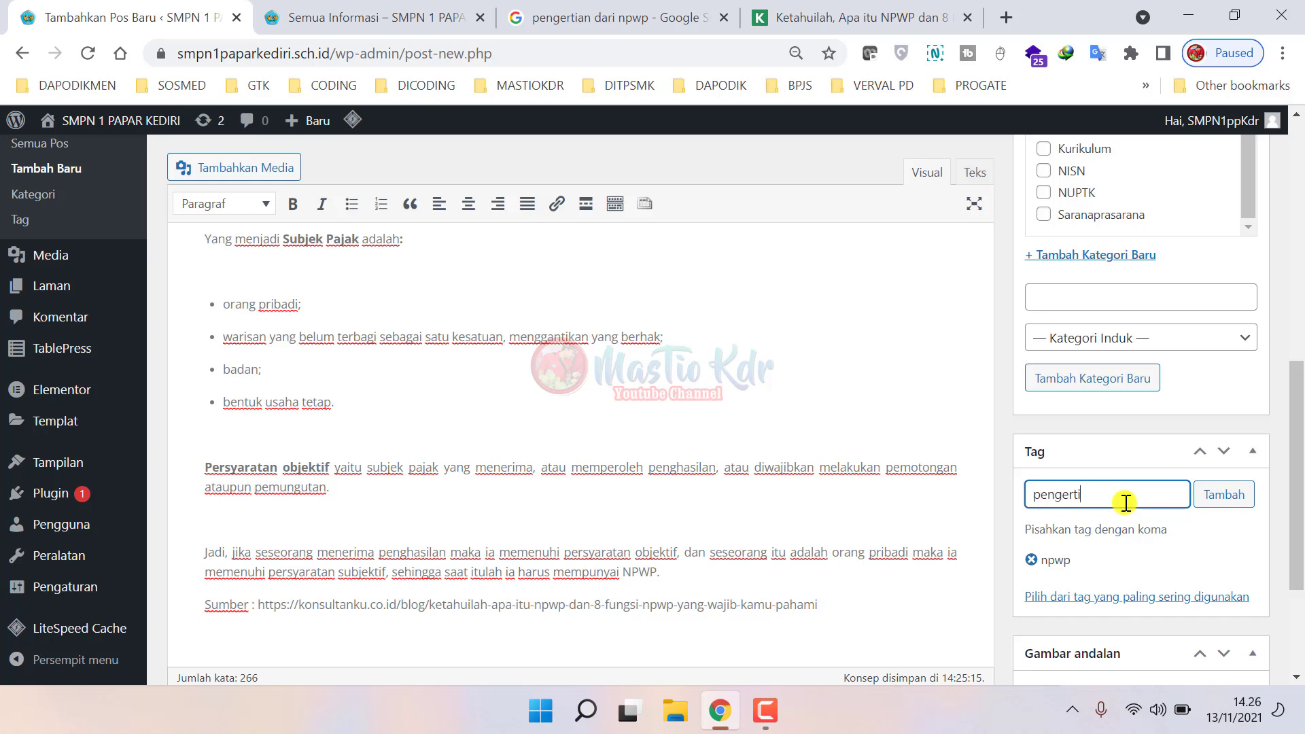
text(pengertian npwp)
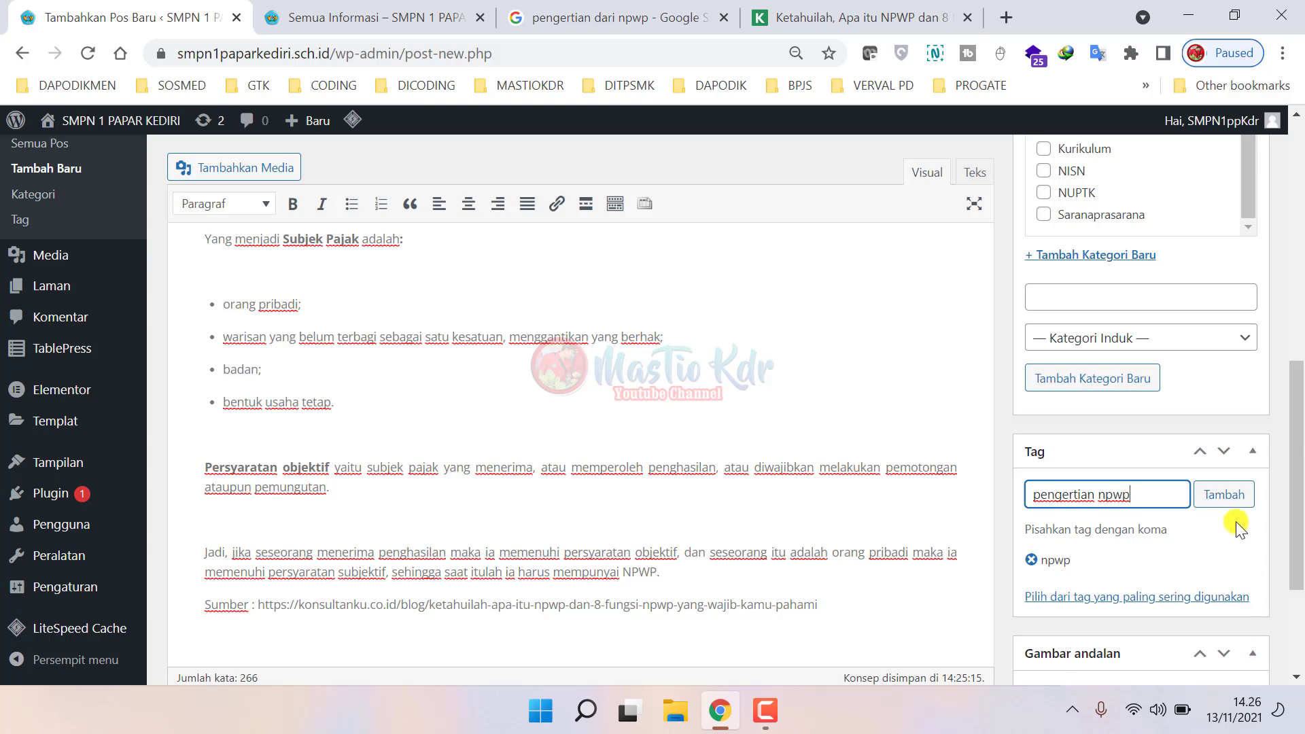
click(1209, 506)
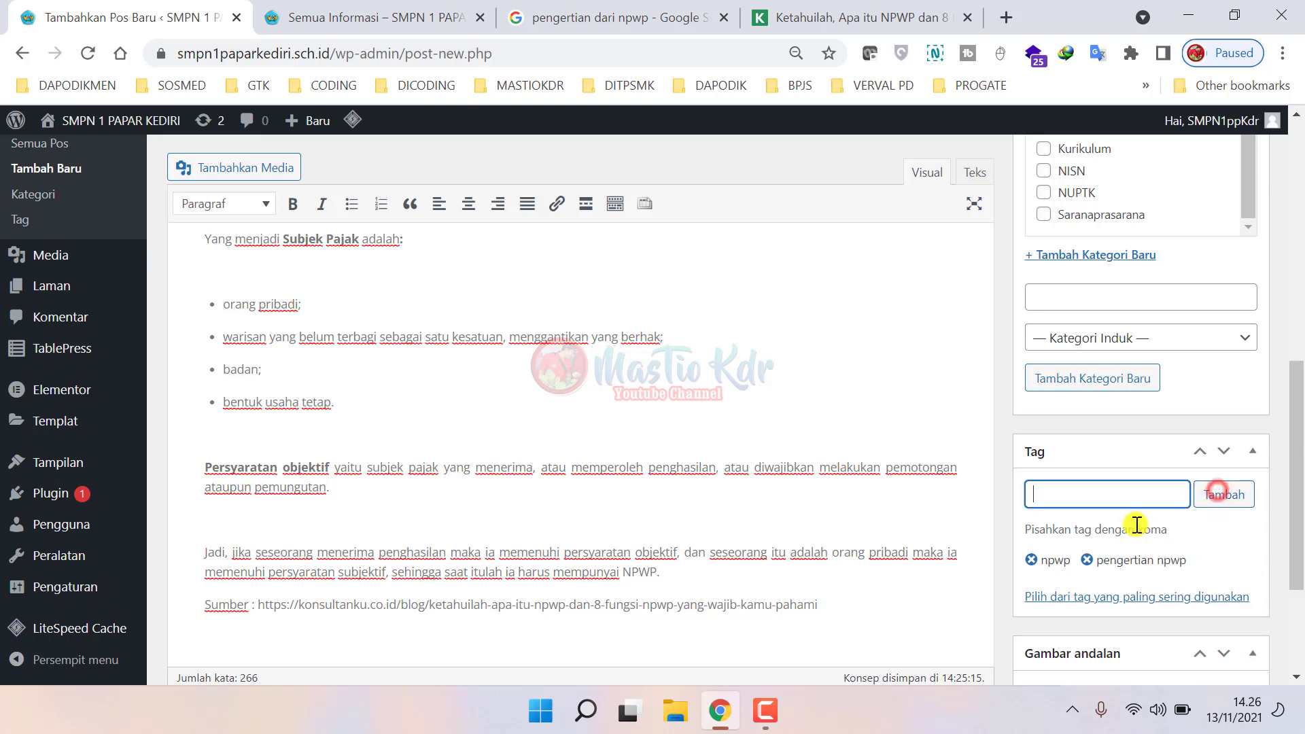
- Examine how images appear on the Semua Informasi page and in the Pengertian NISN post, and return to the post editor
scroll(1128, 526, down, 3)
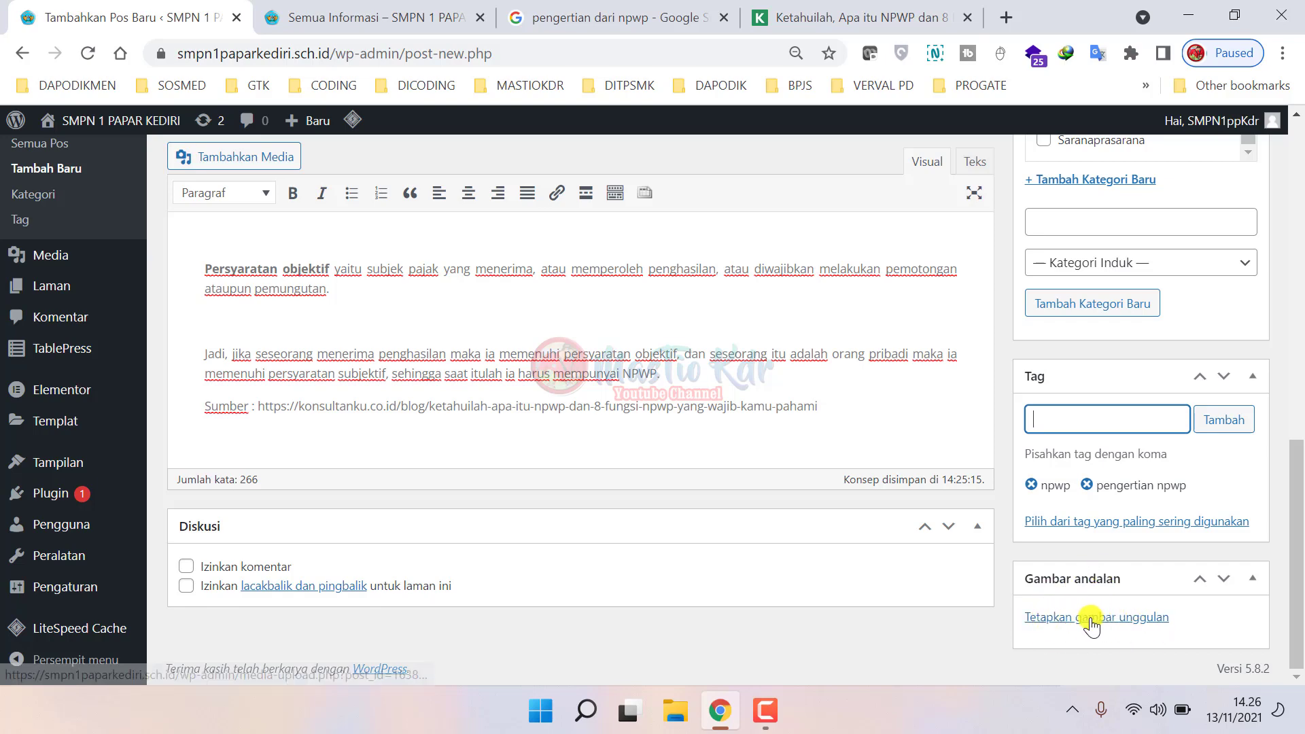
click(451, 10)
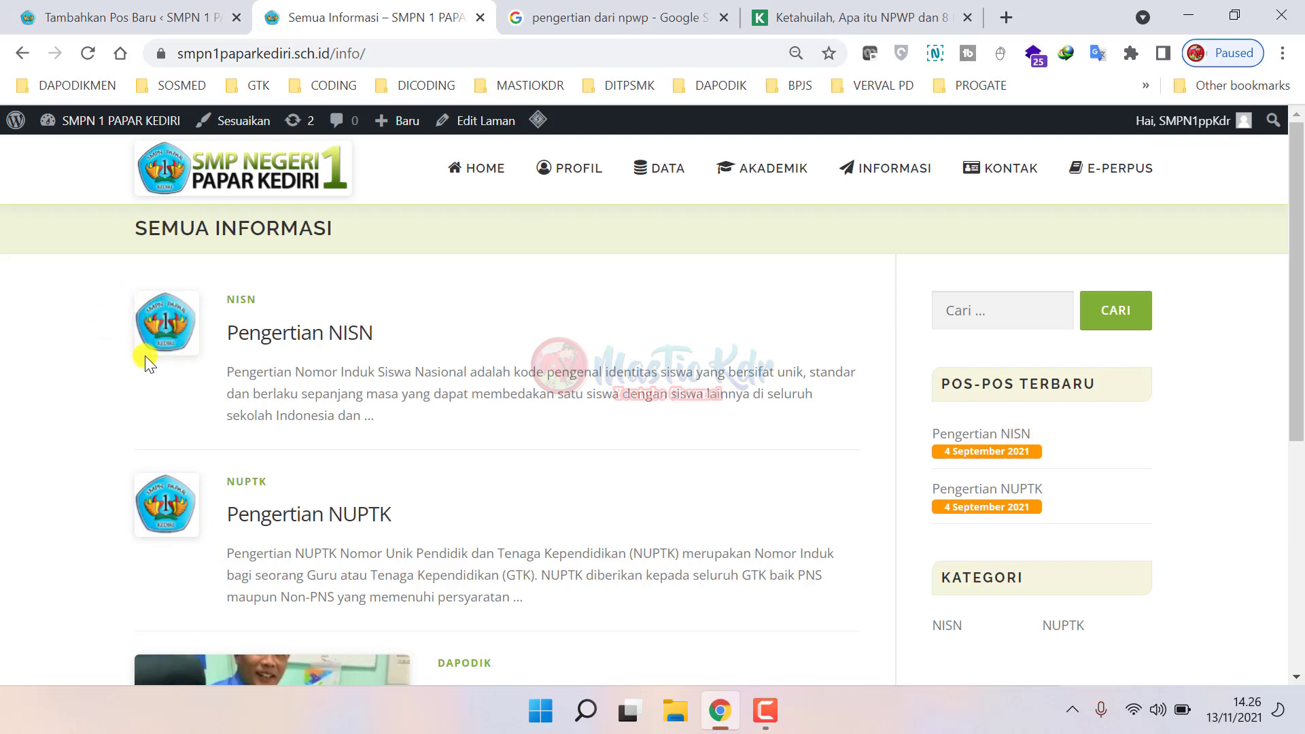
click(255, 336)
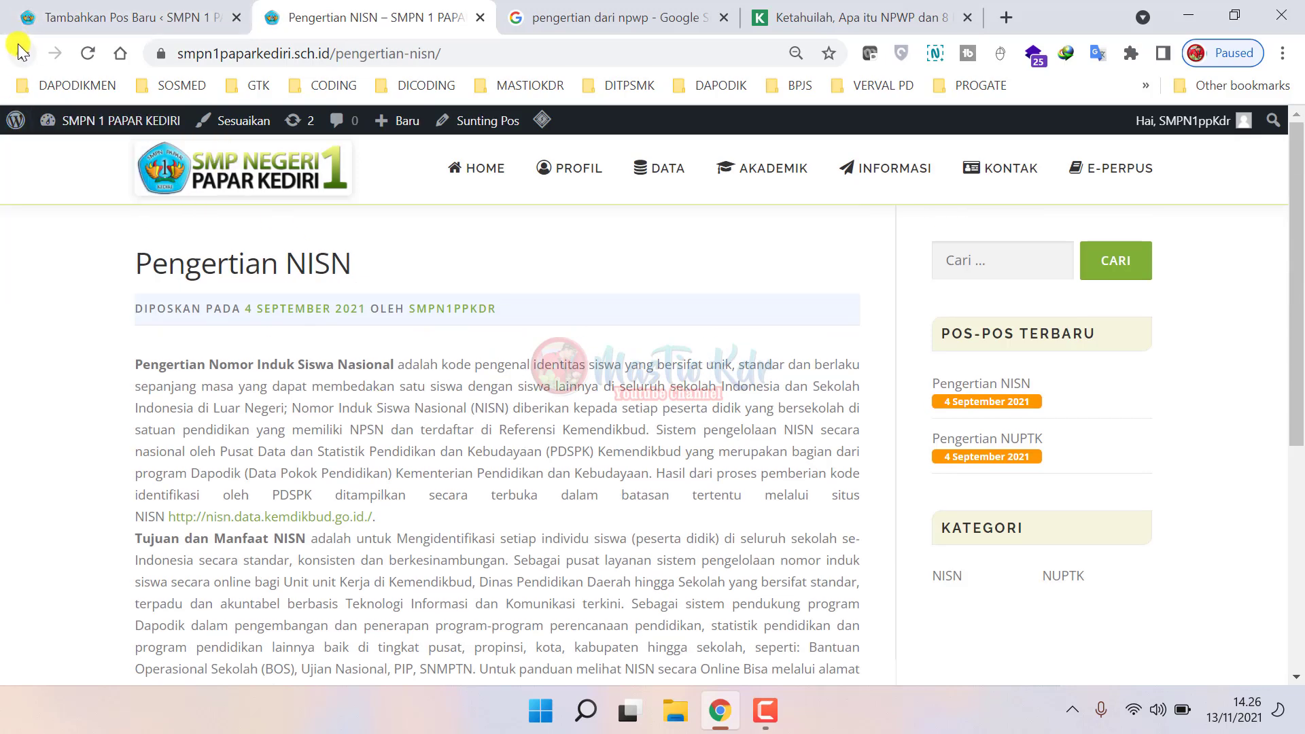
click(22, 53)
click(136, 21)
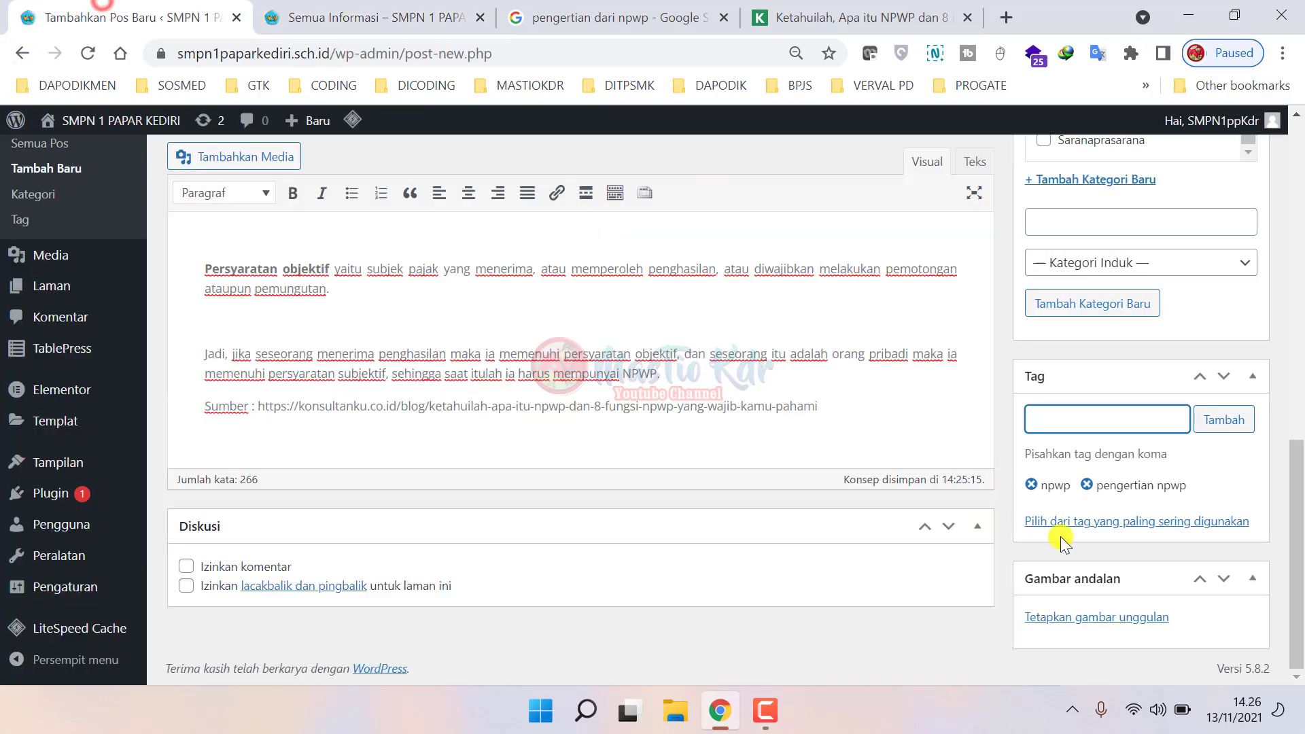
- Show the Google image results for "pengertian dari npwp" and open the HiPajak picture of the NPWP card
click(907, 8)
click(693, 20)
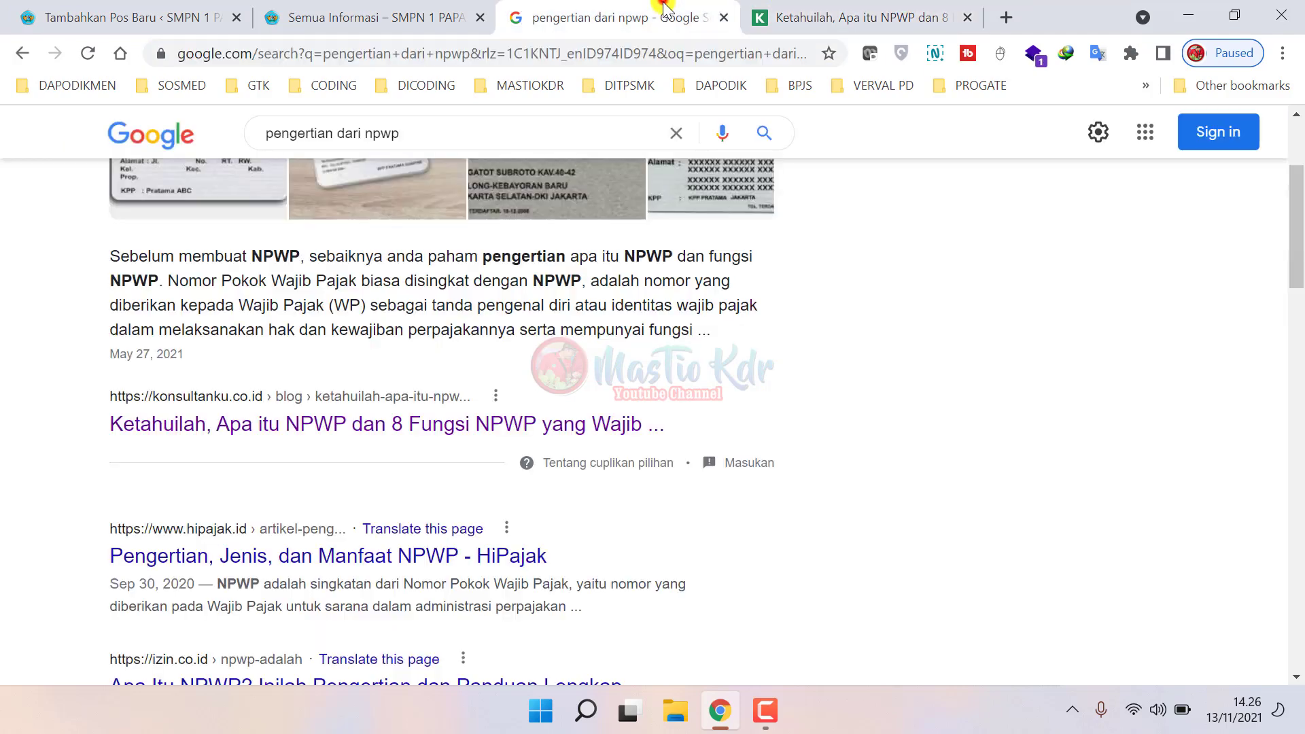
scroll(585, 362, up, 3)
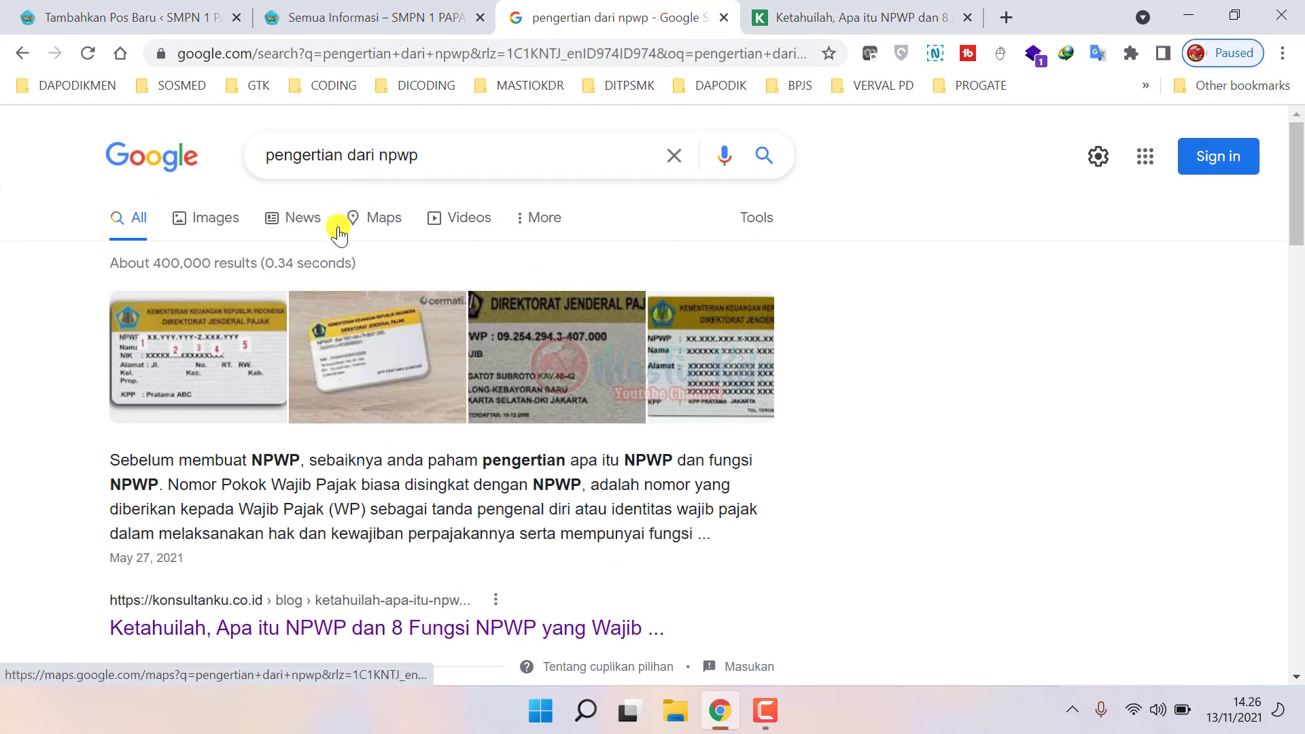
click(214, 212)
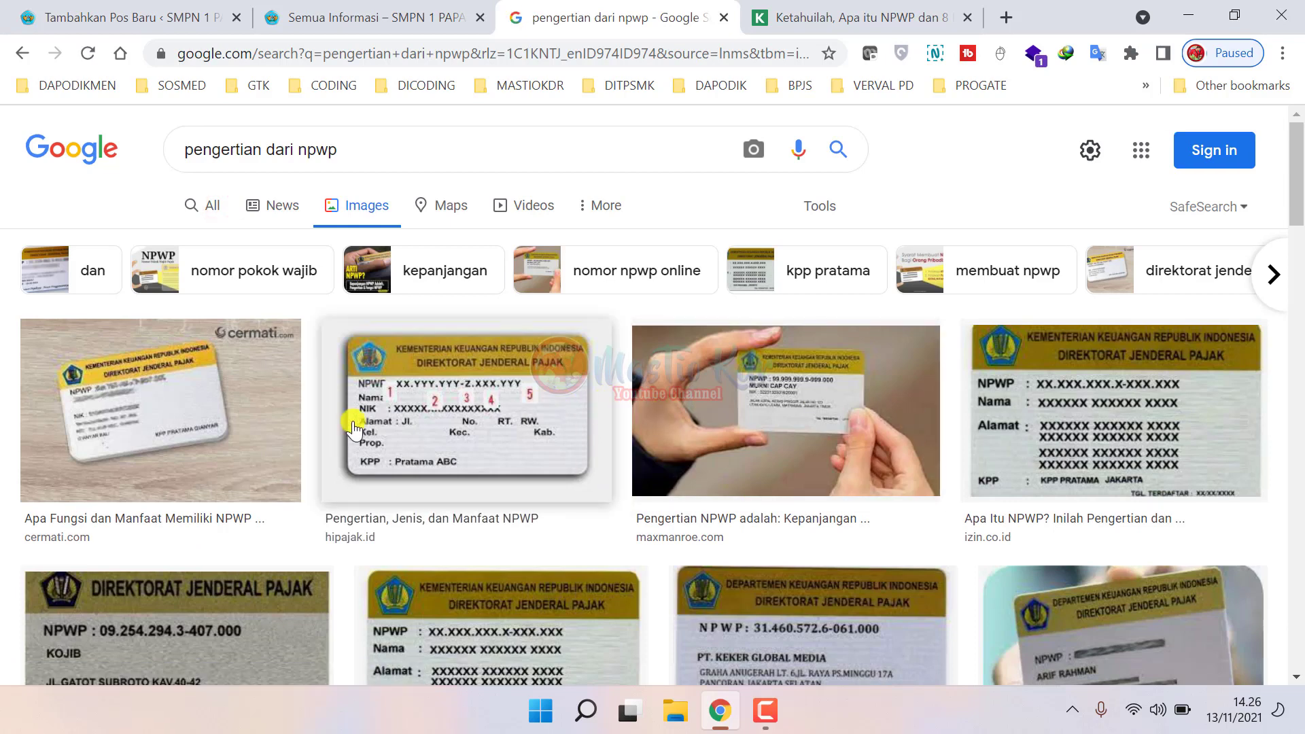
click(494, 407)
- Save the HiPajak NPWP card picture as a JPEG in the Pictures folder, keeping the suggested file name
right_click(997, 325)
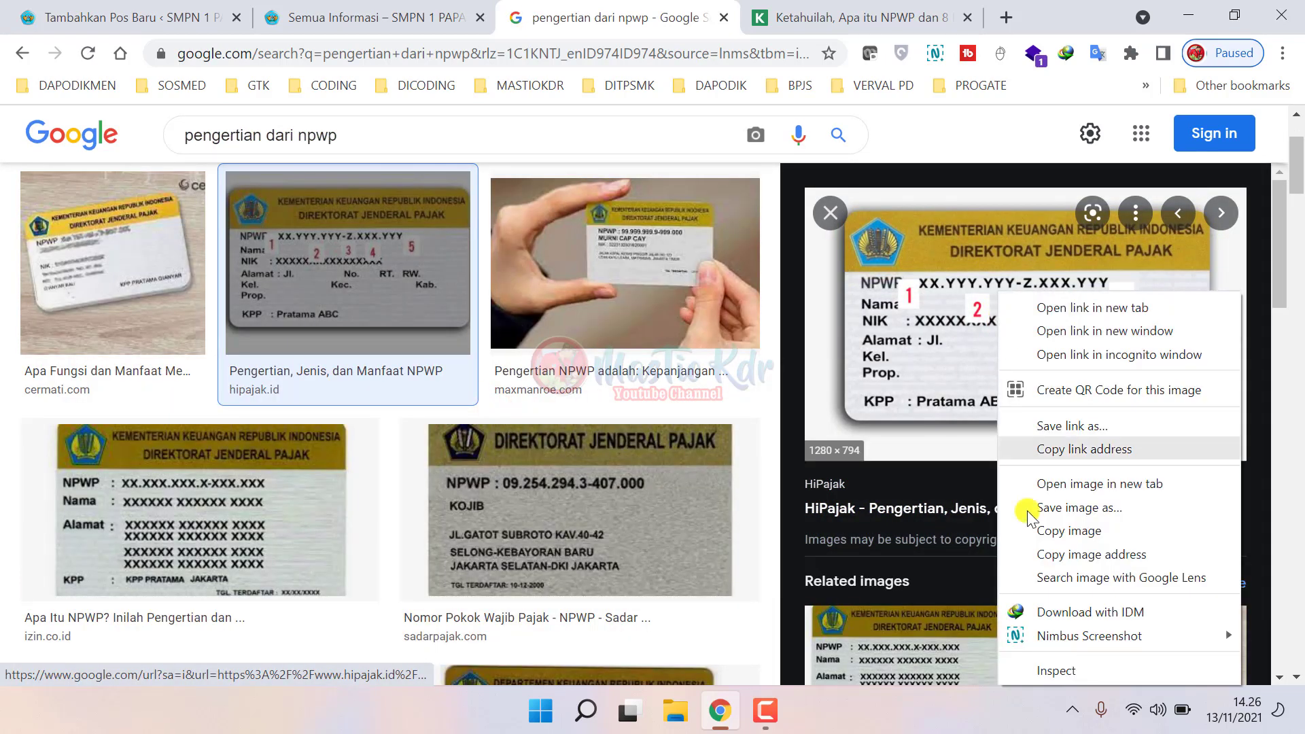
click(1097, 518)
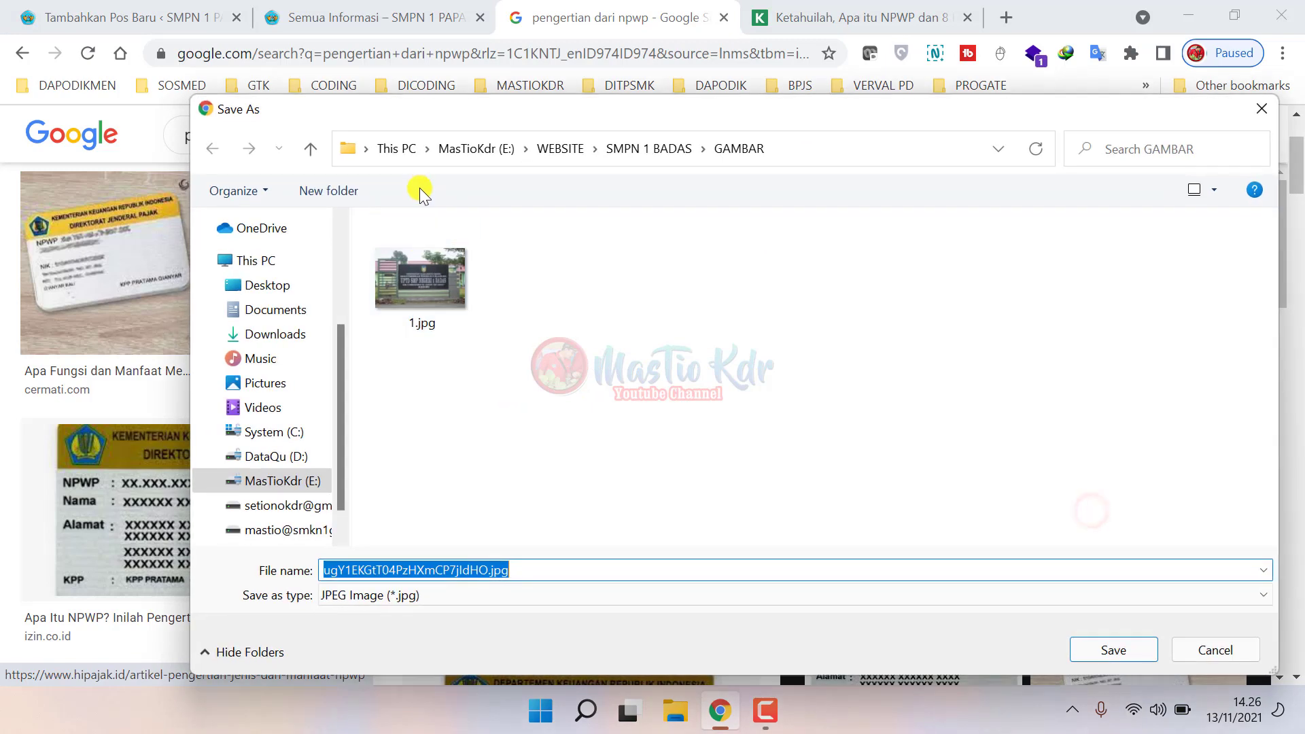
click(282, 383)
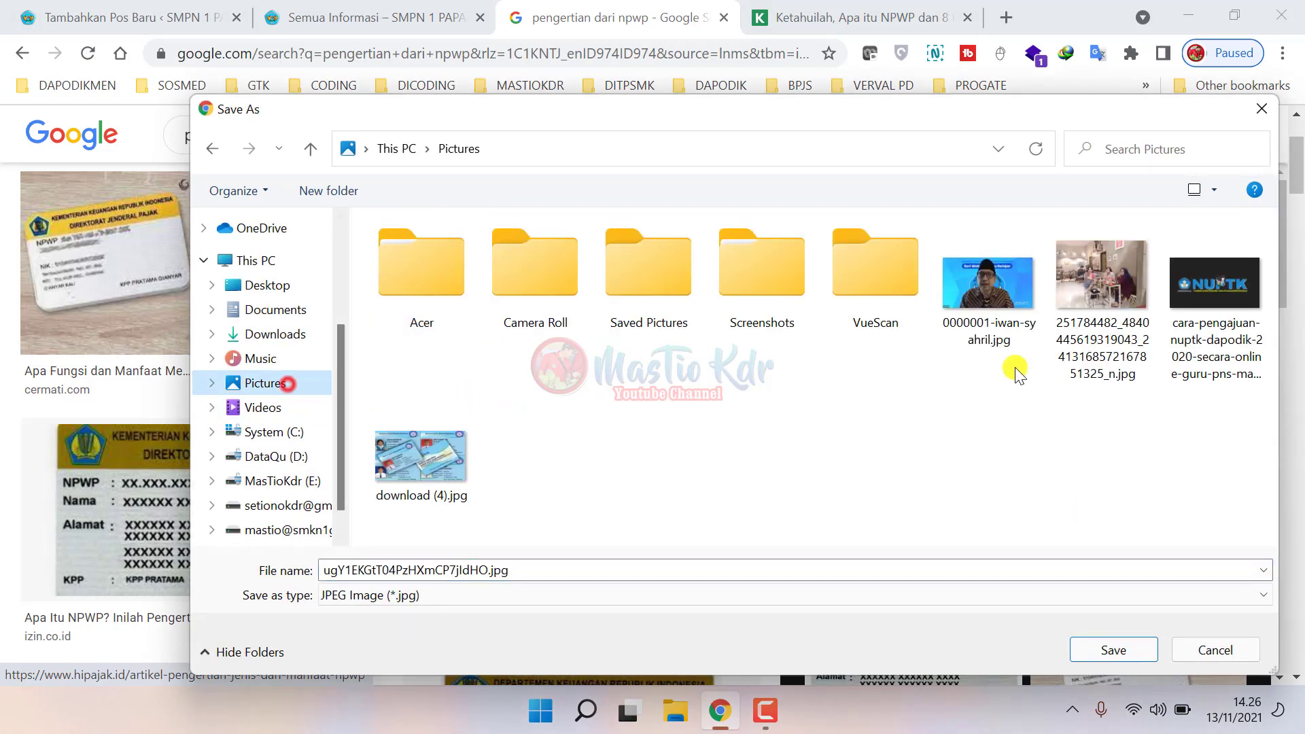
click(1112, 649)
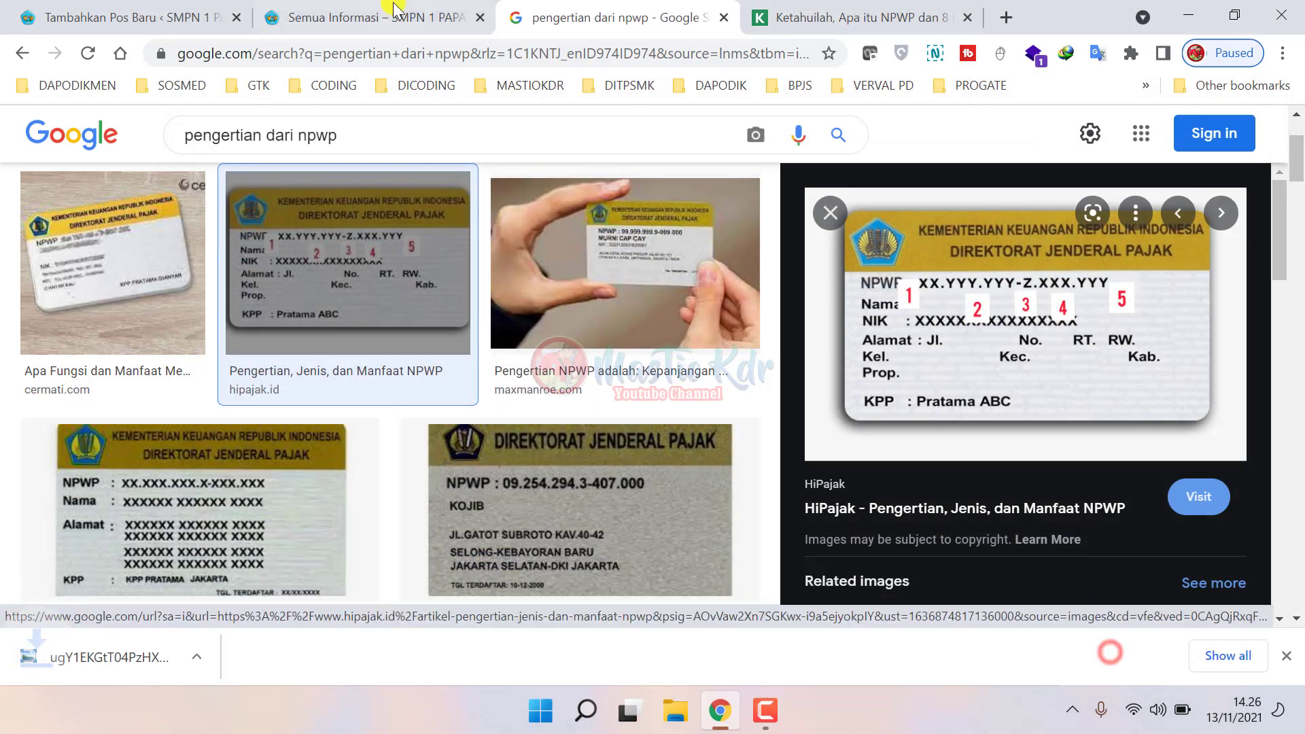
- Return to the post editor, review the "Fungsi NPWP" draft and publish it without a featured image
click(153, 6)
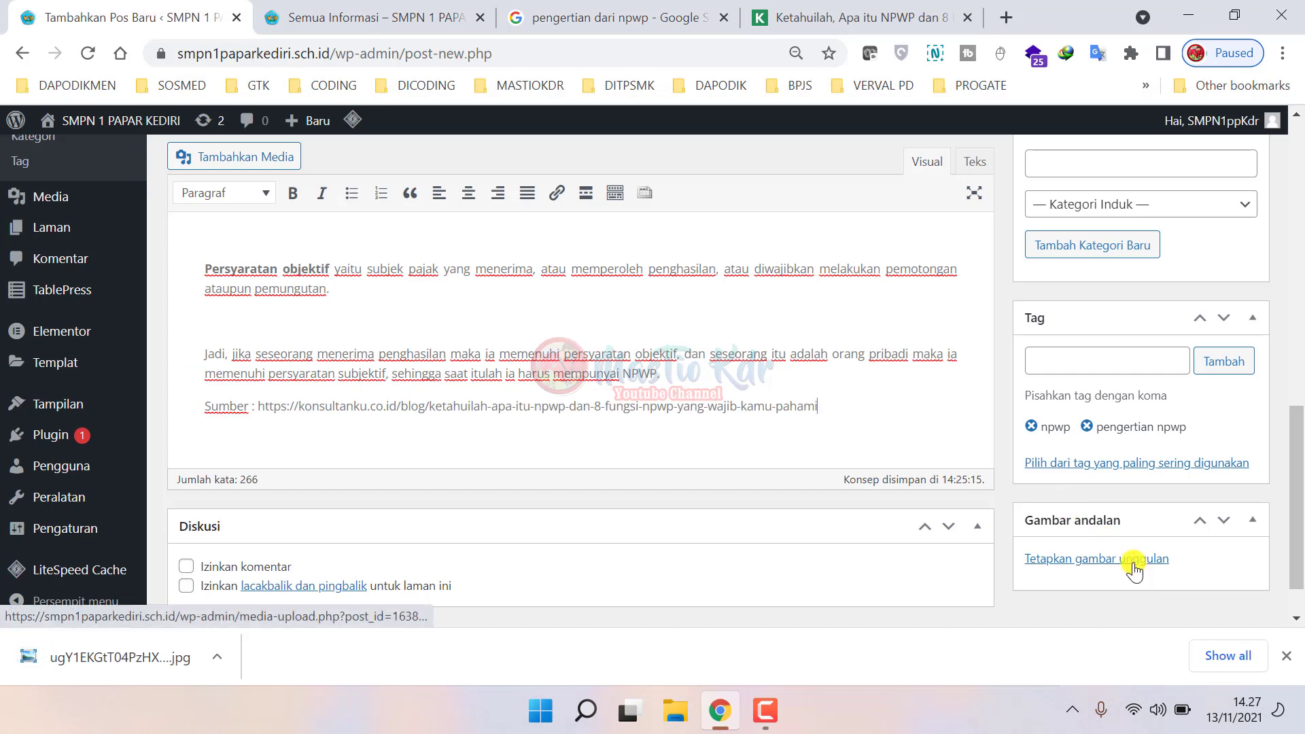
scroll(630, 431, up, 7)
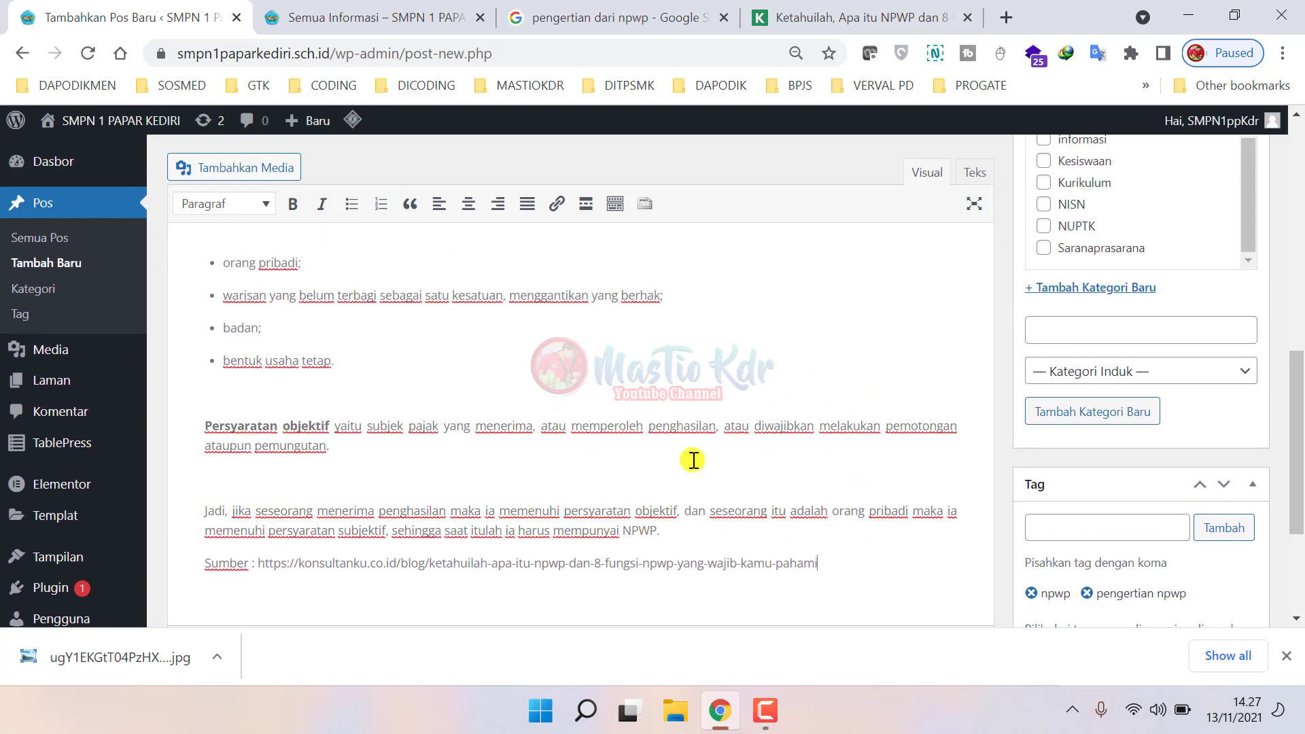
scroll(693, 460, up, 3)
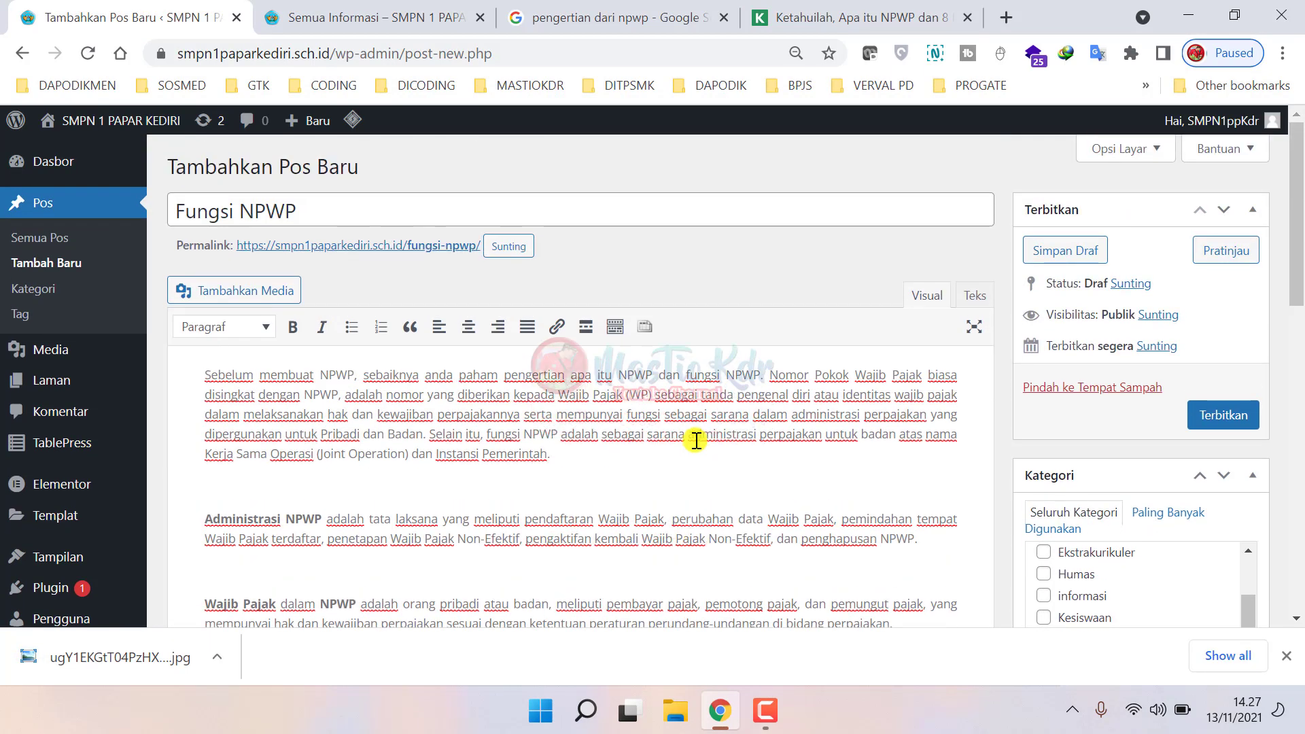
scroll(696, 440, down, 15)
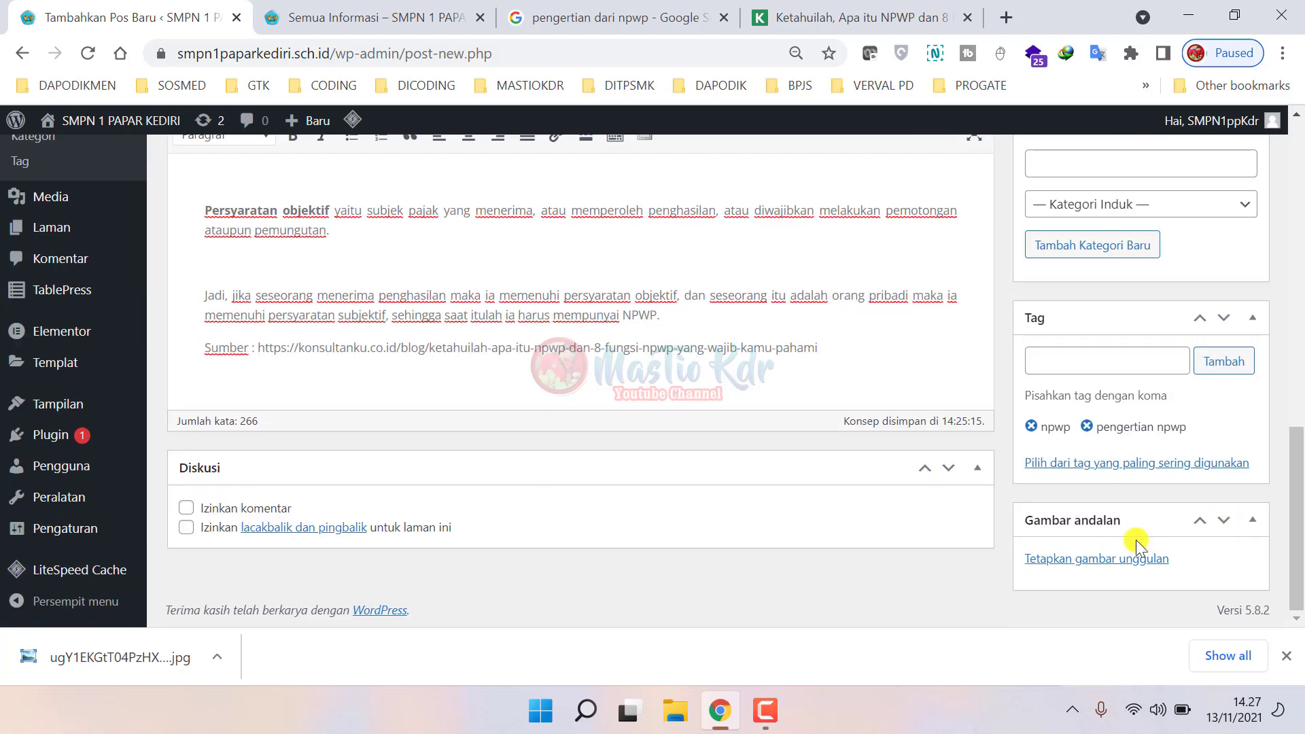
scroll(1161, 567, up, 15)
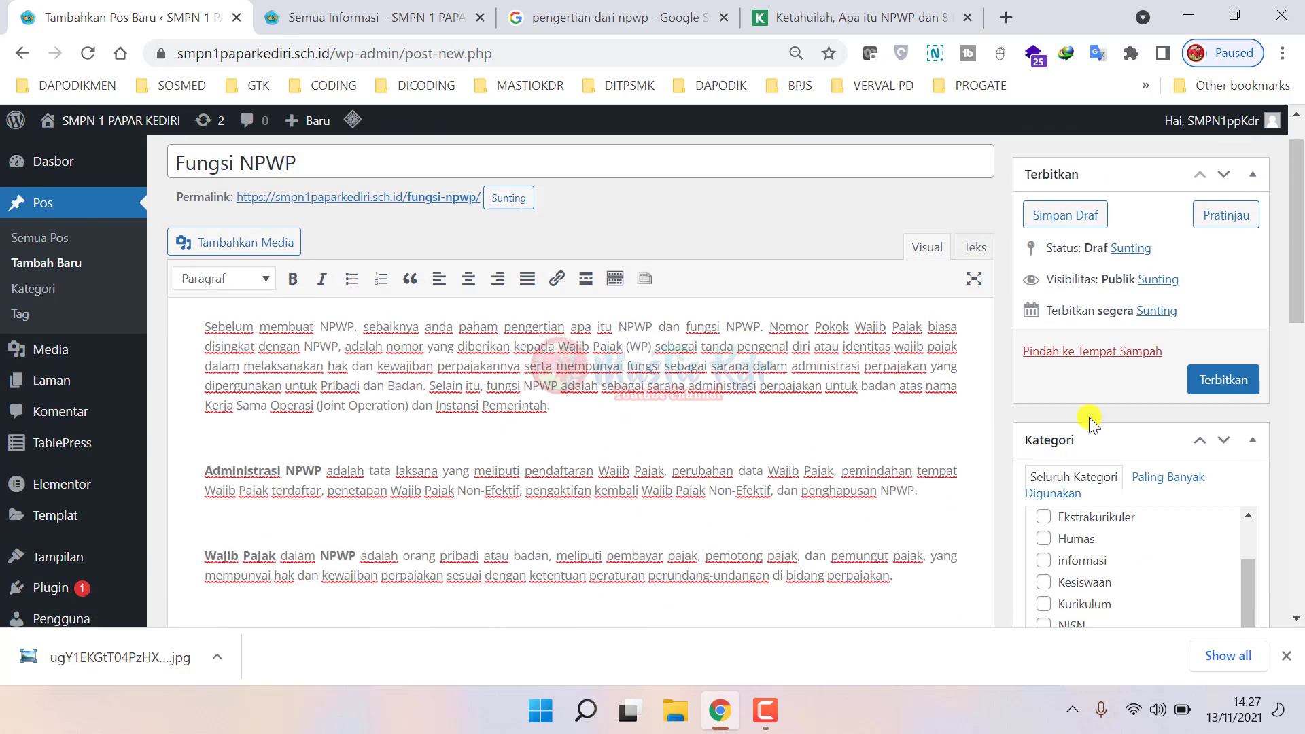
click(1232, 379)
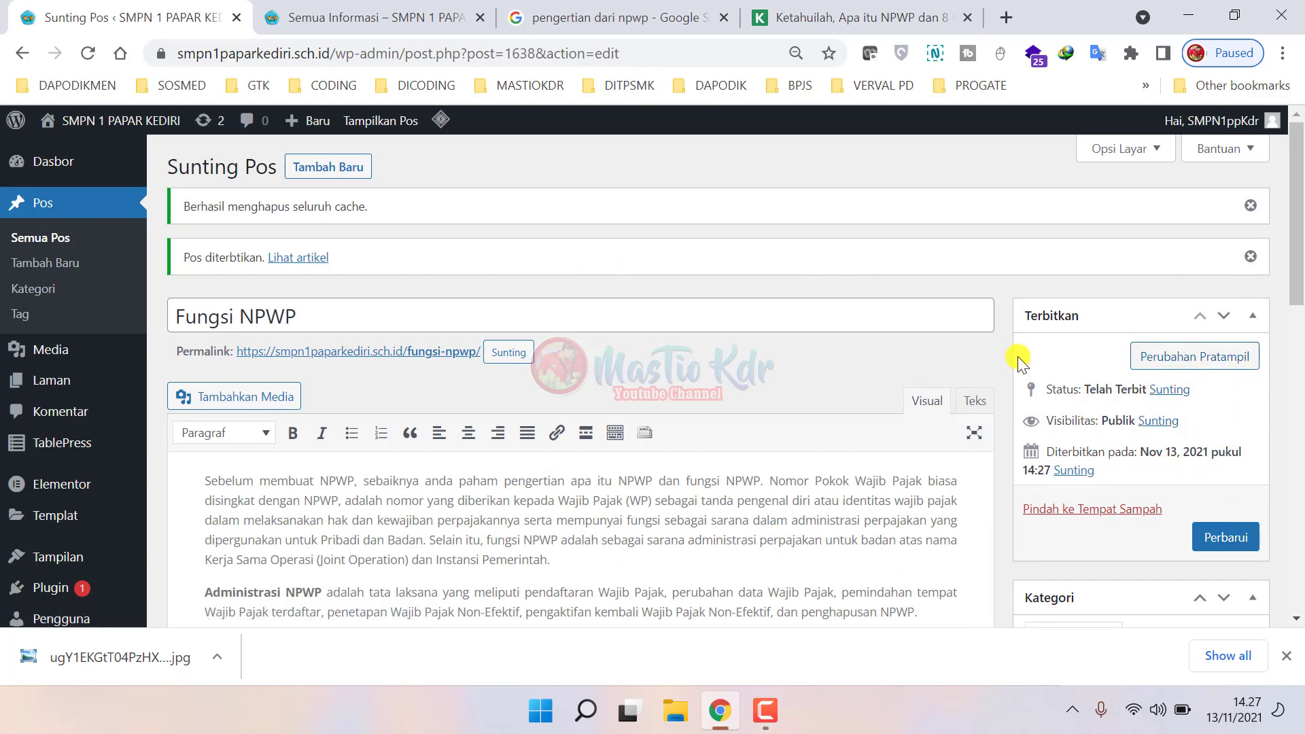
- Check how the published Fungsi NPWP entry appears on the Semua Informasi page beside the Pengertian NISN entry
click(363, 17)
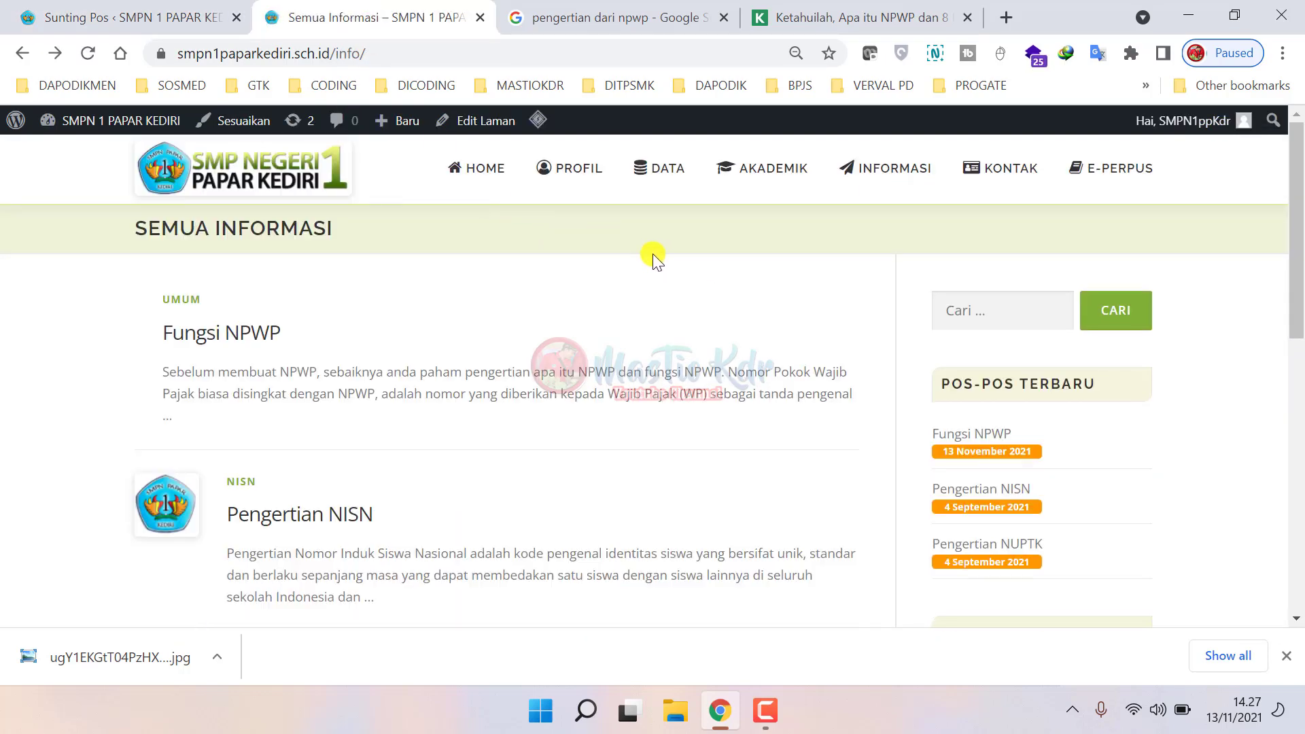
drag(133, 331, 196, 434)
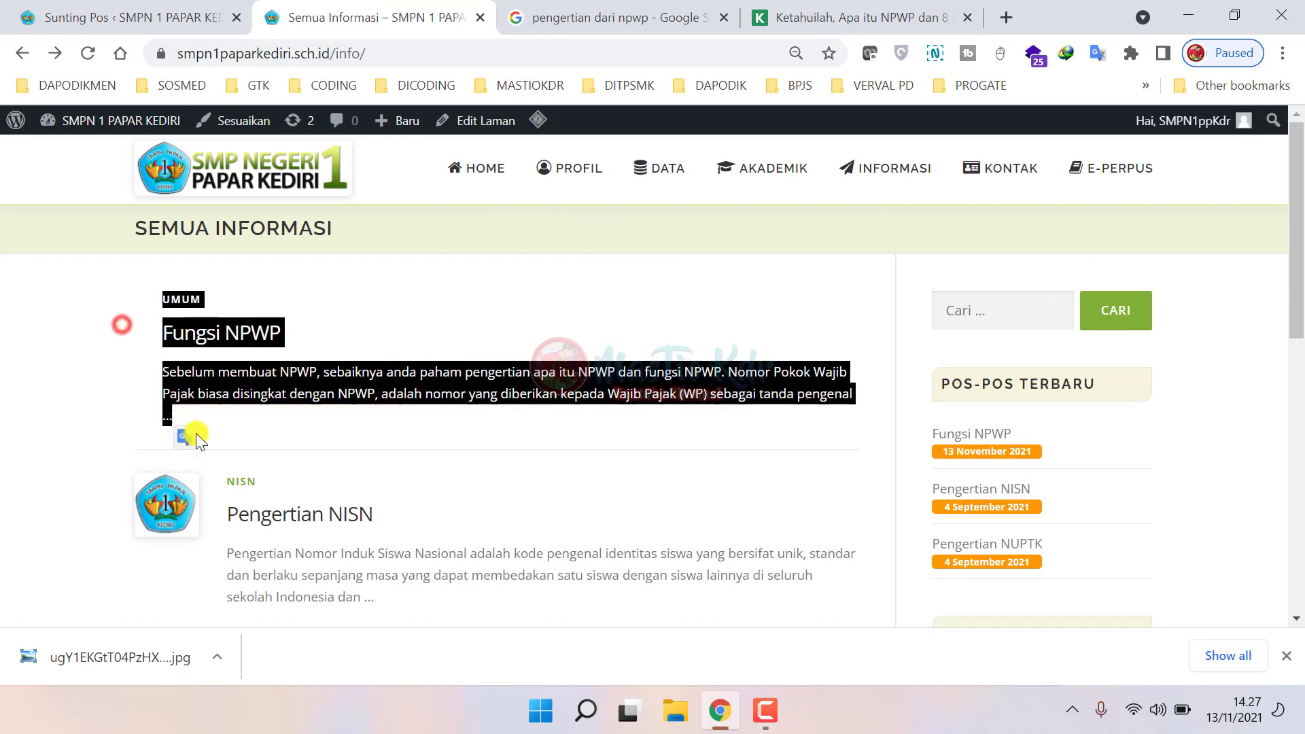
click(334, 335)
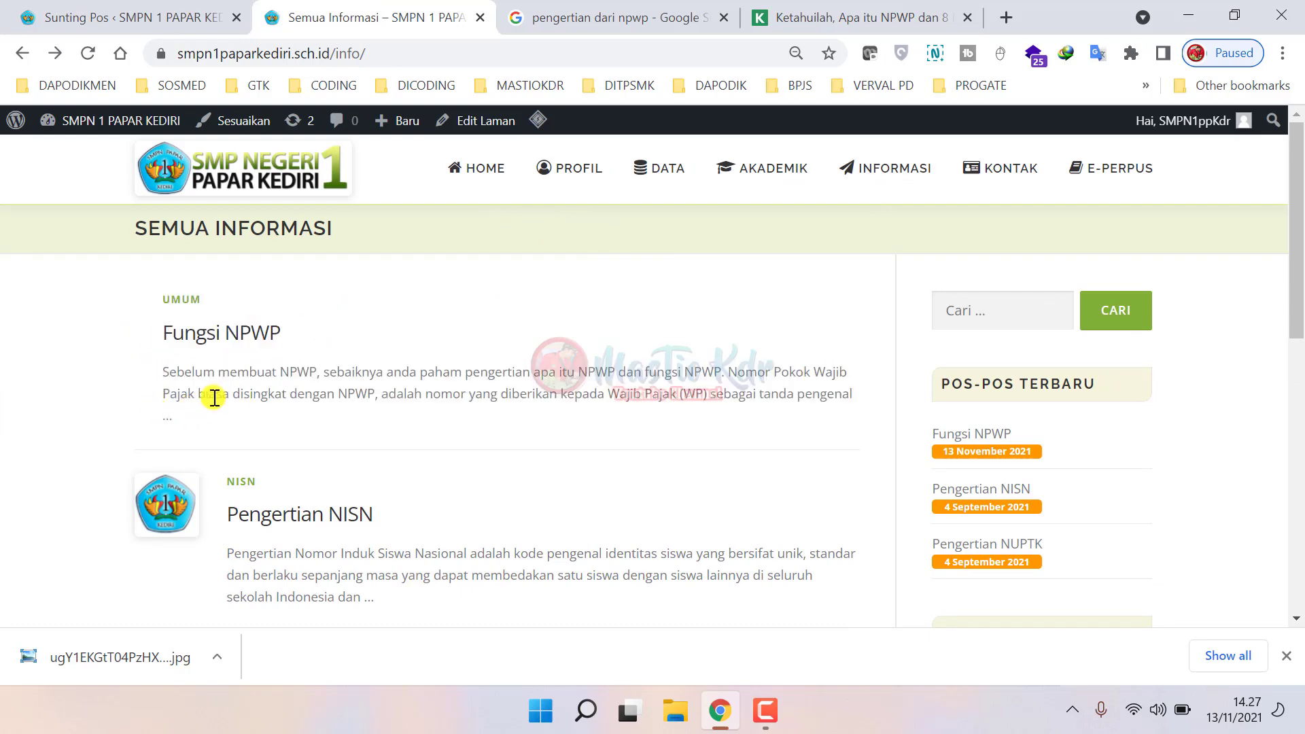
scroll(215, 397, down, 1)
scroll(214, 397, up, 1)
- Return to editing the post and upload ugY1EKGtT04PzHXmCP7jIdHO.jpg from the Pictures folder for its featured image
click(129, 17)
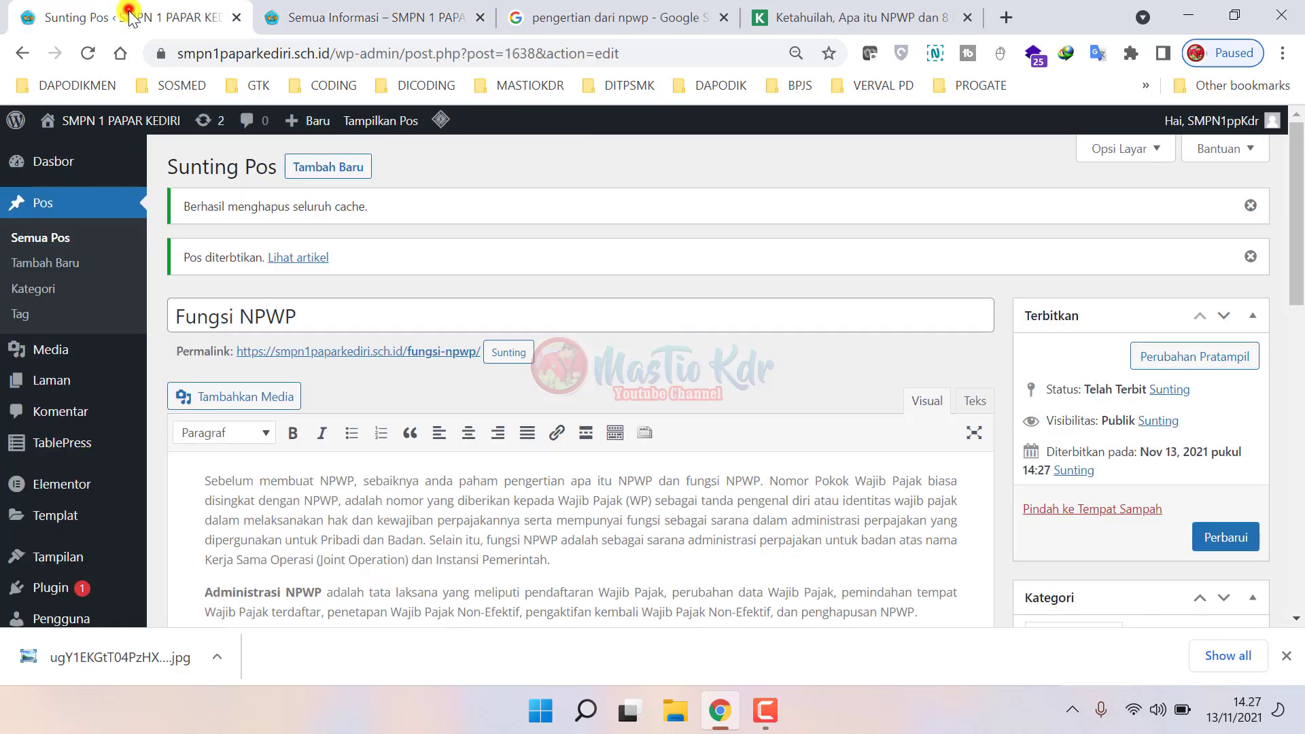
scroll(356, 422, down, 3)
scroll(1123, 486, down, 2)
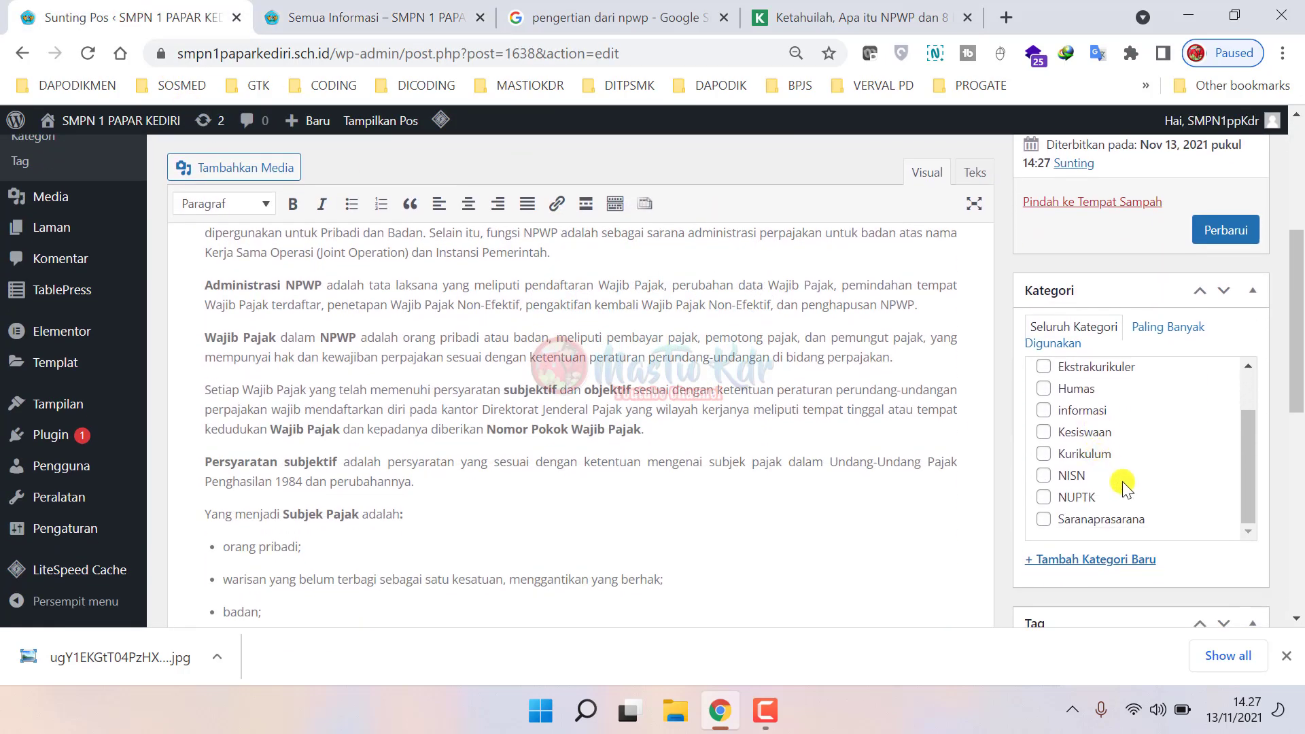
scroll(1156, 490, down, 6)
click(1069, 556)
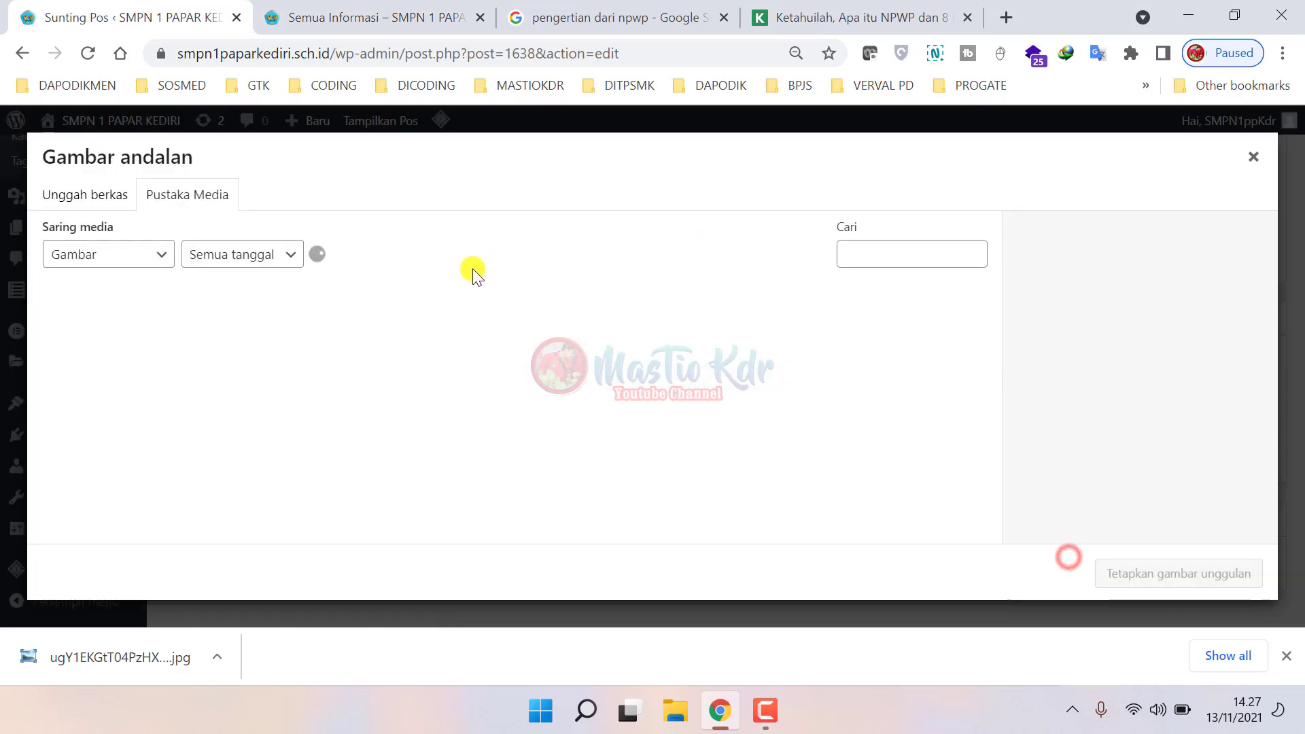
click(87, 195)
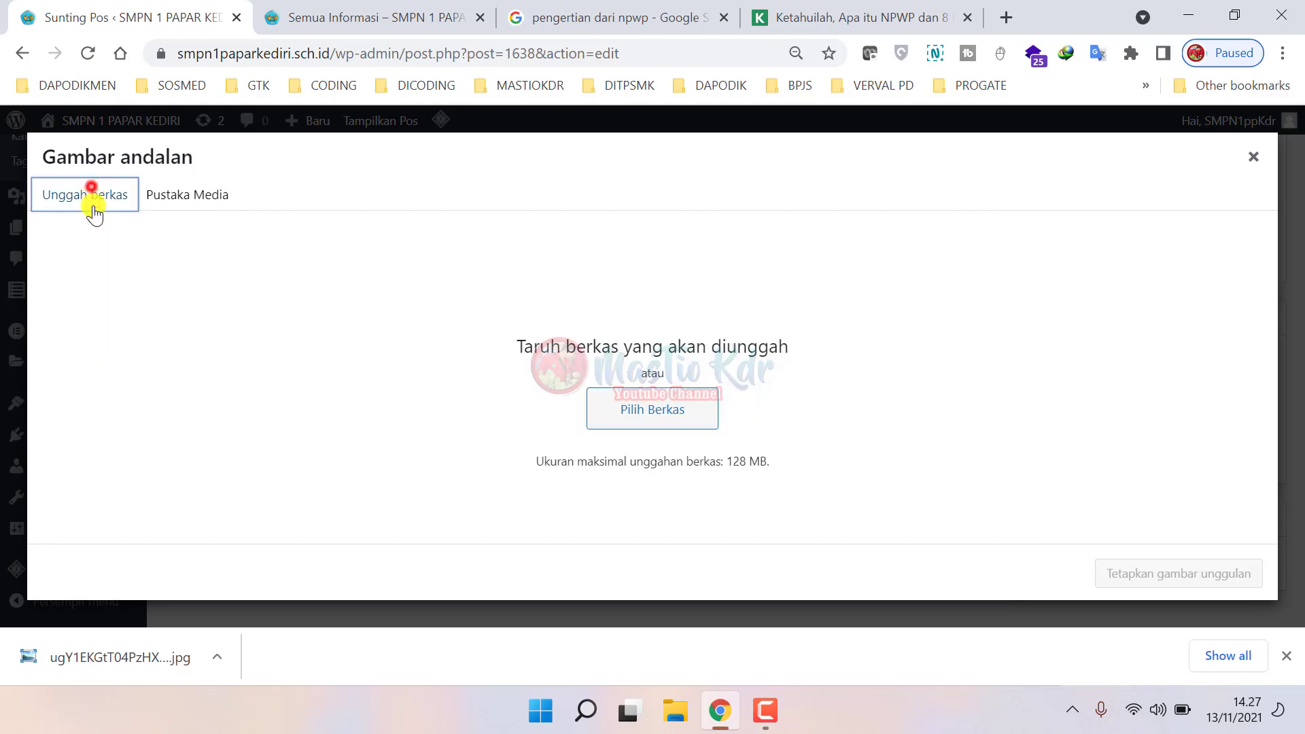
click(693, 414)
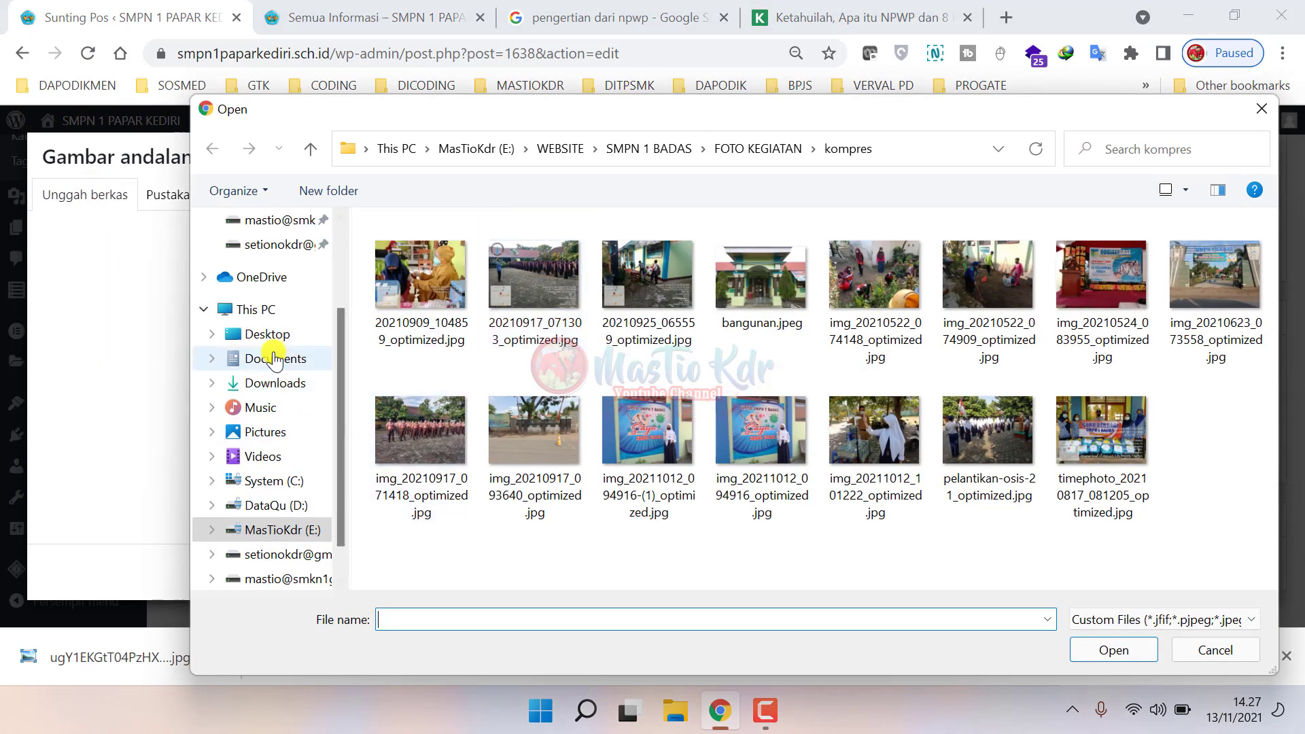
scroll(272, 367, up, 3)
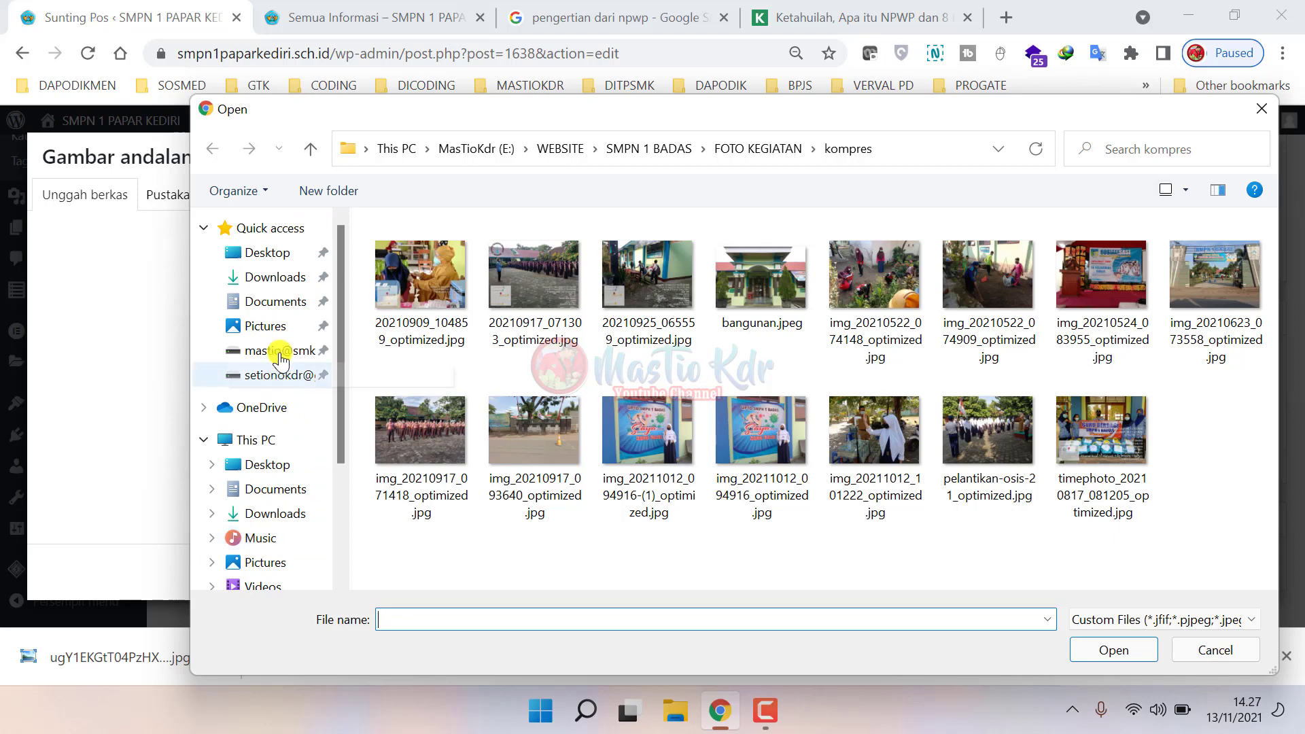
click(291, 326)
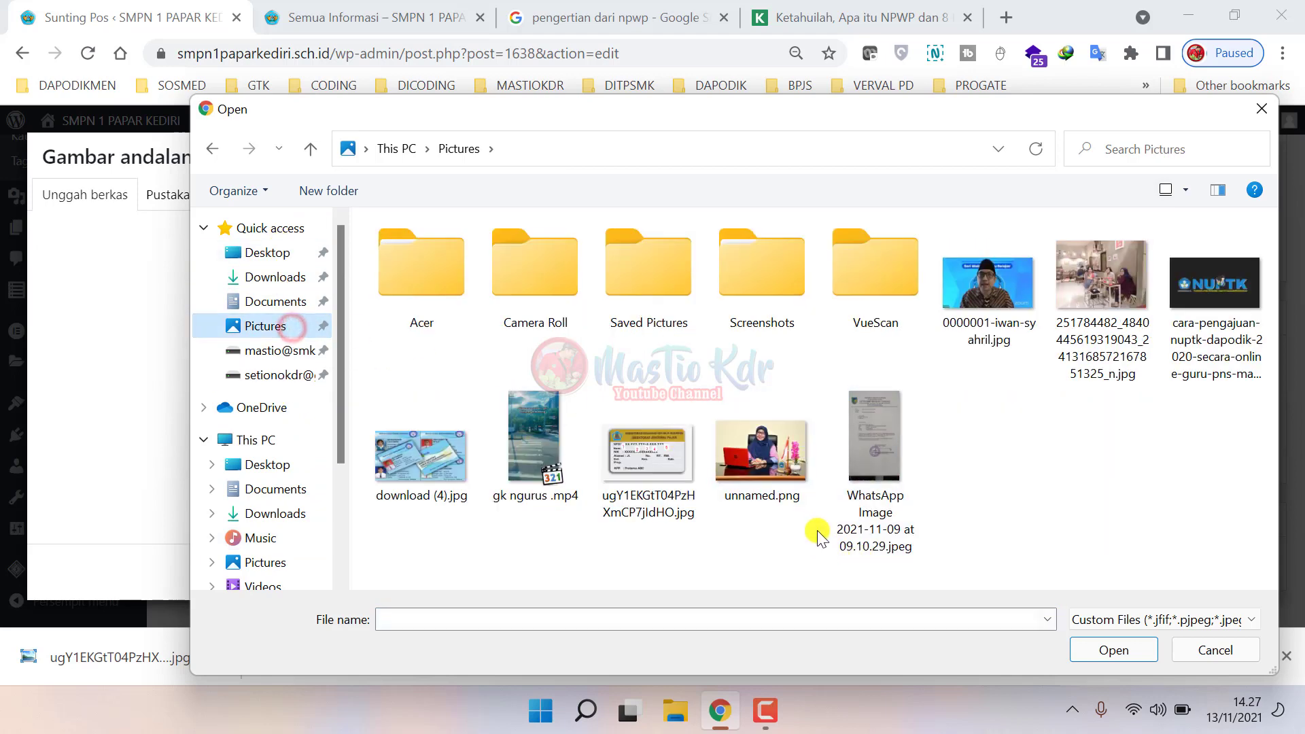
click(664, 485)
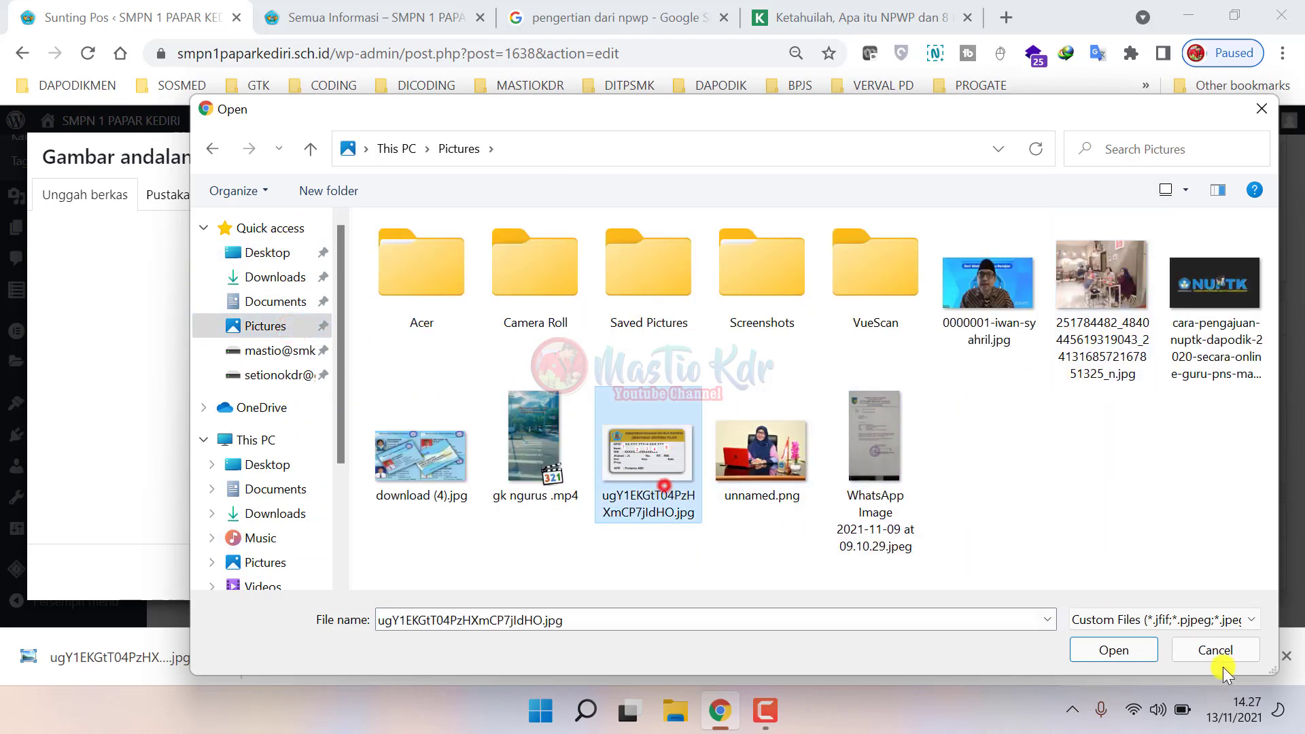
click(1147, 656)
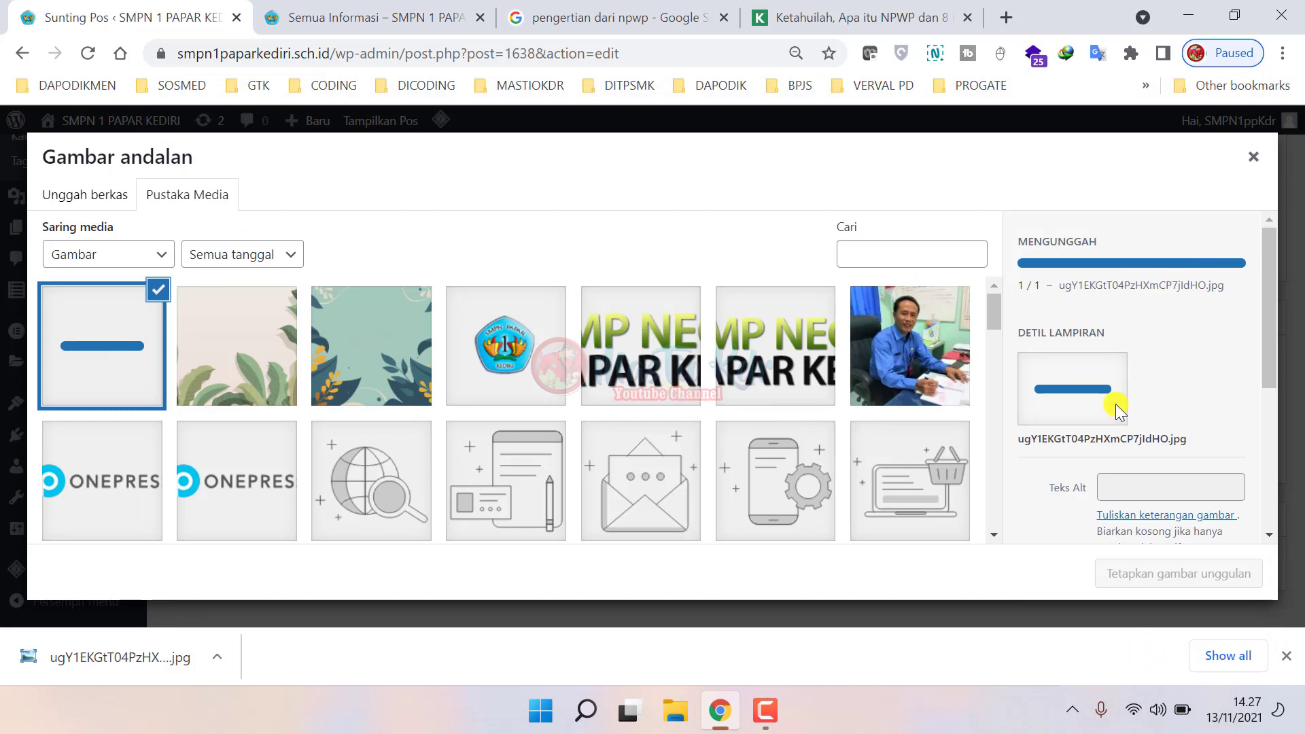
- Set the uploaded NPWP card picture as the featured image and update the post
click(1289, 655)
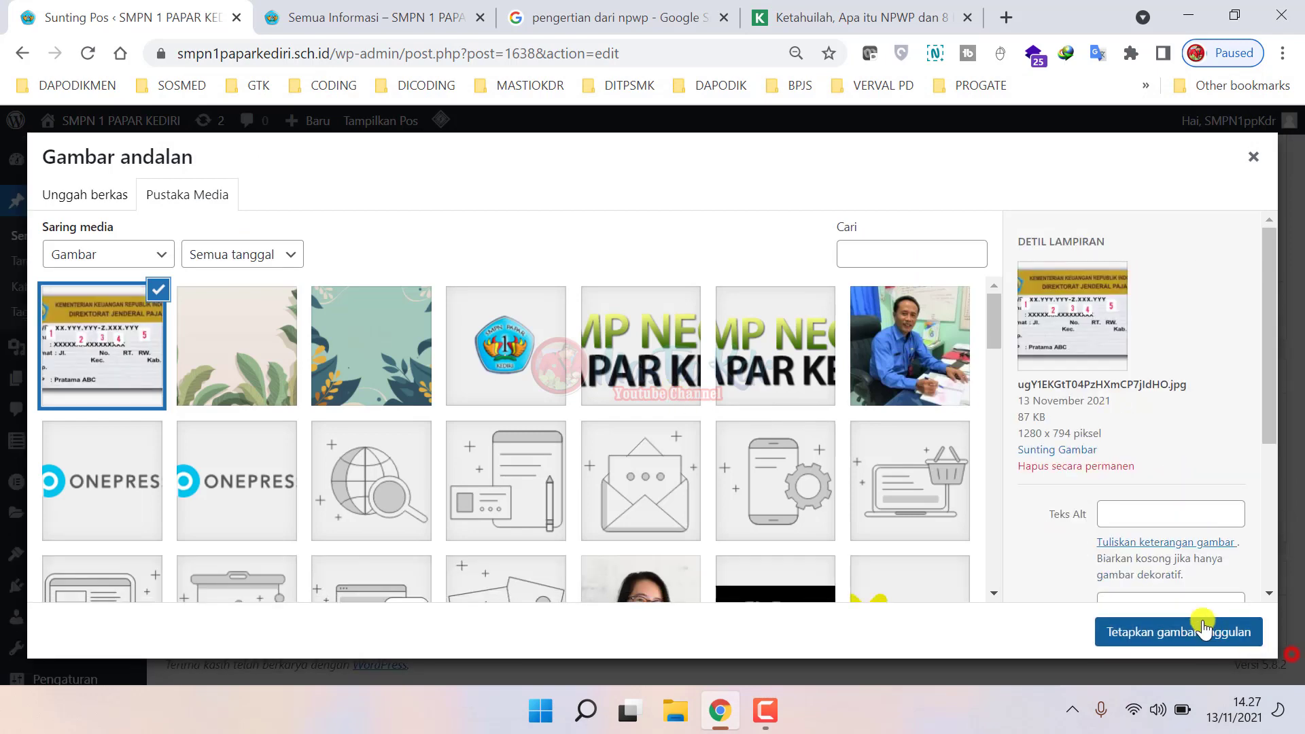
click(1163, 637)
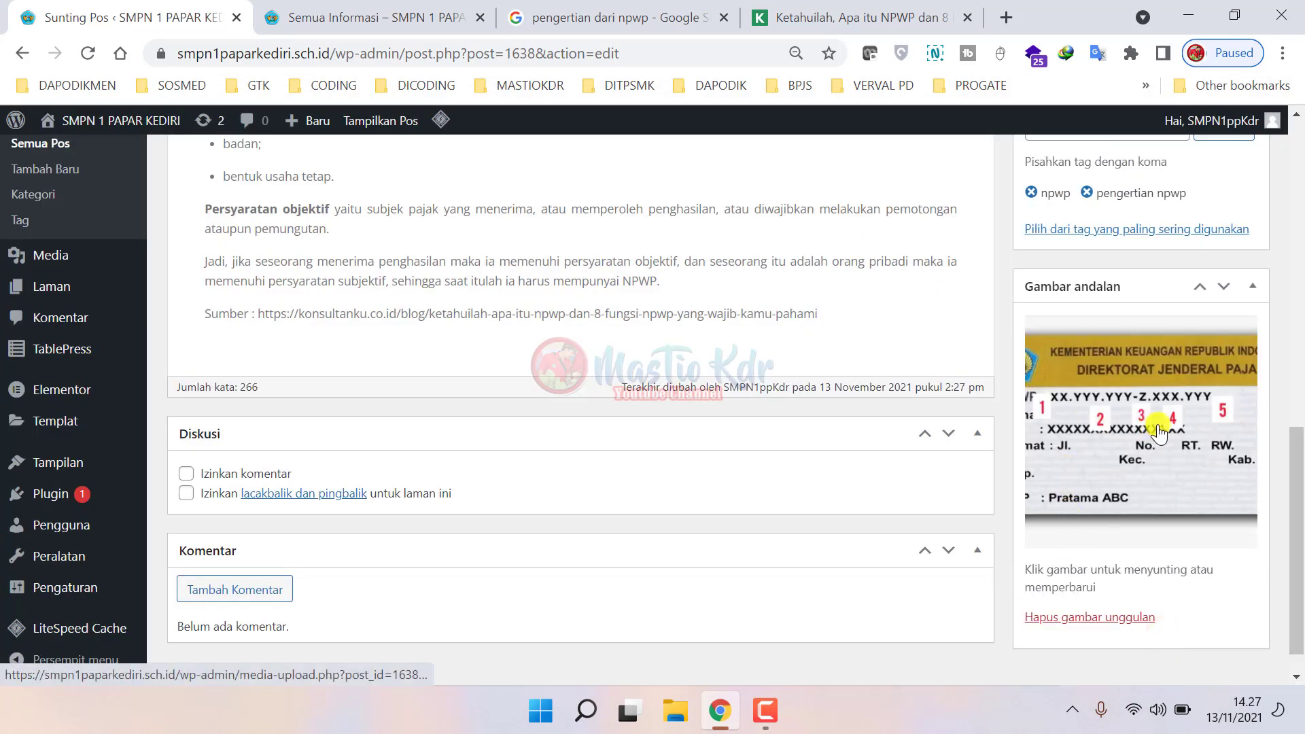
scroll(992, 471, up, 10)
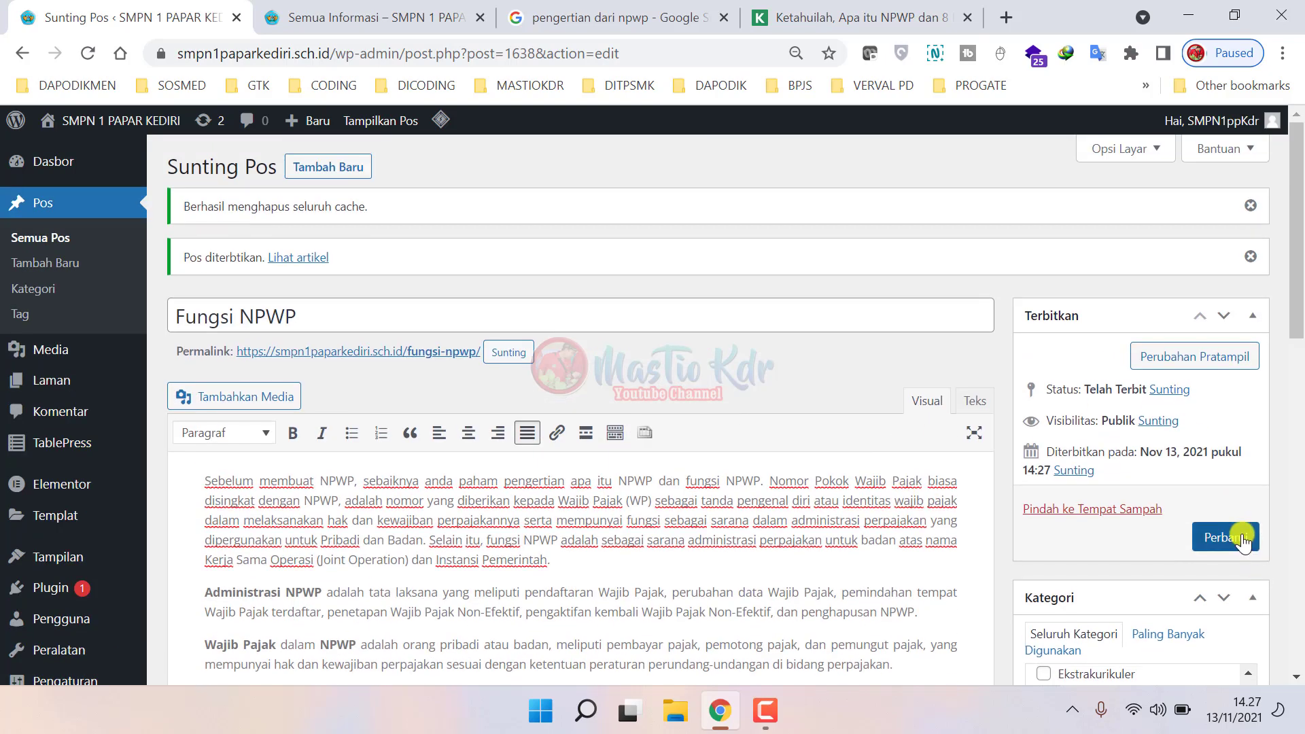
click(1241, 535)
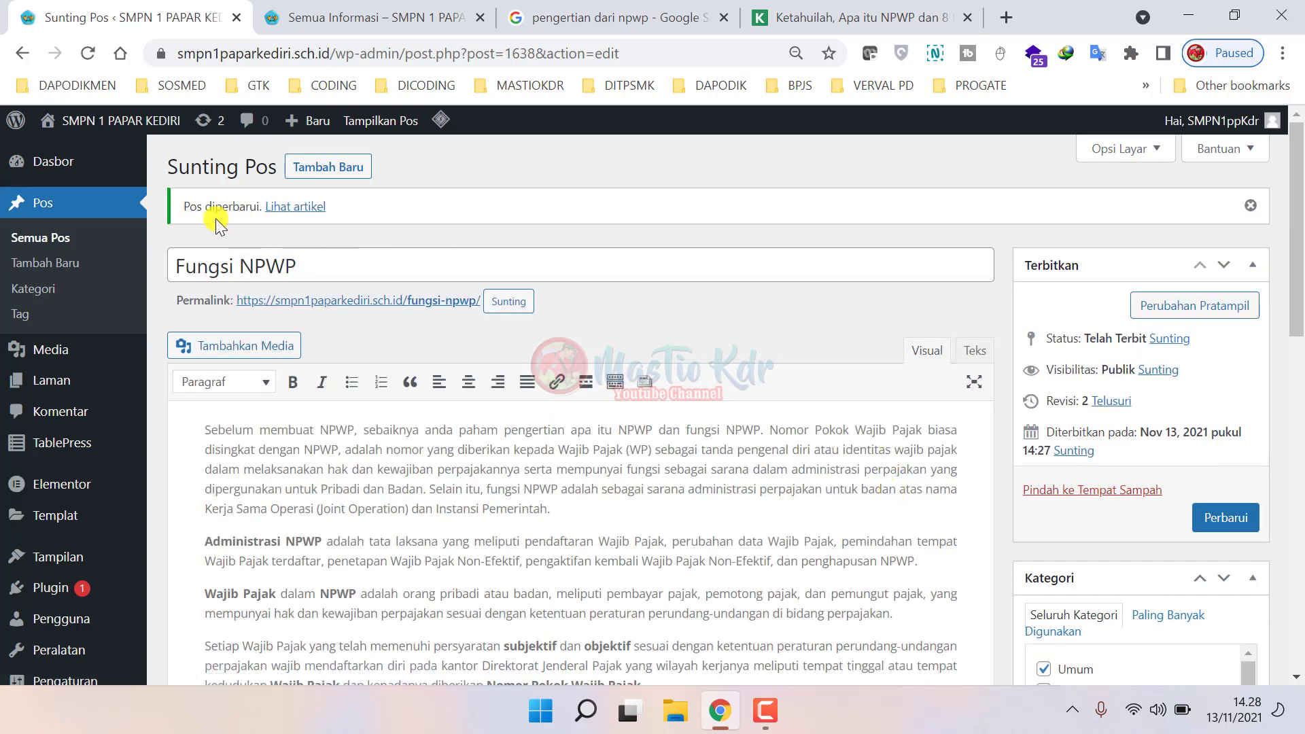
- View the published Fungsi NPWP article from the update notice and return to the post editor
drag(218, 204, 255, 207)
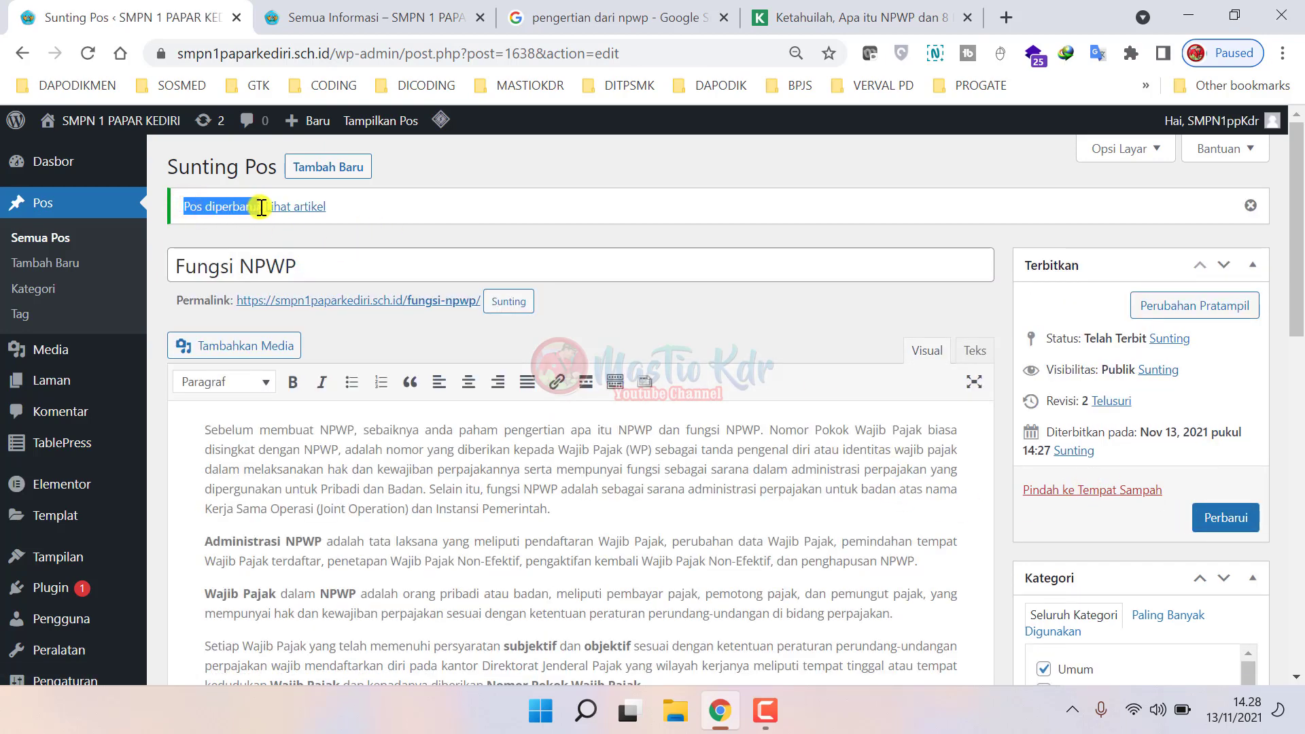
click(360, 202)
click(318, 207)
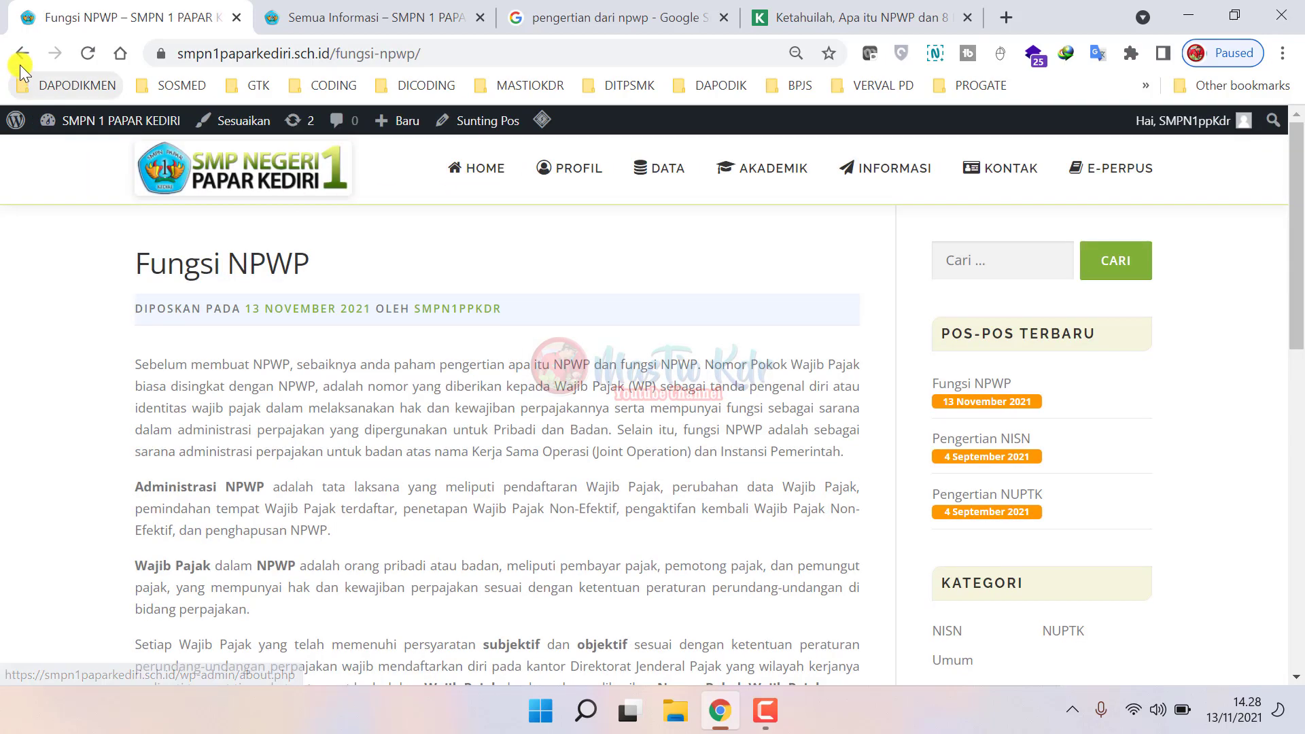
click(22, 54)
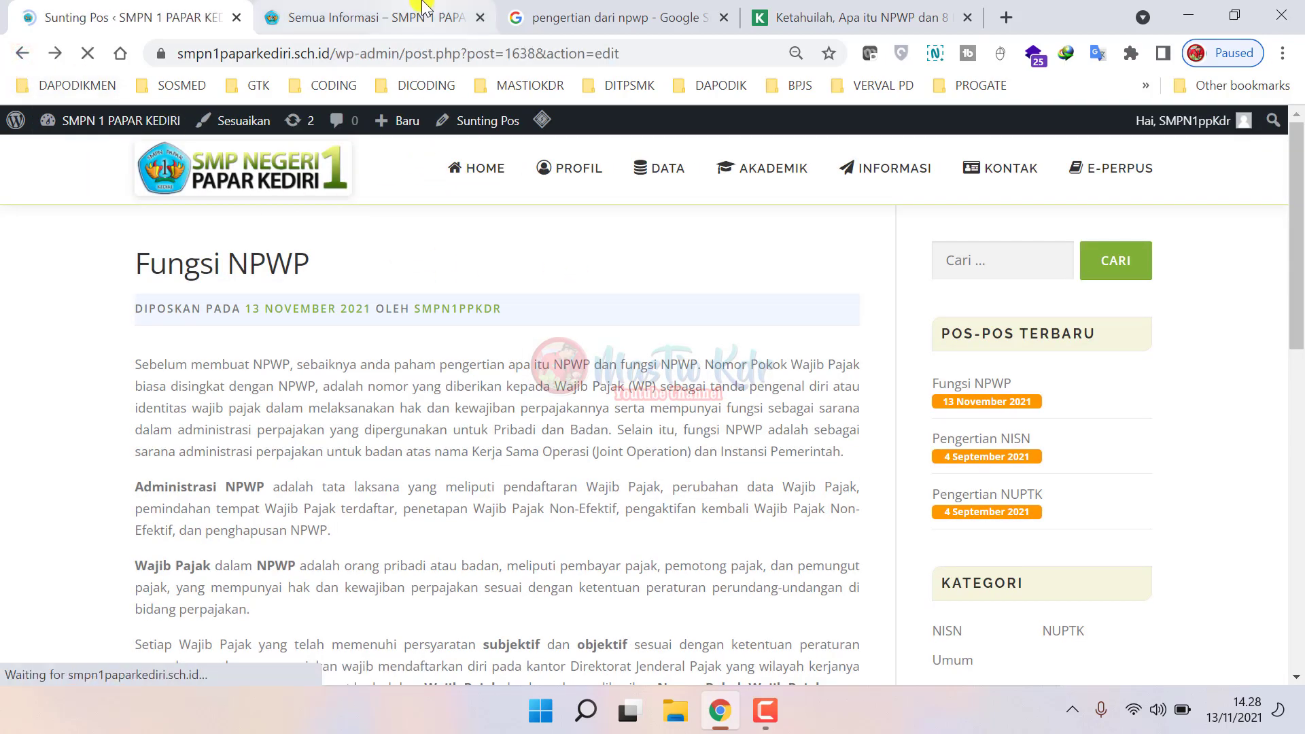
- Examine the Fungsi NPWP entry and its featured image among the other posts on the Semua Informasi page
click(401, 17)
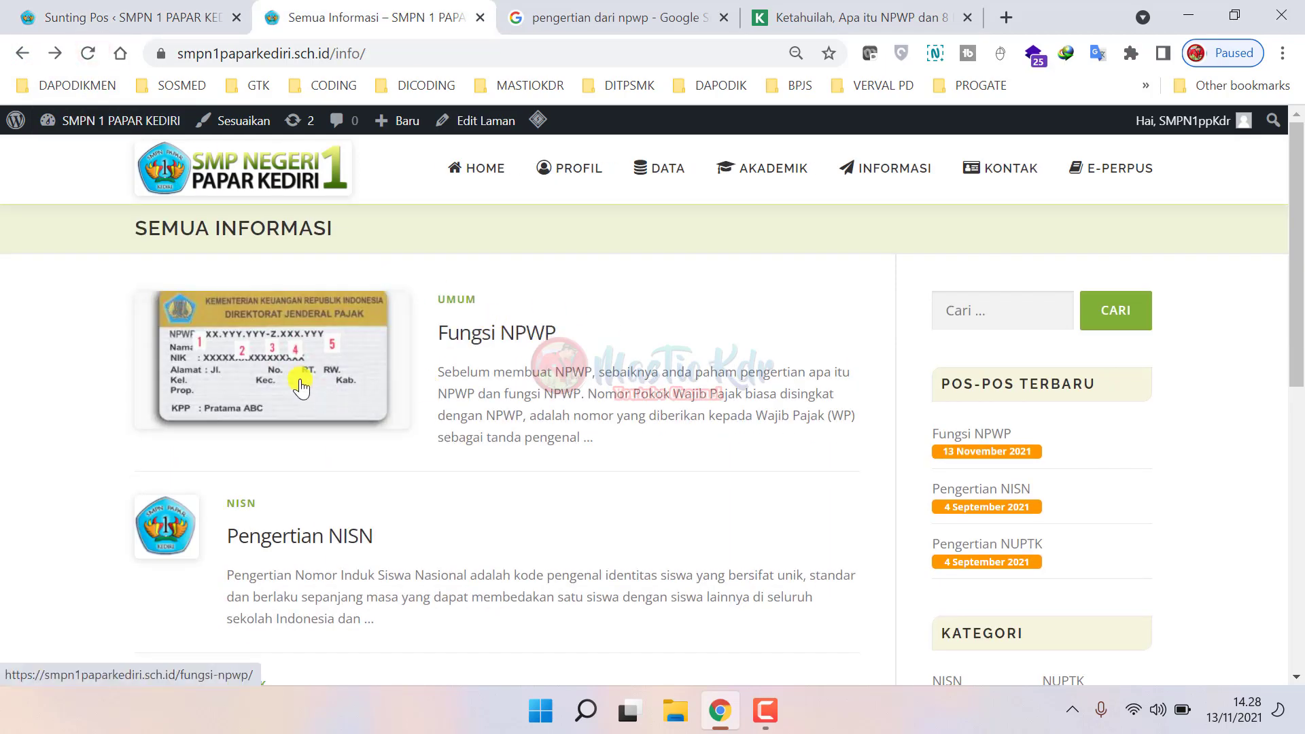
scroll(292, 428, down, 3)
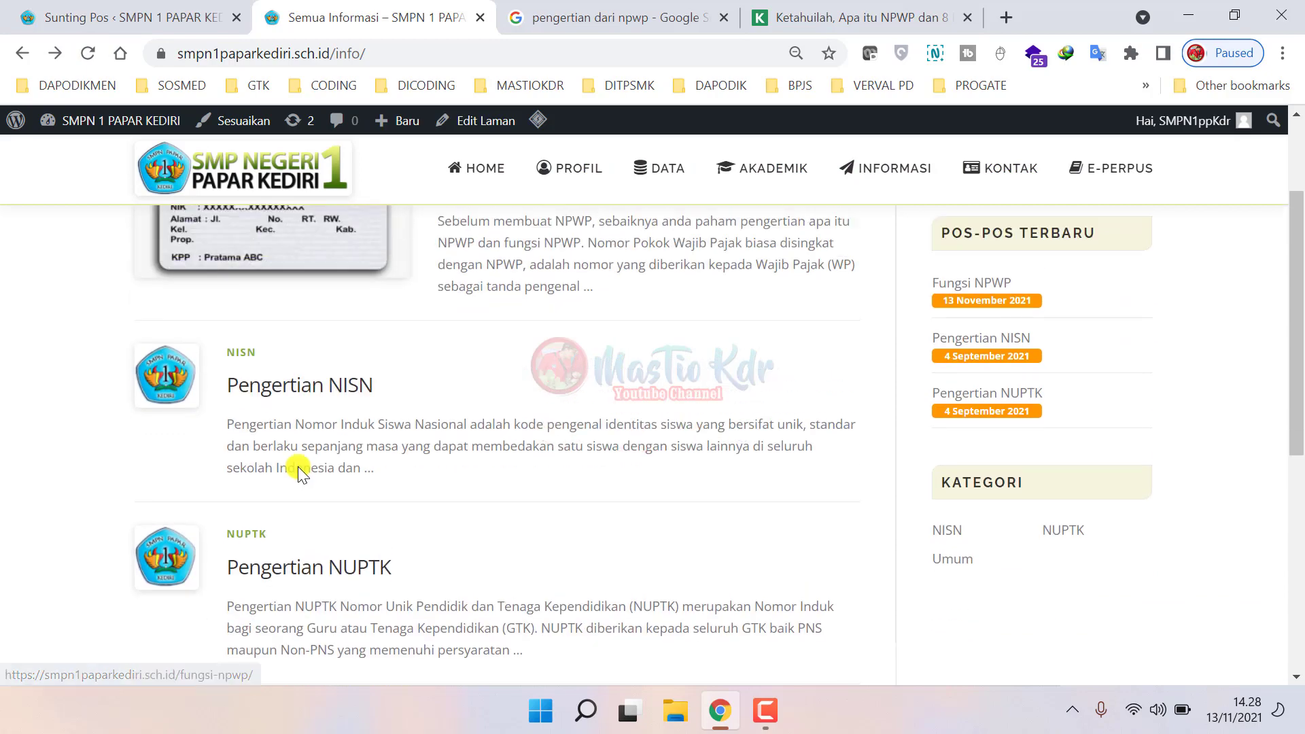
scroll(298, 466, up, 3)
scroll(319, 380, down, 5)
scroll(364, 491, up, 5)
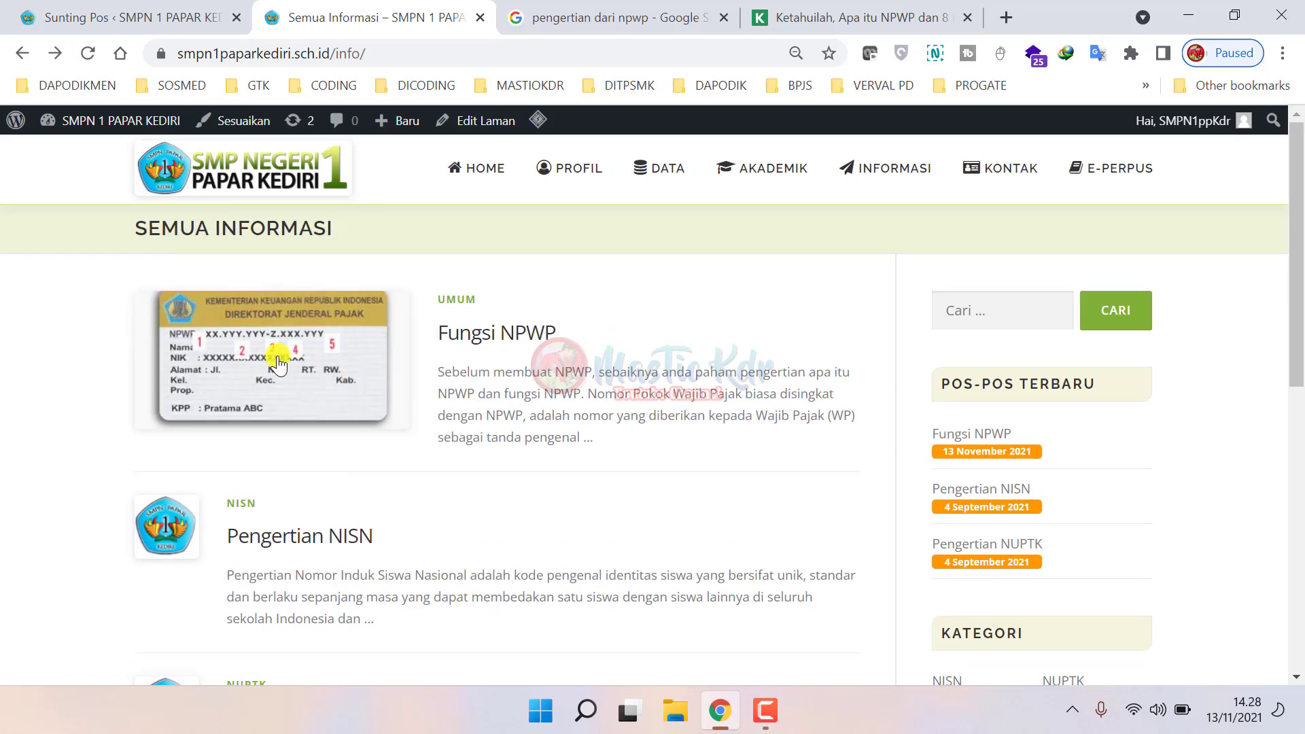
scroll(261, 452, down, 5)
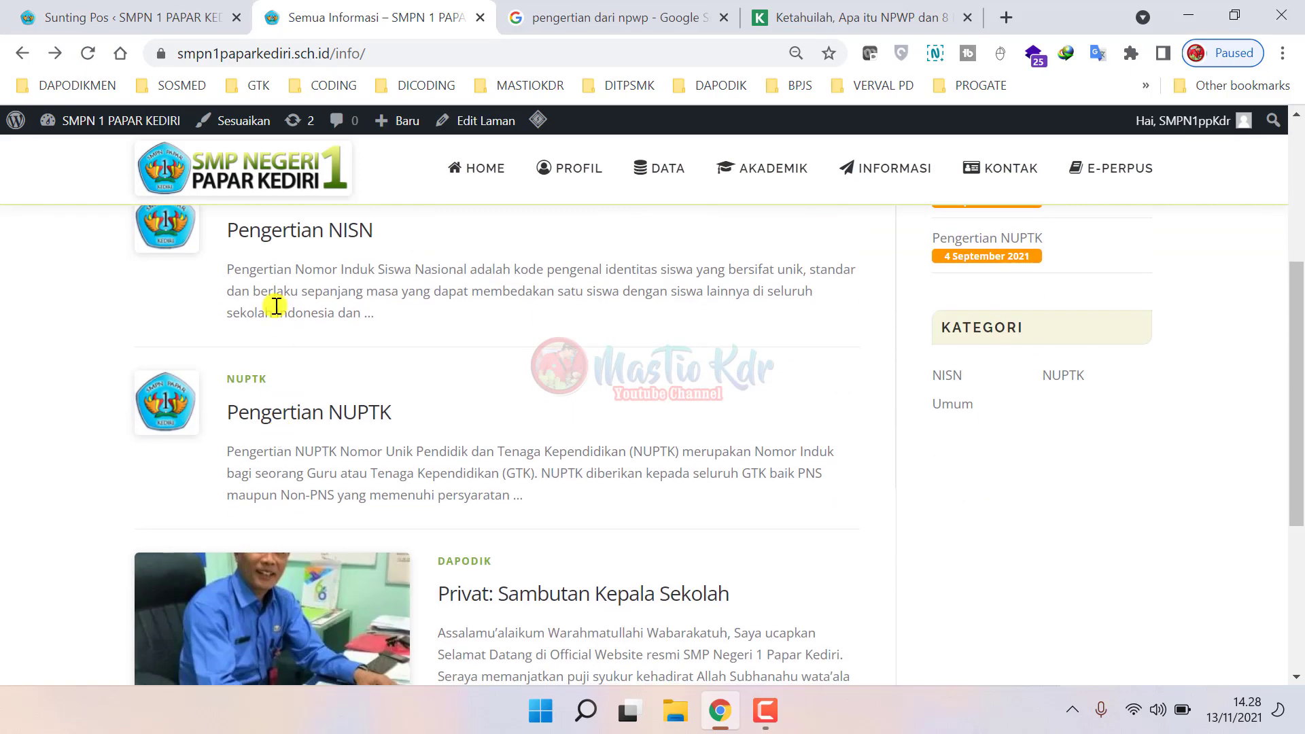
scroll(271, 300, up, 5)
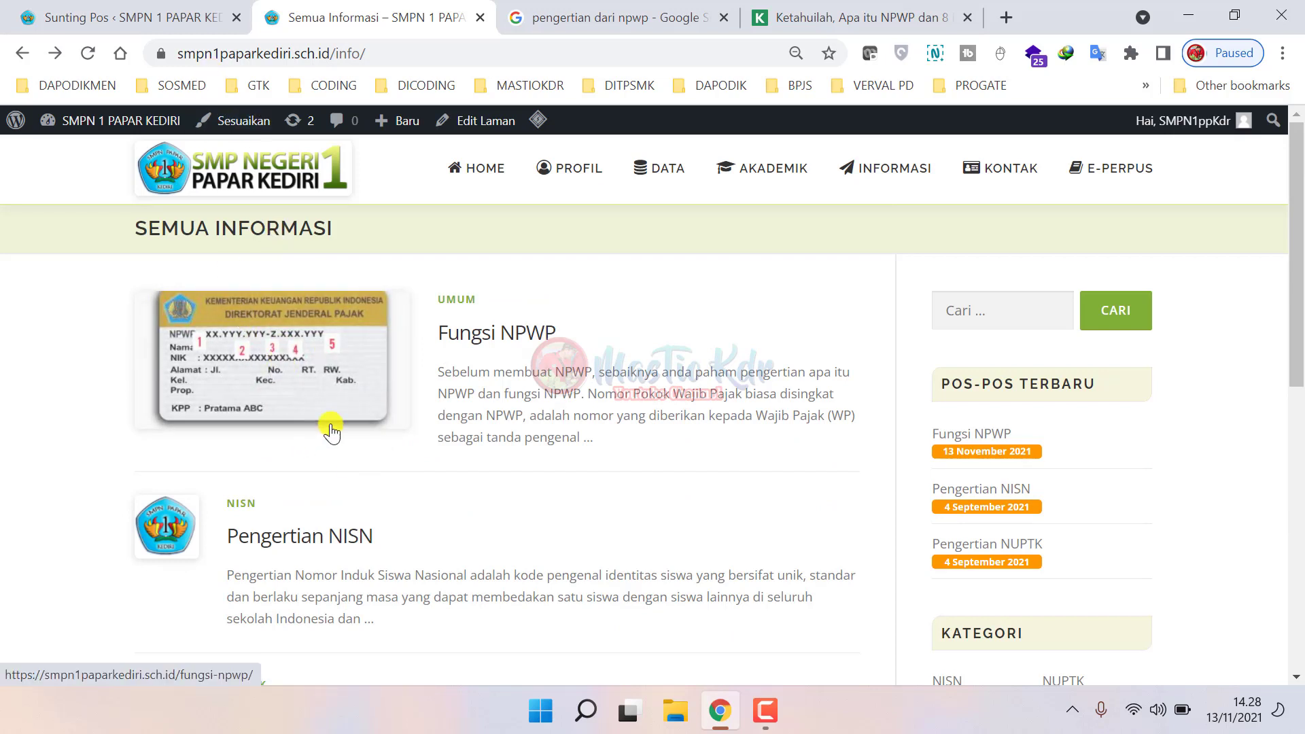
- Open the Fungsi NPWP article from the listing, check its content, category and tags, and return to Semua Informasi
click(336, 320)
scroll(465, 402, down, 15)
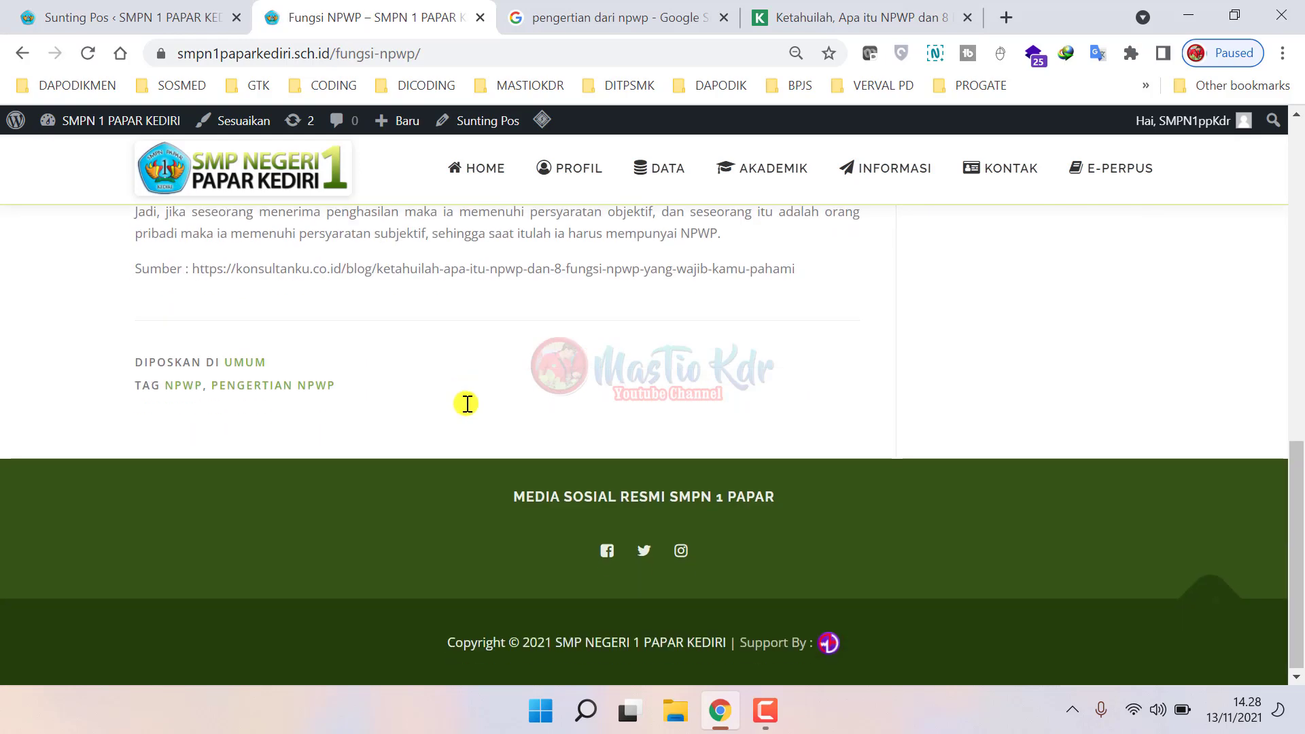
scroll(468, 407, up, 15)
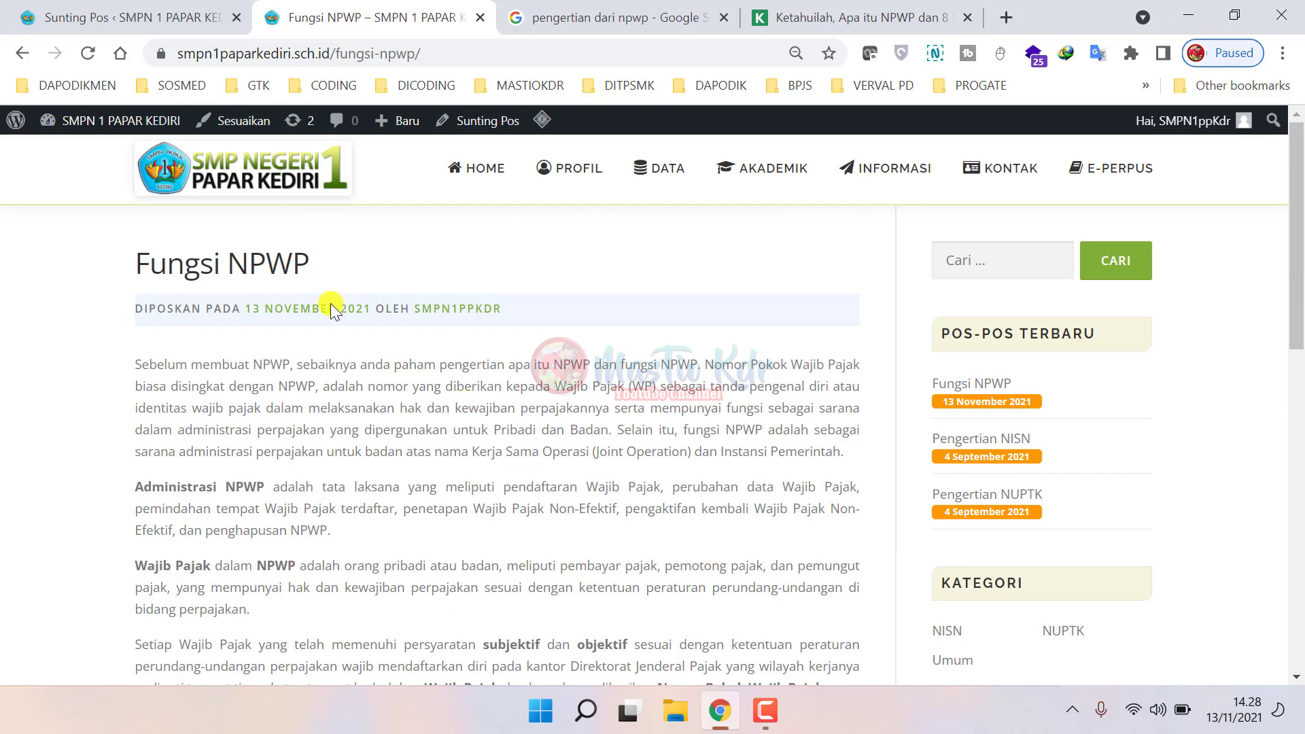
click(22, 53)
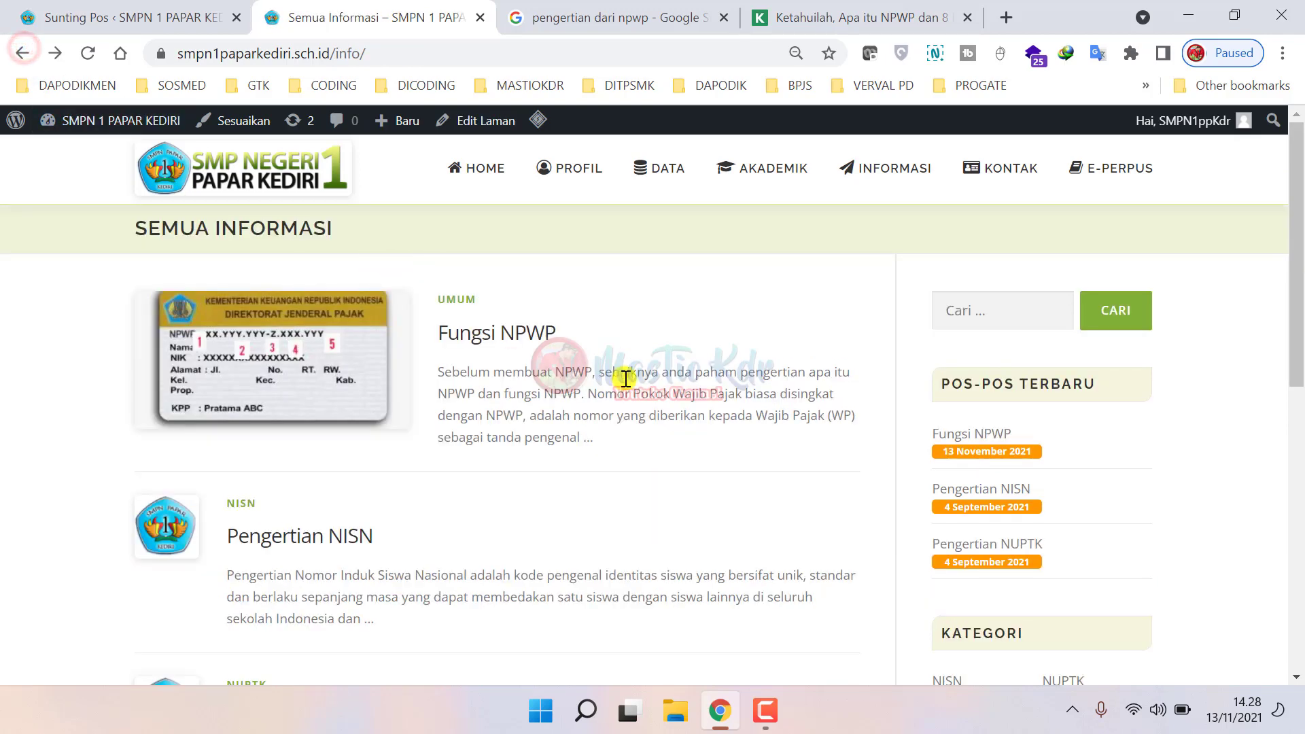
- Open the Umum category page from the Fungsi NPWP entry and look through its posts
click(467, 302)
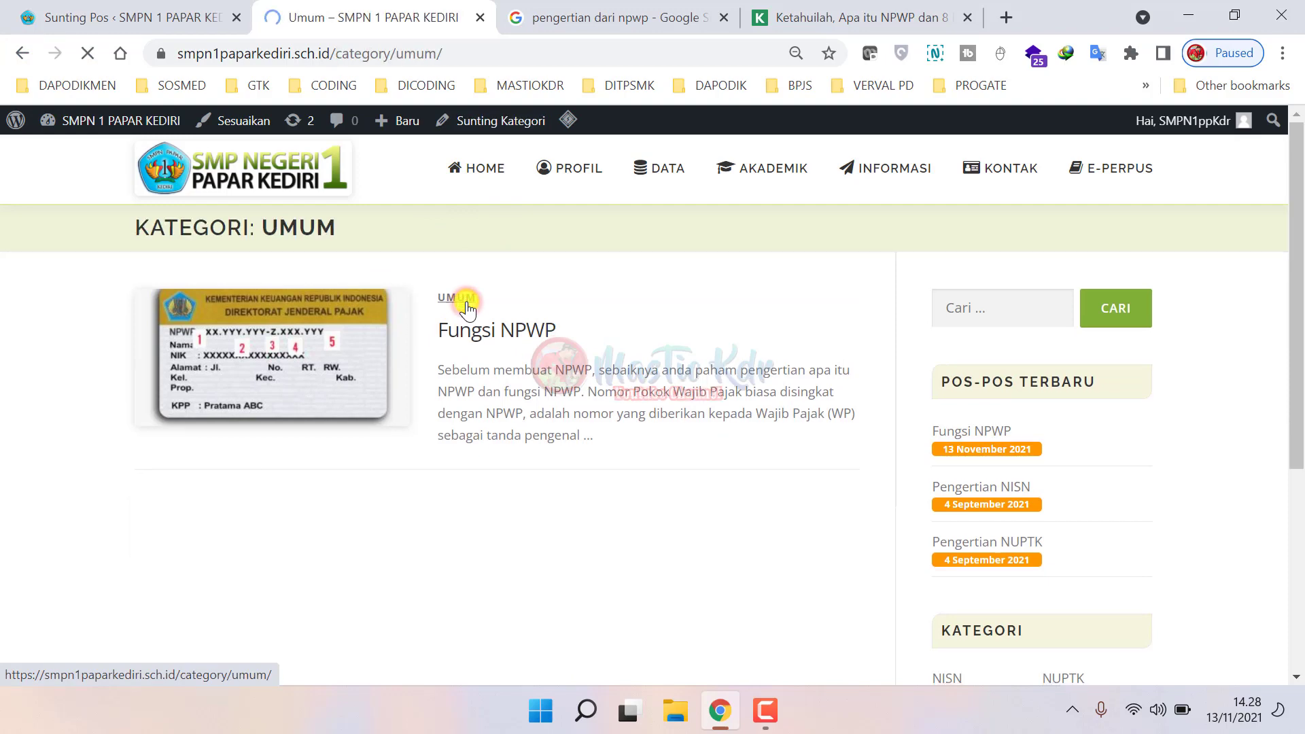
scroll(571, 449, down, 5)
scroll(594, 477, up, 5)
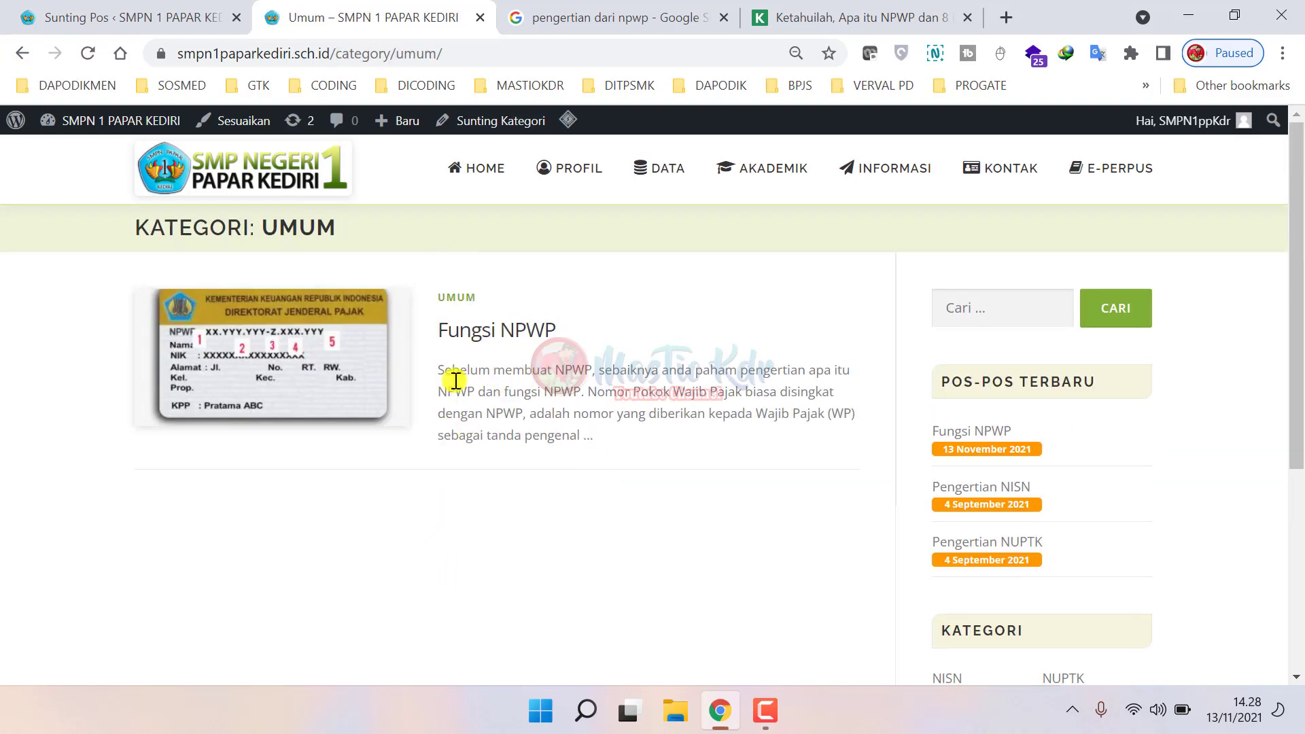
- Return to Semua Informasi, look at the NISN category page, and go back to the listing
click(15, 54)
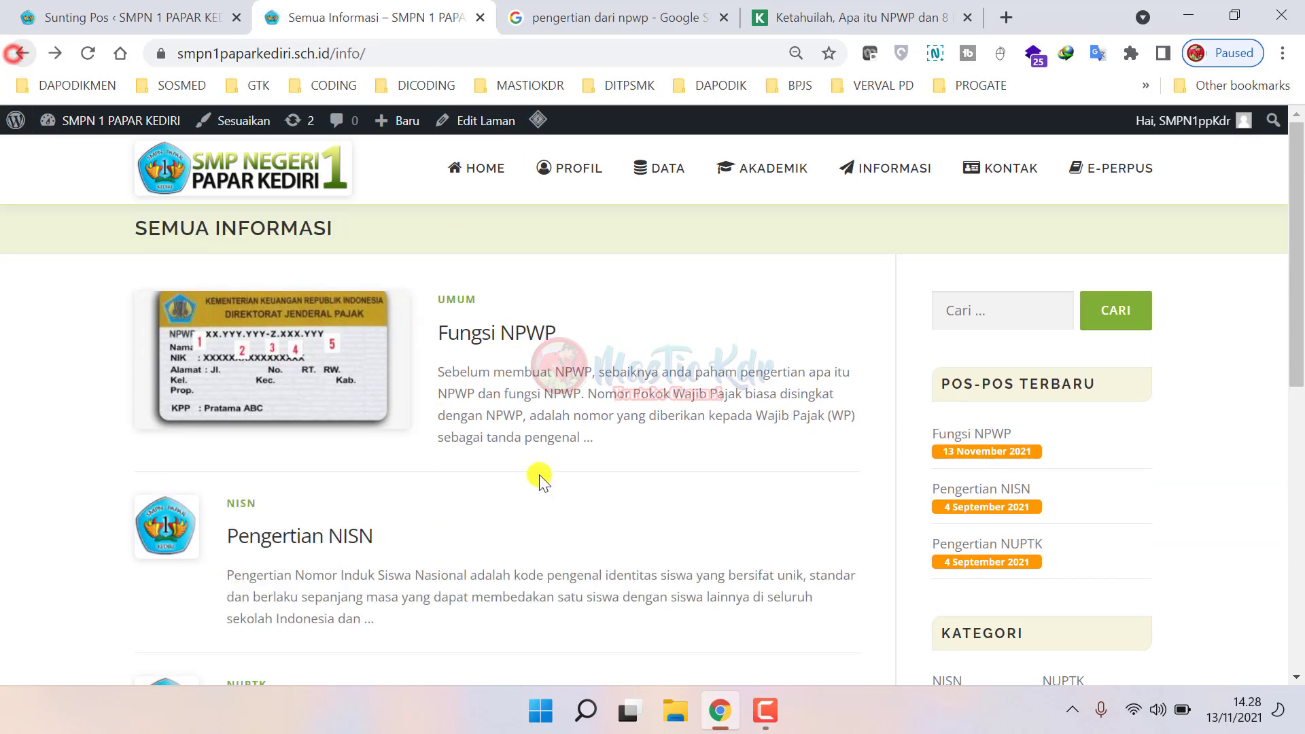
scroll(536, 475, down, 3)
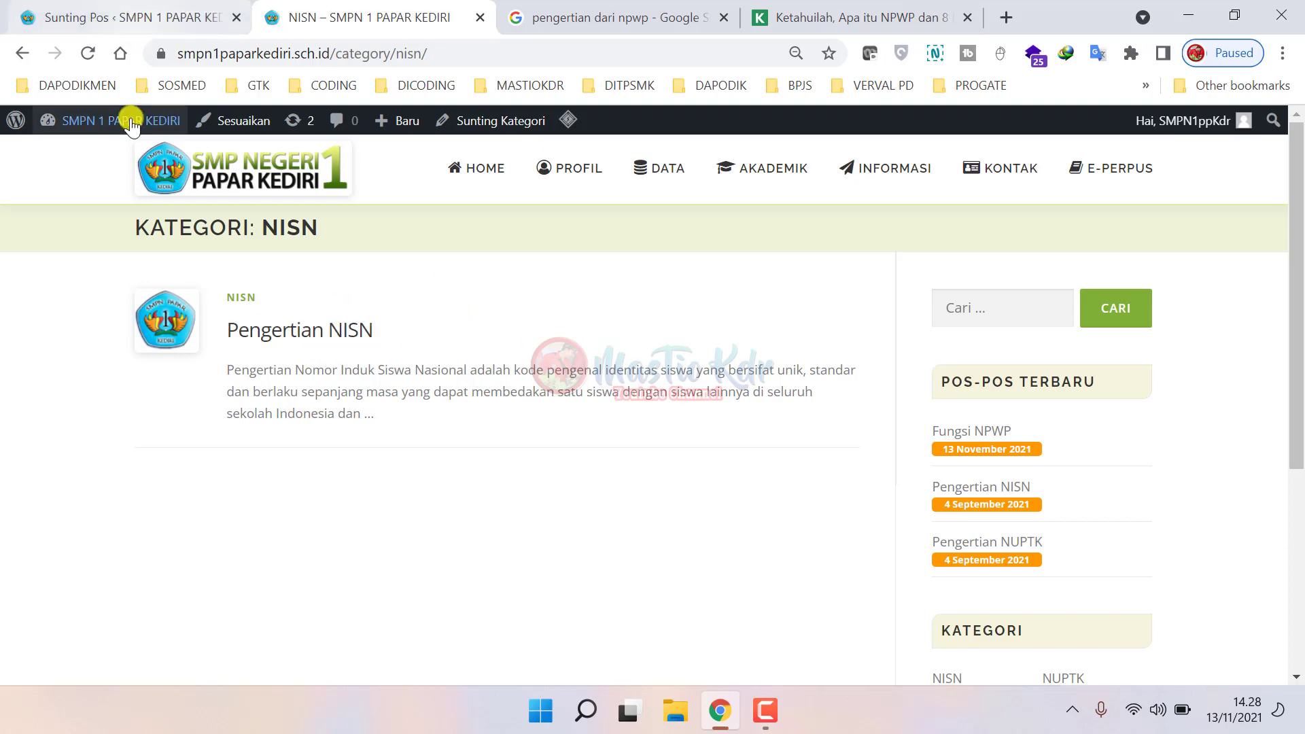
click(23, 53)
scroll(515, 376, up, 3)
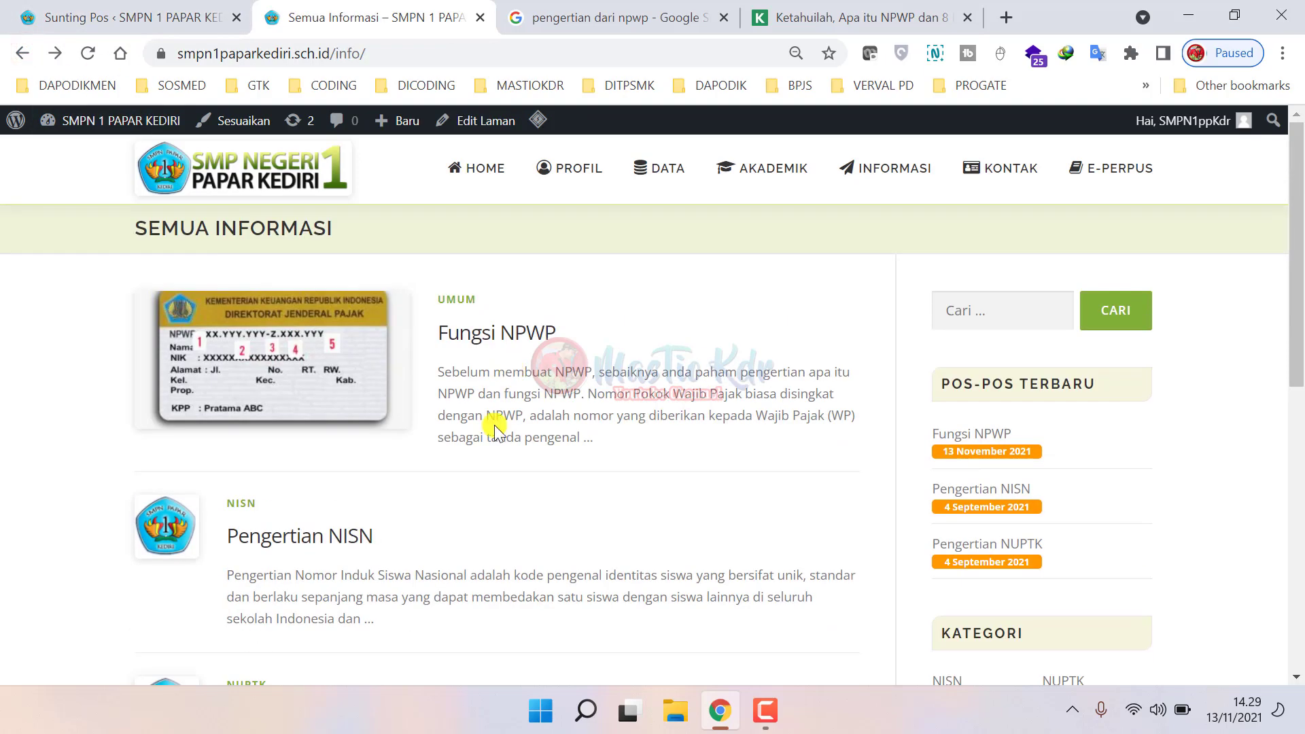
- Open the Fungsi NPWP article from the listing and look through its text, category and tags
click(482, 336)
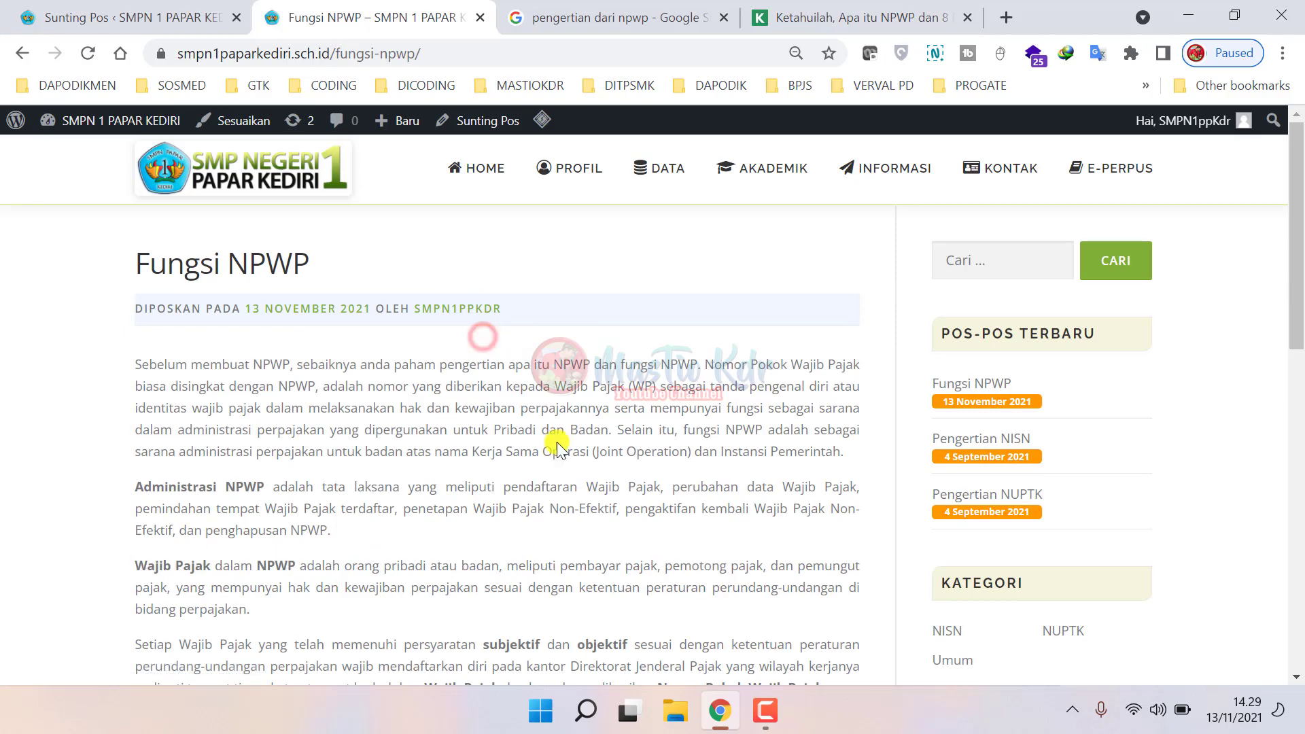
scroll(635, 510, down, 12)
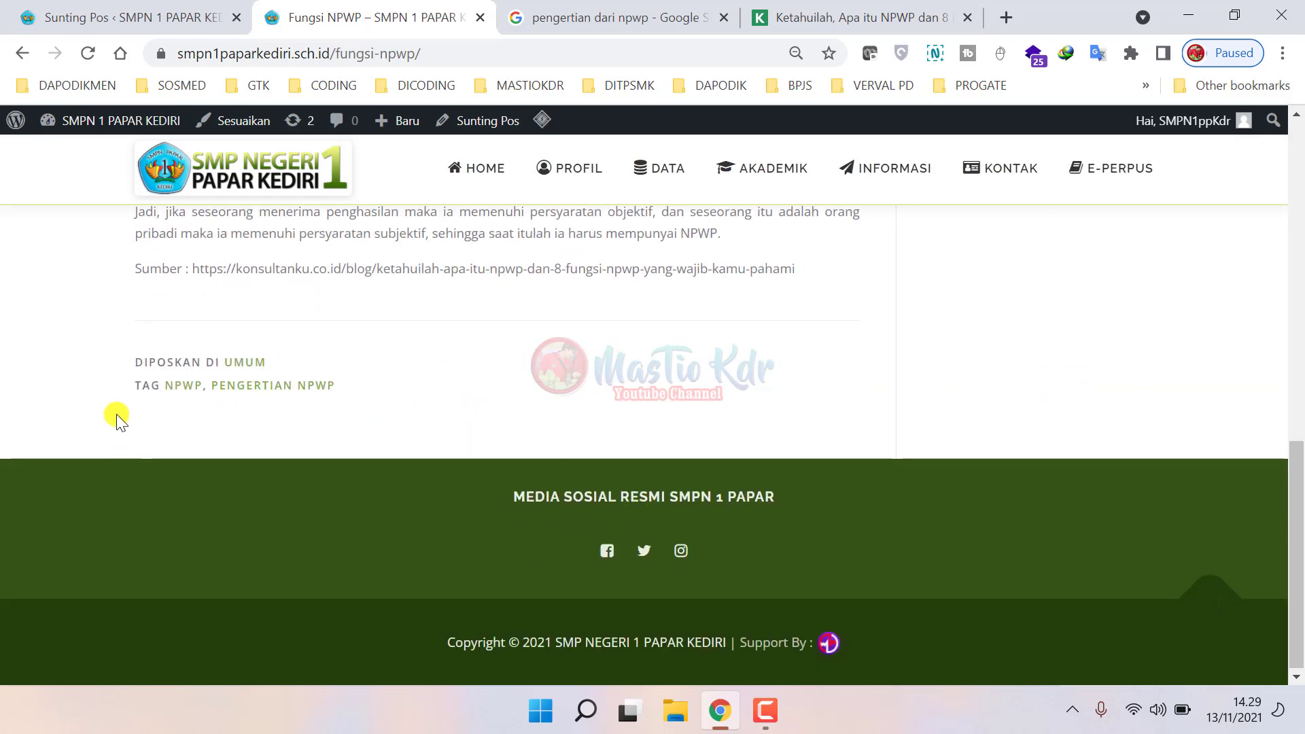
click(128, 392)
click(454, 361)
scroll(422, 337, up, 10)
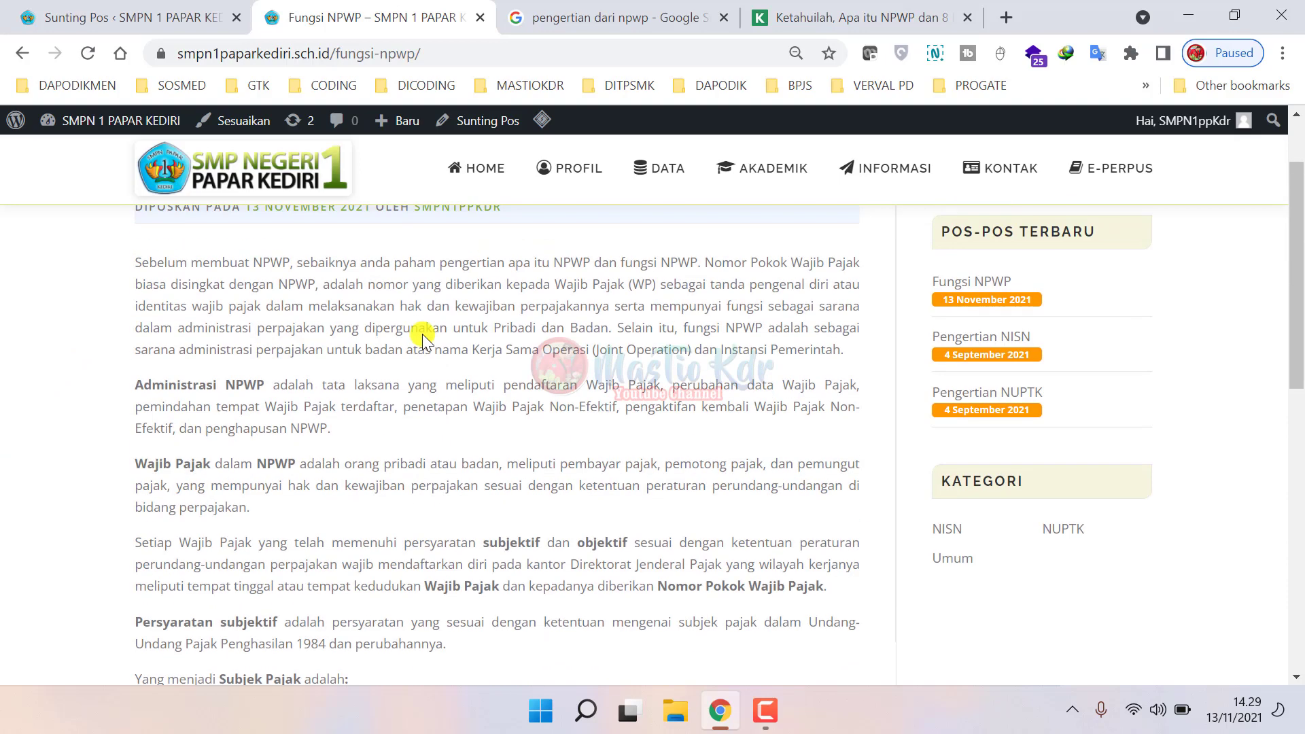
- Check the npwp and pengertian npwp tag pages from the article, returning to Fungsi NPWP after each one
scroll(422, 335, down, 10)
scroll(365, 443, up, 1)
click(184, 486)
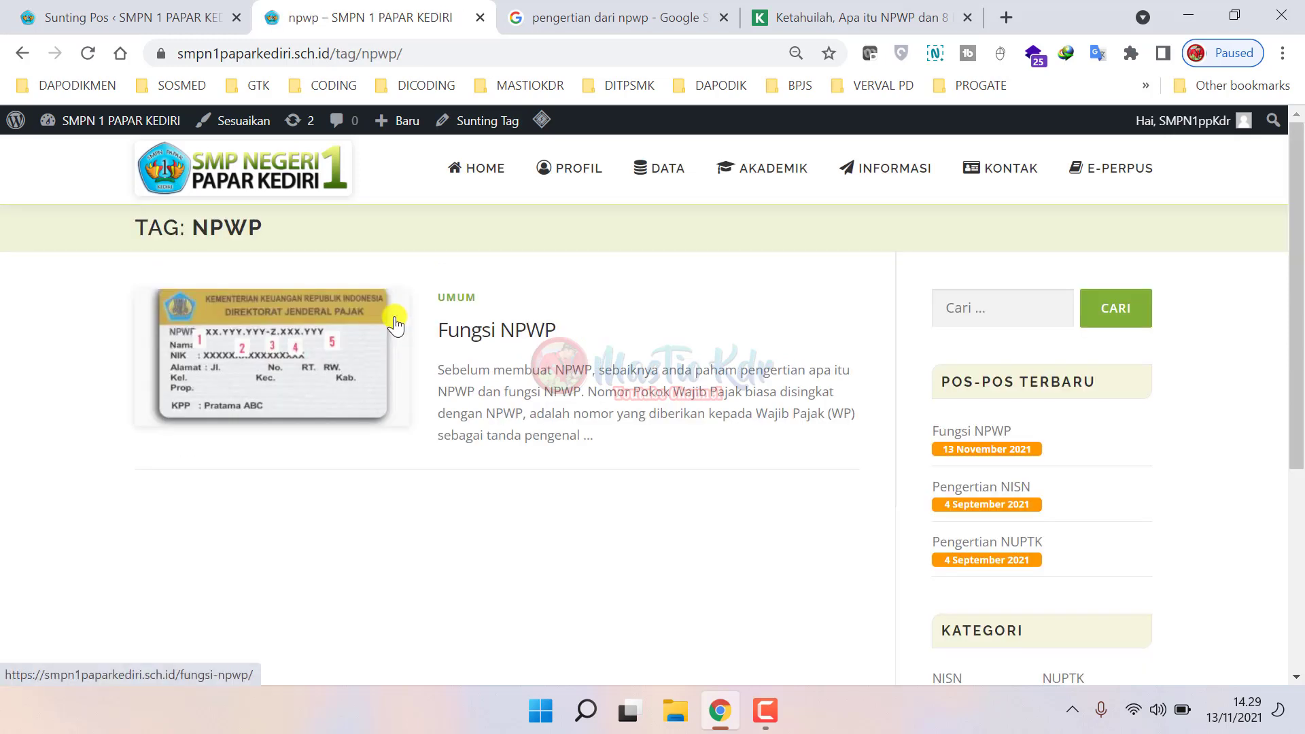
click(22, 54)
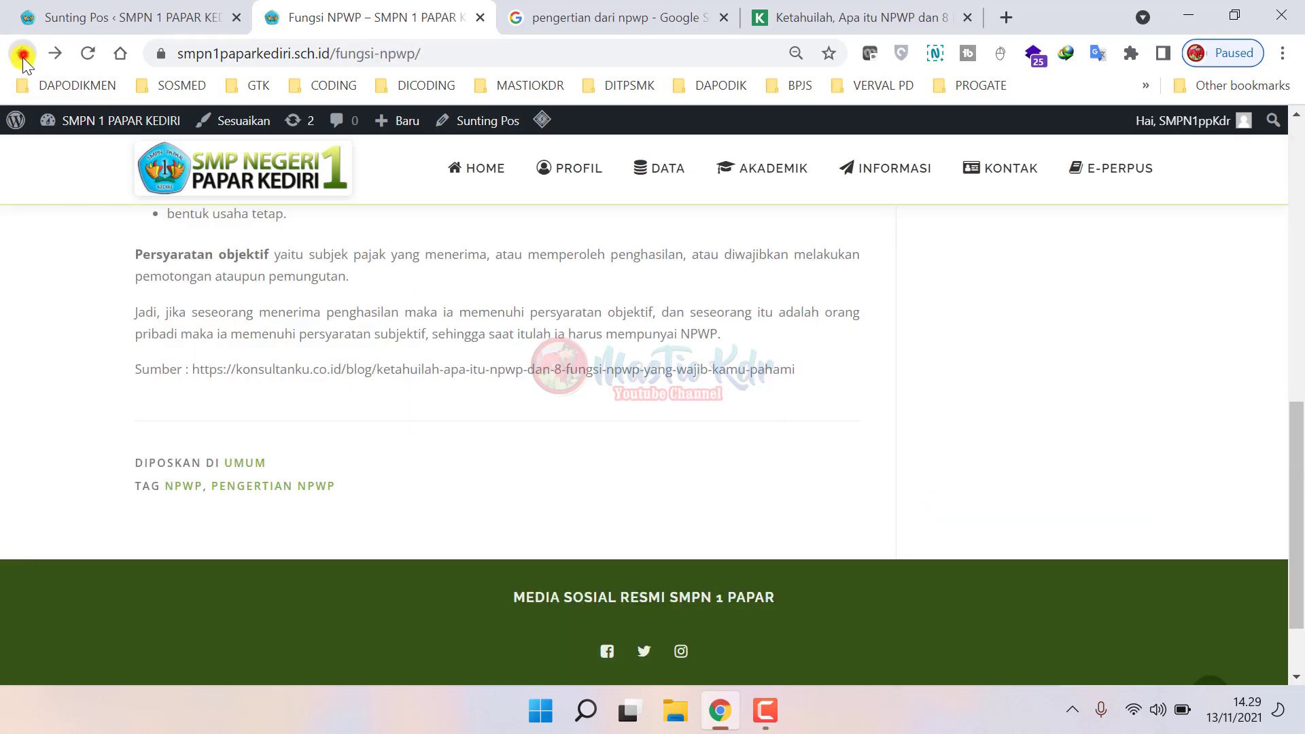
click(311, 486)
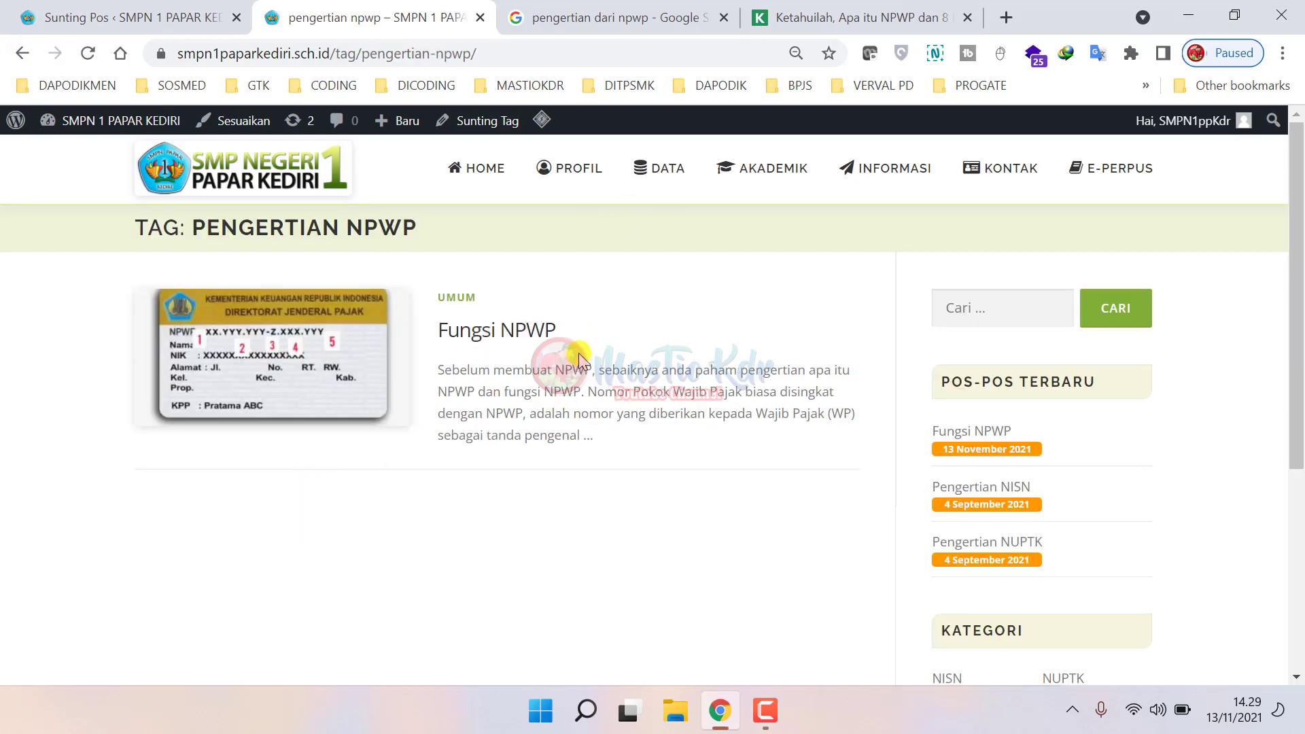
click(16, 54)
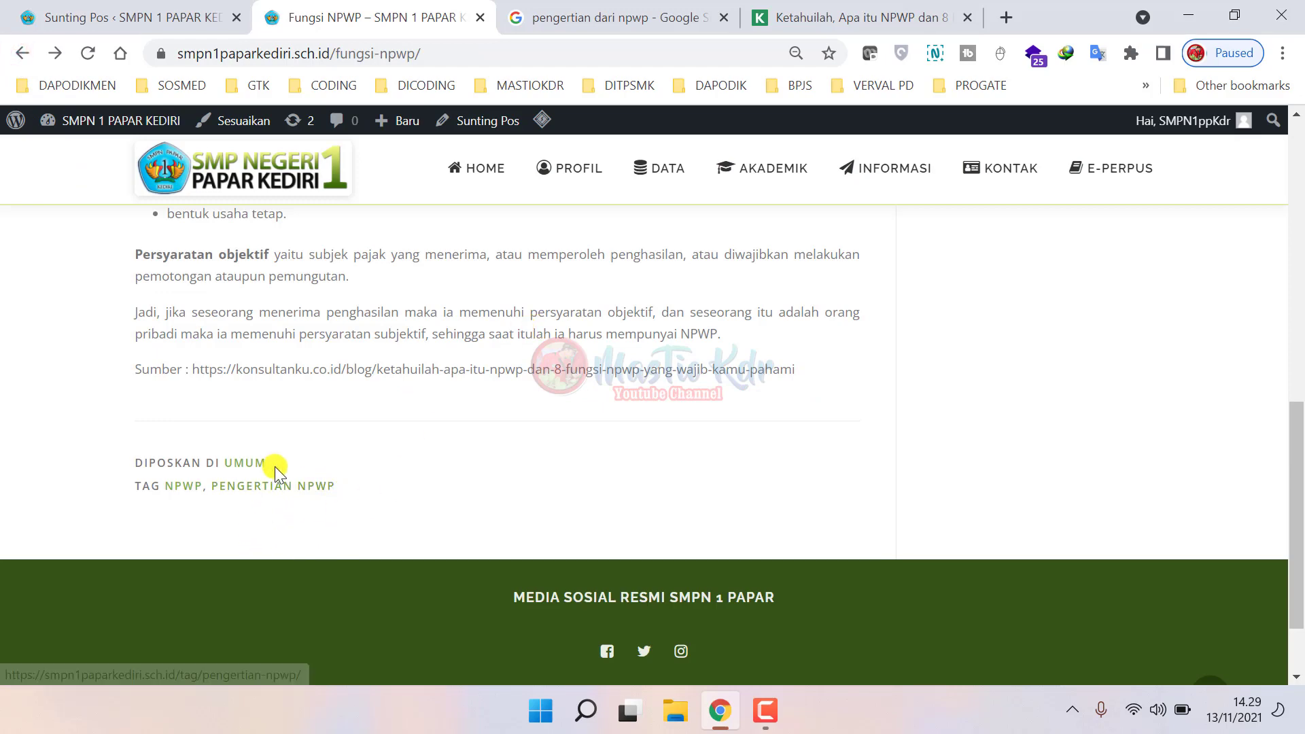
- Go back to the Fungsi NPWP post editor and open the admin list of all posts
scroll(626, 431, up, 10)
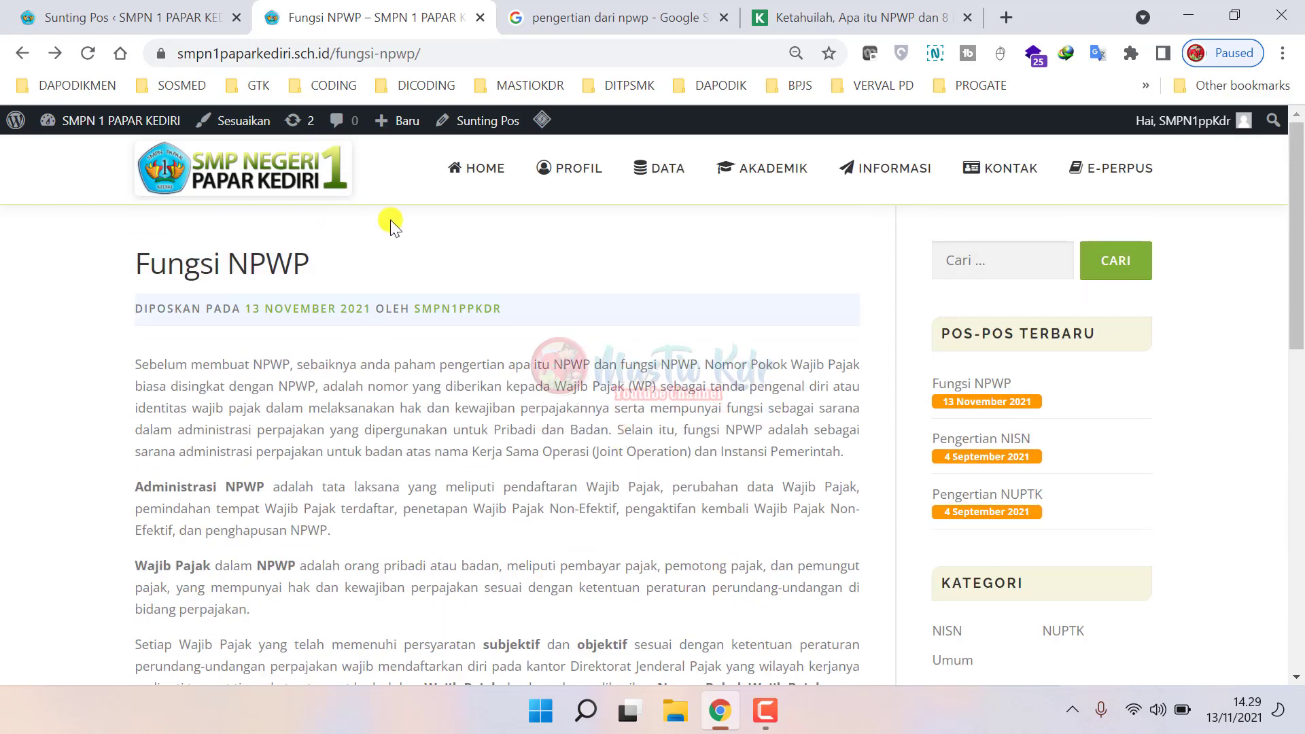
click(190, 10)
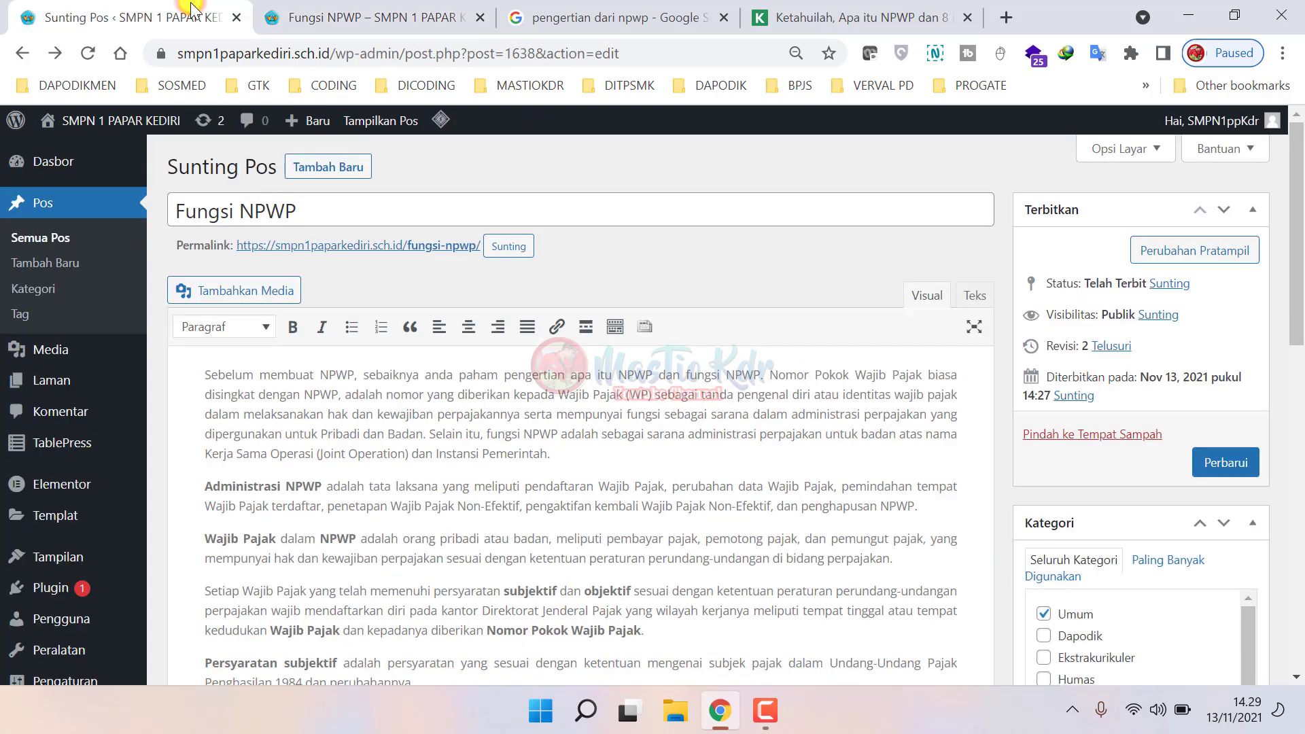
click(91, 203)
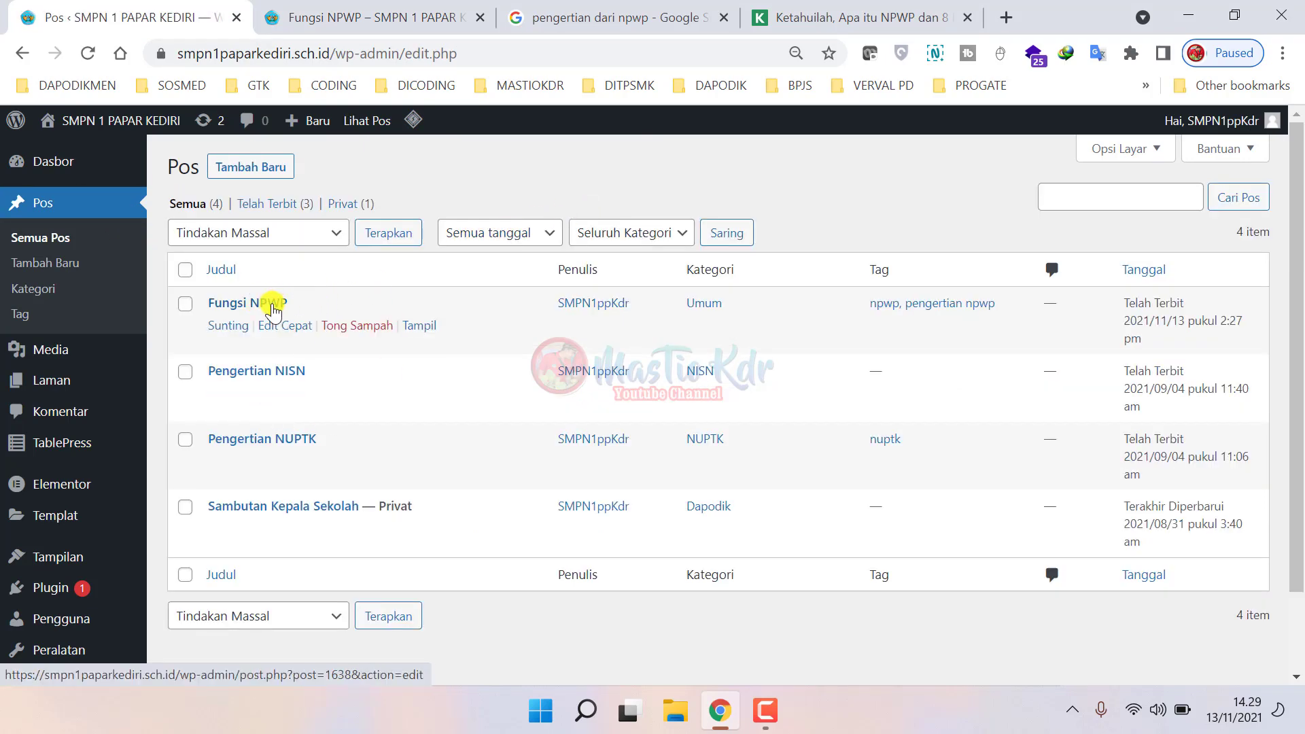
- Close the Google image search page and the "Ketahuilah, Apa itu NPWP" source article
click(539, 19)
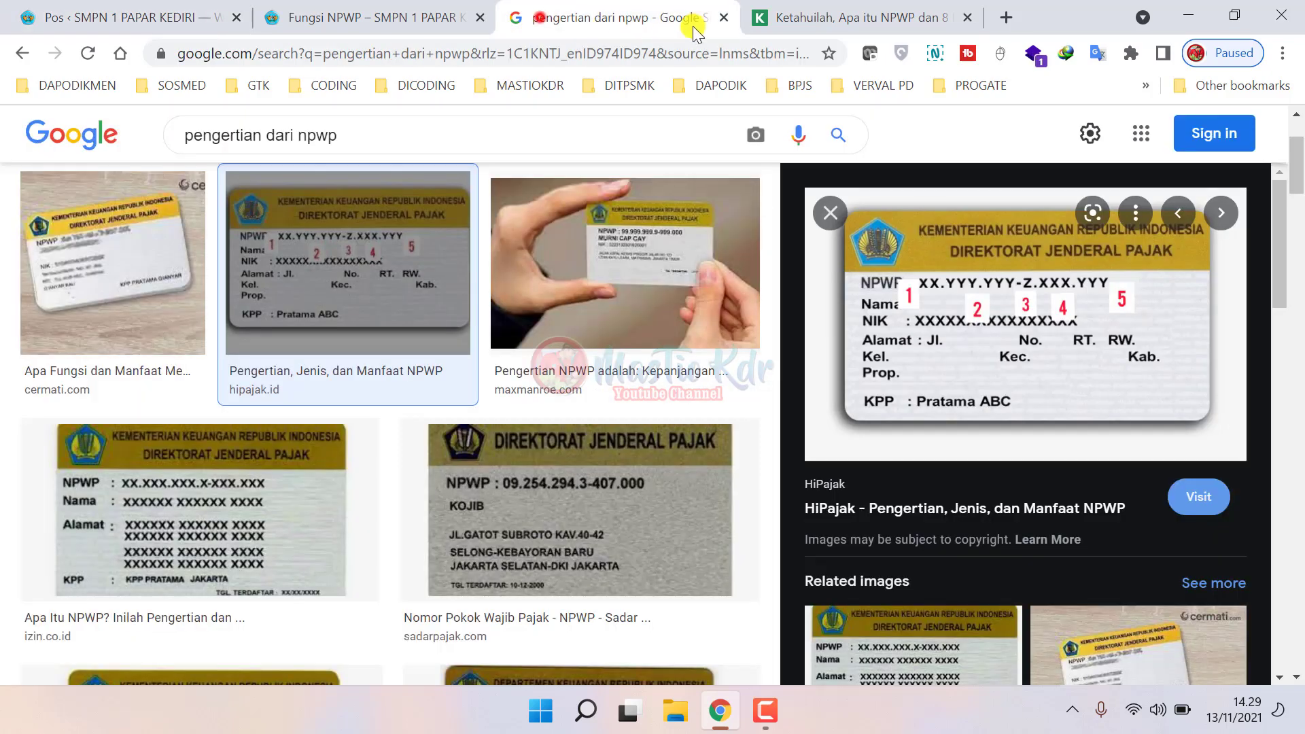
click(725, 15)
click(725, 15)
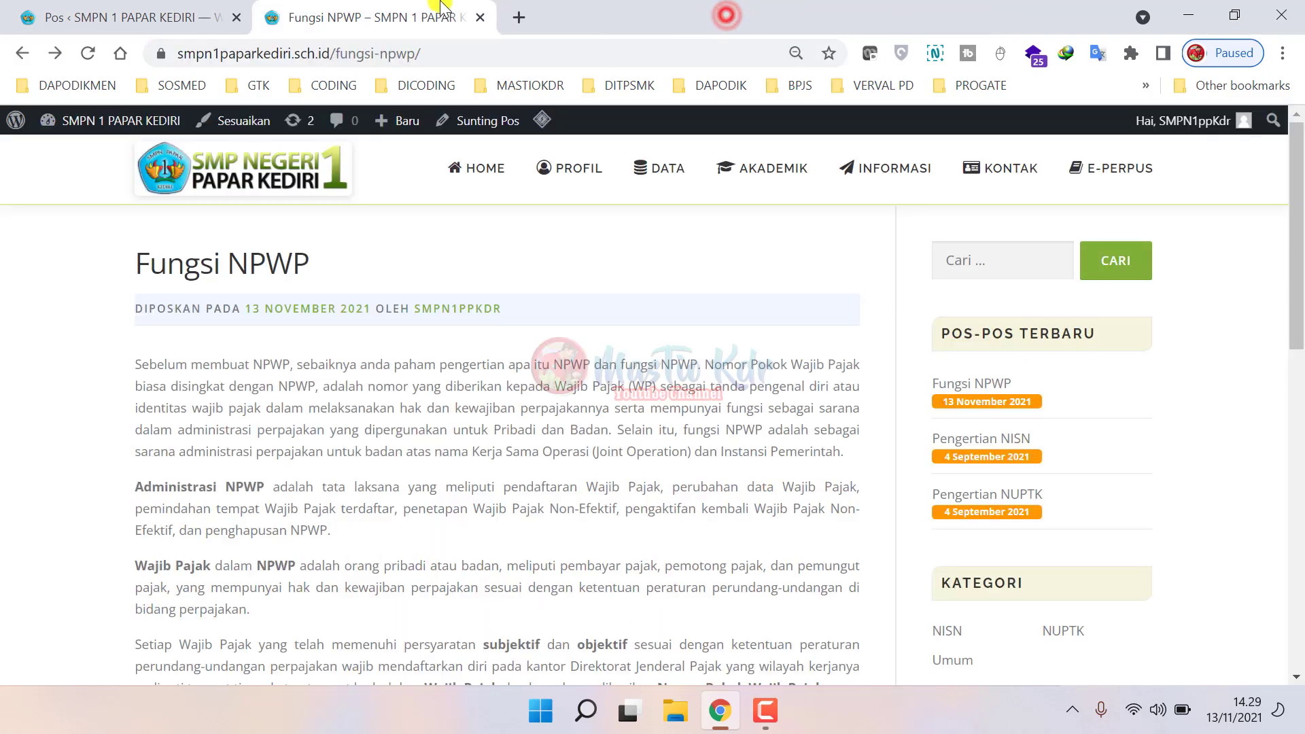
- Look over the published Fungsi NPWP article once more and browse the site's Informasi listing
scroll(373, 451, down, 15)
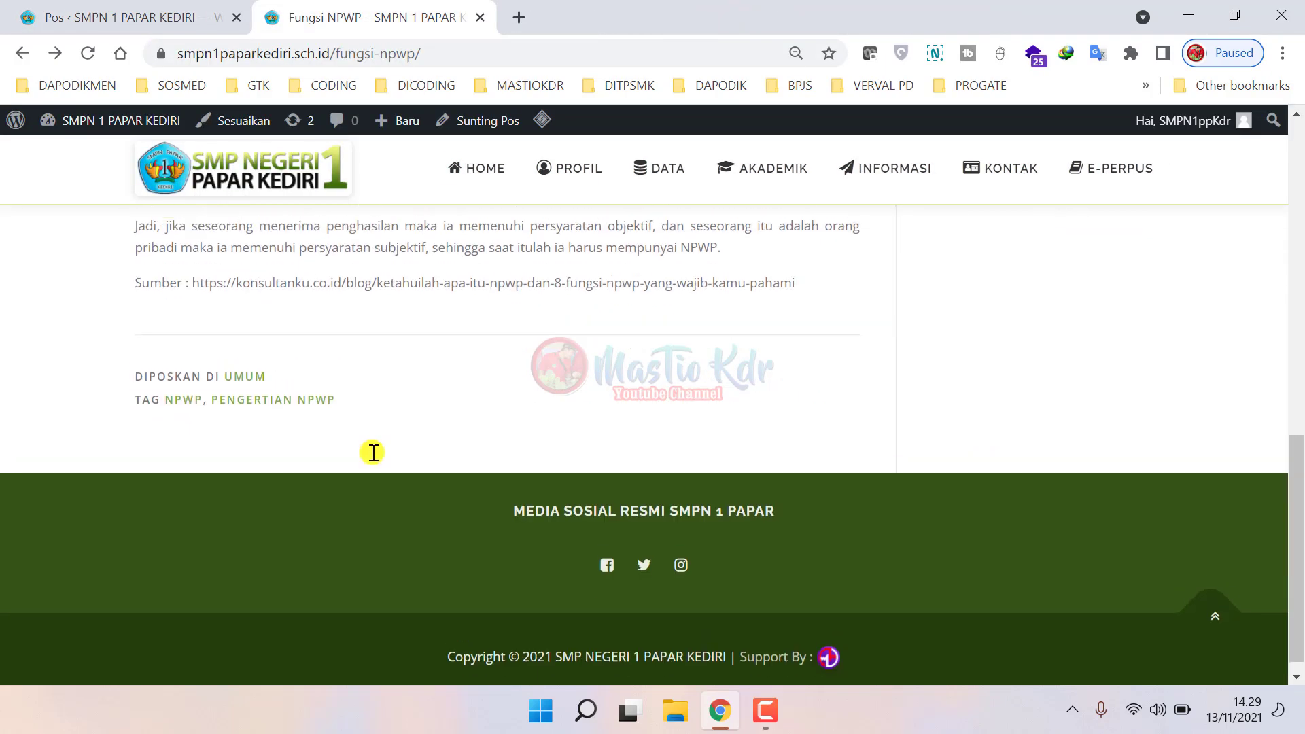
scroll(588, 224, up, 15)
click(886, 170)
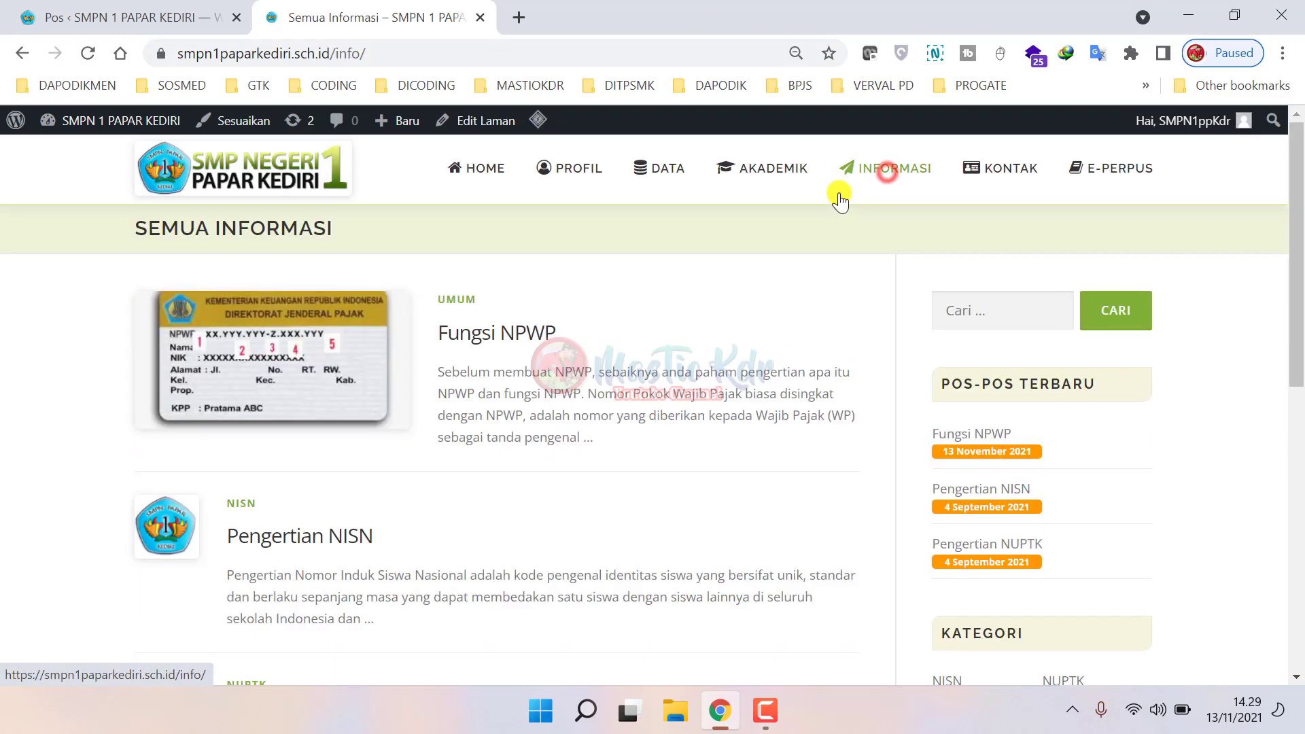
scroll(522, 406, down, 5)
scroll(524, 408, up, 5)
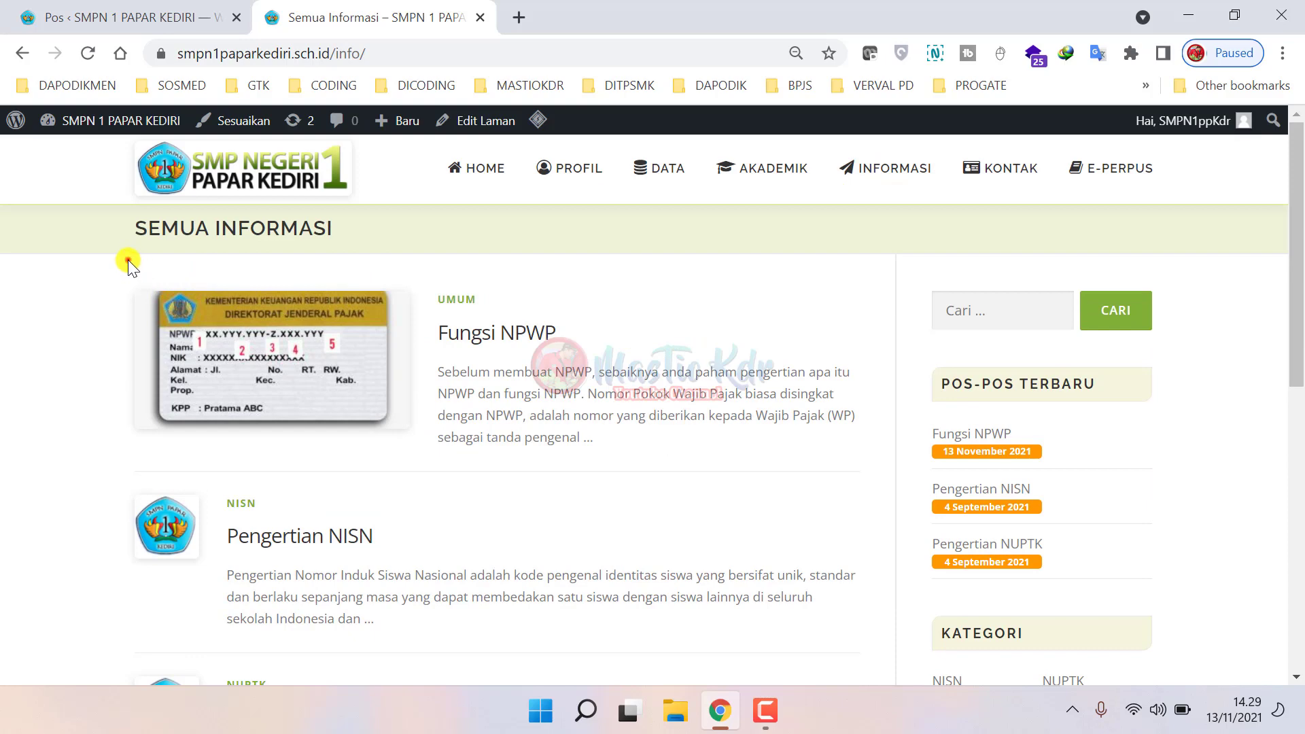
- Examine the Fungsi NPWP entry, the Pos-Pos Terbaru list and the Kategori list on the Semua Informasi page
drag(127, 259, 195, 437)
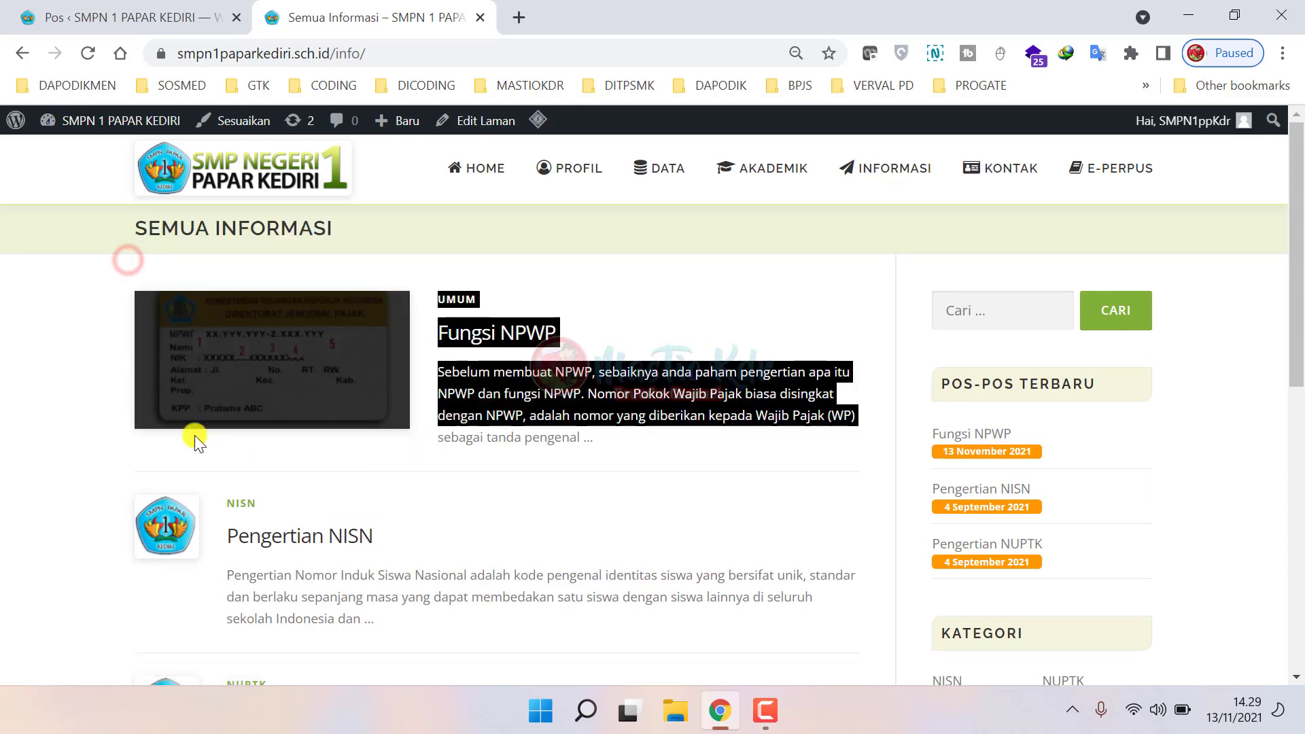
click(783, 466)
scroll(951, 448, down, 2)
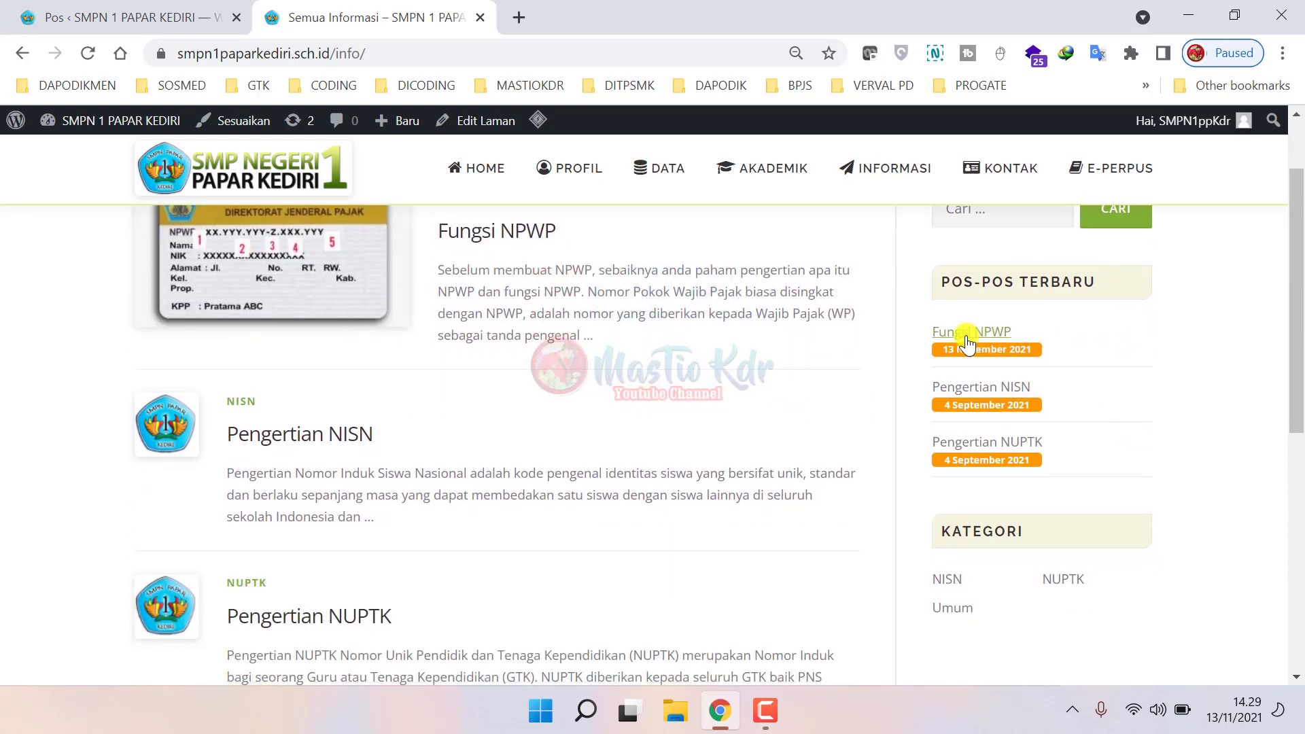
drag(939, 284, 1161, 313)
click(1200, 335)
scroll(1096, 479, down, 3)
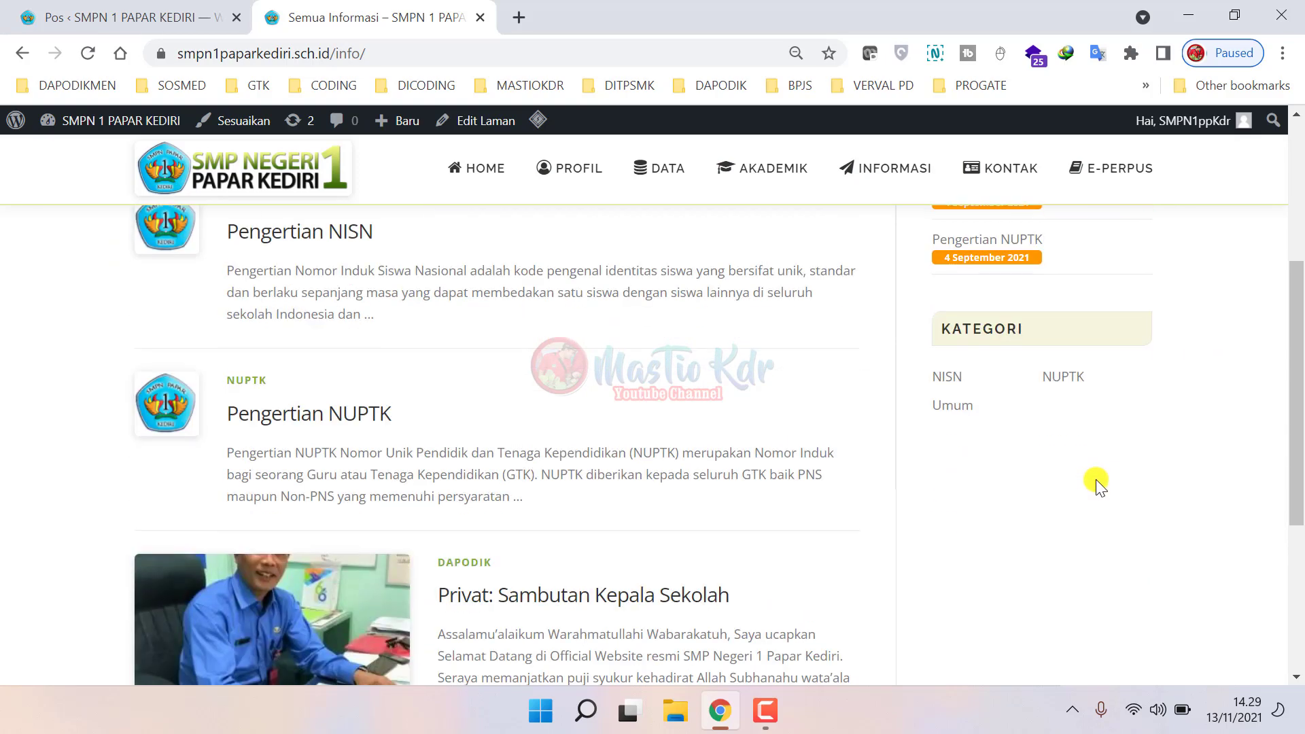
scroll(1095, 479, up, 5)
scroll(1095, 479, down, 6)
scroll(1095, 479, up, 6)
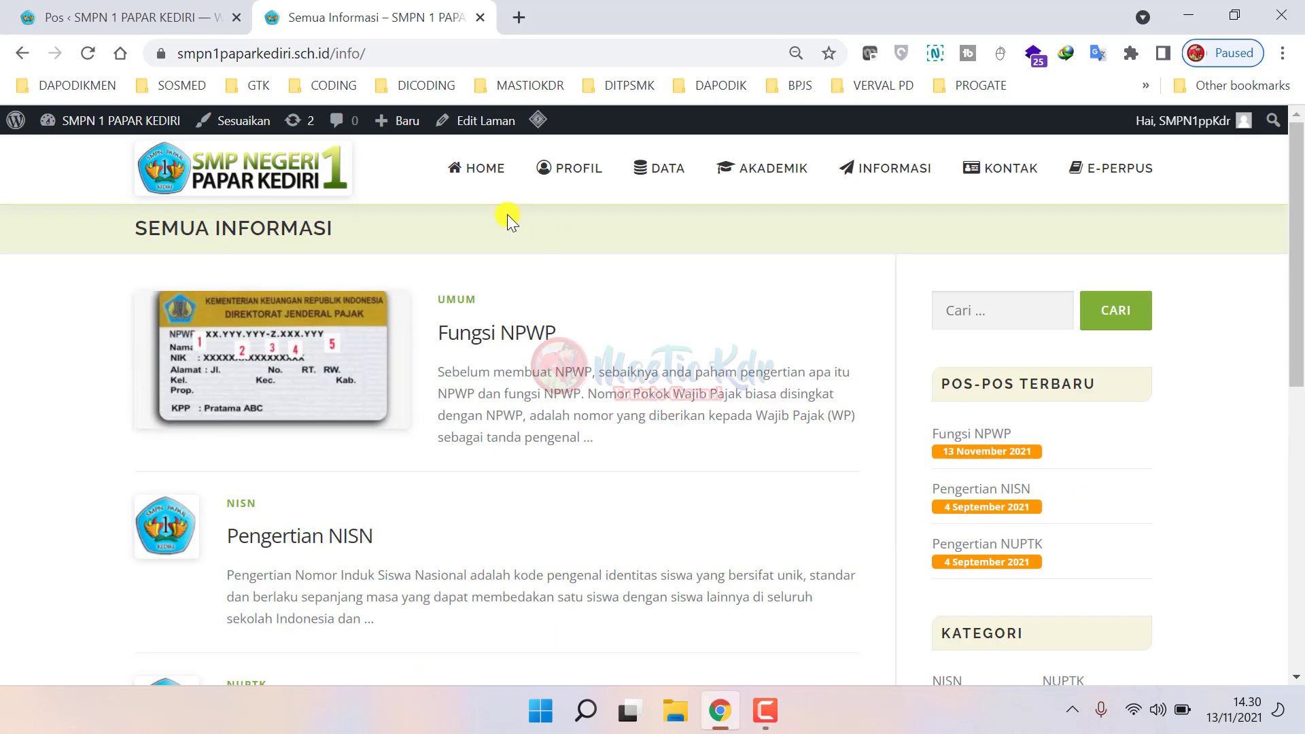
- Switch to the WordPress admin and open the list of all pages (Laman) to look through it
click(68, 15)
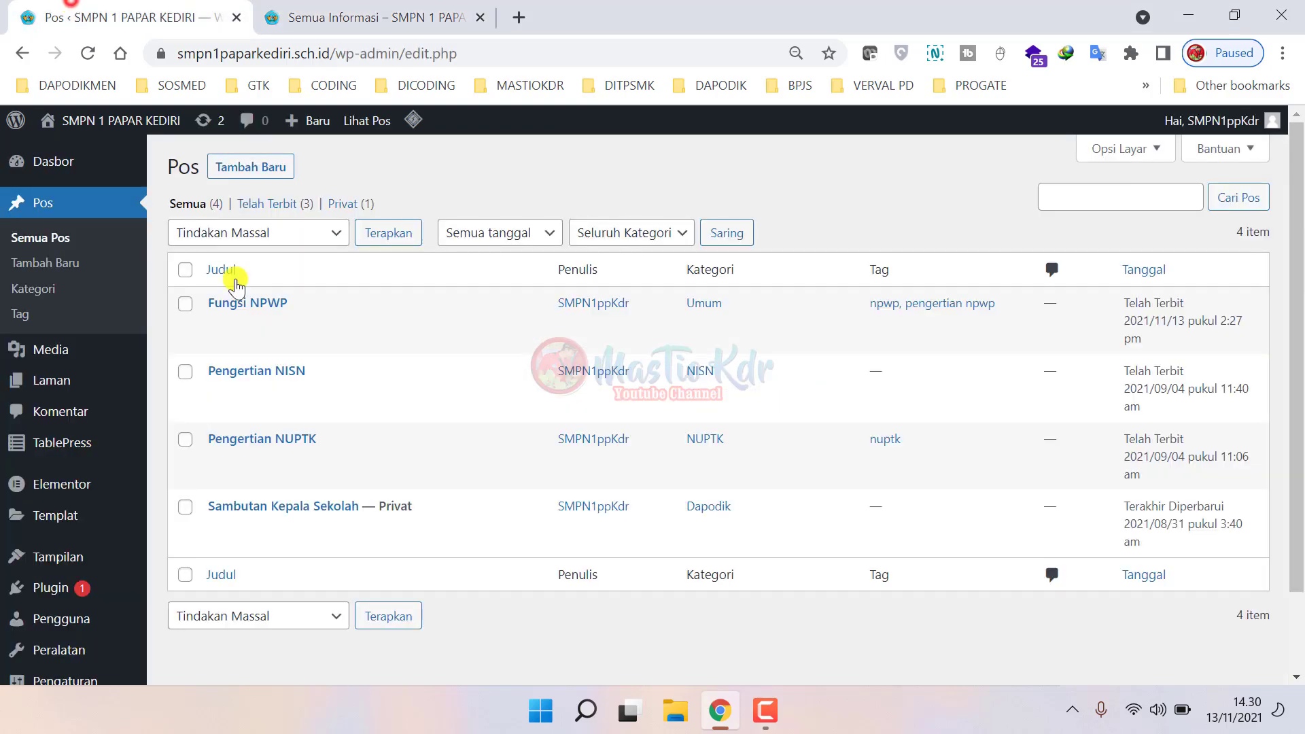
click(83, 391)
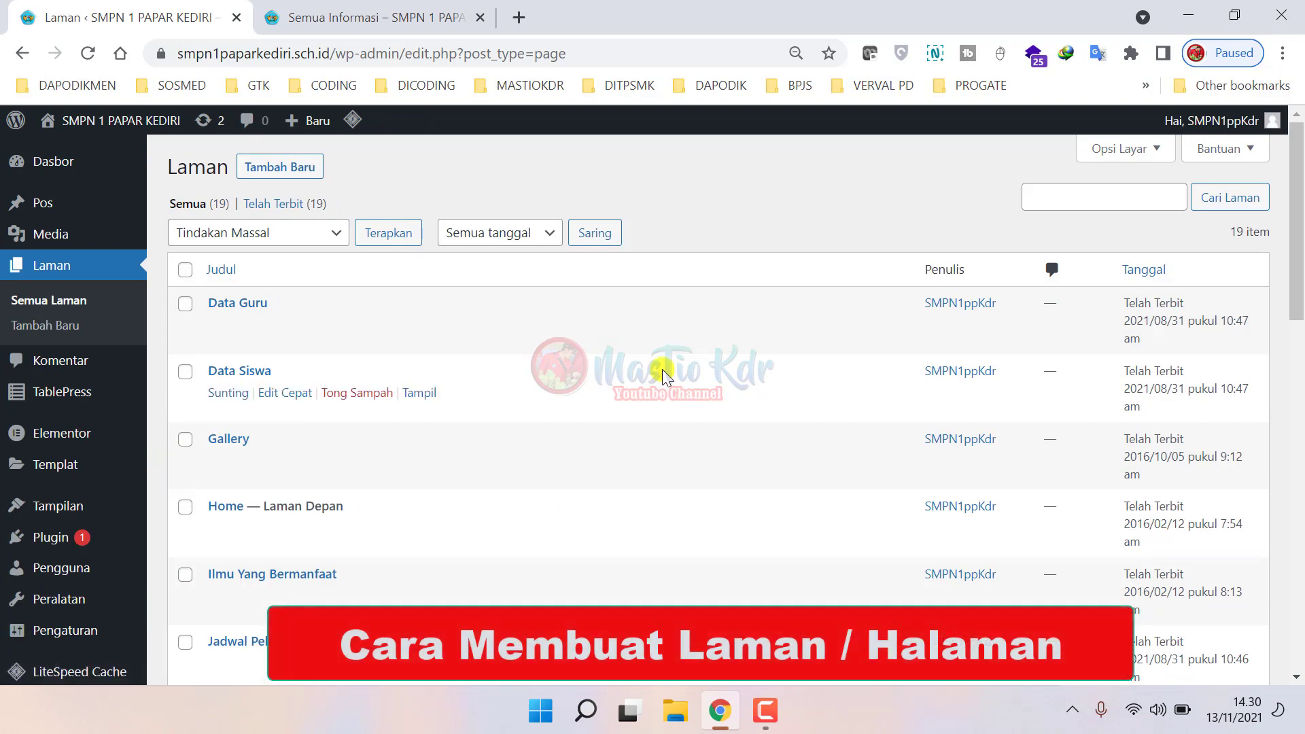
scroll(531, 324, down, 4)
scroll(531, 323, up, 4)
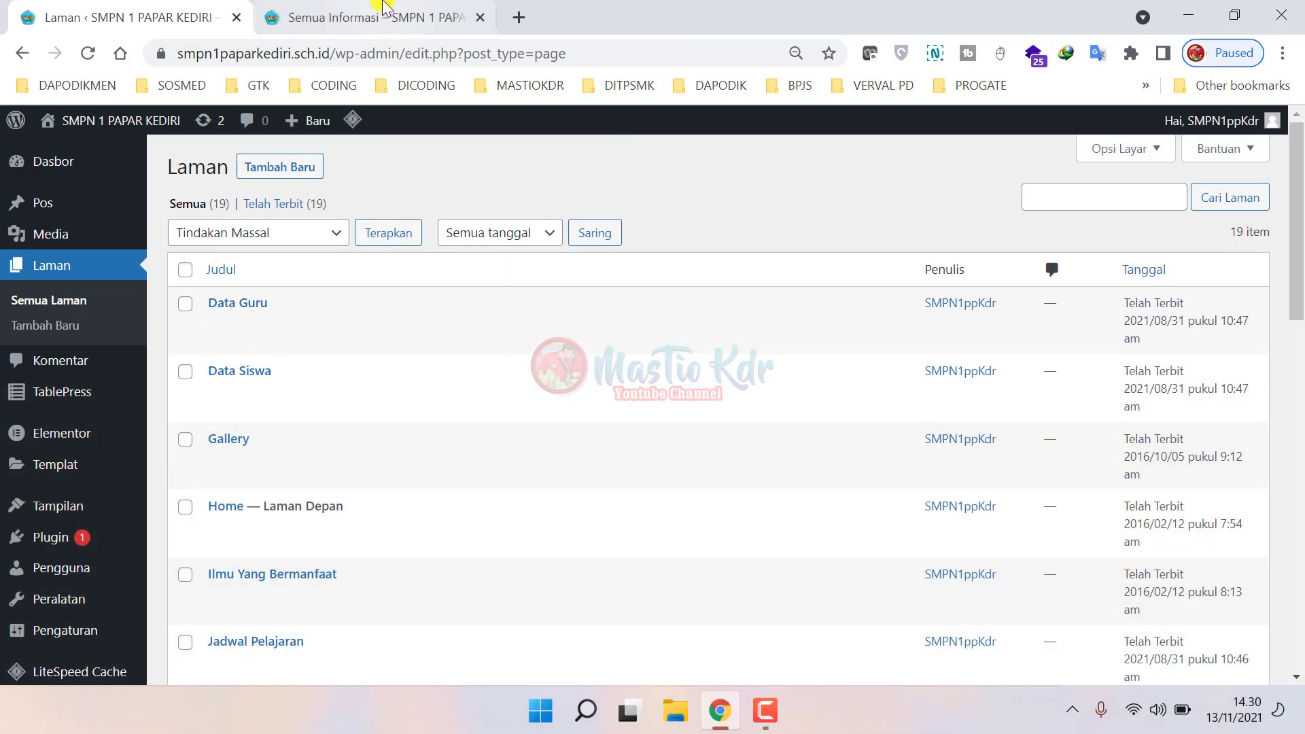
- Go to the public site's home page and open the Sejarah page under Profil
click(384, 12)
click(476, 164)
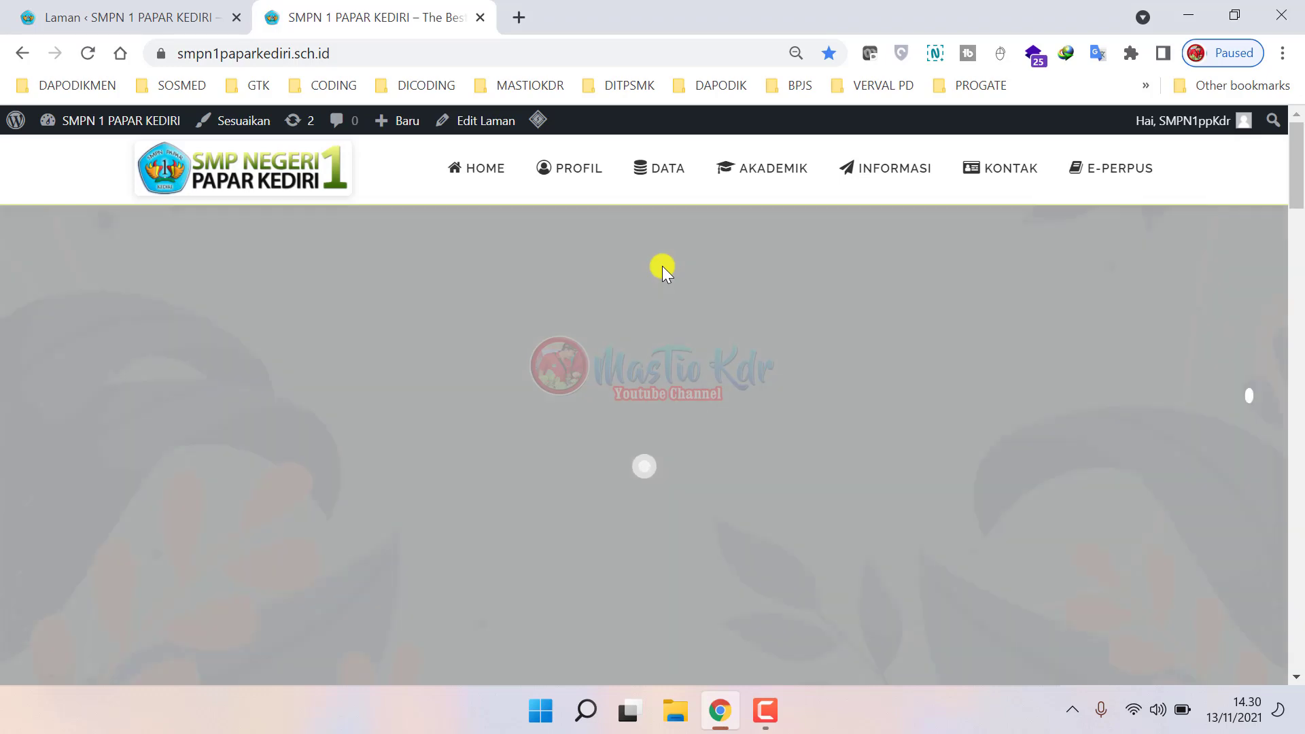
mouse_move(556, 172)
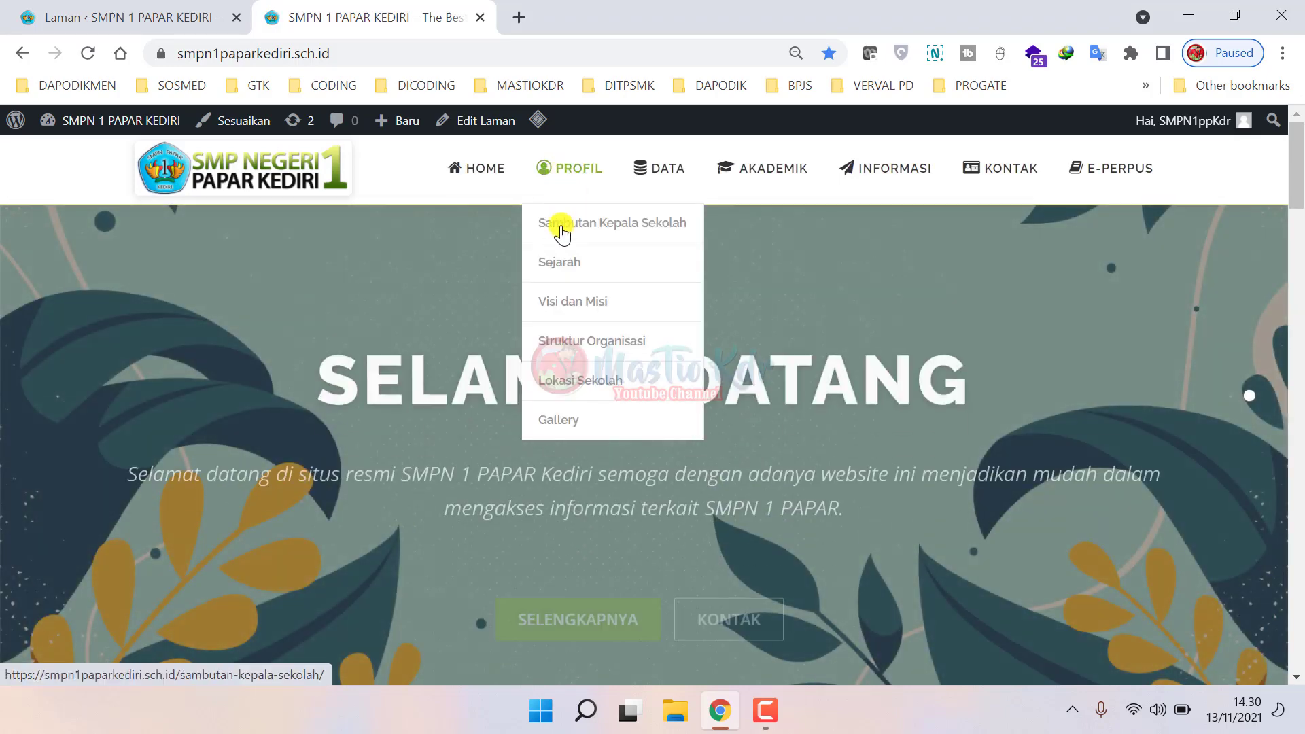
click(563, 264)
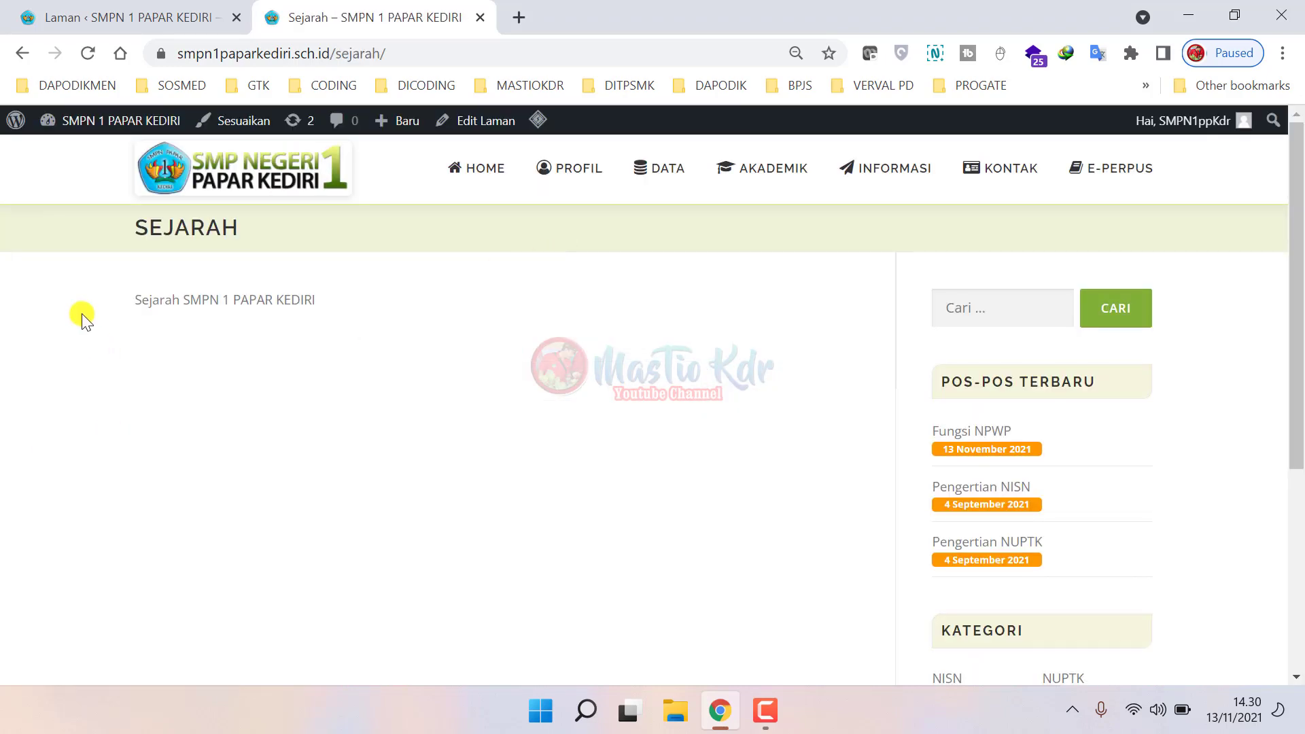
- Return to the Laman list in the admin and start a new page
click(63, 14)
scroll(380, 404, up, 1)
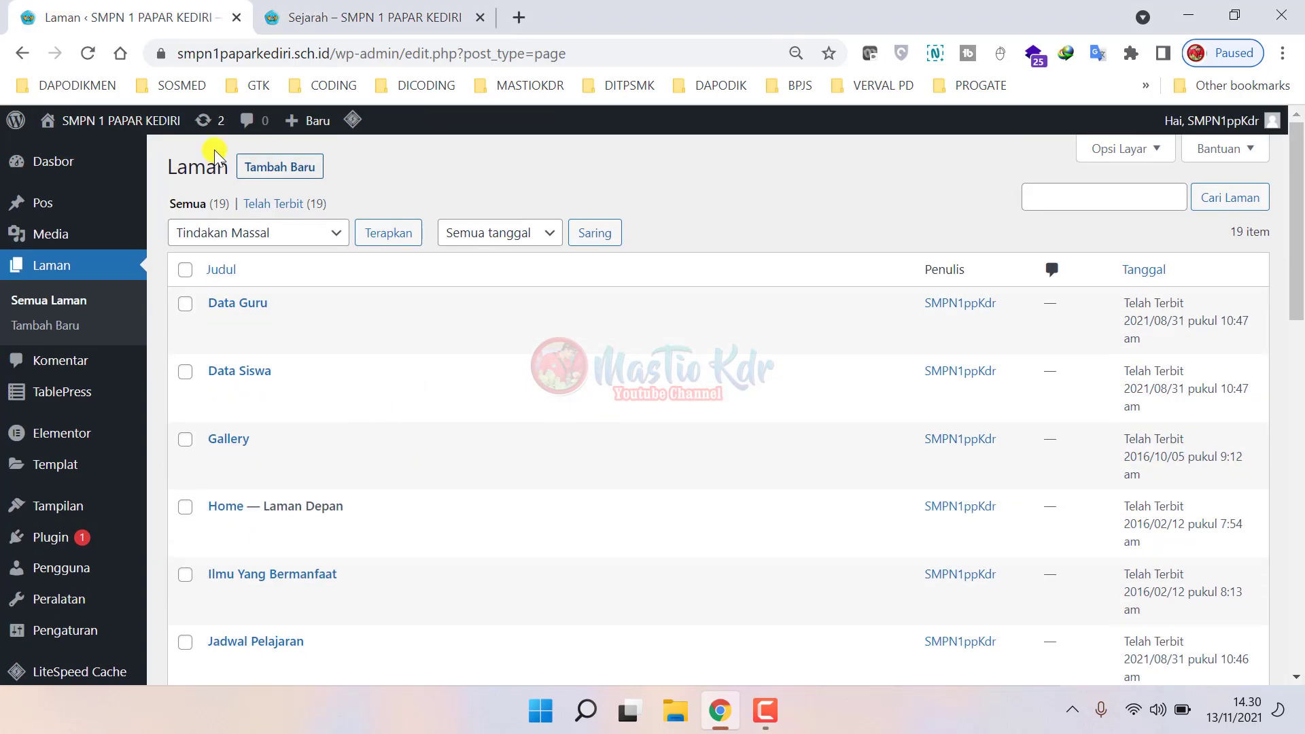
click(258, 168)
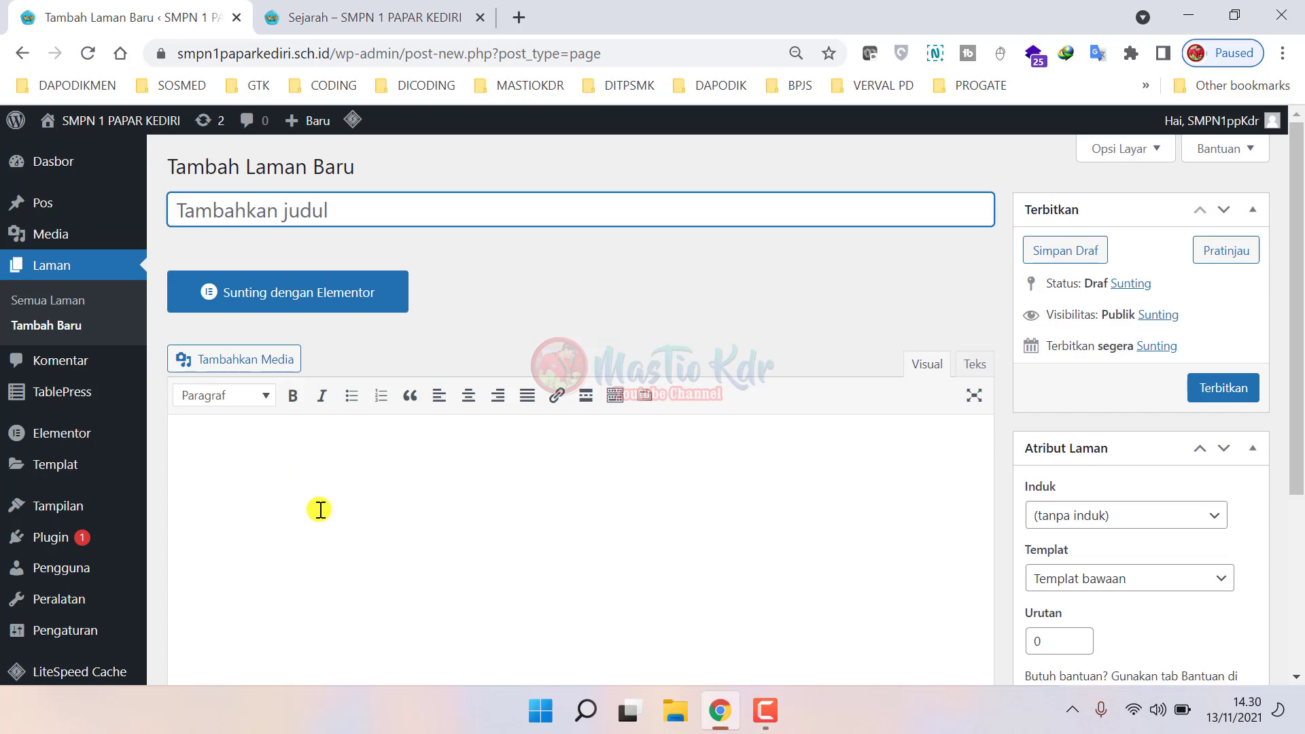
- Examine the new page form, including the title and content fields, the page attributes and the available Induk options
scroll(321, 510, down, 3)
scroll(318, 529, up, 3)
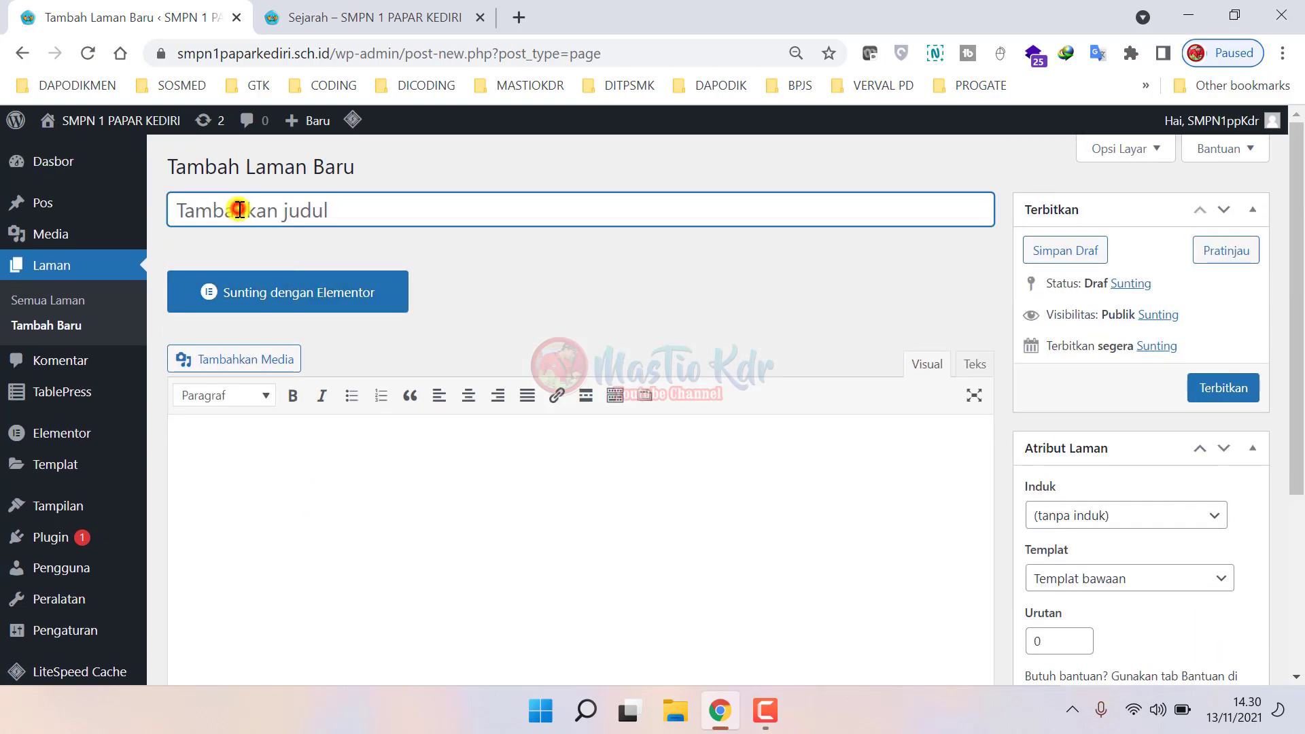
click(303, 463)
scroll(306, 463, down, 3)
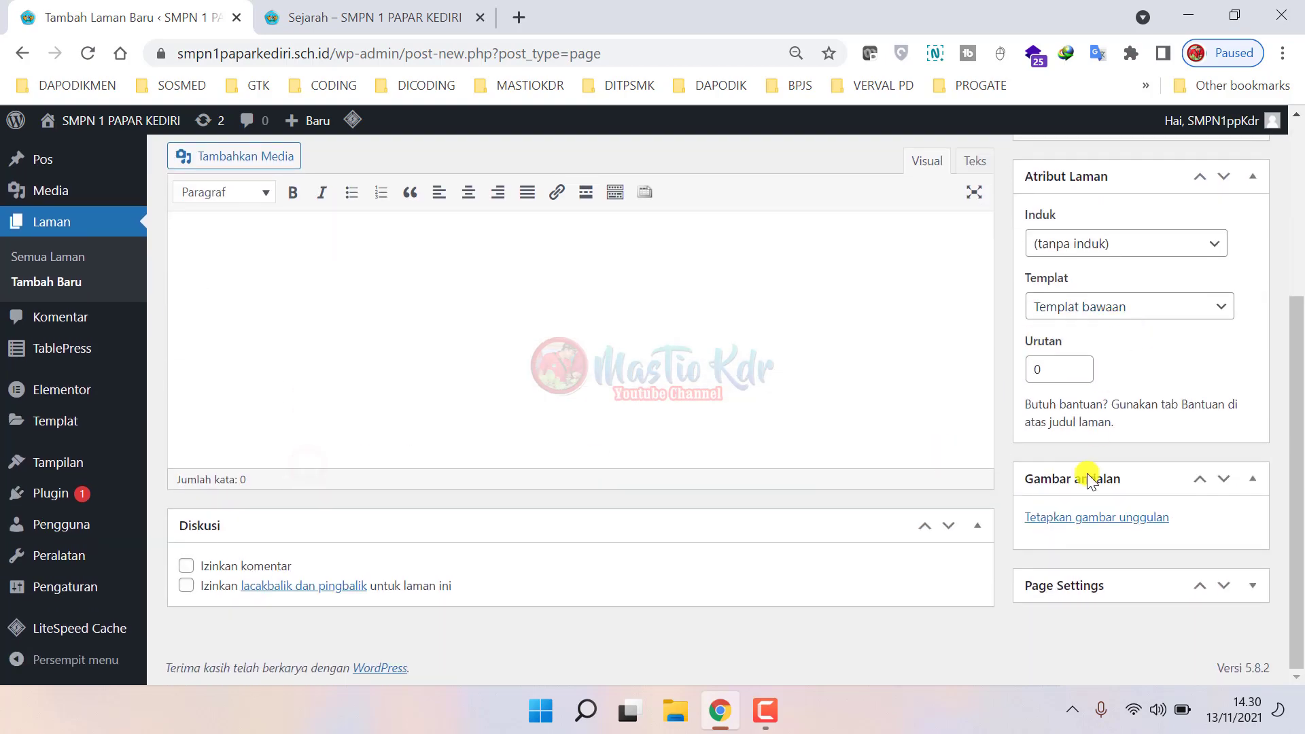
scroll(1085, 476, up, 3)
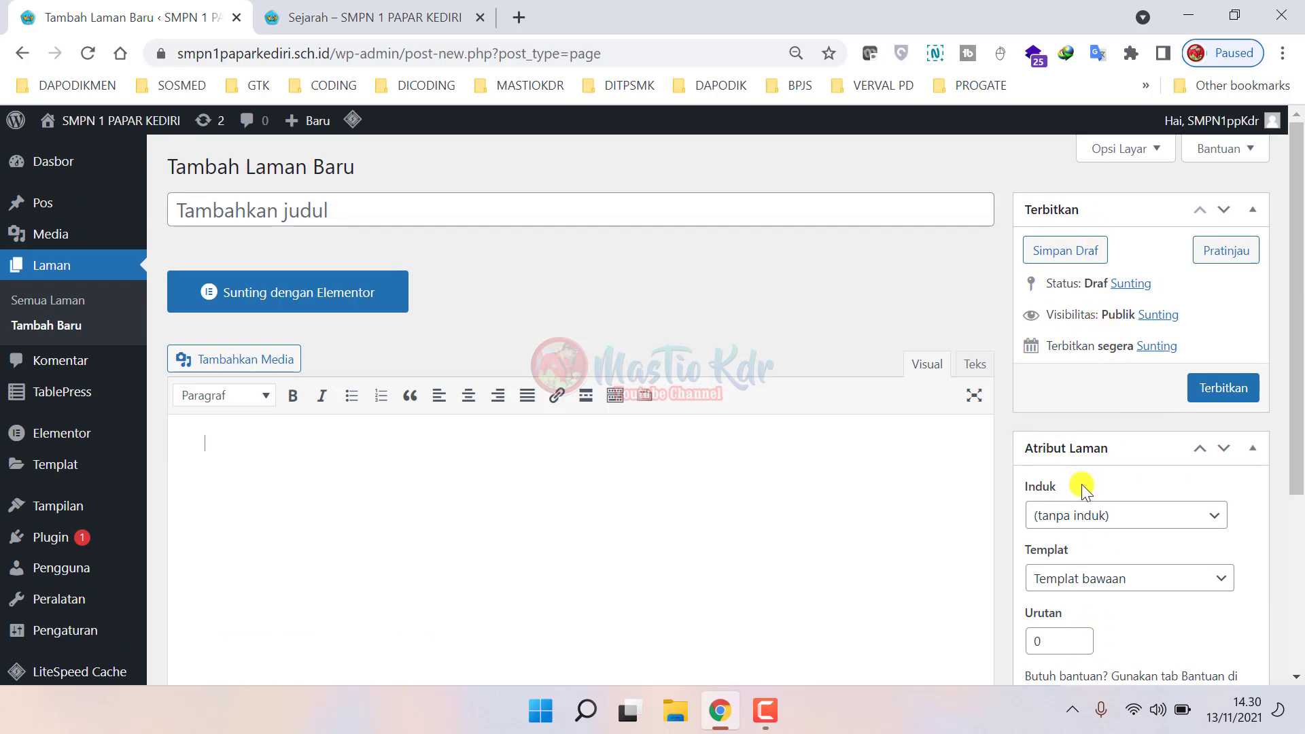
scroll(1084, 490, down, 3)
scroll(1170, 455, up, 2)
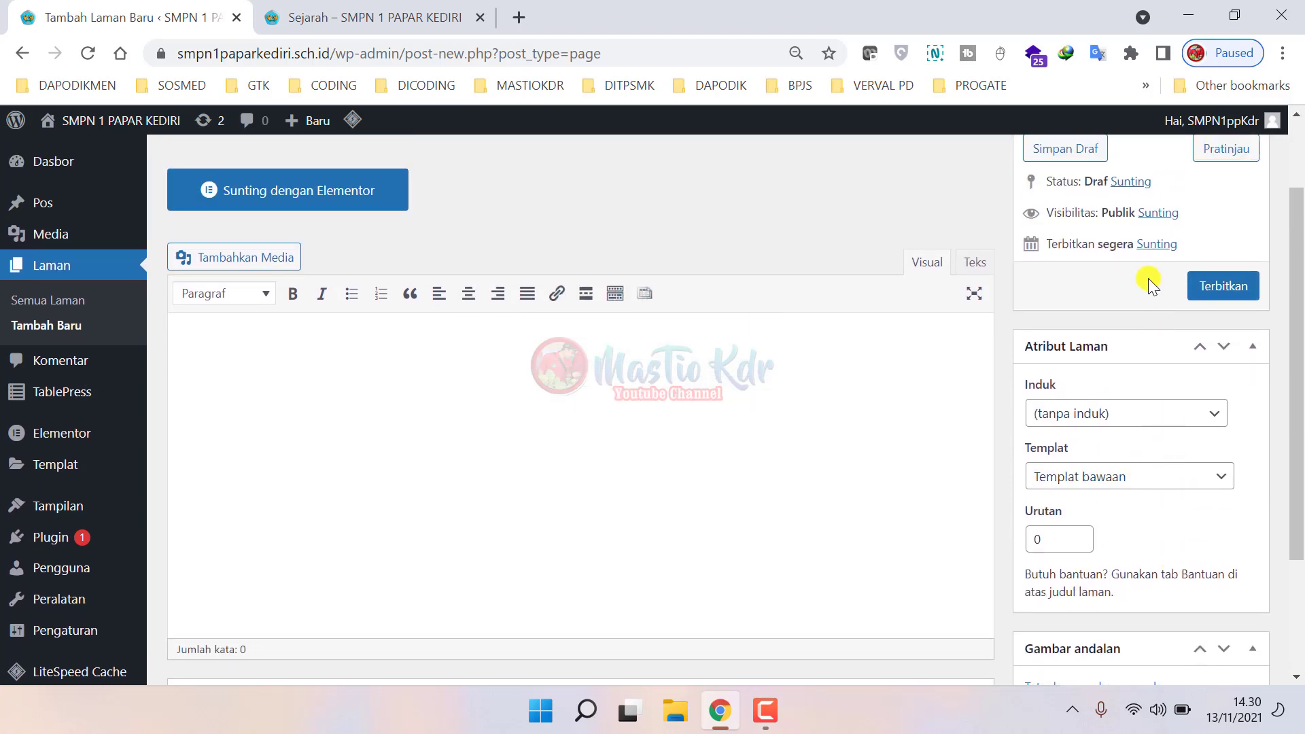
scroll(1152, 286, up, 2)
click(1115, 517)
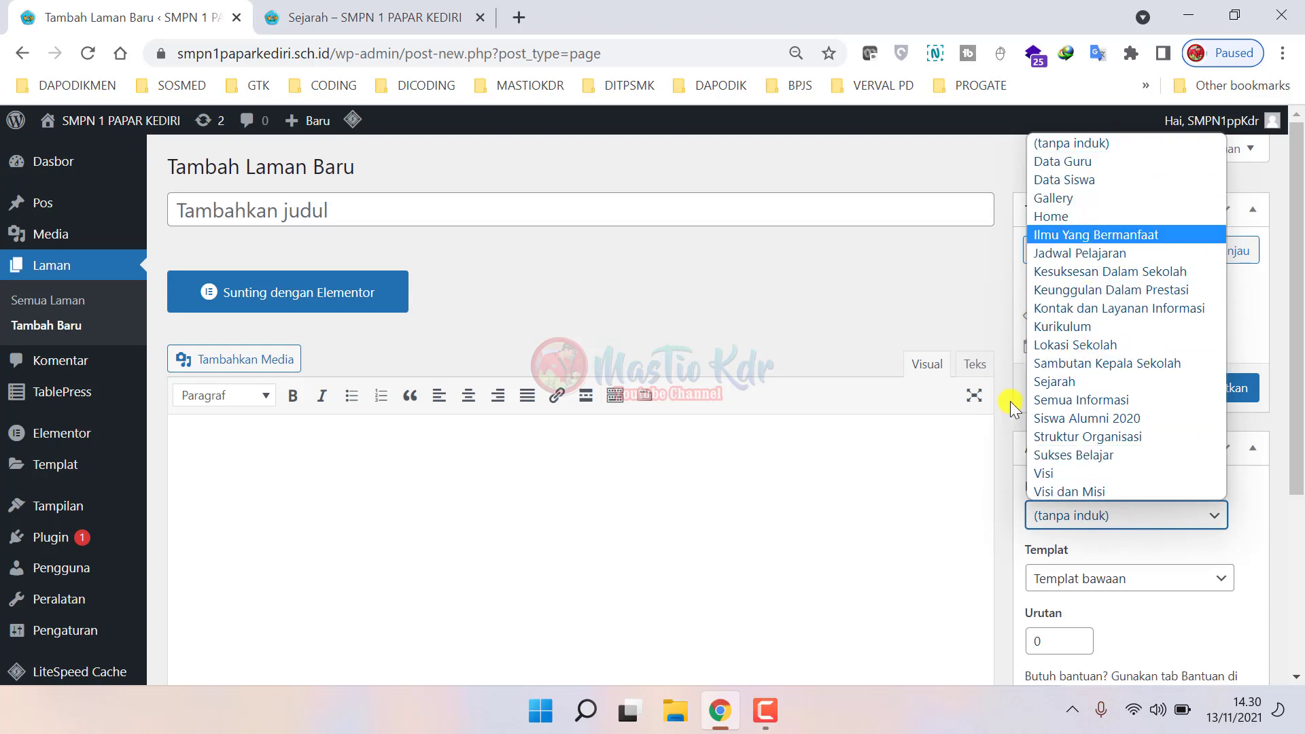
click(794, 505)
- Open the Sejarah page for editing from the Laman list and compare it with the text on its public page
click(78, 260)
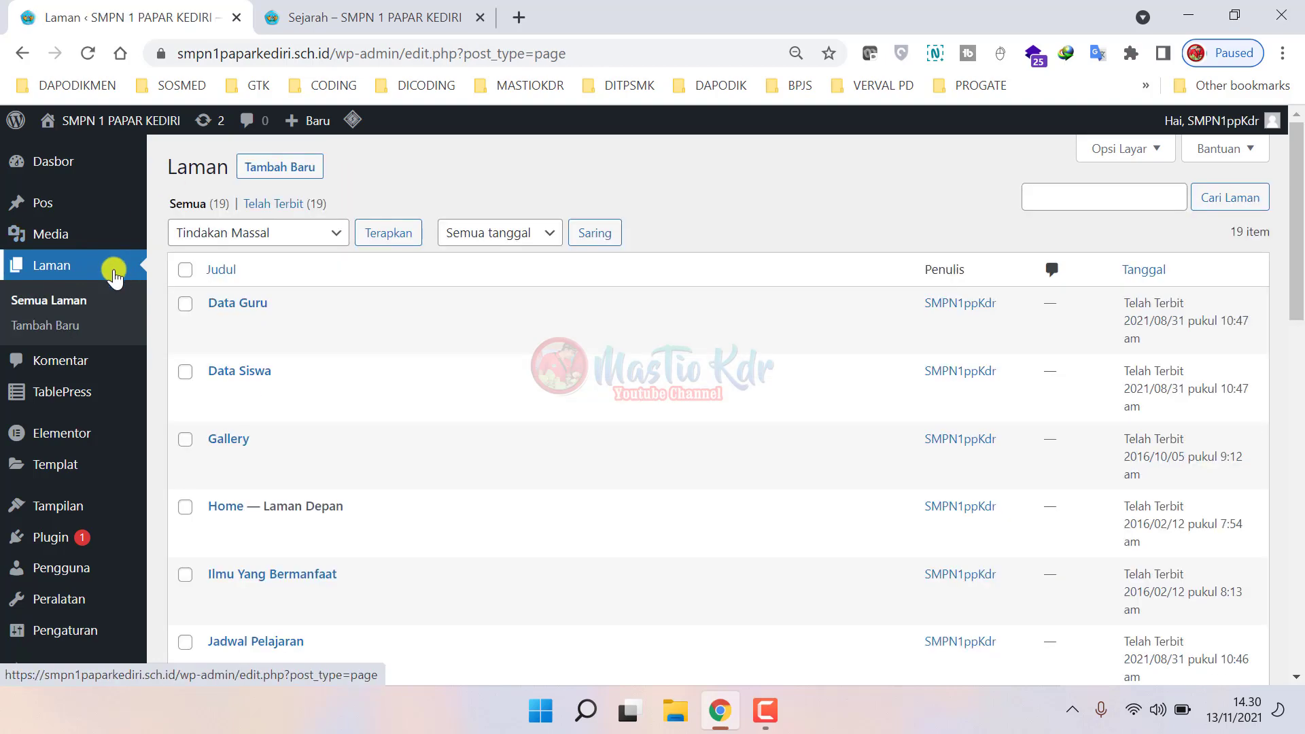
scroll(386, 425, down, 6)
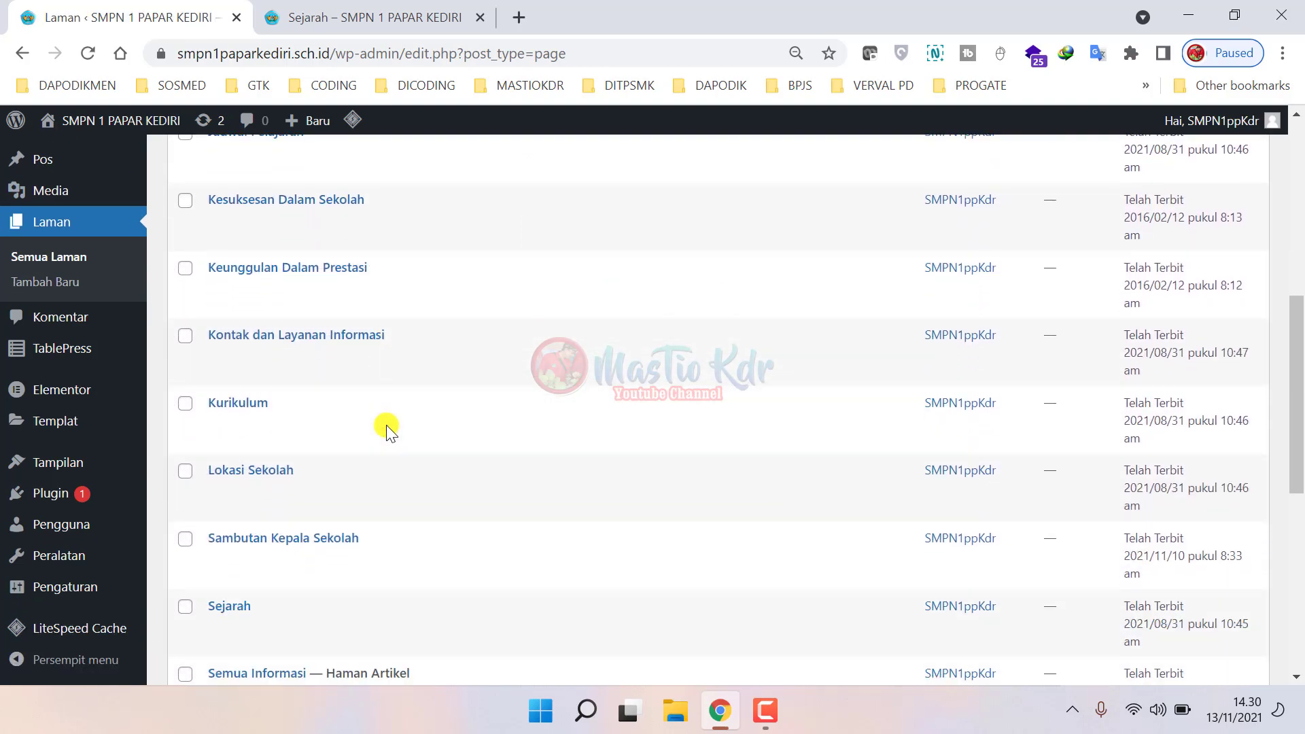
scroll(386, 425, down, 1)
click(226, 528)
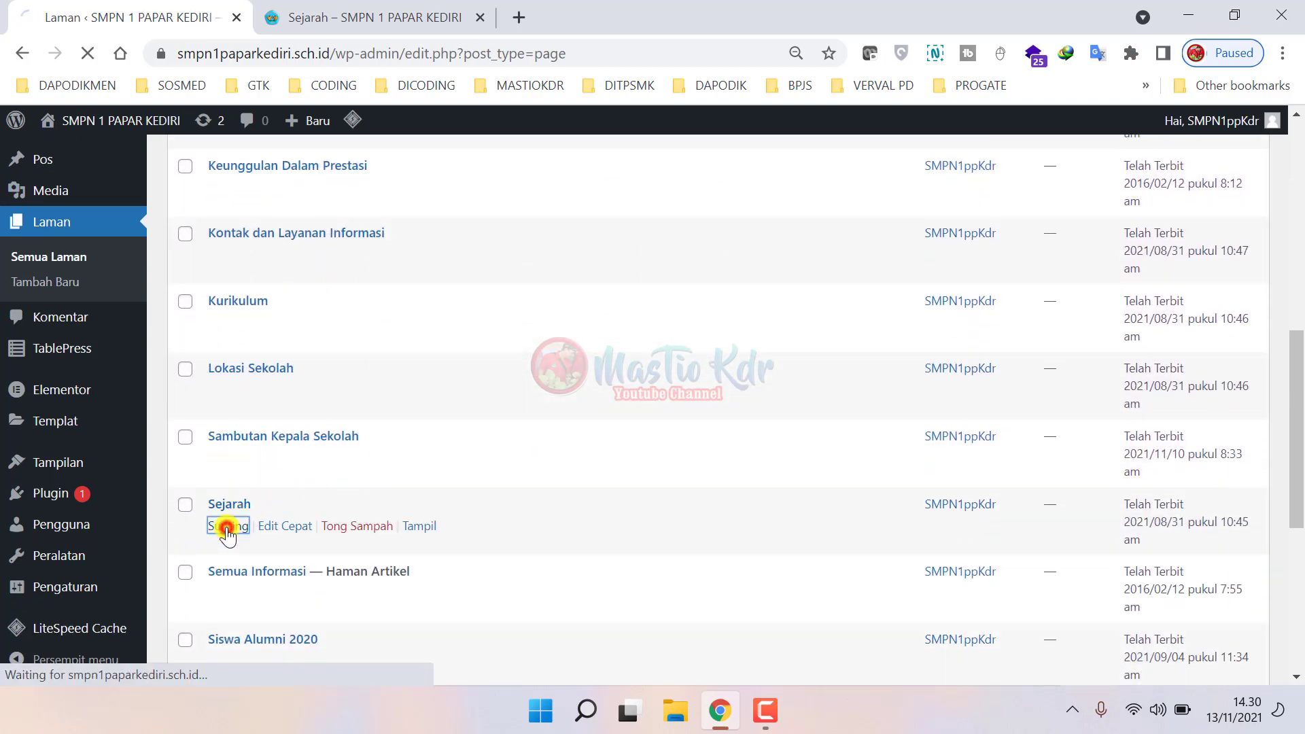
key(ctrl+Tab)
drag(126, 293, 346, 295)
click(87, 15)
- Extend the Sejarah text with "berdiri tahun 2001, dengan kepala sekolah ...." and a paragraph "SMPN 1 Papar Berada di lokasi .....", and update the page
click(426, 446)
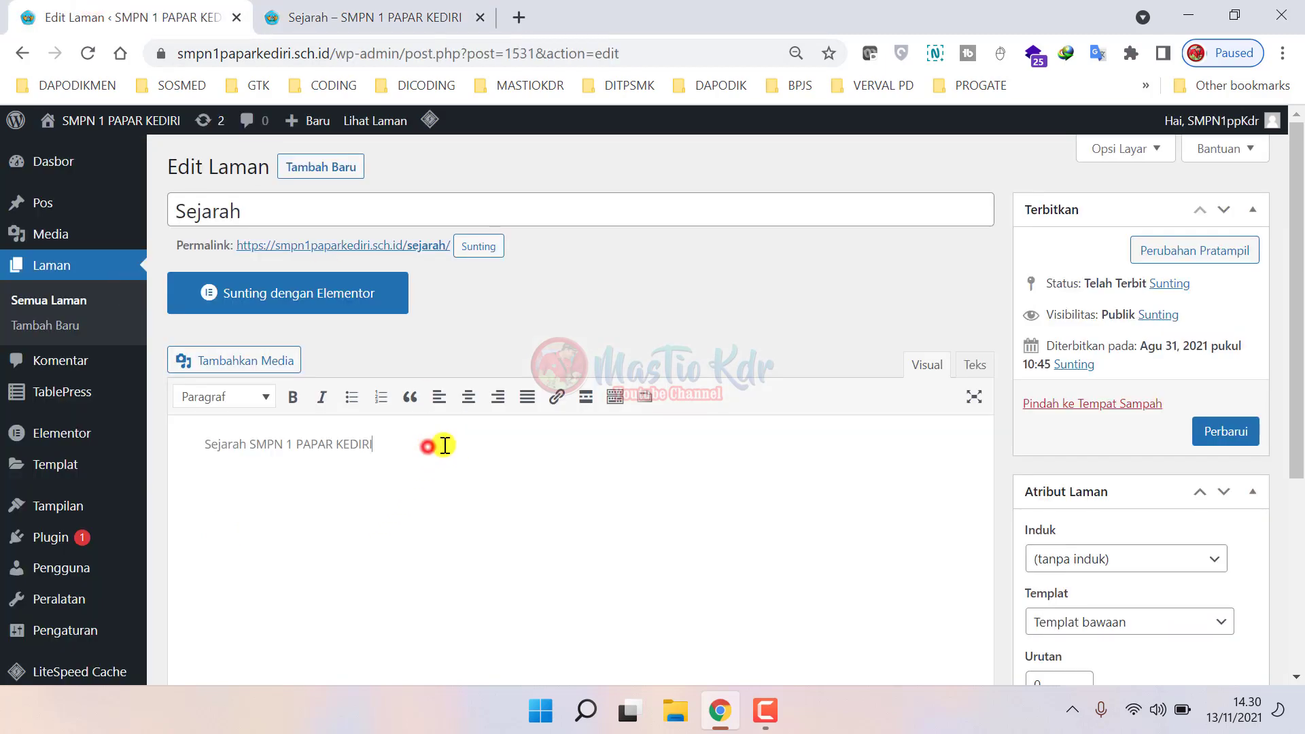
double_click(259, 207)
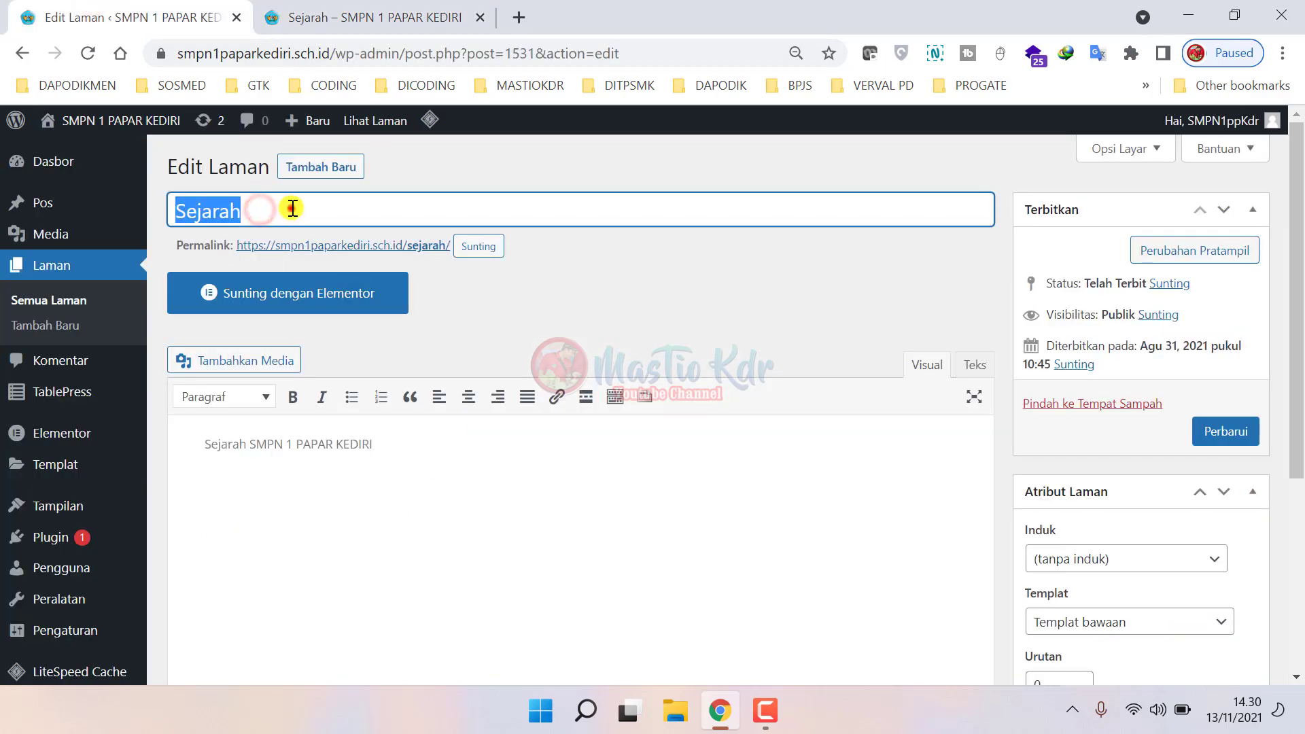
click(354, 535)
drag(412, 440, 45, 369)
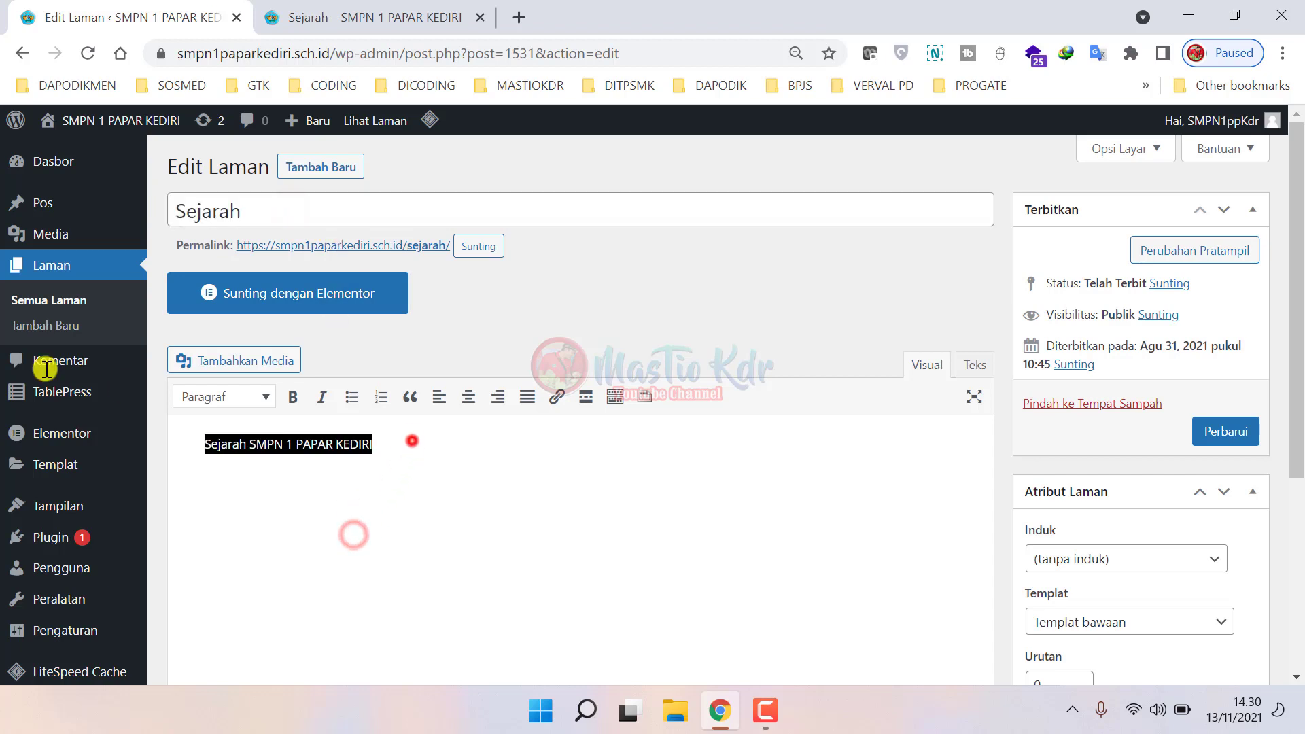
click(355, 445)
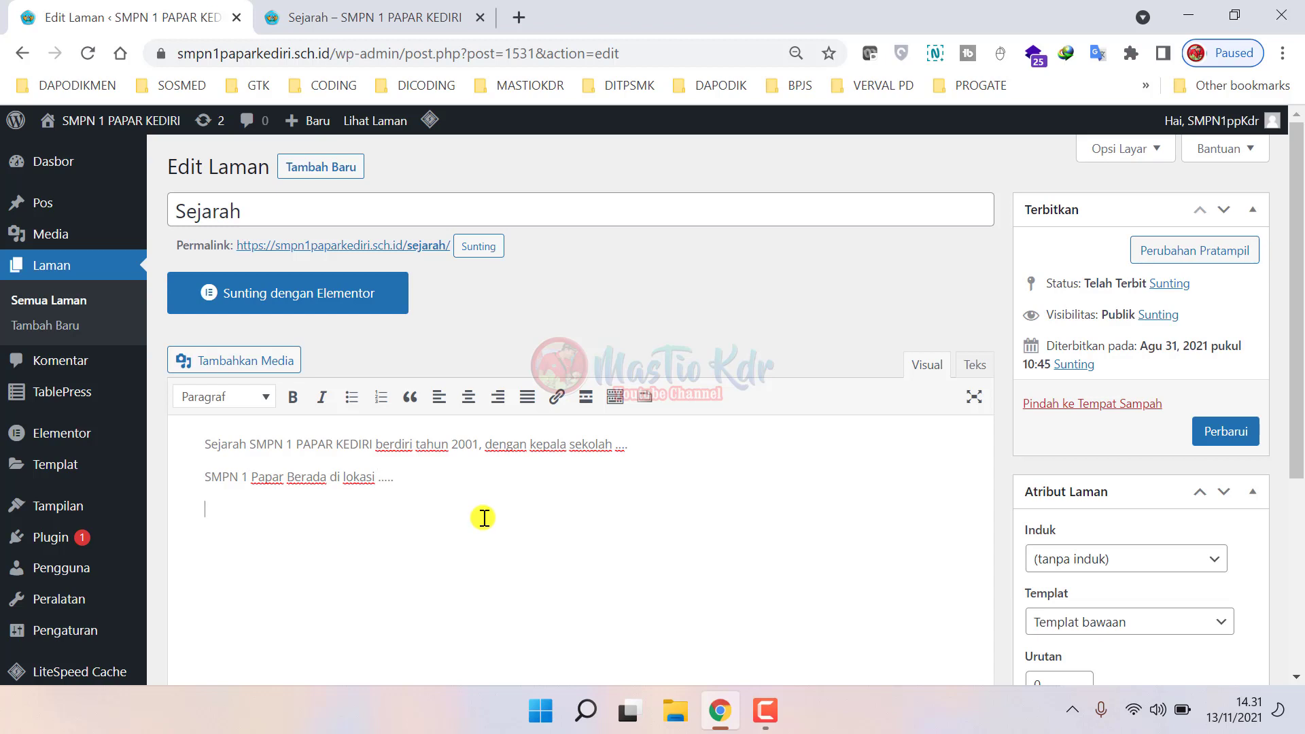
click(1207, 432)
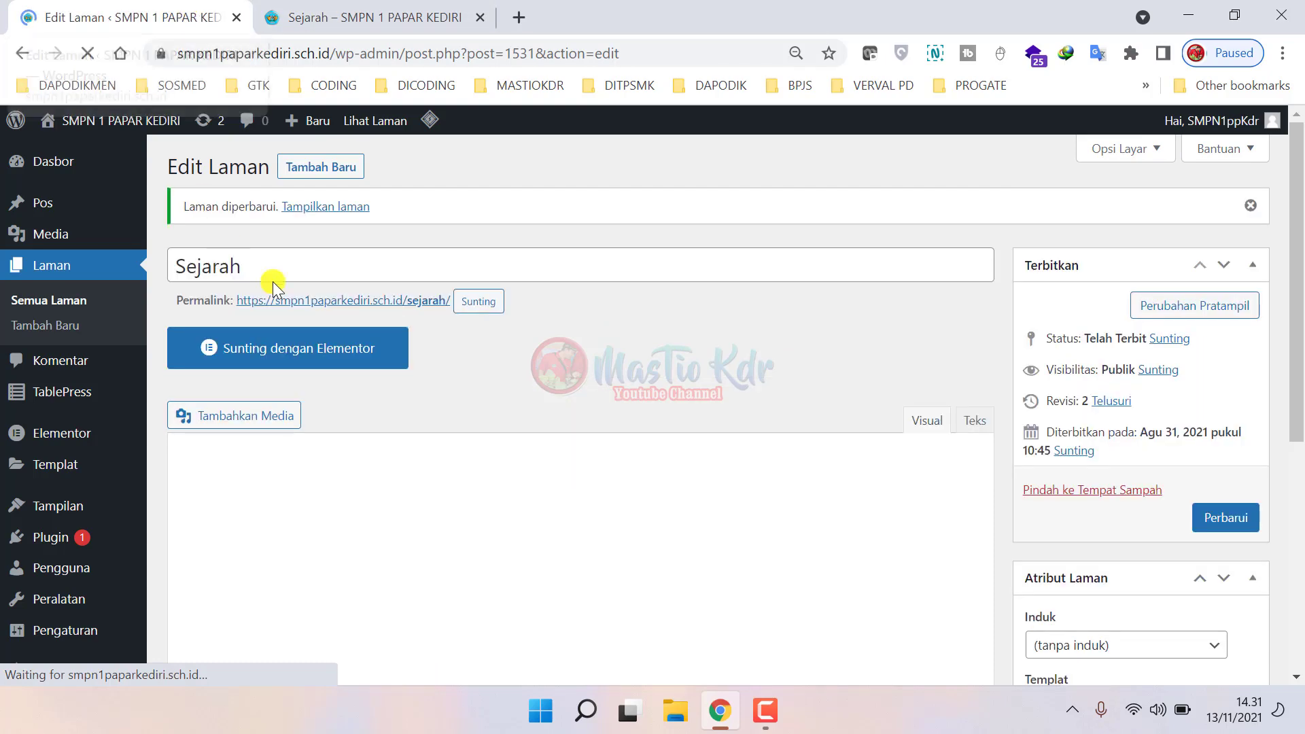
- Review the saved Sejarah content in the editor and reload the public Sejarah page to check the new text
click(296, 9)
click(153, 8)
scroll(437, 566, down, 8)
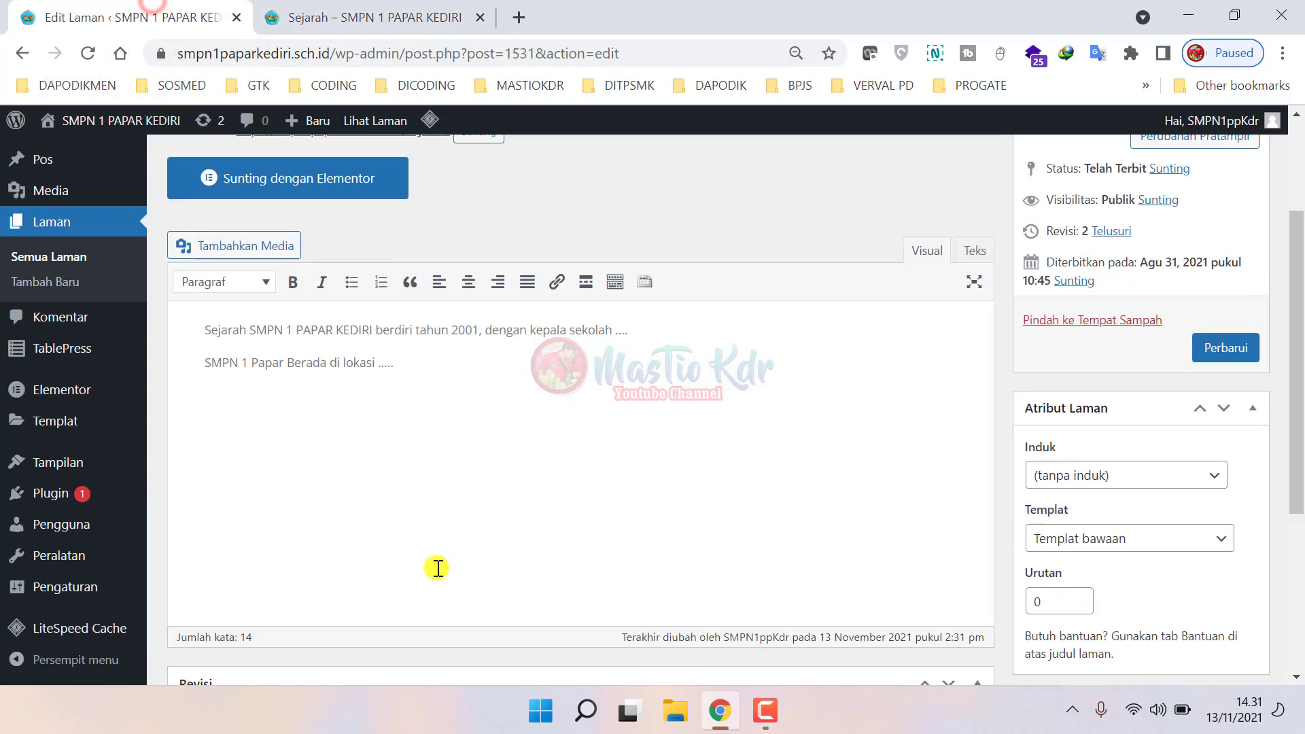
scroll(436, 567, up, 9)
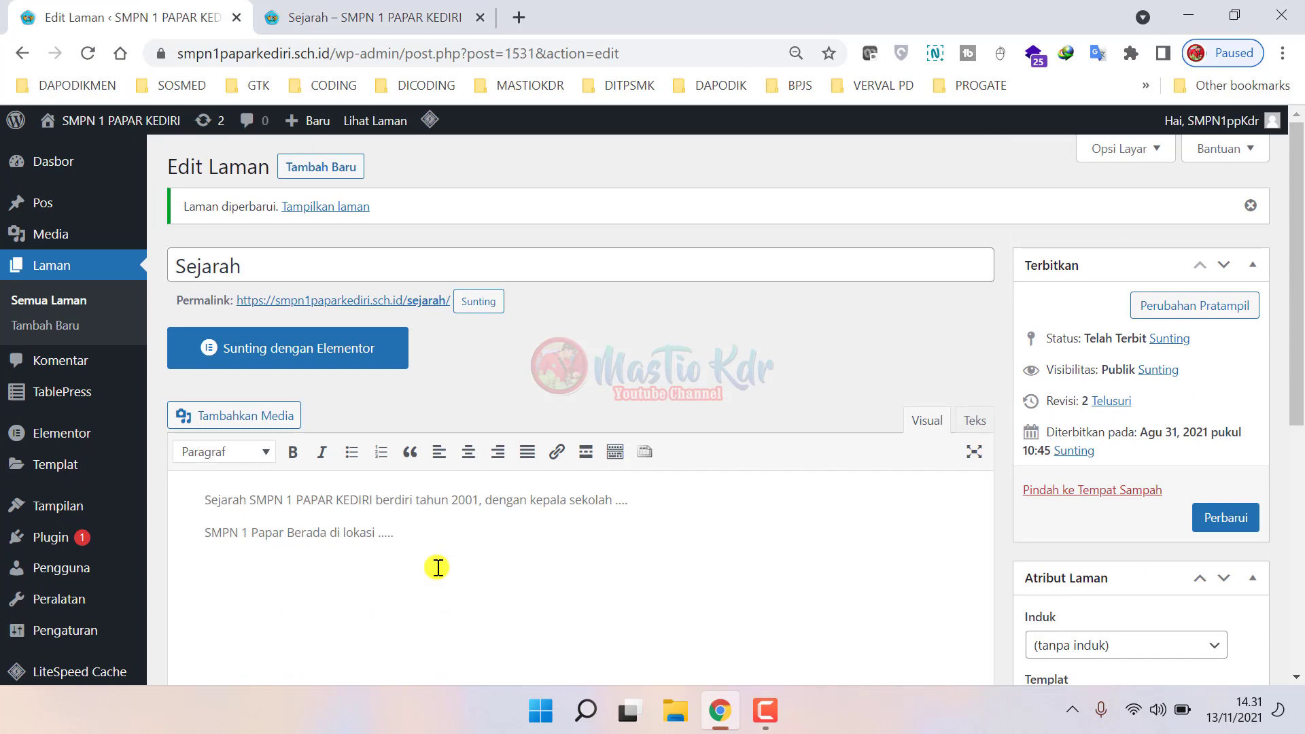
click(353, 14)
click(292, 367)
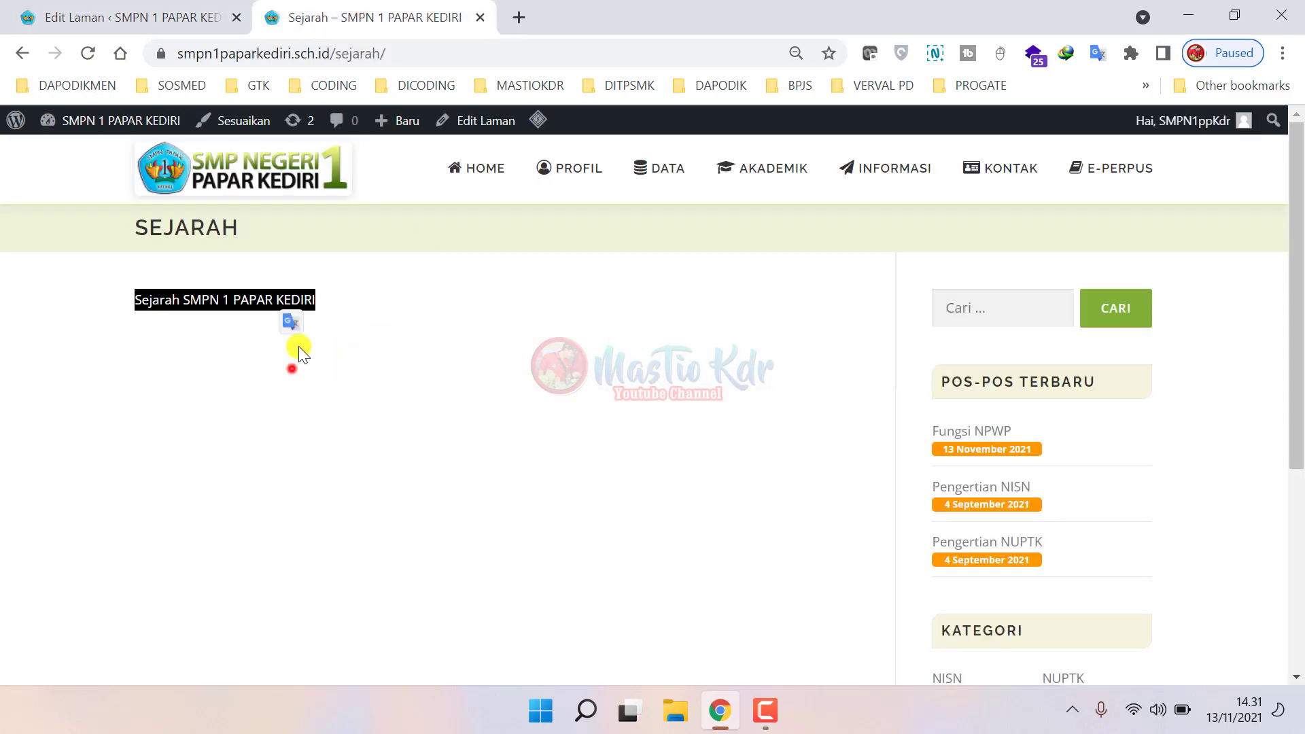
click(88, 53)
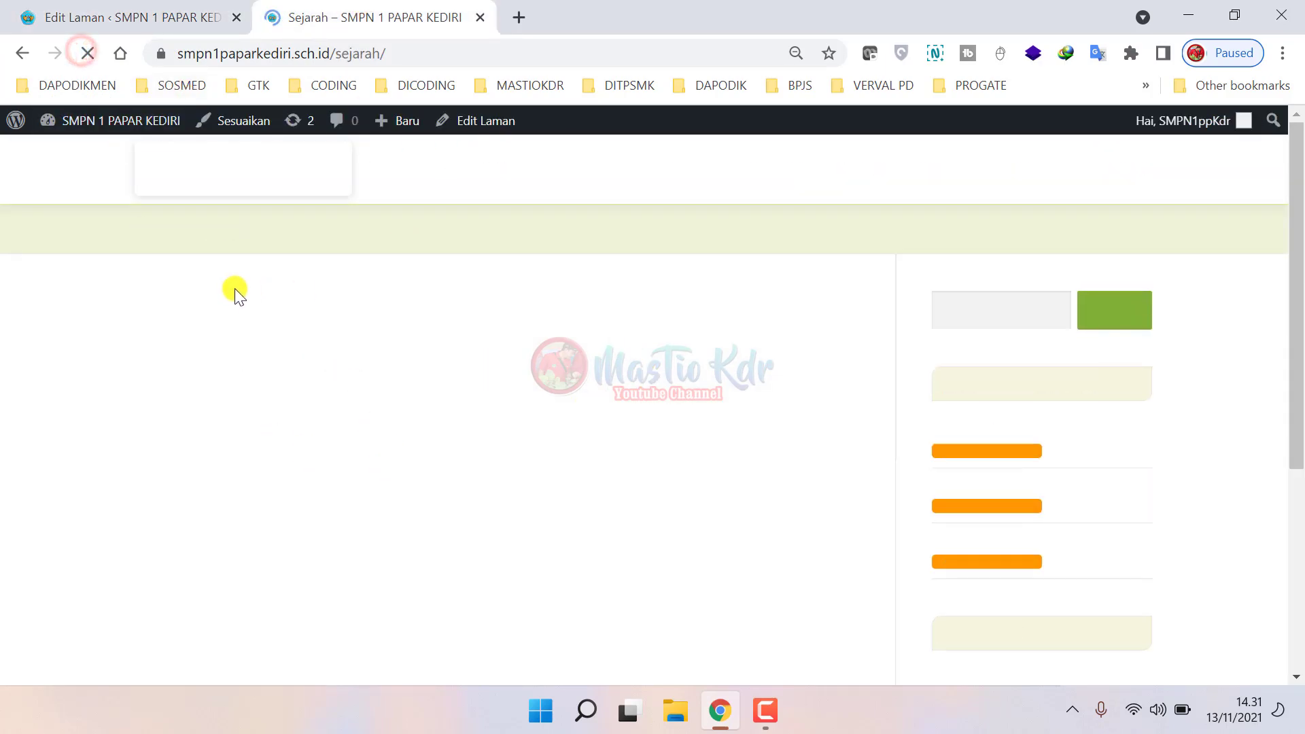
drag(111, 291, 324, 349)
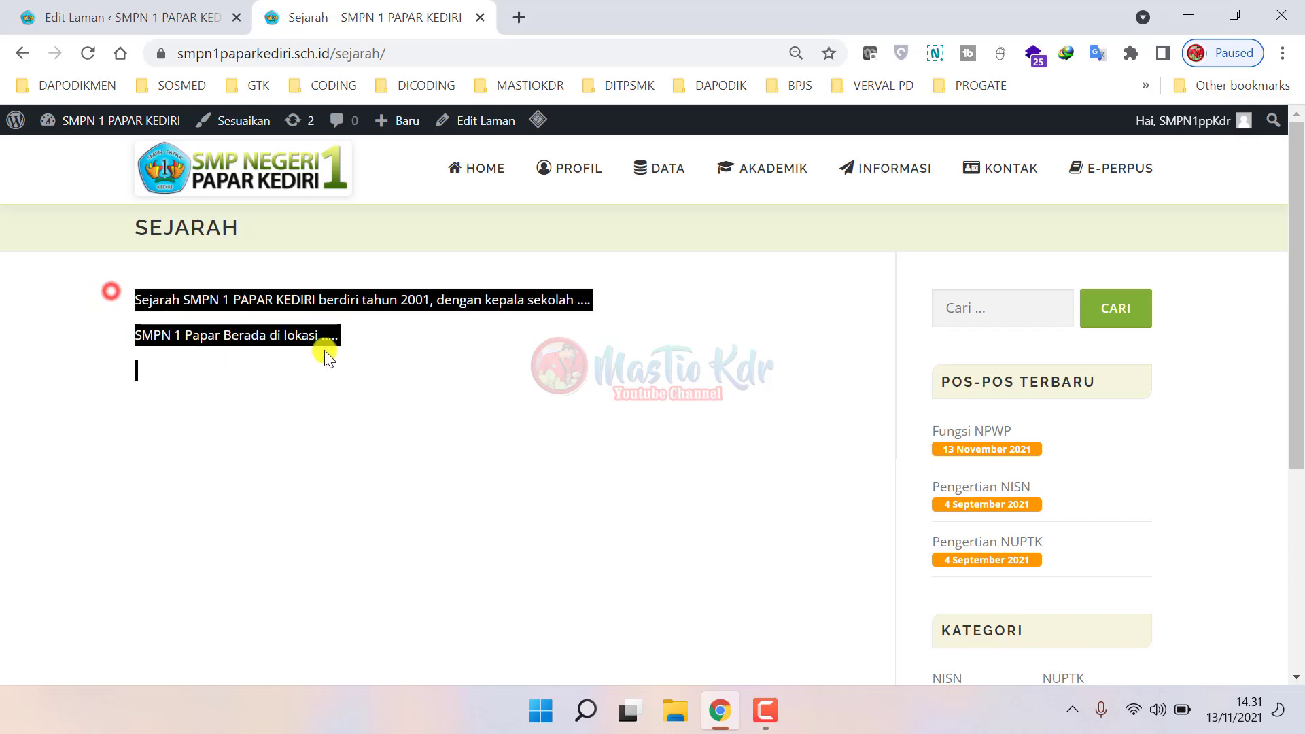
click(500, 374)
- Reopen the Sejarah page from Profil on the public site and view the Visi dan Misi page there
mouse_move(607, 171)
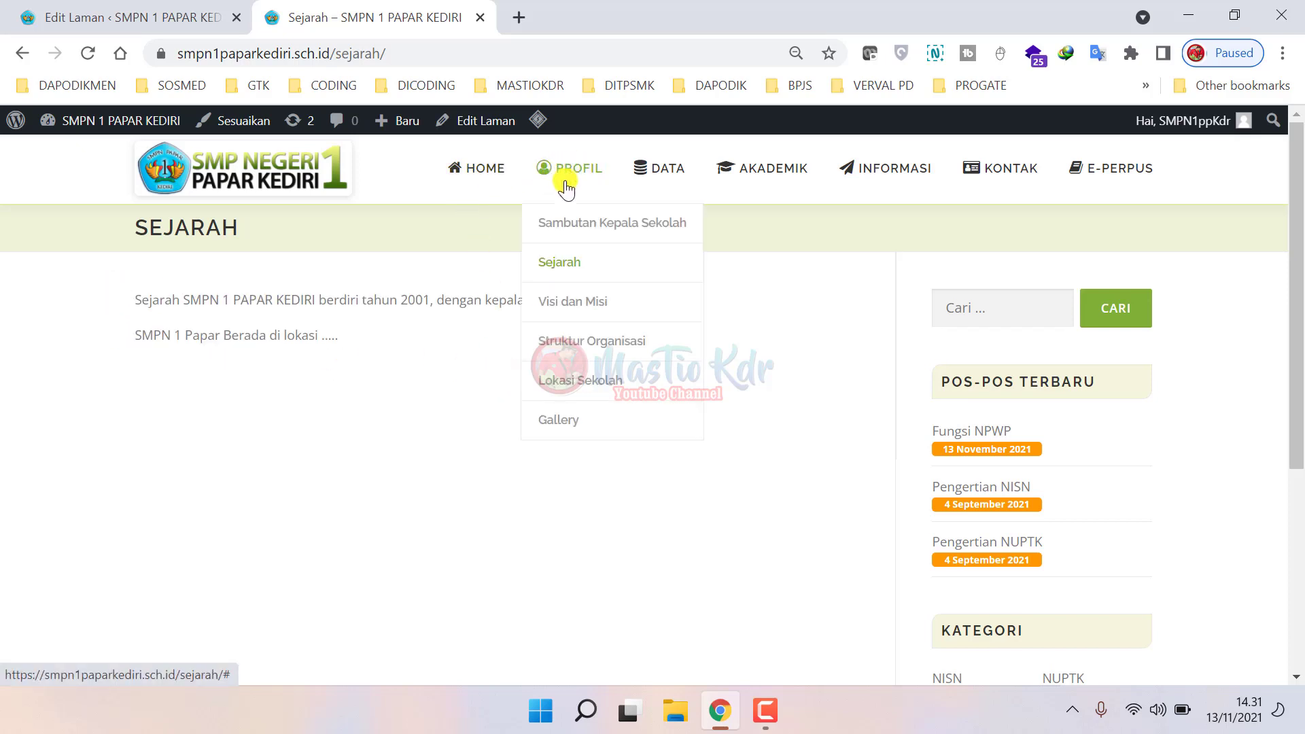
click(559, 262)
scroll(464, 377, down, 3)
scroll(463, 377, up, 3)
mouse_move(581, 160)
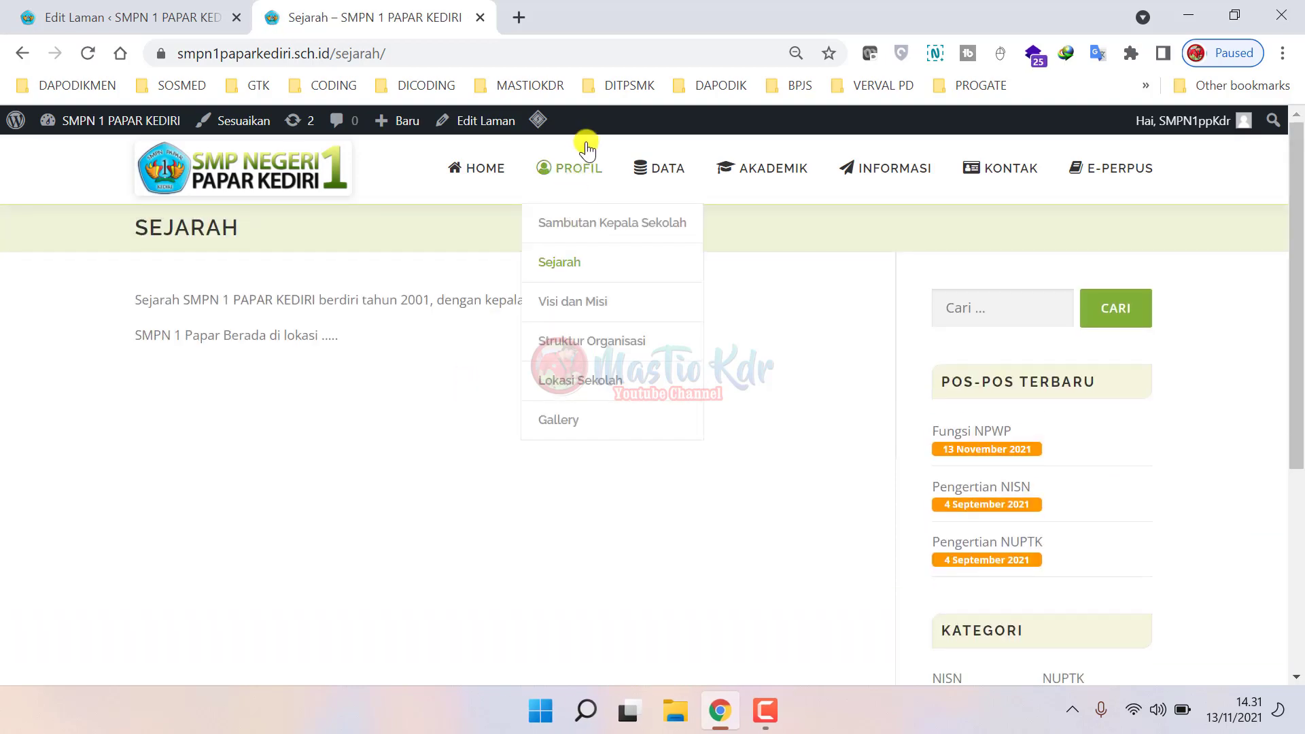
click(579, 302)
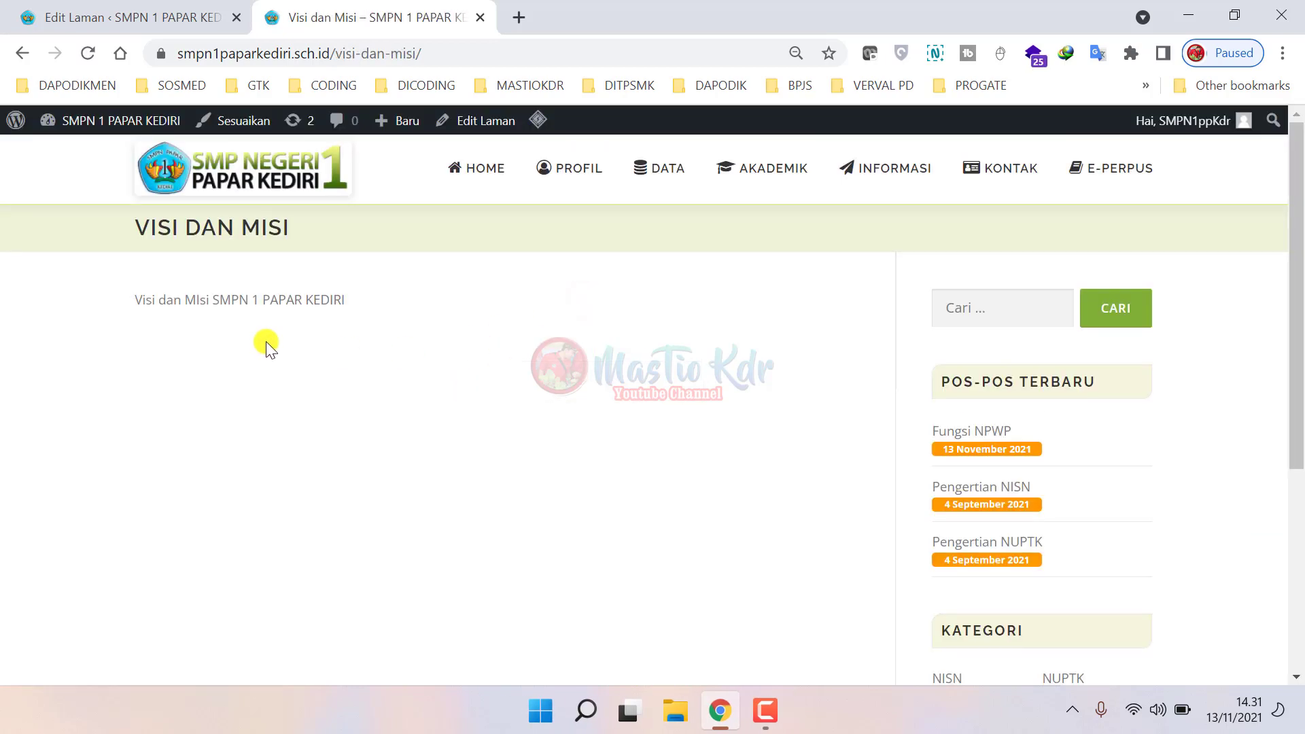
- Return to the admin and look through the Laman list for the Visi dan Misi page
click(121, 15)
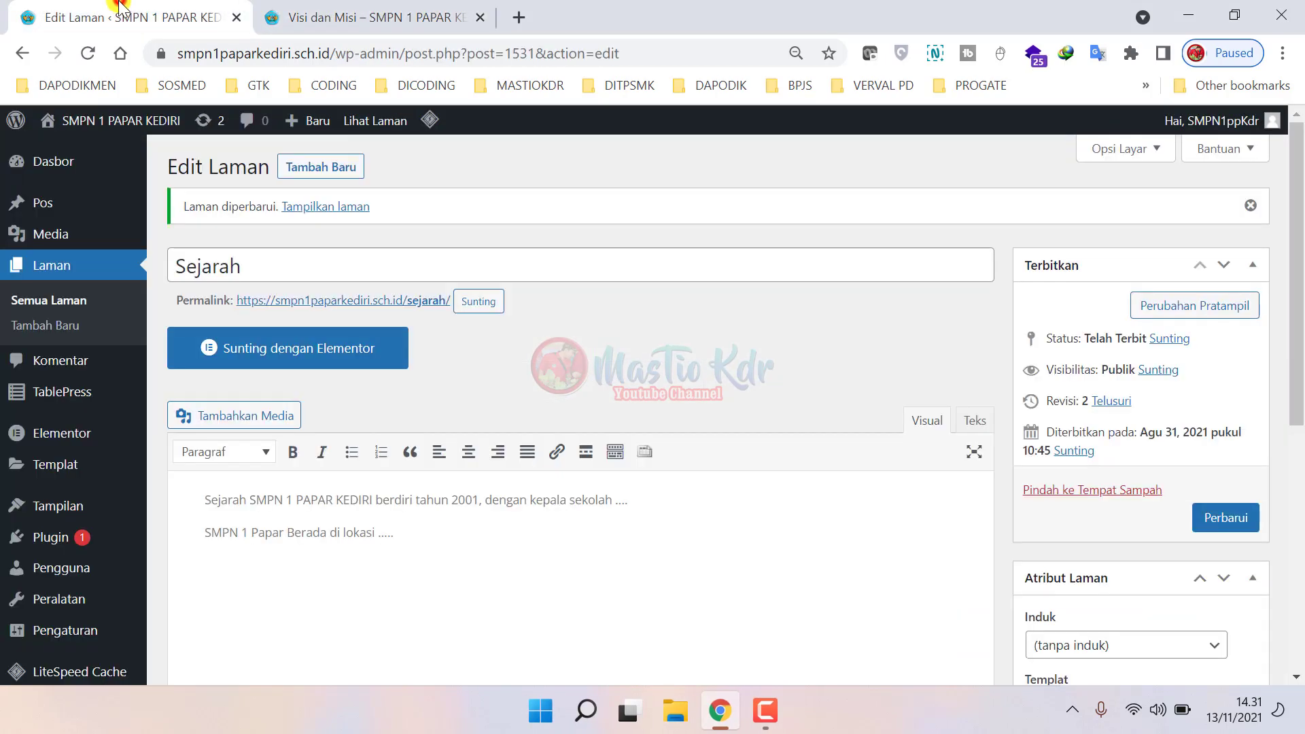
click(82, 265)
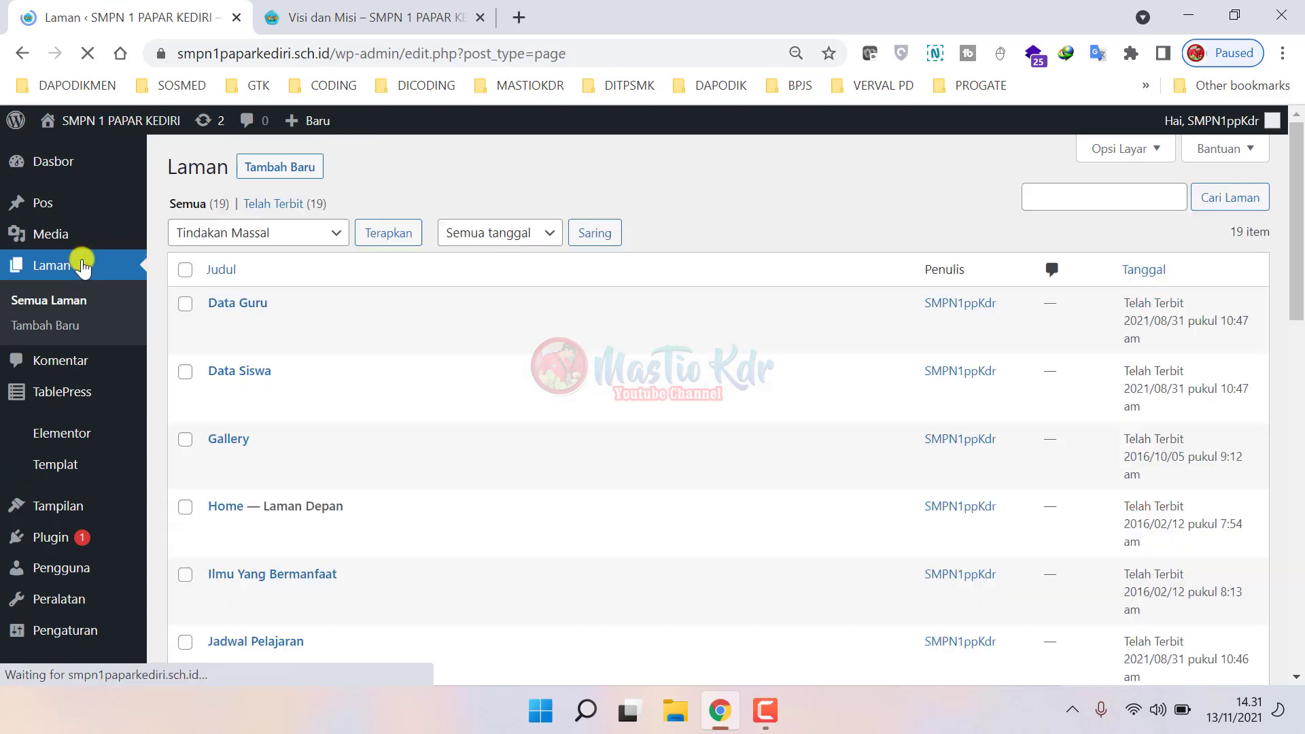
scroll(475, 415, down, 5)
scroll(475, 416, down, 9)
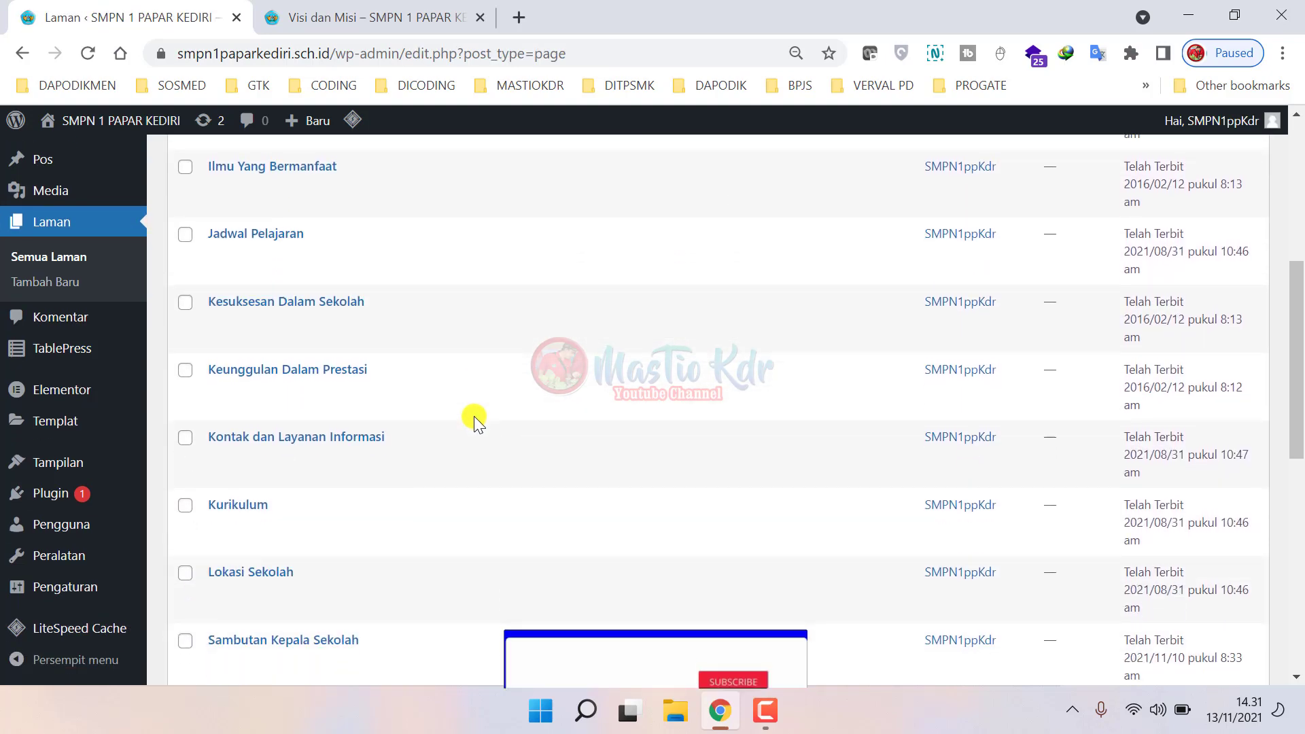
scroll(325, 508, down, 2)
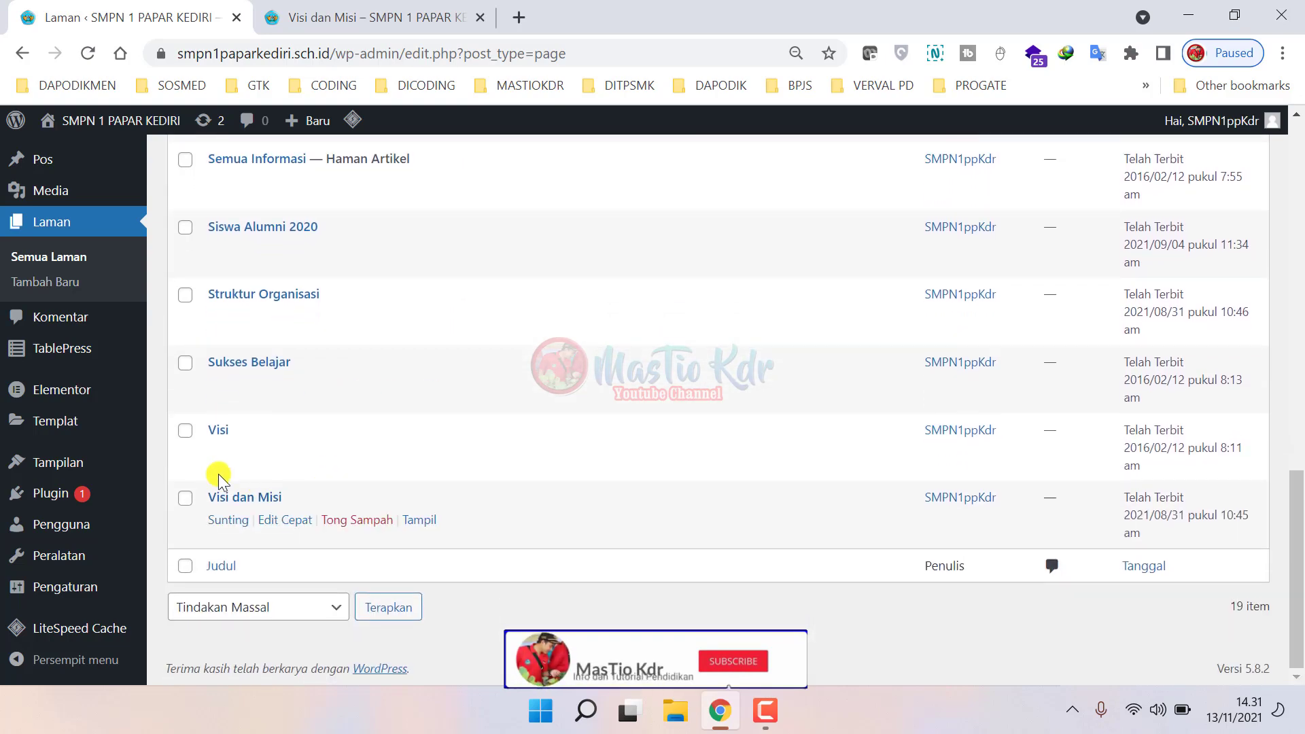
scroll(271, 477, up, 8)
scroll(270, 478, up, 6)
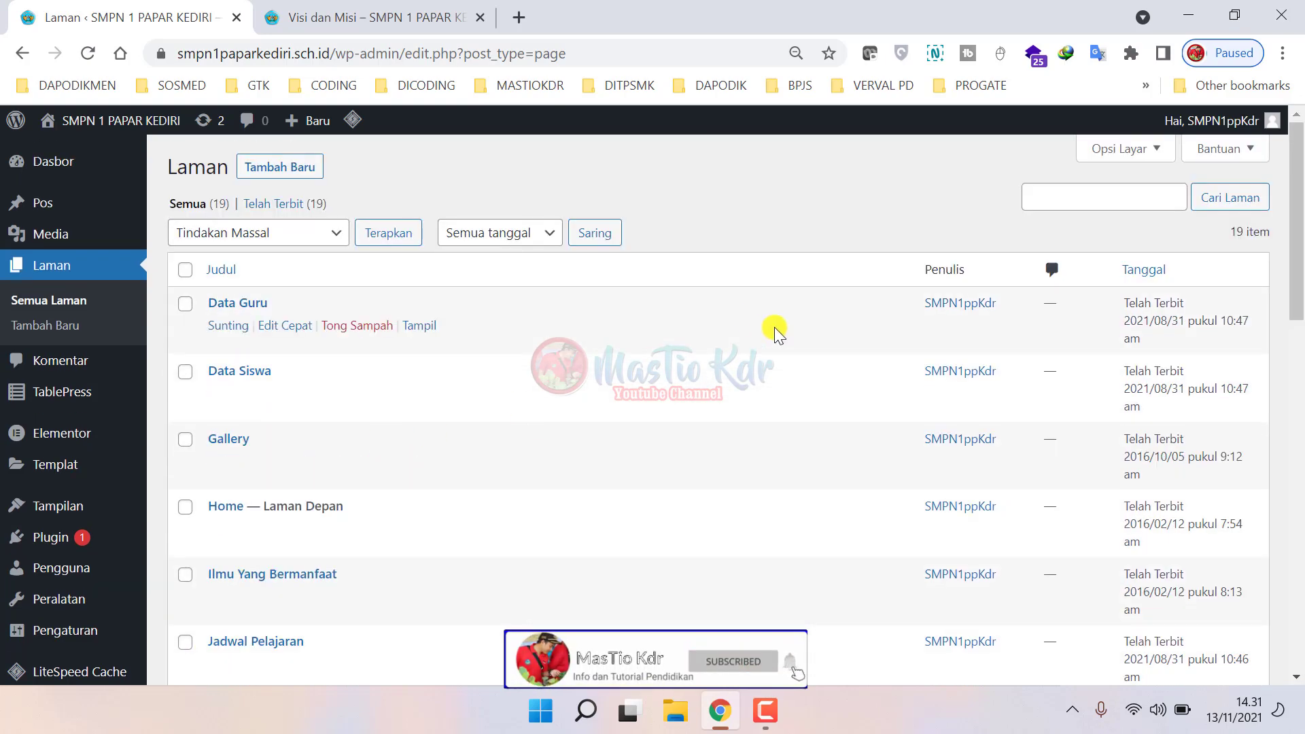
- Search the pages for "visi" and open the Visi dan Misi page for editing
click(1074, 197)
text(visi)
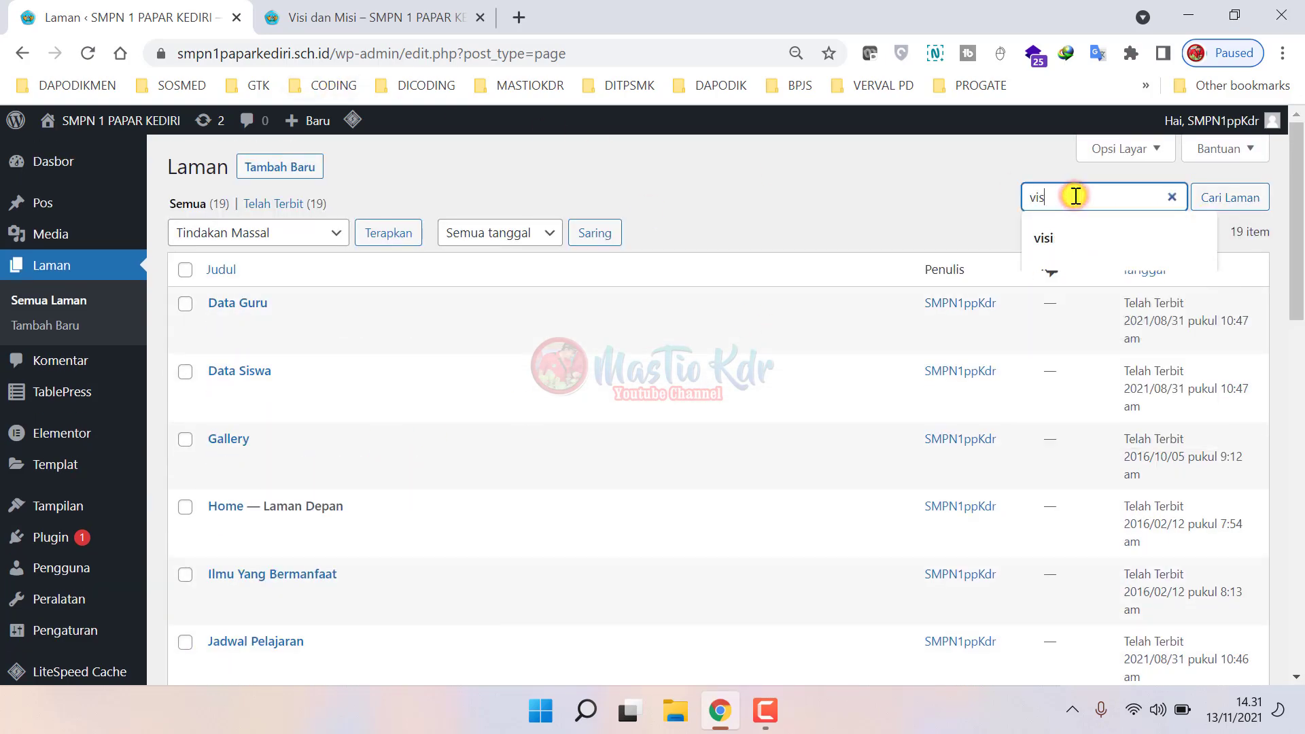
key(Return)
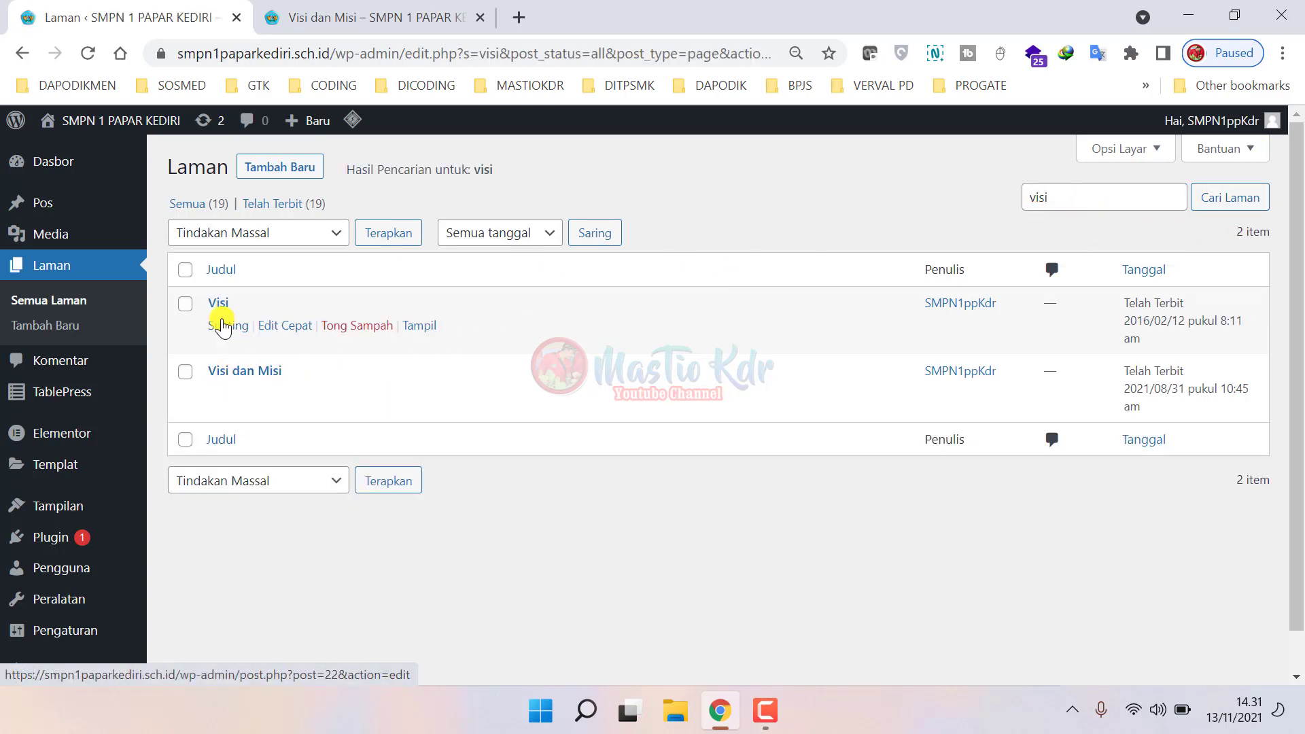
click(225, 394)
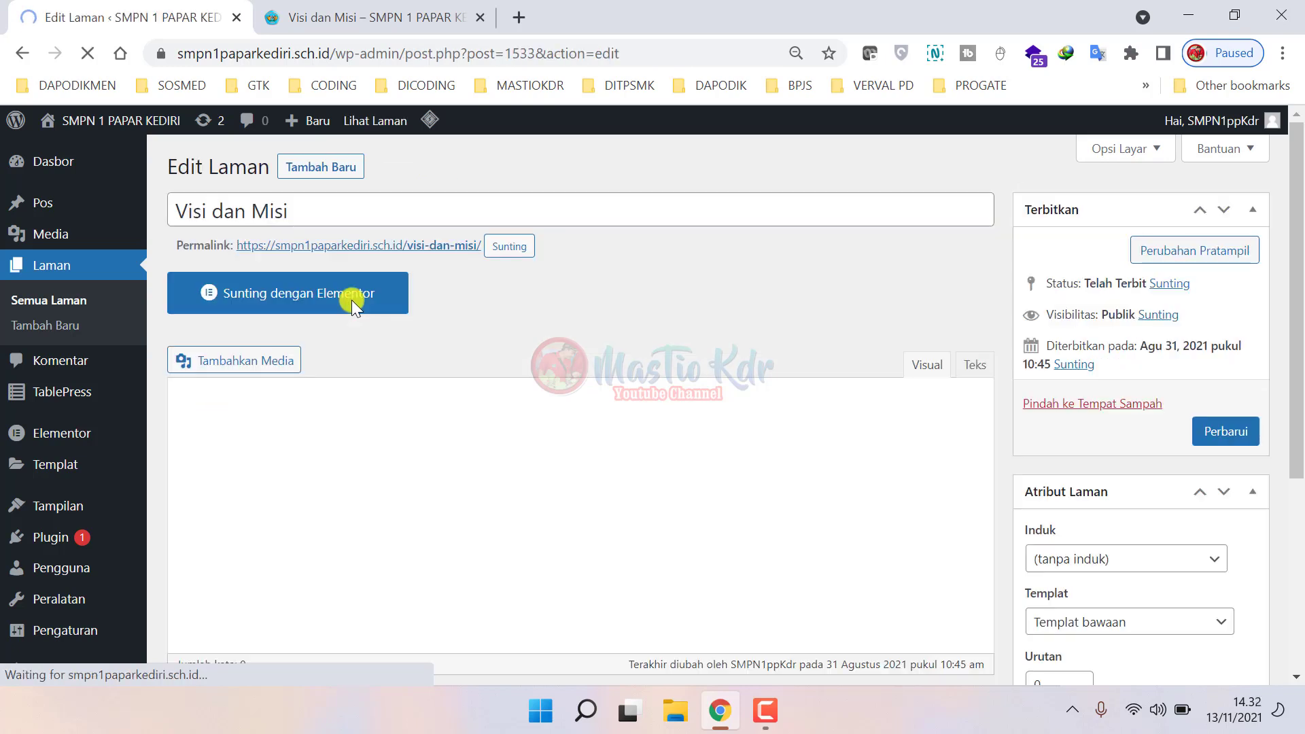
- Add numbered items "Visi SMPN 1 Papar" (a. Membuat siswa berprestasi, b., c.) and "Misi SMPN 1 Papar" (a. Berbudi Luhur, b. BErkarakter) to the body
click(335, 467)
click(235, 455)
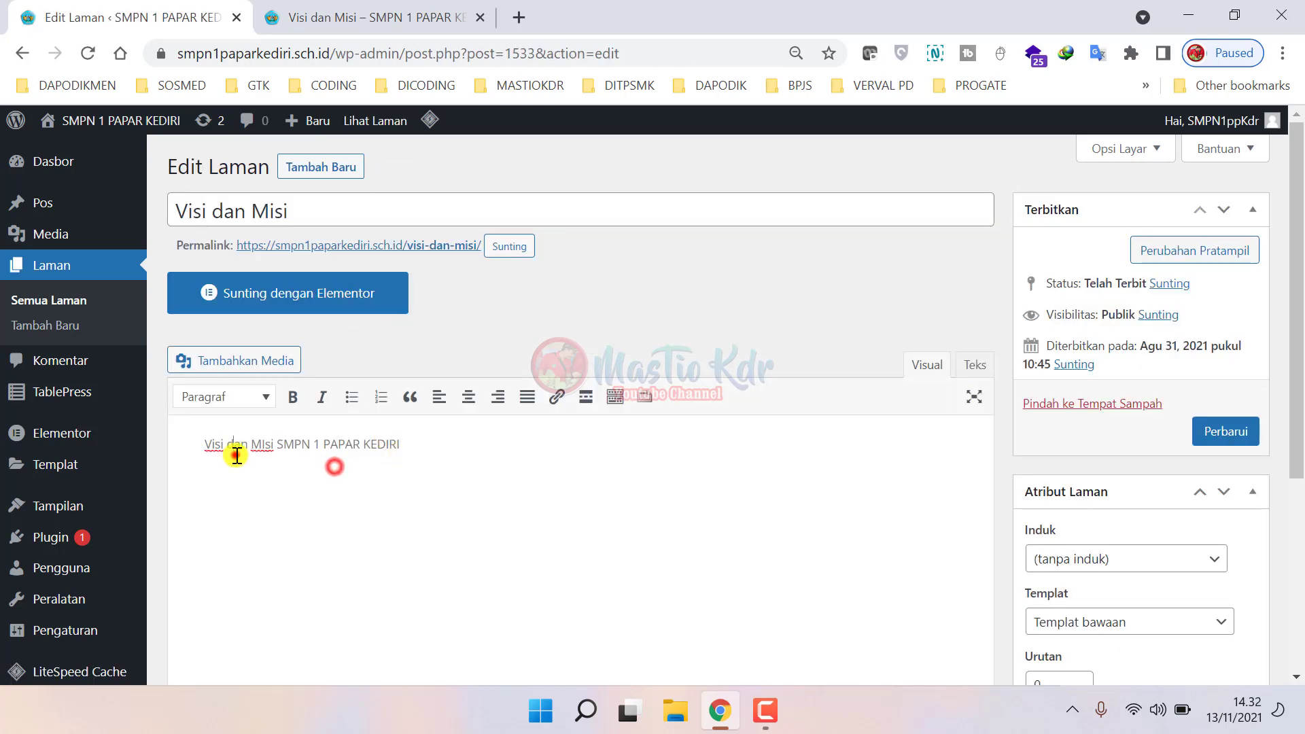
click(408, 452)
key(Return)
text(1. Visi SMPN 1 Papar)
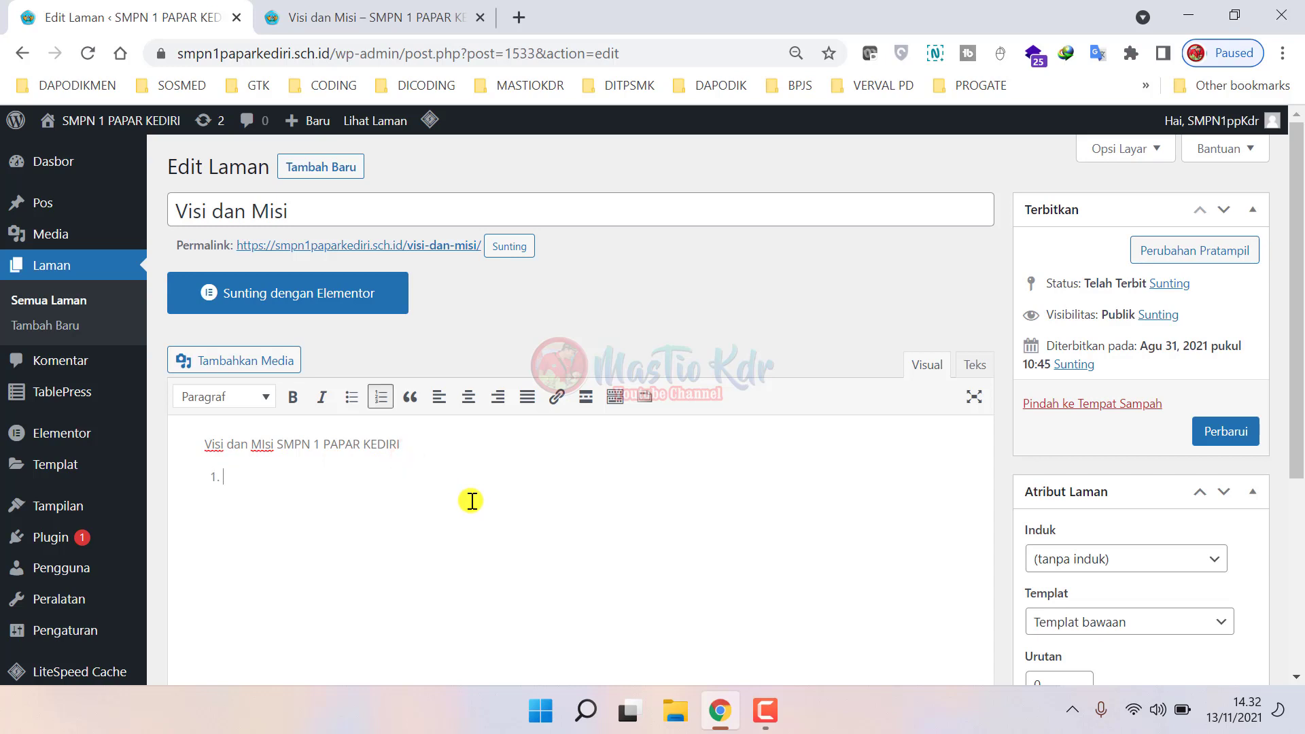
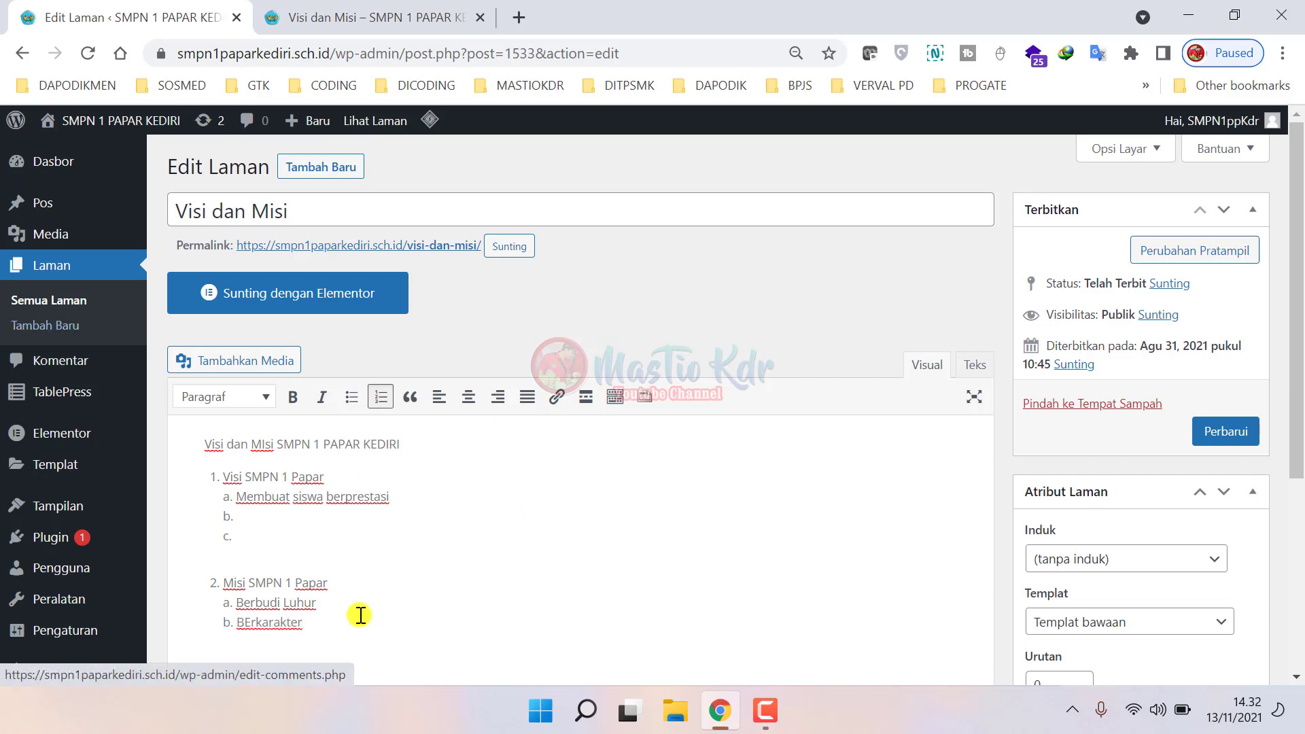
- Update the Visi dan Misi page and switch to its public page
scroll(401, 503, down, 5)
scroll(1185, 460, up, 5)
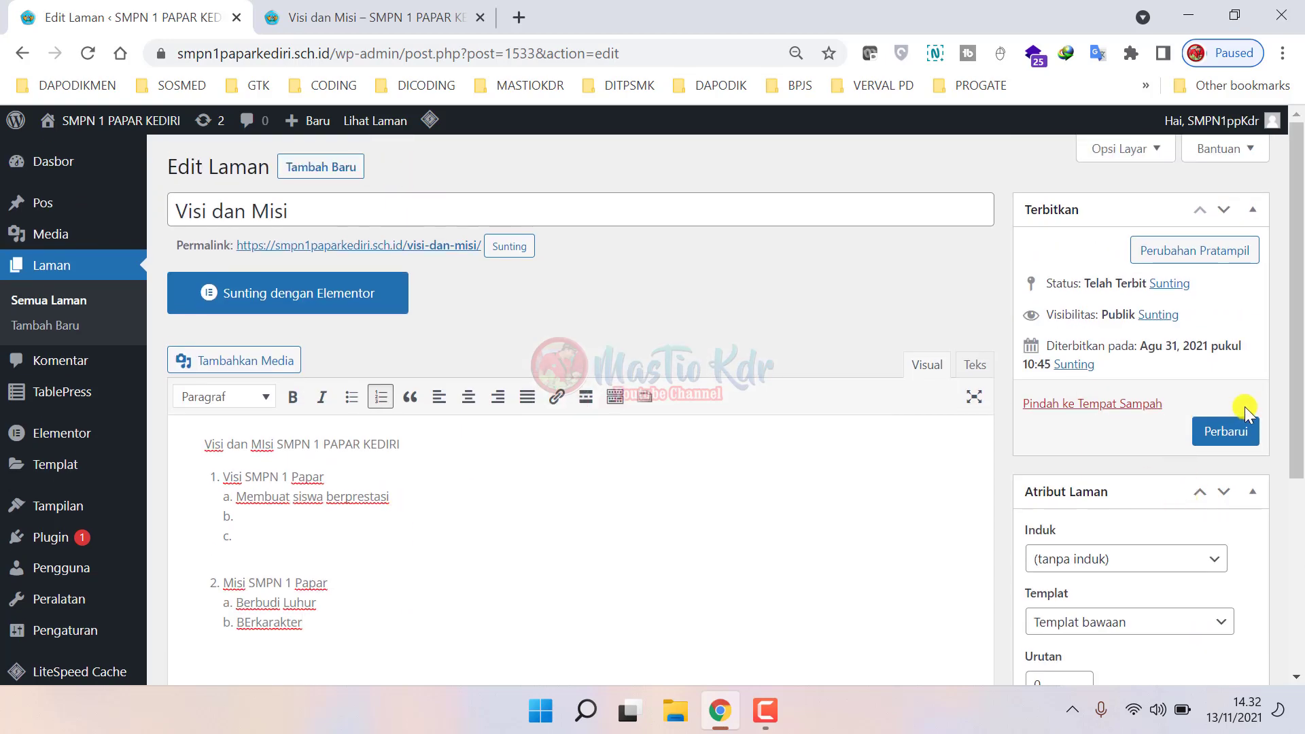
click(1243, 430)
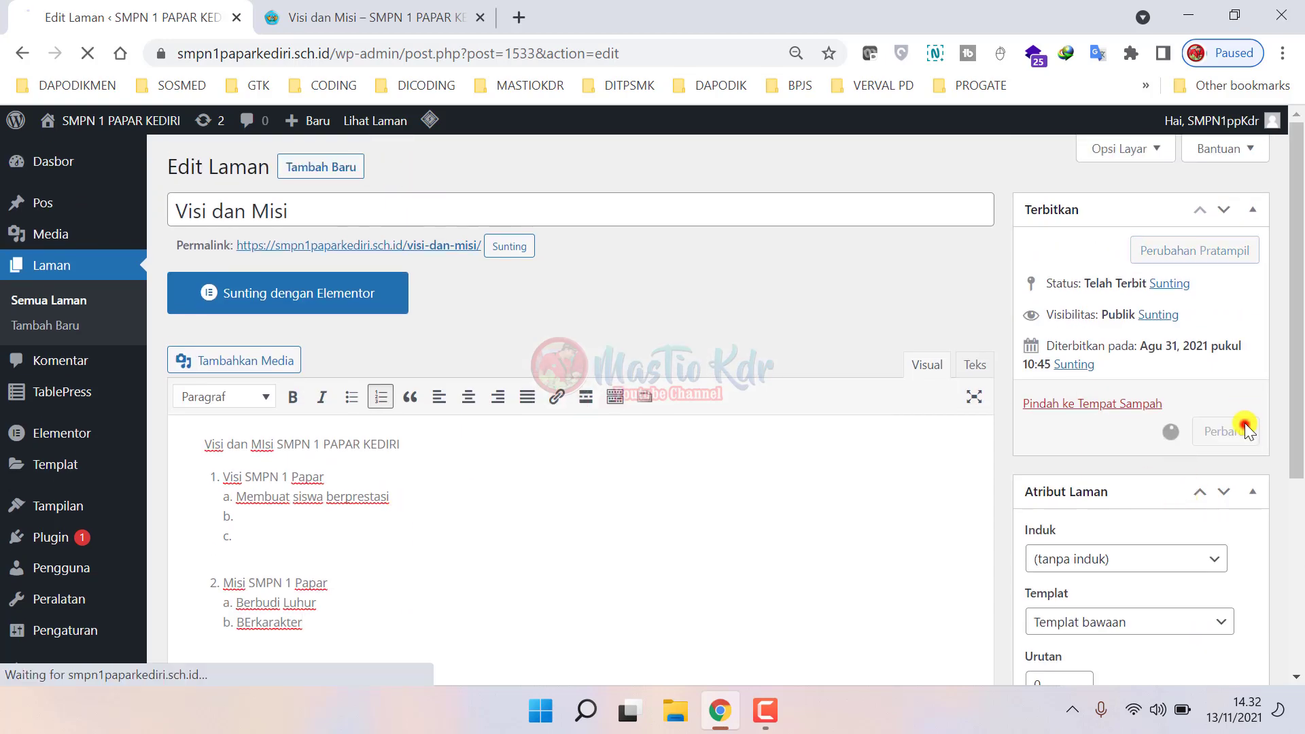
click(405, 10)
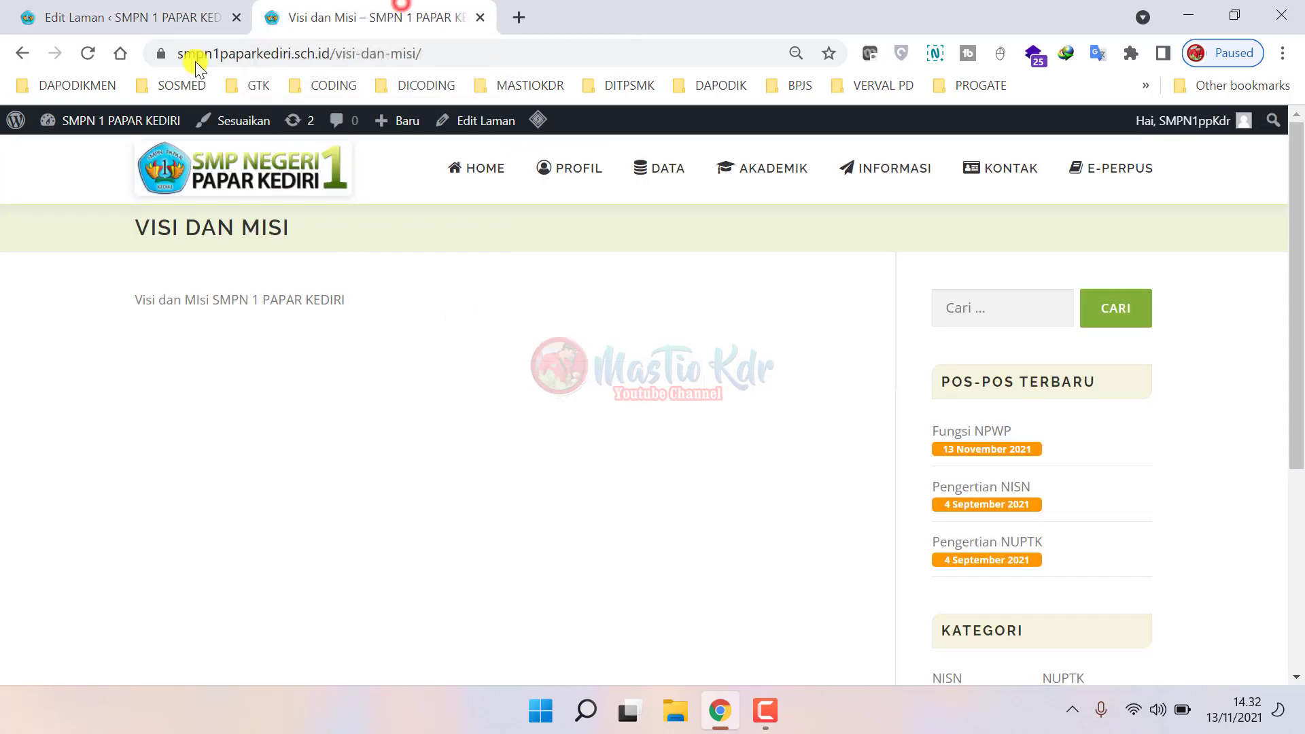
- Reload the public Visi dan Misi page, check the added Visi and Misi items, and reopen it from the Profil menu
click(82, 55)
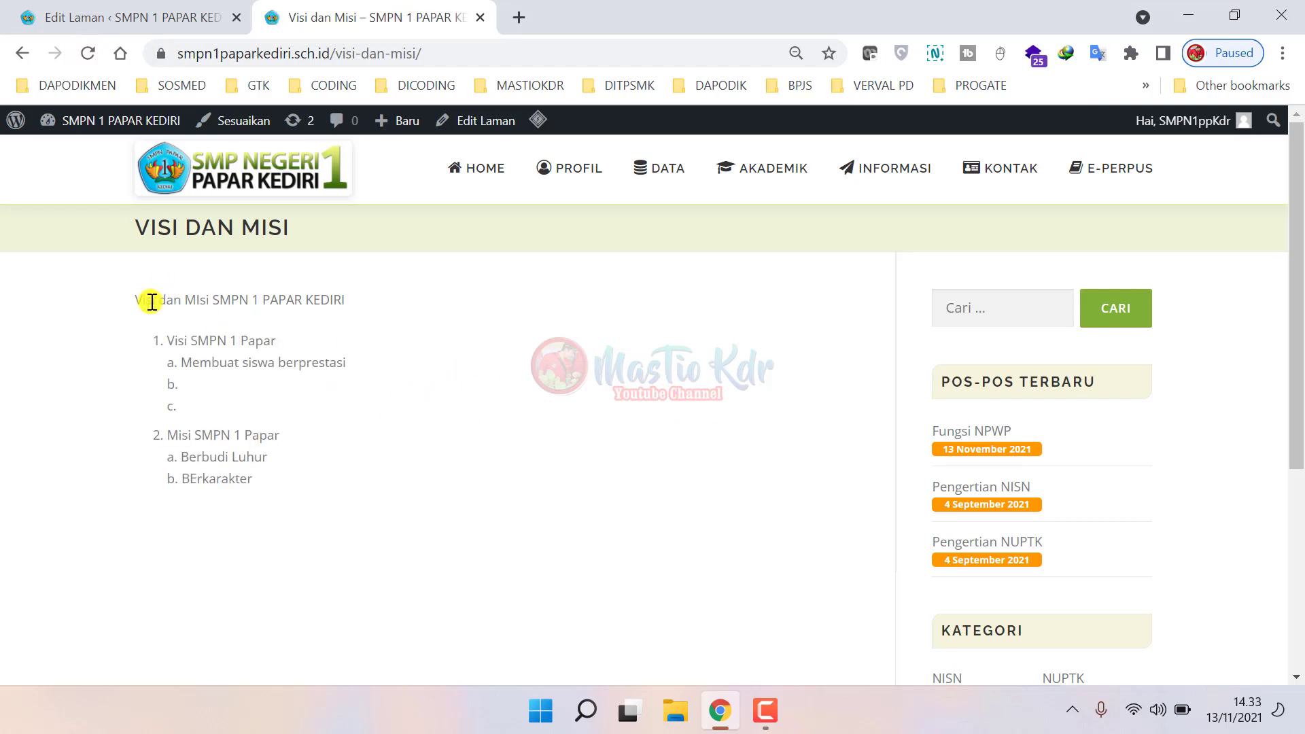
mouse_move(144, 299)
mouse_down()
mouse_move(255, 329)
mouse_move(437, 416)
mouse_up()
click(466, 369)
mouse_move(541, 171)
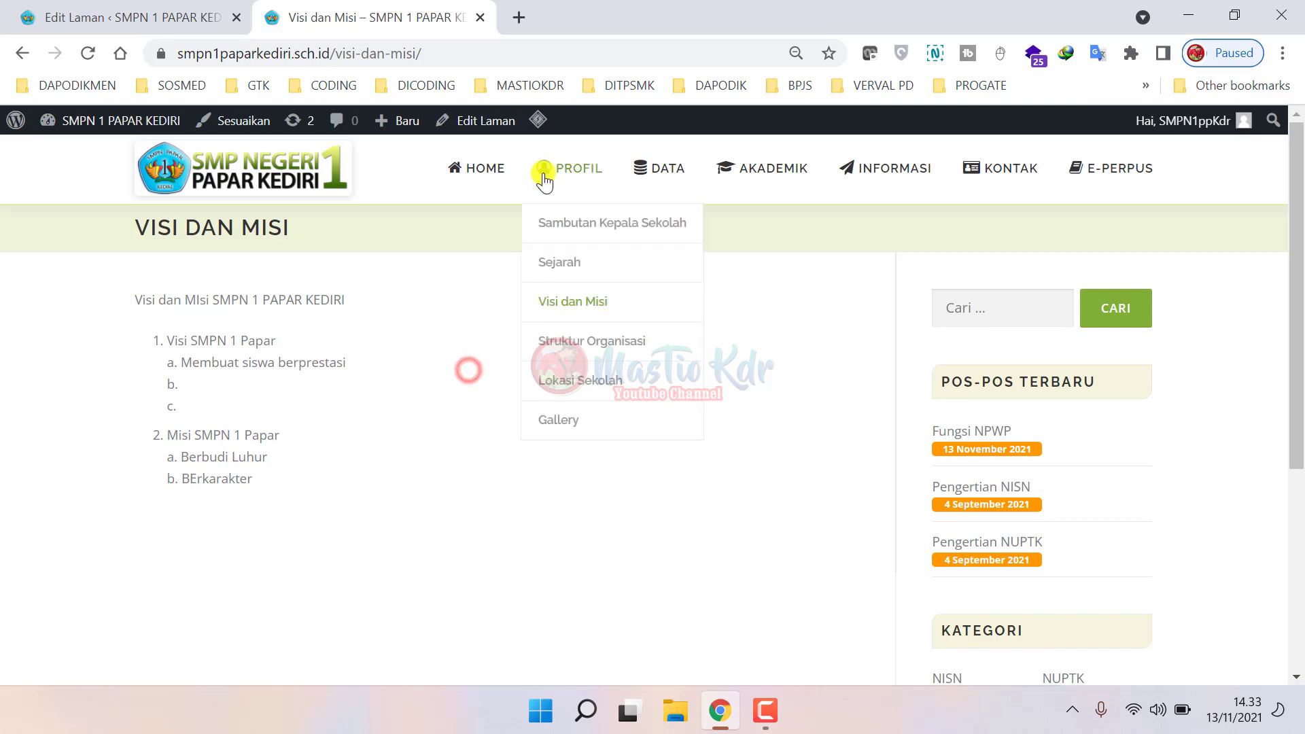
click(556, 302)
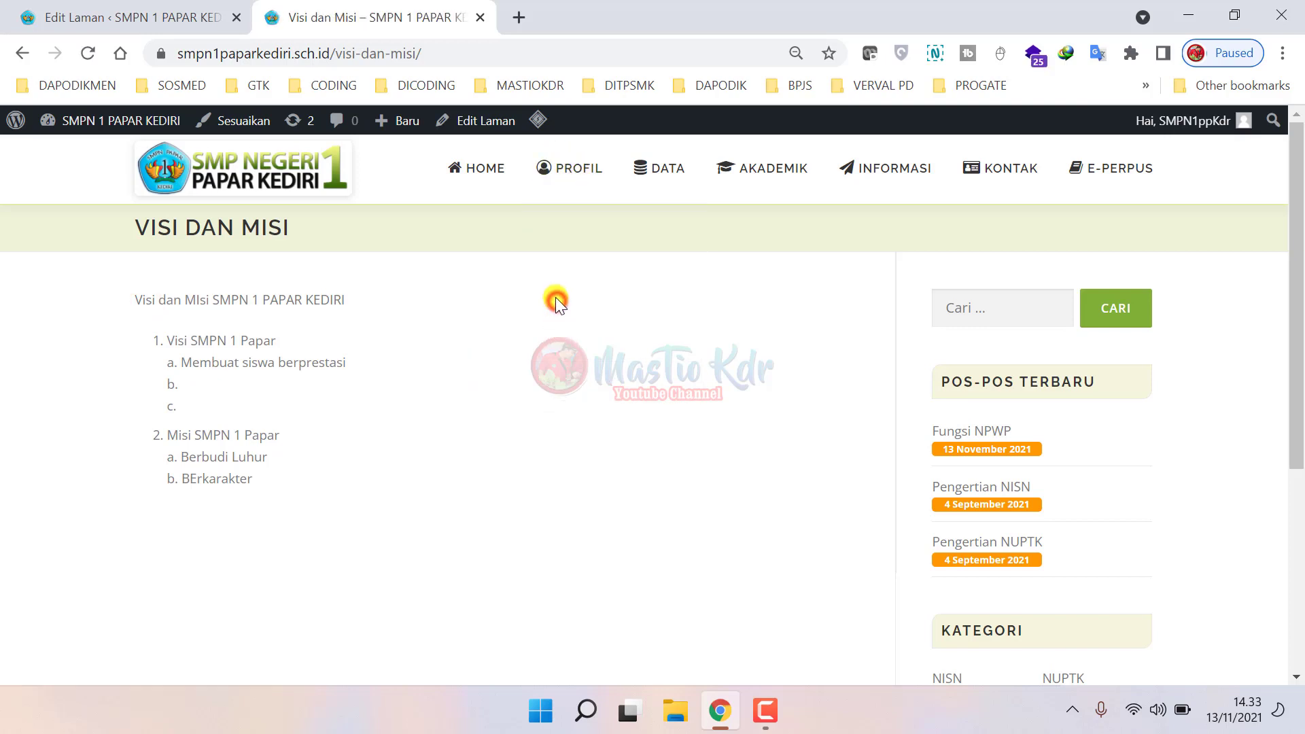
- View the public Struktur Organisasi page and return to the site's home page
mouse_move(563, 174)
click(577, 341)
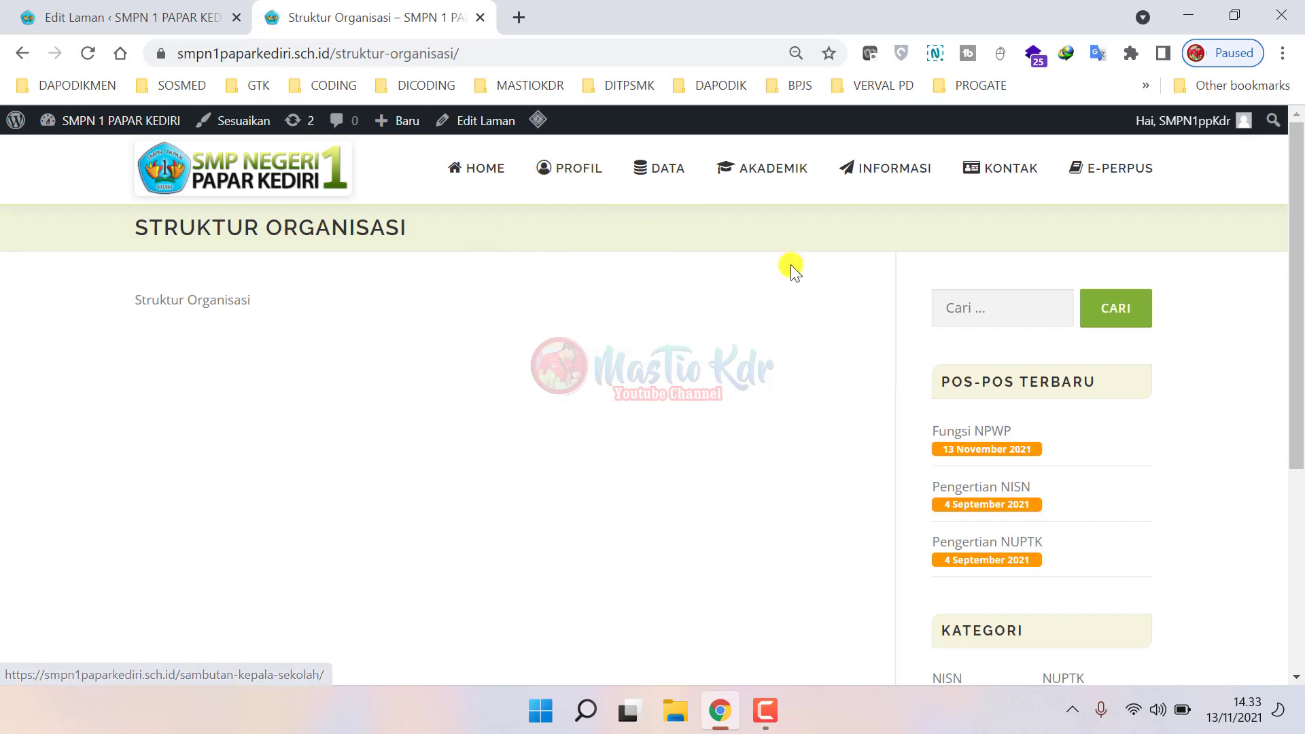
click(476, 178)
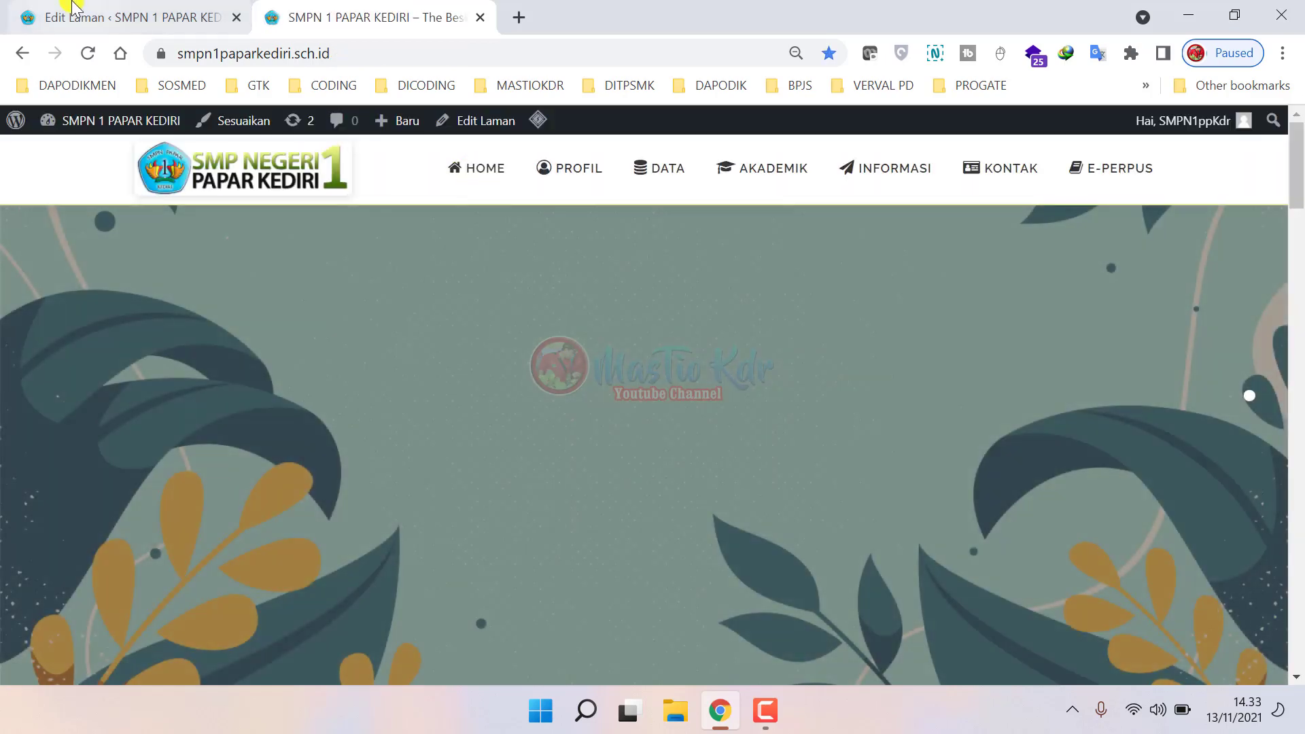
- Open the full Laman list in the admin and look at the entries under Data on the public site
click(129, 17)
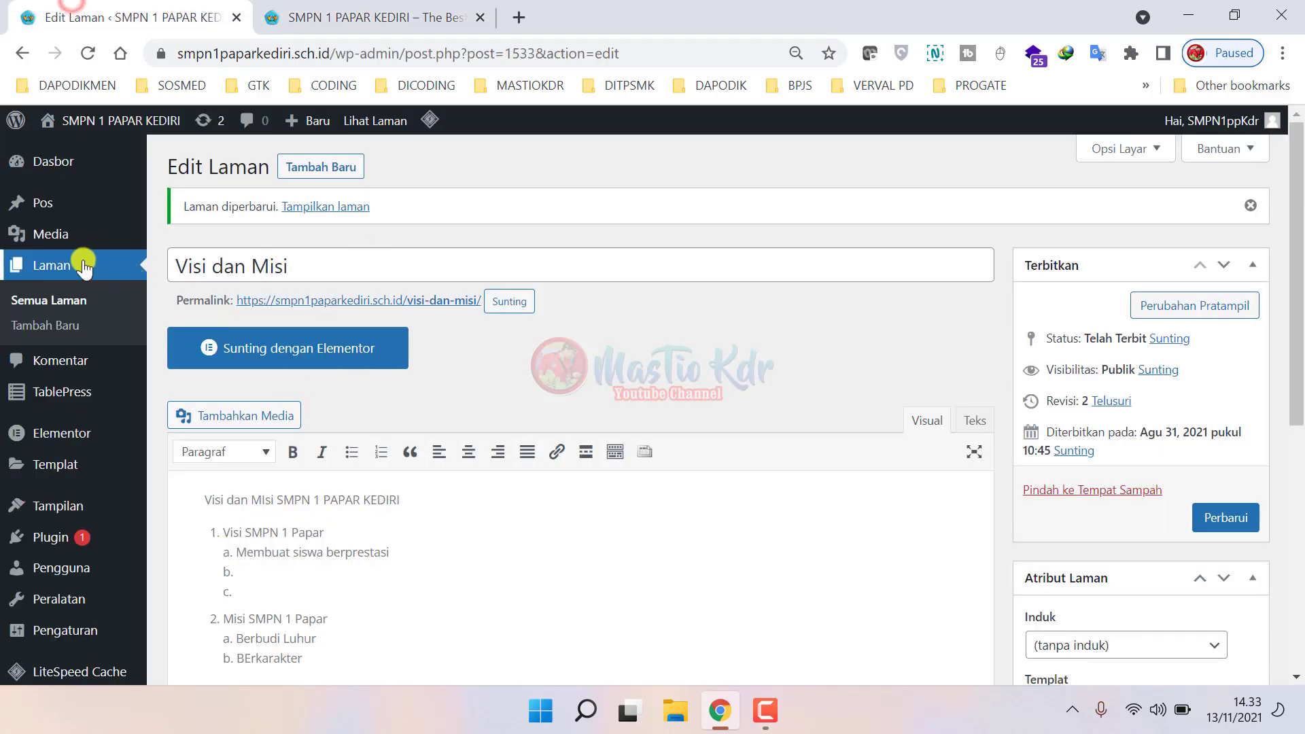
click(104, 297)
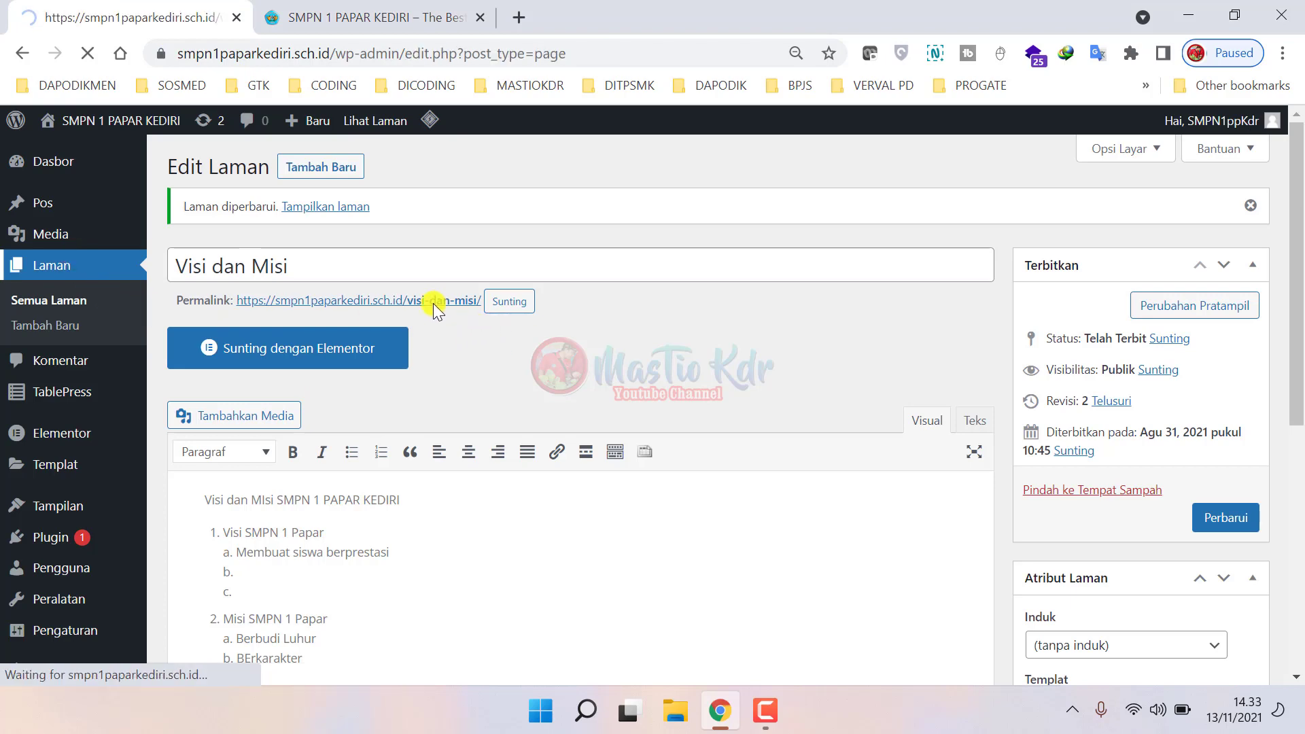
click(316, 17)
mouse_move(656, 167)
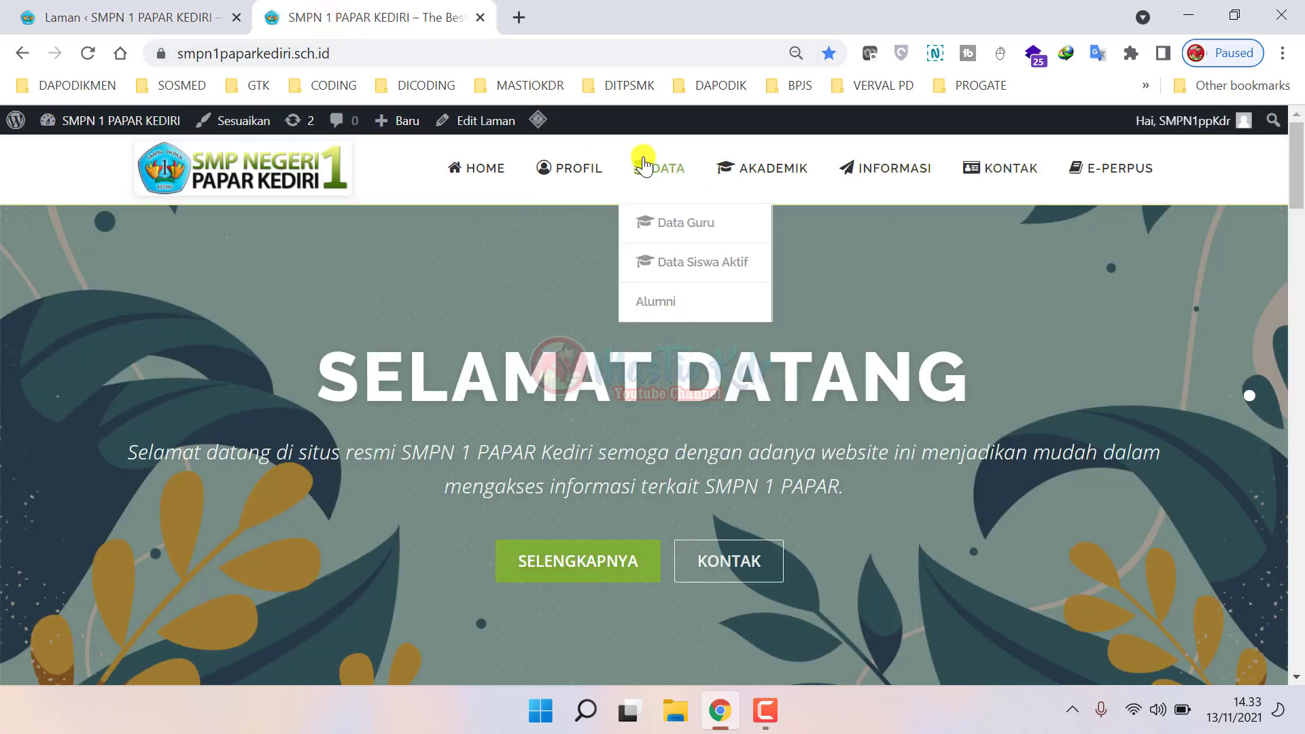
click(130, 15)
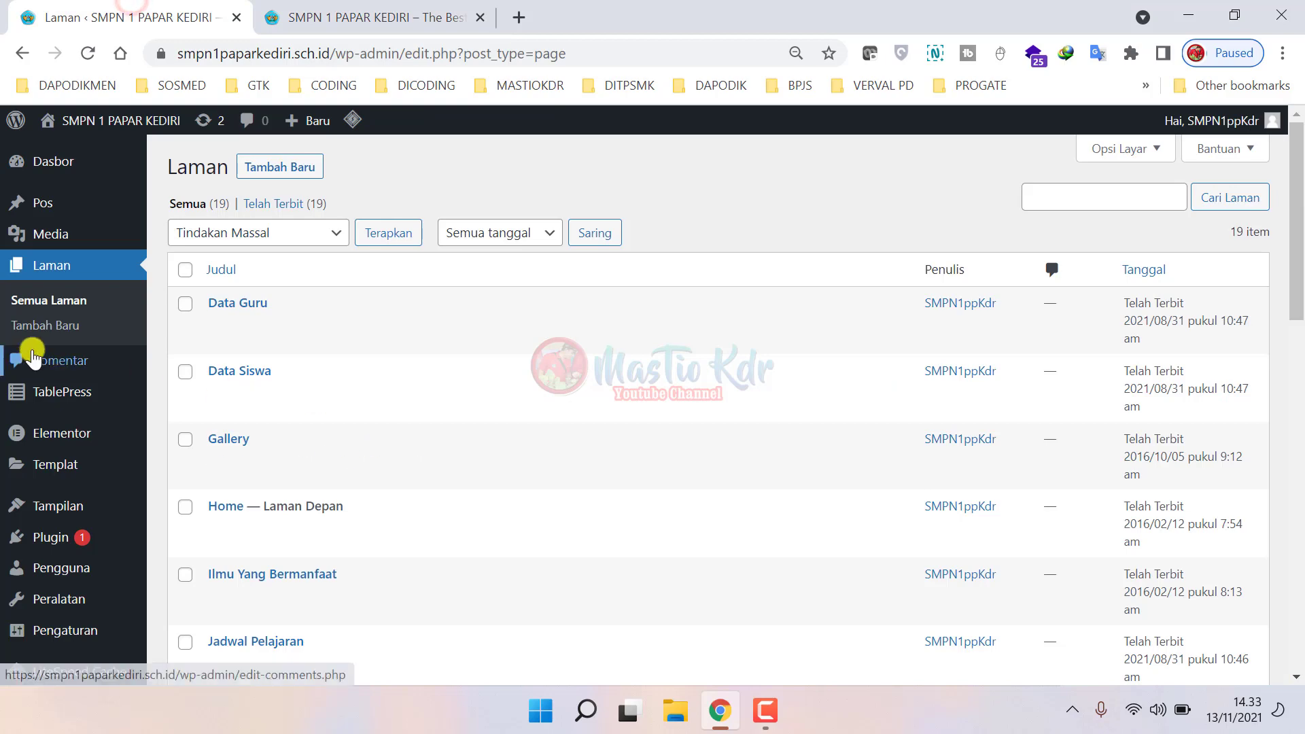
click(353, 14)
click(102, 12)
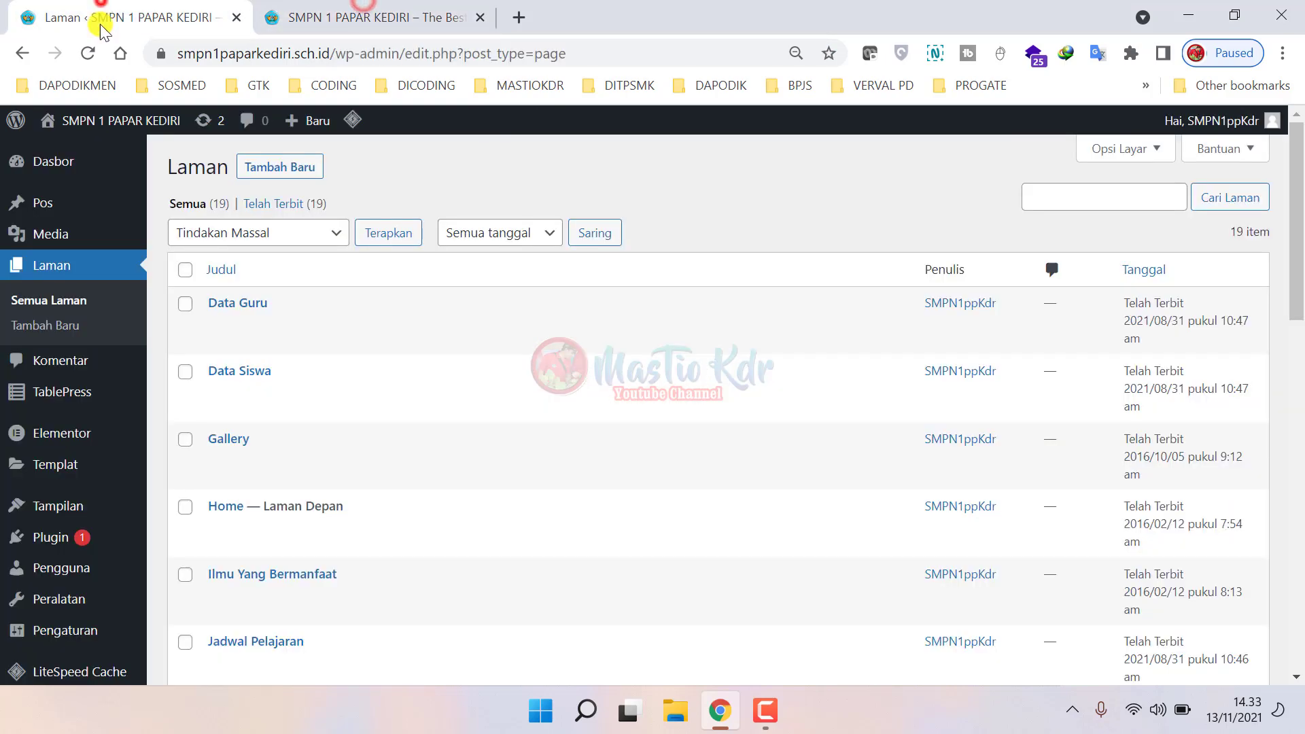
click(63, 270)
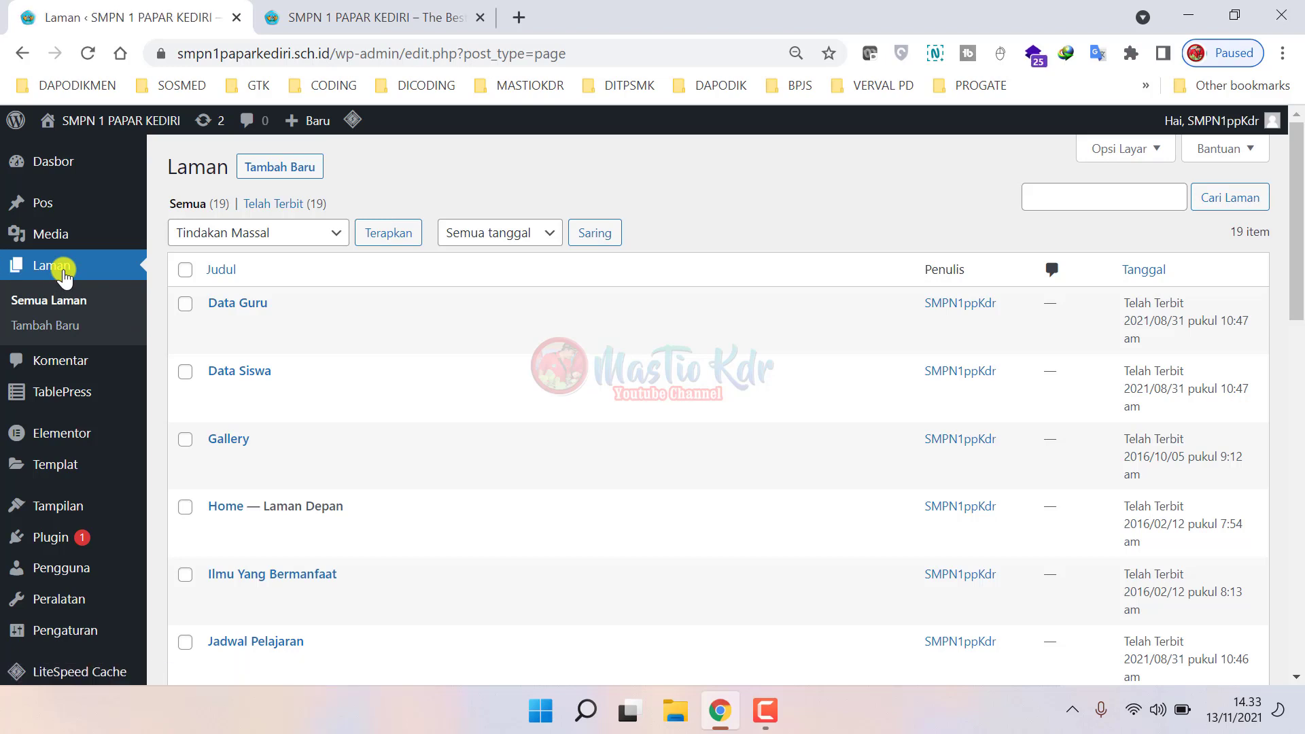
- Open the TablePress list of all tables in the admin and look through its entries
mouse_move(117, 457)
scroll(117, 457, down, 3)
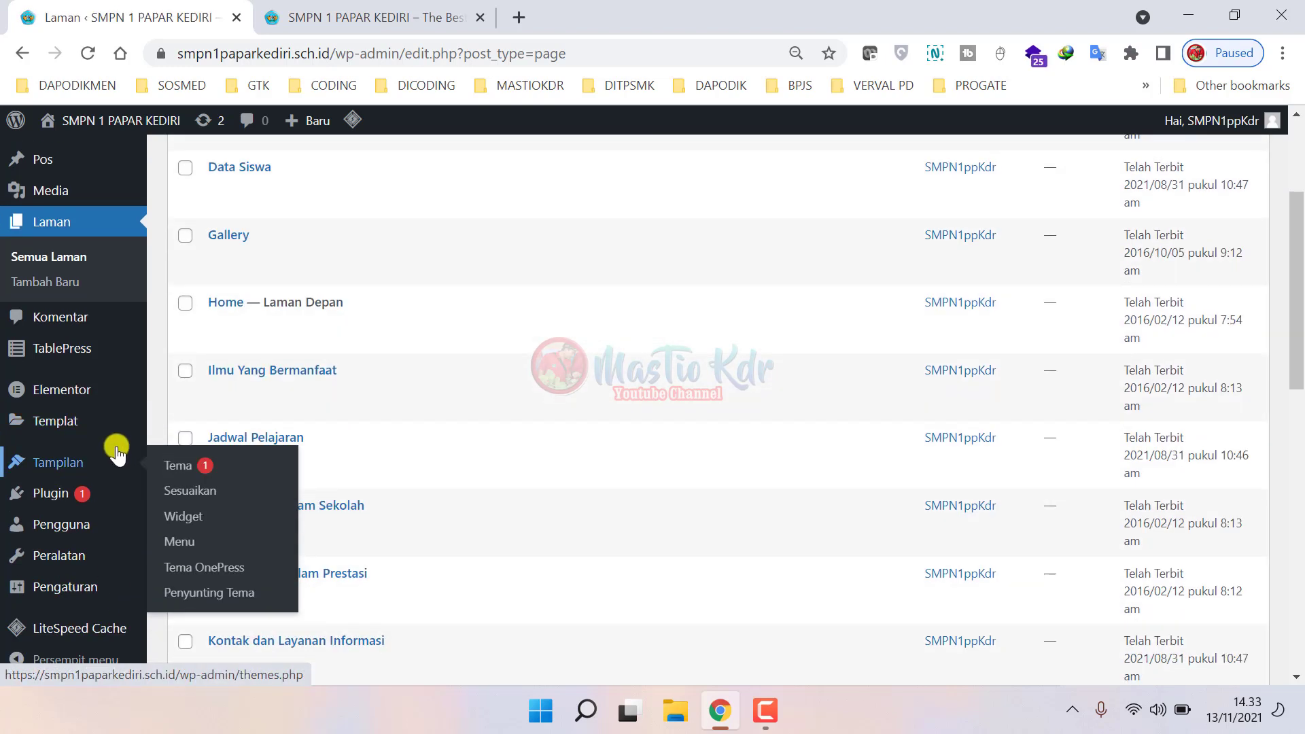
mouse_move(53, 349)
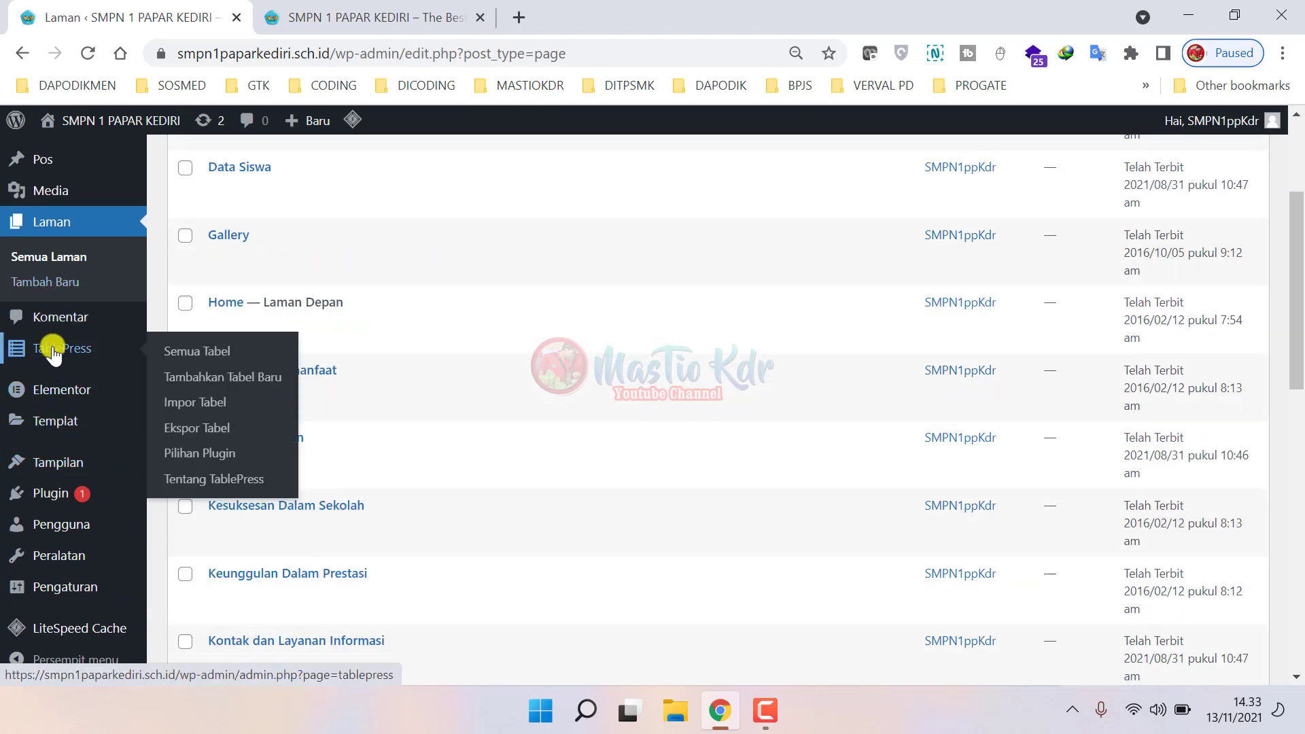
click(53, 350)
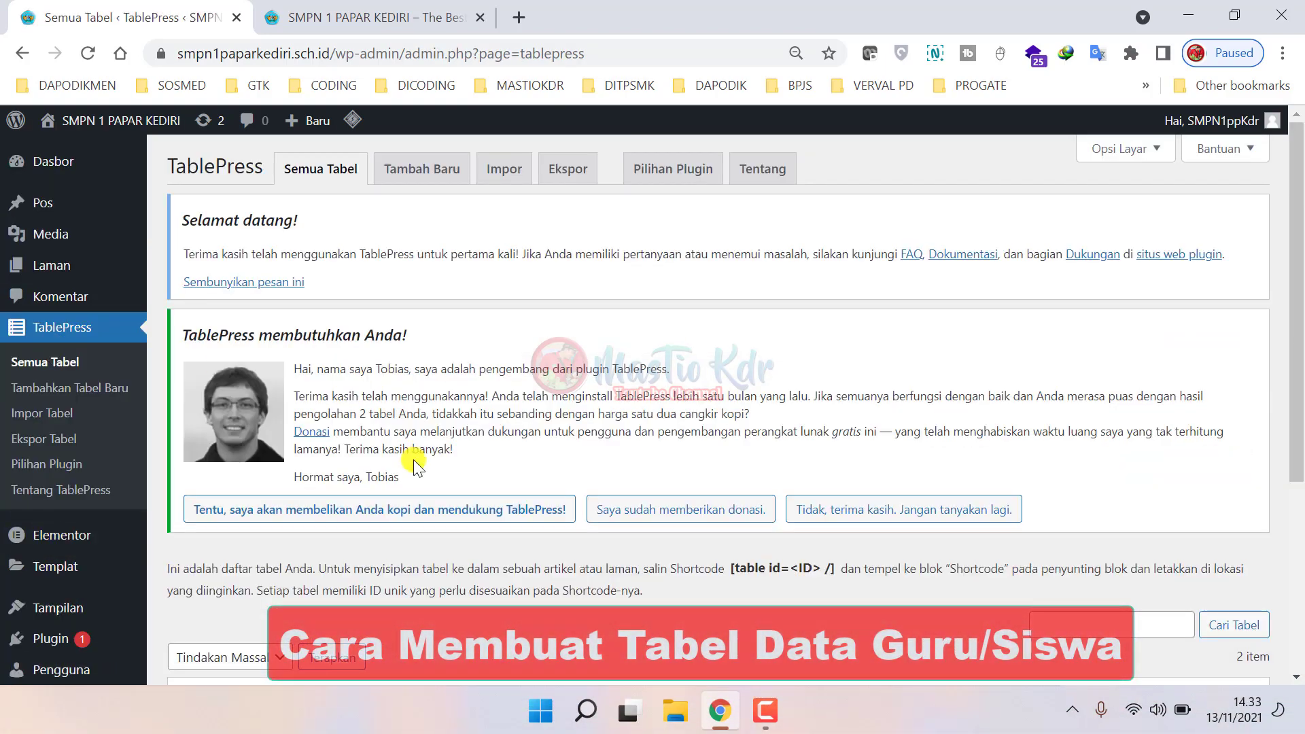
scroll(414, 458, down, 4)
scroll(415, 458, up, 1)
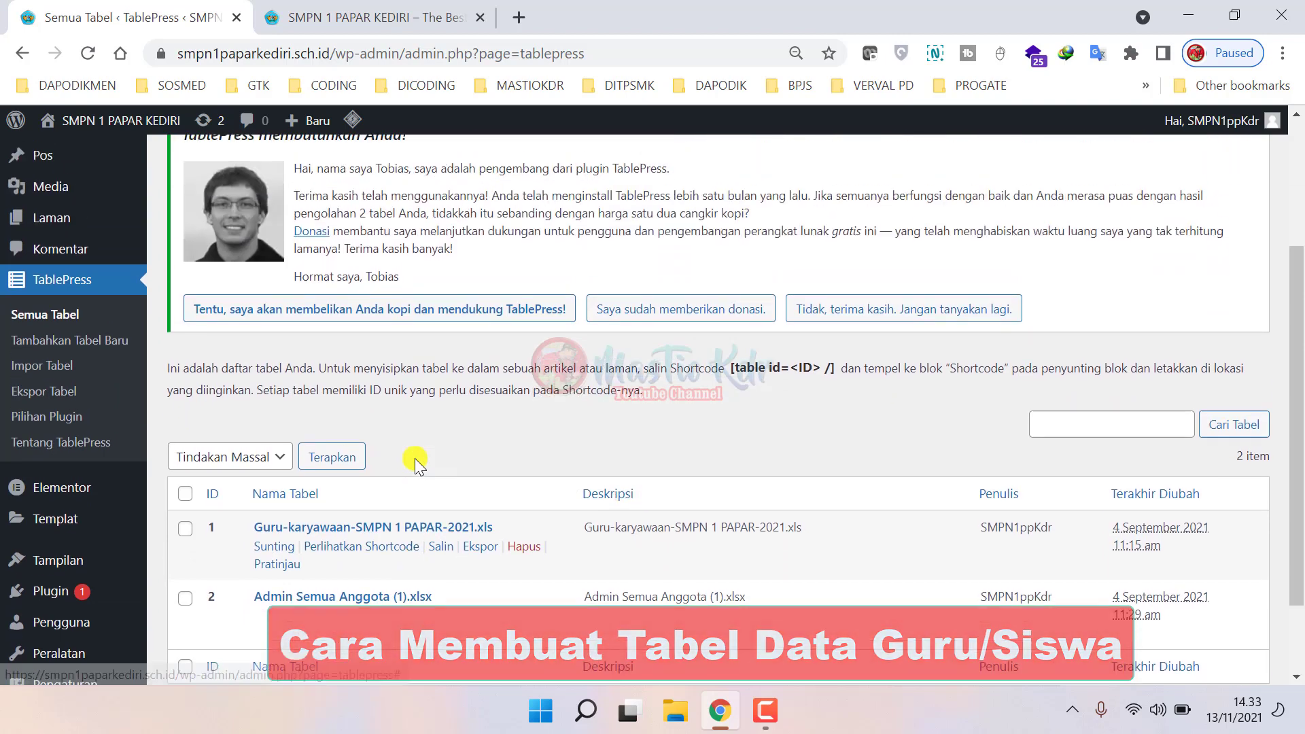
scroll(414, 458, down, 2)
- Examine the Data Guru and Data Siswa Aktif tables on the public site
click(331, 15)
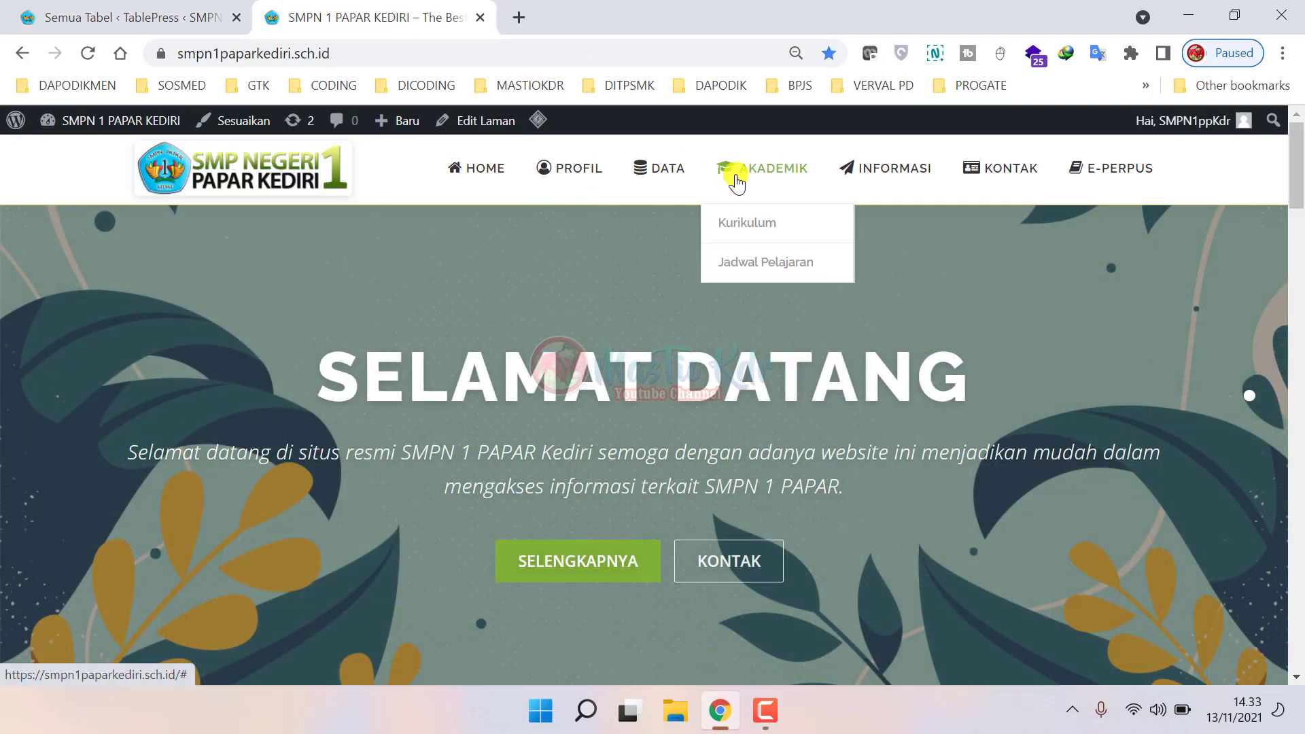
mouse_move(620, 184)
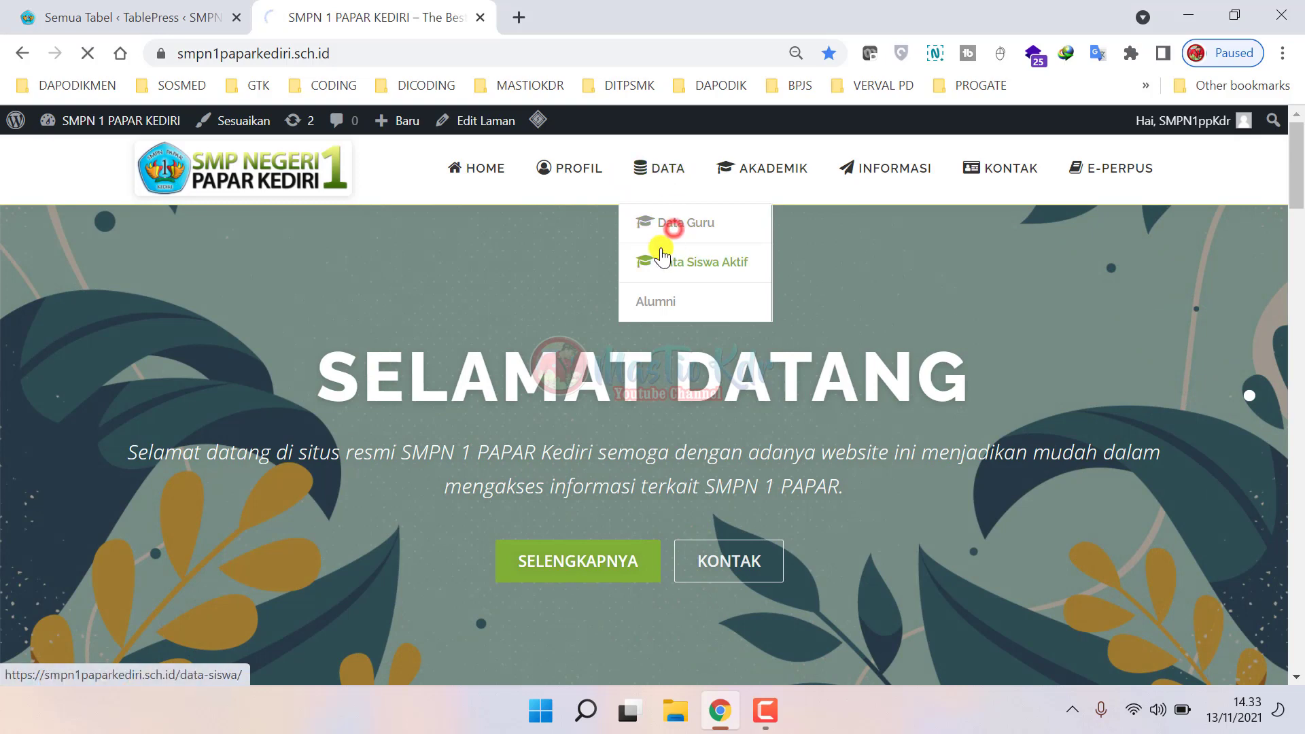
scroll(537, 381, down, 6)
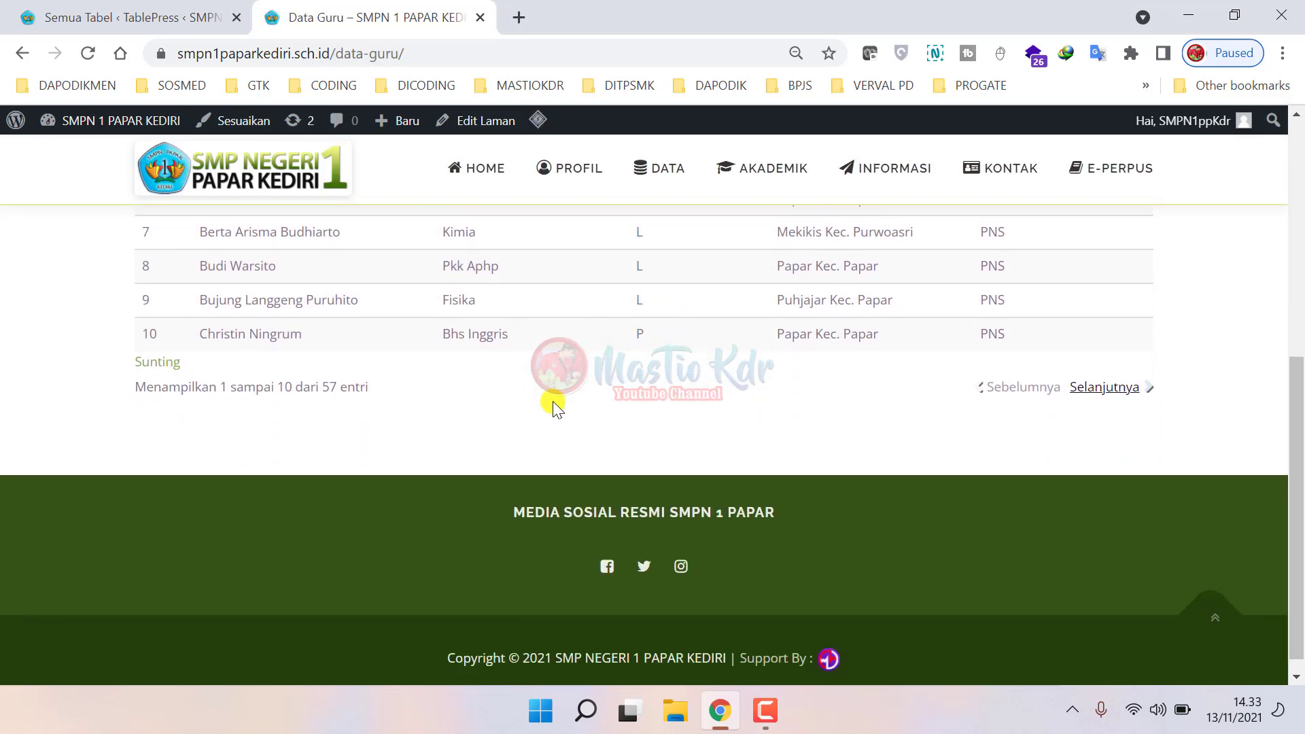
scroll(553, 401, up, 6)
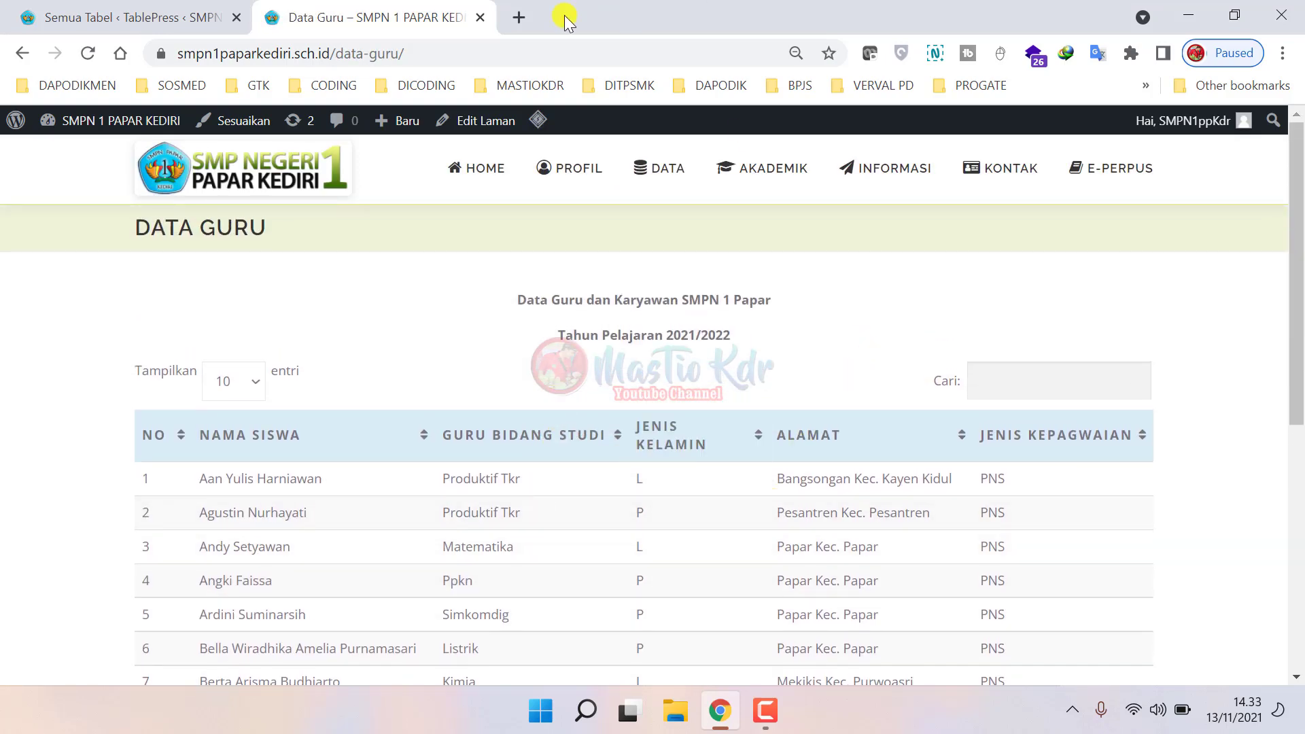
mouse_move(669, 172)
click(702, 271)
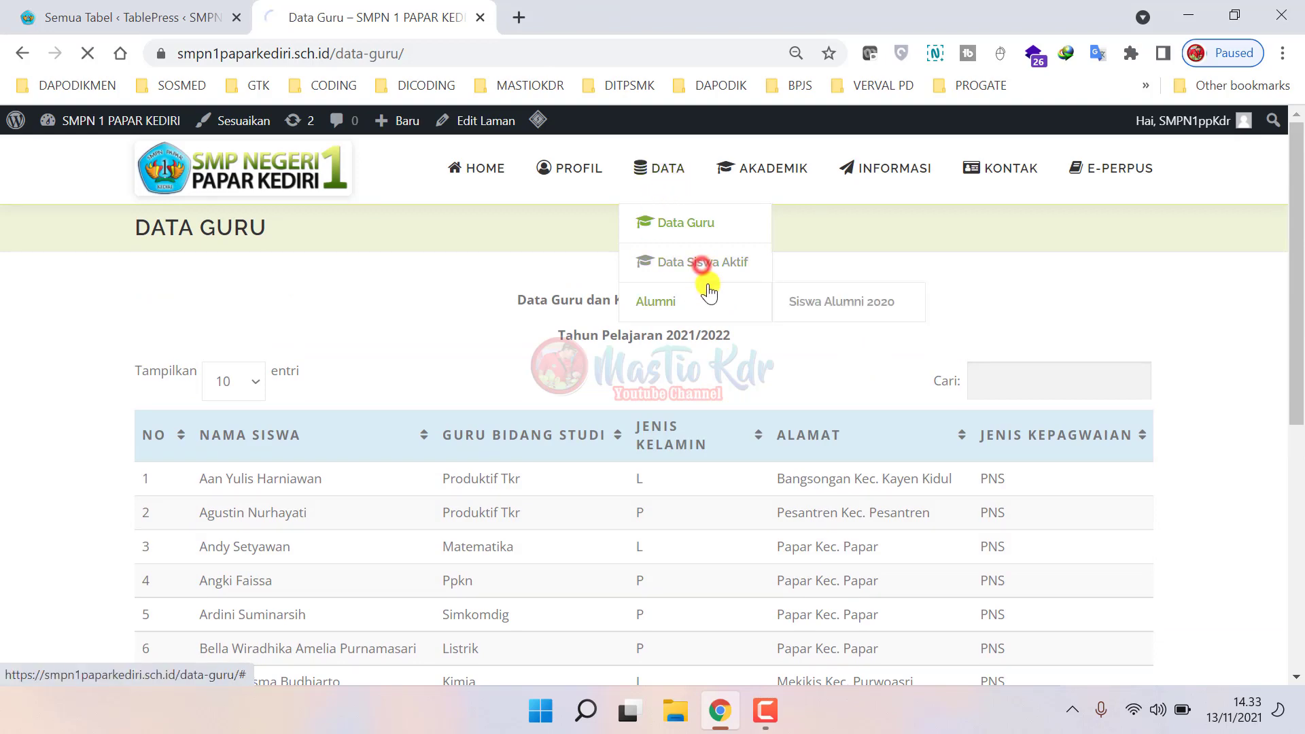
scroll(605, 447, down, 4)
scroll(605, 447, up, 4)
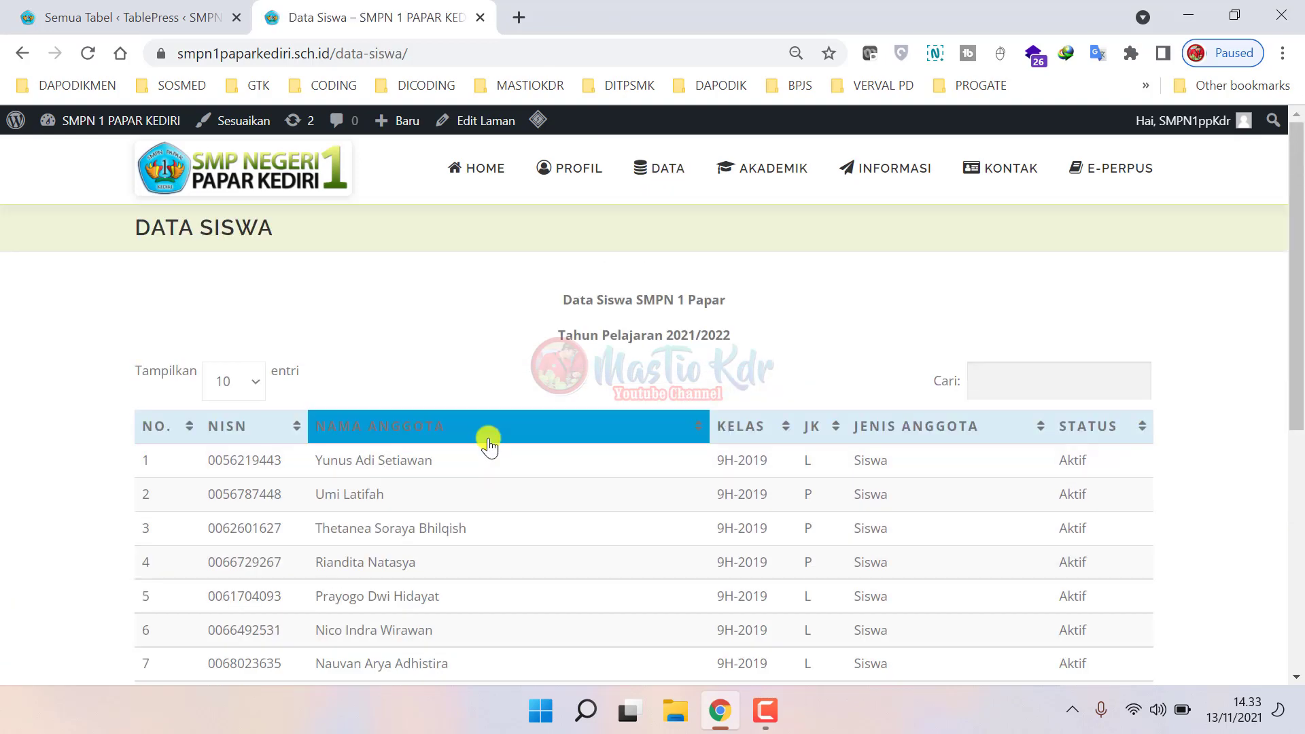
- Return to TablePress, review the existing teacher and student tables, and view the table import form
click(117, 15)
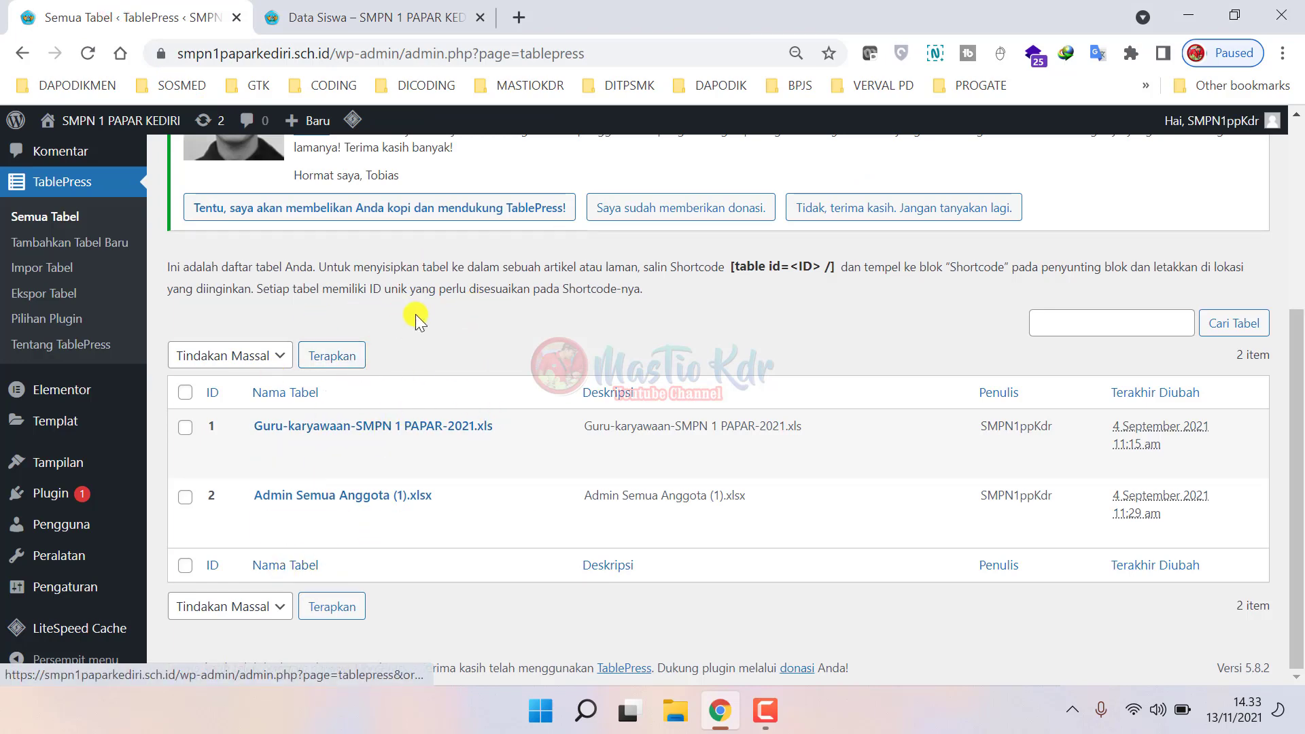
scroll(480, 400, up, 3)
scroll(480, 400, down, 3)
scroll(480, 397, up, 5)
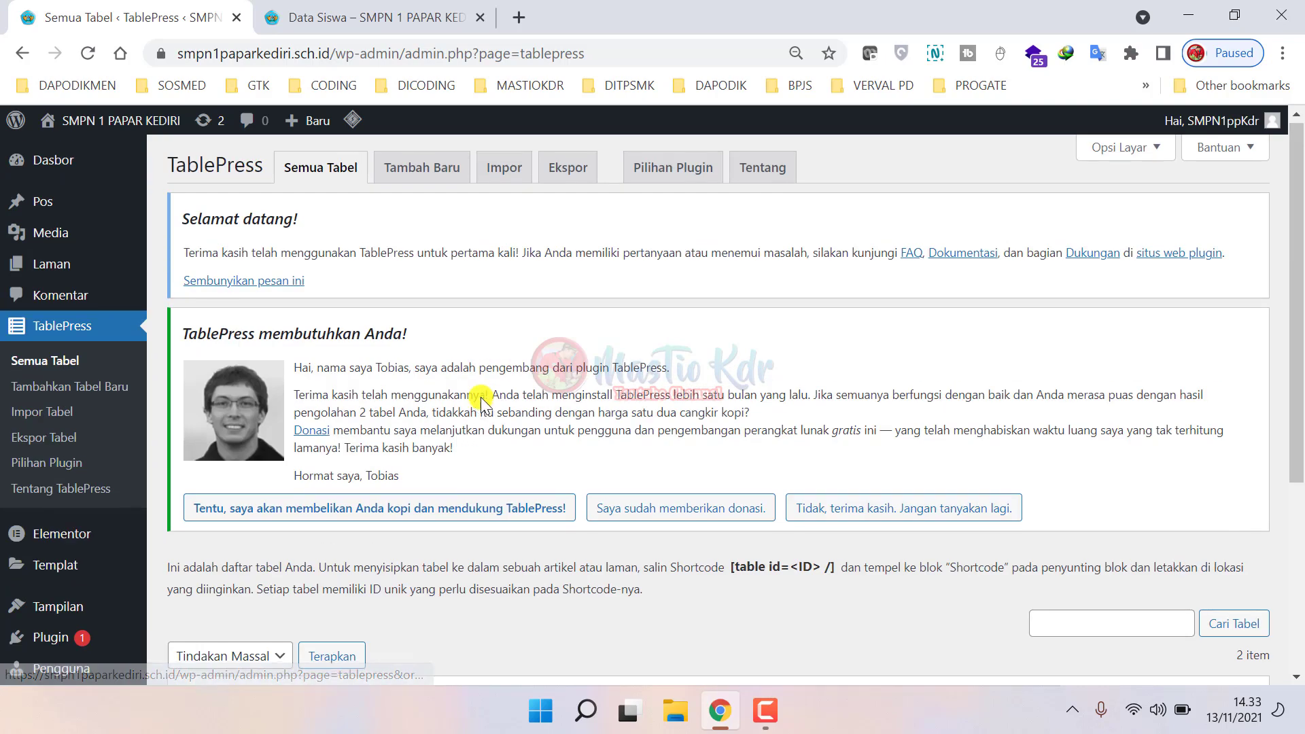
scroll(480, 397, down, 1)
scroll(480, 397, up, 1)
click(501, 167)
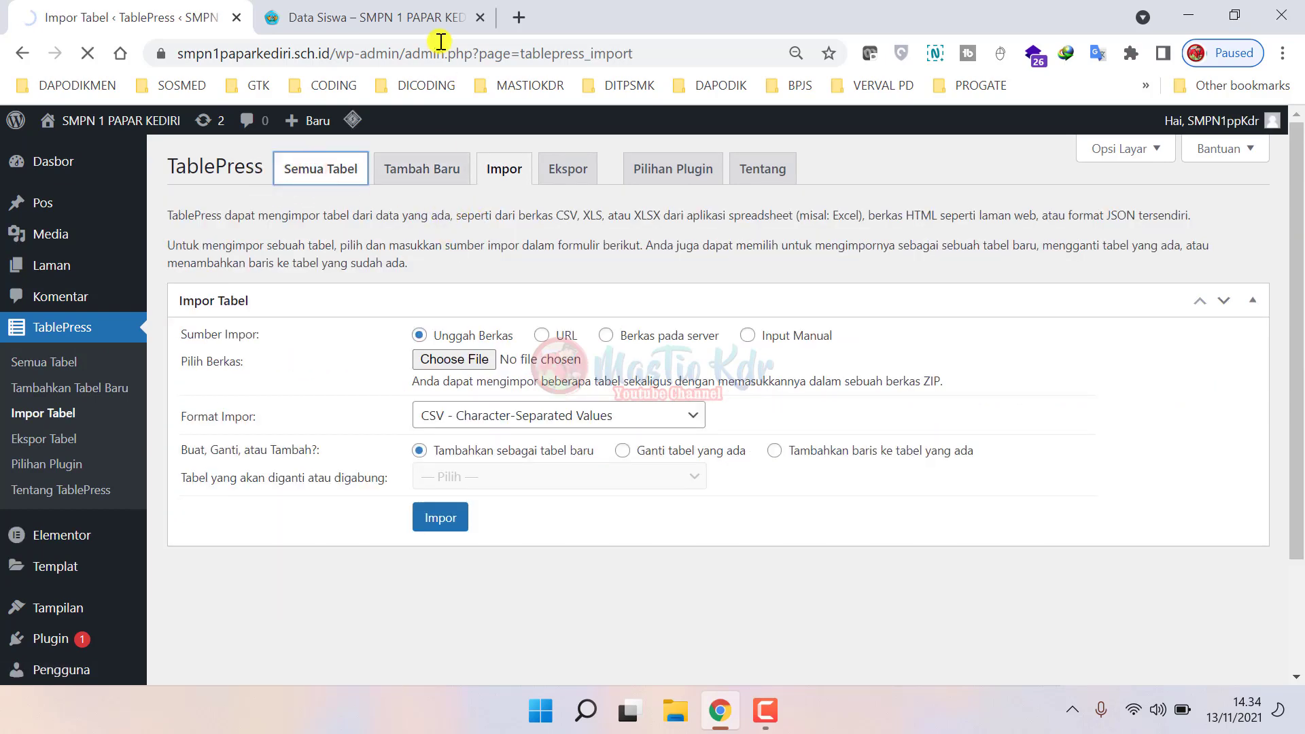
- Examine the Siswa Alumni 2020 table on the public site
click(438, 19)
mouse_move(778, 166)
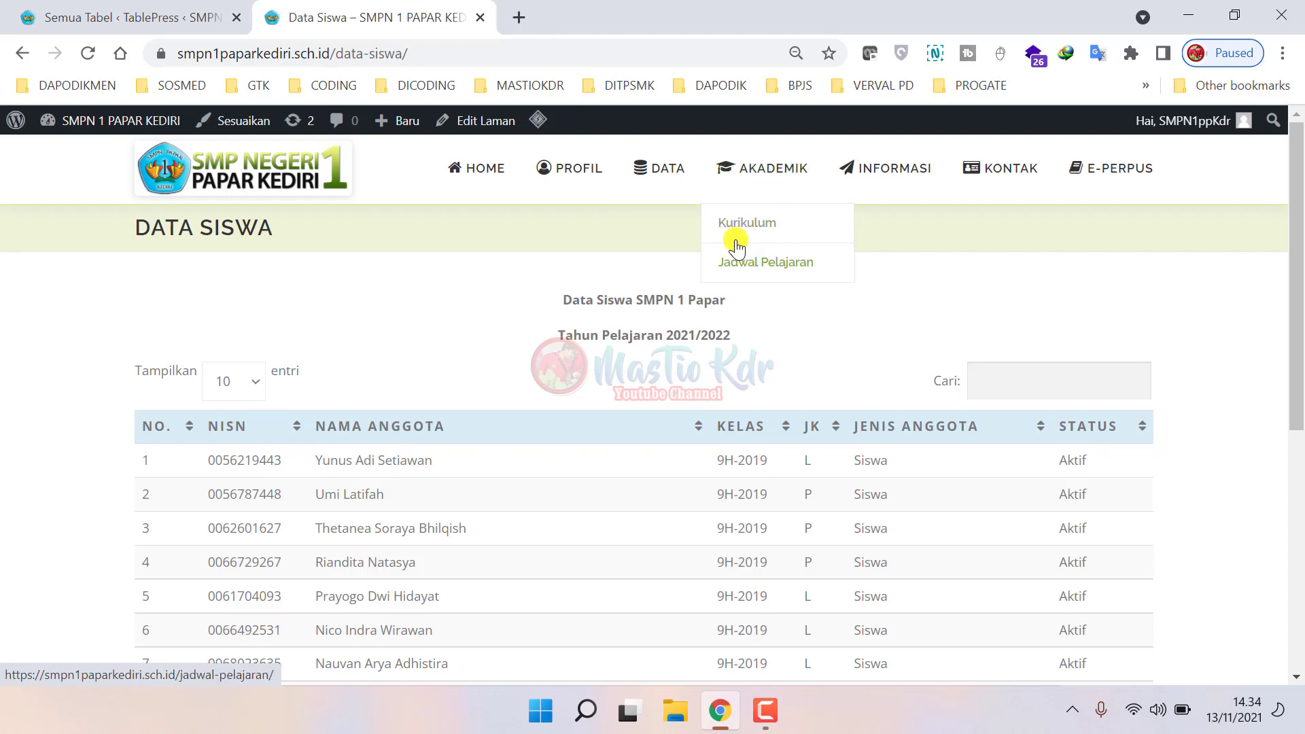
mouse_move(658, 170)
click(656, 306)
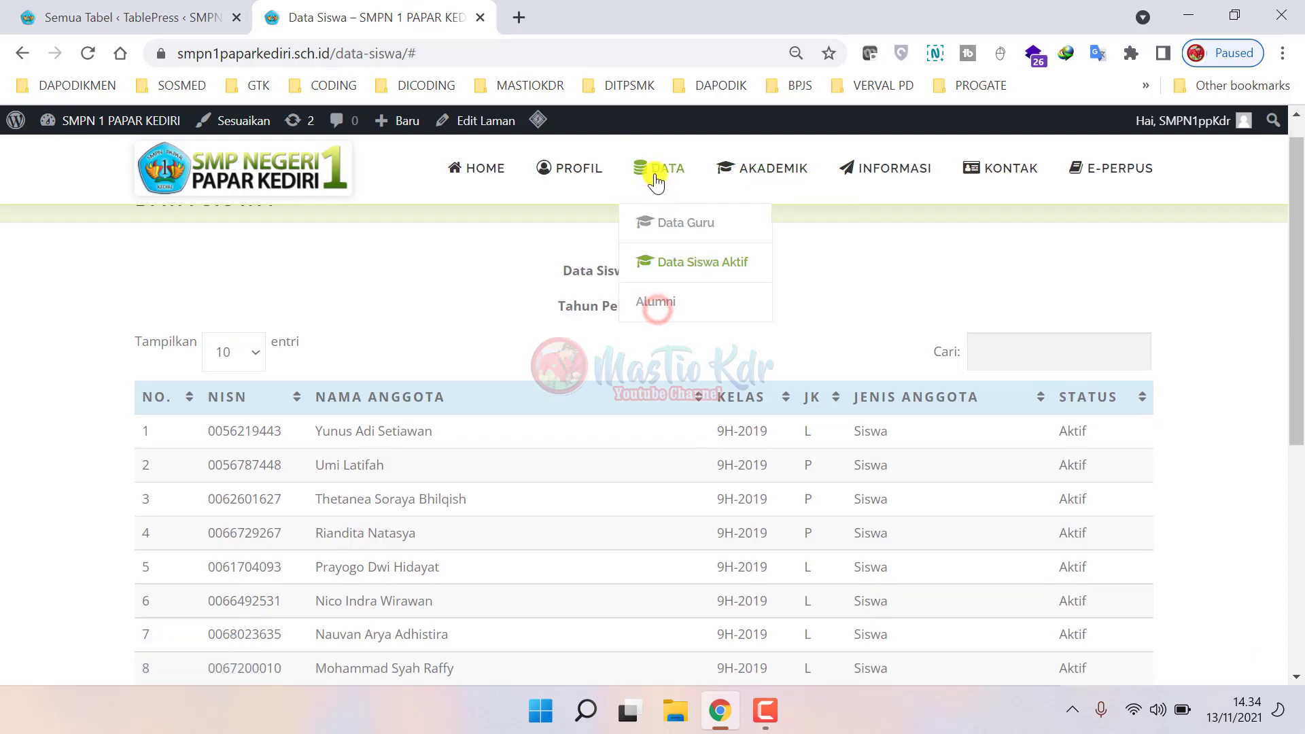
click(655, 304)
mouse_move(656, 299)
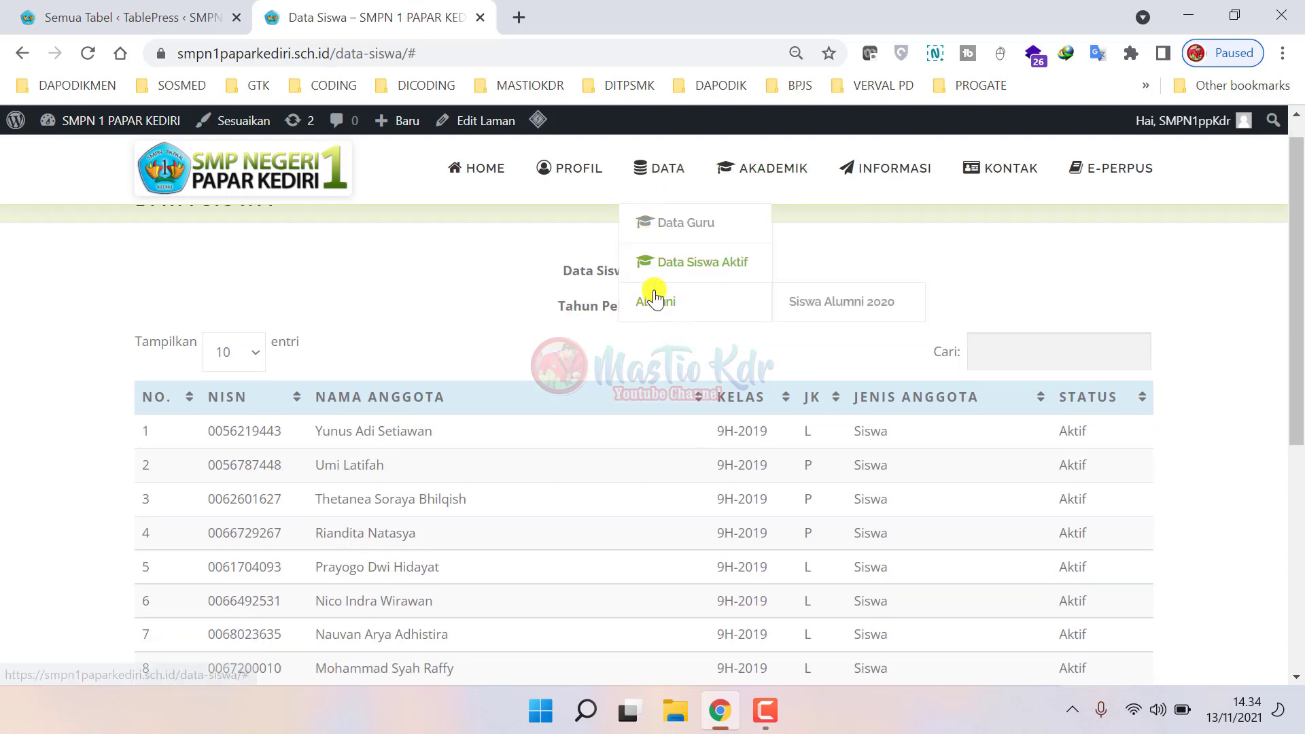
click(825, 303)
scroll(557, 431, down, 4)
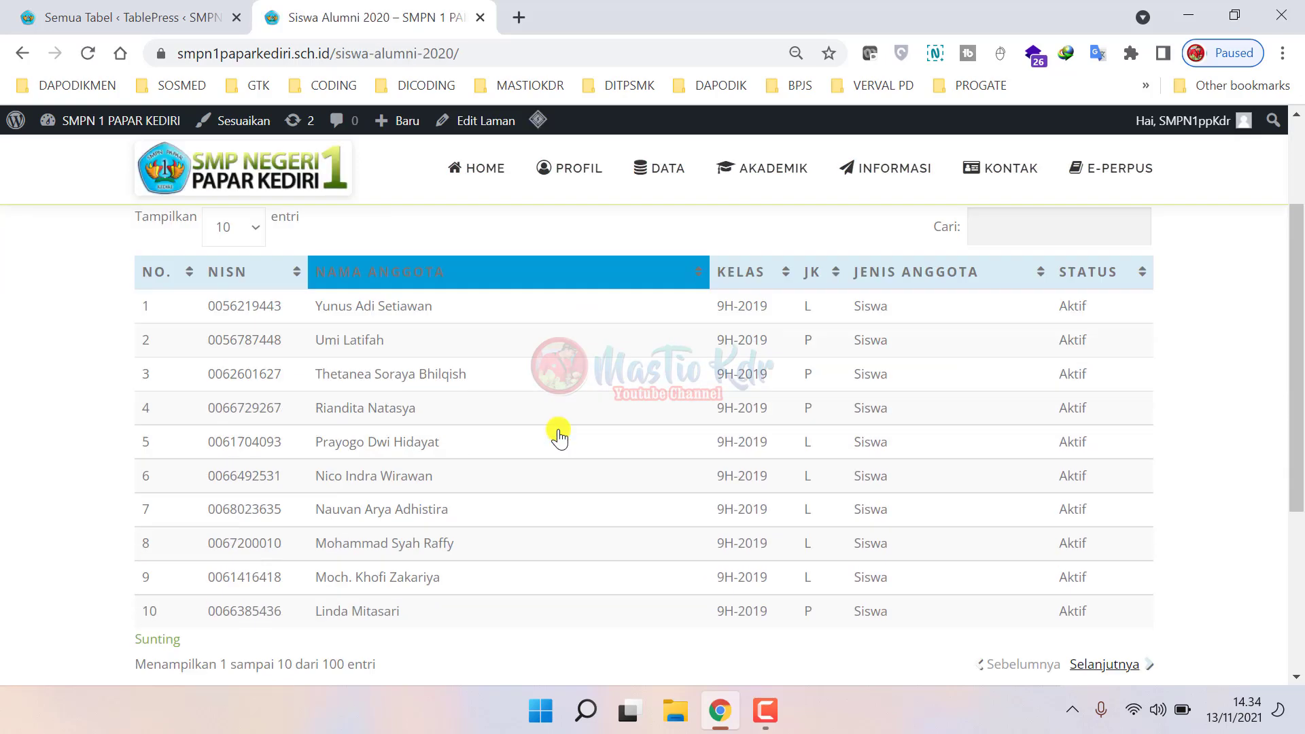
scroll(518, 329, up, 3)
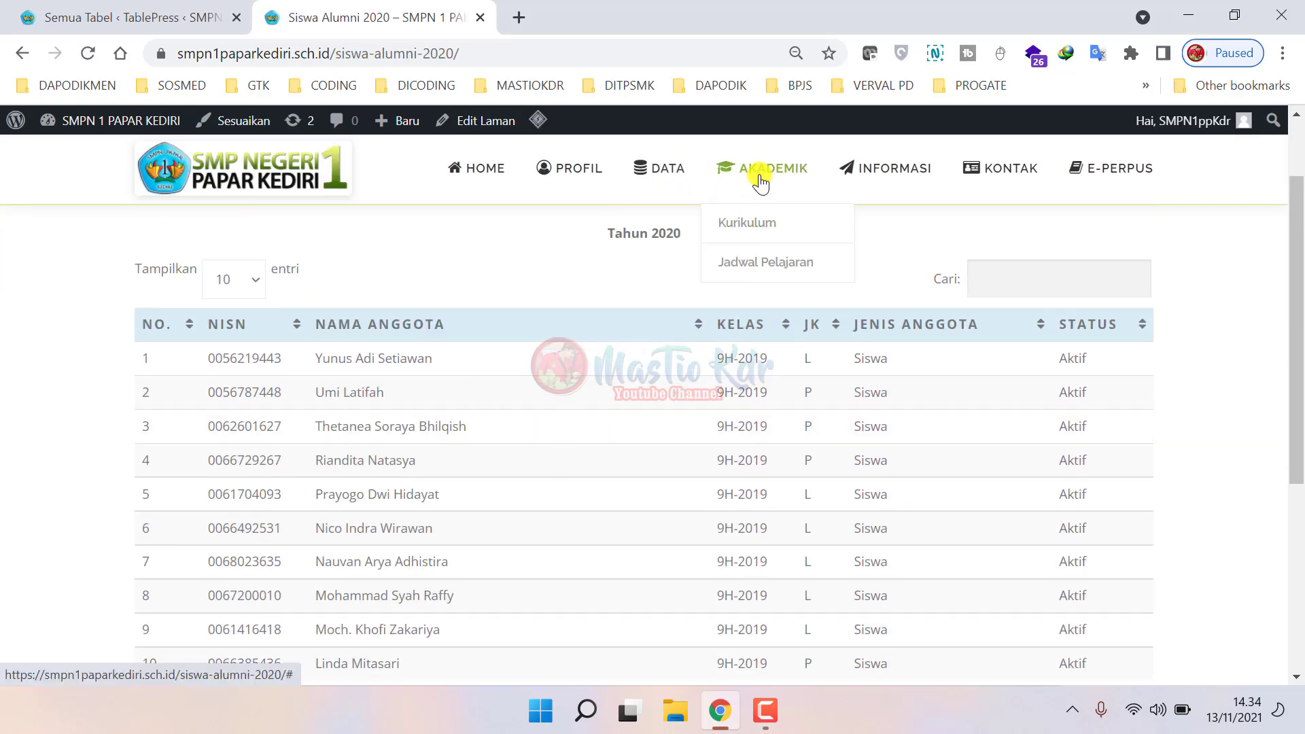
mouse_move(646, 170)
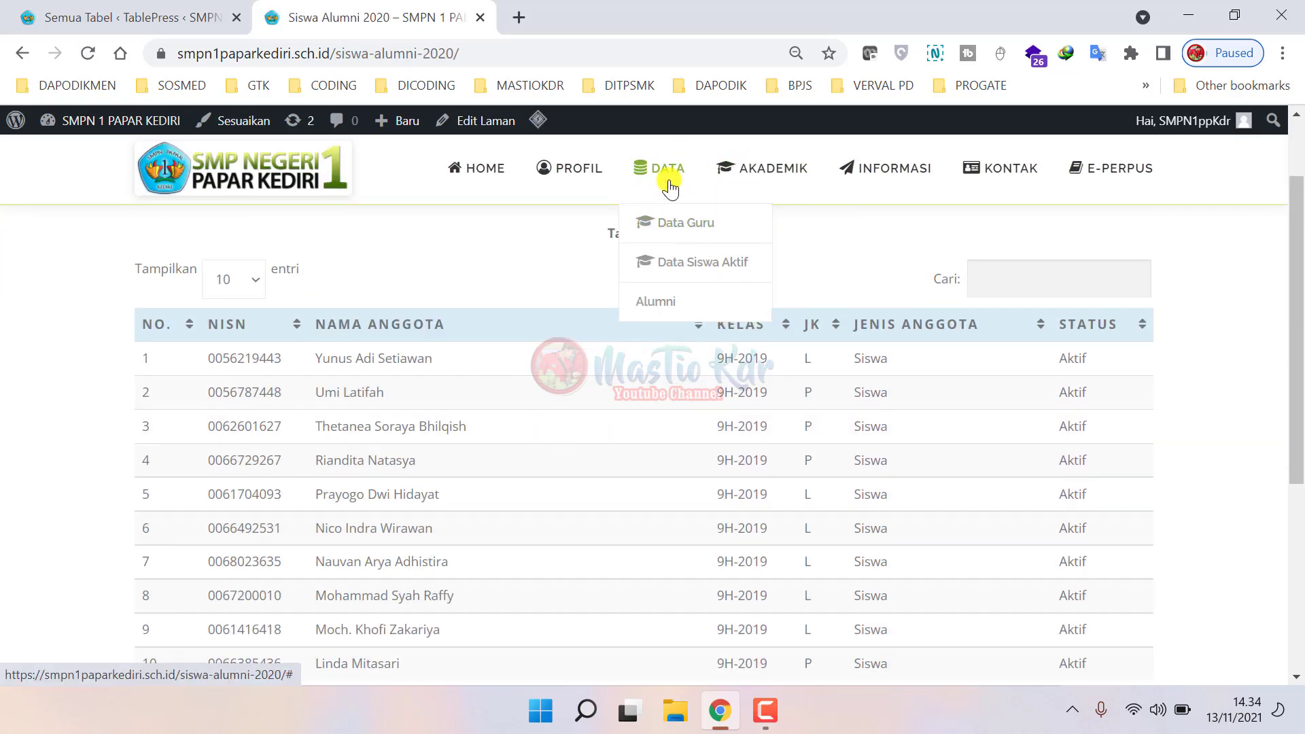
- Go back to the admin and recheck the list of all TablePress tables
click(129, 17)
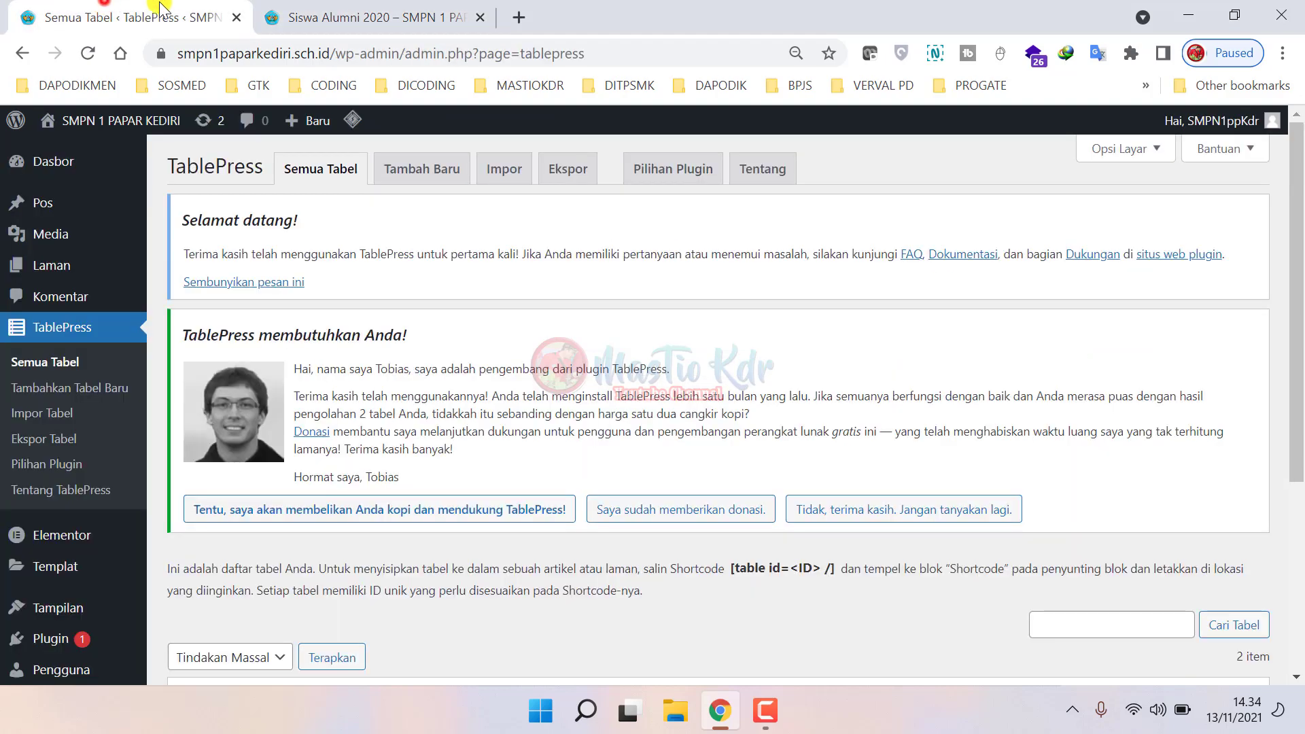
scroll(458, 455, down, 4)
scroll(459, 455, down, 1)
scroll(443, 462, up, 5)
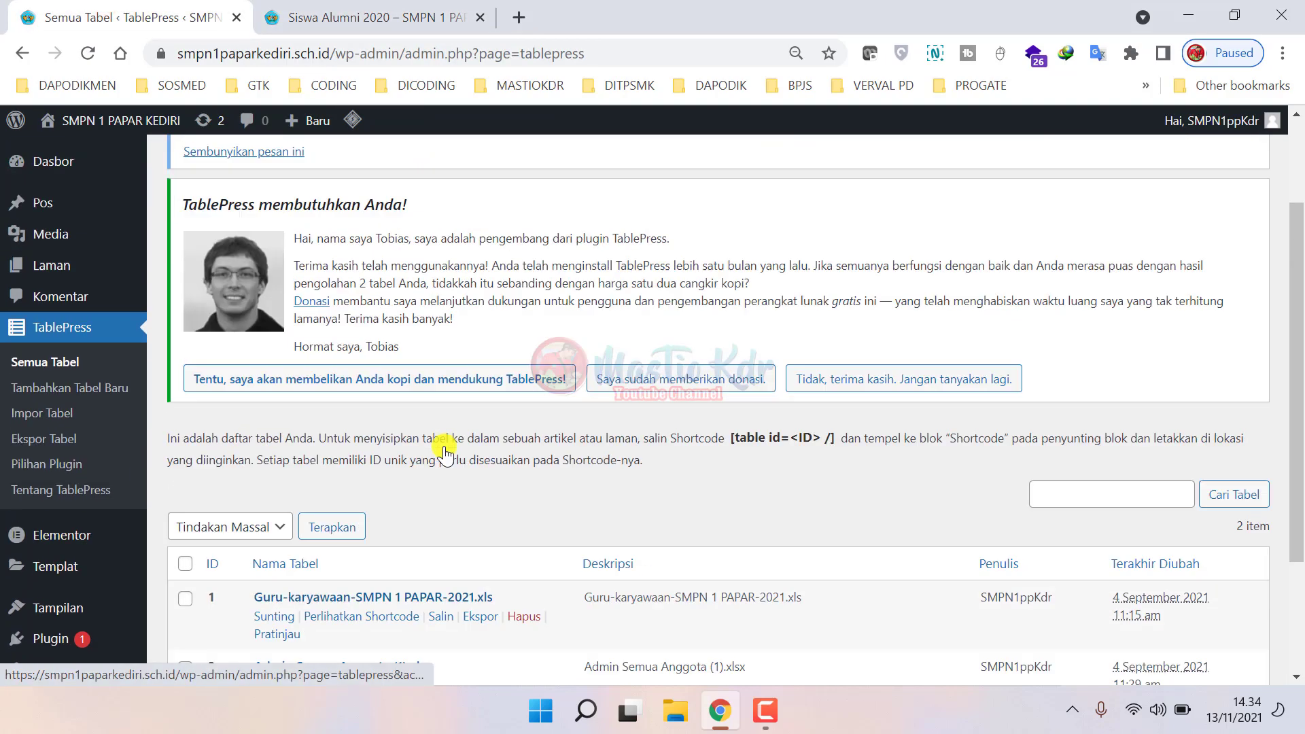
- Switch to Excel and create a blank workbook
click(532, 715)
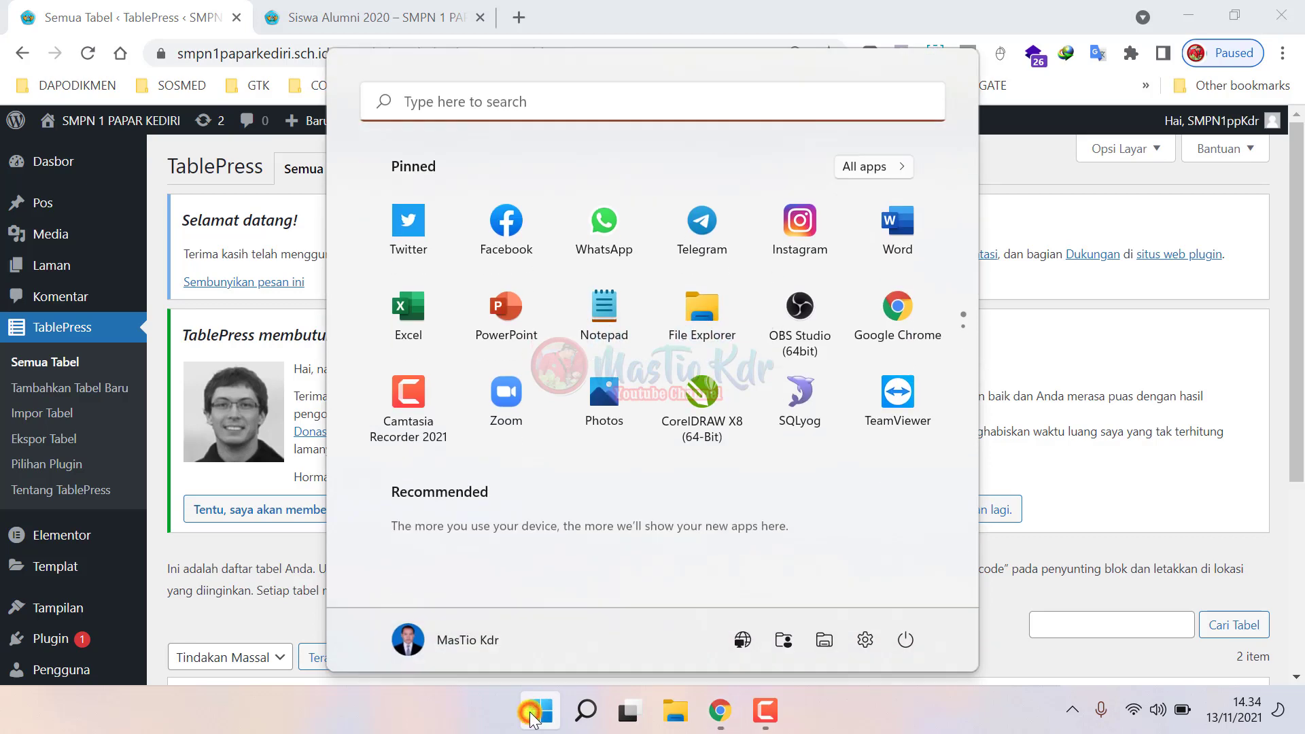
click(403, 334)
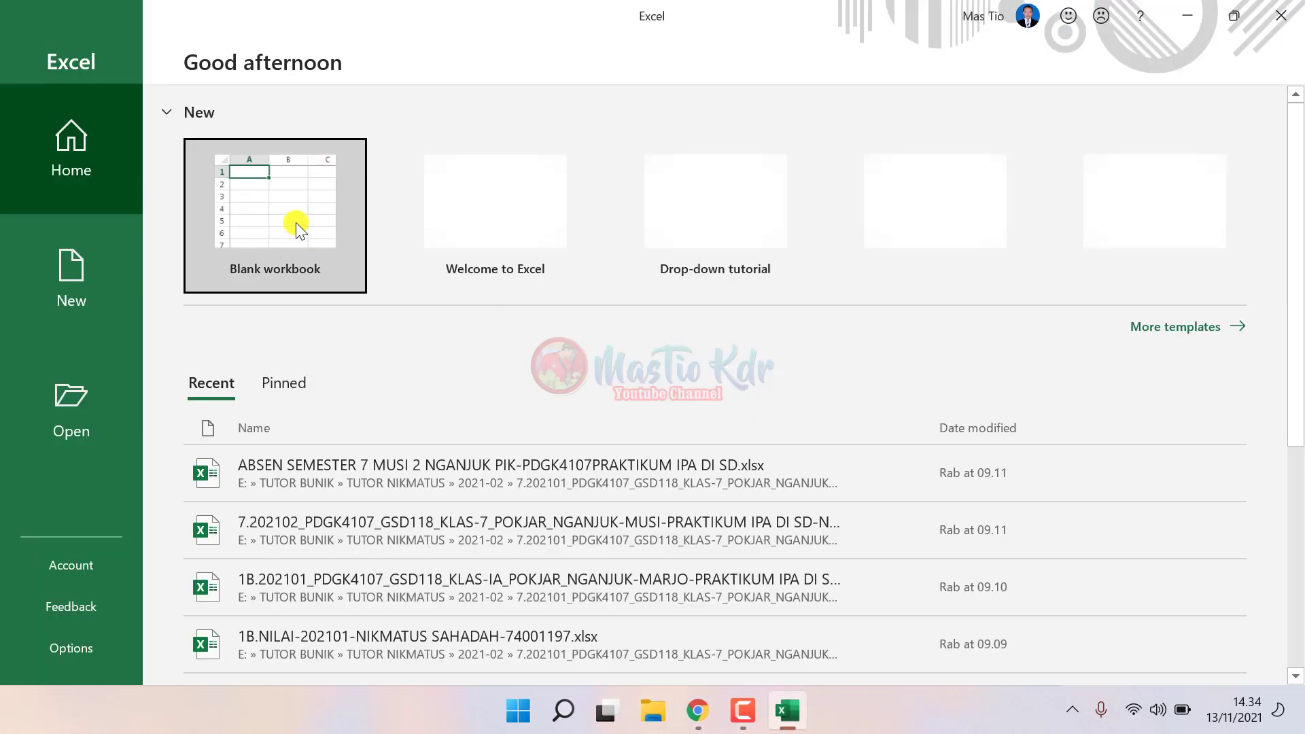
click(296, 221)
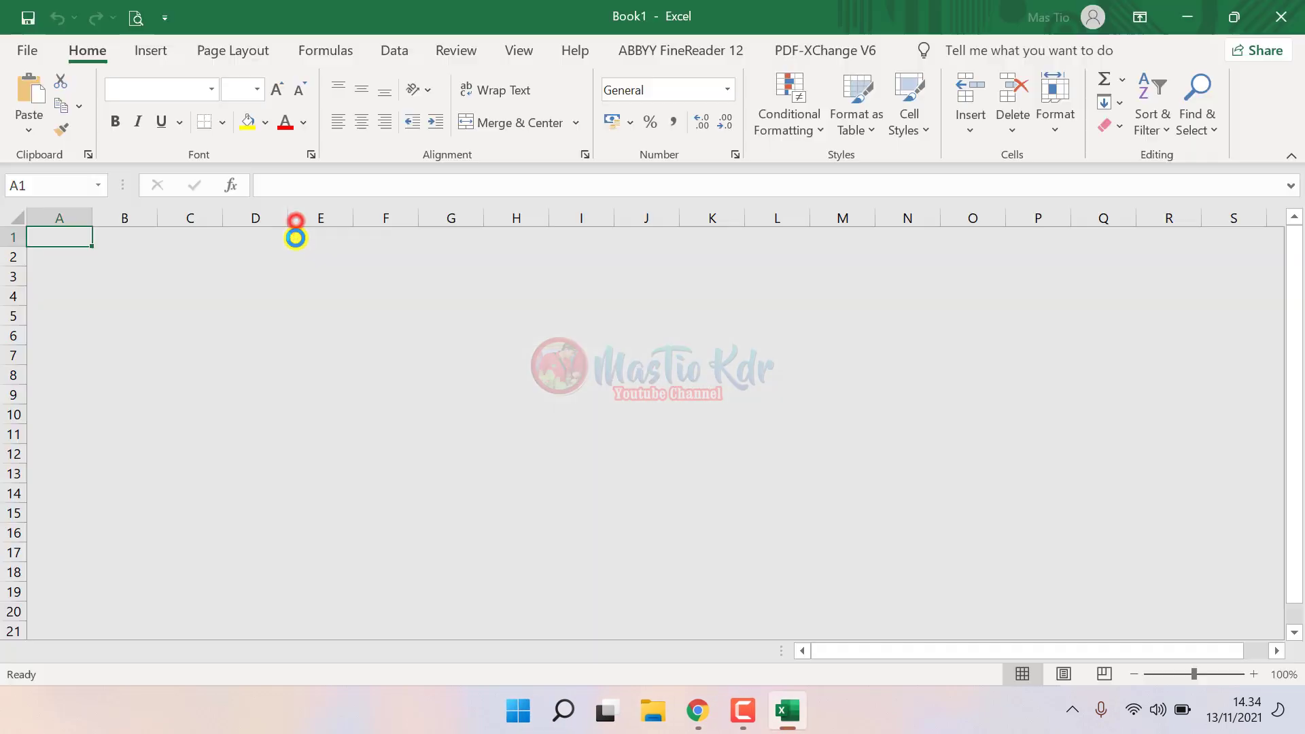
- Enter the header "no" in cell A3 and the numbers 1 to 3 in A4:A6
click(73, 279)
text(no)
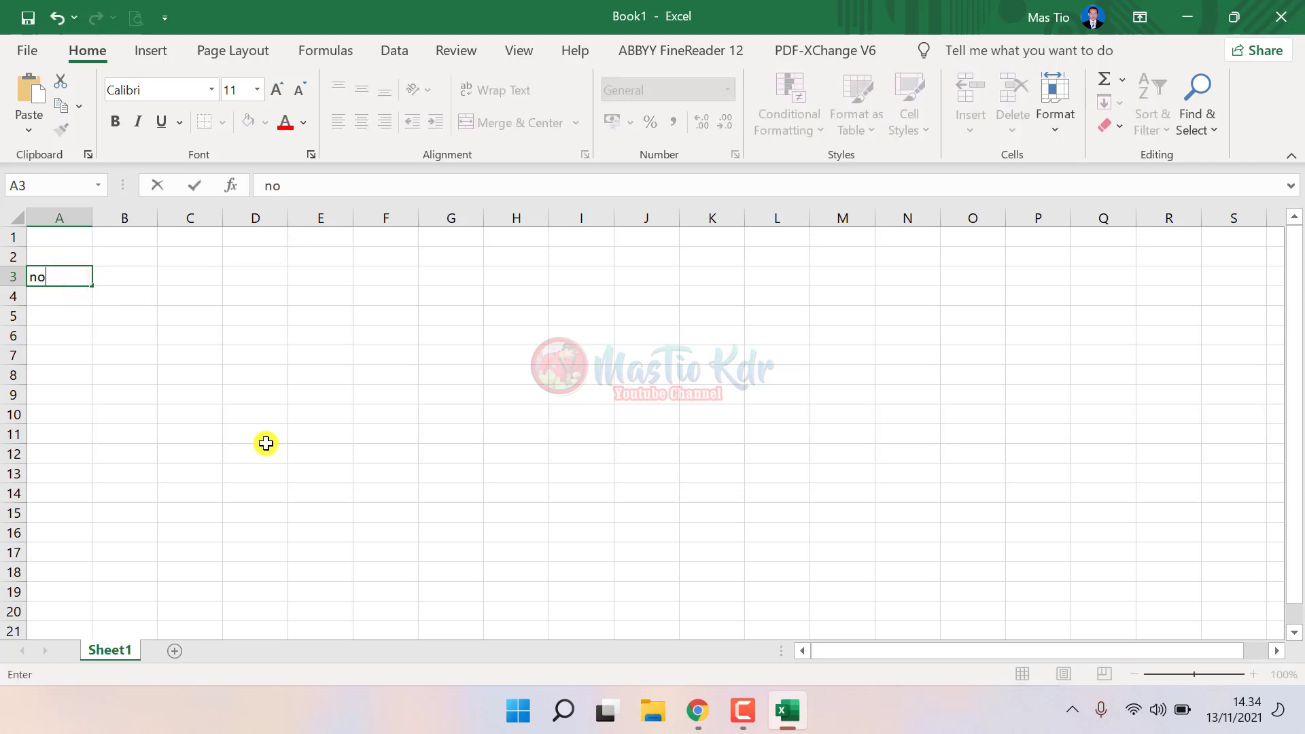
key(Return)
text(1)
key(Return)
text(2)
key(Return)
text(3)
key(Return)
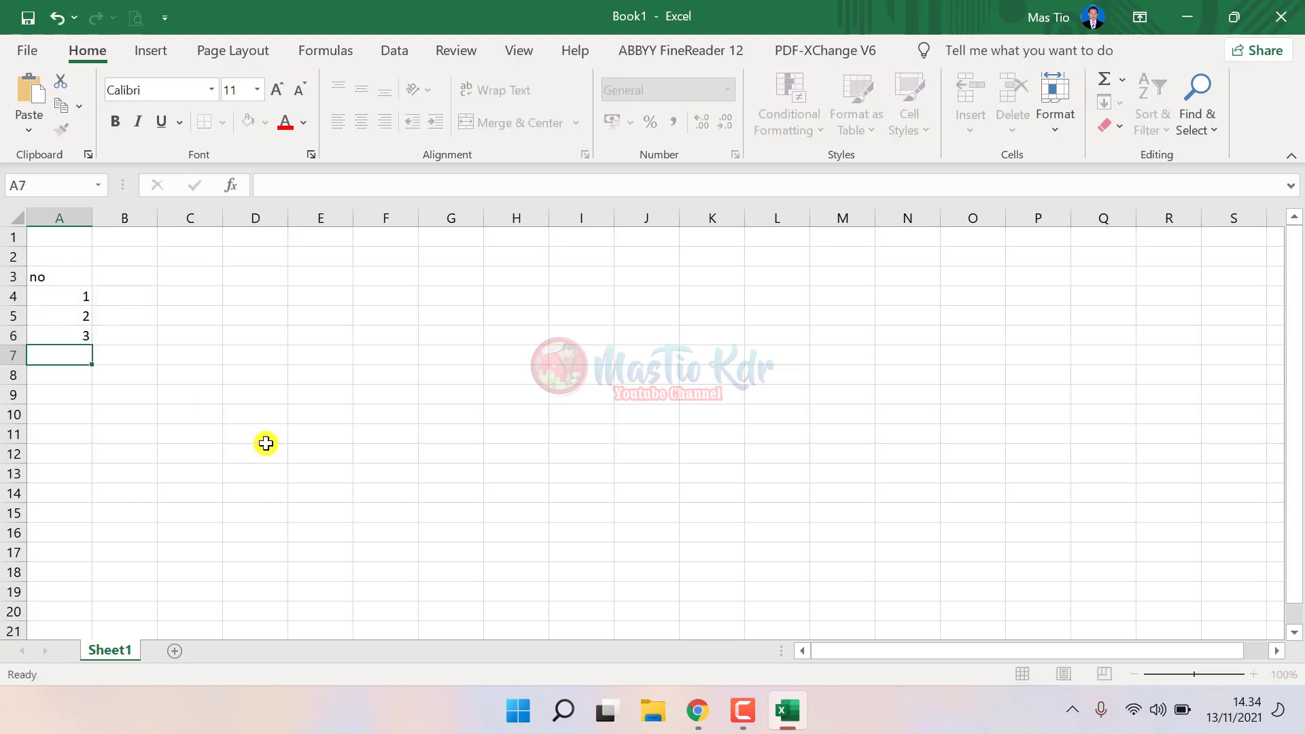
- Add the headers "Nama Karyawan" in B3 and "Status" in C3, fitting column B's width to its text
click(132, 274)
text(Nama Karyawa)
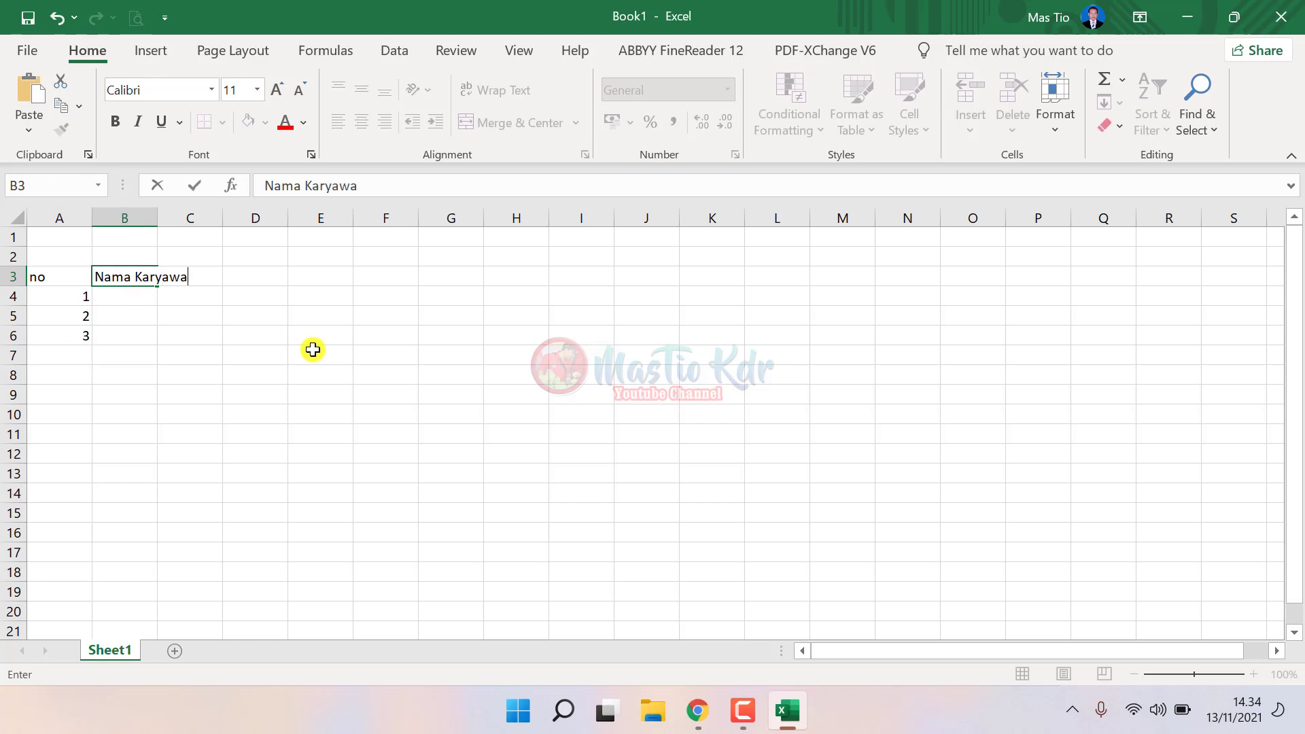
text(n)
key(Return)
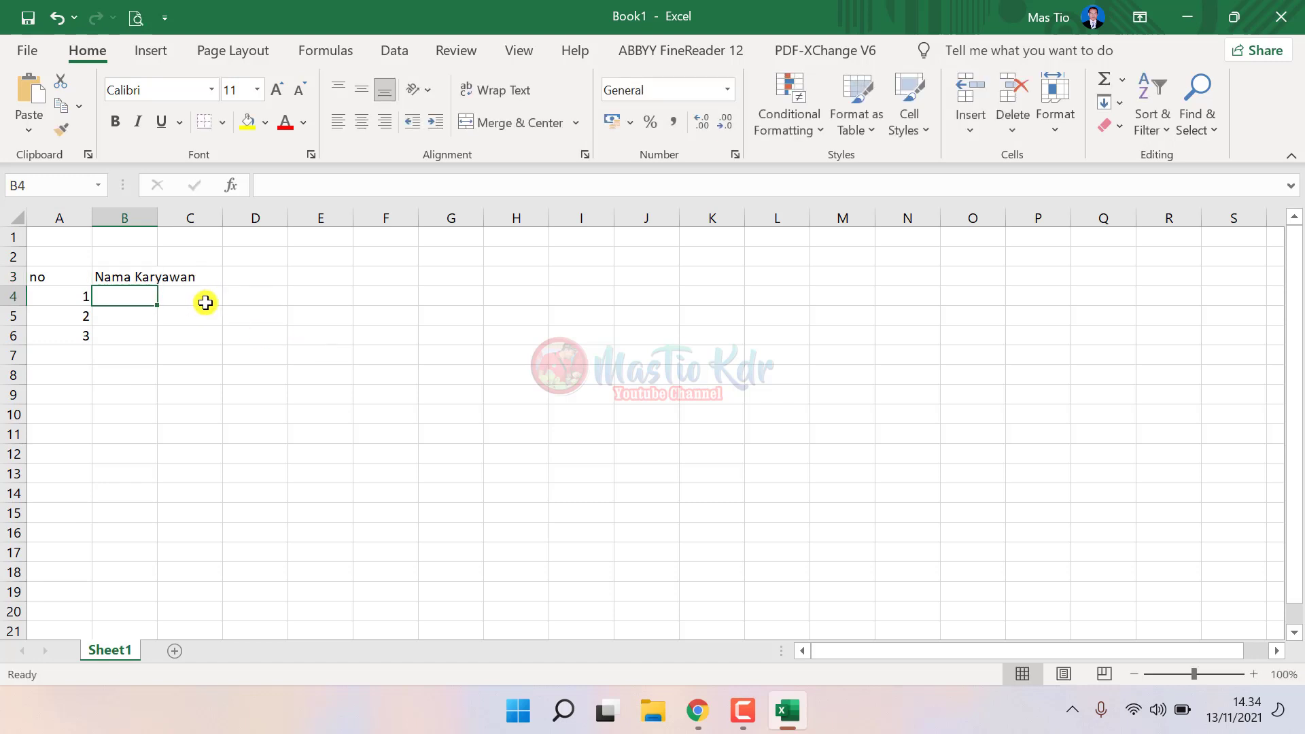
double_click(157, 218)
click(239, 276)
text(Stat)
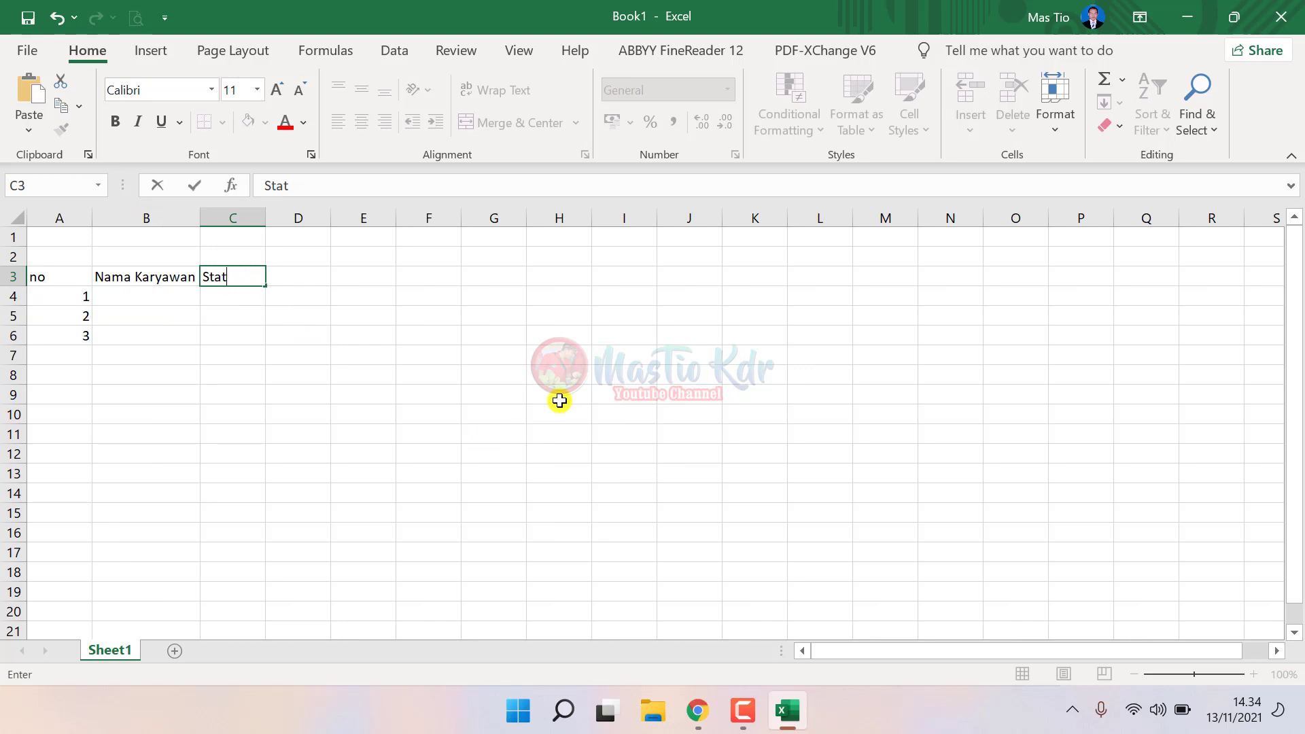
text(us)
key(Return)
- Fill B4:B6 under Nama Karyawan with Webmaker.id, the YouTube channel's name and smpn 1 papar
key(Left)
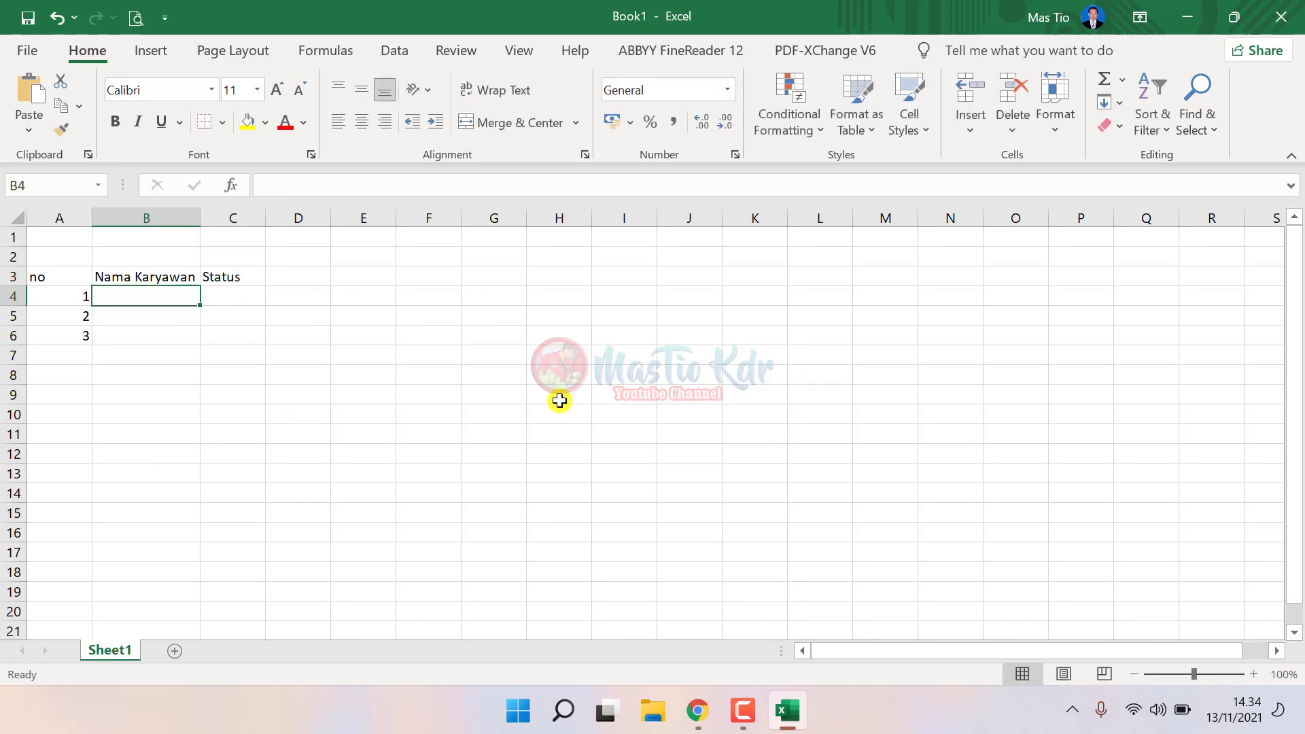
text(WEb)
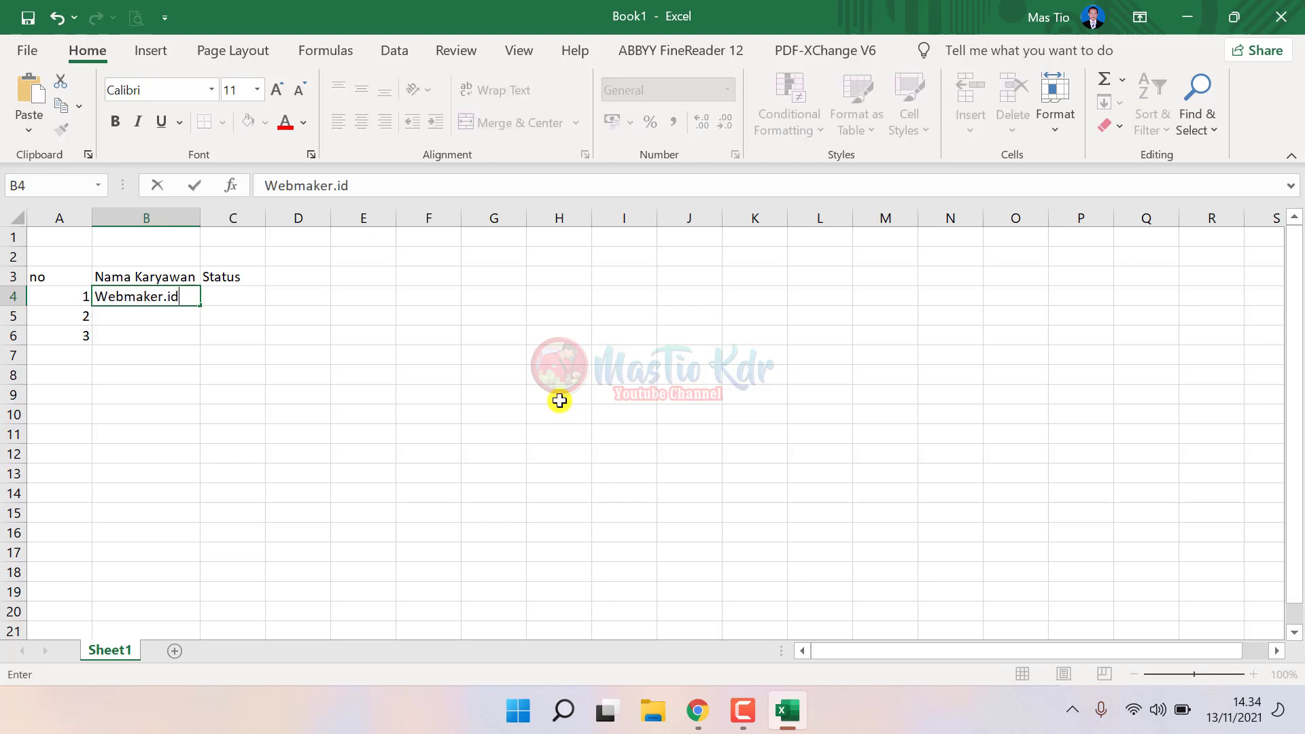
key(Return)
text(mastiokdr)
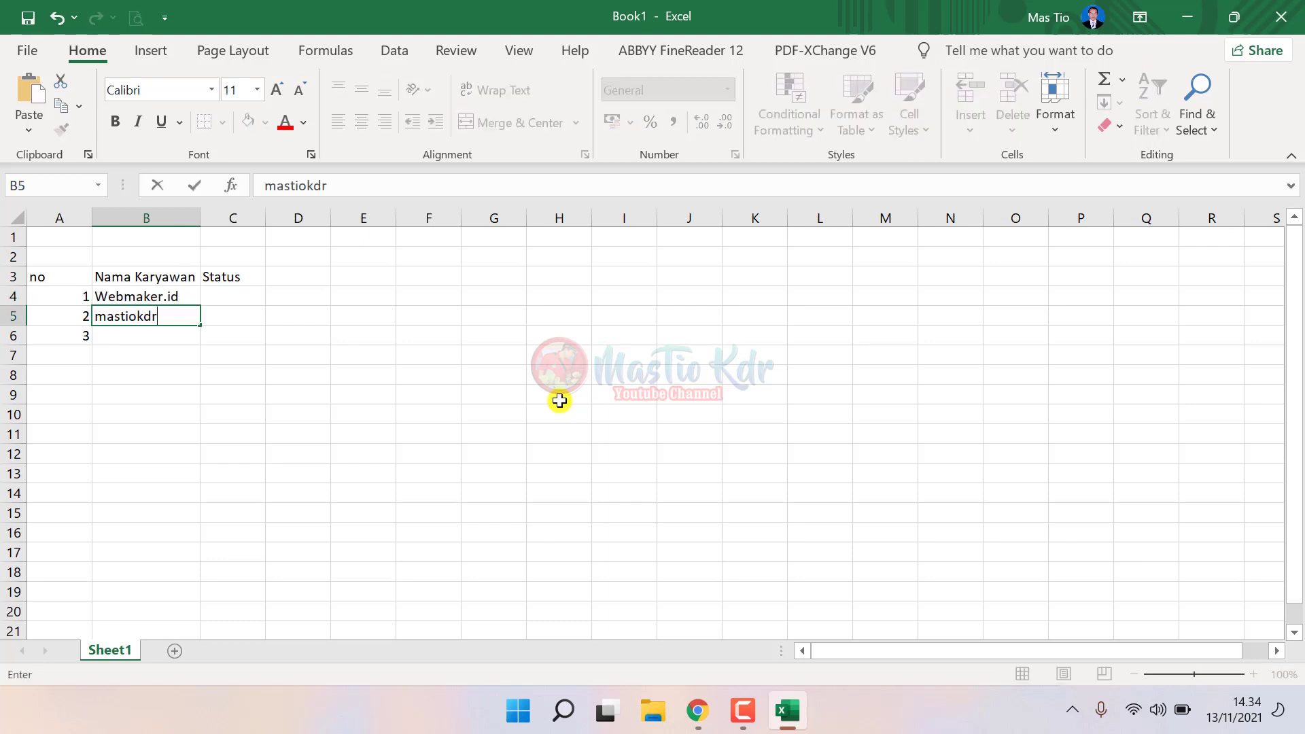
key(Return)
text(smpn 1 papar)
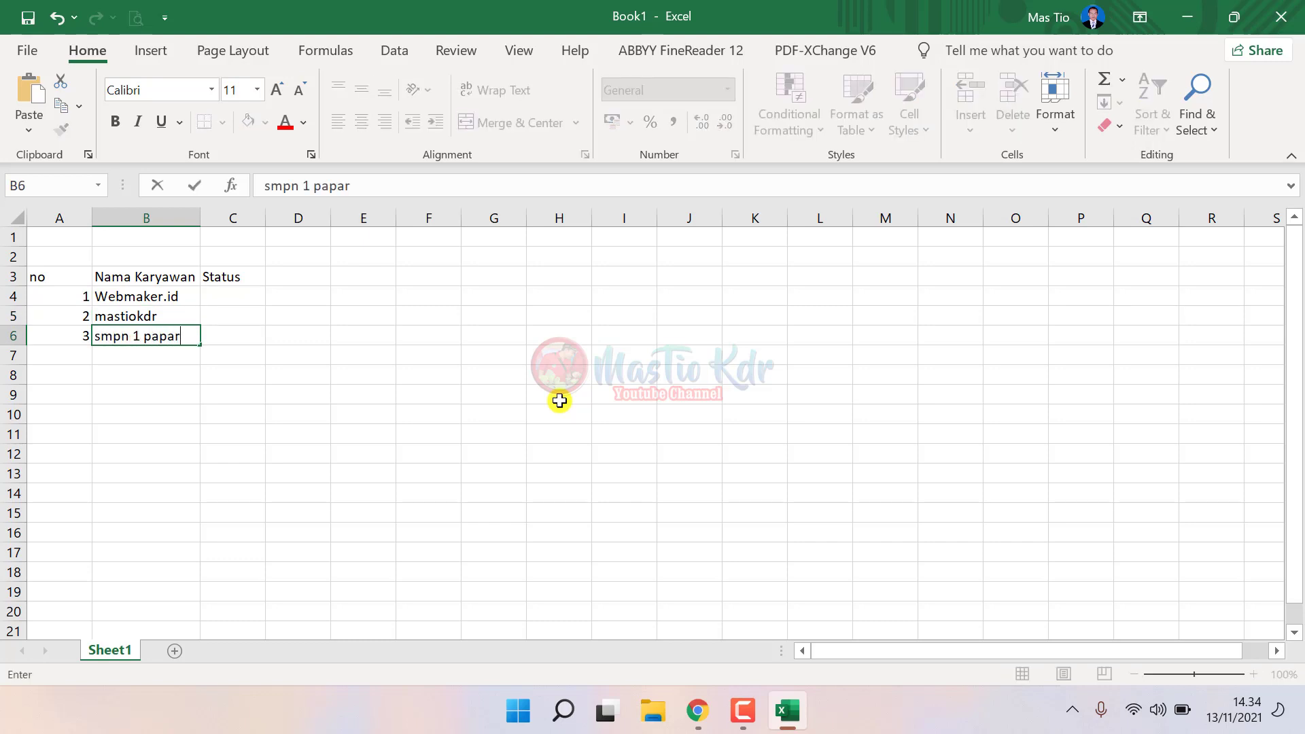
key(Return)
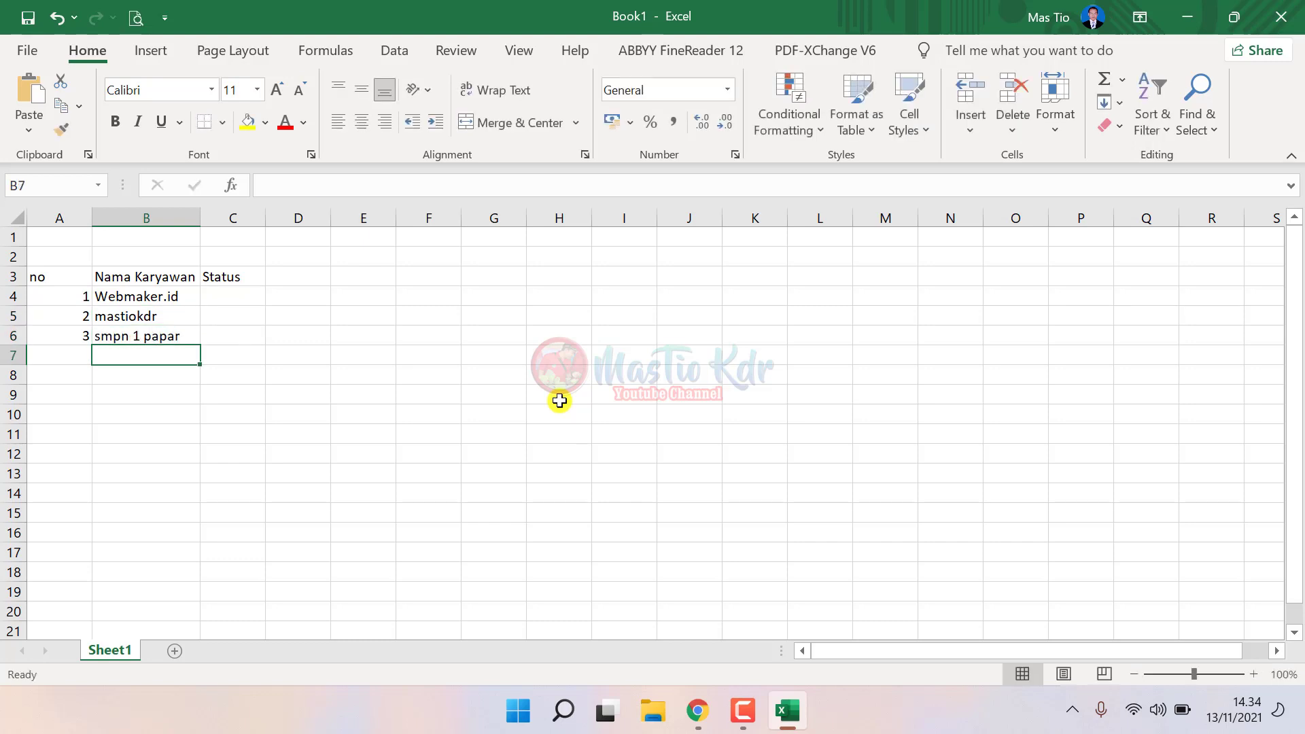
- Enter PTT as the status of all three employees in C4:C6
click(237, 297)
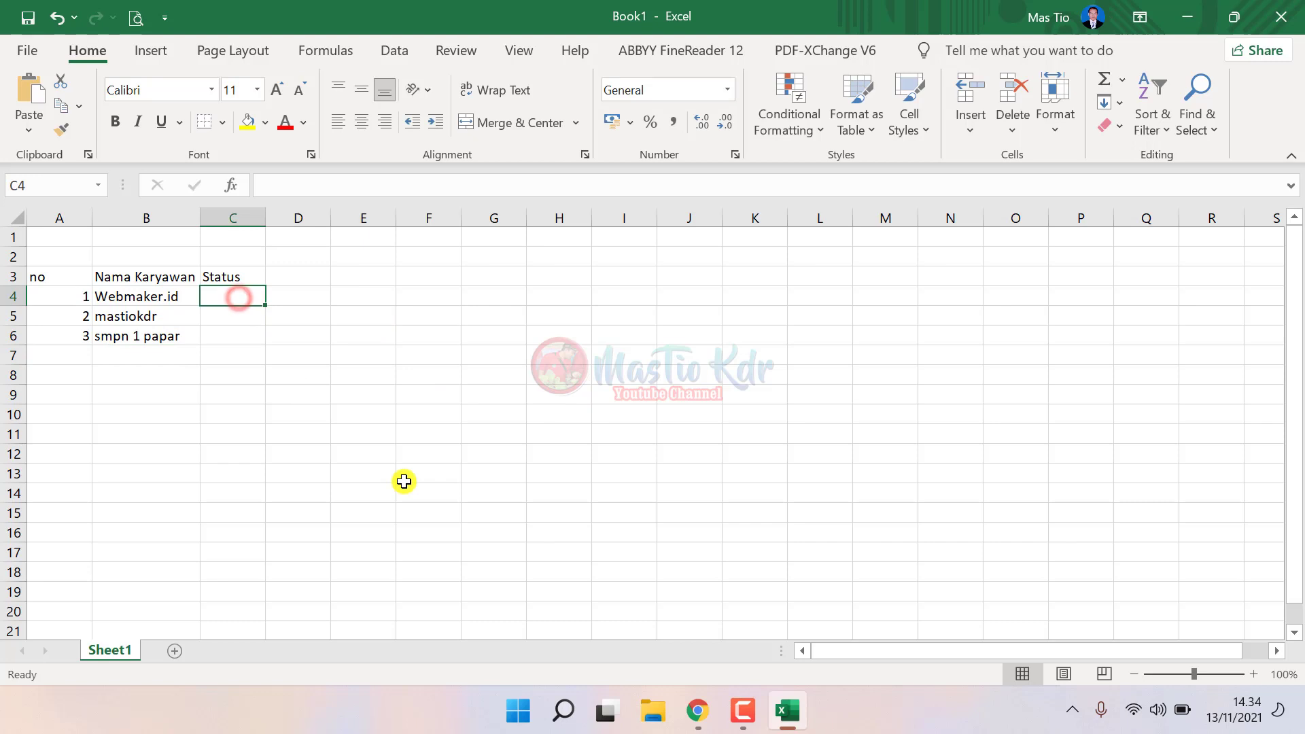
text(PTT)
key(Return)
text(P)
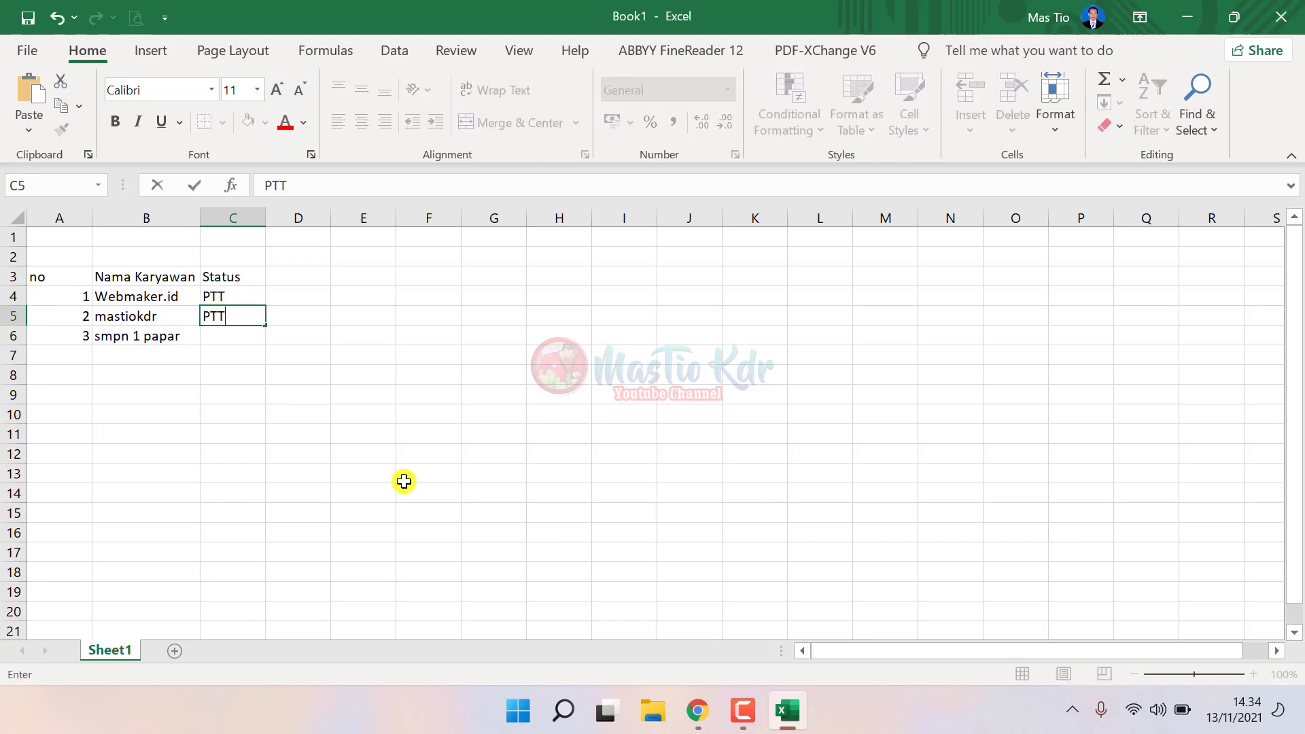
key(Return)
text(PTT)
key(Return)
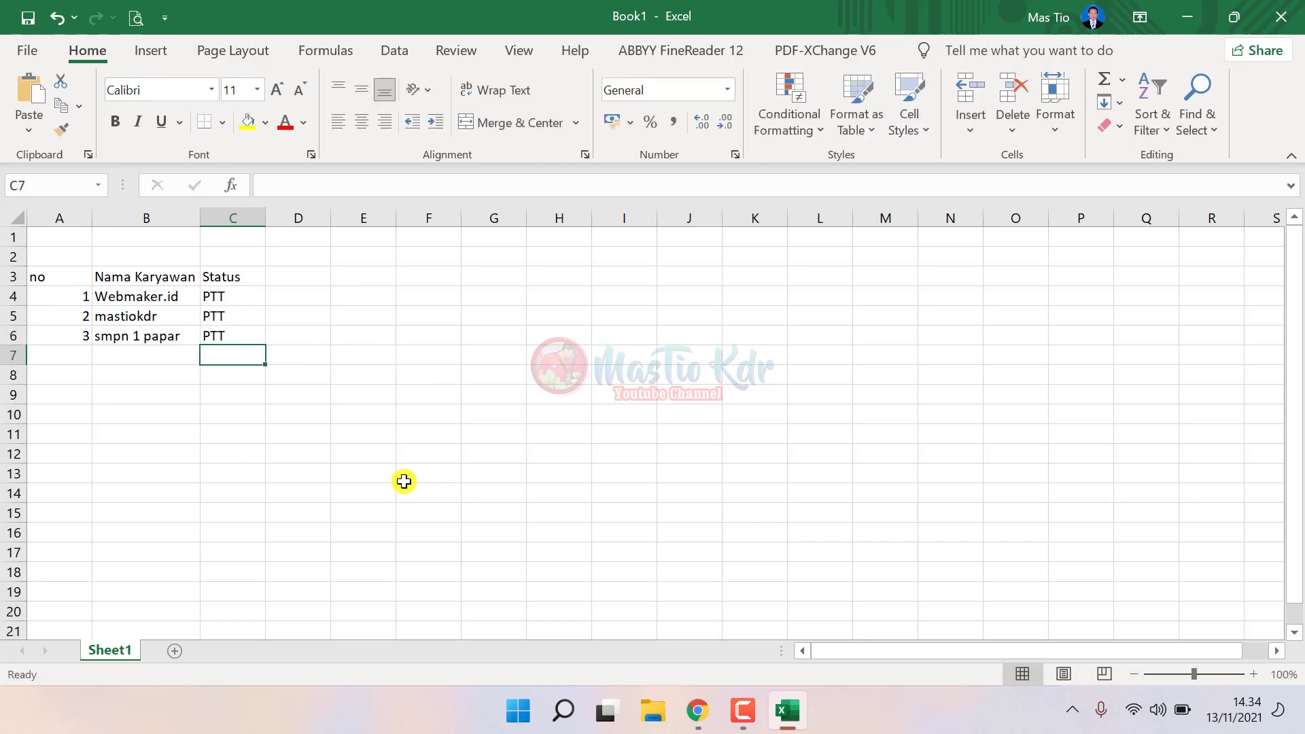
- Add a fourth column header "Ket." in cell D3
click(313, 399)
click(139, 332)
click(70, 221)
click(301, 287)
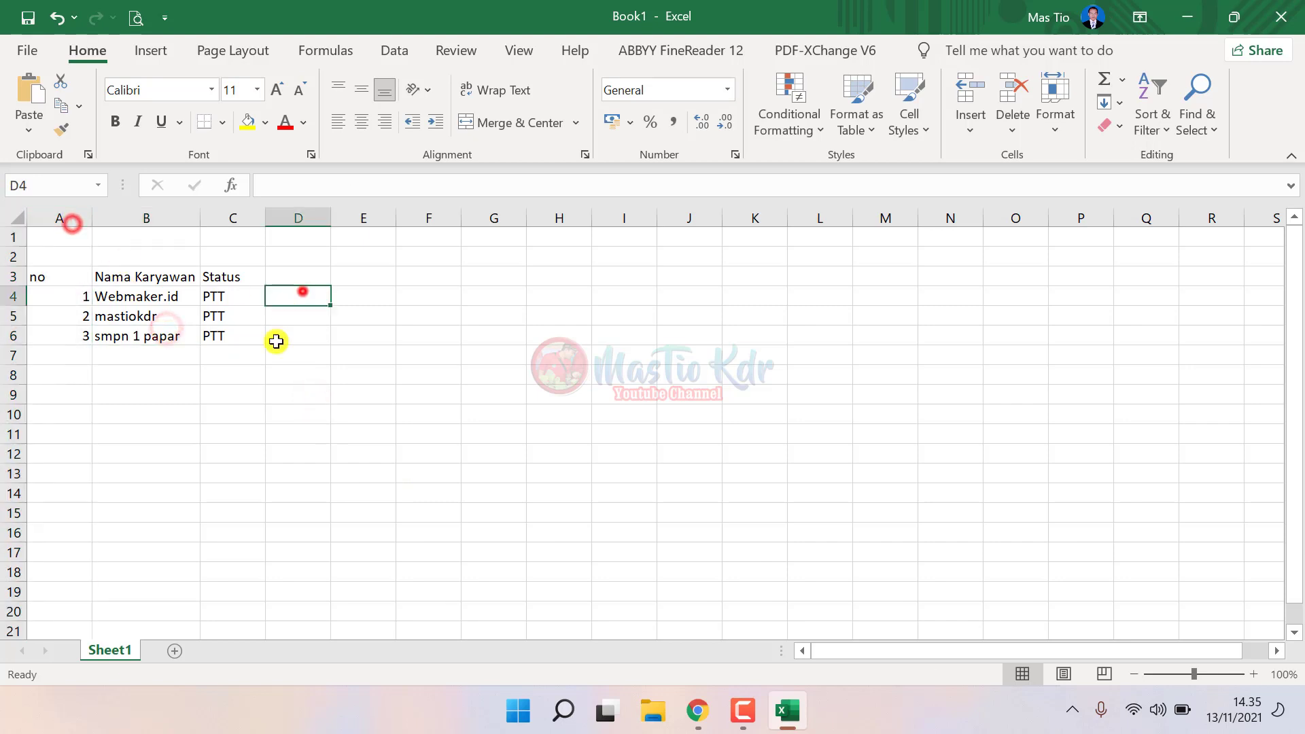
click(262, 370)
click(238, 280)
click(293, 275)
text(Ket)
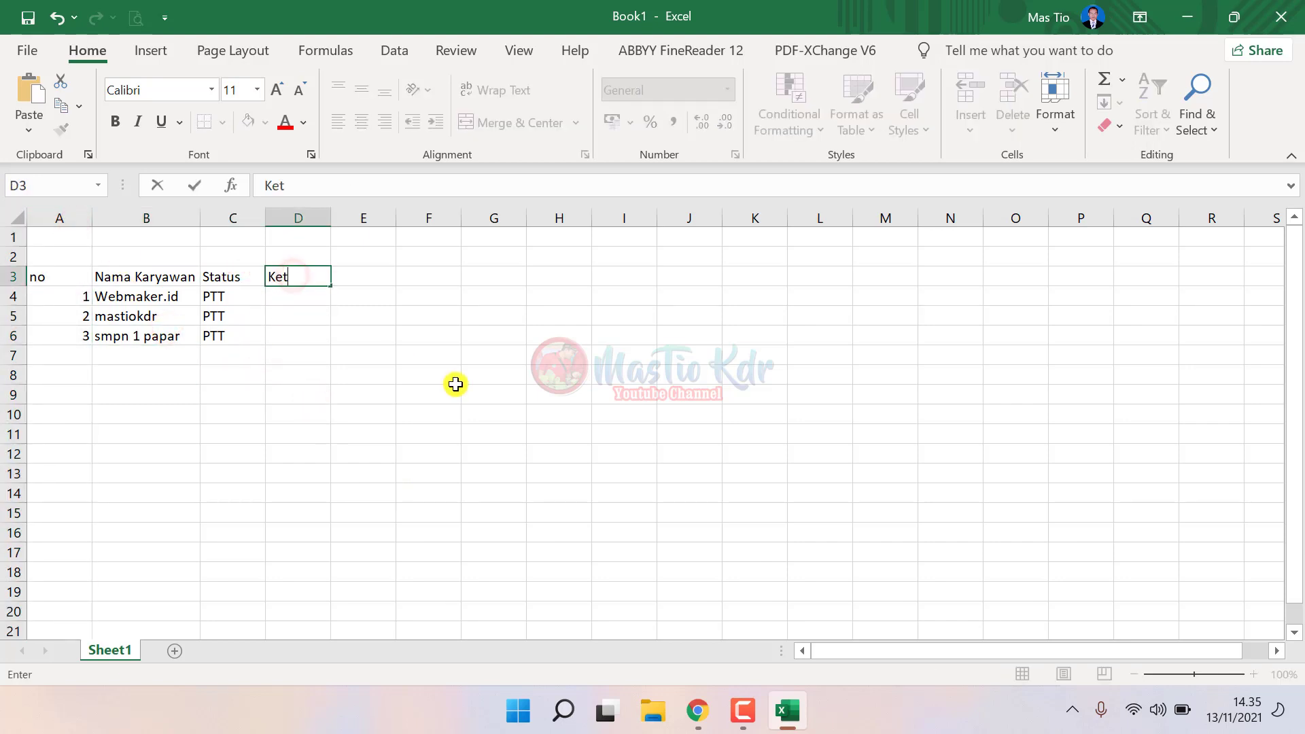
text(.)
key(Return)
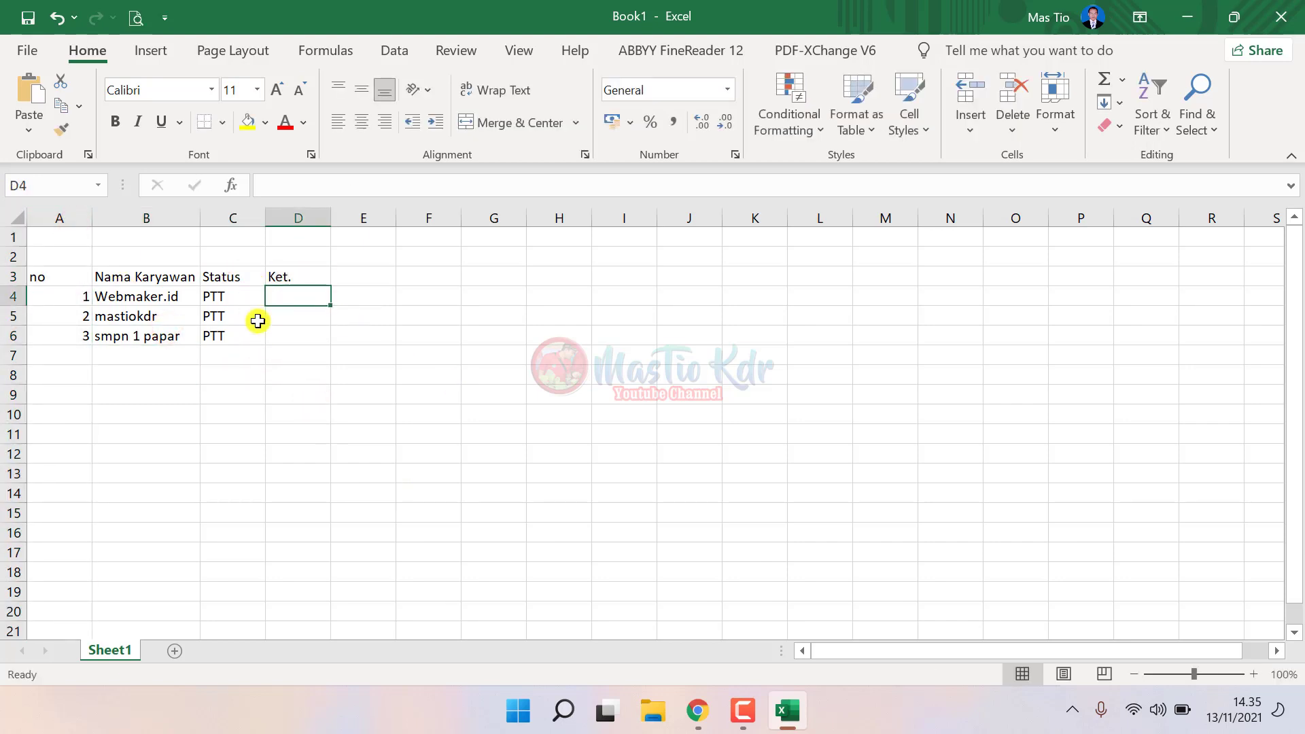
- Enter "Sekolah Induk" in D4 and copy it to D5:D6
click(289, 324)
click(286, 298)
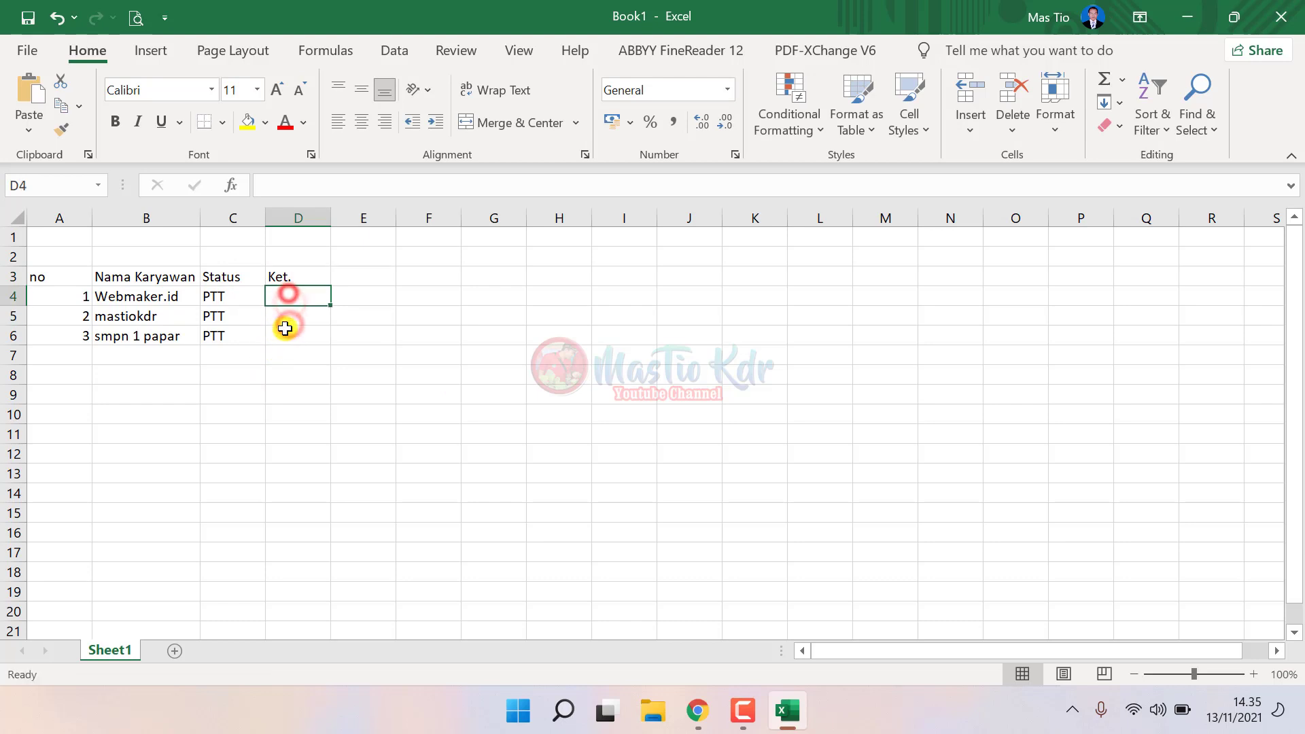
text(Sekolah Induk)
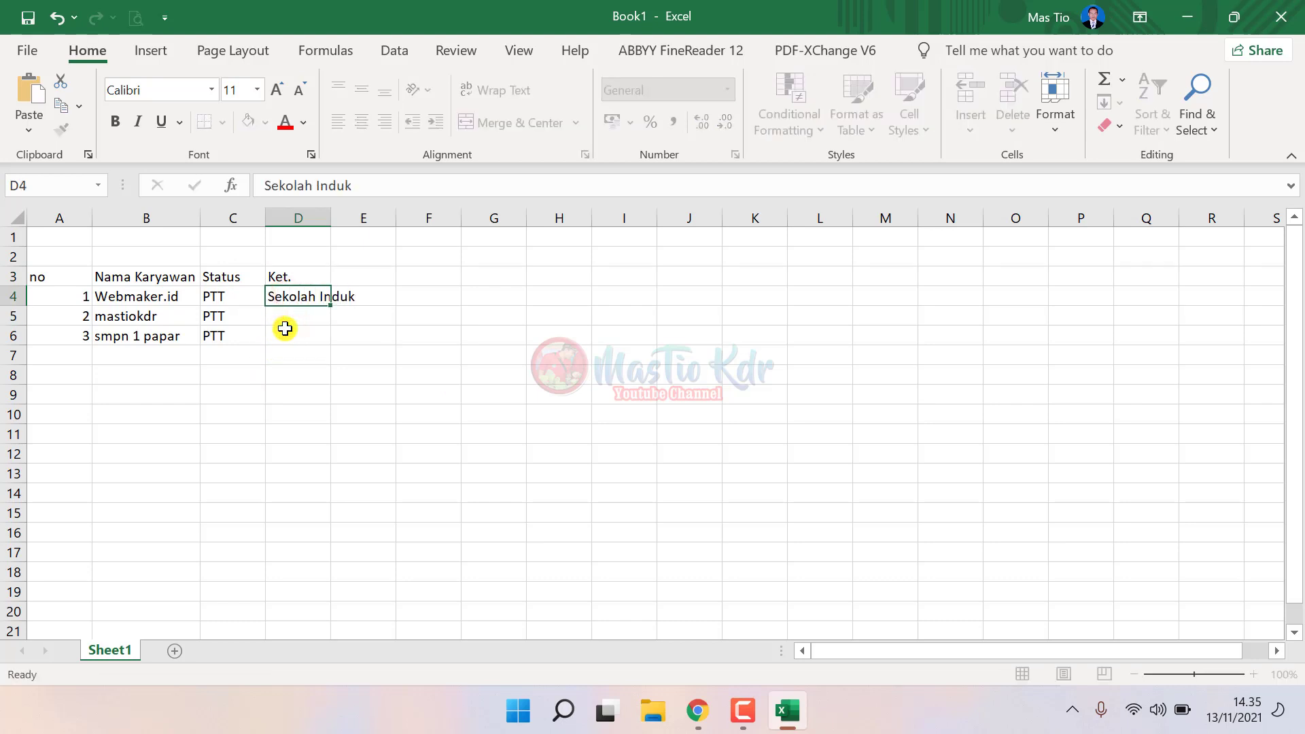
key(Return)
click(292, 292)
key(ctrl+c)
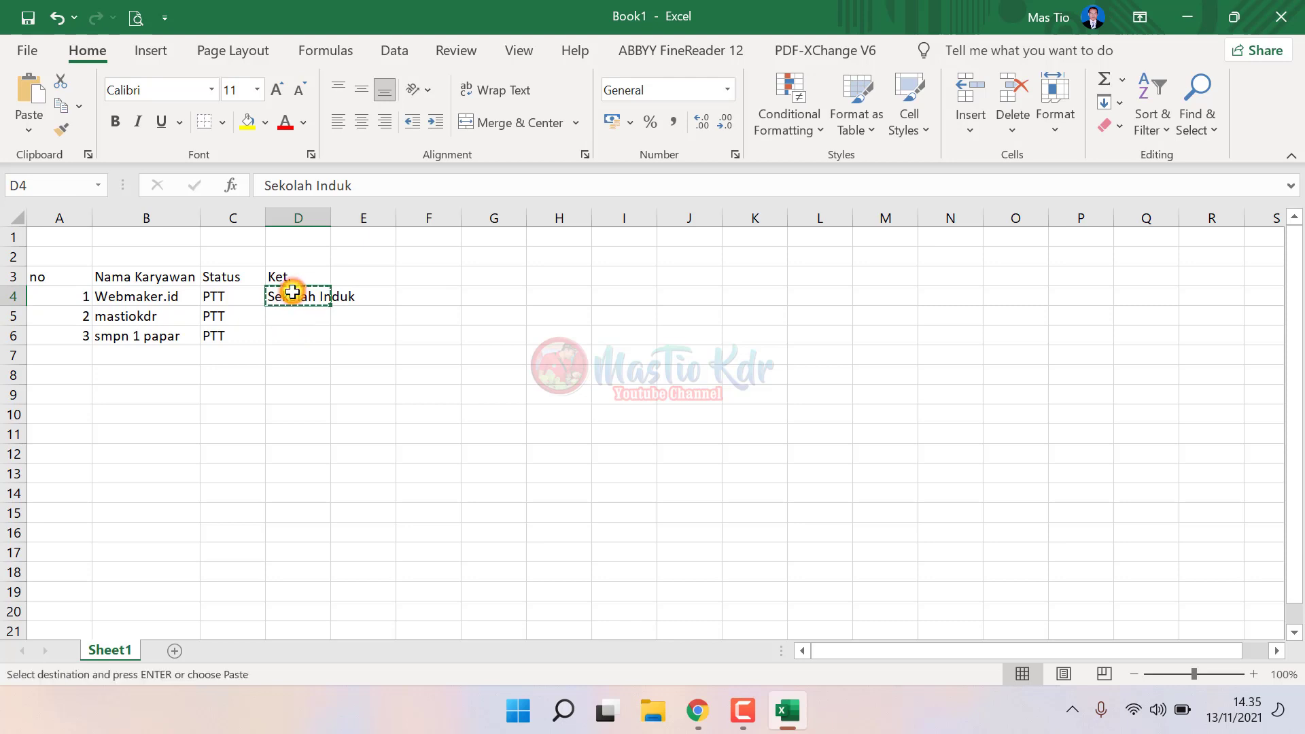
key(Down)
key(shift+Down)
key(Return)
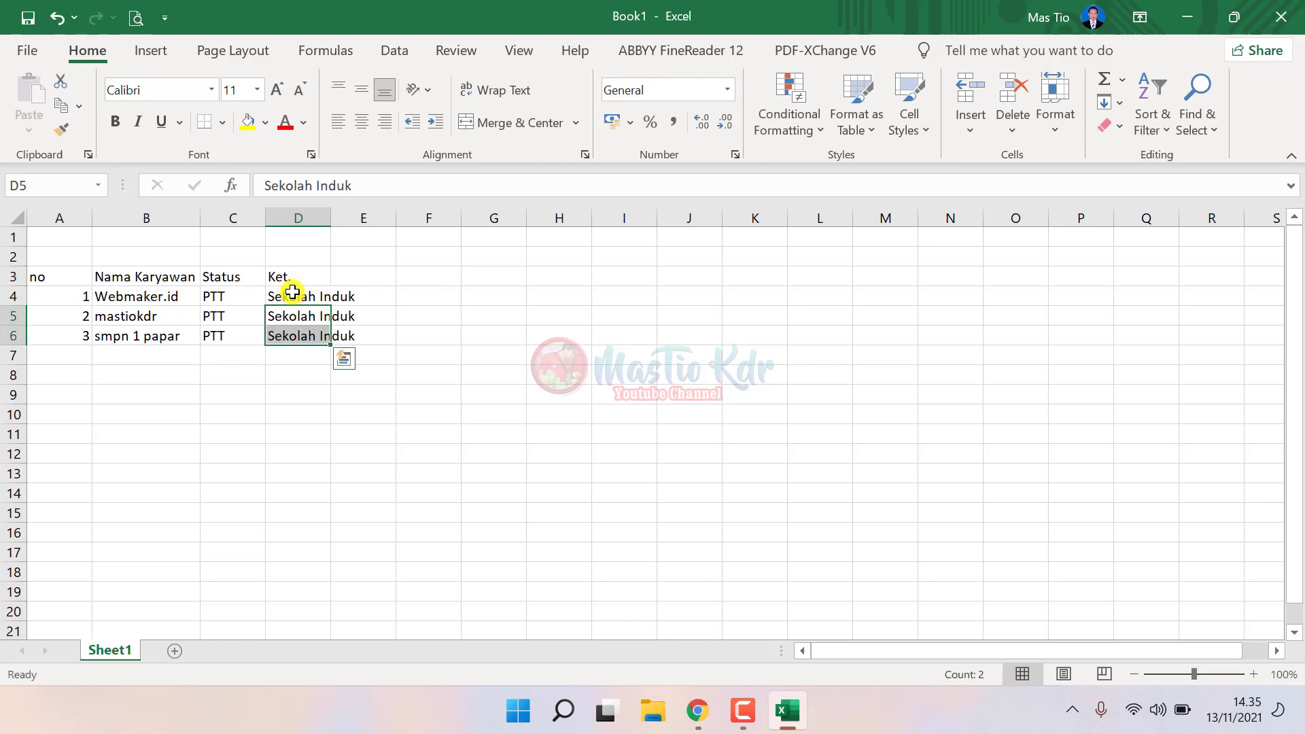
- Save the workbook in the local Documents folder under the name "data karyawan"
key(ctrl+s)
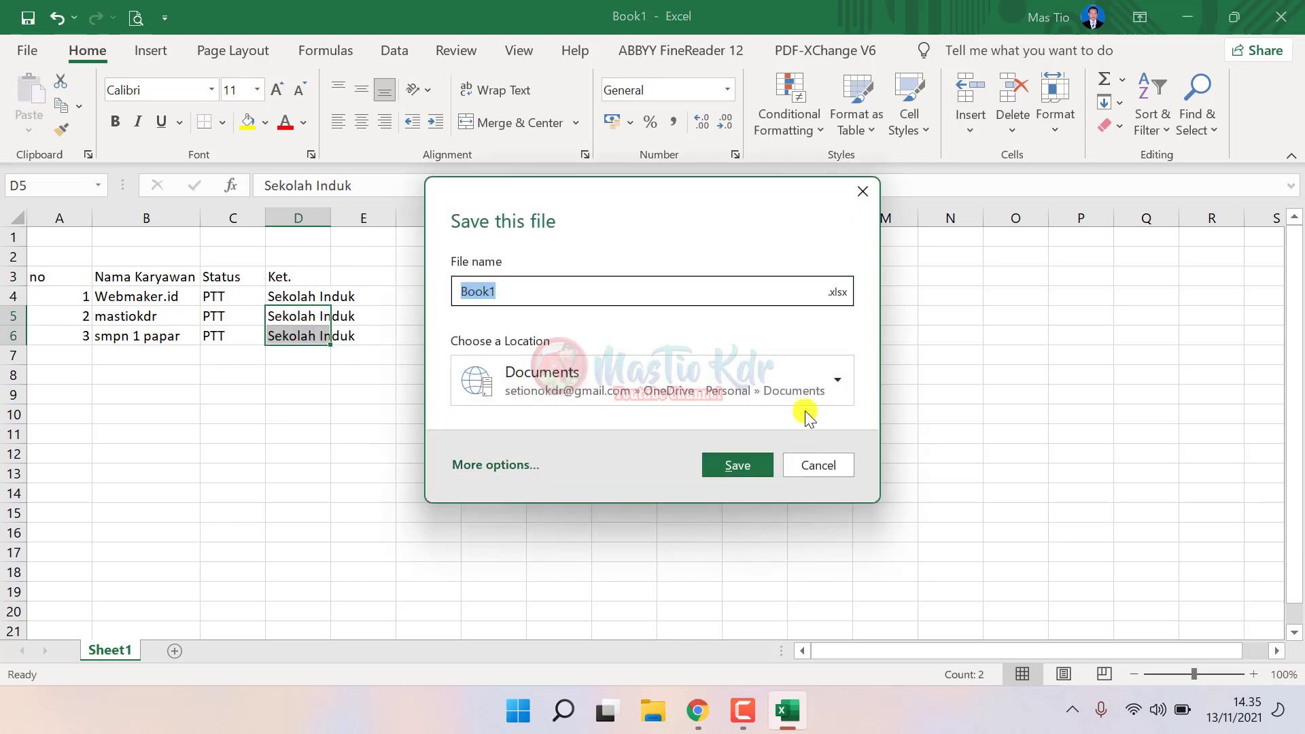
click(833, 403)
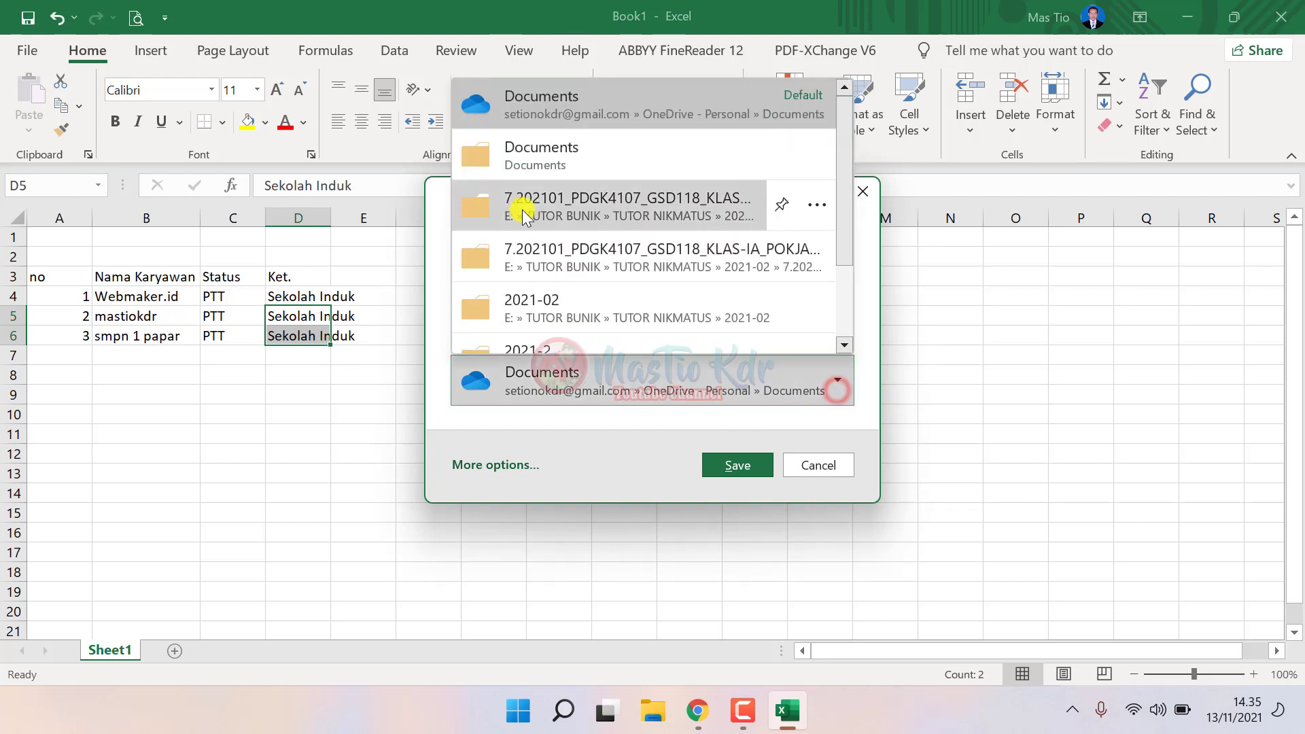
click(559, 155)
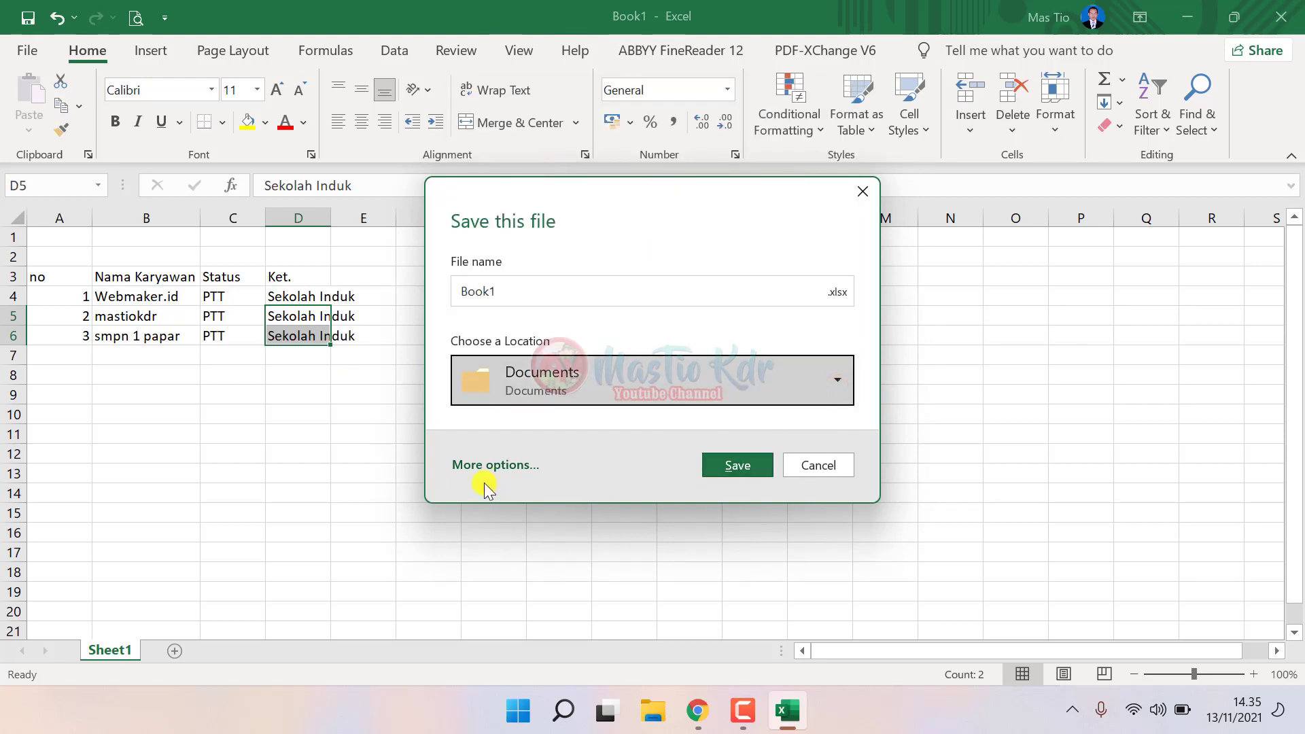
click(486, 465)
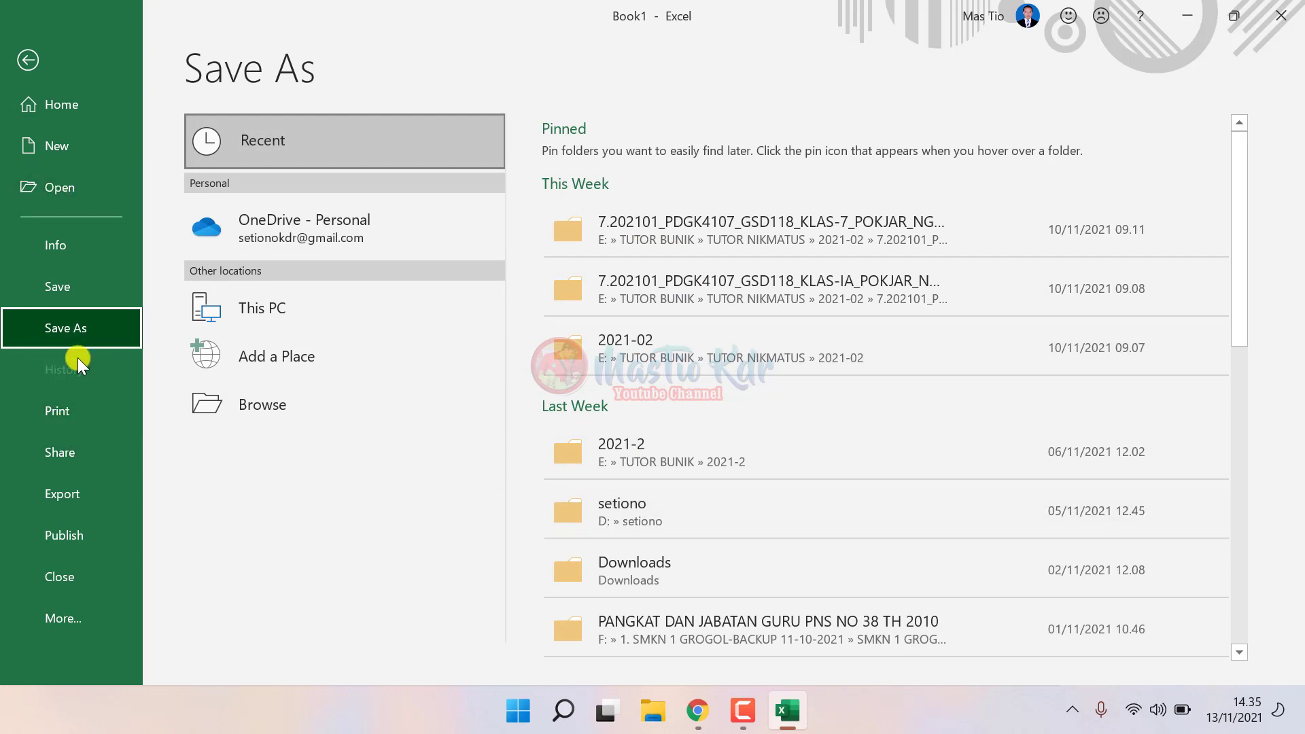
click(300, 311)
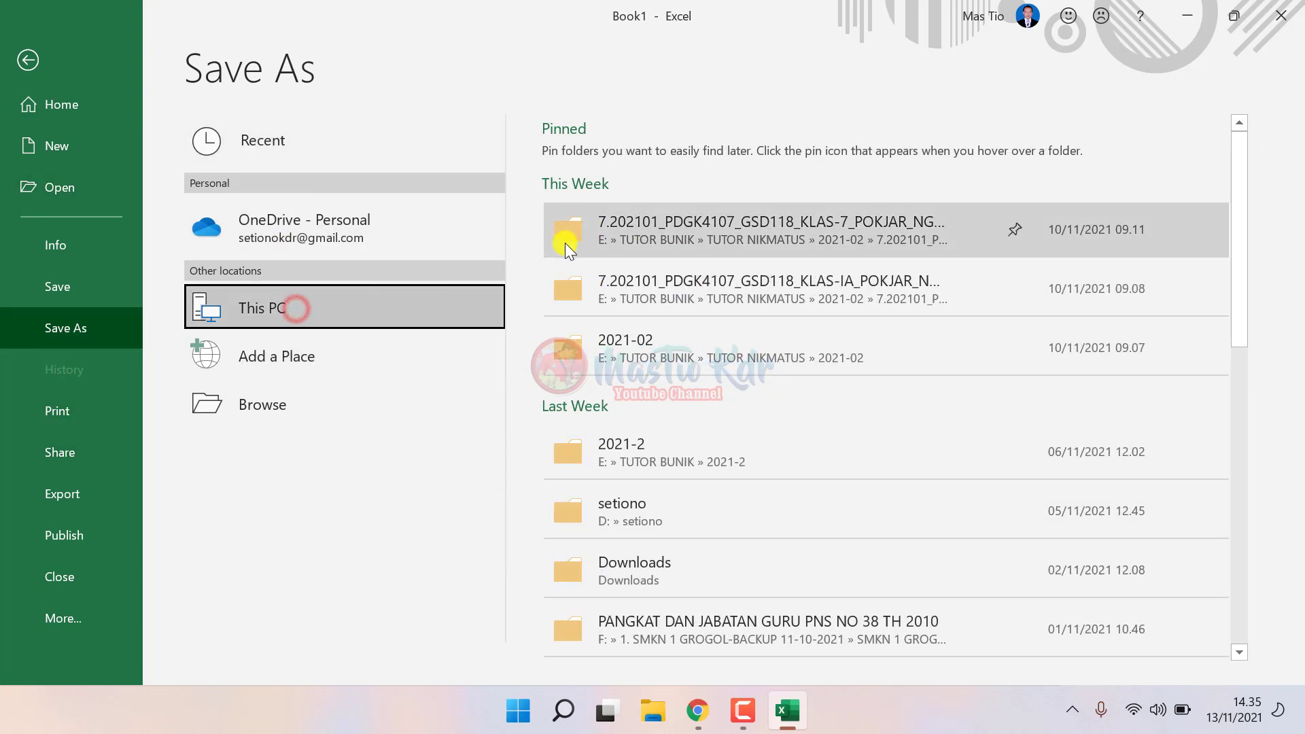
click(699, 340)
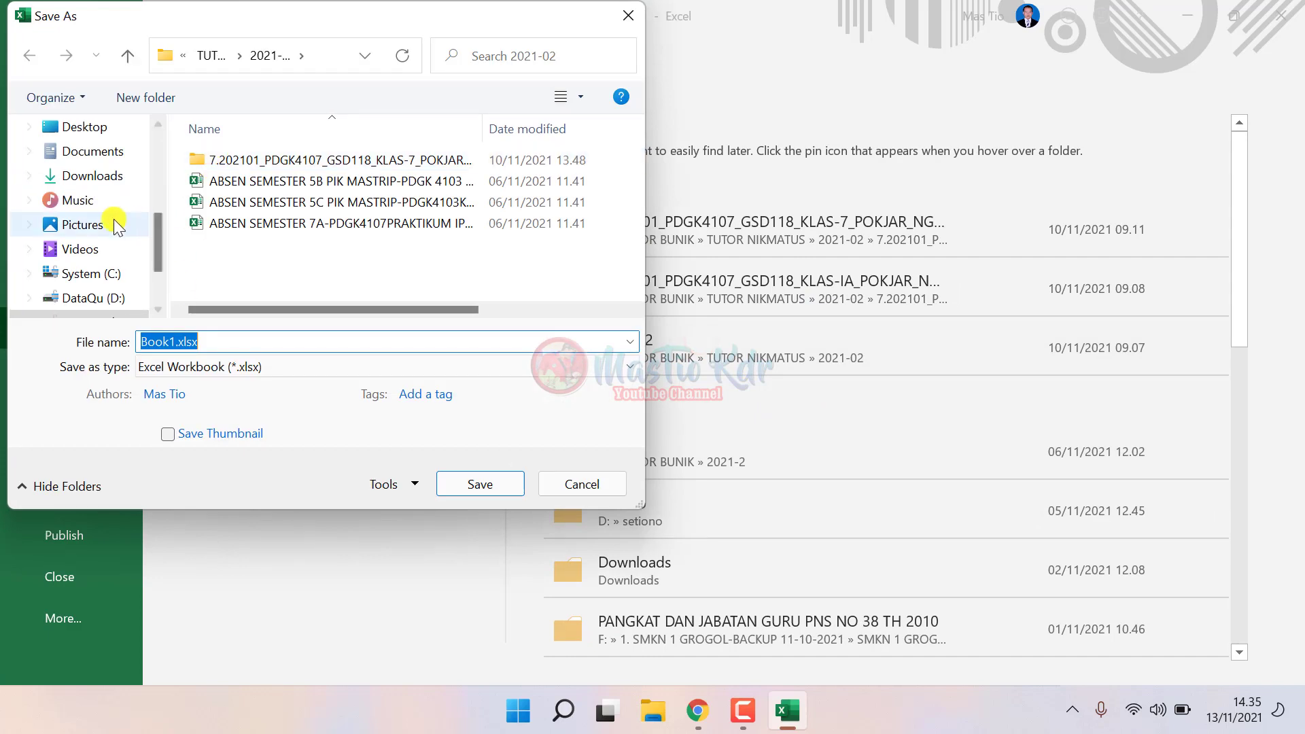
scroll(102, 234, up, 3)
click(92, 249)
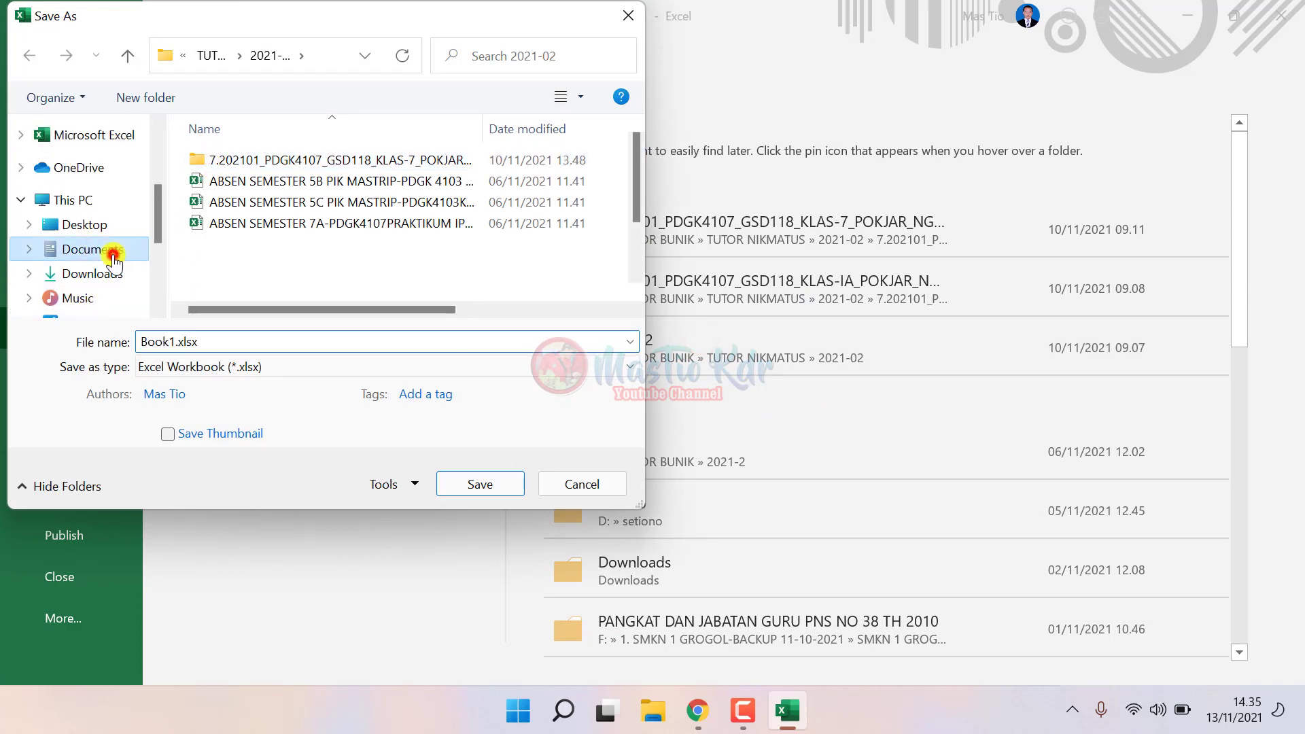
scroll(402, 204, down, 2)
click(204, 341)
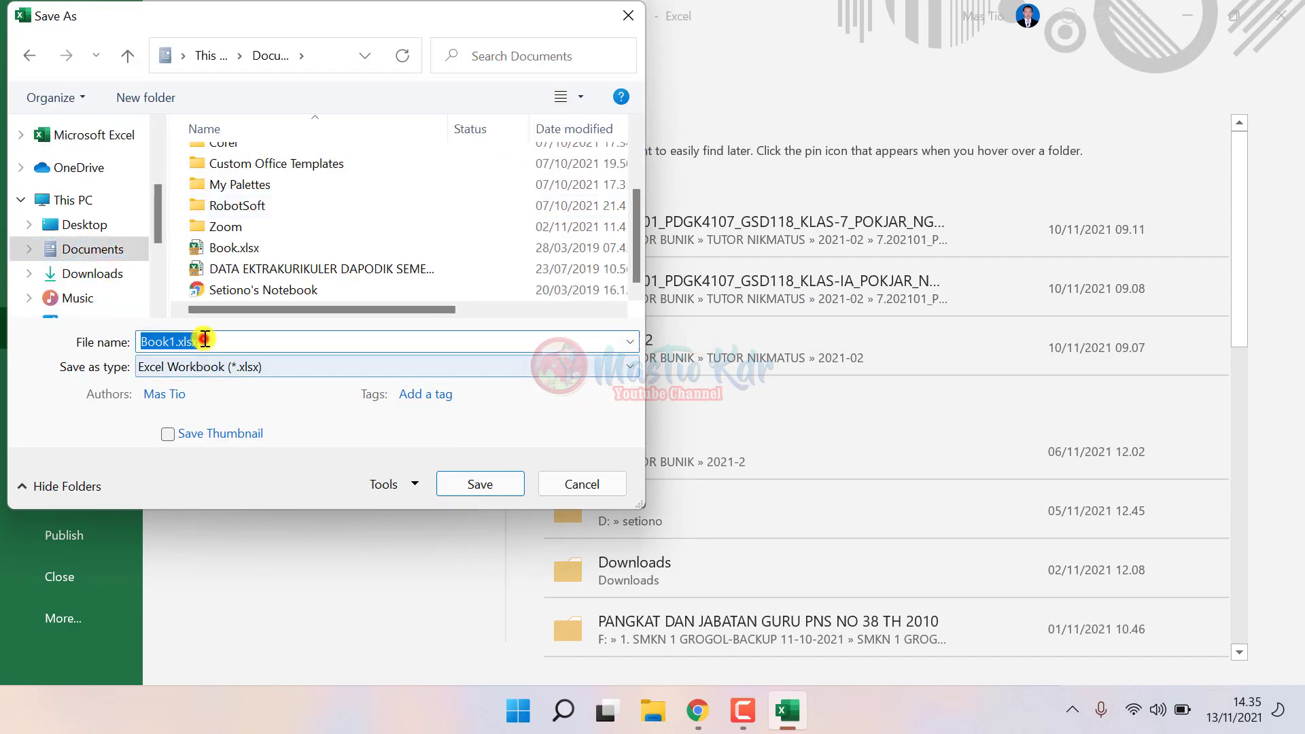
text(data karyawan)
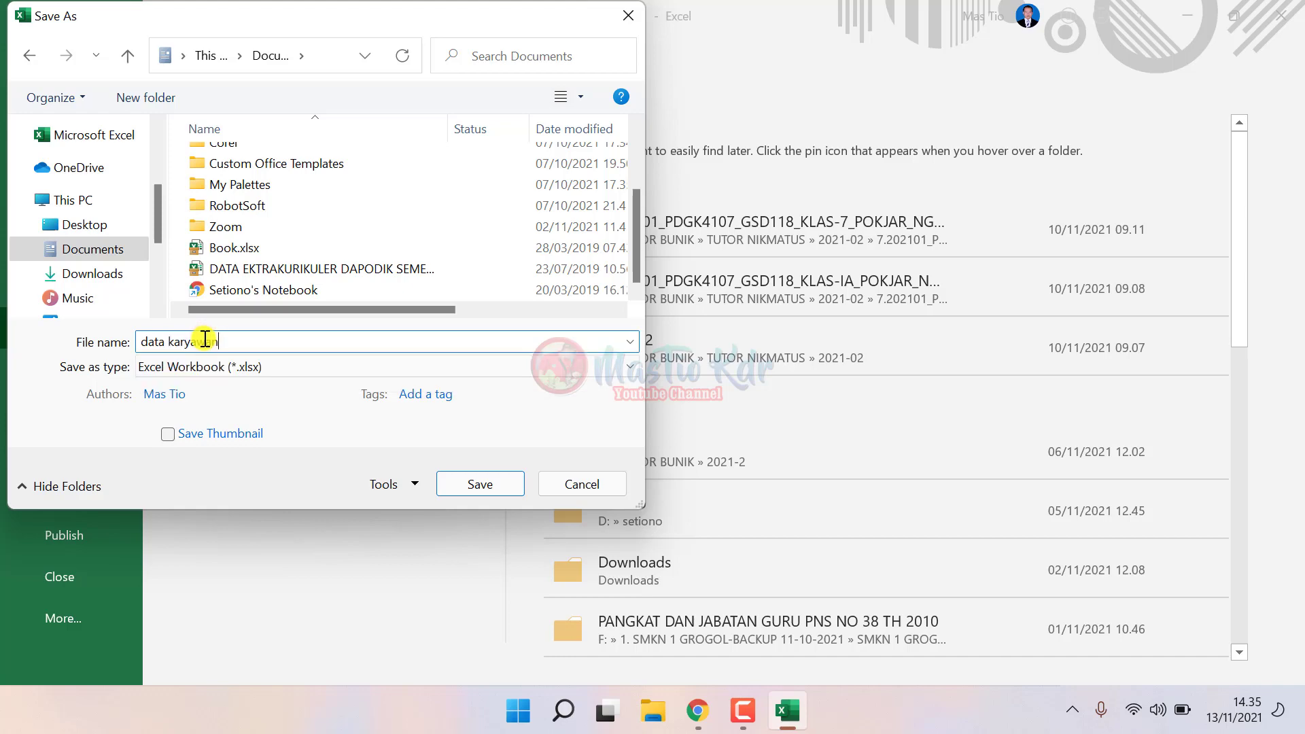
key(Return)
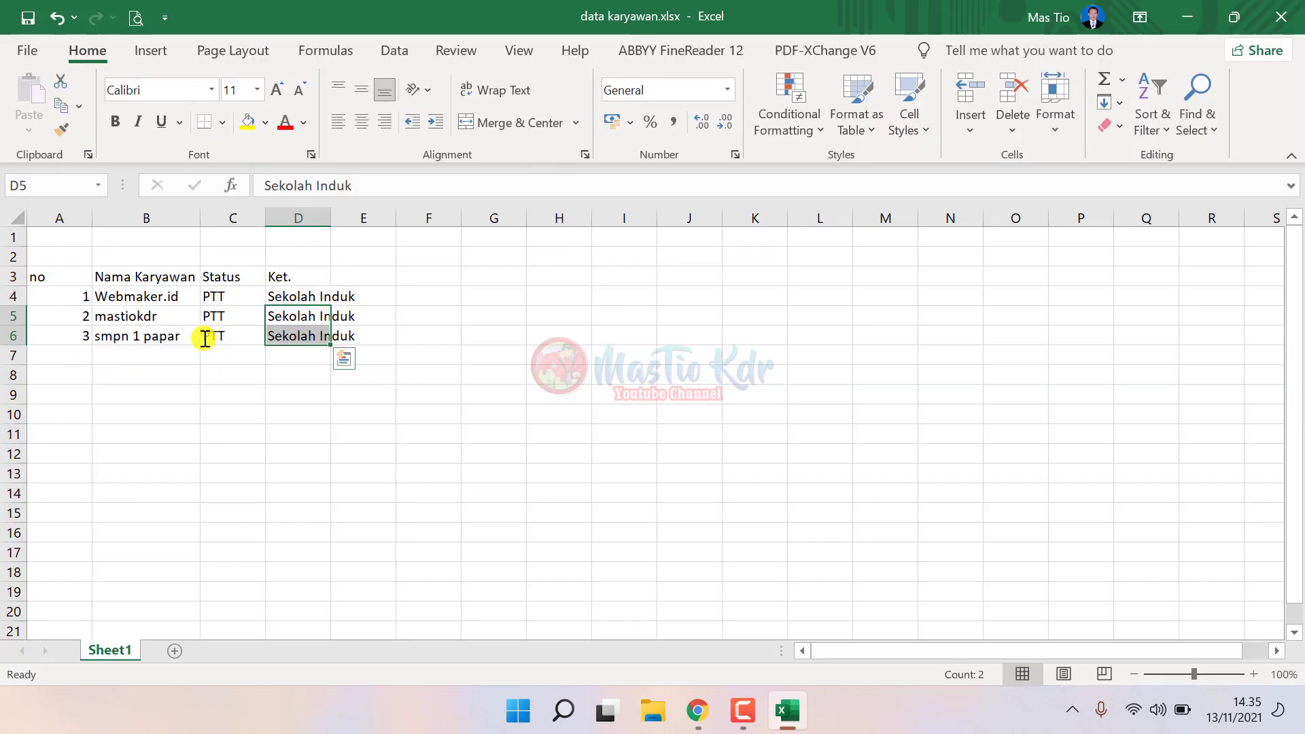
- Delete the two blank rows 1 and 2 above the table
click(524, 353)
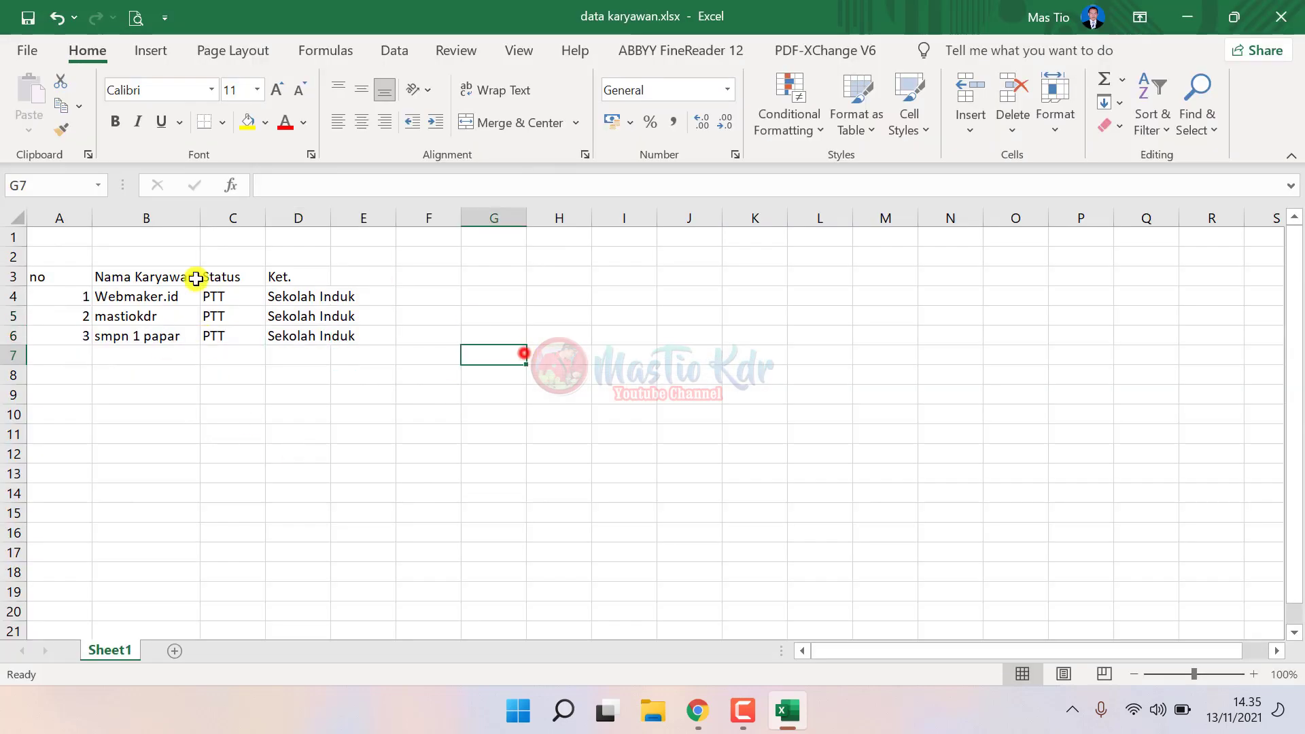
drag(13, 237, 12, 257)
right_click(13, 254)
click(75, 454)
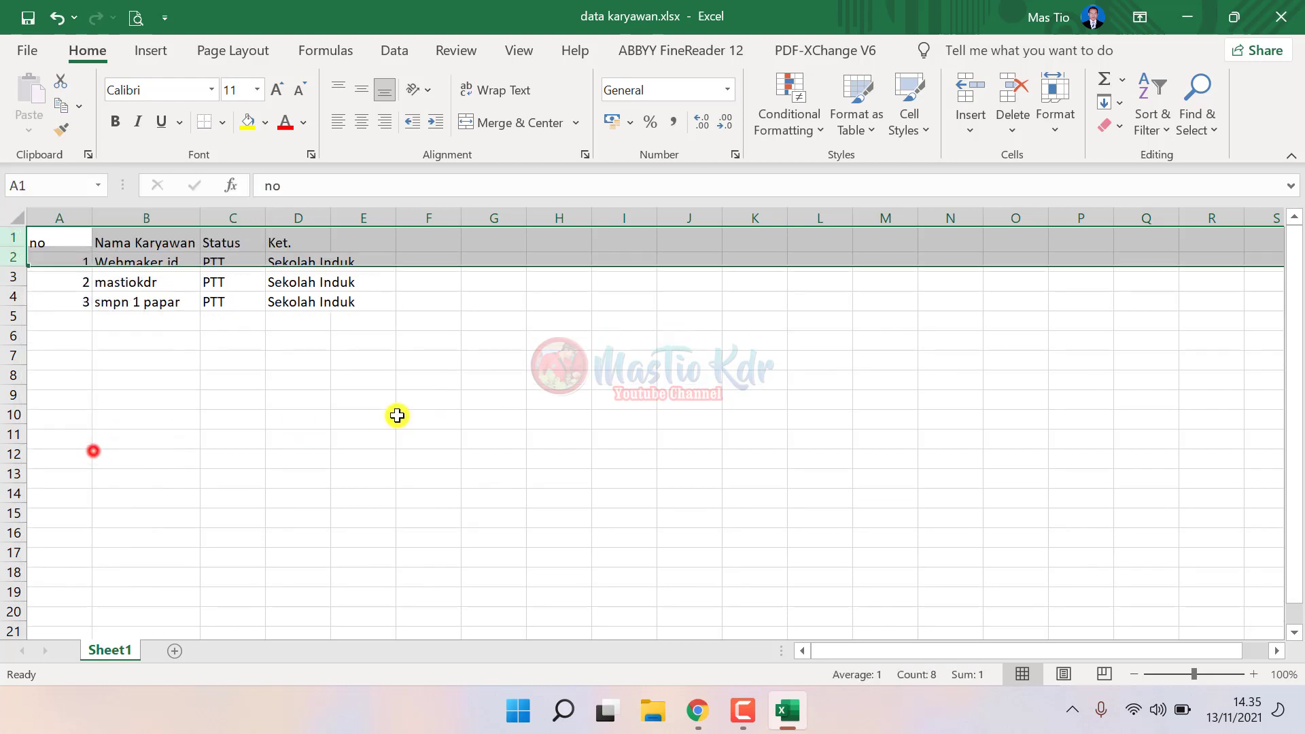
click(448, 394)
- Fit the widths of the table's columns A to D to their contents
double_click(89, 224)
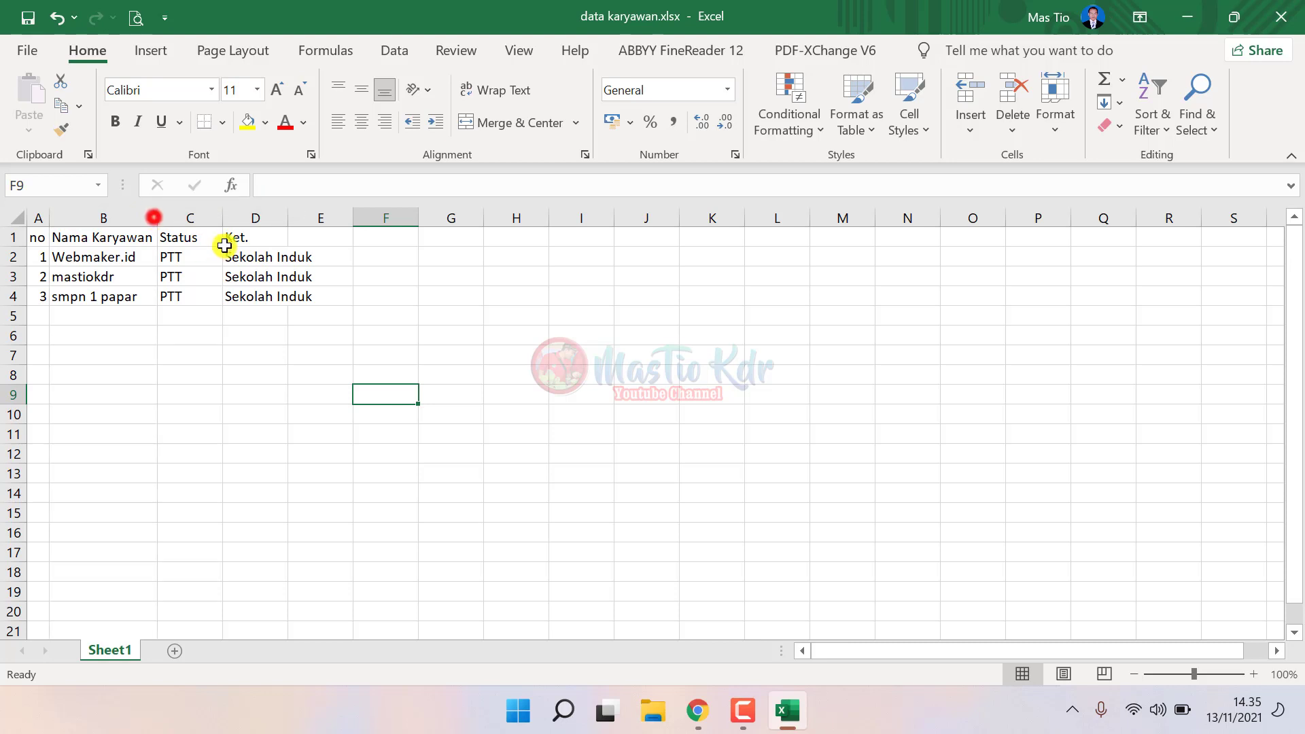
double_click(222, 218)
double_click(267, 217)
click(386, 276)
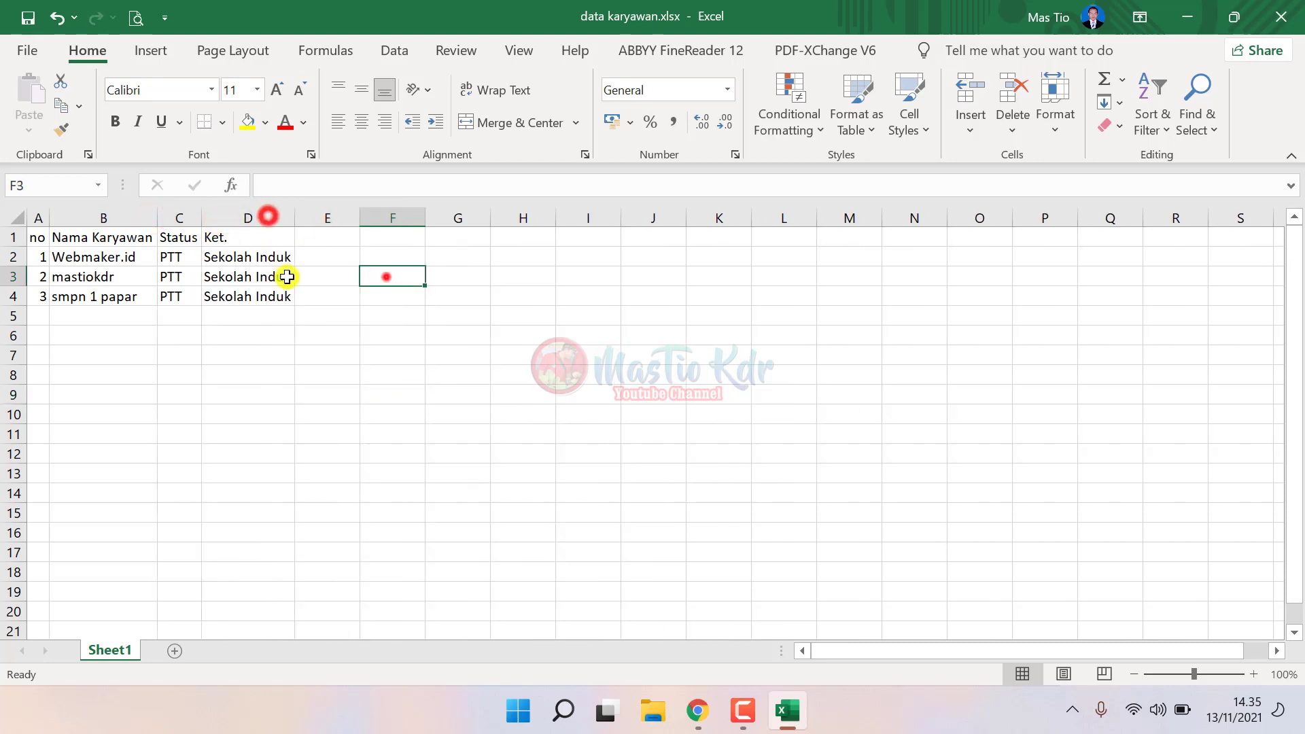
click(66, 237)
click(175, 240)
click(217, 236)
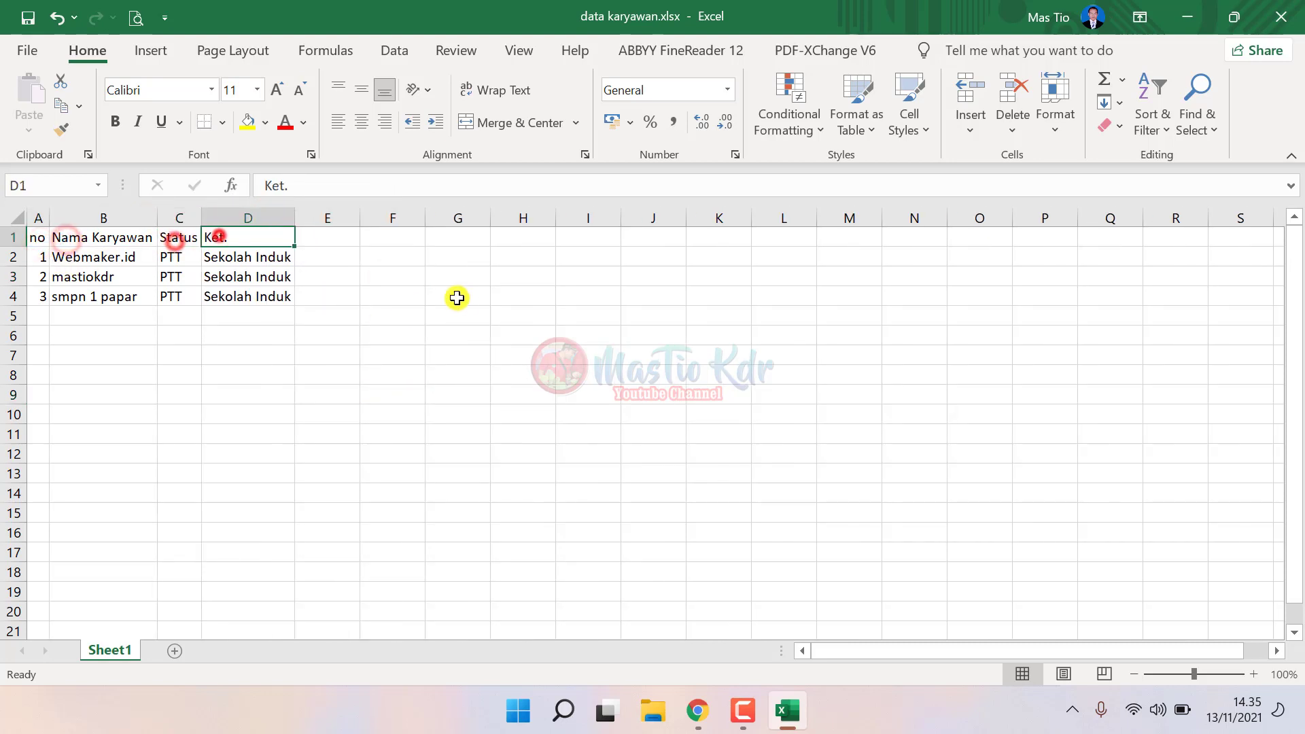
- Close the data karyawan workbook in Excel and return to the TablePress page in Chrome
click(698, 710)
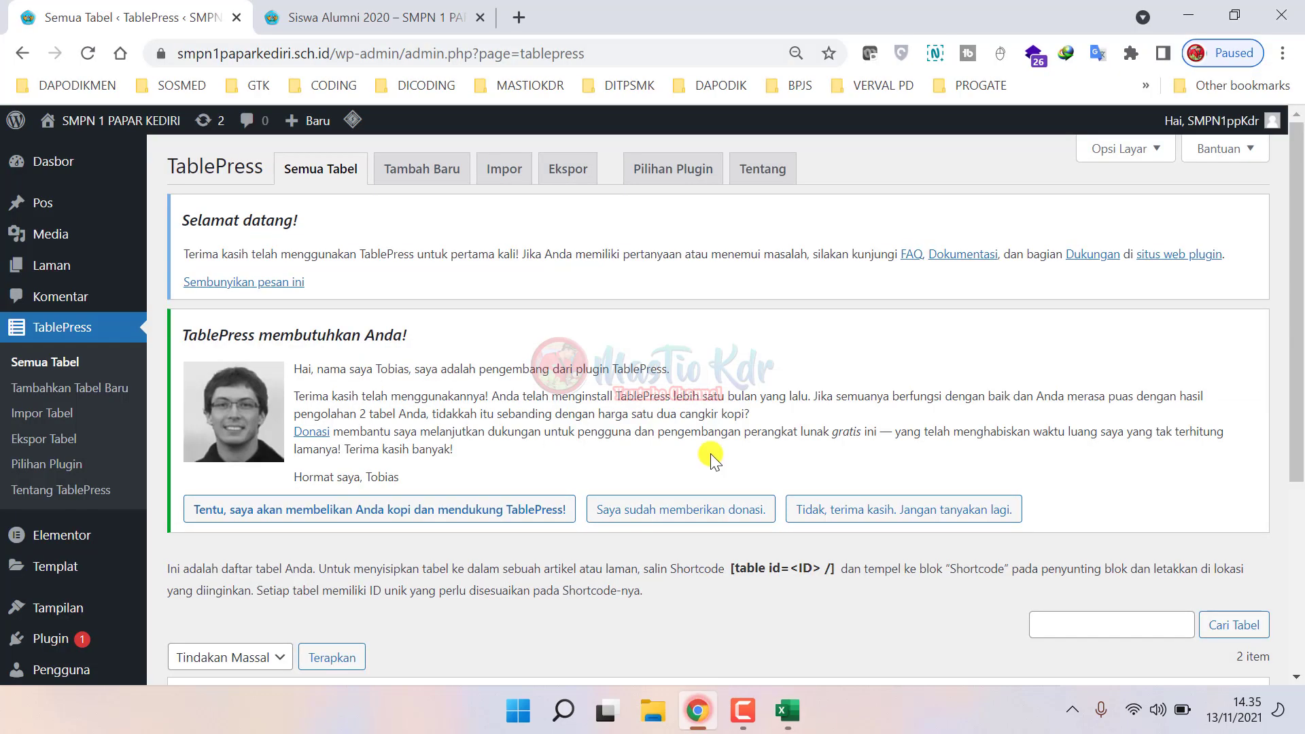
click(789, 712)
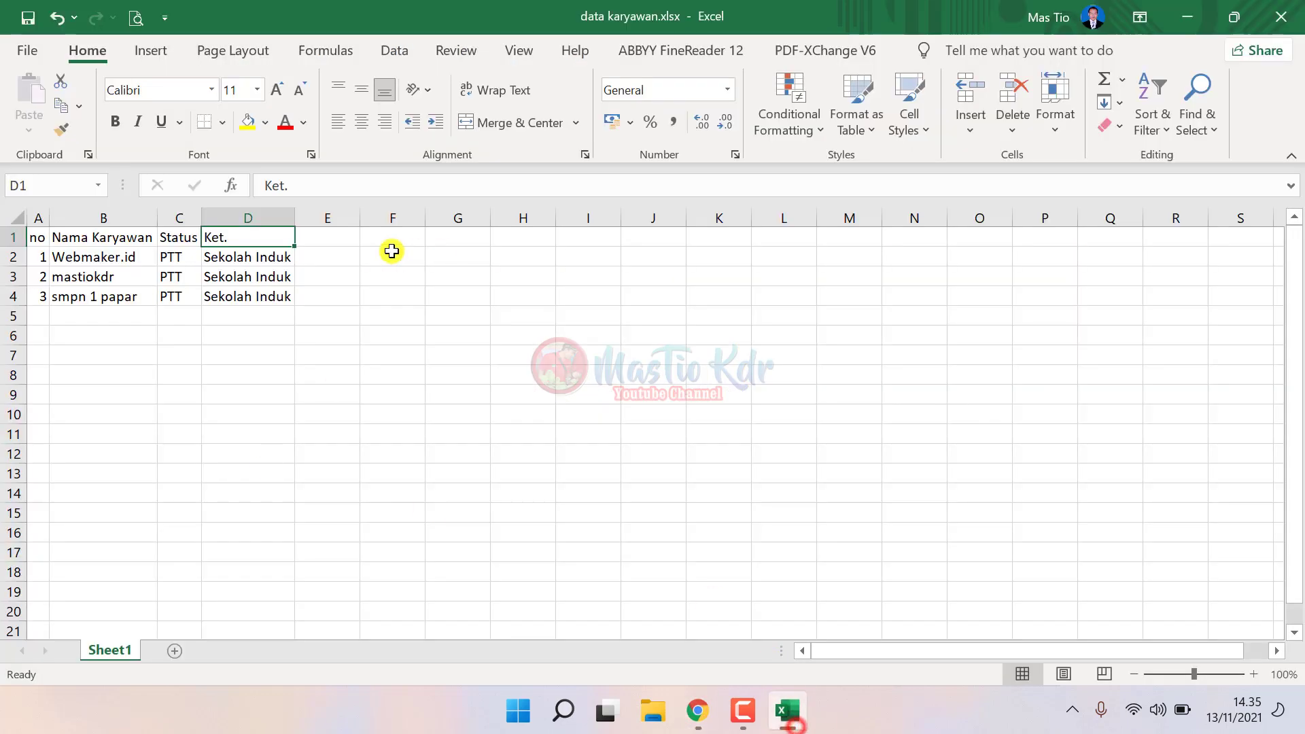
click(1282, 15)
click(558, 384)
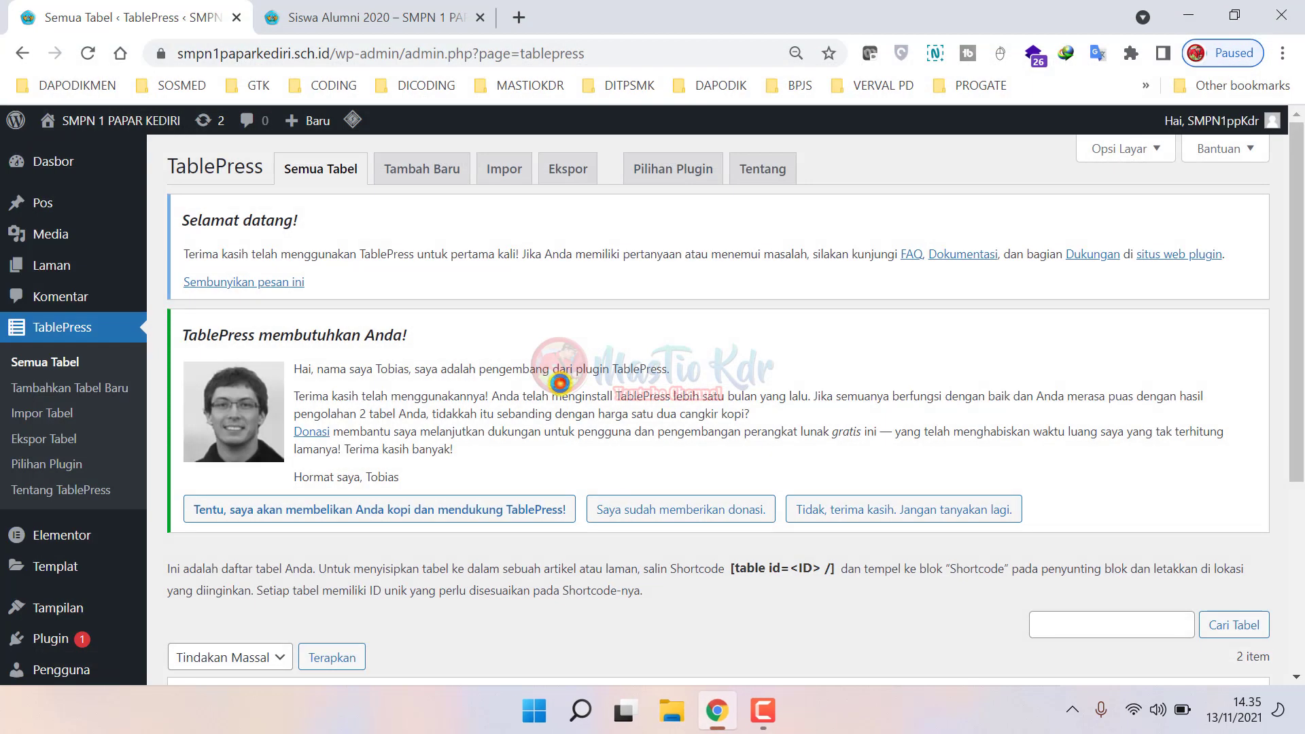
- Open data karyawan.xlsx from the Documents folder to check the saved employee table, and close the workbook again
key(super+e)
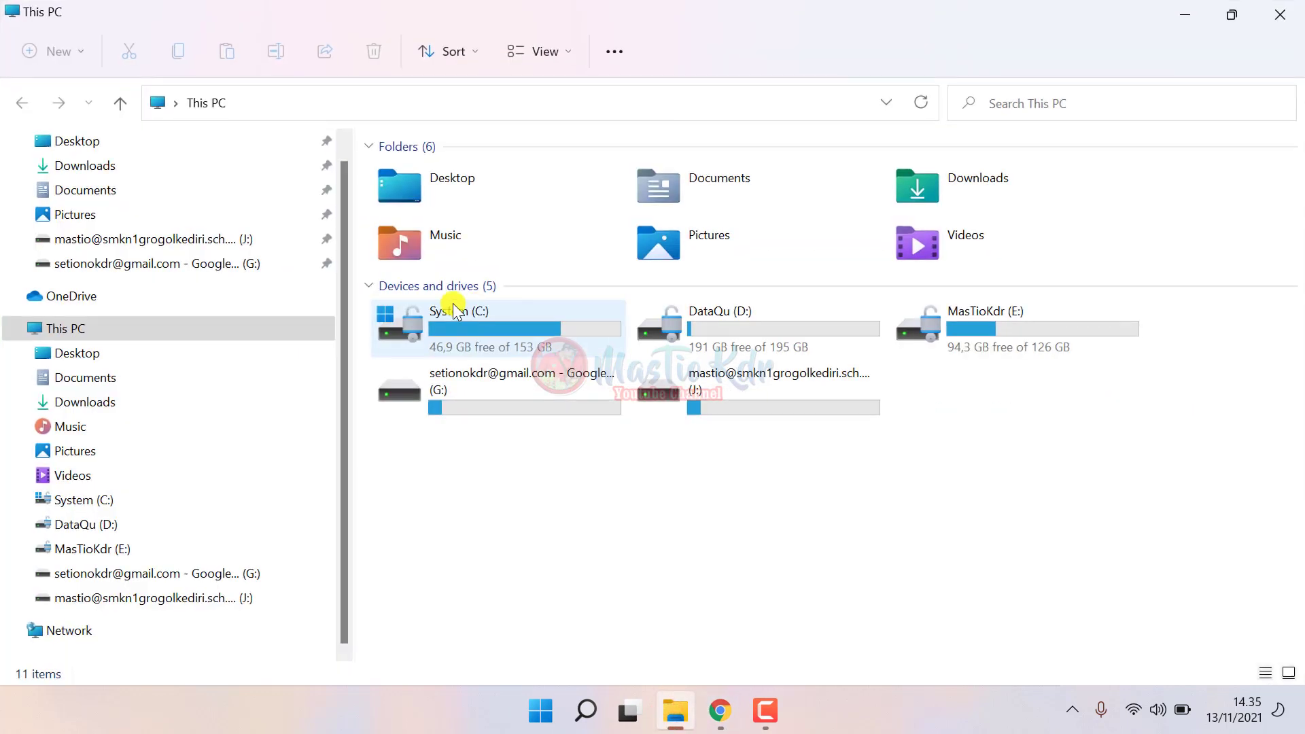
click(94, 225)
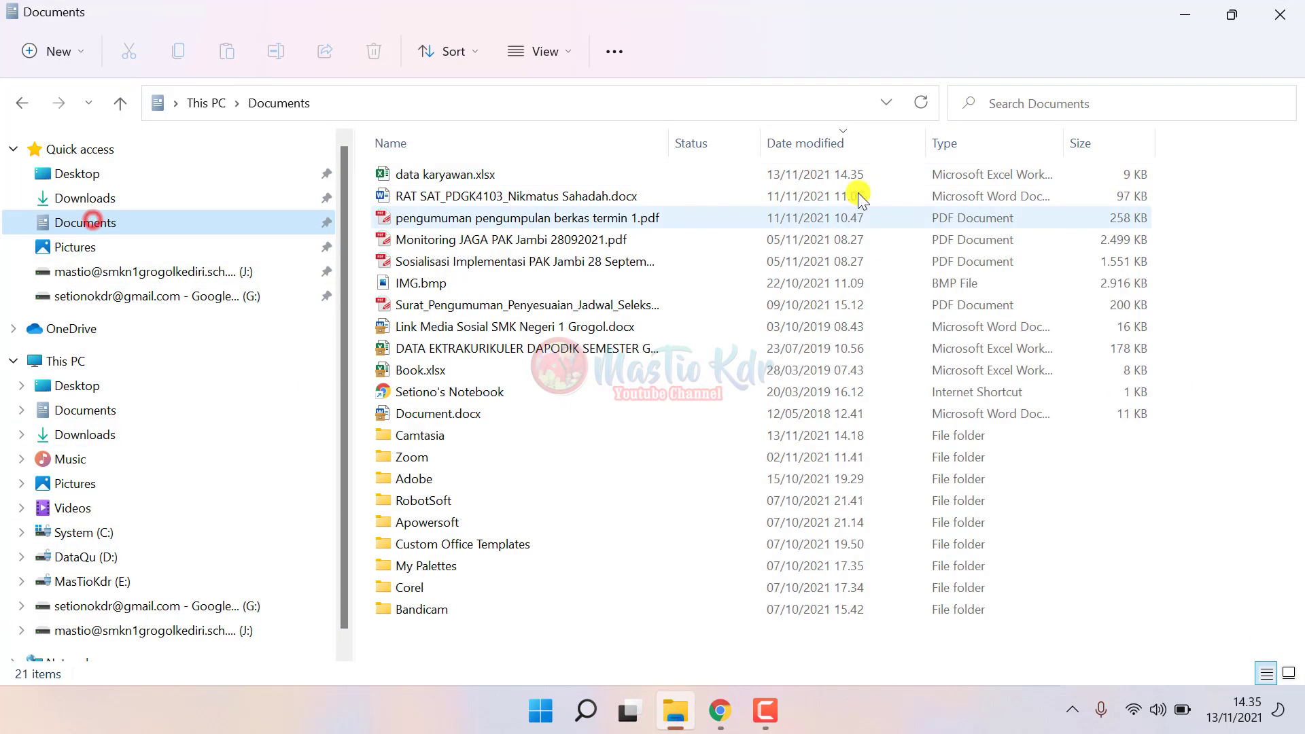
click(826, 143)
click(816, 144)
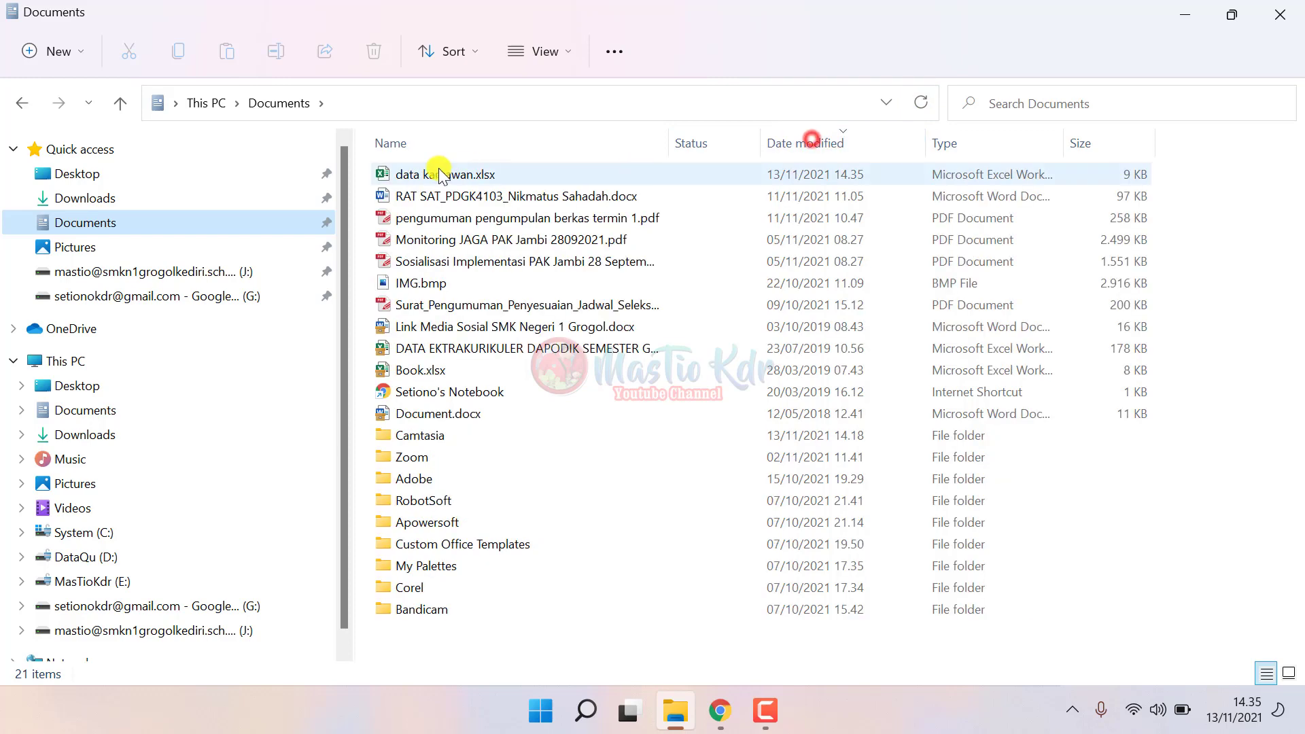
double_click(437, 174)
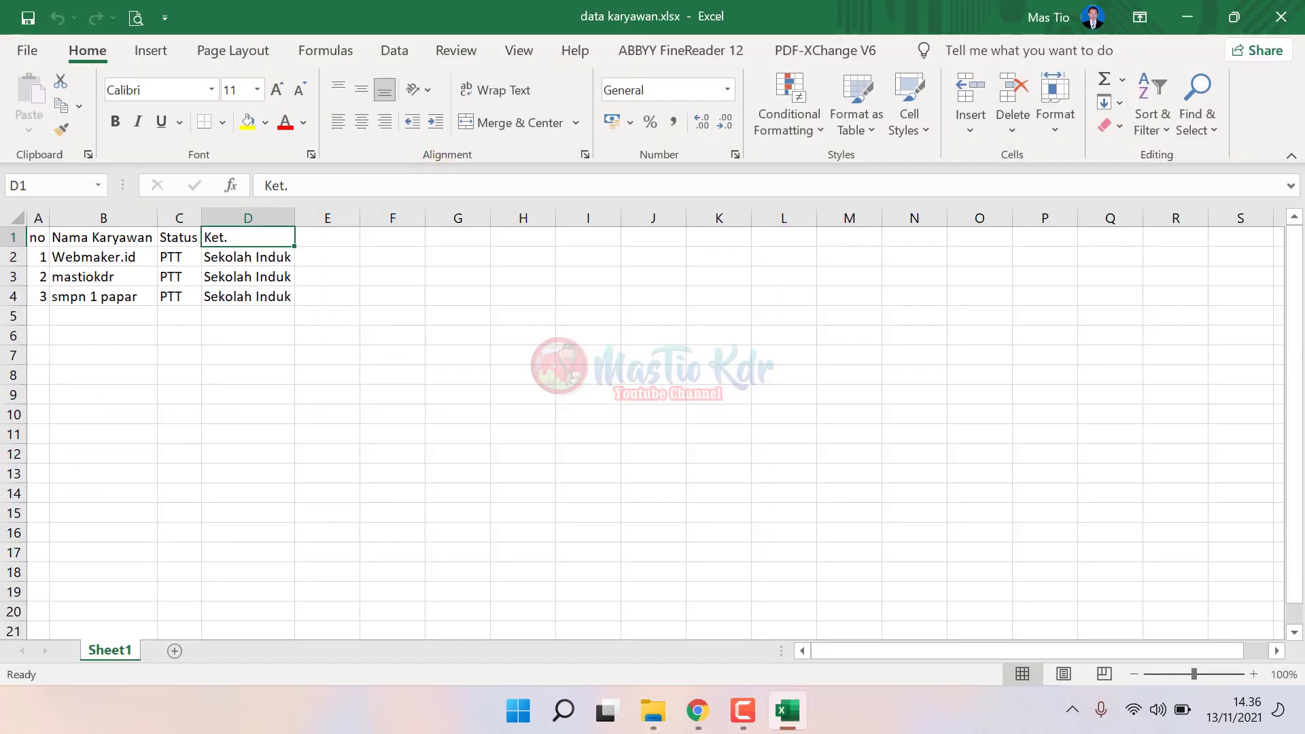
click(1276, 11)
- In Chrome, import data karyawan.xlsx from the Documents folder into TablePress as a new table
click(717, 710)
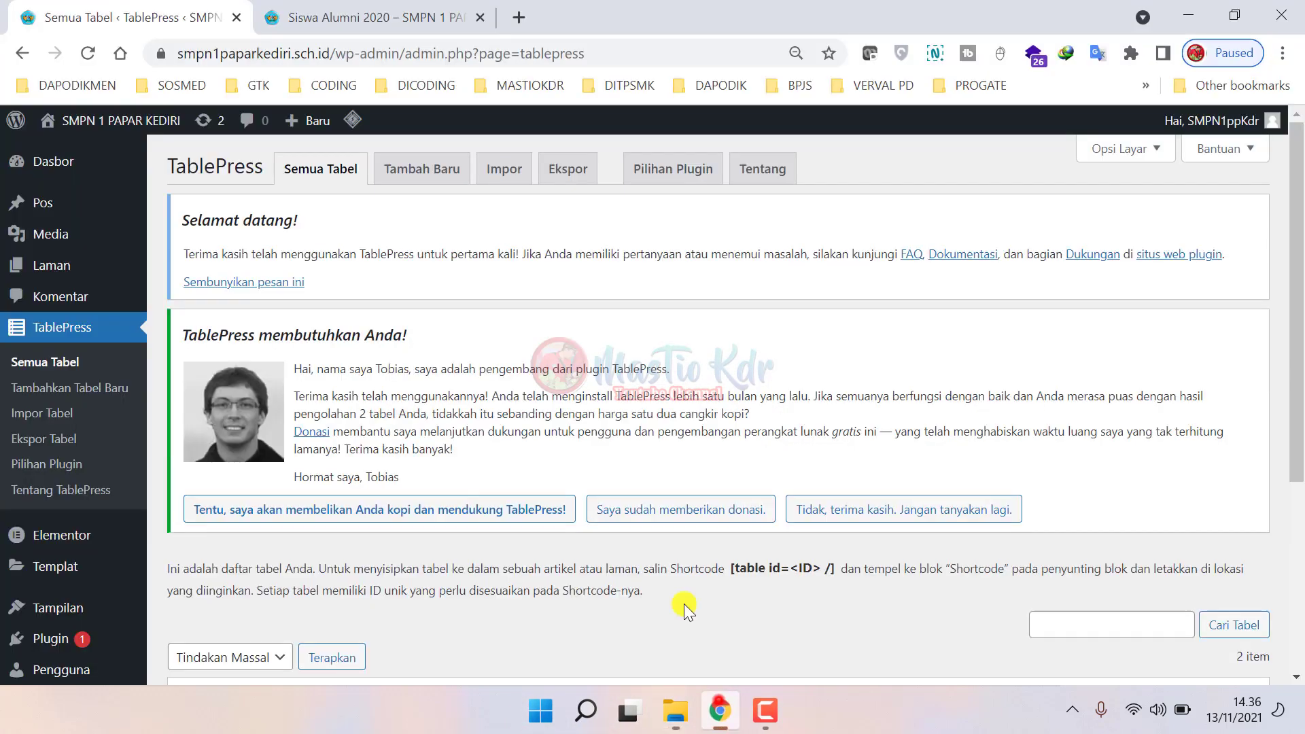
scroll(458, 475, down, 4)
scroll(438, 472, up, 4)
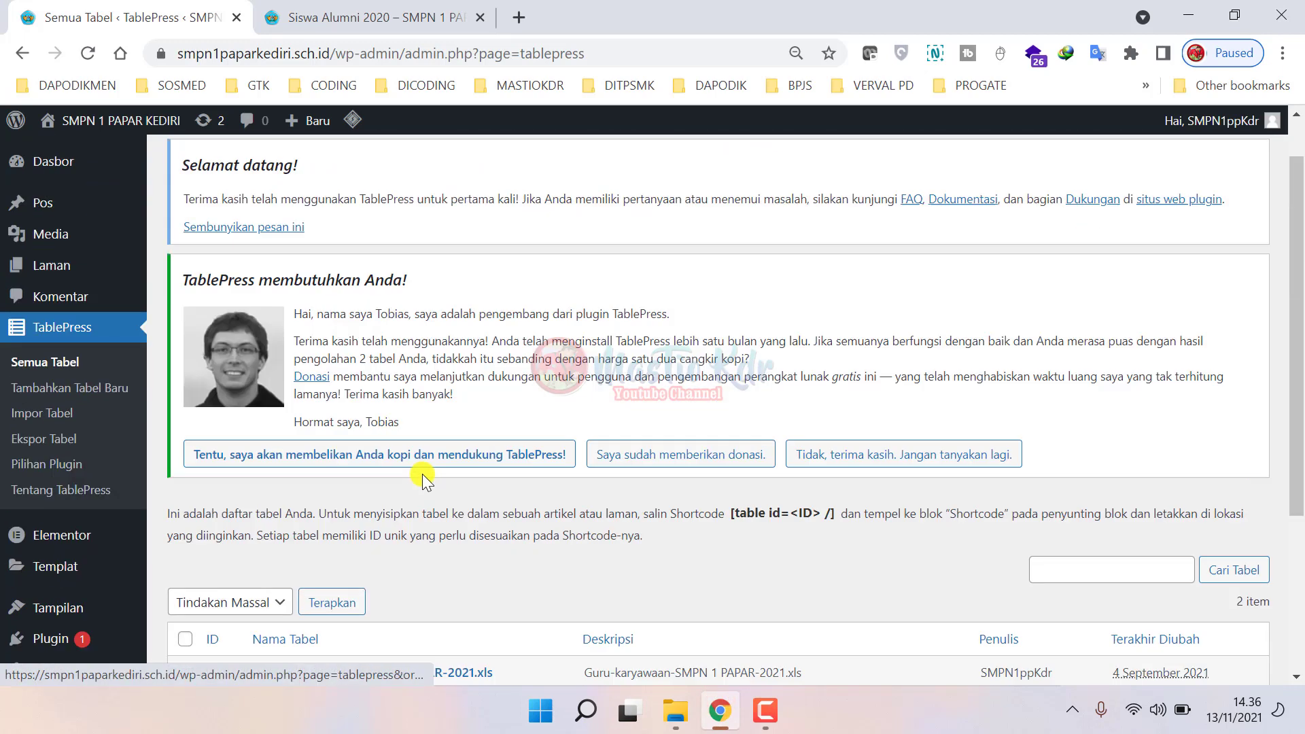
click(67, 331)
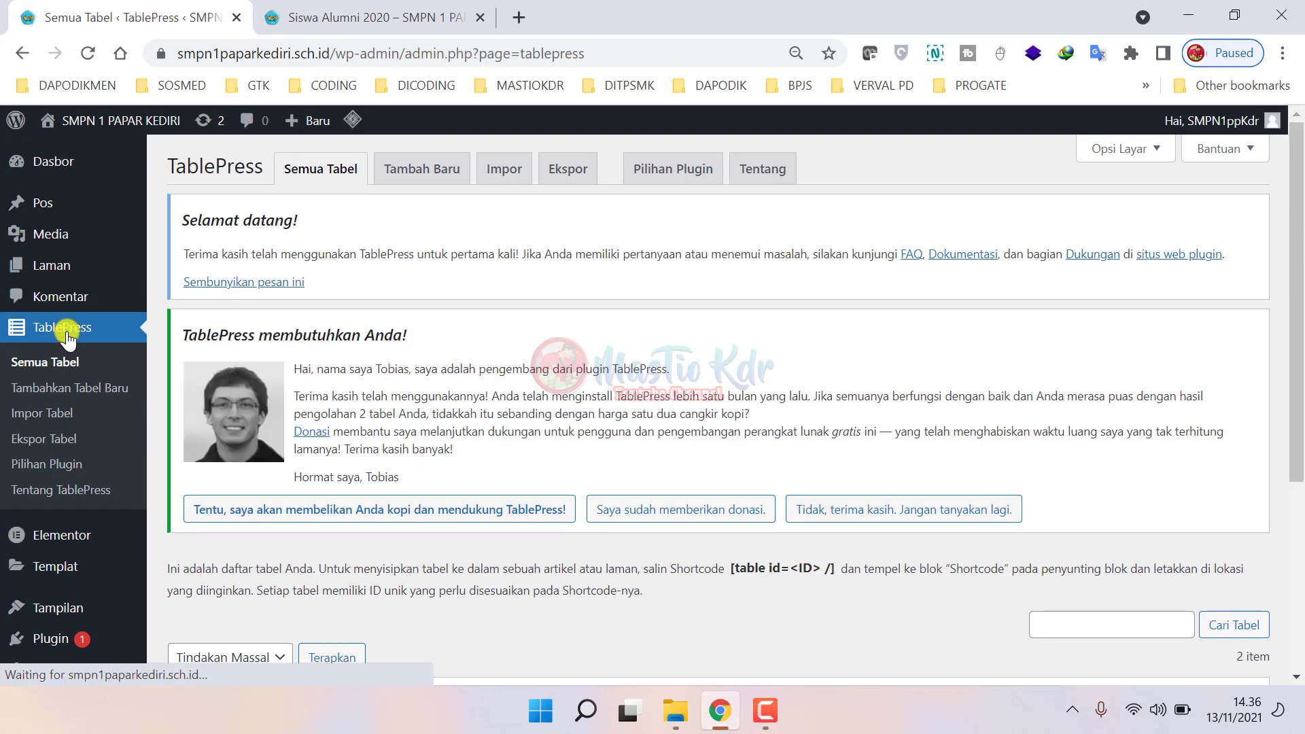
click(503, 172)
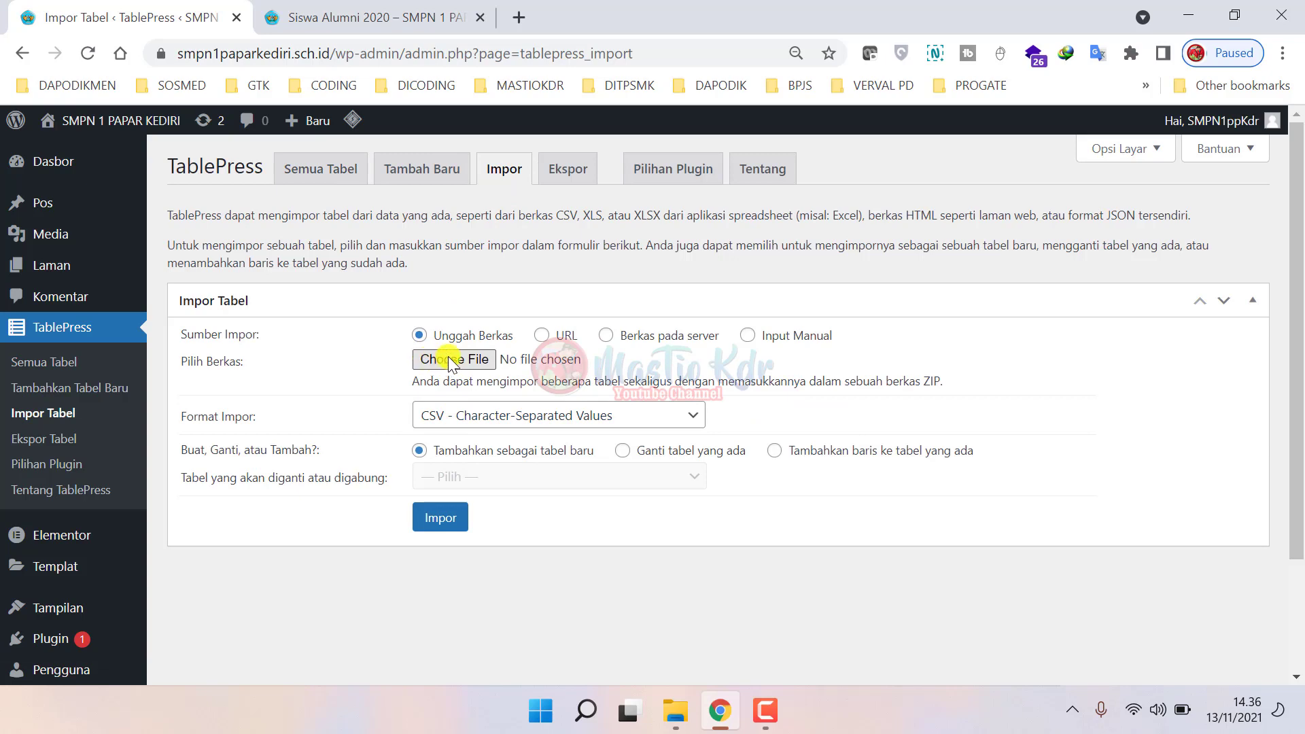
click(446, 357)
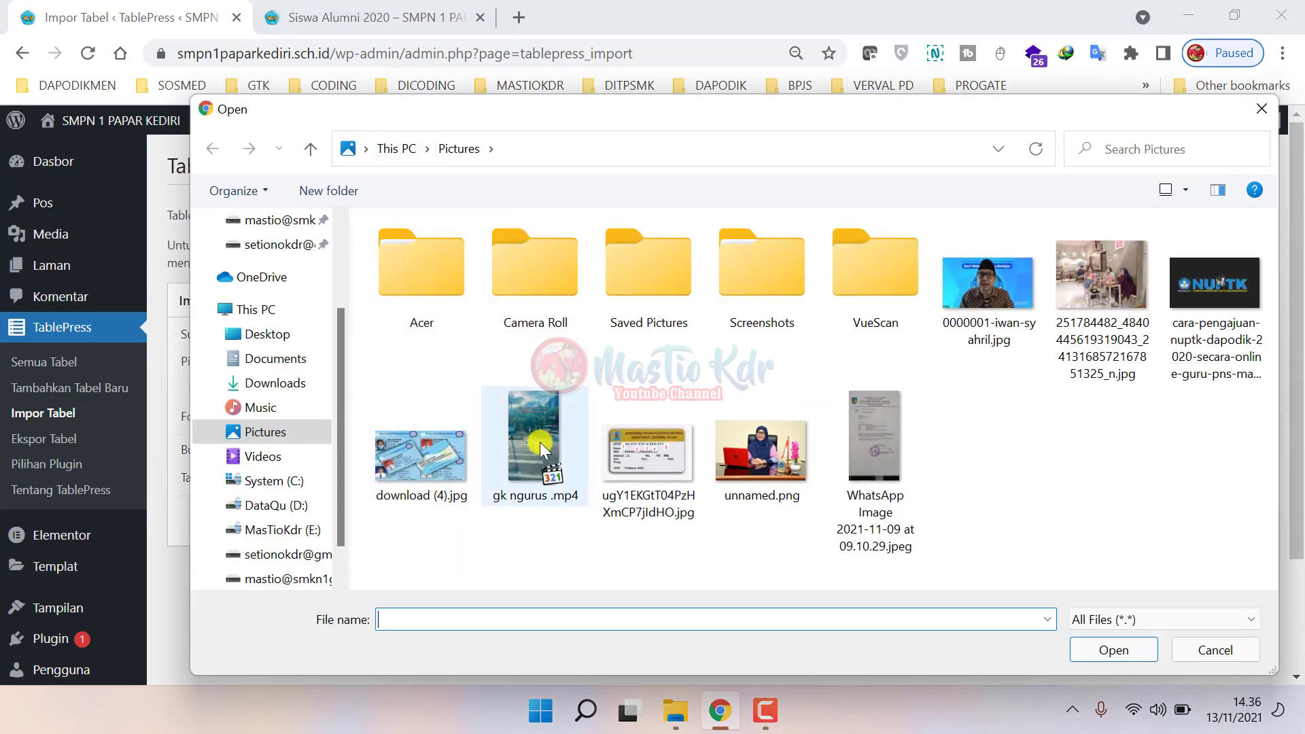
click(272, 359)
click(778, 224)
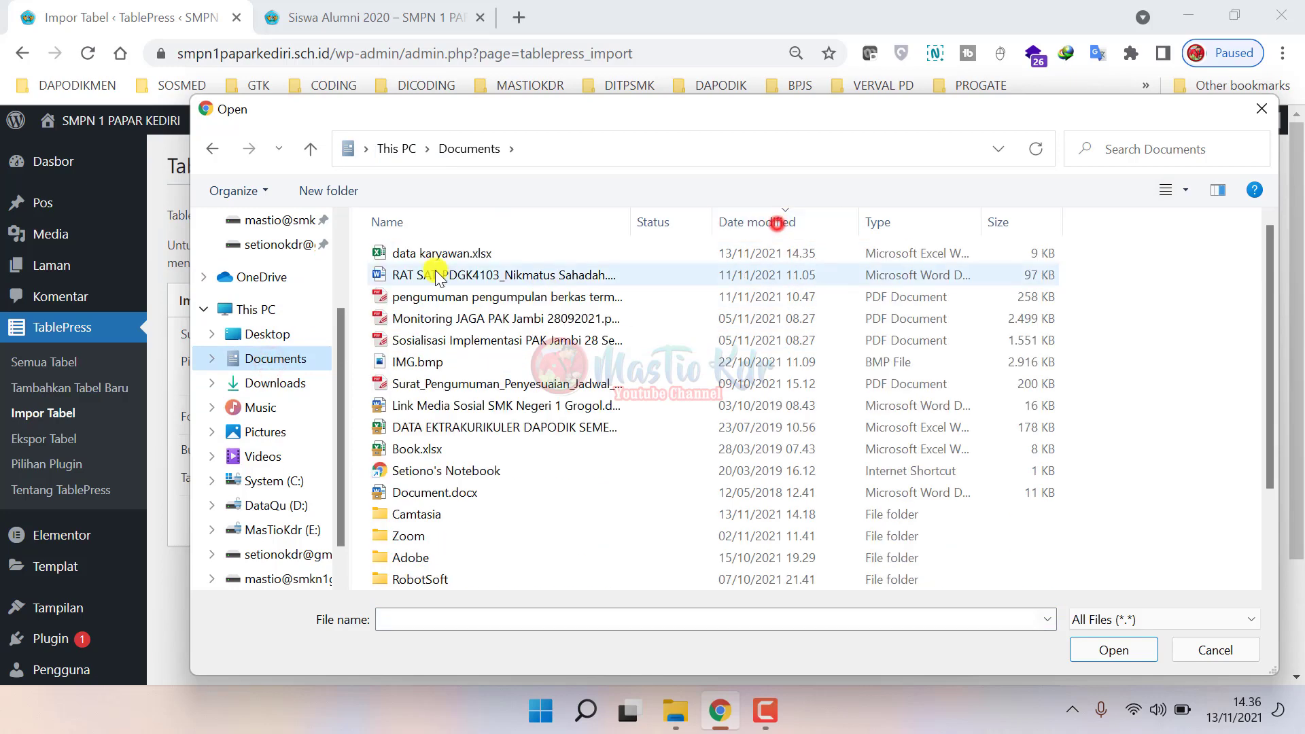
double_click(445, 254)
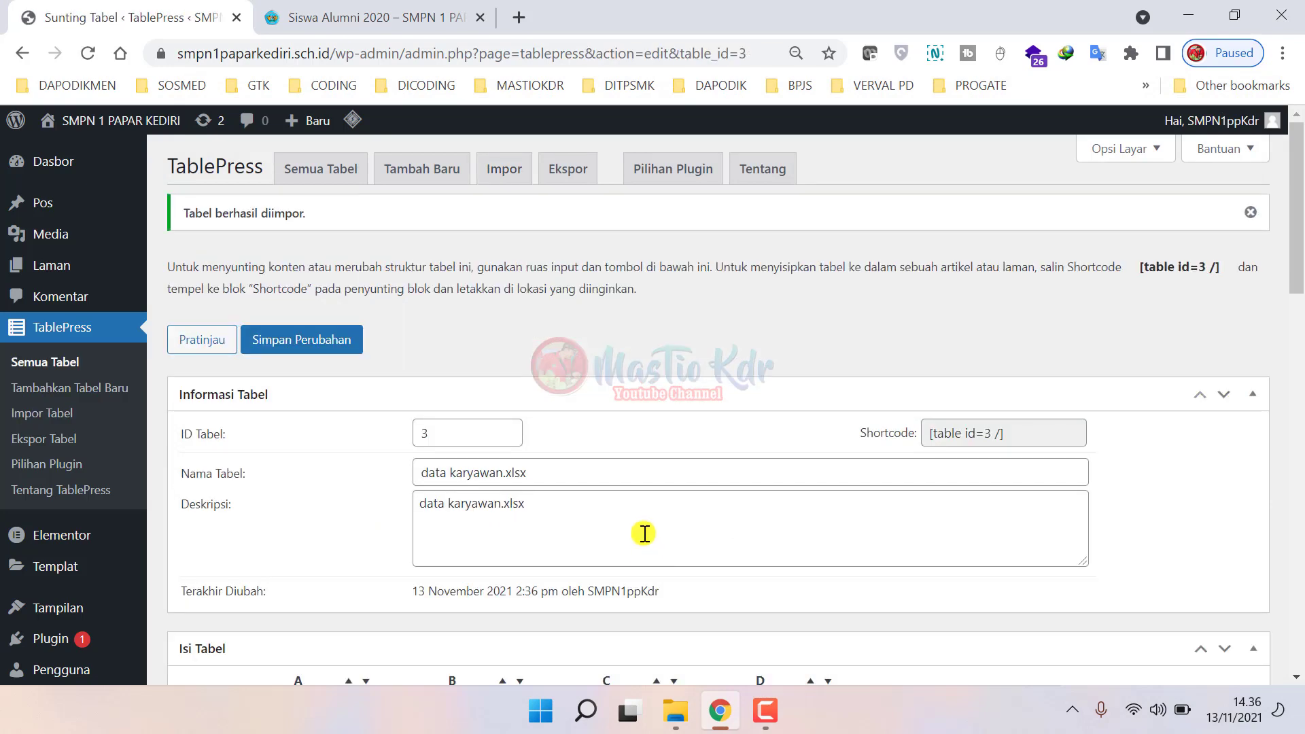
- Save the imported data karyawan.xlsx table with its default options and review the import and save notices
scroll(643, 532, down, 1)
scroll(641, 529, down, 15)
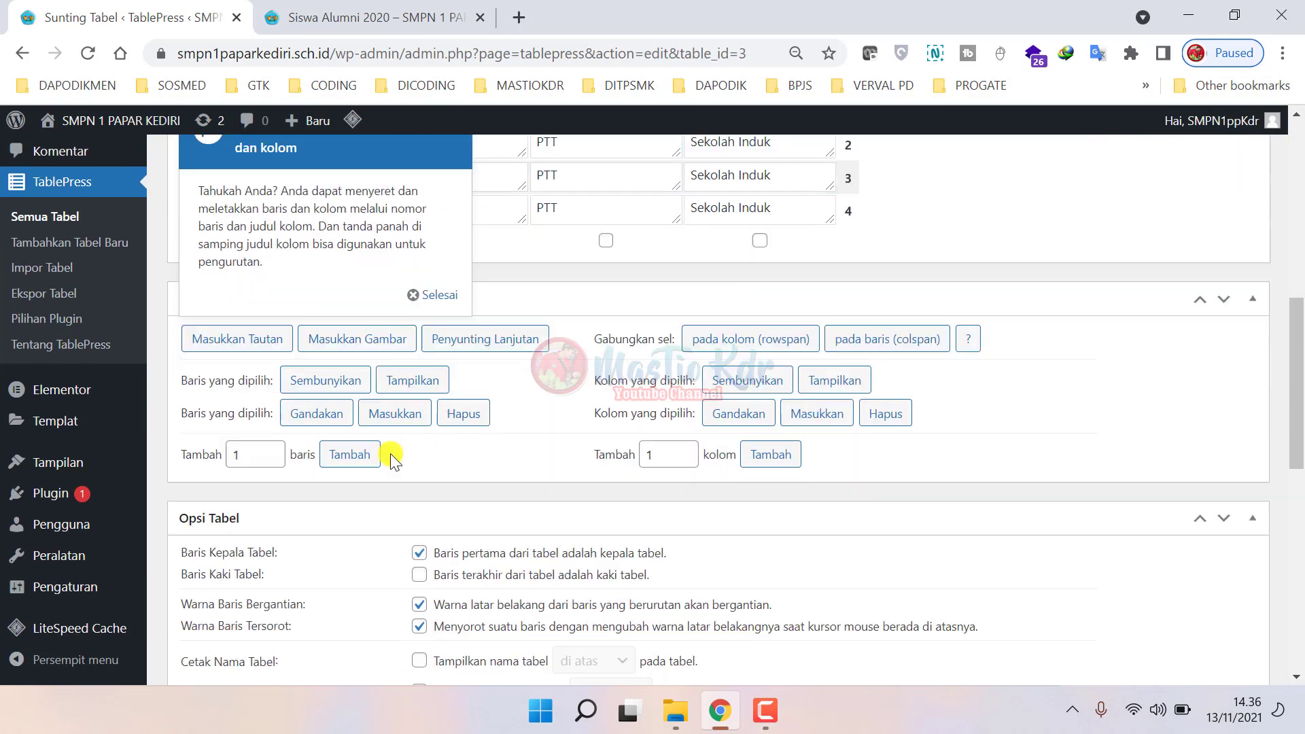
scroll(390, 454, down, 1)
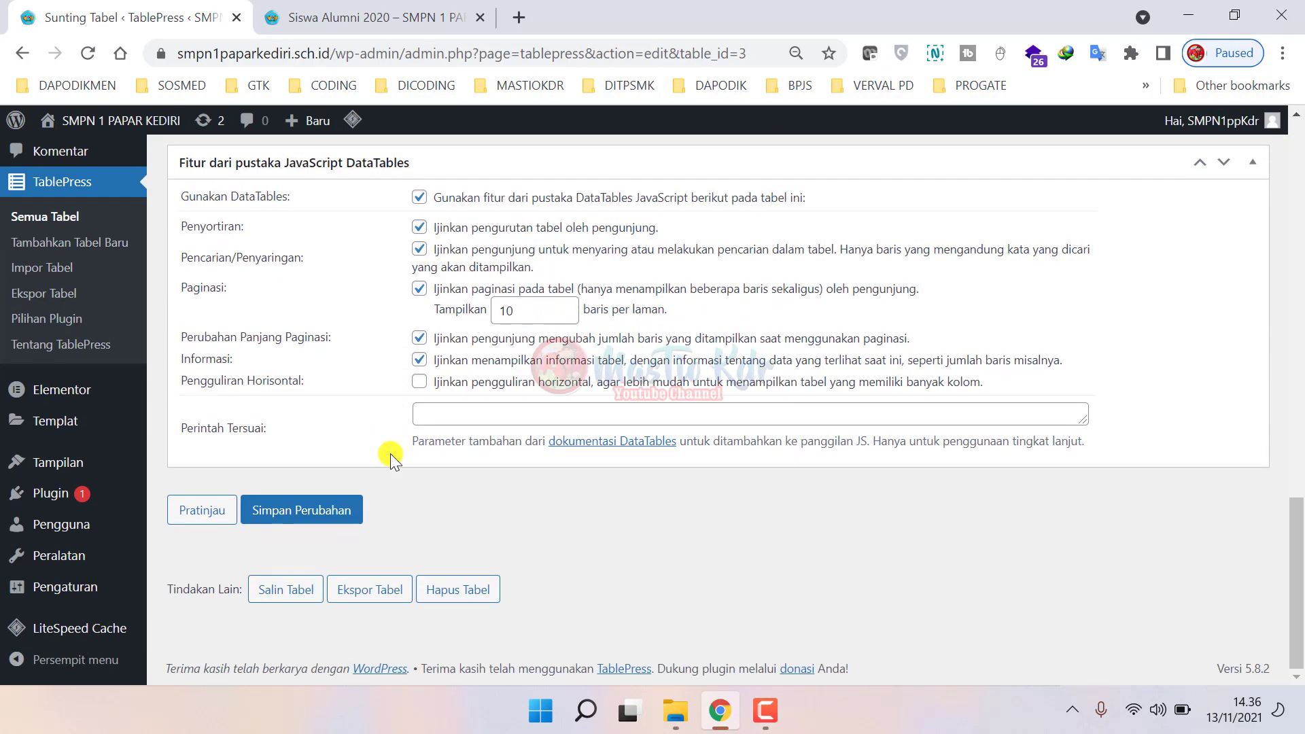
click(299, 497)
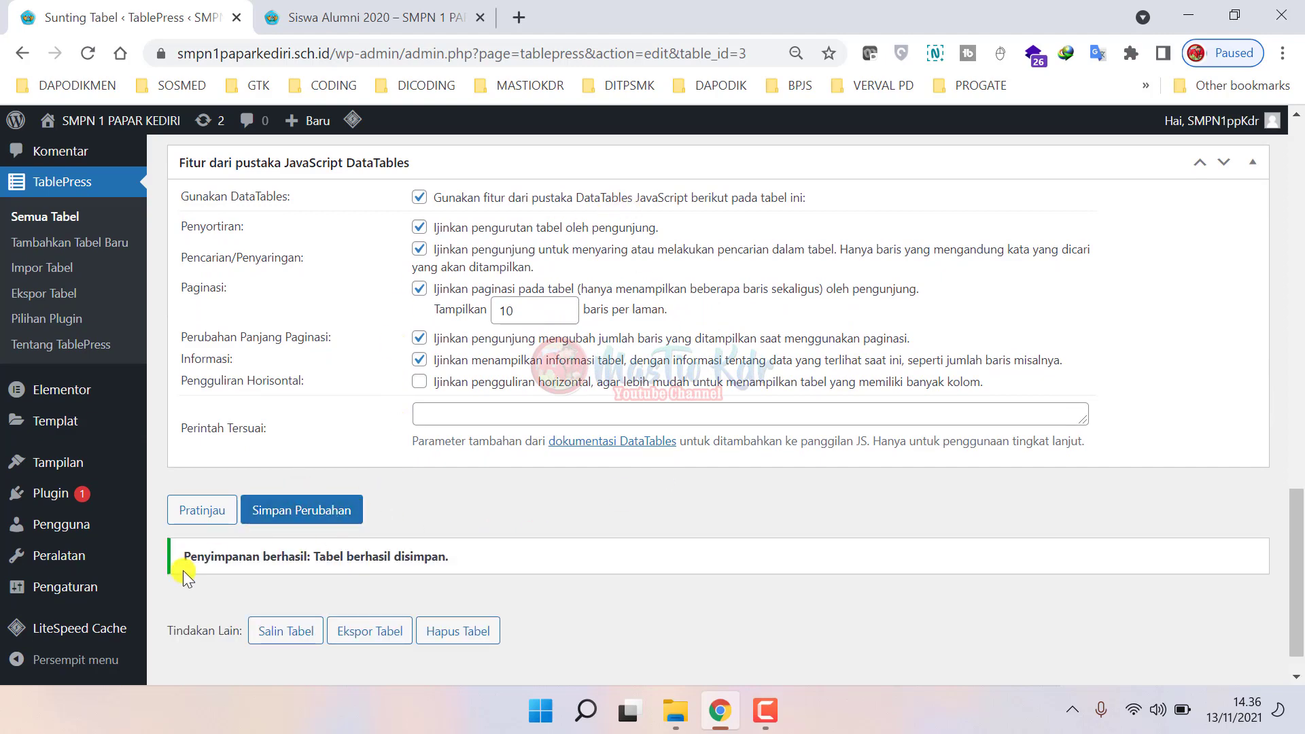
drag(184, 569, 540, 549)
click(541, 549)
scroll(549, 494, up, 10)
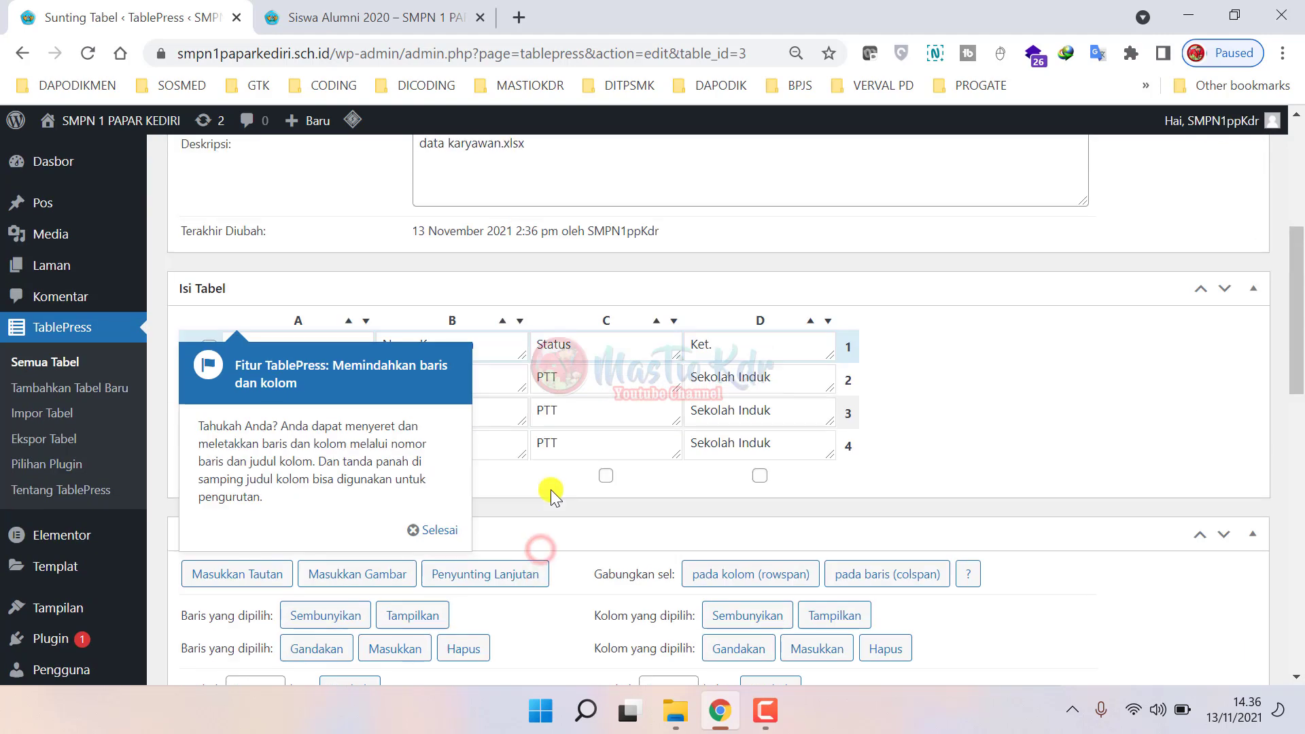
scroll(610, 412, up, 5)
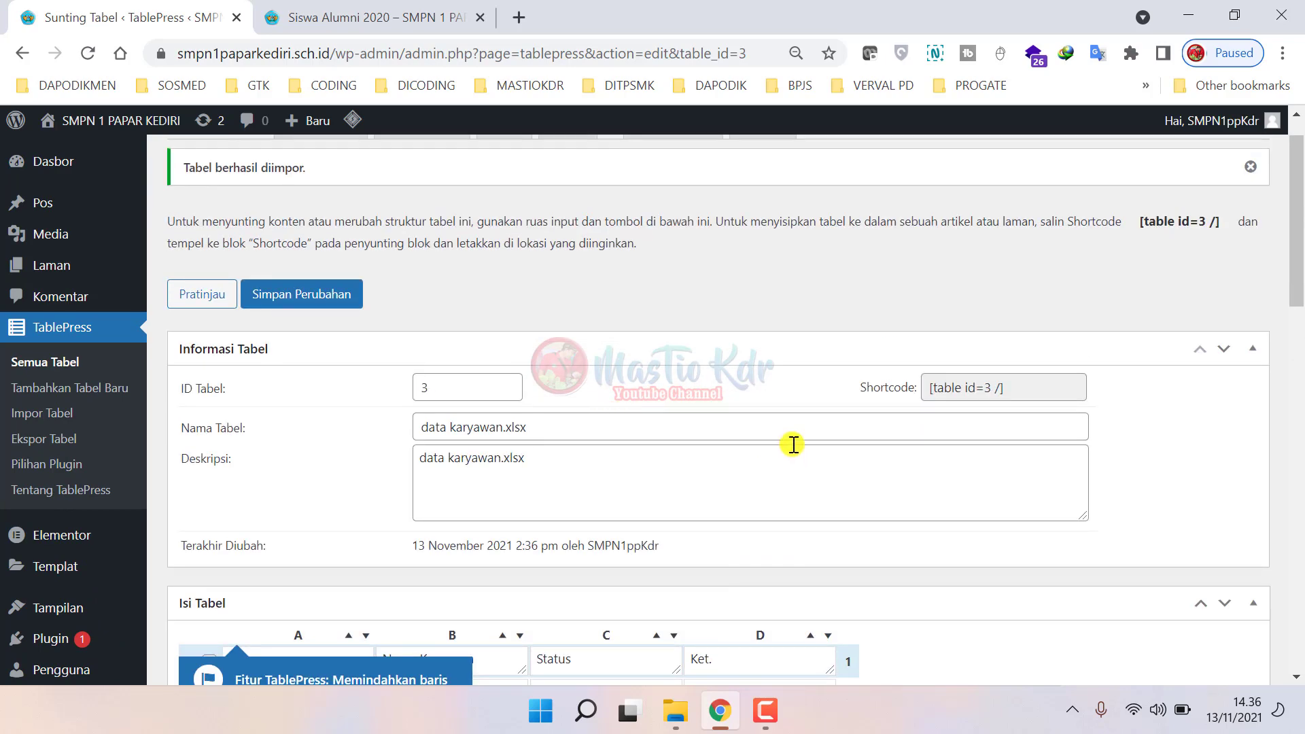
scroll(633, 389, up, 1)
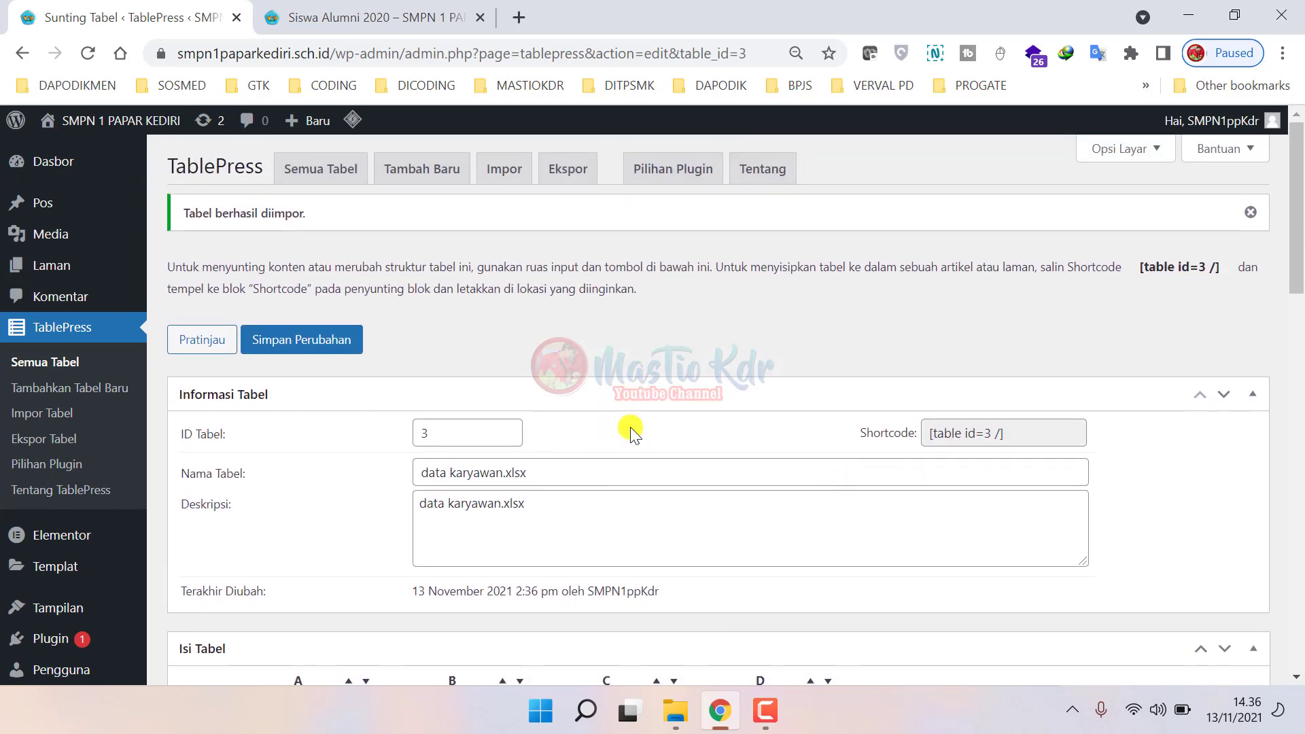
drag(340, 214, 193, 219)
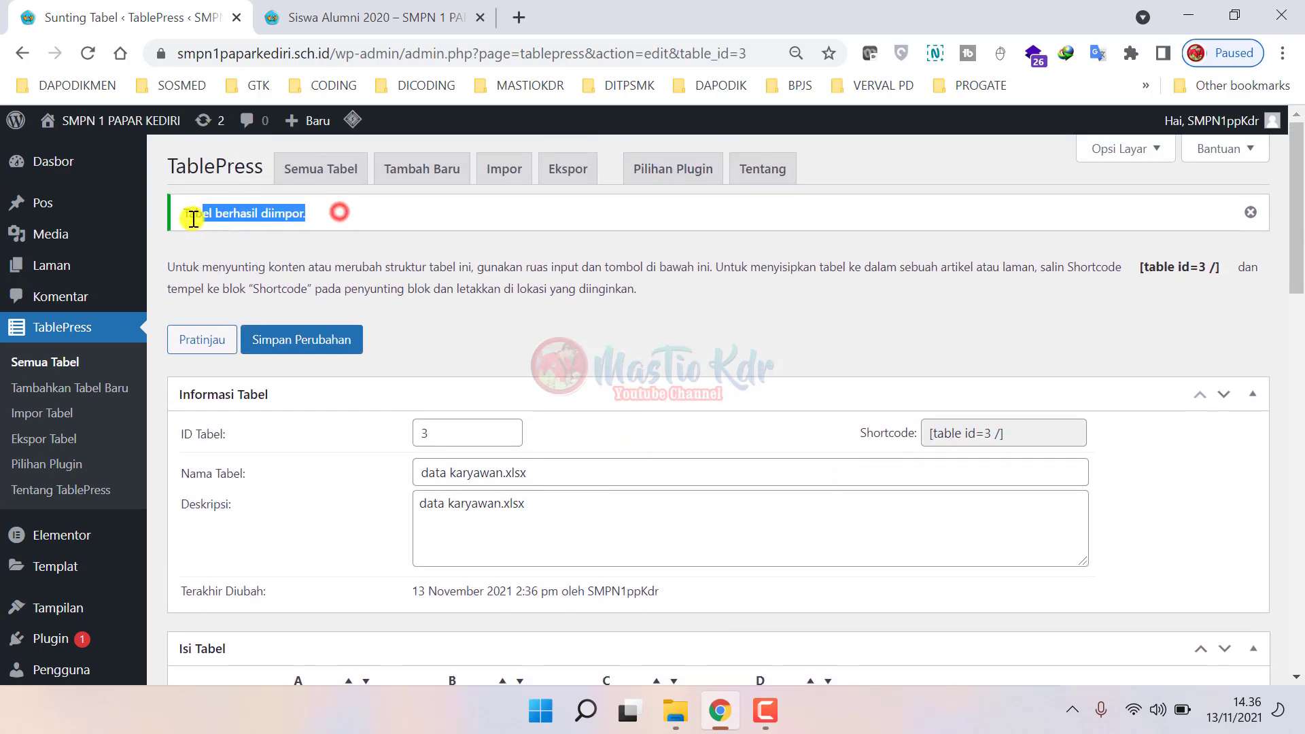
click(447, 218)
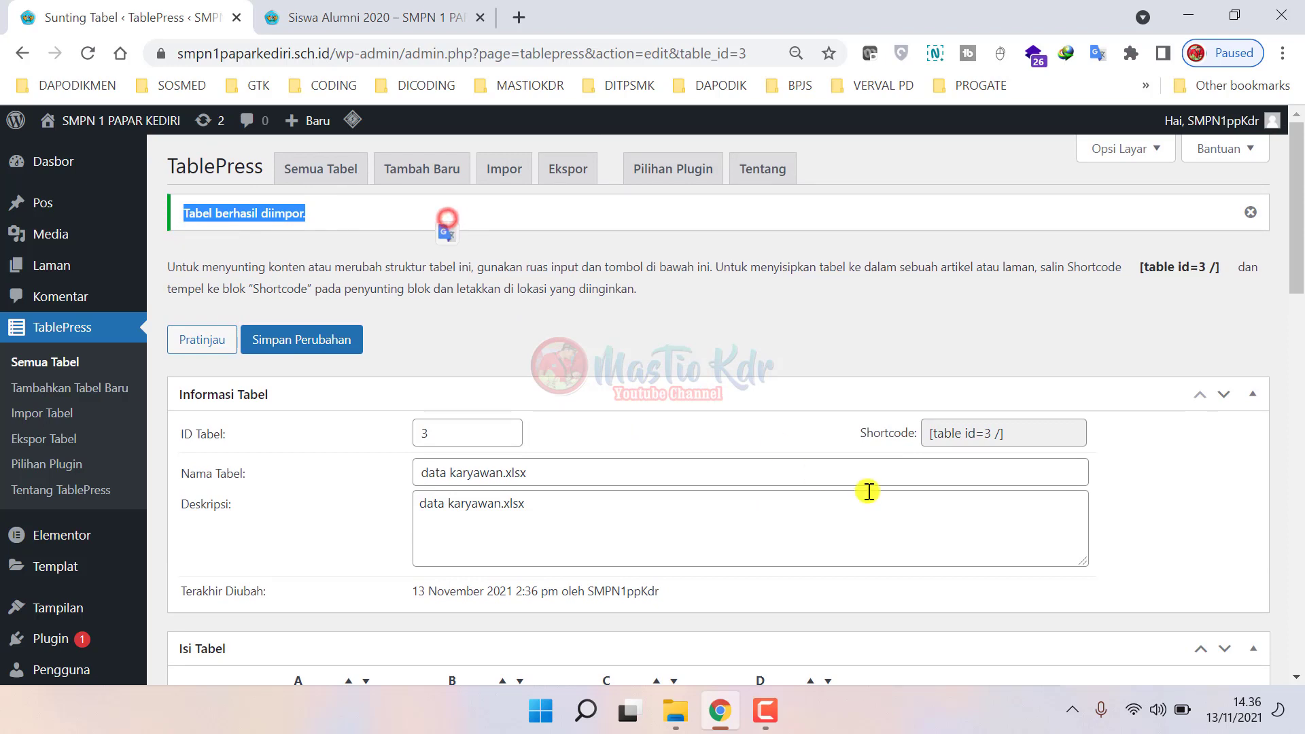
- Copy the shortcode [table id=3 /] of the imported data karyawan.xlsx table
click(929, 431)
click(1031, 433)
drag(846, 432, 915, 438)
click(948, 438)
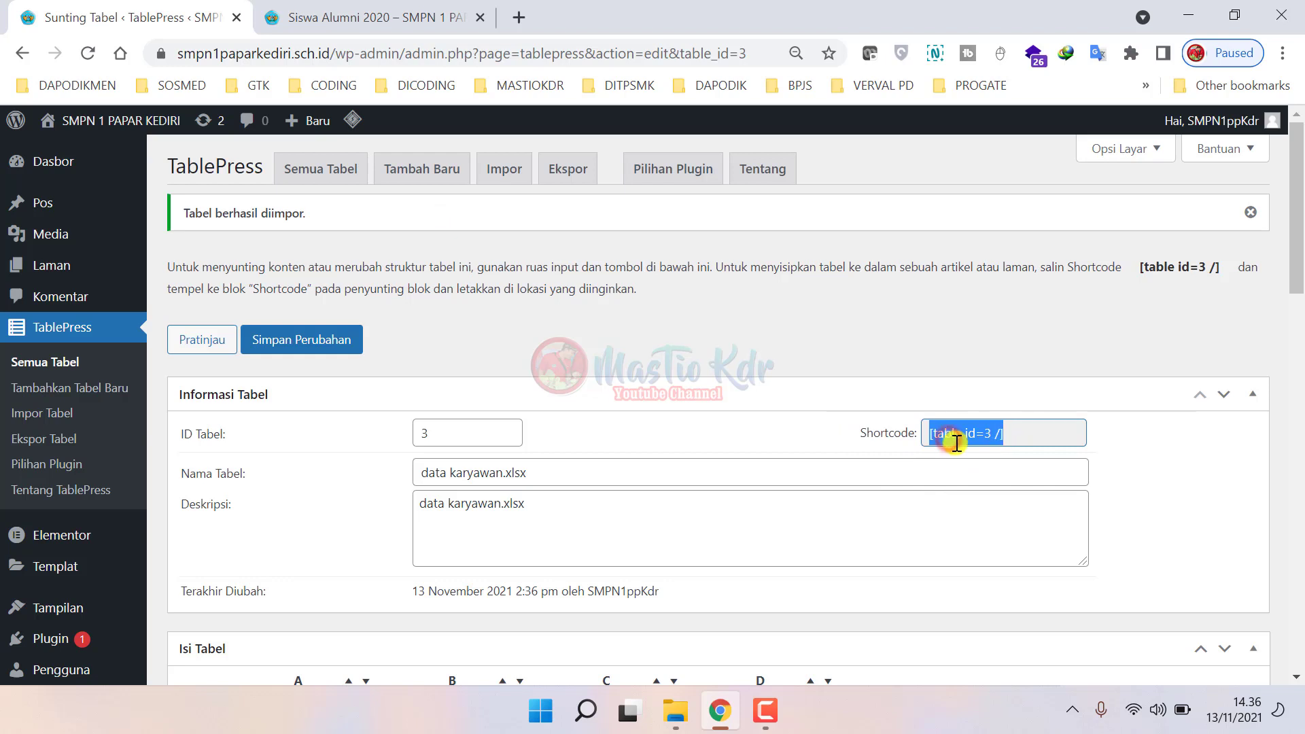
click(1014, 437)
drag(1012, 436, 922, 432)
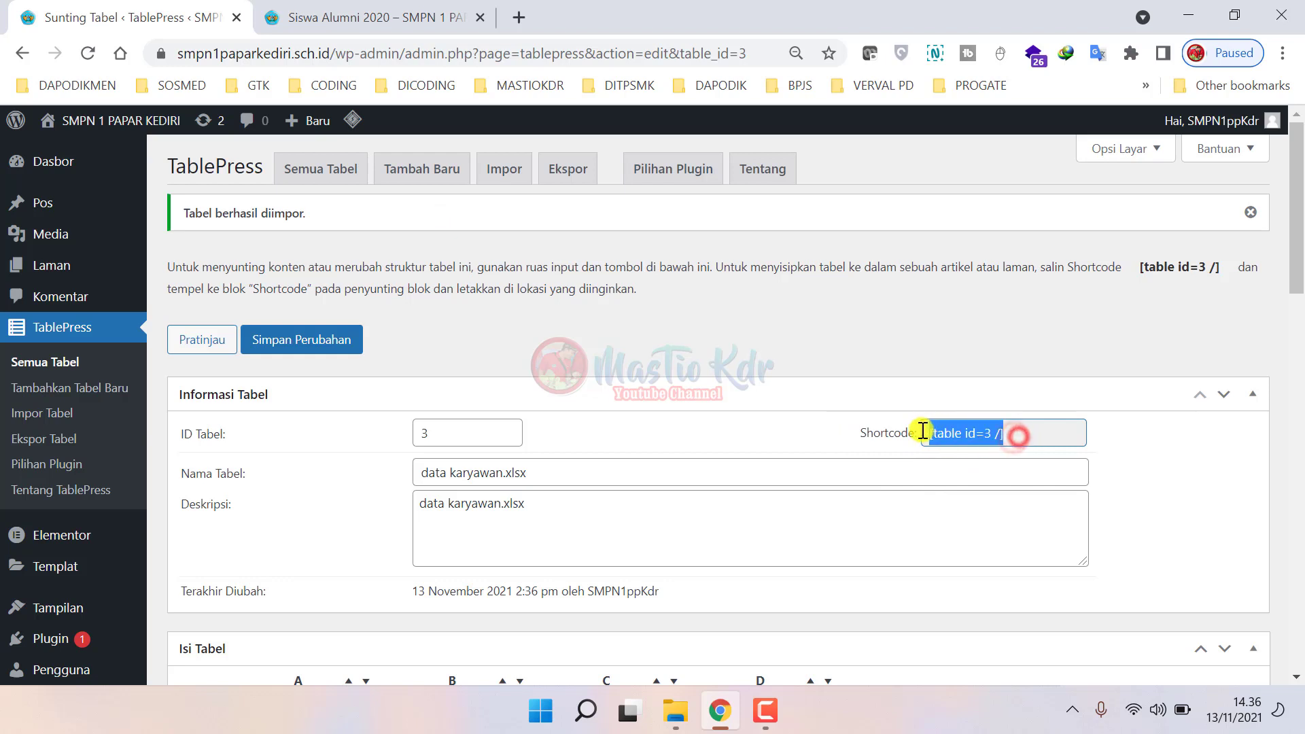
right_click(951, 437)
click(1004, 453)
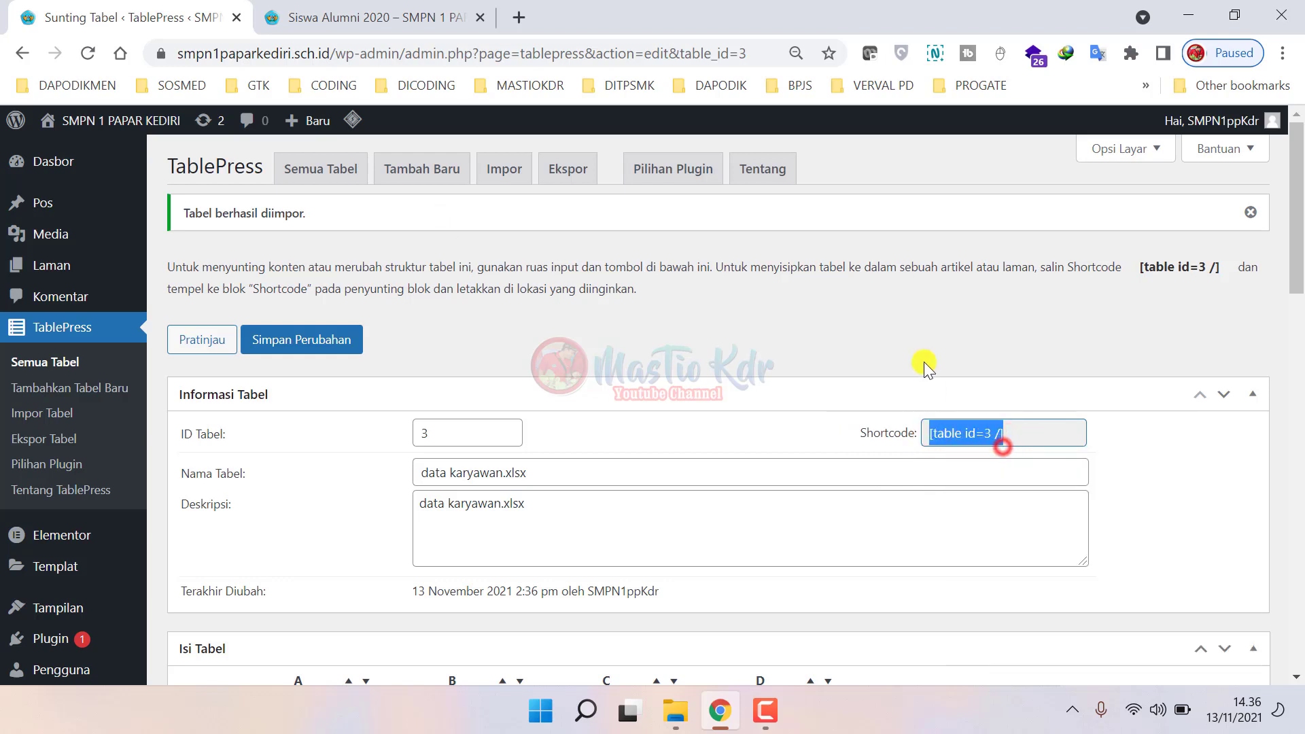
drag(1042, 432, 917, 433)
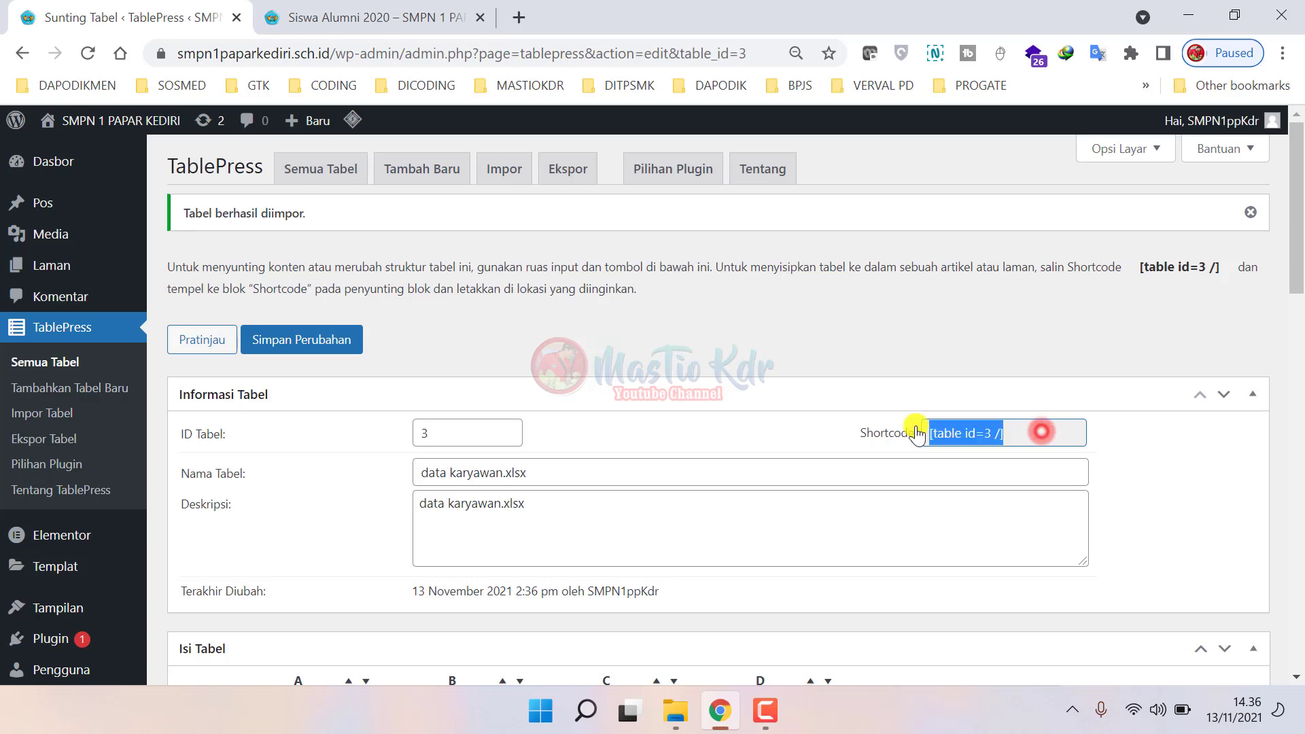
right_click(959, 434)
click(1045, 443)
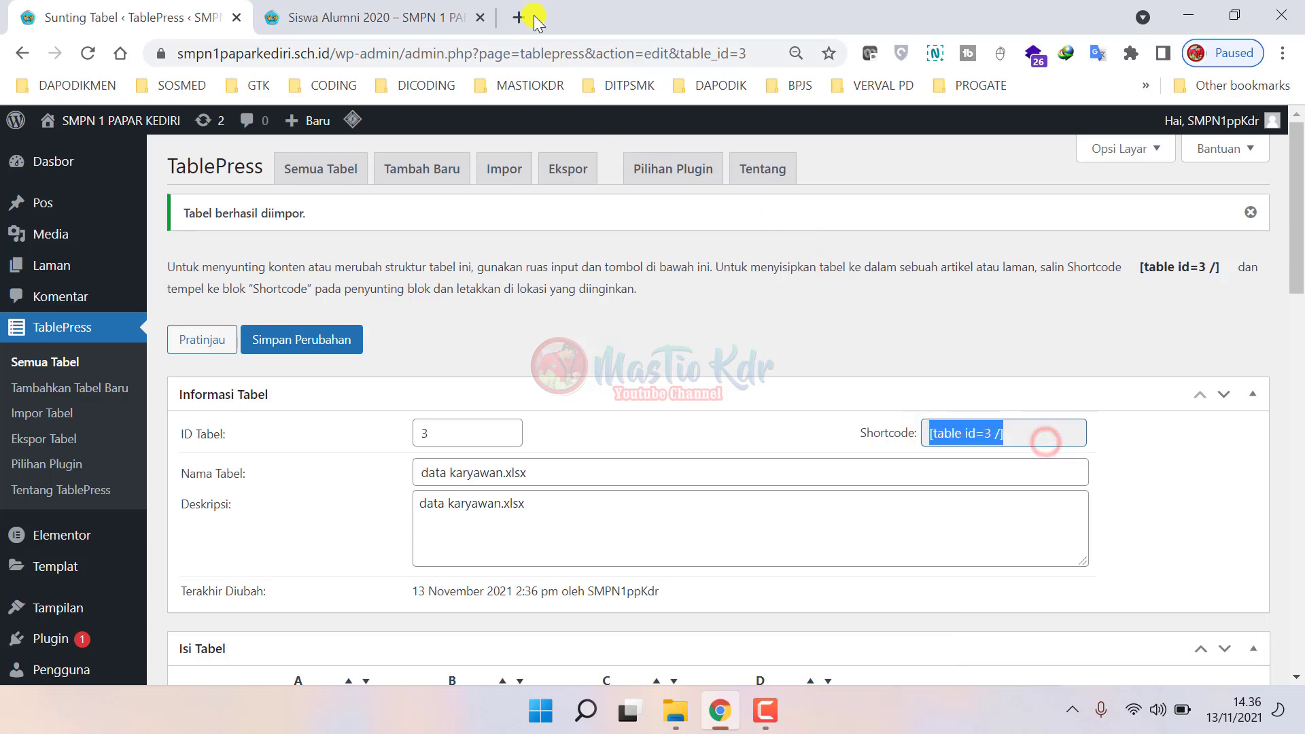
- Open the public site's Data Guru page to examine how a published table is presented
click(432, 10)
mouse_move(672, 174)
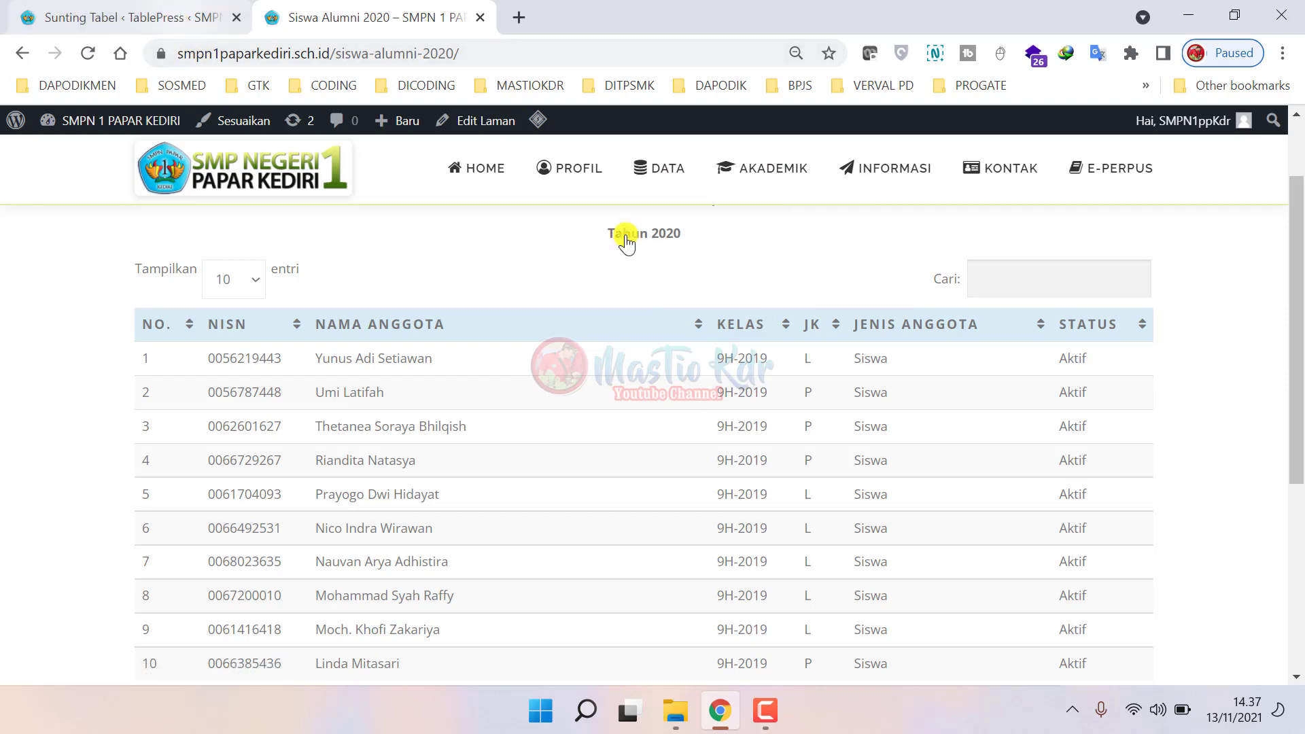
mouse_move(626, 180)
click(683, 225)
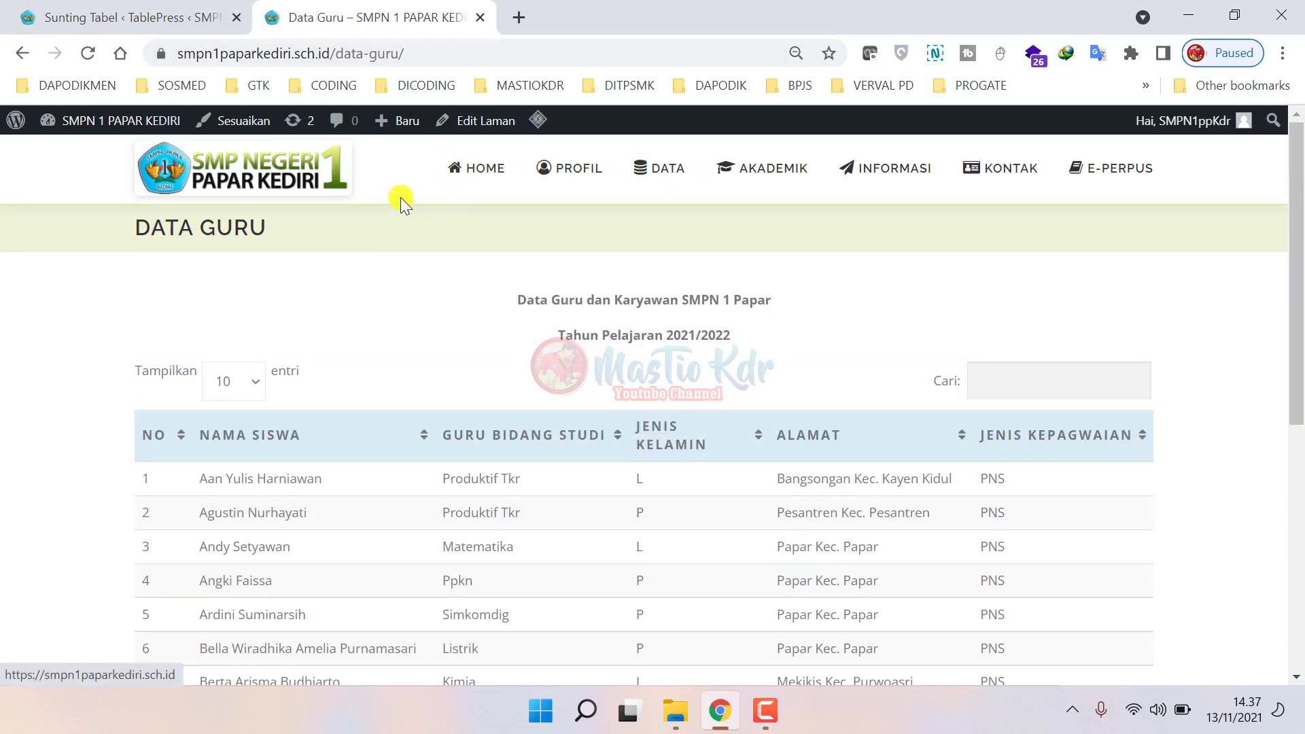
- Create a new WordPress post titled "Data Karyawan" and paste the shortcode [table id=3 /] into its body
click(138, 9)
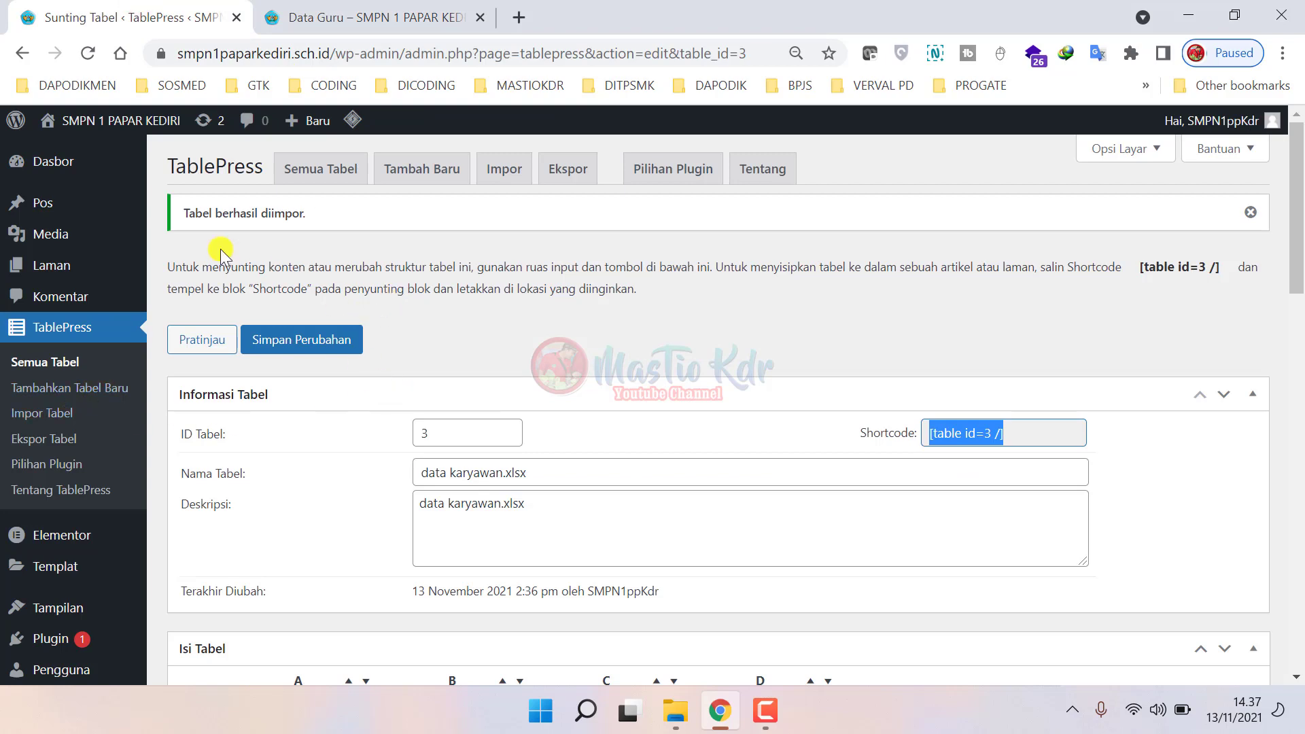
click(40, 203)
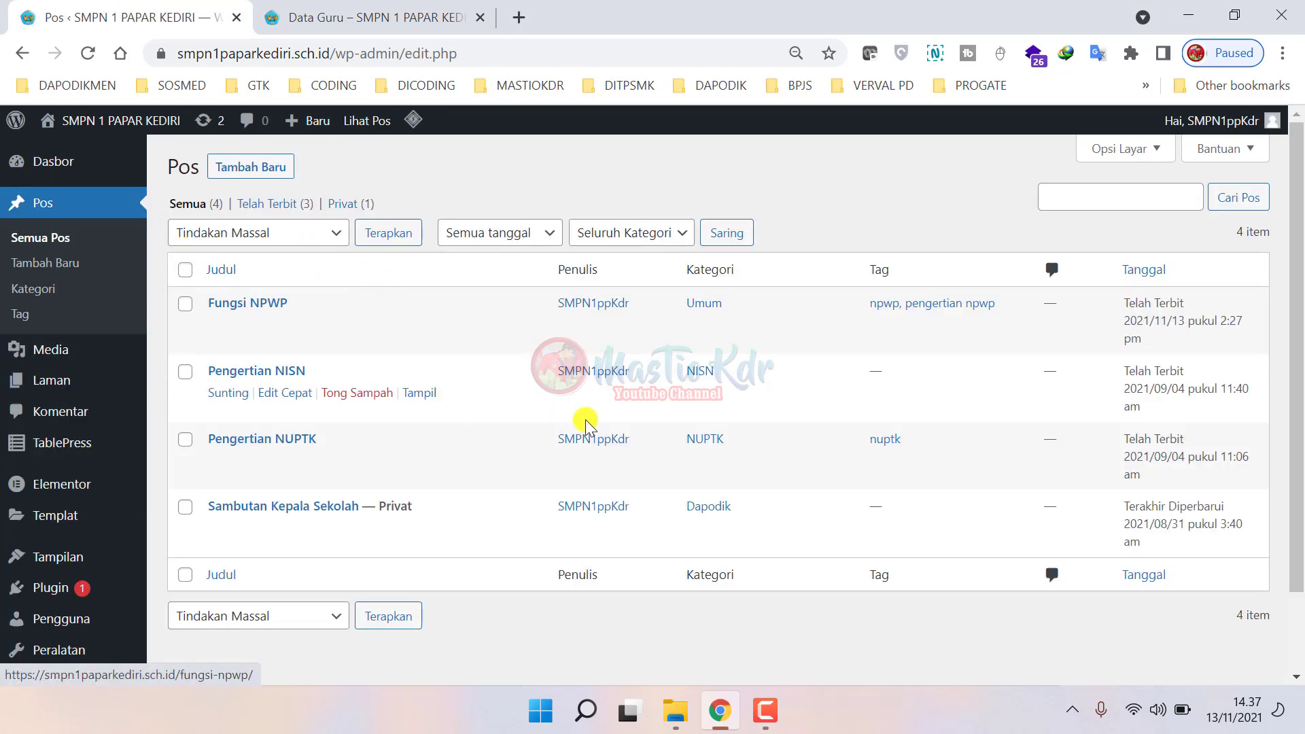
click(249, 163)
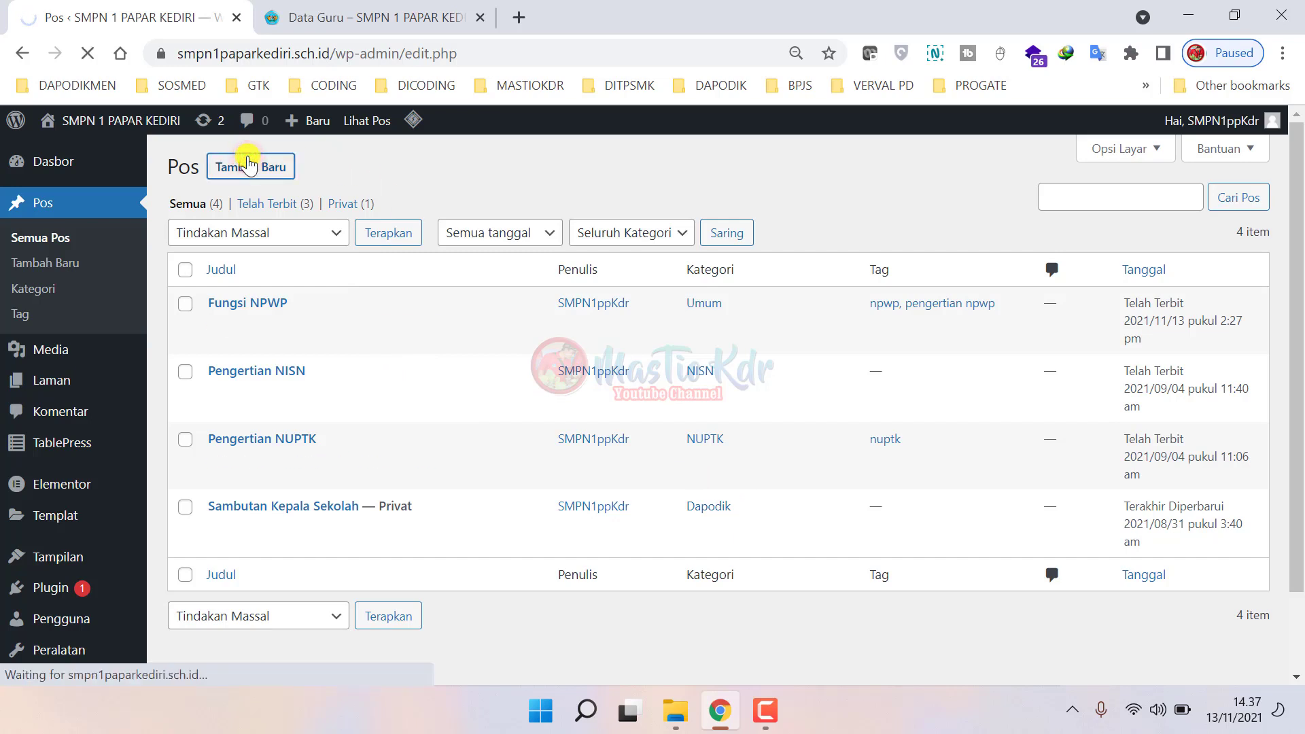
click(286, 197)
text(Data Karyawan)
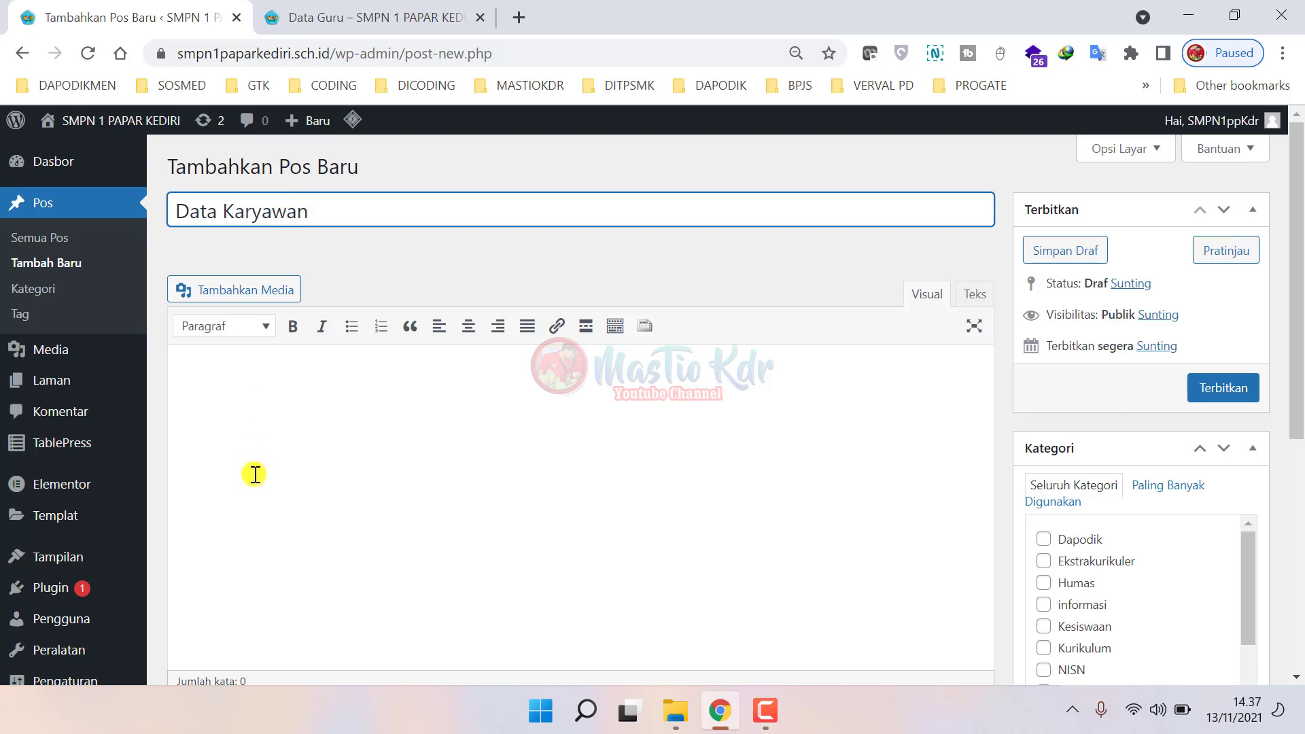
click(256, 388)
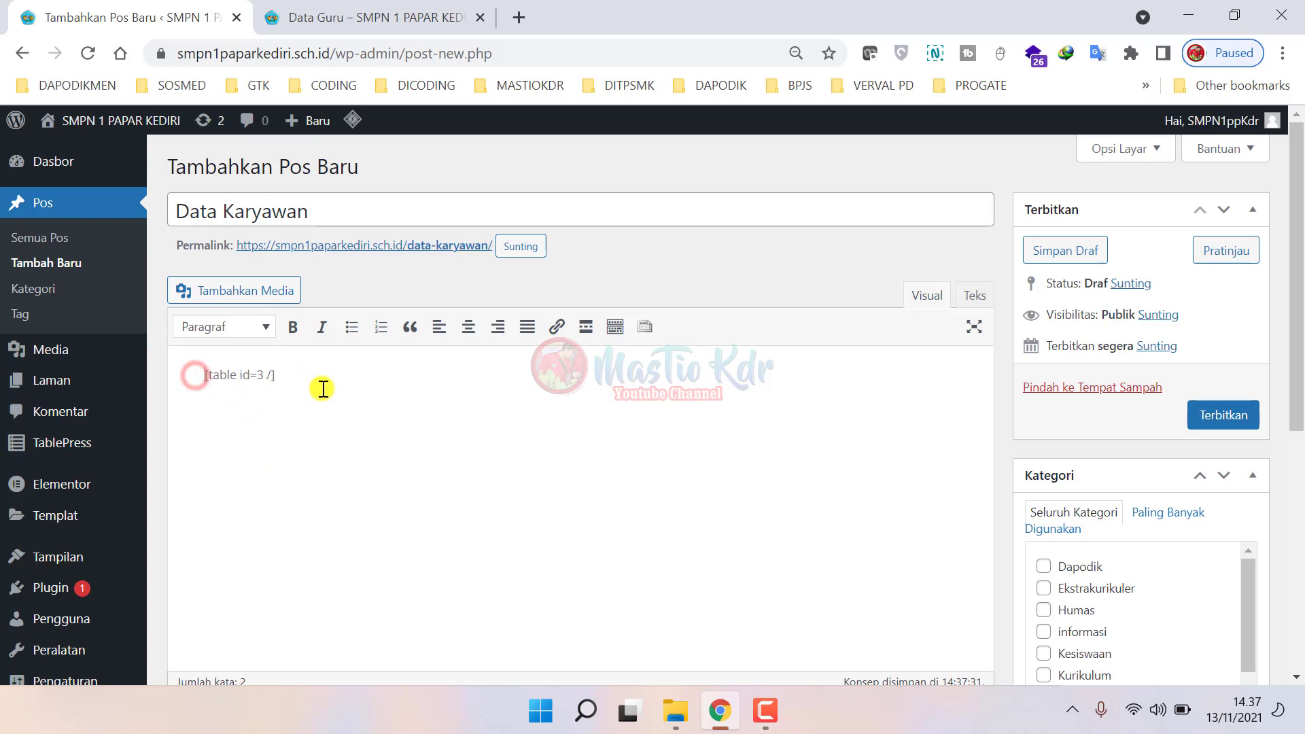
drag(312, 373, 184, 372)
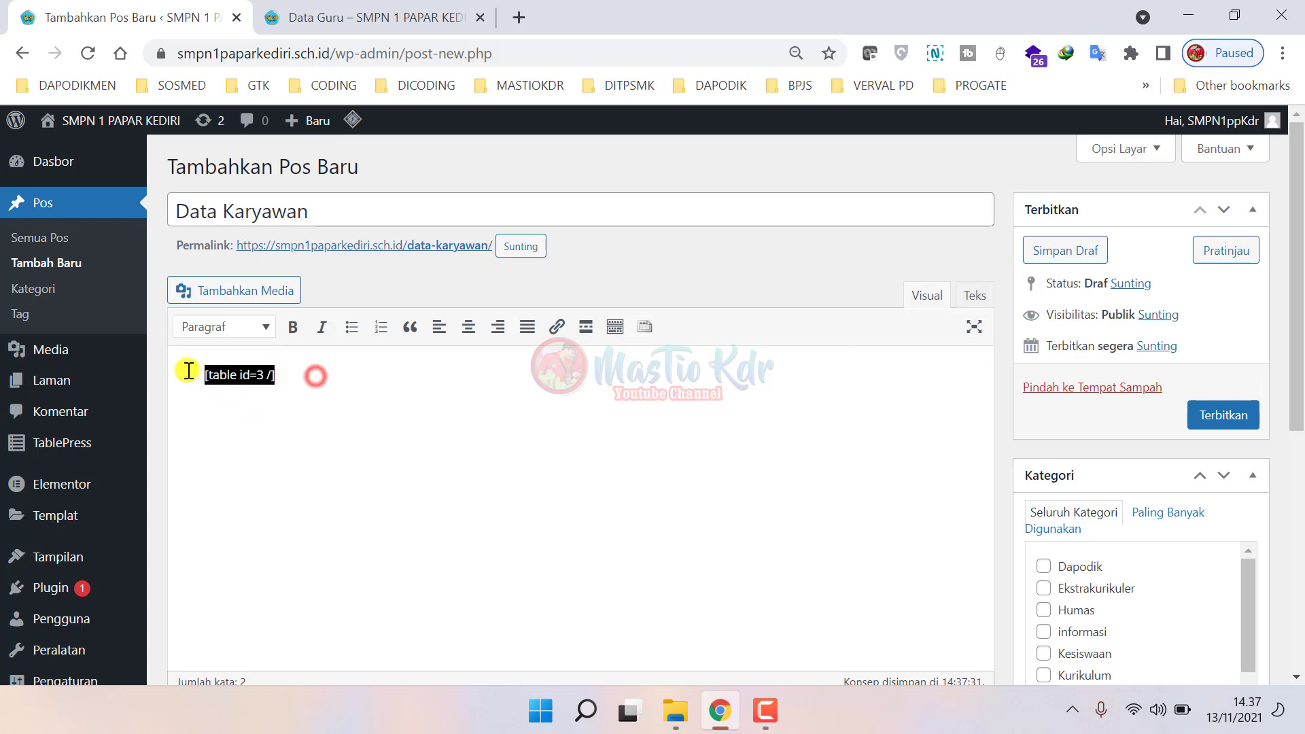
- Center the [table id=3 /] shortcode in the body of the Data Karyawan post and publish the post
click(468, 329)
click(661, 386)
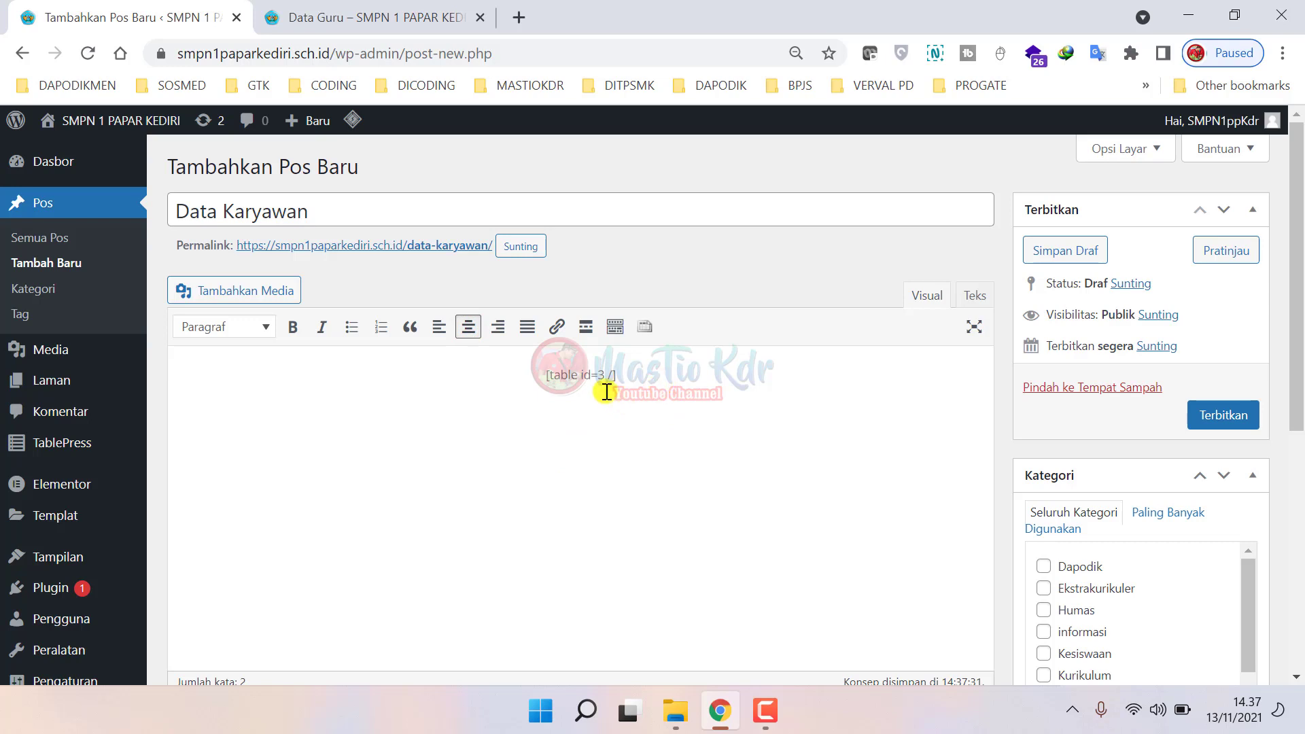
click(1228, 415)
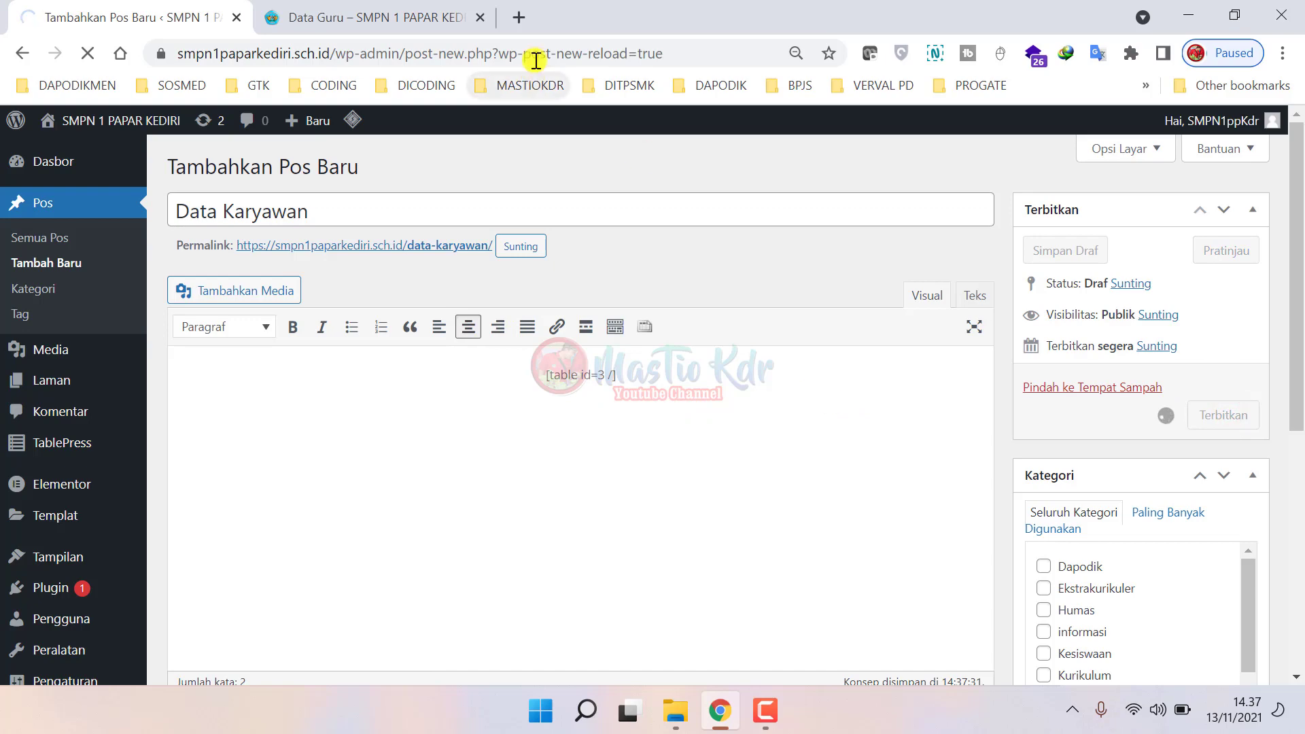
- Open the published Data Karyawan post from the public site's Informasi page and check its table
click(362, 17)
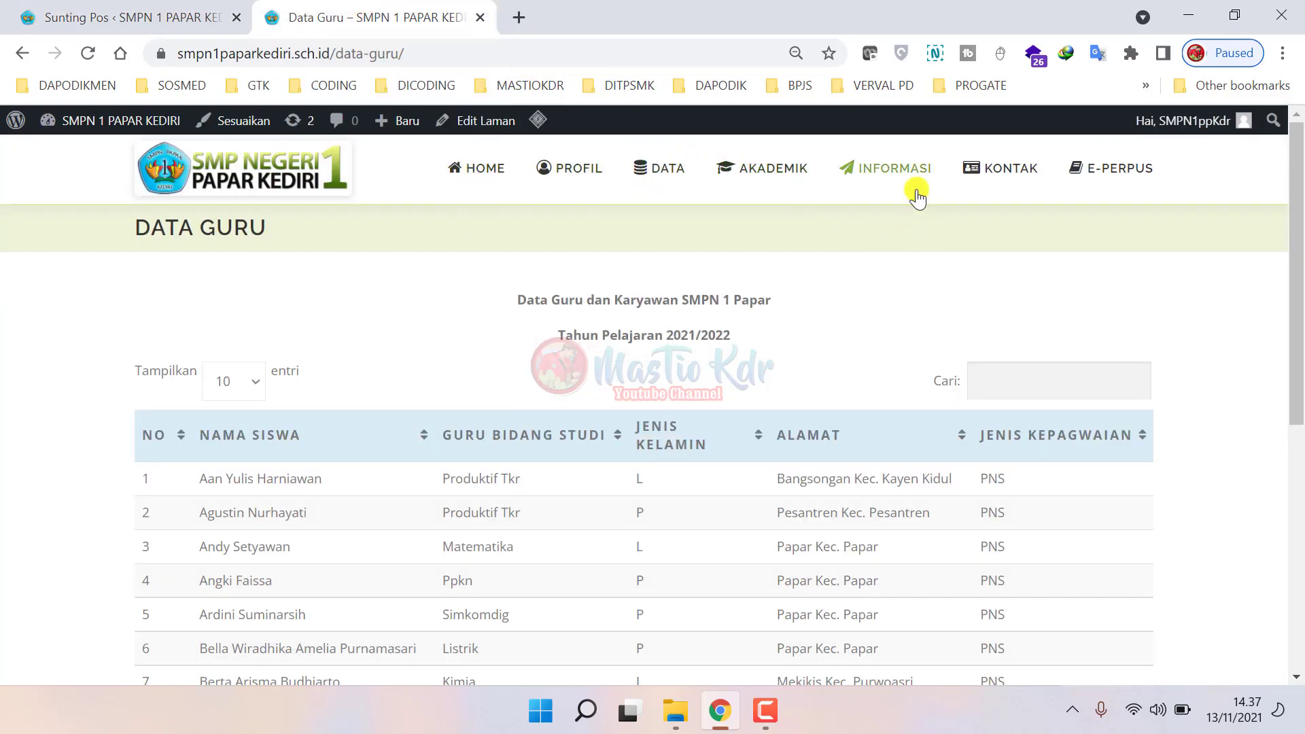
click(895, 168)
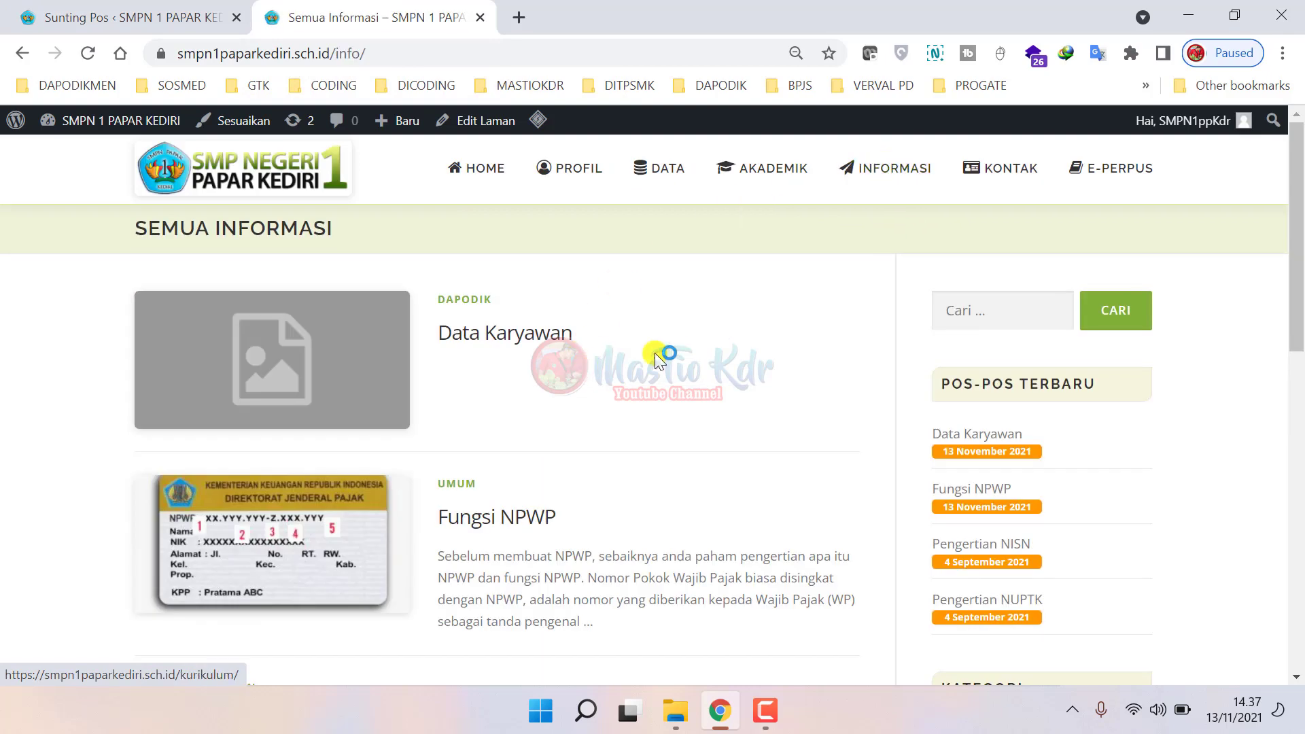
click(462, 334)
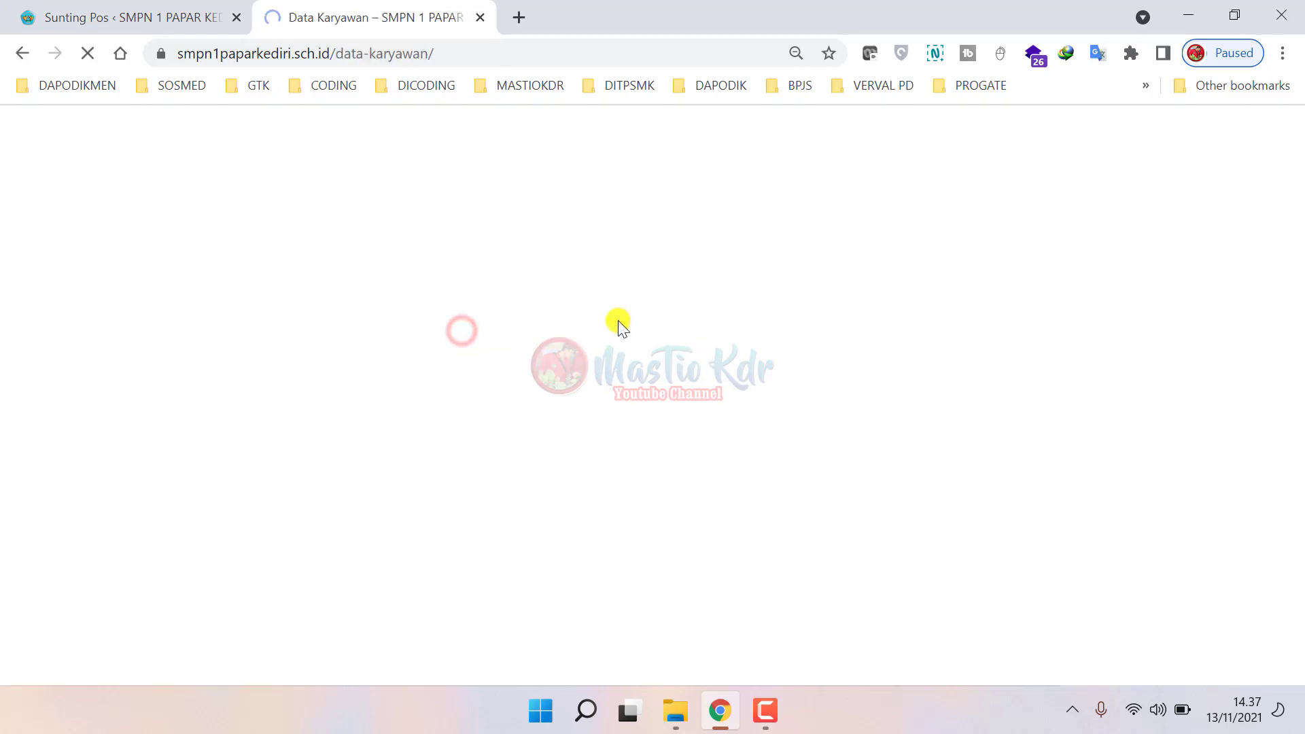
scroll(481, 519, down, 2)
scroll(481, 519, up, 2)
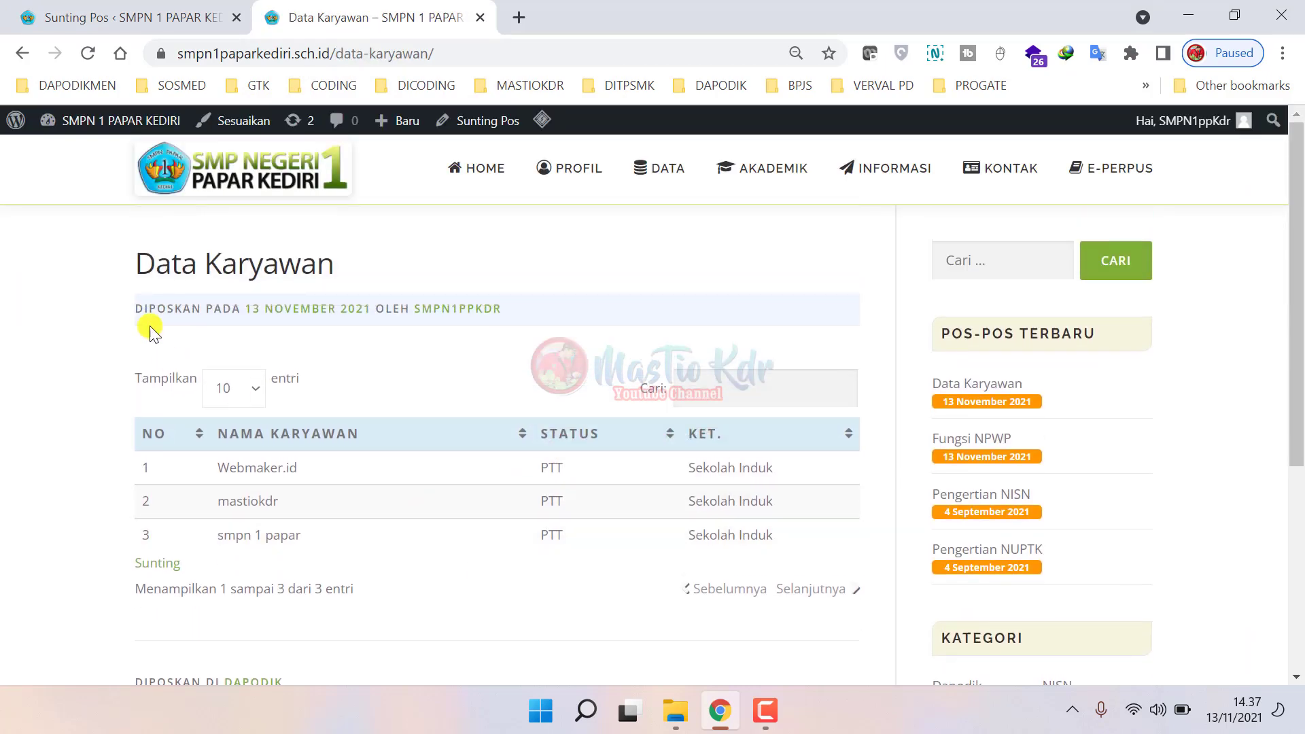
- Test sorting the Data Karyawan table by Nama Karyawan, Status and Ket., and reload the page to reset it
drag(125, 263, 419, 250)
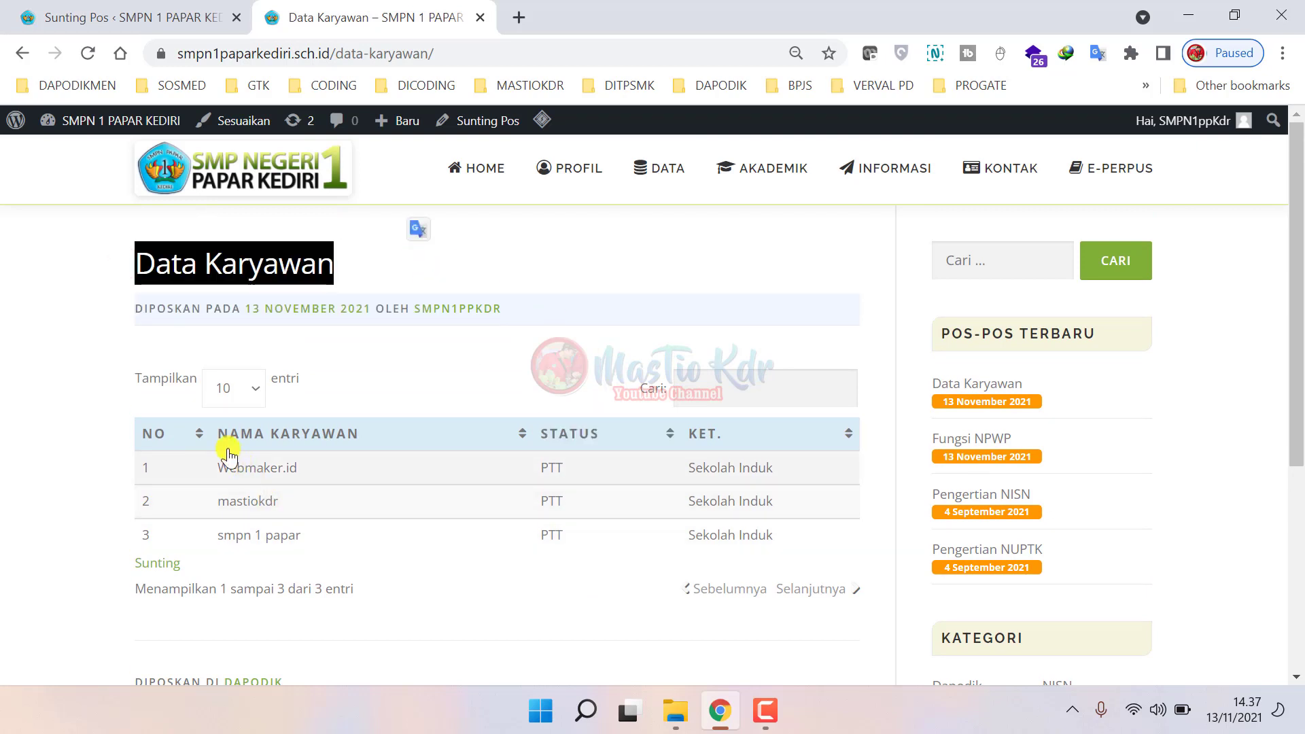
click(348, 442)
click(554, 433)
click(689, 442)
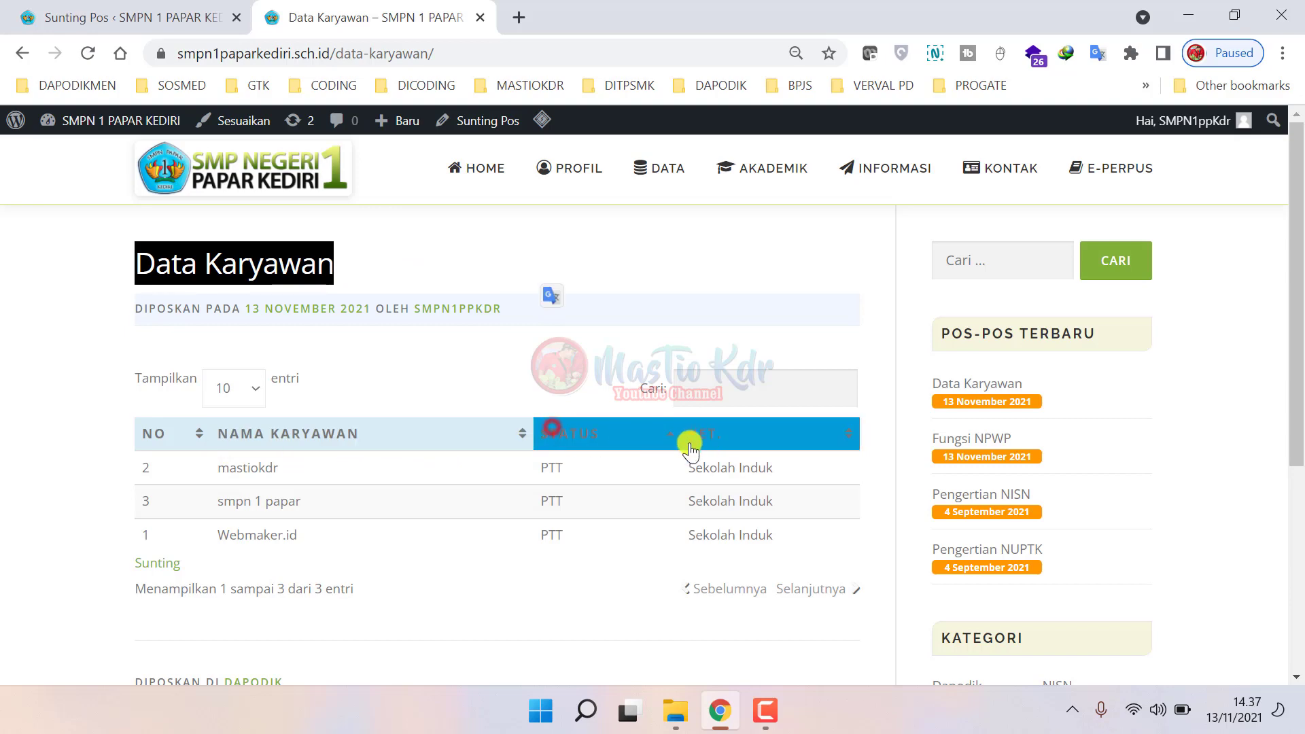
scroll(447, 451, down, 5)
scroll(446, 451, up, 5)
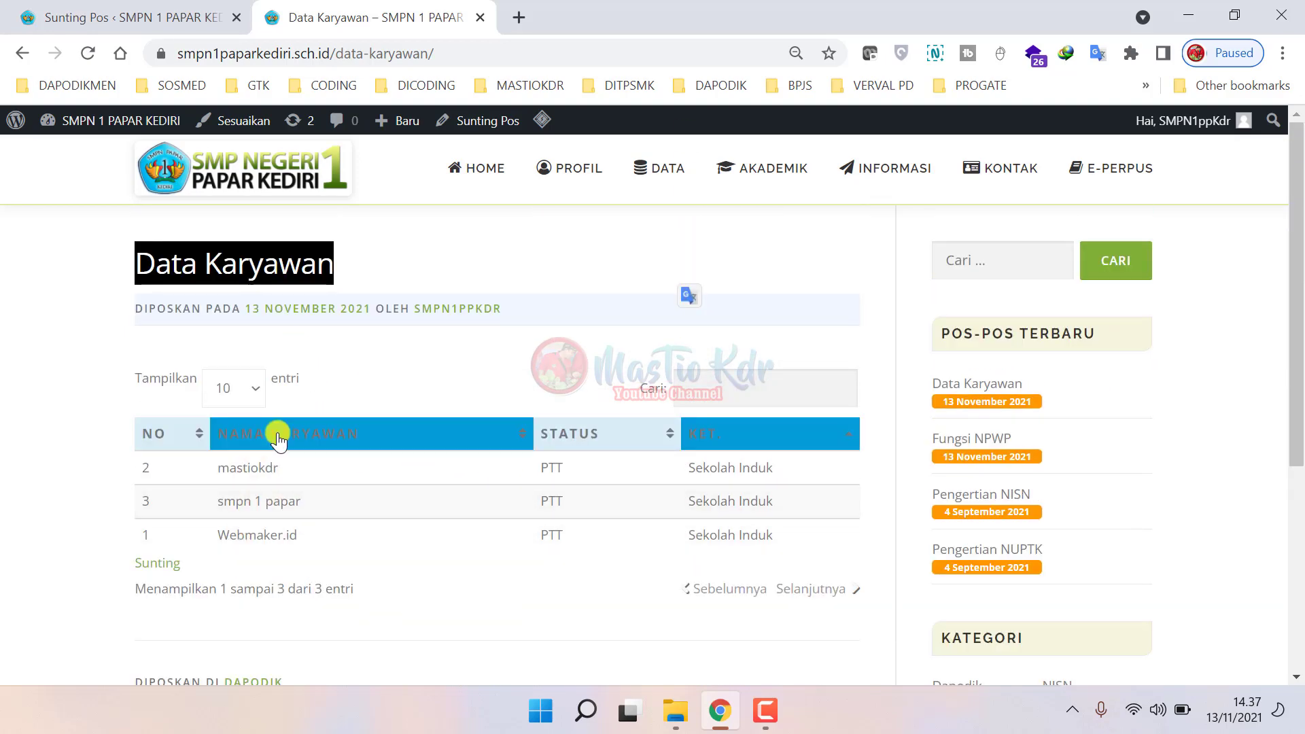
click(88, 53)
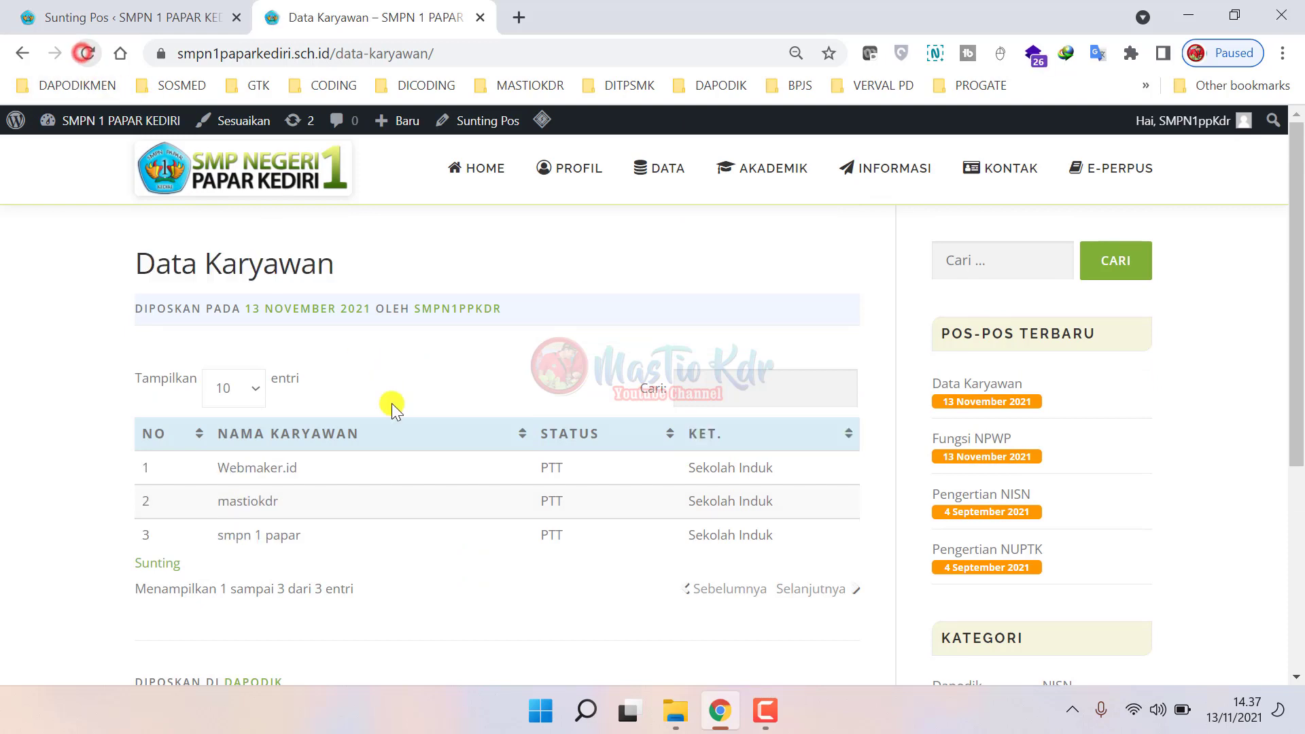
click(665, 442)
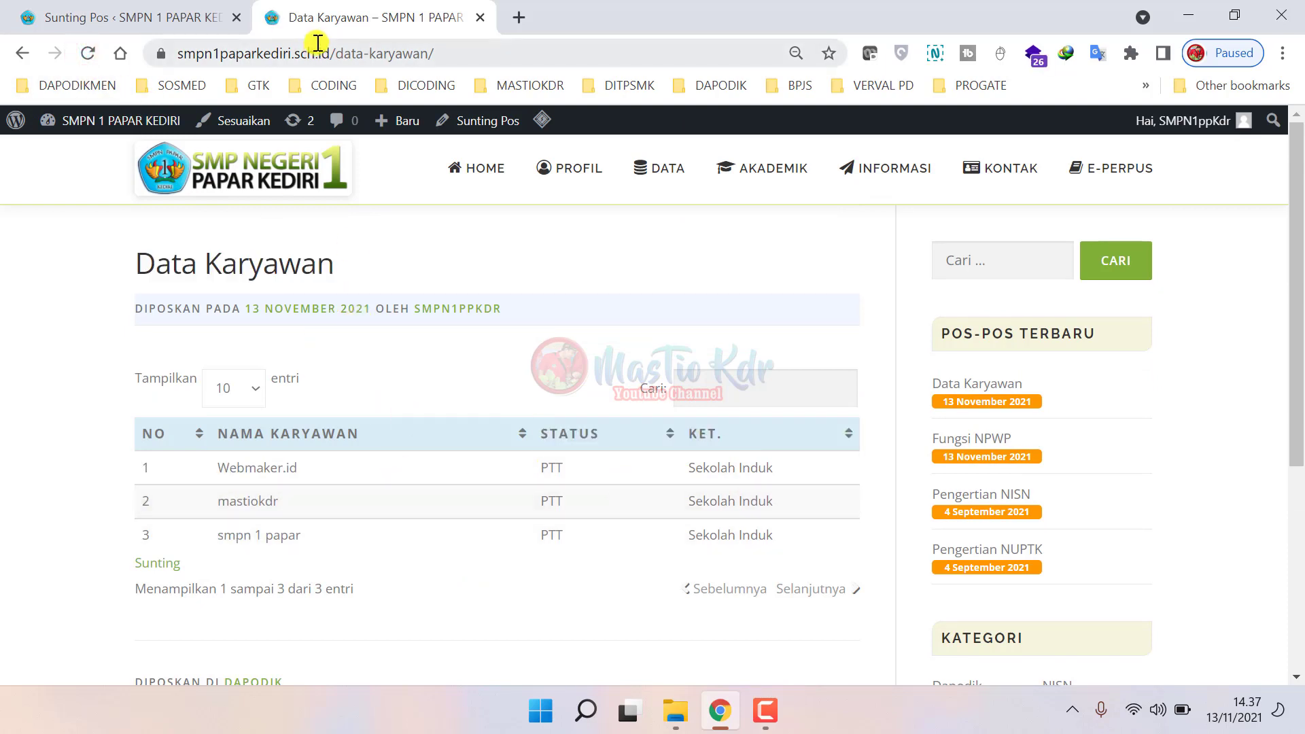
- Open the public Data Guru page and examine its teacher table for comparison
mouse_move(667, 169)
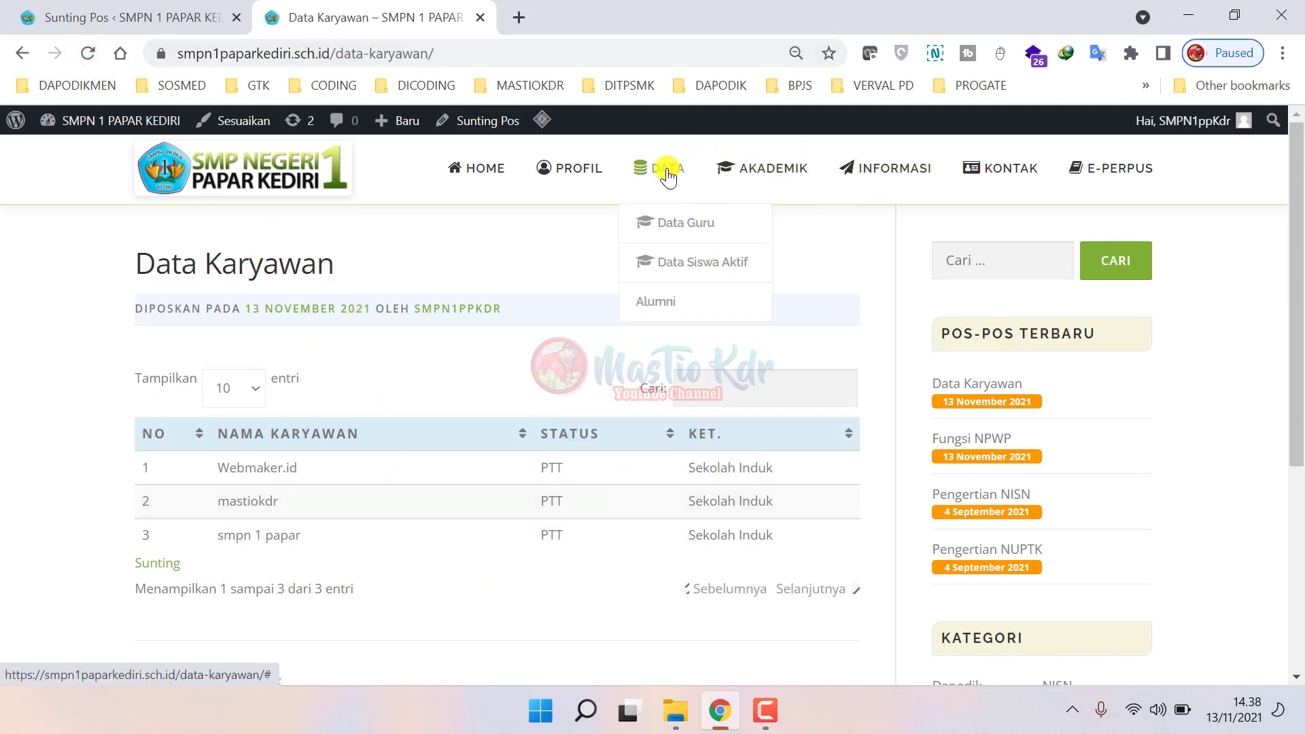
click(688, 226)
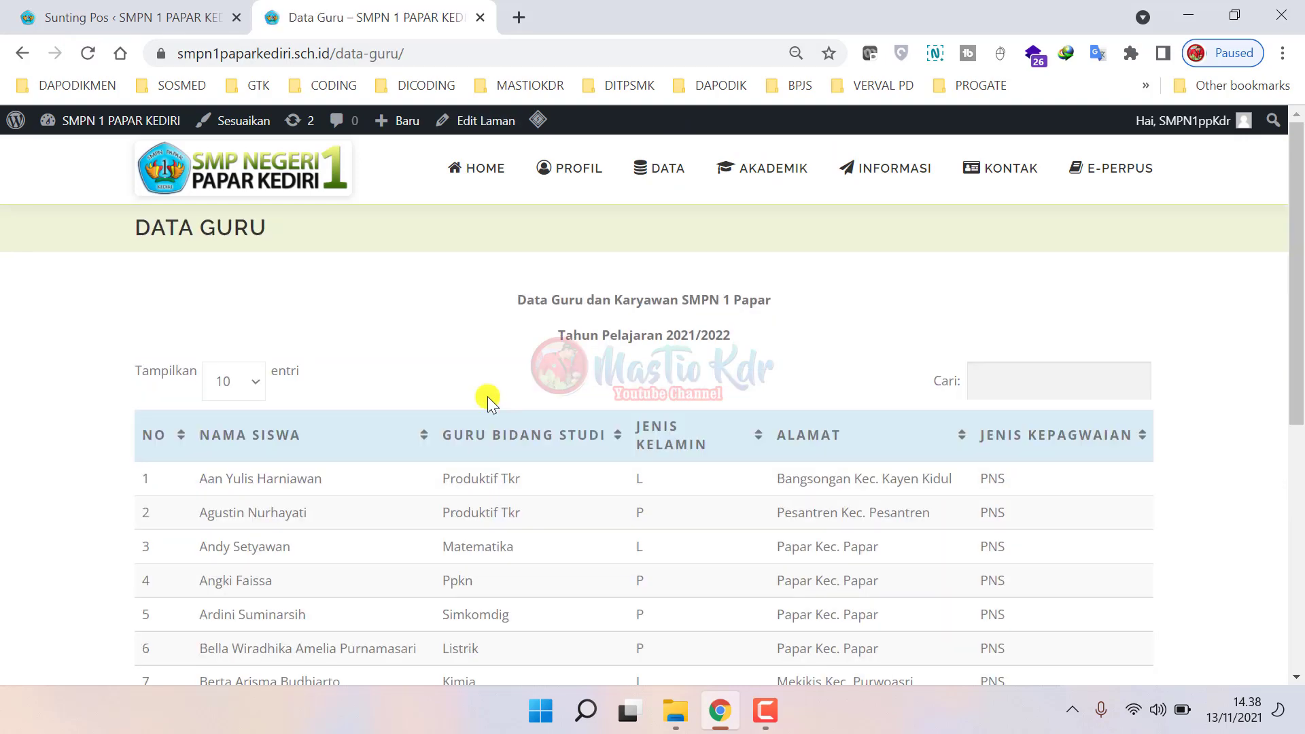
scroll(530, 490, down, 2)
scroll(530, 489, up, 2)
- Copy the shortcode [table id=1 /] of the Guru-karyawaan-SMPN 1 PAPAR-2021.xls table from the TablePress table list
click(15, 8)
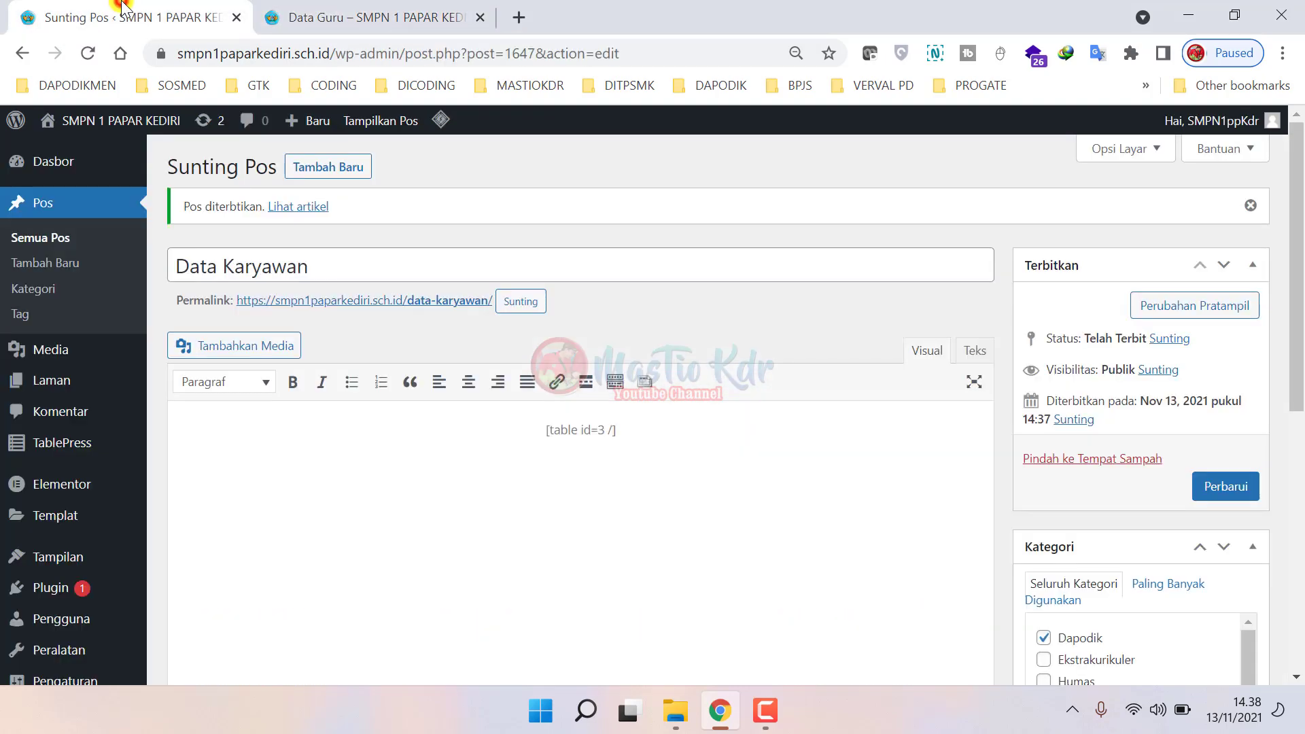
mouse_move(76, 384)
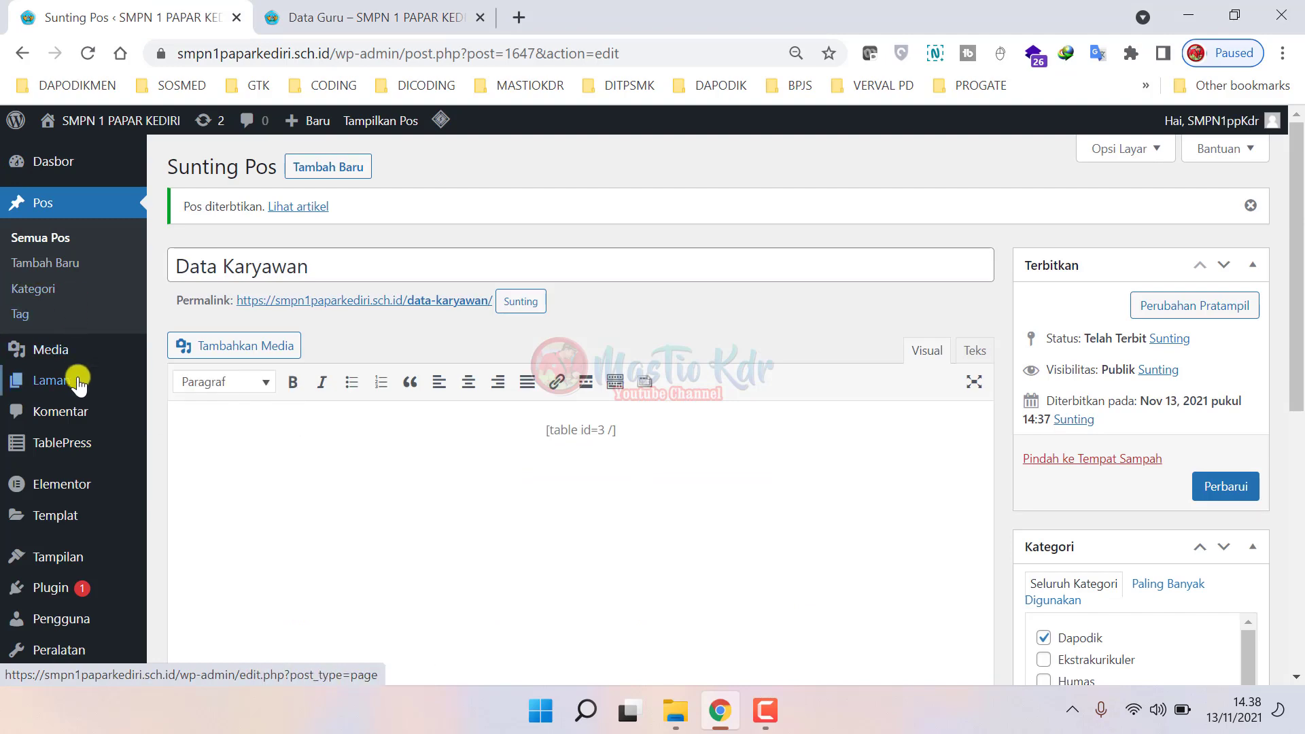
scroll(75, 408, down, 3)
click(68, 350)
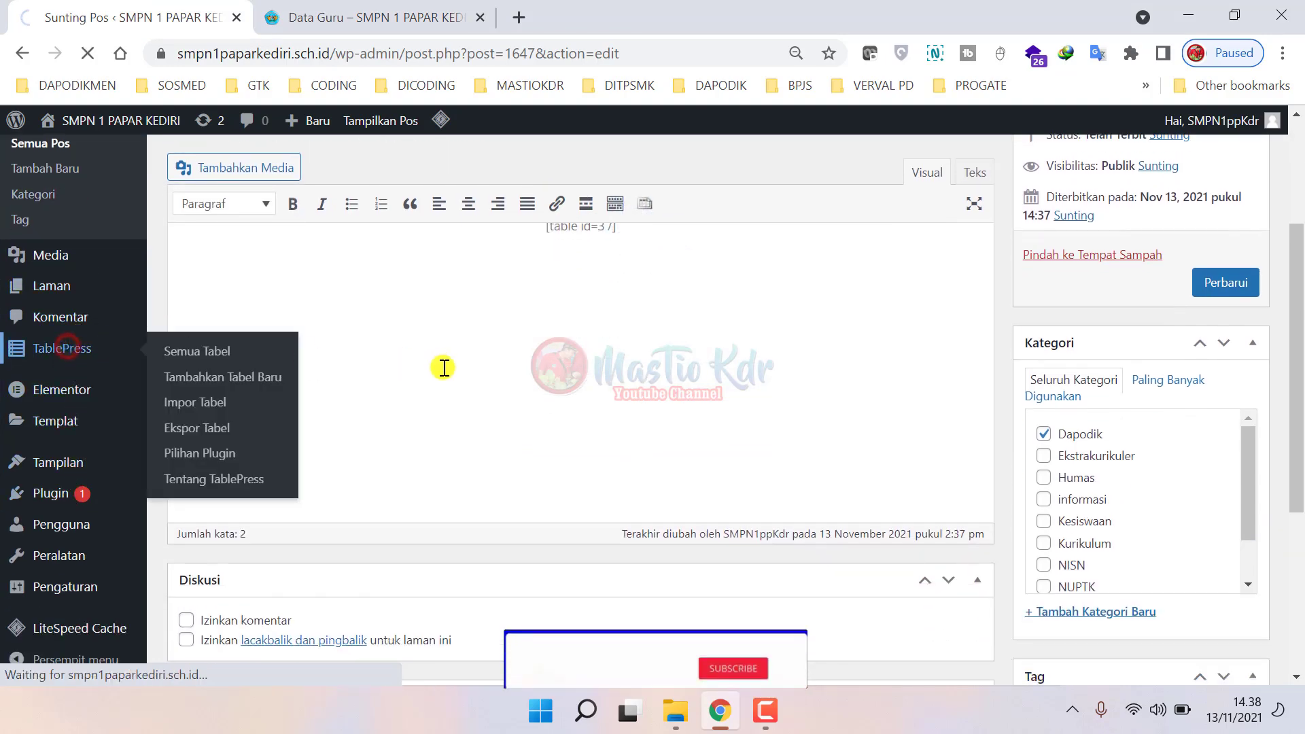
scroll(549, 443, down, 5)
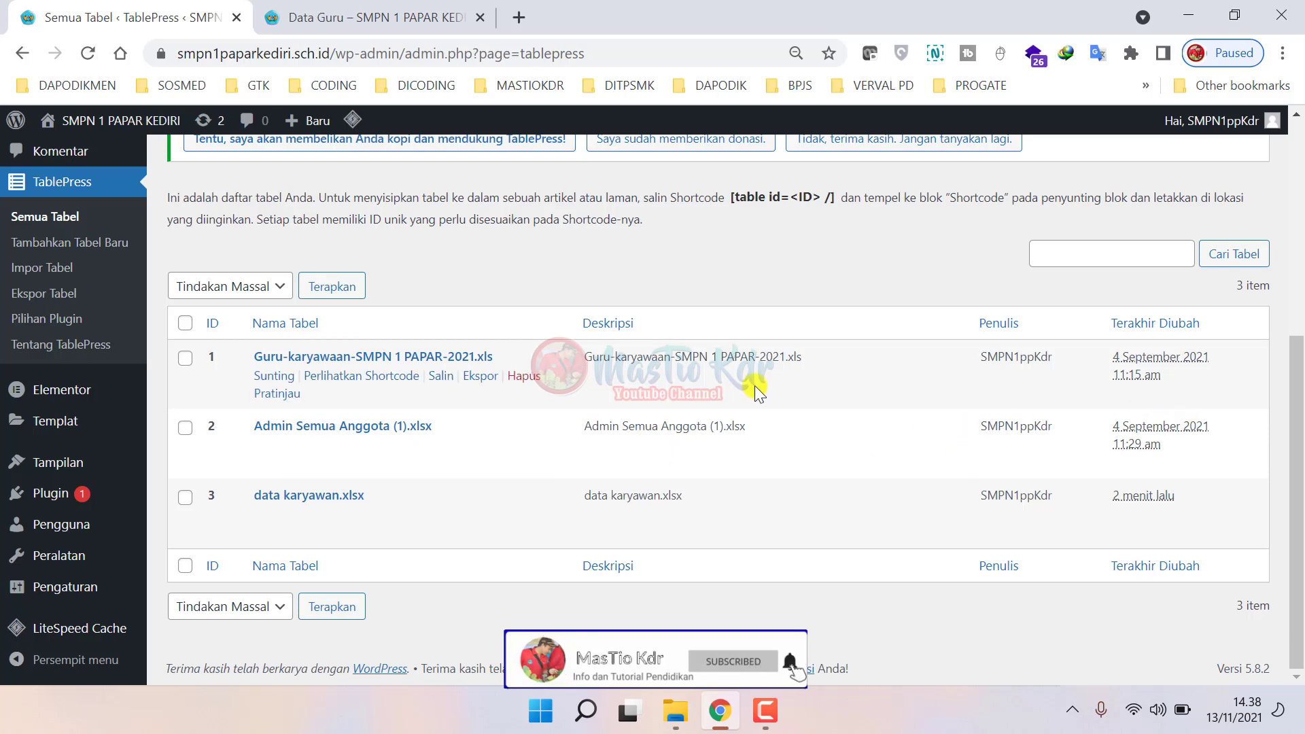
click(350, 378)
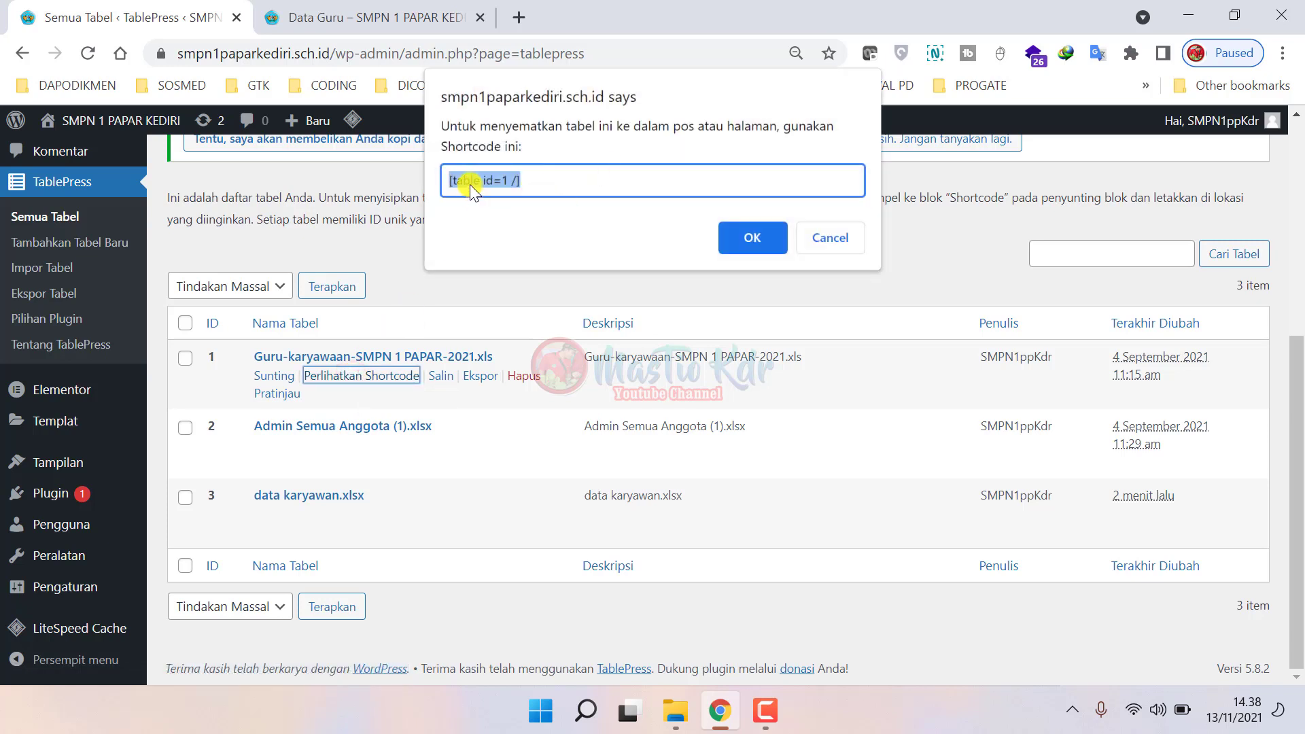
right_click(493, 178)
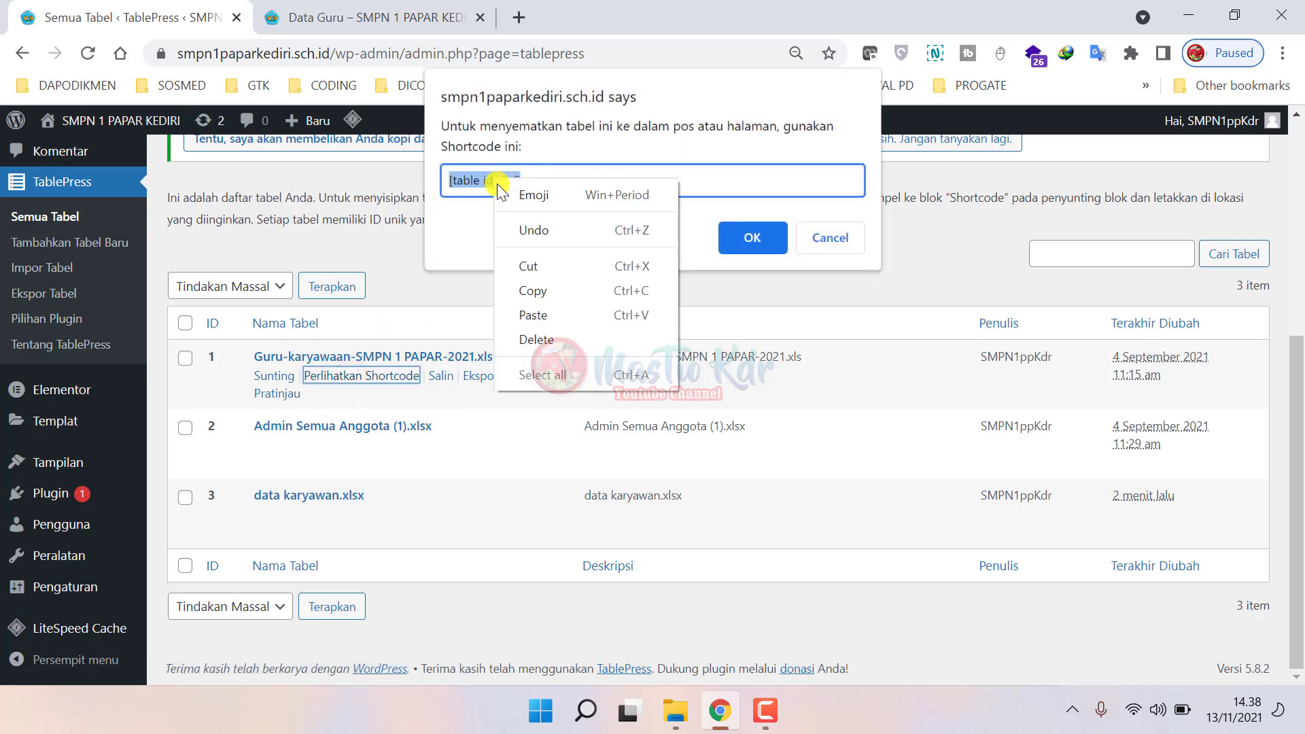
click(523, 279)
click(823, 238)
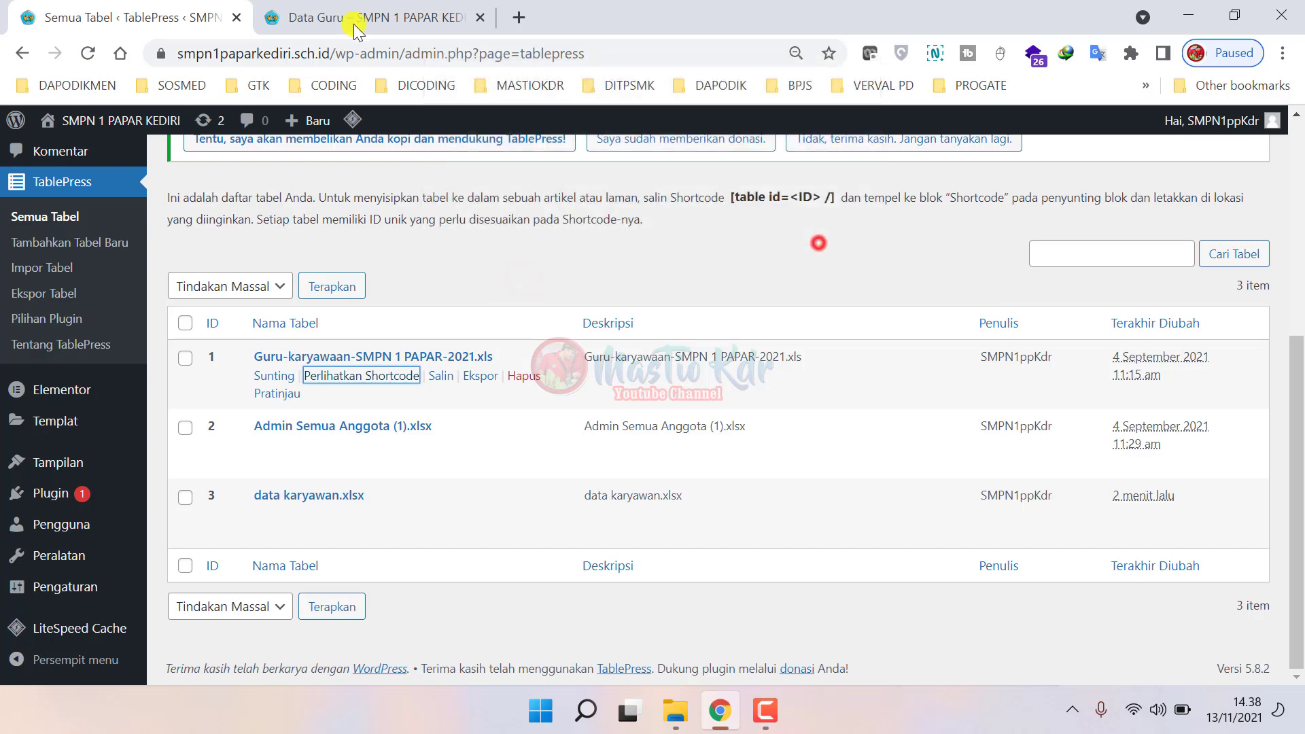
- Open the site's list of pages and review the public Data Guru page that displays the teacher table
scroll(79, 435, up, 2)
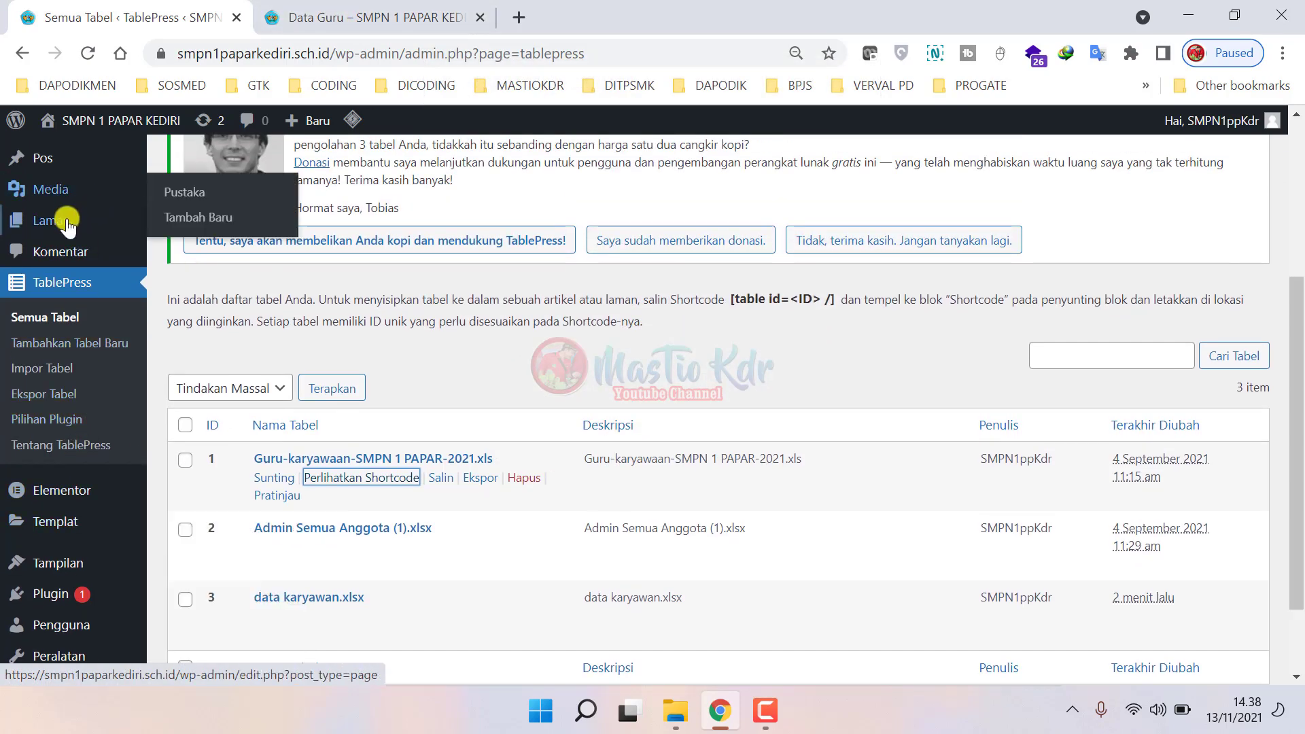
click(62, 224)
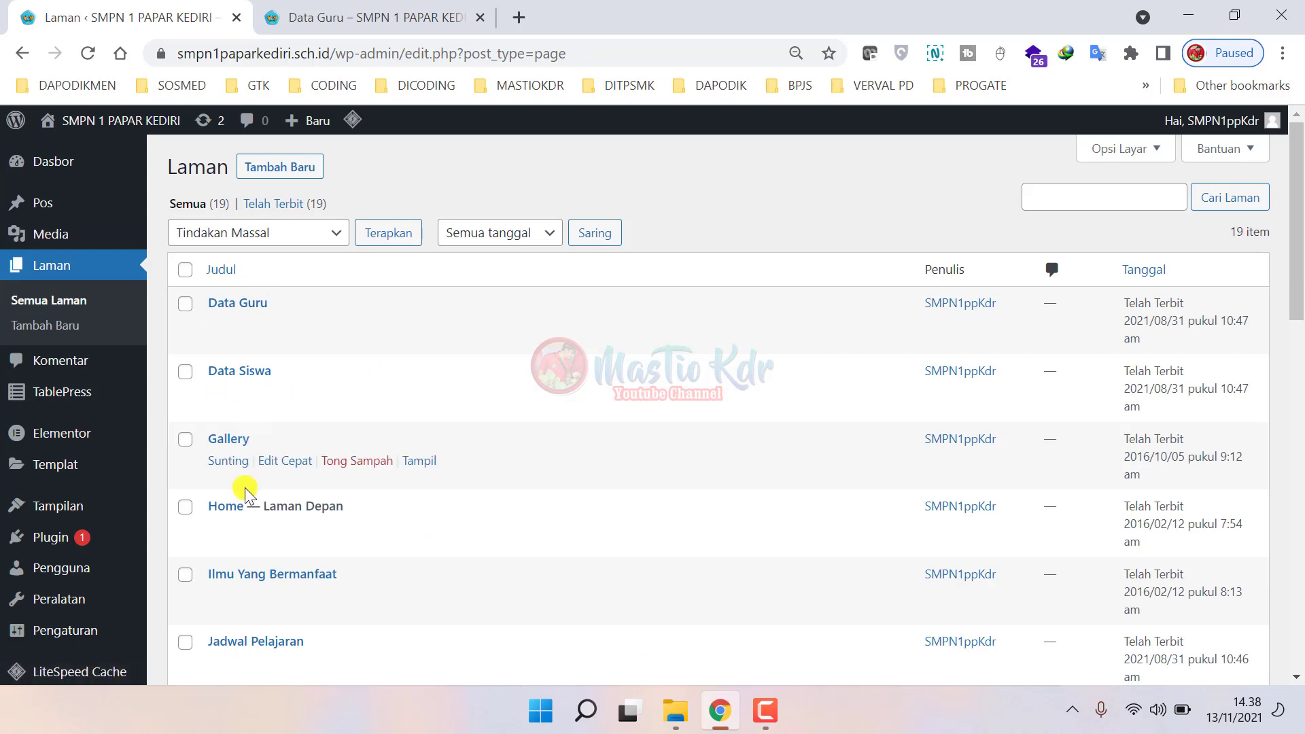
scroll(272, 509, down, 1)
scroll(309, 502, up, 1)
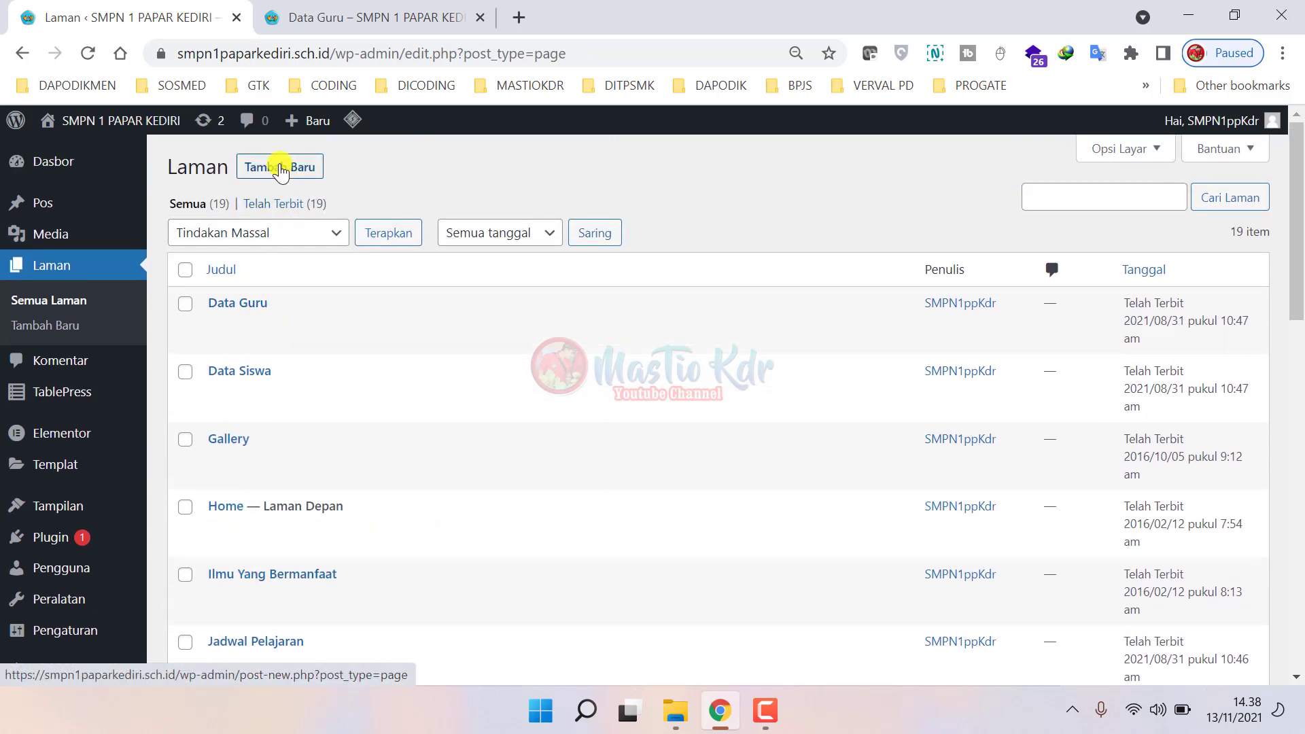
click(325, 15)
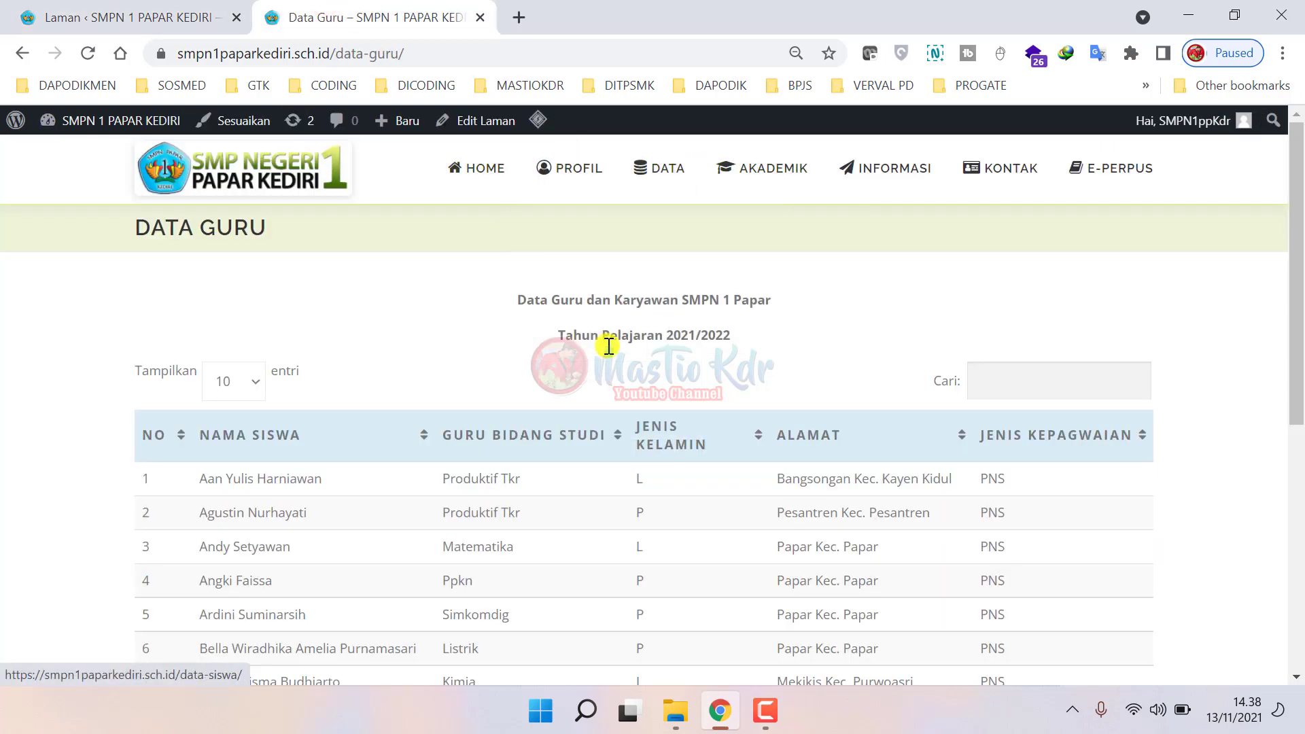
mouse_move(662, 167)
click(675, 224)
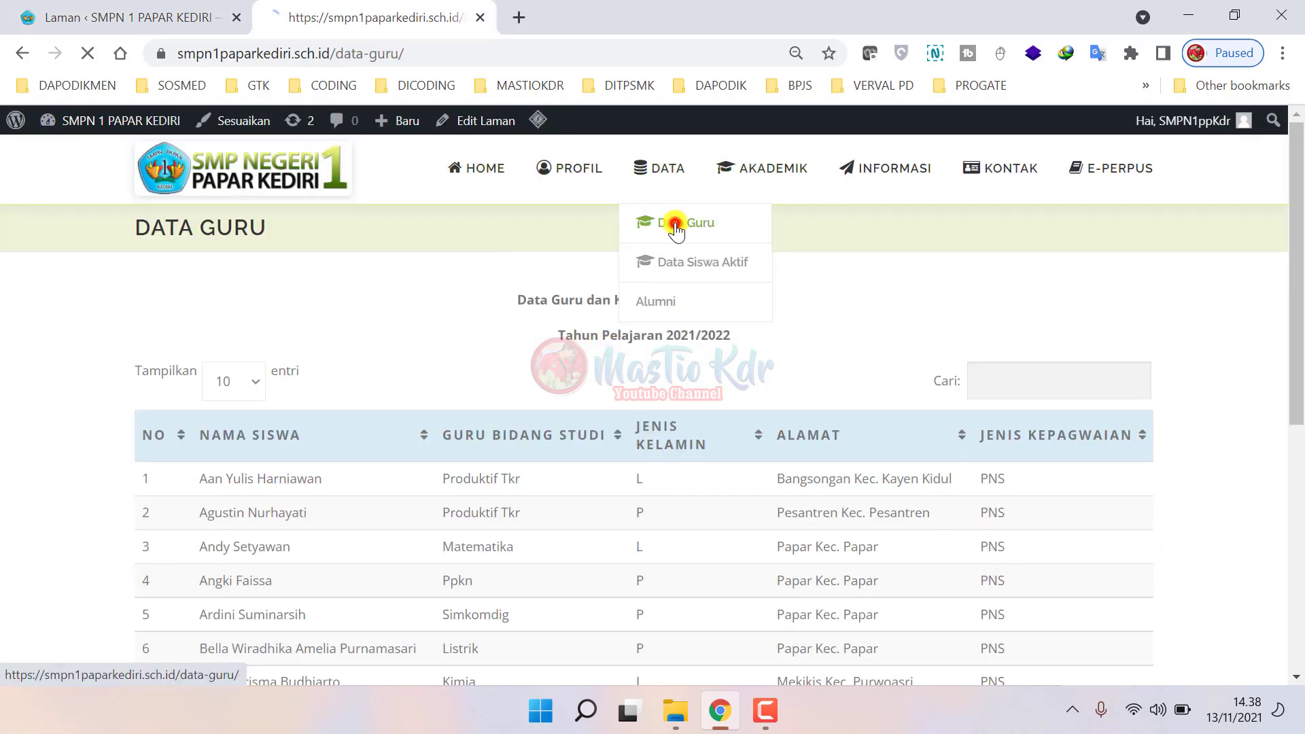
scroll(529, 512, down, 5)
scroll(529, 512, up, 5)
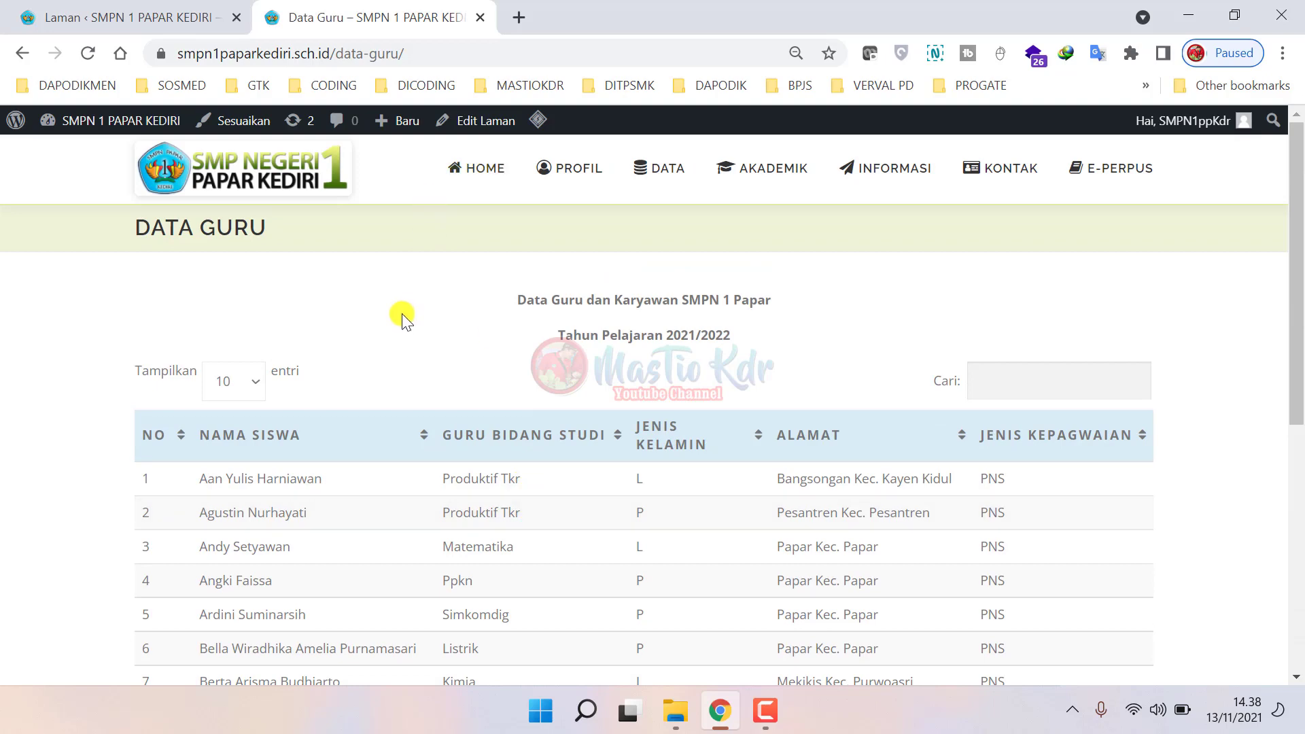
- Edit the Data Guru page so its shortcode reads [table id=3 /], compare with the public page, and update it
click(189, 19)
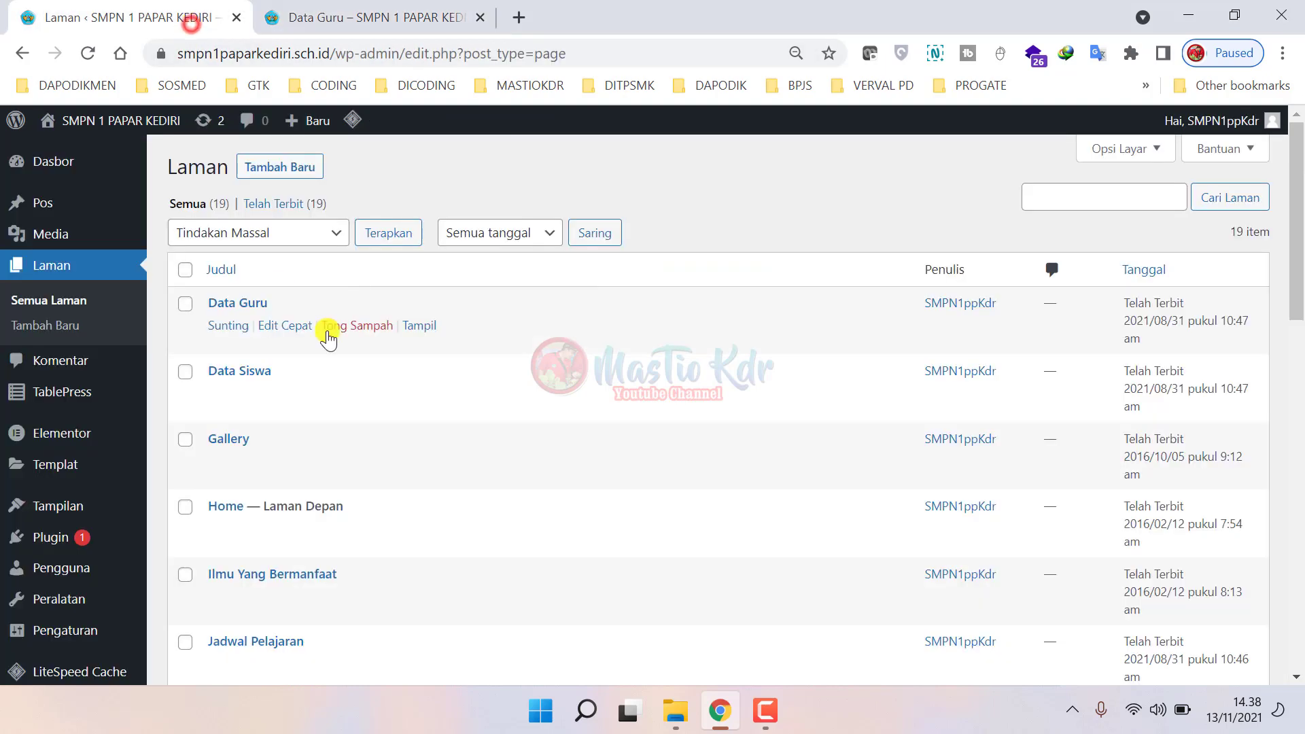
click(227, 326)
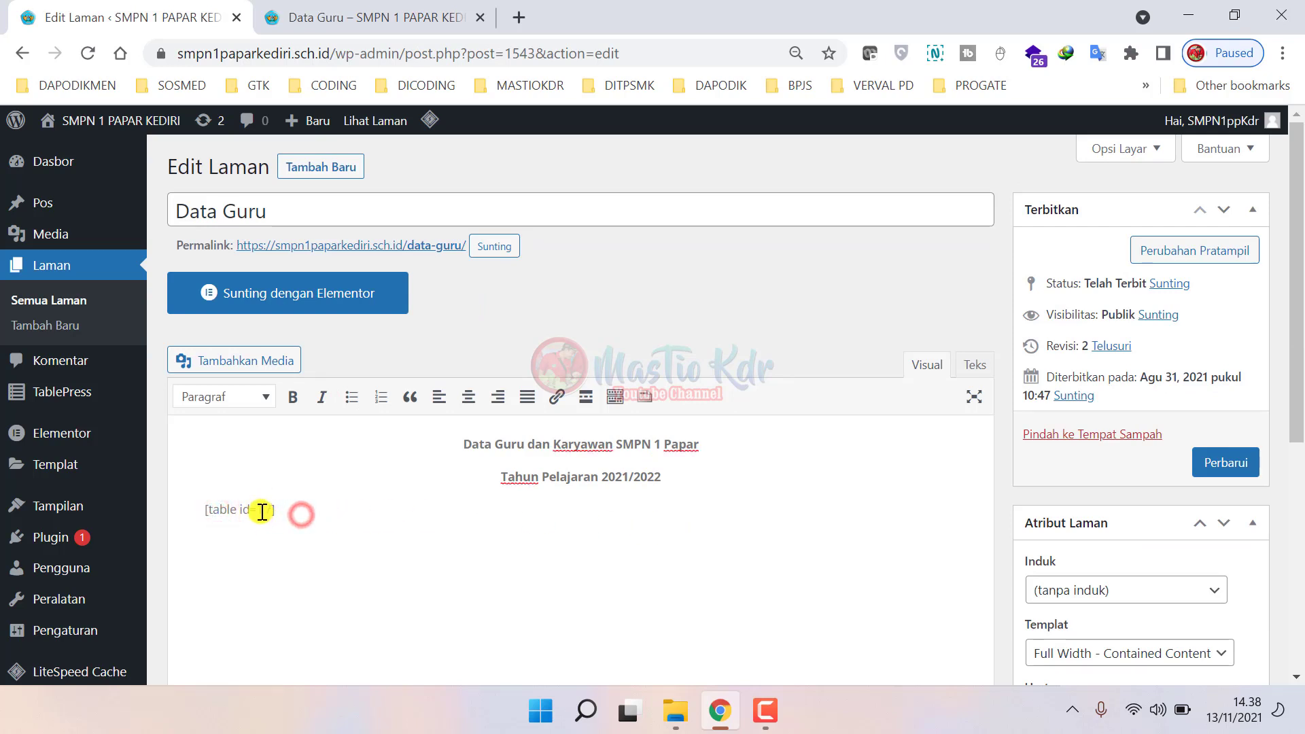
key(ctrl+Tab)
scroll(601, 475, down, 5)
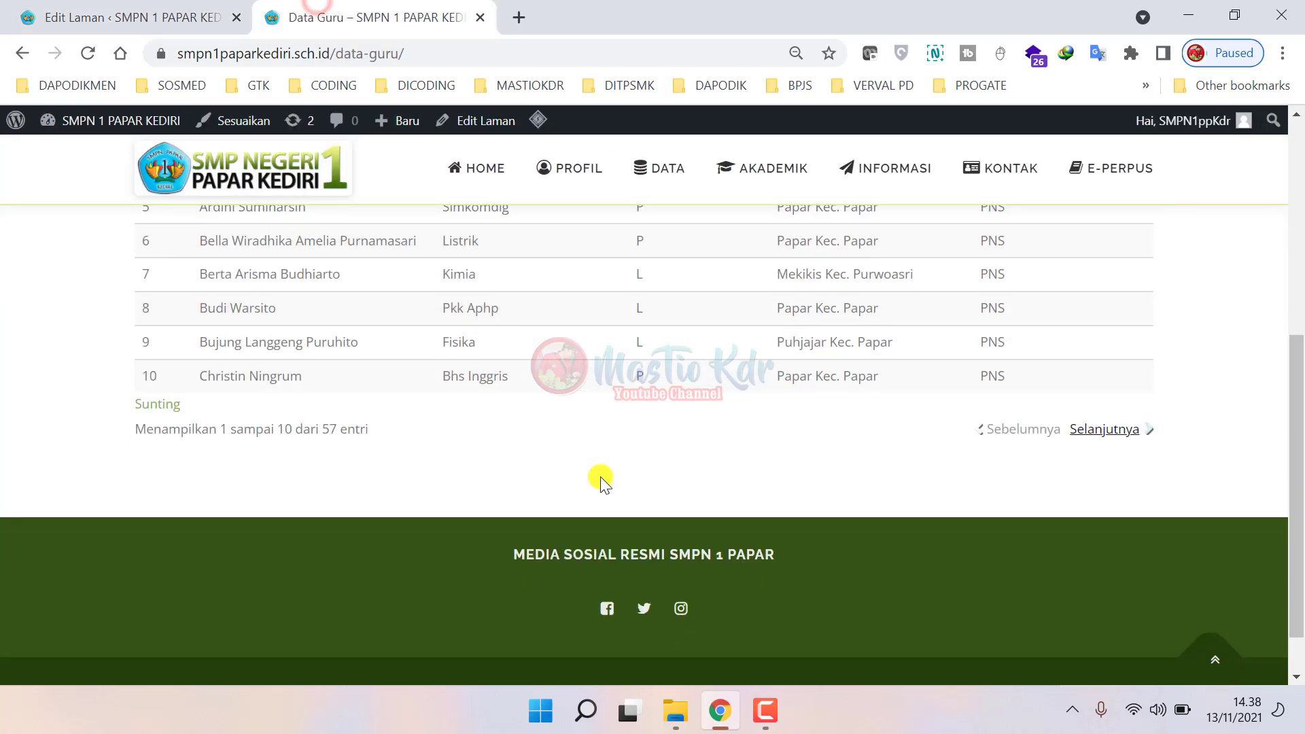
scroll(601, 476, up, 5)
key(ctrl+shift+Tab)
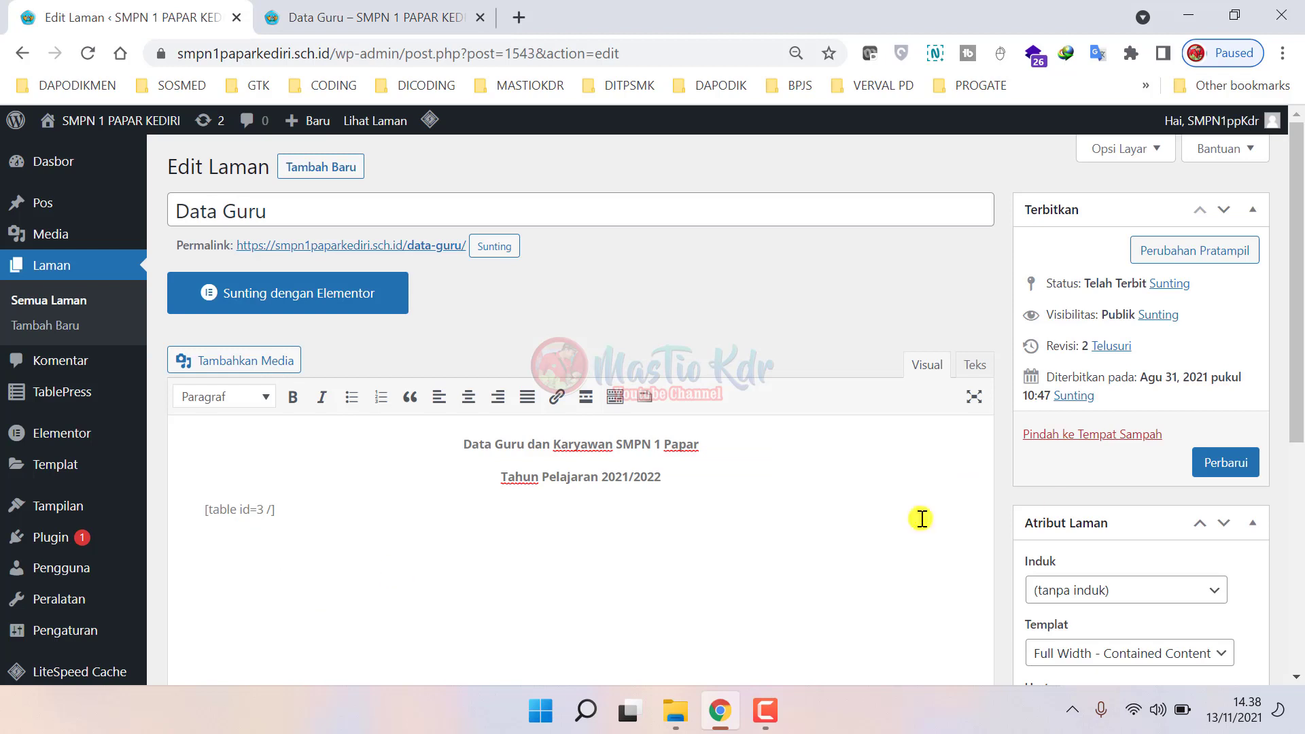
click(1217, 469)
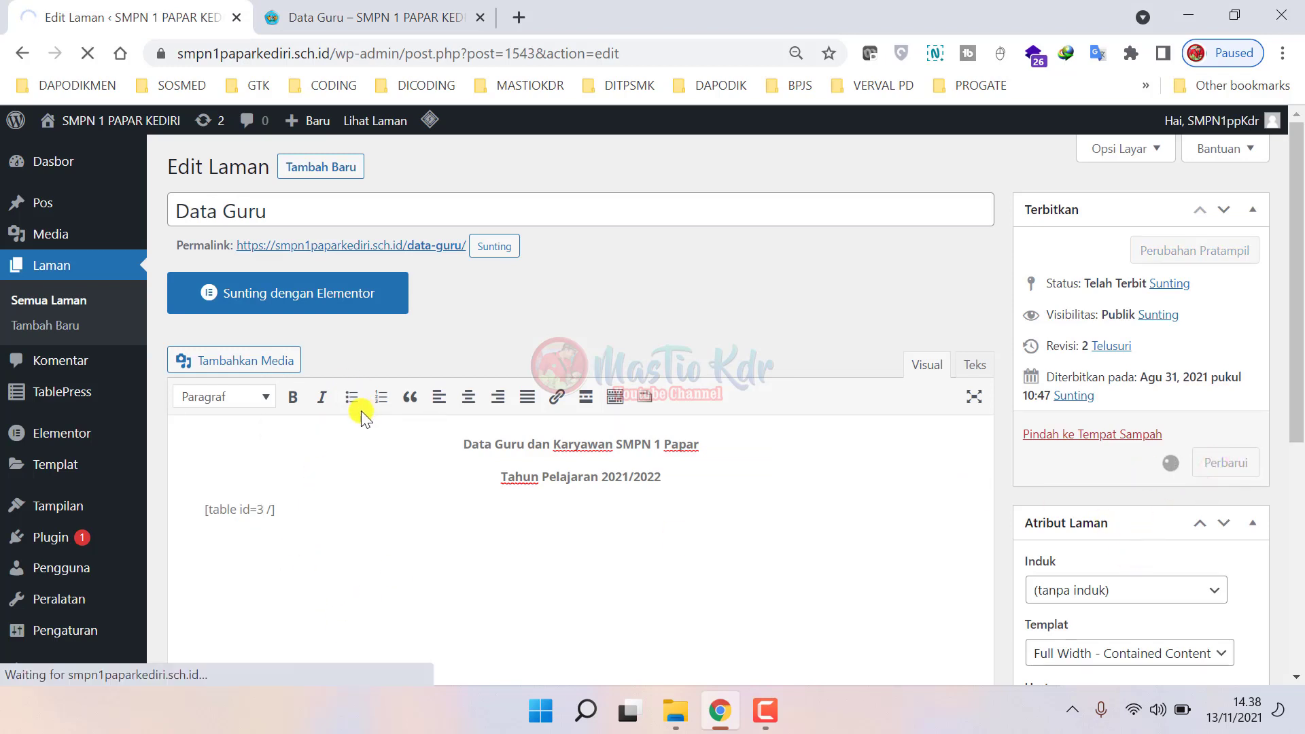
- Reload the public Data Guru page and examine which table it displays
click(358, 10)
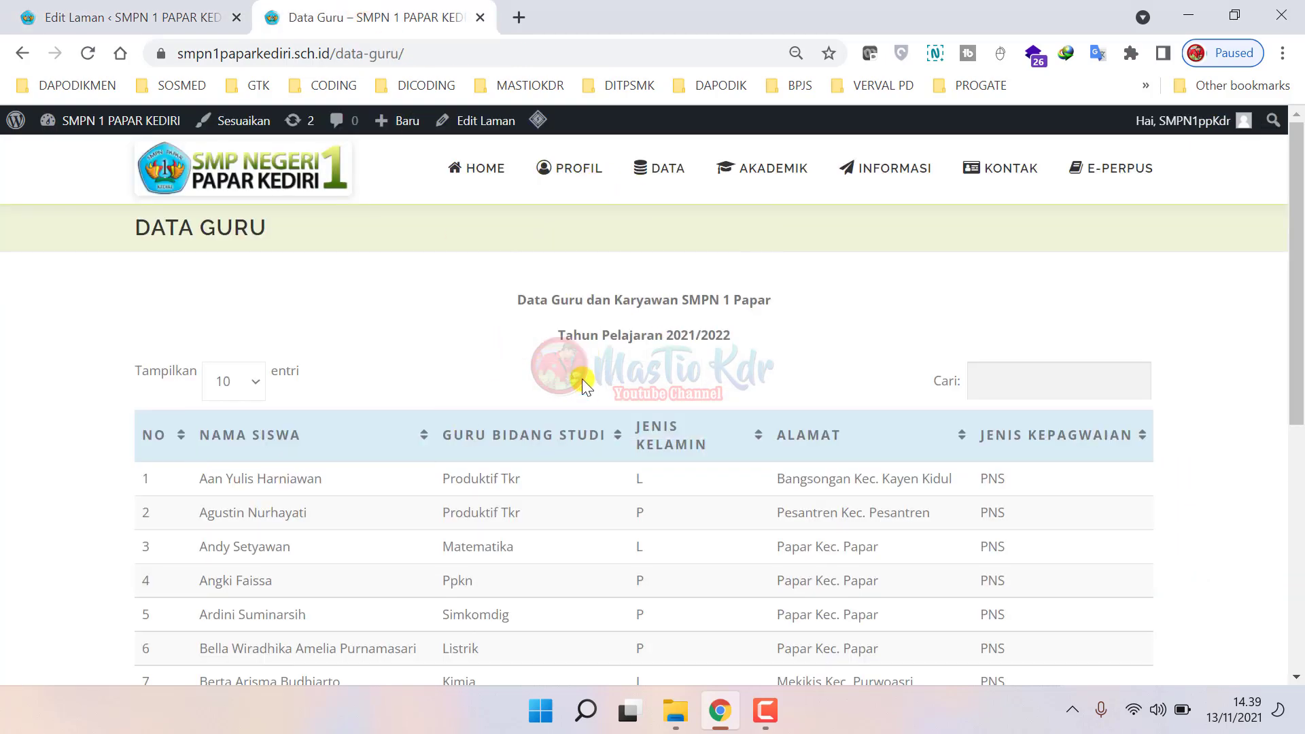
click(85, 55)
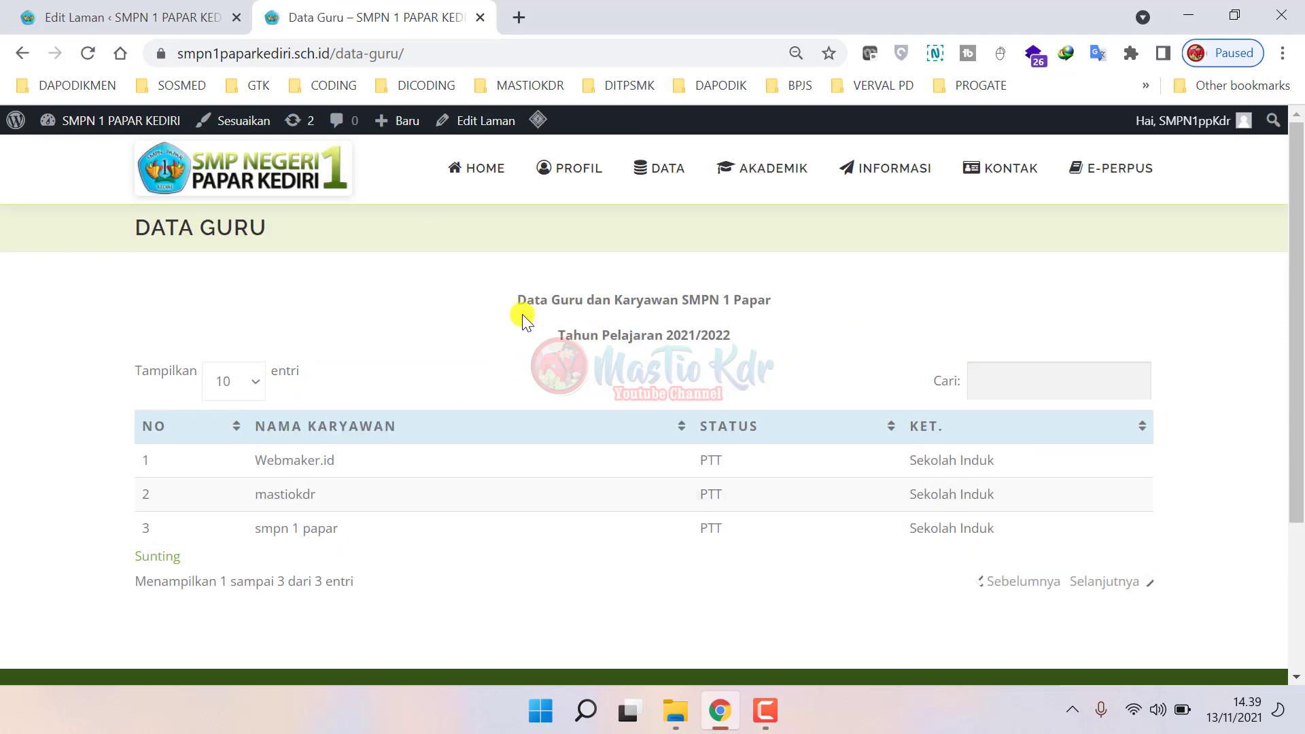
drag(255, 494, 349, 534)
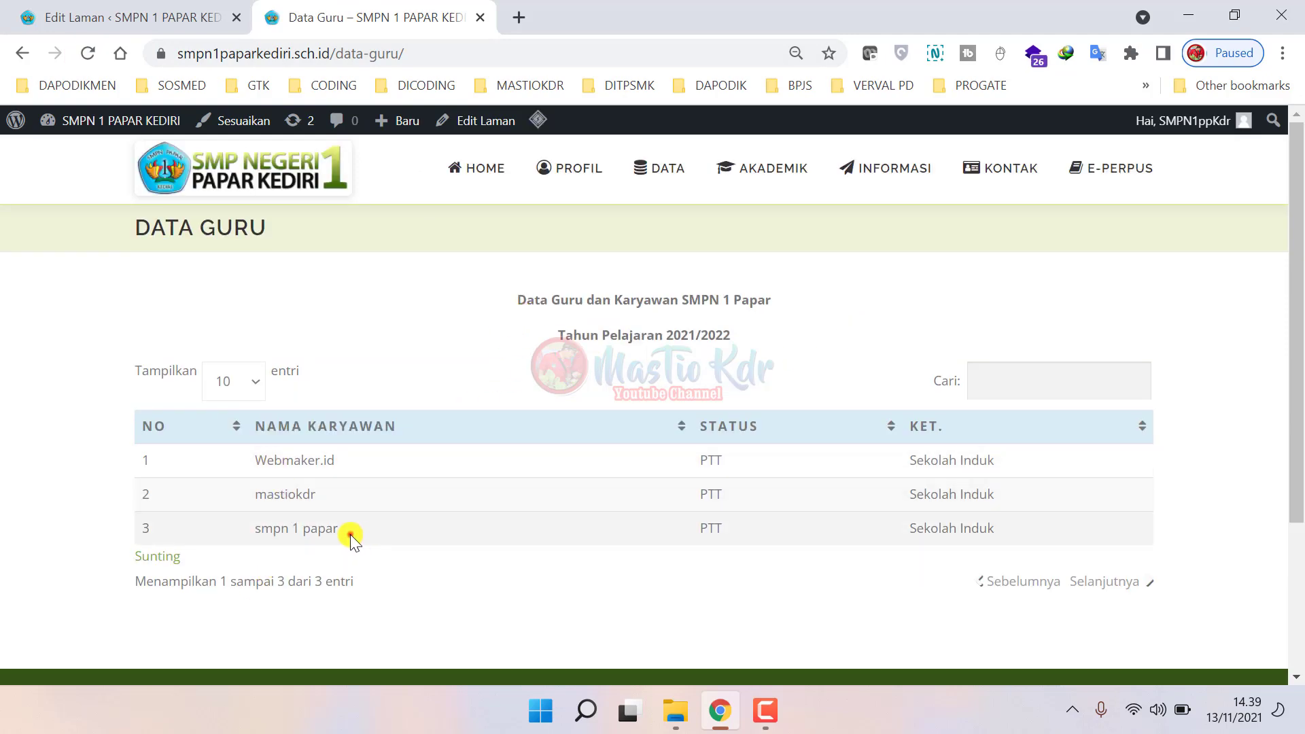
- Set the Data Guru page's shortcode back to [table id=1 /] and update the page
click(158, 14)
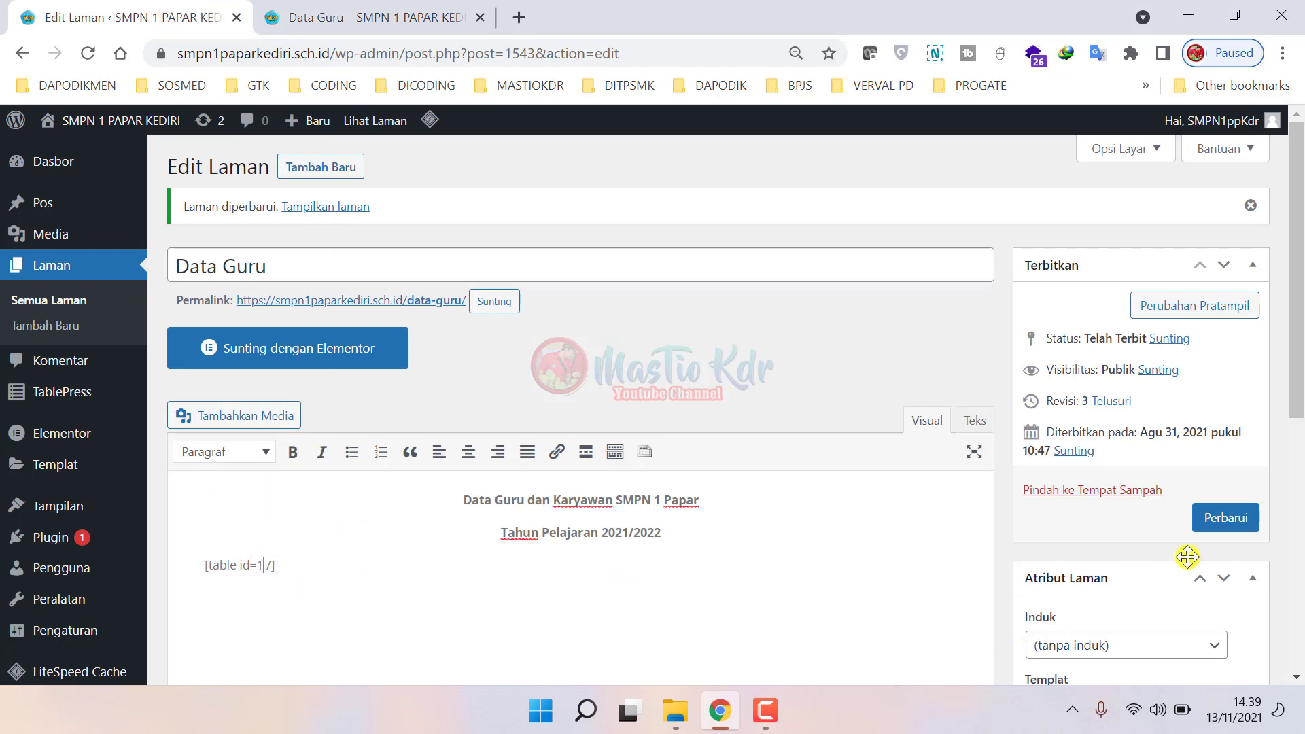
click(1247, 521)
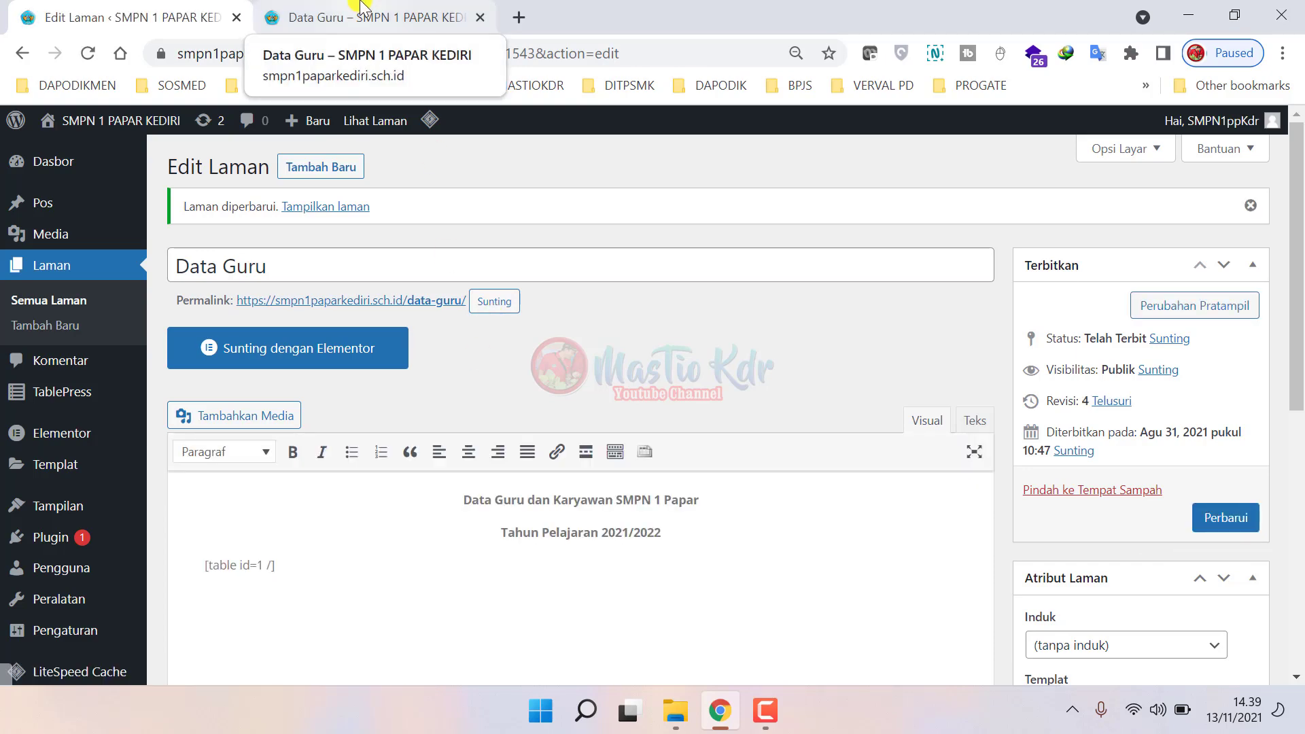
- Reload the public Data Guru page and review the teacher table and the site's Akademik and Data submenus
click(360, 14)
click(88, 53)
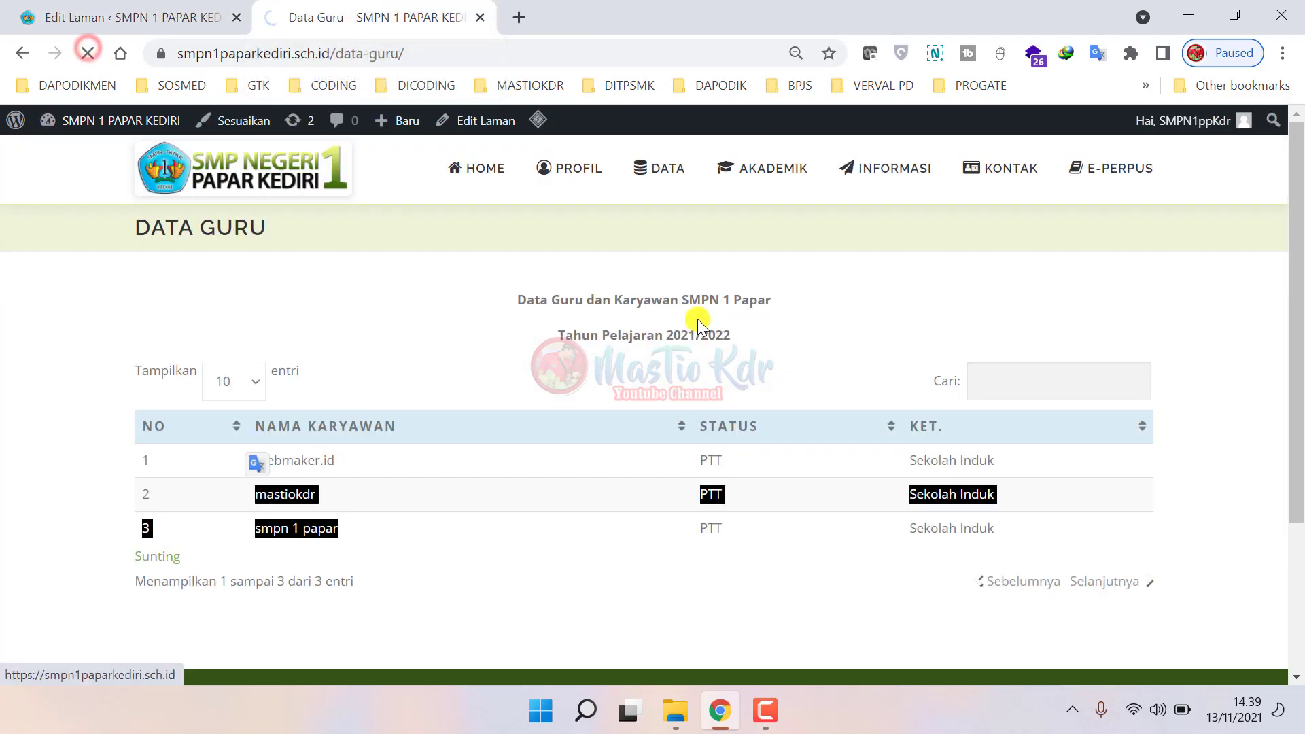
scroll(434, 524, down, 6)
scroll(442, 516, up, 4)
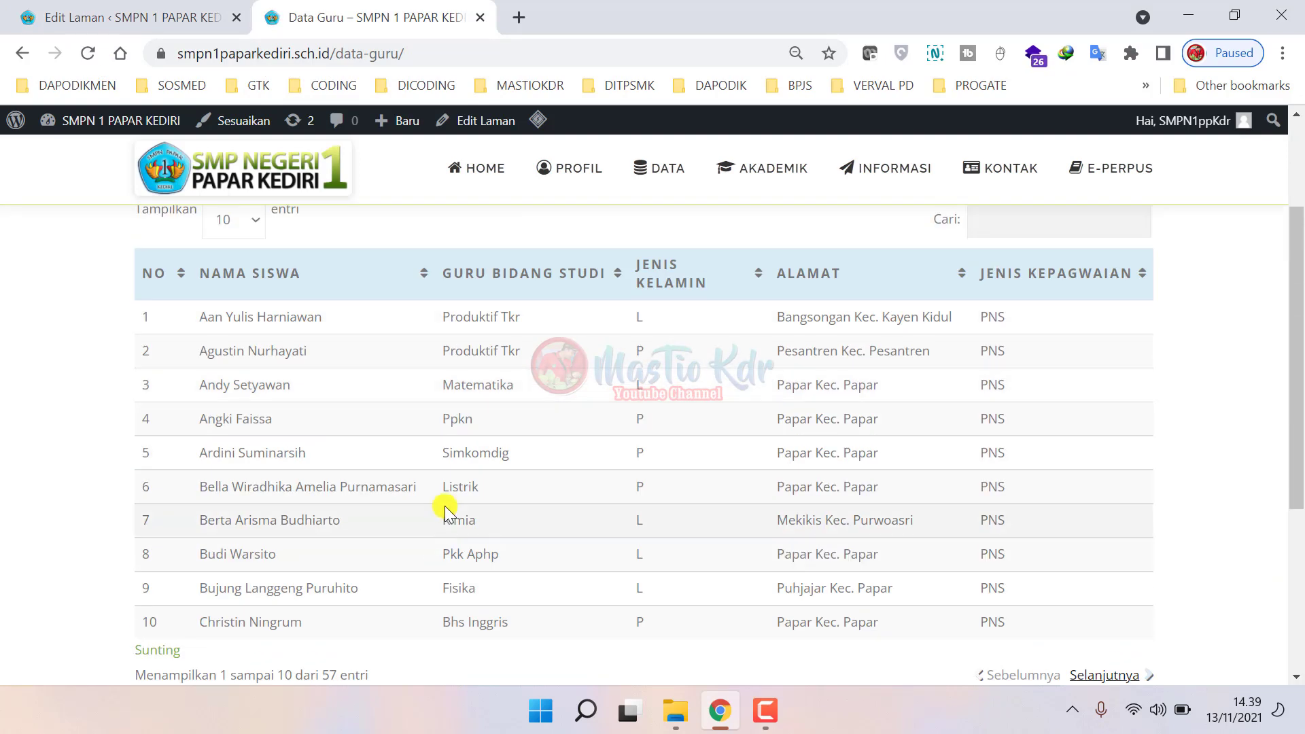
scroll(432, 494, up, 3)
scroll(433, 495, down, 3)
scroll(432, 495, up, 3)
mouse_move(722, 203)
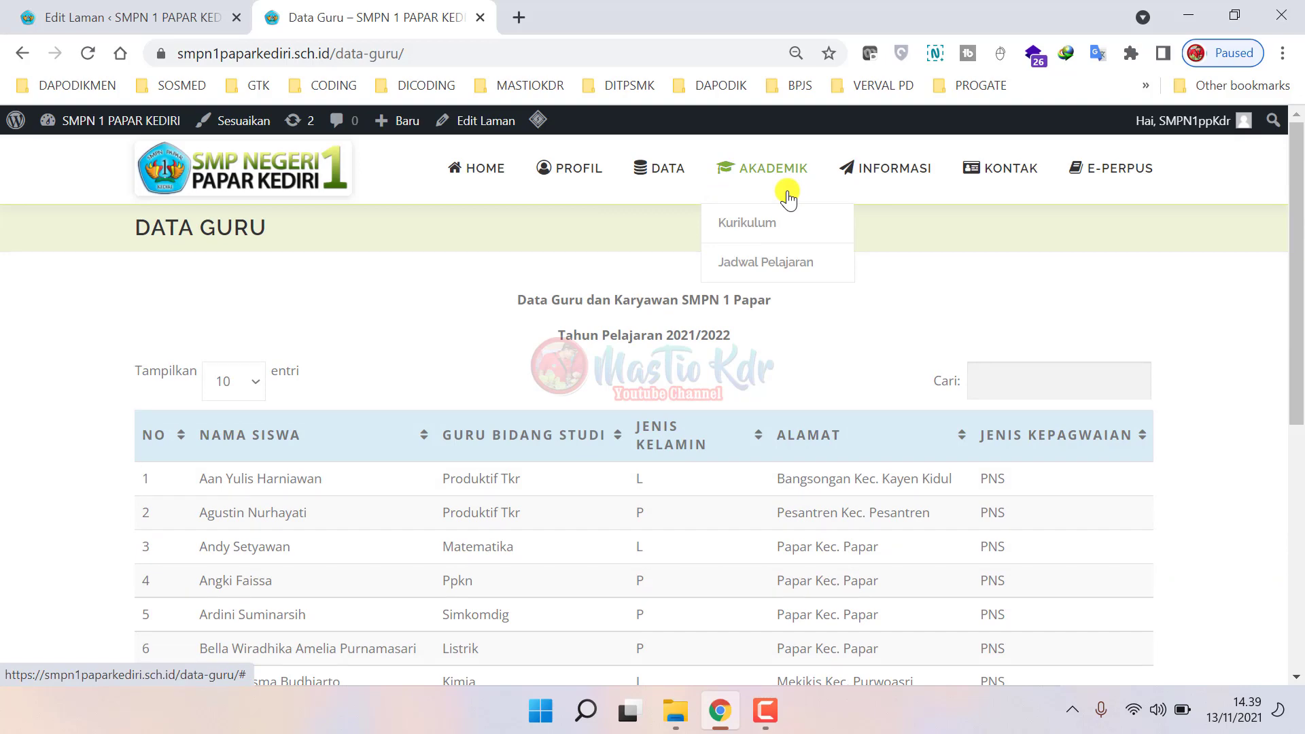
mouse_move(640, 175)
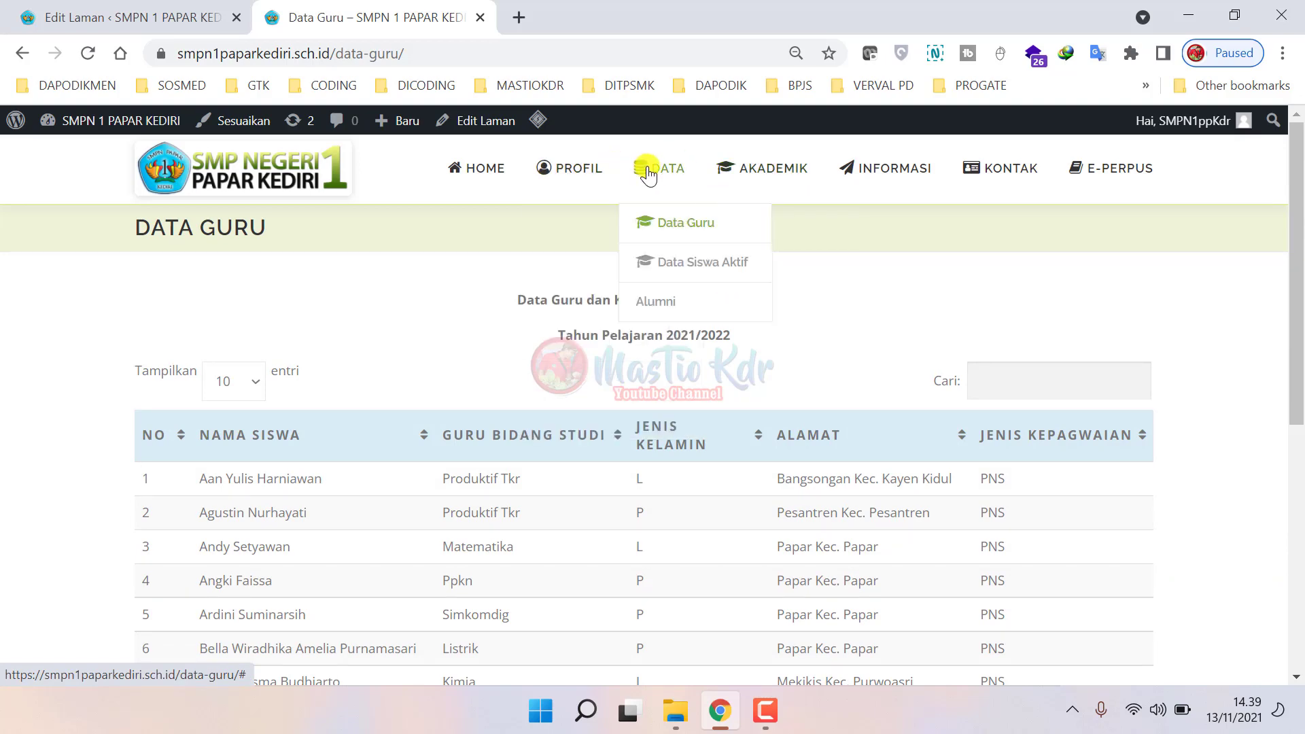
- Open the list of all TablePress tables and review the shortcode instructions and the table IDs
click(124, 17)
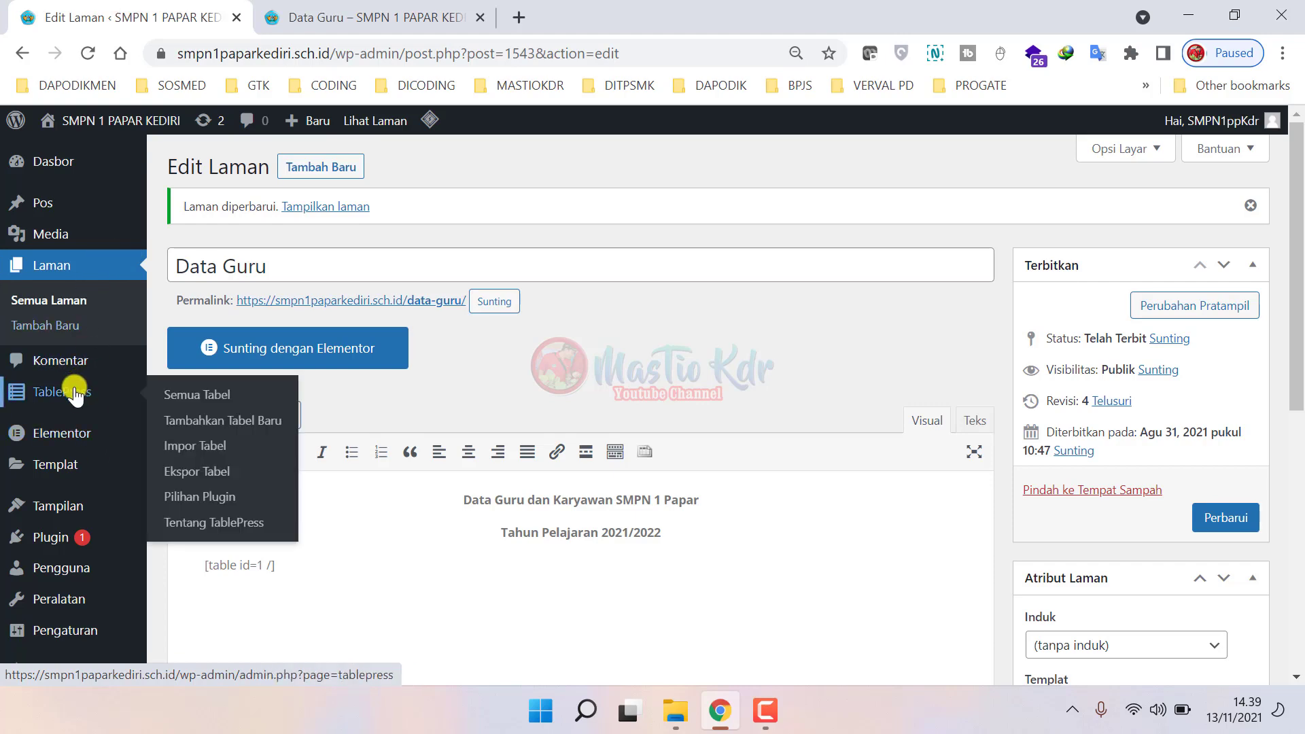
click(52, 394)
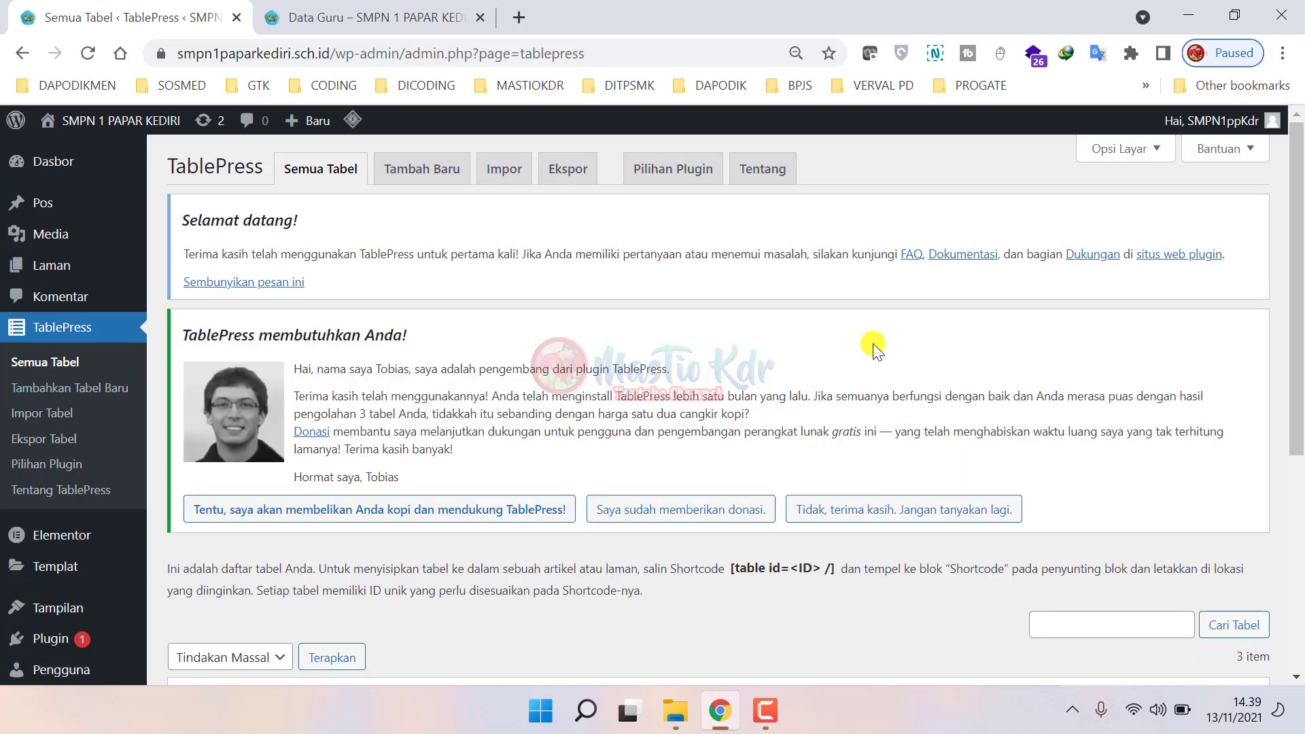
scroll(873, 344, down, 5)
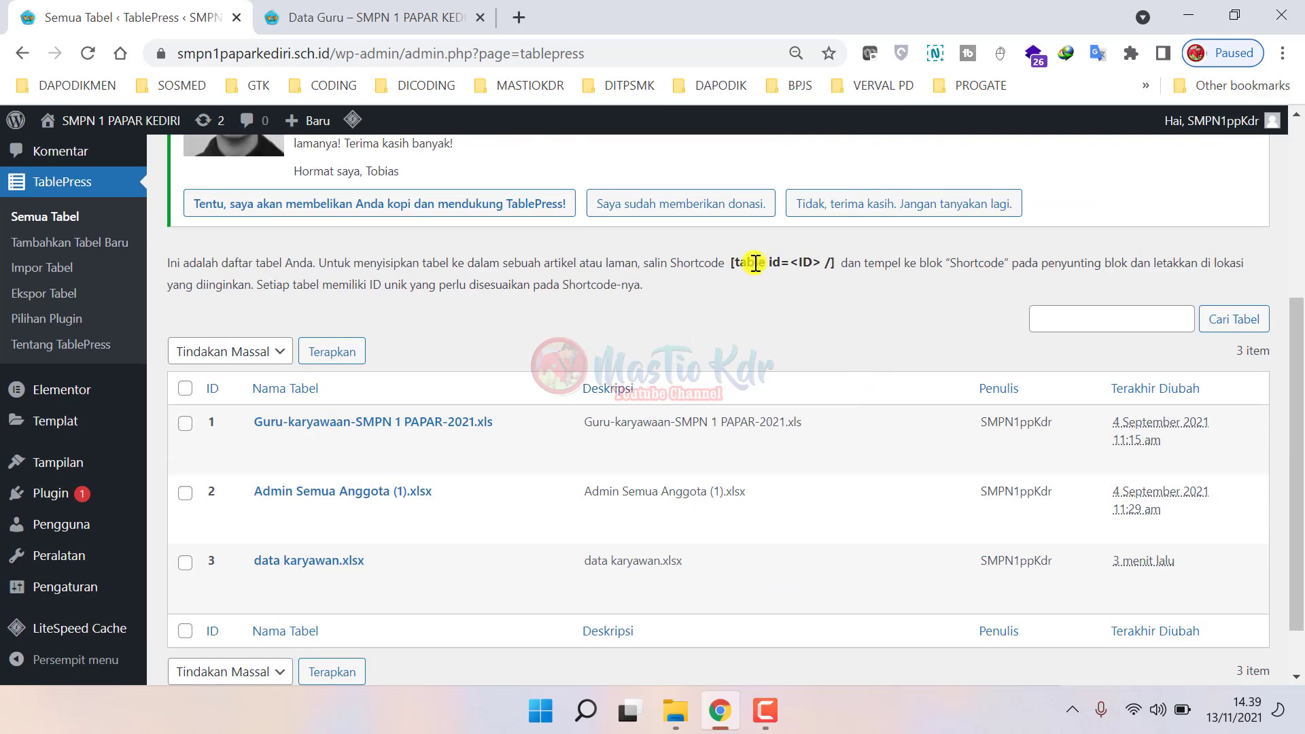
drag(752, 263, 853, 272)
click(853, 272)
scroll(727, 311, up, 1)
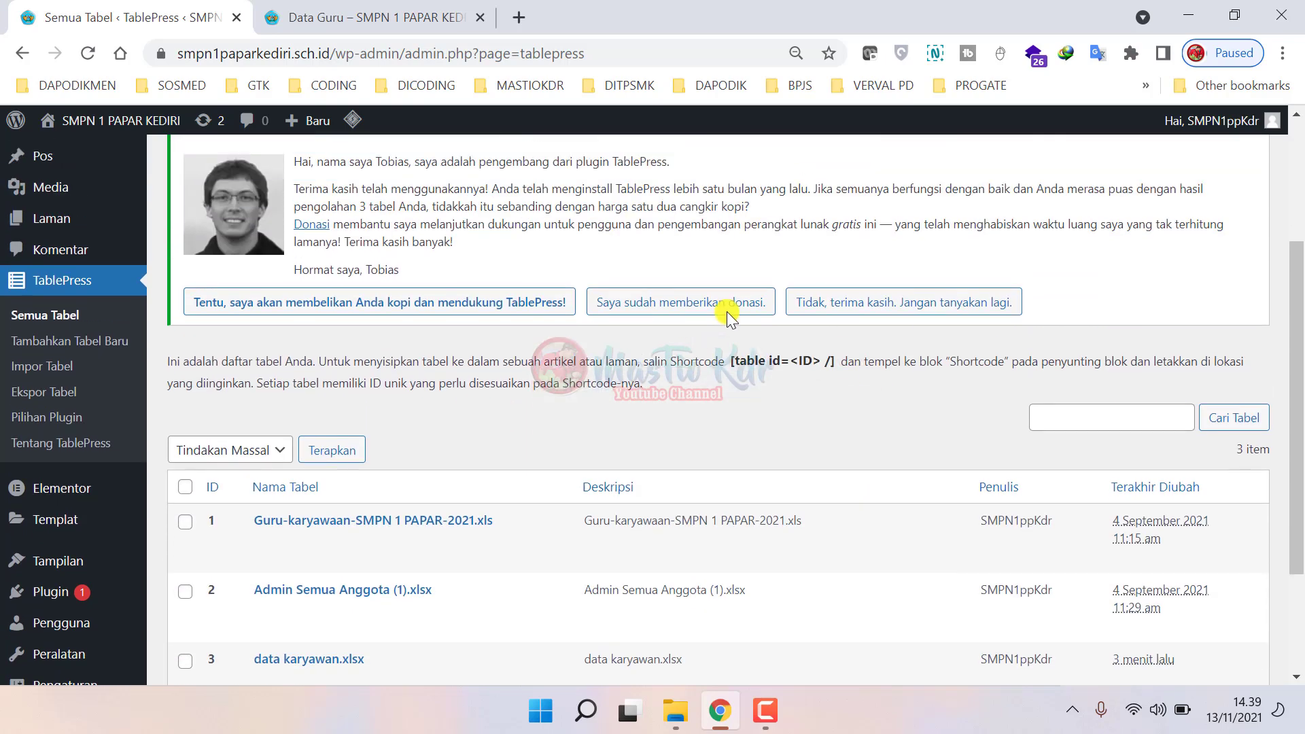
scroll(834, 383, down, 2)
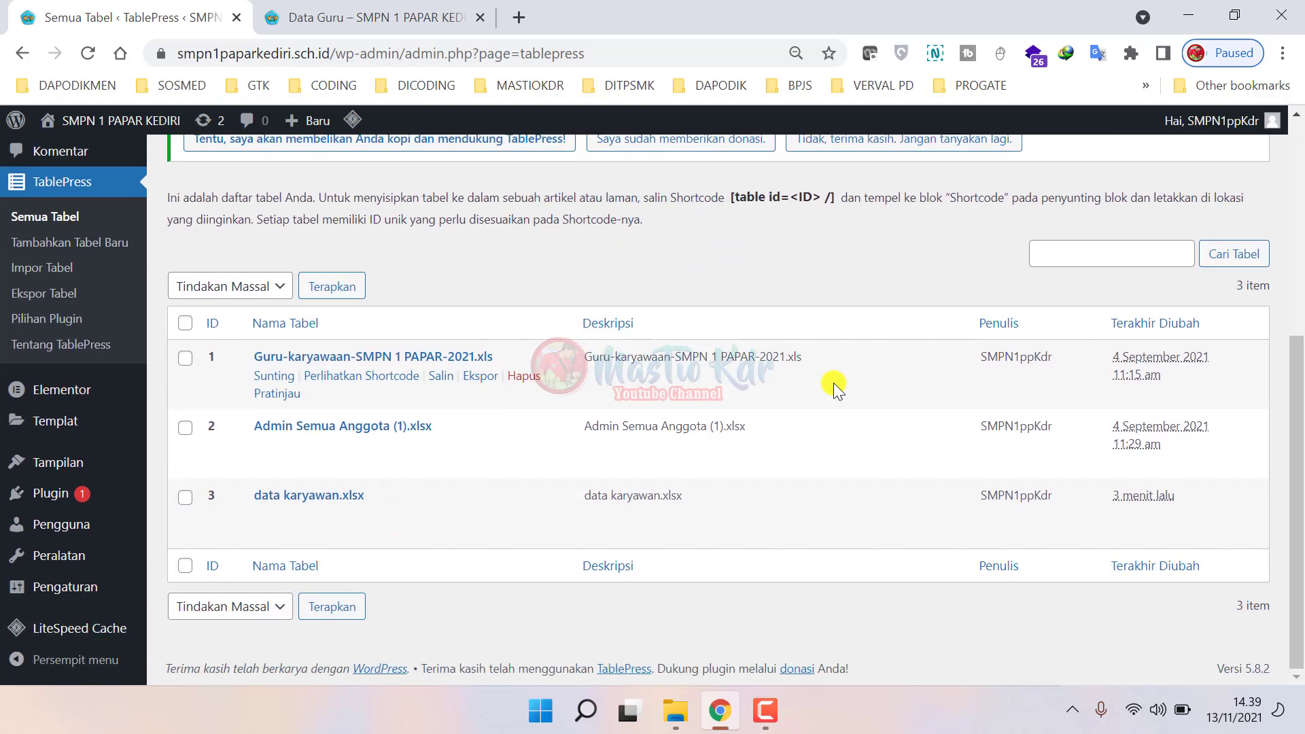
- Open the live site's home page and inspect the entries in the Profil and Data submenus
click(421, 17)
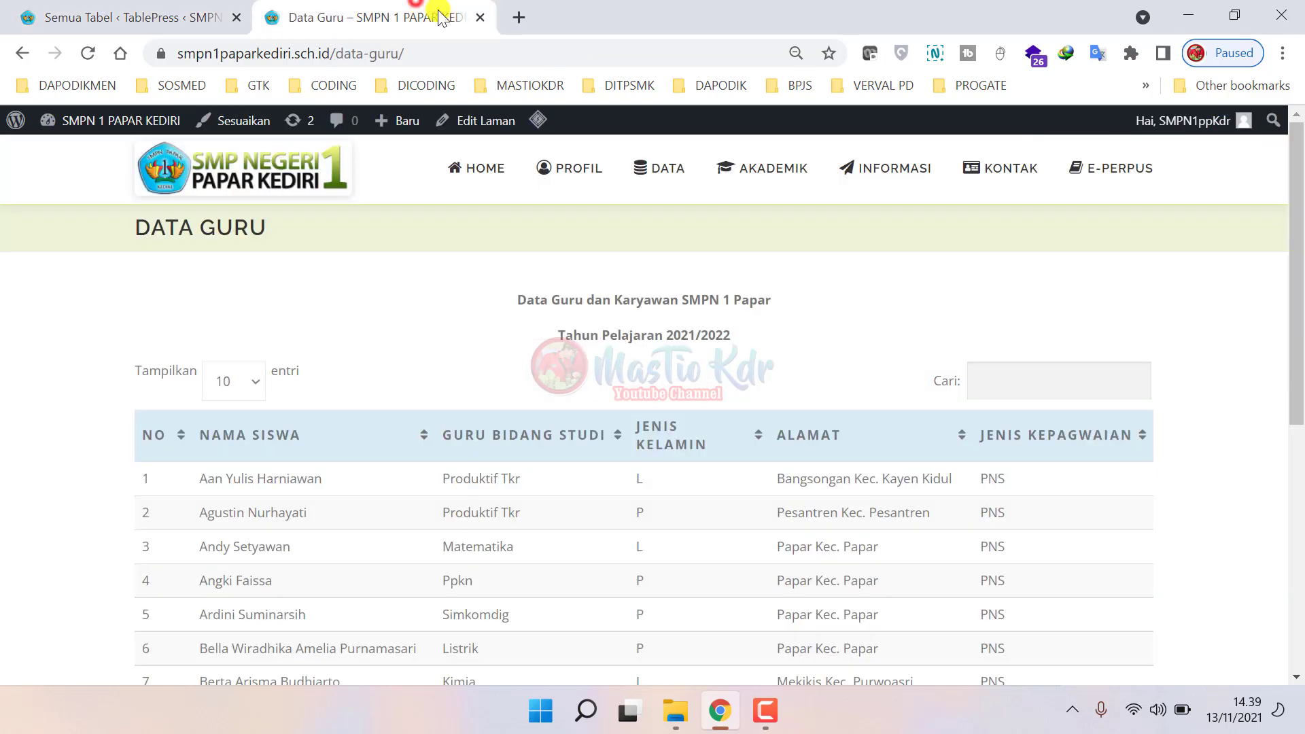
click(465, 168)
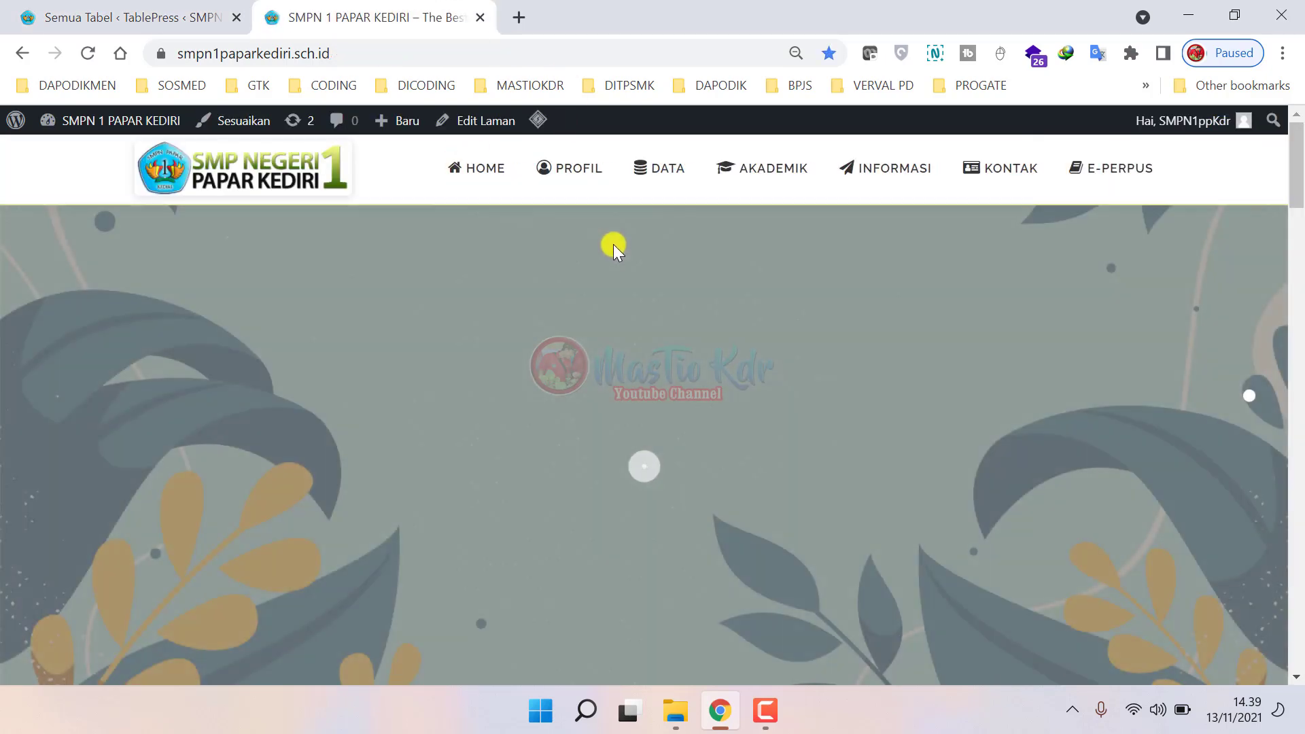
mouse_move(557, 165)
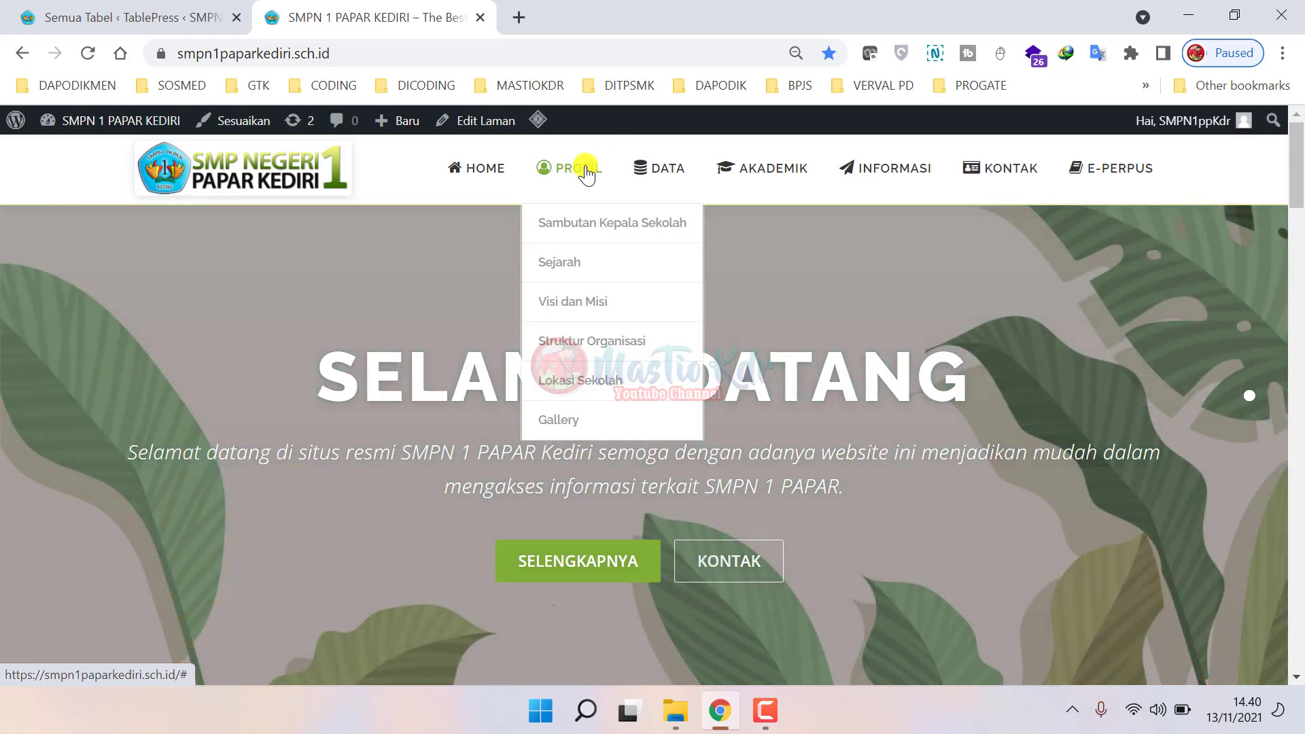
mouse_move(661, 172)
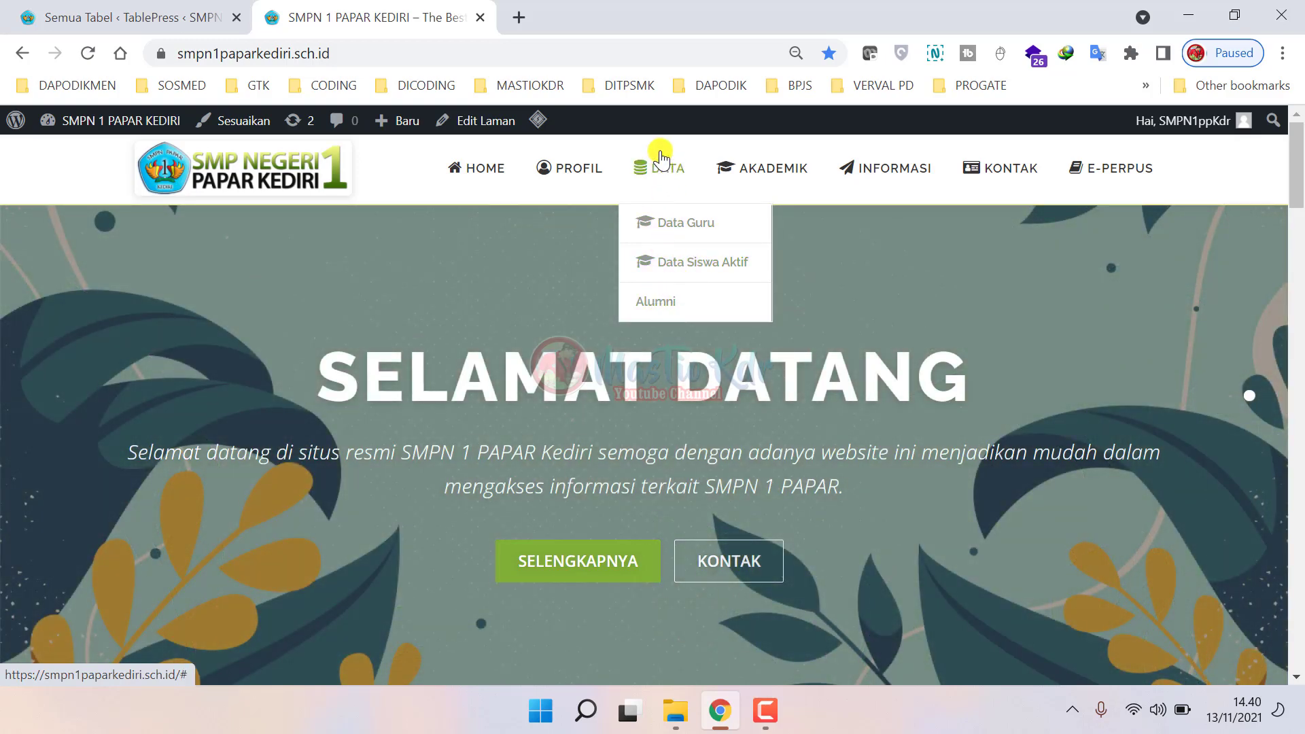
- Open the WordPress navigation menu editor and look over the structure of Menu Utama
click(130, 17)
mouse_move(88, 475)
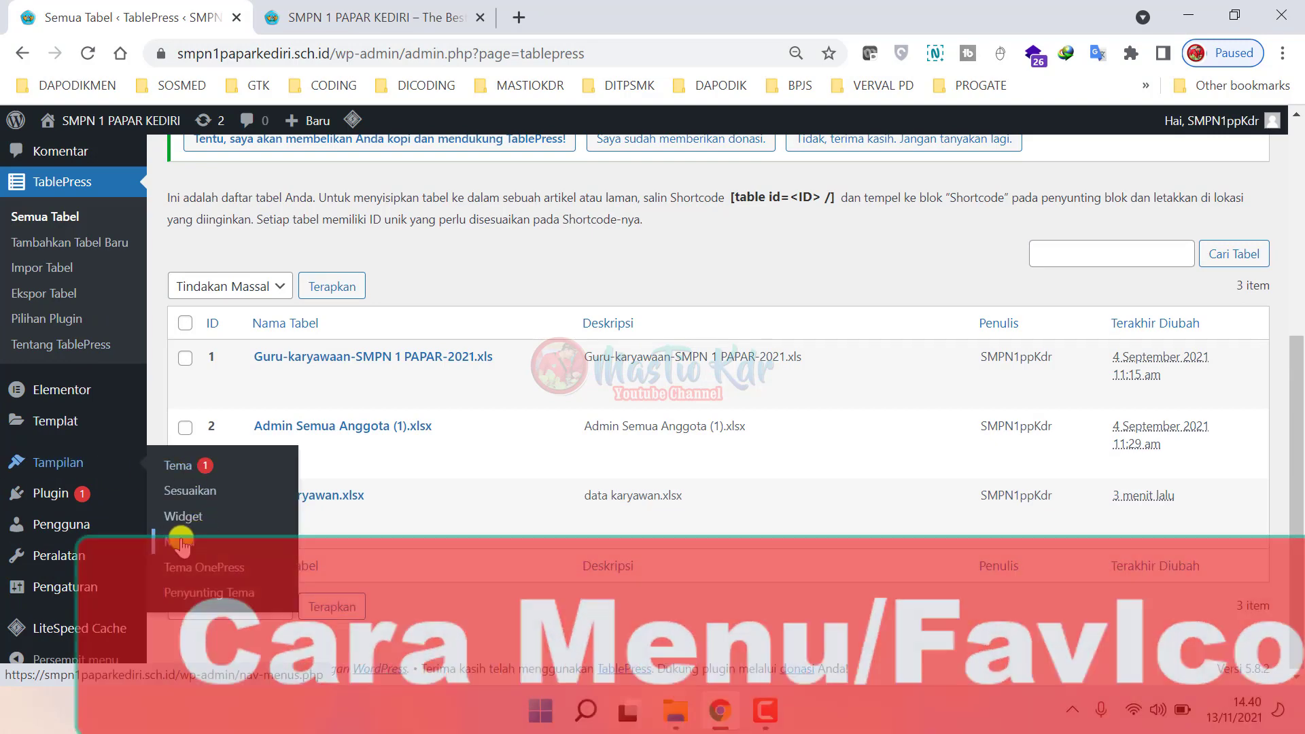
click(180, 542)
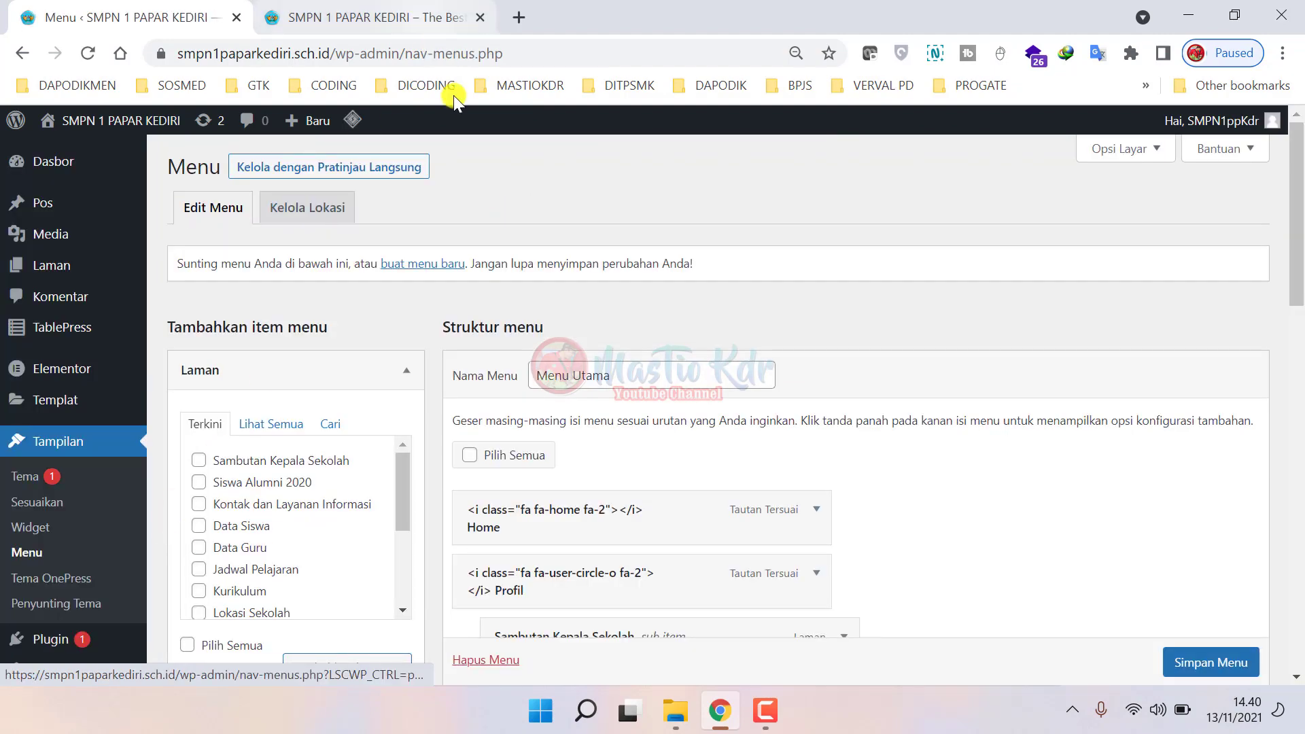
scroll(690, 348, down, 3)
scroll(989, 373, down, 3)
- Compare the Data submenu on the live home page with the menu structure in the editor
click(374, 17)
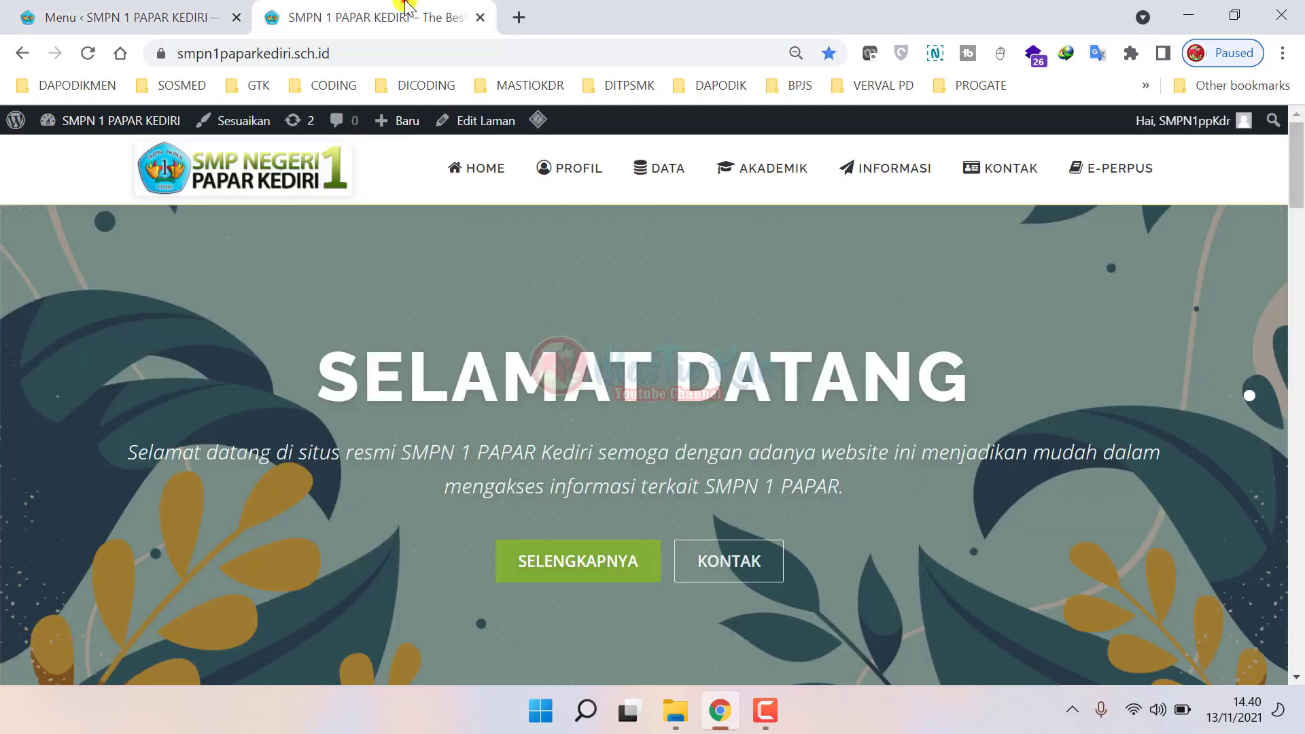
mouse_move(645, 162)
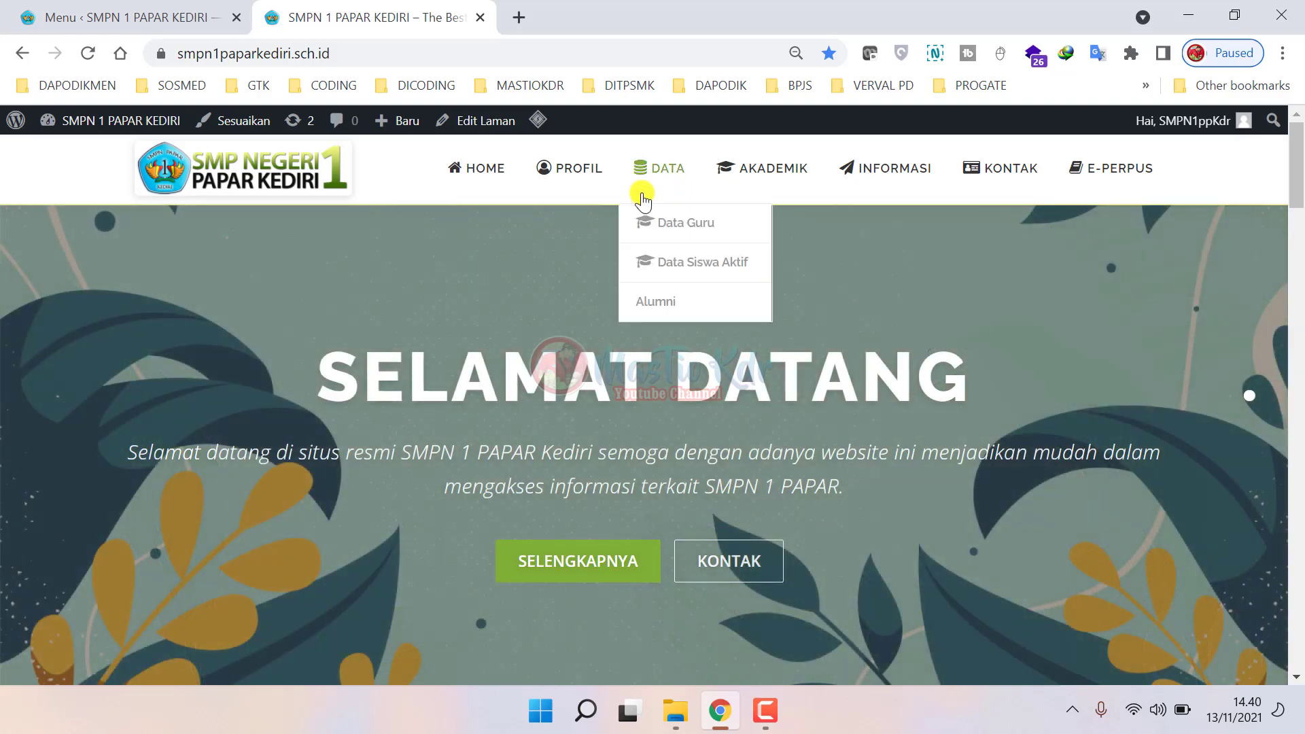
click(180, 15)
scroll(1038, 414, up, 5)
scroll(1038, 415, down, 5)
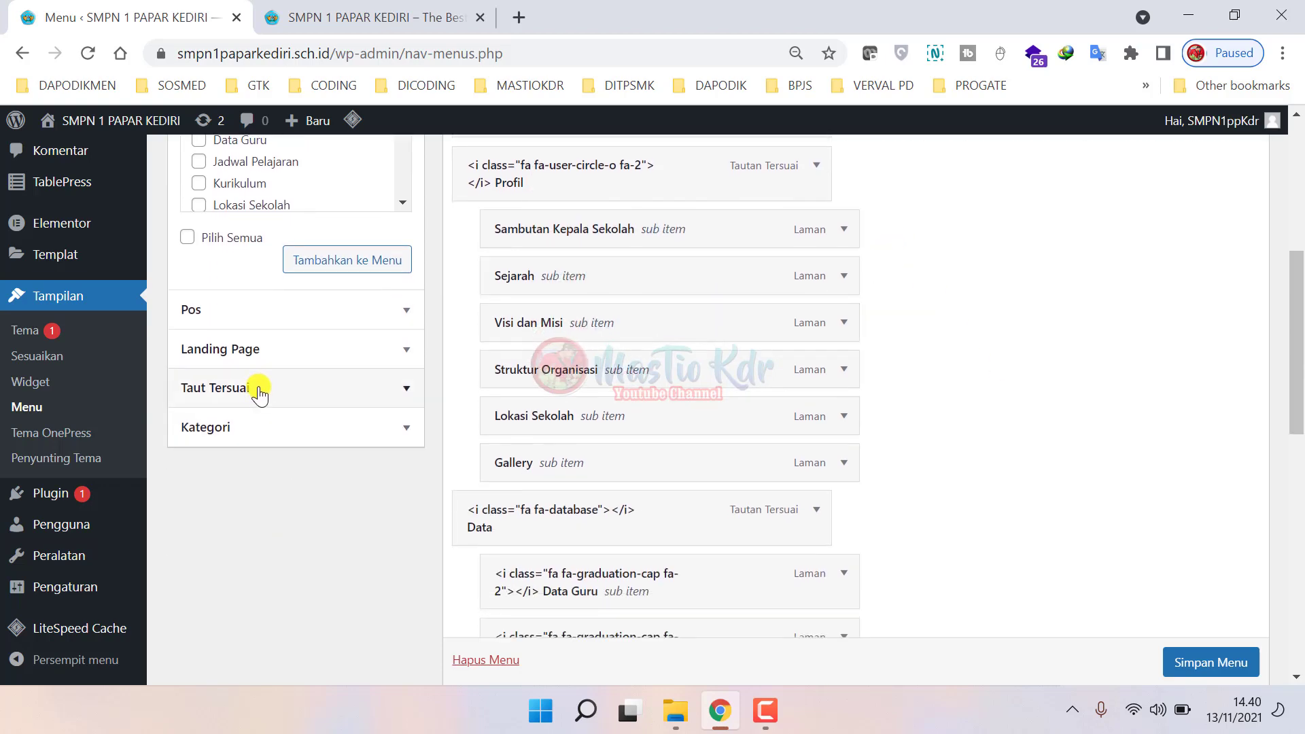
- Examine the posts under Pos and the pages under Laman that can be added to the menu
click(248, 312)
scroll(251, 320, up, 5)
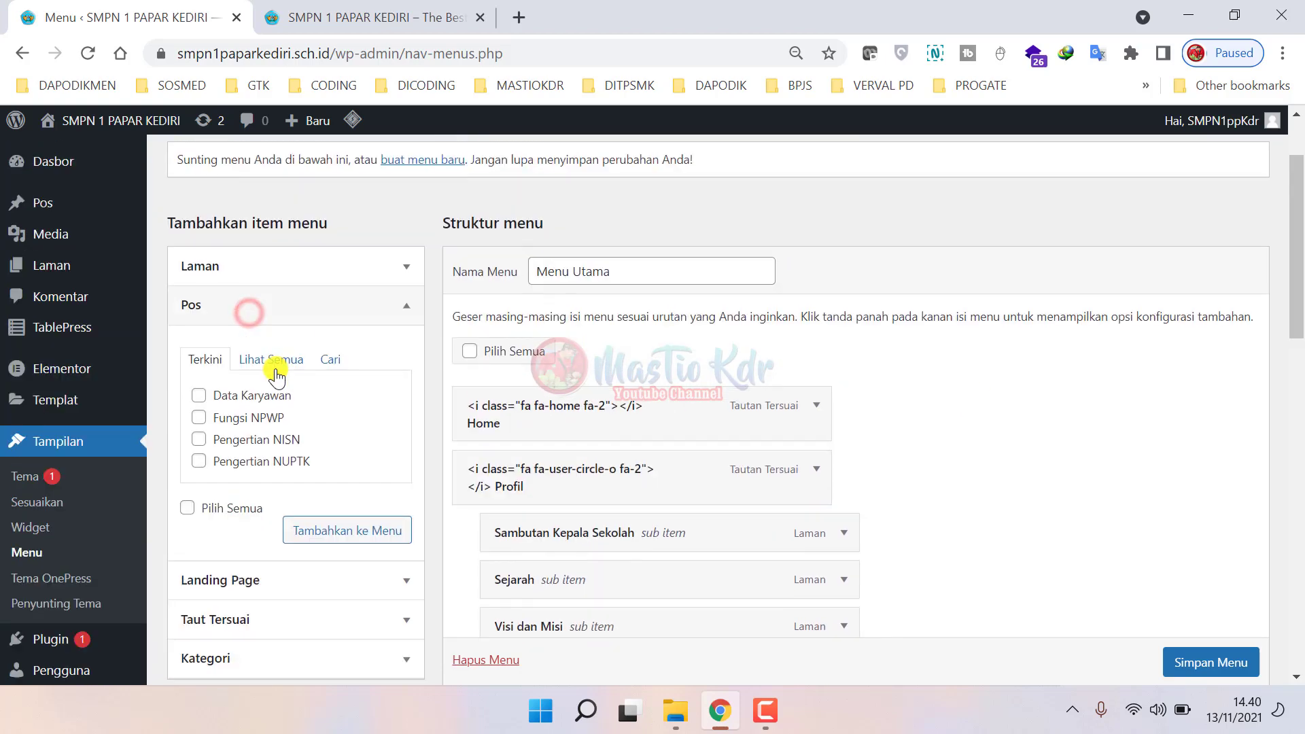
scroll(246, 408, down, 2)
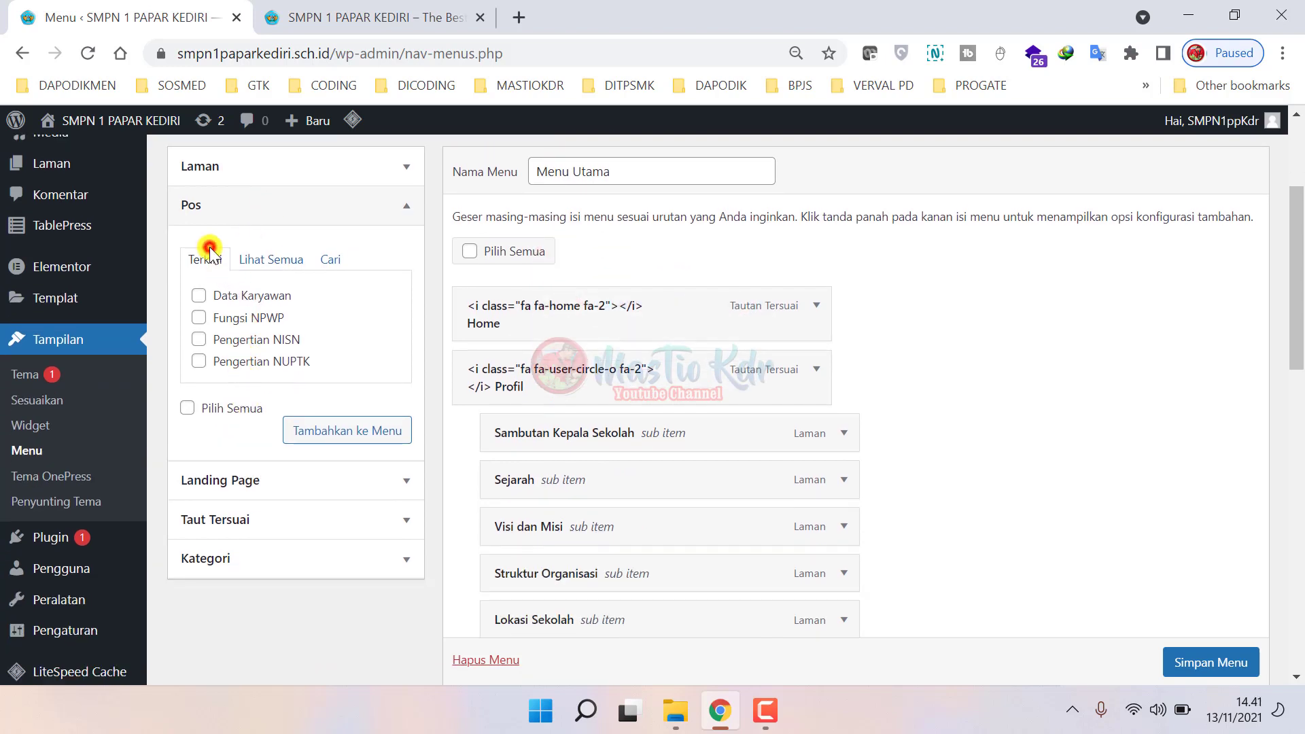
click(209, 204)
click(219, 169)
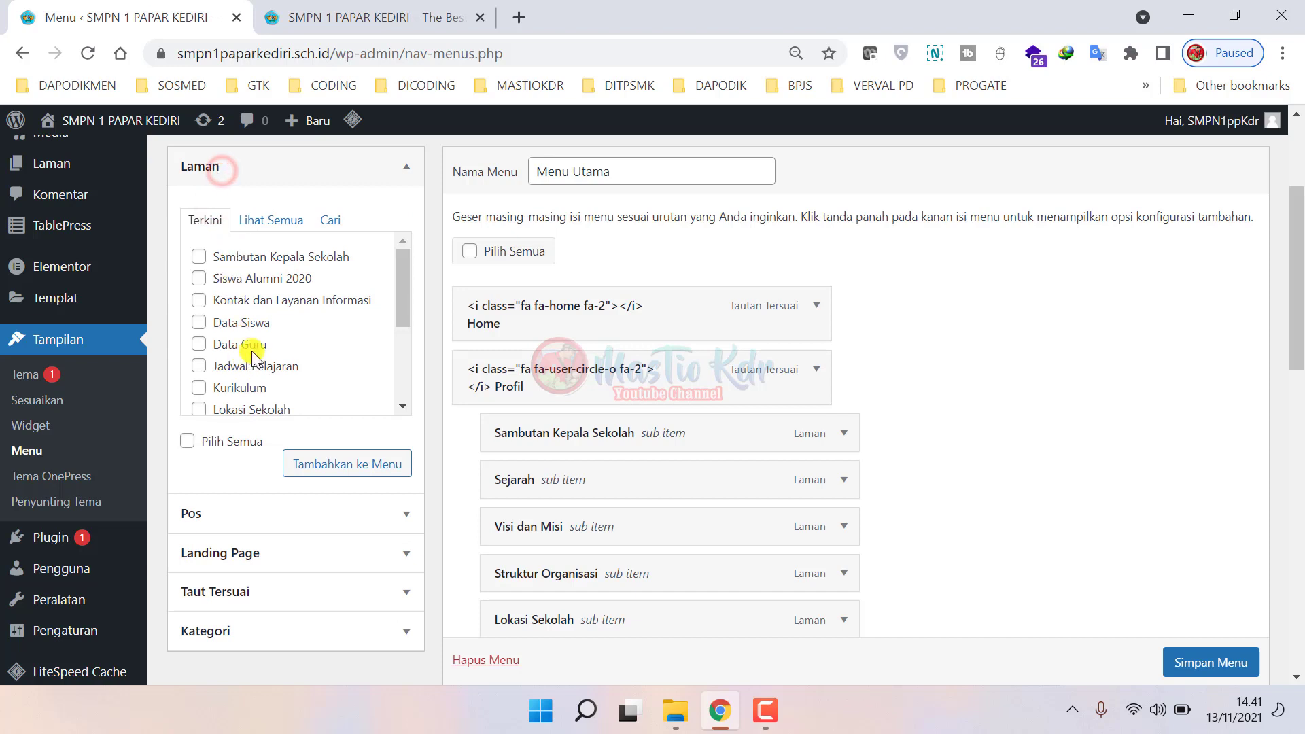
scroll(252, 354, down, 3)
scroll(253, 356, up, 3)
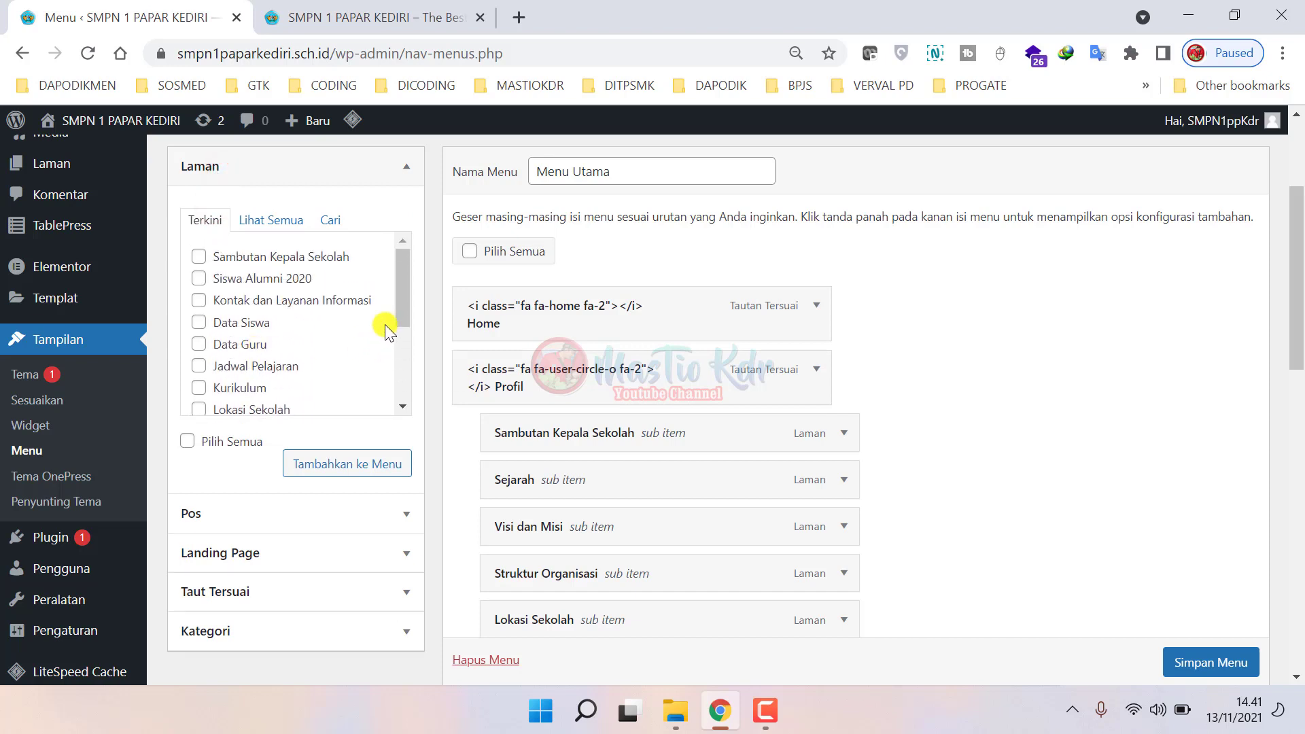
drag(408, 279, 408, 281)
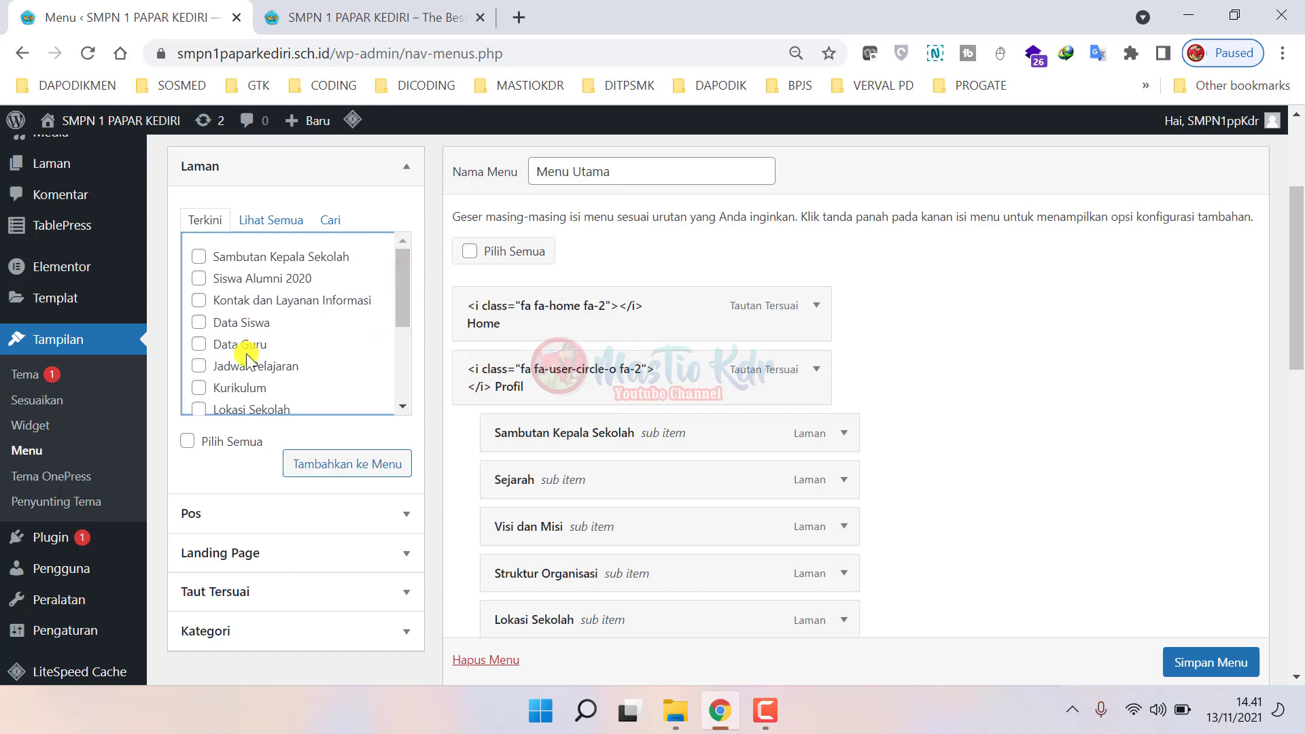
scroll(60, 335, up, 3)
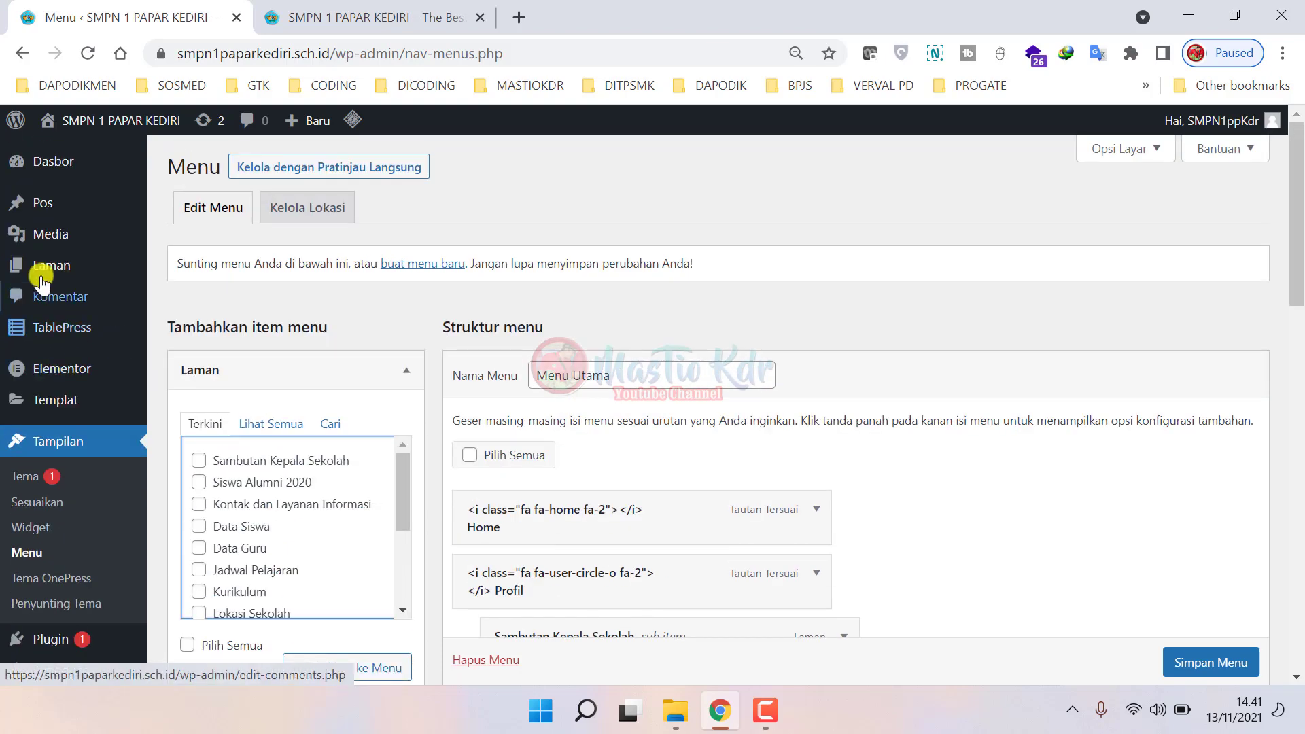
- Expand the Pos items again and relate them to the dashboard's posts section
scroll(170, 380, down, 5)
click(221, 415)
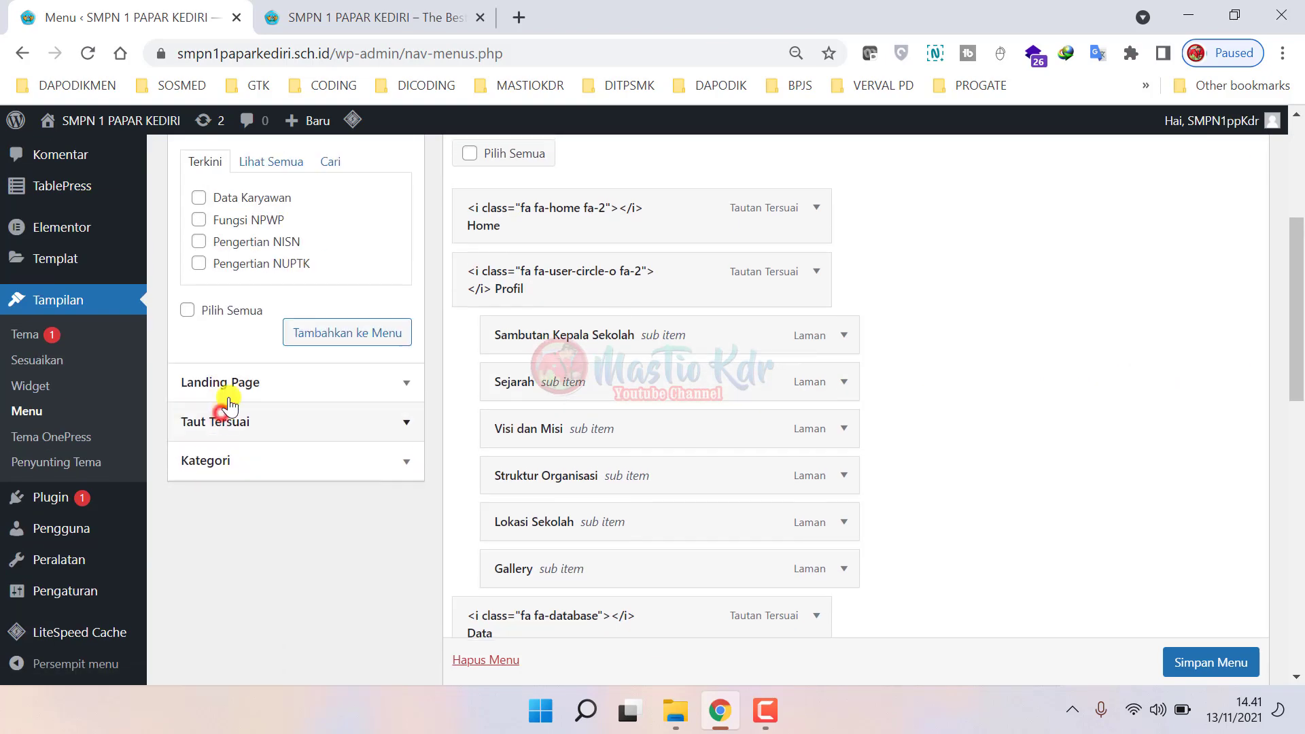
scroll(224, 252, up, 2)
mouse_move(39, 204)
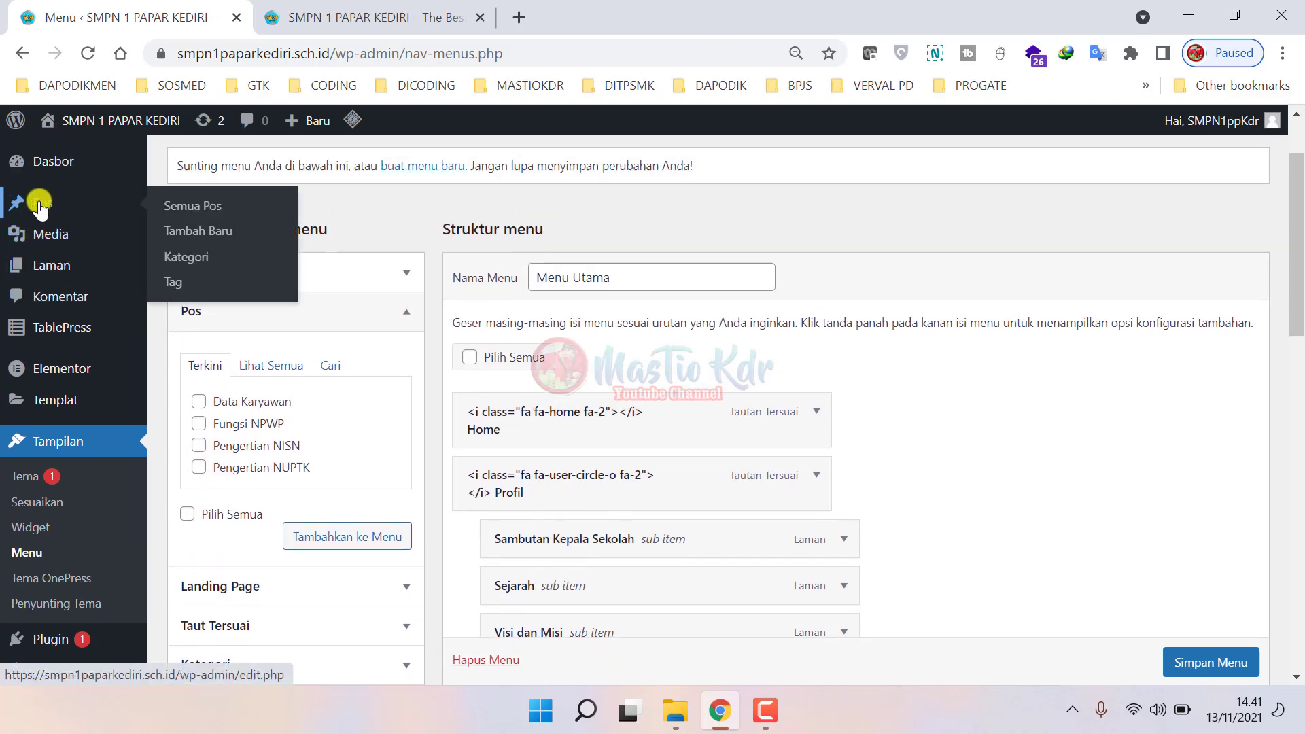
scroll(329, 484, down, 5)
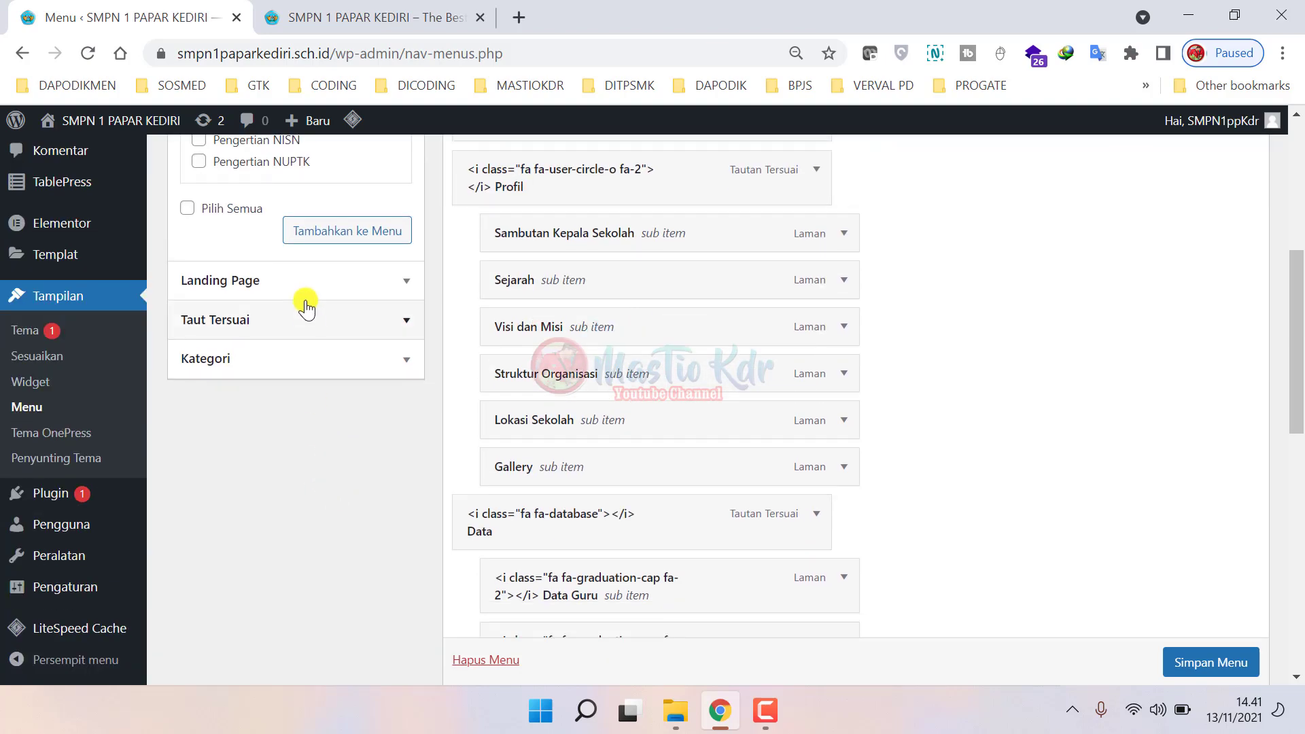
- Expand the custom link form (Taut Tersuai) and inspect its URL and Teks Tautan fields
click(282, 322)
scroll(283, 315, up, 4)
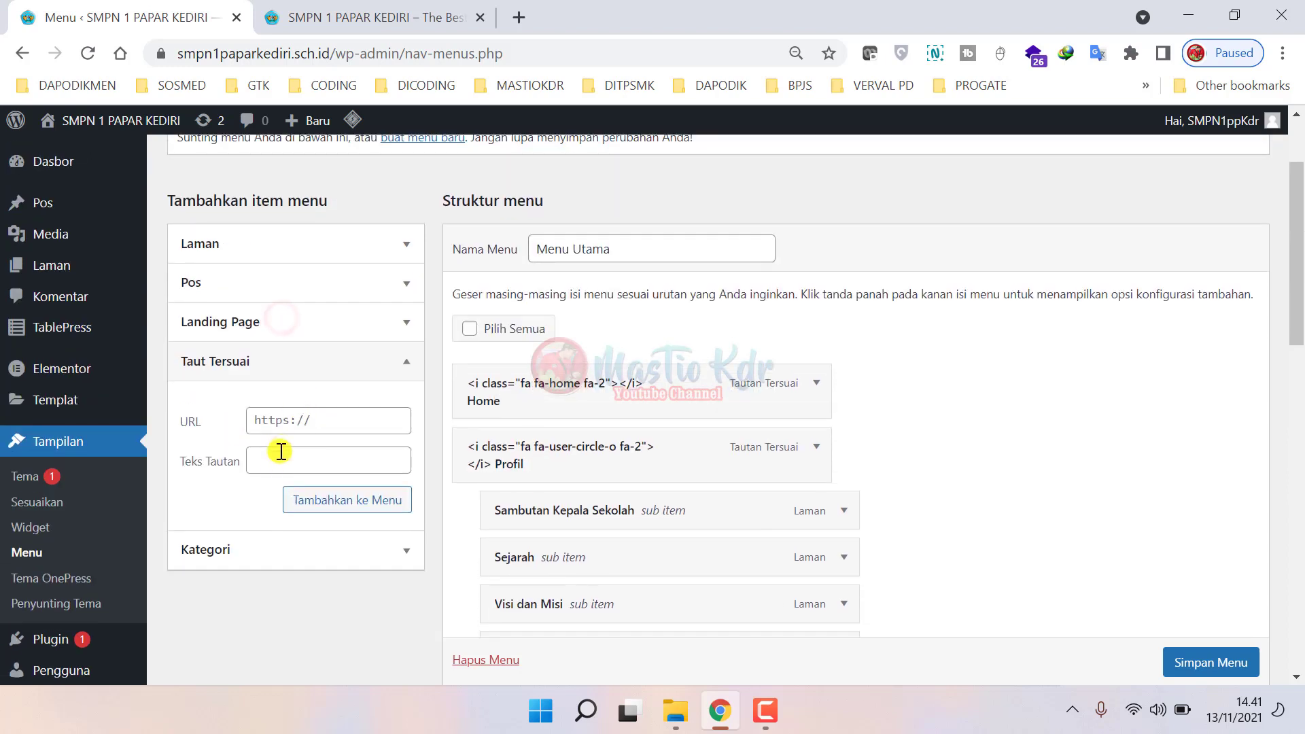
click(275, 461)
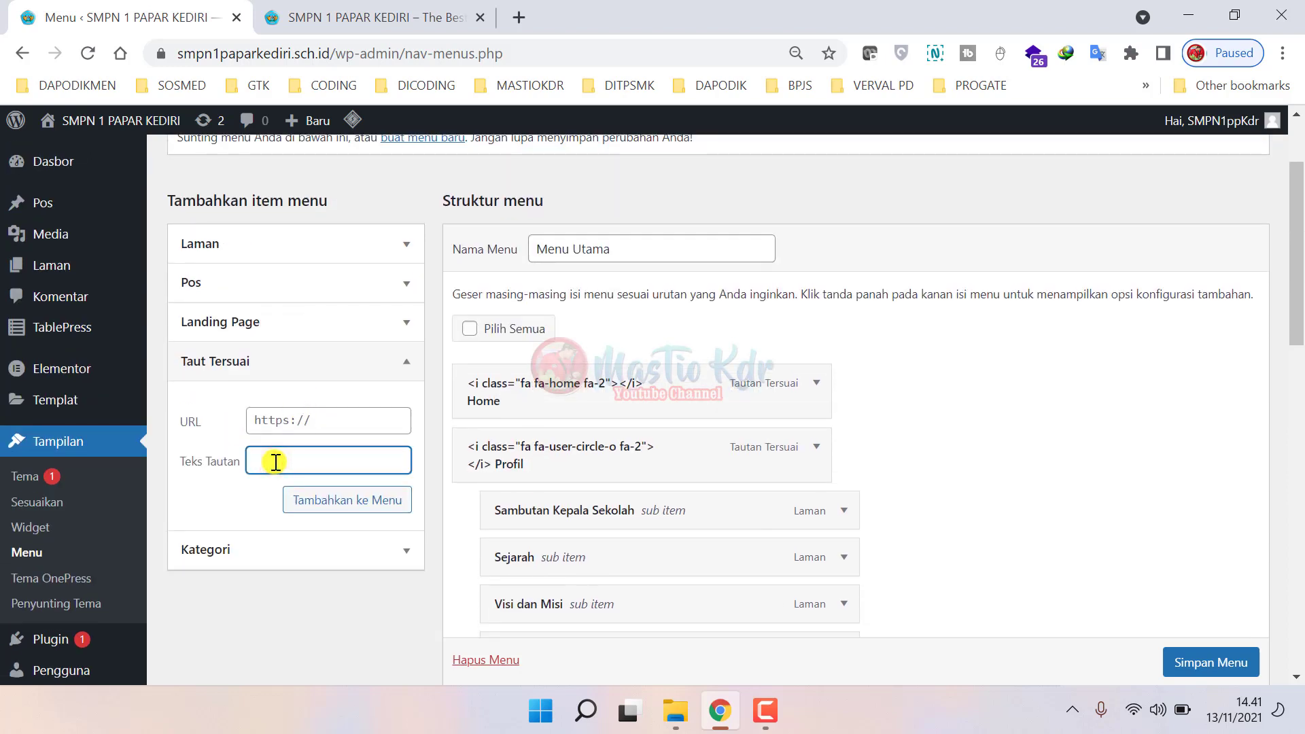
- Try selecting the Dapodik and Umum categories as menu items, then clear both and collapse the Kategori section
click(258, 551)
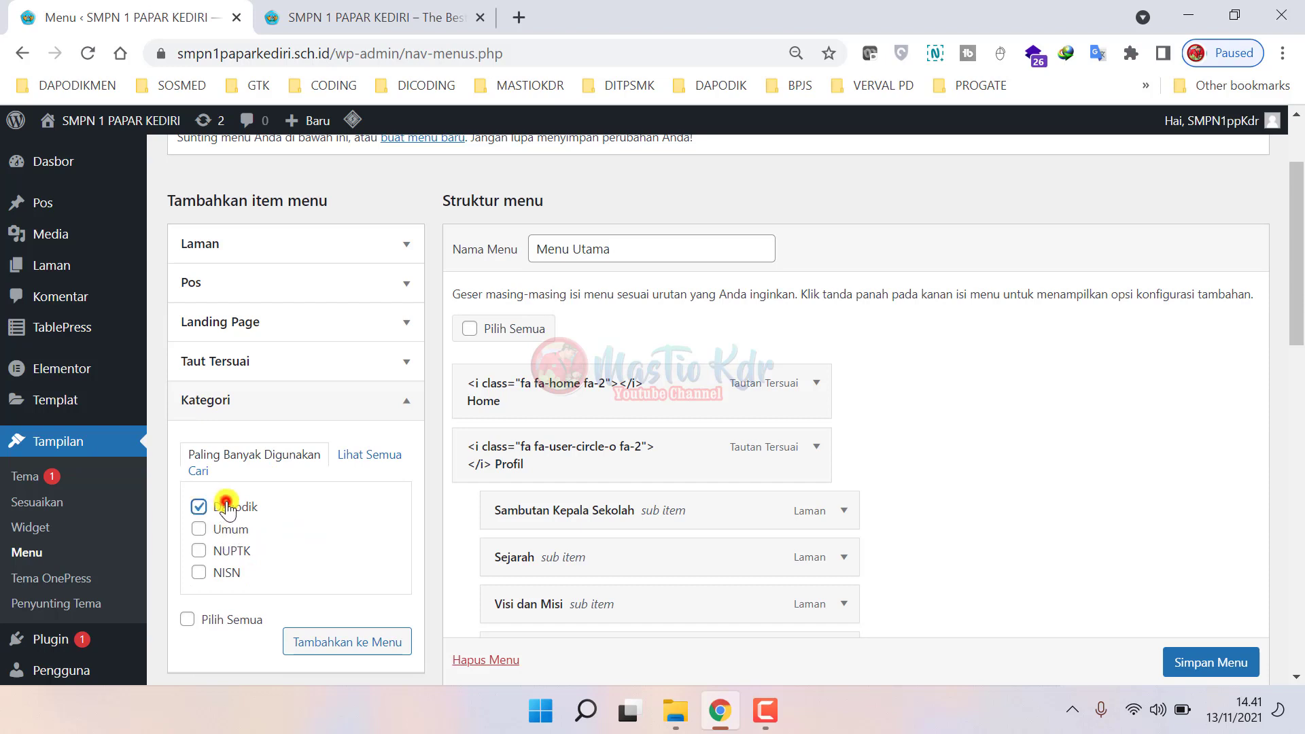
click(230, 532)
click(228, 509)
click(229, 531)
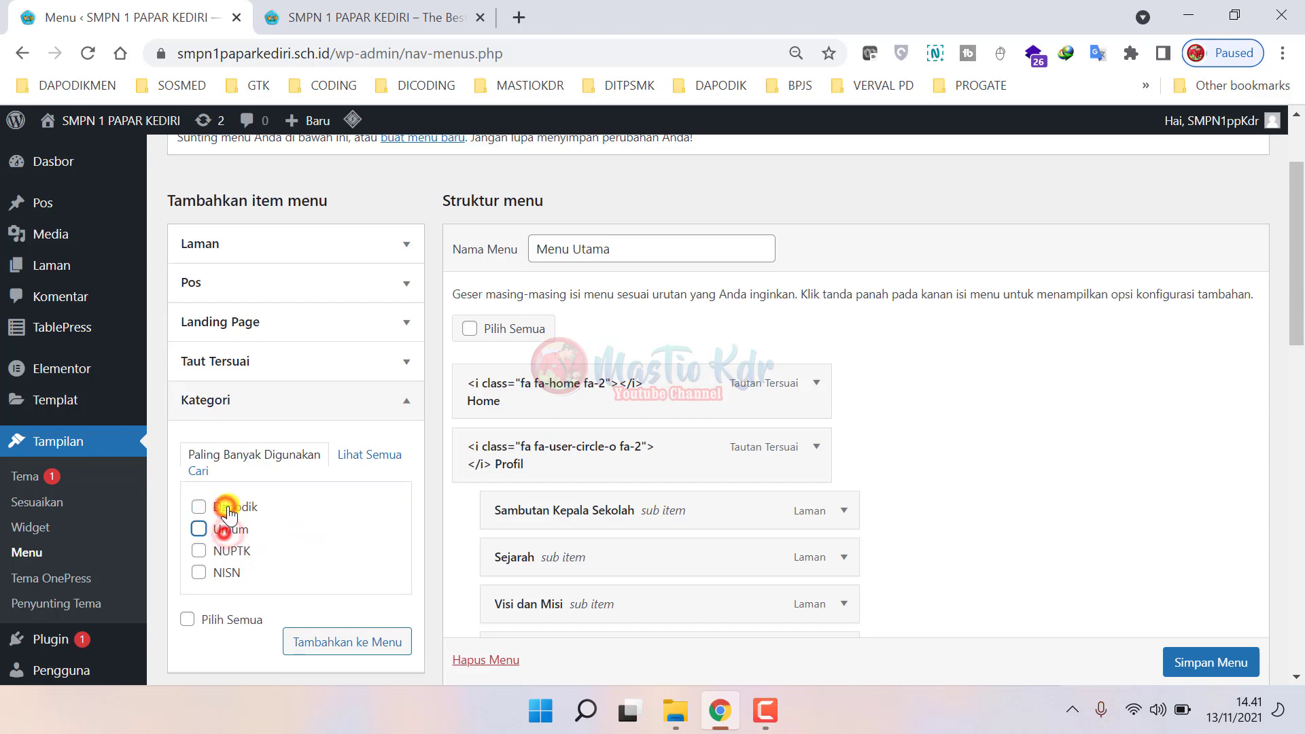
scroll(252, 527, down, 1)
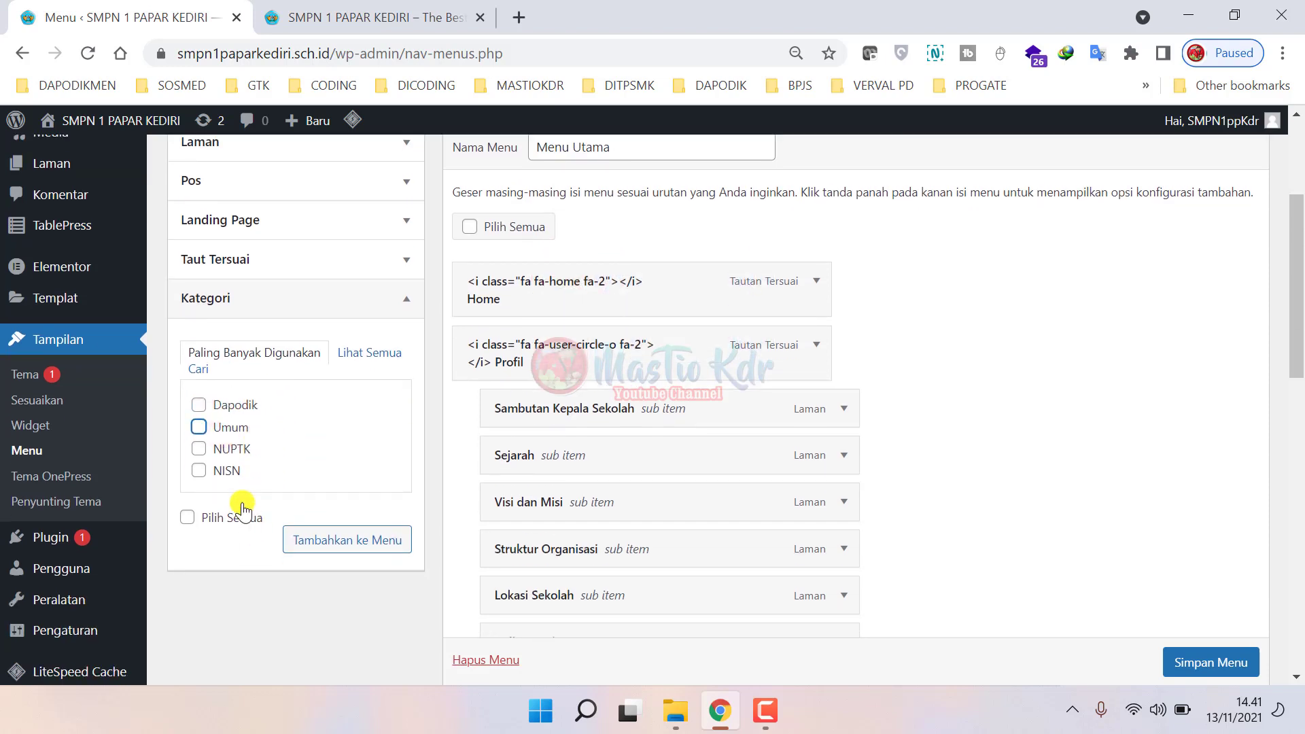
click(245, 306)
- Add a custom link with URL # and link text Ekstrakurikuler to Menu Utama
click(413, 13)
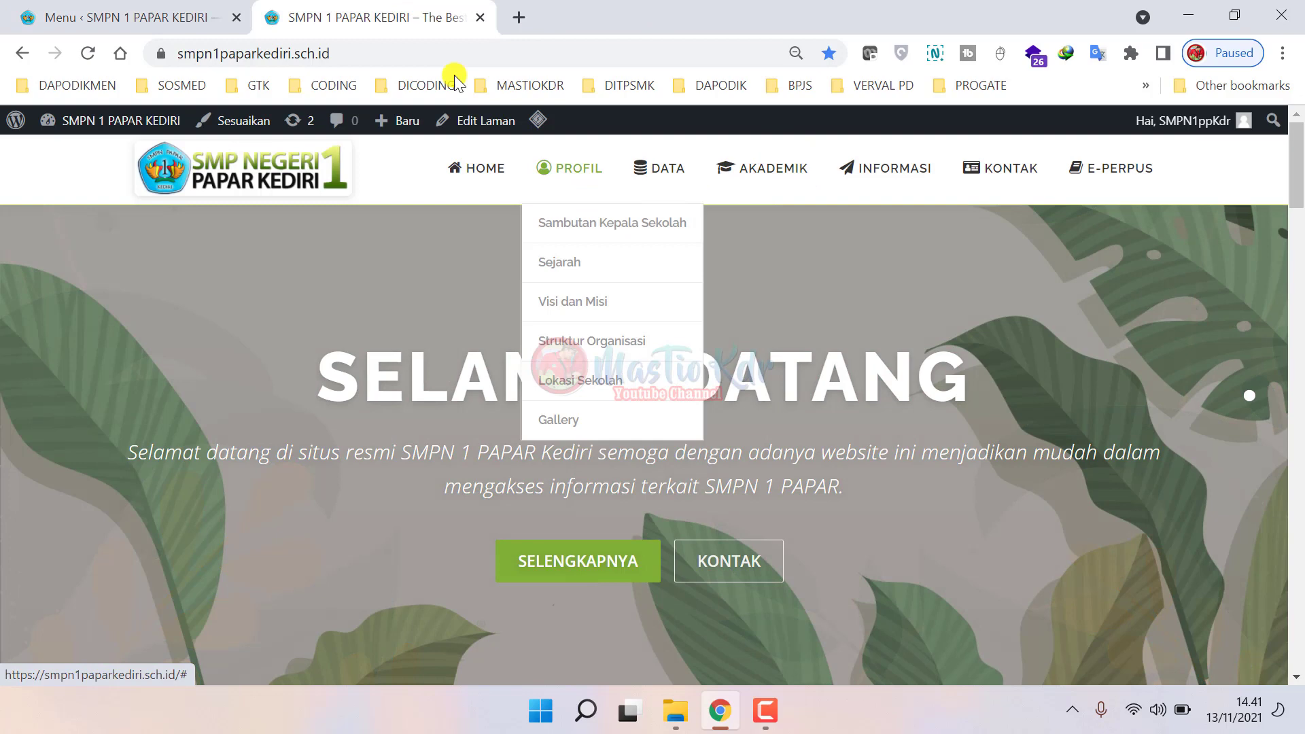
click(164, 8)
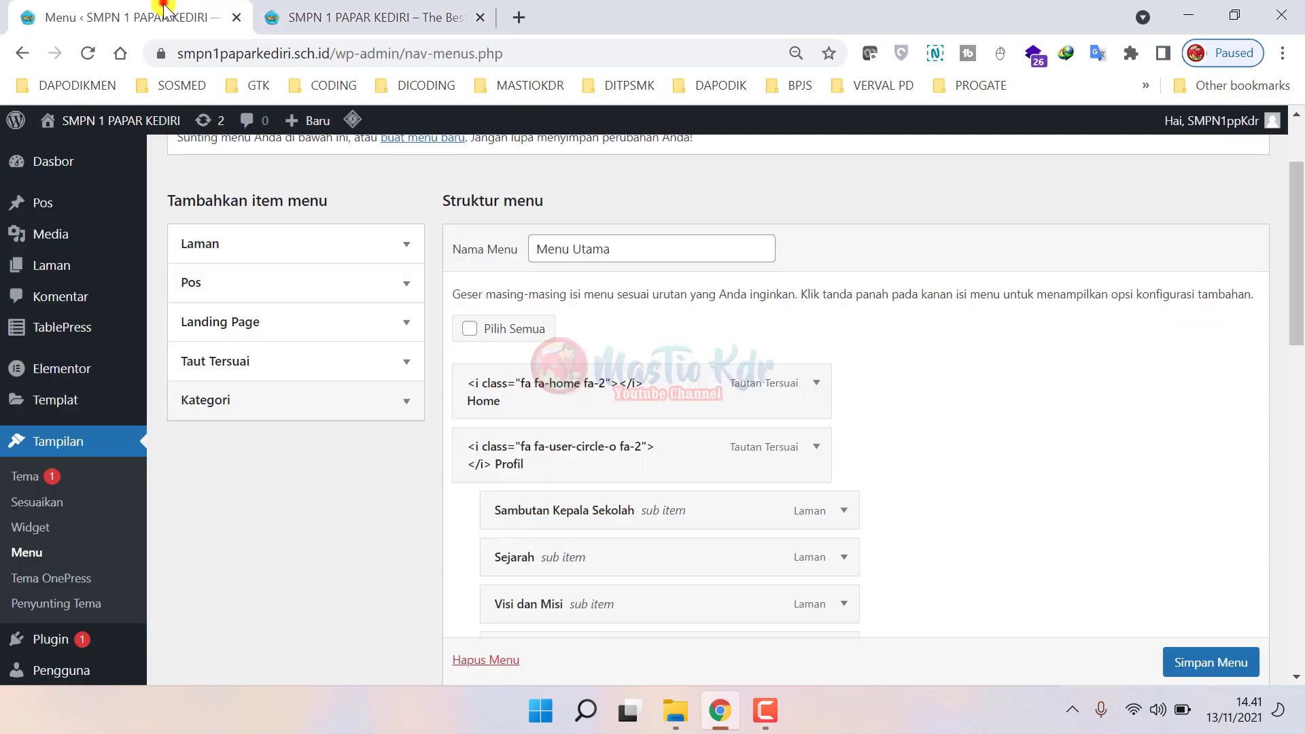
click(225, 362)
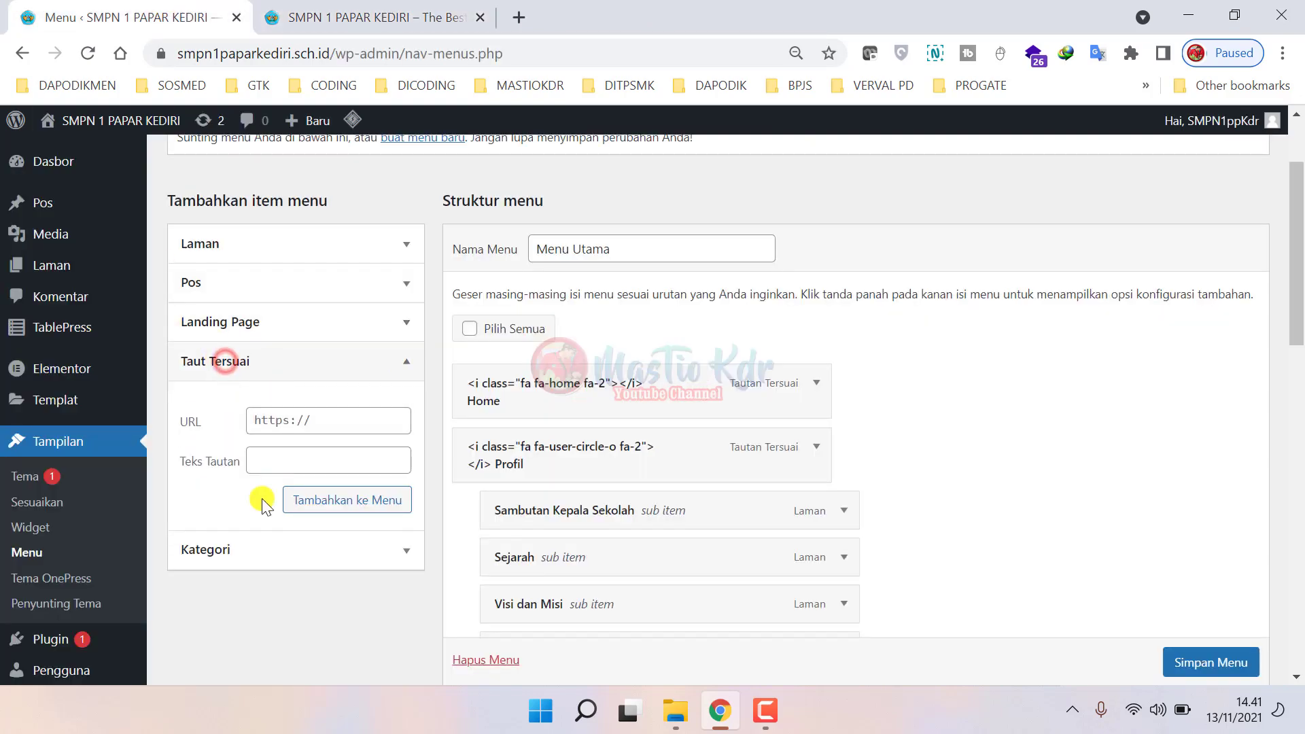
click(303, 425)
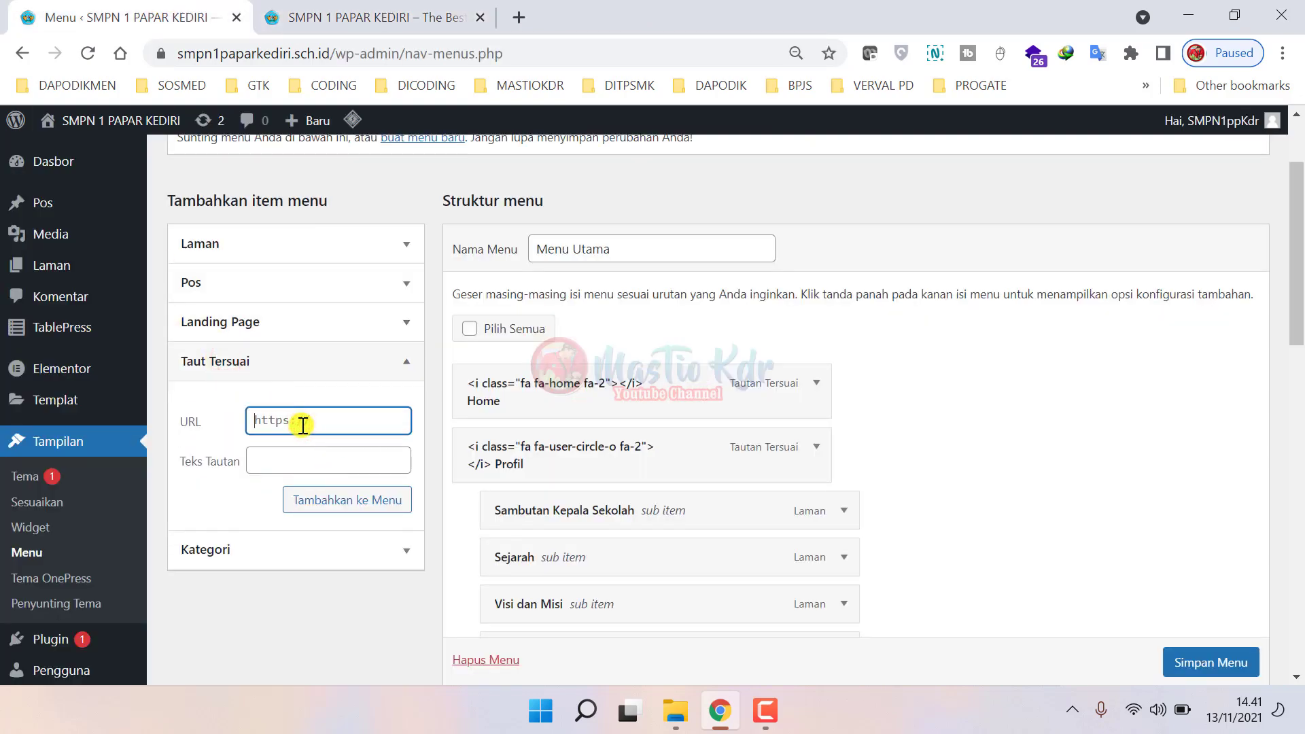
click(301, 461)
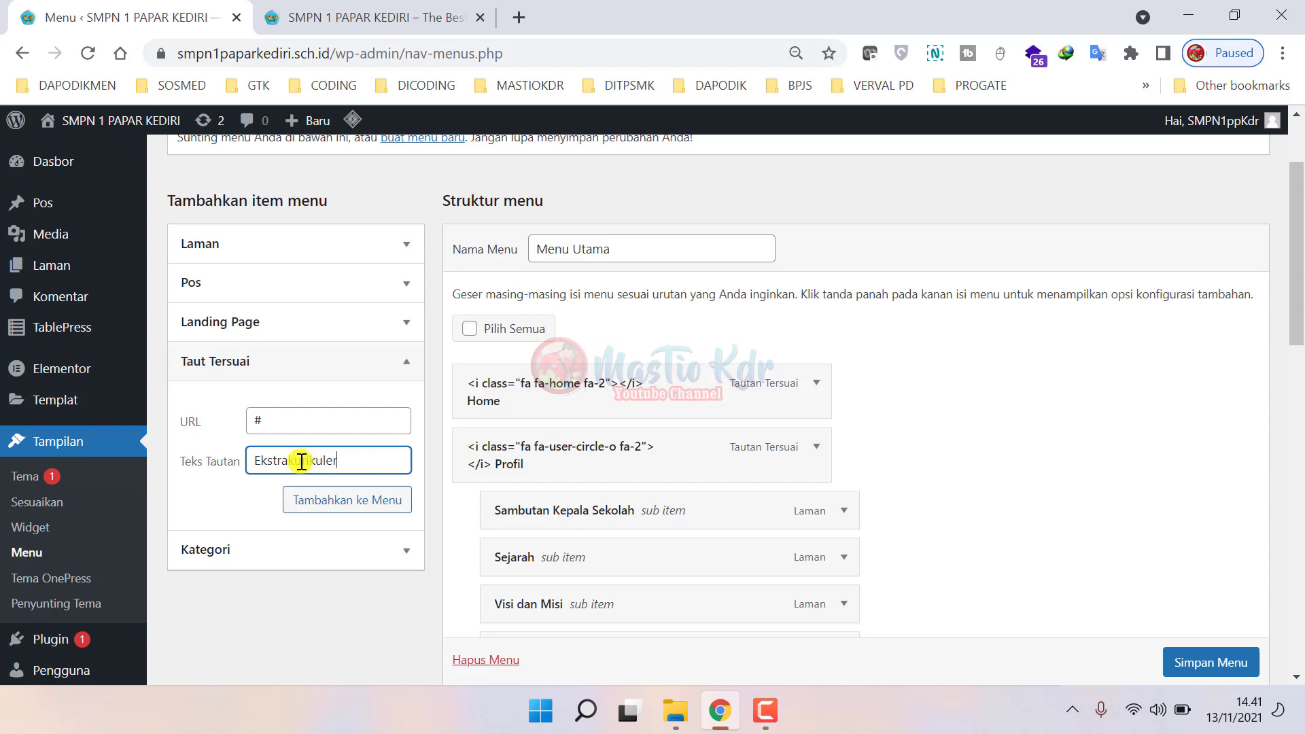
click(371, 502)
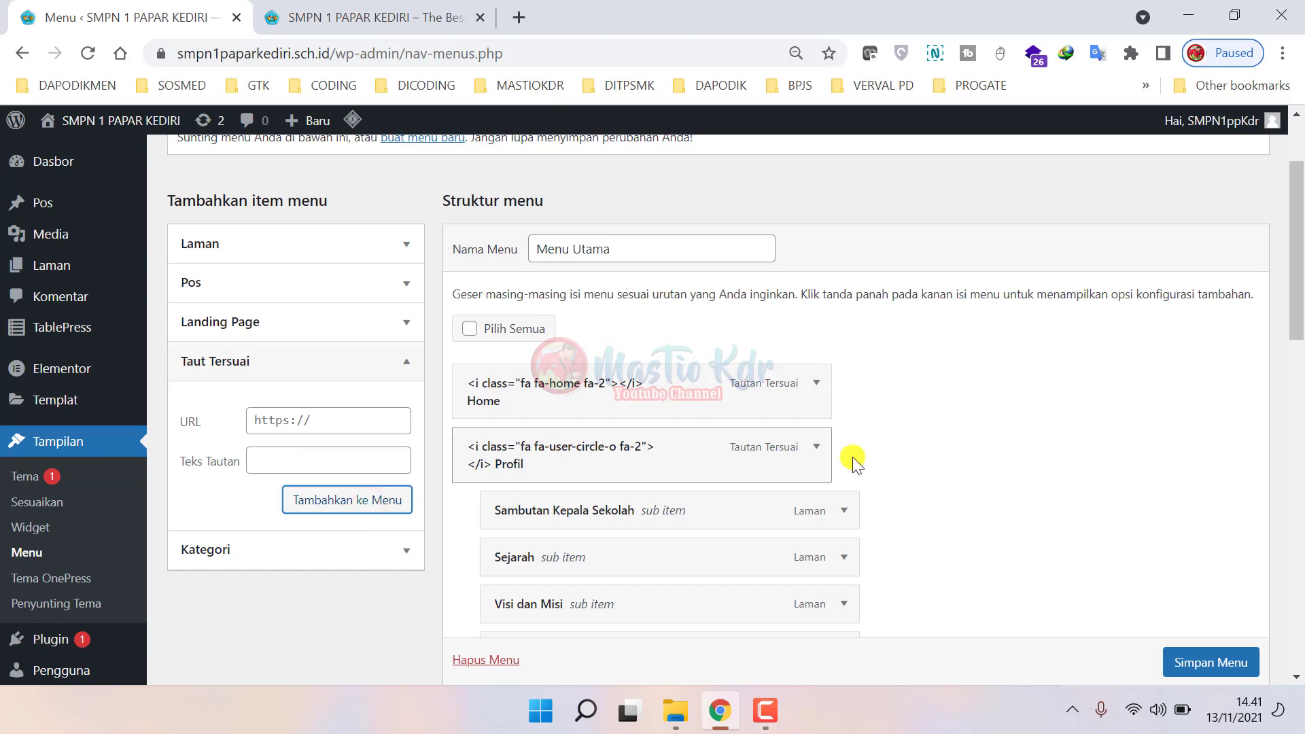
- Save Menu Utama with the new Ekstrakurikuler link and view it in the school site's navigation bar
scroll(856, 462, down, 5)
scroll(858, 468, down, 10)
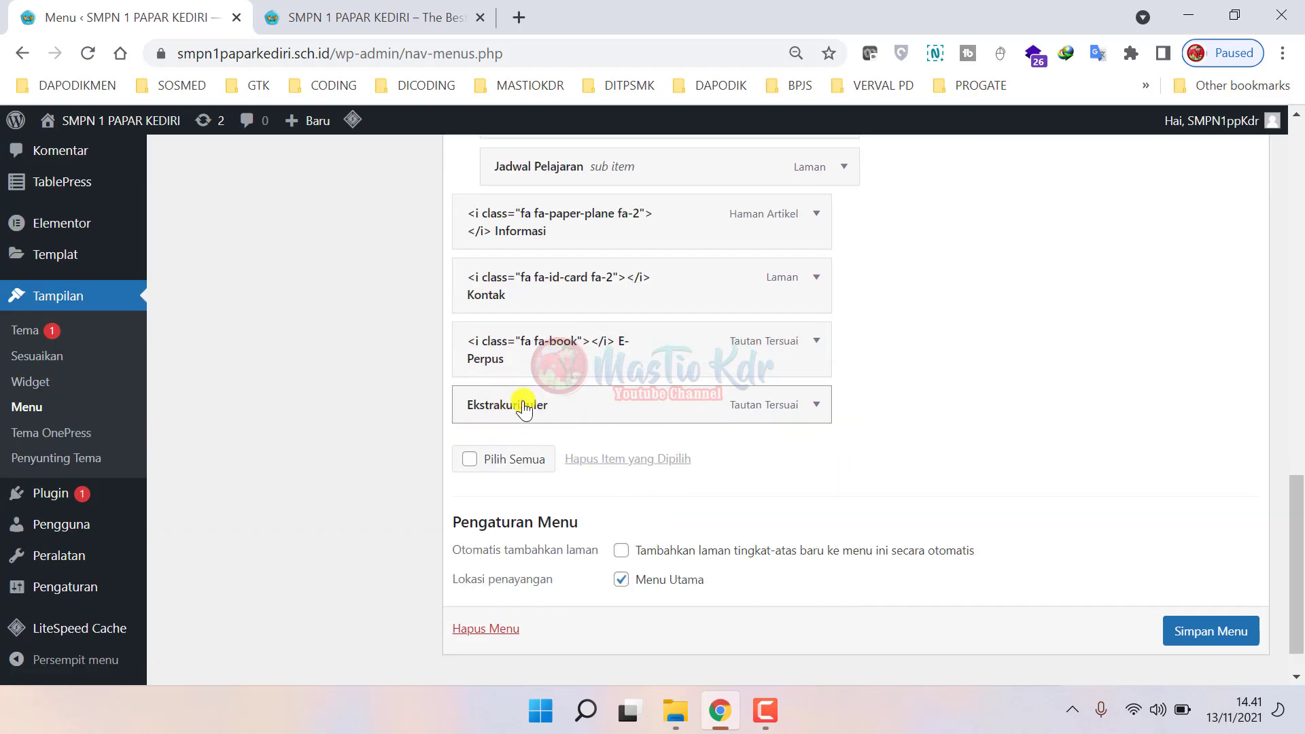
scroll(1209, 629, down, 1)
click(1182, 609)
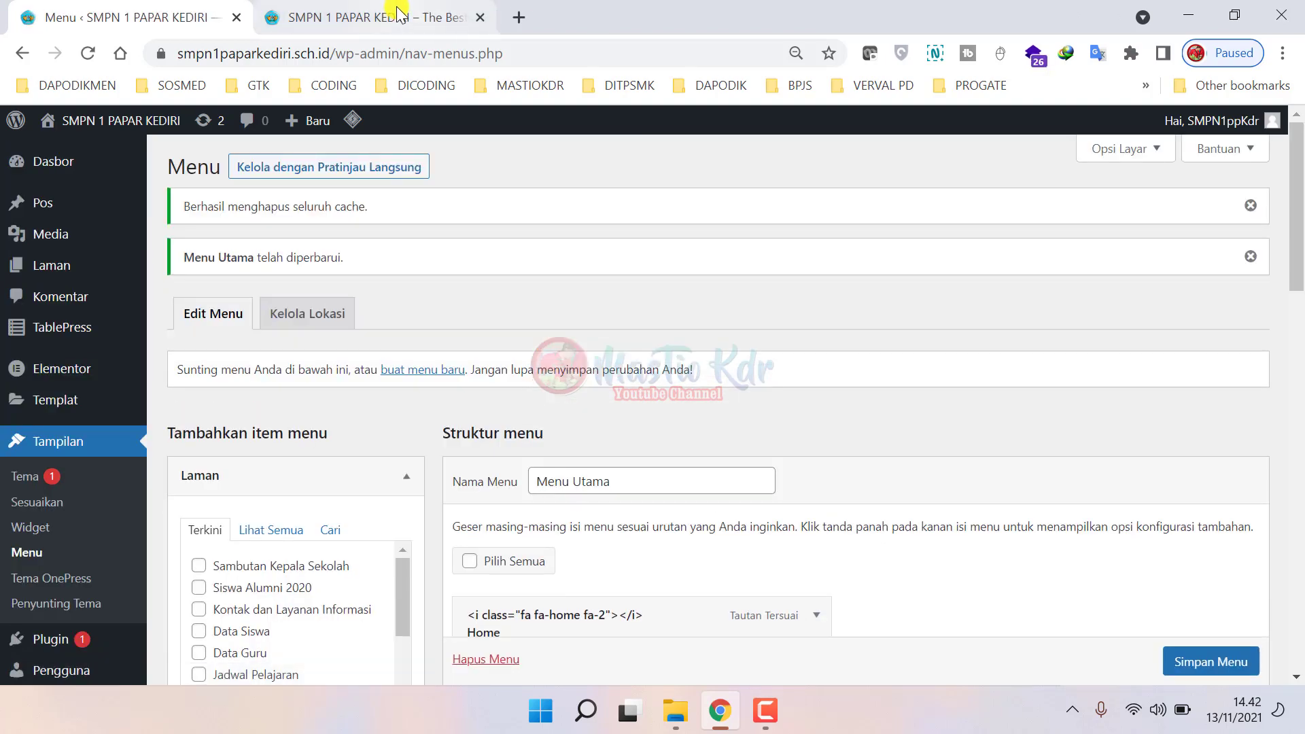
click(396, 12)
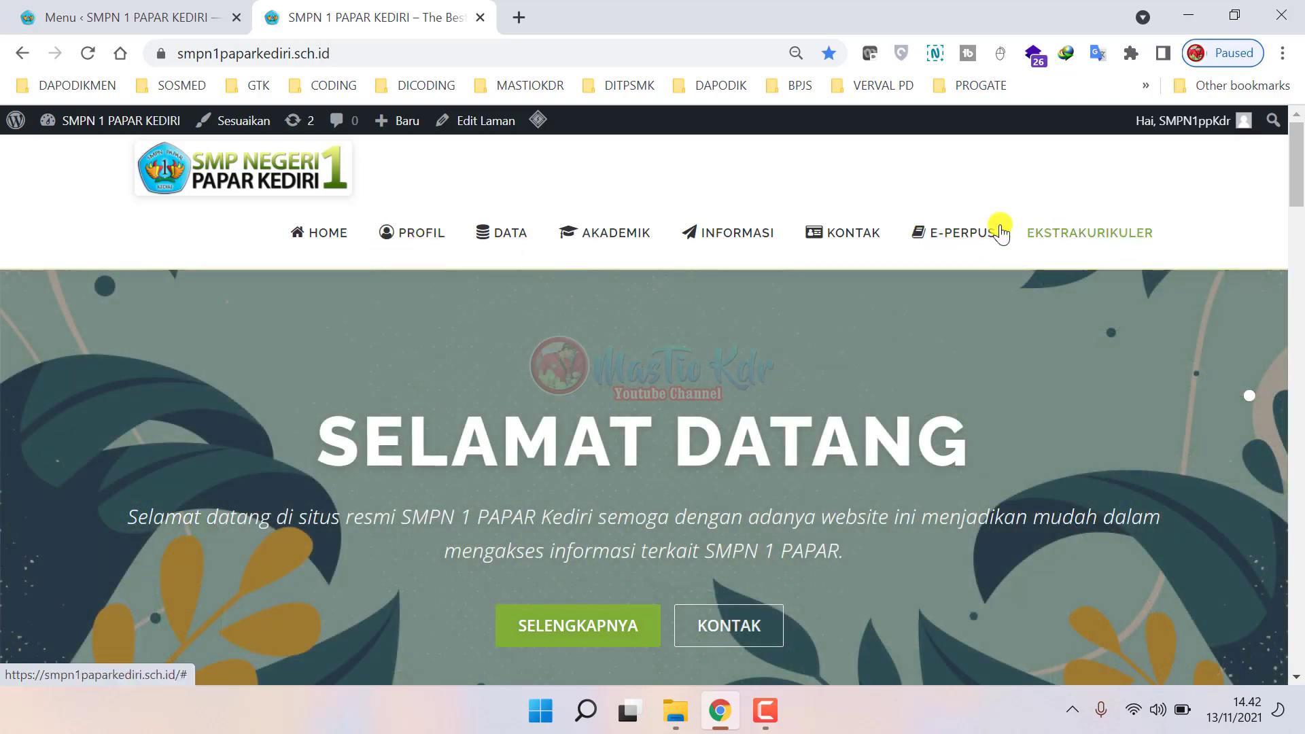
- Move the Ekstrakurikuler item between Kontak and E-Perpus, save the menu and view the new order on the school site
click(228, 8)
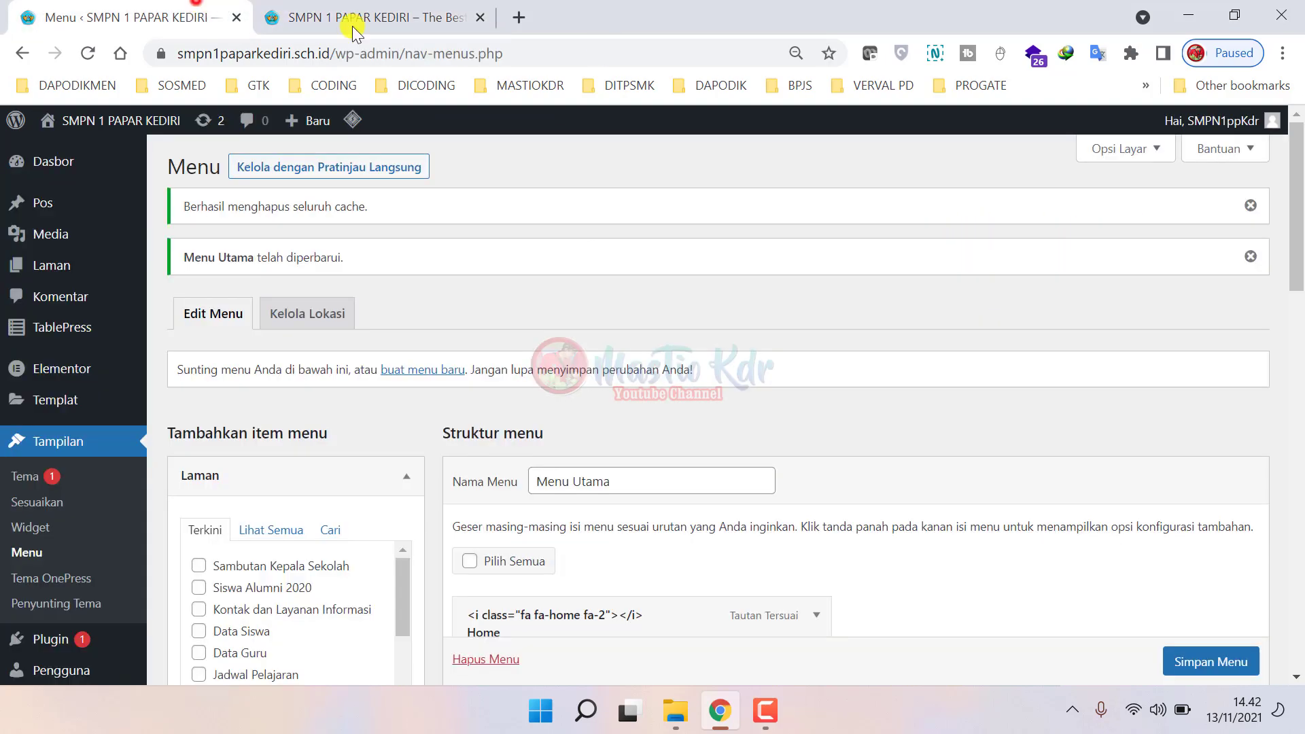
scroll(810, 409, down, 15)
scroll(812, 416, down, 3)
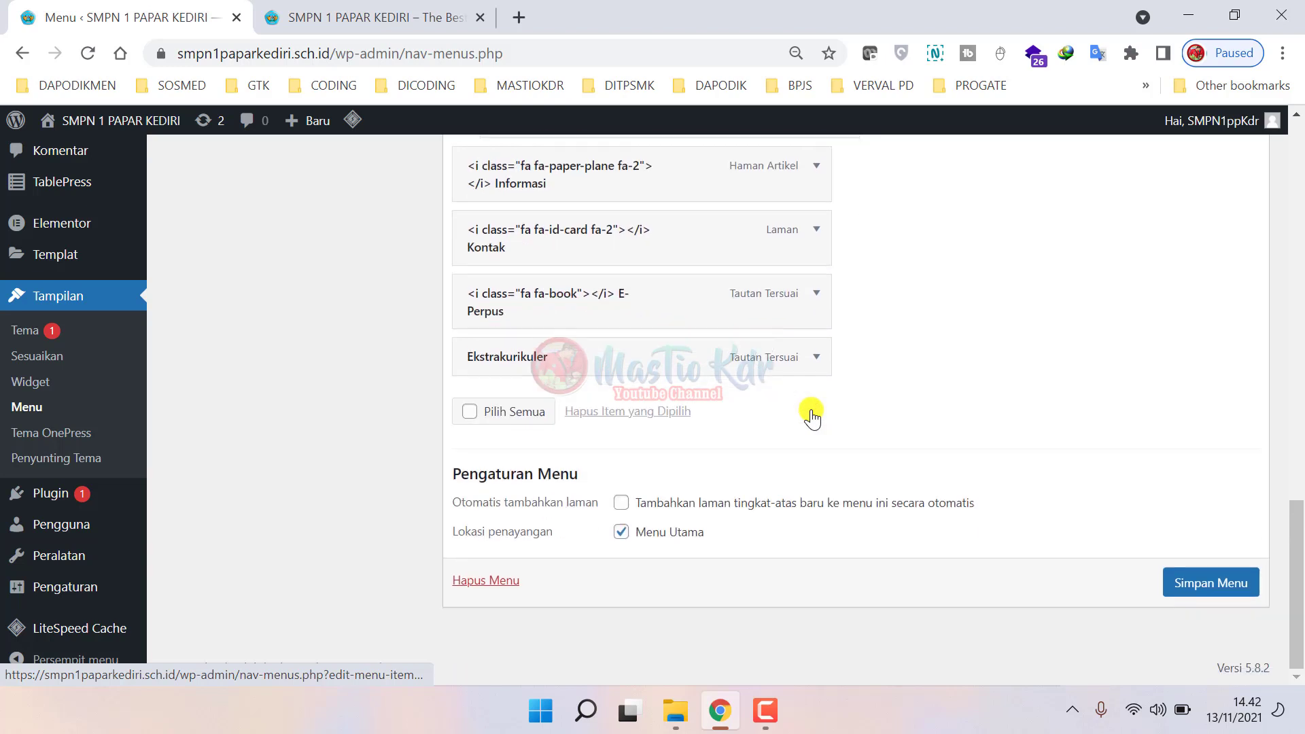
scroll(584, 313, up, 1)
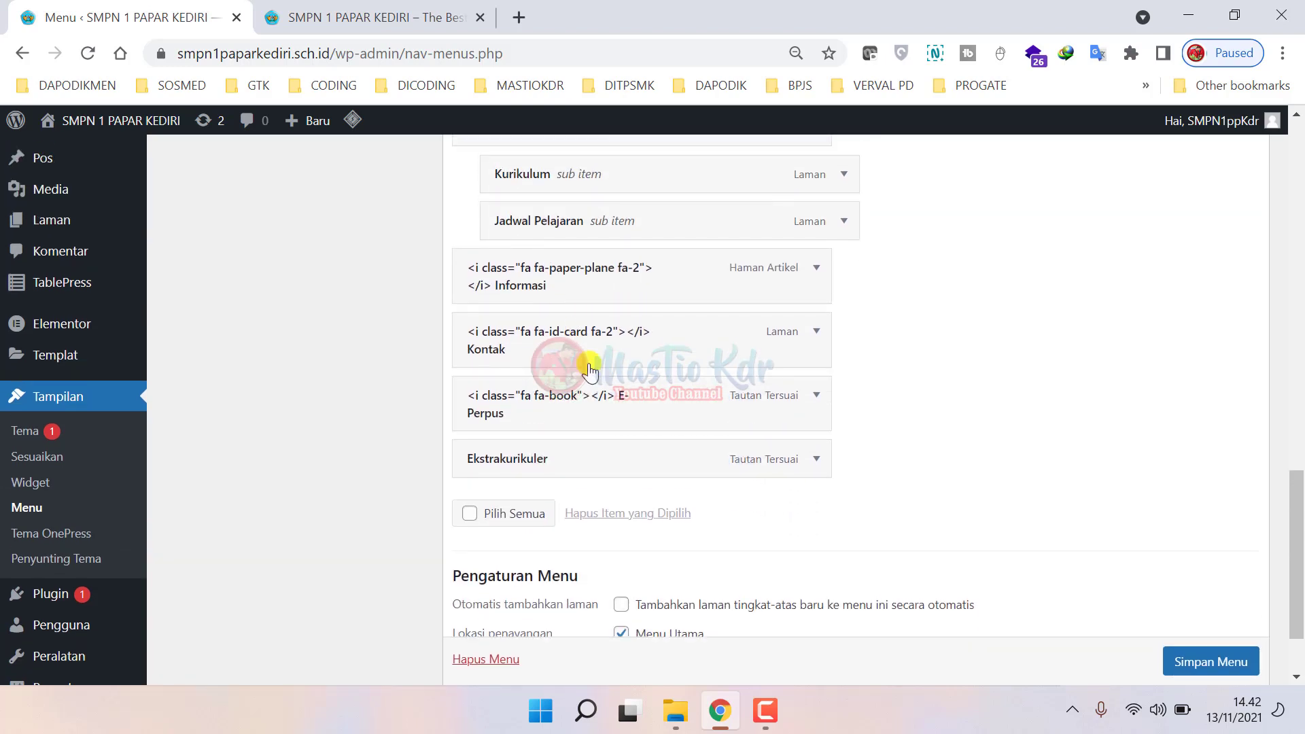
drag(602, 451, 606, 392)
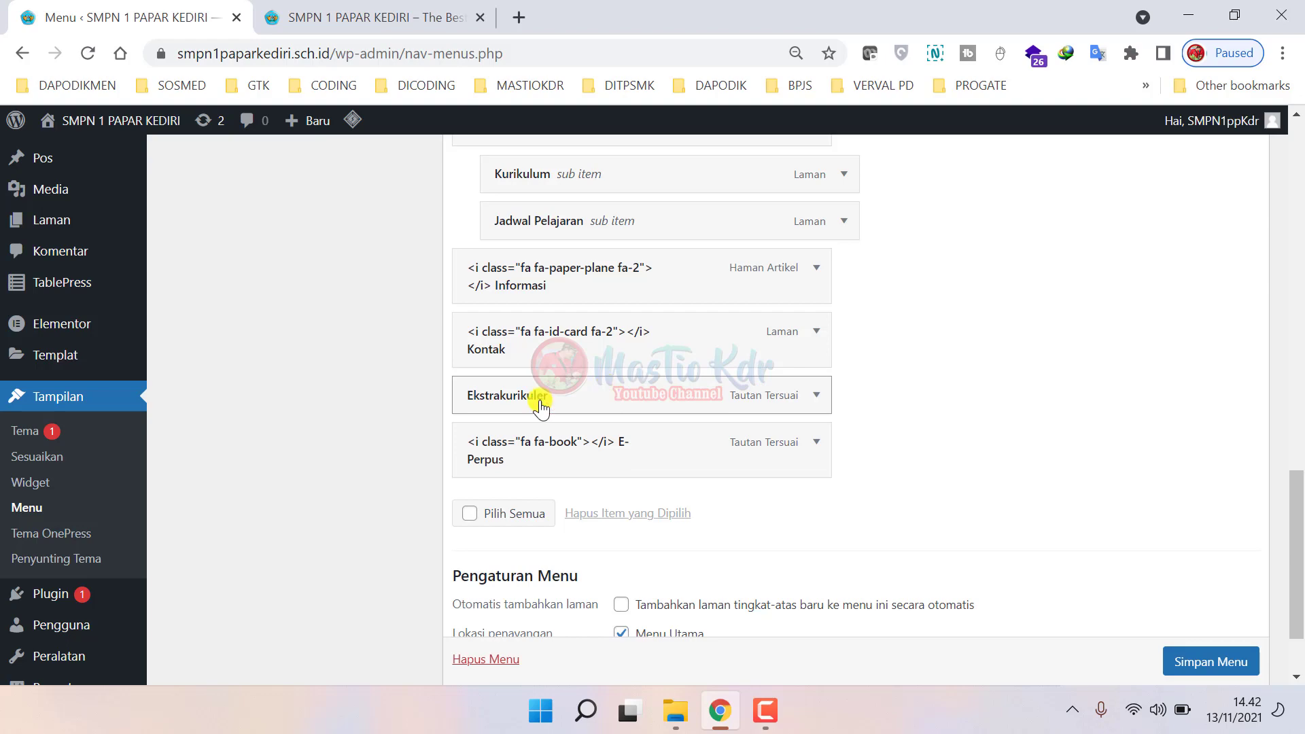
scroll(1190, 669, down, 1)
click(1230, 653)
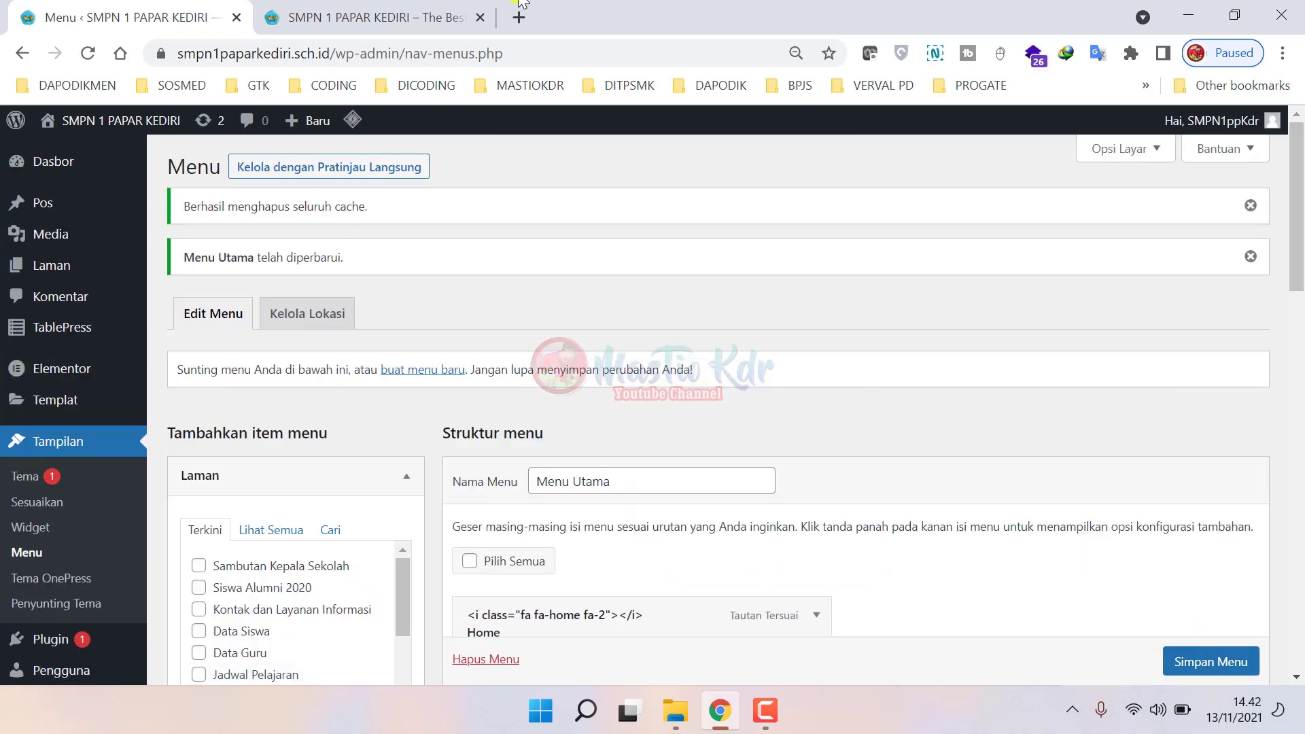
click(405, 4)
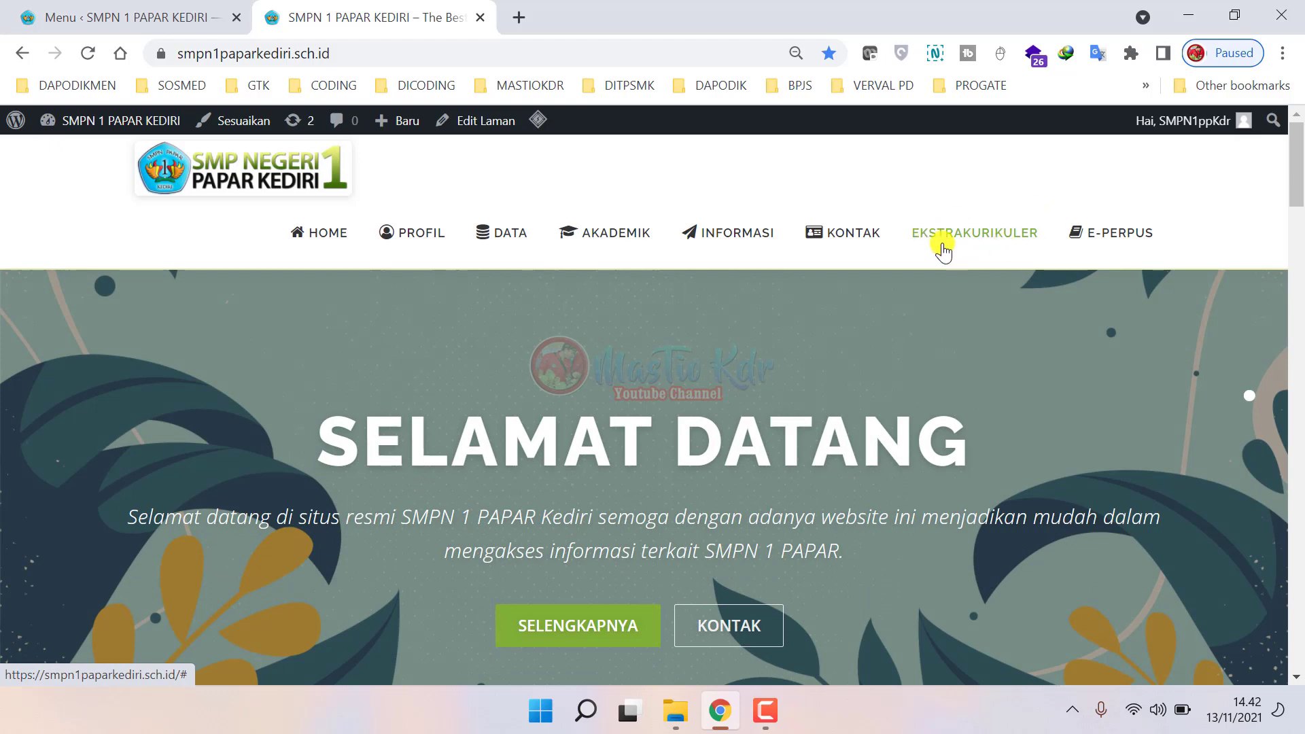
- Shorten the Ekstrakurikuler item's navigation label to Ekstra and save the menu
click(126, 17)
scroll(751, 504, down, 12)
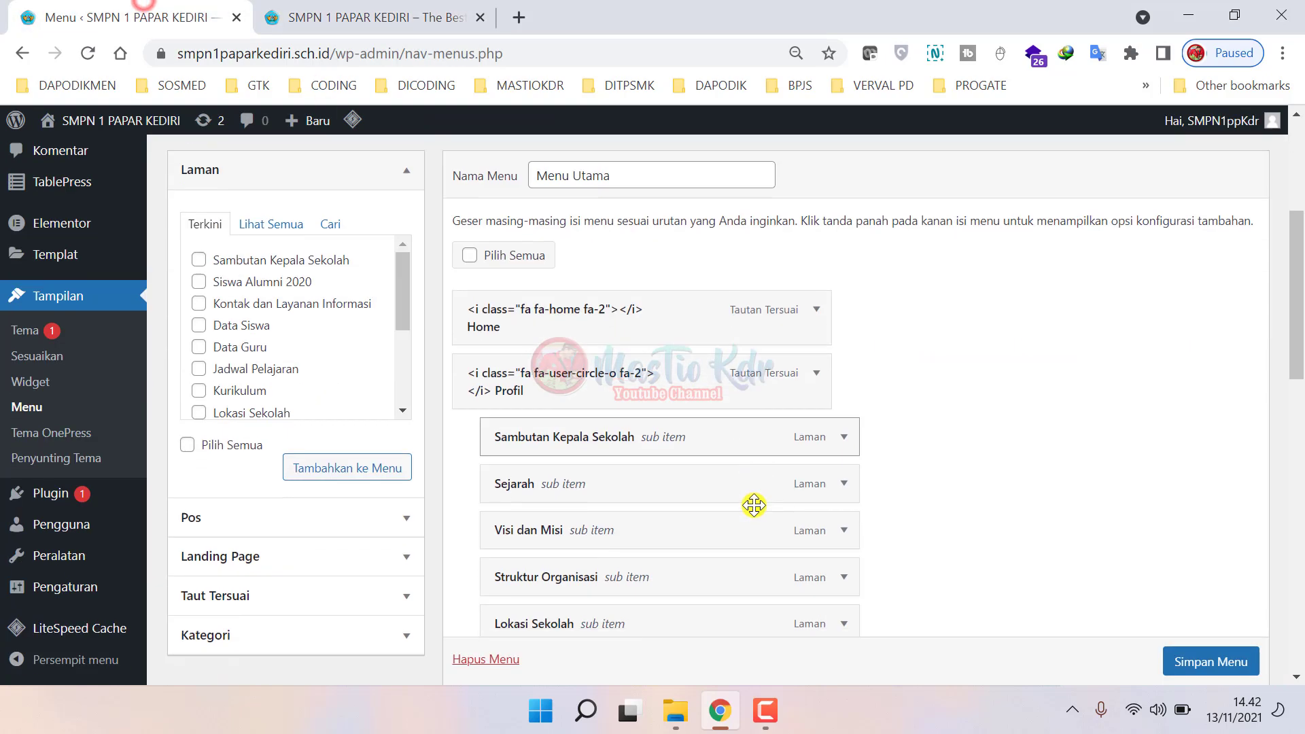
scroll(751, 503, down, 5)
scroll(713, 487, up, 1)
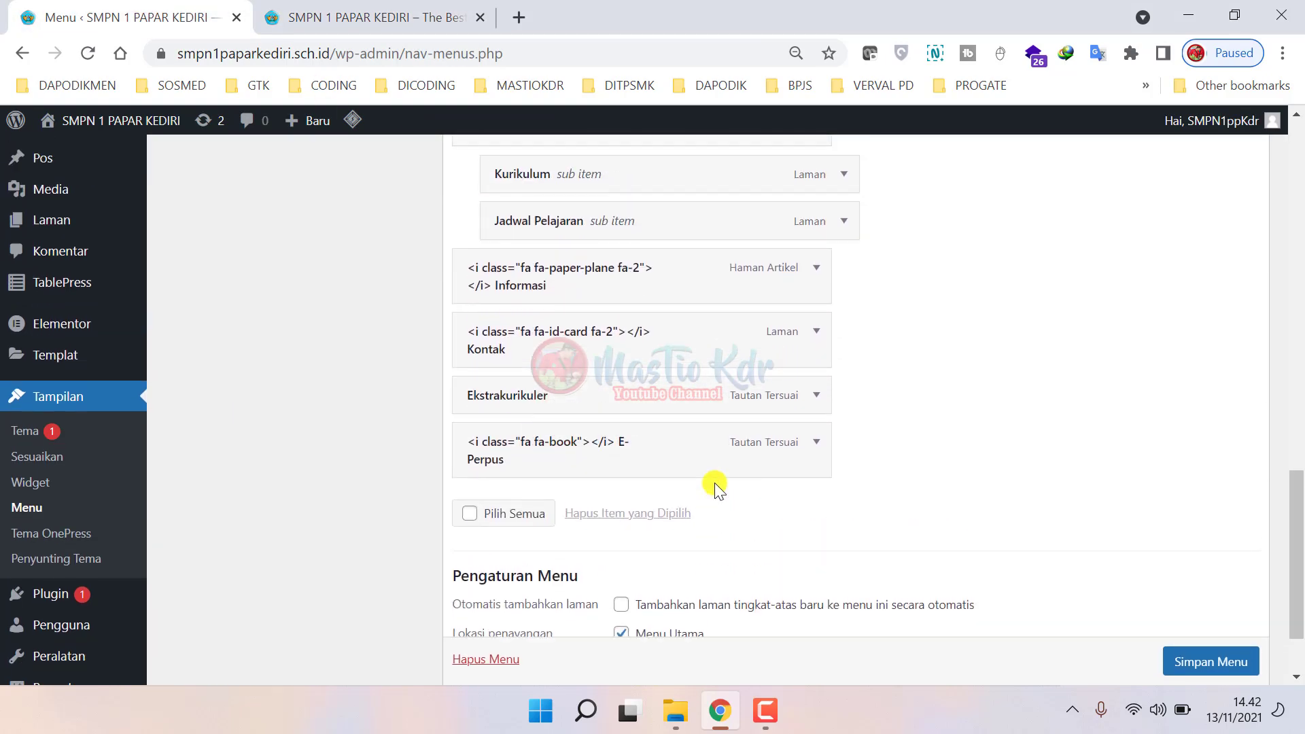
click(817, 398)
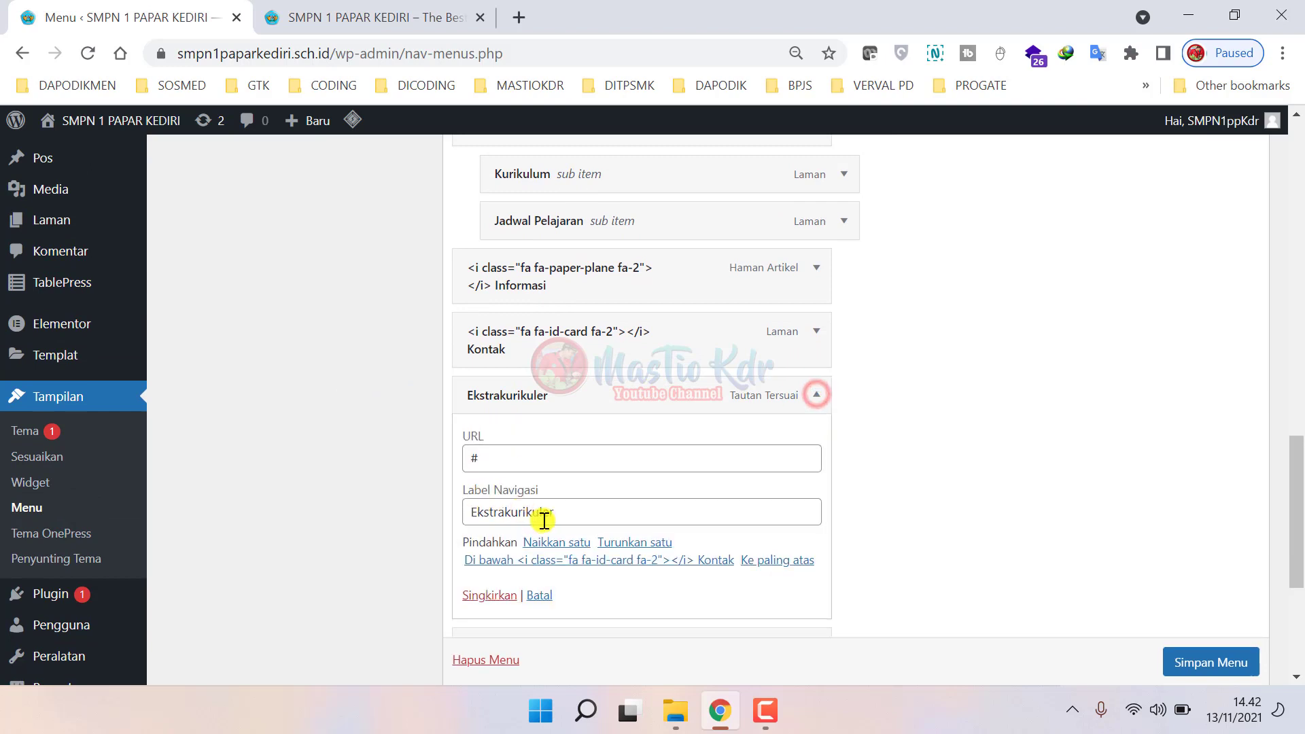
click(506, 516)
drag(505, 517, 668, 514)
key(BackSpace)
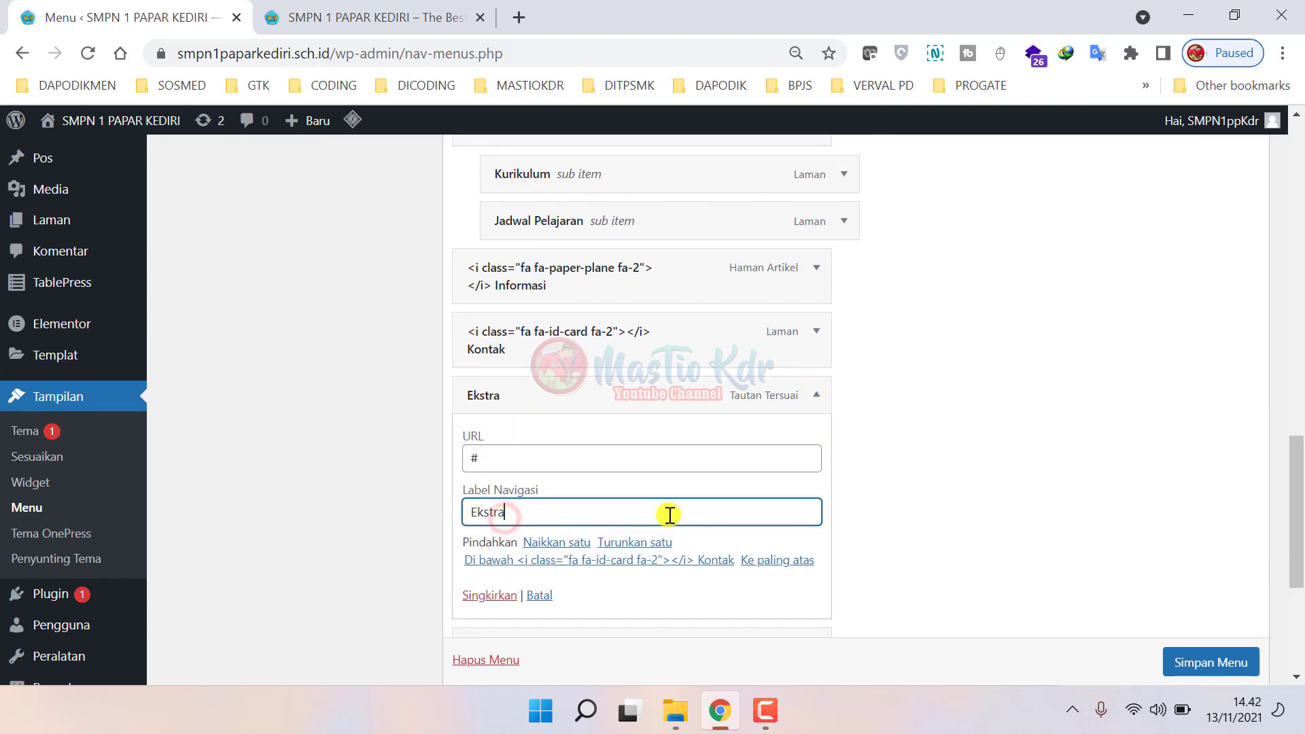
click(1230, 664)
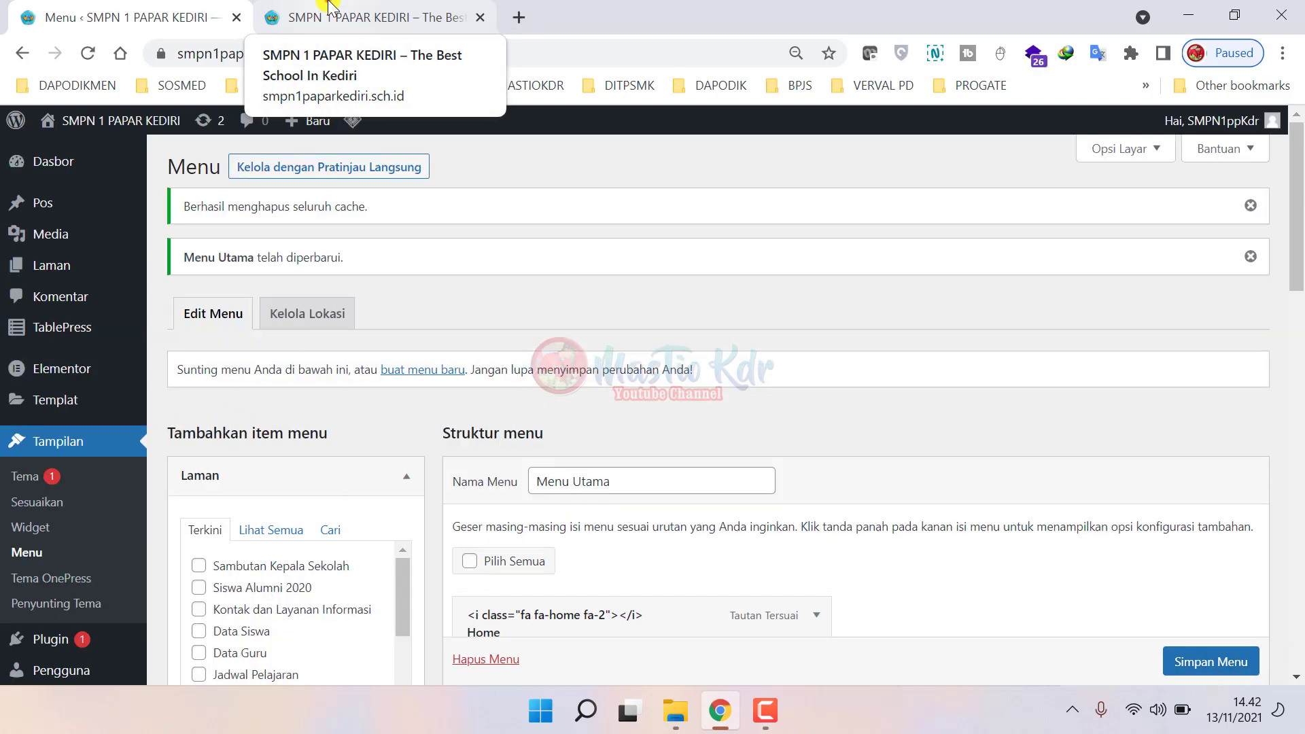
- Reload the school site's home page and examine the icons and submenus of its navigation items
click(330, 8)
click(87, 53)
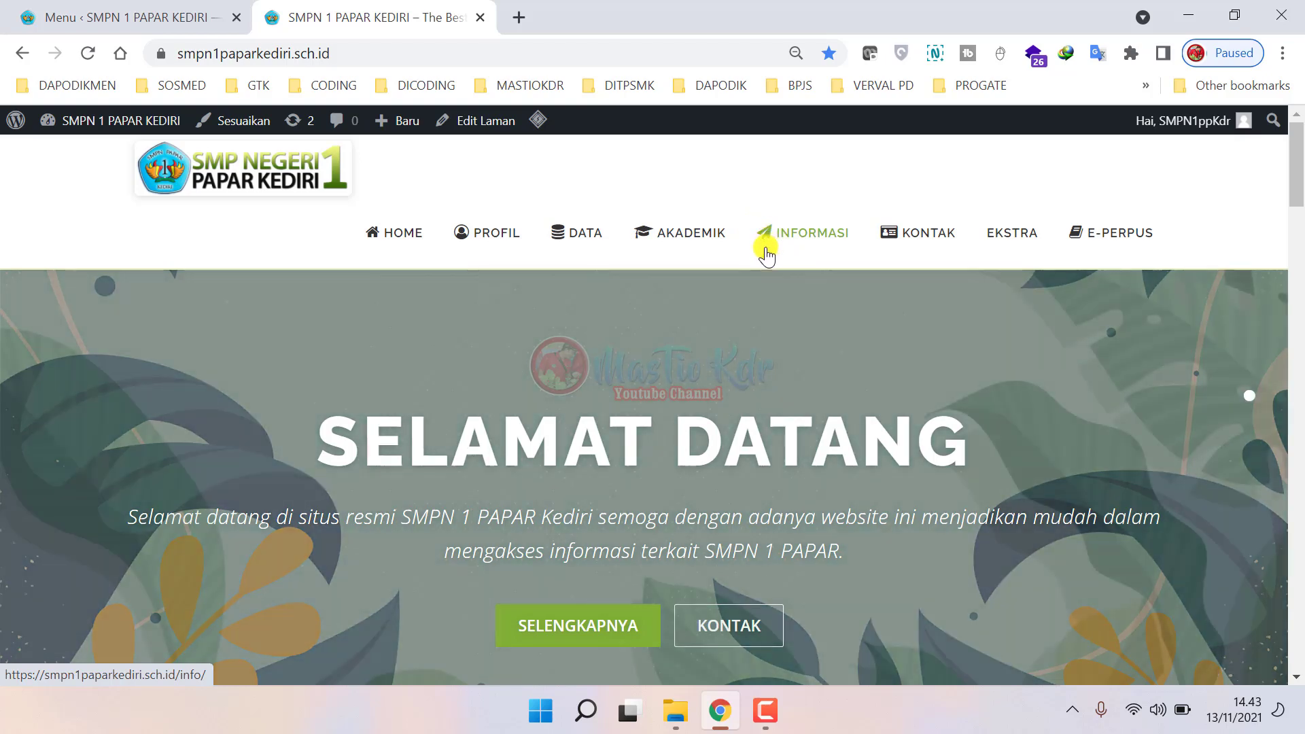
mouse_move(718, 271)
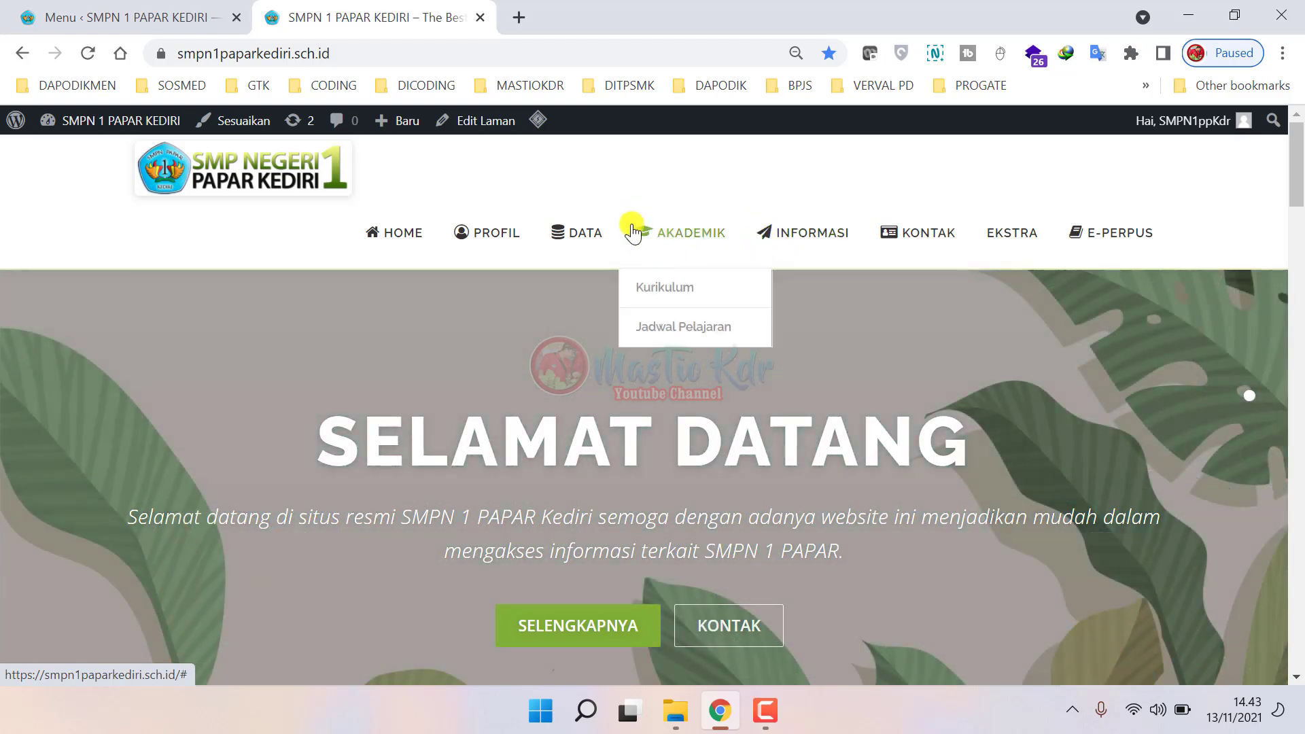
mouse_move(562, 233)
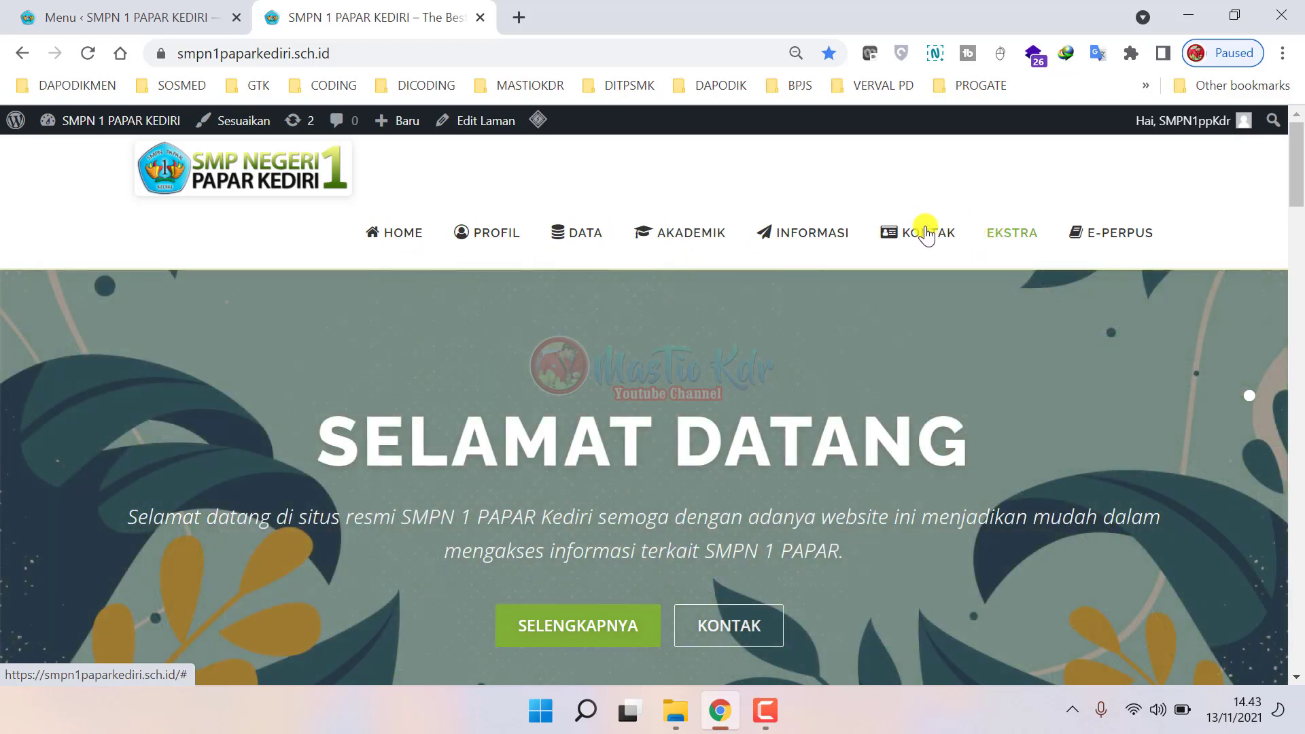
- Open fontawesome.com in a new browser tab and go to its icon gallery
click(518, 17)
text(fontawesome.com/v4.7.0/icons/)
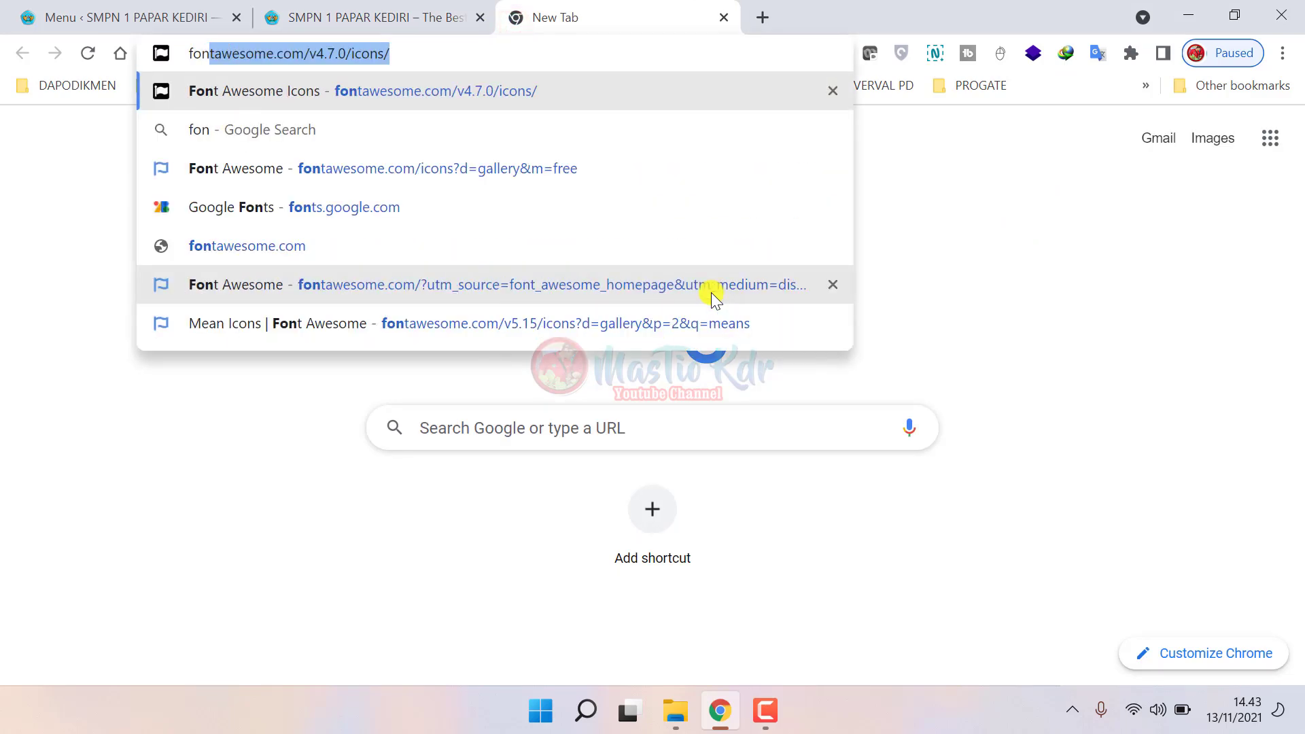
click(348, 53)
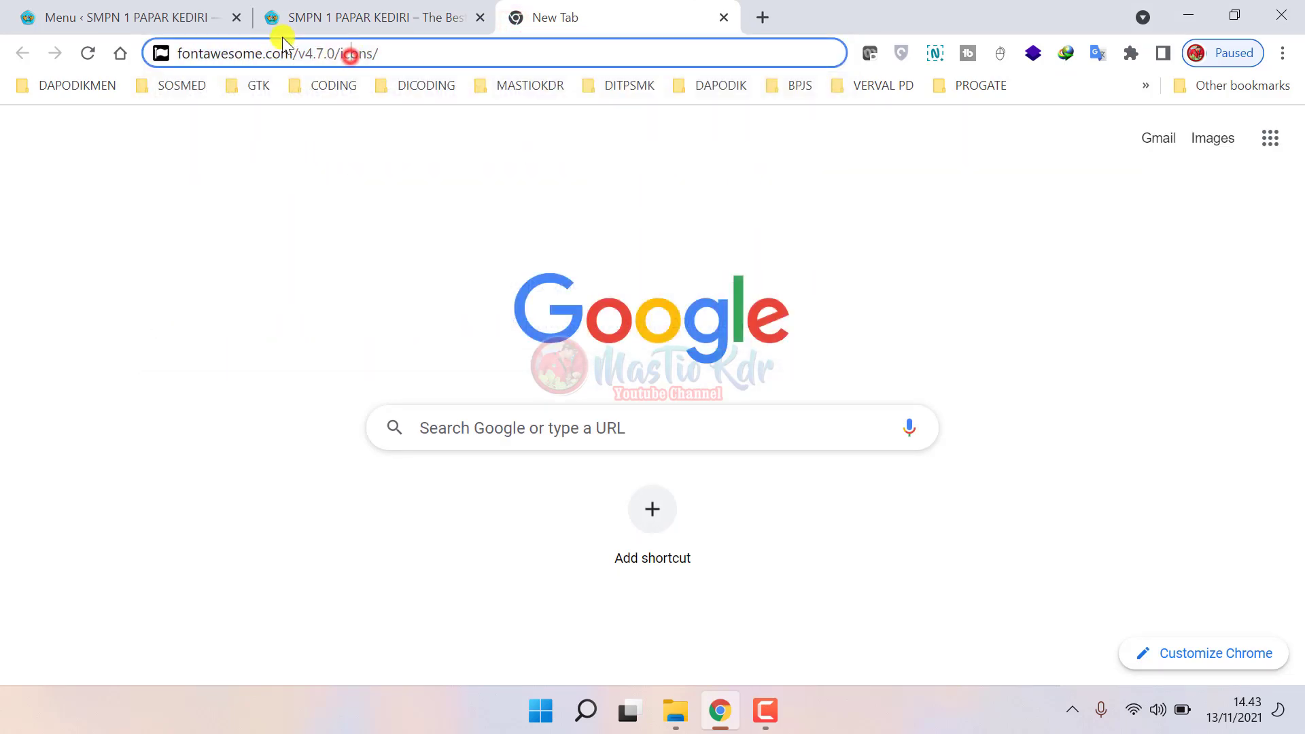
drag(293, 53, 539, 56)
key(BackSpace)
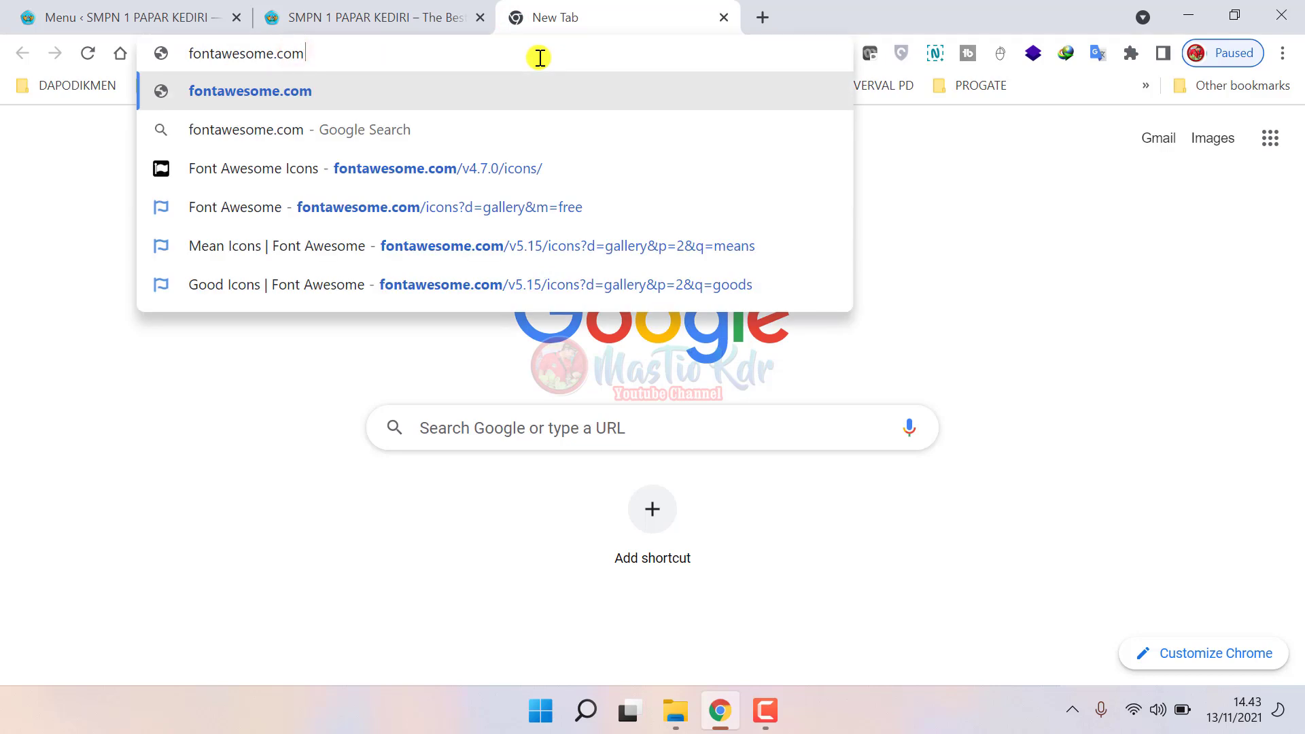
key(Return)
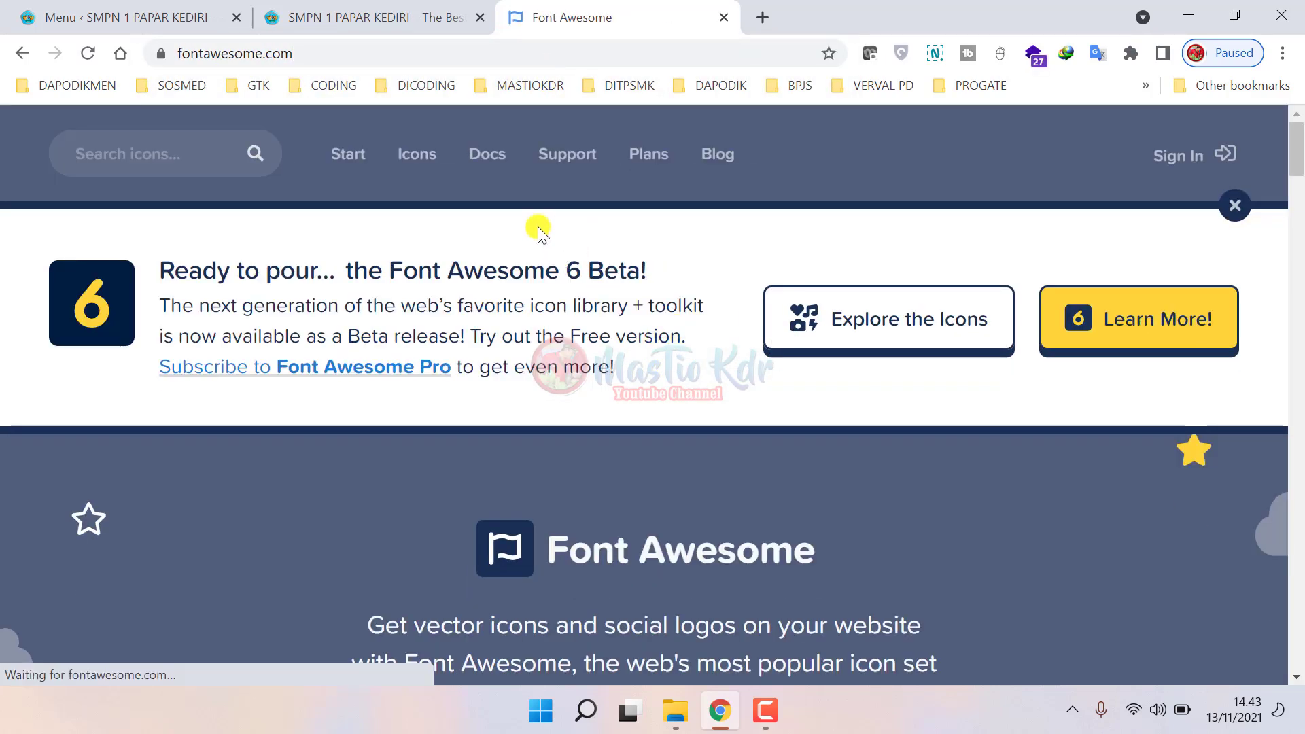
click(422, 157)
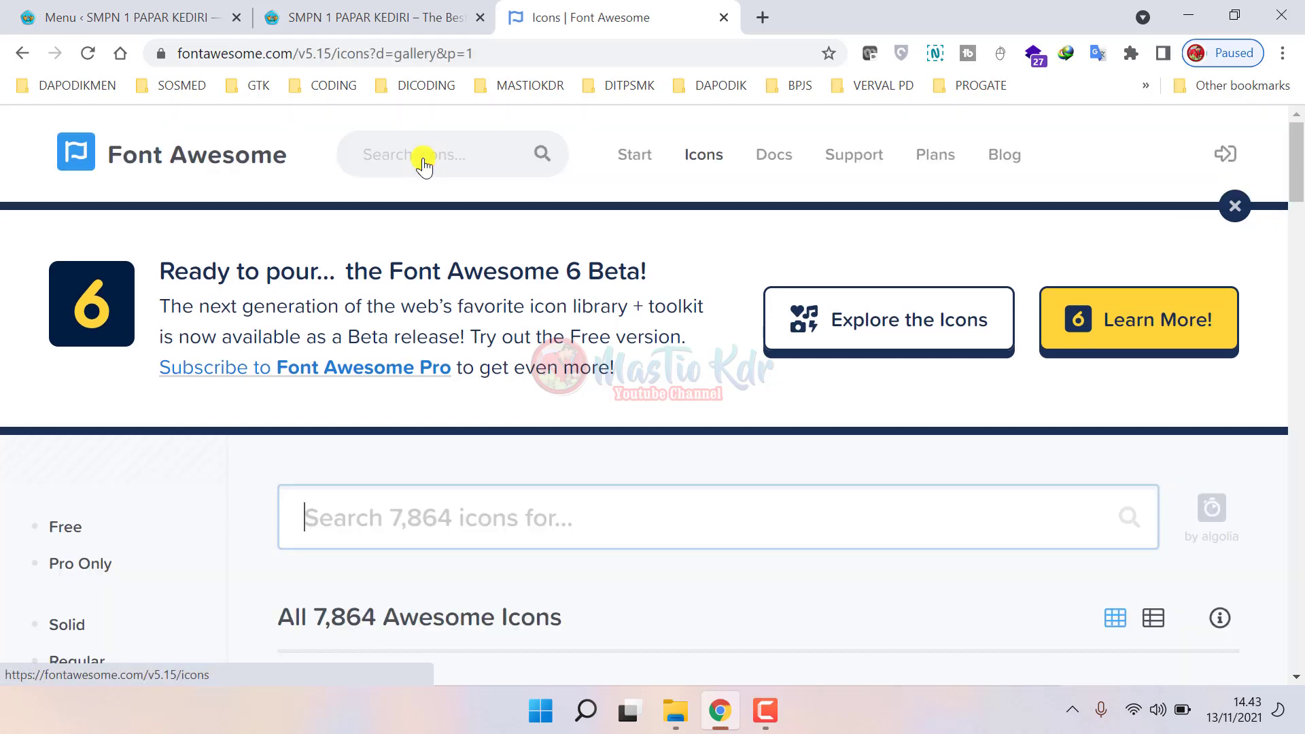
- Browse the Font Awesome icon gallery and compare its icons with those in the school site's navigation bar
scroll(602, 394, down, 2)
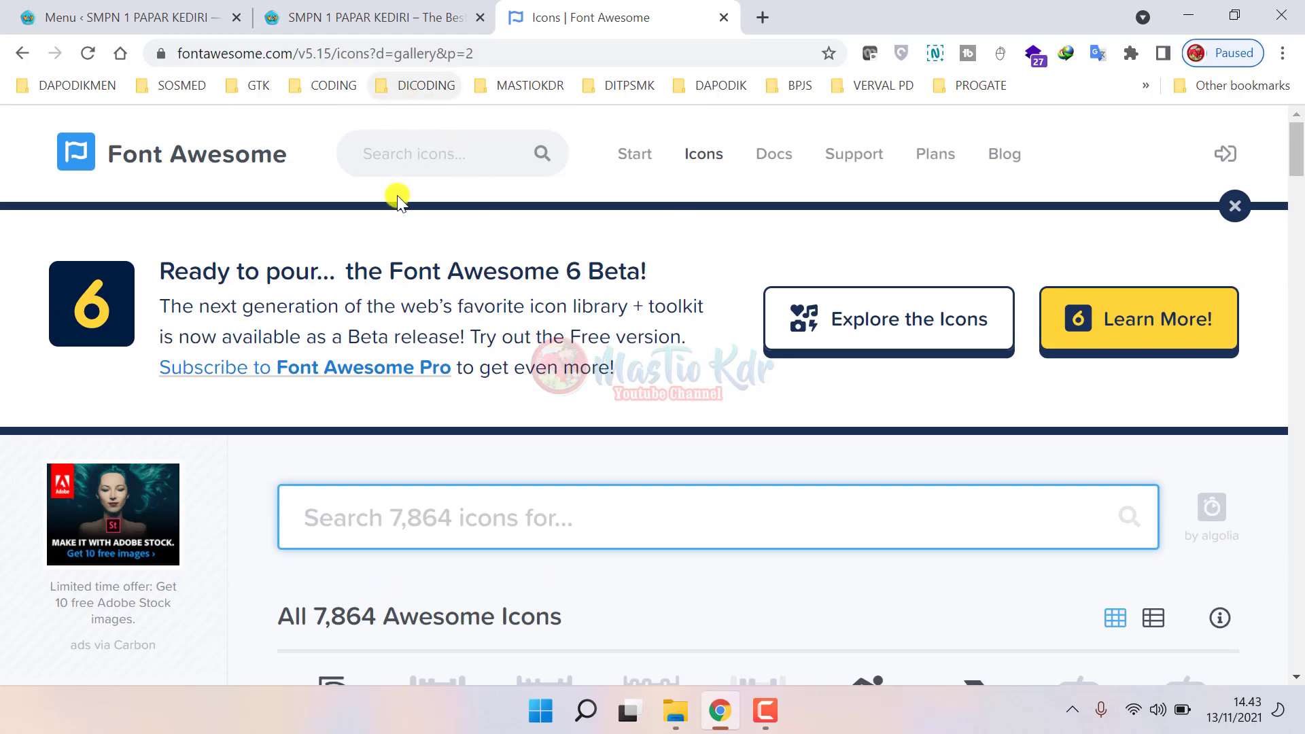
scroll(549, 398, down, 4)
scroll(809, 568, down, 3)
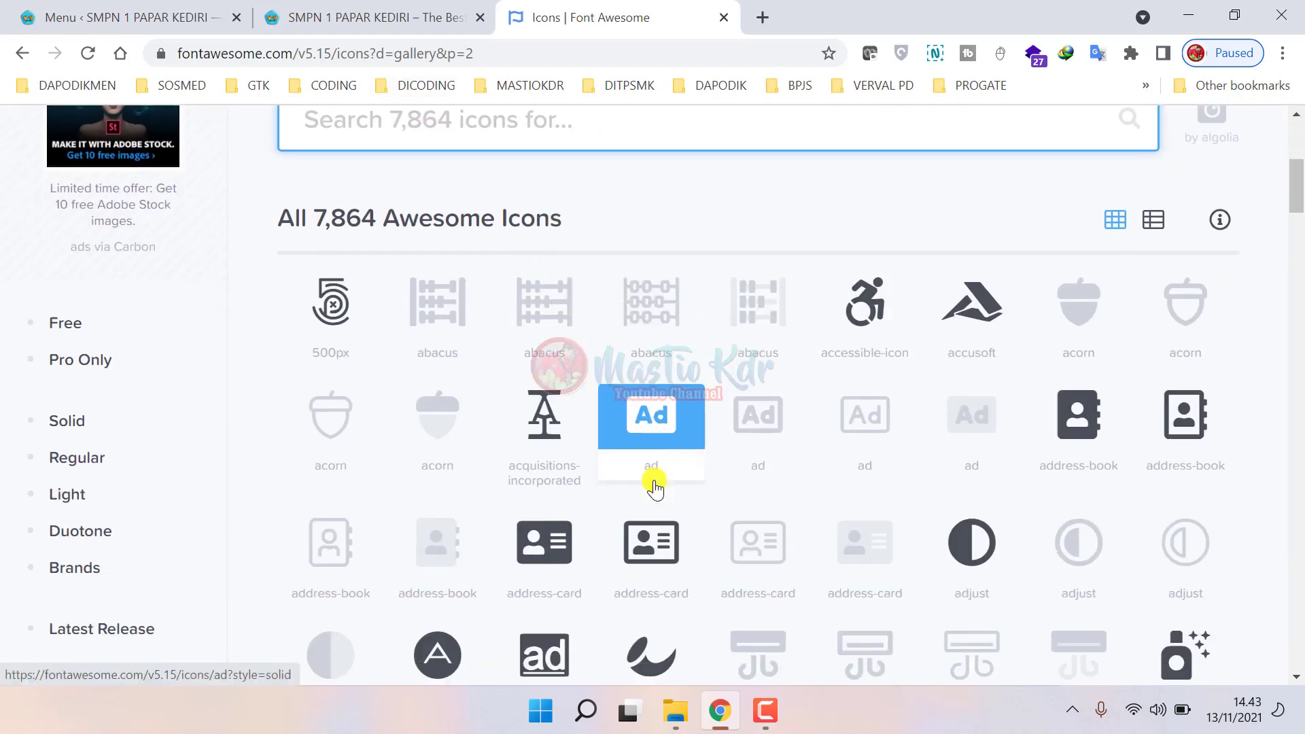
scroll(961, 541, up, 1)
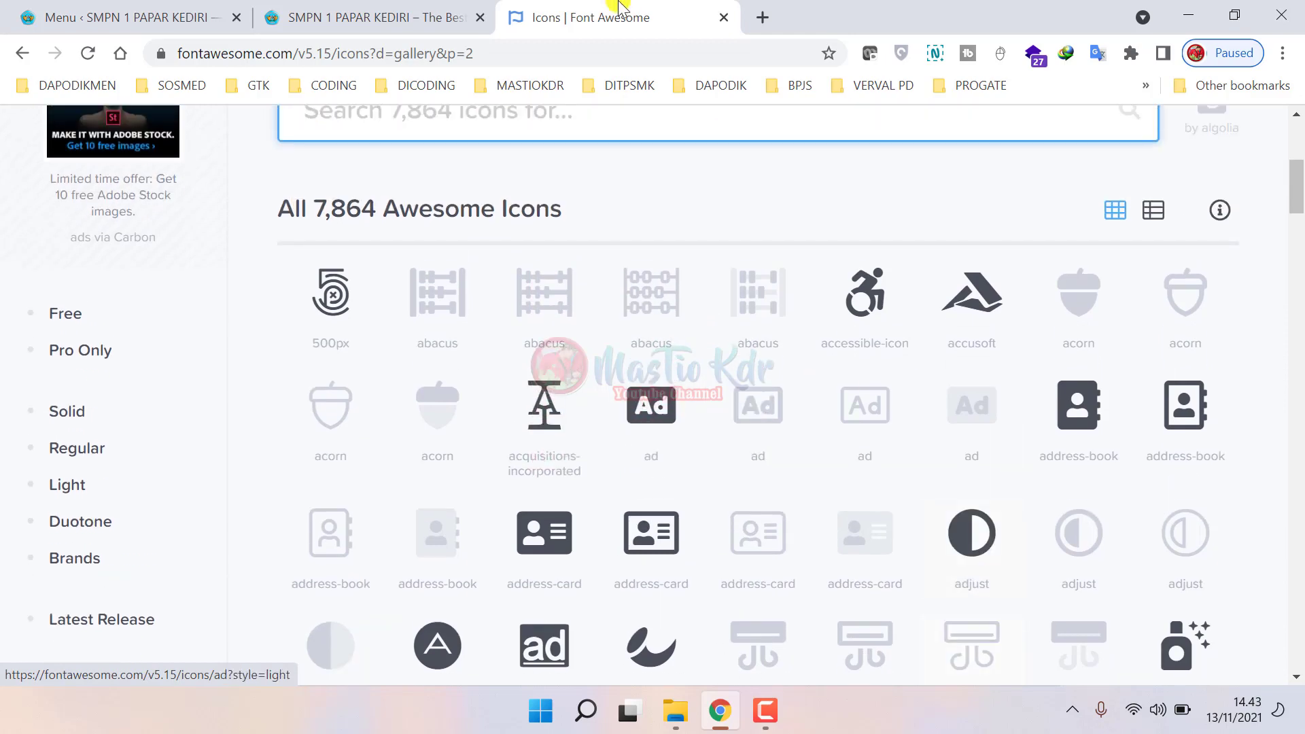
click(426, 14)
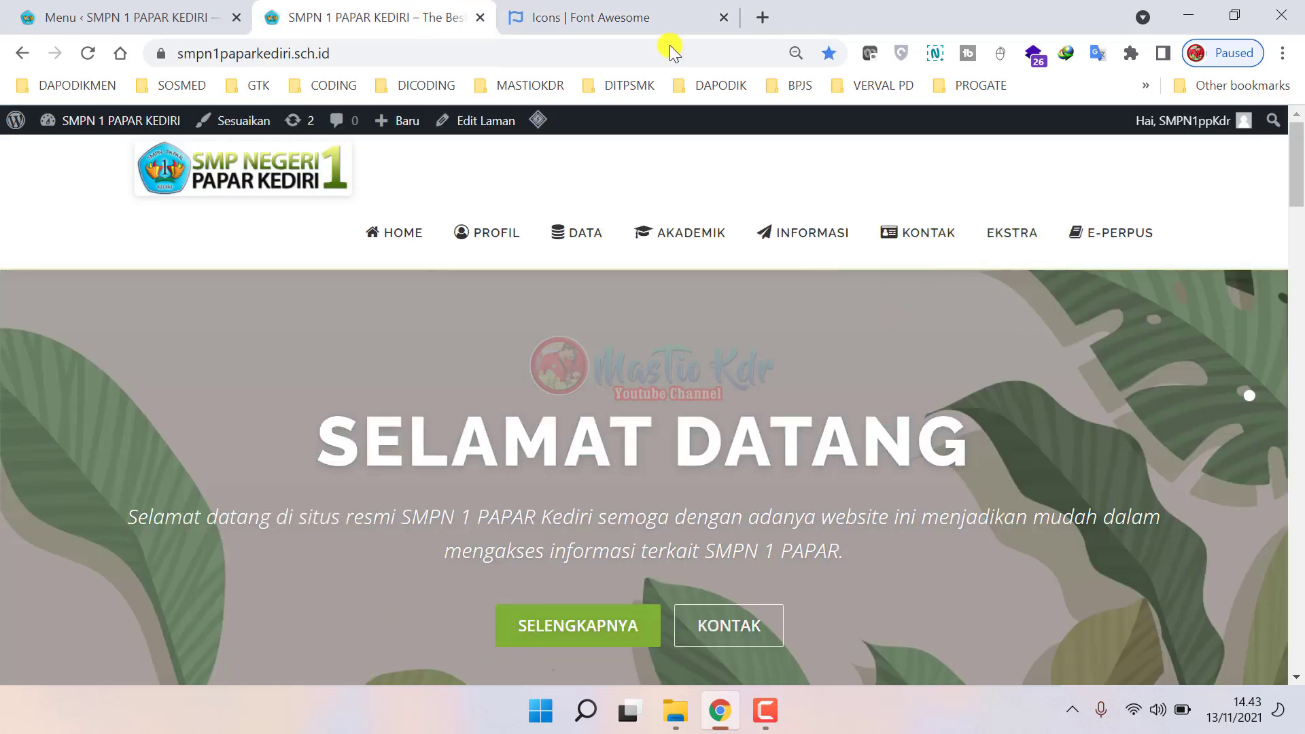
click(663, 19)
scroll(837, 537, down, 10)
scroll(680, 380, up, 10)
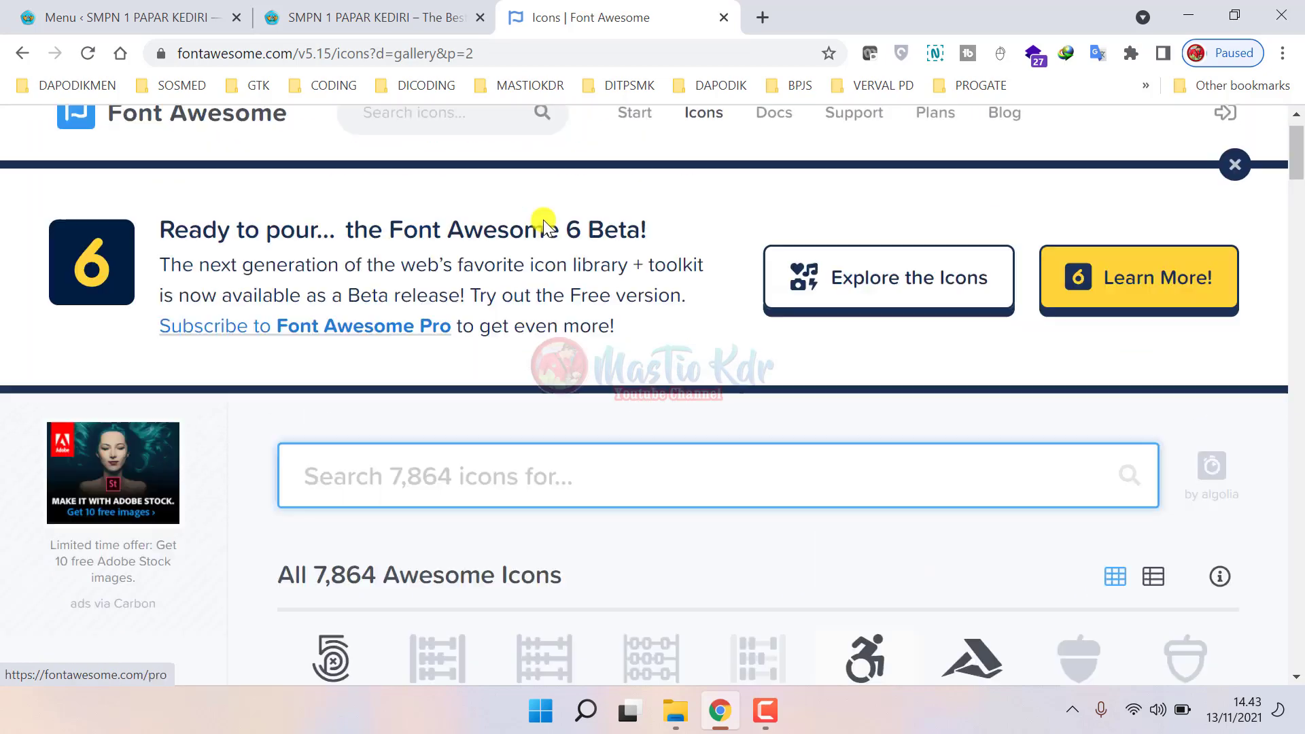
- Search the Font Awesome icon gallery for "stud"
scroll(395, 442, down, 4)
click(392, 216)
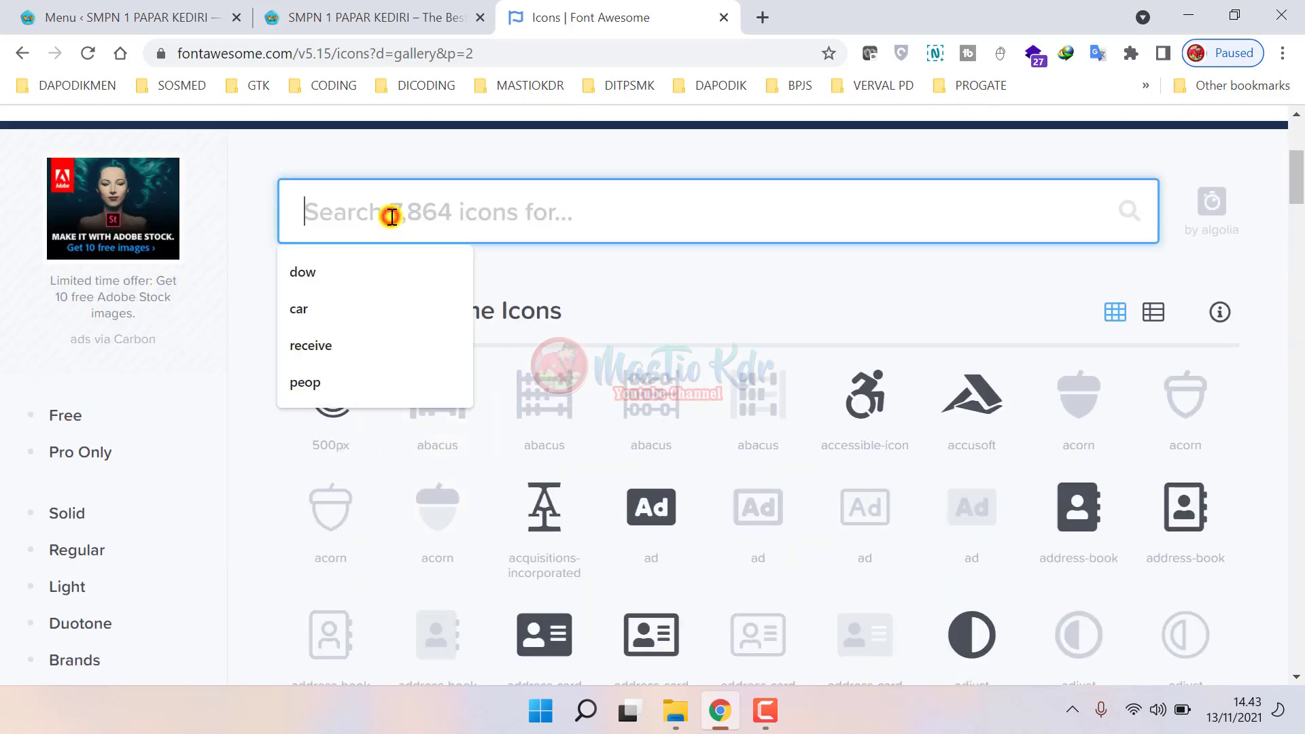
text(stud)
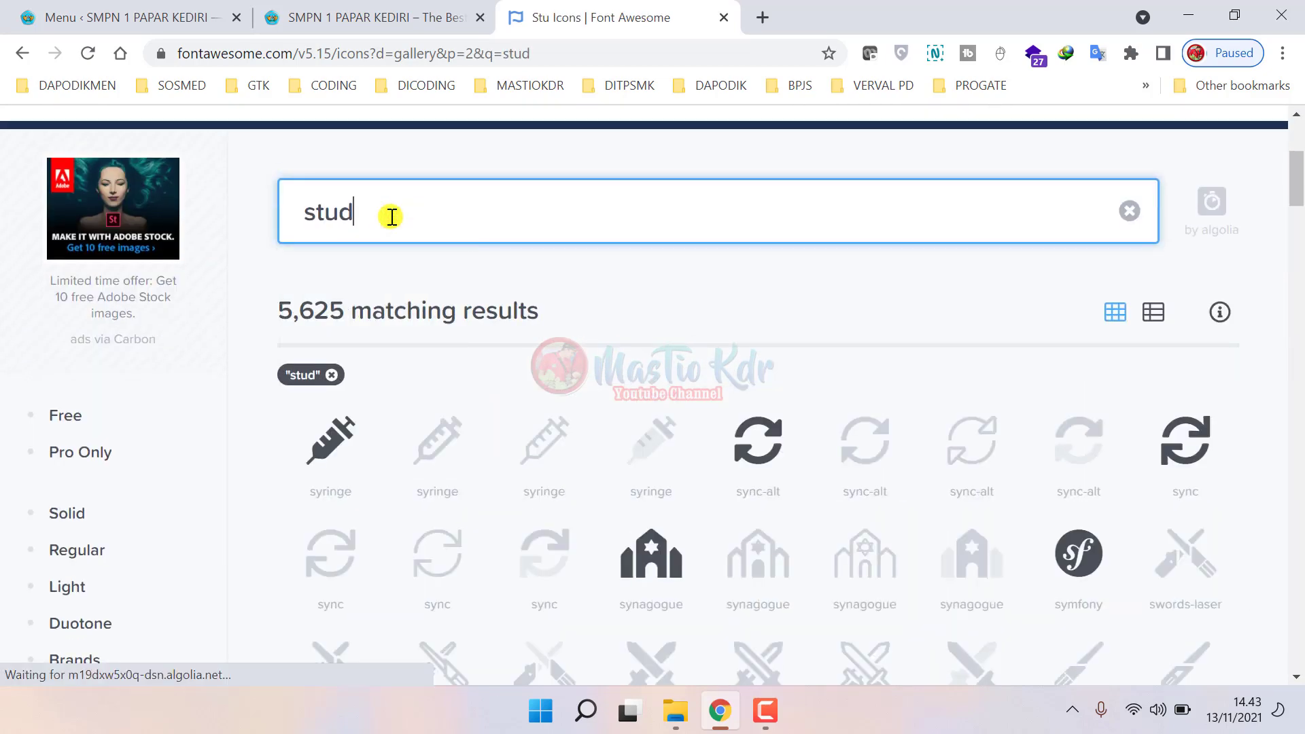
- Search the Font Awesome gallery for "study" and look through the matching icons
text(y)
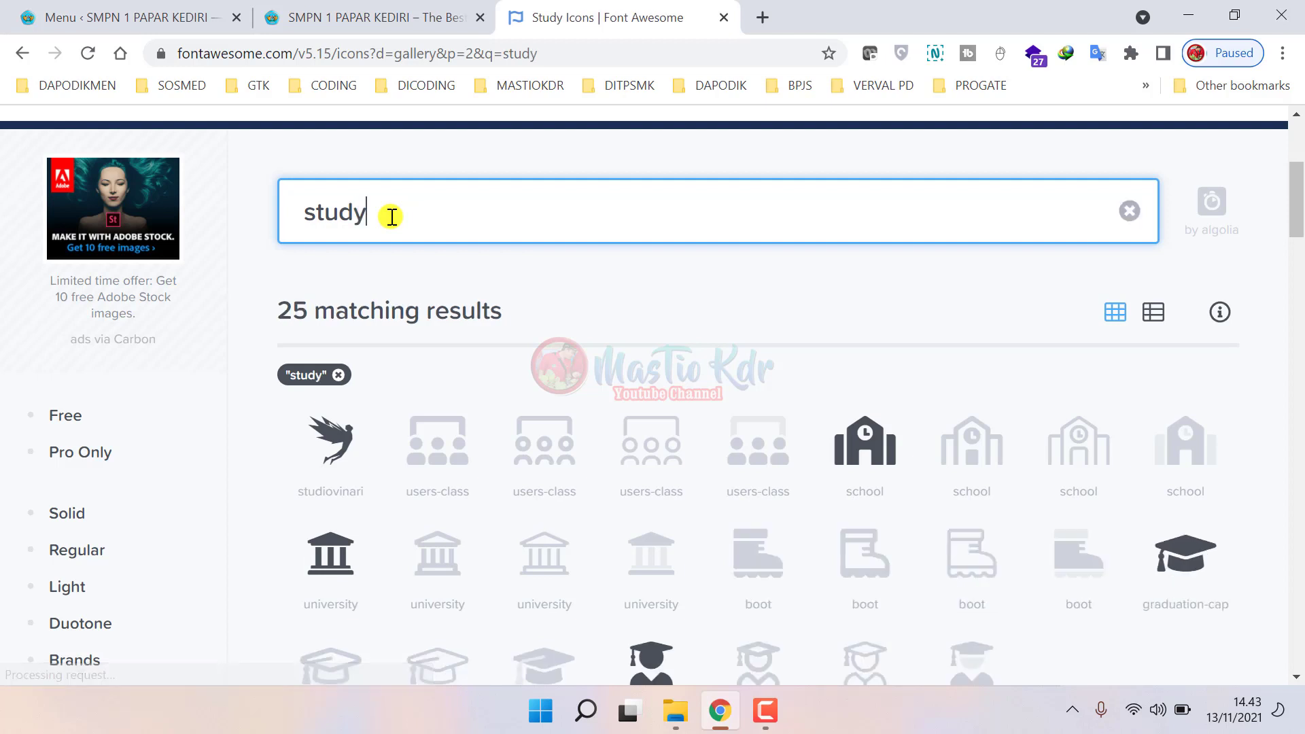
scroll(680, 294, down, 2)
scroll(642, 449, down, 1)
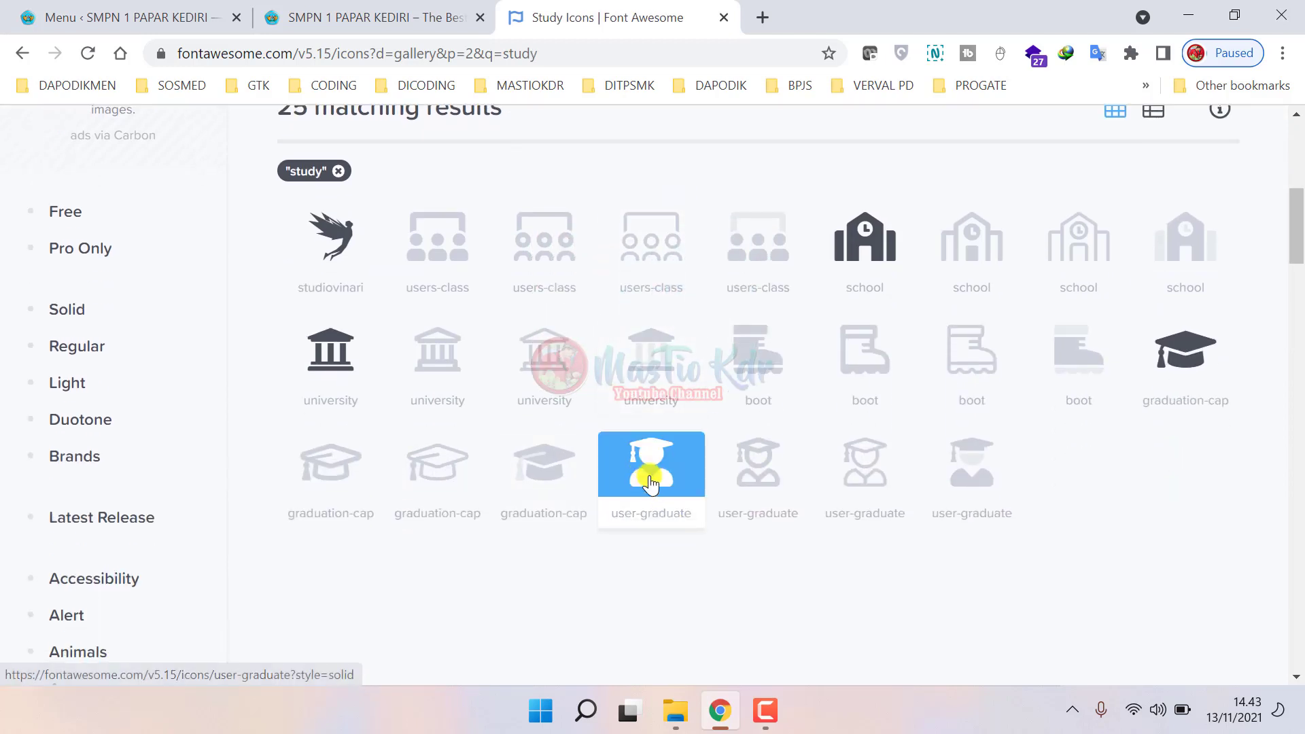
- Compare the icons used in the school site's navigation bar and Data submenu with the Font Awesome search results
click(405, 15)
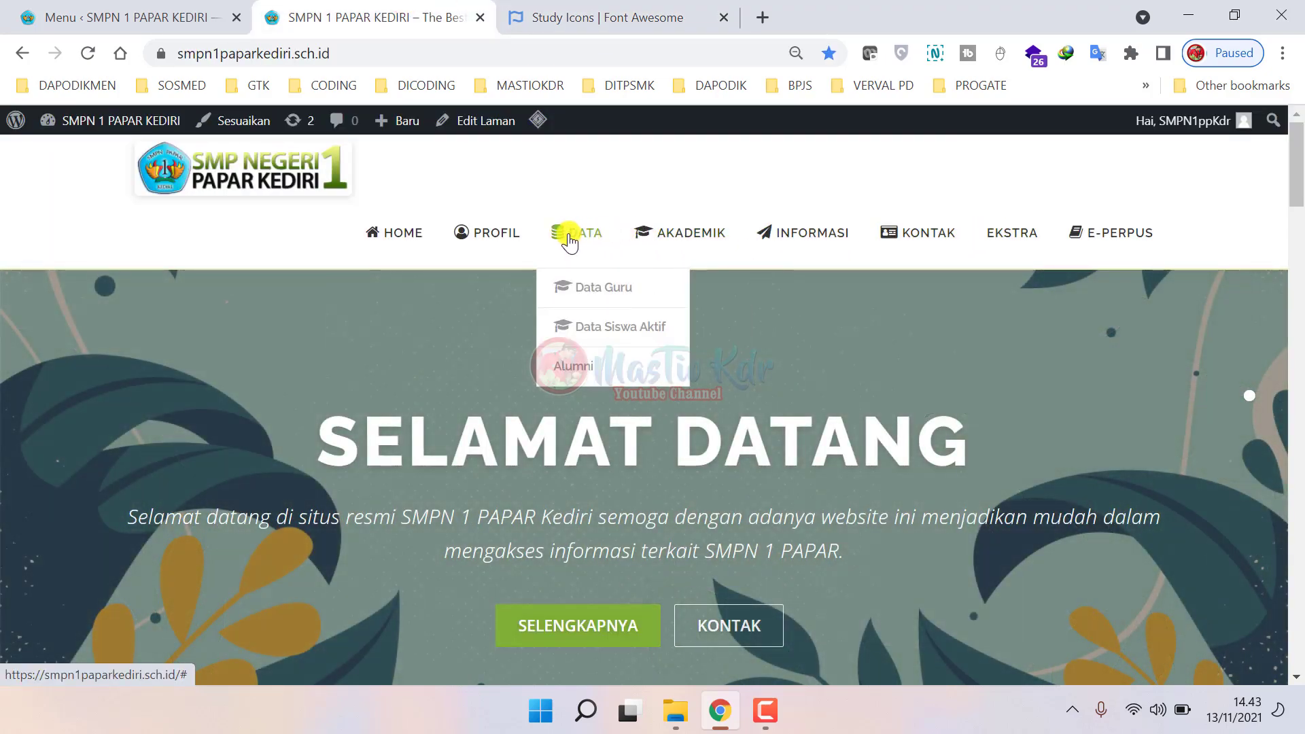
mouse_move(455, 241)
mouse_move(556, 242)
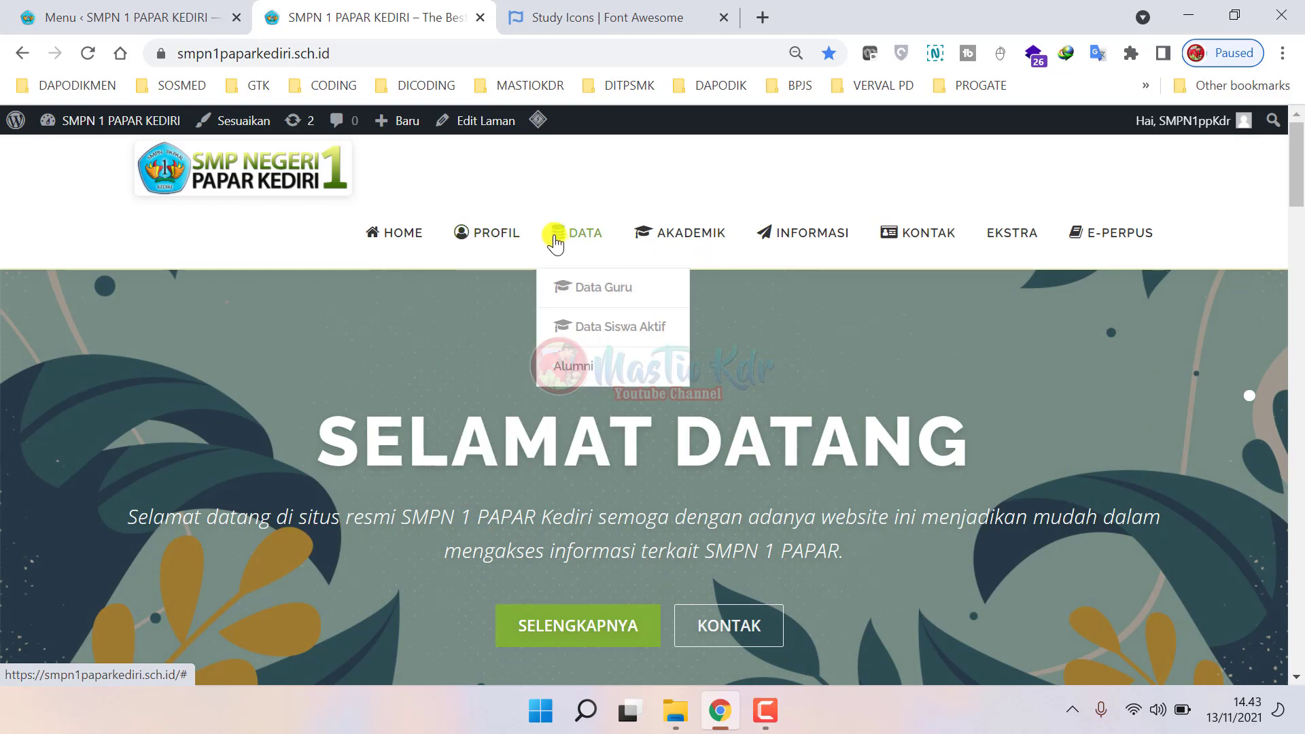
click(585, 17)
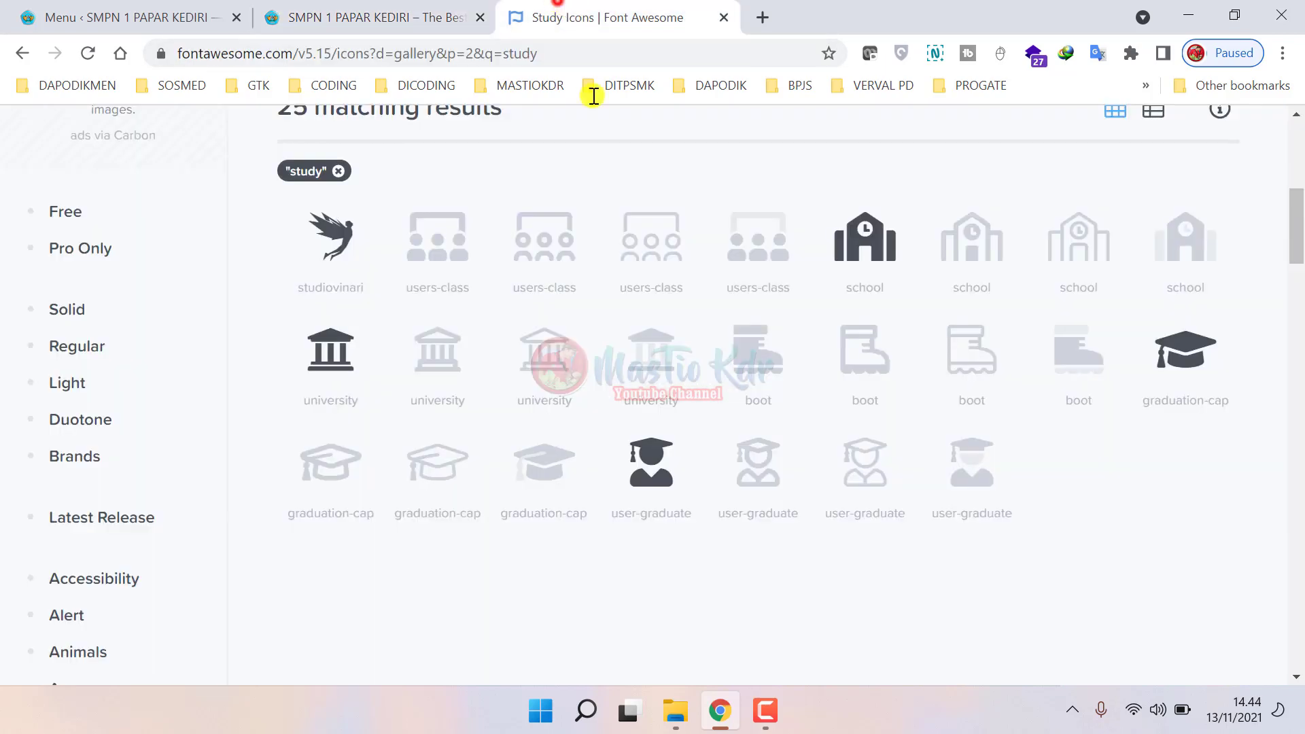
click(381, 17)
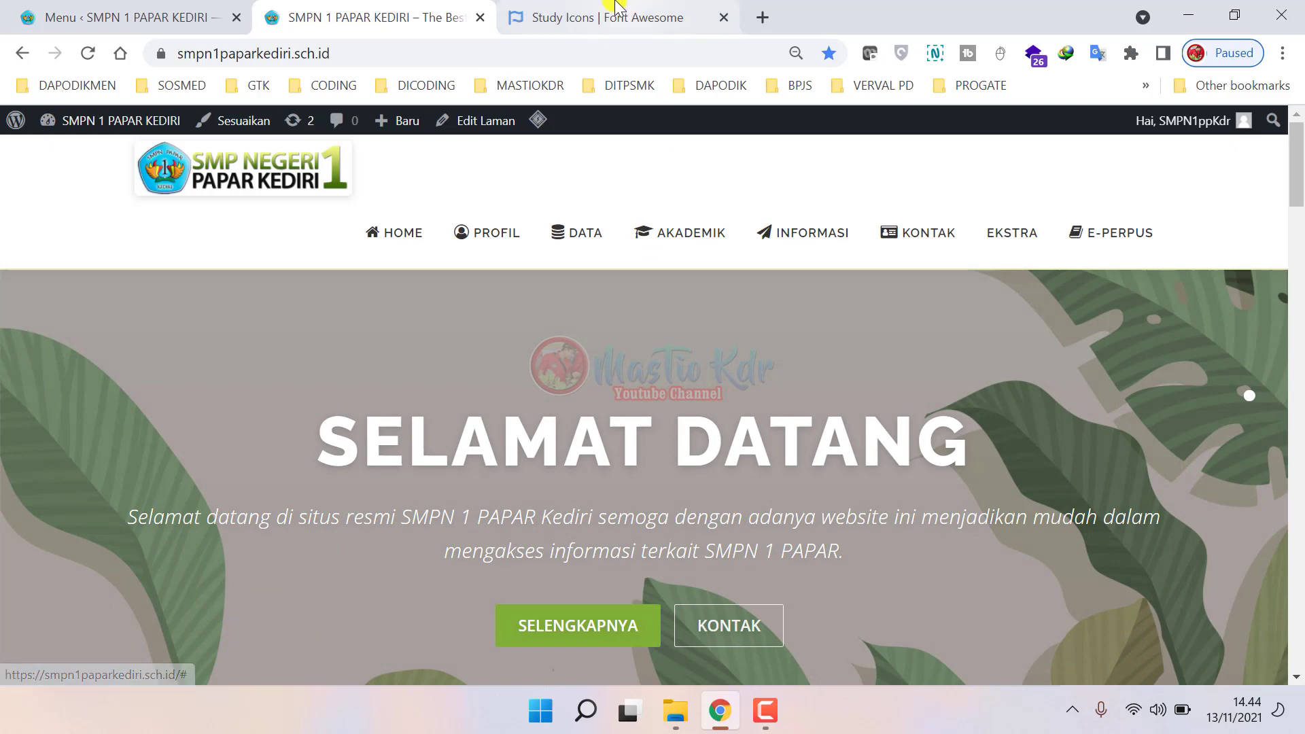
click(617, 6)
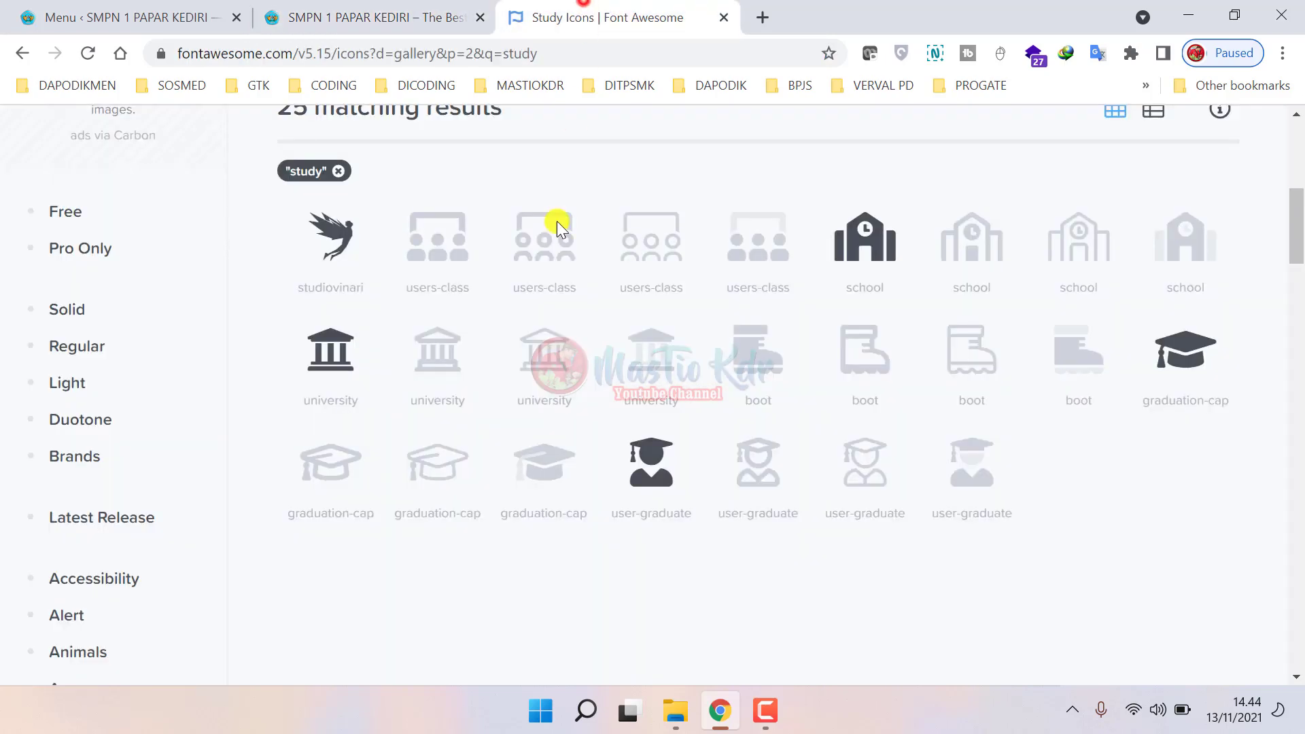
- Open the solid user-graduate icon's page and copy its HTML code
click(661, 476)
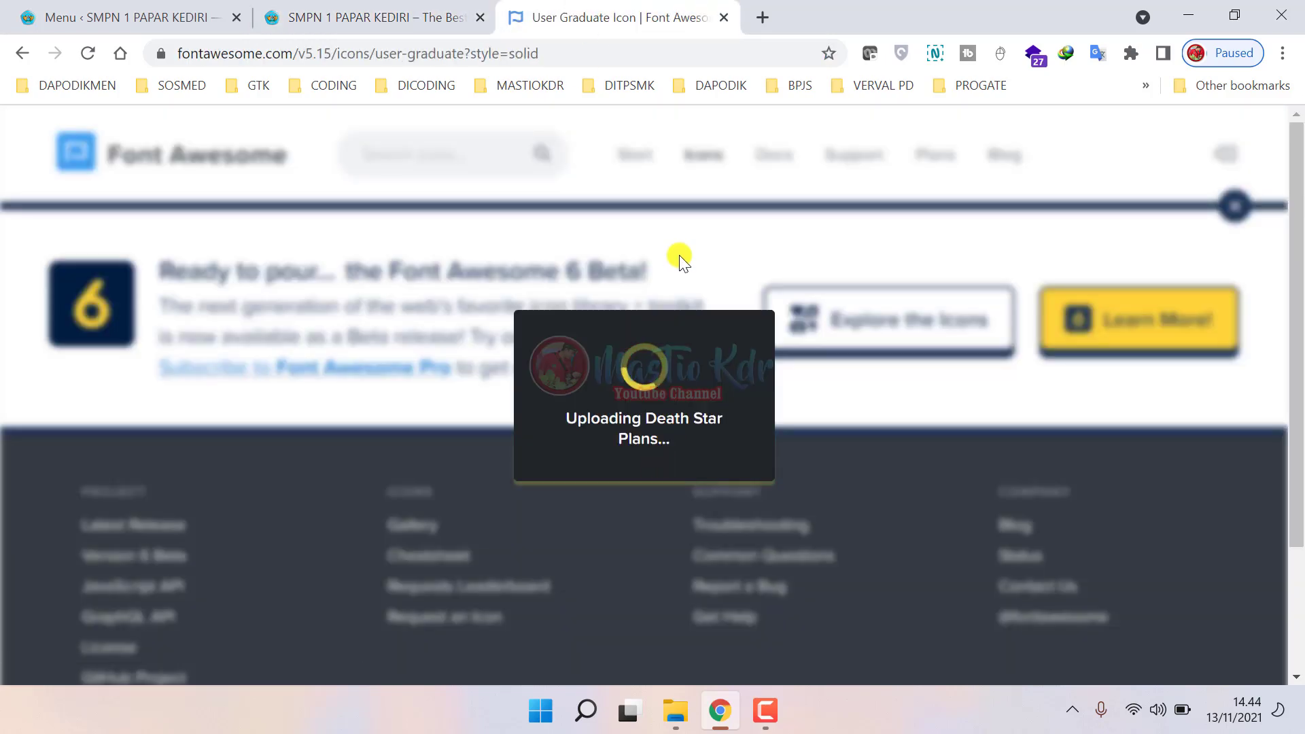
scroll(685, 309, down, 5)
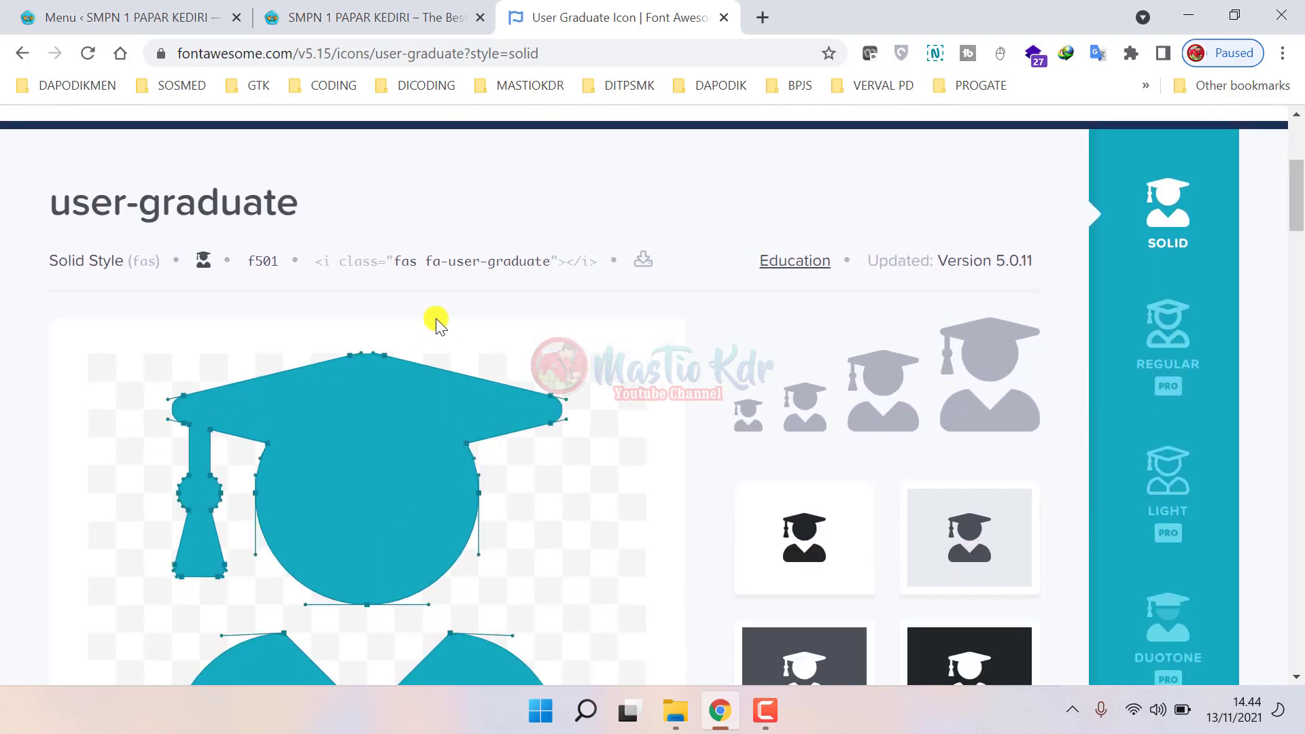
click(455, 265)
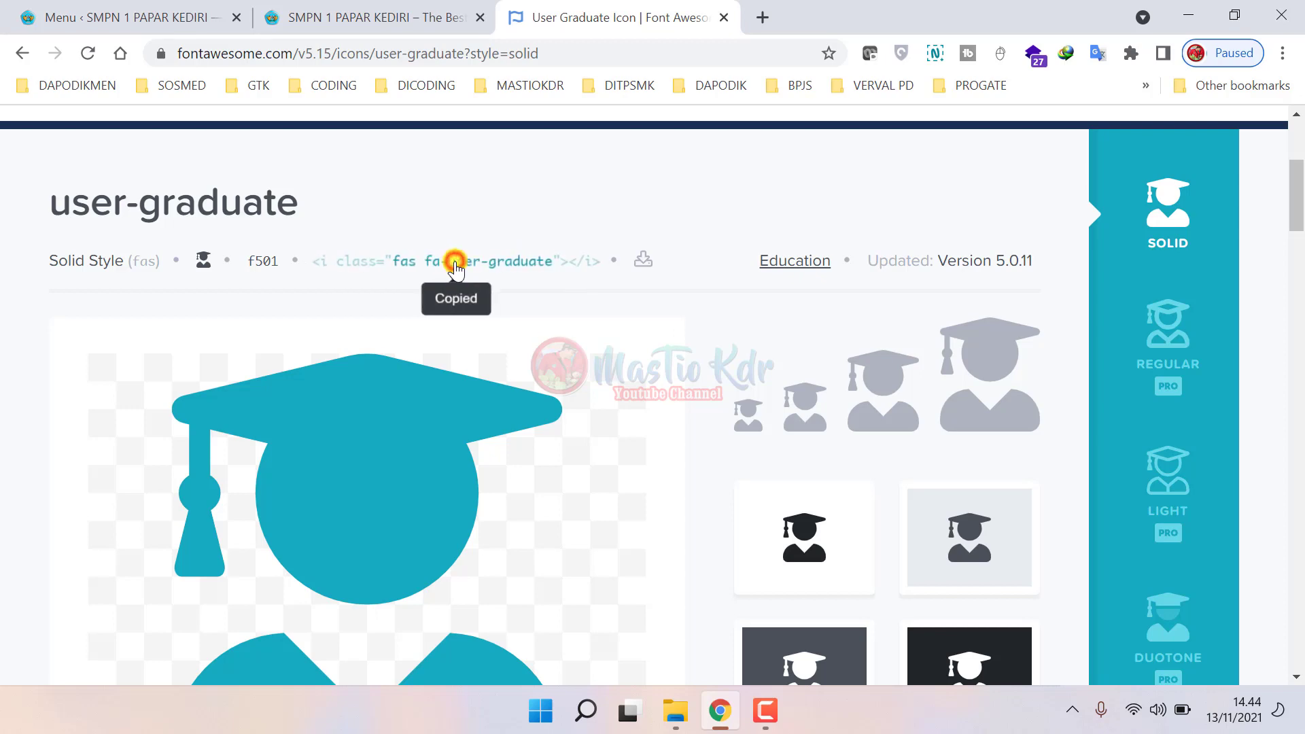
- In the WordPress menu editor, insert <i class="fas fa-user-graduate"></i> and a space before "Ekstra" in the Ekstra item's navigation label
click(64, 14)
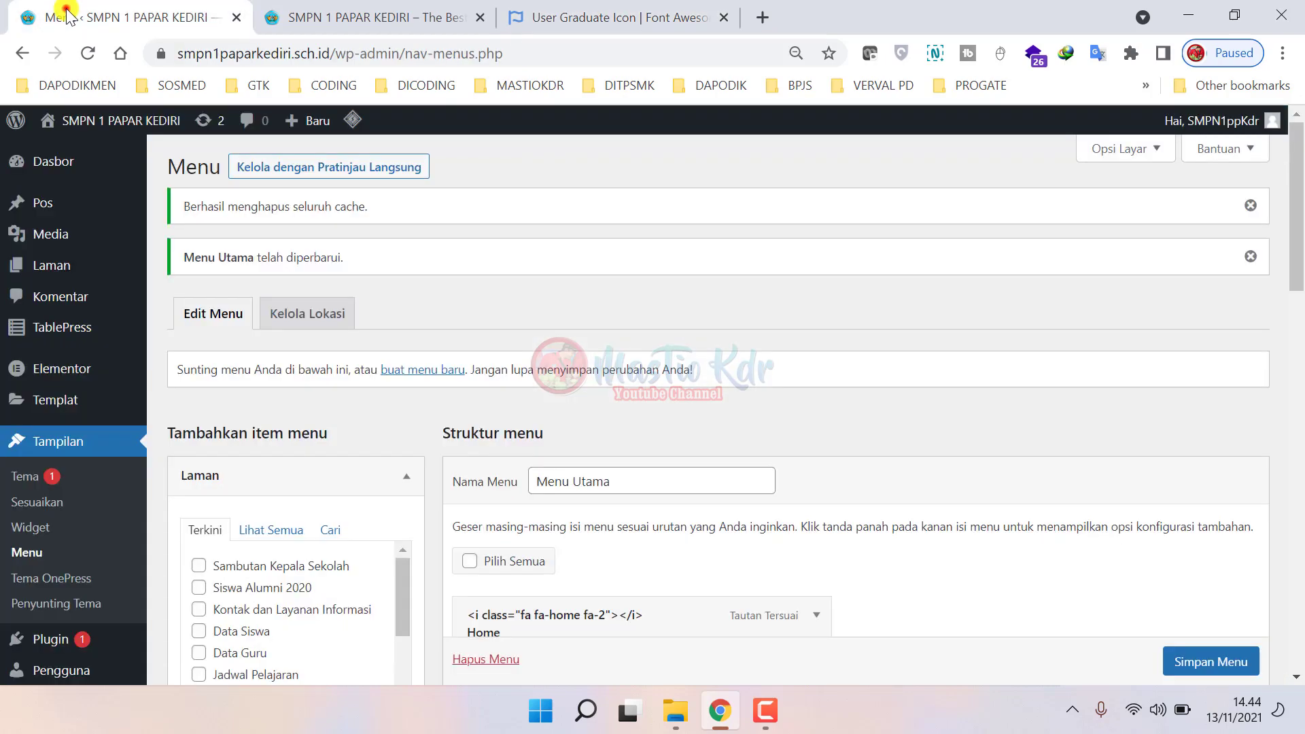
scroll(770, 437, down, 3)
scroll(874, 395, down, 15)
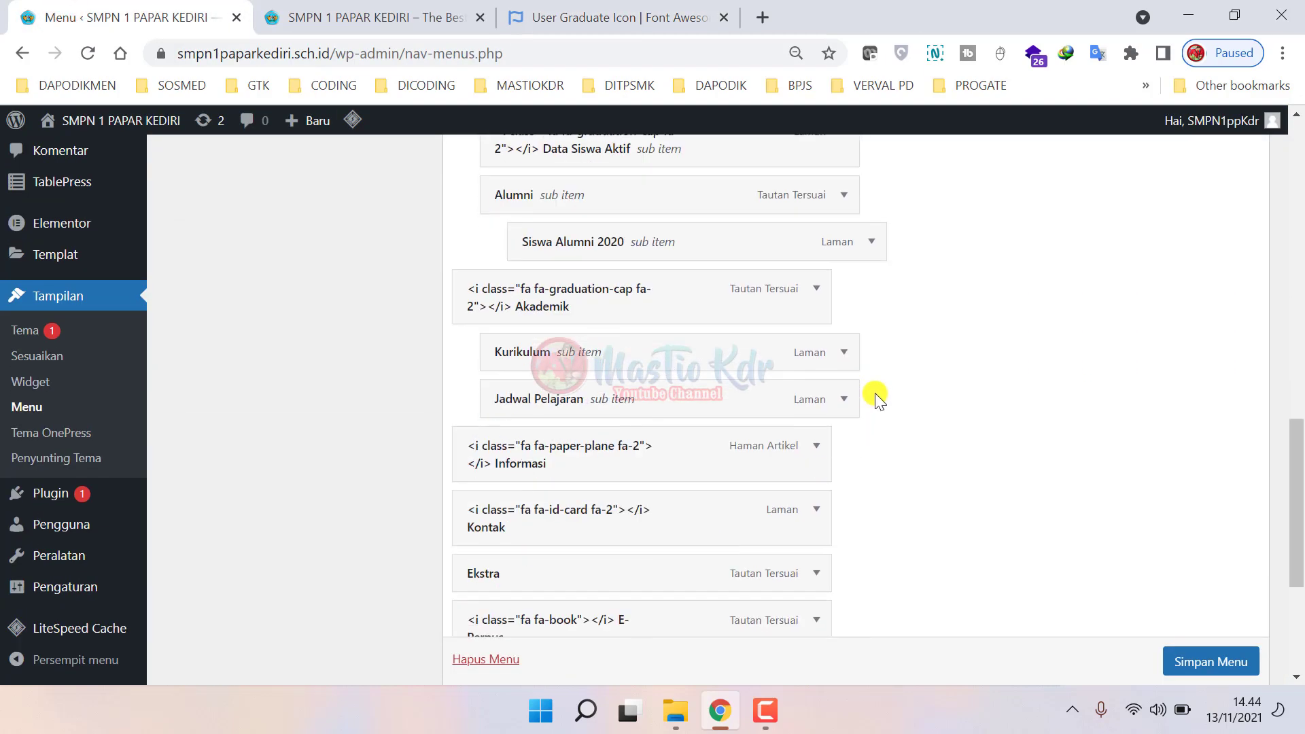
scroll(877, 393, up, 1)
scroll(877, 393, down, 1)
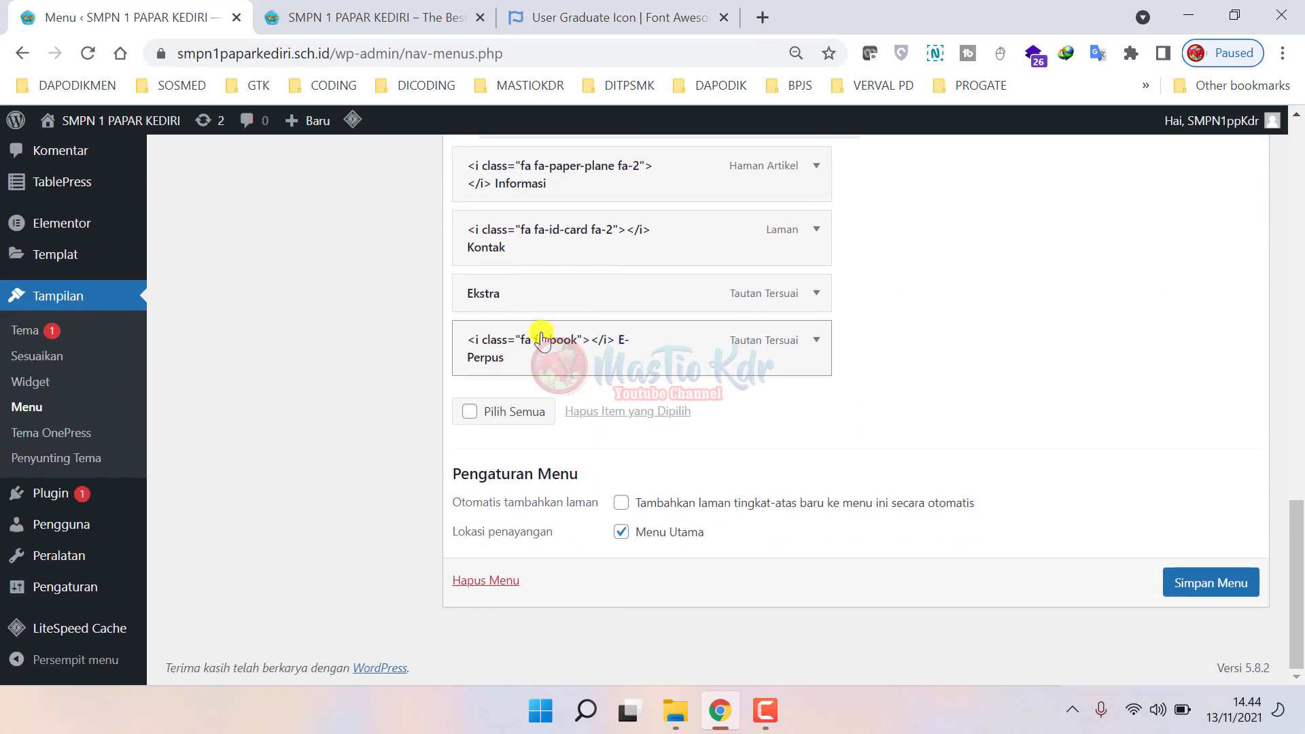
scroll(499, 302, up, 1)
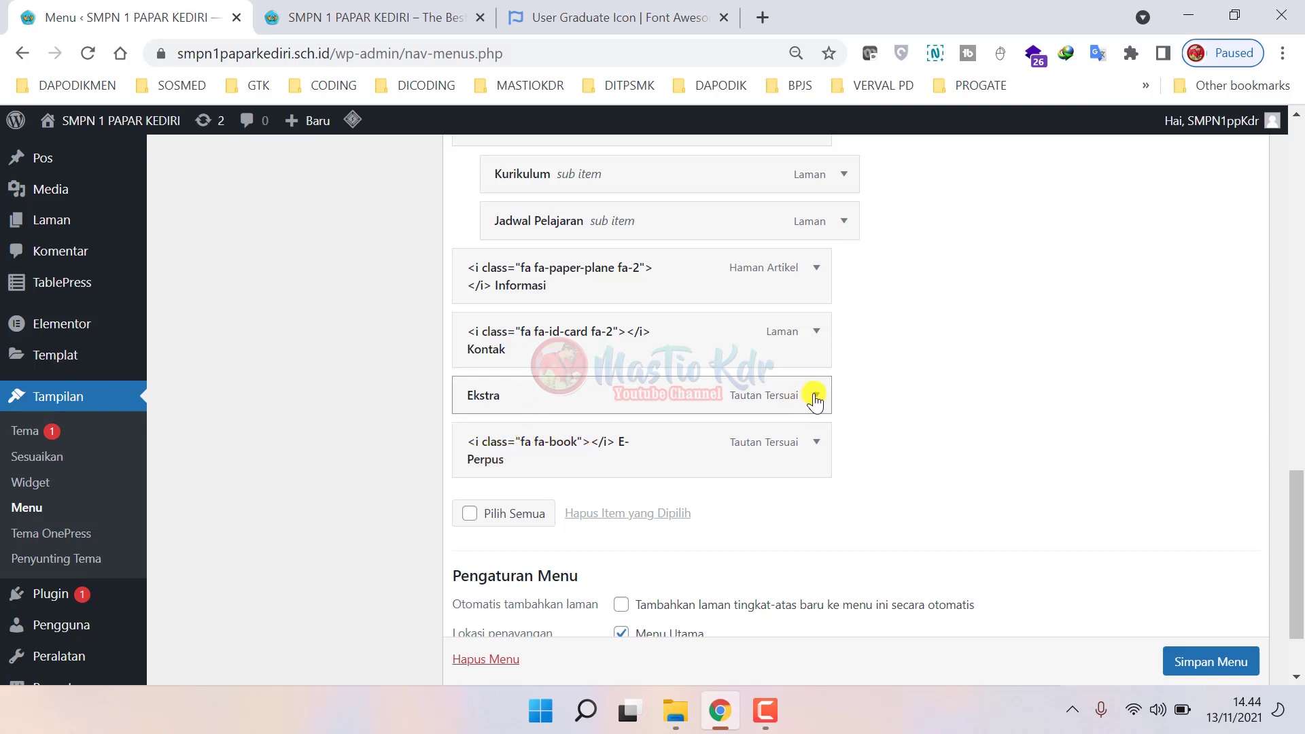
click(815, 397)
scroll(629, 442, down, 1)
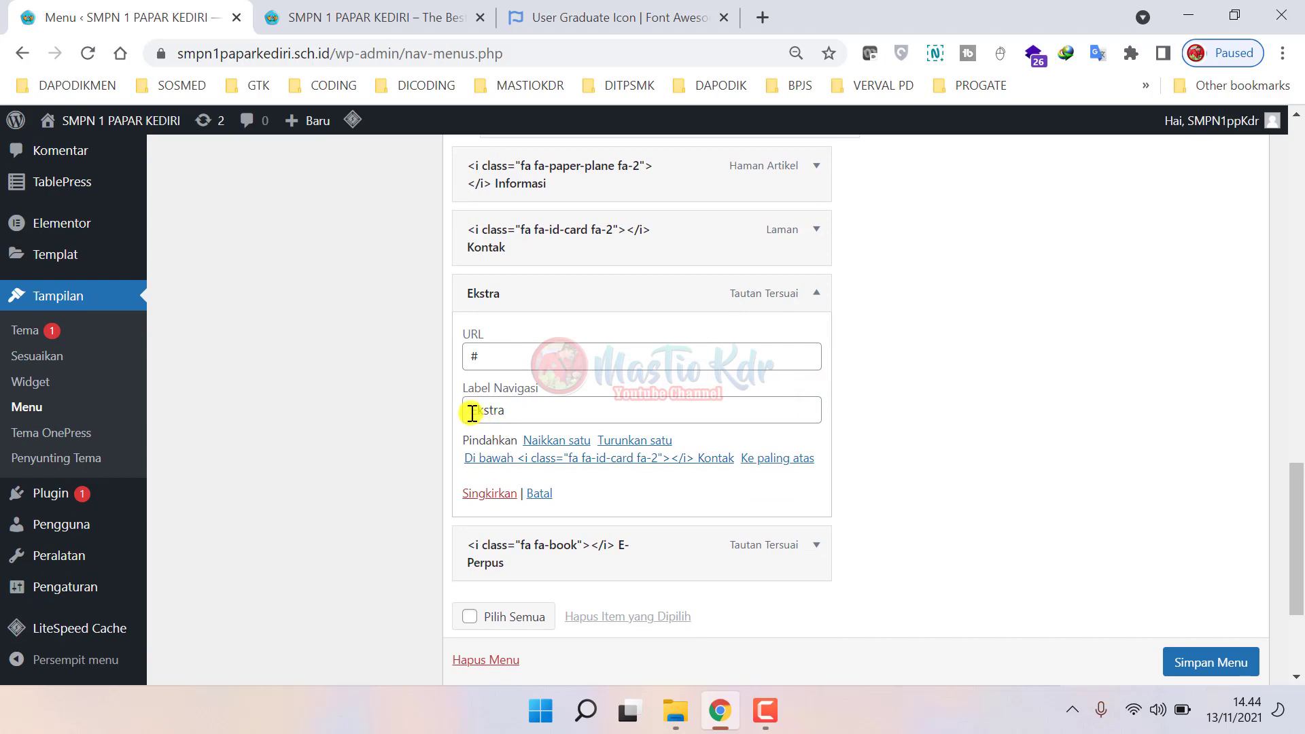
click(472, 412)
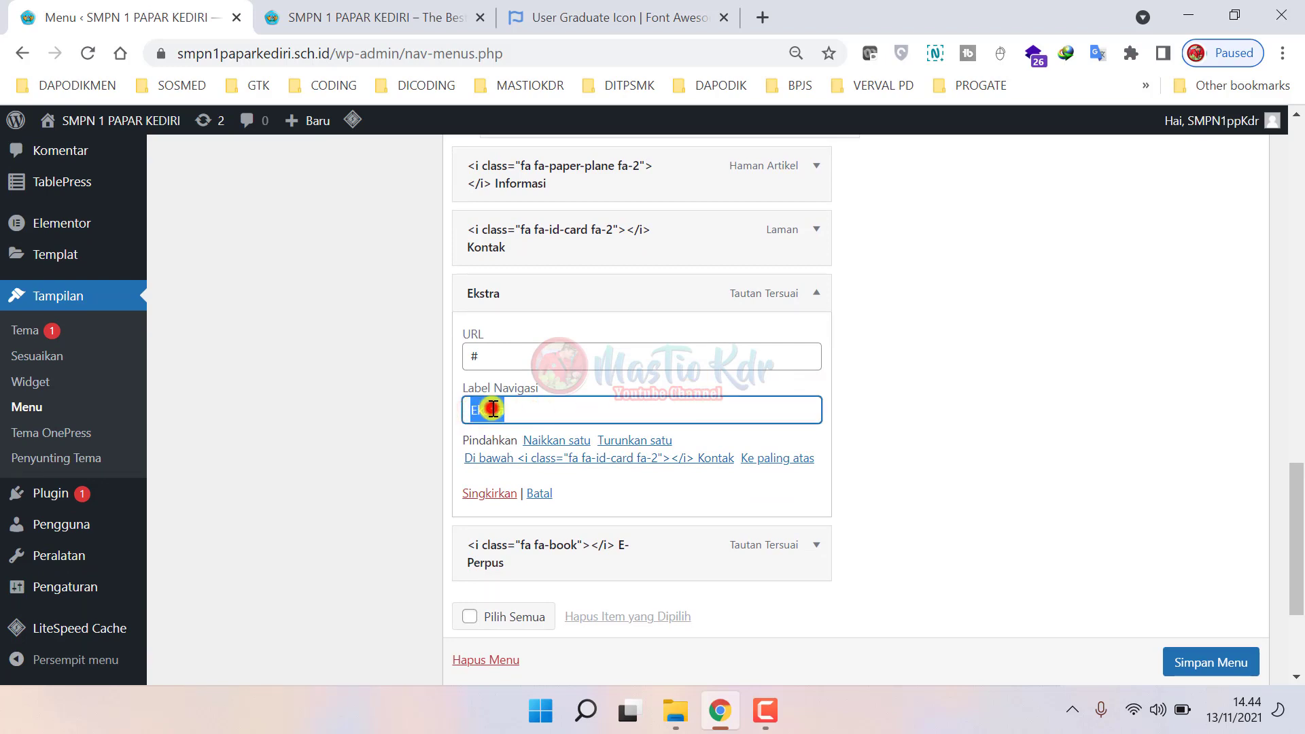
click(537, 410)
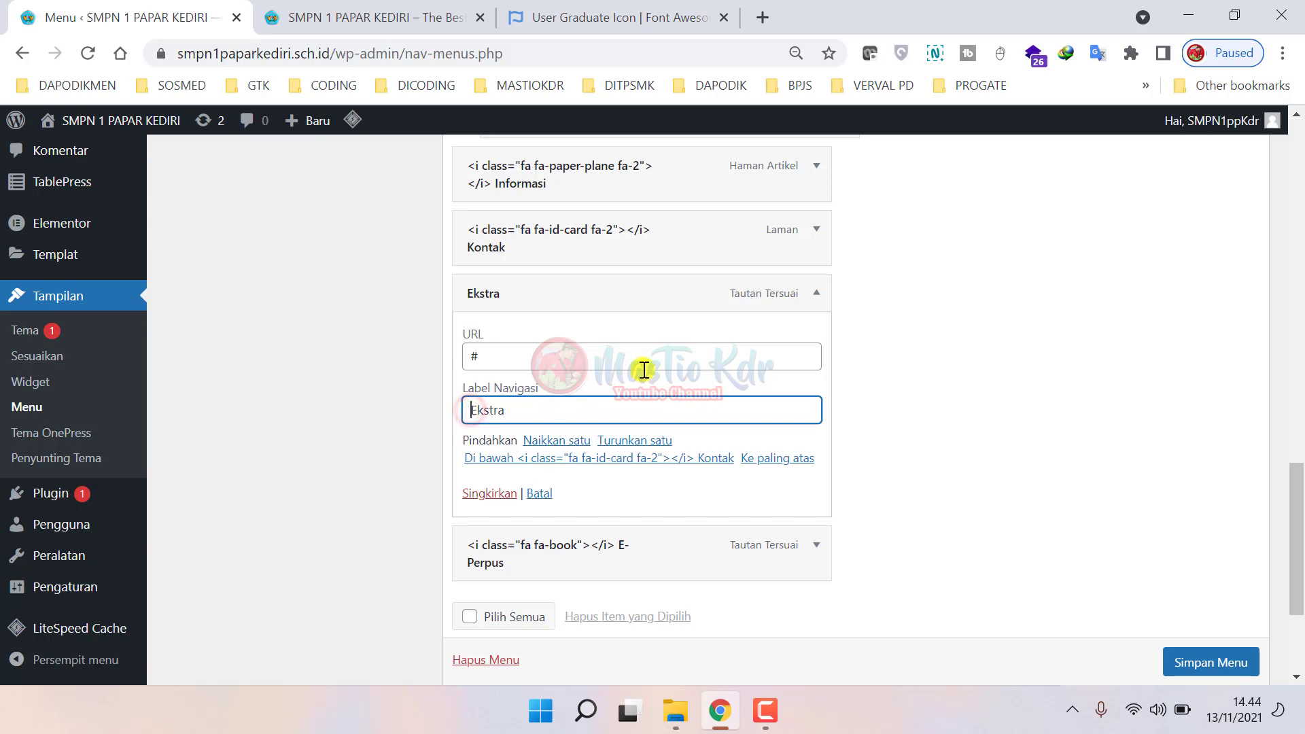
text(<i class="fas fa-user-graduate"></i>)
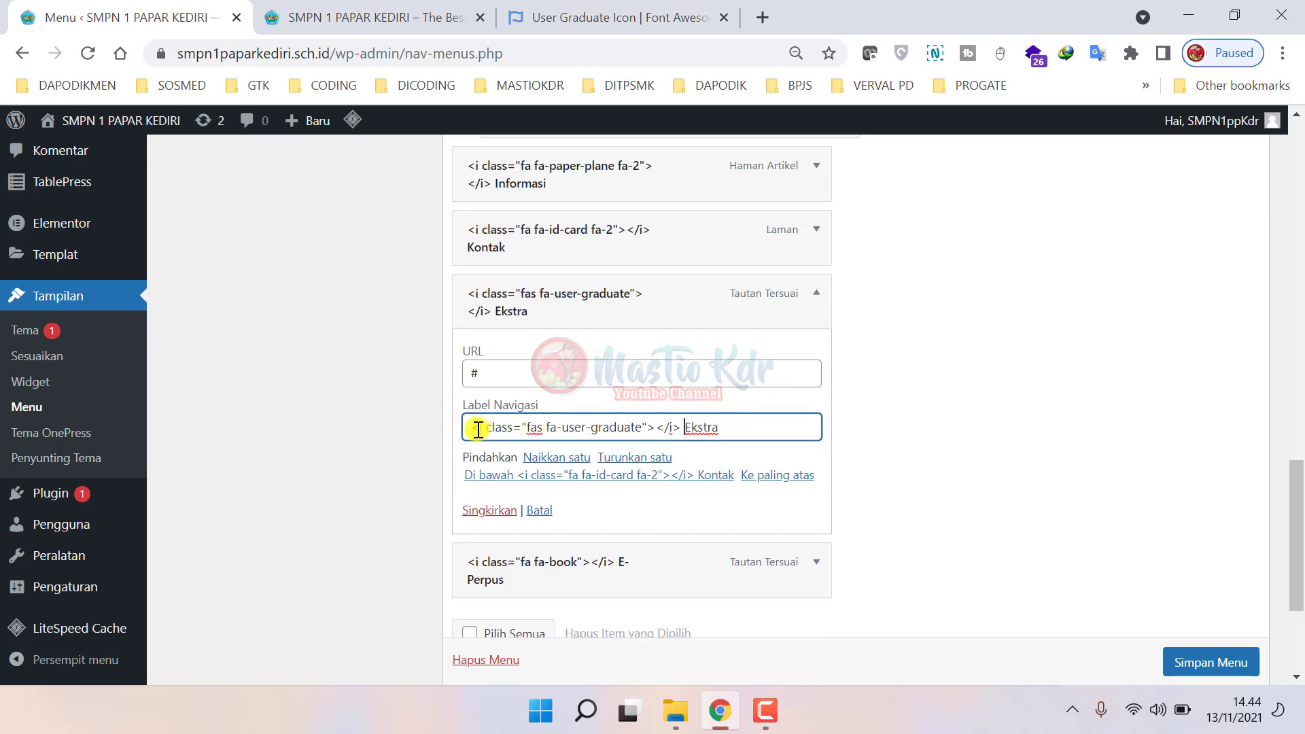
- Check the user-graduate code on the Font Awesome page against the Ekstra label, and save the menu
click(582, 17)
scroll(484, 376, up, 3)
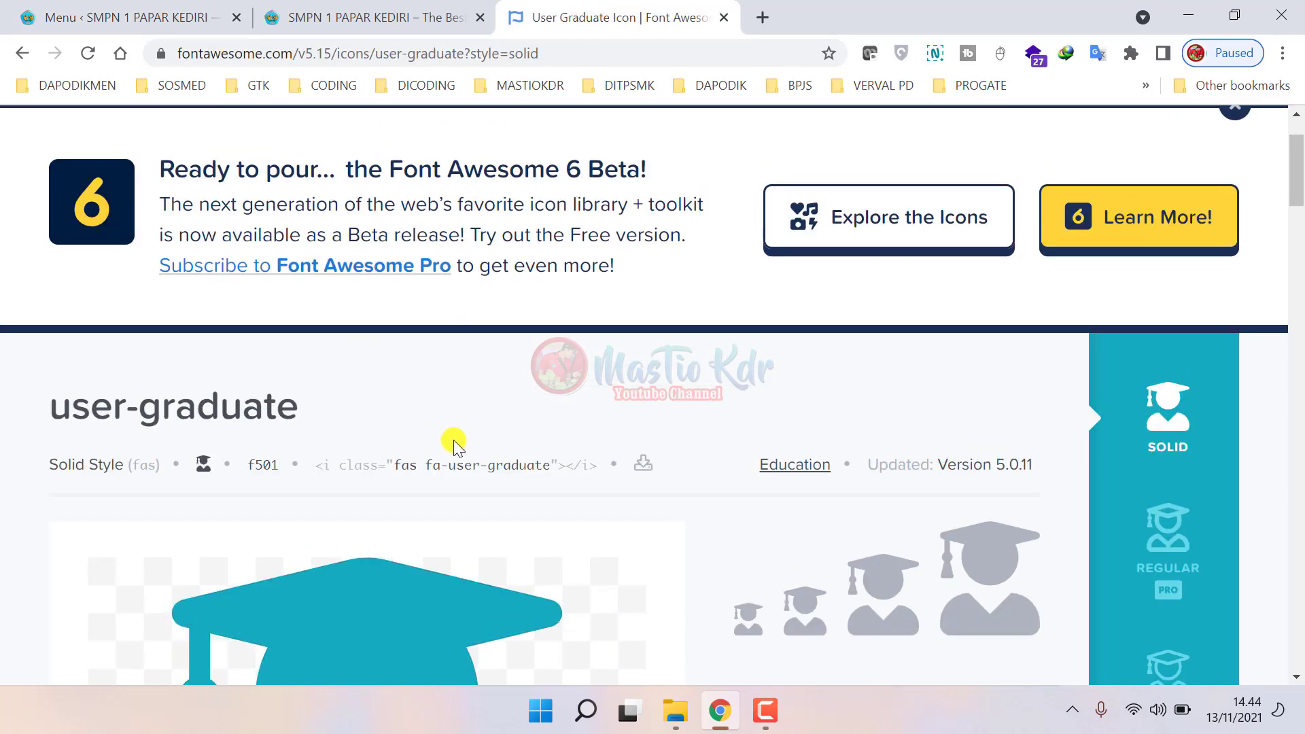
scroll(454, 439, down, 2)
click(163, 20)
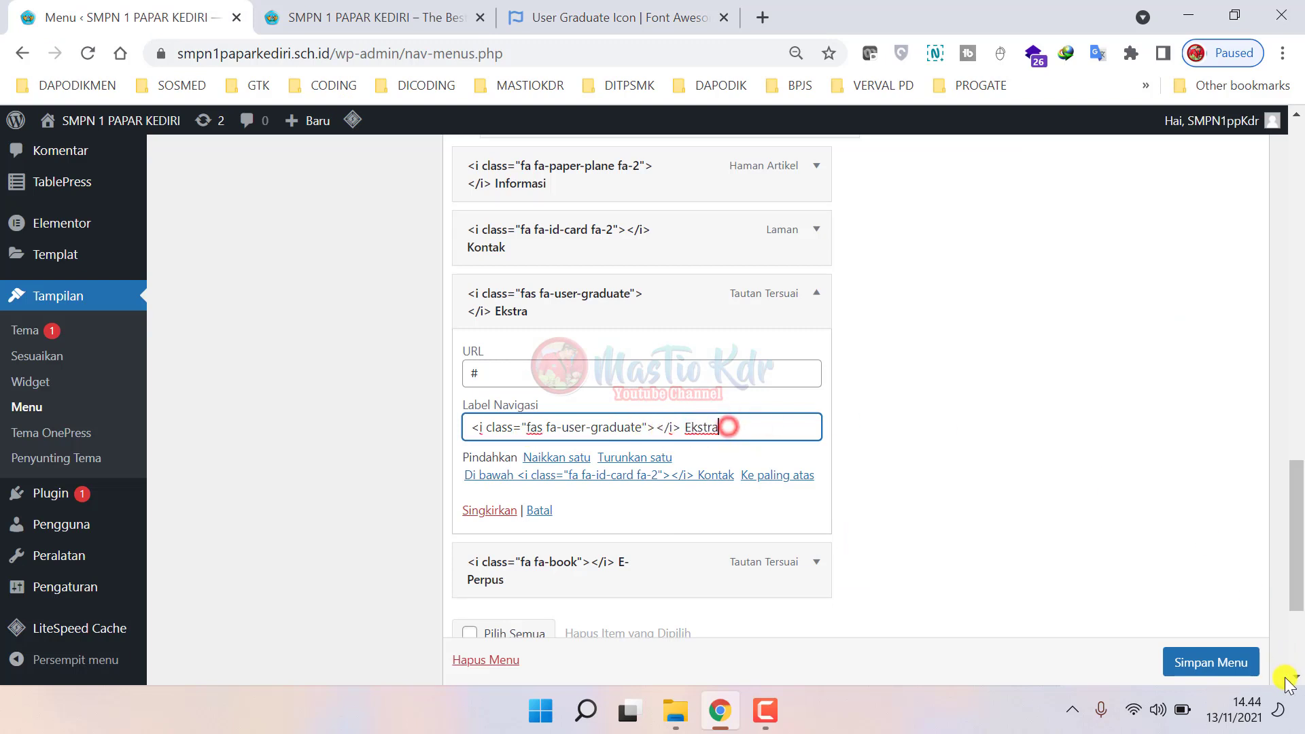
click(1211, 660)
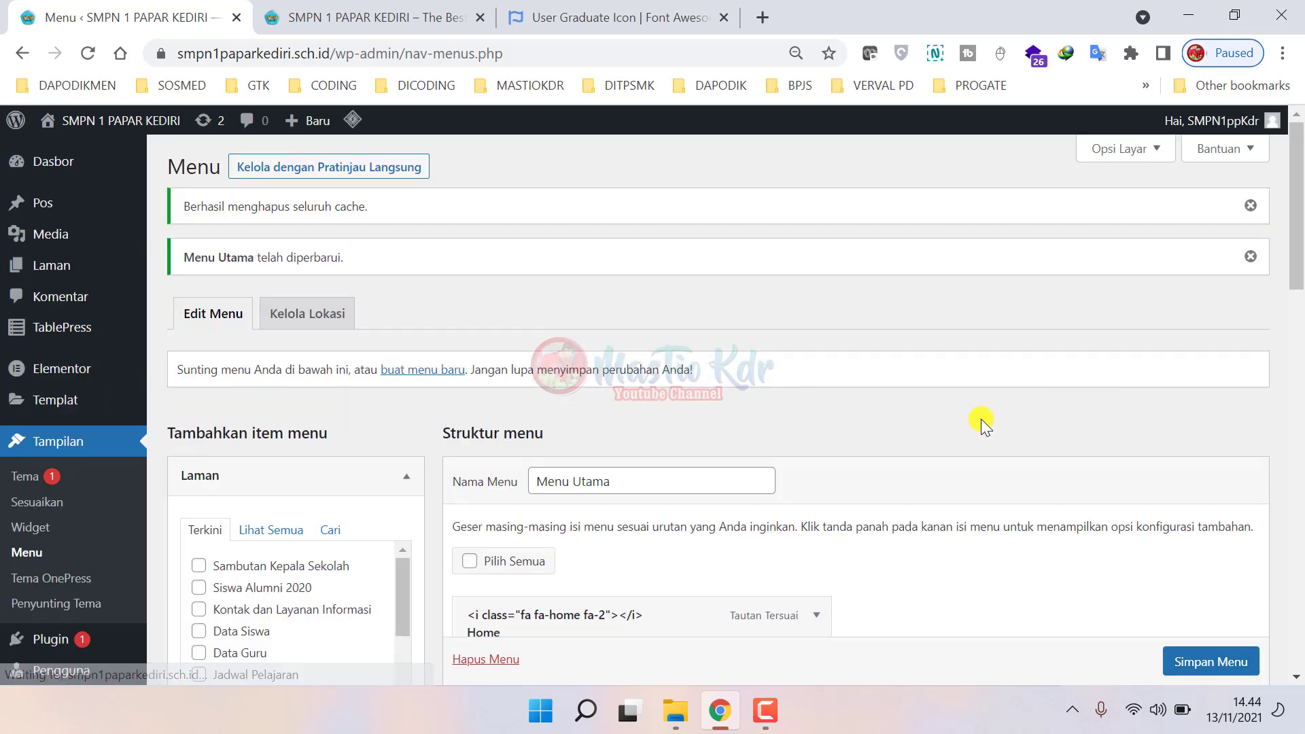
- Review the saved Ekstra item in the menu structure and the navigation bar on the school site's home page
scroll(981, 419, down, 10)
scroll(887, 425, down, 5)
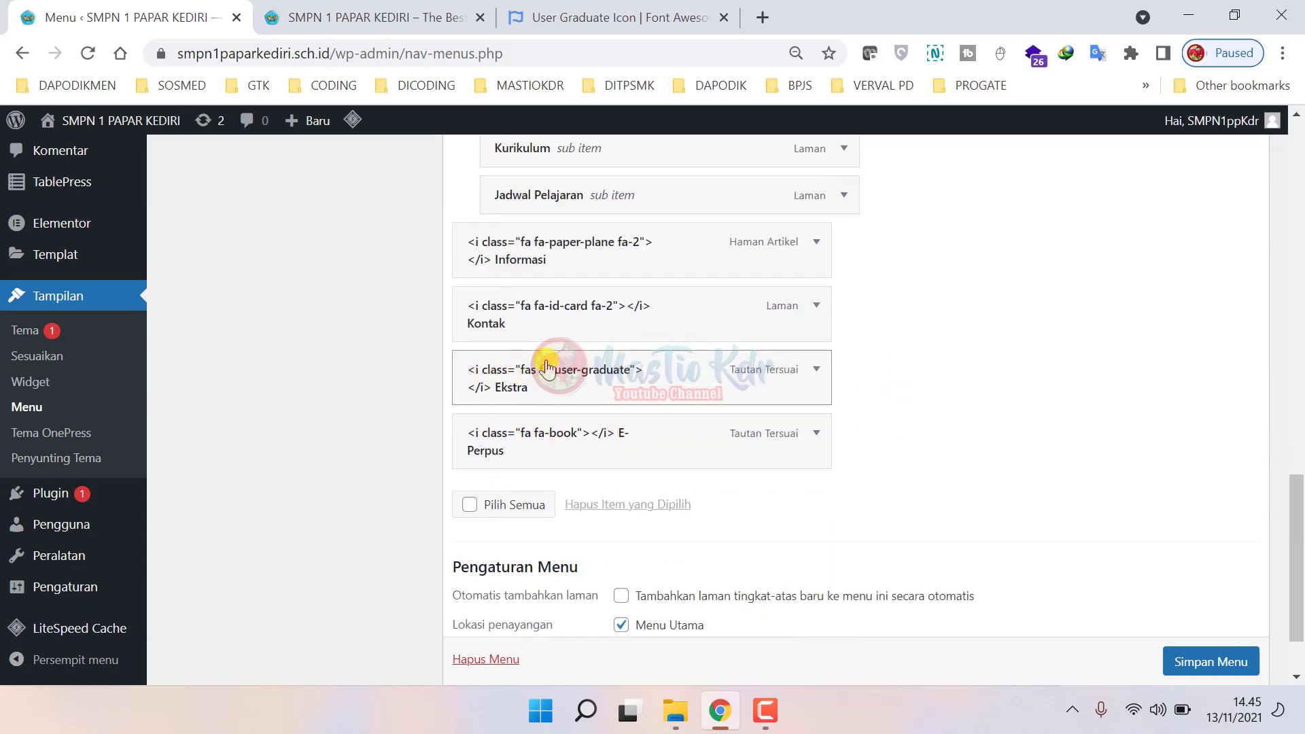
click(612, 17)
click(431, 19)
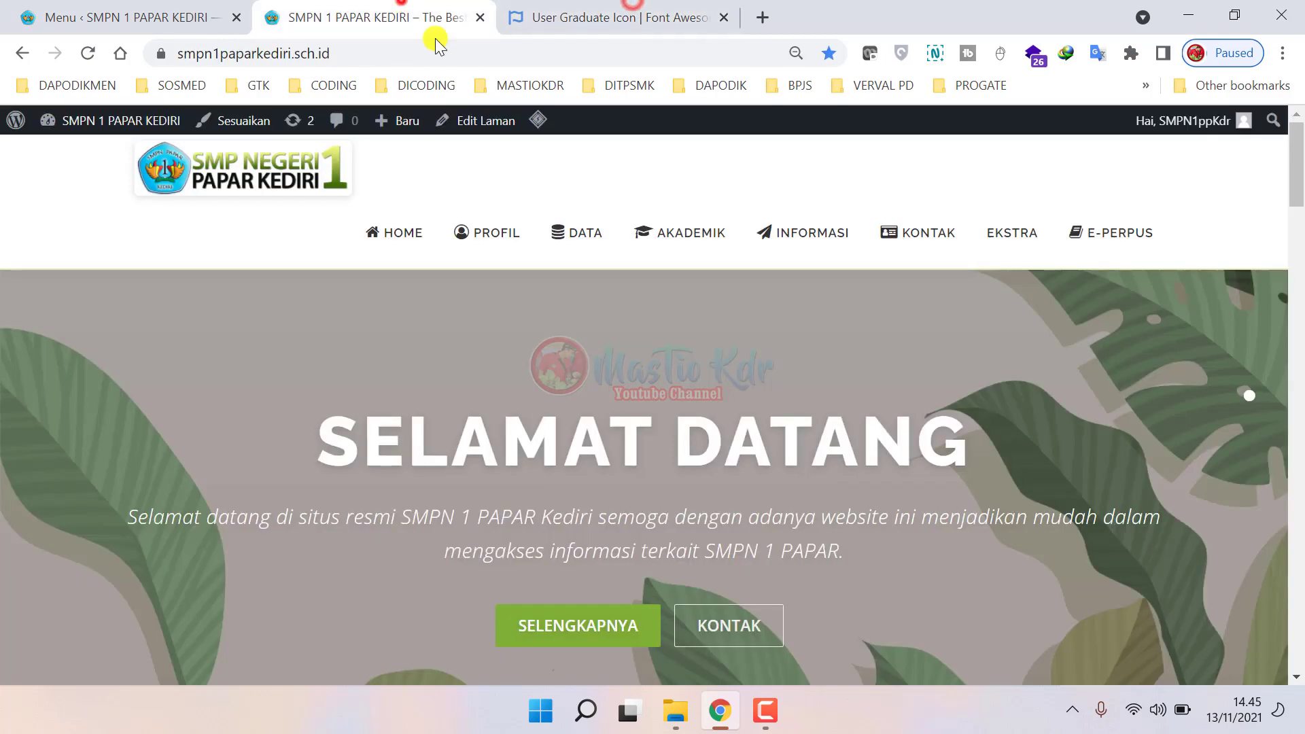
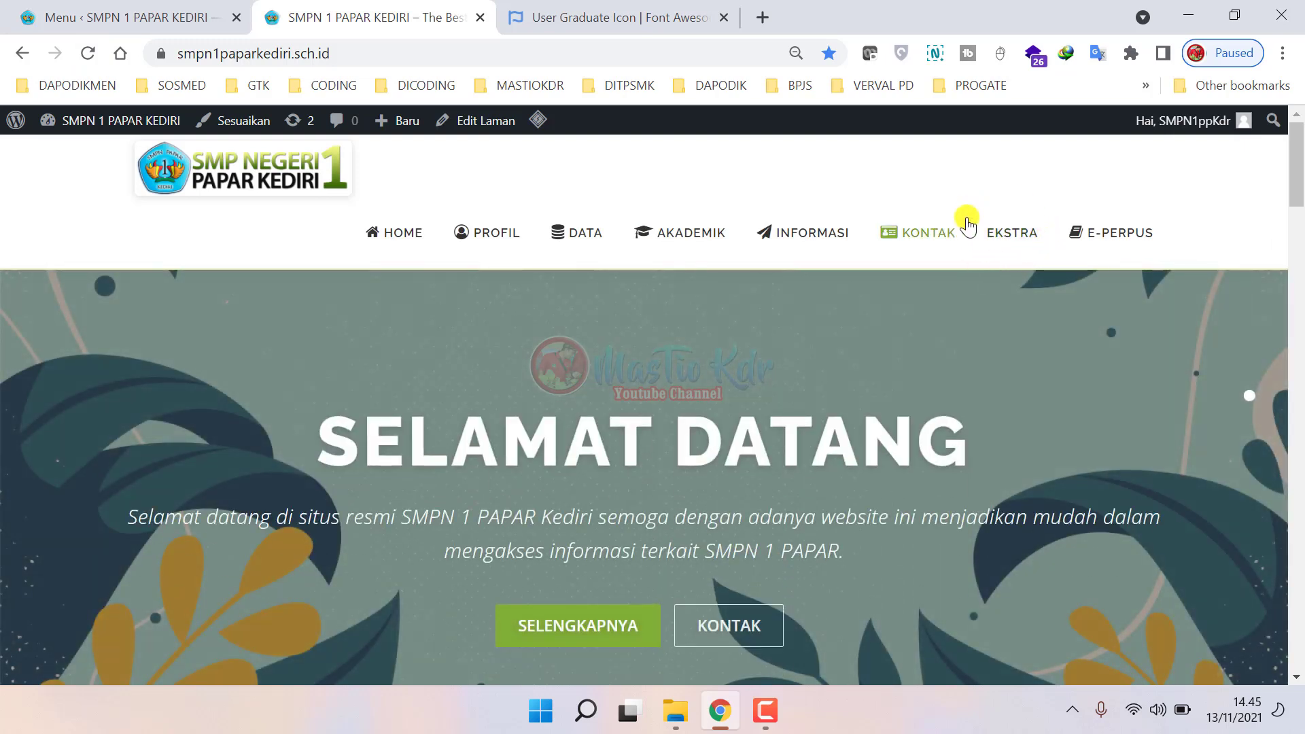
- Change the icon's style class in the Ekstra item's navigation label to "fa" and save the menu
click(167, 15)
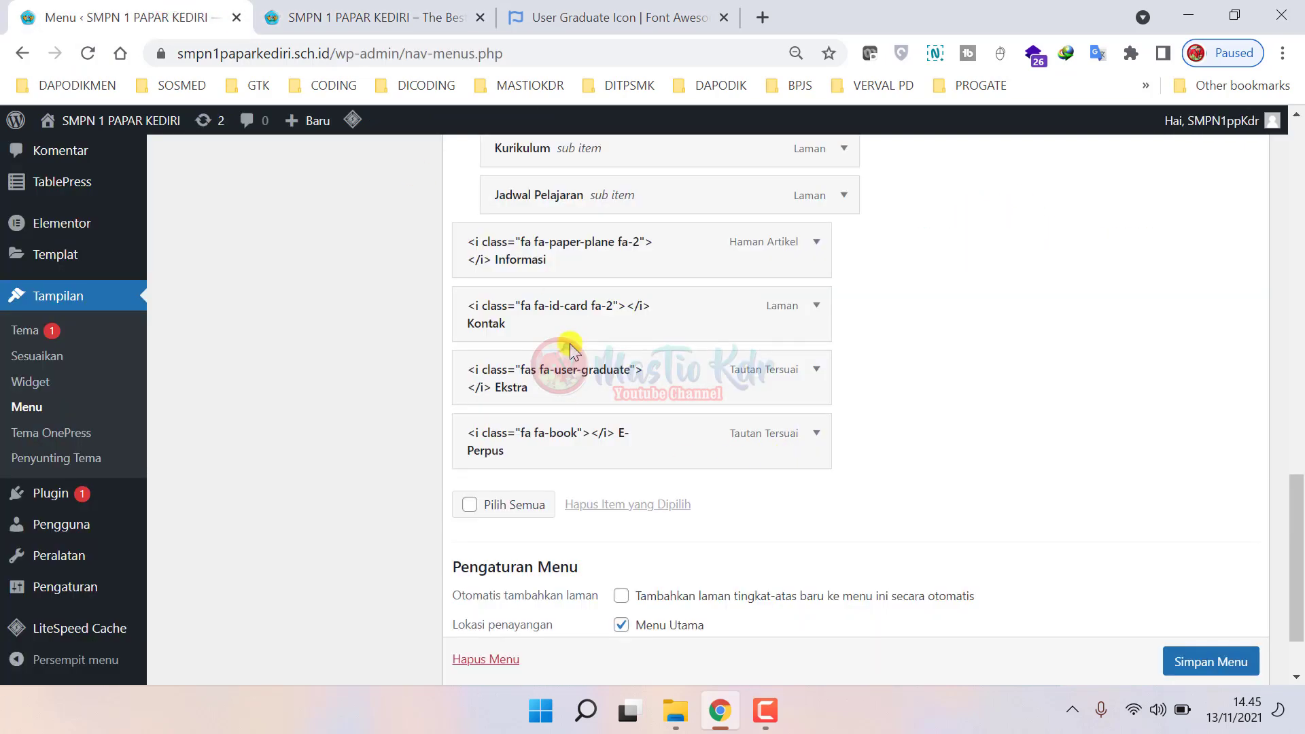
click(818, 372)
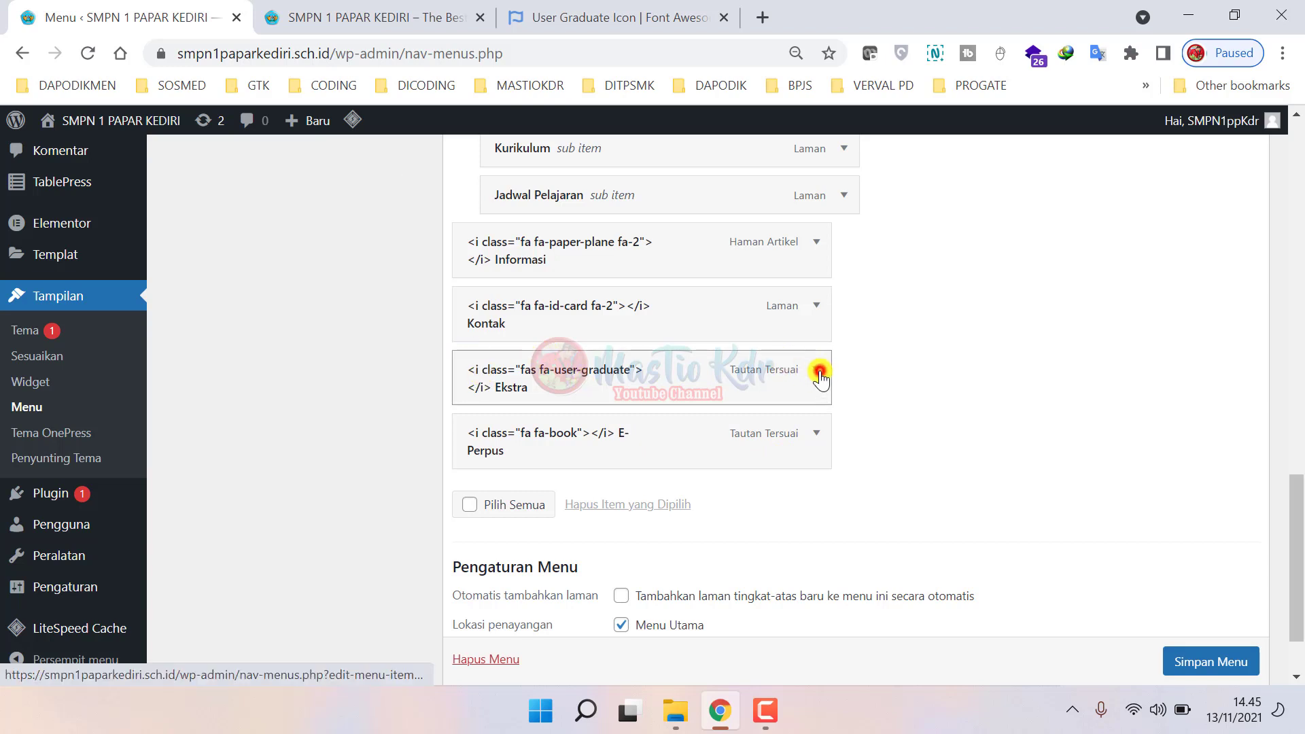
scroll(667, 329, down, 2)
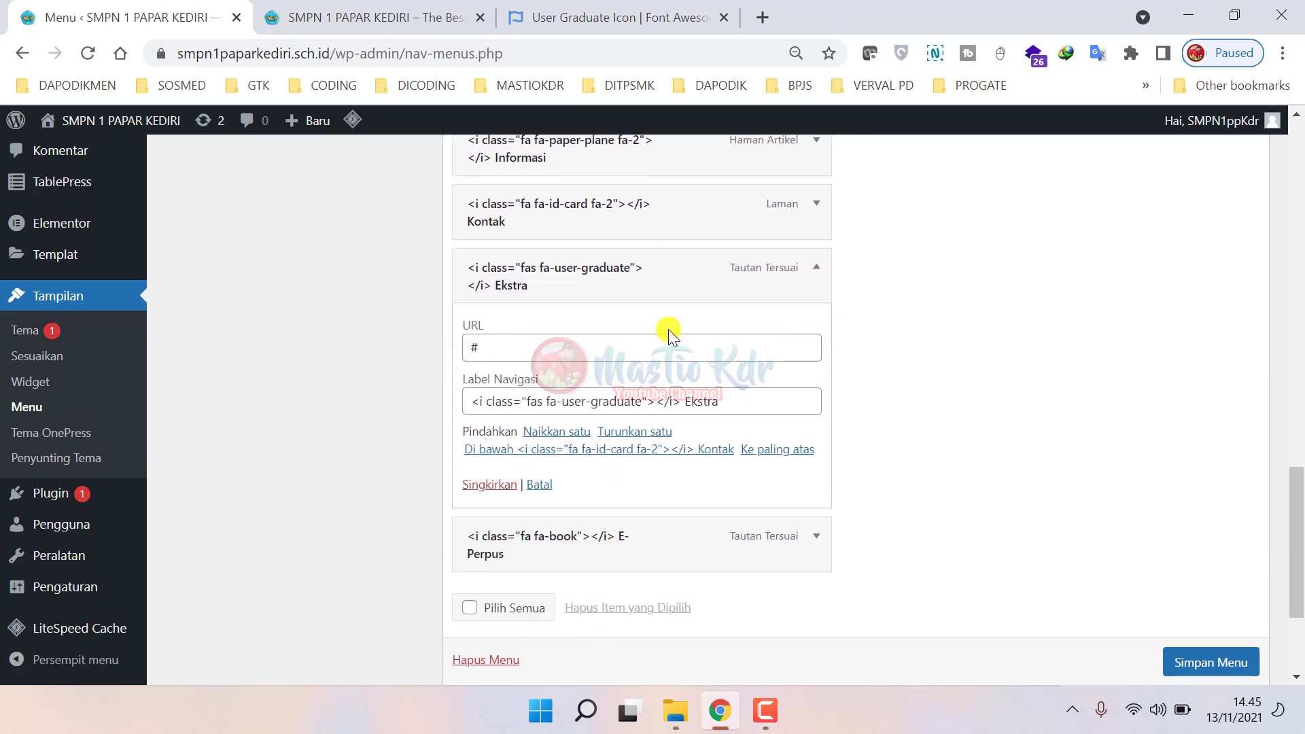
click(542, 399)
text(s)
key(BackSpace)
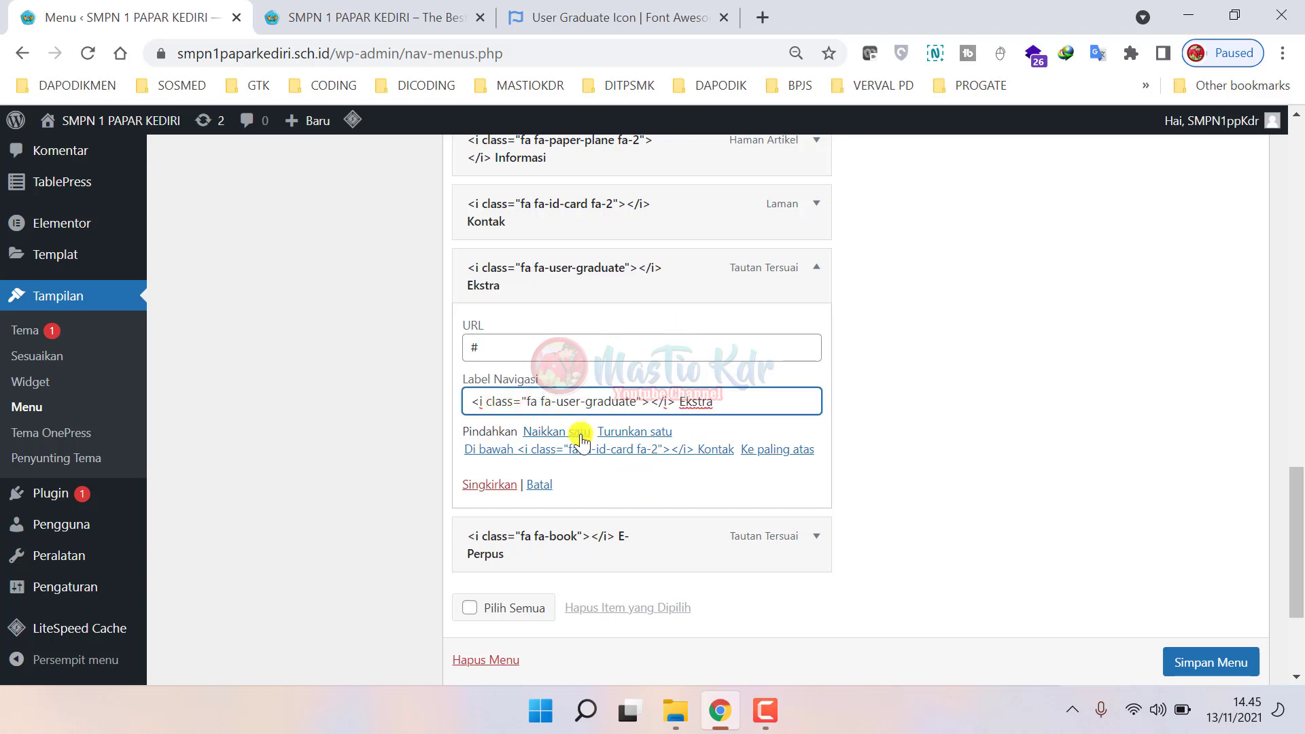
scroll(539, 370, up, 1)
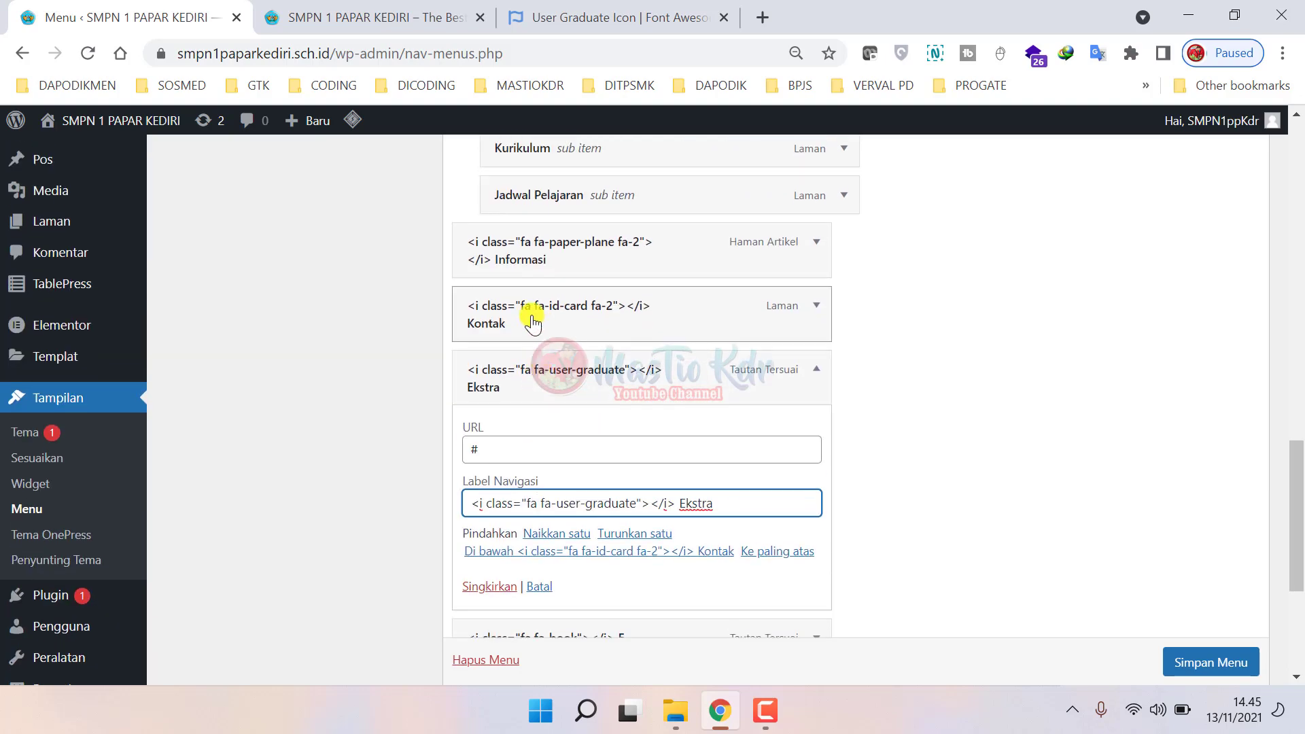
scroll(547, 417, down, 1)
click(1206, 664)
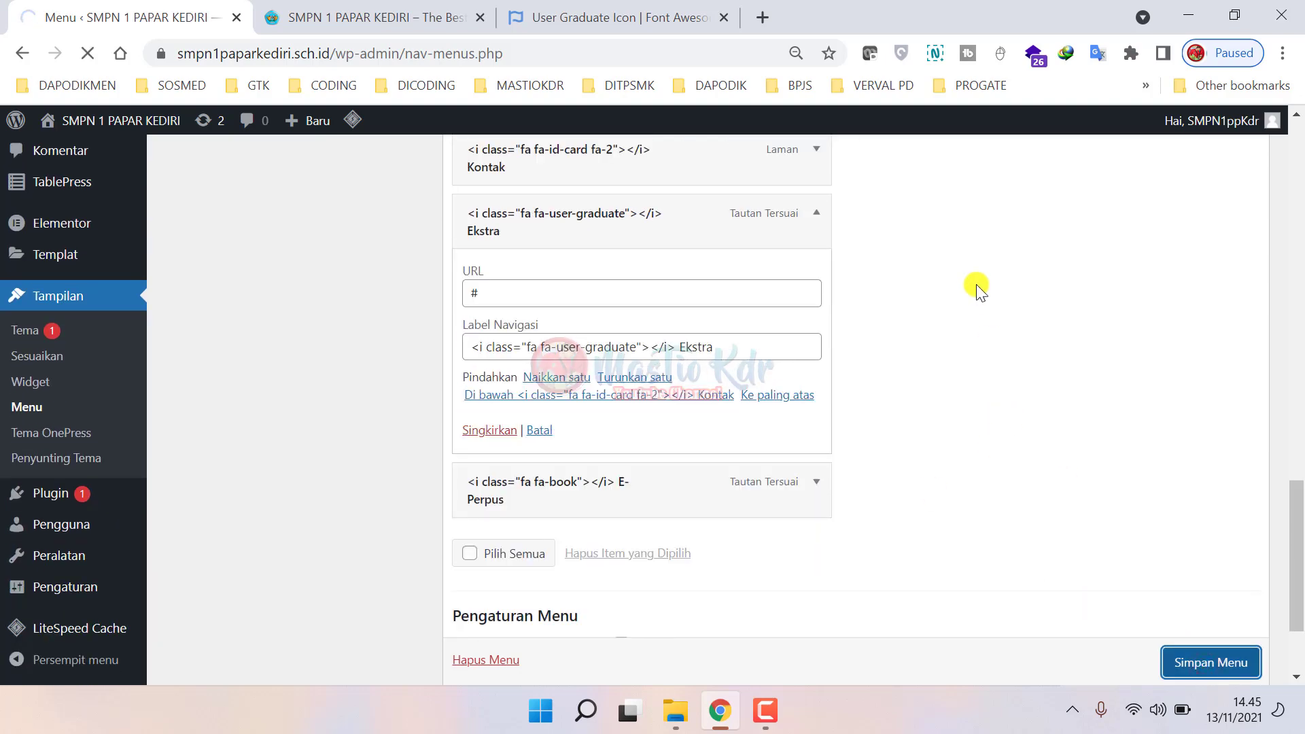
- Recheck the user-graduate code on Font Awesome, reload the school site's home page to inspect the Ekstra item, and return to the menu editor
scroll(736, 405, down, 5)
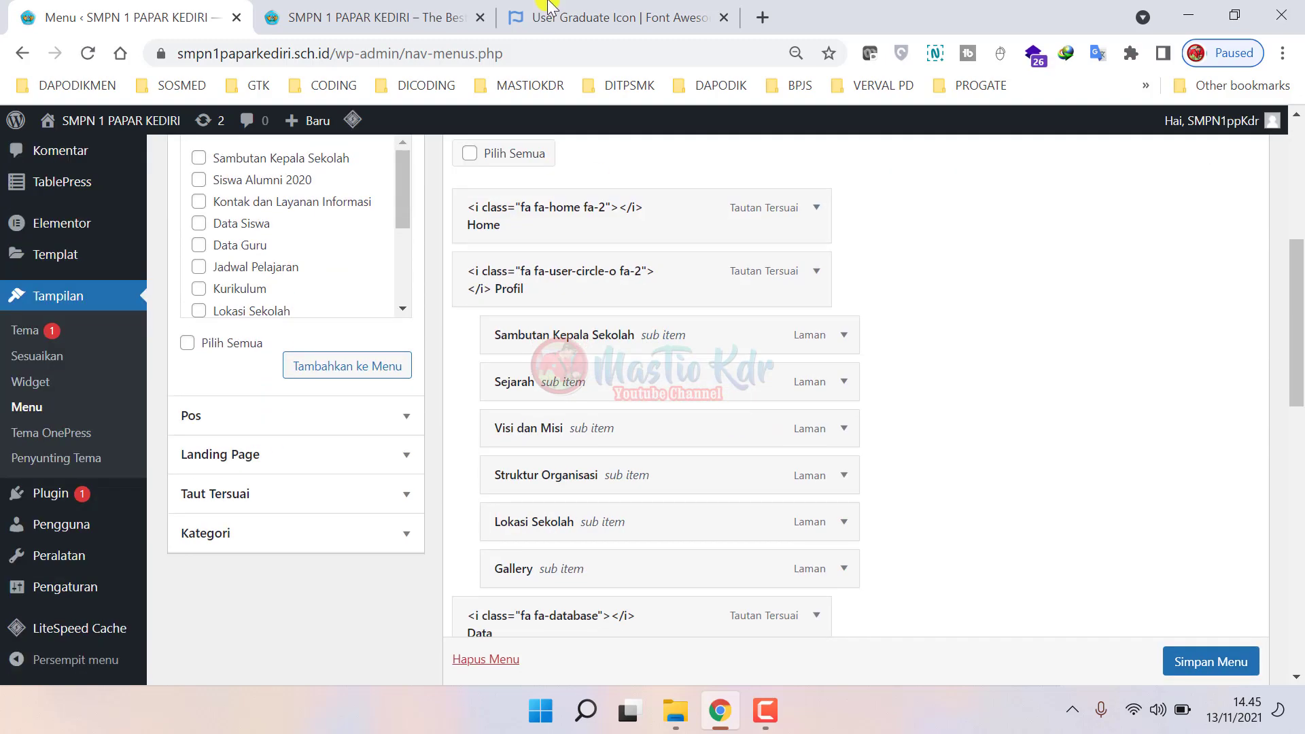
click(554, 13)
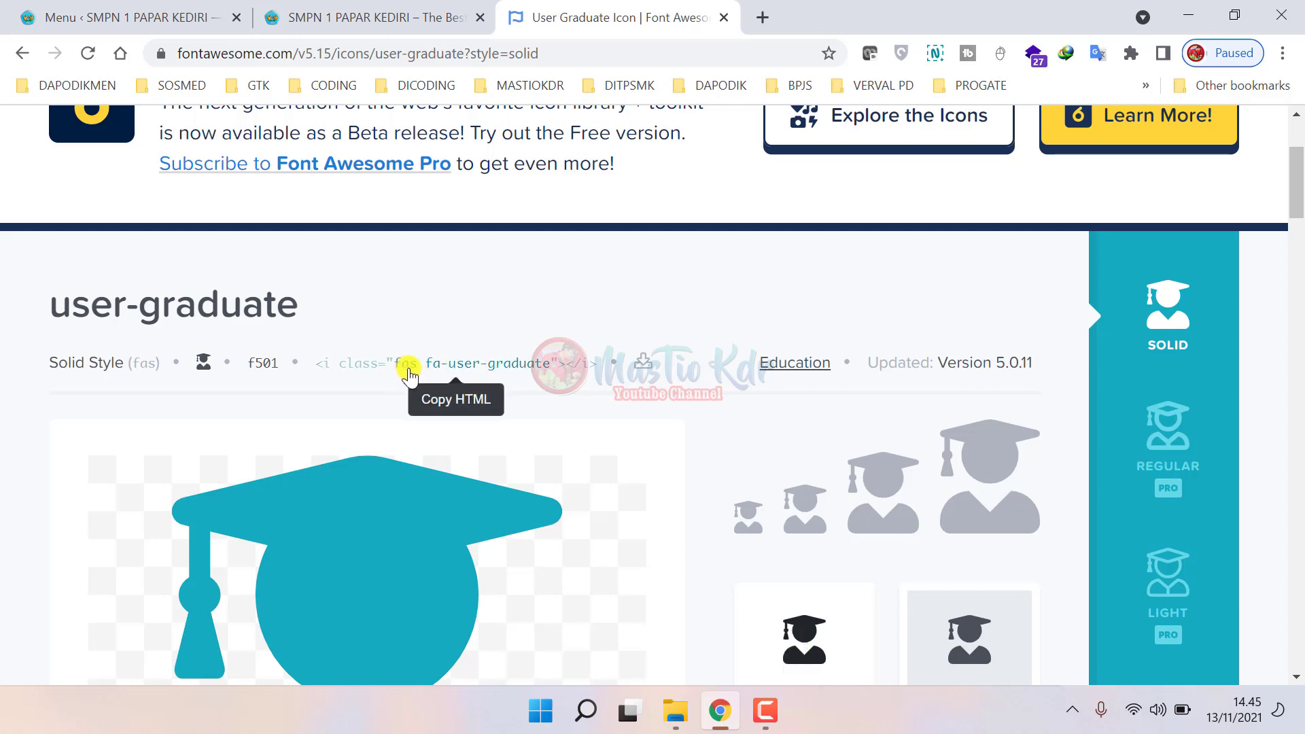
click(398, 15)
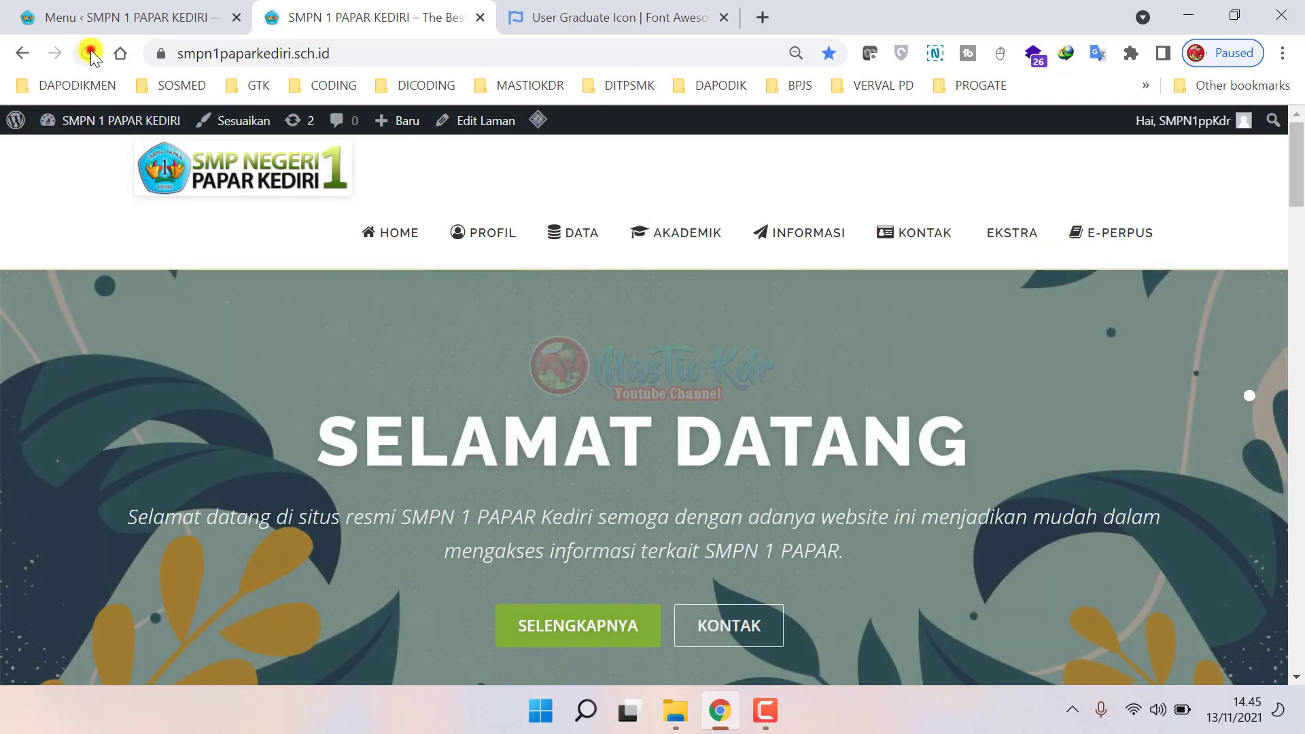
click(88, 53)
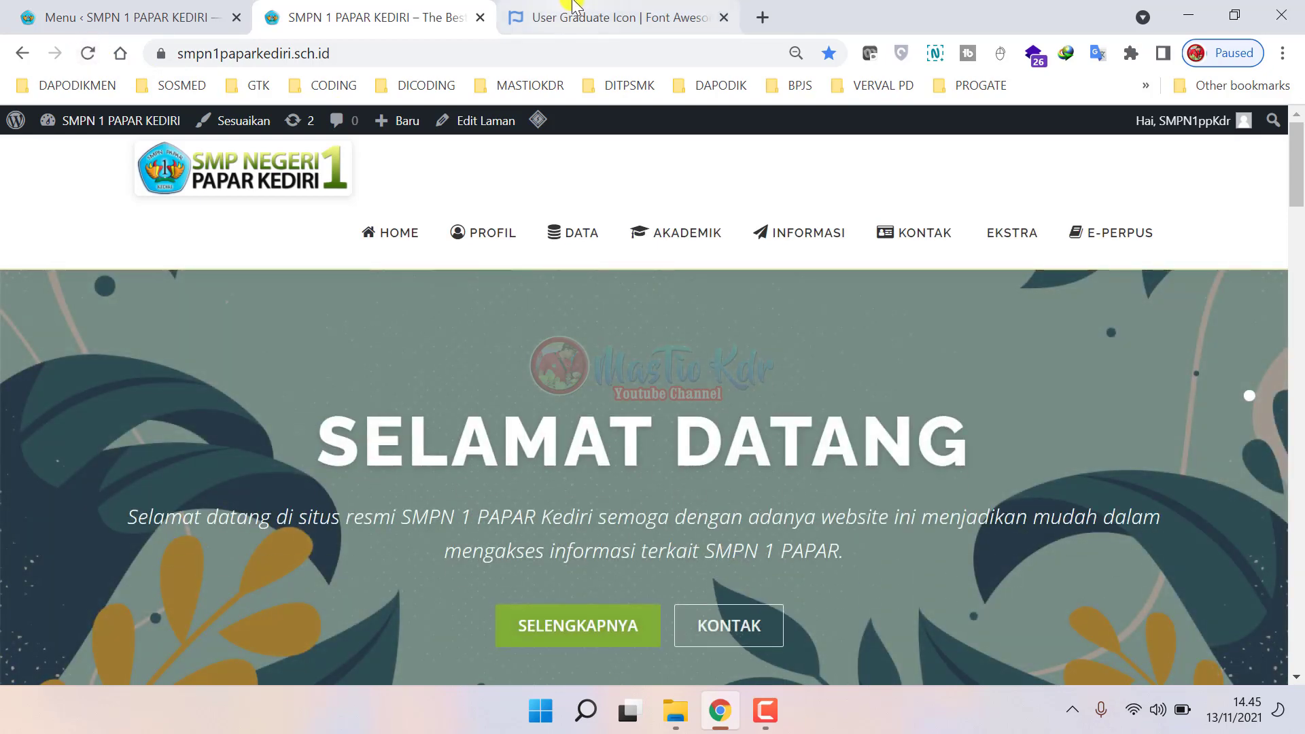
click(211, 14)
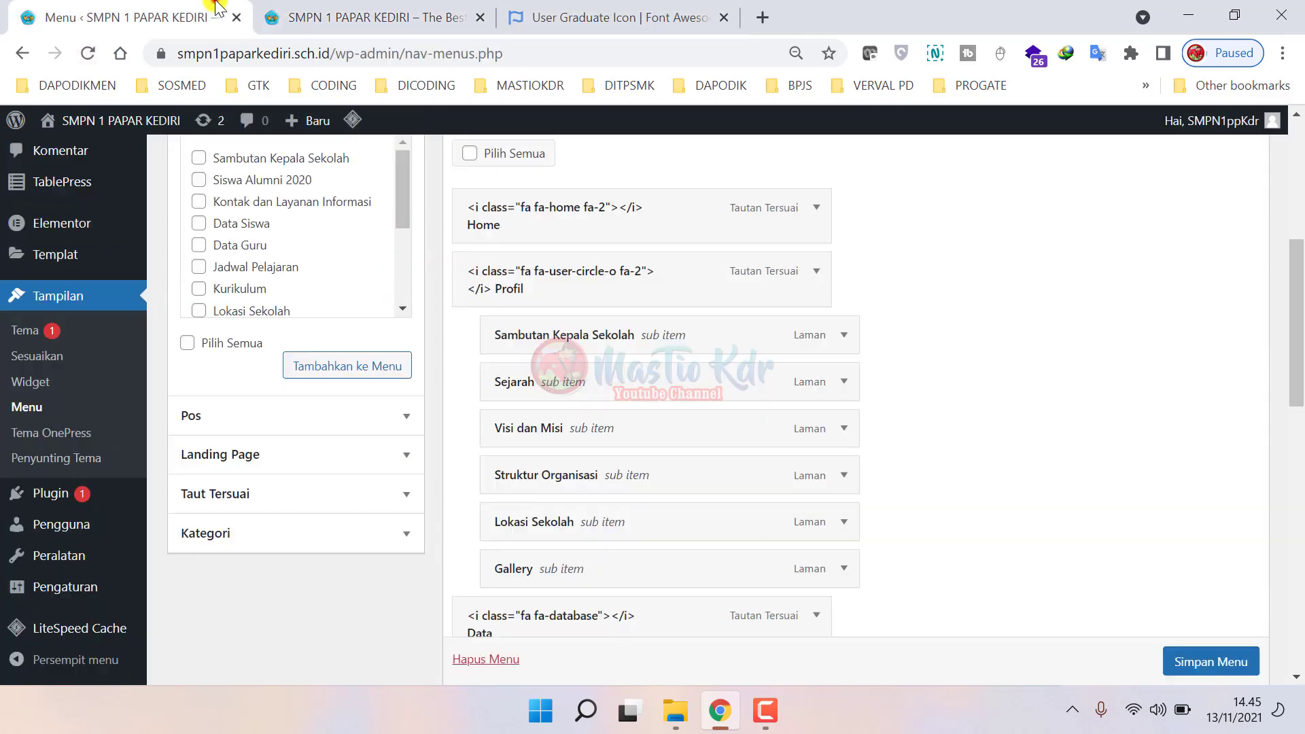
- Save the menu, recheck the navigation label of the Ekstra item, and save the menu again
click(1198, 655)
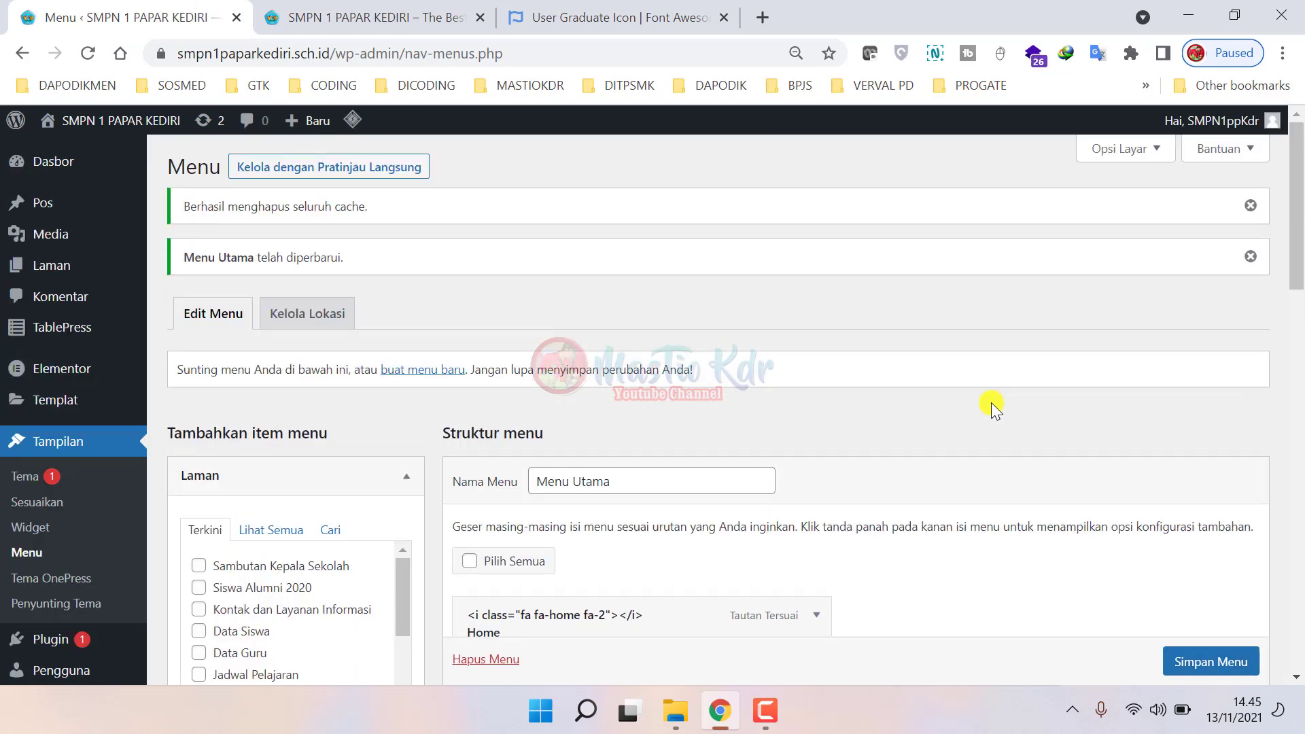
scroll(821, 402, down, 10)
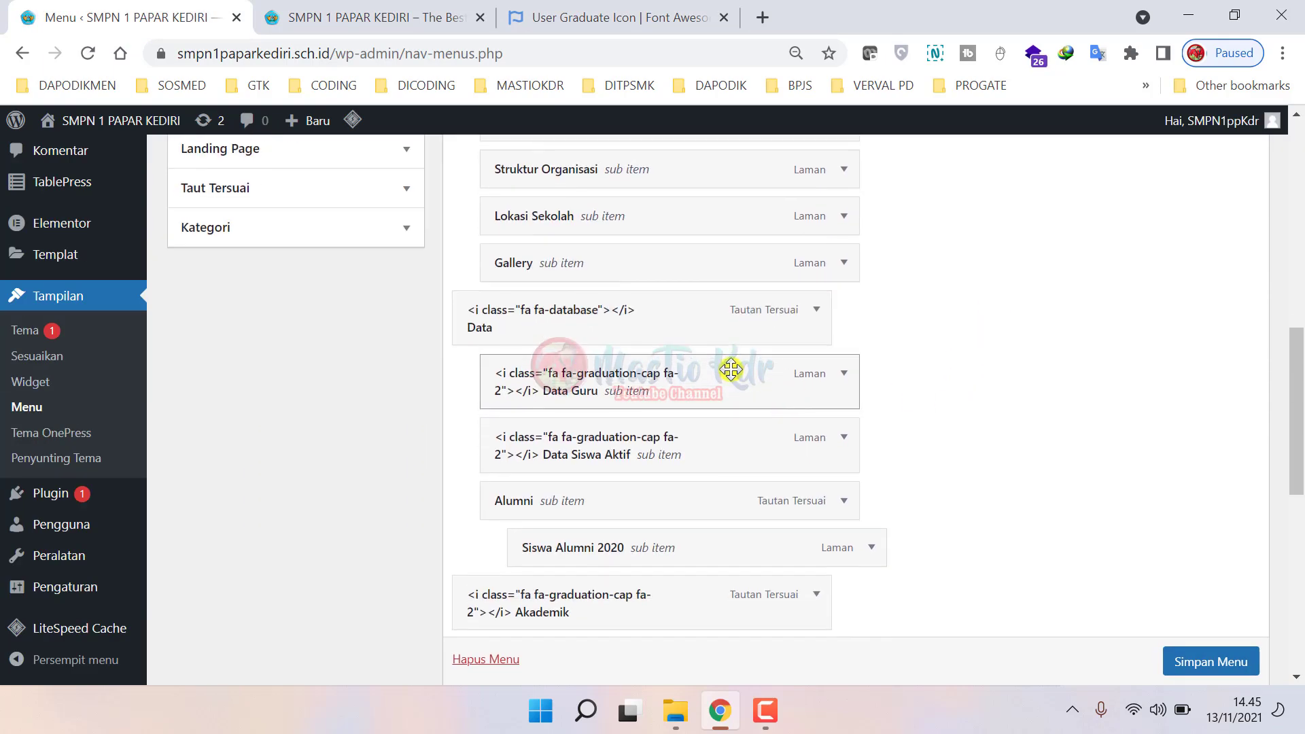
scroll(731, 370, down, 7)
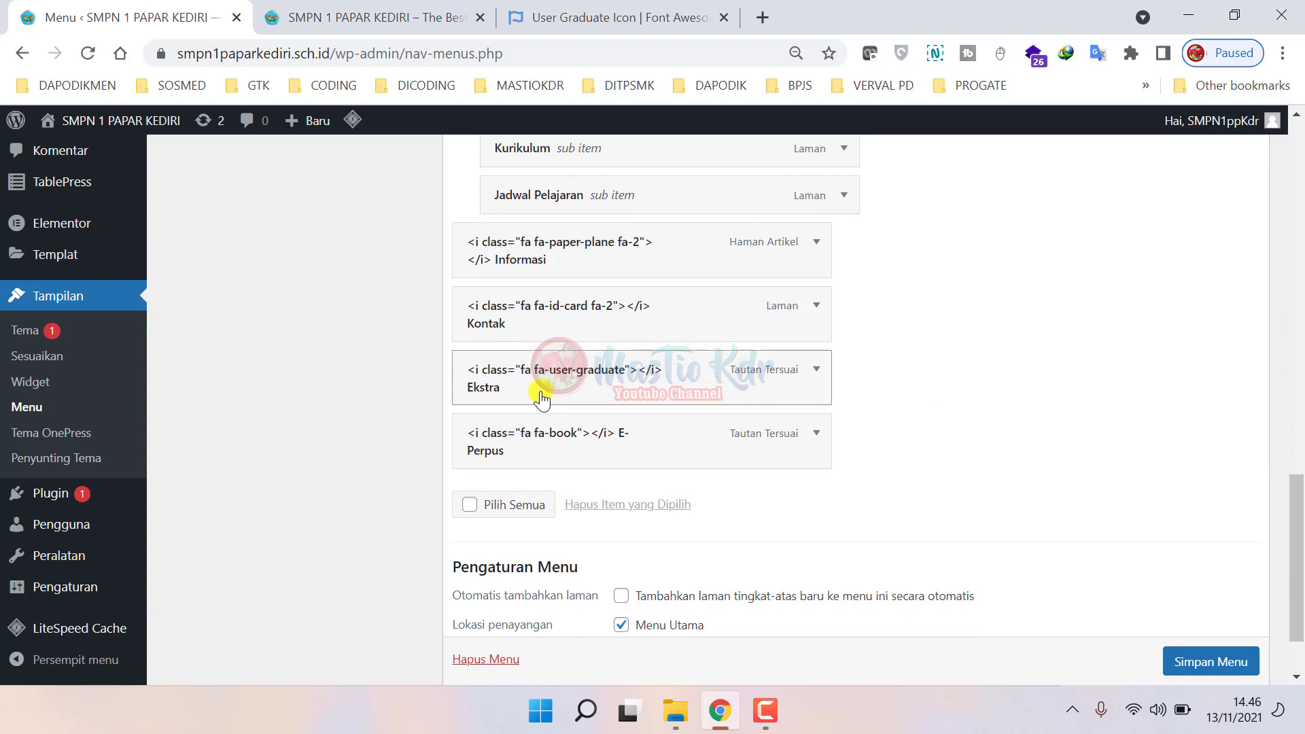
click(818, 370)
scroll(768, 419, down, 3)
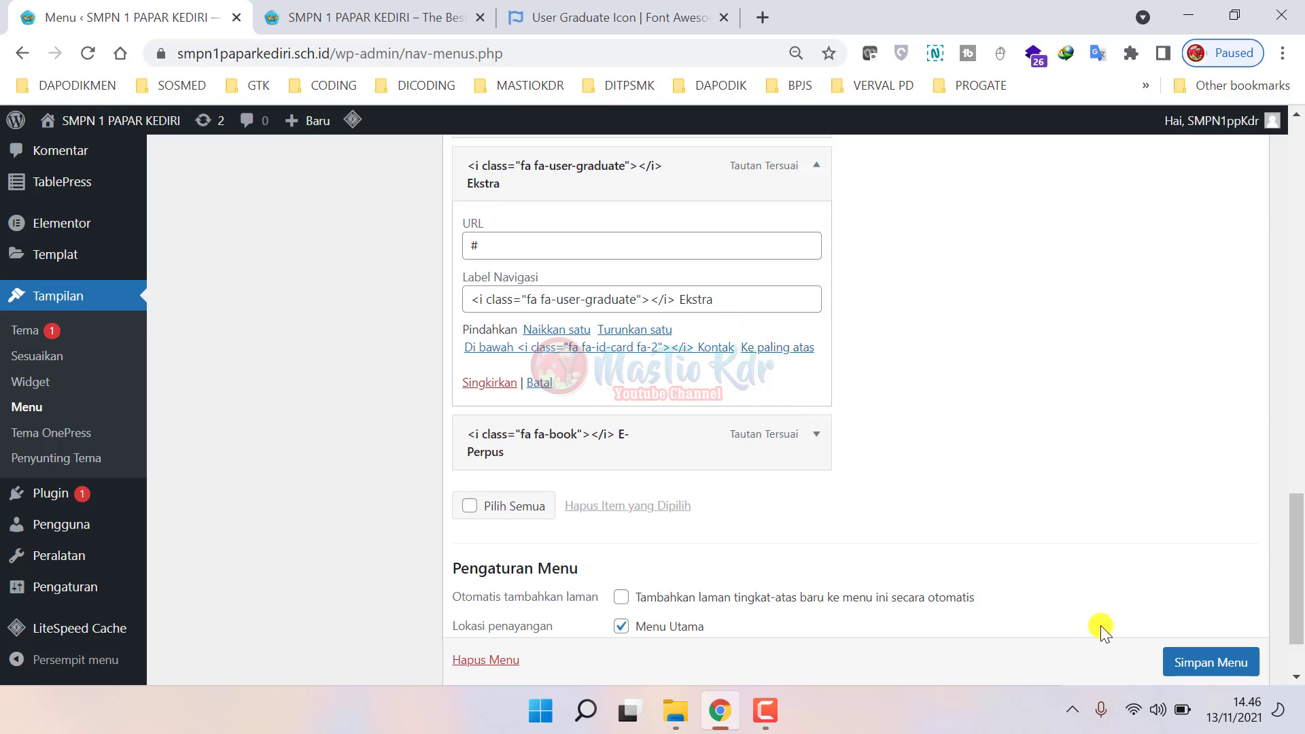
click(1190, 654)
- Inspect the Ekstra item in the navigation bar on the school site's home page
click(450, 12)
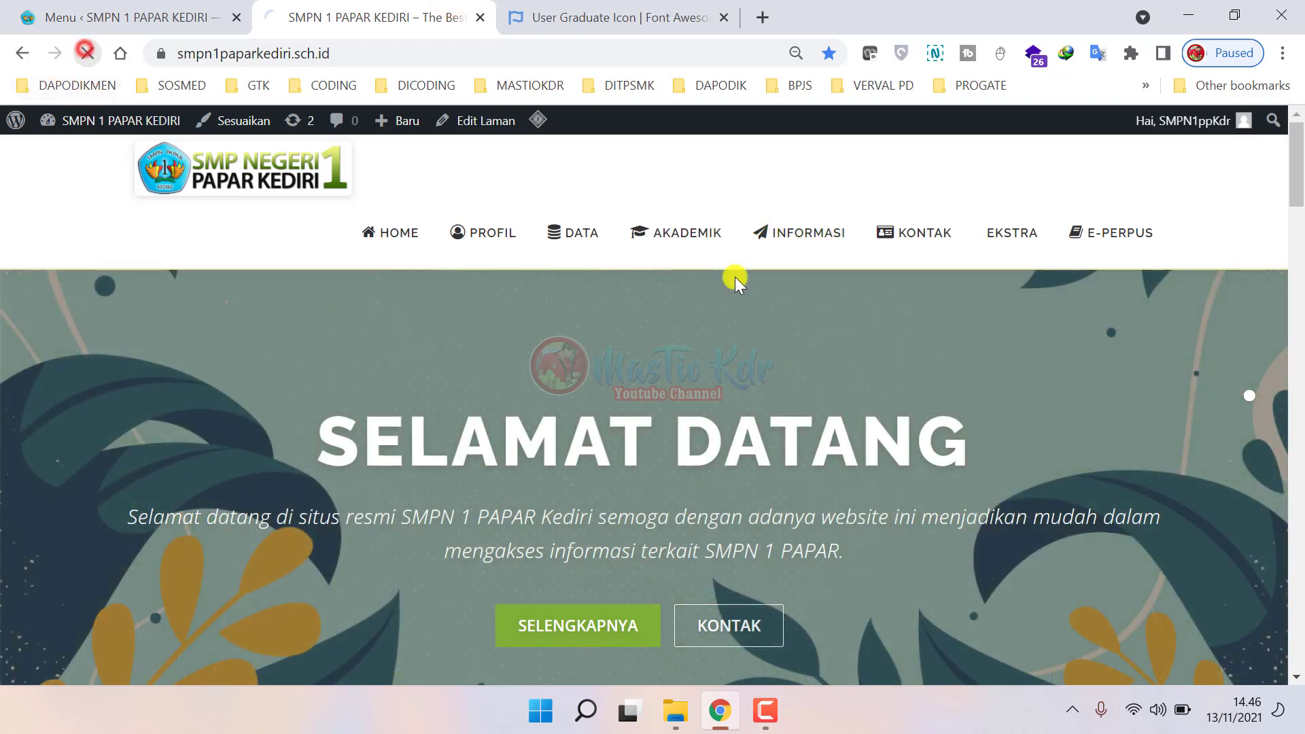
mouse_move(736, 256)
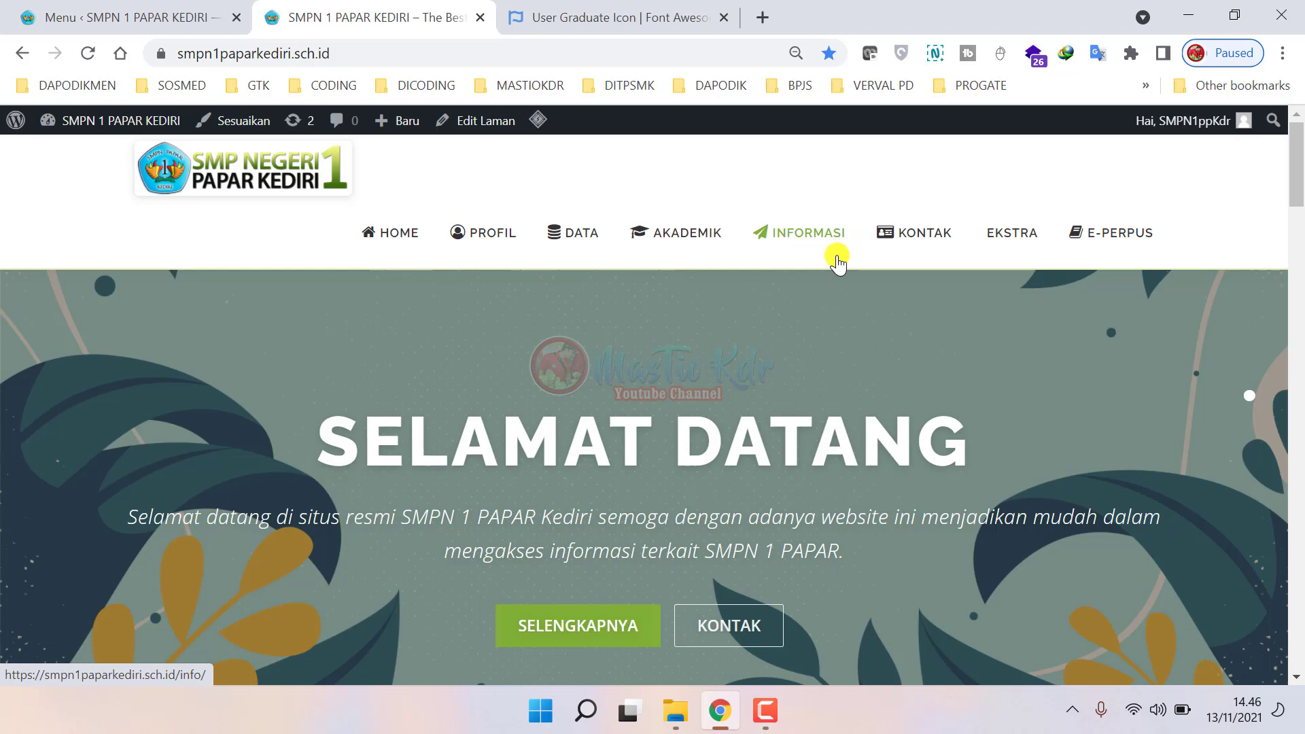
click(837, 262)
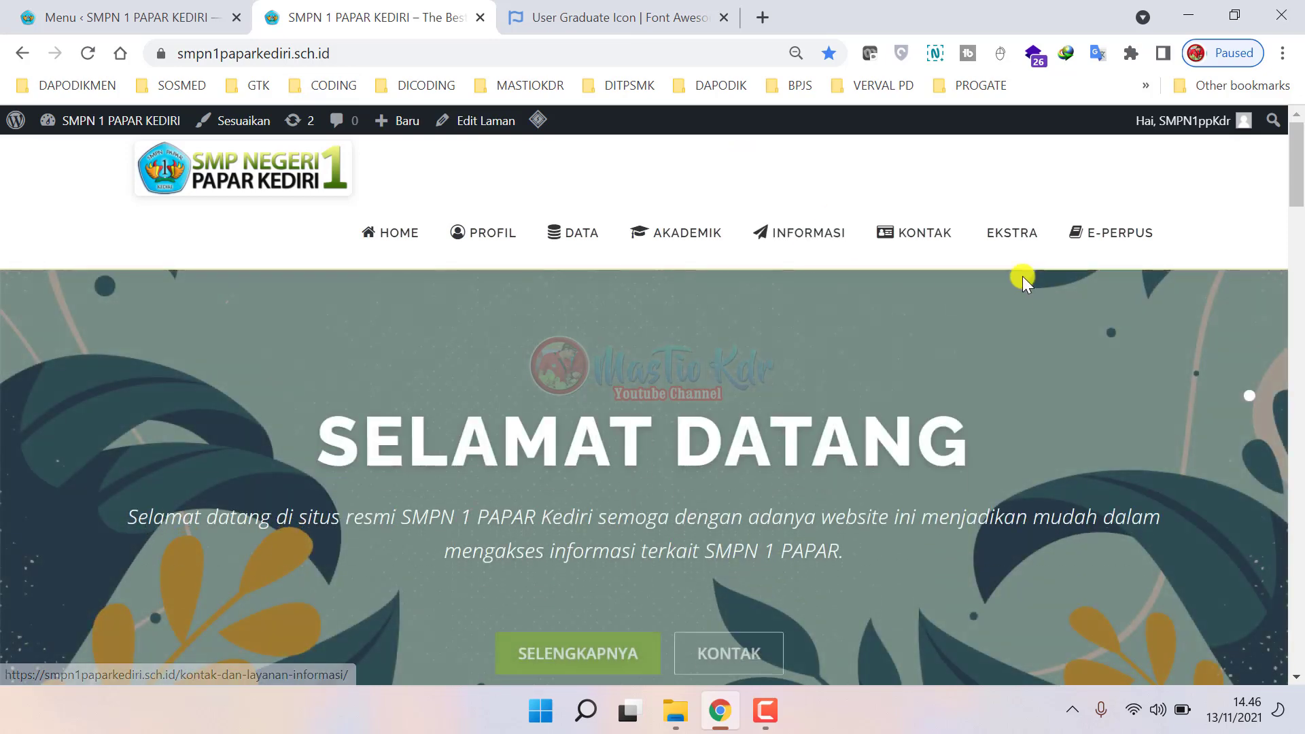
- Copy the E-Perpus item's navigation label from the menu editor
click(189, 12)
scroll(763, 350, up, 1)
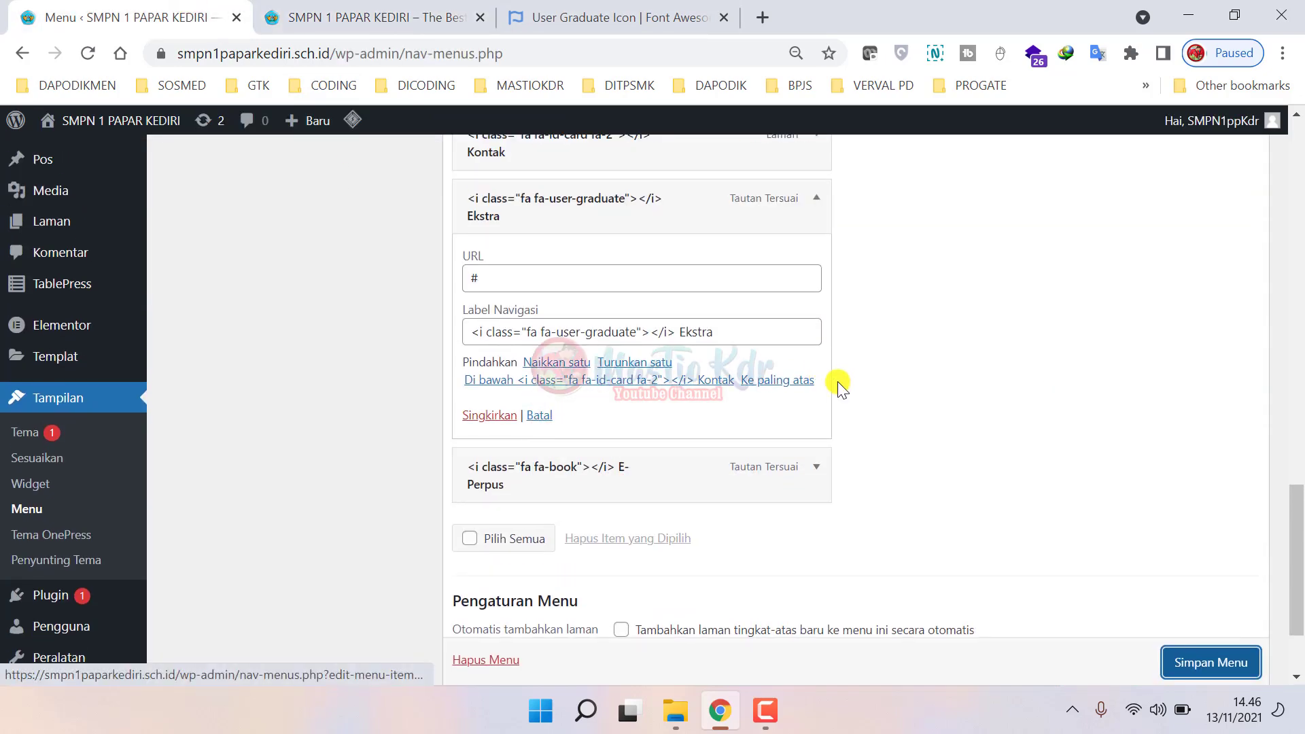
click(816, 466)
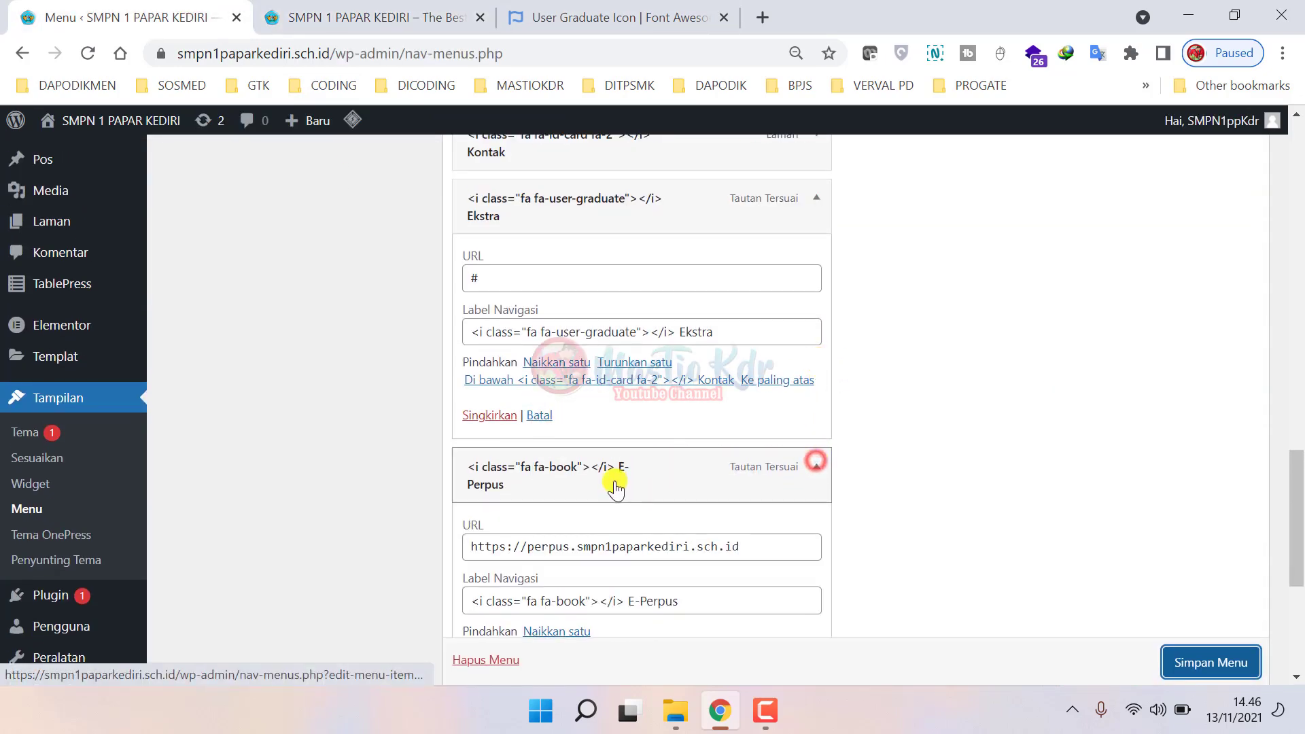
scroll(636, 472, down, 1)
triple_click(699, 500)
key(ctrl+c)
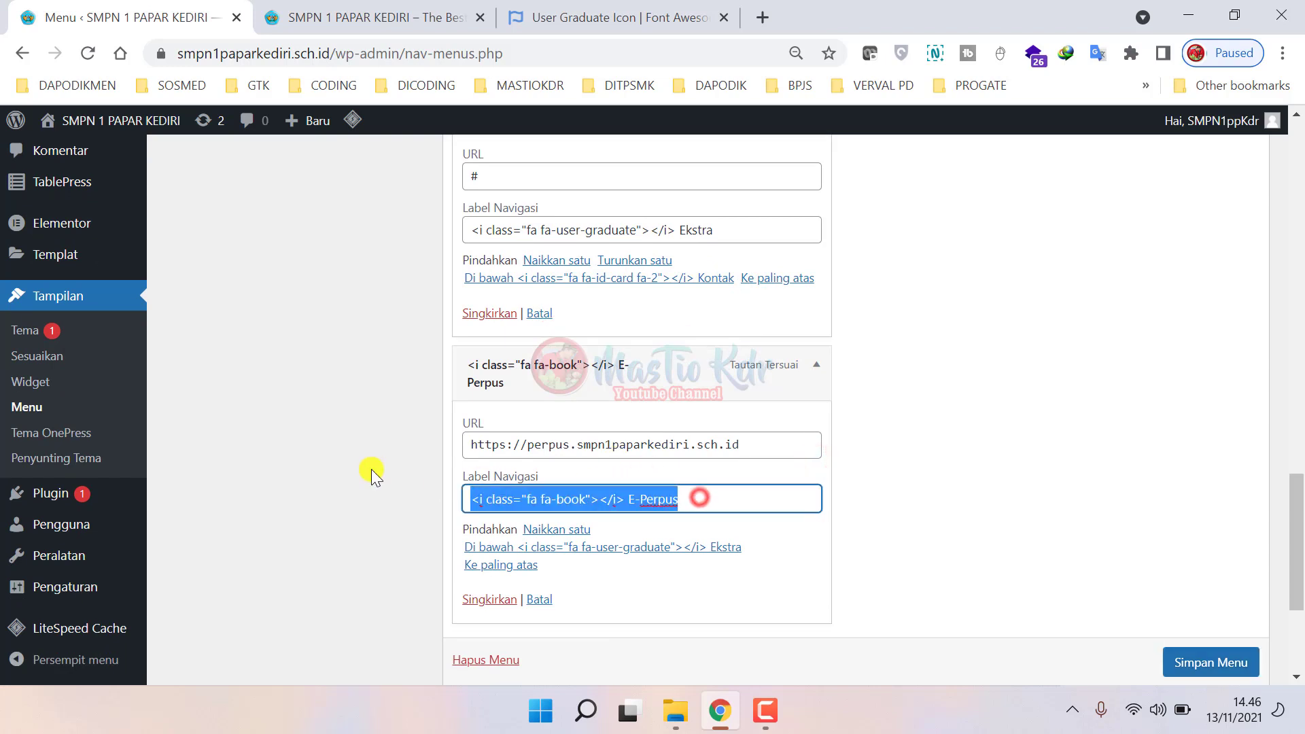
- Replace the Ekstra item's navigation label with <i class="fa fa-book"></i> Ekstra and save the menu
scroll(675, 370, up, 3)
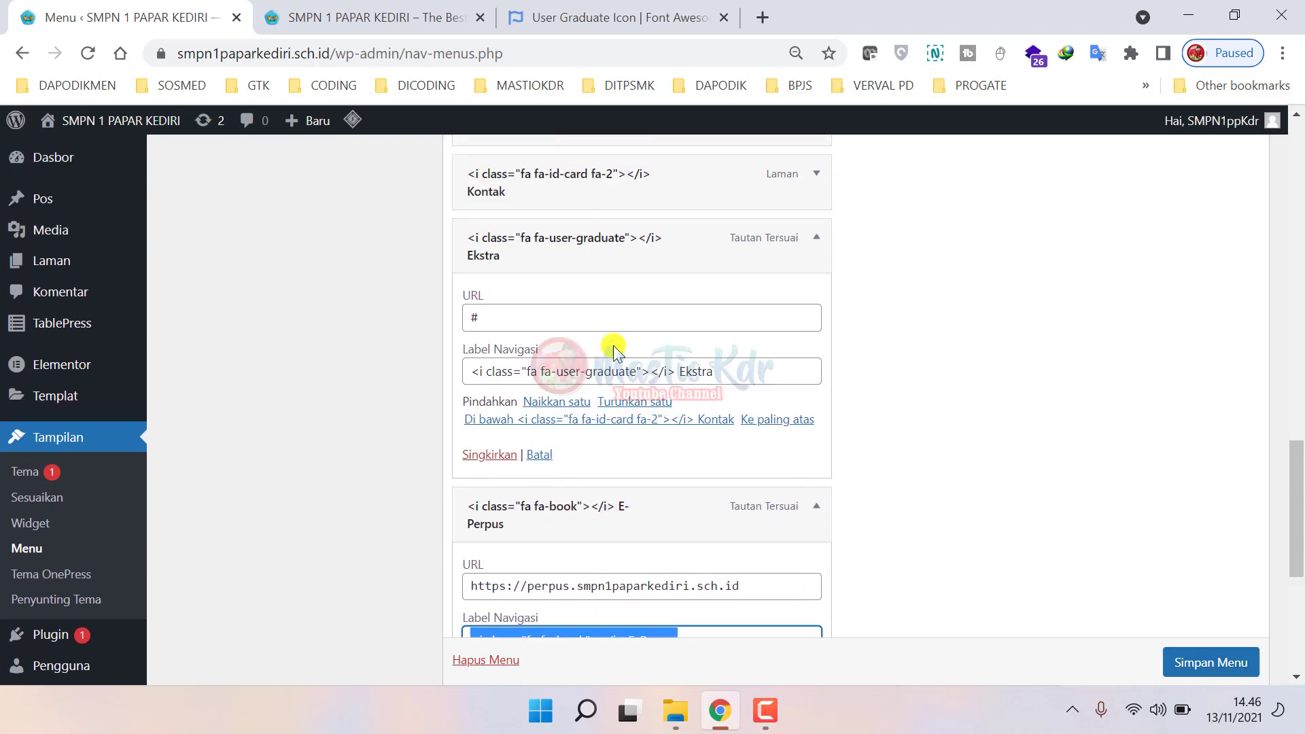
drag(738, 532, 373, 471)
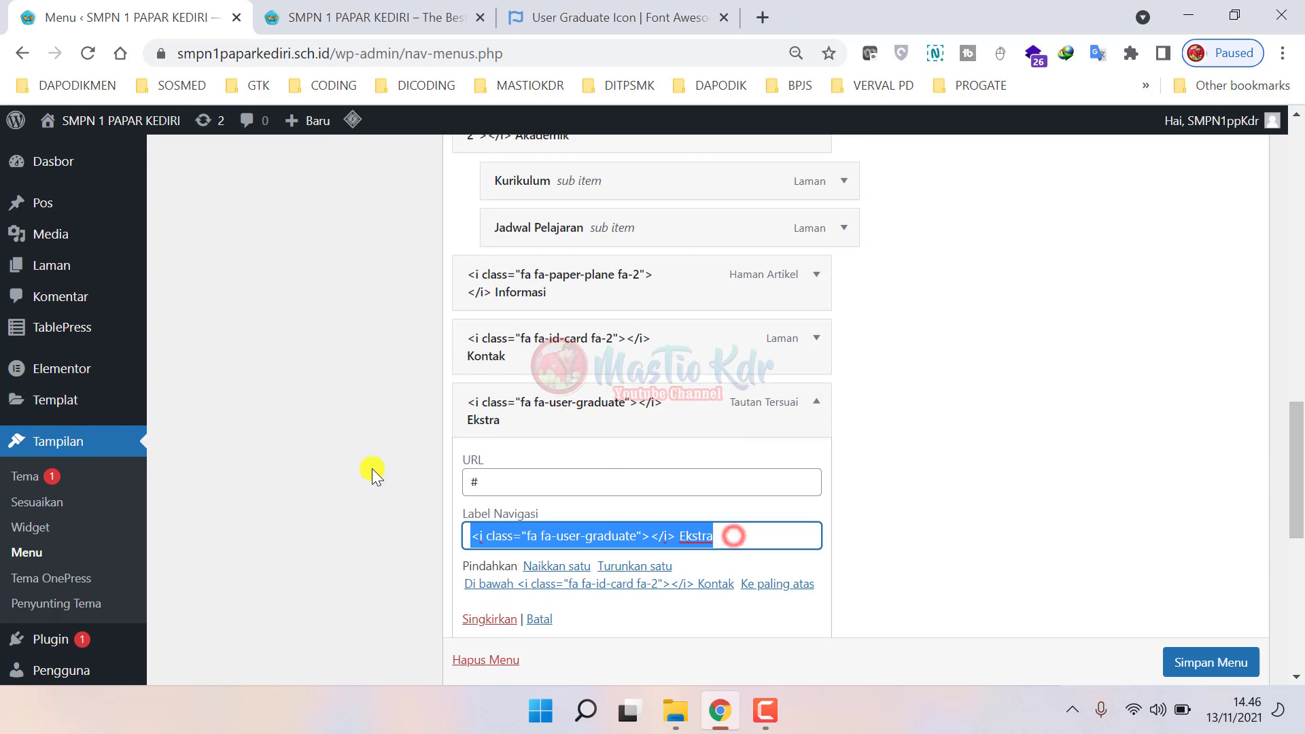
key(ctrl+v)
key(BackSpace)
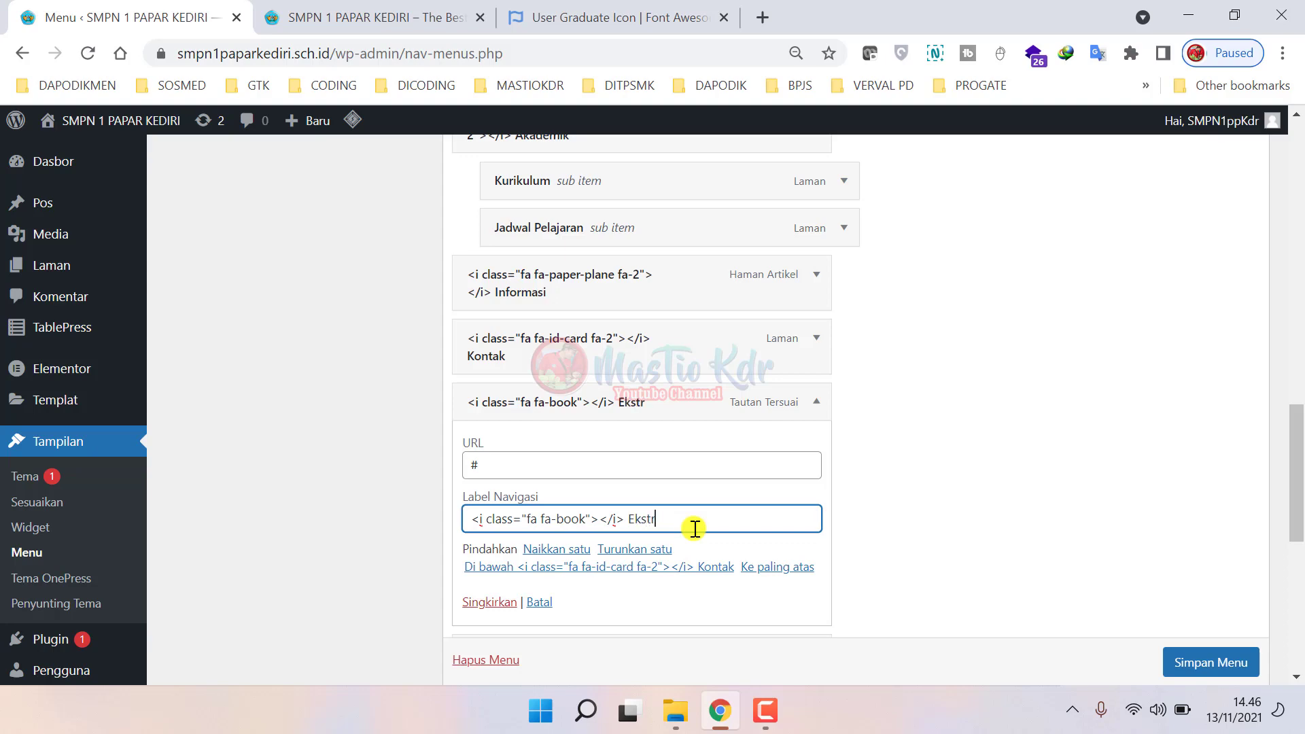
click(1196, 663)
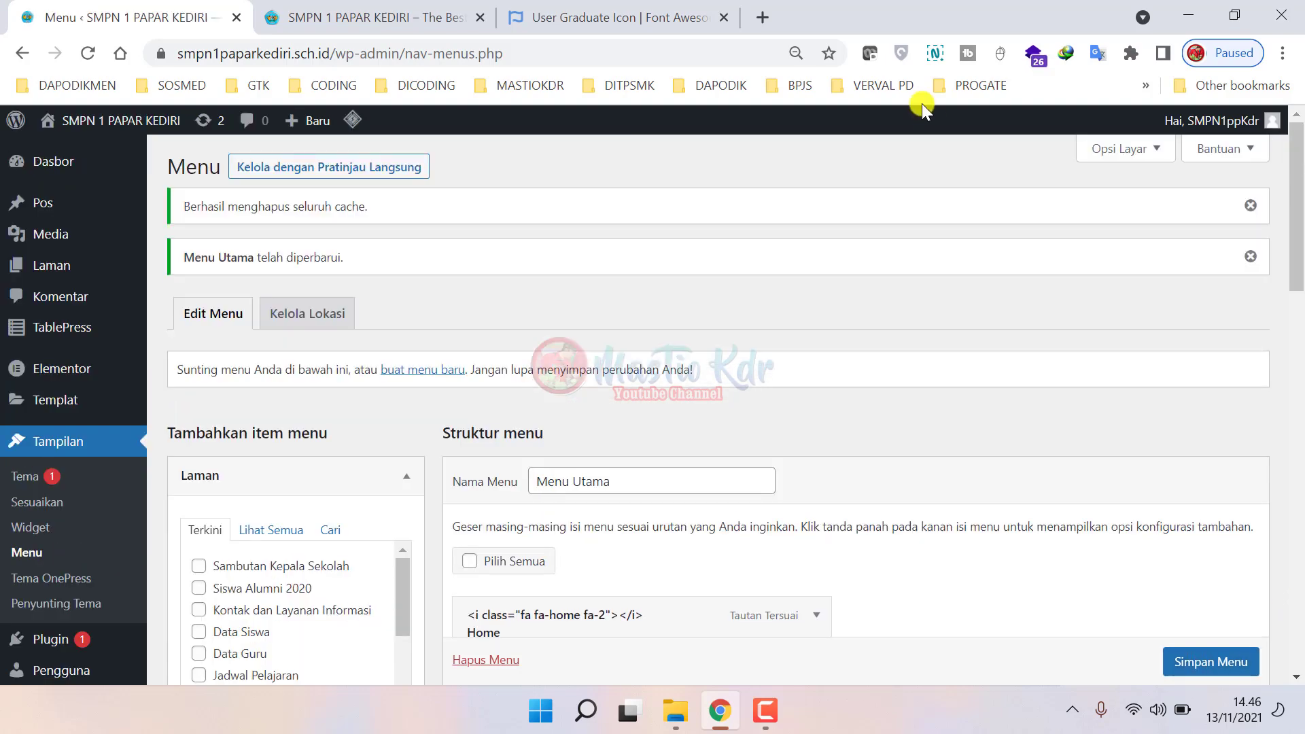
- Reload the school site's home page and inspect the Ekstra icon in the navigation bar
click(408, 17)
click(87, 53)
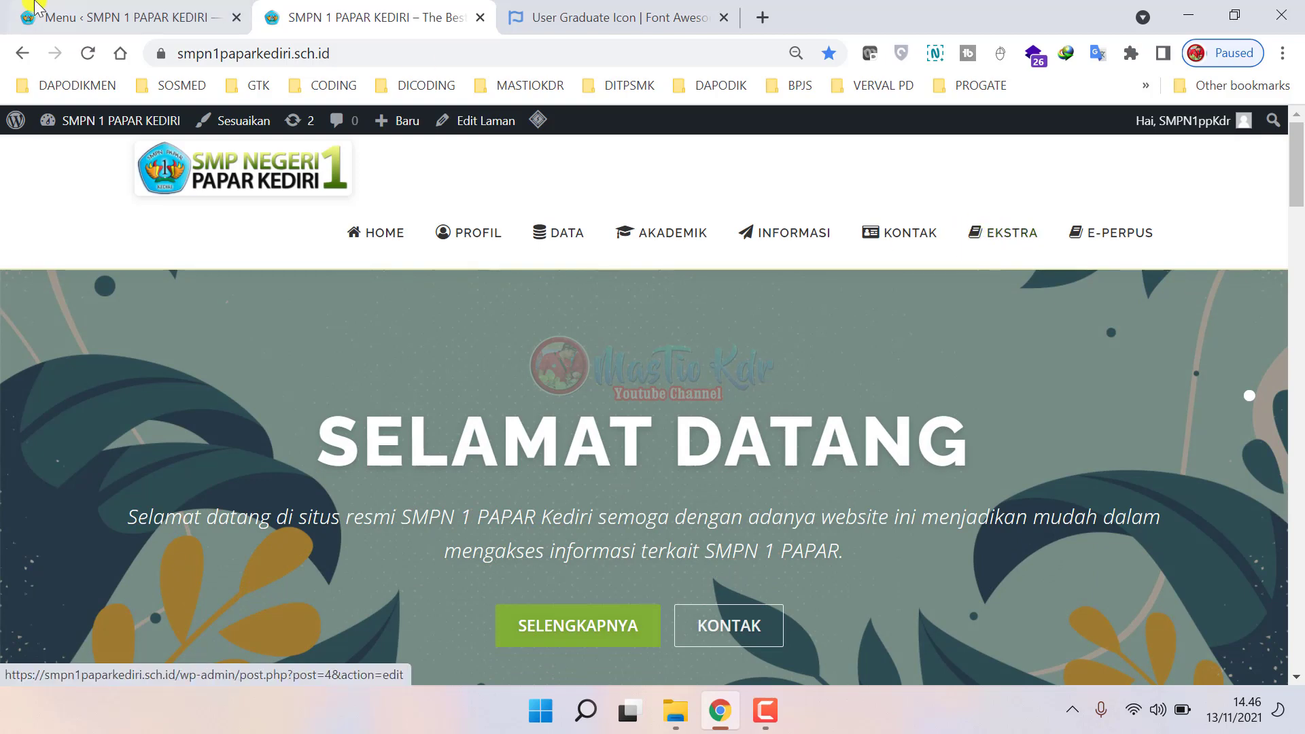
click(61, 17)
click(397, 15)
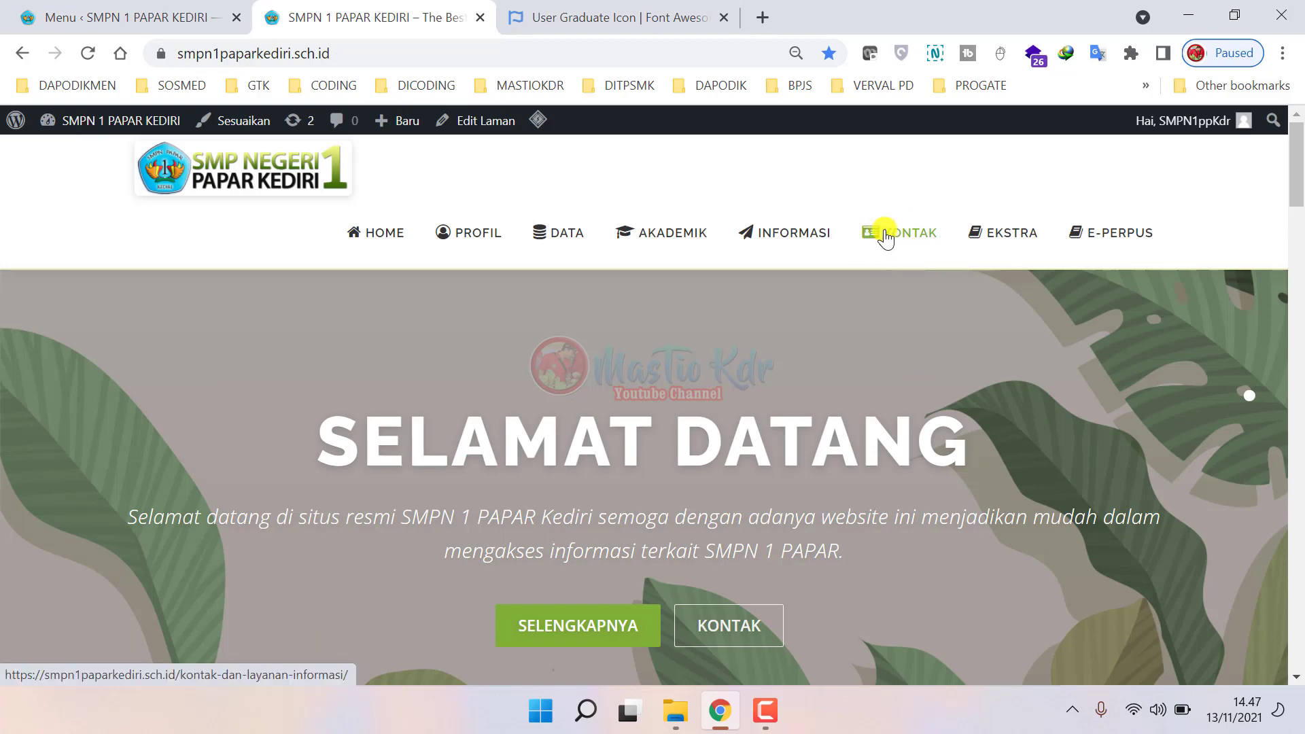
- Review the user-graduate icon's details and previews on the Font Awesome 5.15 page
click(584, 15)
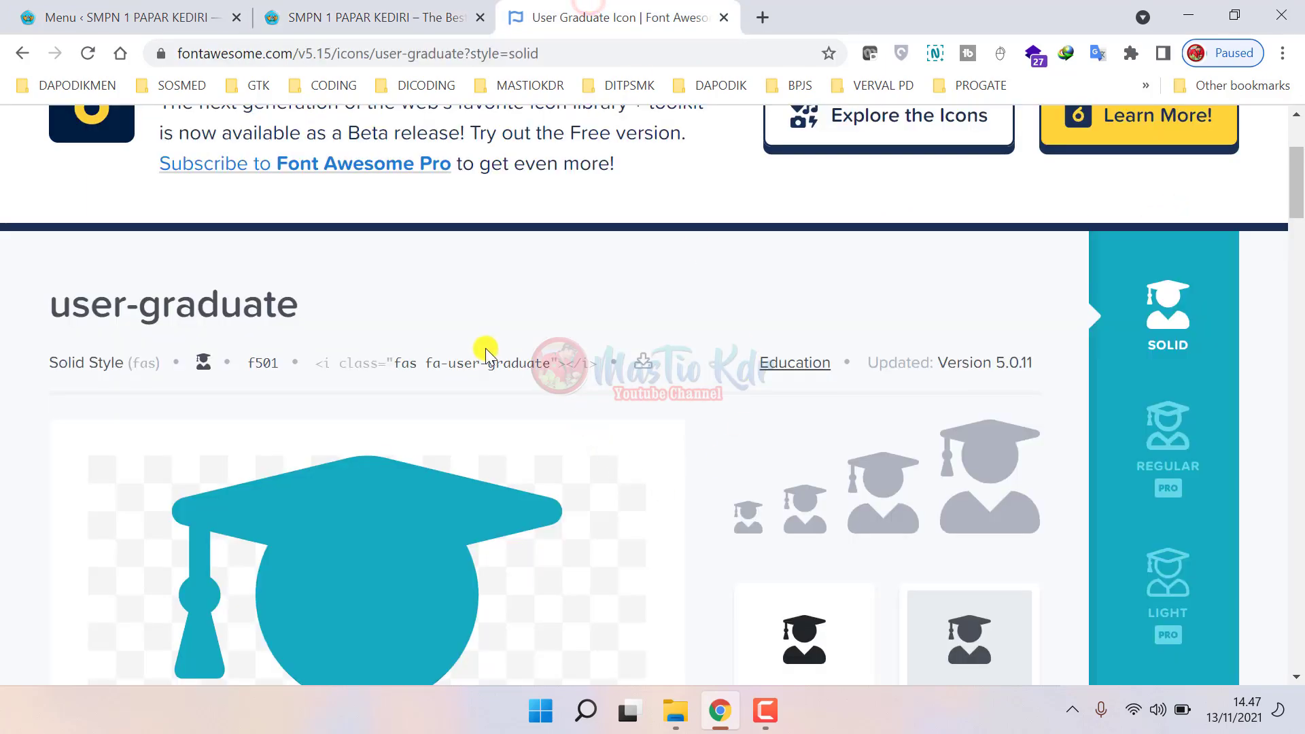
scroll(462, 374, down, 3)
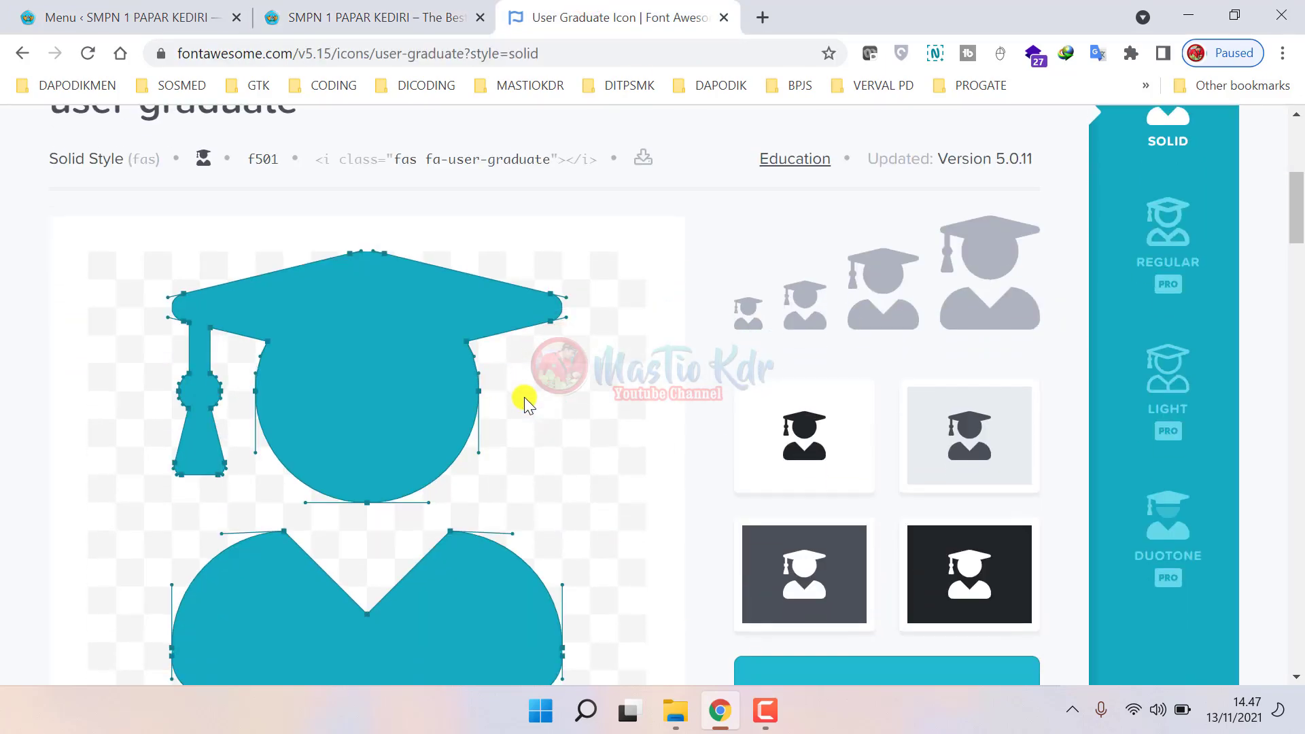
scroll(524, 397, down, 1)
scroll(524, 397, up, 2)
click(757, 524)
click(836, 529)
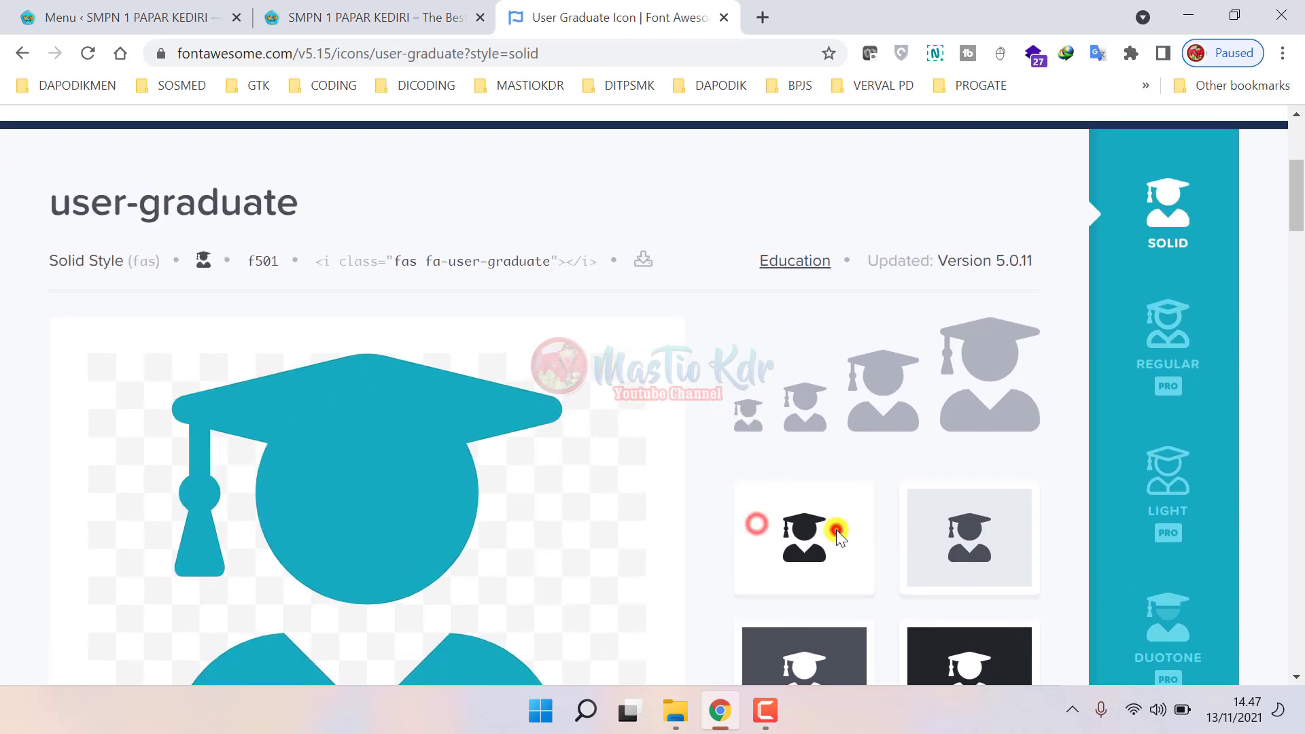
scroll(427, 284, up, 5)
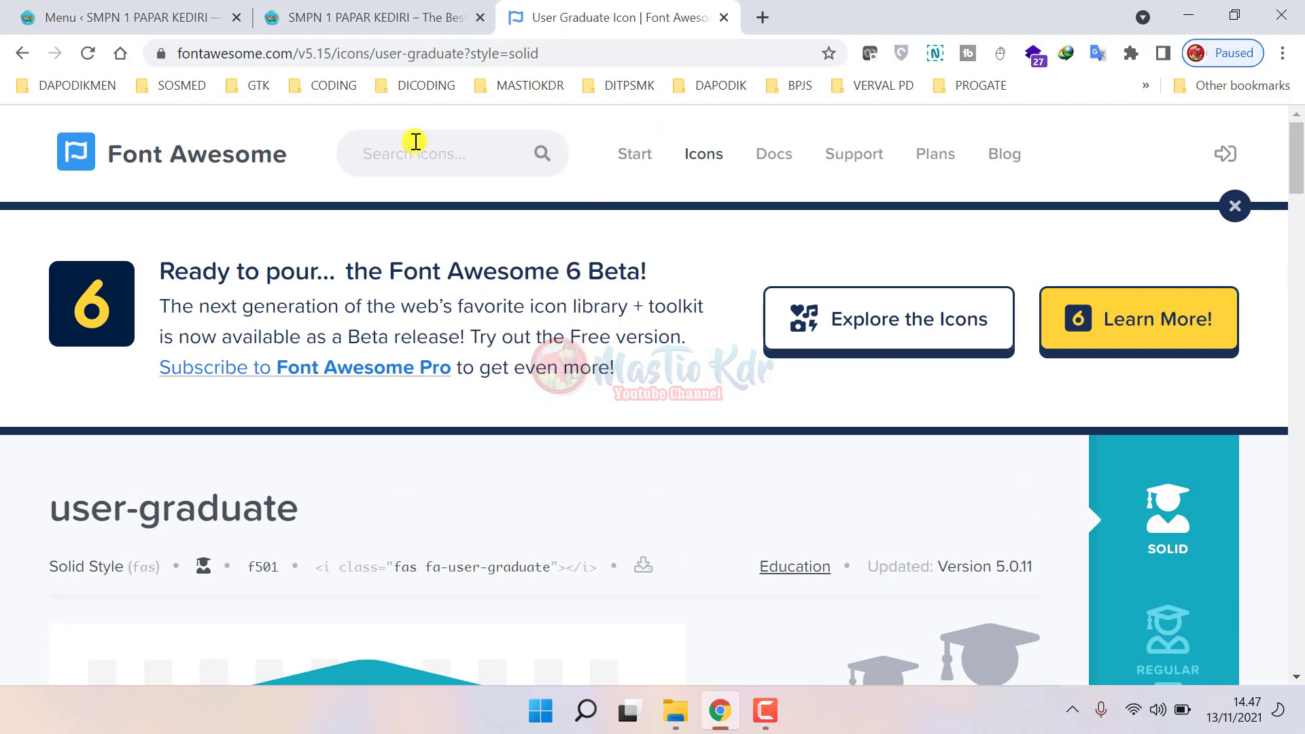
- Open the Font Awesome 4.7 icons page, dismiss the Font Awesome 5 announcement, and go to the icon search
drag(297, 57, 768, 56)
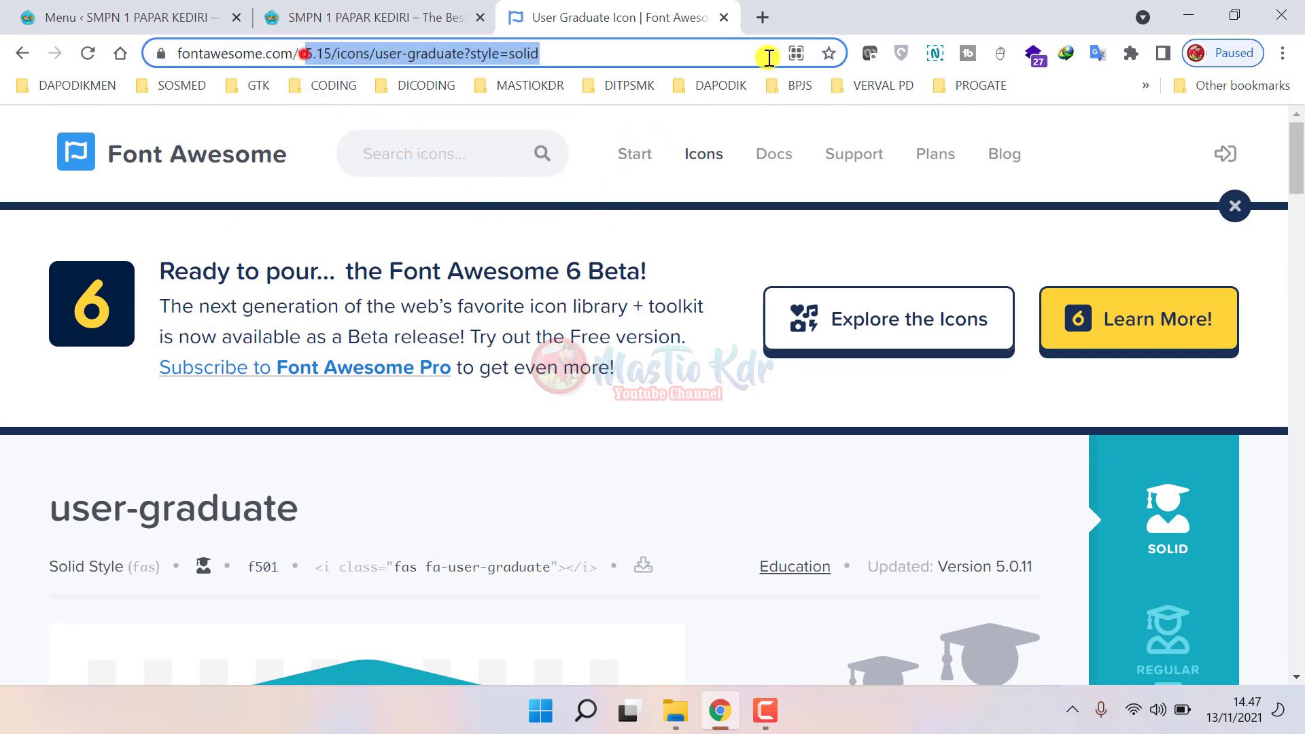
key(BackSpace)
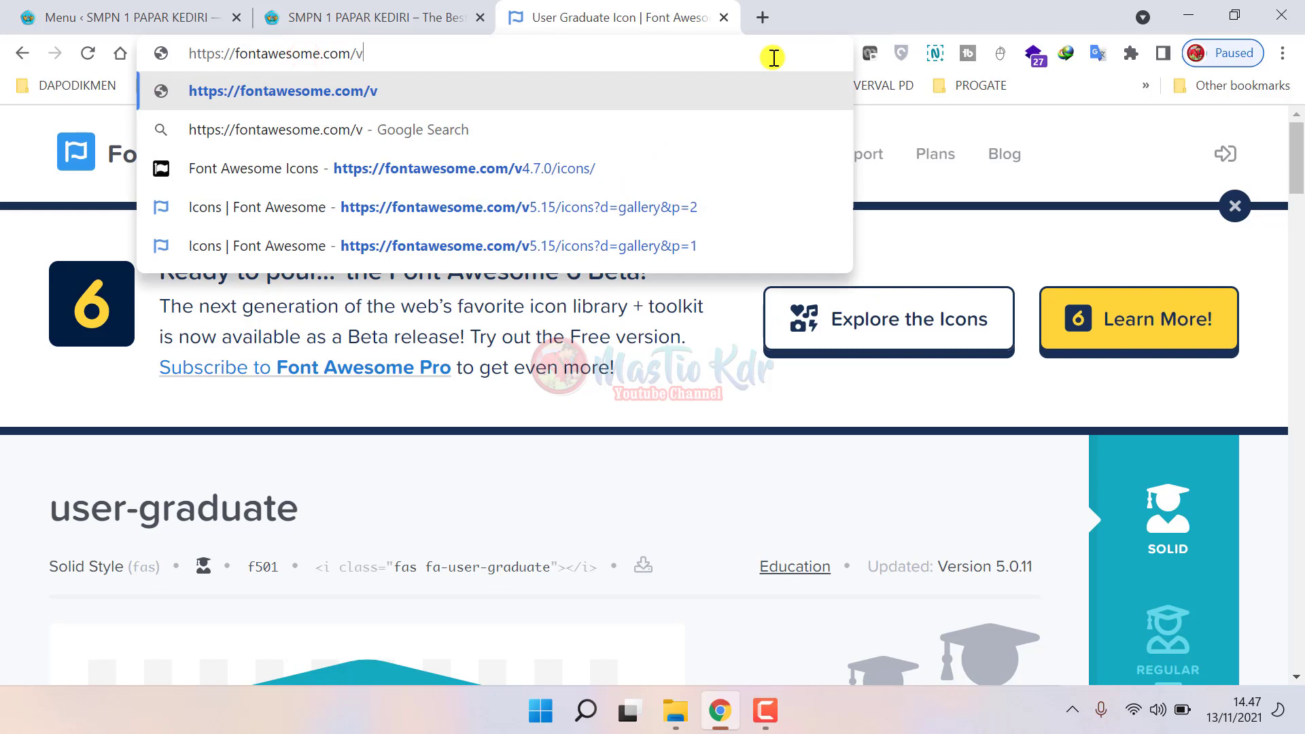
click(475, 155)
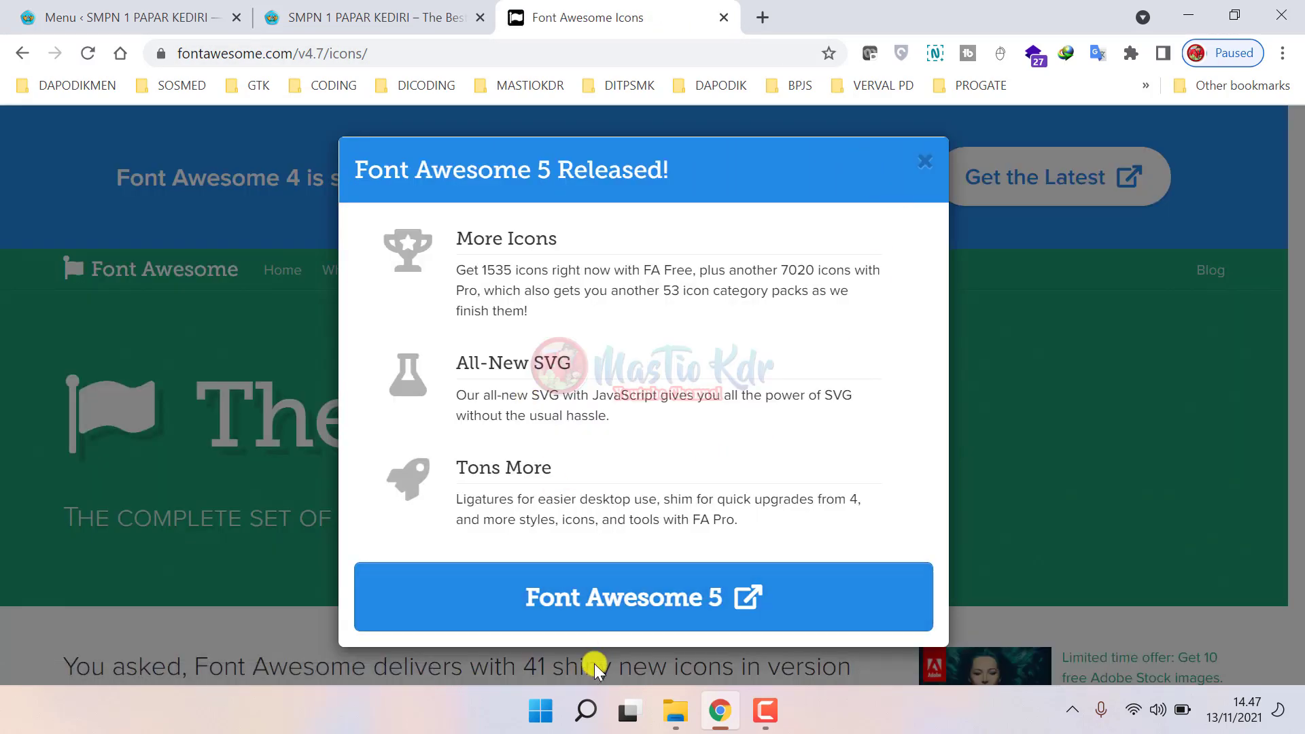
click(926, 158)
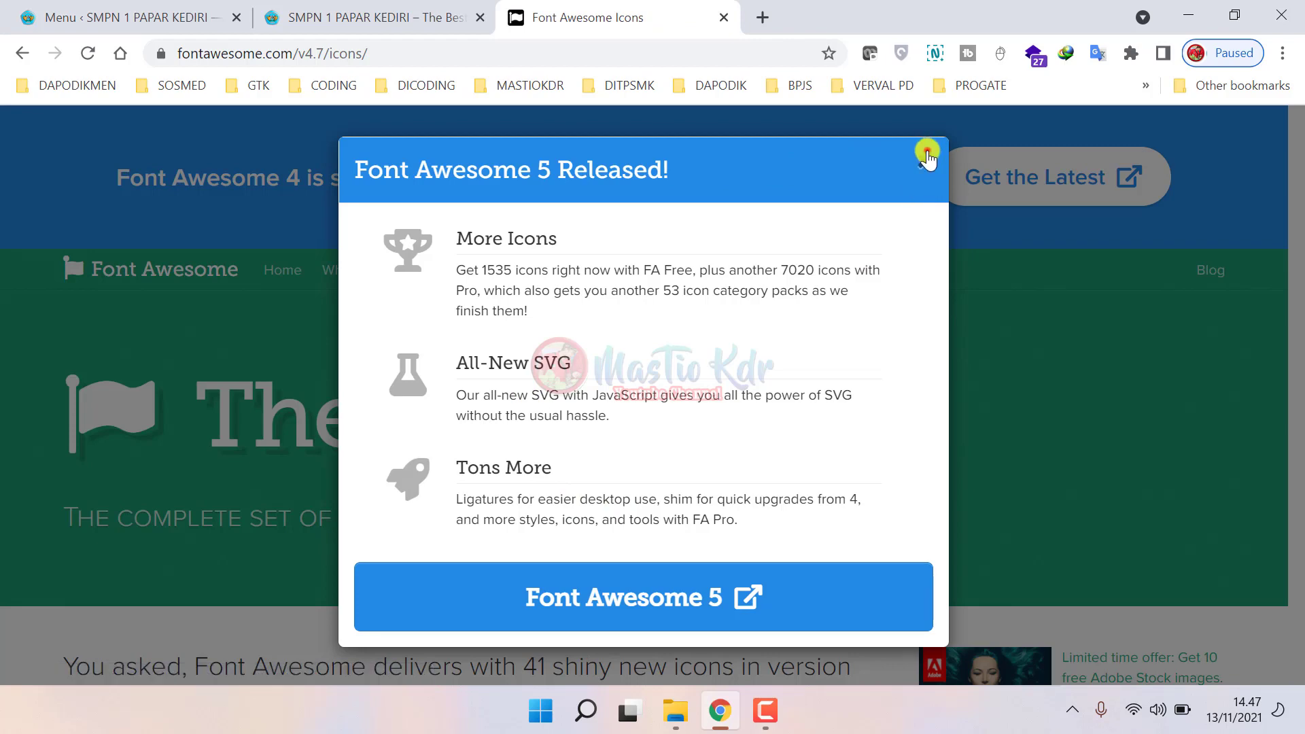
scroll(473, 500, down, 1)
drag(149, 406, 698, 404)
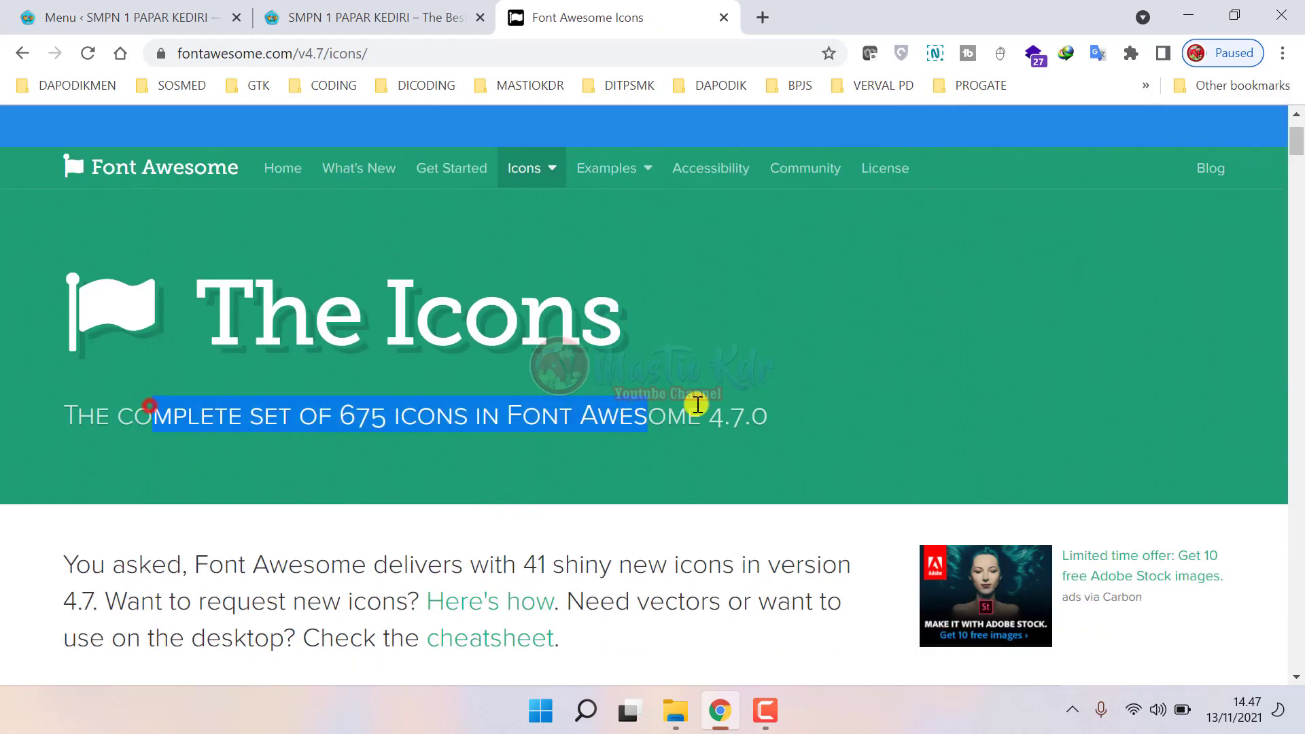
click(742, 415)
scroll(738, 404, down, 7)
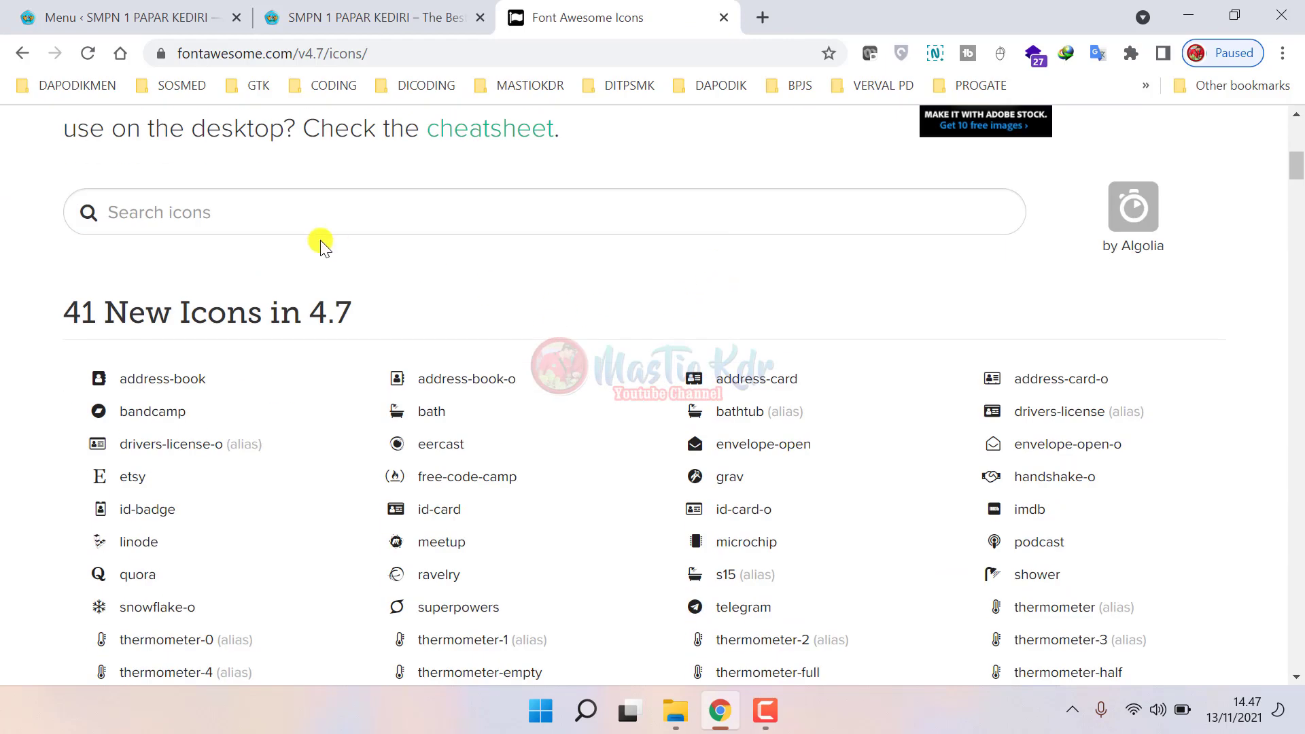
- Search the Font Awesome 4.7 icons for "gradu" and compare with the navigation bar on the school site's home page
click(244, 219)
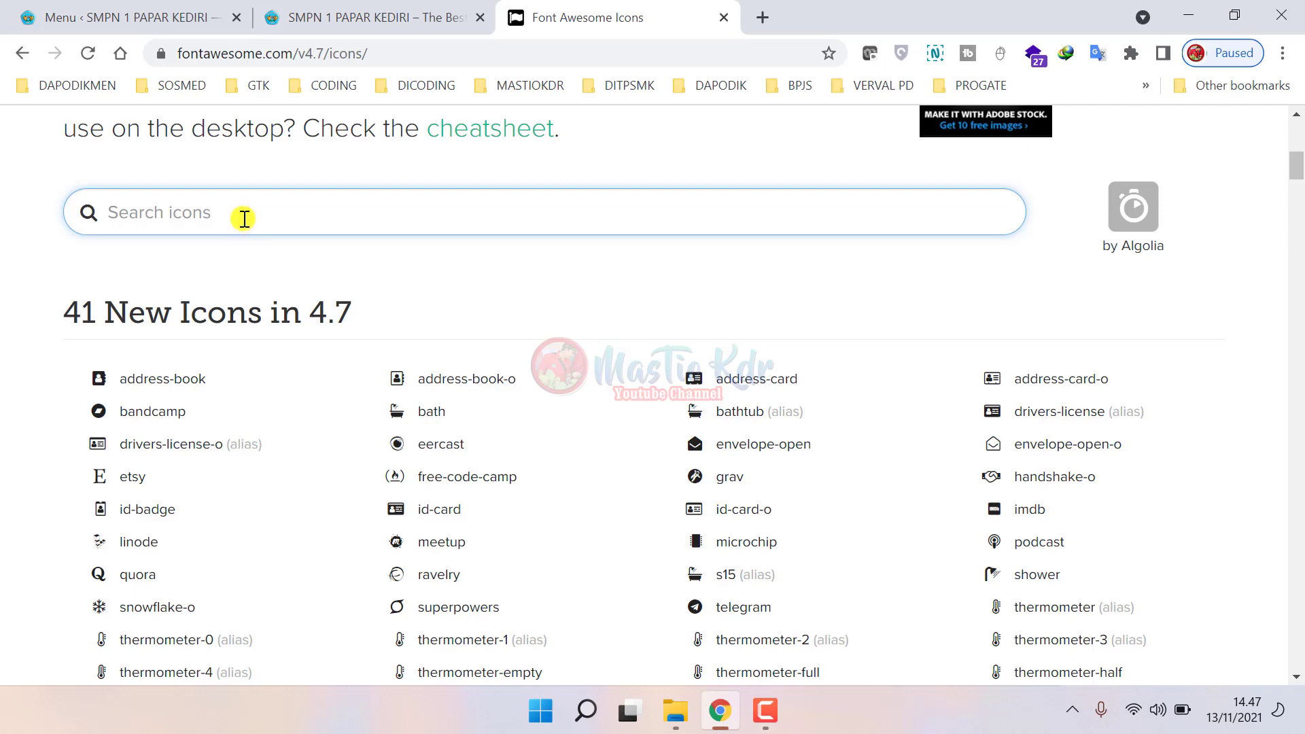
text(gardu)
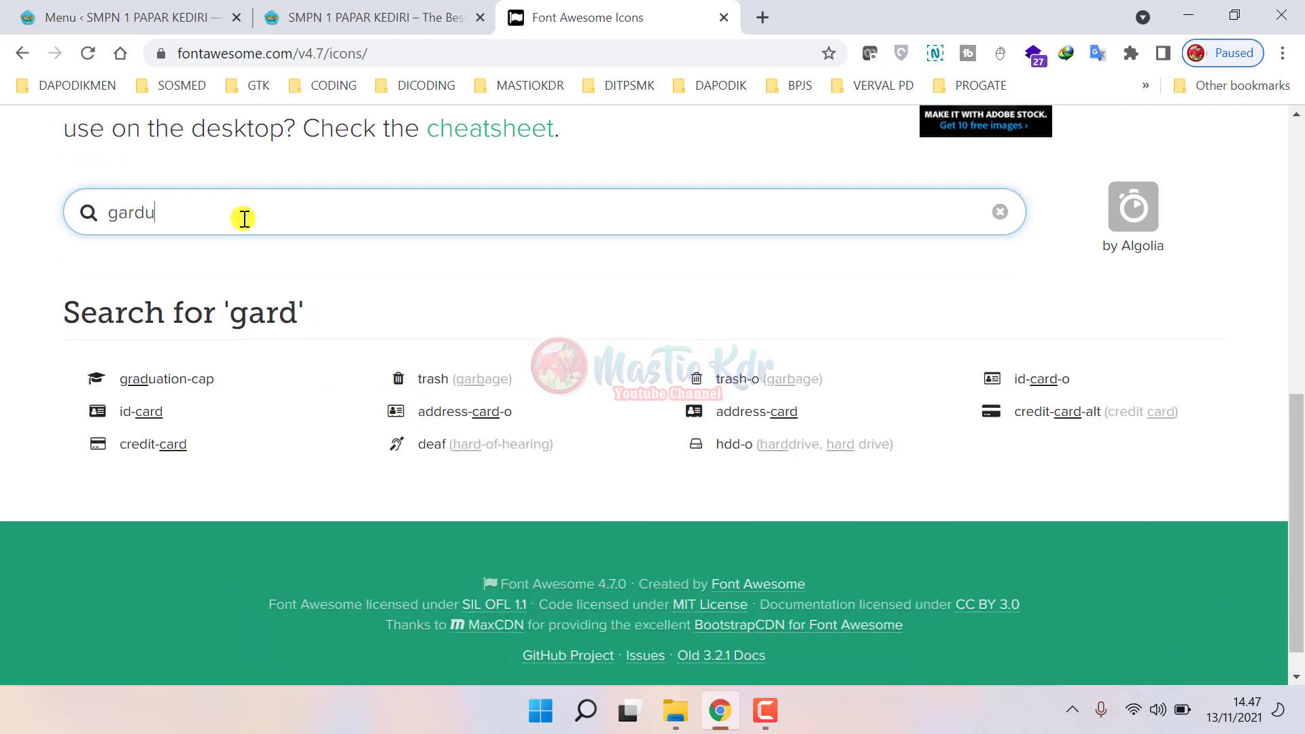
key(BackSpace)
key(BackSpace)
text(radu)
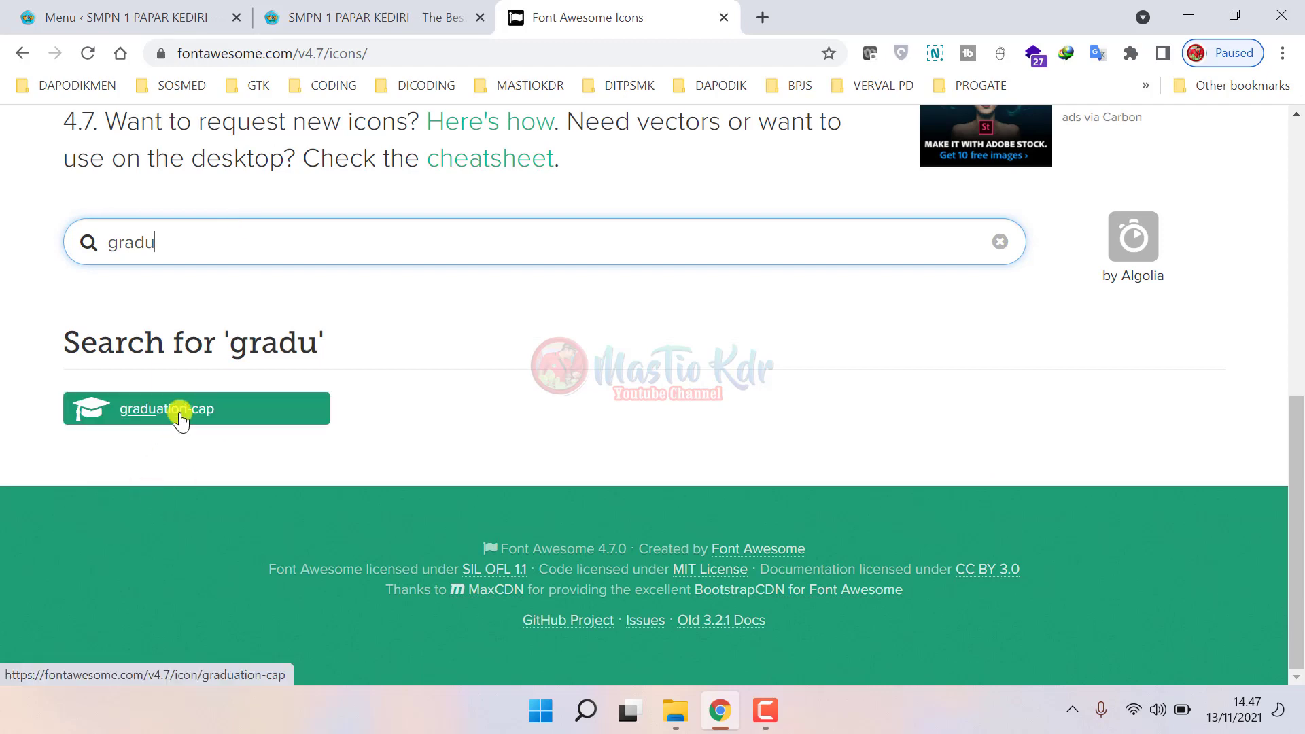
click(292, 8)
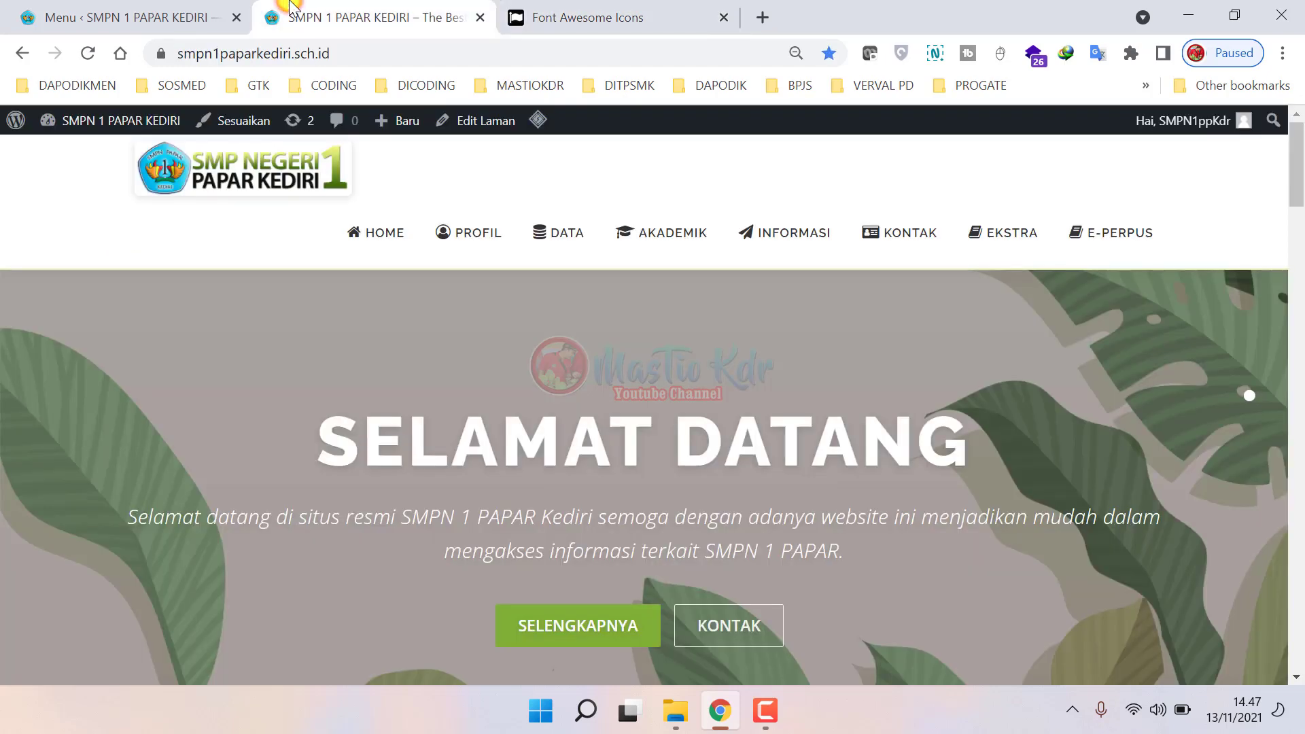
click(219, 4)
click(365, 4)
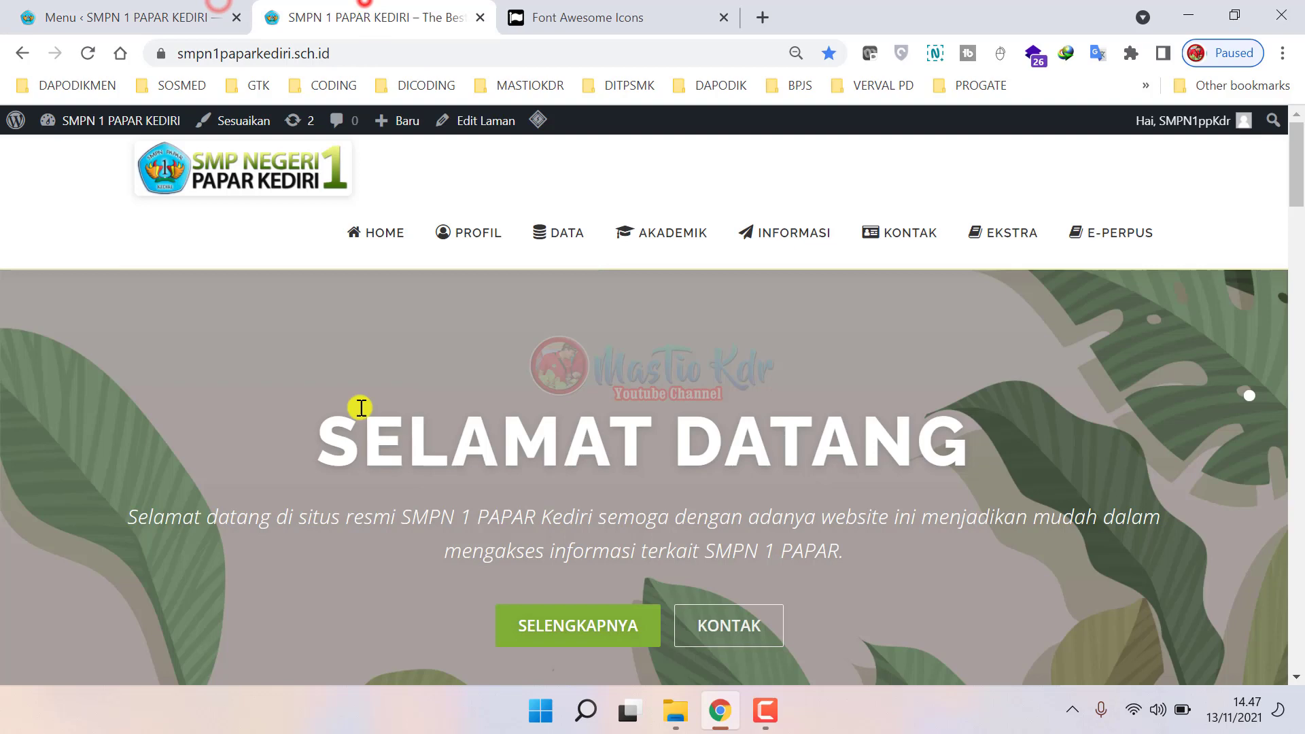
- Search the Font Awesome 4.7 icons for "studen" and return to the school site's home page
click(666, 9)
double_click(193, 238)
text(stud)
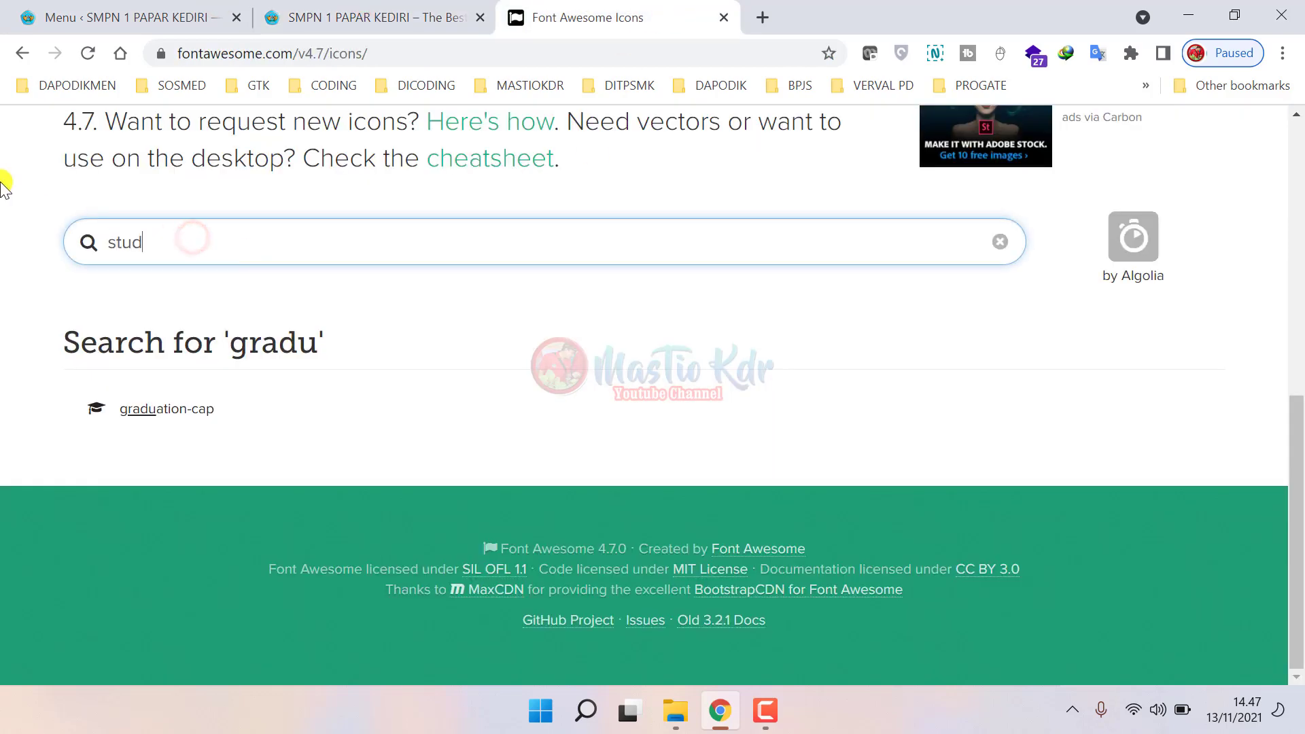
text(en)
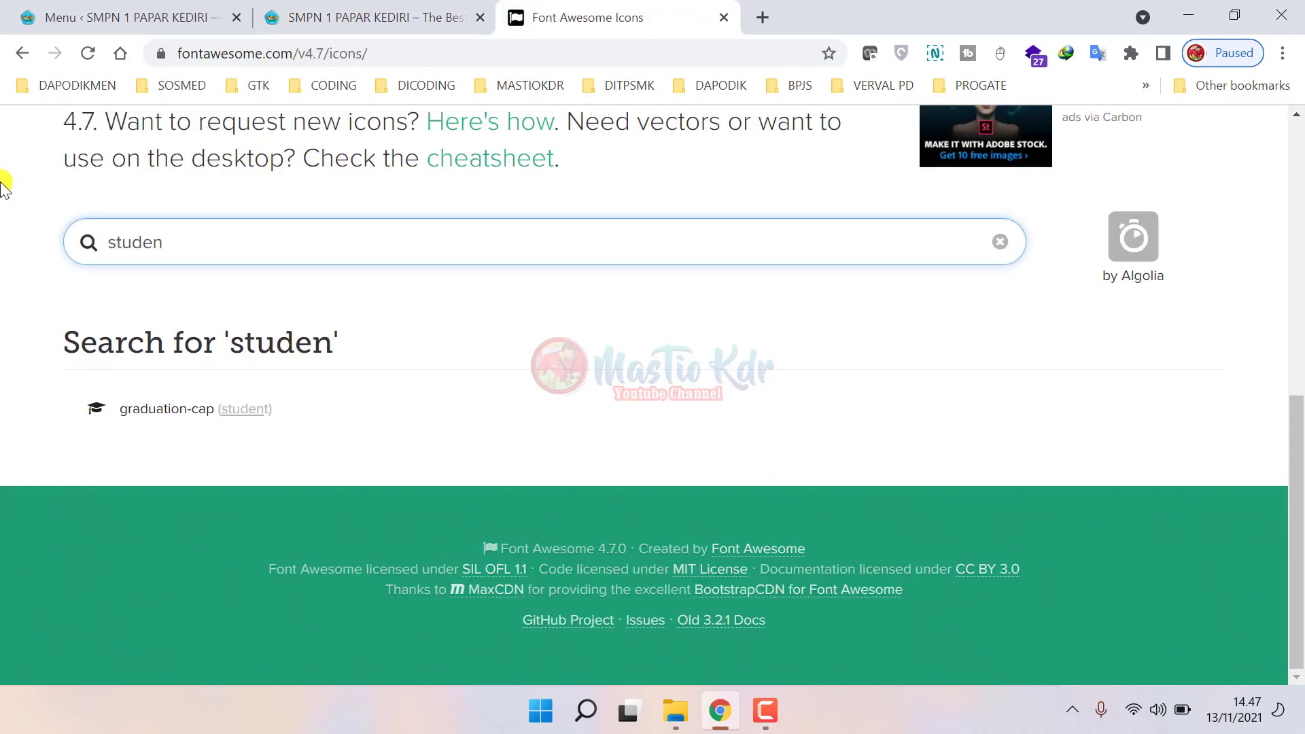
double_click(265, 241)
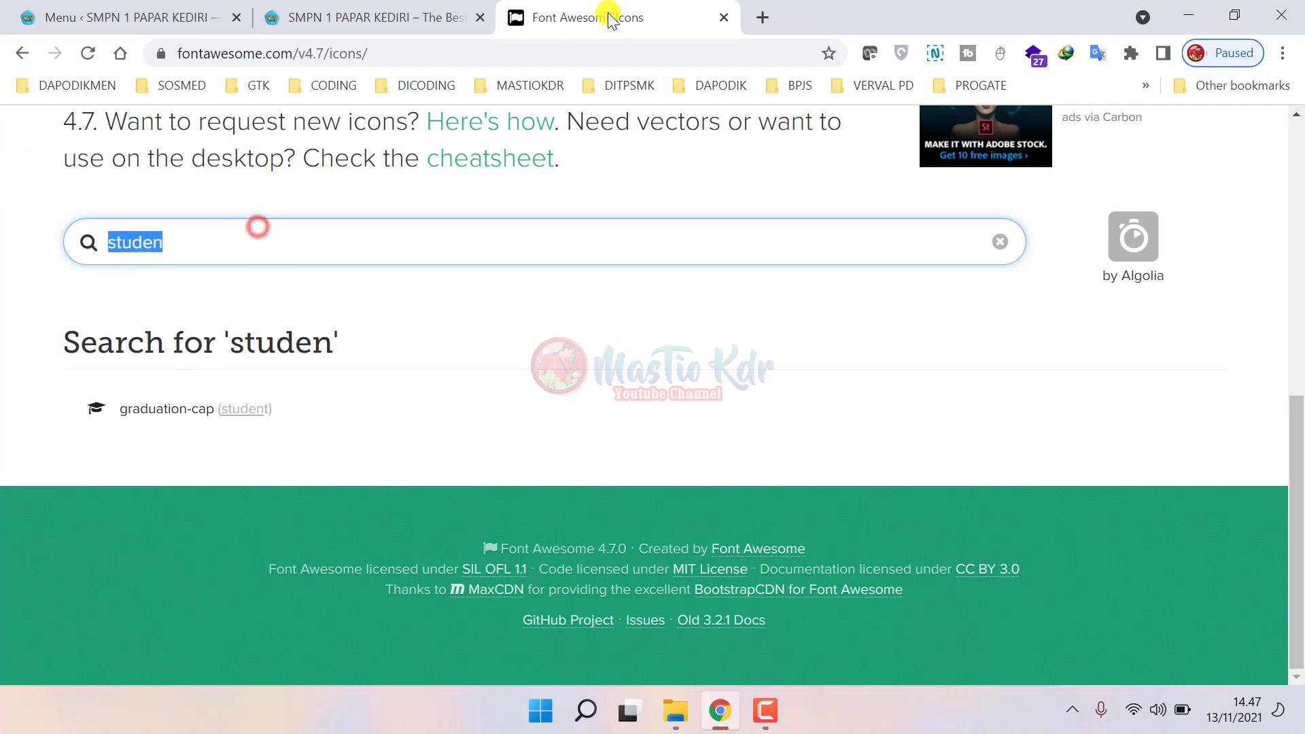
click(308, 9)
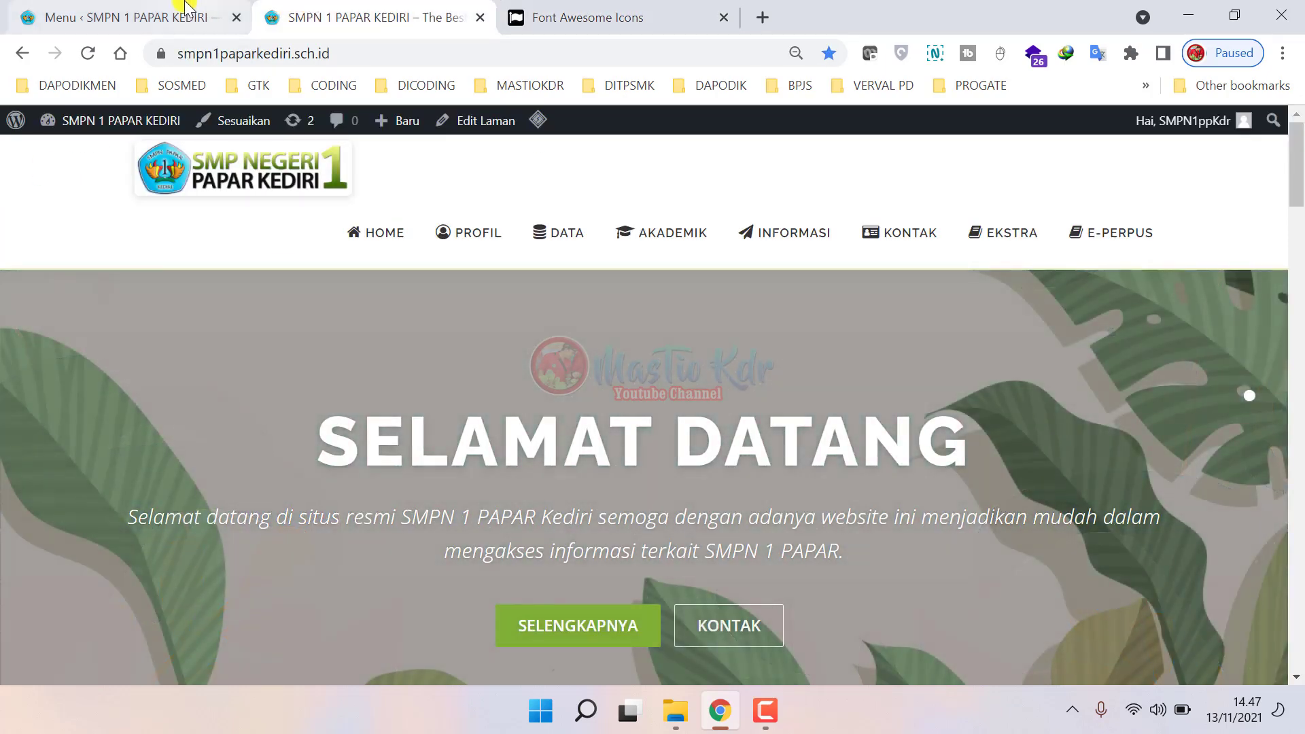
- Clear the Font Awesome 4.7 icon search and browse the full list through the start of the Web Application Icons
click(160, 9)
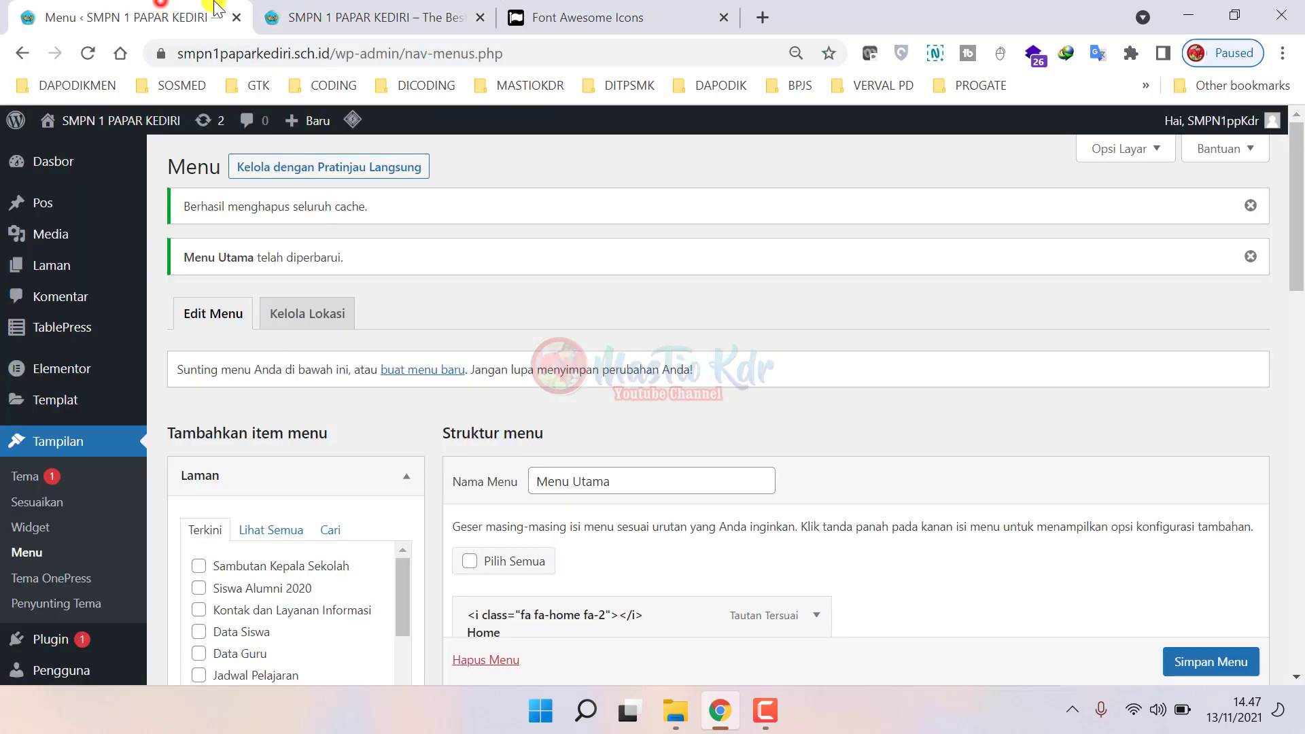
click(314, 10)
click(528, 10)
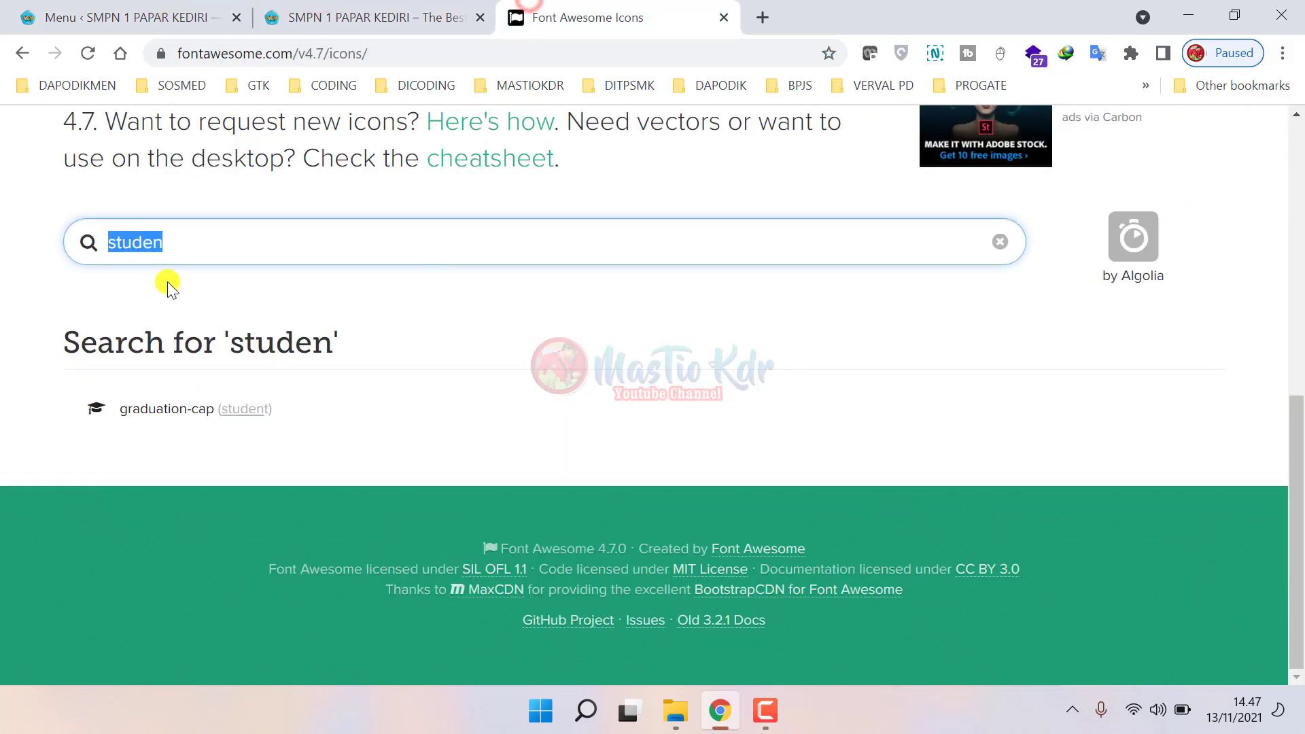
key(BackSpace)
scroll(519, 332, down, 3)
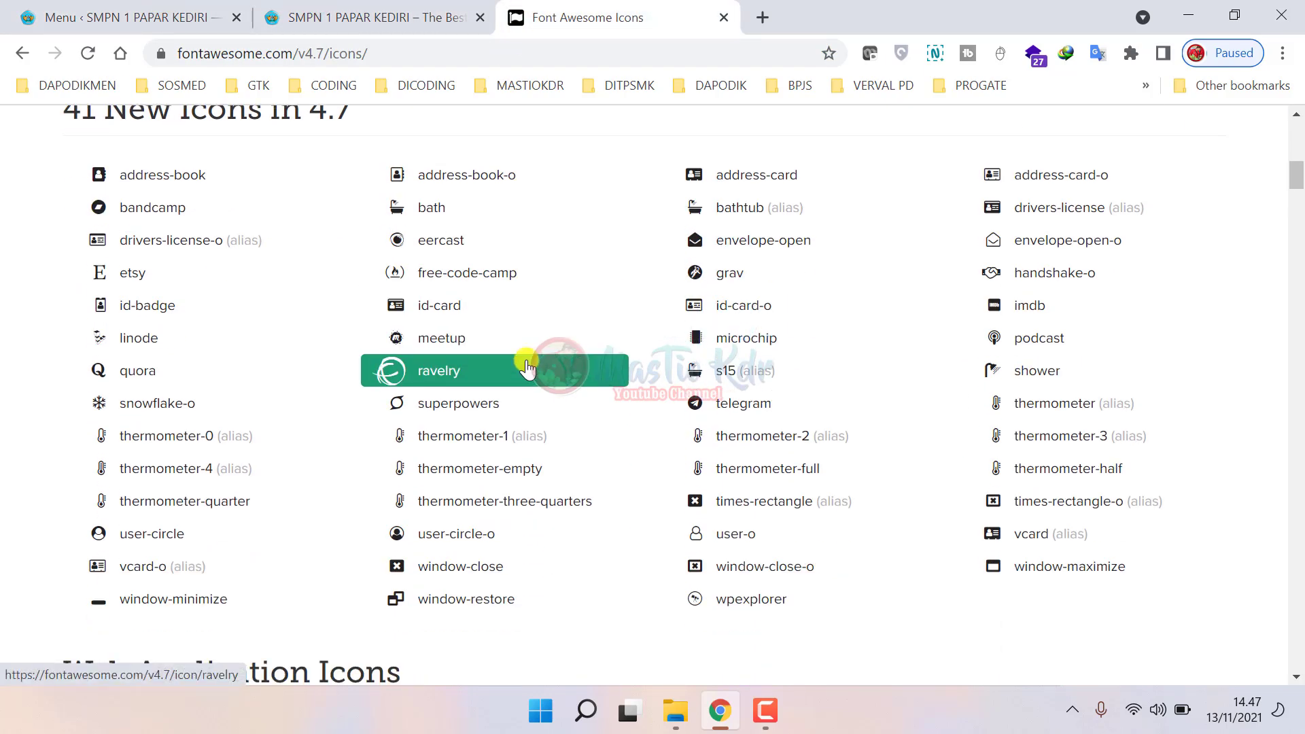
scroll(527, 367, down, 6)
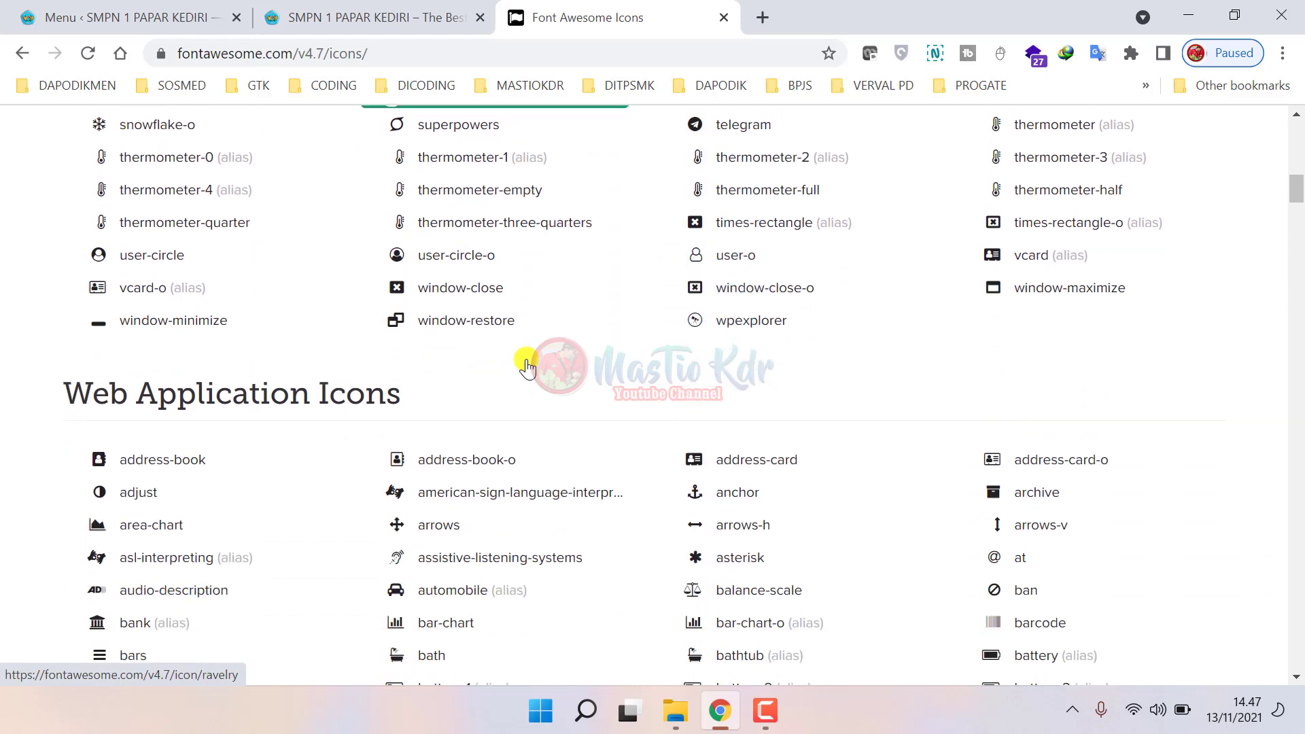
scroll(332, 401, down, 3)
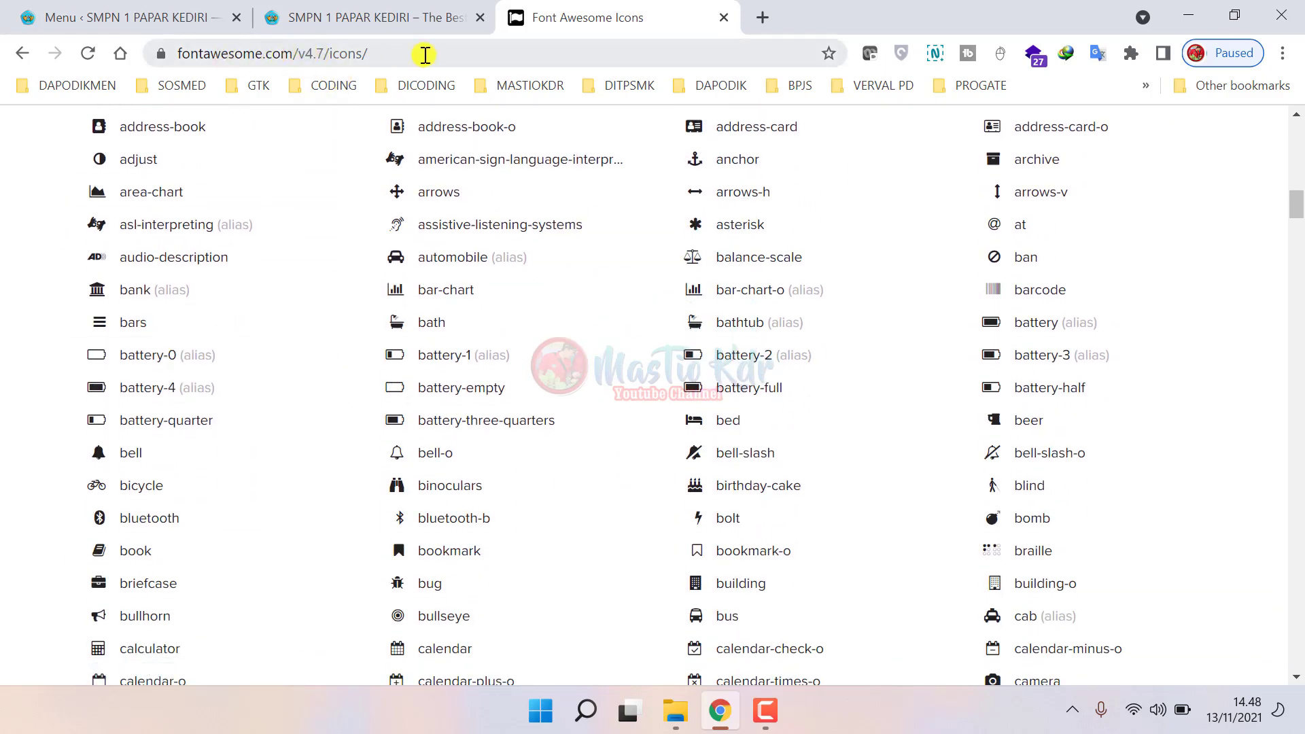
drag(424, 55, 145, 55)
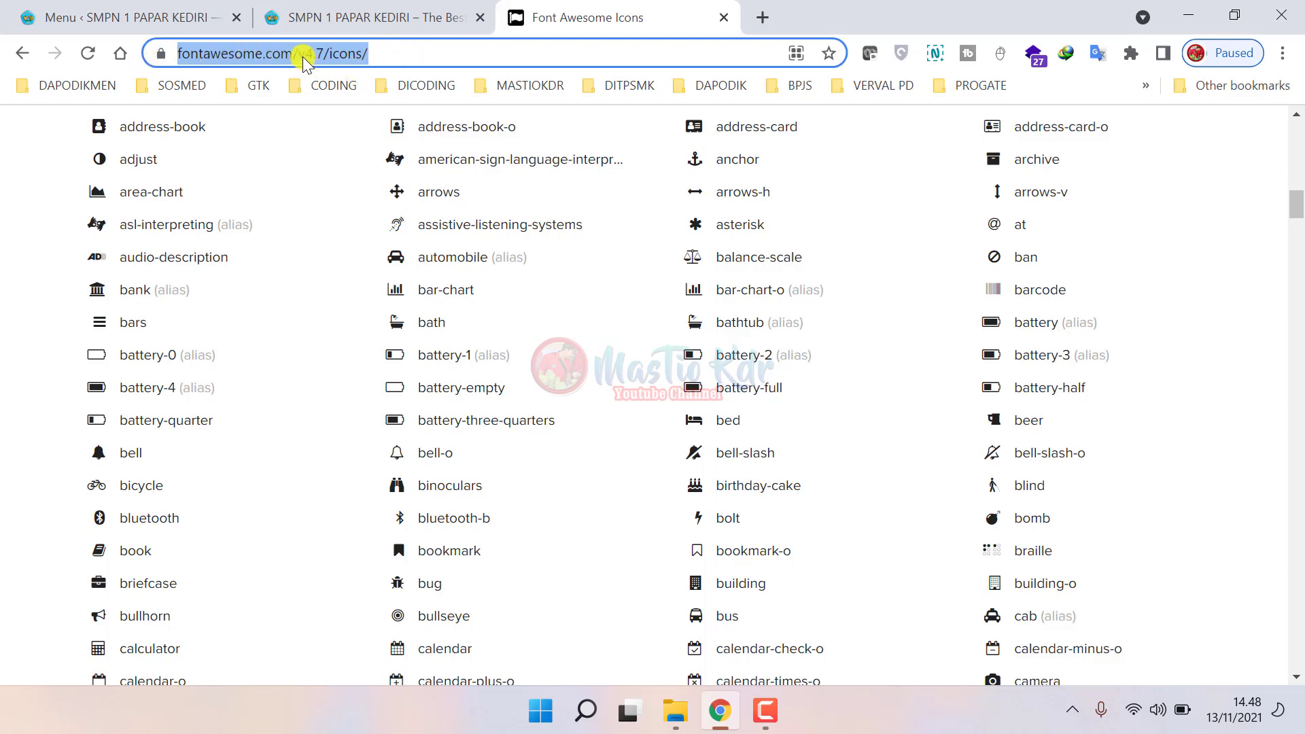
scroll(426, 418, down, 2)
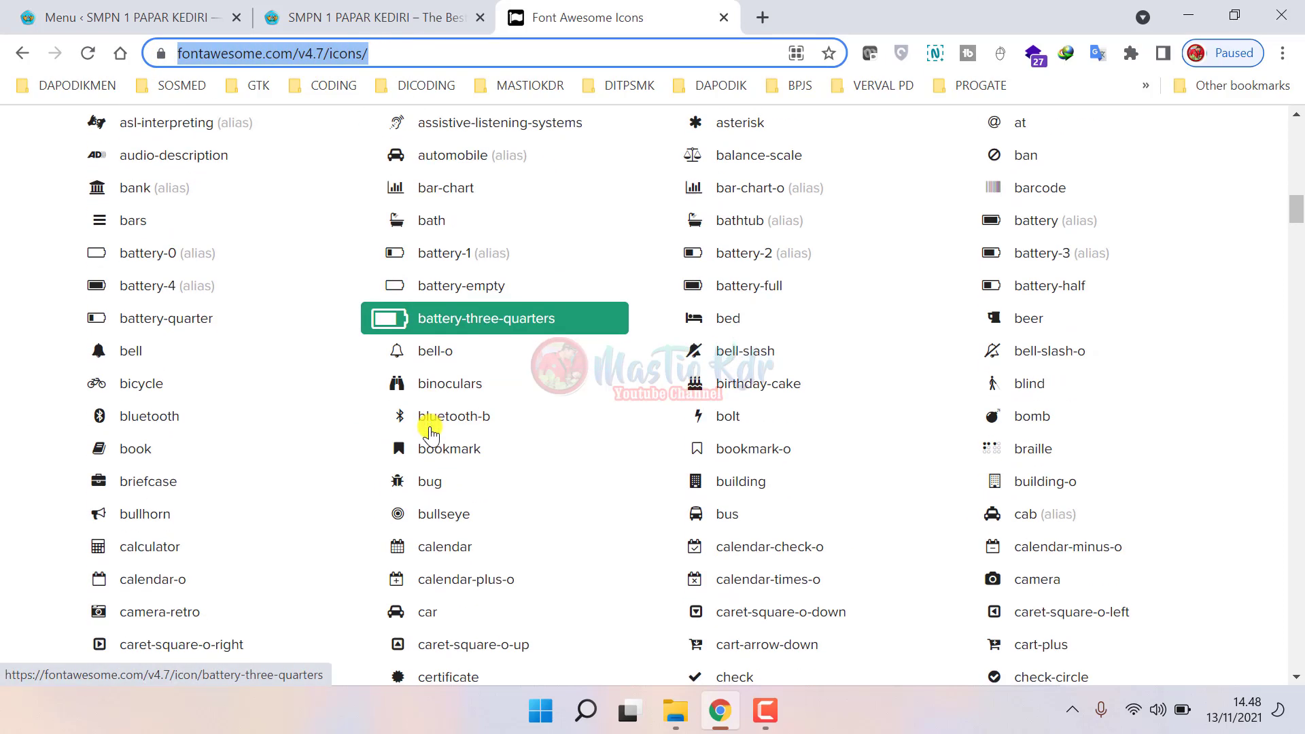
scroll(373, 440, down, 1)
scroll(373, 440, down, 1)
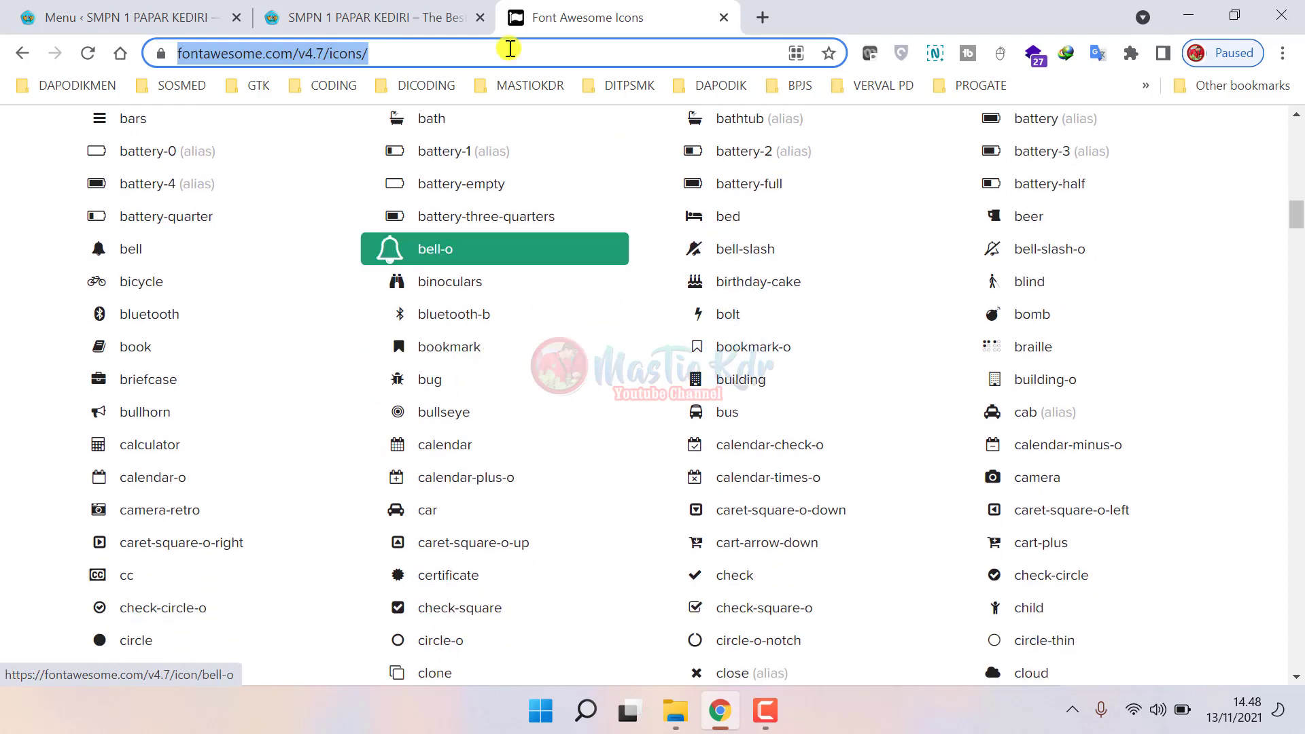
- Compare the school site's navigation bar icons with the Web Application Icons on the Font Awesome 4.7 page
click(426, 13)
mouse_move(605, 223)
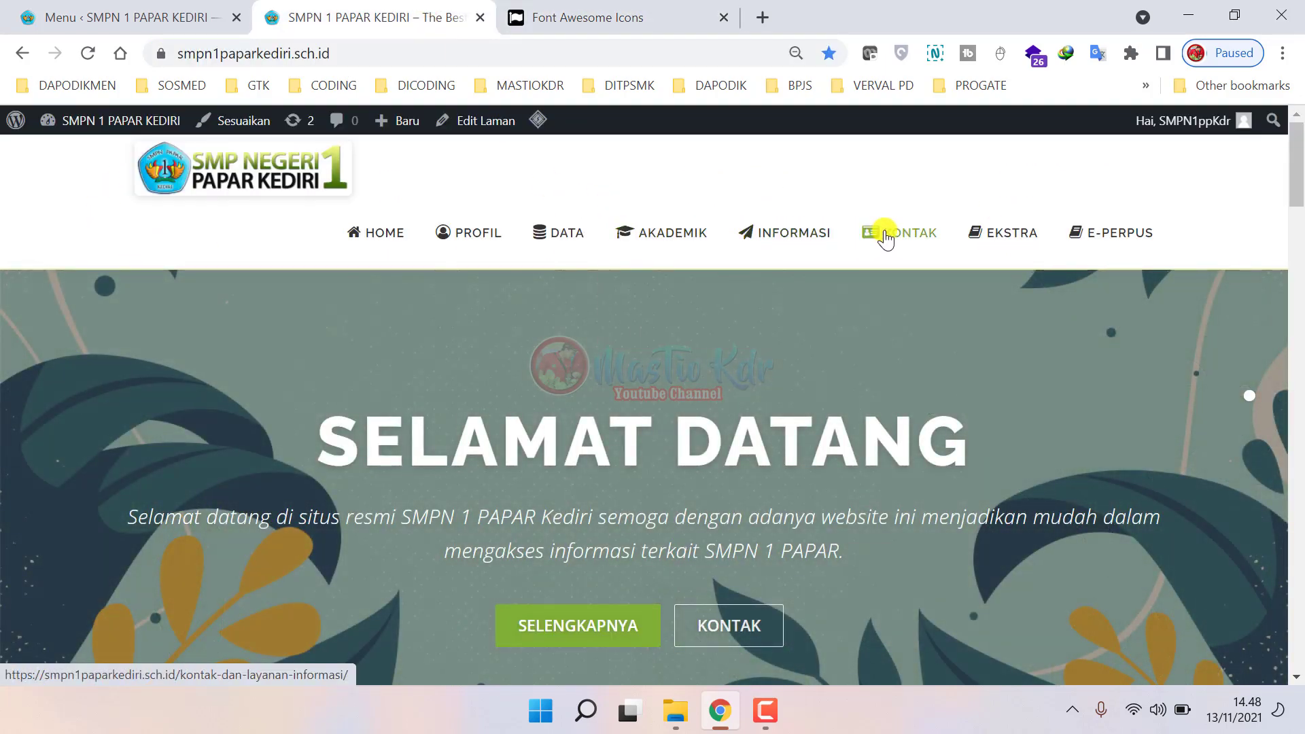
key(ctrl+Tab)
scroll(830, 442, down, 4)
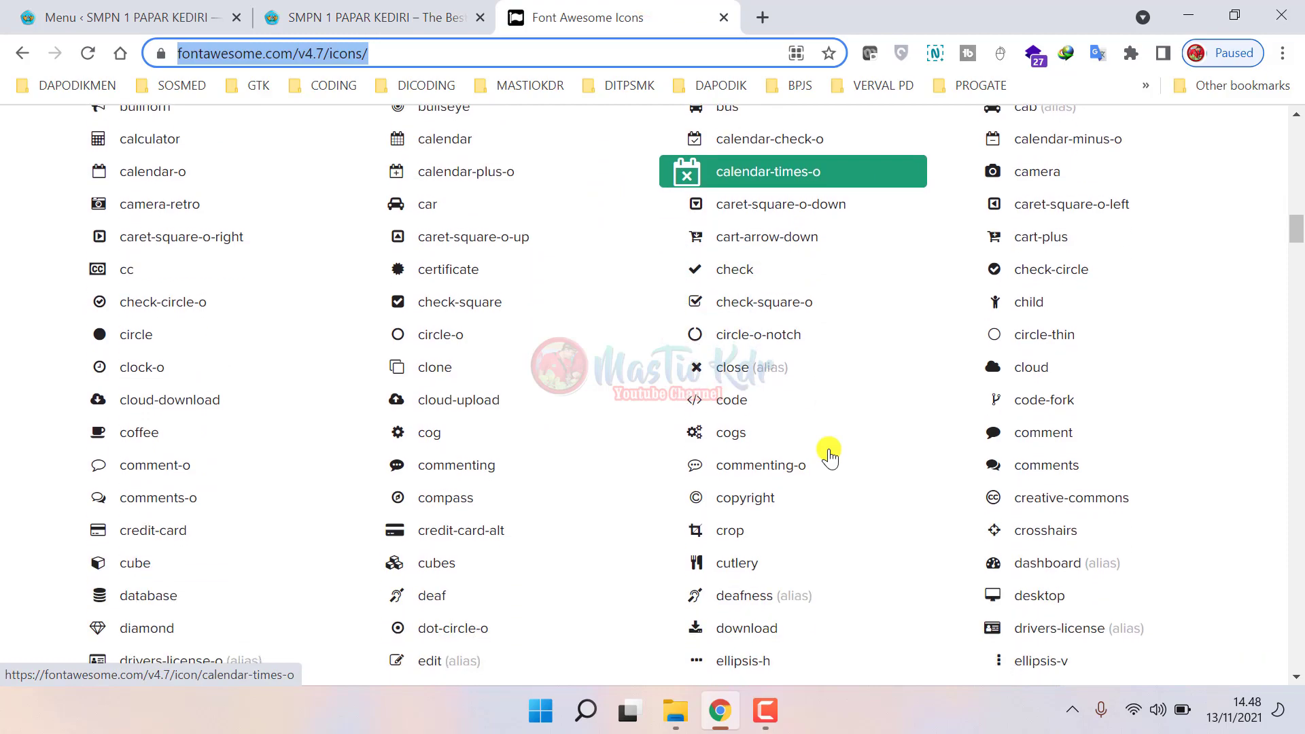
scroll(830, 454, up, 15)
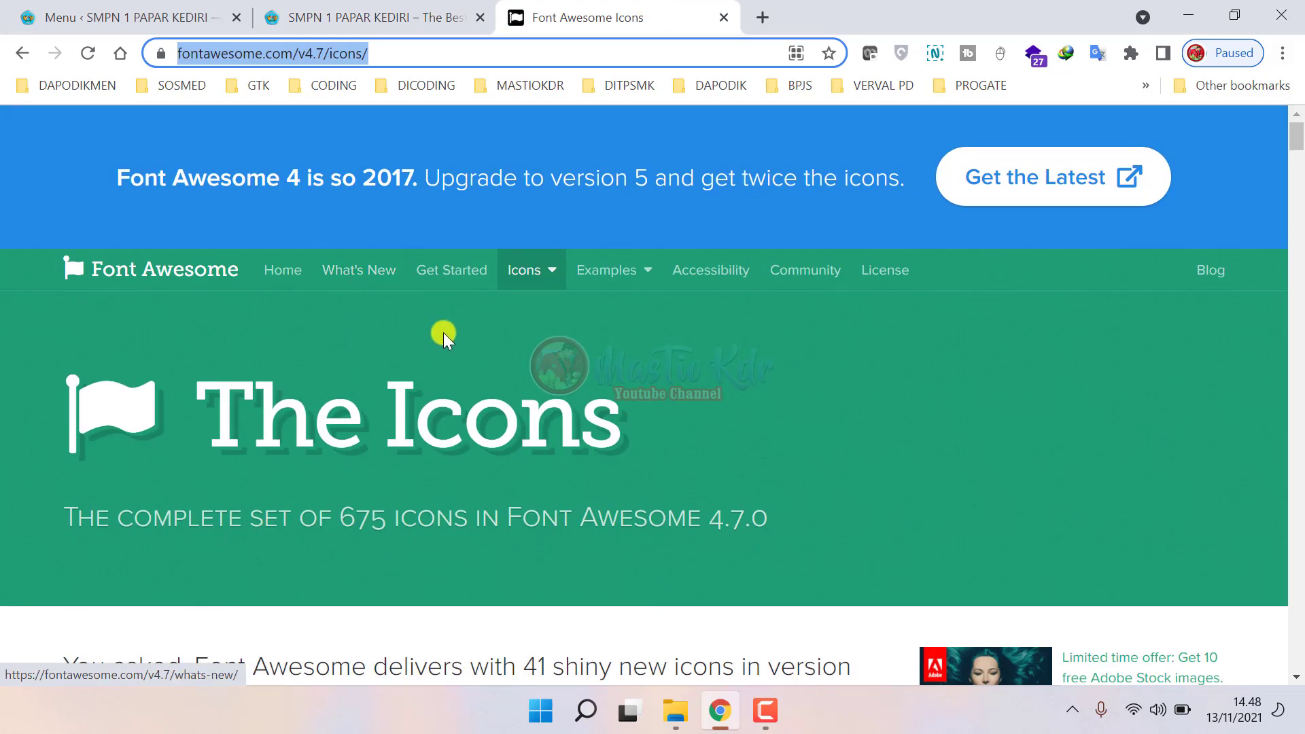
- Search the Font Awesome 4.7 icons for "buil" and for "scho"
scroll(539, 452, down, 5)
click(281, 426)
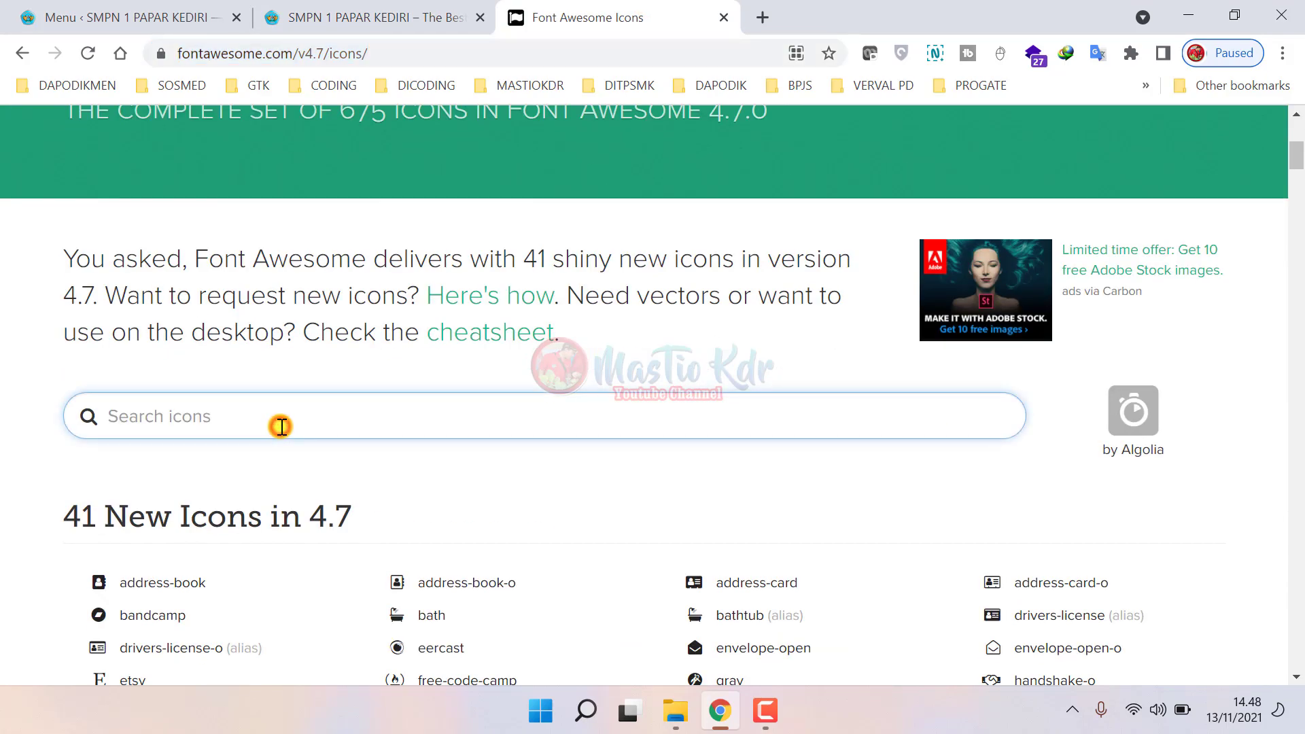
text(buil)
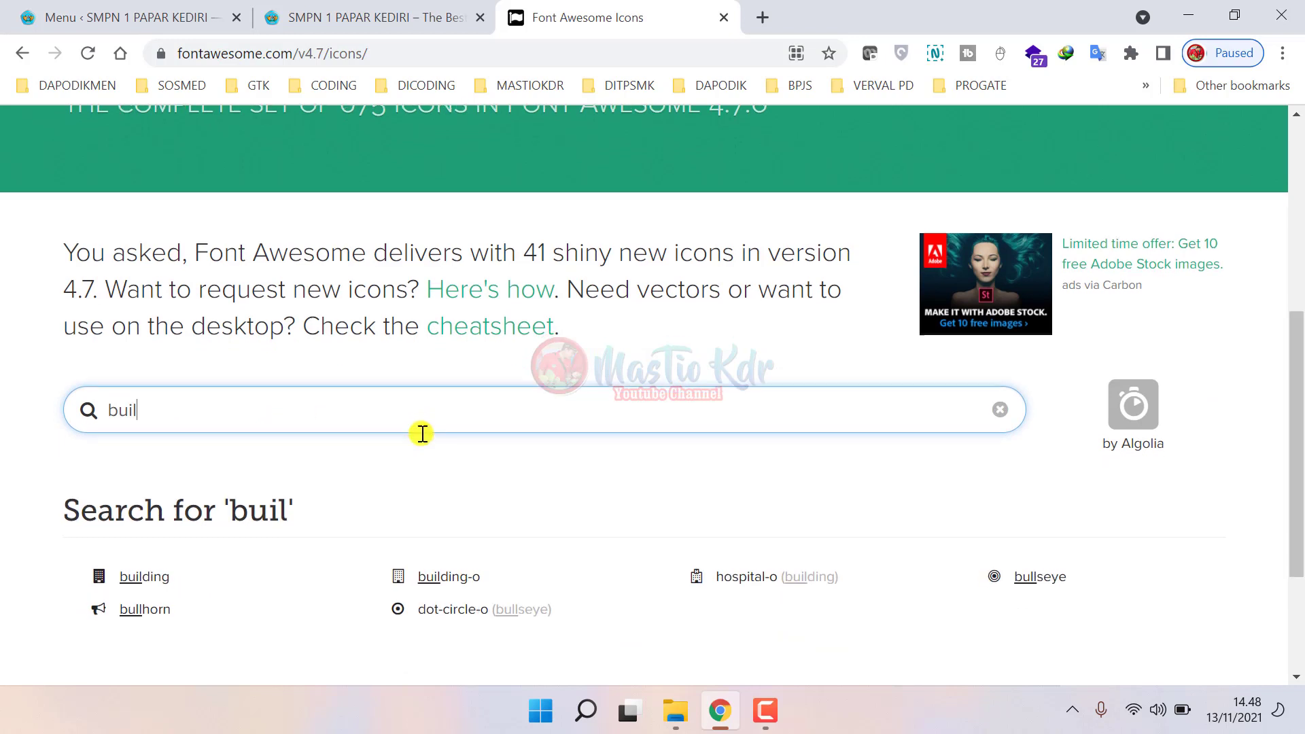
scroll(423, 434, down, 2)
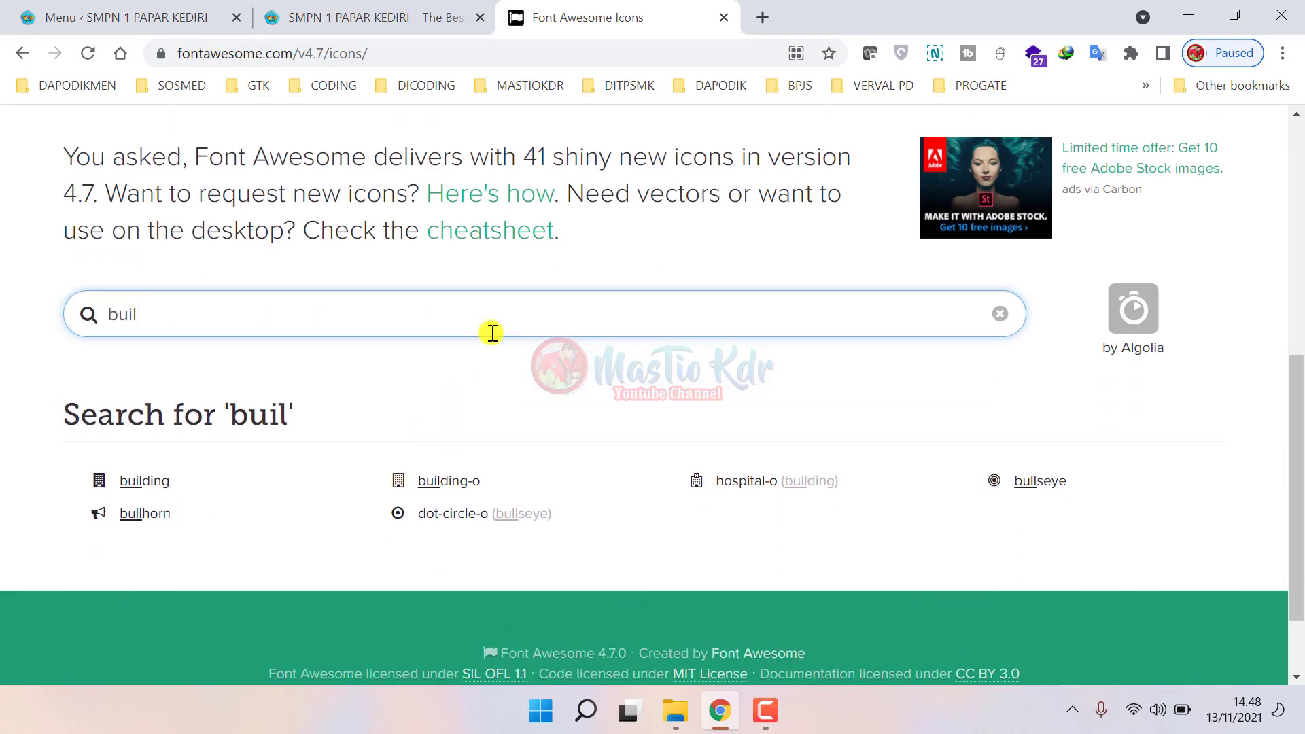
drag(202, 311, 3, 271)
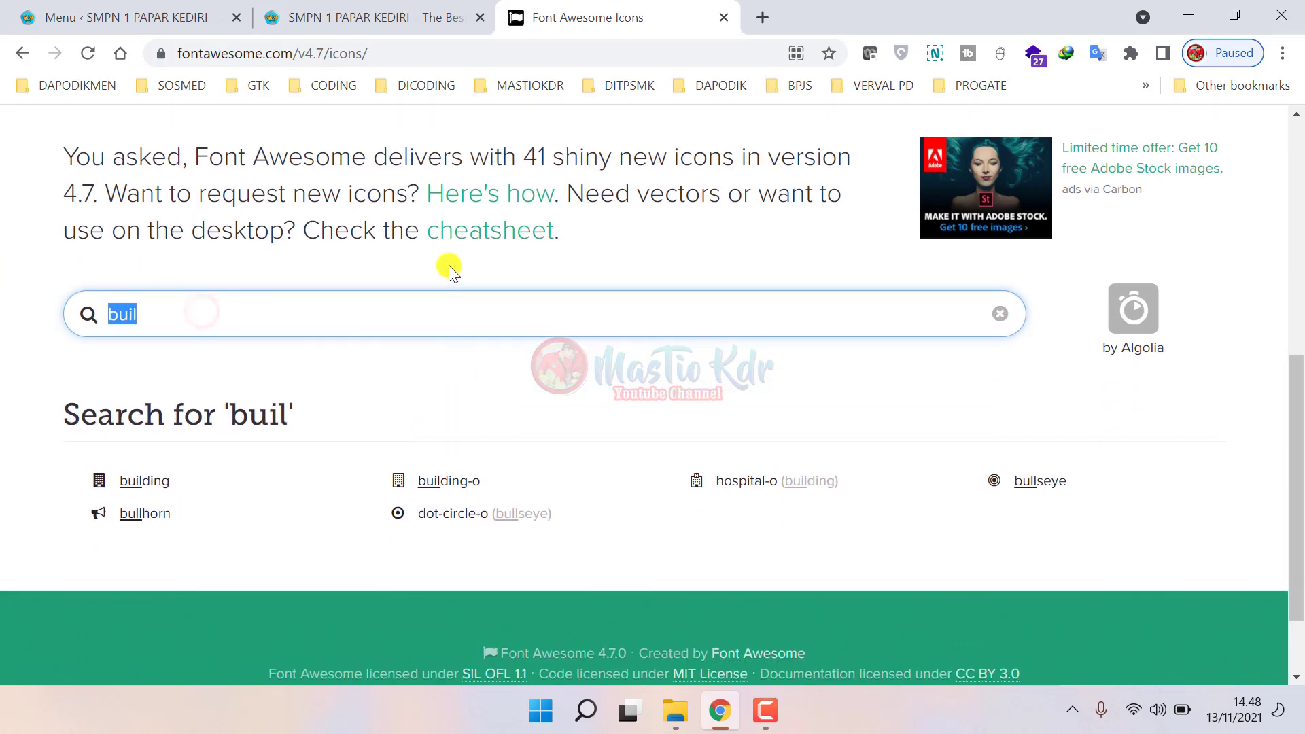
text(scho)
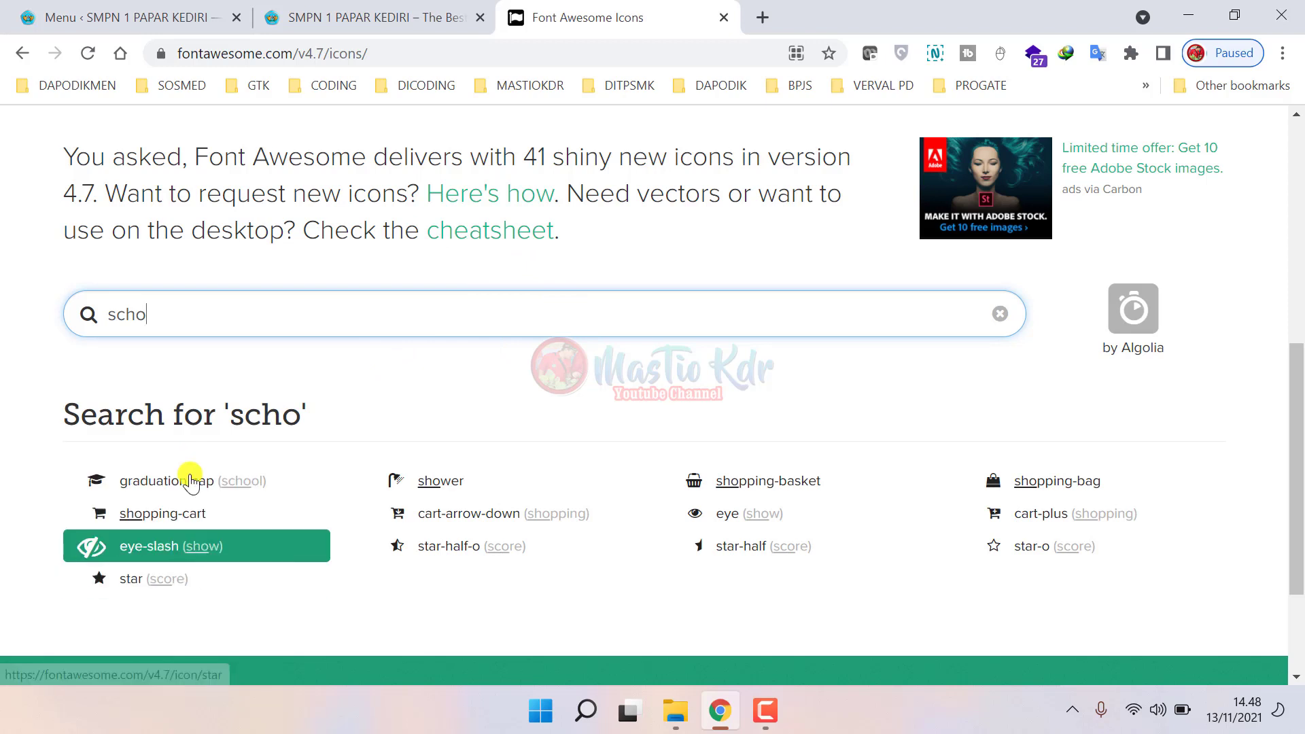
- Search the Font Awesome 4.7 icons for "stude" and "stud", and compare with the school site's home page
drag(182, 325, 17, 288)
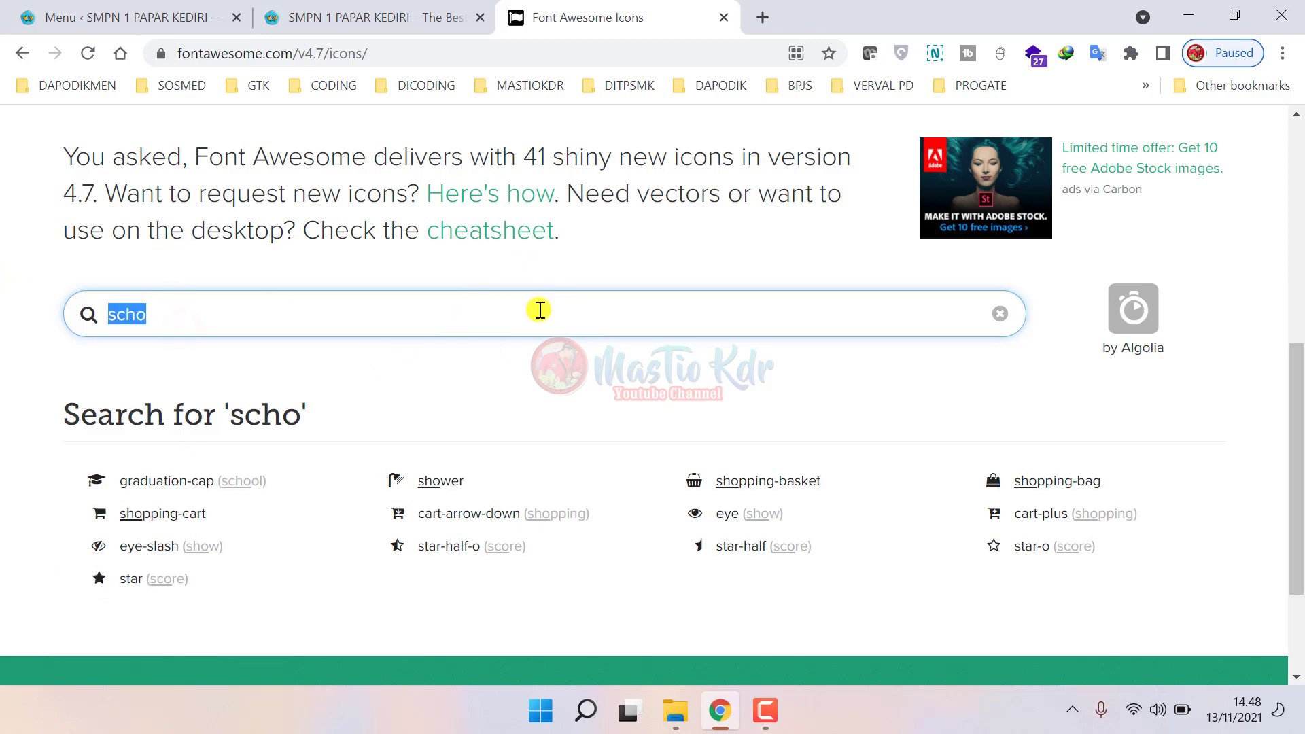
text(stude)
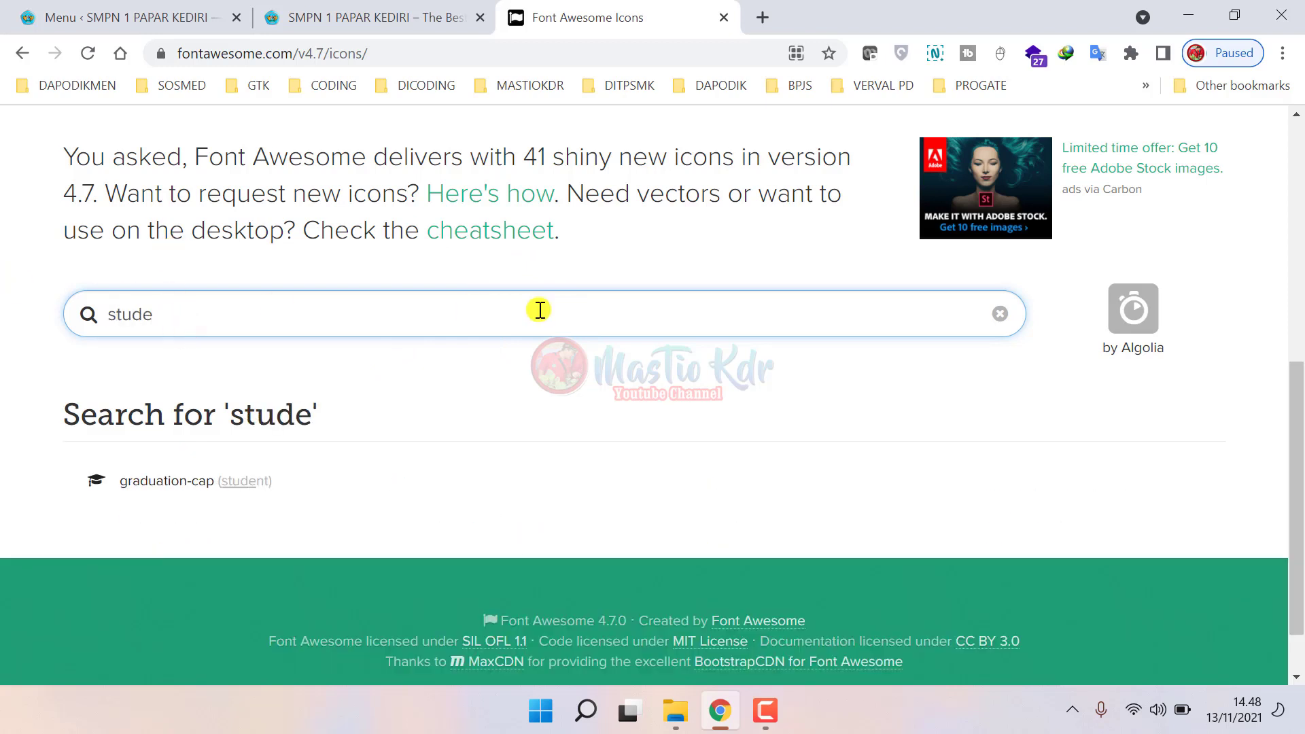
key(BackSpace)
click(333, 8)
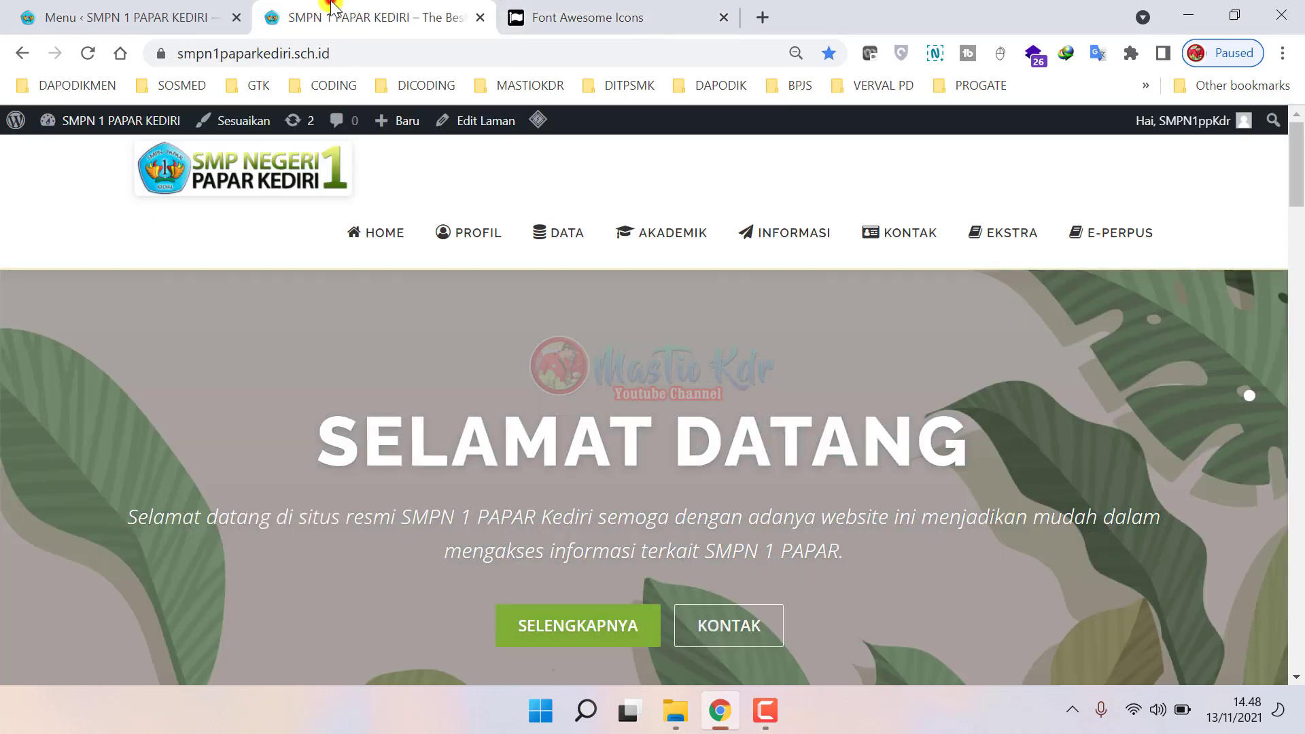
click(644, 7)
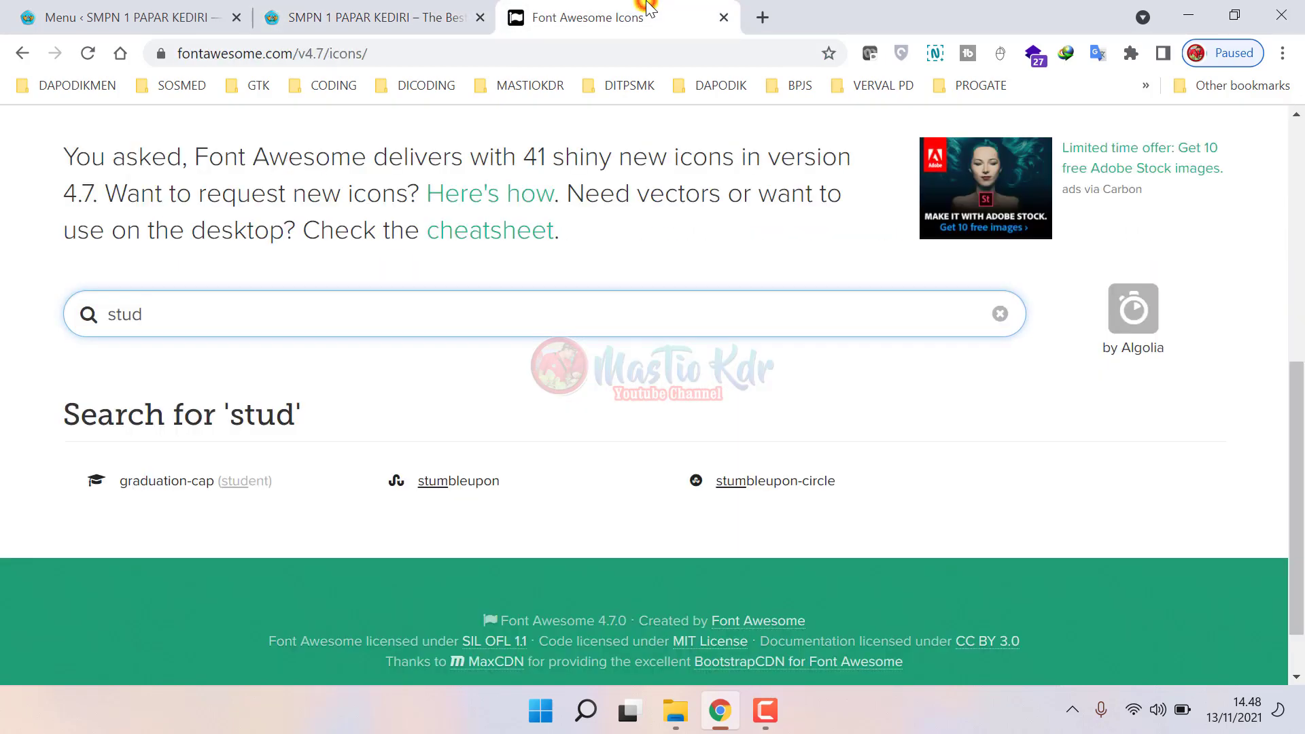
click(396, 7)
click(612, 9)
- Search the Font Awesome 4.7 icons for "sc", and clear the search to return to the full icon list
double_click(190, 318)
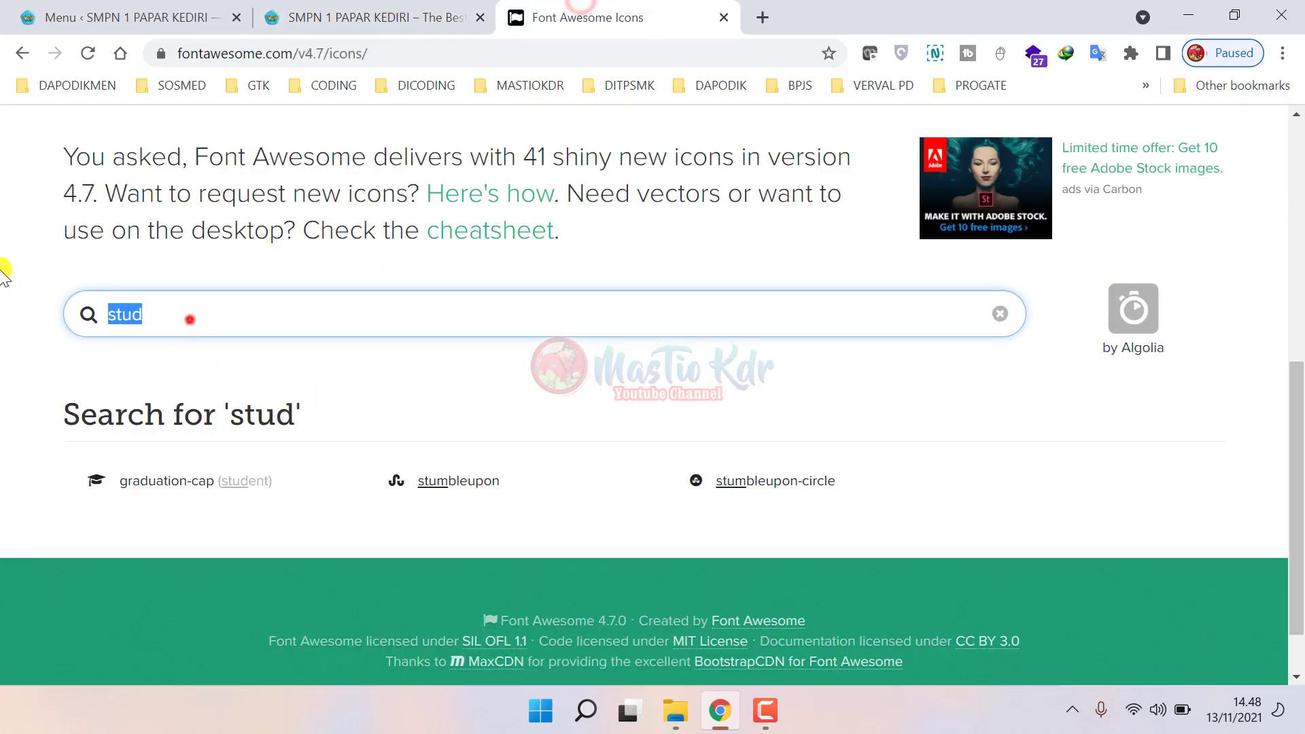
text(sch)
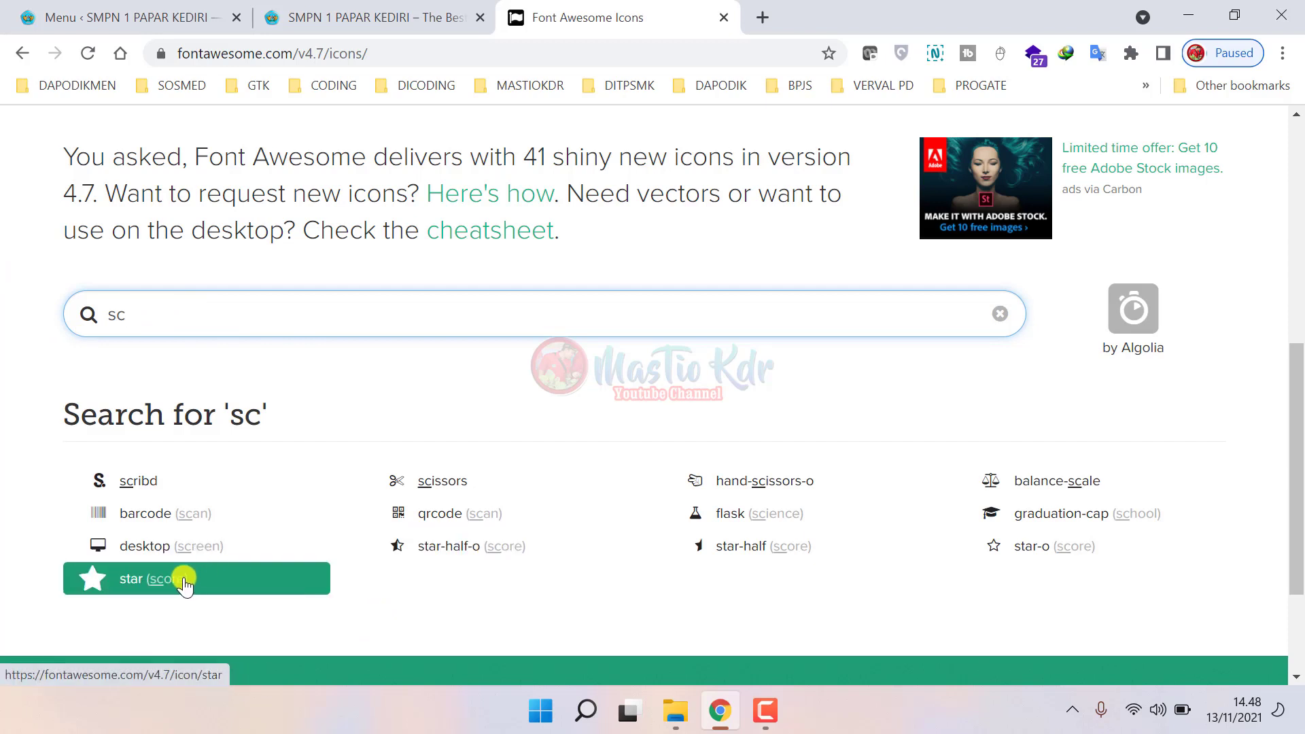
drag(143, 307, 23, 294)
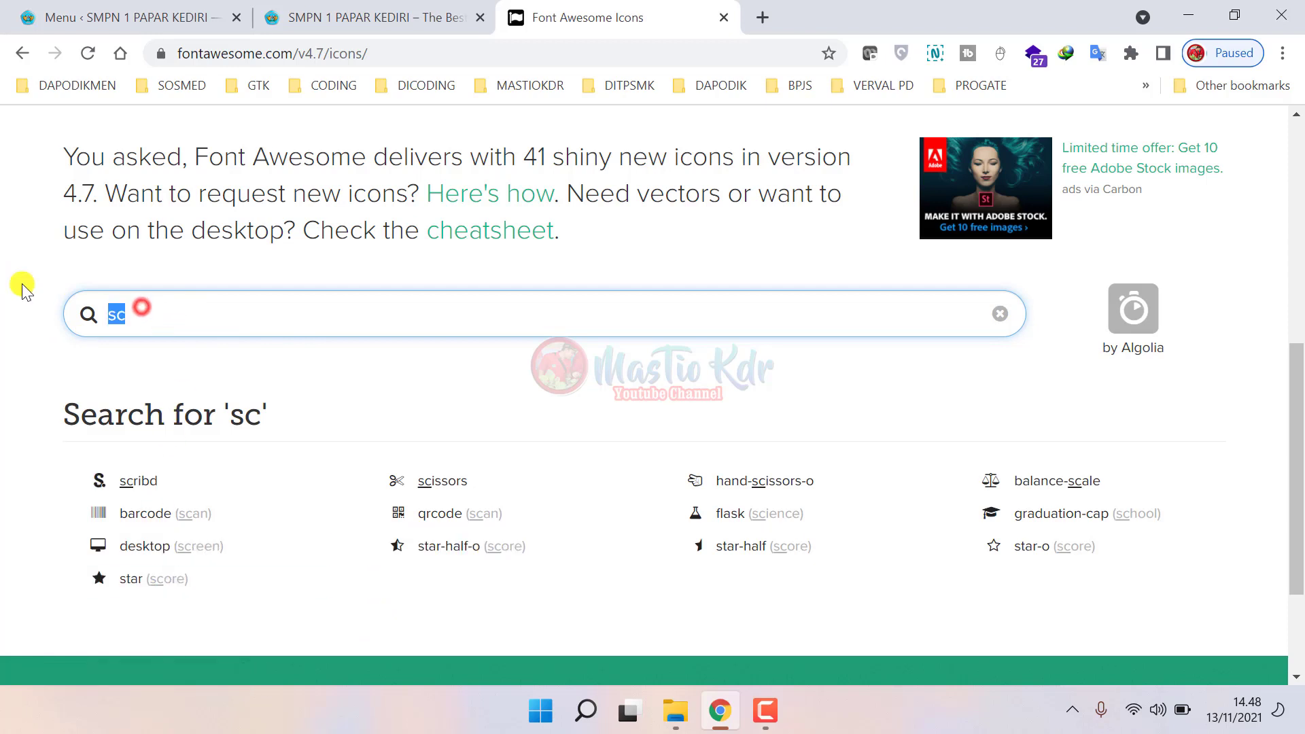
key(BackSpace)
scroll(448, 443, down, 3)
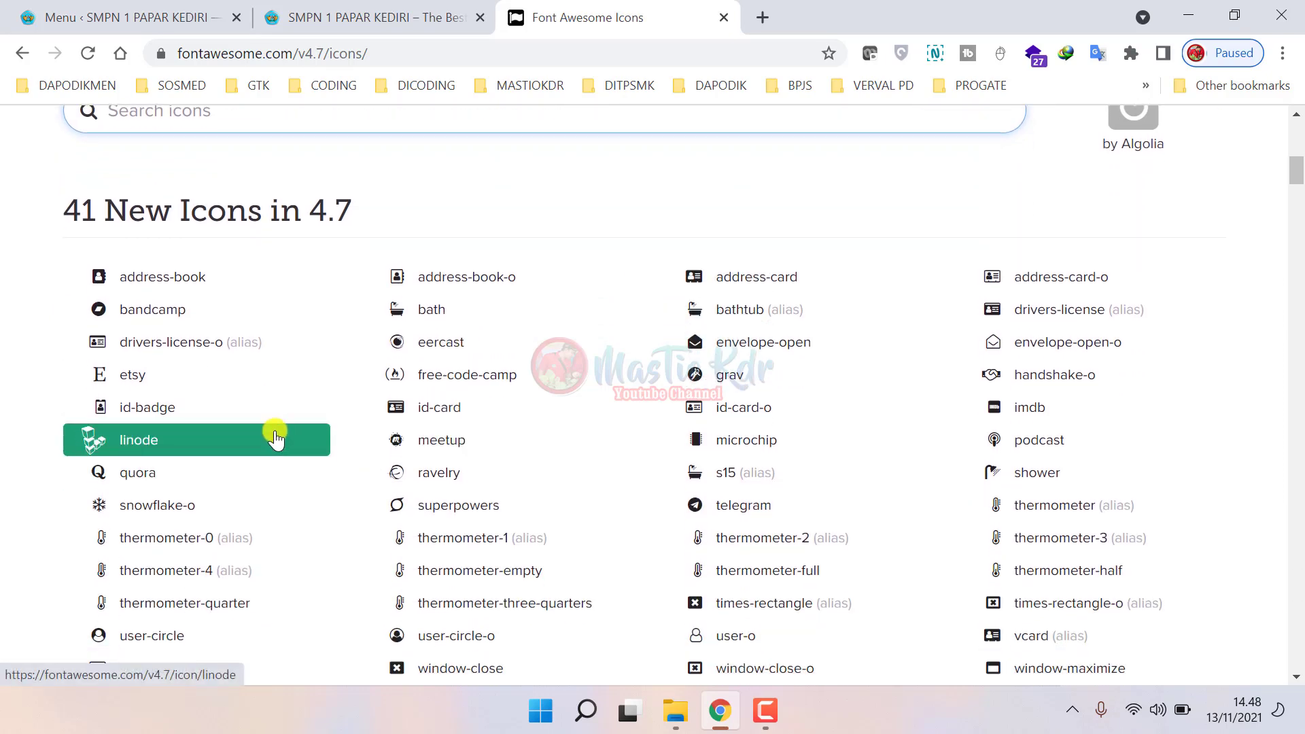
- Browse the new icons in 4.7 and compare them with the Data submenu icons on the school site's home page
click(488, 6)
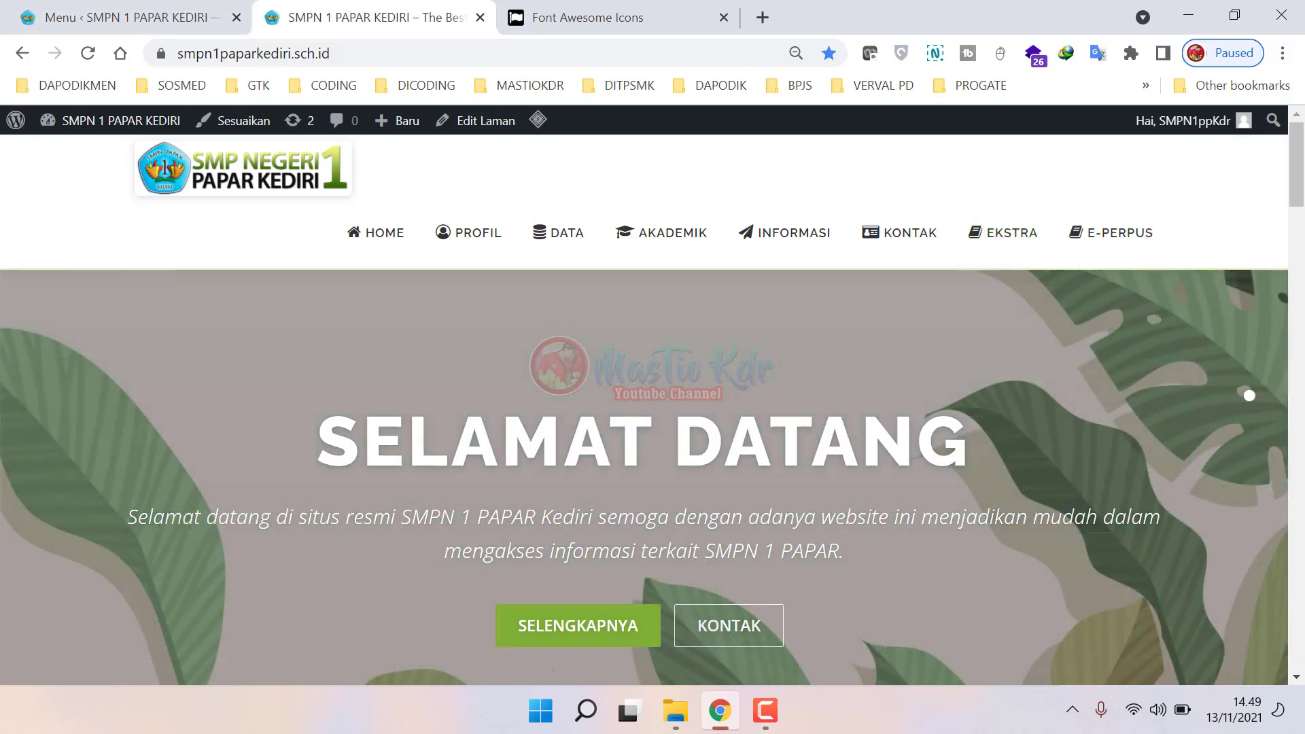
key(ctrl+1)
key(ctrl+3)
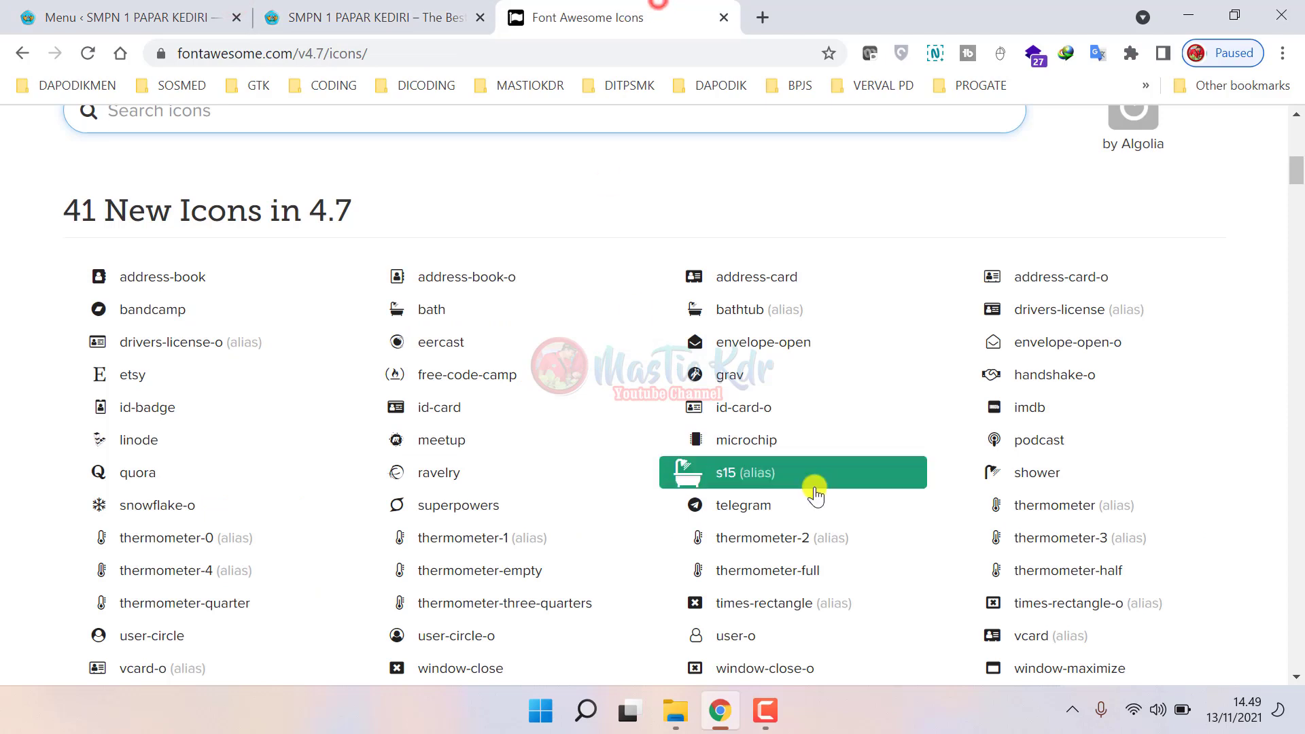
scroll(815, 493, down, 1)
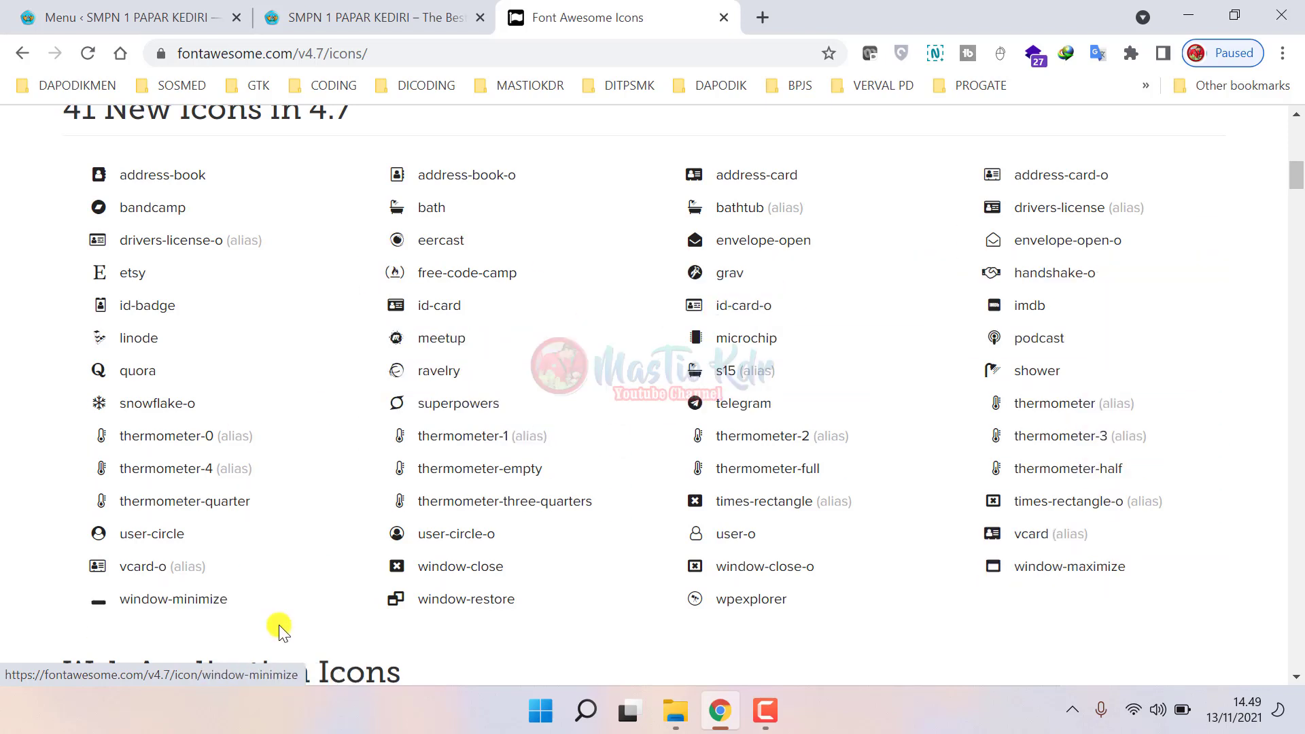
scroll(294, 577, down, 1)
scroll(300, 577, down, 1)
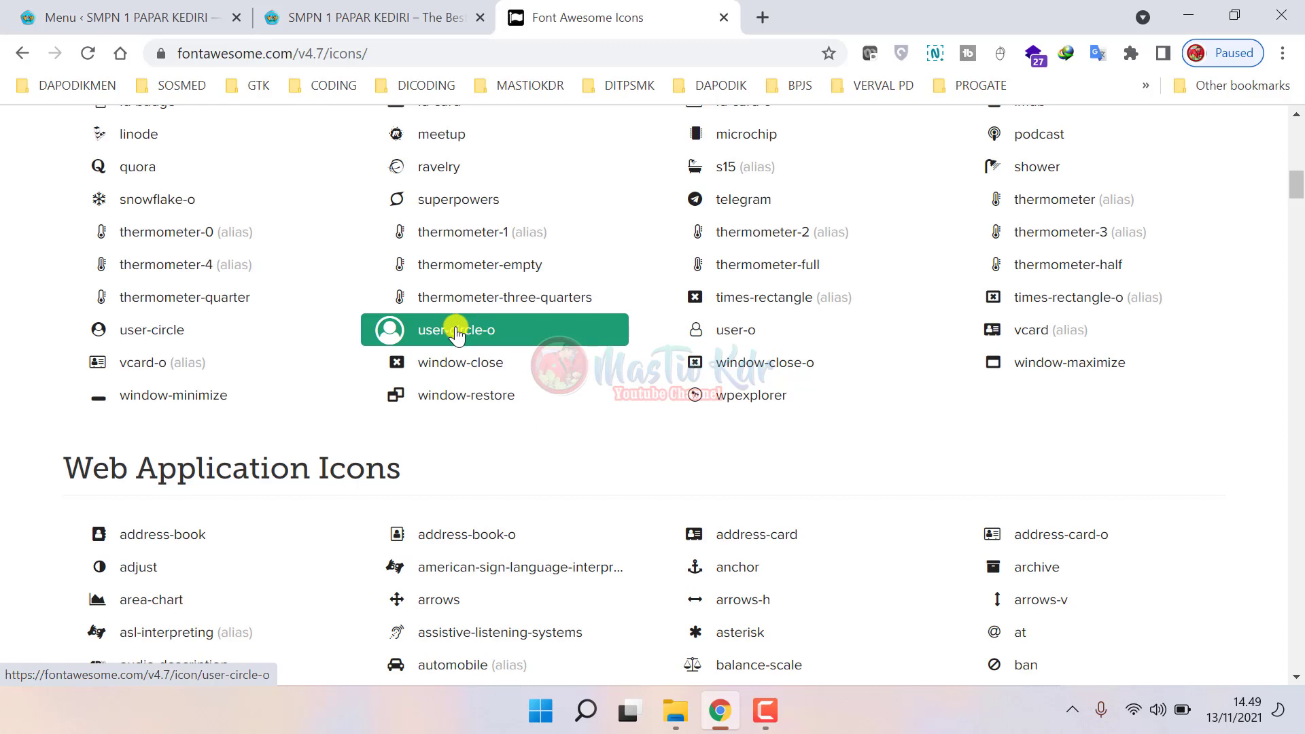
click(367, 17)
mouse_move(571, 262)
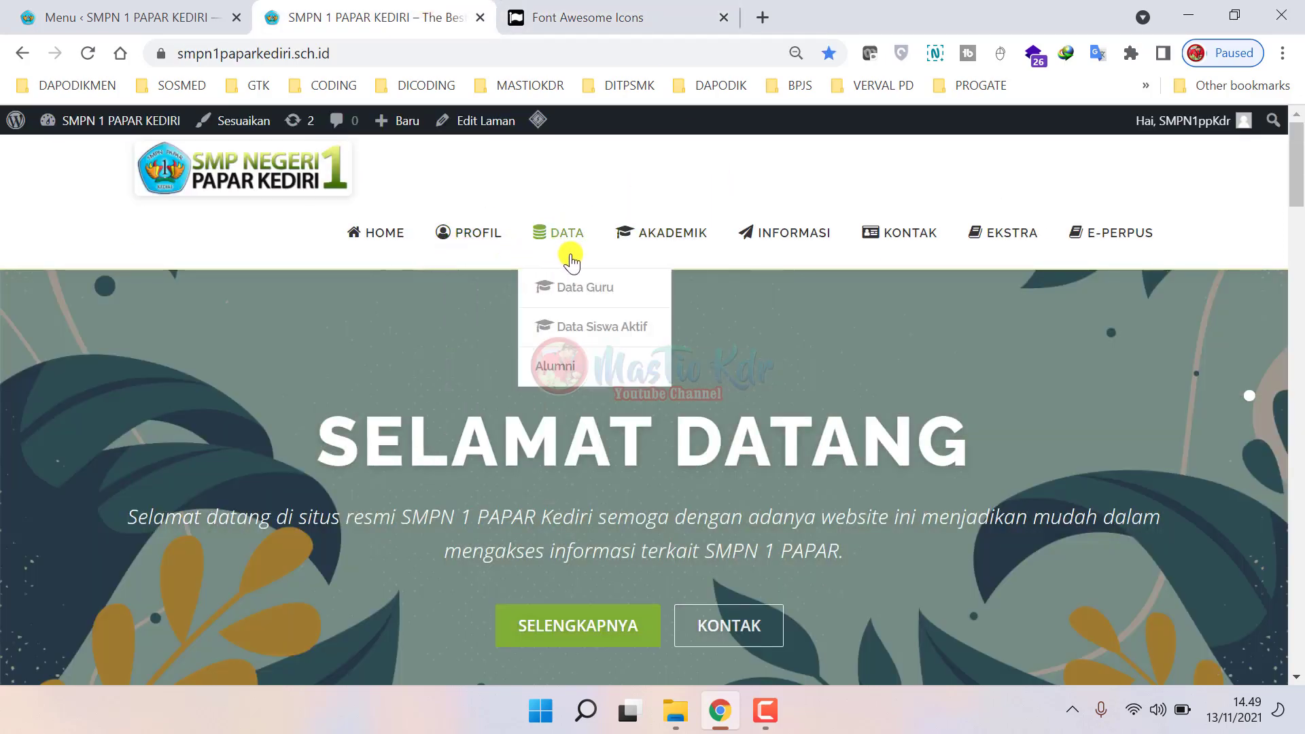
click(510, 13)
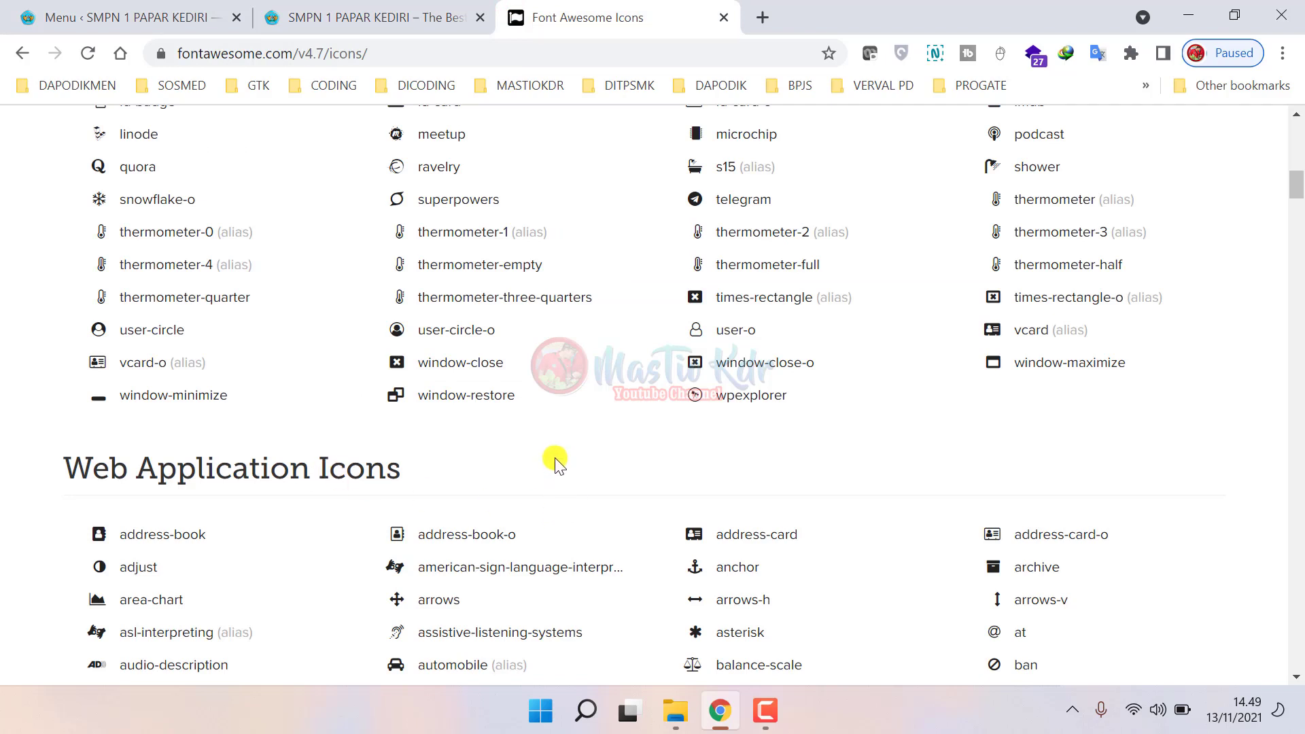
- Open the window-restore icon's page in a new browser tab and switch to it
right_click(454, 406)
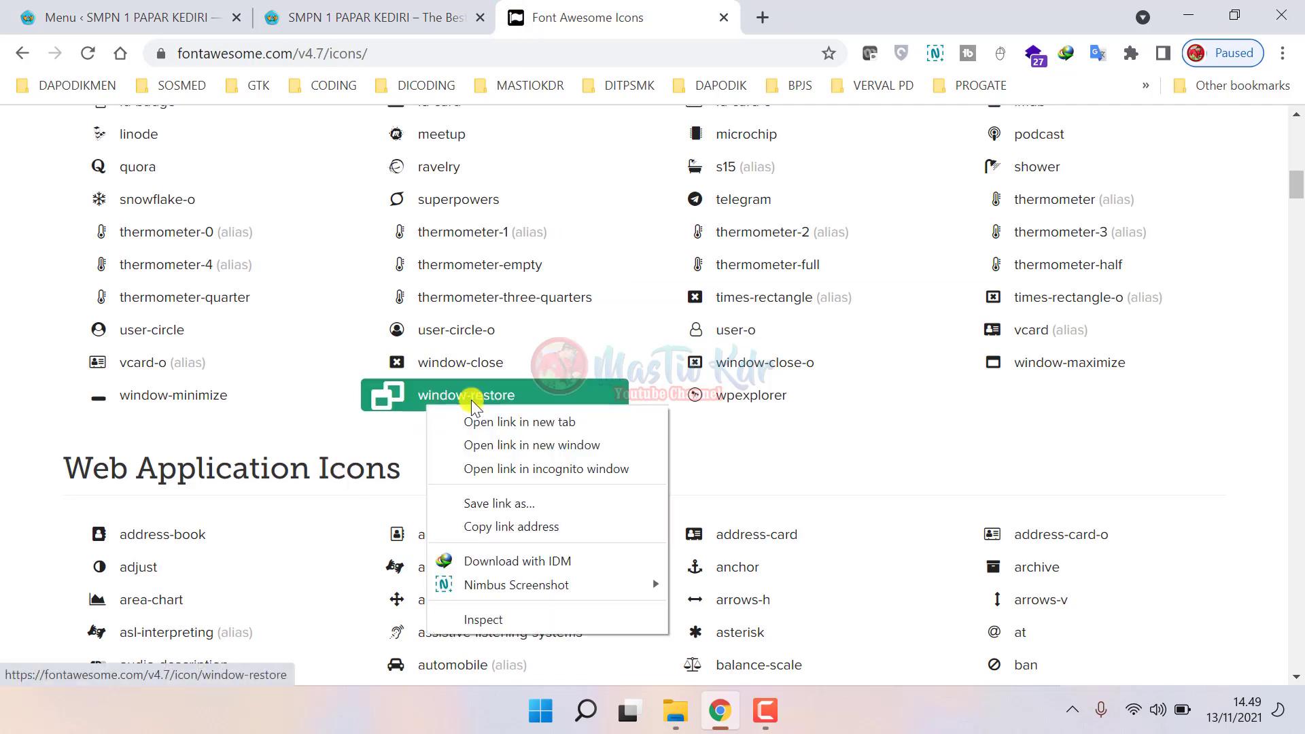
click(537, 415)
click(819, 7)
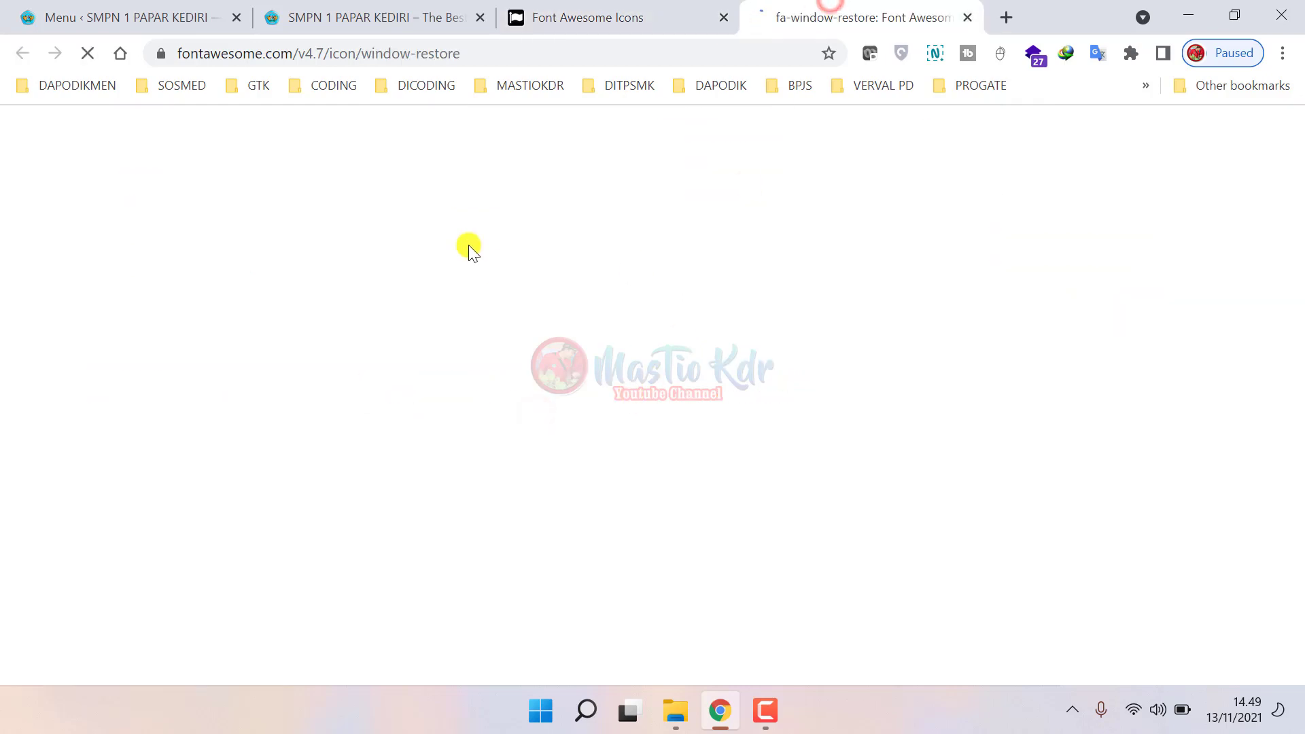
- Copy the complete HTML tag for the window-restore icon from its Font Awesome page
scroll(585, 442, down, 6)
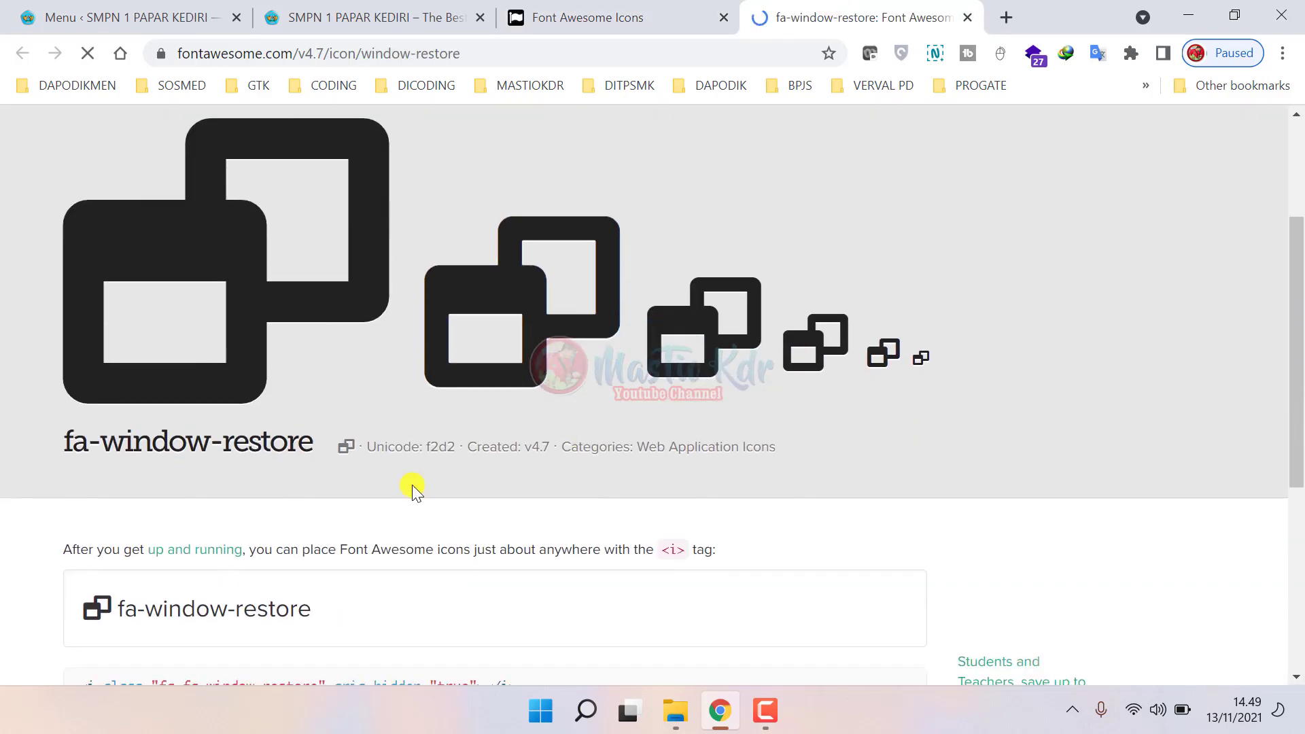
scroll(299, 367, down, 1)
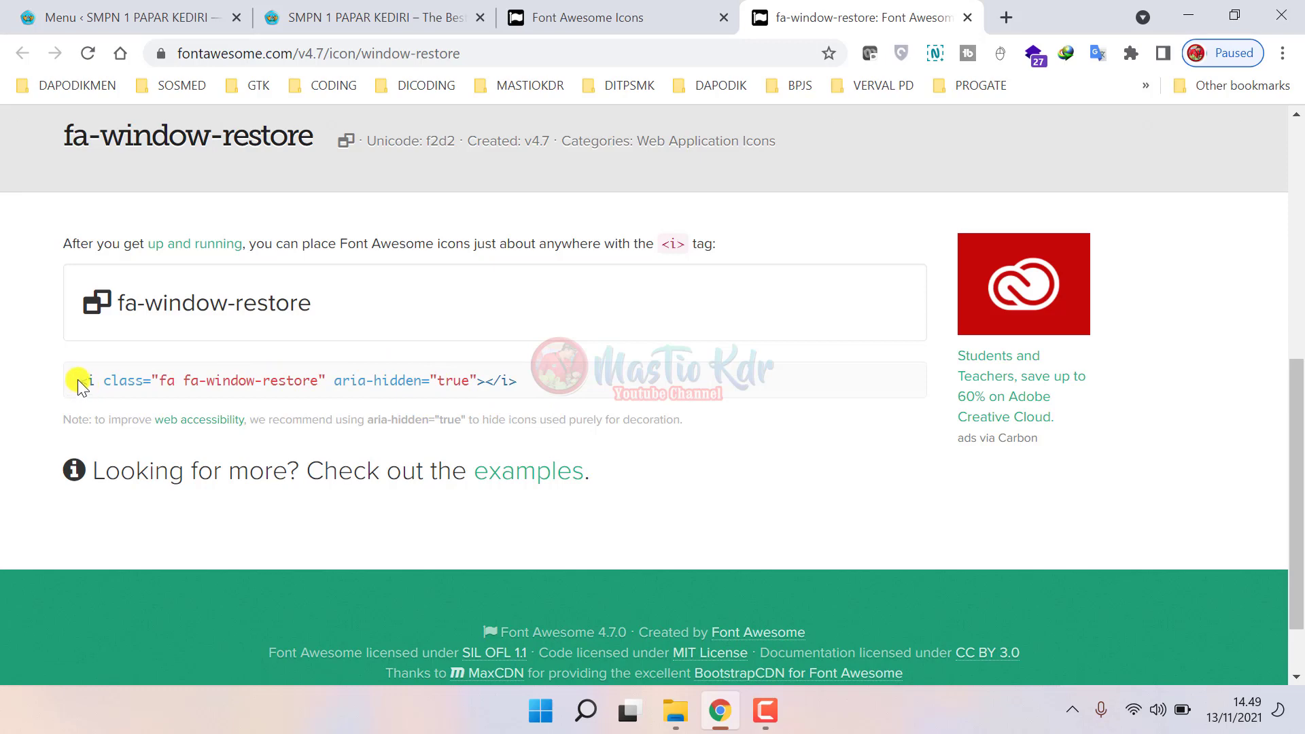
drag(80, 384, 528, 379)
right_click(469, 381)
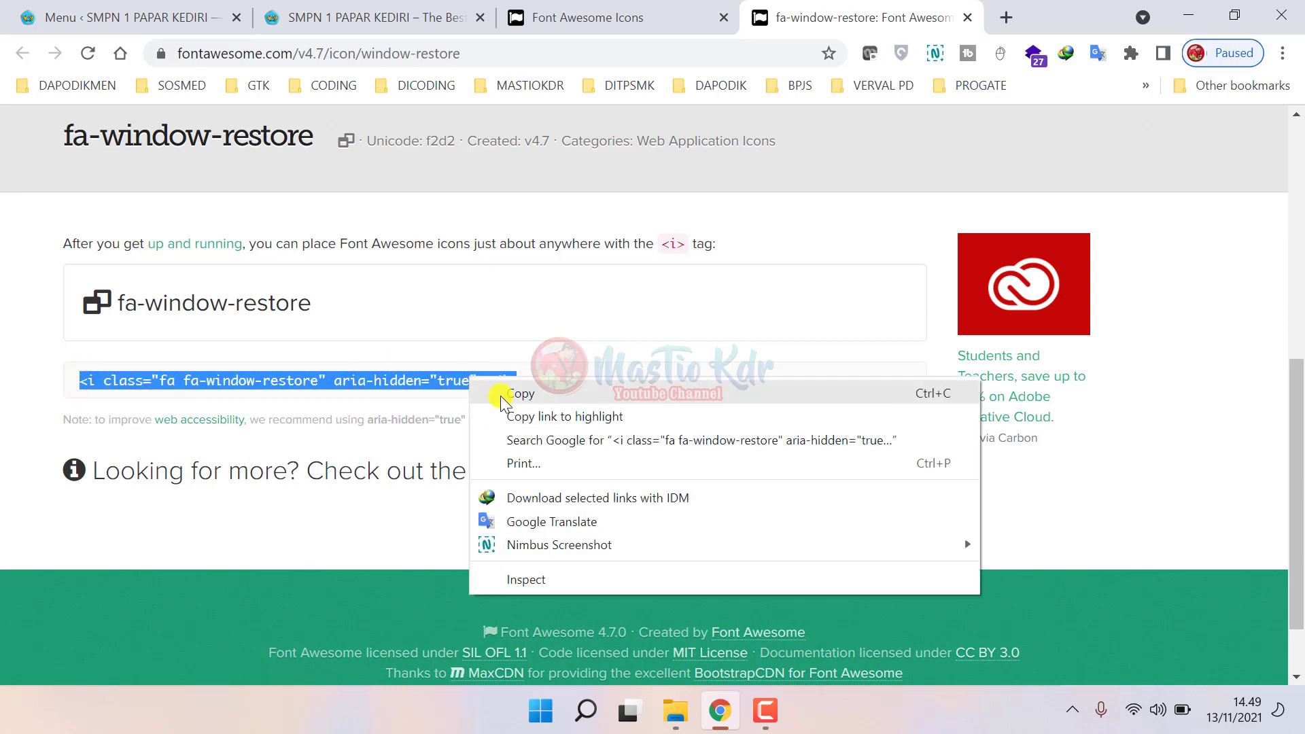
click(503, 394)
- In the WordPress menu editor, replace the book icon tag in the Ekstra item's navigation label with the copied window-restore tag
key(ctrl+1)
scroll(684, 453, down, 10)
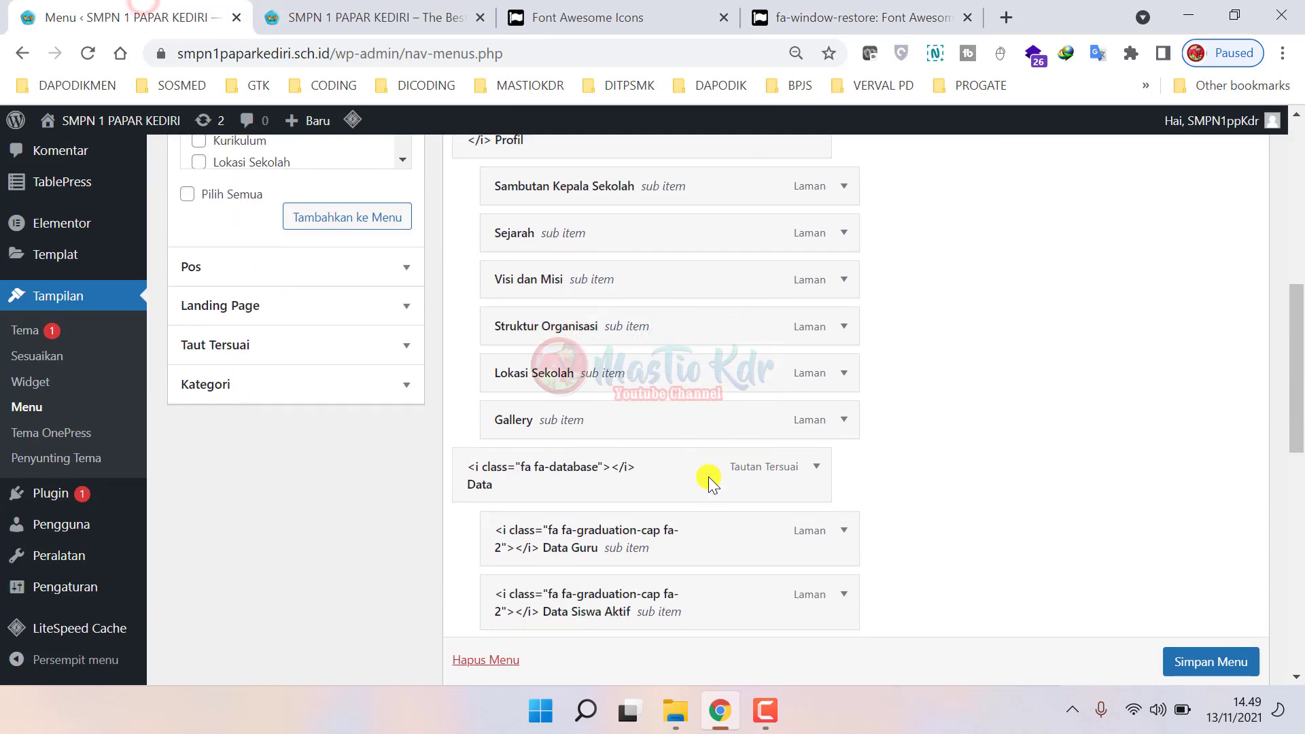
scroll(708, 475, down, 10)
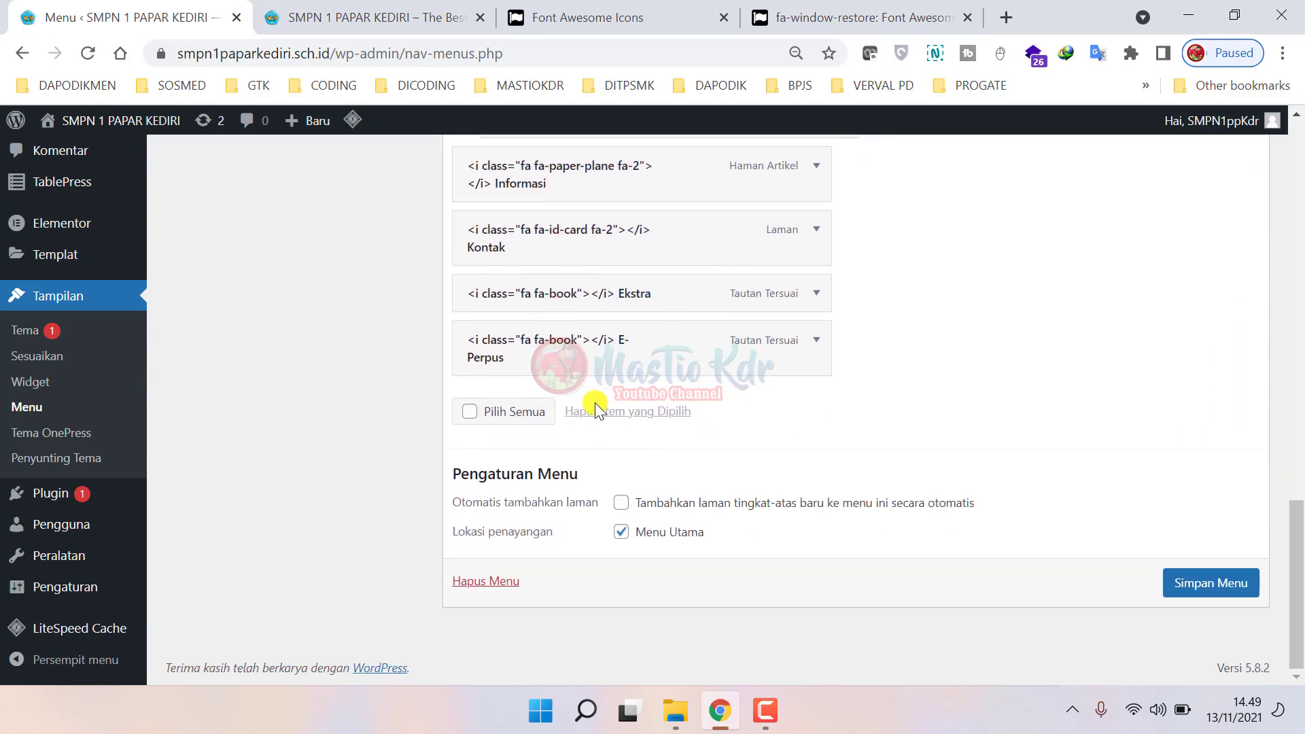
scroll(598, 407, up, 1)
click(811, 395)
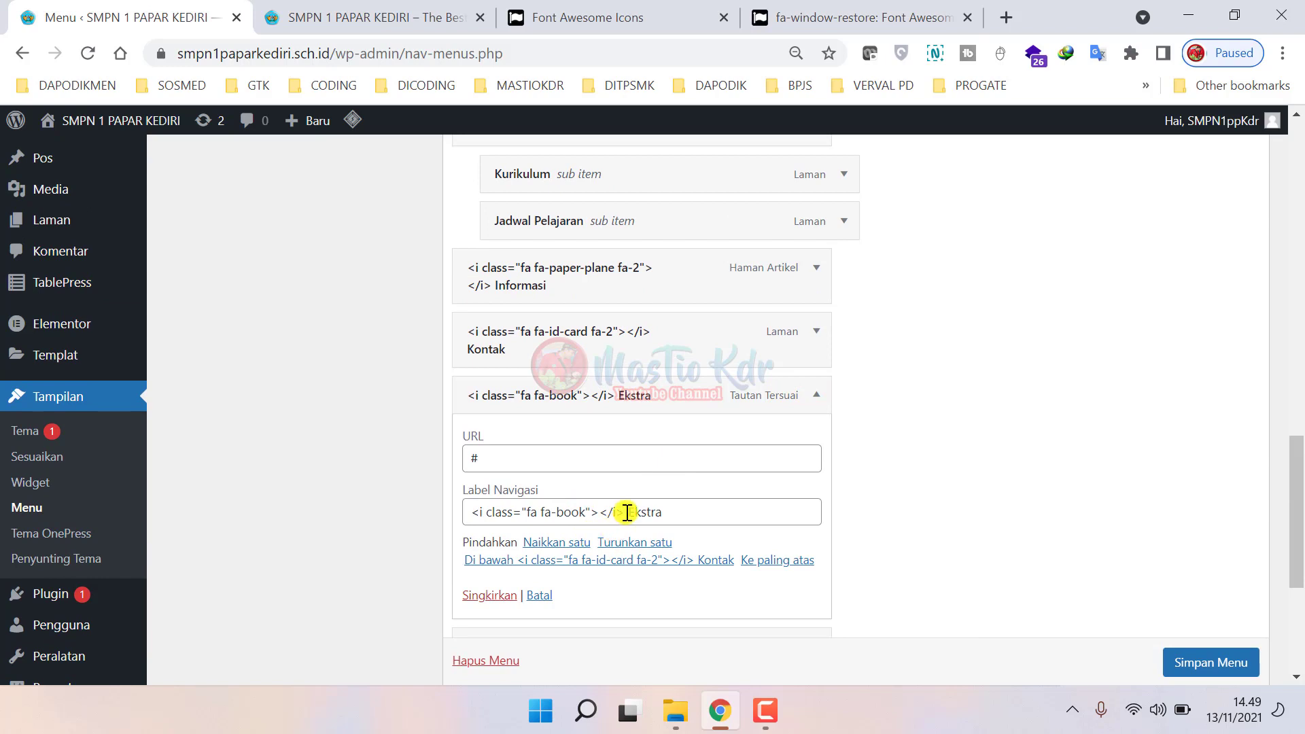
drag(628, 511, 468, 495)
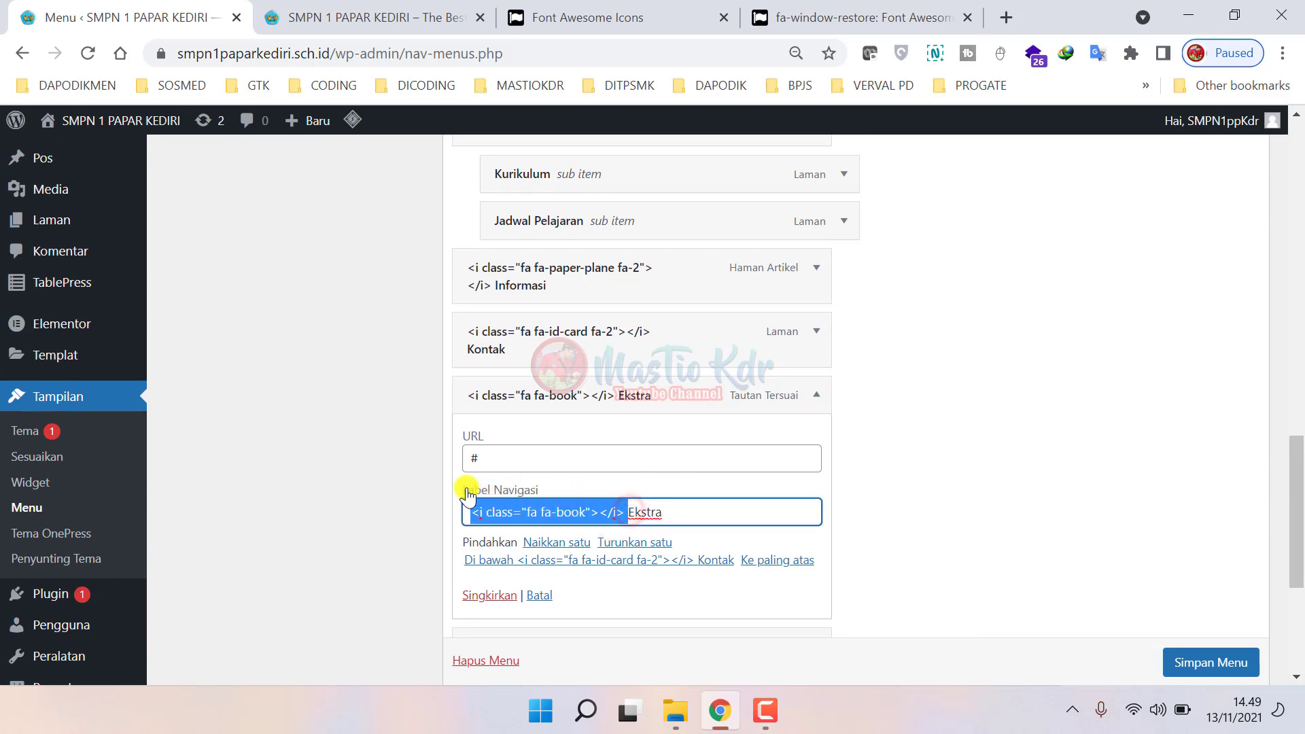
key(ctrl+v)
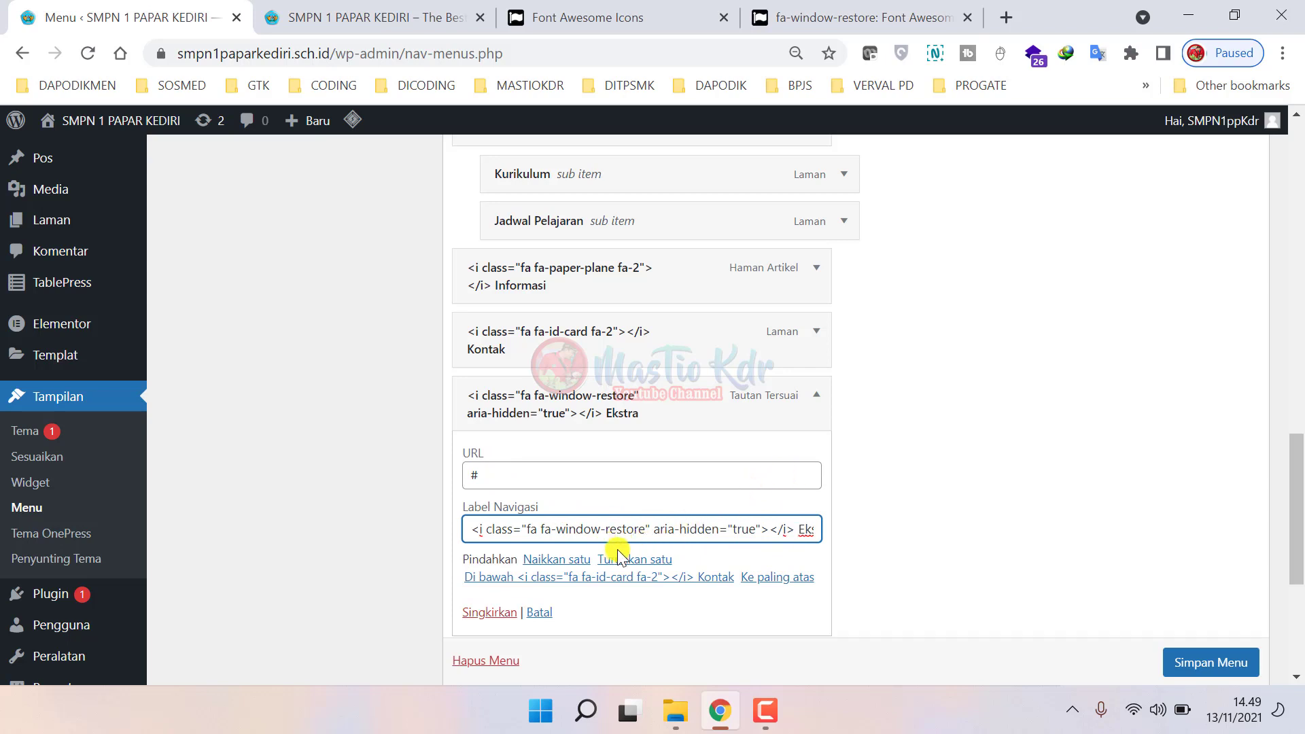
- Remove the aria-hidden="true" attribute from the Ekstra item's icon tag and save the menu
key(Delete)
key(Delete)
key(Delete)
key(Delete)
key(Delete)
key(Delete)
key(Delete)
key(Delete)
key(Delete)
key(Delete)
key(Delete)
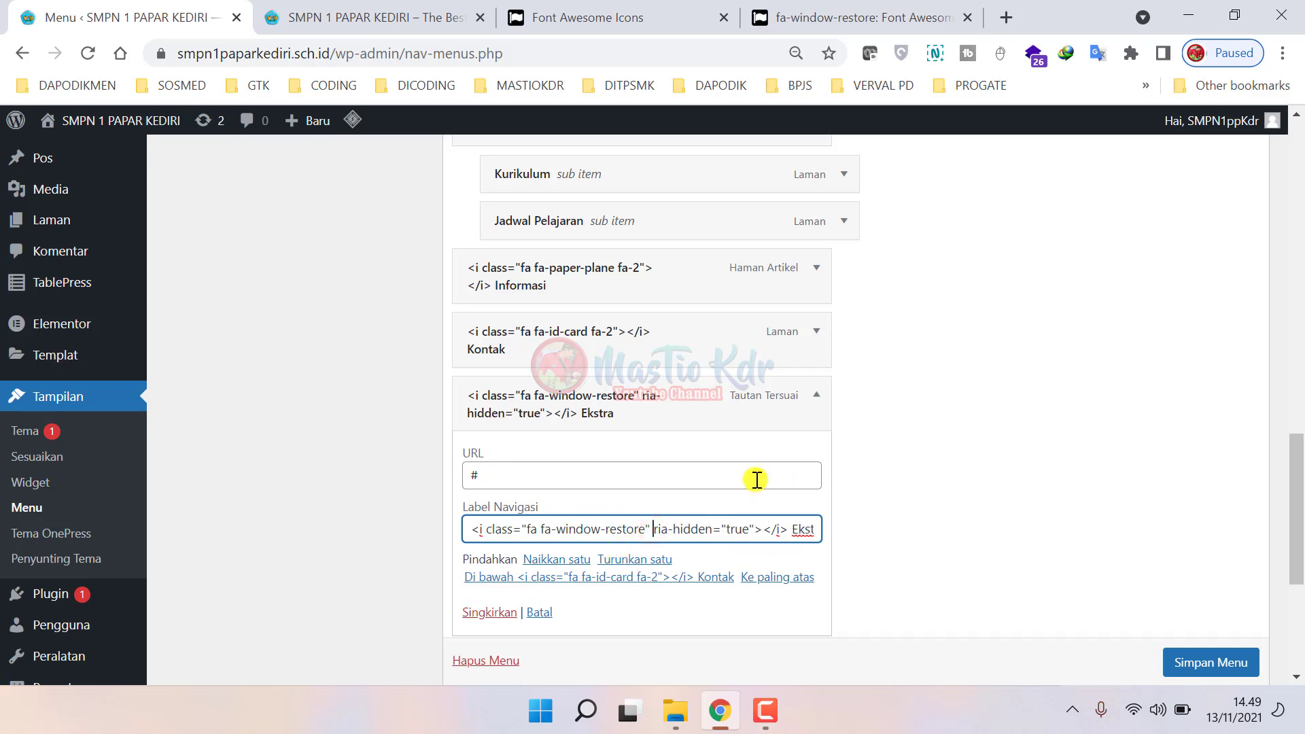
key(Delete)
key(Delete)
key(Delete)
key(Delete)
key(Delete)
key(Delete)
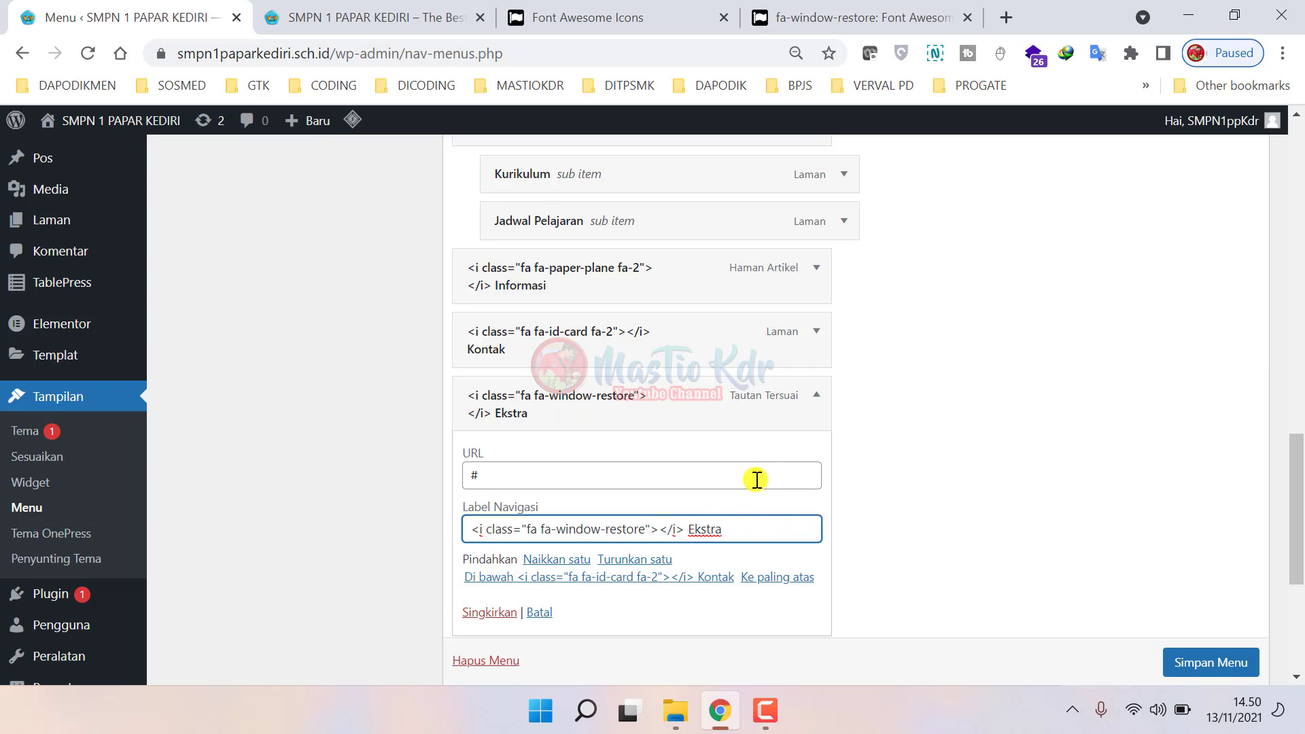
click(1196, 661)
- Reload the school site's home page and check the Ekstra item's icon in the navigation menu
click(812, 9)
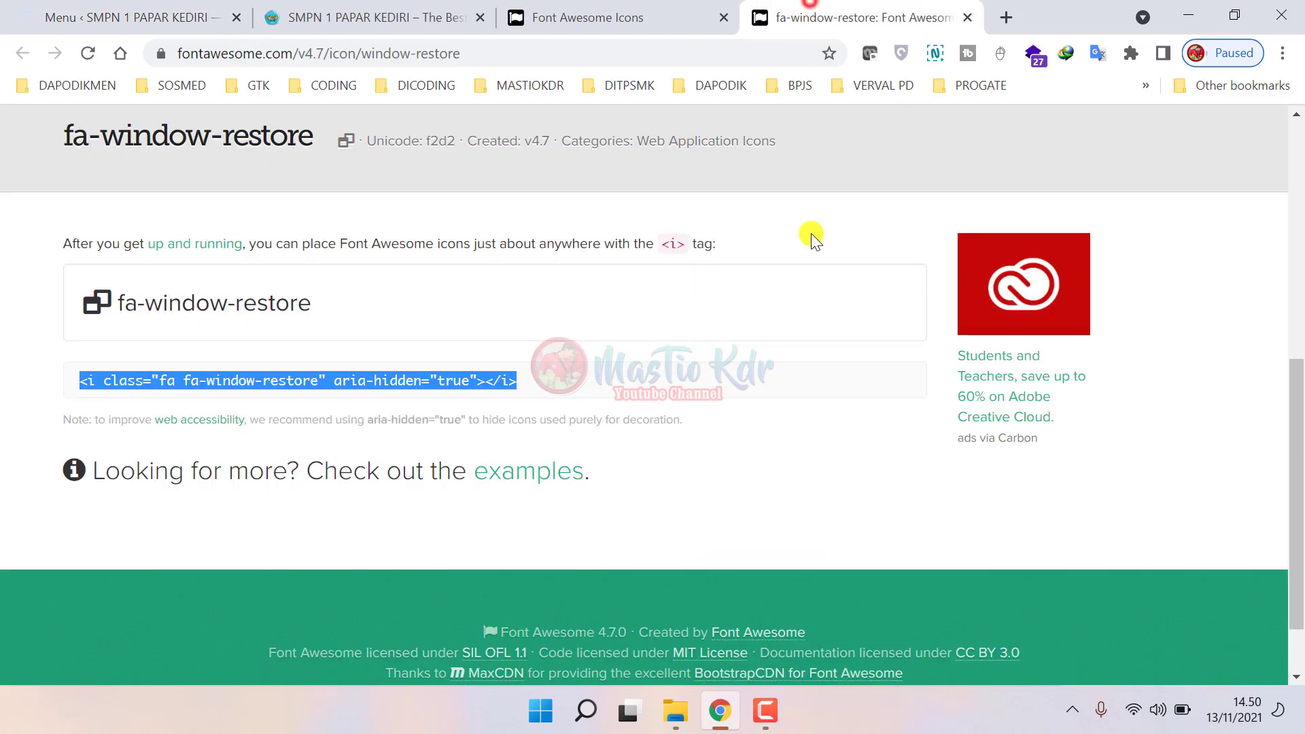
scroll(833, 501, up, 5)
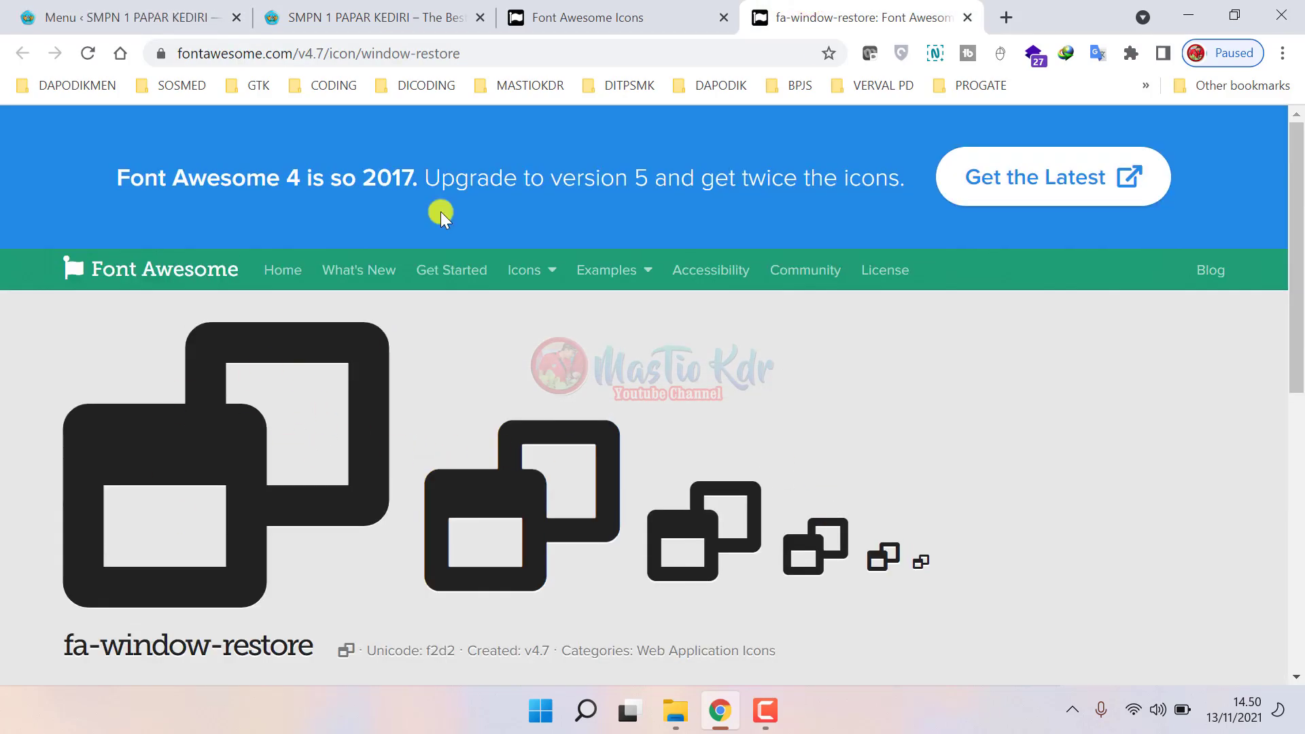
click(266, 9)
click(89, 55)
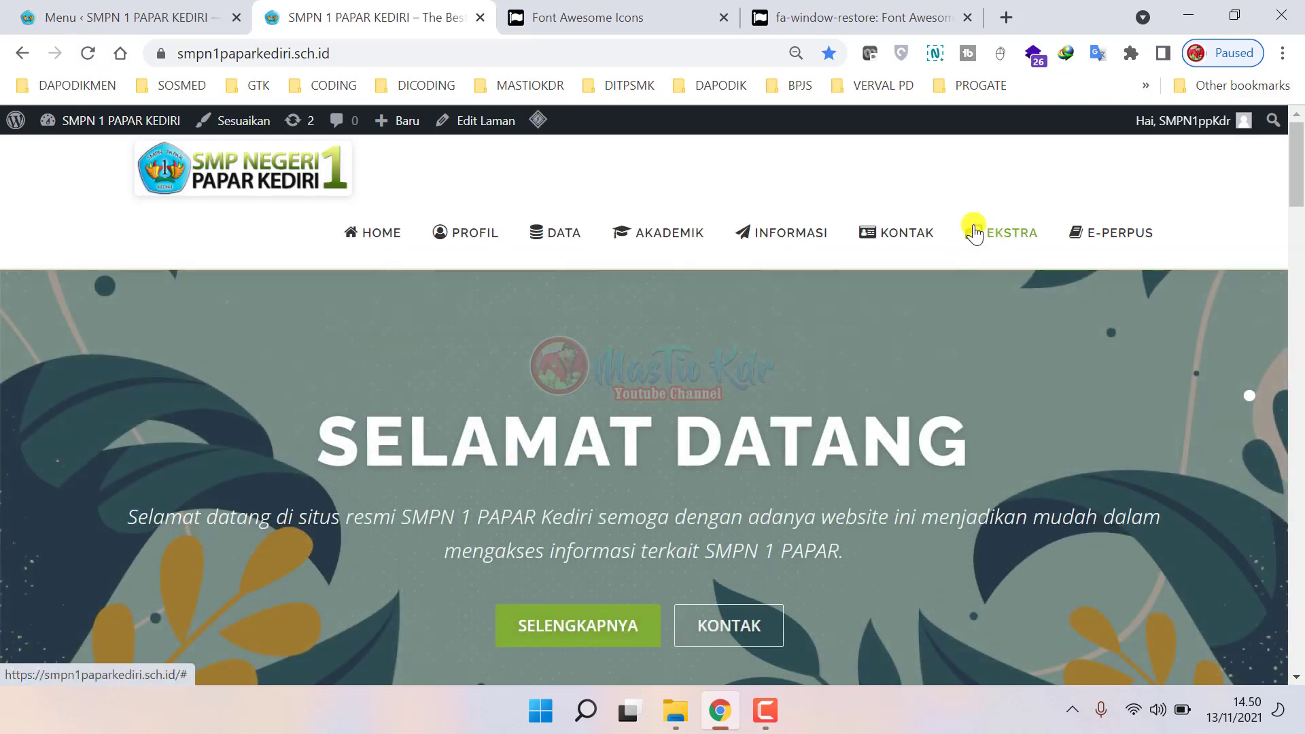
click(907, 16)
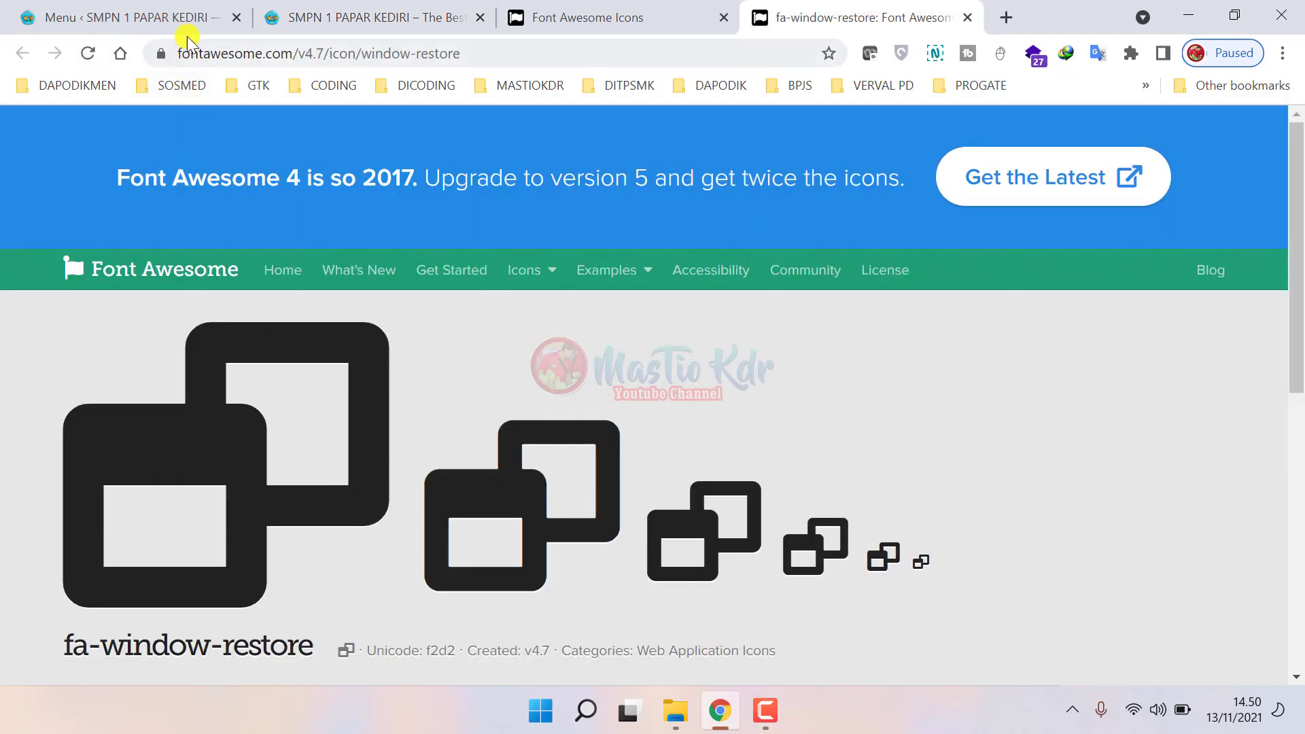
click(176, 15)
click(601, 10)
click(333, 11)
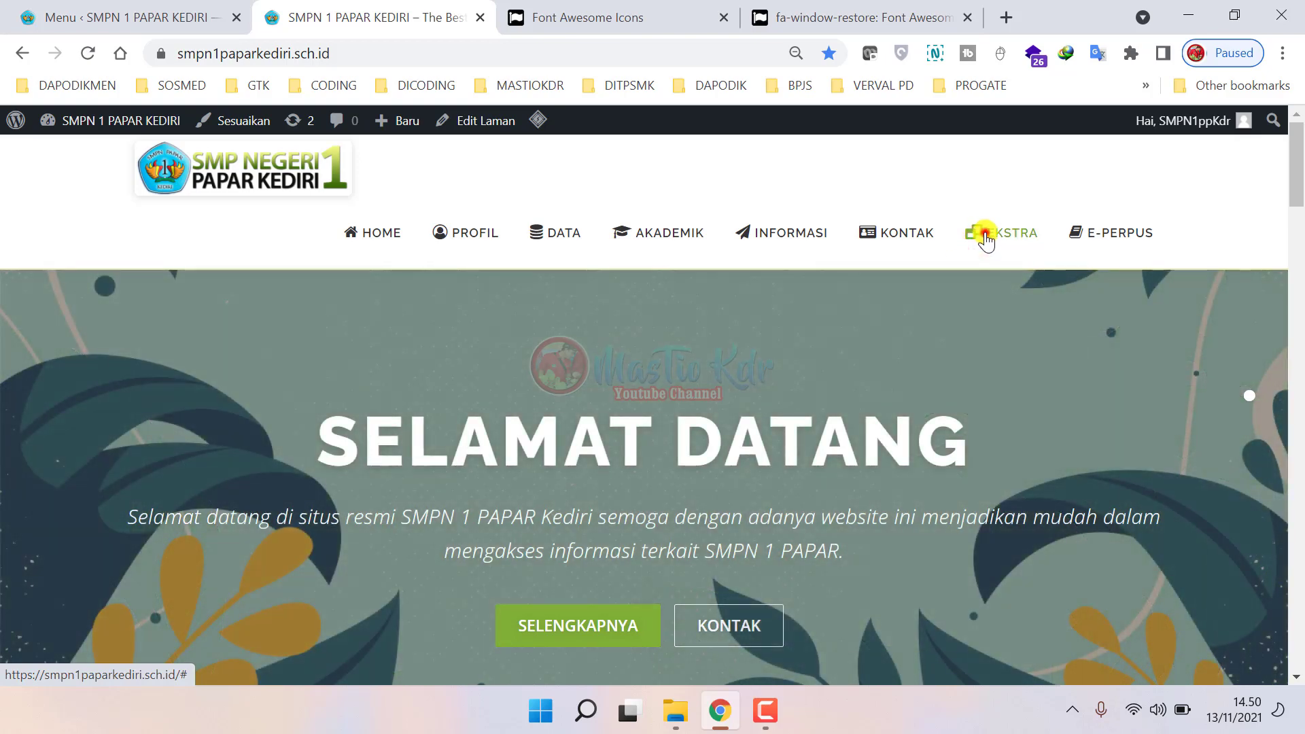
- Test the E-Perpus, Ekstra and Kontak links in the site's navigation menu, returning to the home page after each page visit
click(1103, 233)
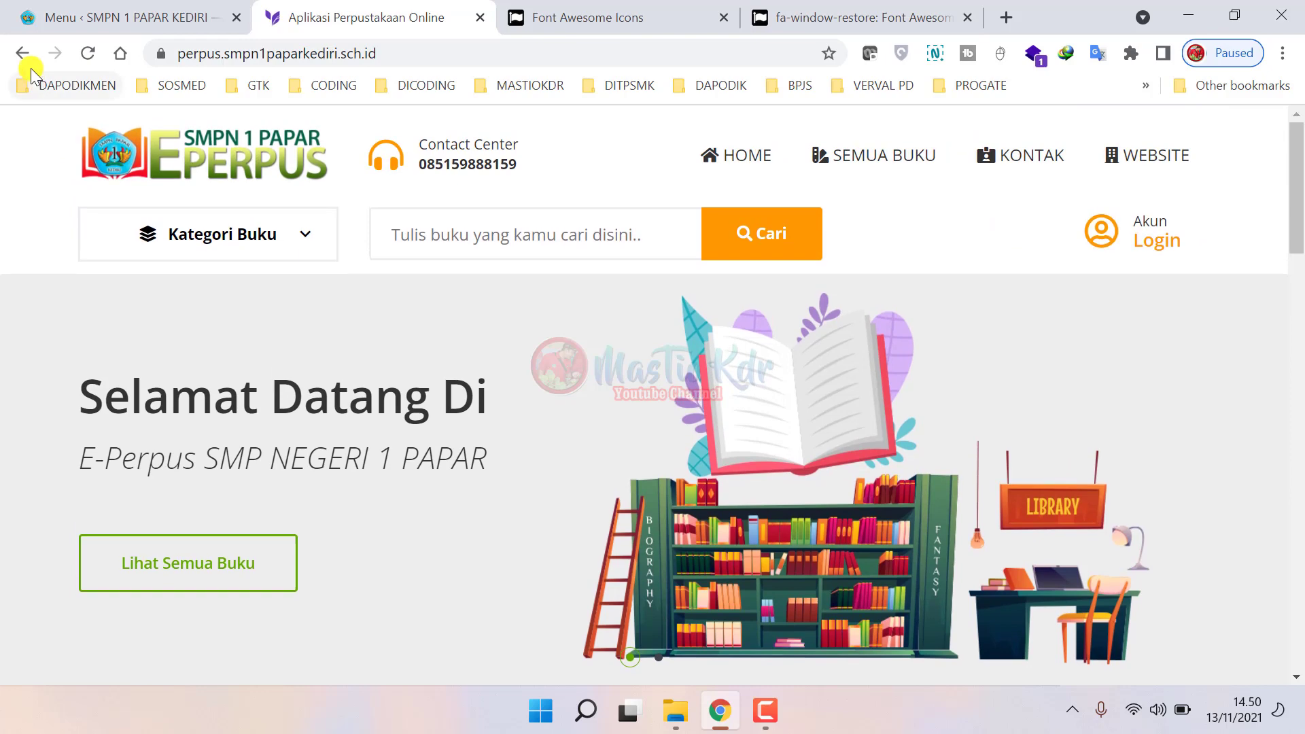
click(23, 53)
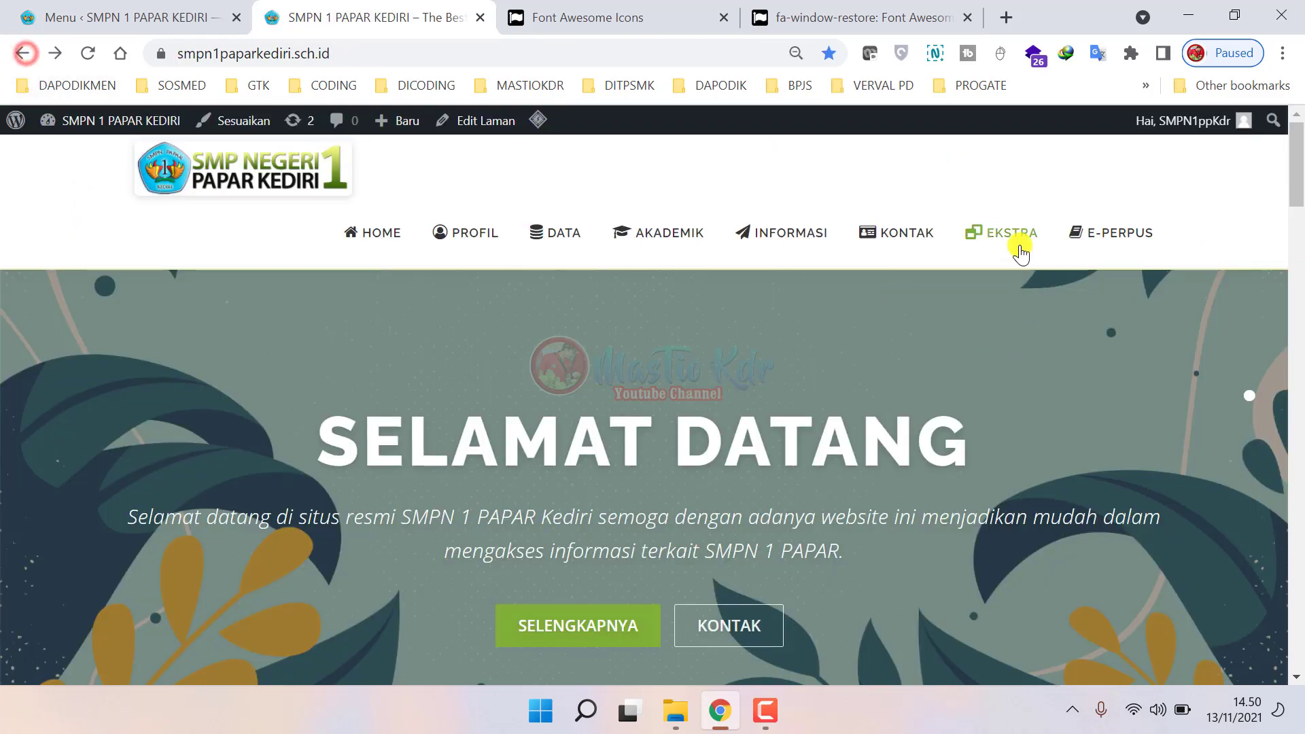
click(984, 235)
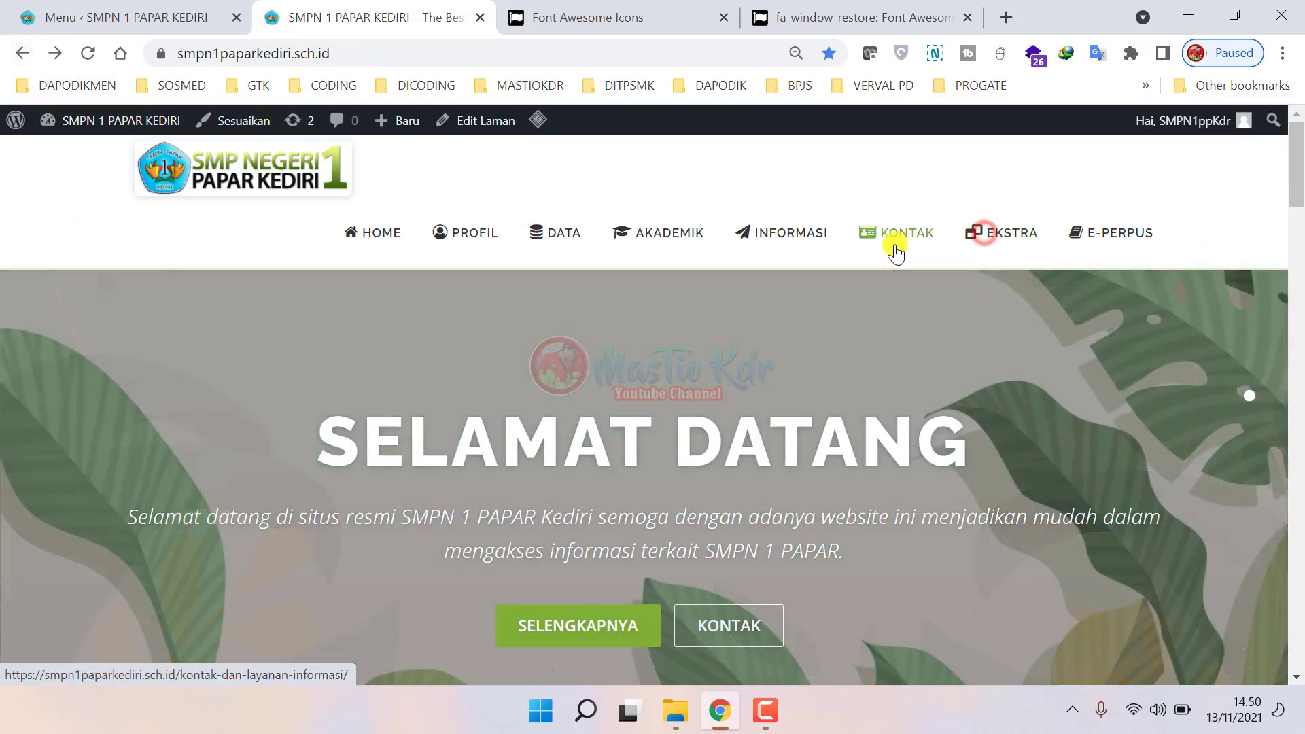
click(892, 245)
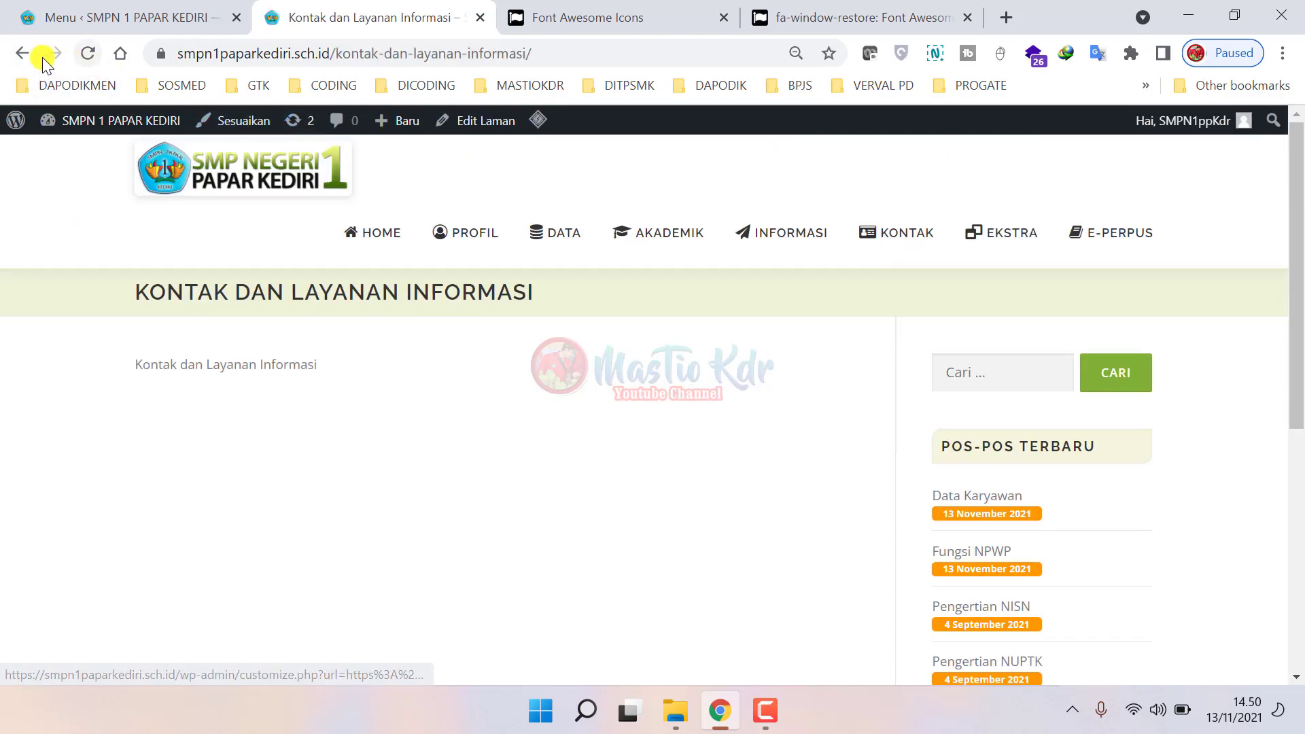
click(24, 53)
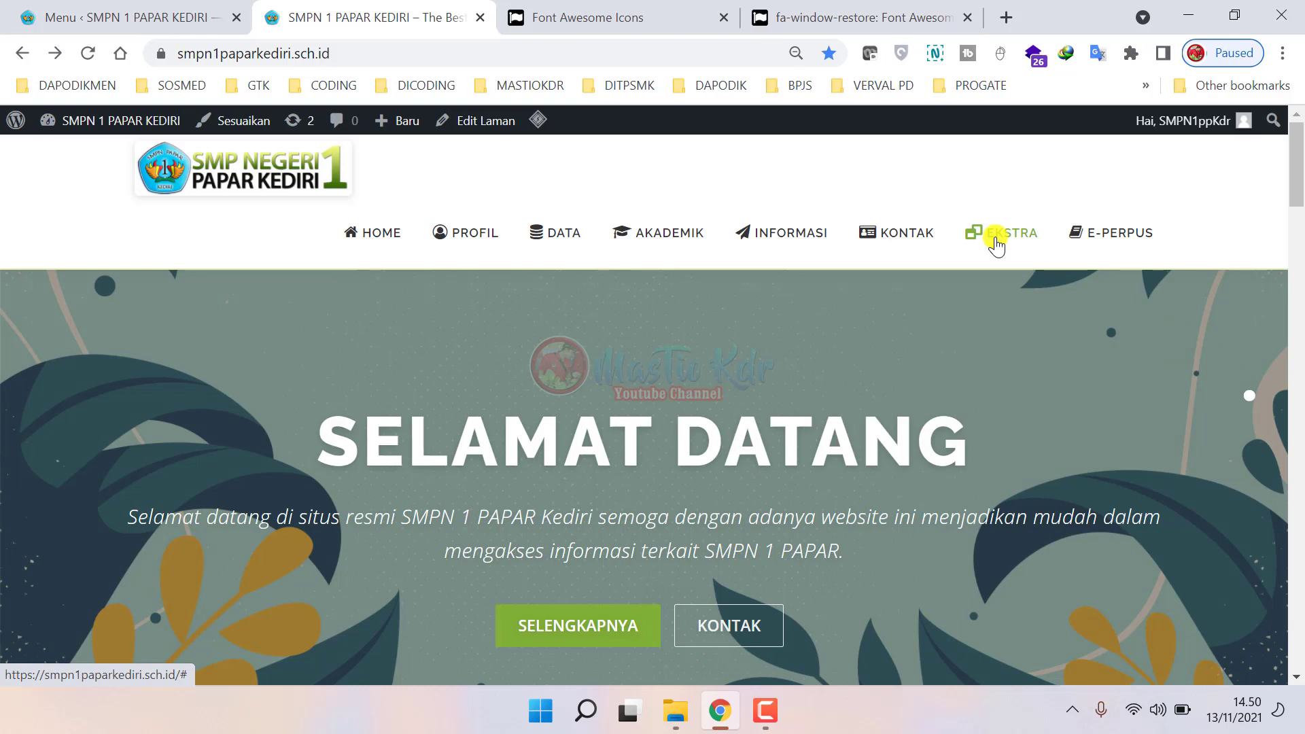
- Close both Font Awesome tabs and open the WordPress posts list, after a look at the pages list
click(724, 17)
click(724, 17)
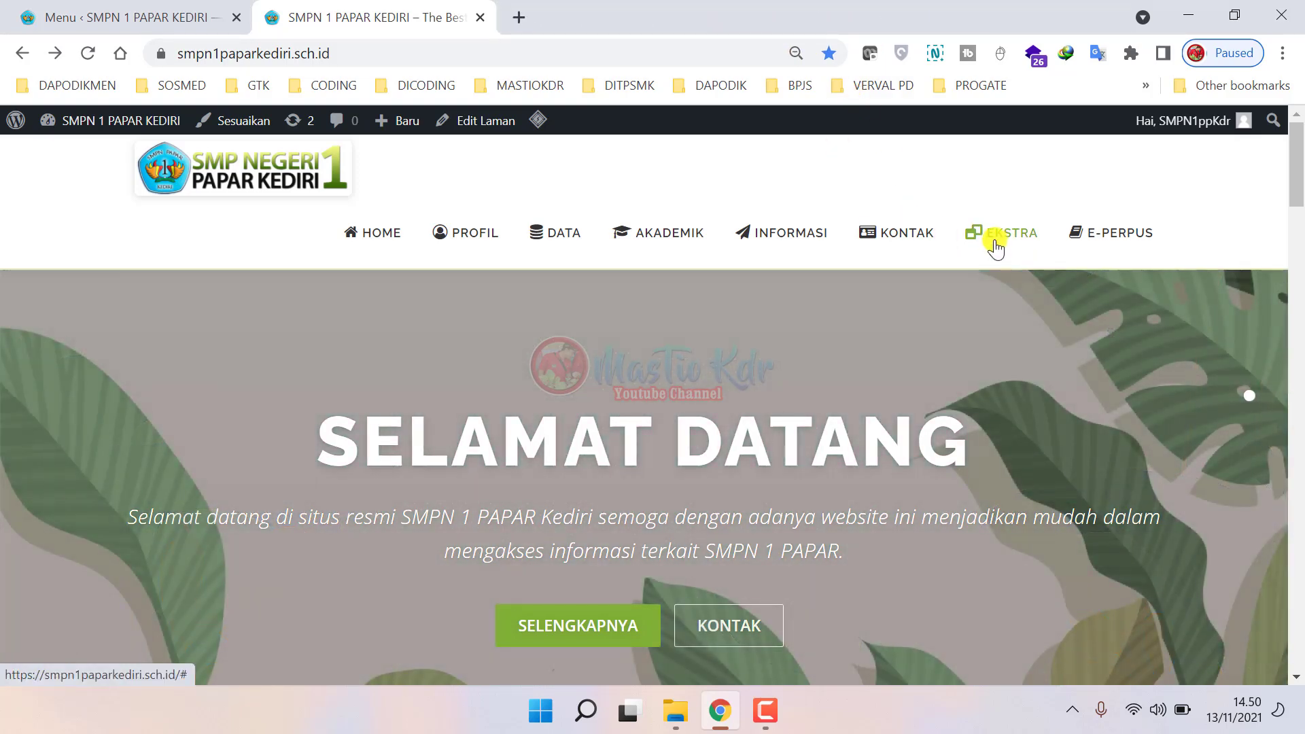
click(183, 15)
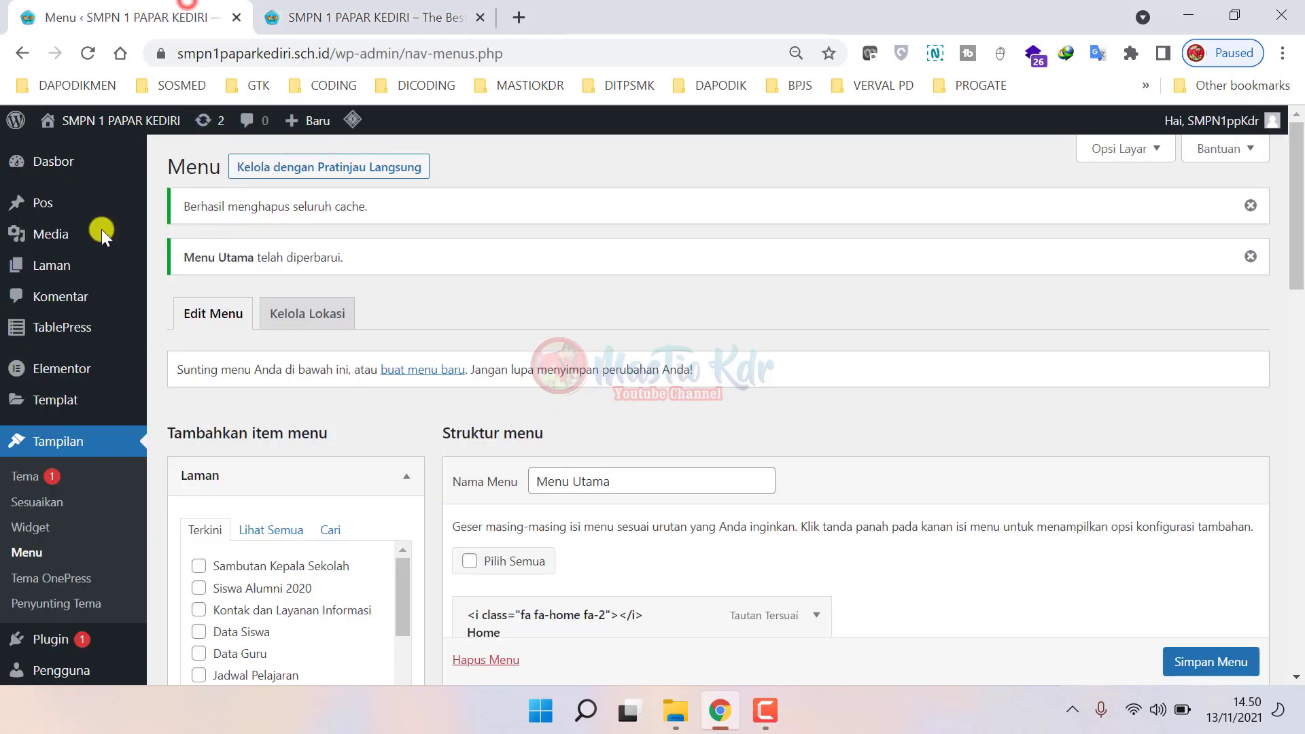
click(36, 206)
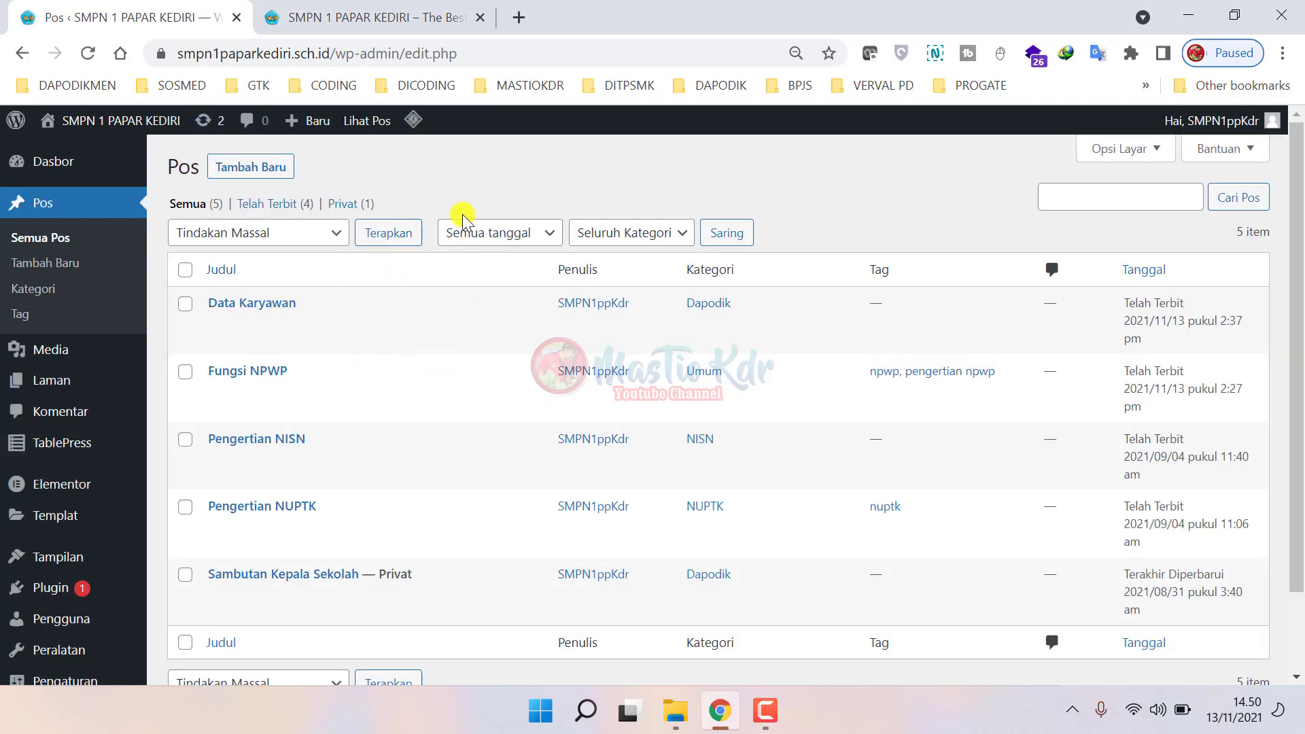
click(73, 389)
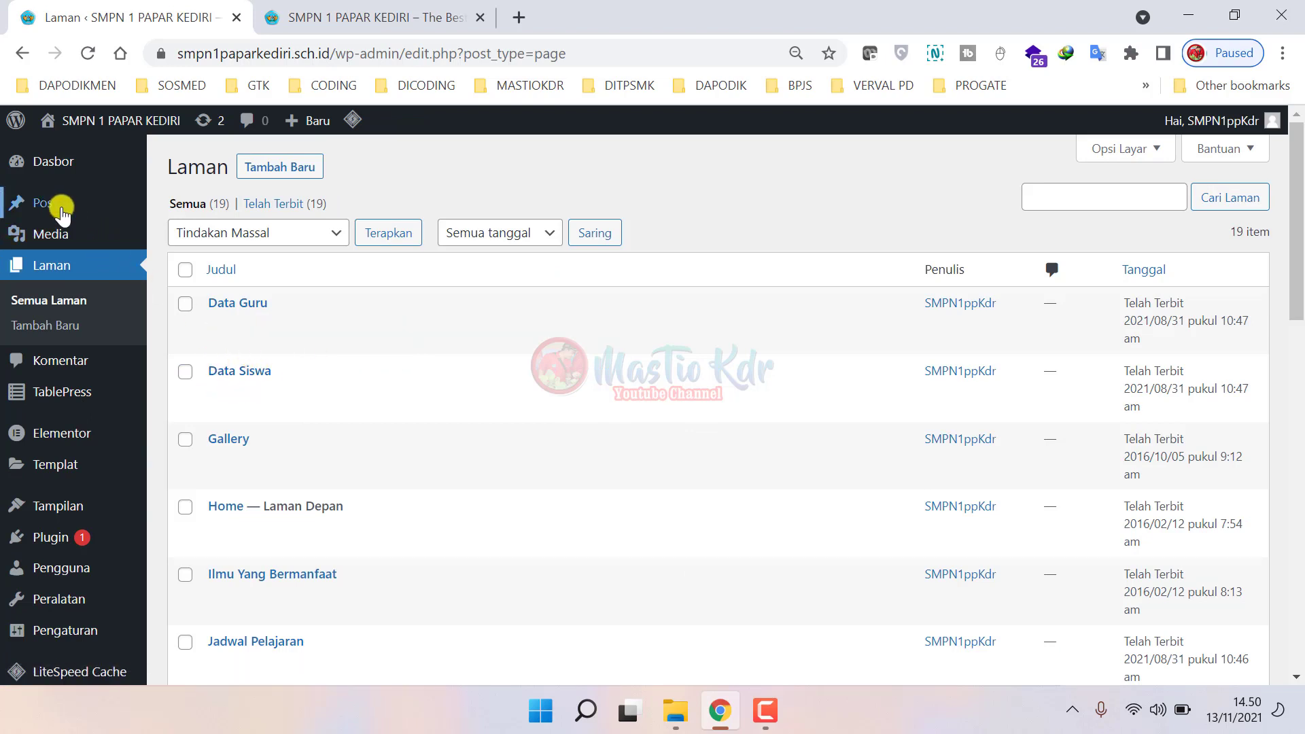
mouse_move(59, 212)
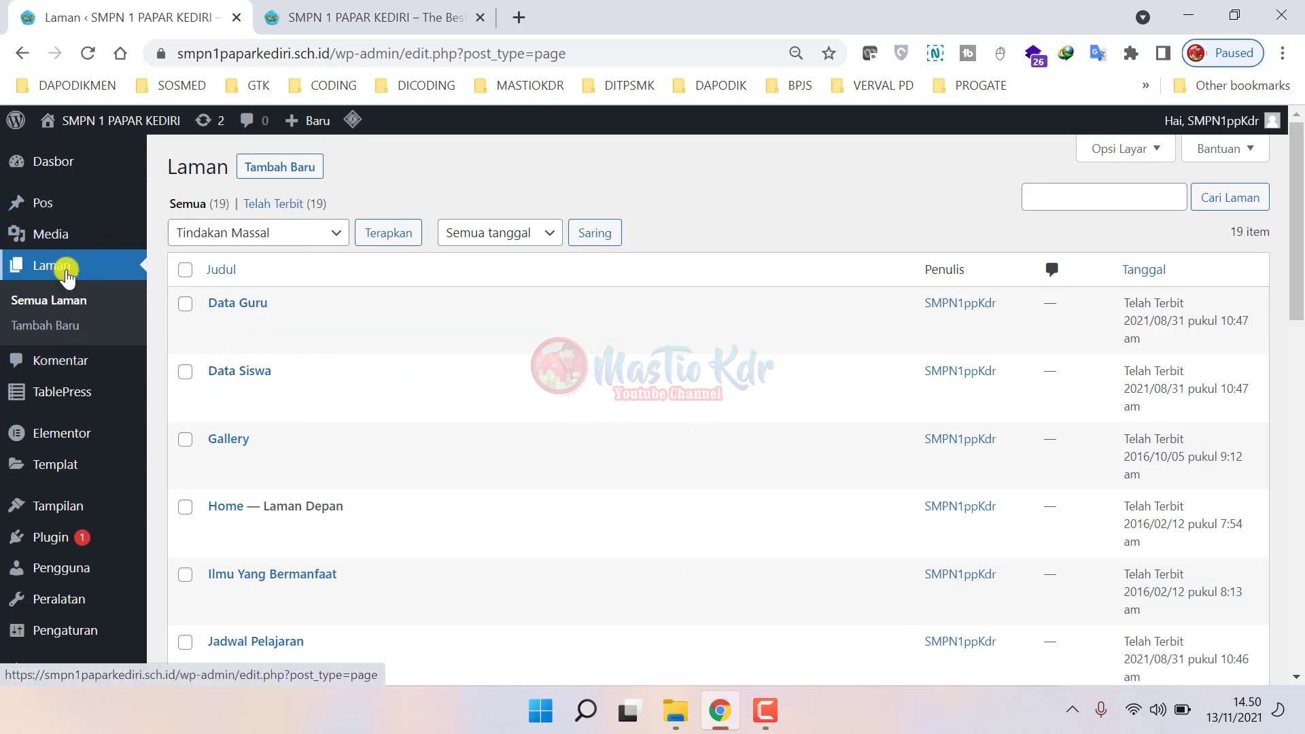
click(51, 204)
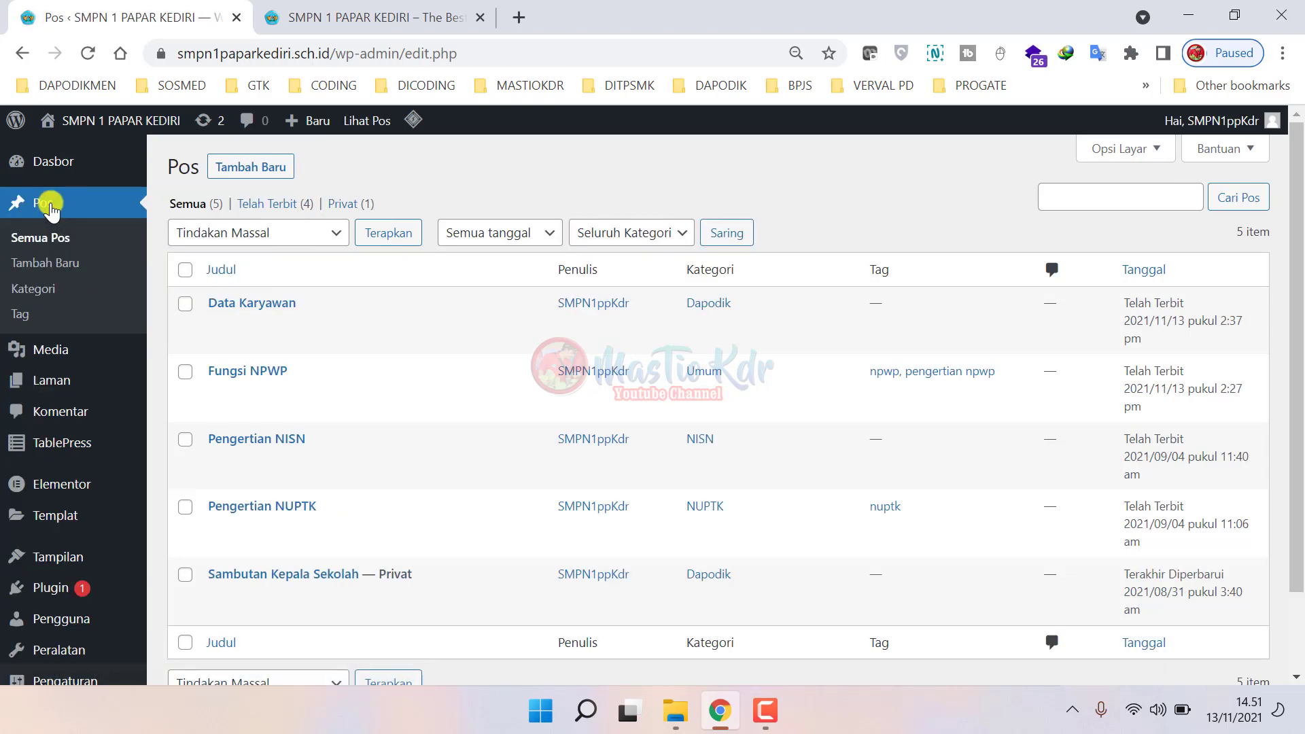
- Create a new post and title it "Futsal"
click(250, 168)
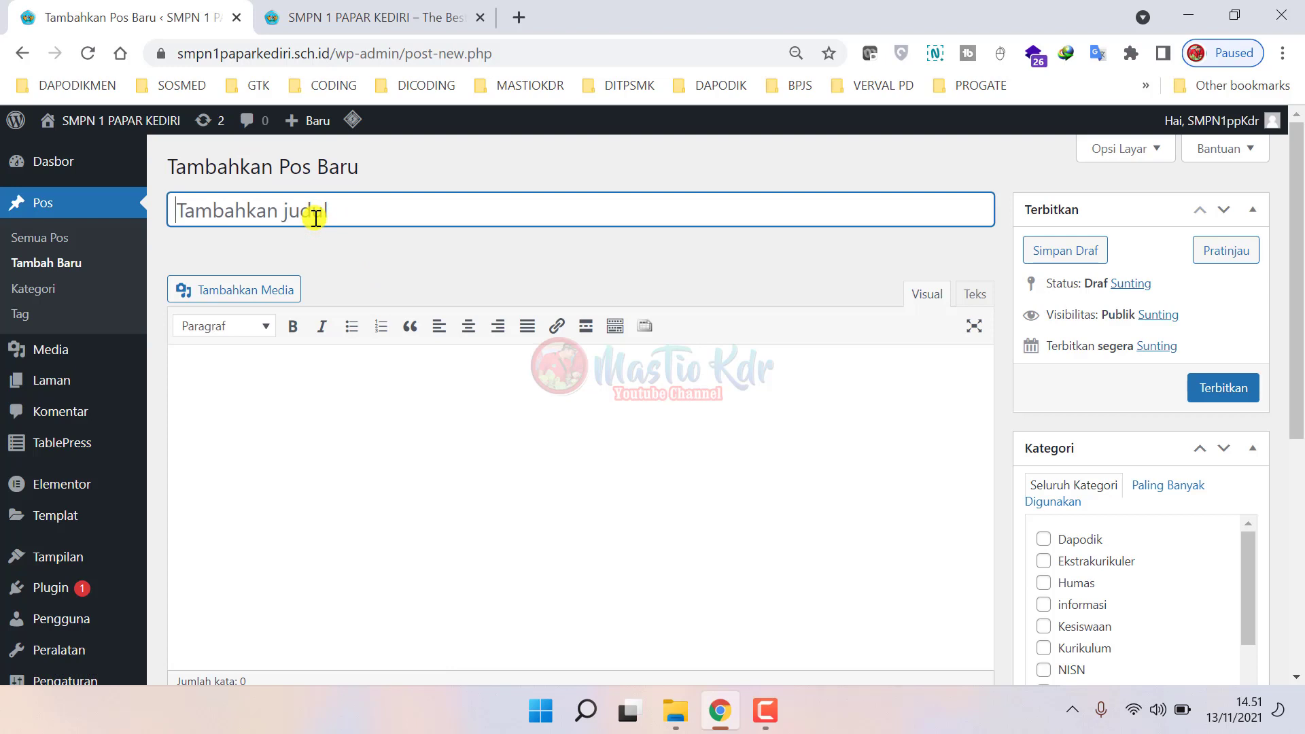
text(Futsal)
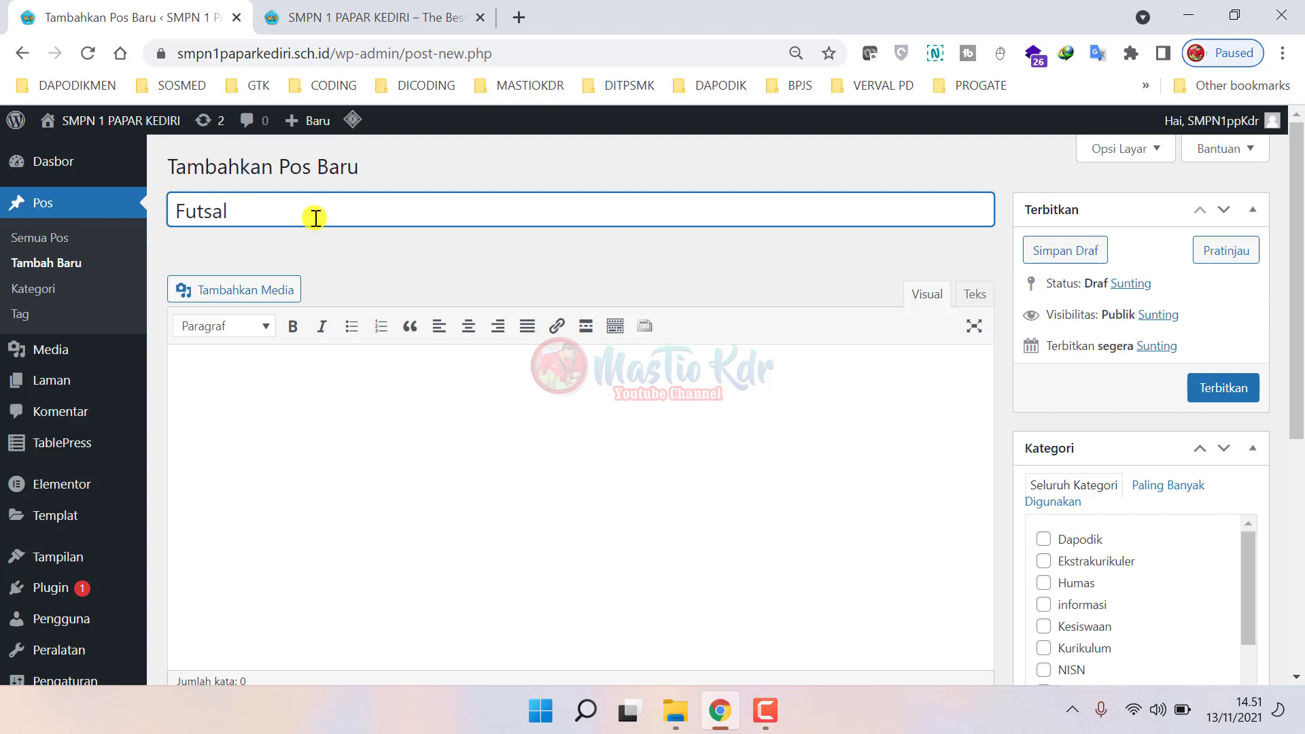
key(BackSpace)
key(BackSpace)
key(BackSpace)
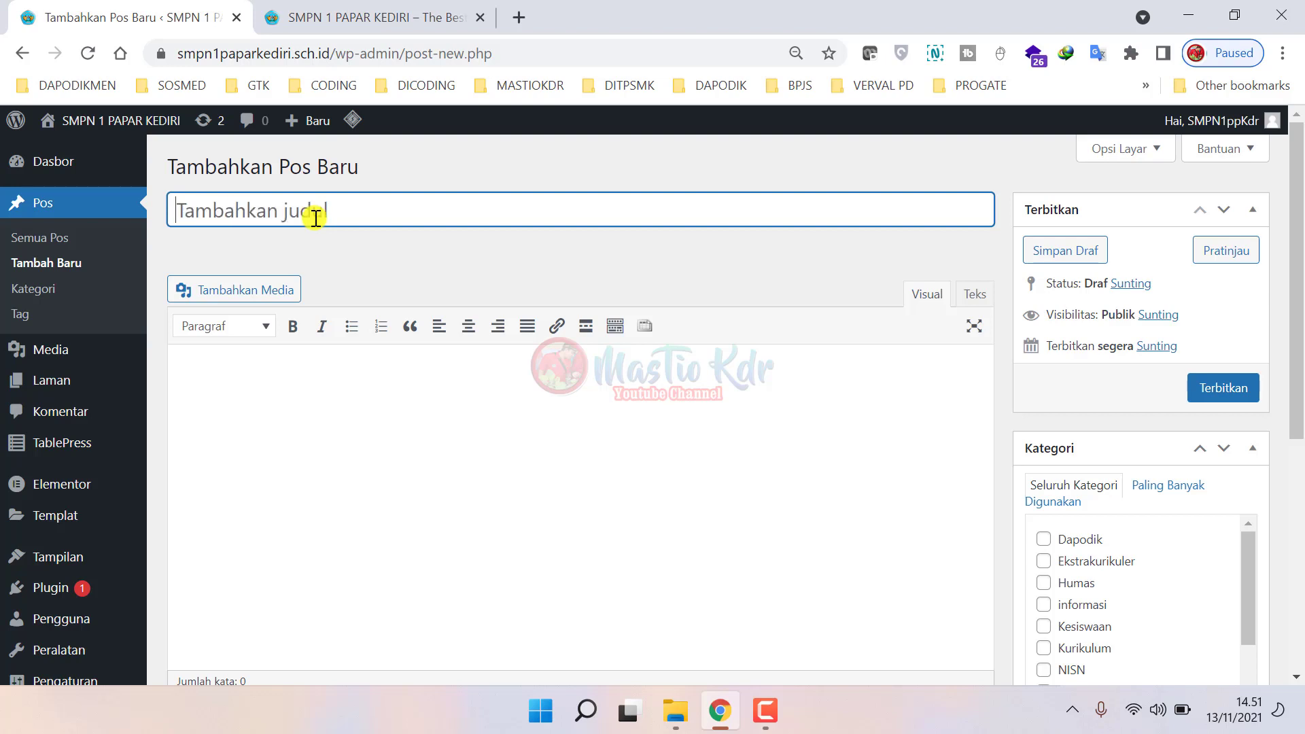
text(Futsal)
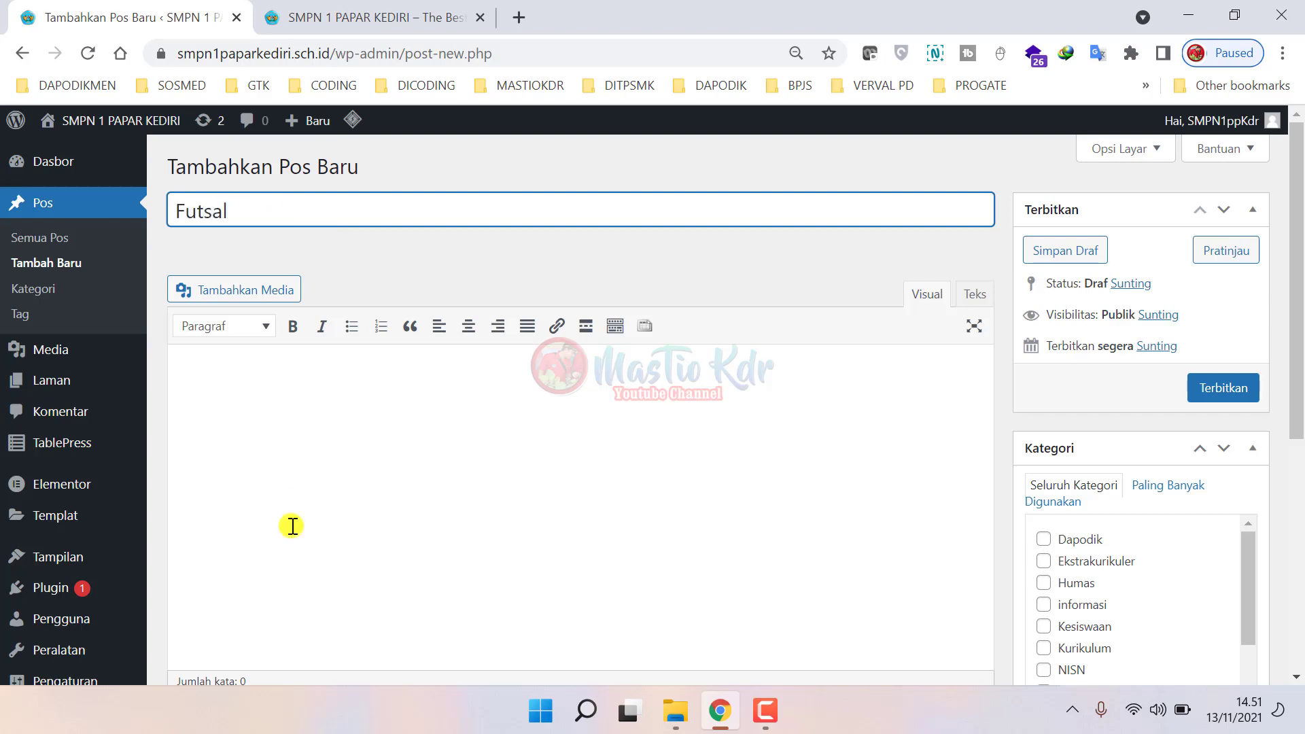
- Write the post's body as two paragraphs: "Latihan futsal dilakukan pada hari ....." and "dengan pembina....."
click(299, 537)
text(Latihan fu)
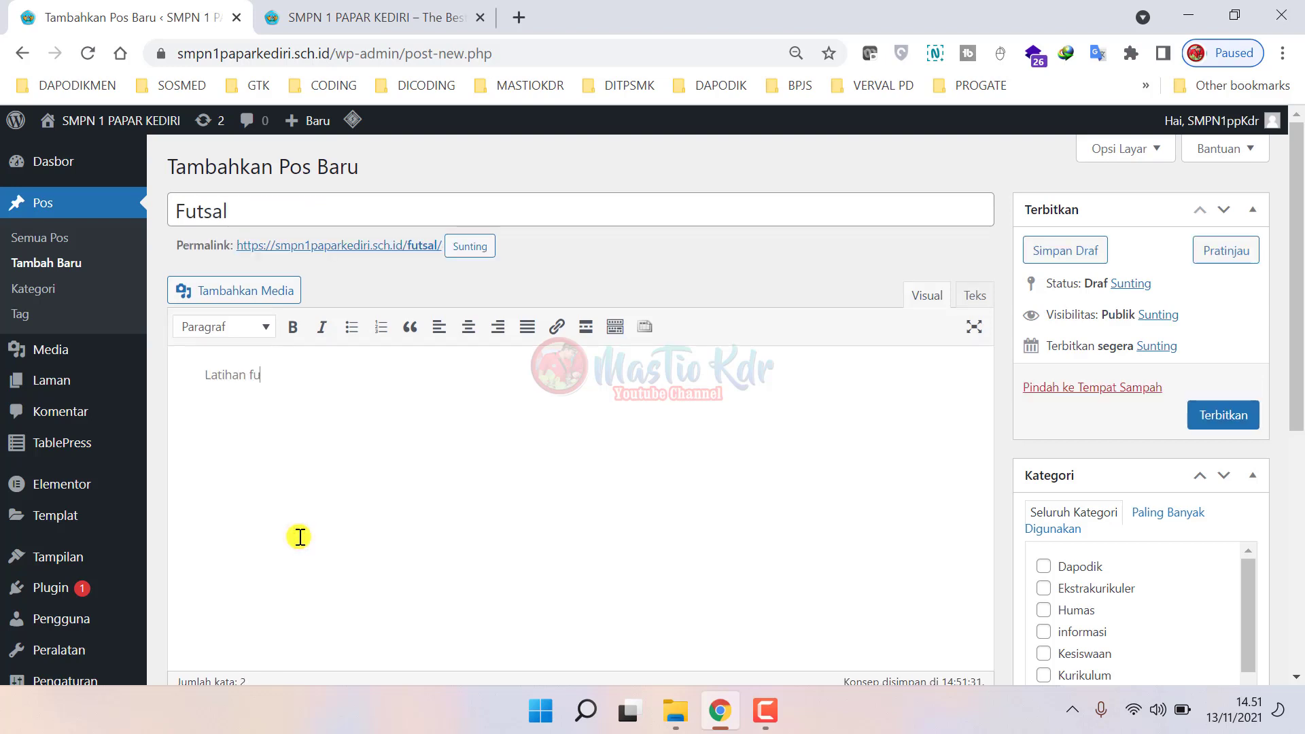
text(tsal dilakukan pada hari ..)
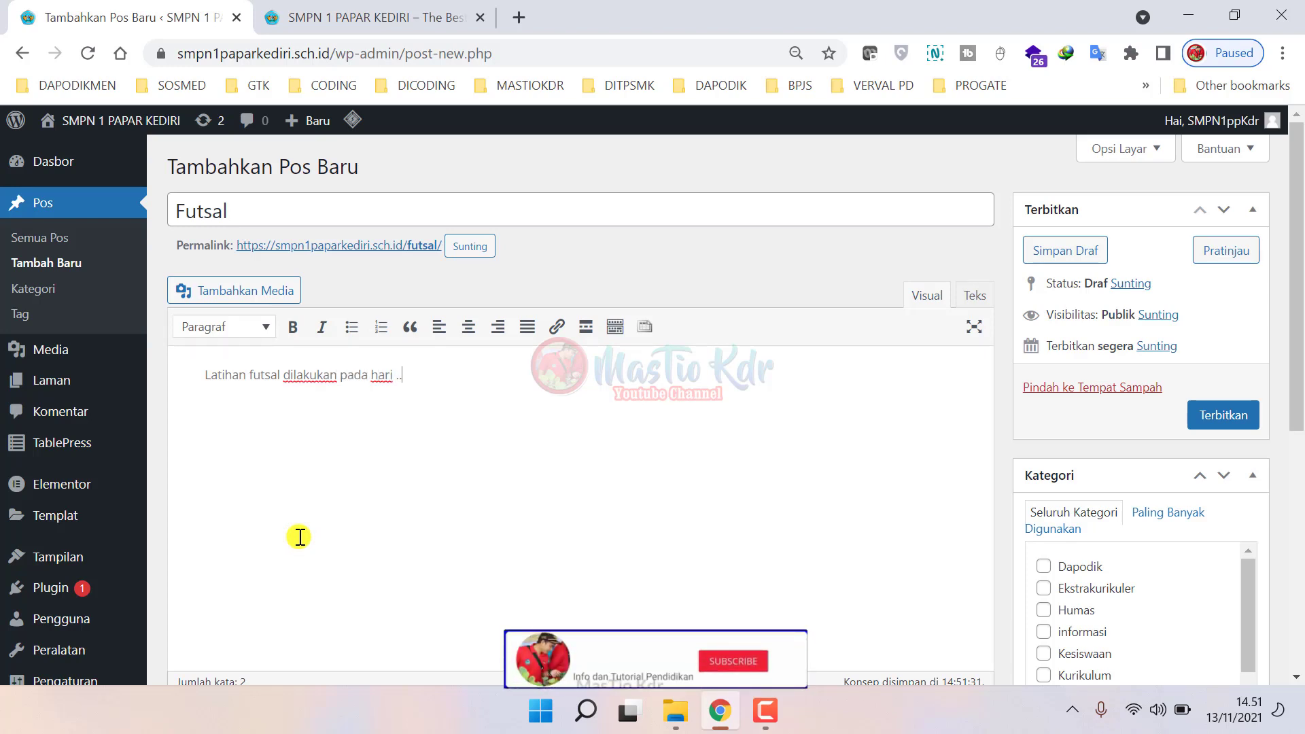
text(... )
text(deng)
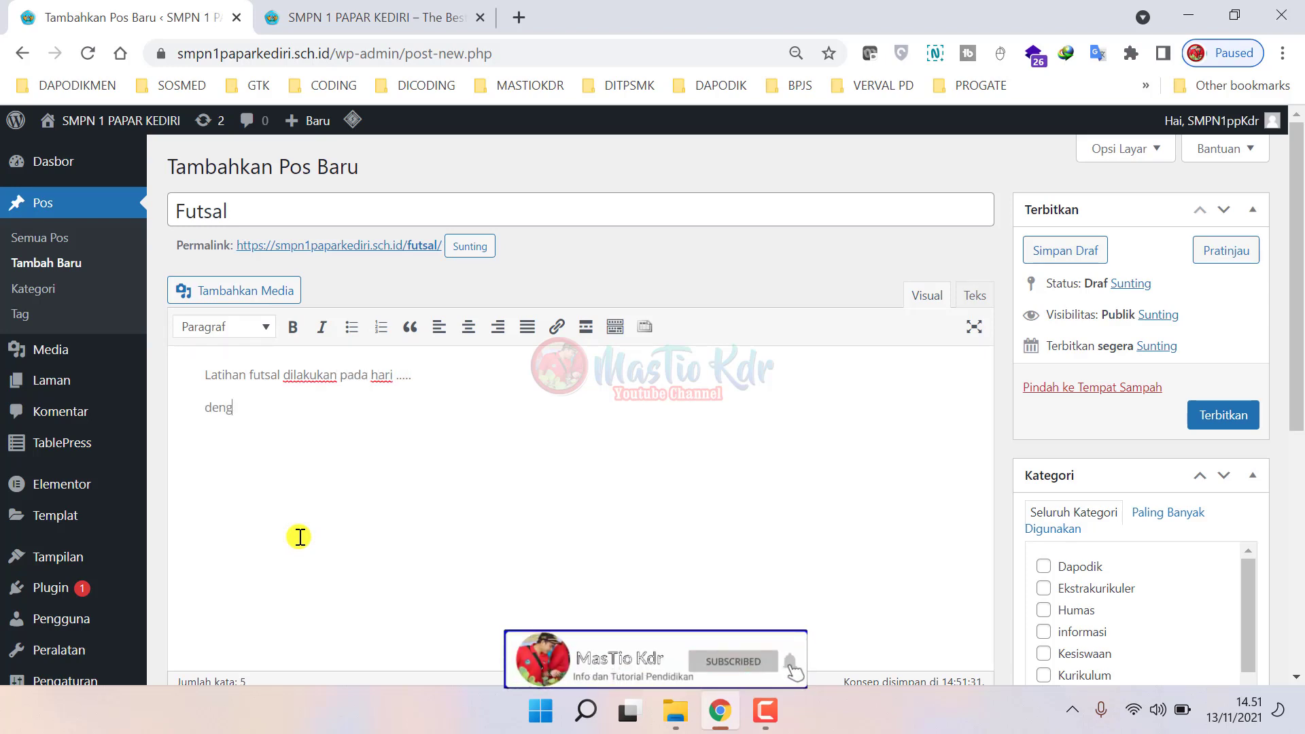
text(an pembina.....)
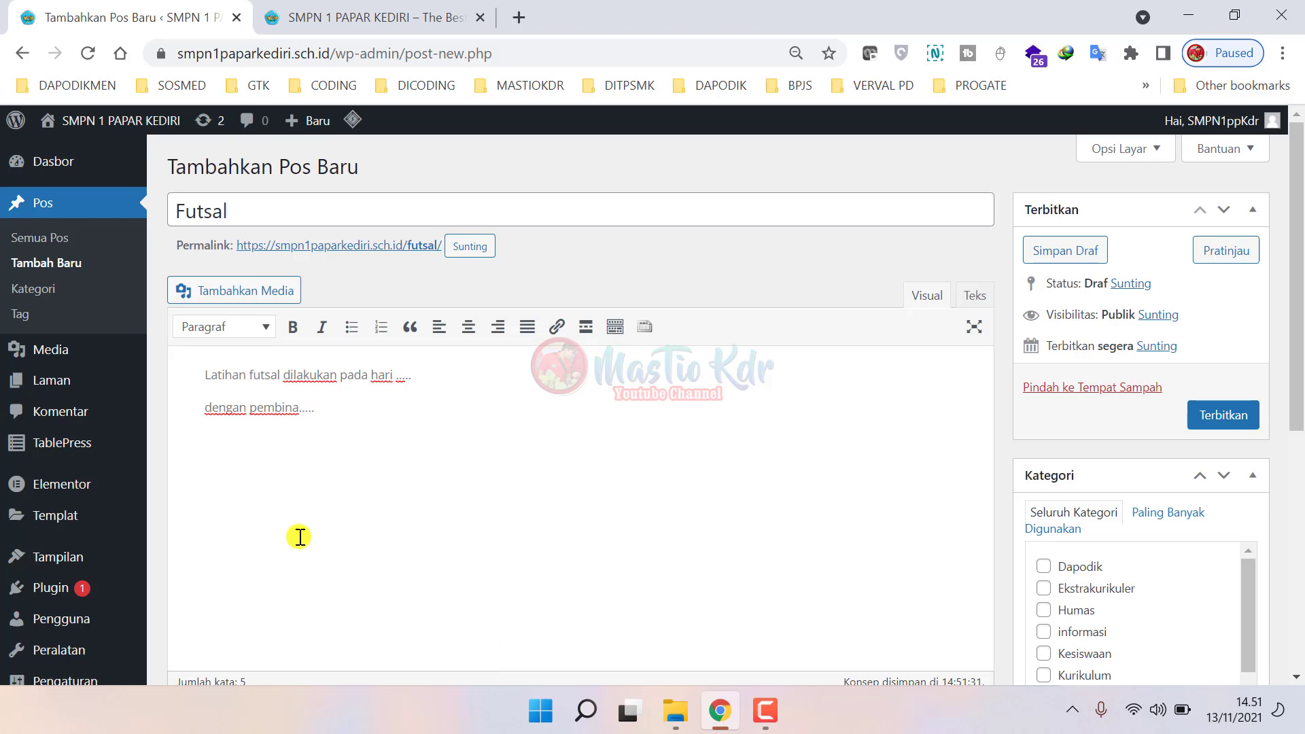
scroll(863, 442, down, 2)
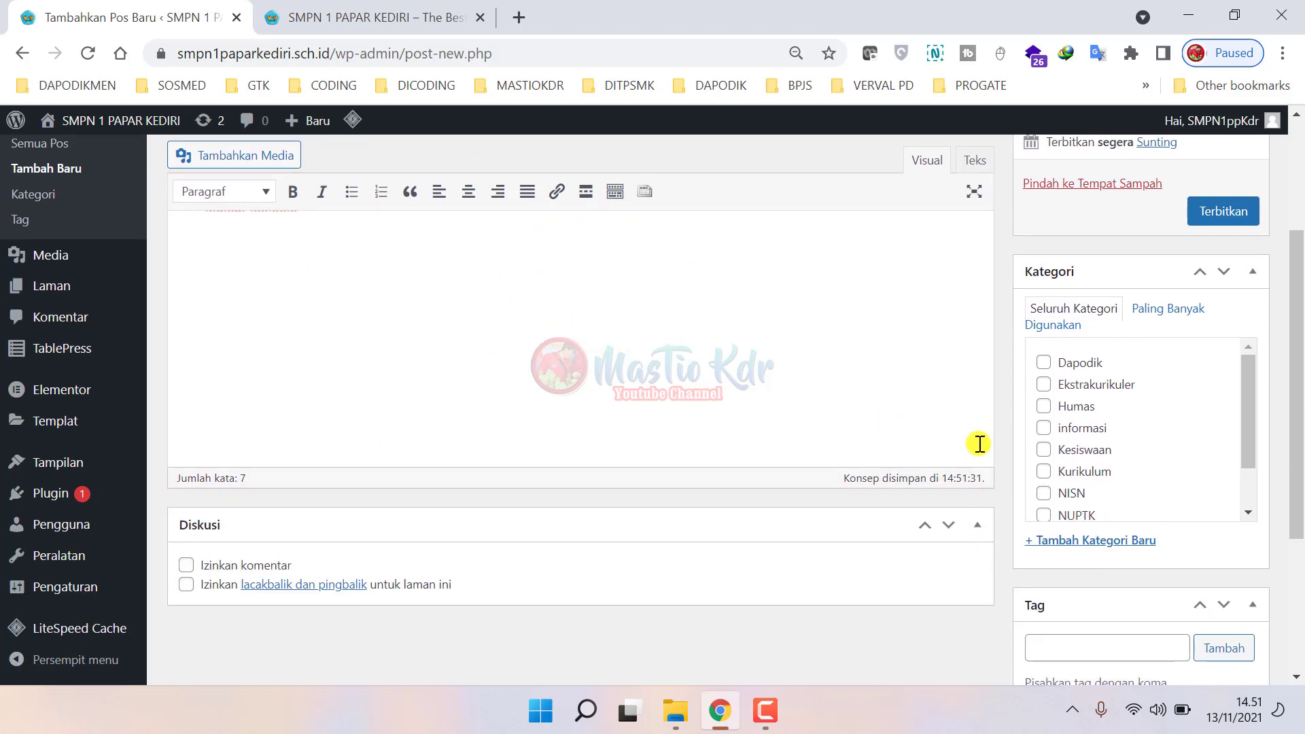
- Create a new post category named "Futsal" without a parent category and assign it to the post
scroll(1122, 367, down, 1)
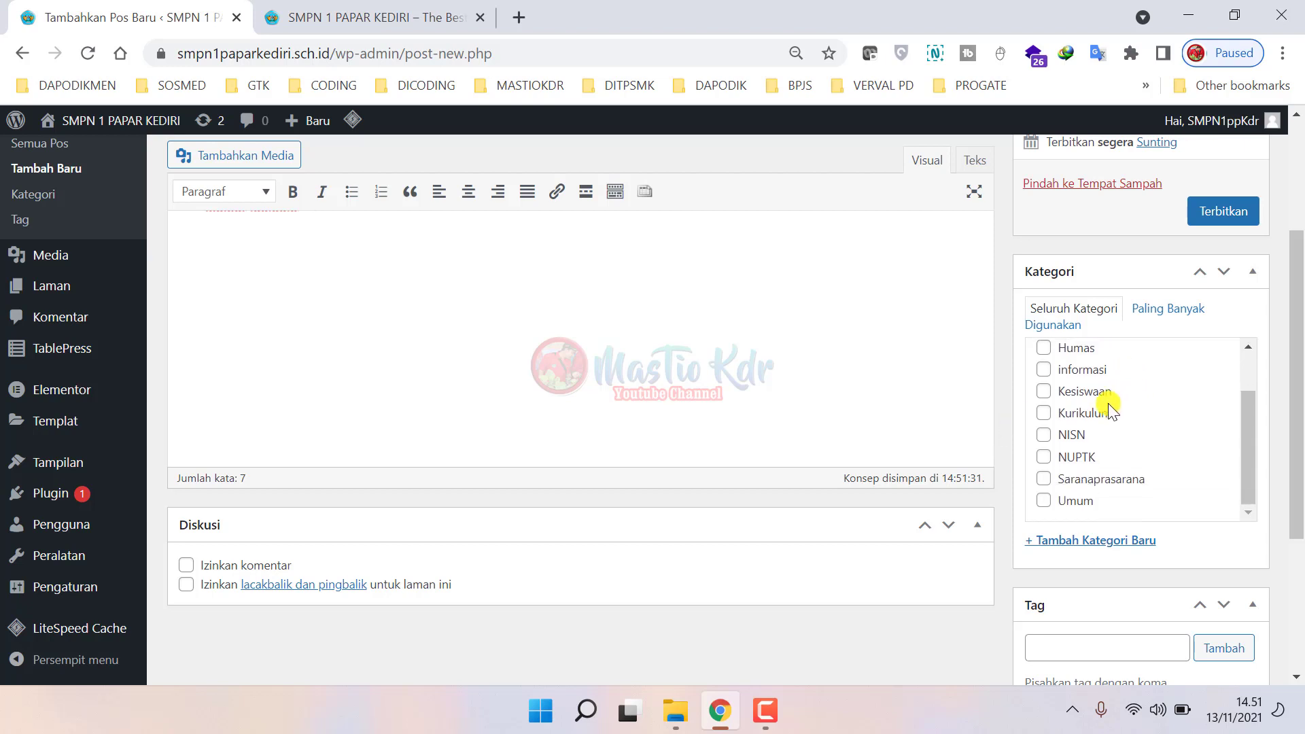
click(1088, 541)
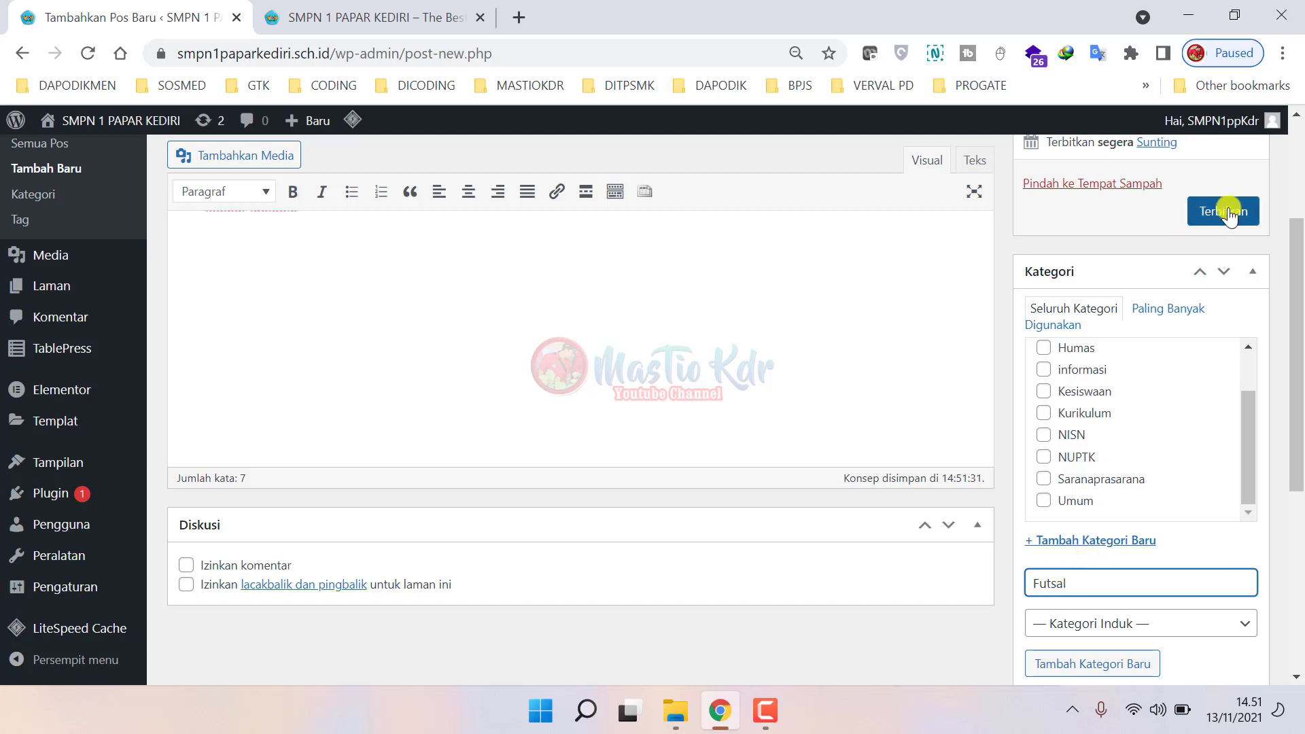
scroll(1169, 408, down, 3)
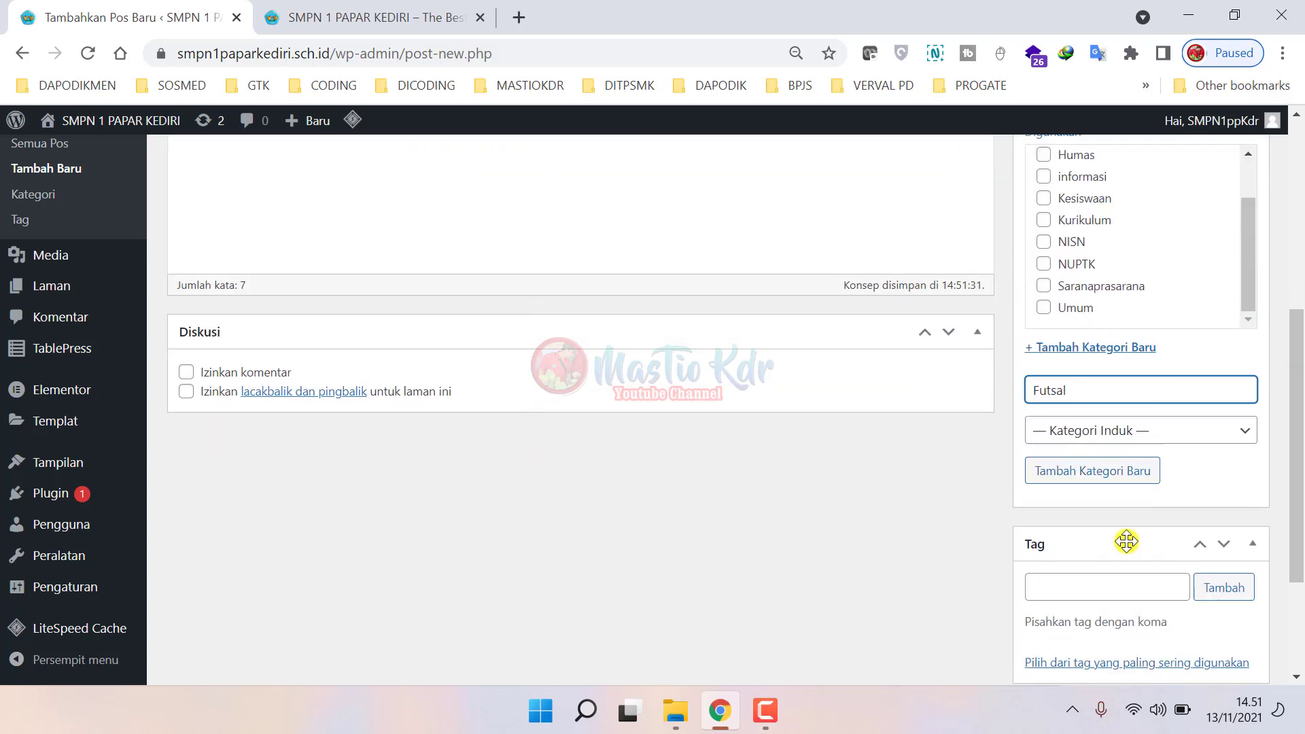
click(1081, 458)
scroll(1145, 315, up, 3)
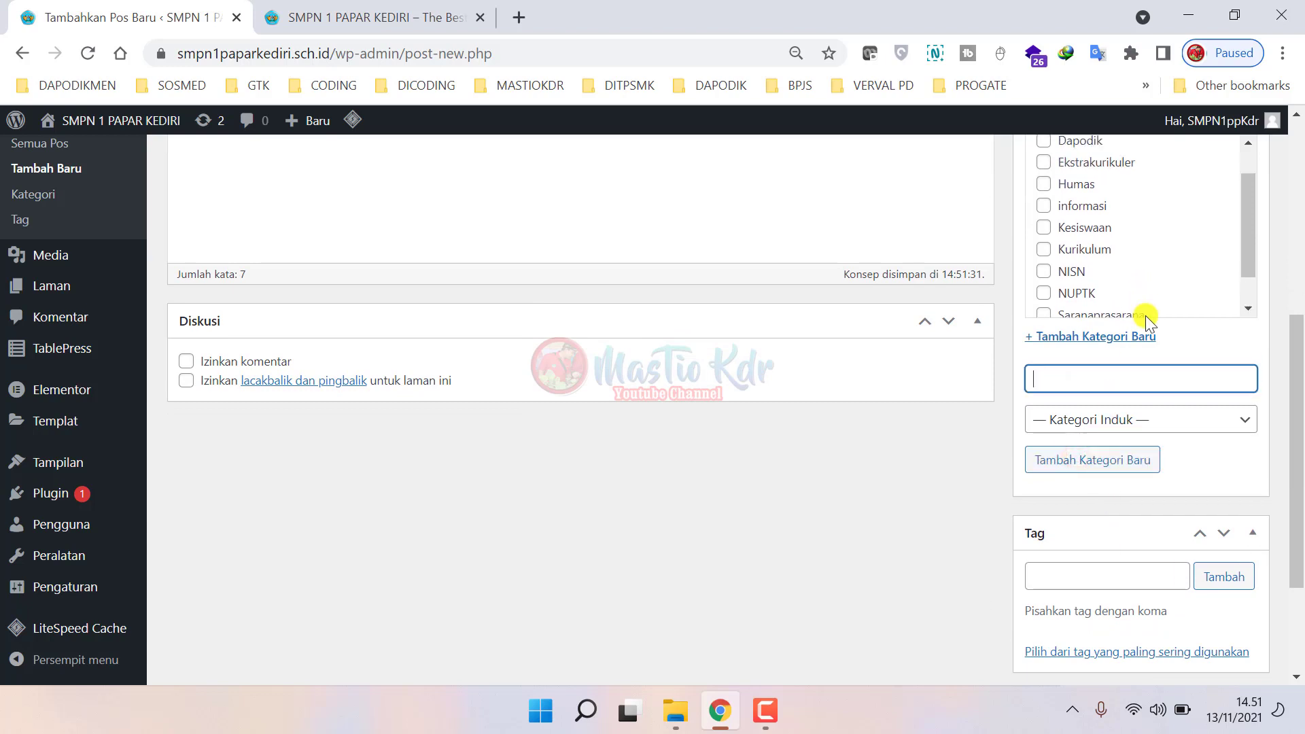
click(1046, 261)
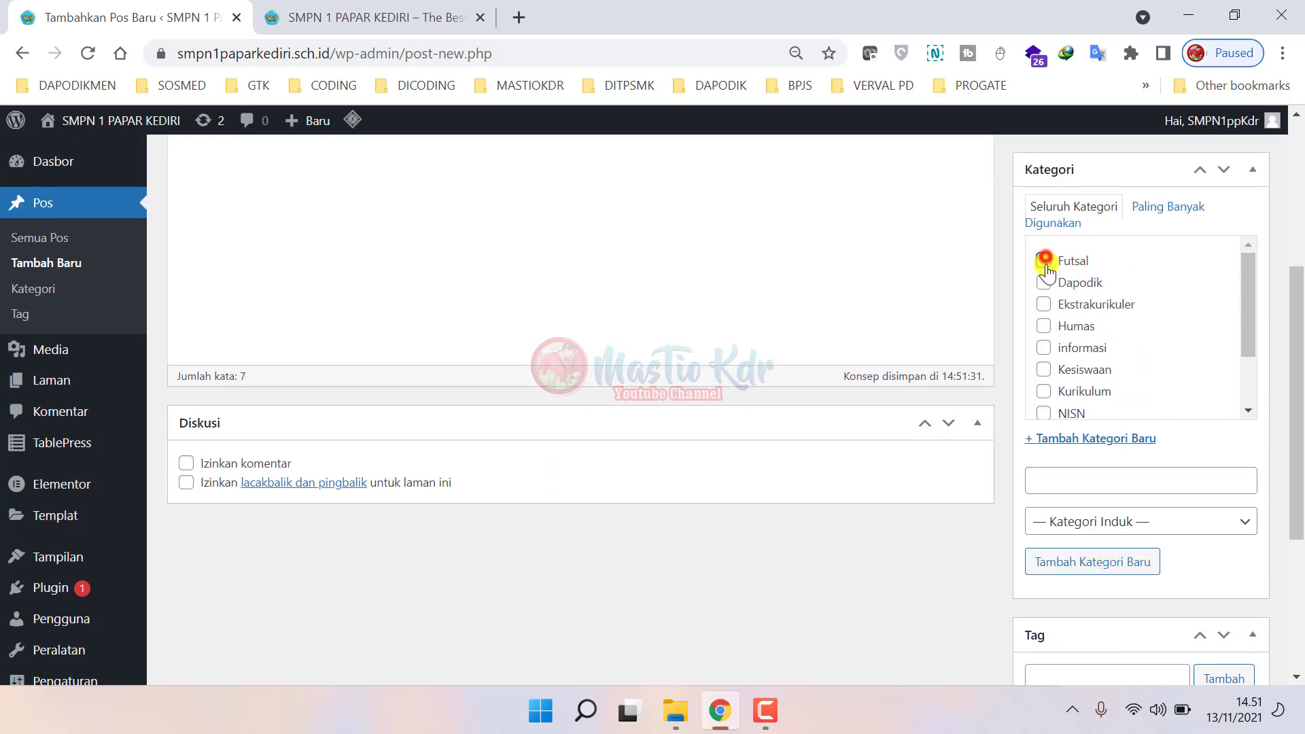
click(1047, 263)
- Review the Futsal post's title and body, and publish the post
scroll(993, 373, up, 1)
scroll(629, 405, up, 2)
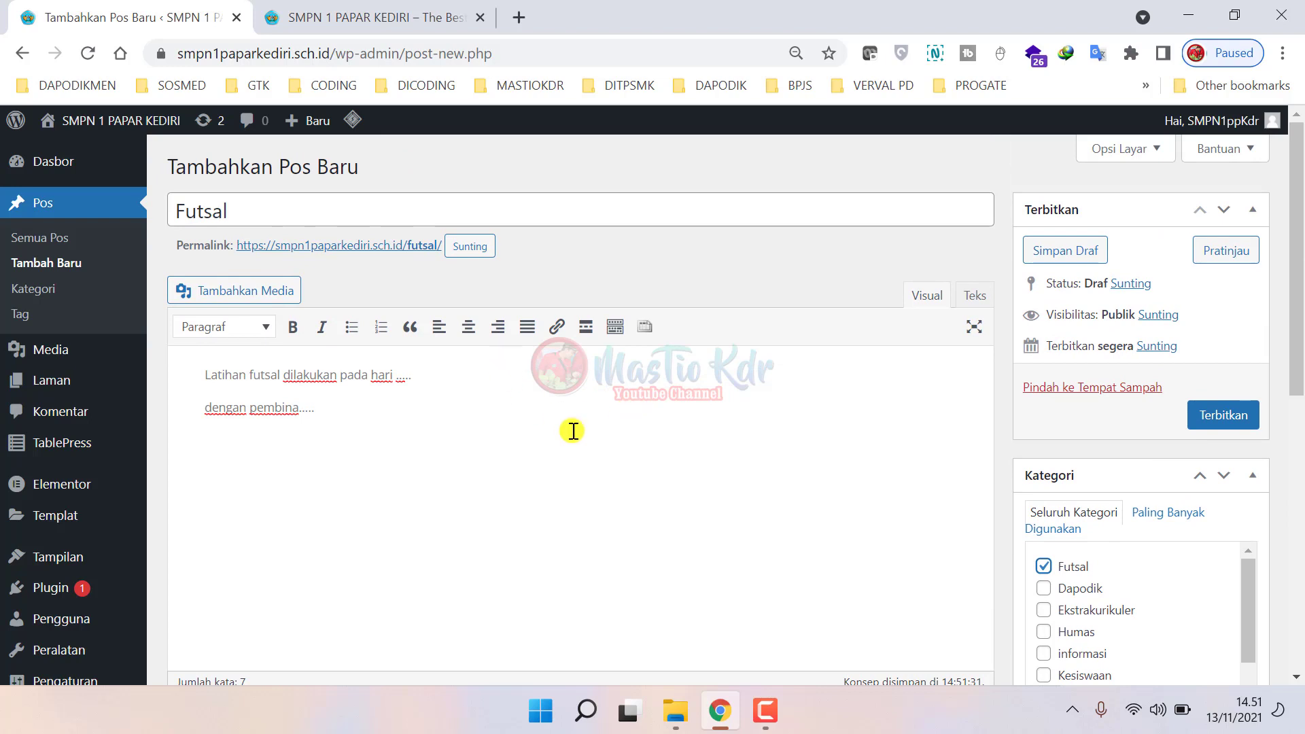
scroll(889, 417, down, 2)
click(1218, 313)
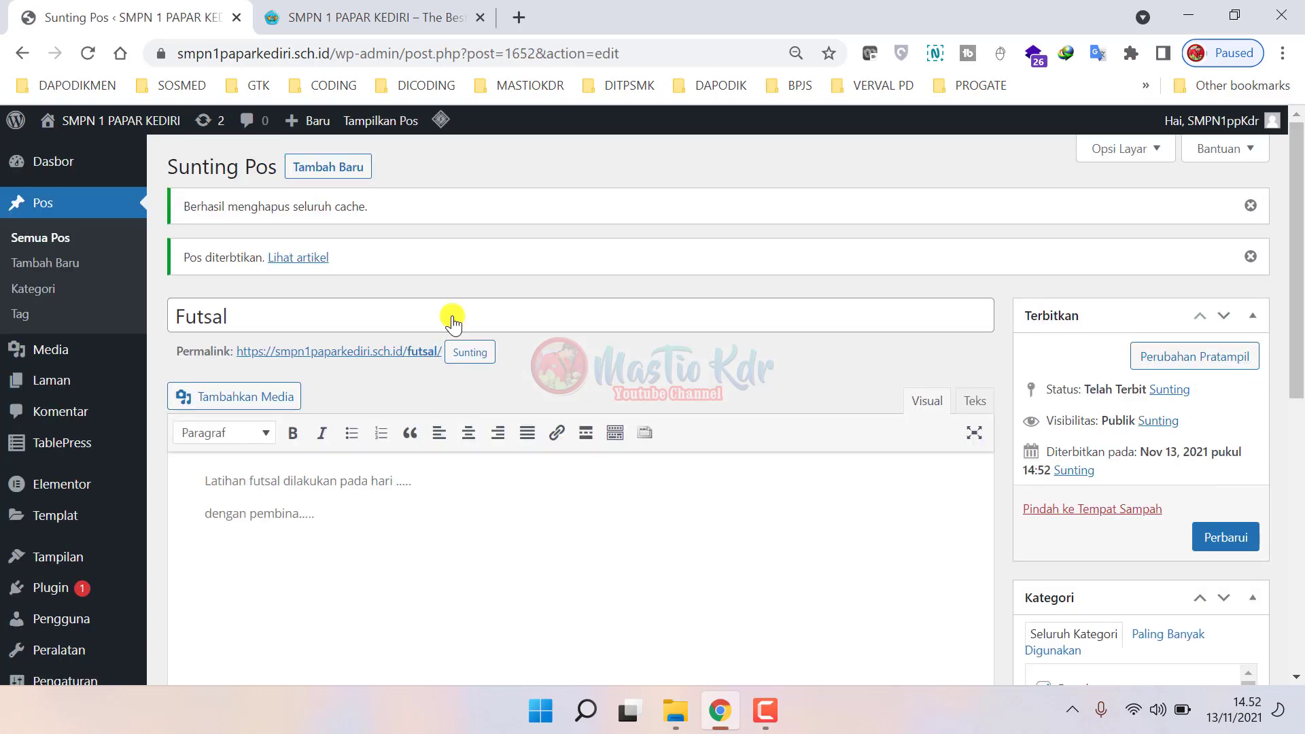
- Open the site's Informasi page and check the Futsal post's listing, comparing it with the post editor
click(333, 9)
click(776, 245)
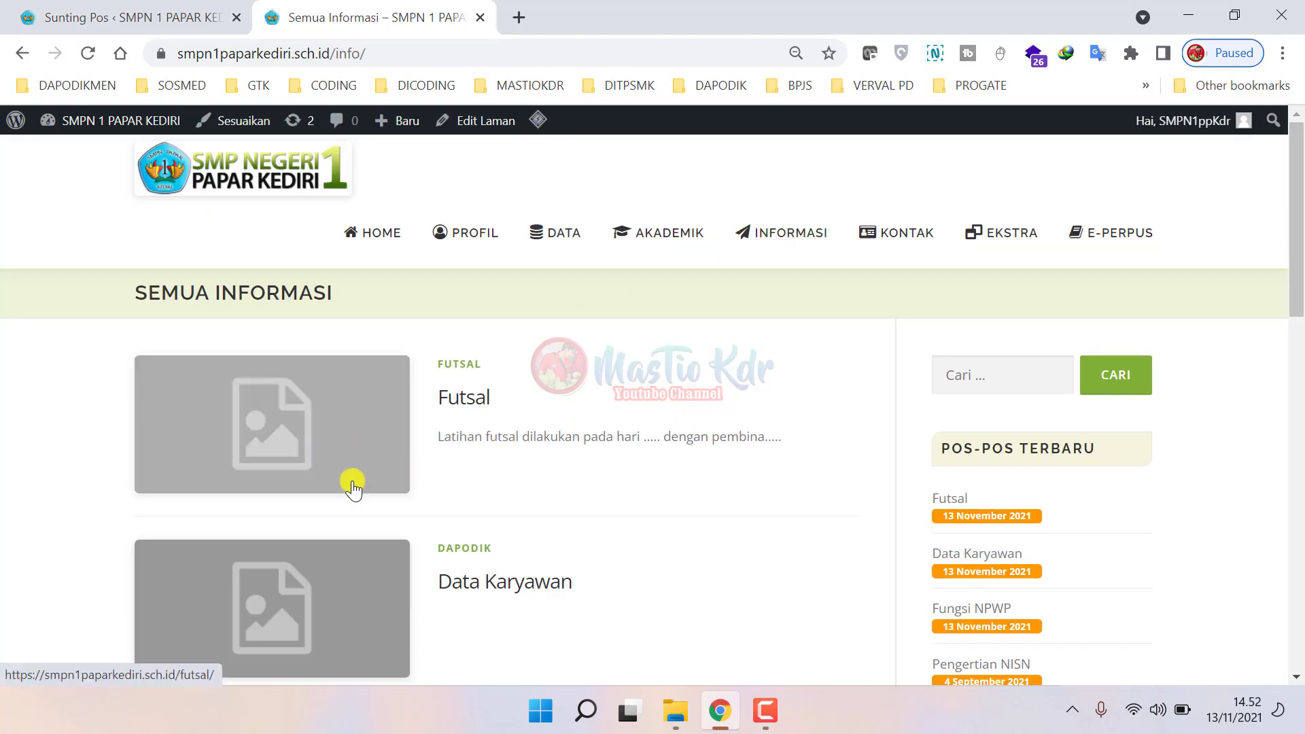
scroll(404, 395, down, 3)
scroll(404, 396, up, 3)
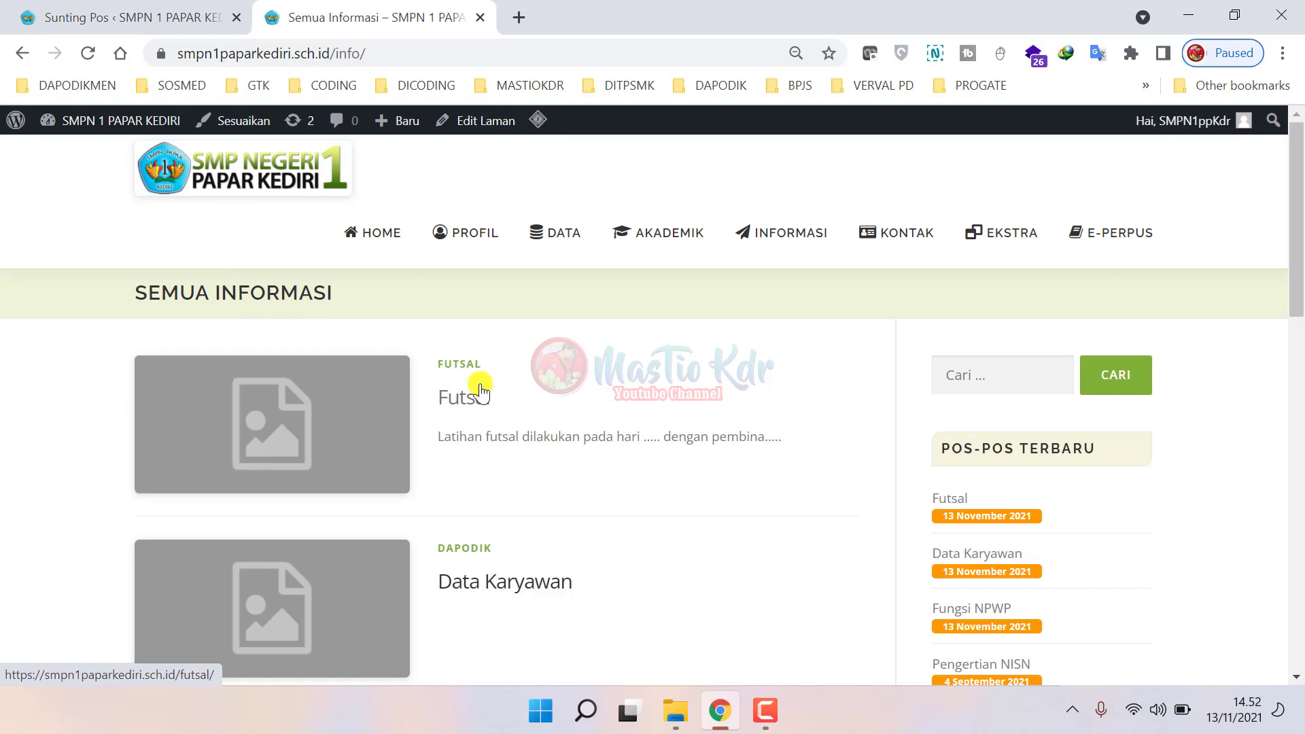
click(136, 14)
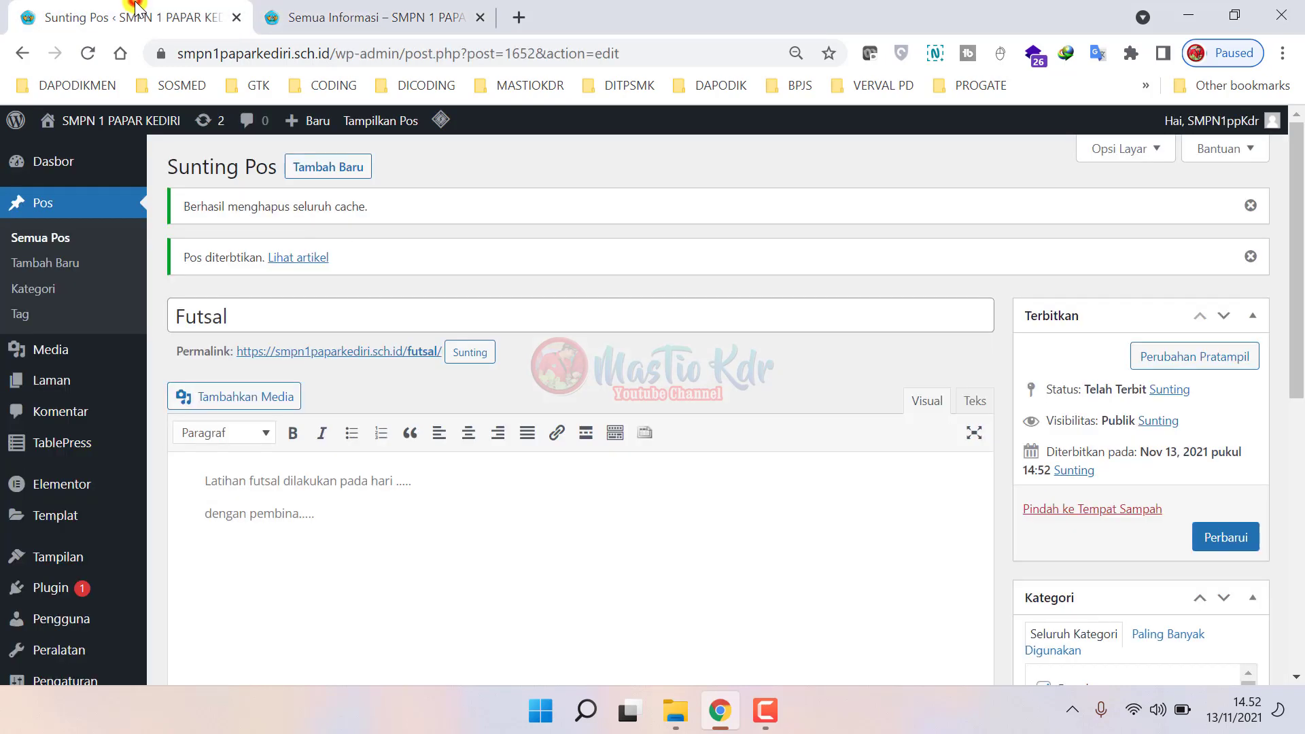
click(394, 12)
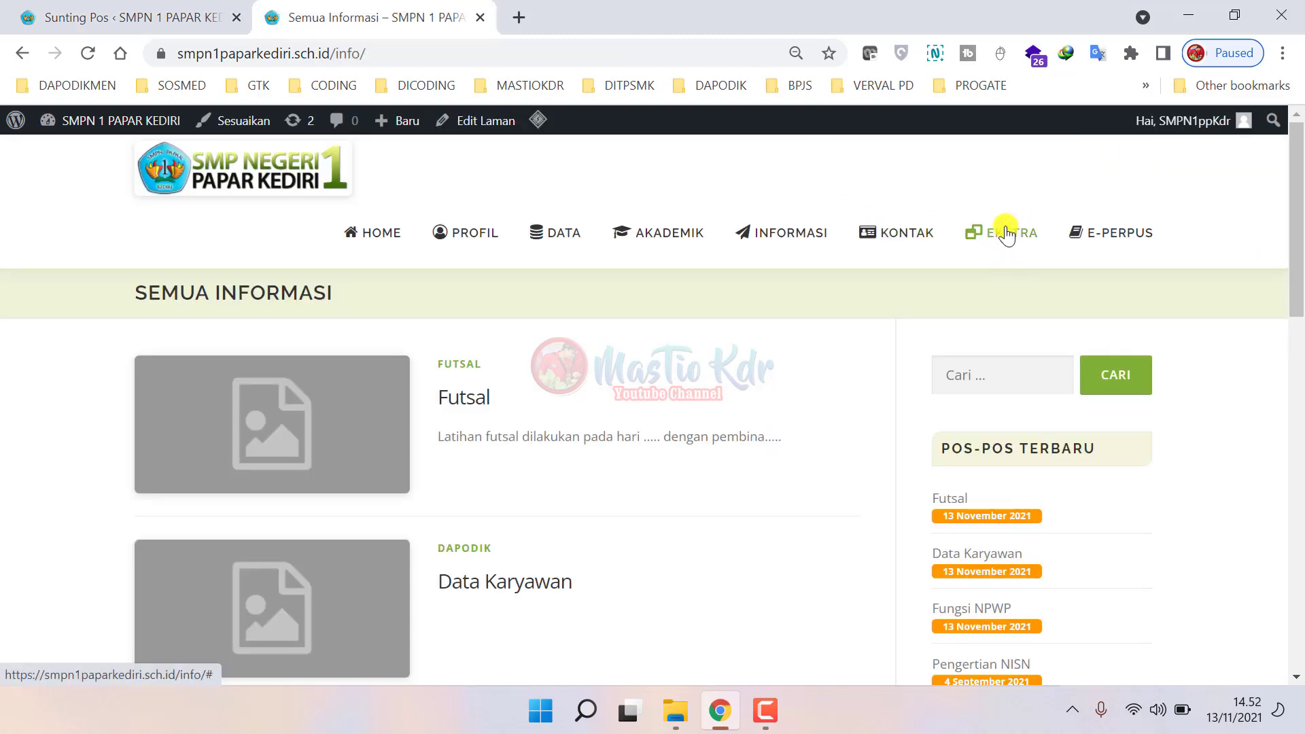
click(129, 15)
click(437, 8)
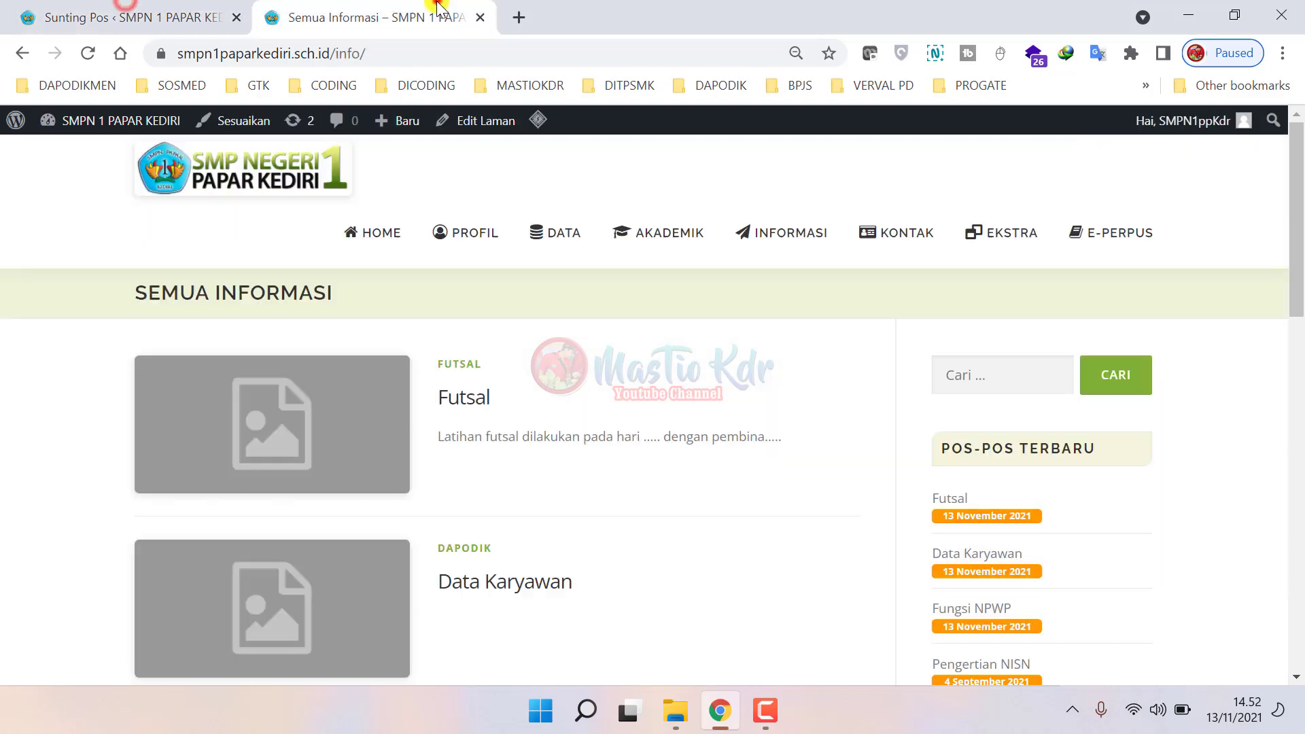
- Open the Futsal post from the Informasi page and read through its published content
click(471, 398)
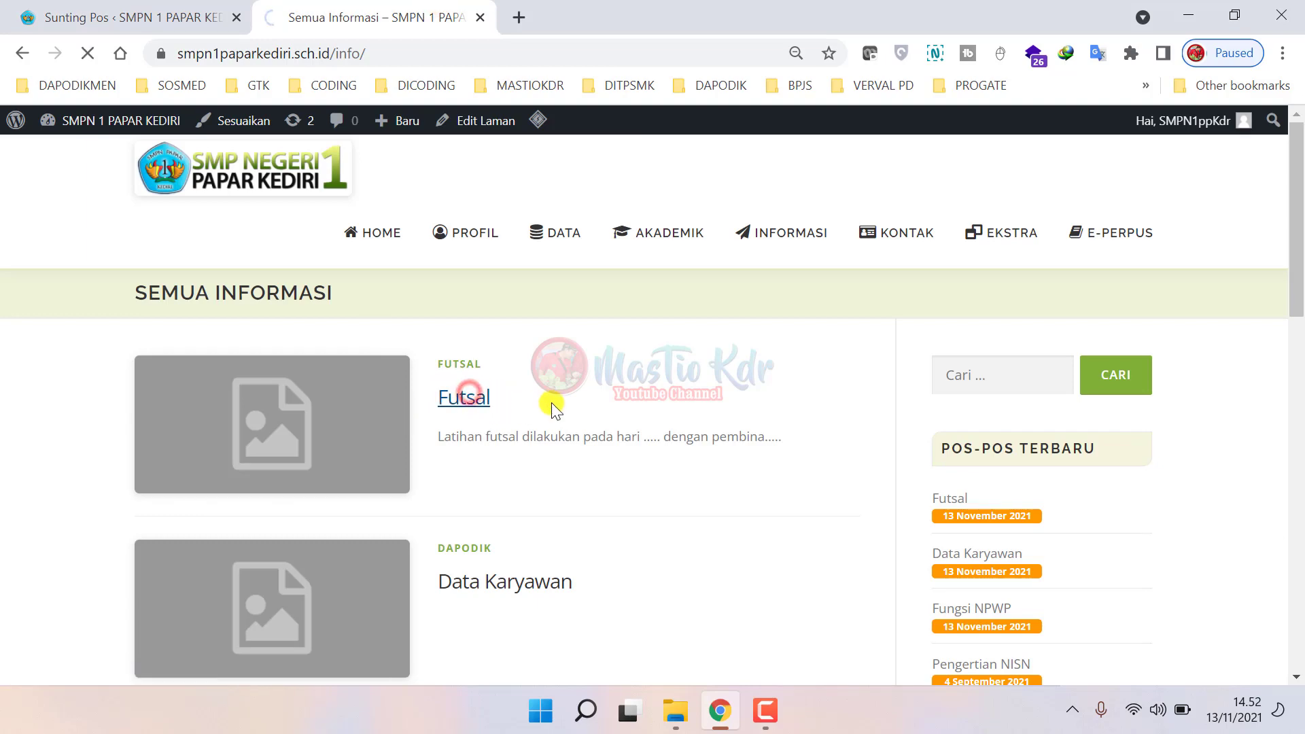
scroll(504, 467, down, 4)
scroll(504, 467, up, 4)
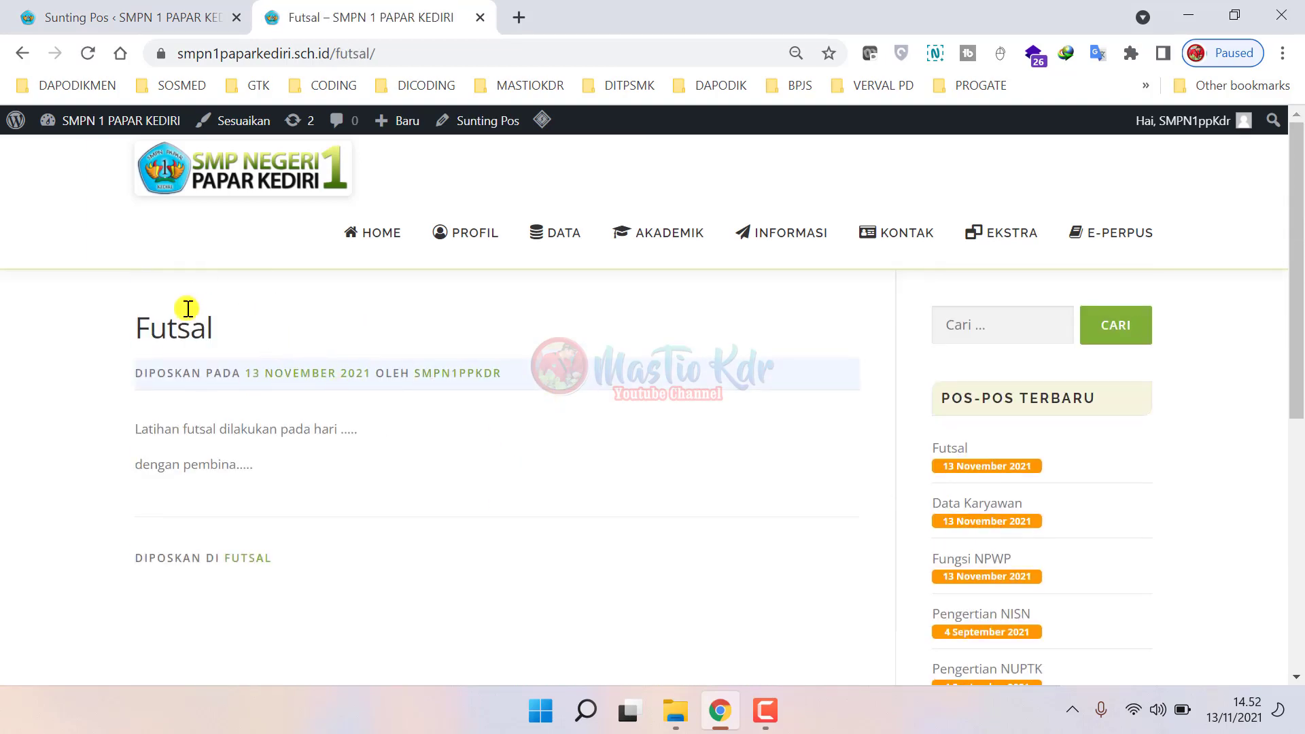
drag(110, 311, 282, 318)
- Go back to the WordPress admin, open the menu editor and look through the structure of Menu Utama
click(174, 12)
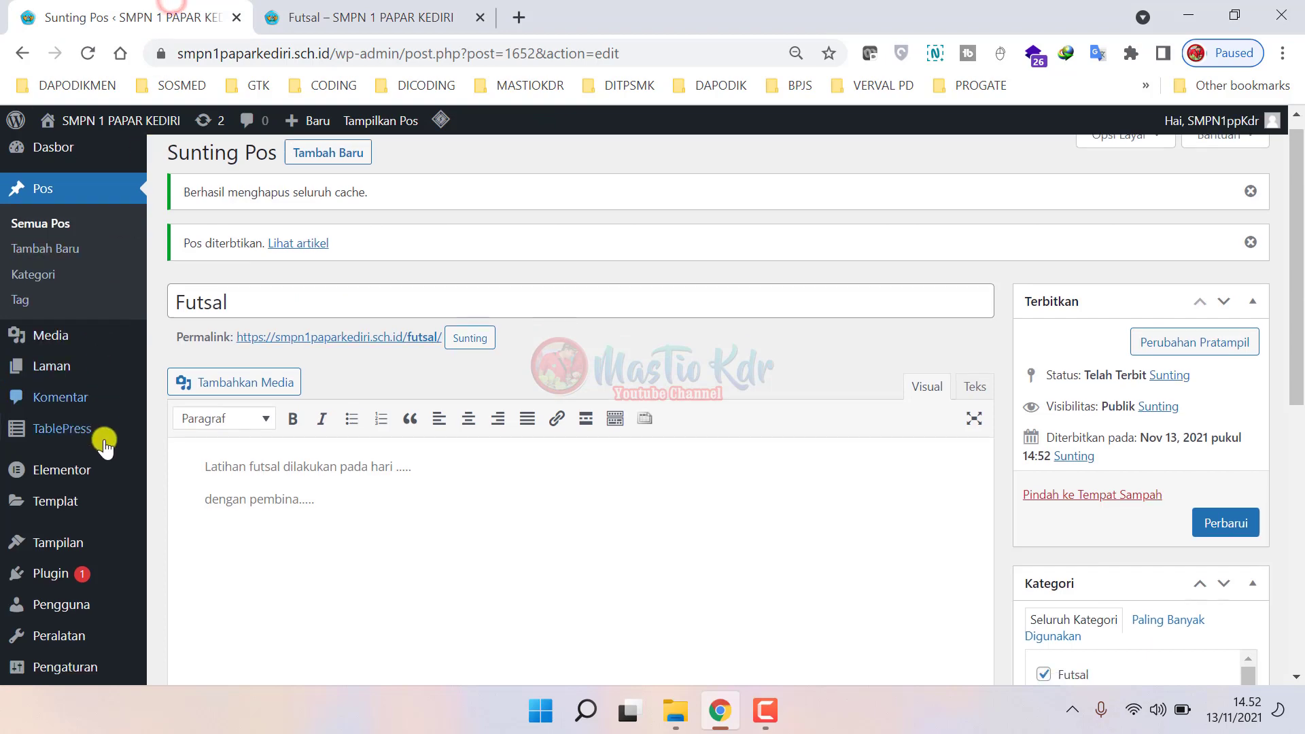
scroll(102, 436, down, 3)
mouse_move(78, 464)
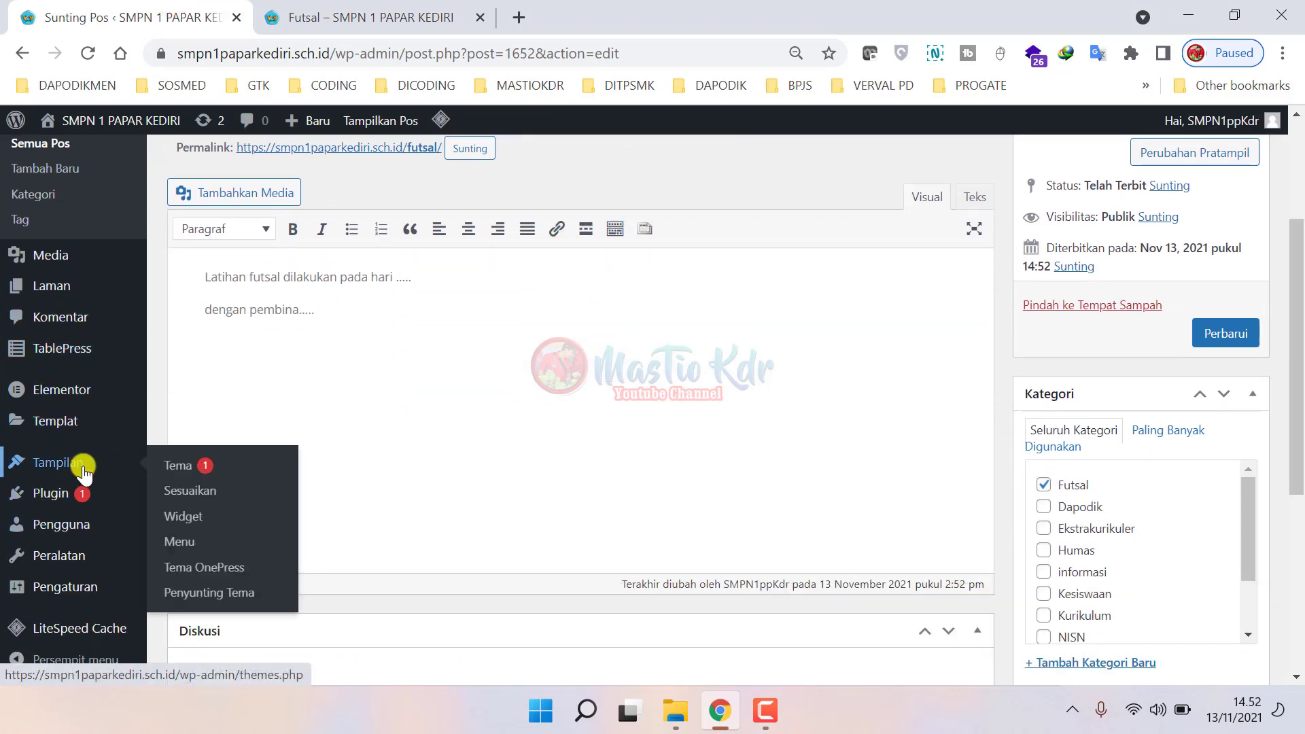
click(186, 540)
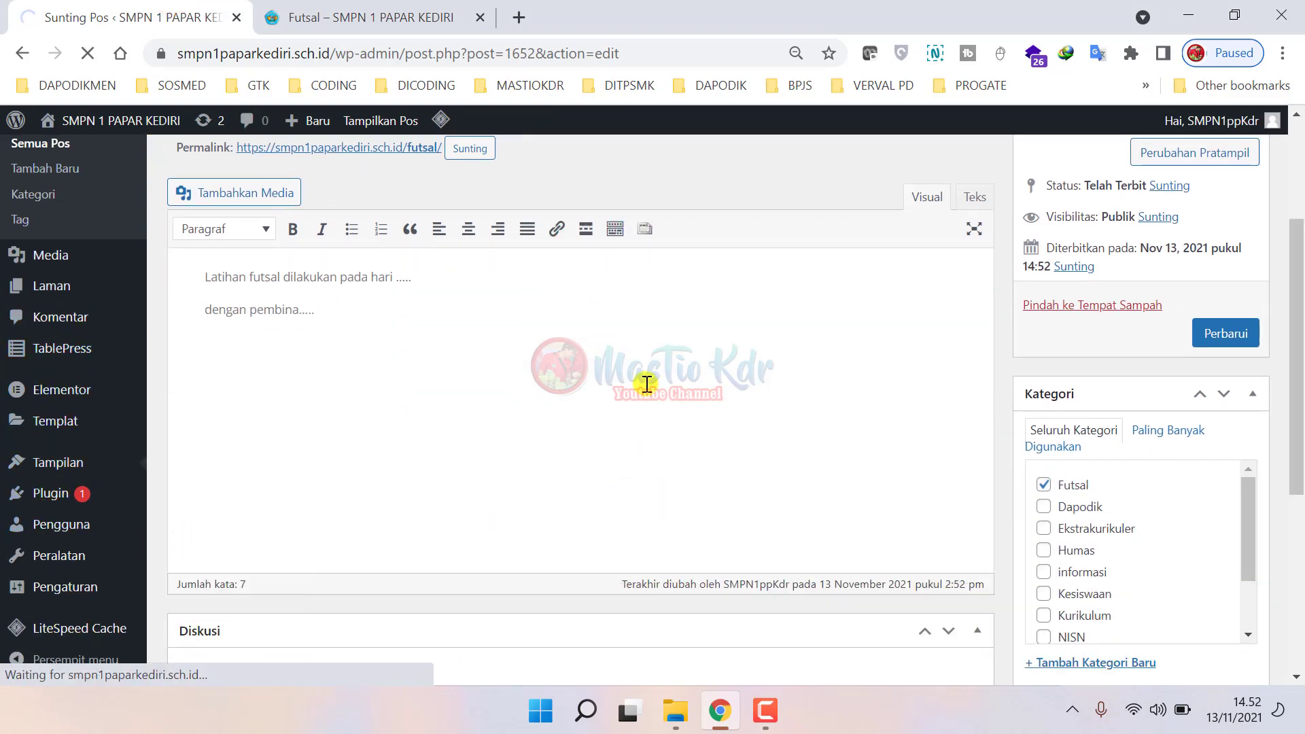
scroll(649, 394, down, 5)
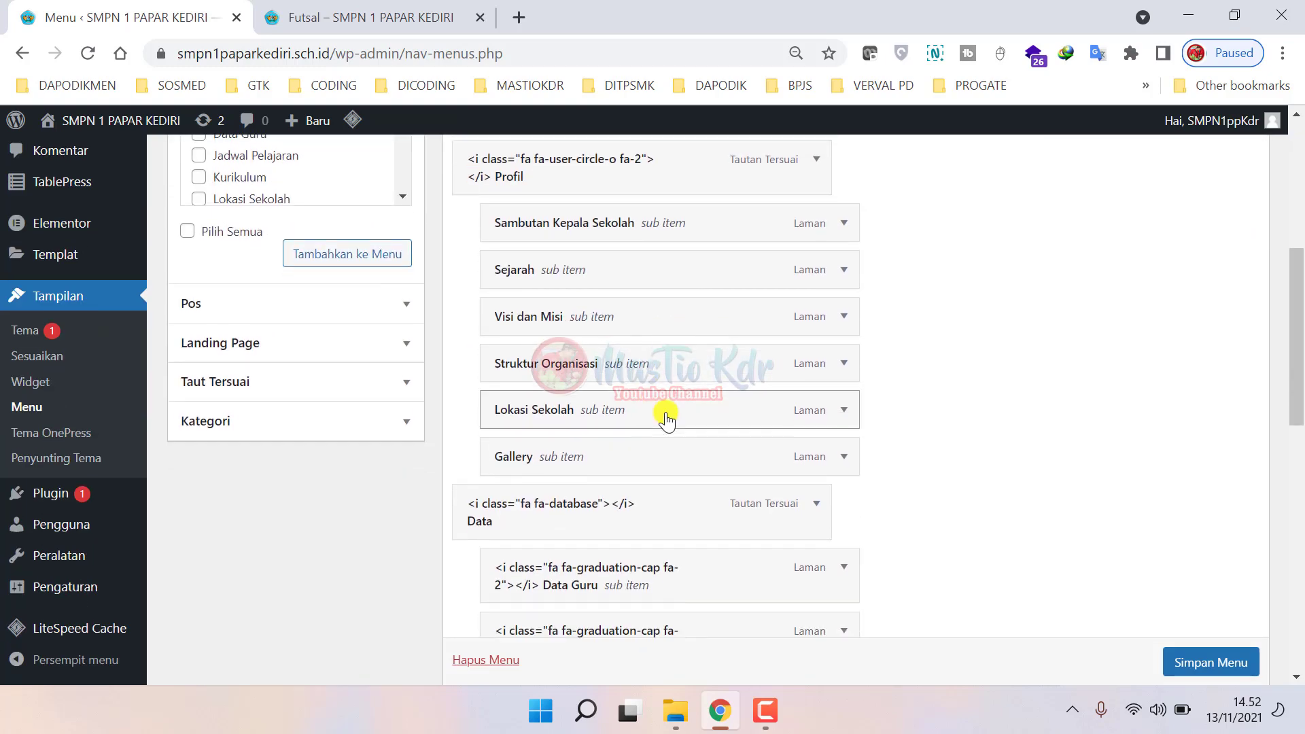
scroll(666, 418, down, 5)
scroll(583, 411, up, 12)
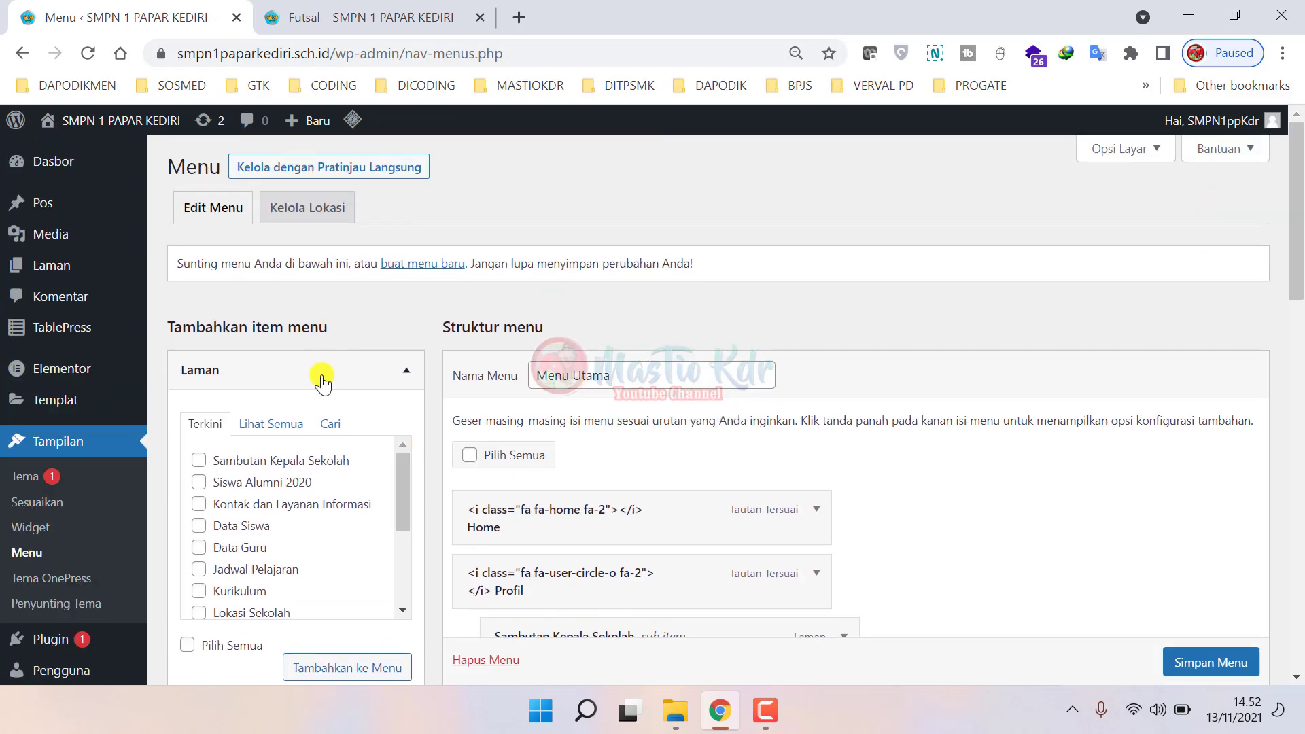
scroll(322, 381, down, 3)
scroll(309, 353, up, 1)
scroll(279, 421, down, 3)
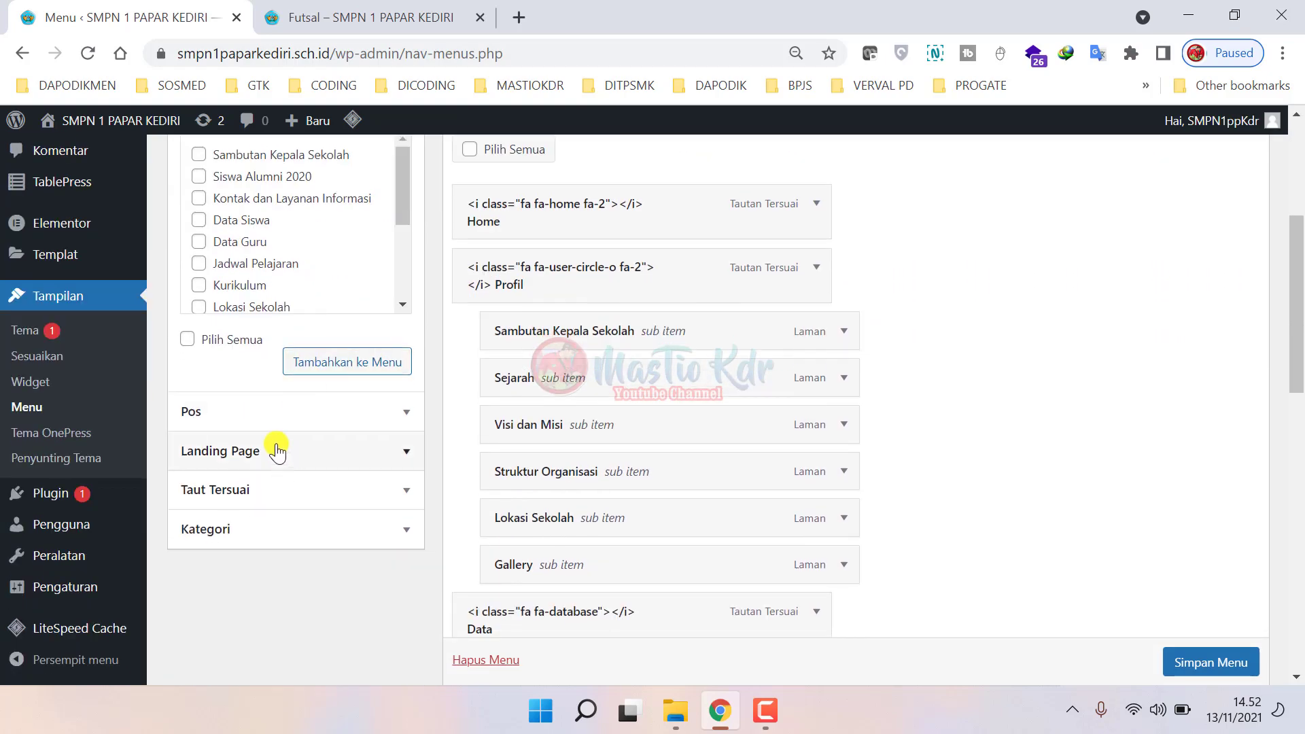
- Add the Futsal category to Menu Utama, after a look at the posts available as menu items
click(262, 416)
scroll(219, 299, up, 2)
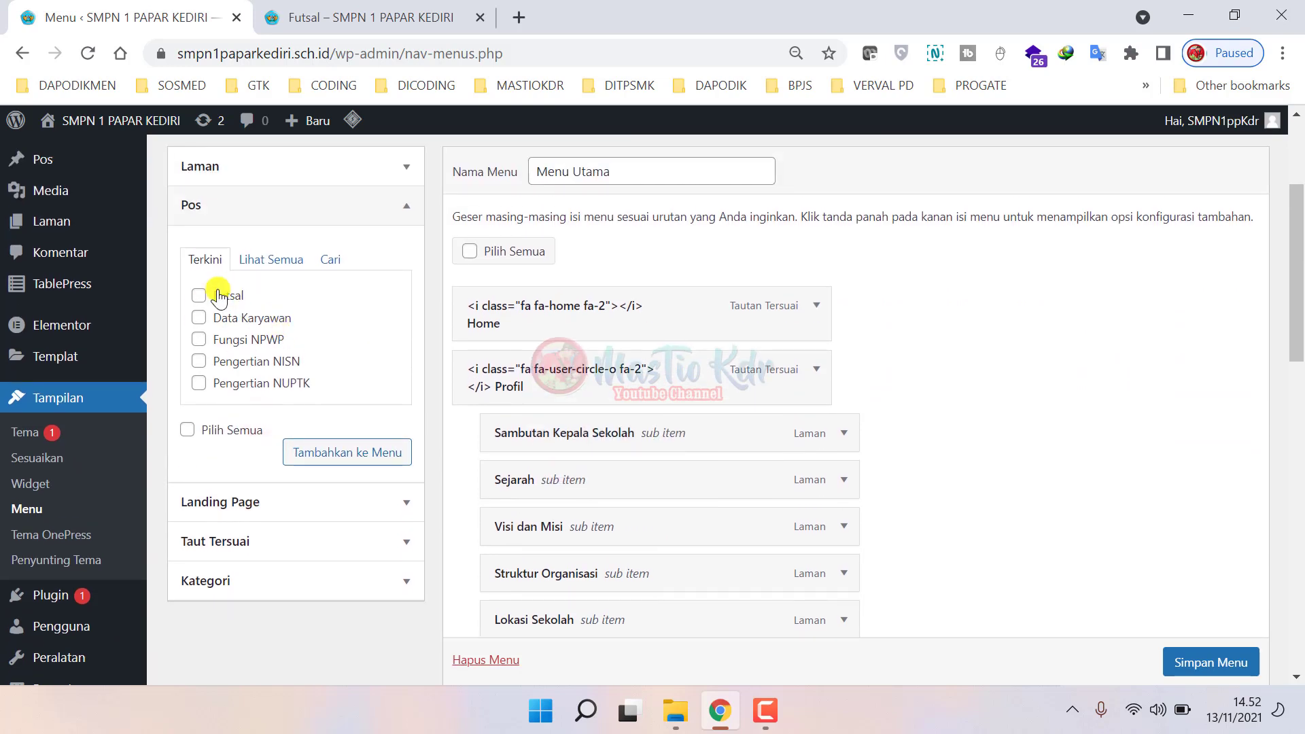
click(318, 585)
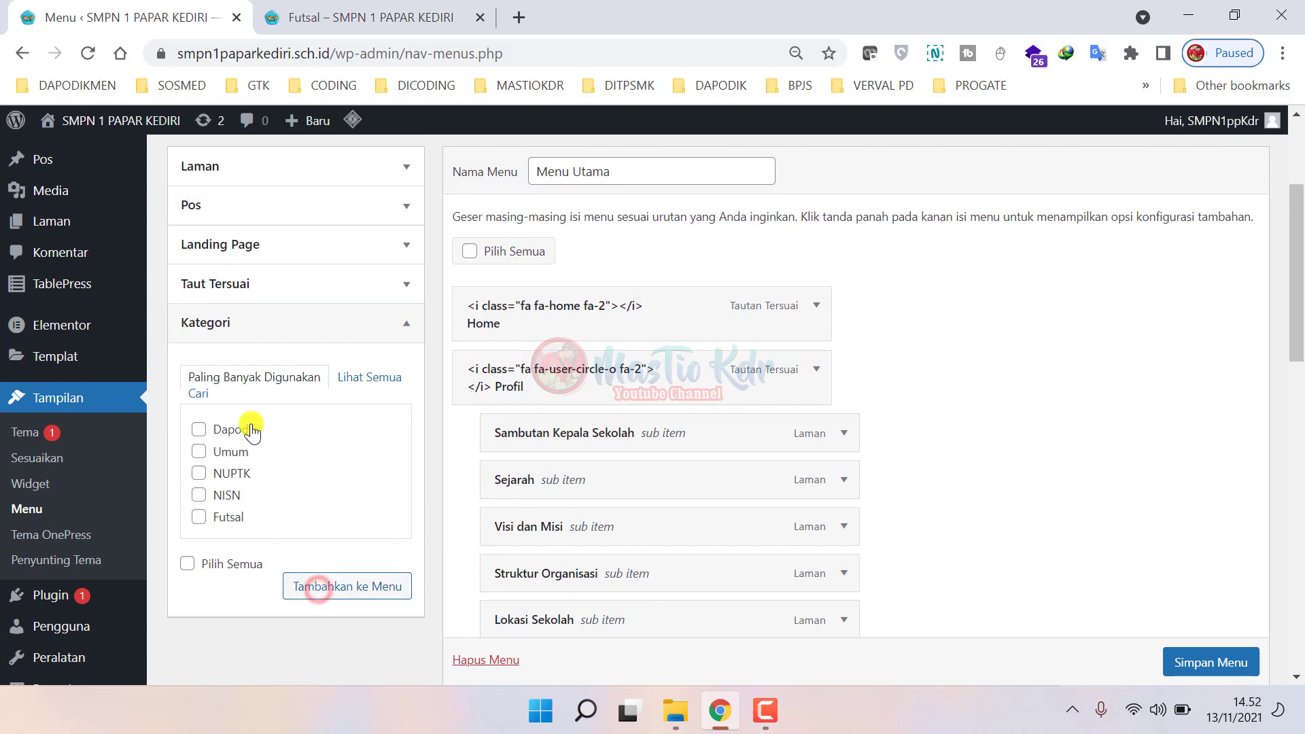
click(235, 517)
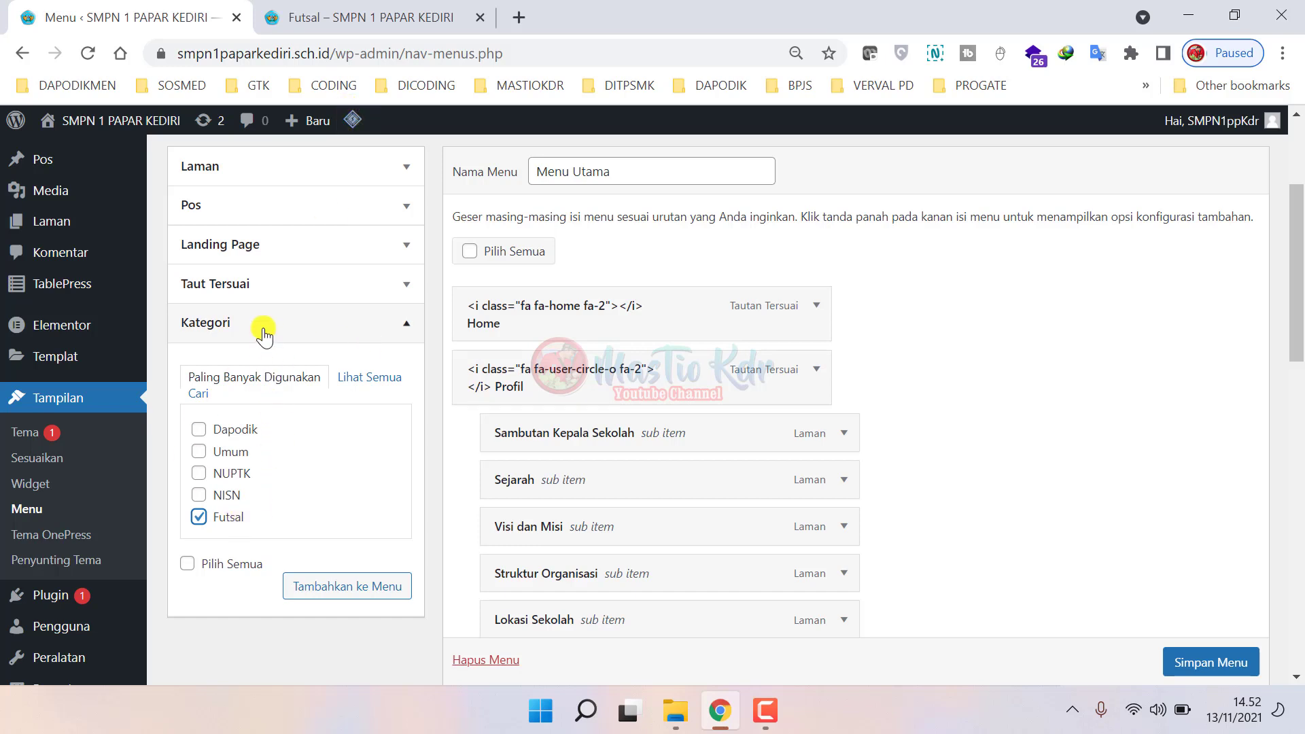
click(233, 519)
click(238, 517)
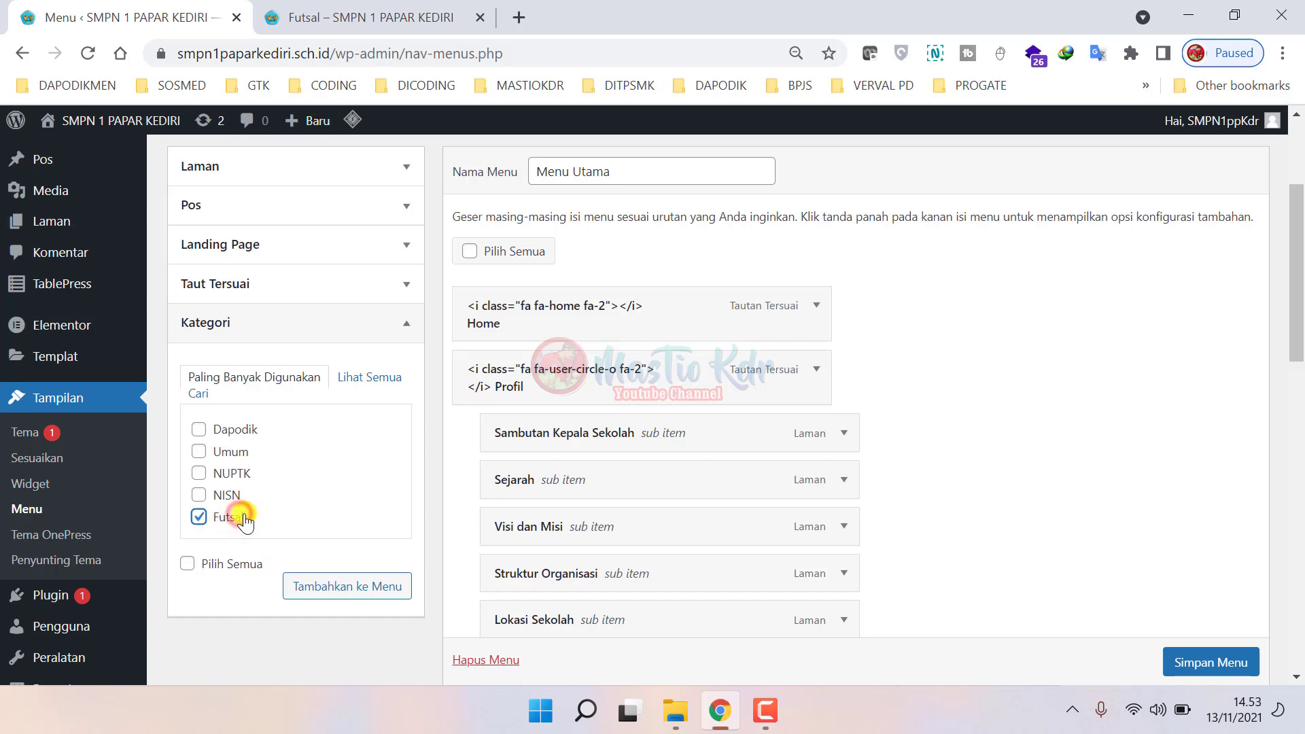
click(245, 330)
scroll(253, 379, up, 3)
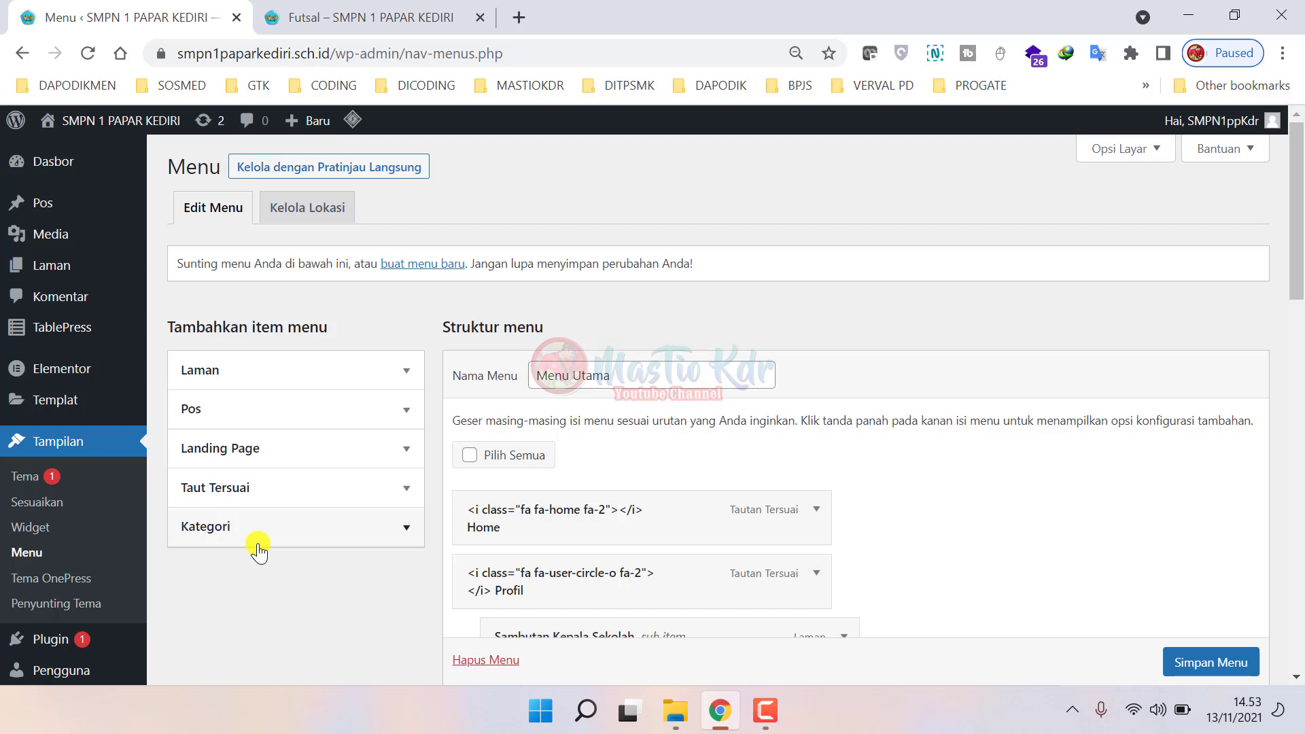
click(259, 543)
click(258, 537)
click(259, 540)
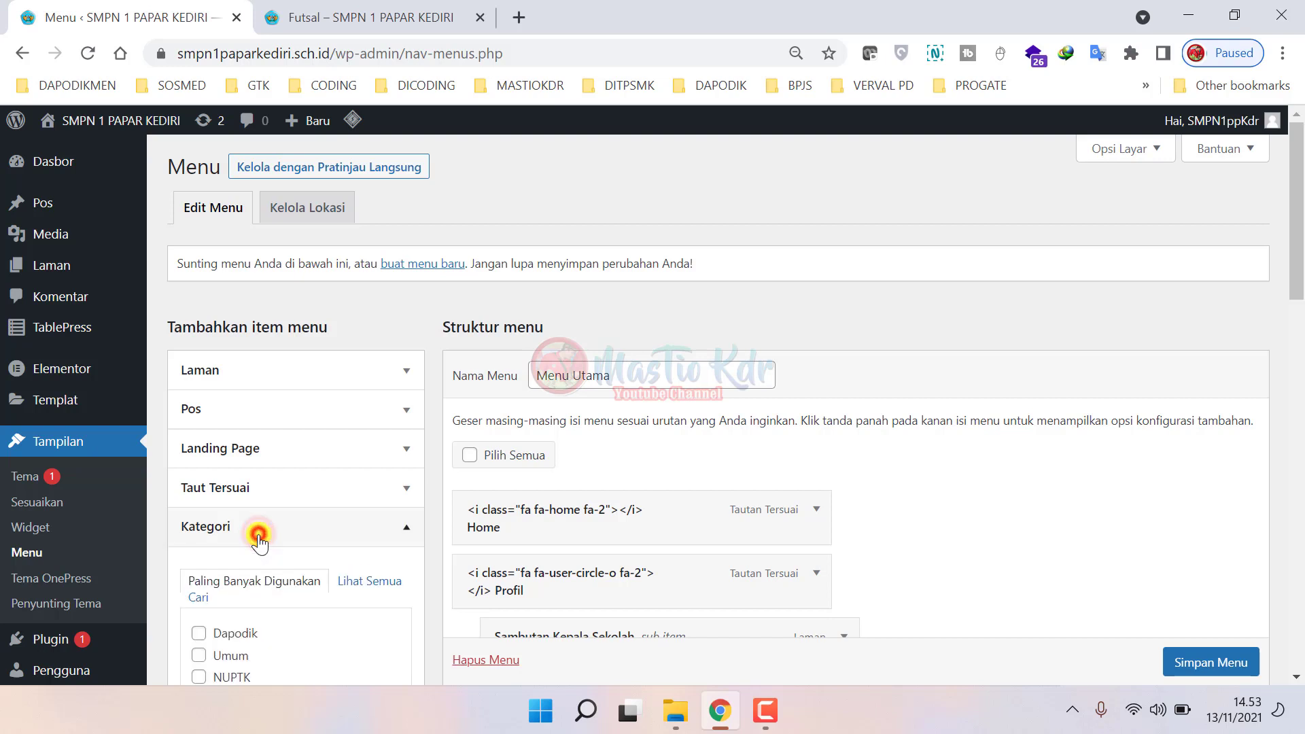
scroll(258, 540, down, 3)
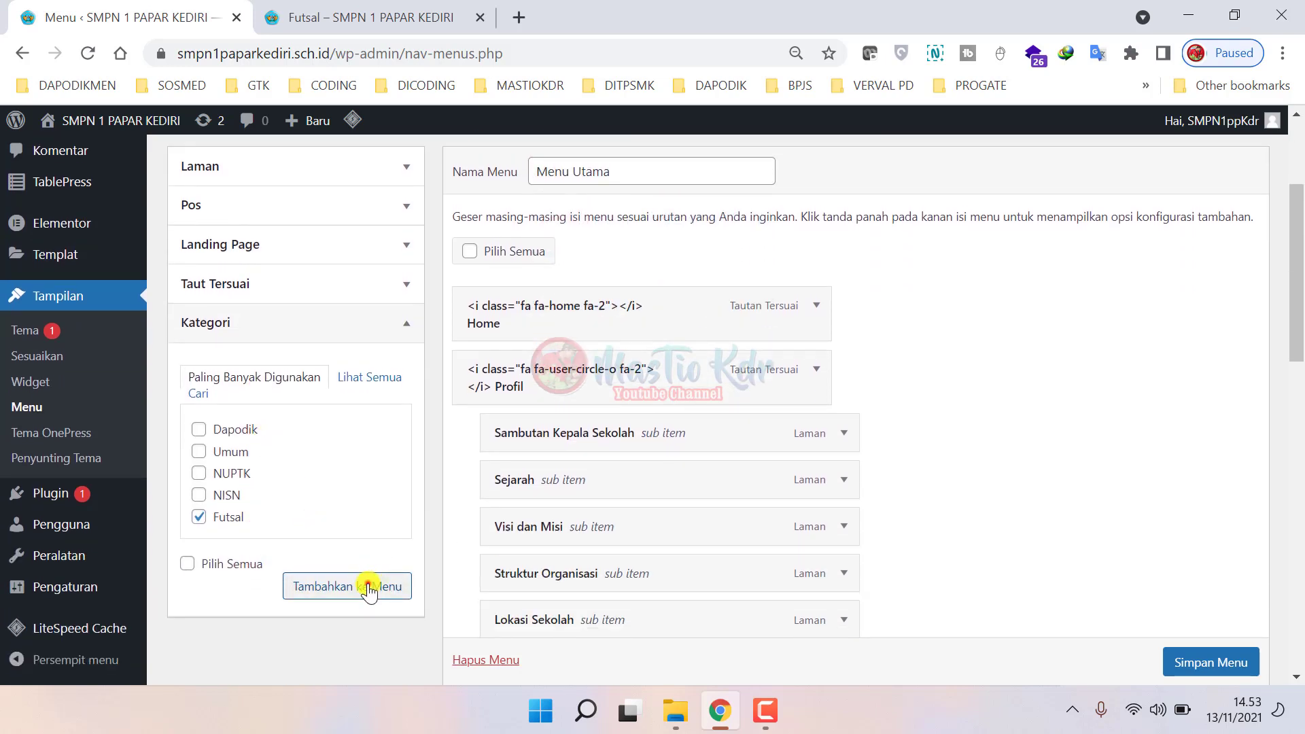
click(368, 587)
- Find the Futsal item at the end of Menu Utama, save the menu and check it on the site
scroll(525, 459, down, 2)
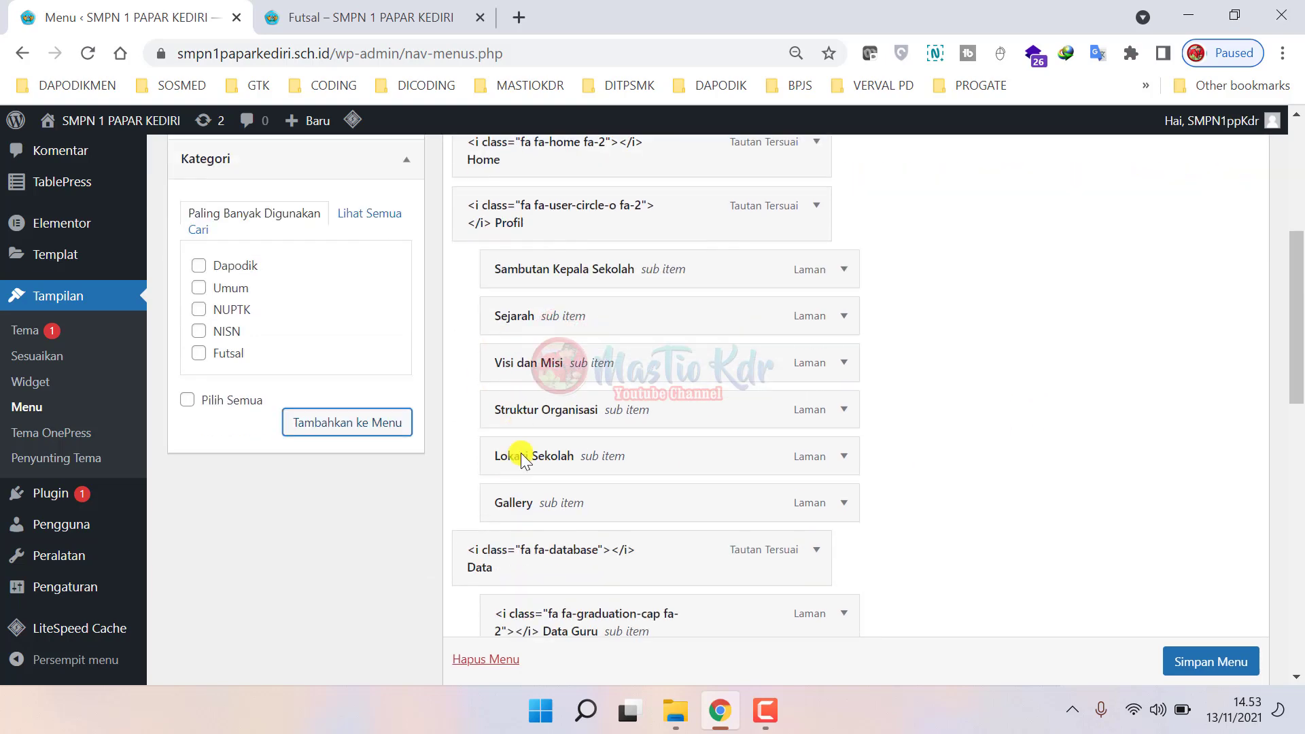
scroll(525, 460, down, 10)
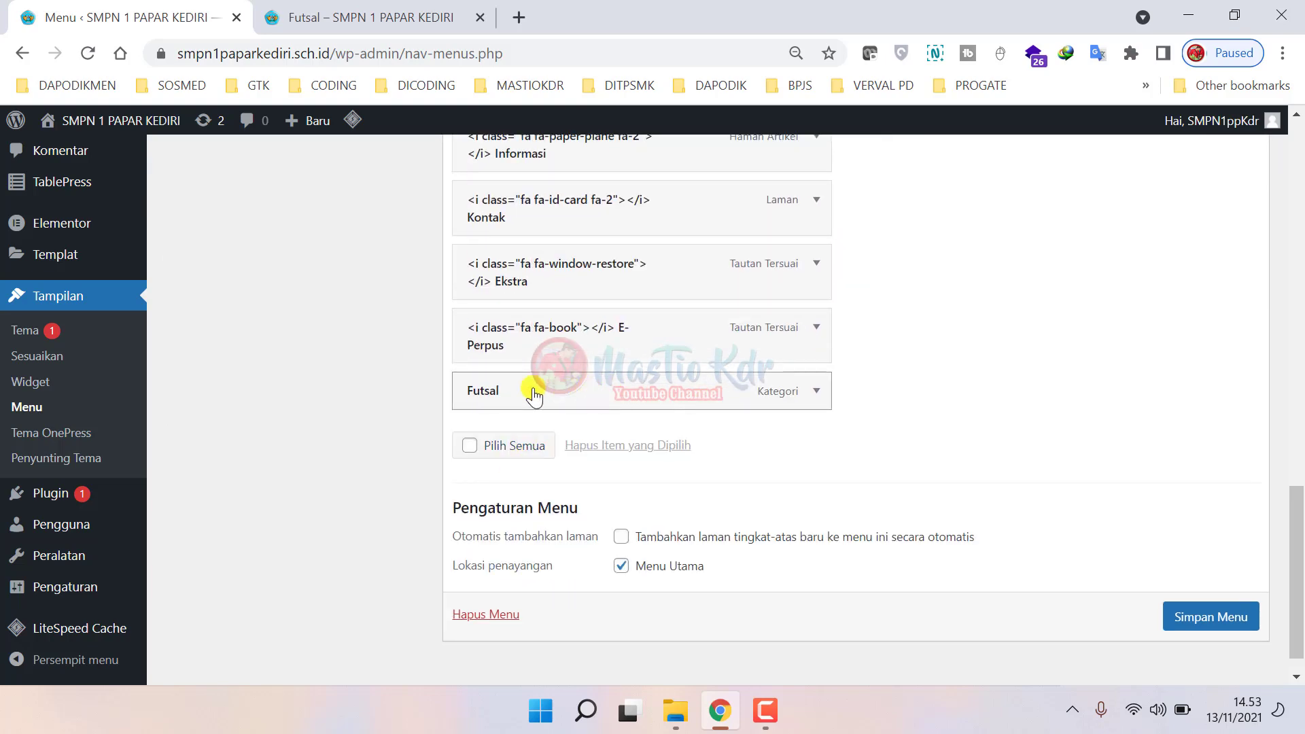
scroll(577, 401, up, 1)
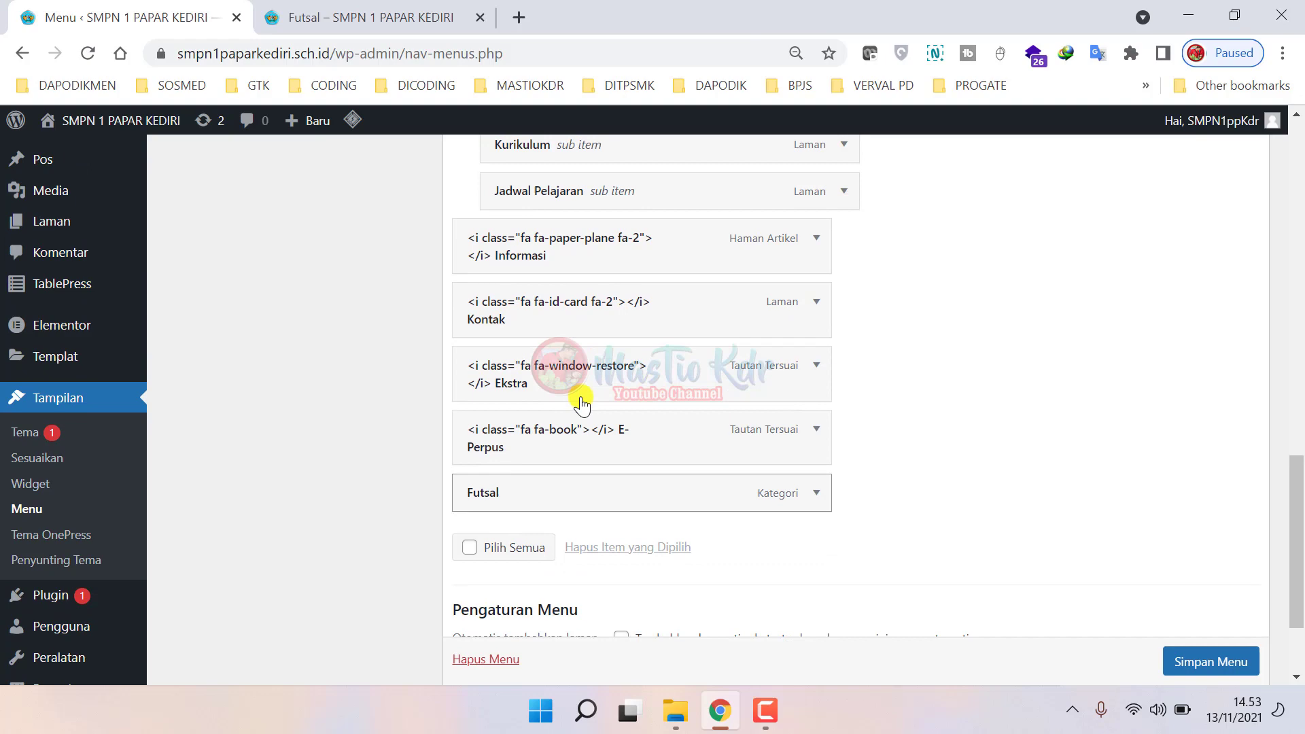
click(1174, 659)
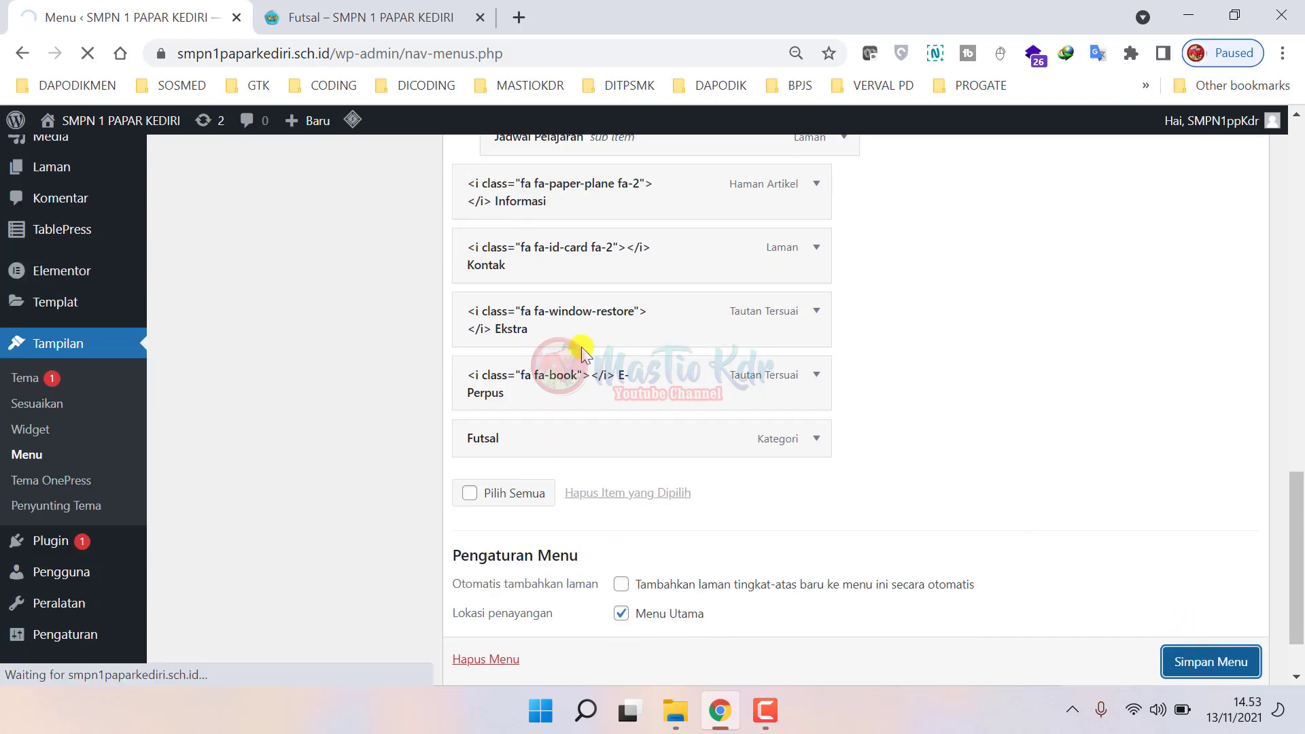
click(337, 12)
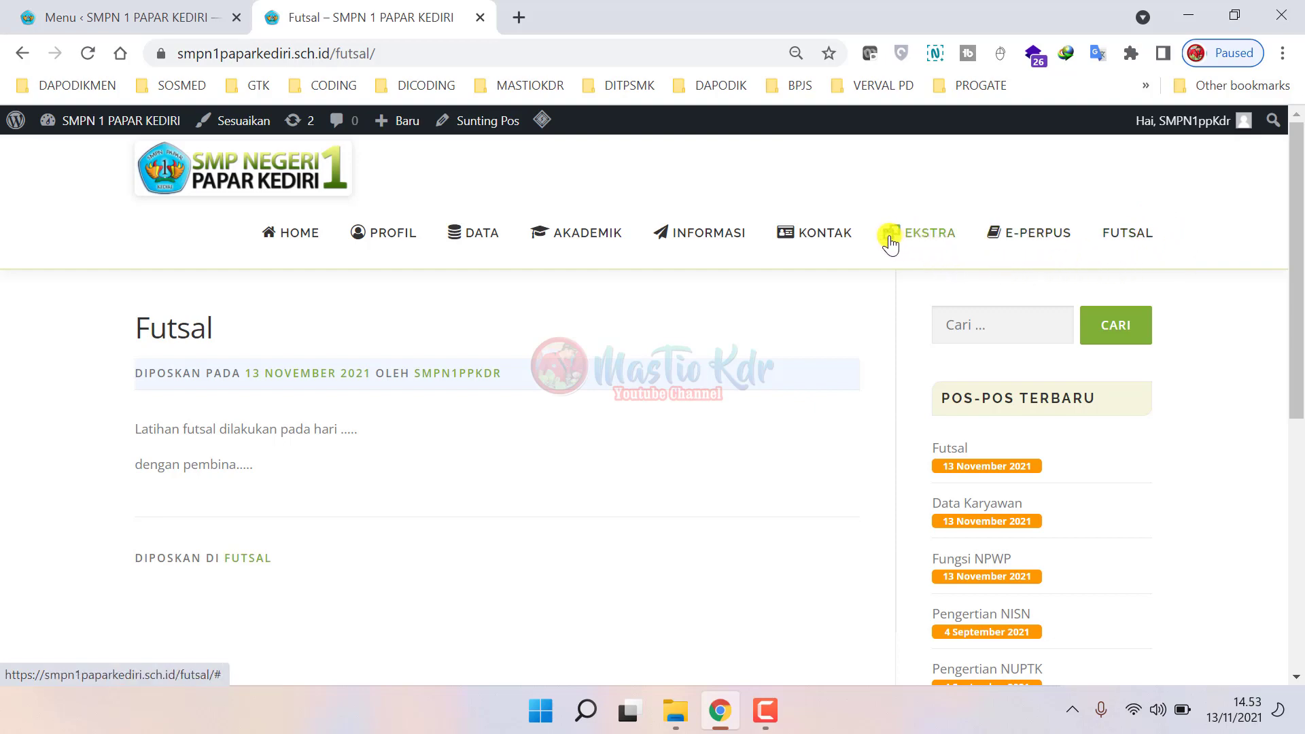
- Return to the menu editor and move the Futsal item directly below Ekstra as its sub item
click(126, 17)
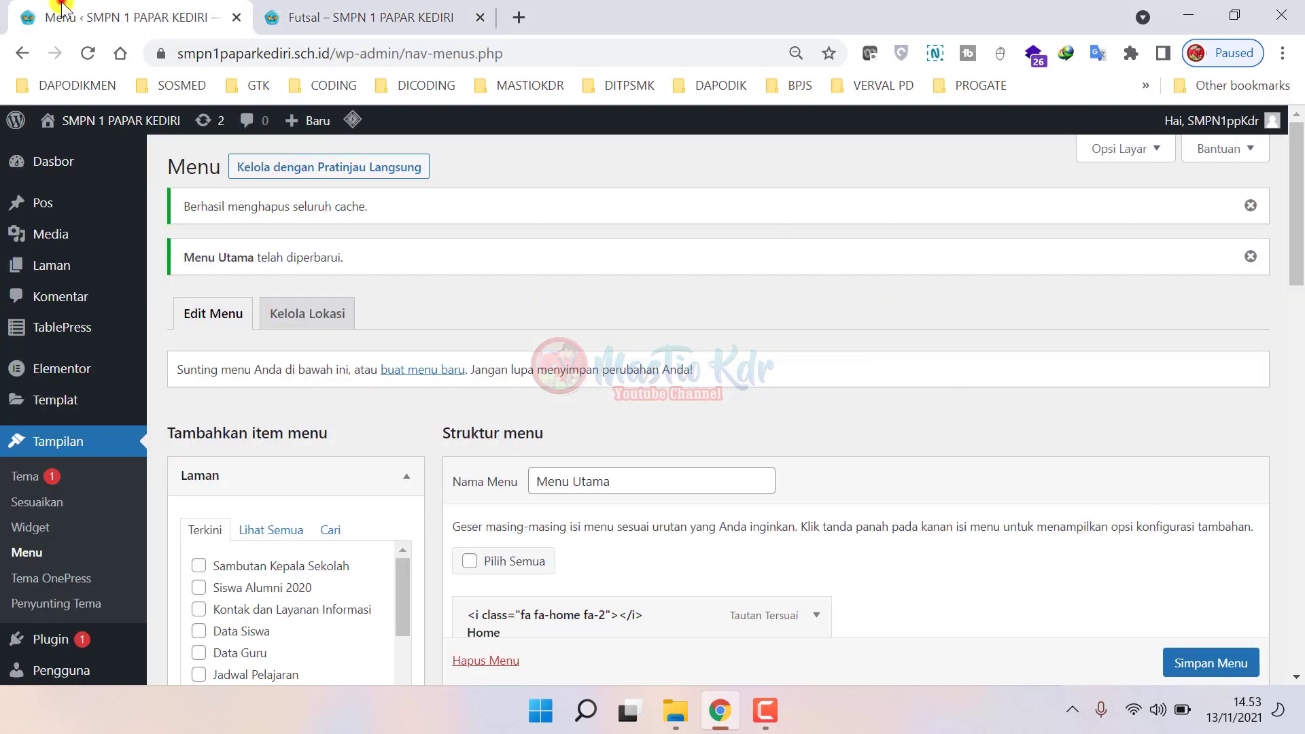
scroll(785, 394, down, 9)
scroll(789, 395, down, 3)
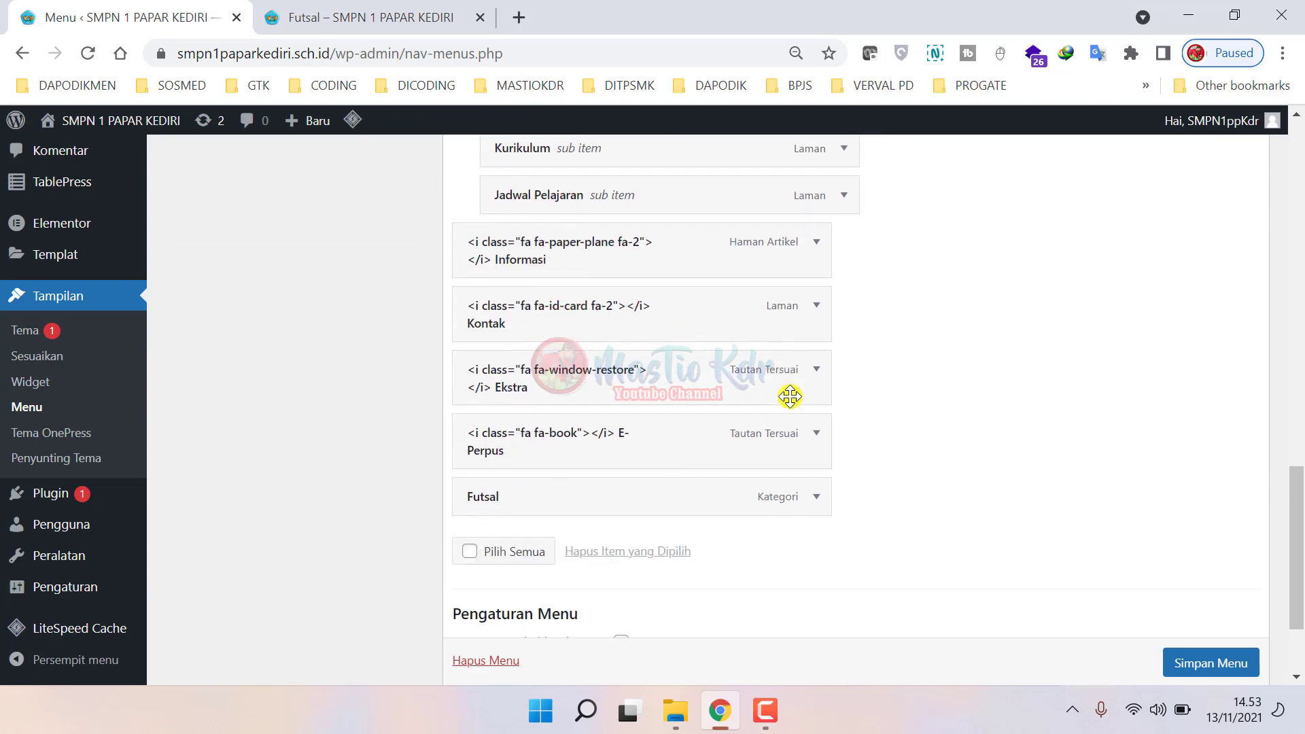
scroll(635, 504, up, 2)
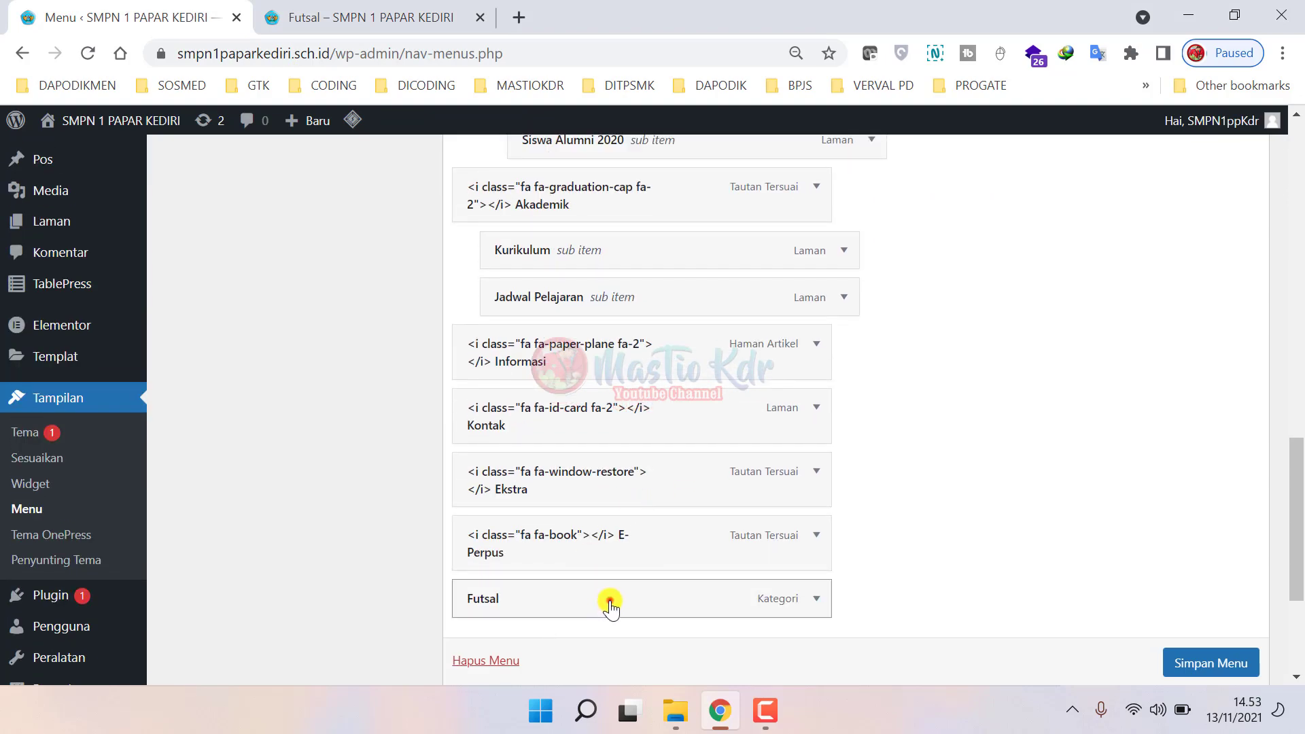
drag(610, 607, 671, 517)
scroll(670, 516, down, 5)
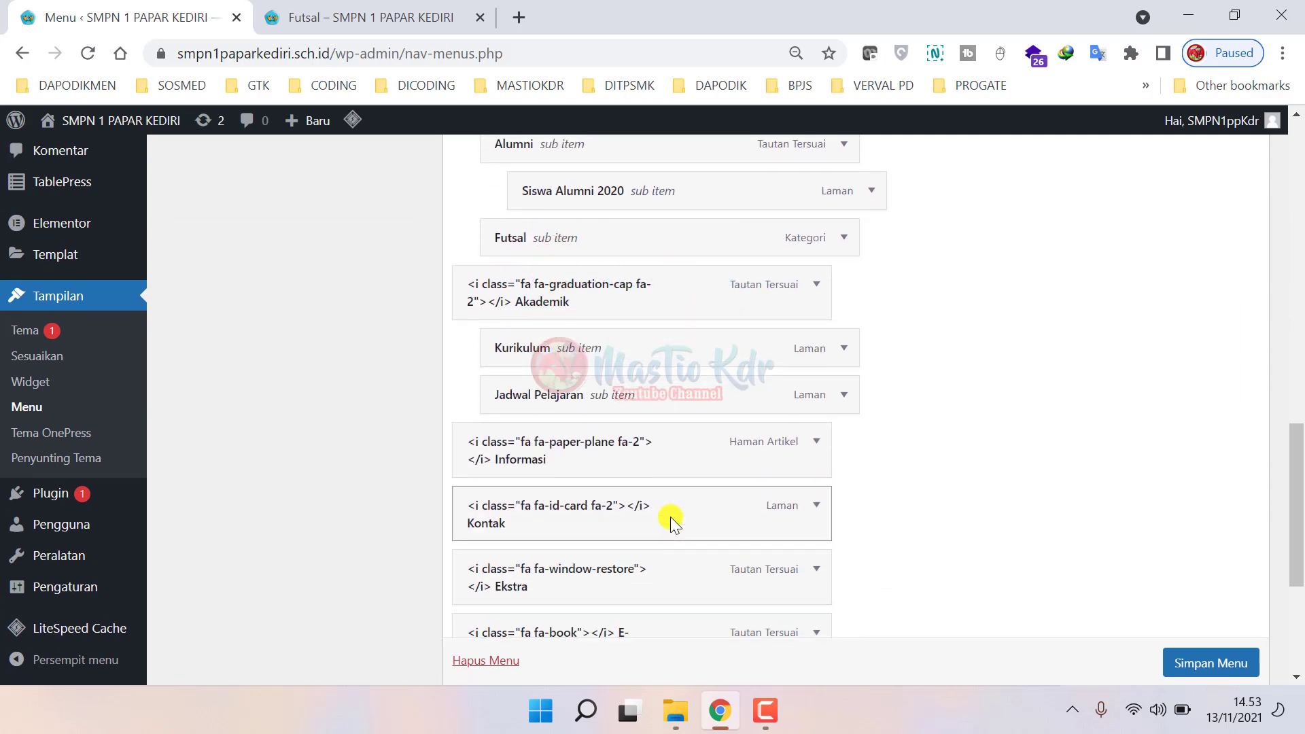
drag(561, 251, 581, 587)
scroll(829, 476, down, 3)
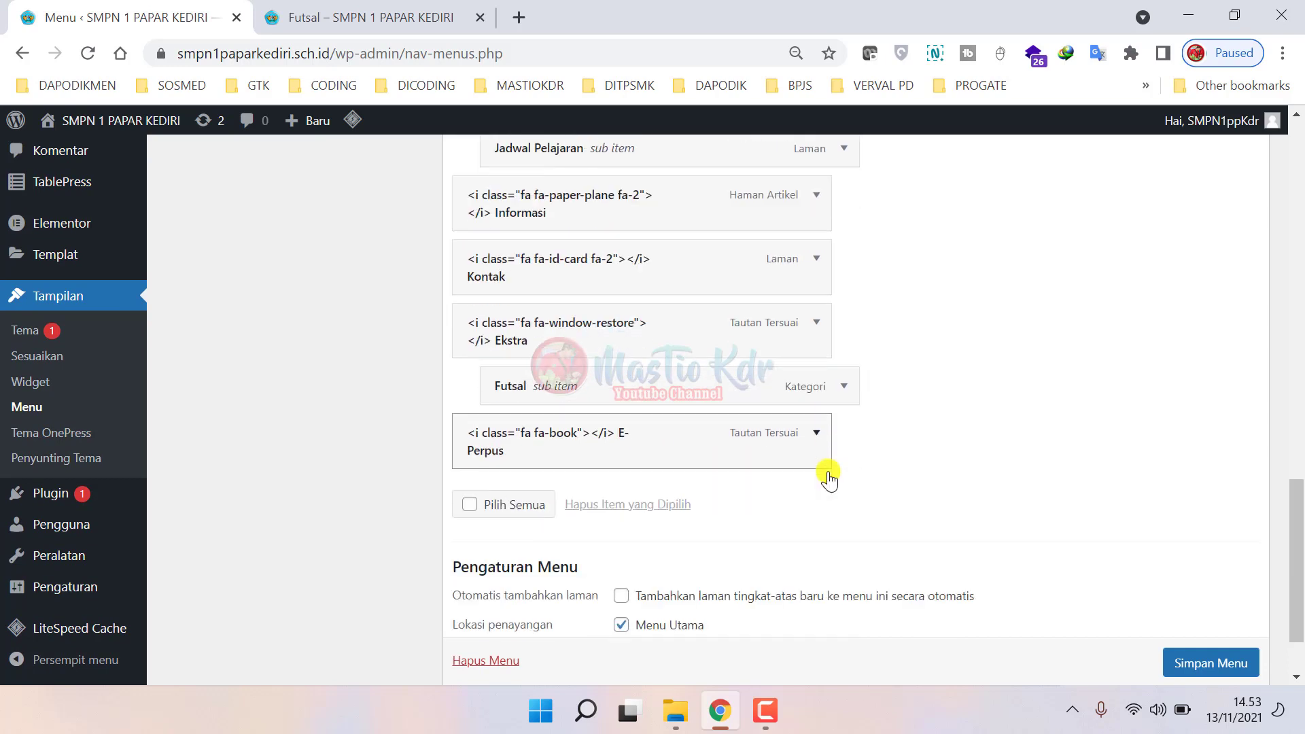
- Try Futsal as a top-level item after Ekstra and compare with the Akademik dropdown on the site
scroll(829, 478, down, 2)
scroll(609, 439, up, 2)
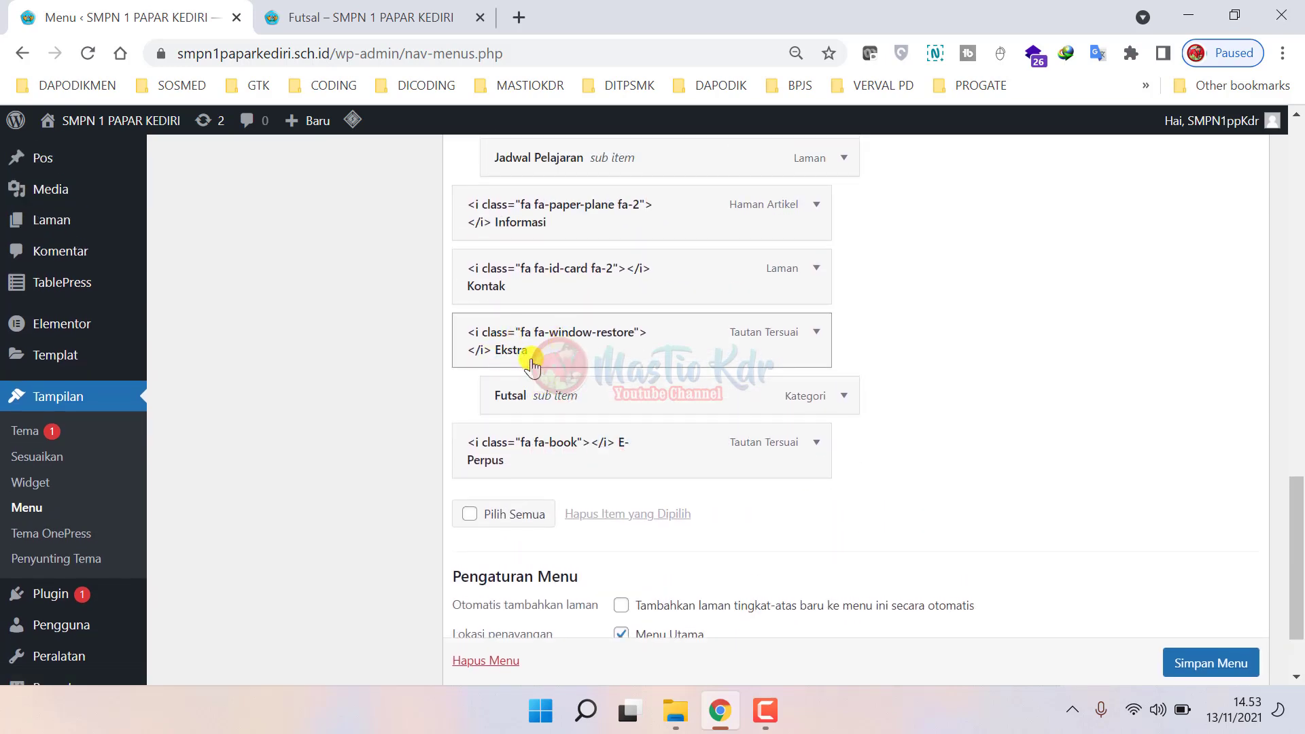
drag(570, 384, 516, 399)
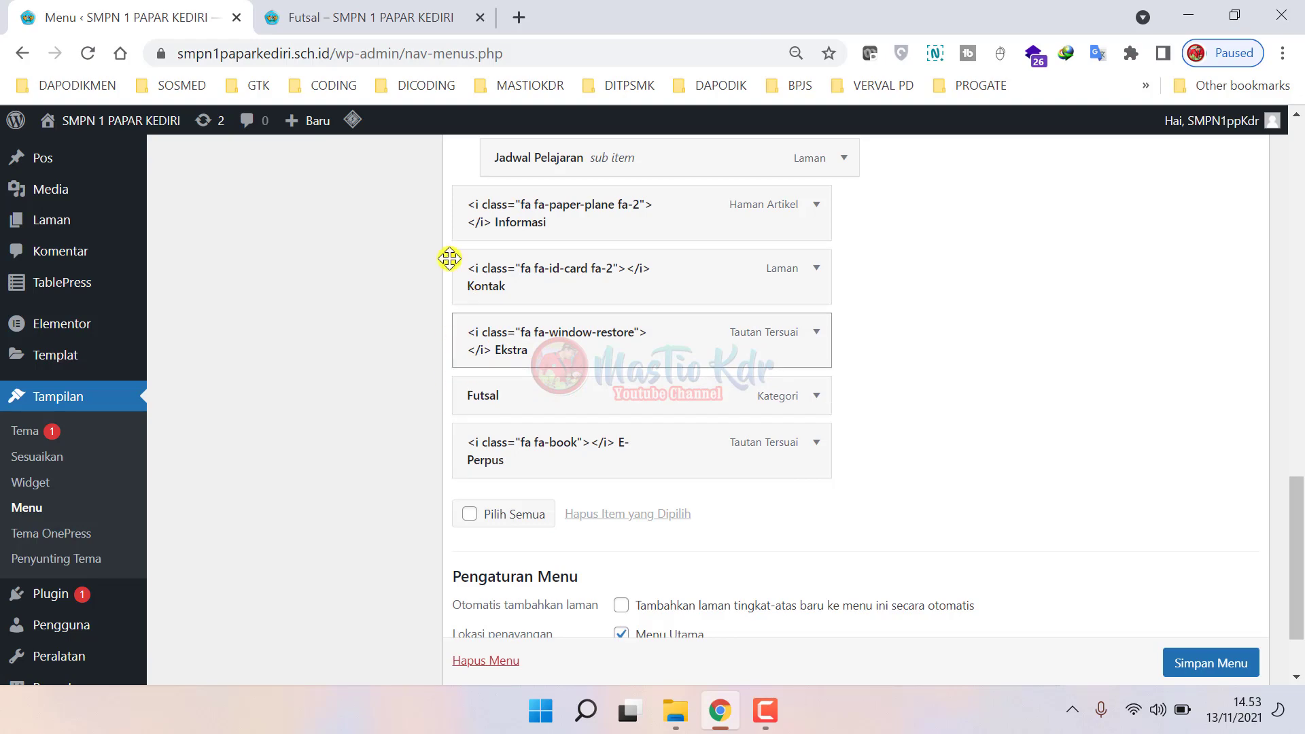
click(367, 15)
mouse_move(599, 248)
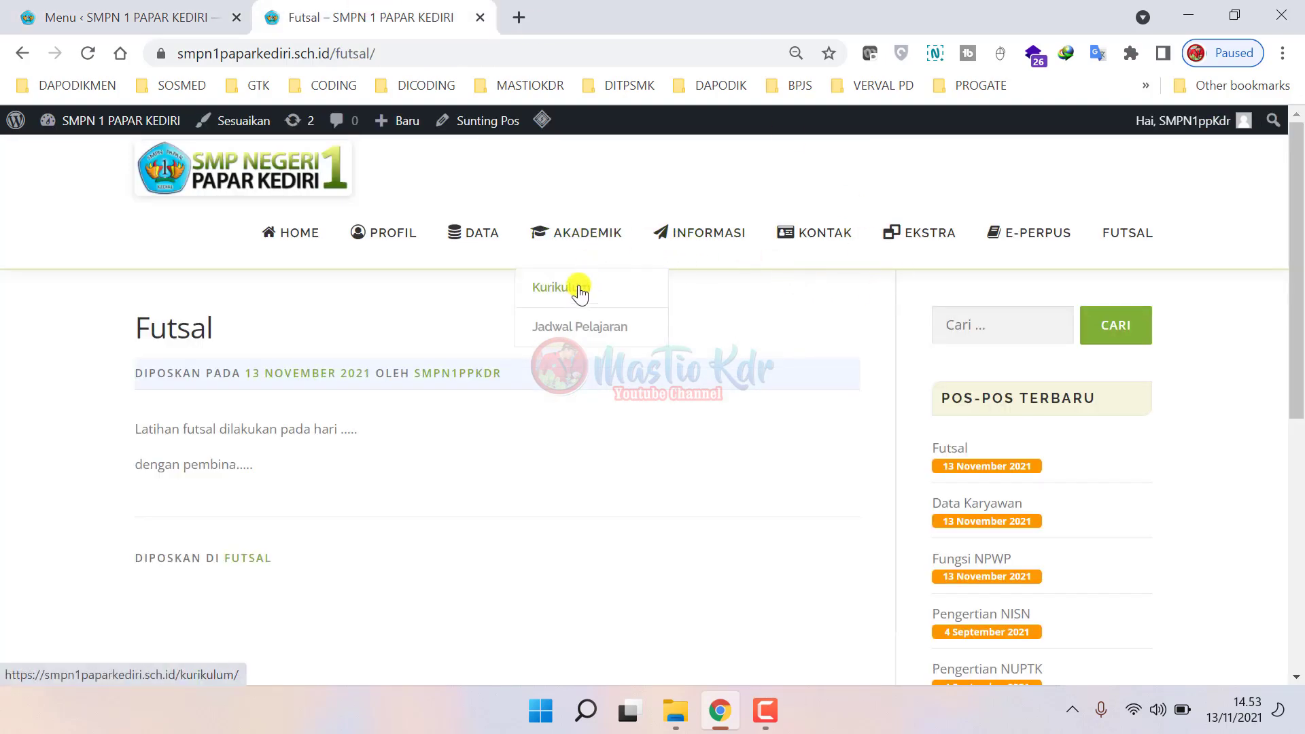
click(126, 10)
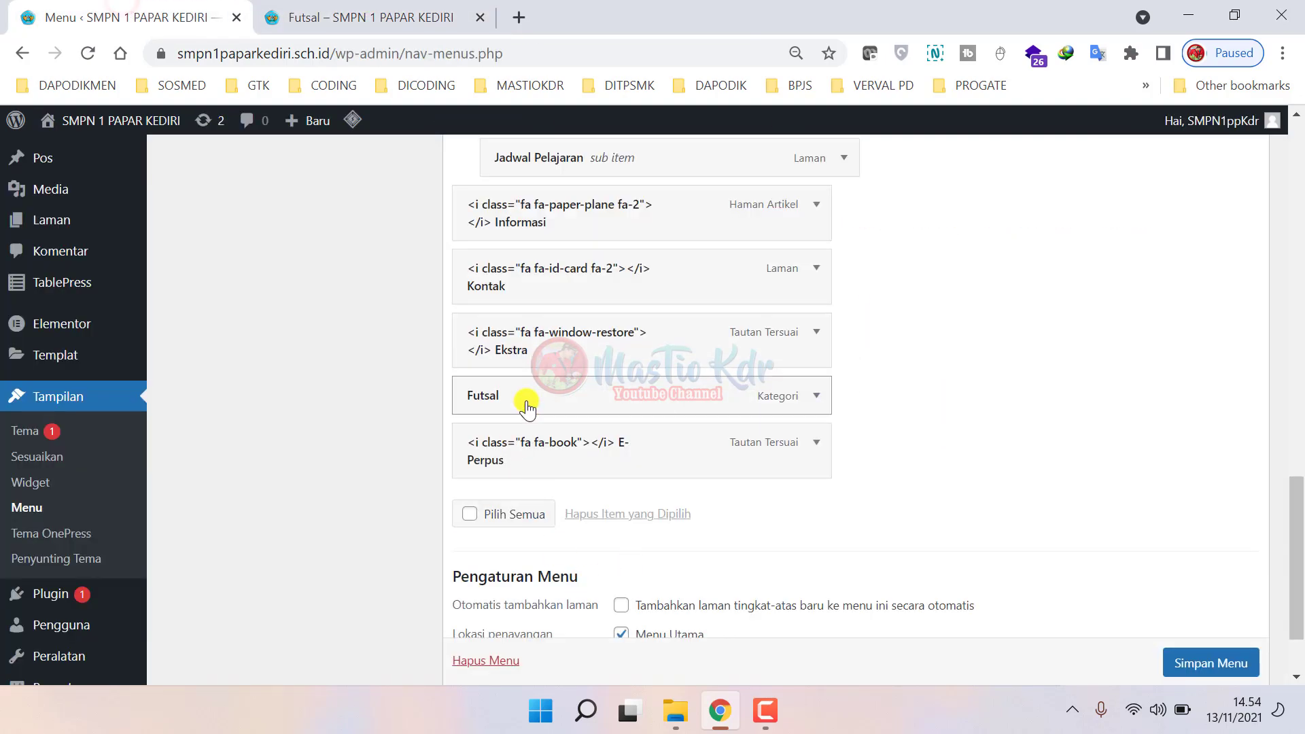
- Indent Futsal as a sub item of Ekstra and save Menu Utama
drag(527, 403, 556, 401)
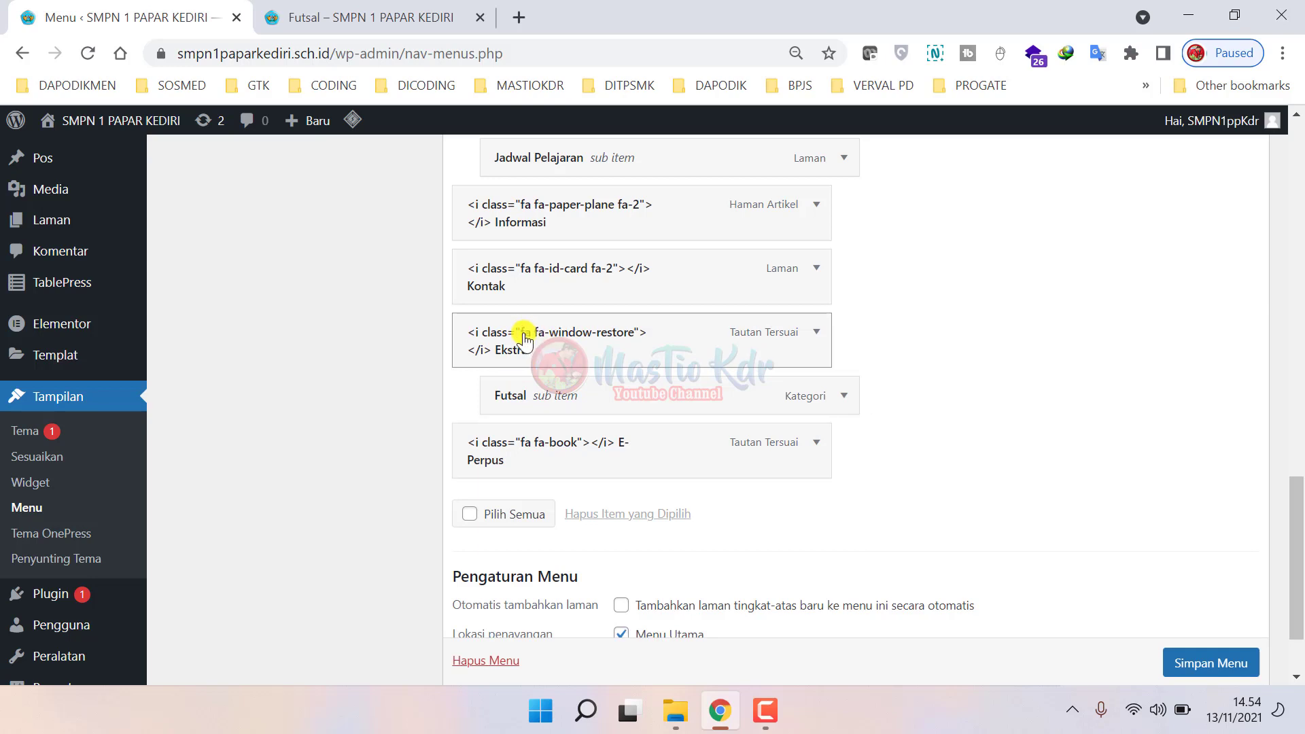
scroll(1222, 651, down, 1)
click(1208, 631)
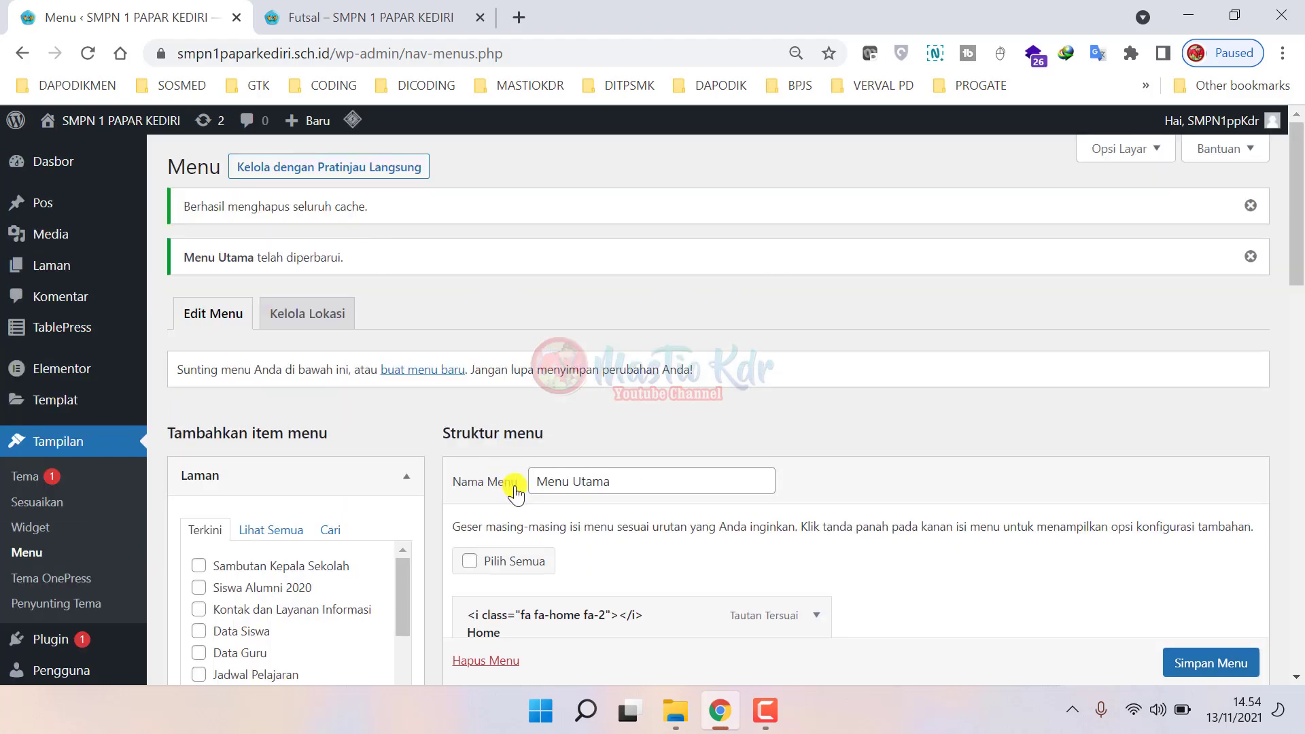
scroll(516, 493, down, 4)
scroll(516, 493, up, 4)
- Reload the Futsal page on the site and check the dropdown under Ekstra
click(327, 14)
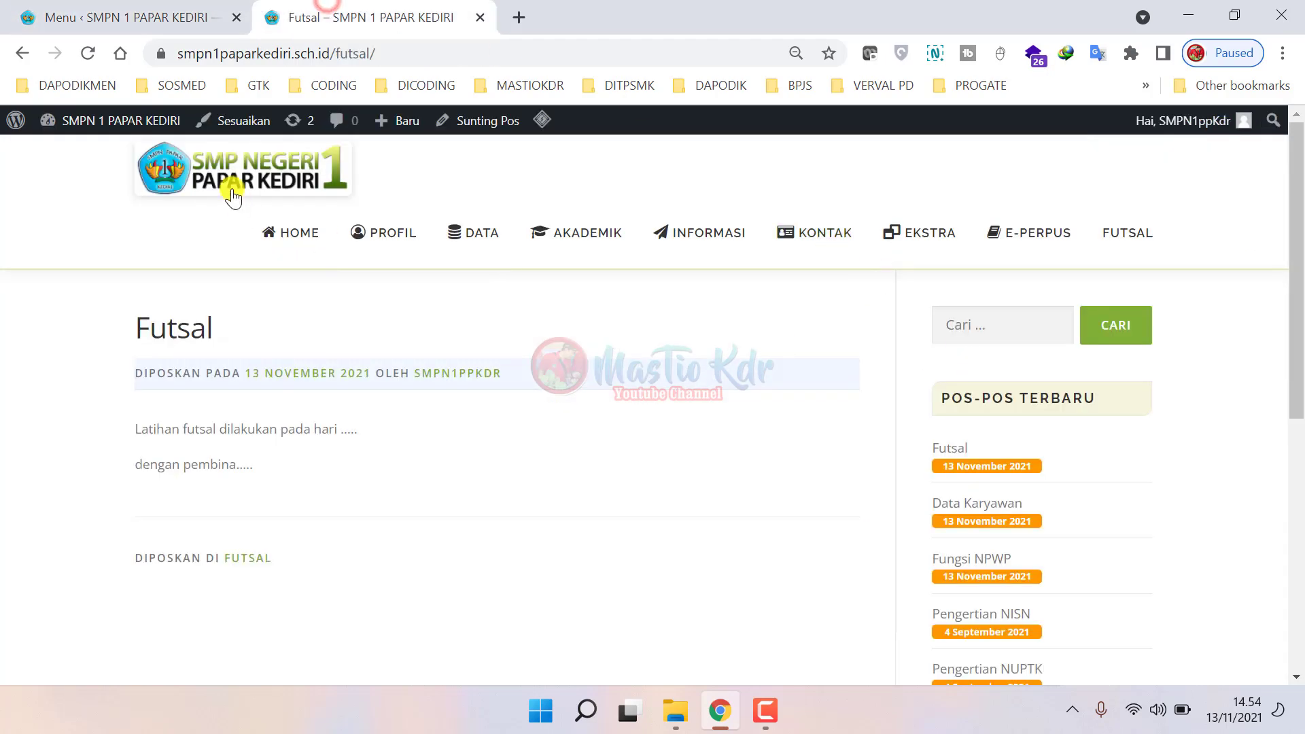
click(88, 53)
mouse_move(635, 309)
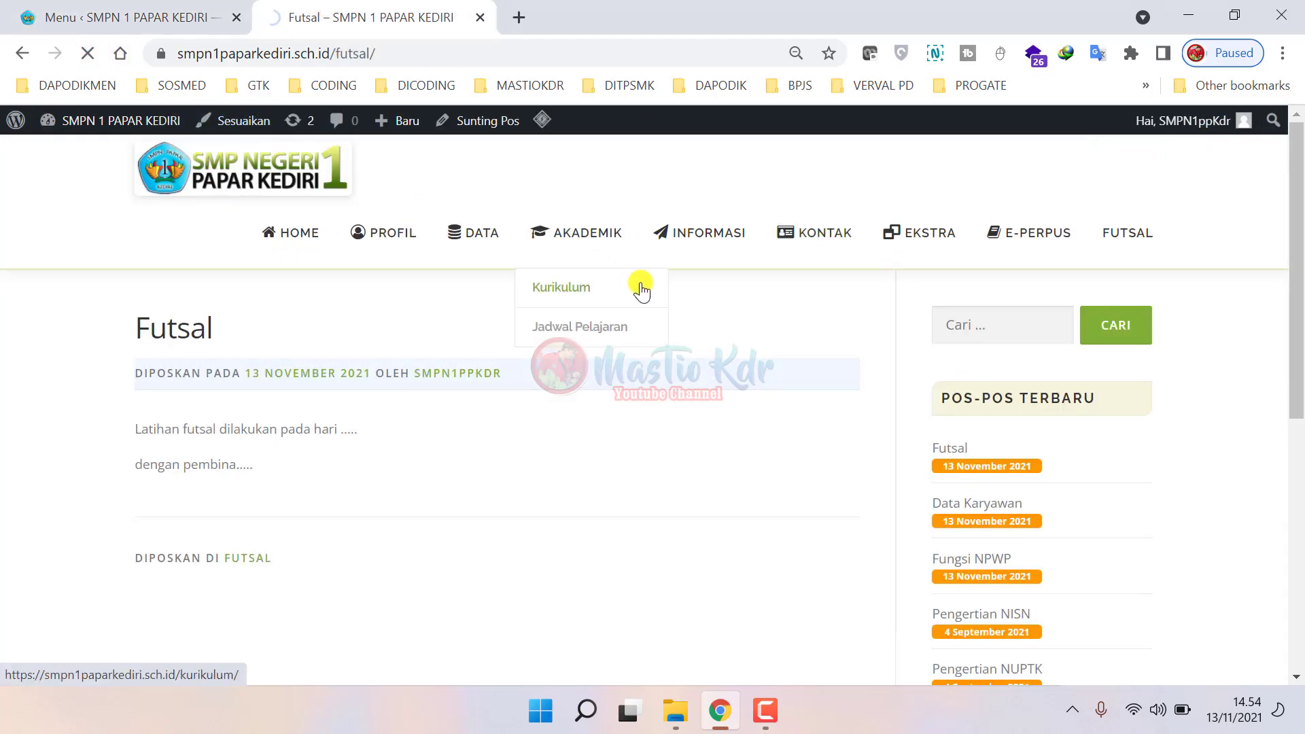
mouse_move(1016, 231)
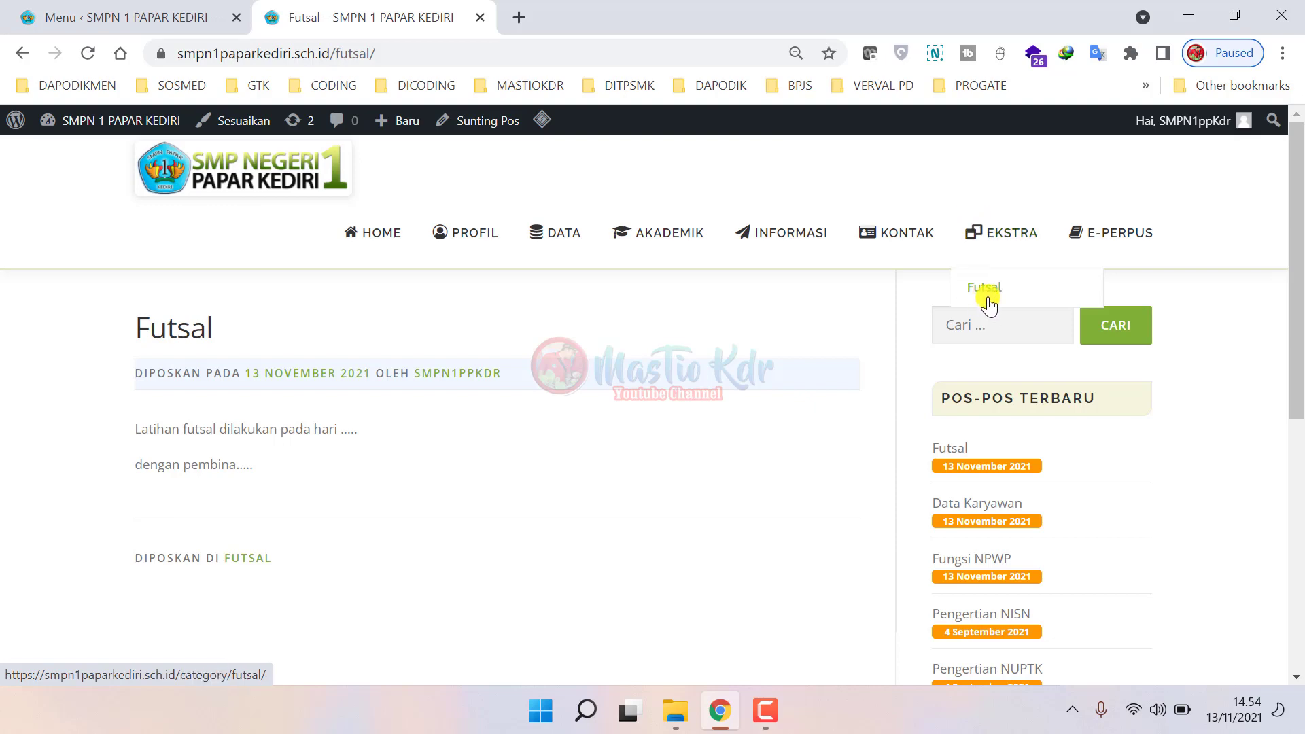
- Open the Futsal category page from the site's Ekstra dropdown and look at its post list
click(158, 10)
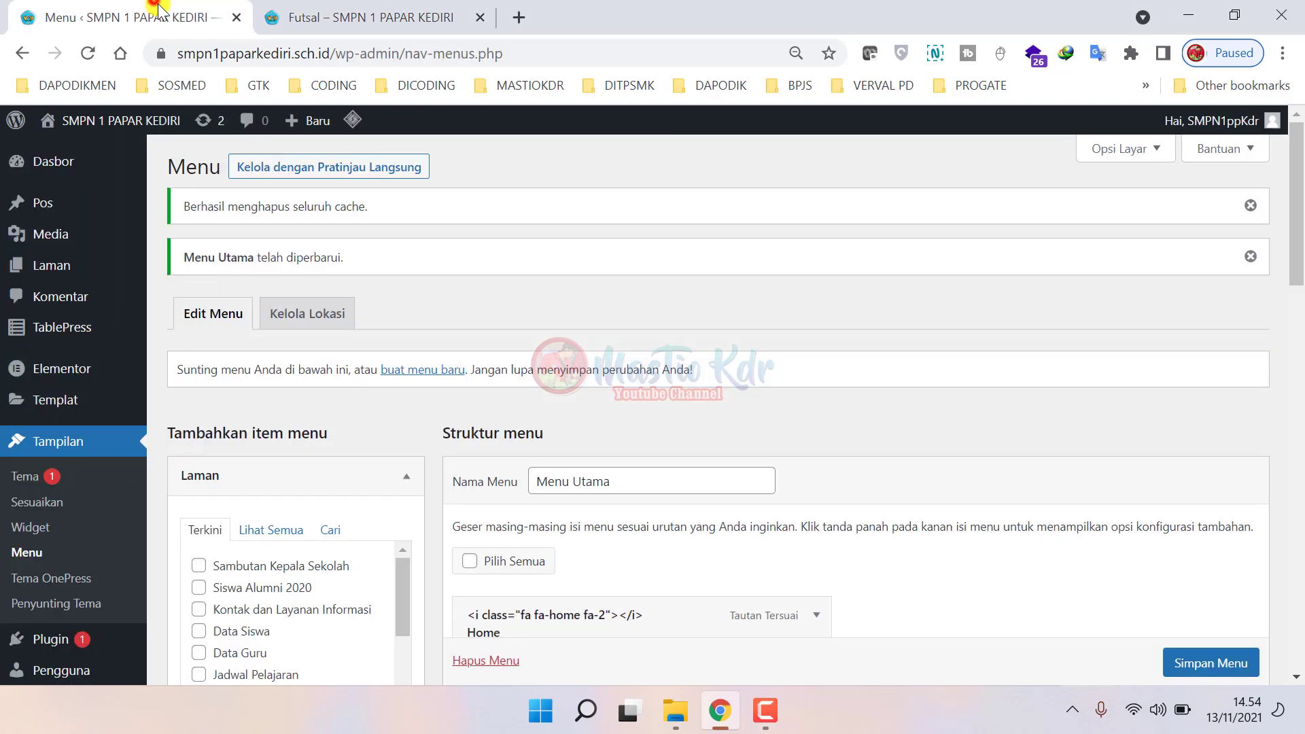
click(307, 9)
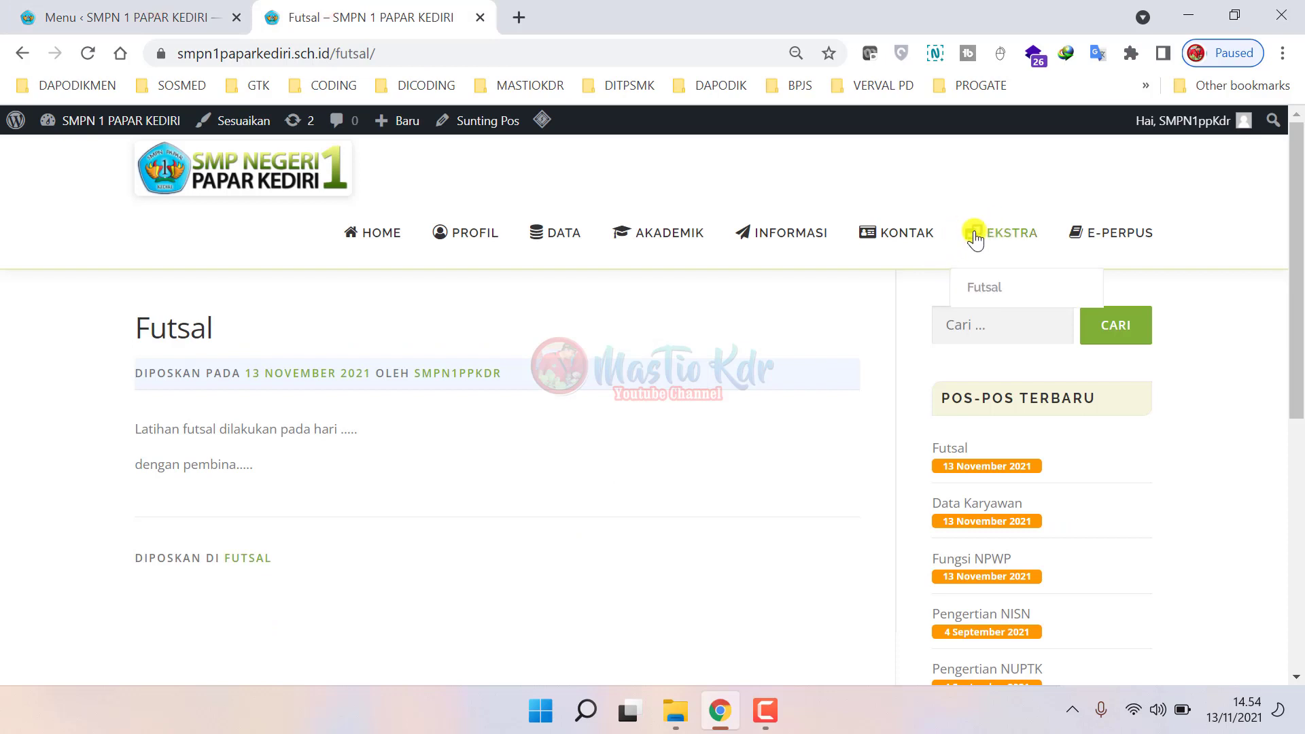
click(994, 291)
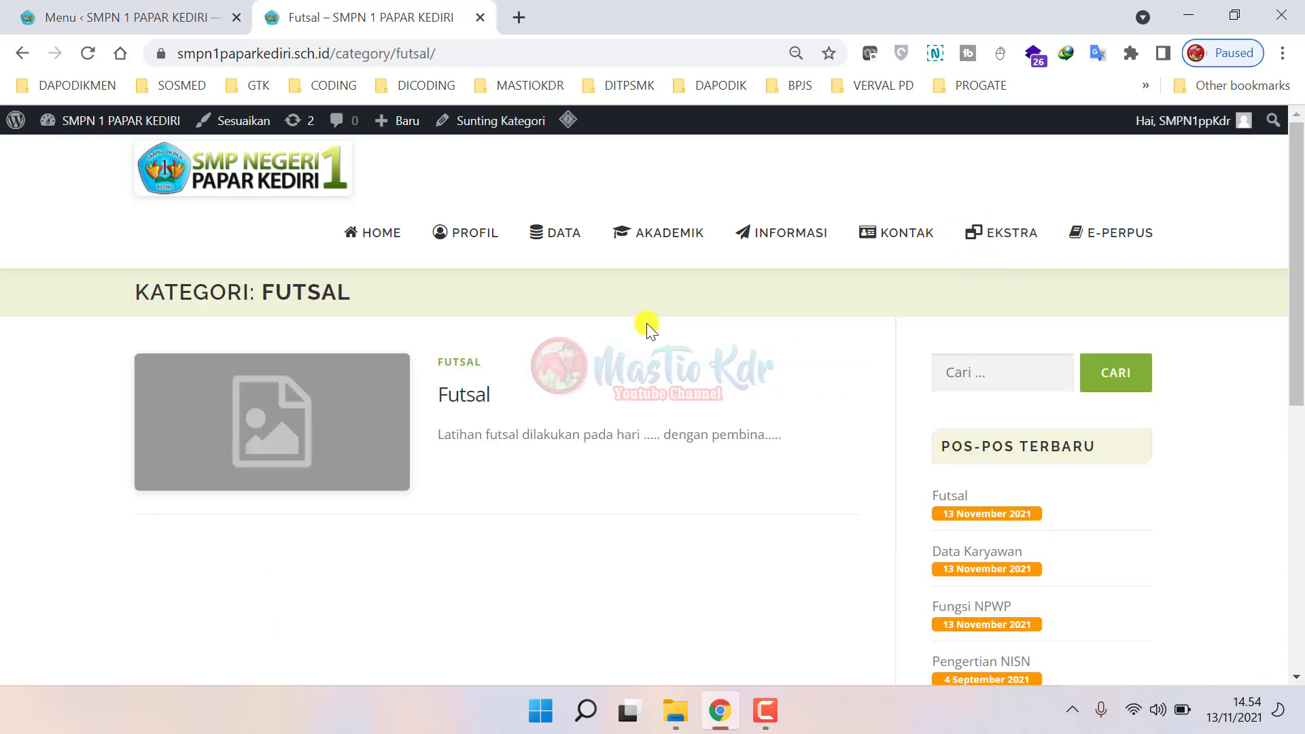
click(470, 367)
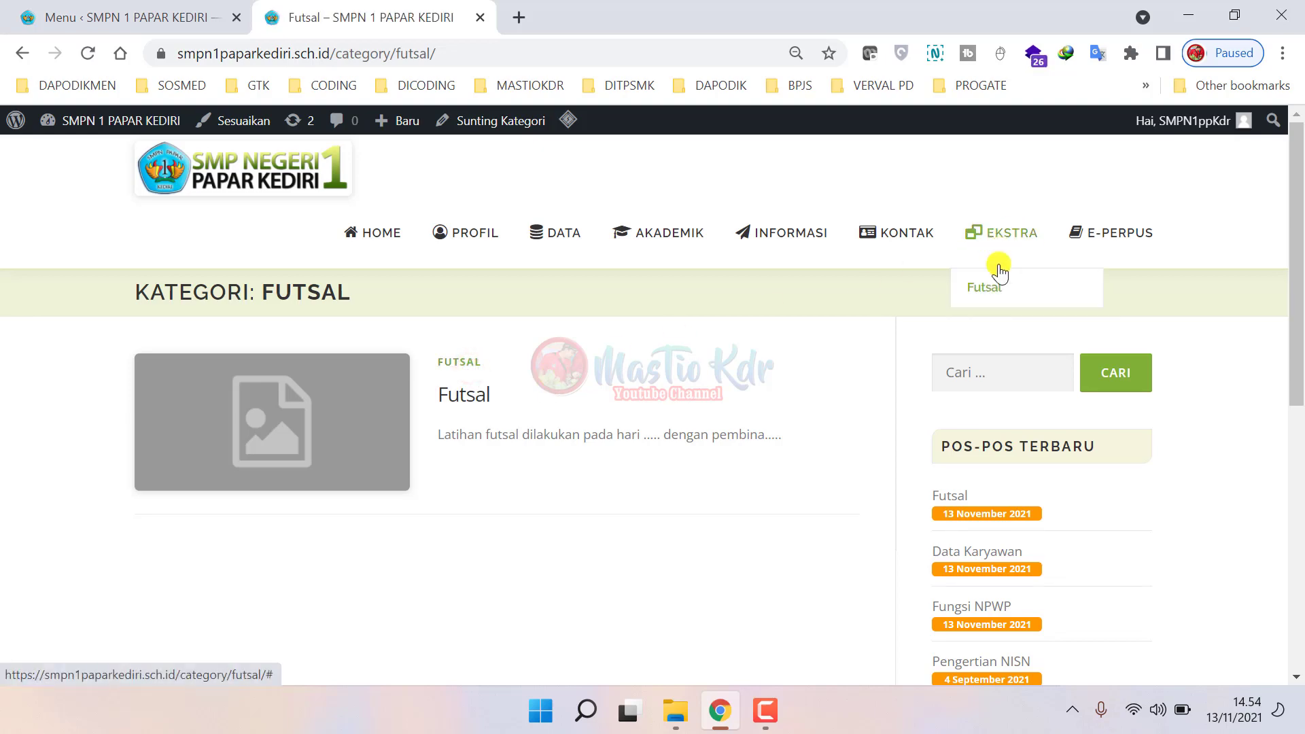
click(146, 14)
click(330, 13)
click(149, 13)
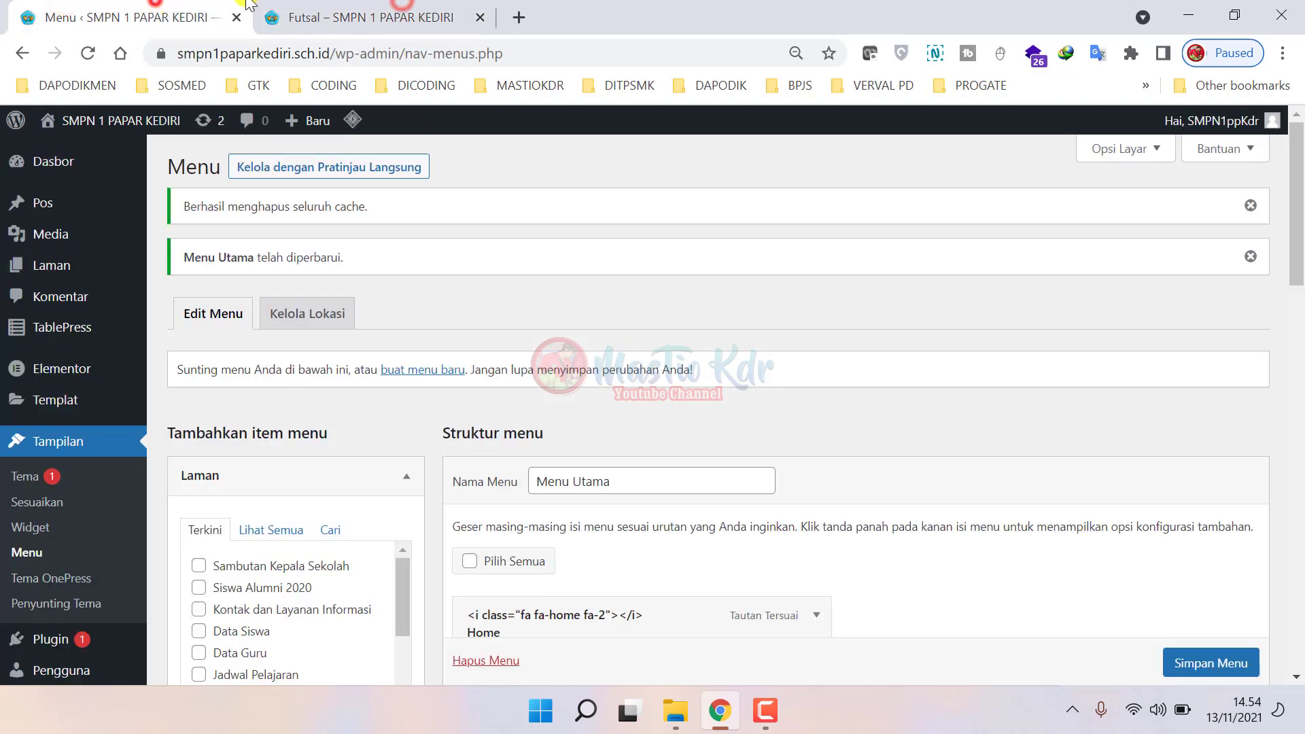
click(330, 10)
- In the WordPress admin, start a new post titled "Sepak Bola" with the text "Sebak bola di pembina oleh ...."
click(149, 6)
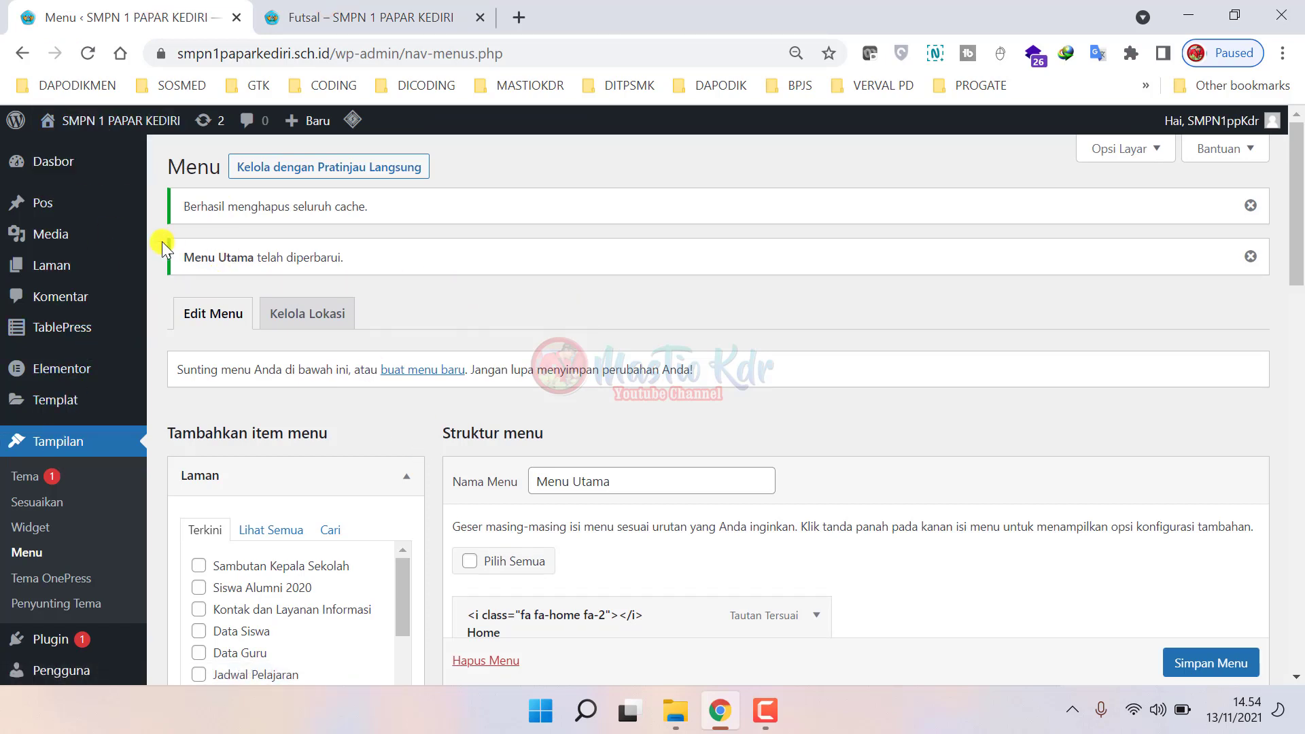
mouse_move(60, 216)
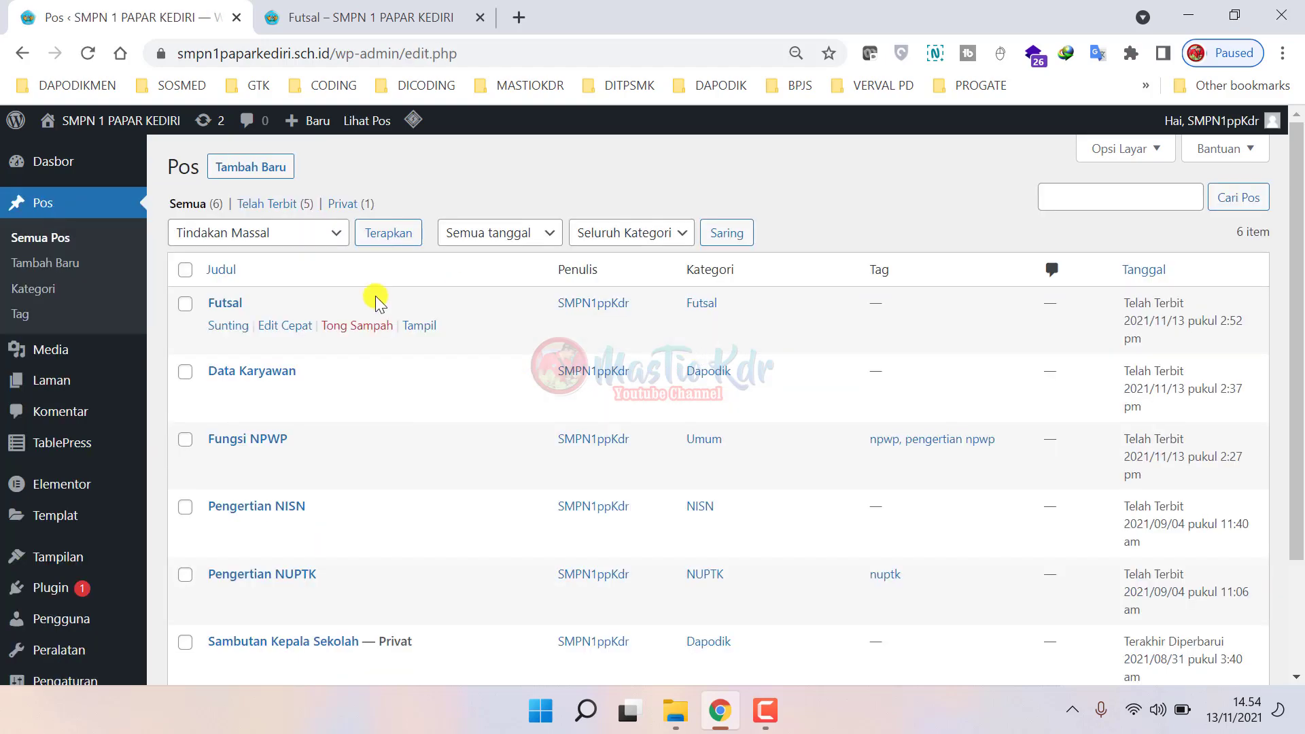
click(261, 169)
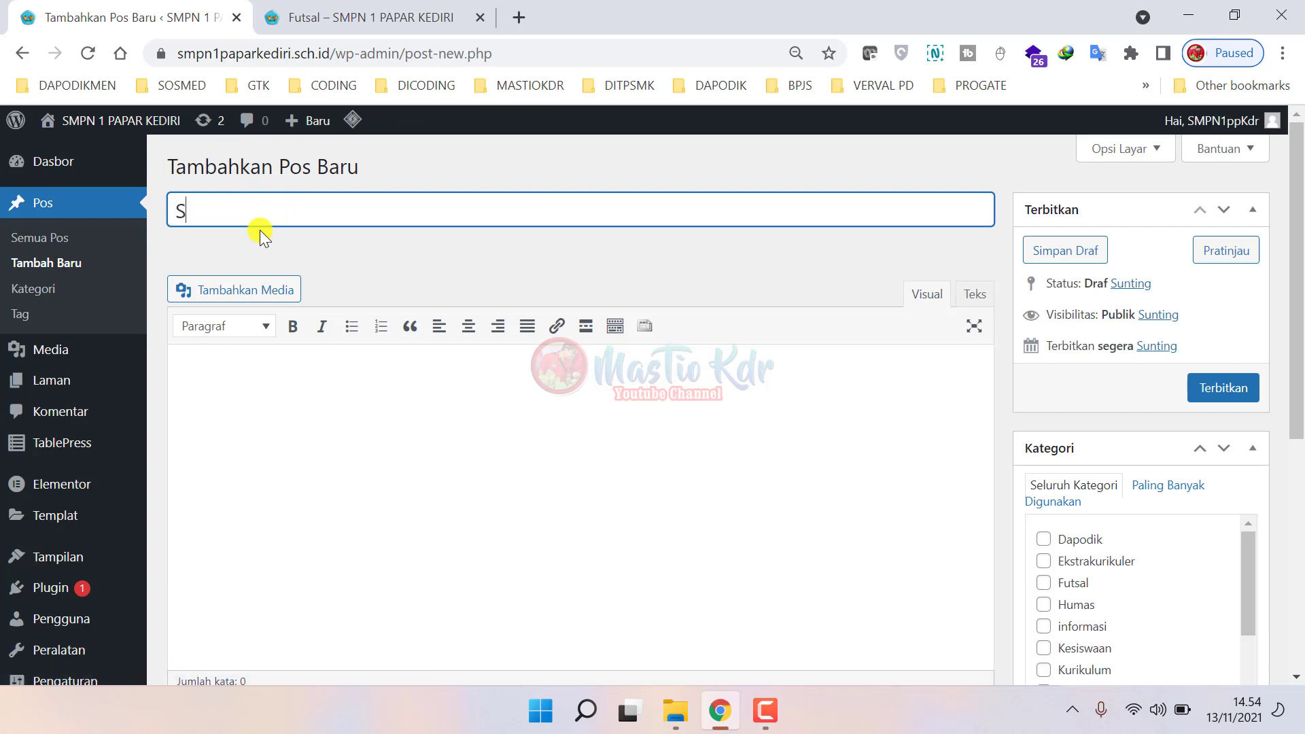
text(Sepak Bola)
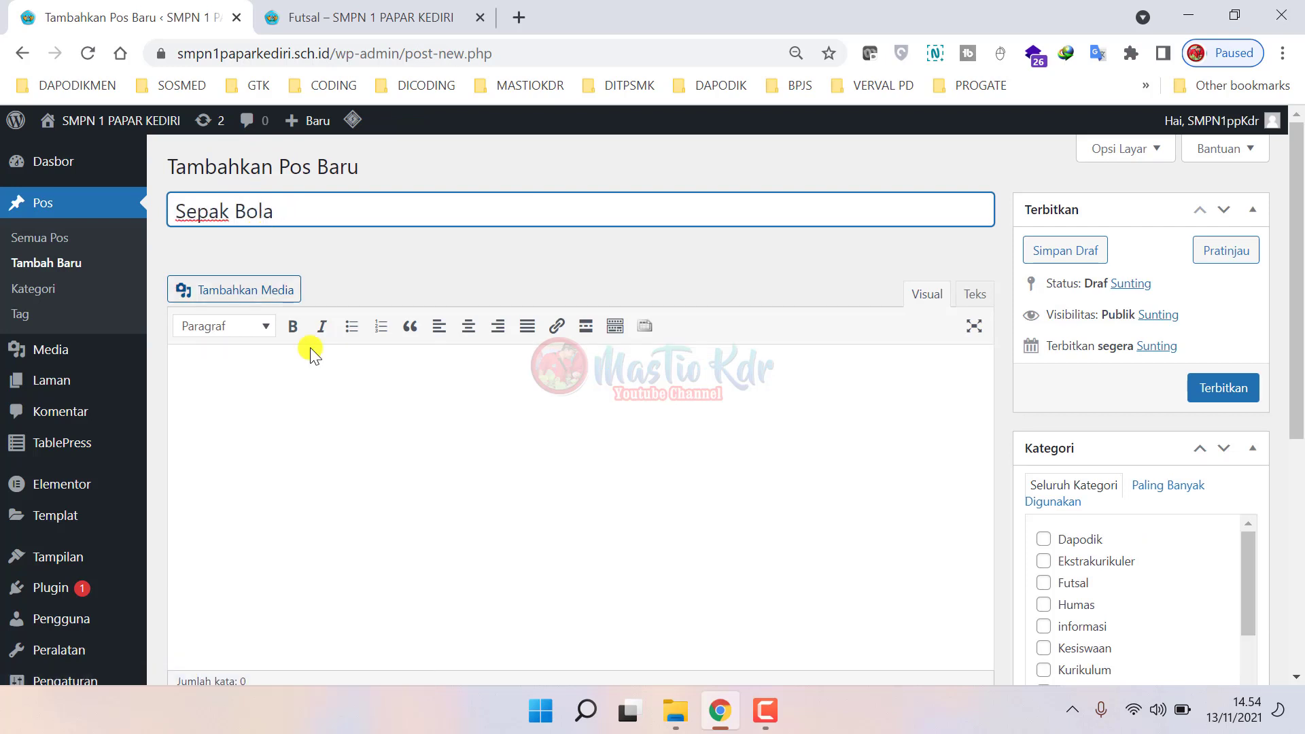
click(349, 394)
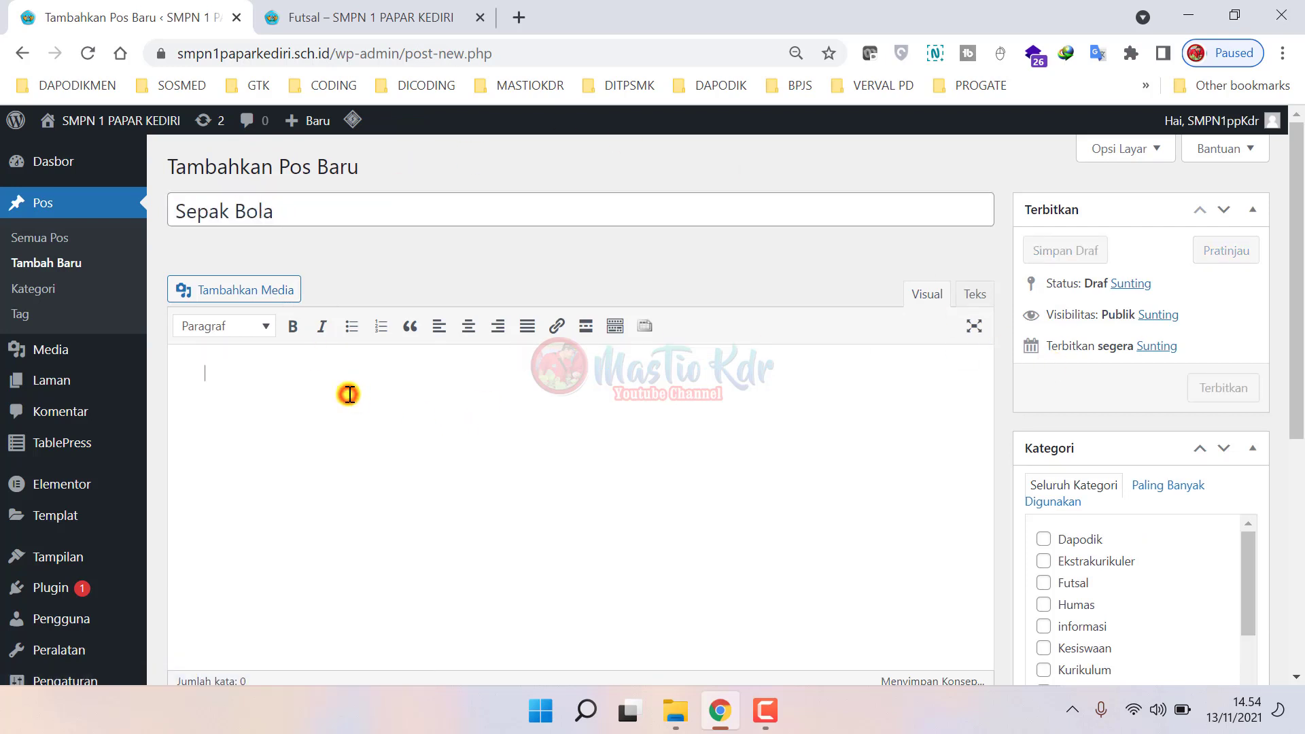
text(Sebak bola di pembina oleh ....)
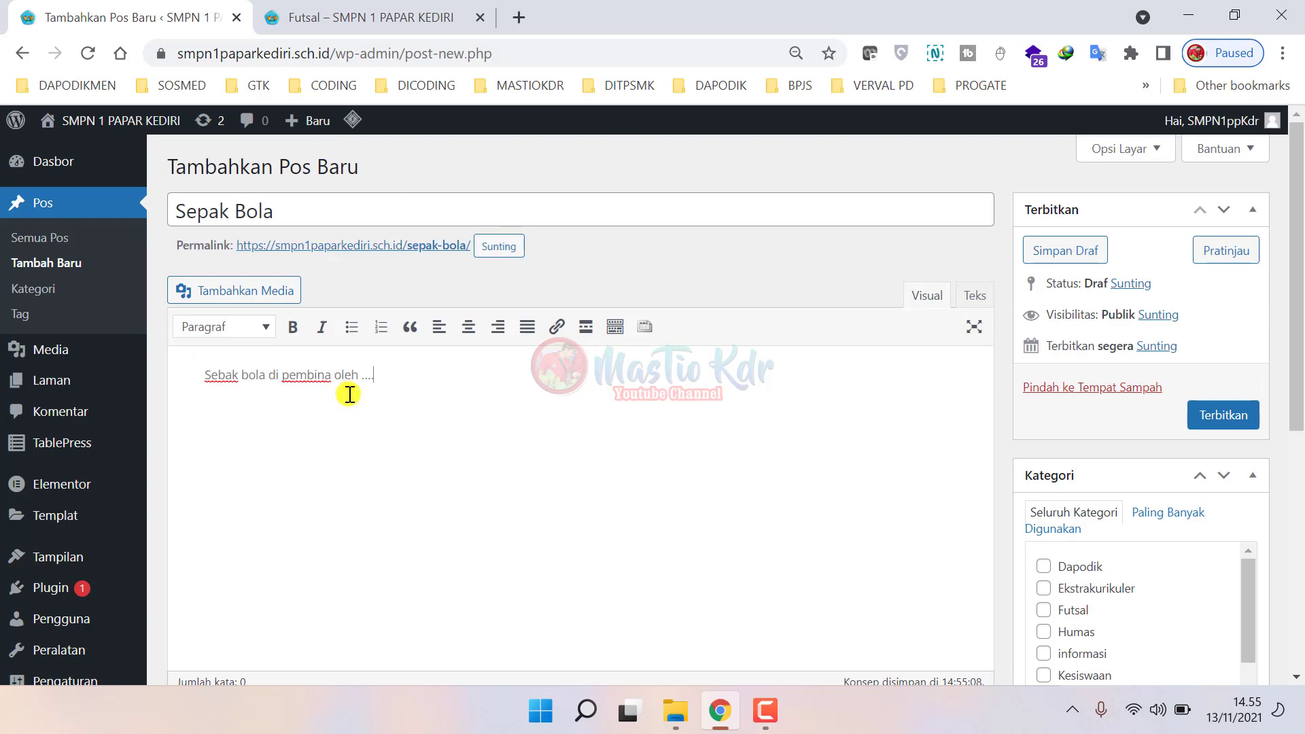
- Look through the post's category list and add a new category named Ektrakurikuler
scroll(1144, 391, down, 3)
scroll(1136, 434, down, 2)
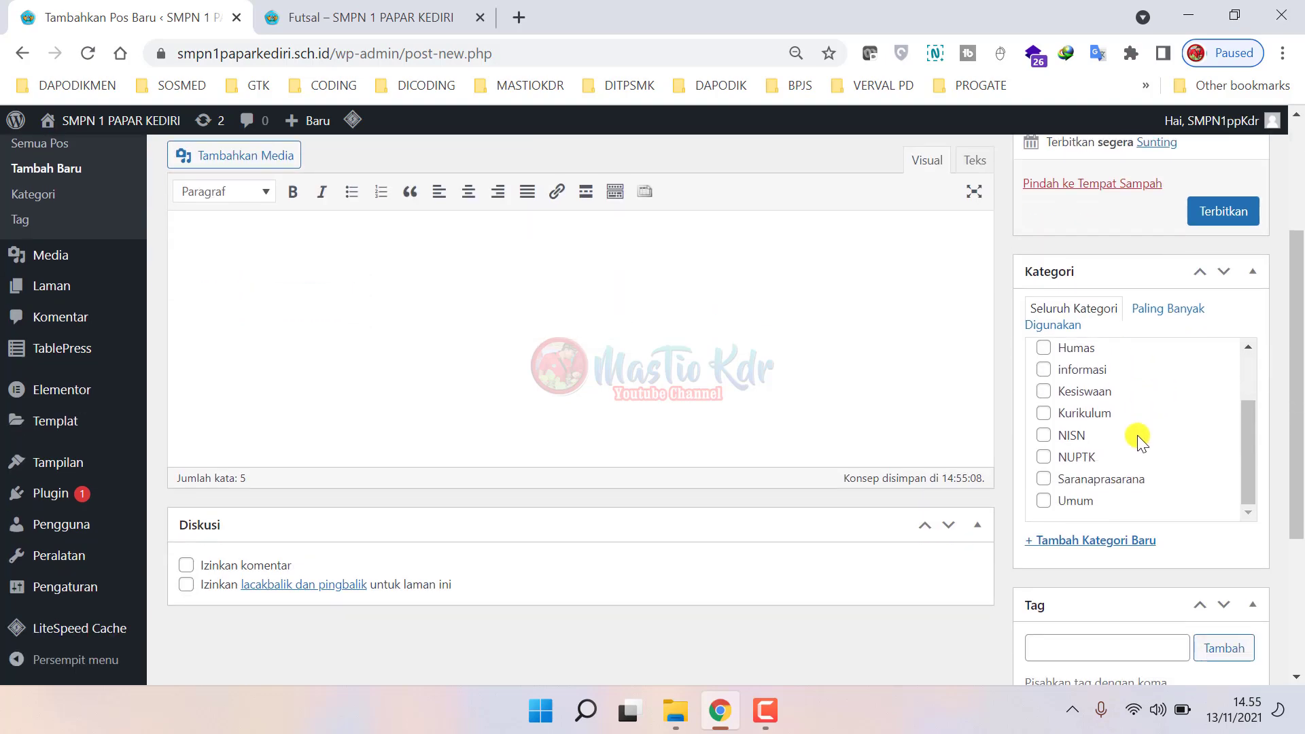
scroll(1137, 435, up, 2)
scroll(1136, 435, down, 2)
click(1246, 458)
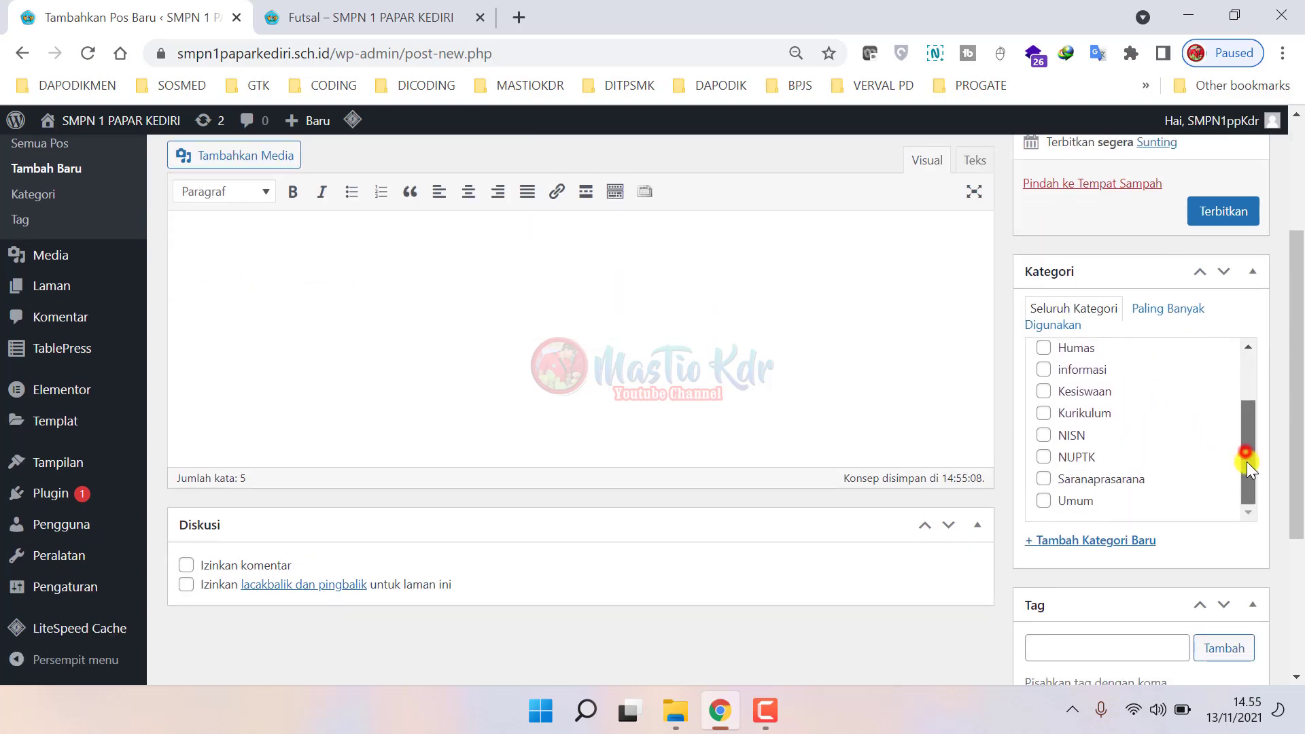
click(1094, 542)
scroll(1095, 544, down, 1)
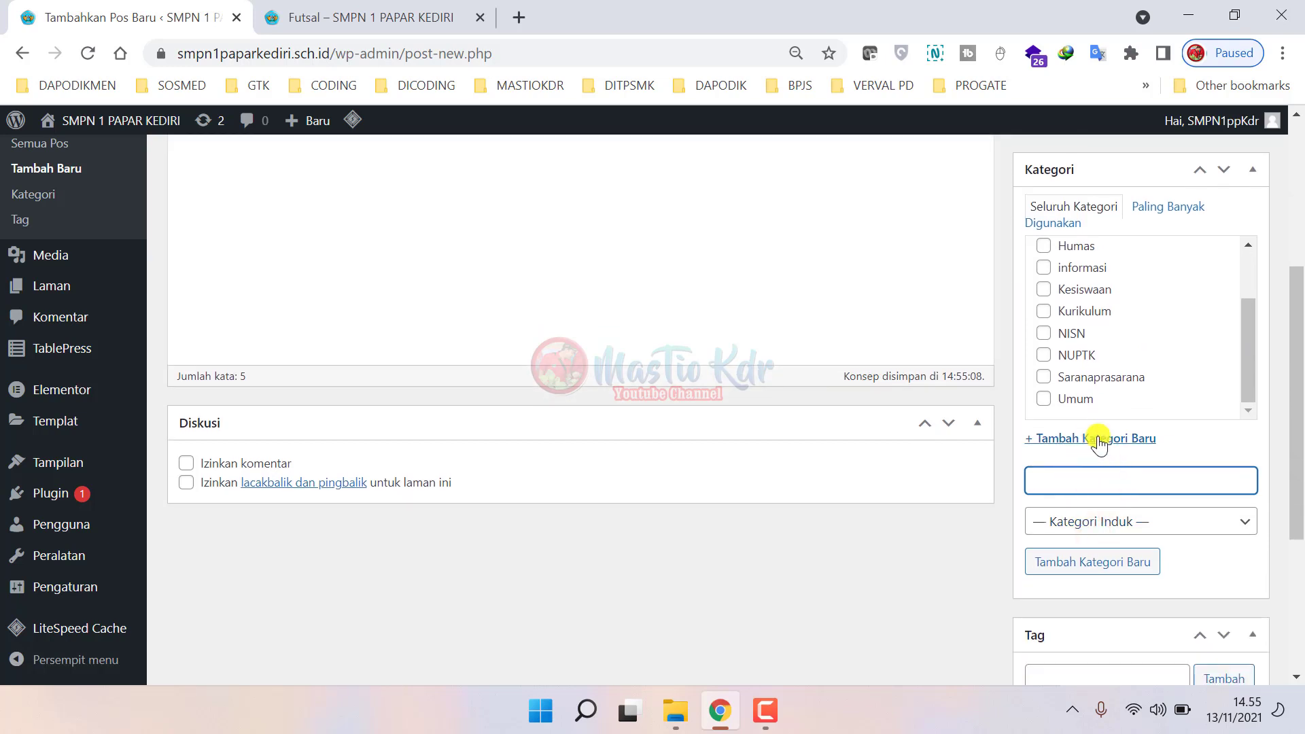
scroll(1081, 360, up, 1)
scroll(1086, 344, down, 1)
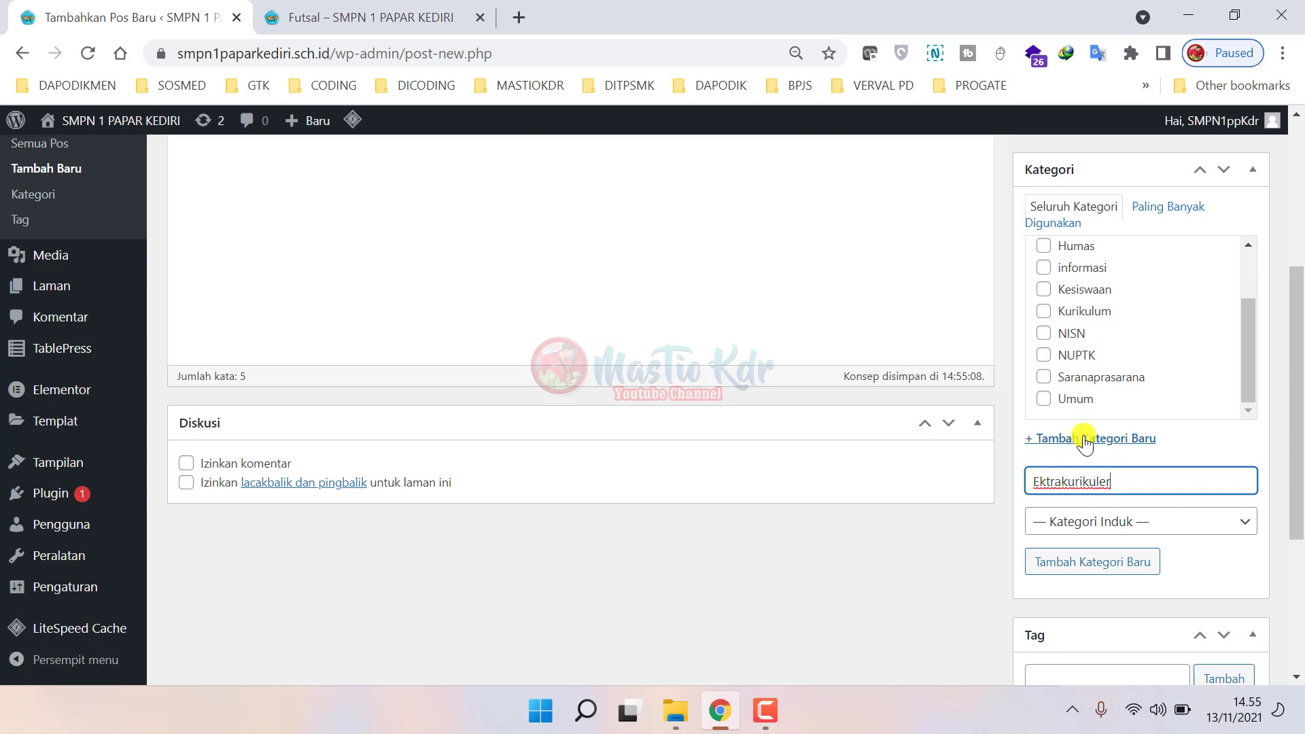
click(1120, 562)
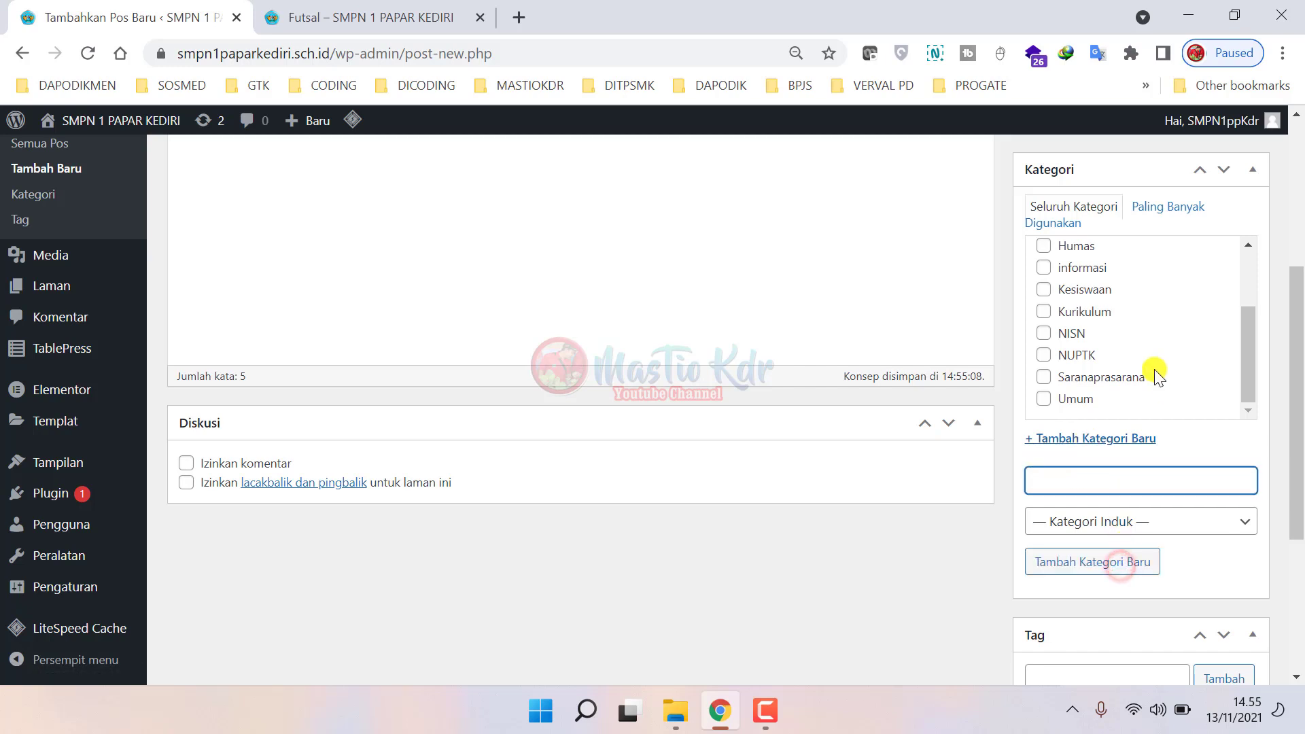
- Add a new category named Sepak Bola to the post and find it in the category list
click(1107, 442)
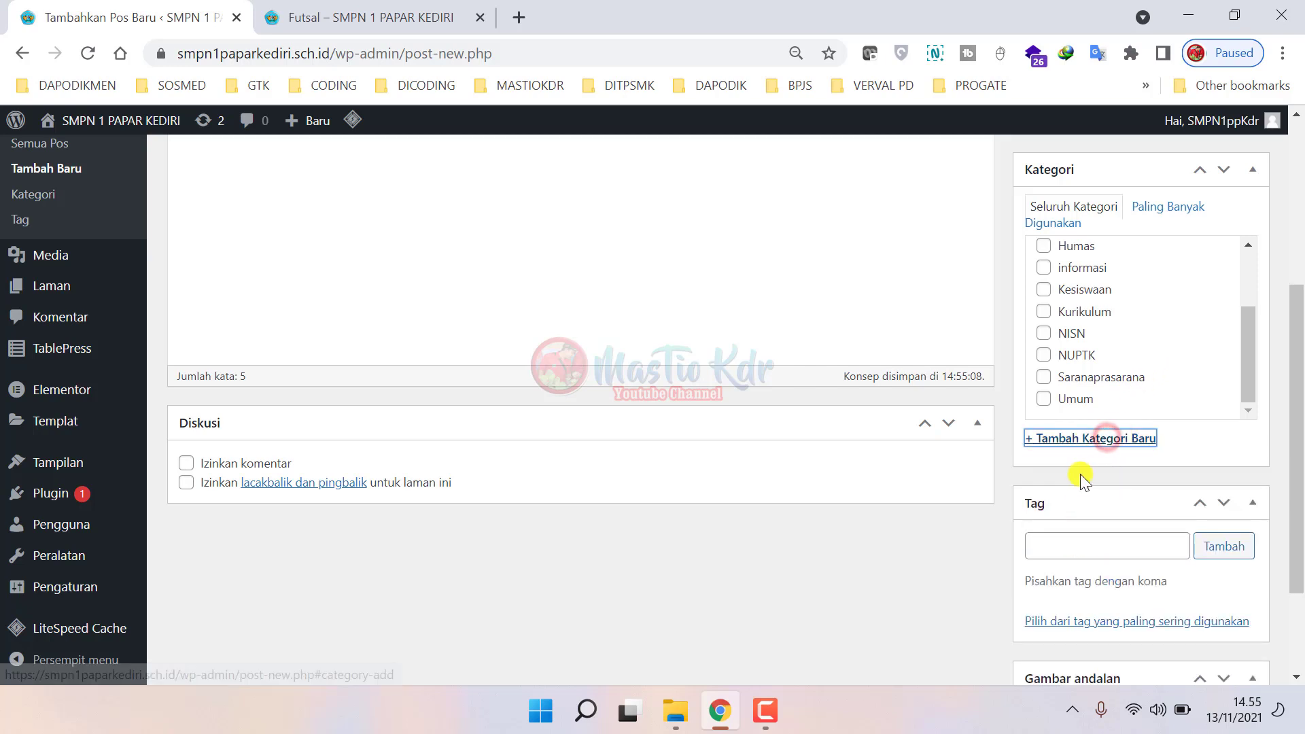
click(1075, 442)
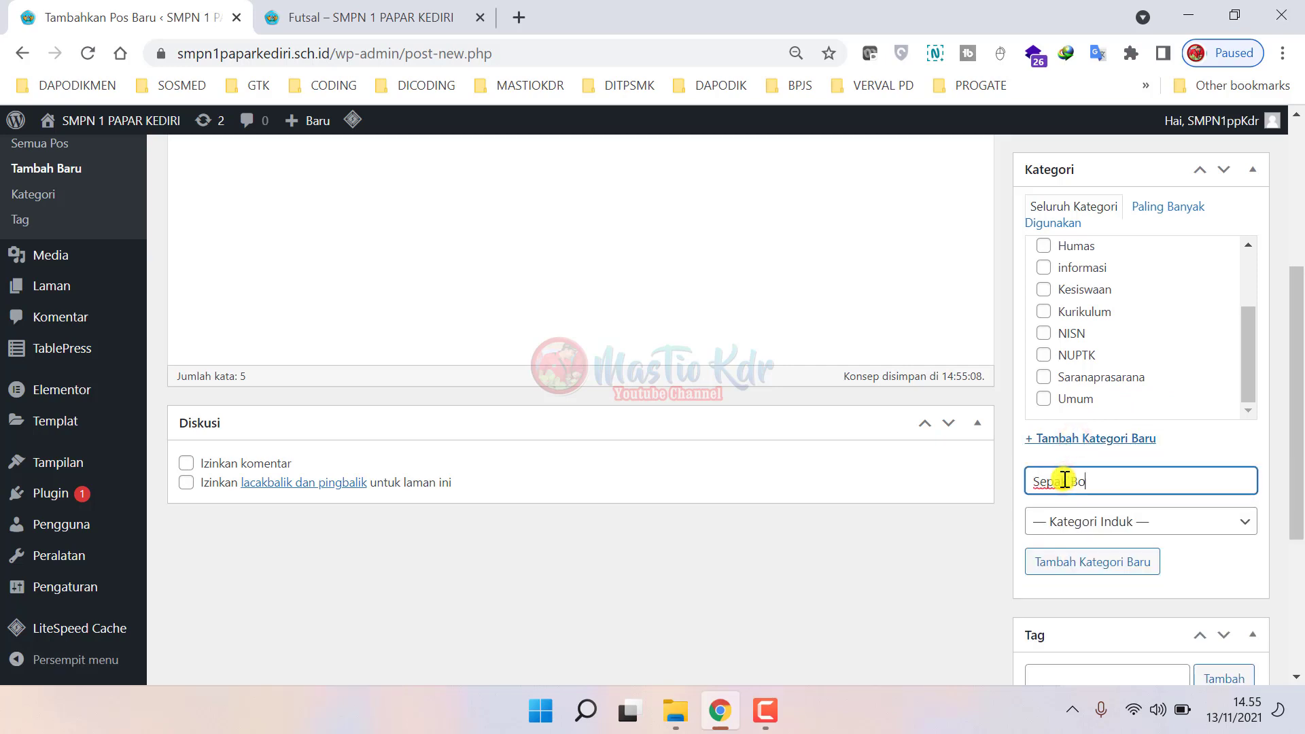
click(1091, 563)
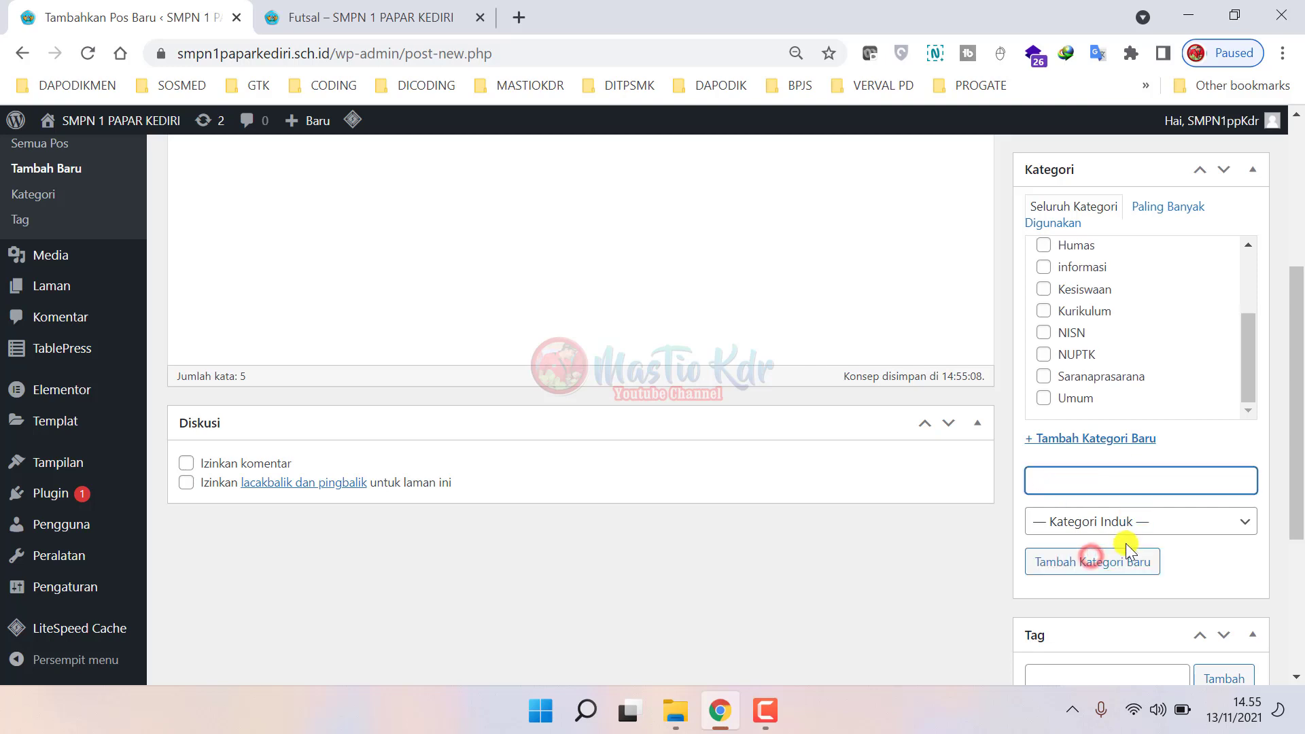
scroll(1141, 435, up, 3)
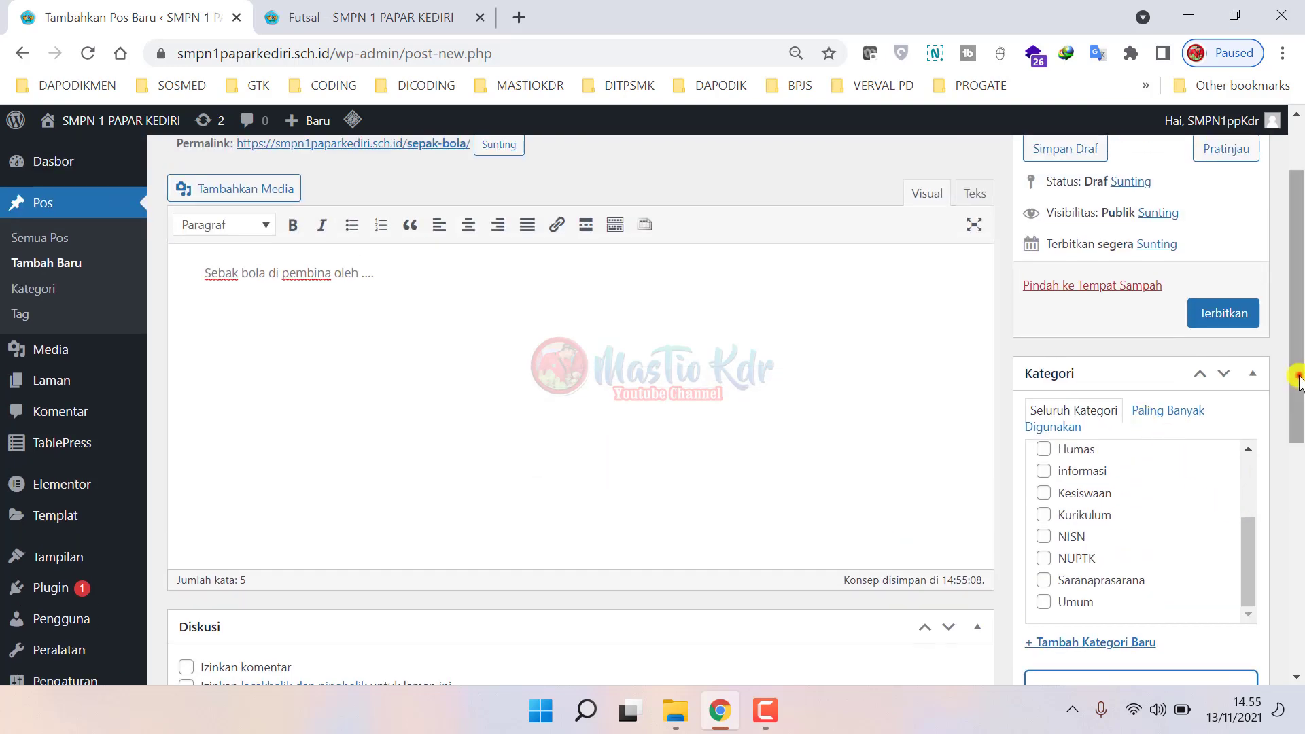
scroll(1296, 373, down, 1)
drag(1249, 515, 1249, 445)
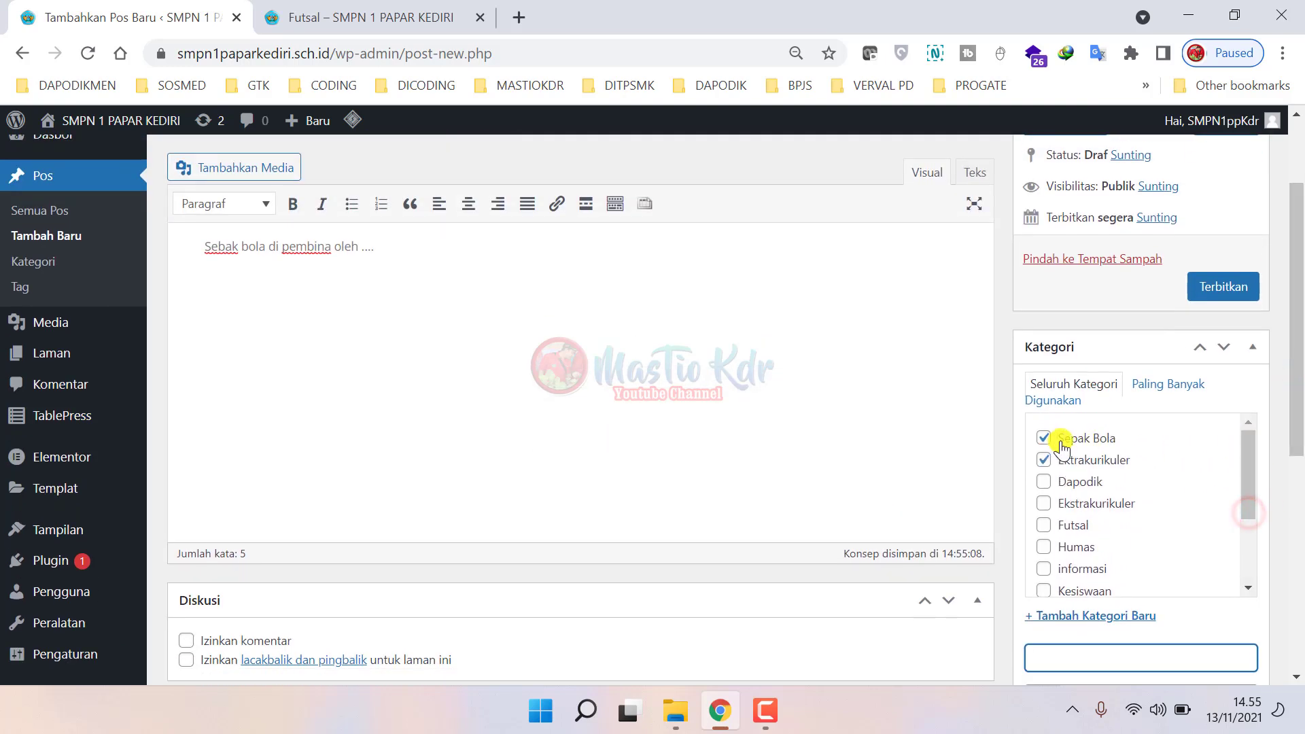
click(1078, 460)
click(1079, 439)
click(1078, 460)
click(1081, 437)
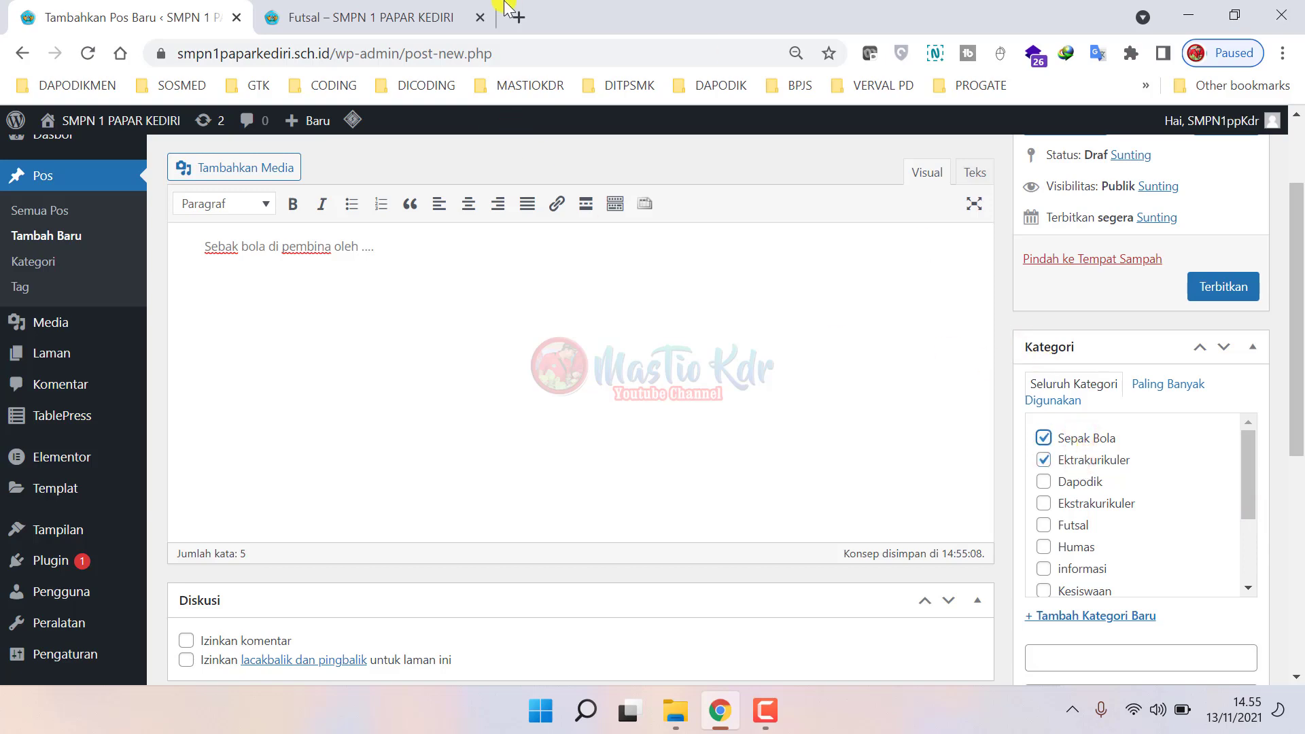
- Look at the category heading on the site's Futsal page and return to the Sepak Bola post
click(353, 17)
click(102, 17)
click(320, 17)
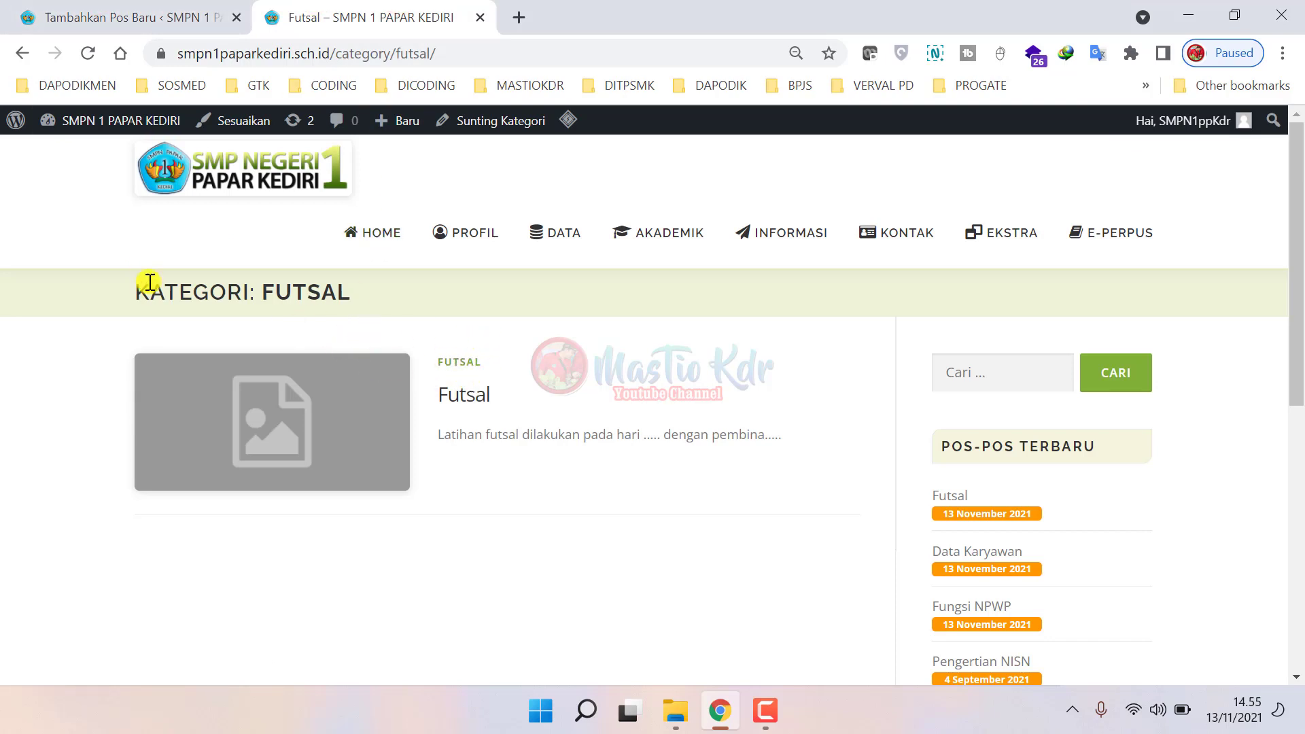
drag(150, 281, 387, 263)
click(183, 17)
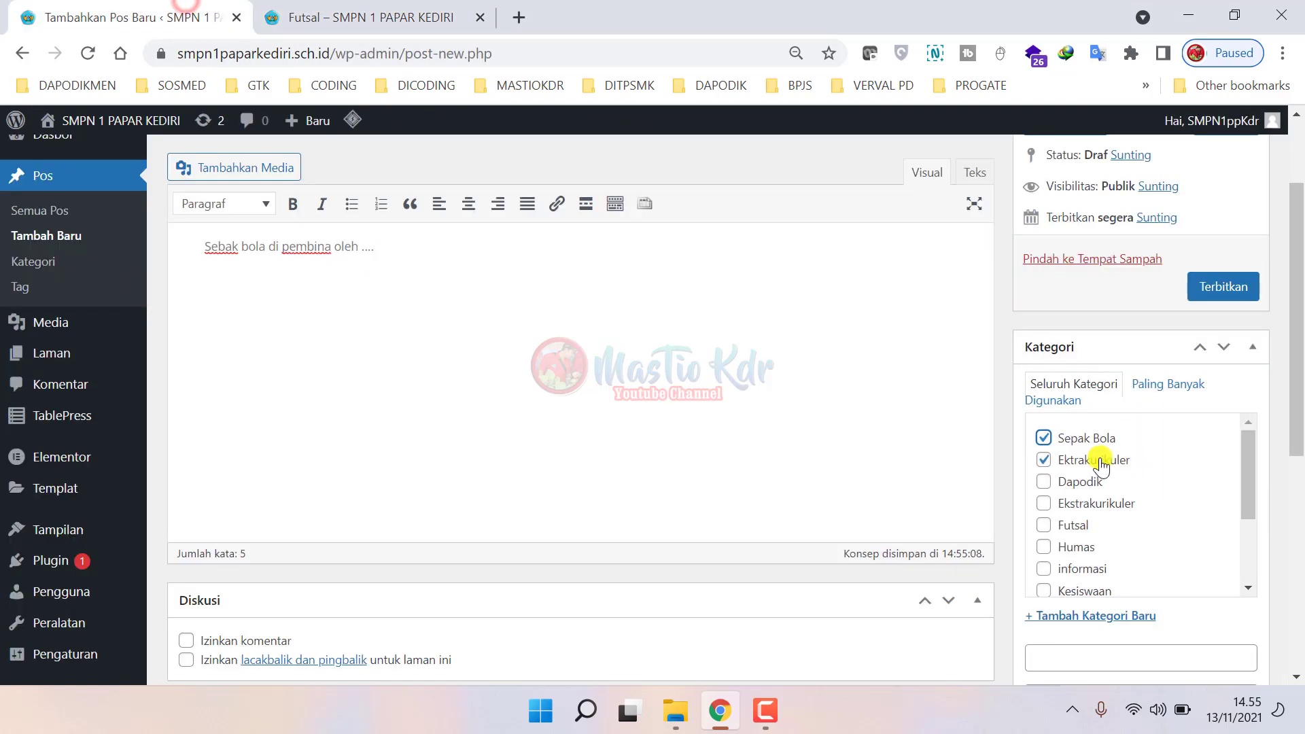
- Publish the Sepak Bola post and check the Ekstra dropdown on the site
scroll(1292, 408, down, 1)
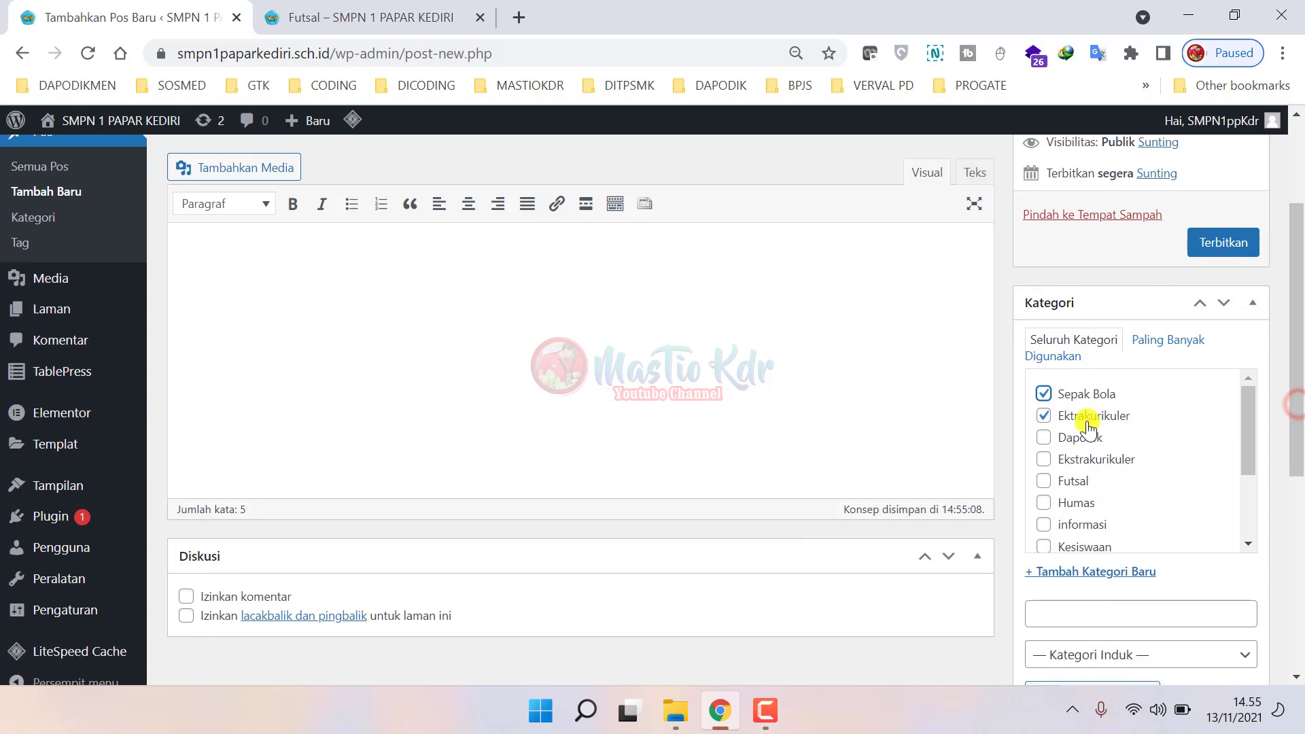
click(1236, 242)
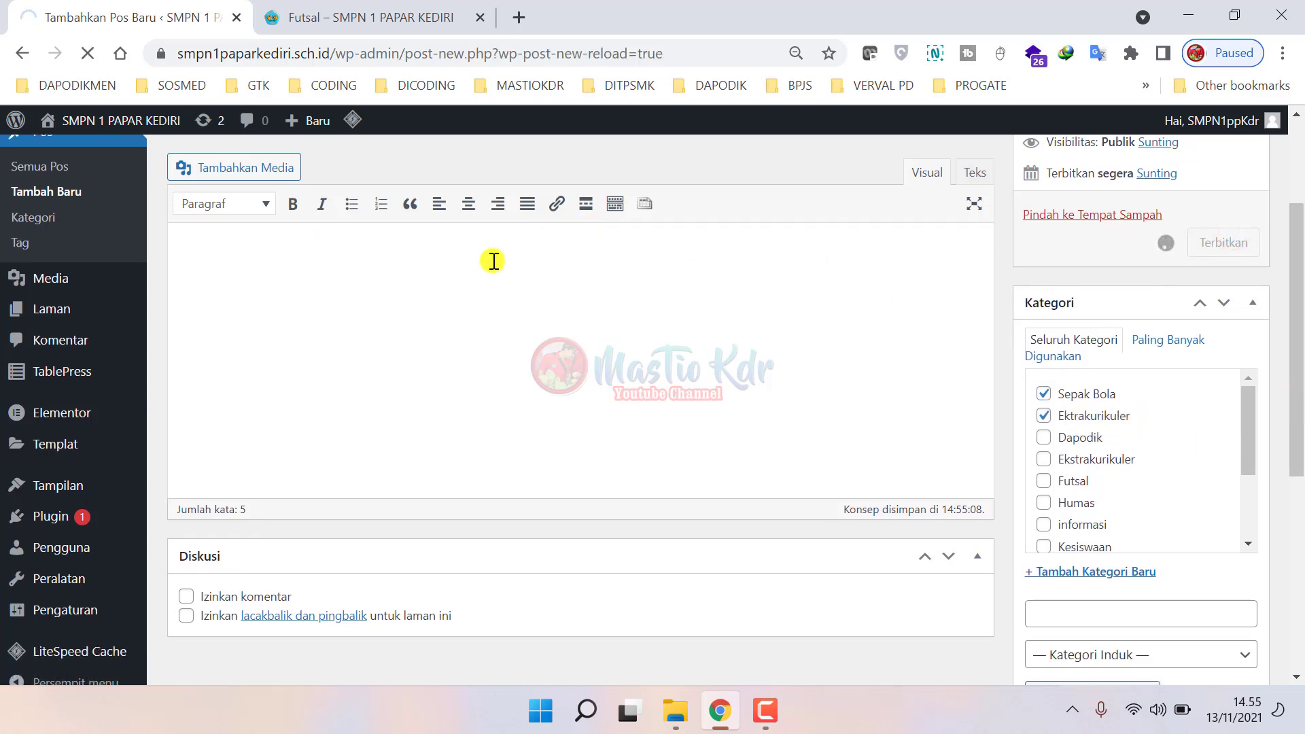
click(373, 19)
mouse_move(1001, 238)
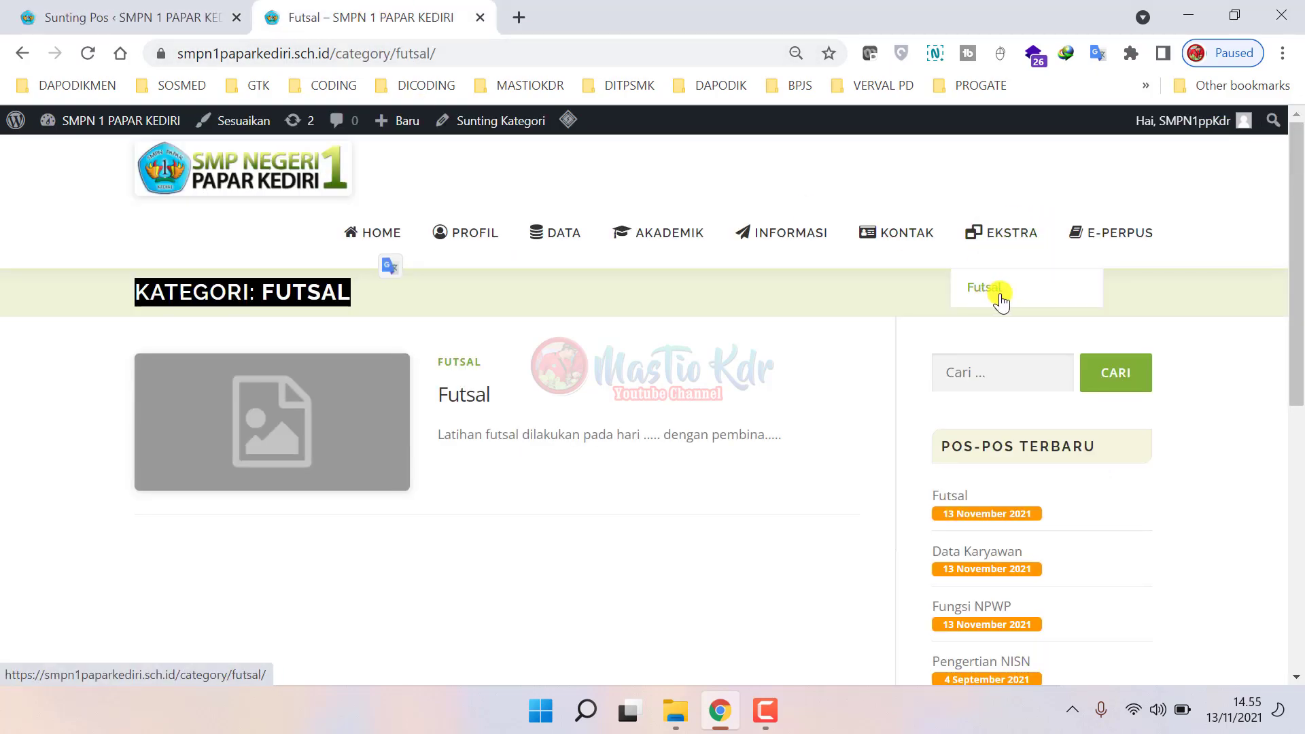
- Open the WordPress menu editor and add the Sepak Bola category to Menu Utama
click(178, 9)
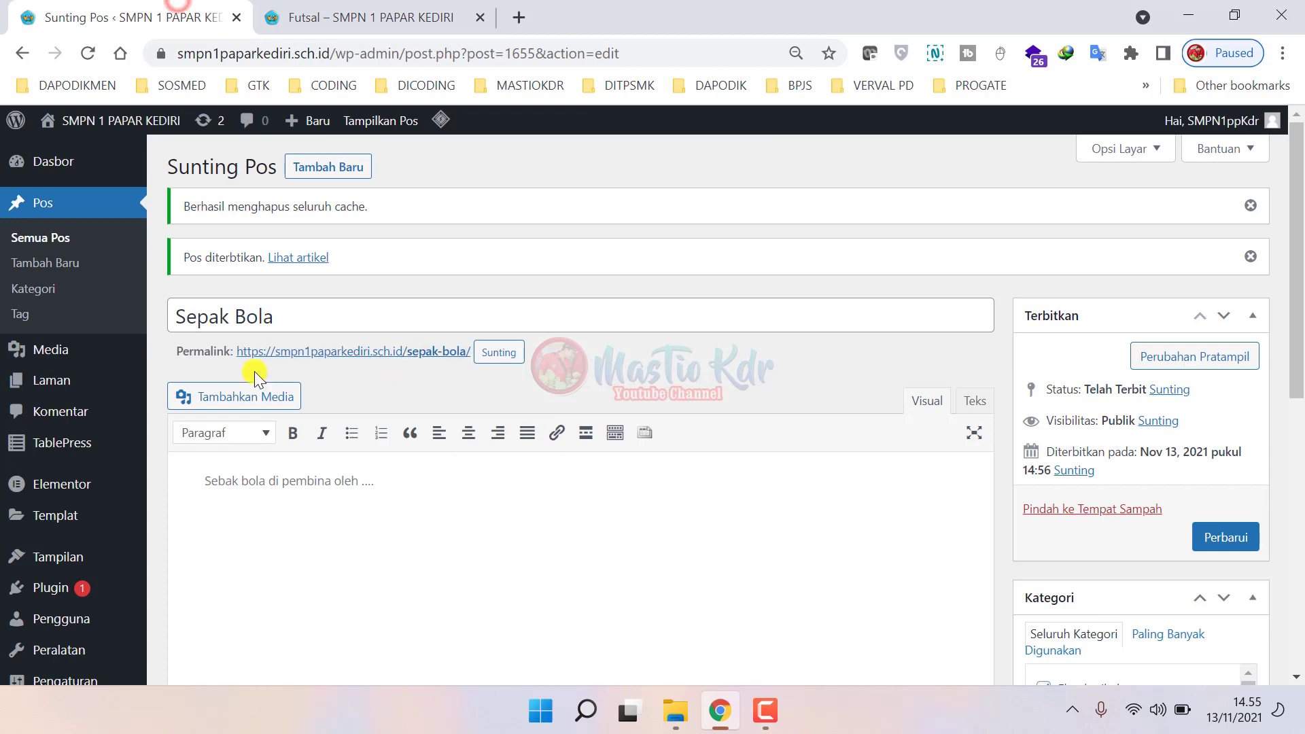
scroll(27, 554, down, 3)
mouse_move(55, 463)
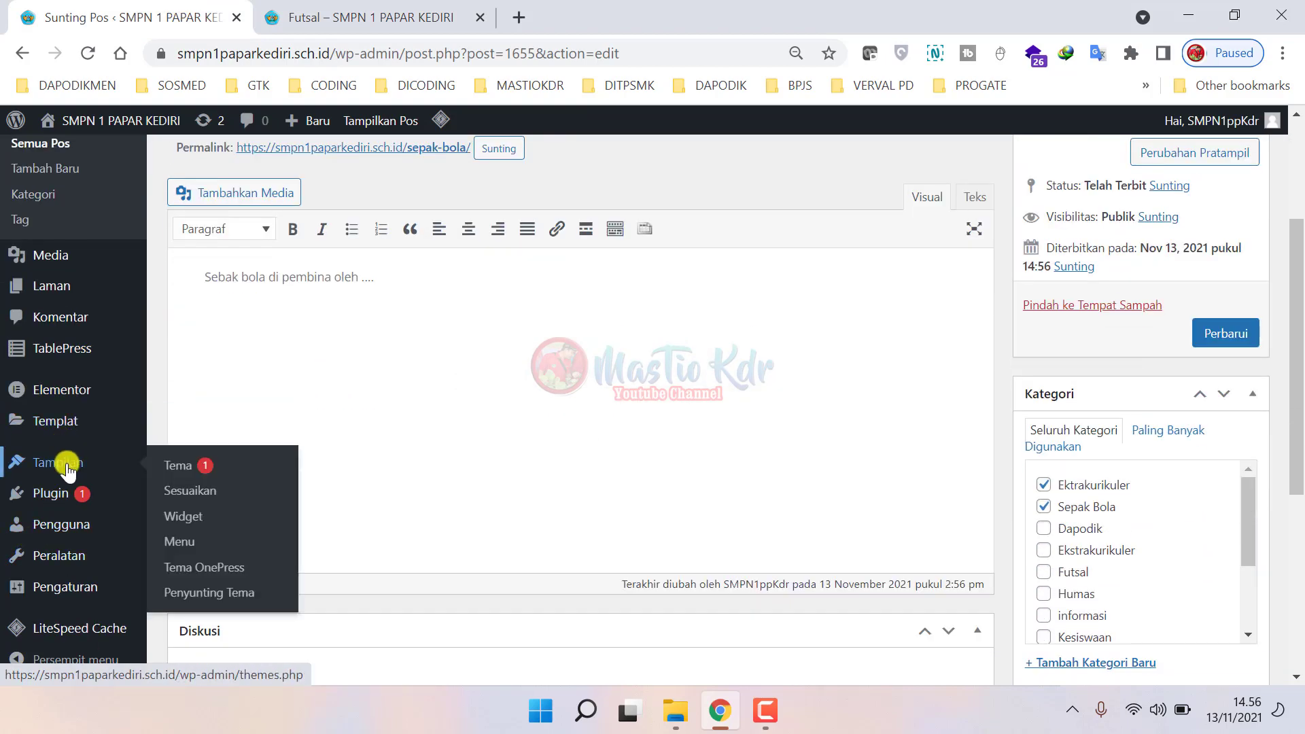
click(178, 543)
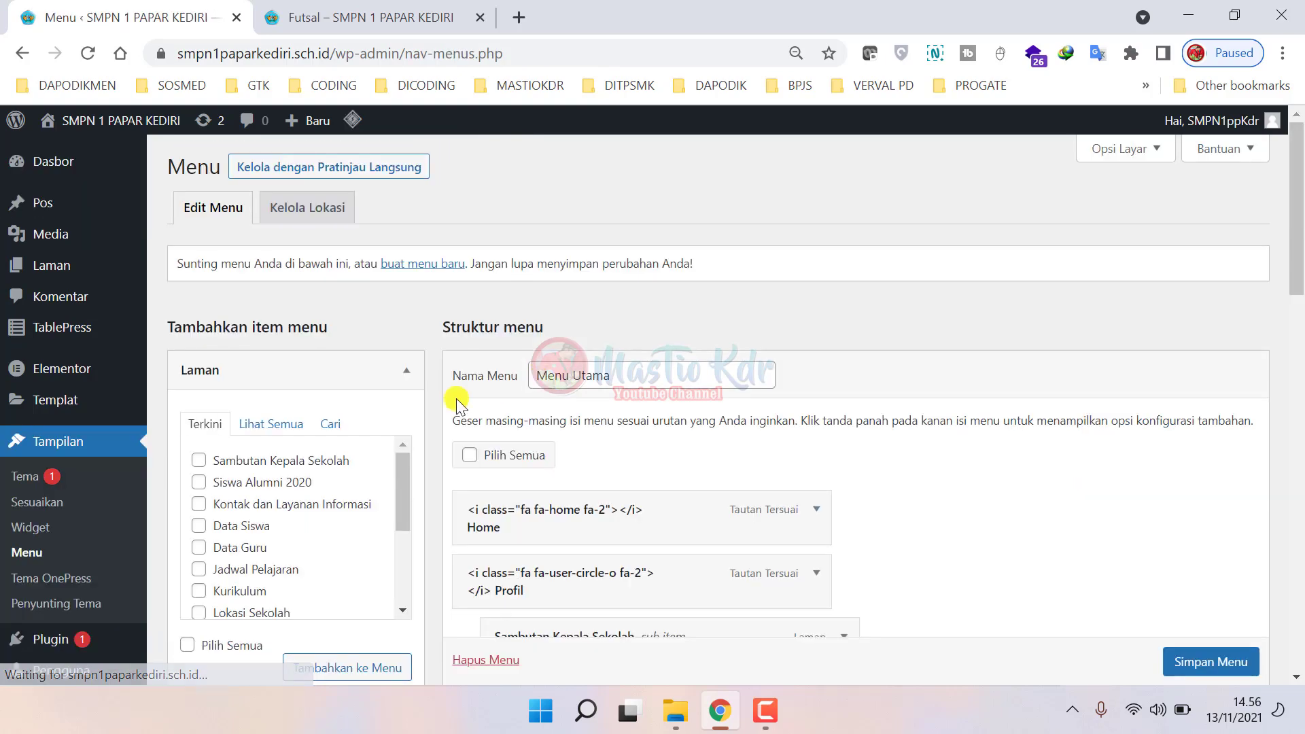
scroll(417, 410, down, 10)
click(349, 325)
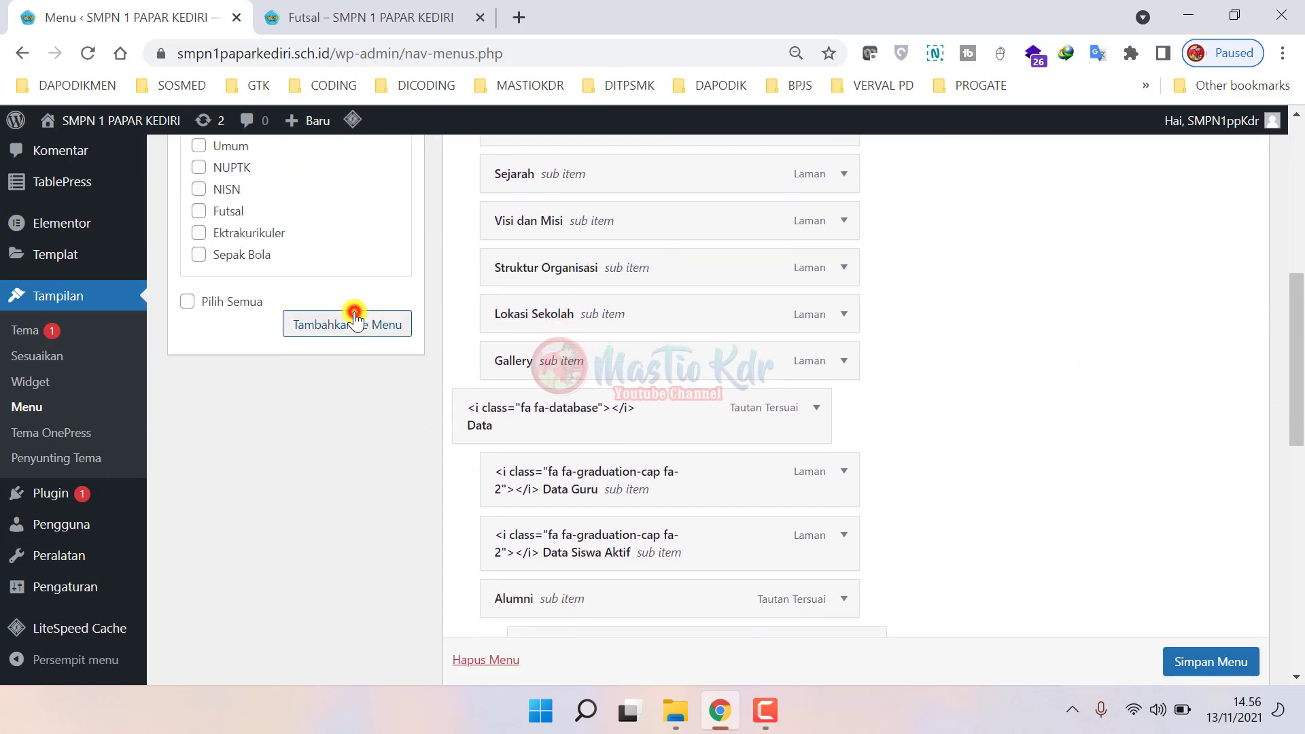
scroll(327, 348, up, 2)
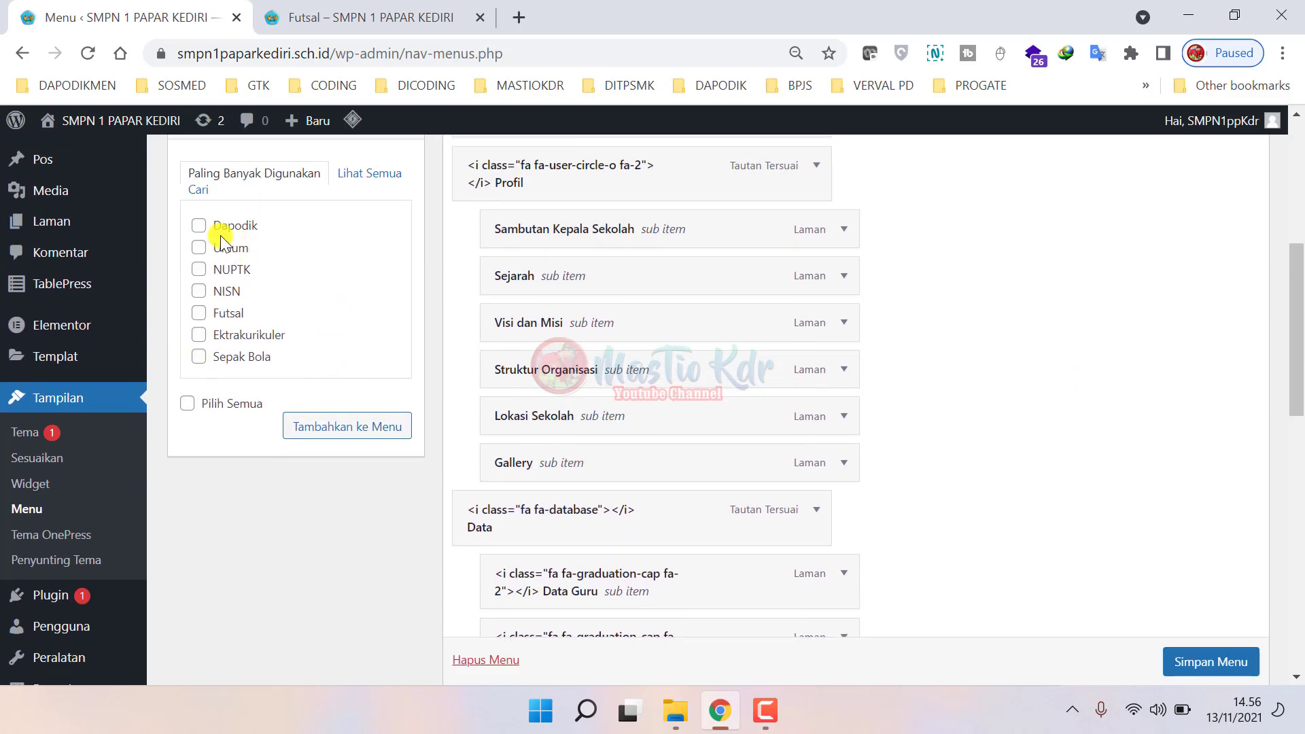
click(228, 359)
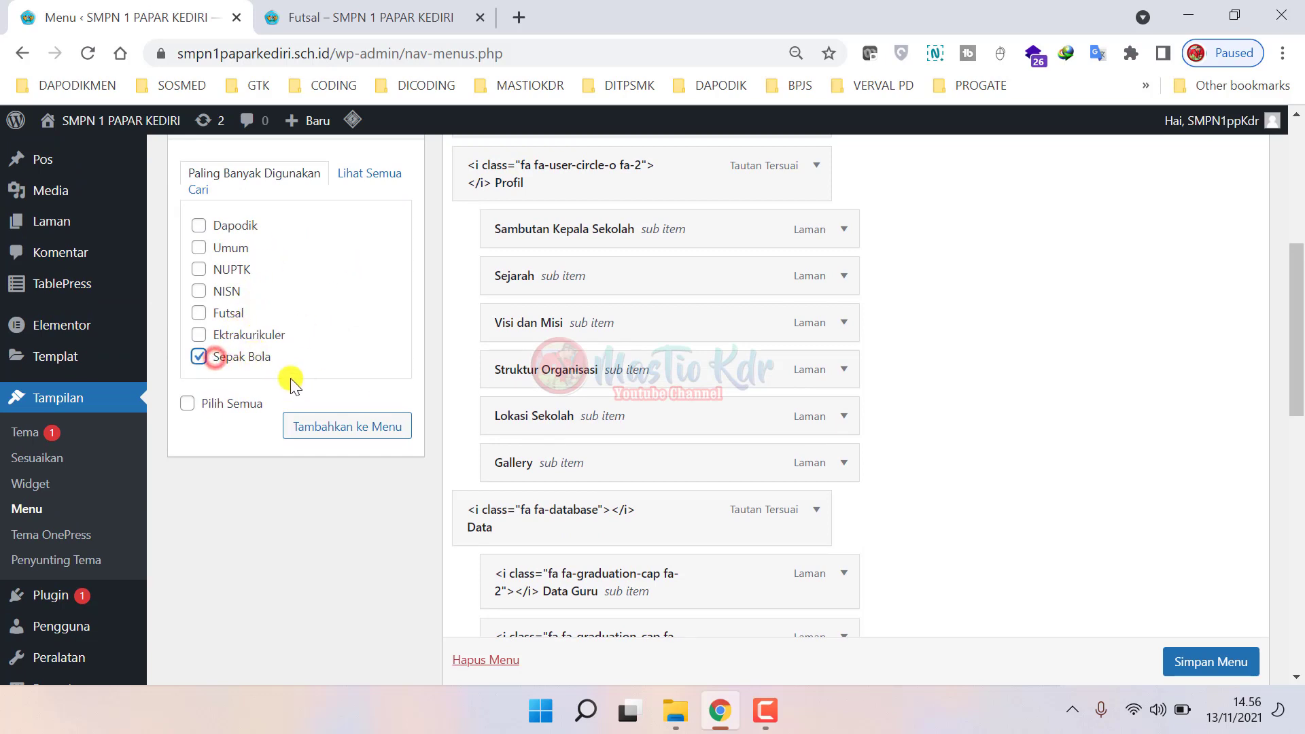
click(337, 428)
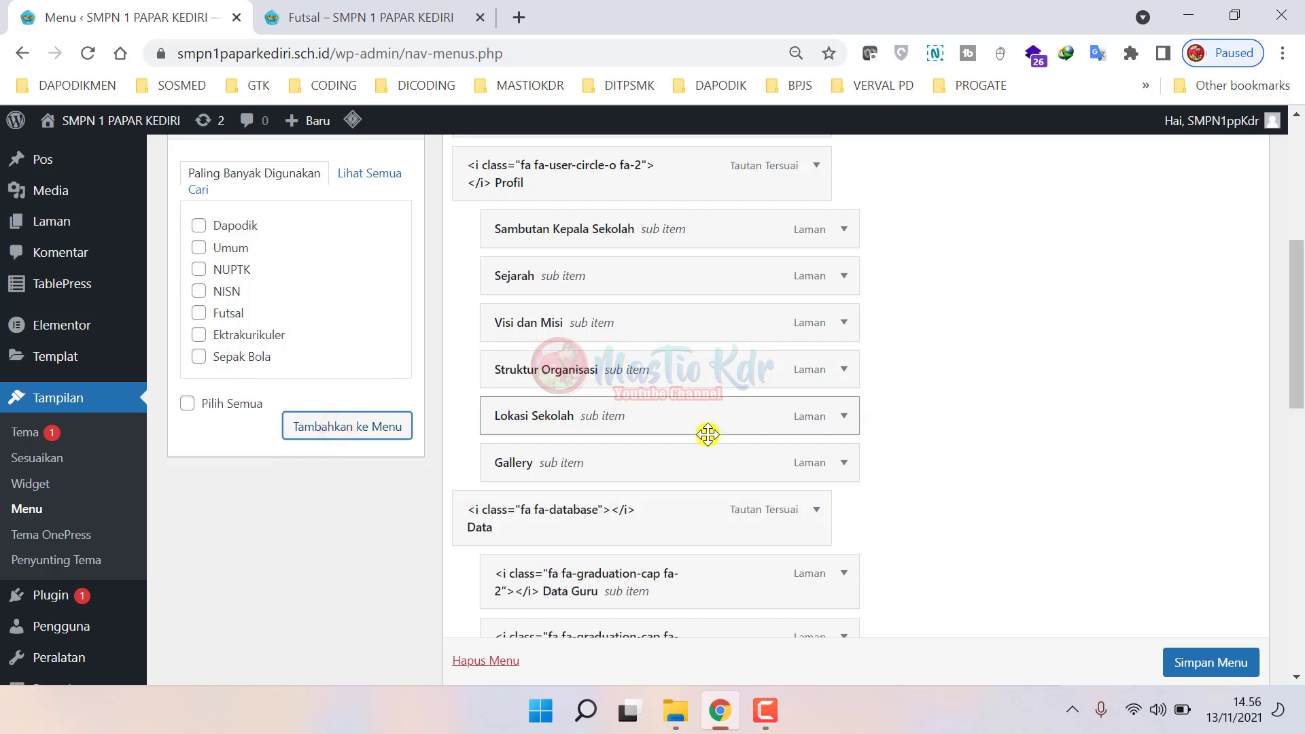
- Place the Sepak Bola item below Futsal as a sub item of Ekstra and save the menu
scroll(890, 448, down, 10)
scroll(890, 447, up, 1)
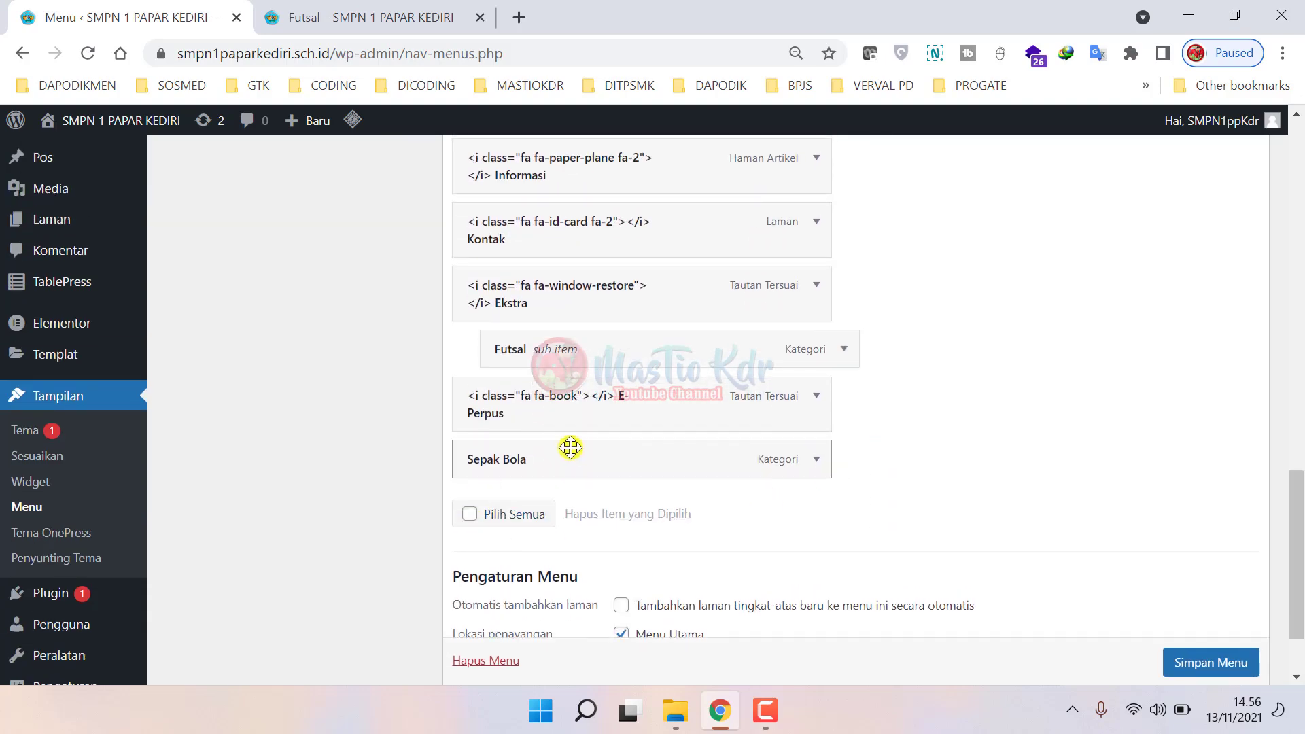
drag(573, 459, 608, 399)
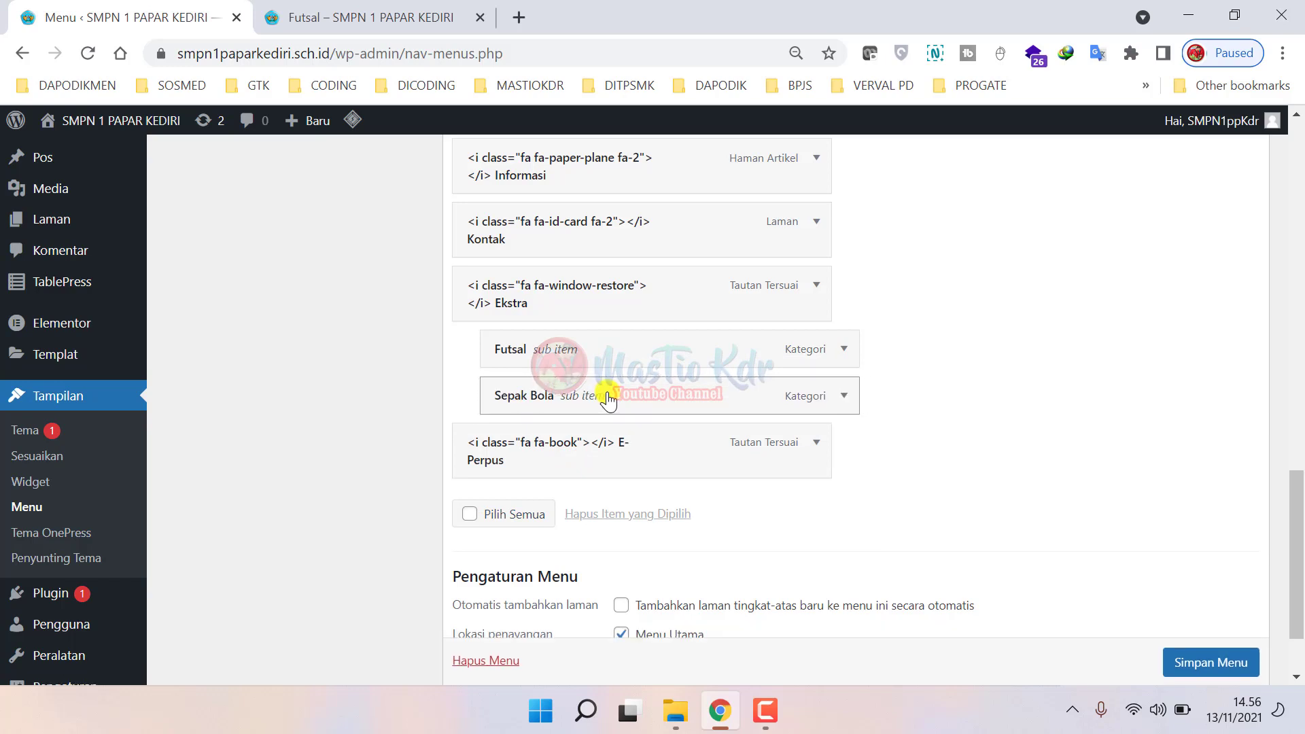
scroll(1196, 664, down, 1)
click(1200, 664)
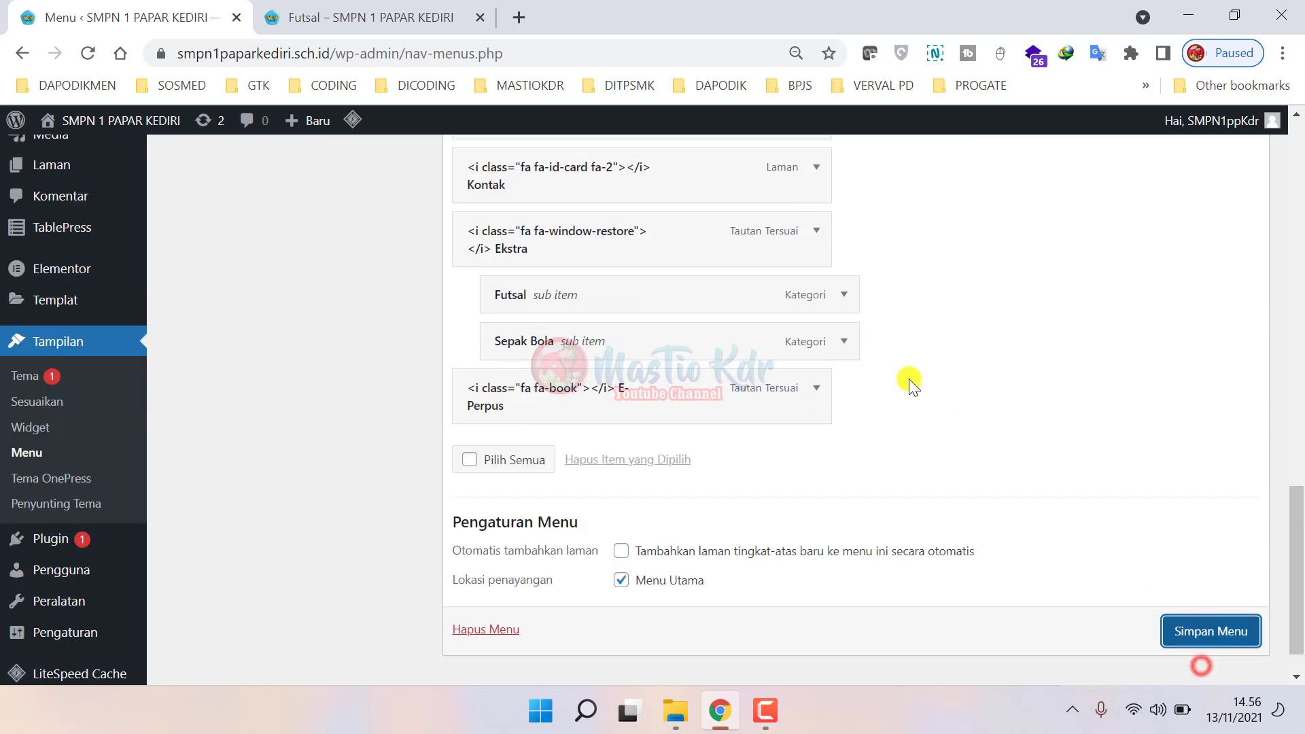
click(1217, 632)
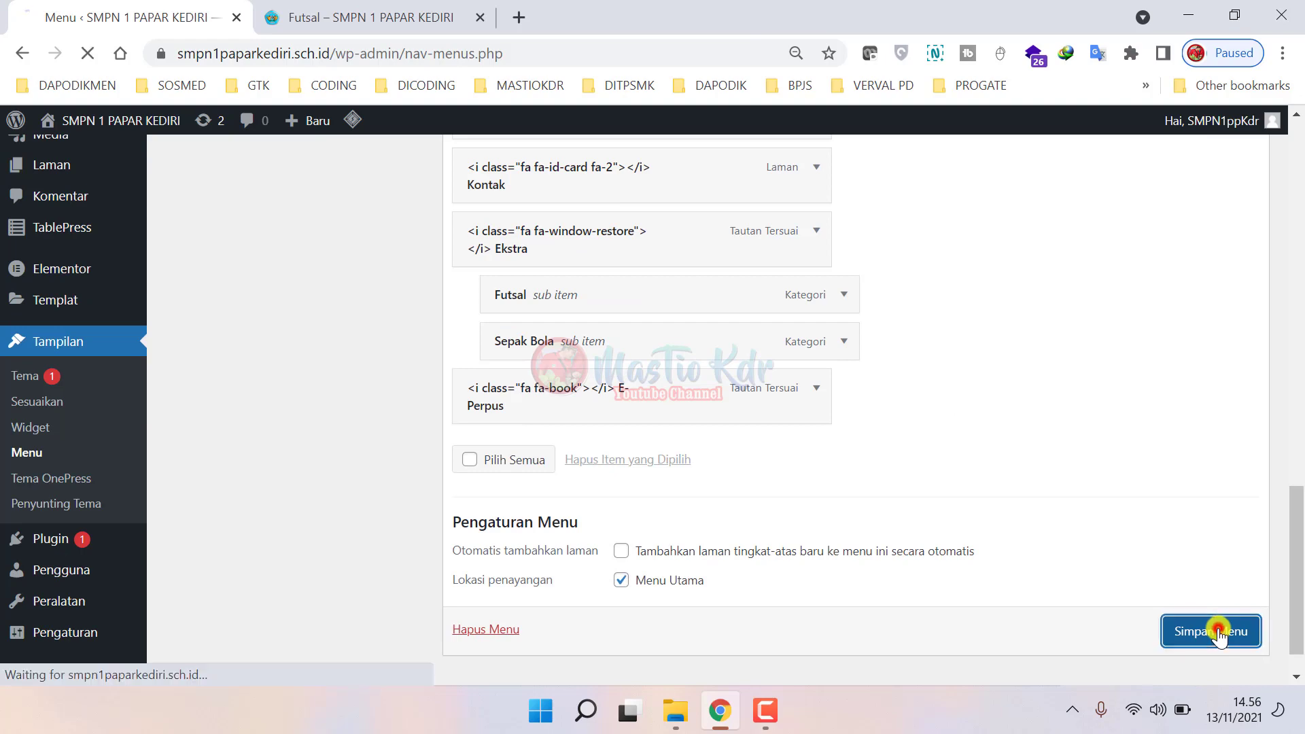
- Reload the site's Futsal page and compare its Ekstra dropdown with the structure in the menu editor
click(350, 11)
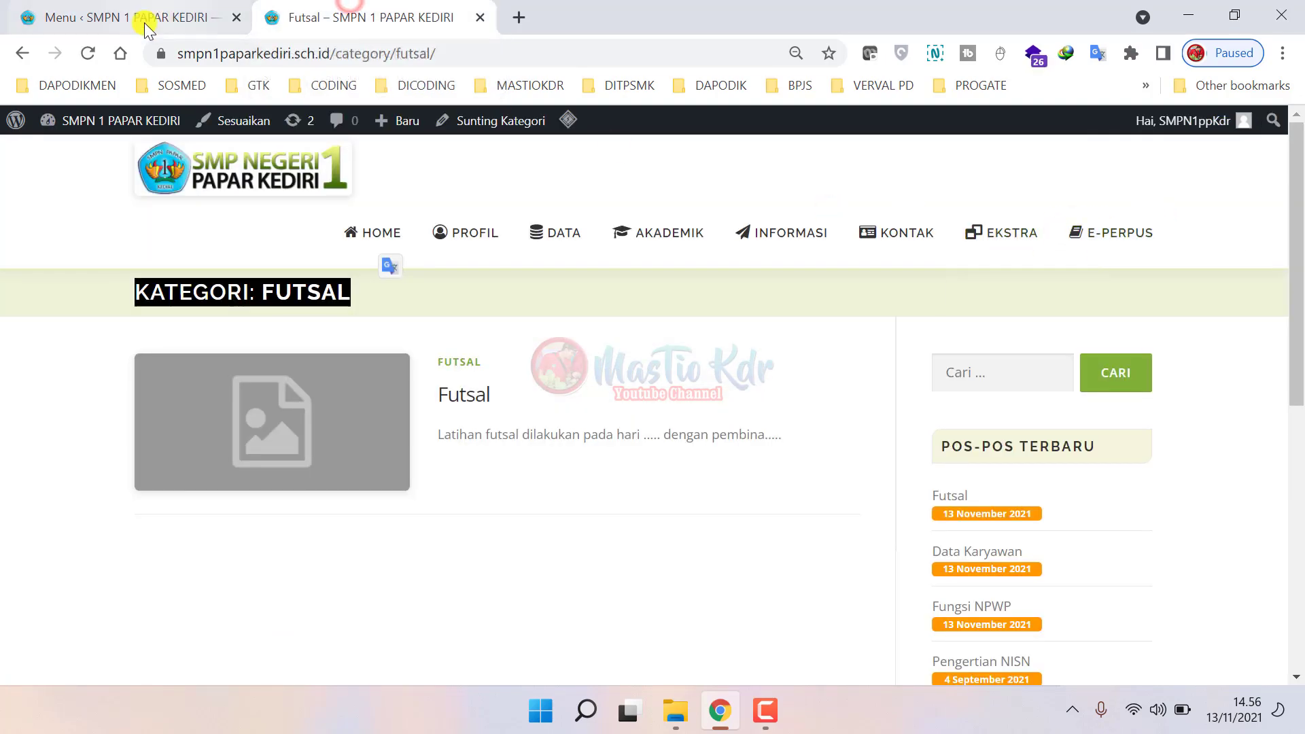
click(89, 53)
mouse_move(987, 224)
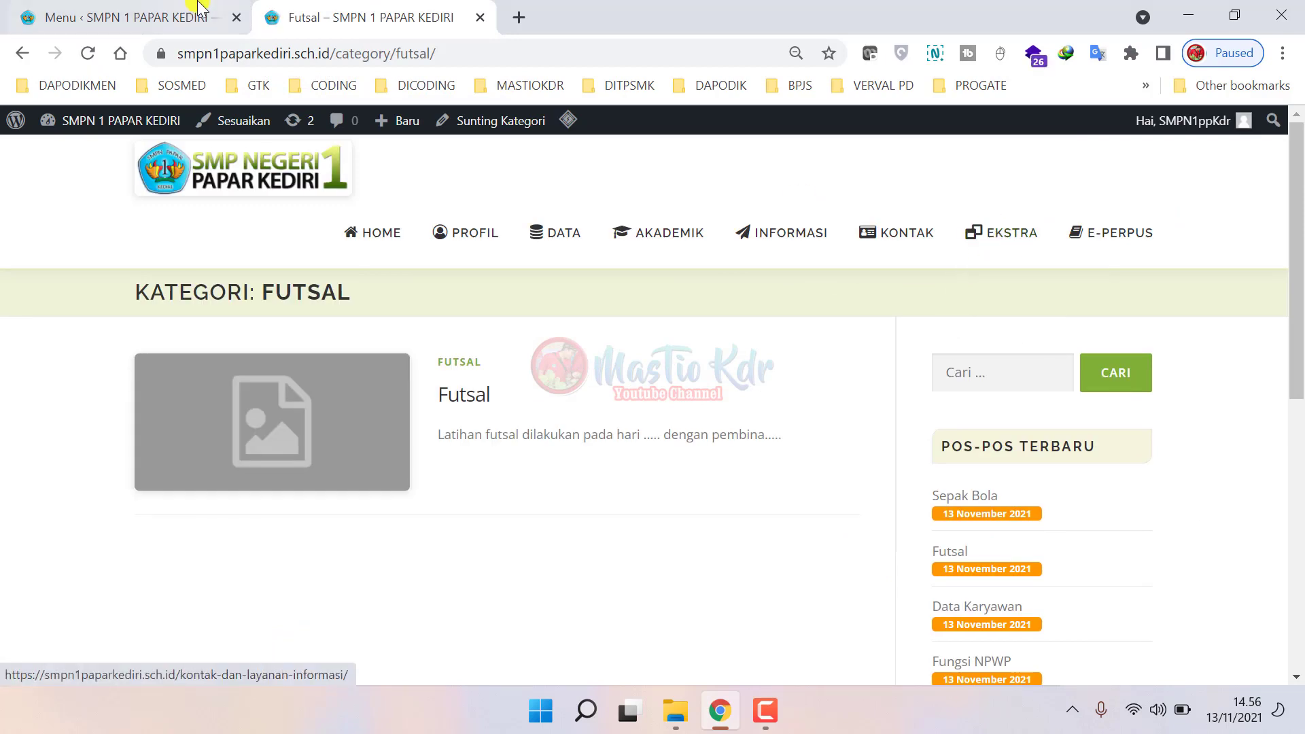
click(157, 11)
scroll(798, 479, down, 2)
scroll(798, 480, down, 5)
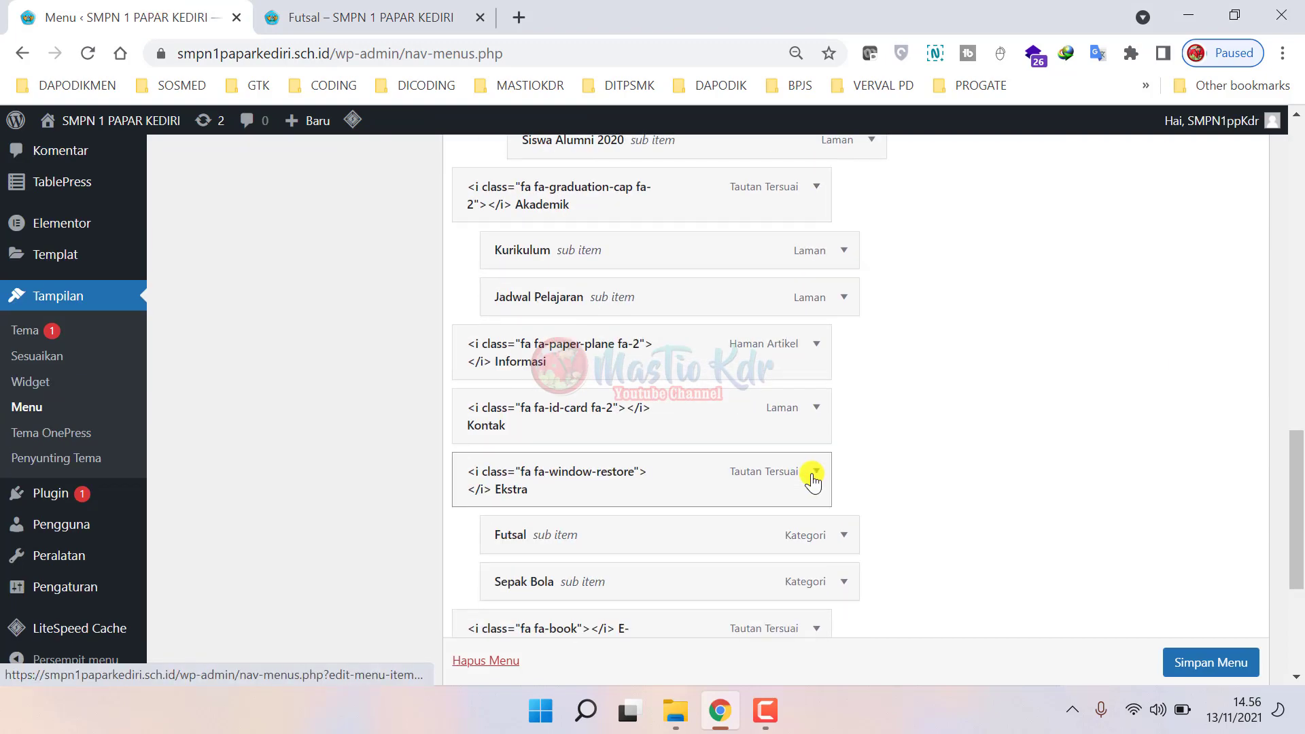
click(360, 17)
mouse_move(969, 242)
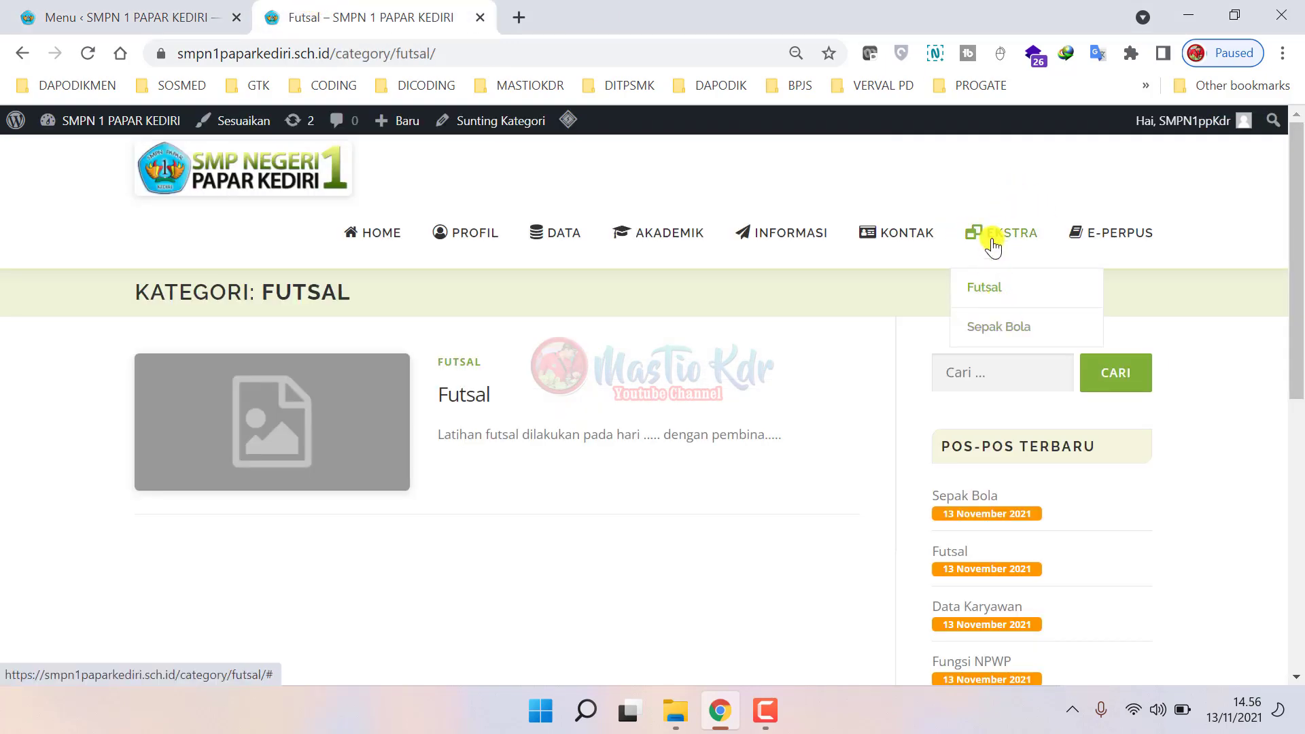
- View the site's Akademik and Data dropdowns, including the Alumni entry
mouse_move(601, 217)
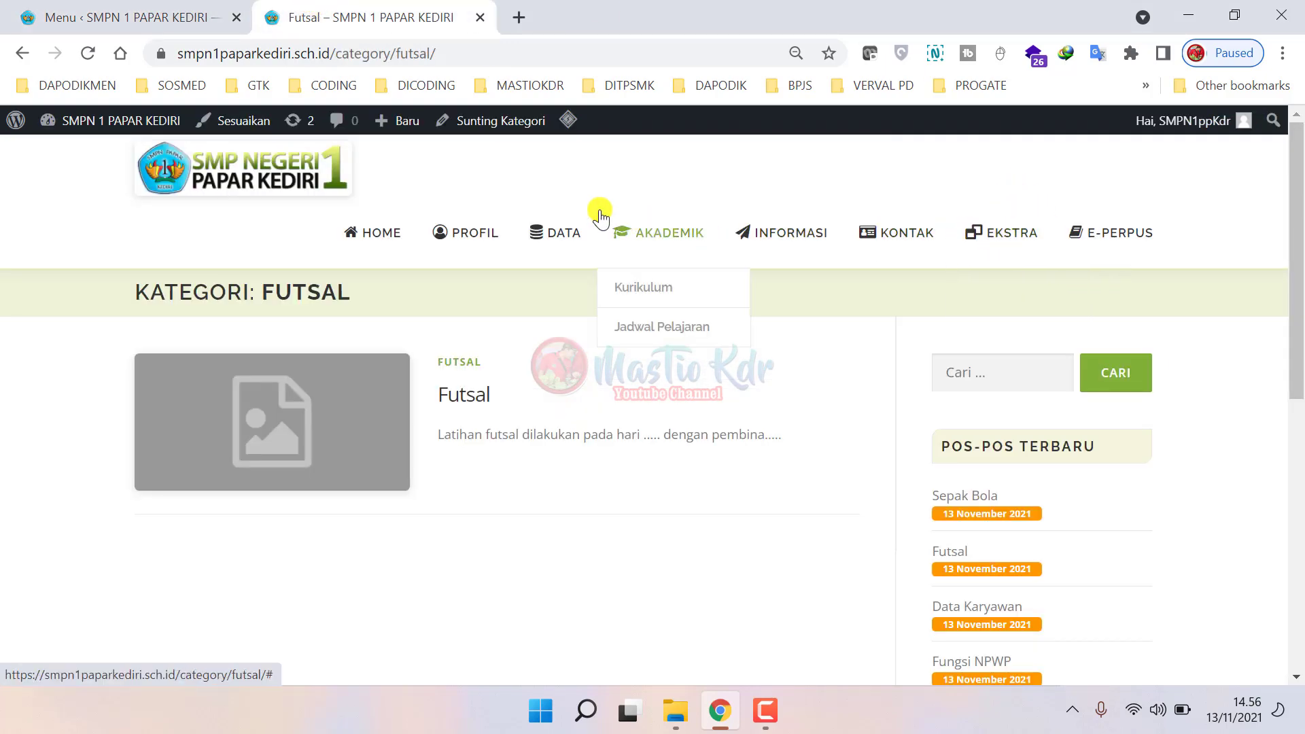
mouse_move(563, 251)
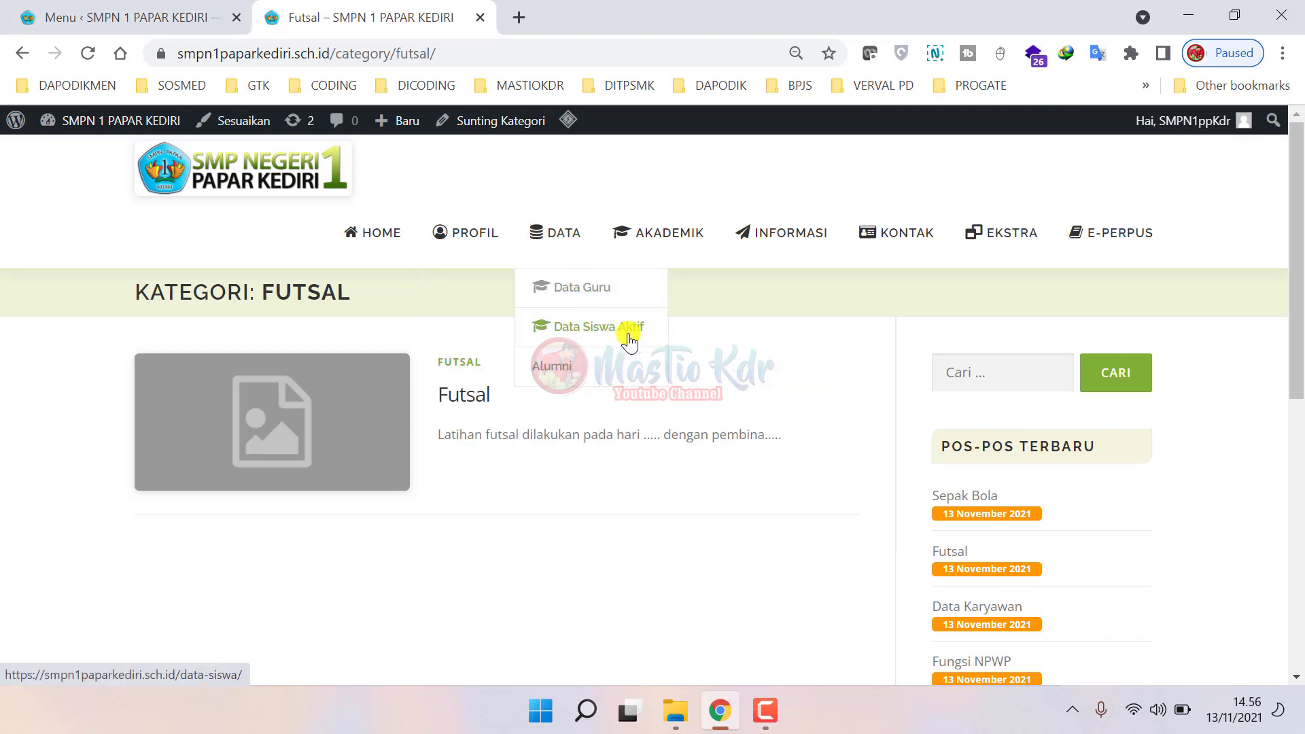
mouse_move(601, 372)
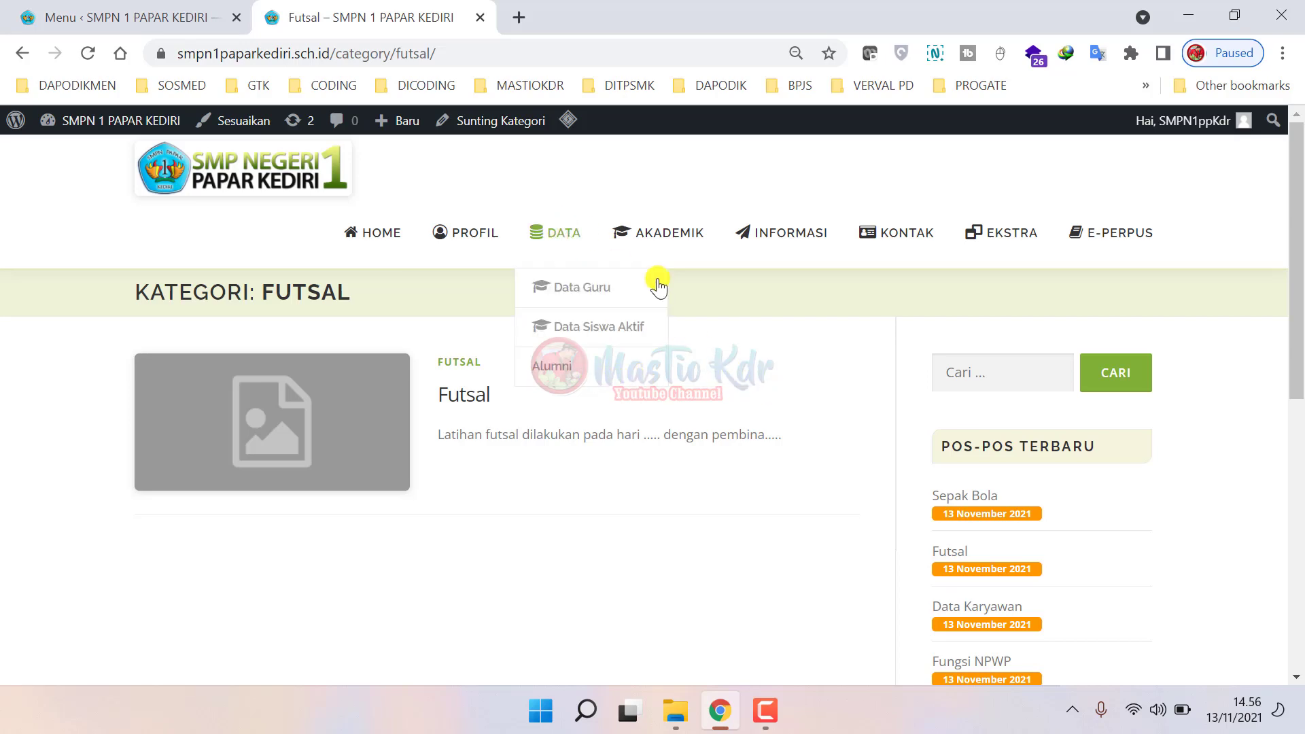
- Nest the Sepak Bola item one level deeper, under Futsal, and save the menu
click(167, 17)
scroll(771, 457, down, 4)
scroll(664, 428, up, 3)
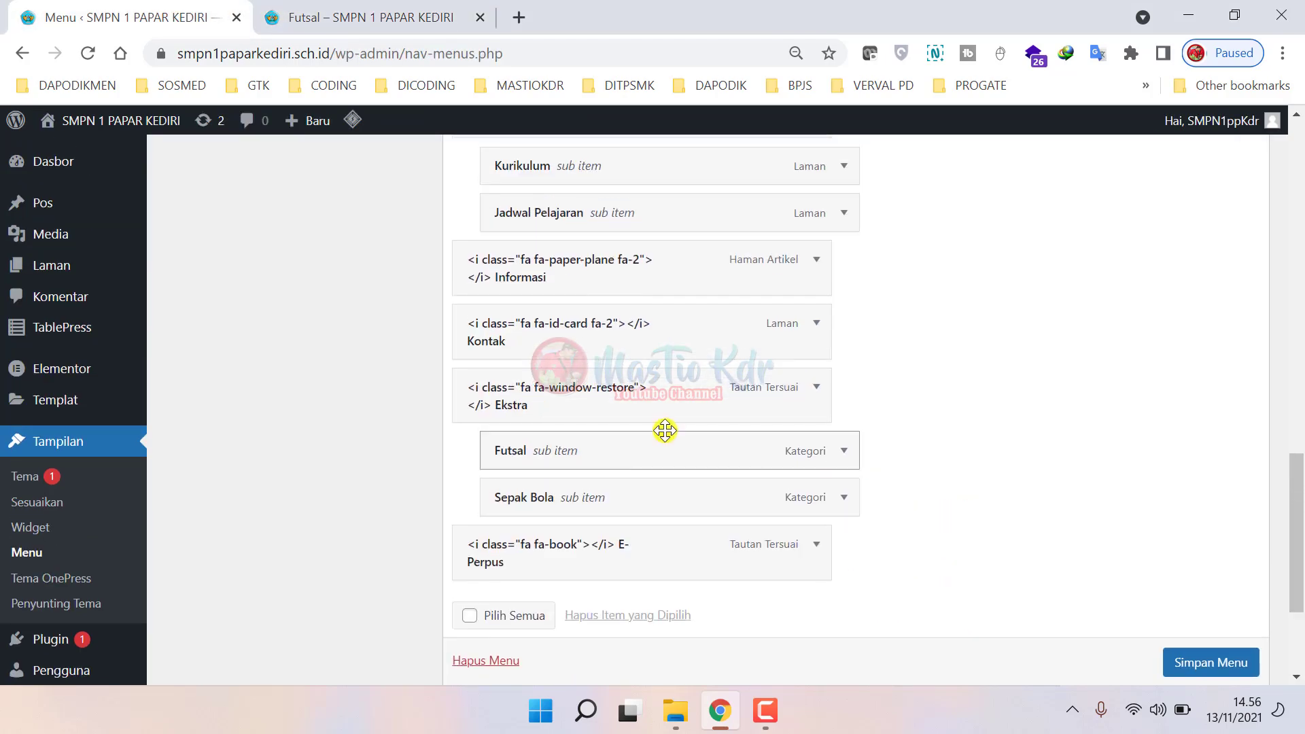
scroll(620, 411, down, 1)
mouse_move(579, 394)
mouse_down()
mouse_move(646, 401)
mouse_move(611, 387)
mouse_move(603, 402)
mouse_move(573, 382)
mouse_move(598, 395)
mouse_up()
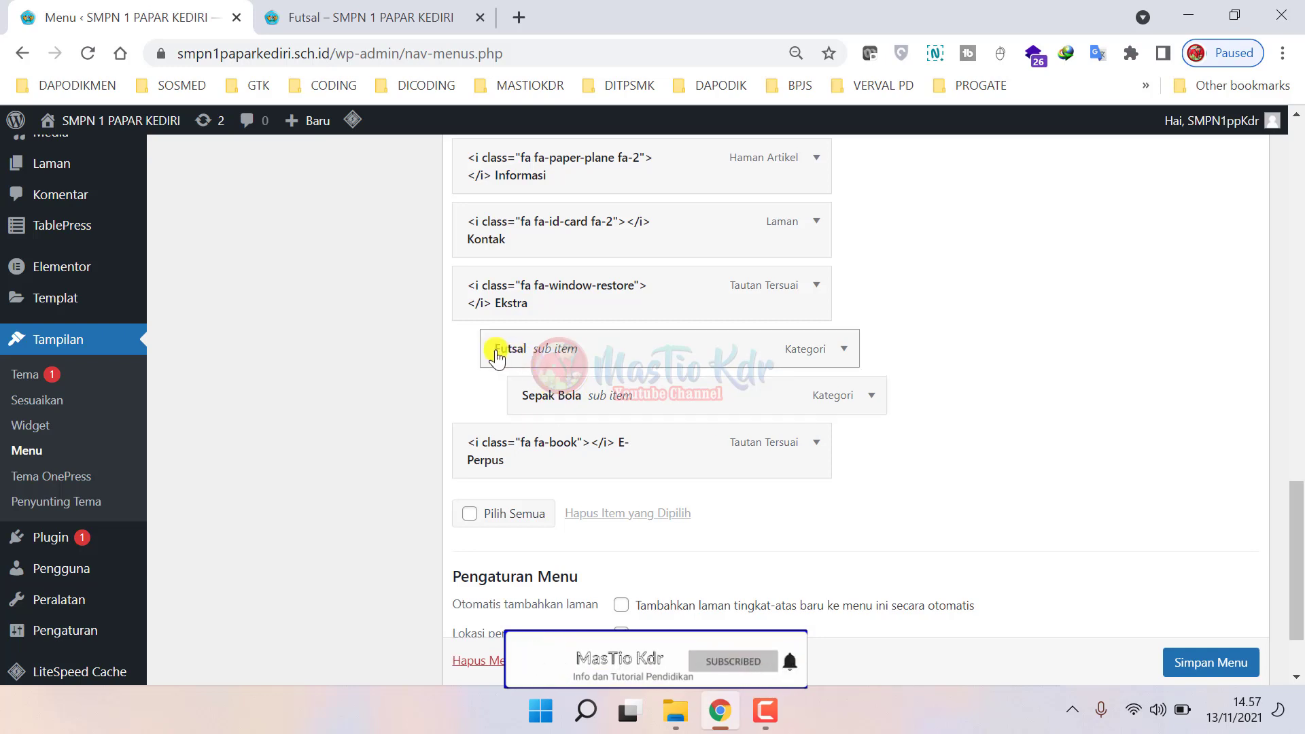
click(1207, 661)
scroll(1210, 650, down, 1)
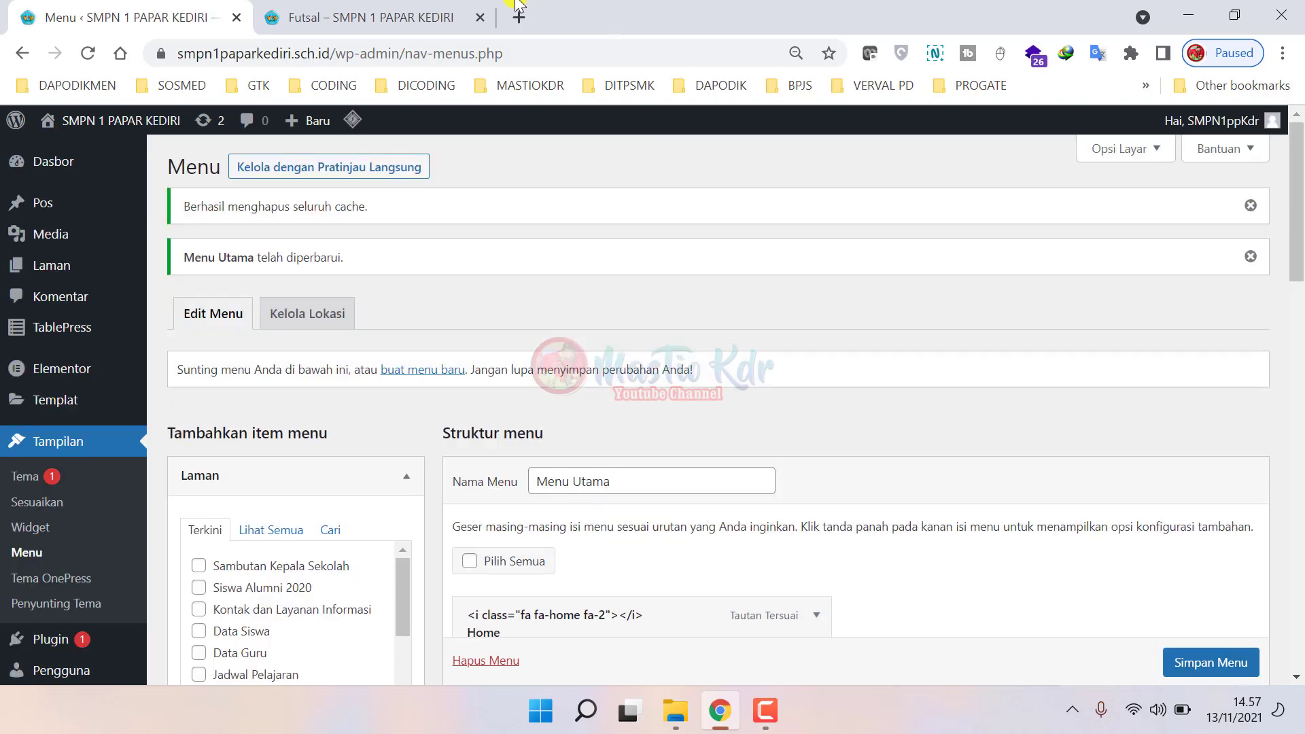
- Reload the site and examine the nested submenus of Futsal under Ekstra and of Alumni under Data
click(413, 10)
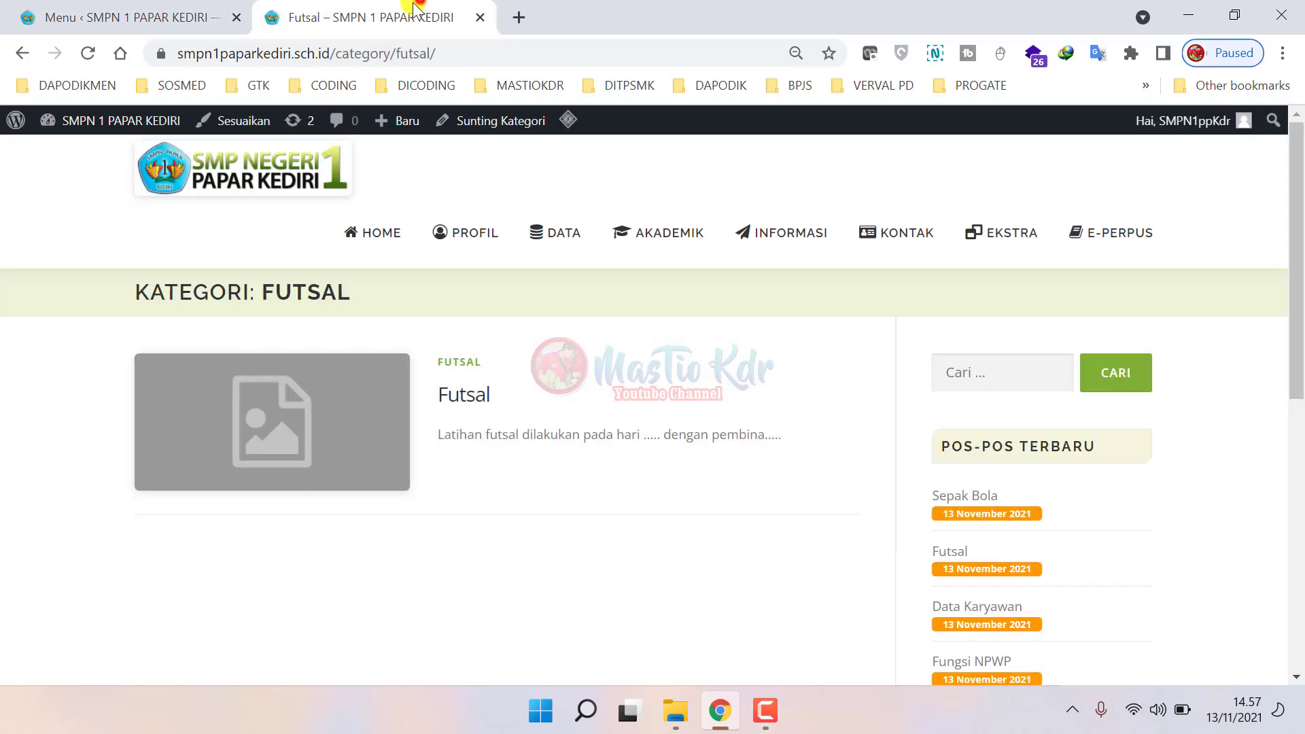
click(88, 53)
mouse_move(1002, 244)
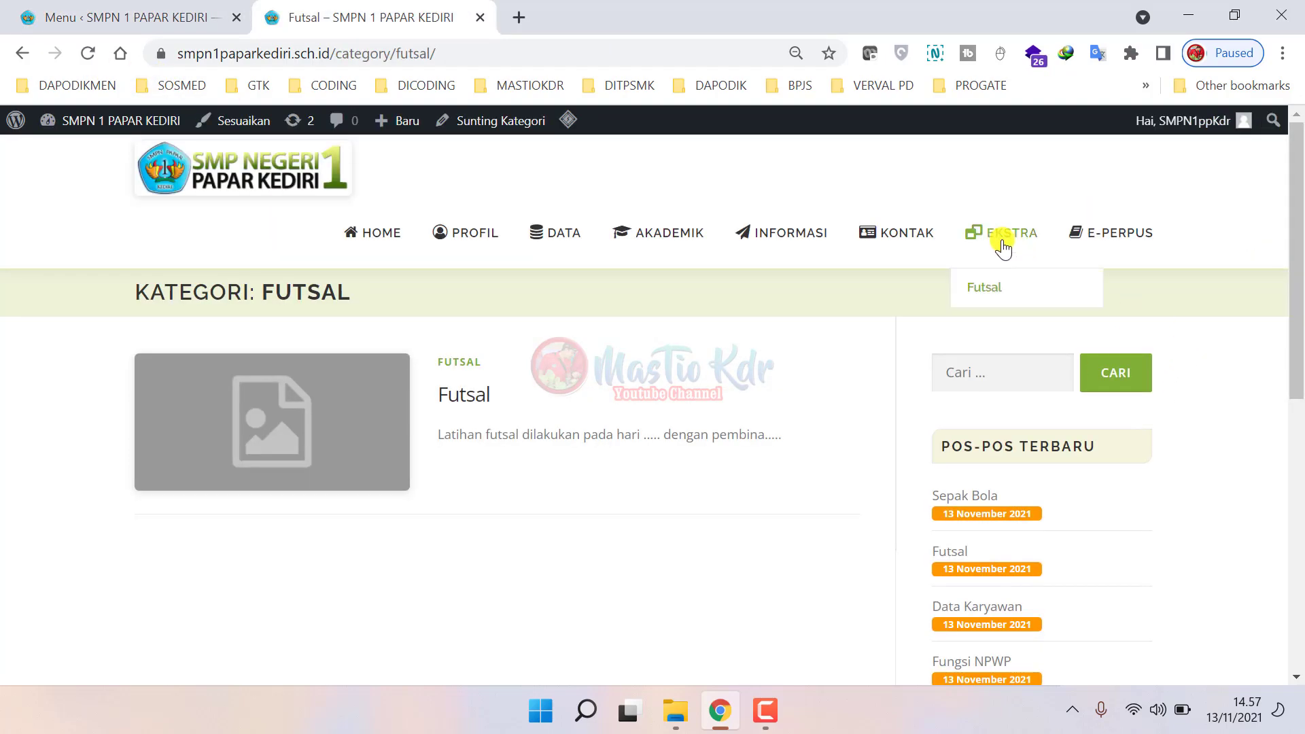
mouse_move(987, 292)
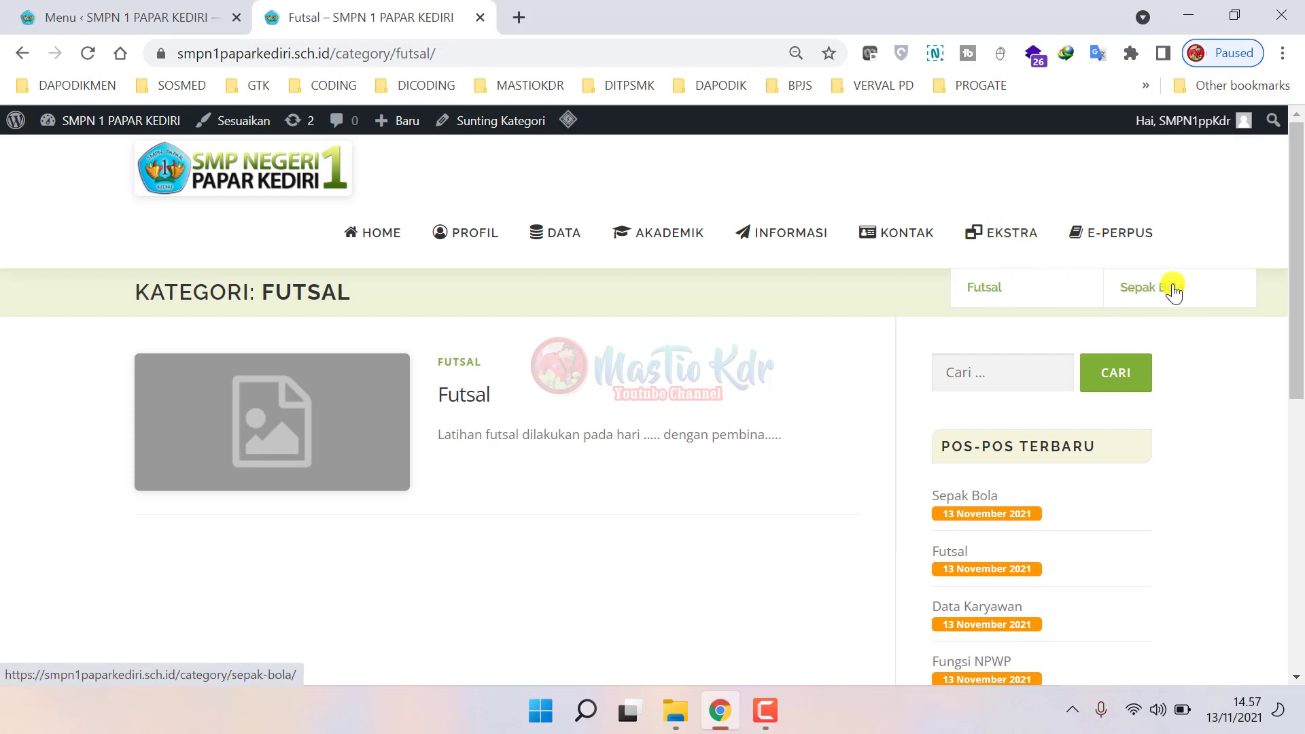
mouse_move(680, 251)
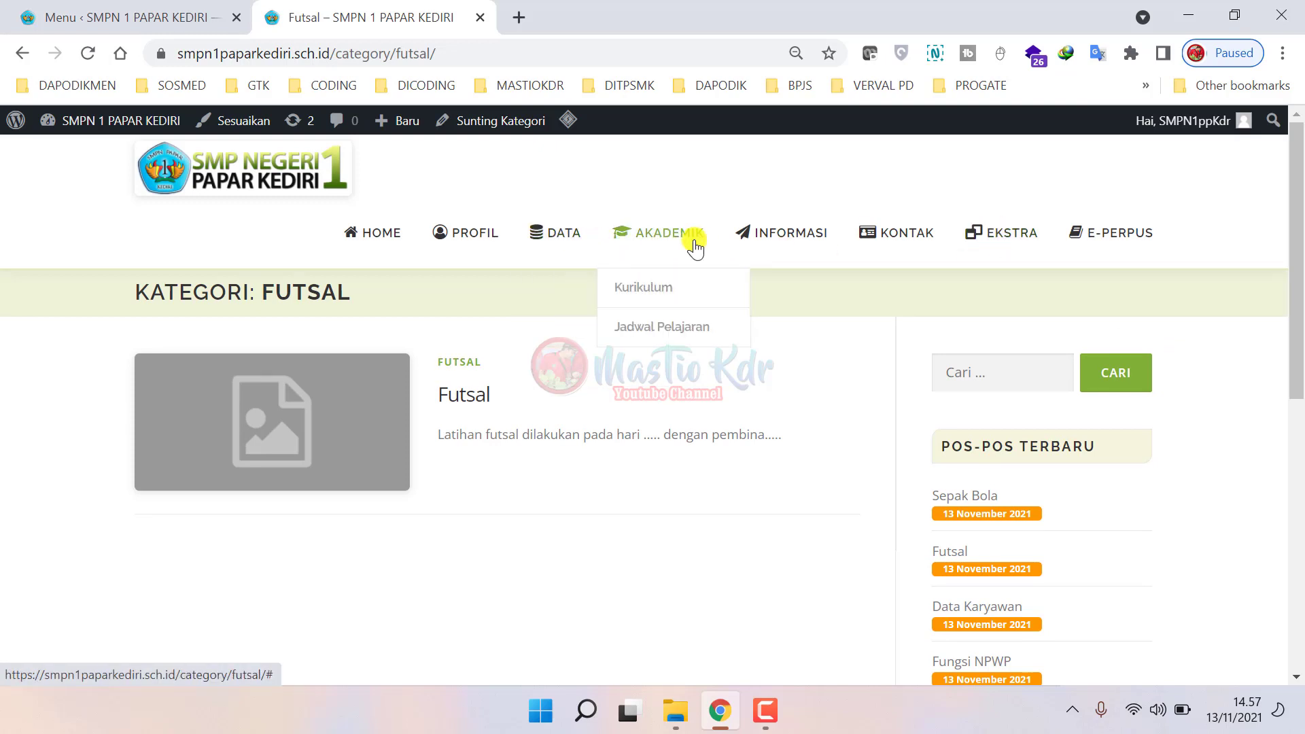
mouse_move(564, 251)
mouse_move(566, 376)
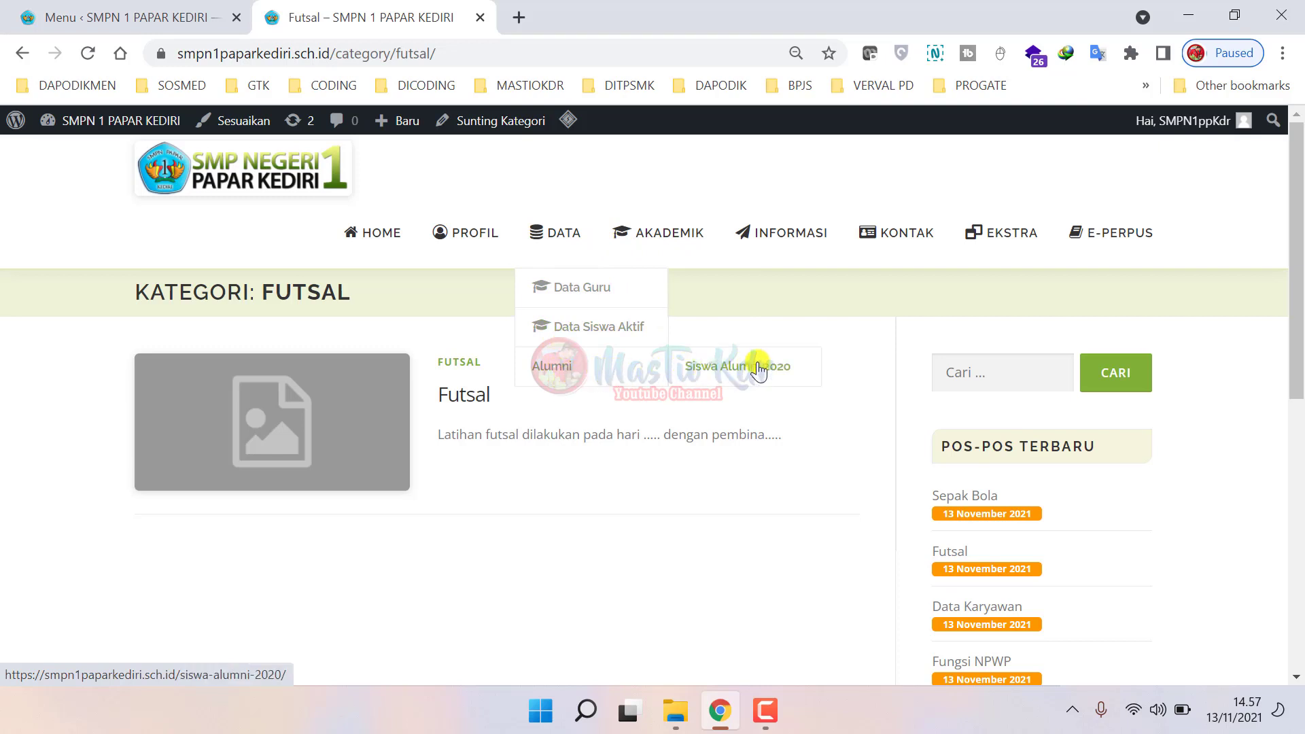
- Move the Sepak Bola item back to the same level as Futsal under Ekstra in the menu editor
key(ctrl+shift+Tab)
scroll(764, 459, down, 10)
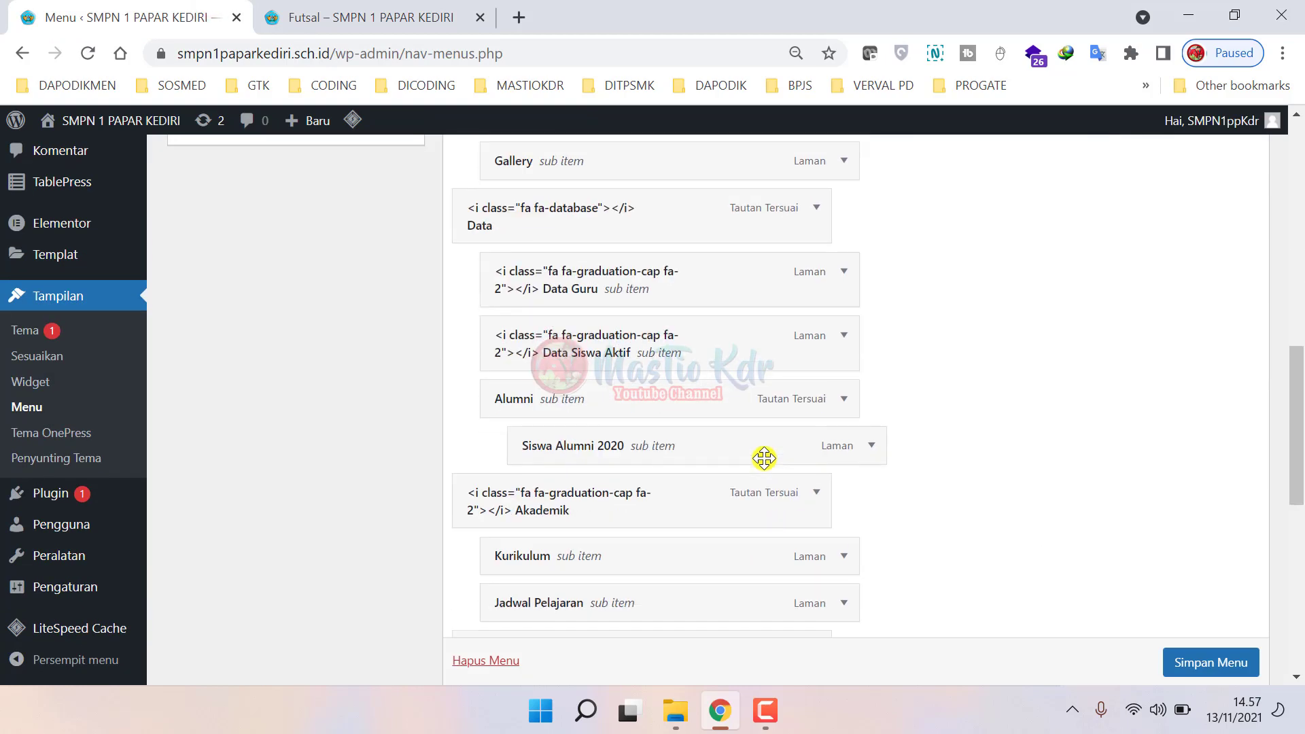
scroll(764, 459, down, 7)
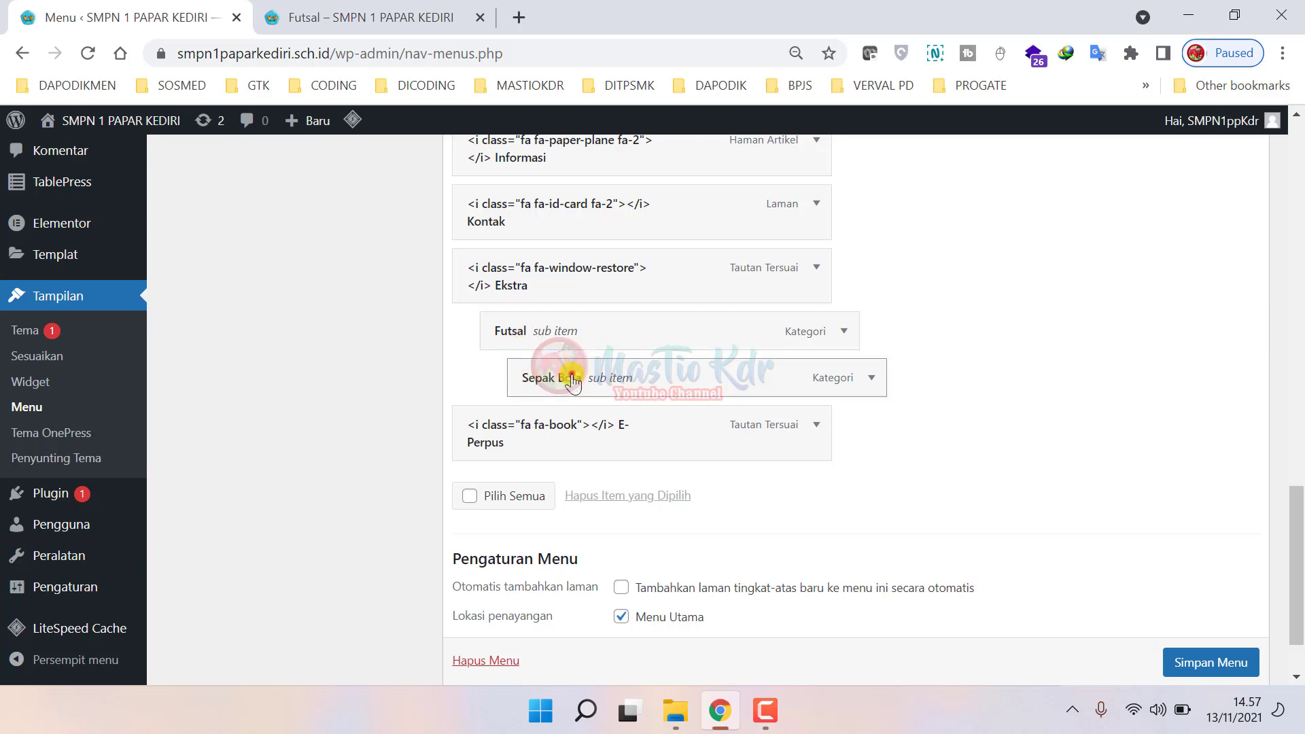
drag(572, 381, 533, 373)
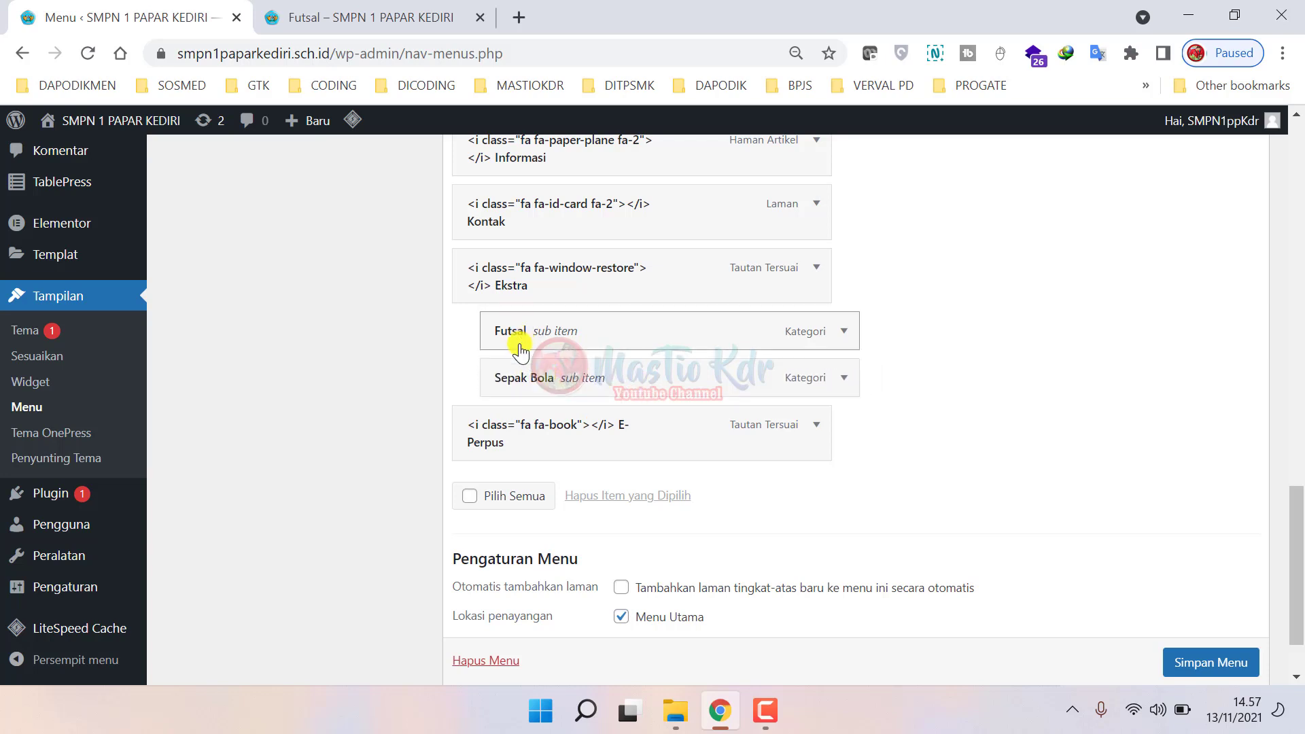
- Save the menu with Futsal and Sepak Bola at the same level, and return to the site's Futsal category page
click(1220, 657)
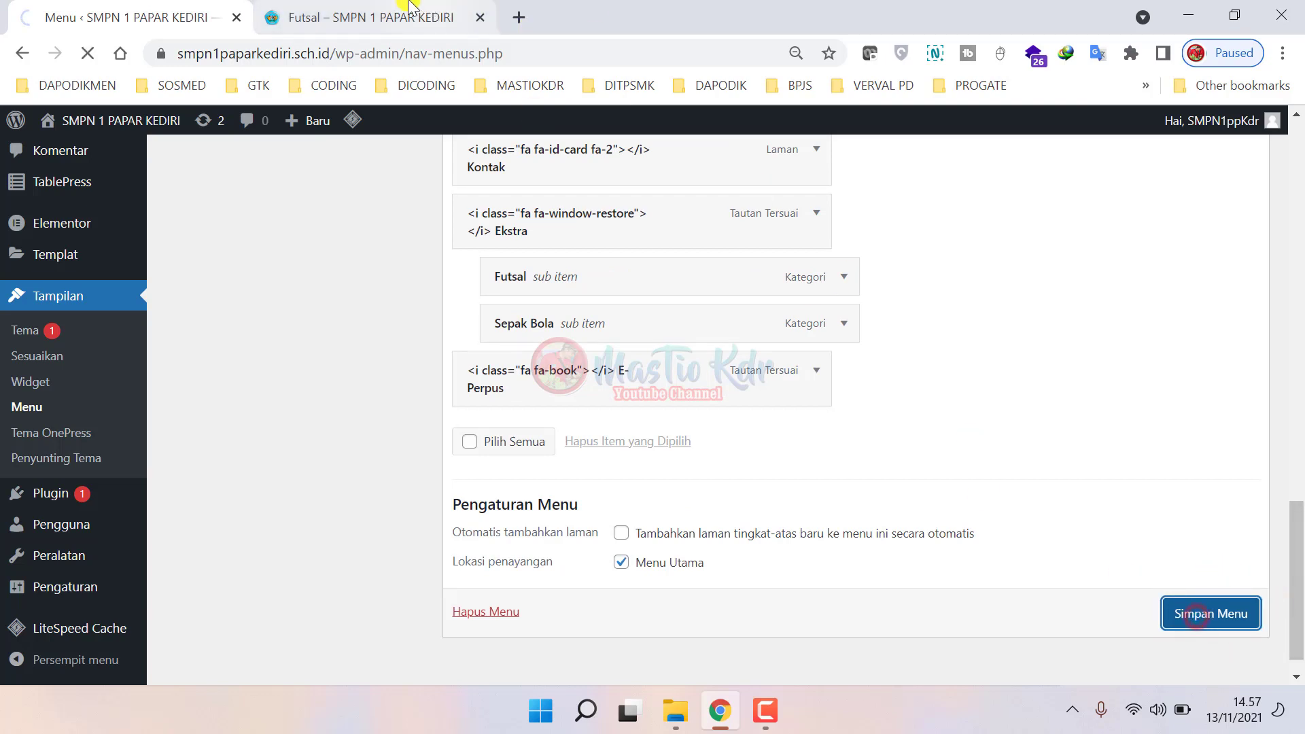
click(408, 13)
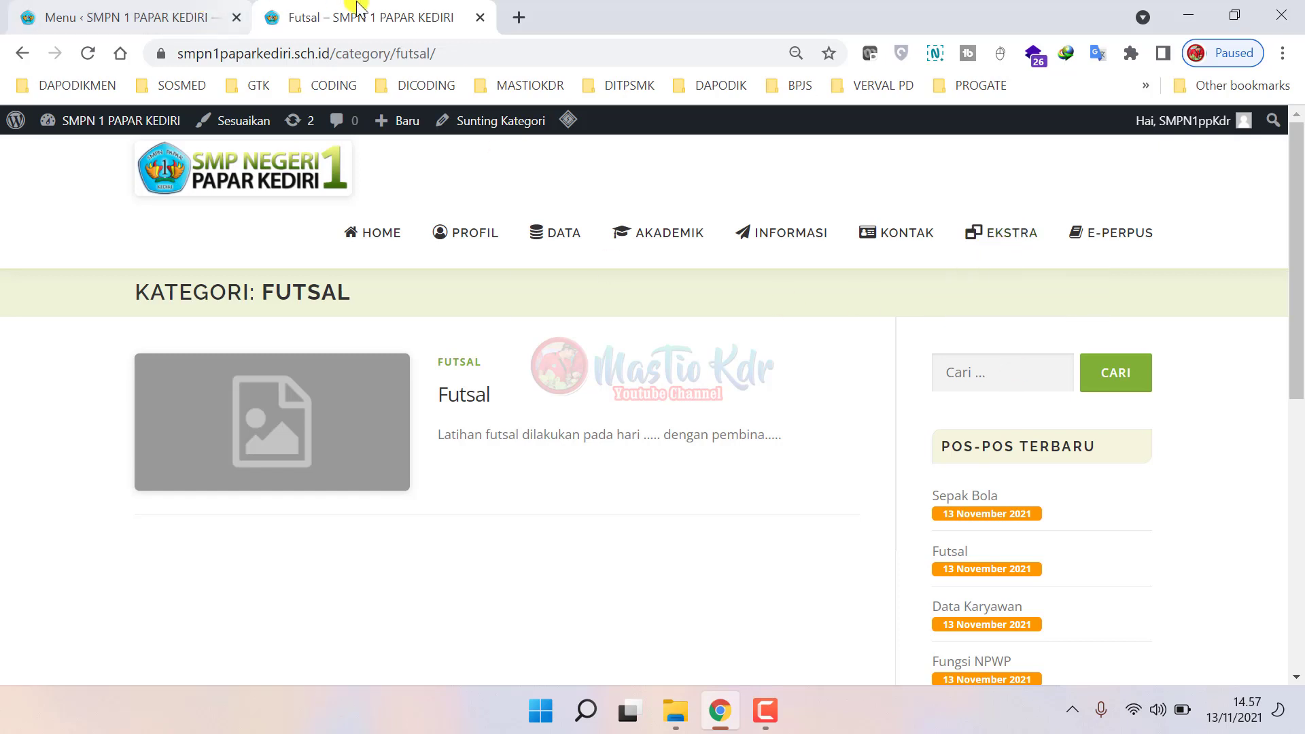
- Open the Font Awesome 4.7 icon list in a new browser tab and go to its new icons section
click(518, 15)
text(fontawesome.com)
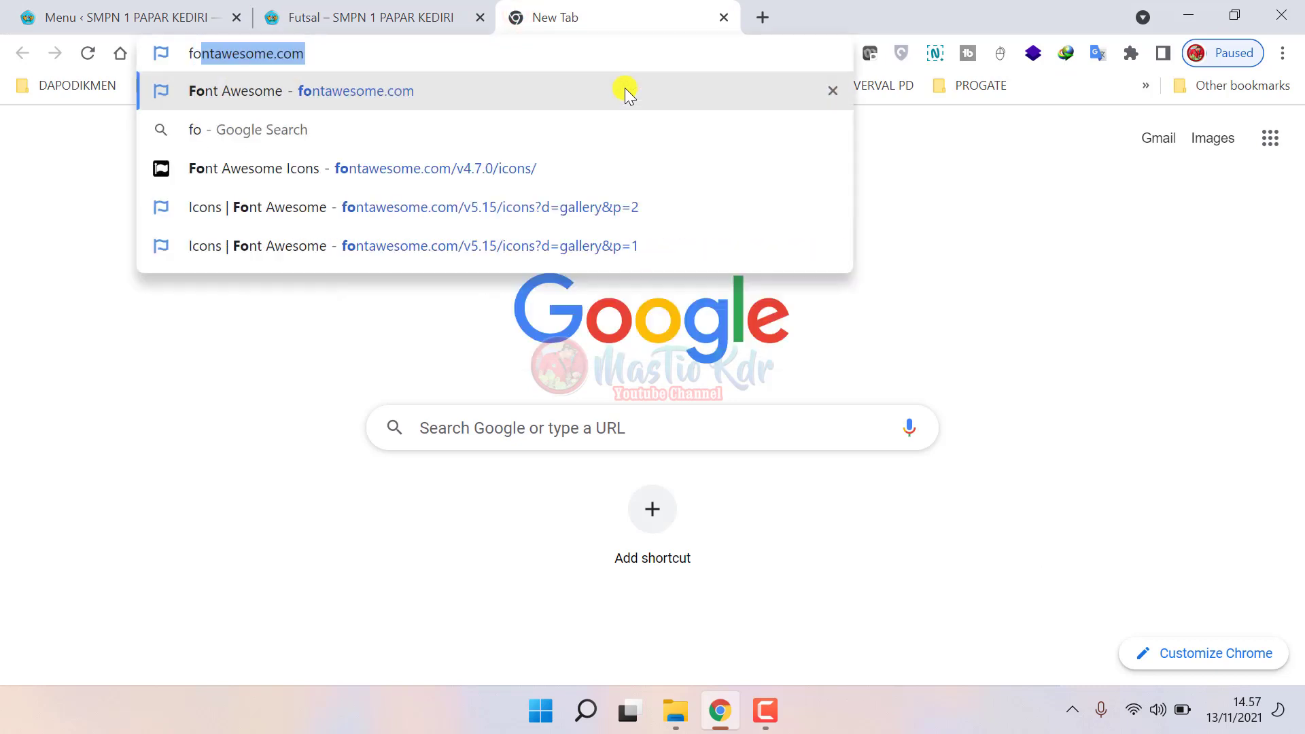
click(516, 158)
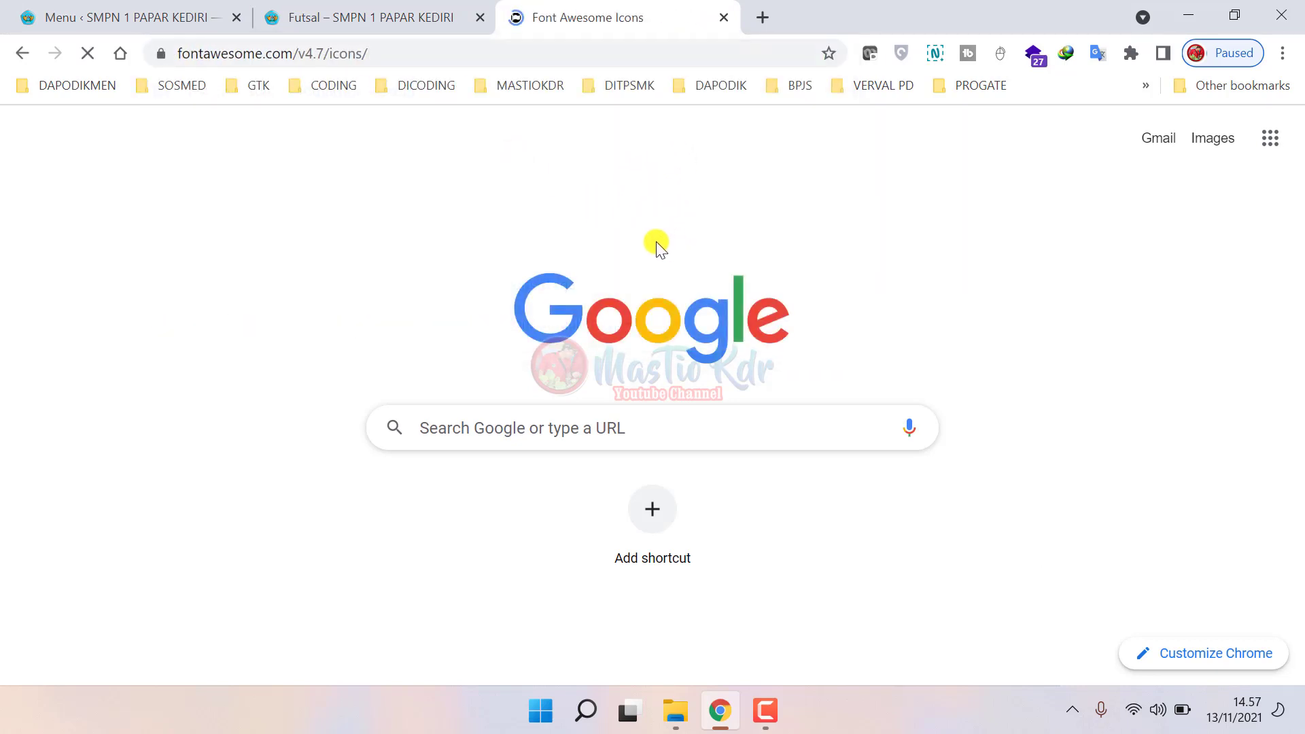
scroll(748, 419, down, 4)
scroll(748, 418, down, 5)
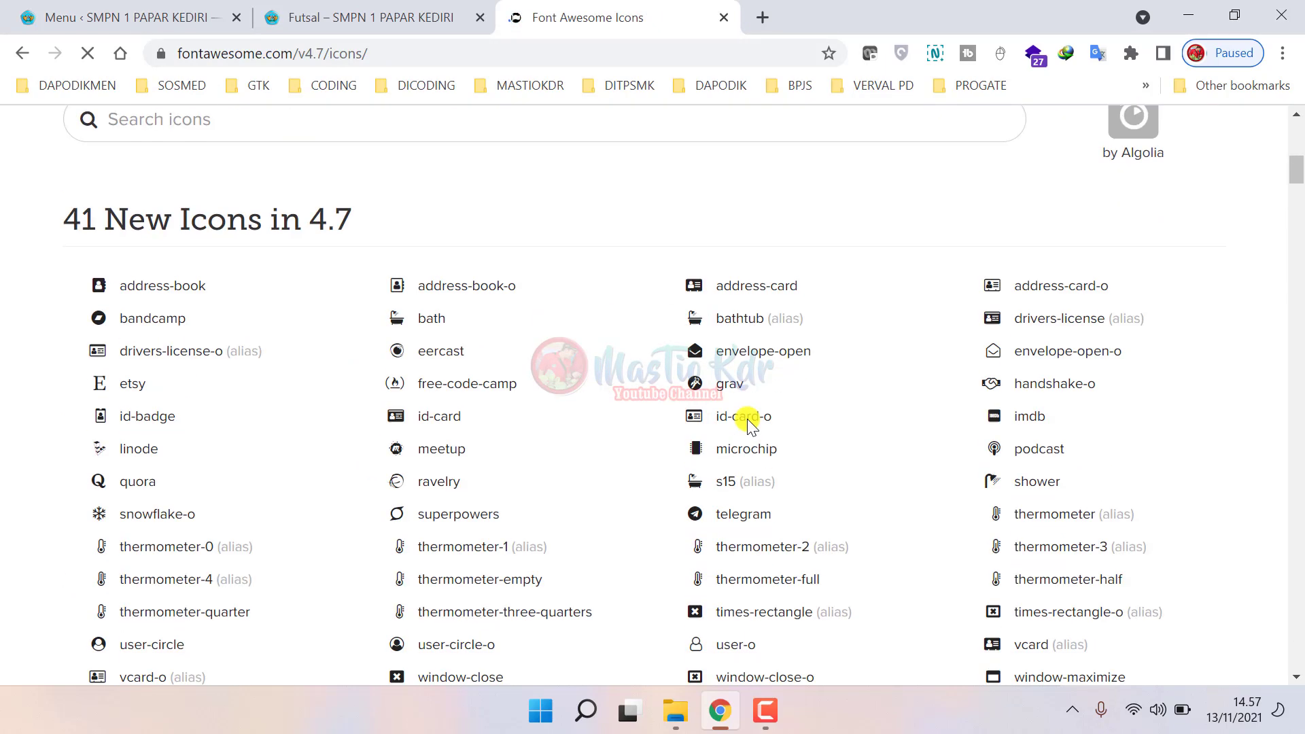
- Open the bath icon's page in a separate tab and copy its <i class="fa fa-bath" aria-hidden="true"></i> code
right_click(454, 313)
click(503, 322)
click(812, 14)
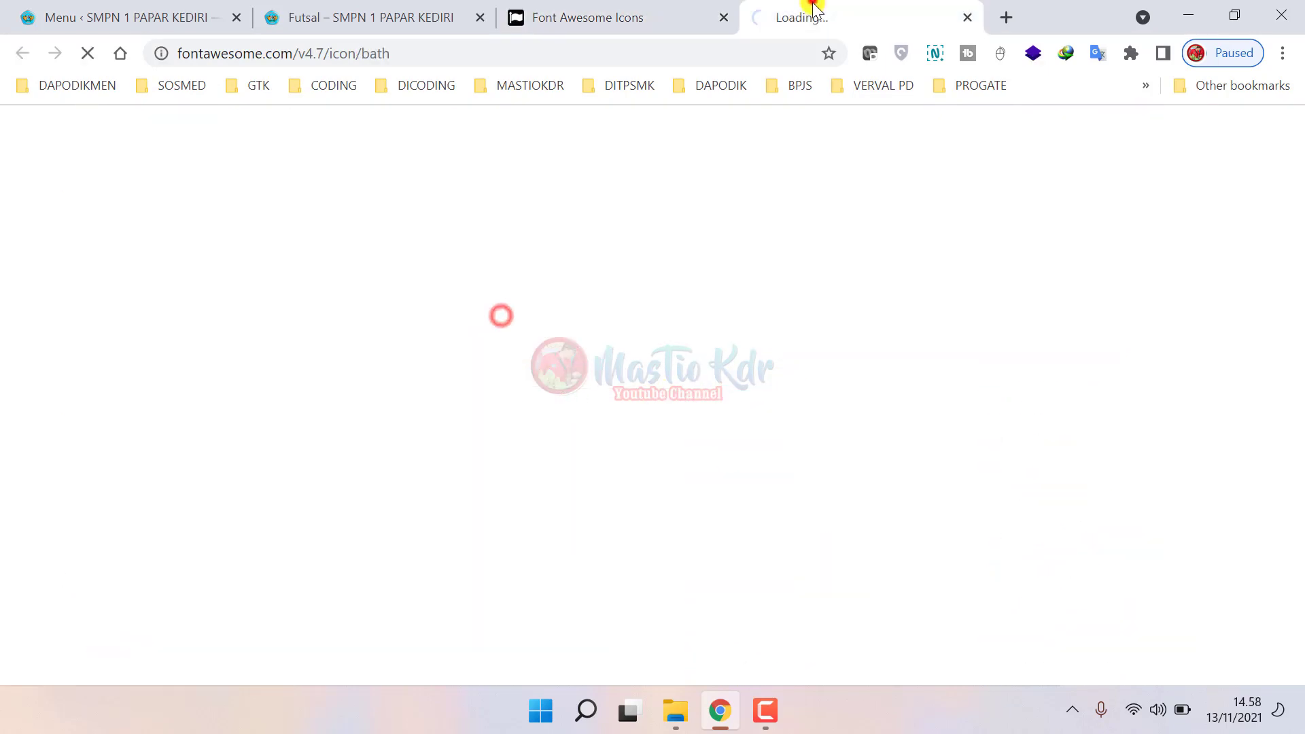
scroll(505, 446, down, 5)
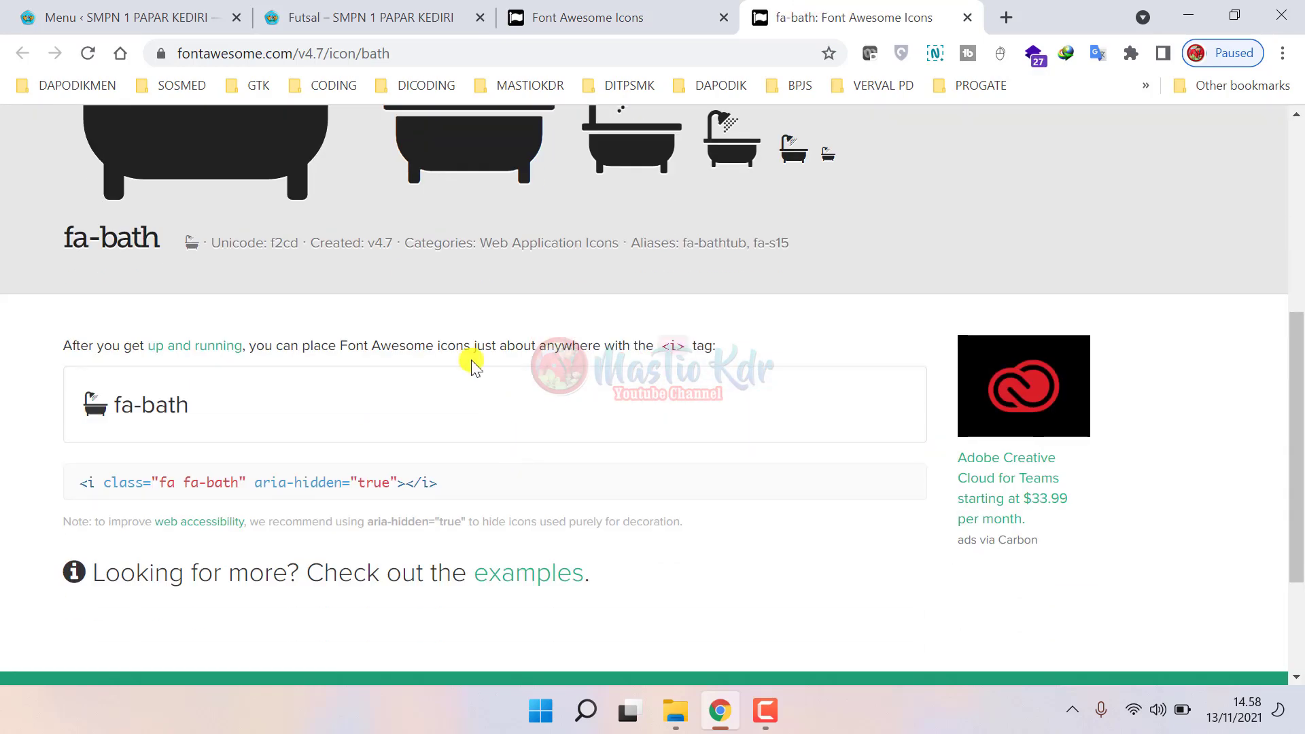
scroll(451, 291, down, 3)
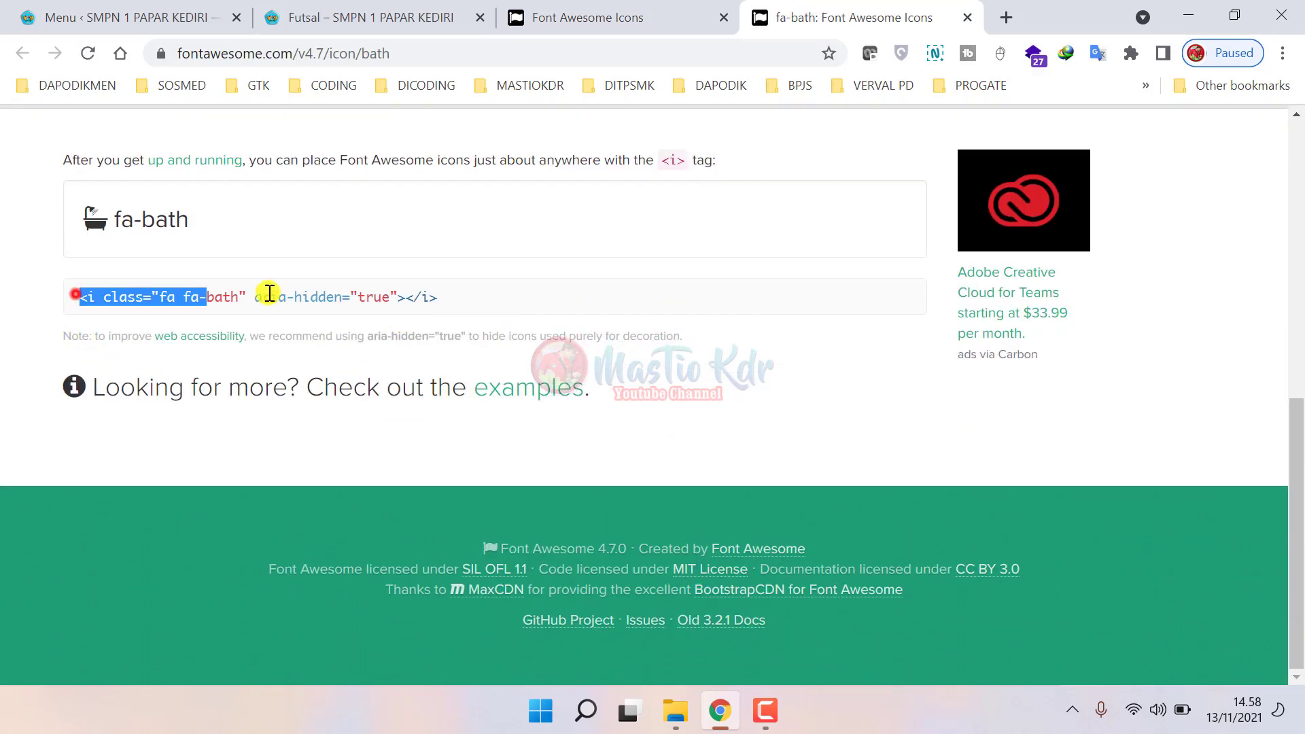
drag(269, 294, 449, 286)
key(ctrl+c)
- Insert the copied fa-bath icon code and a space before the Futsal navigation label under Ekstra, and save the menu
click(136, 17)
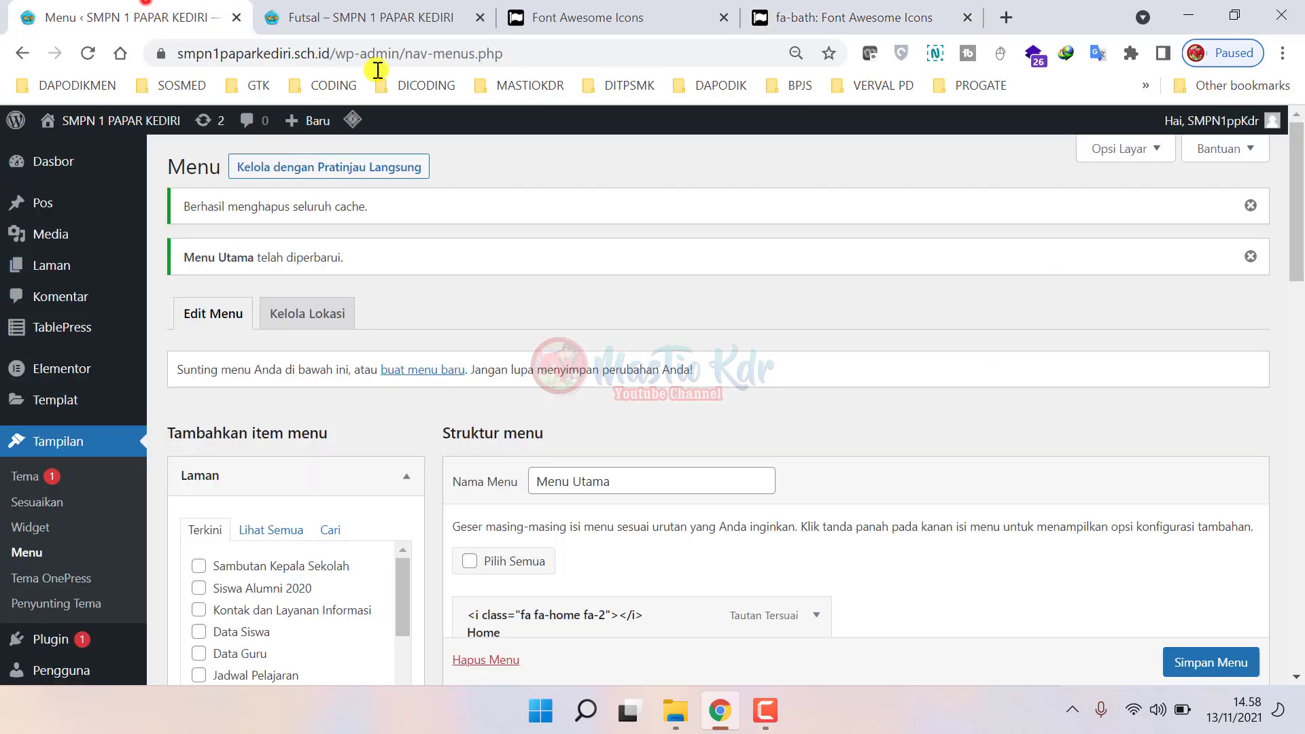
scroll(705, 451, down, 15)
scroll(707, 441, down, 2)
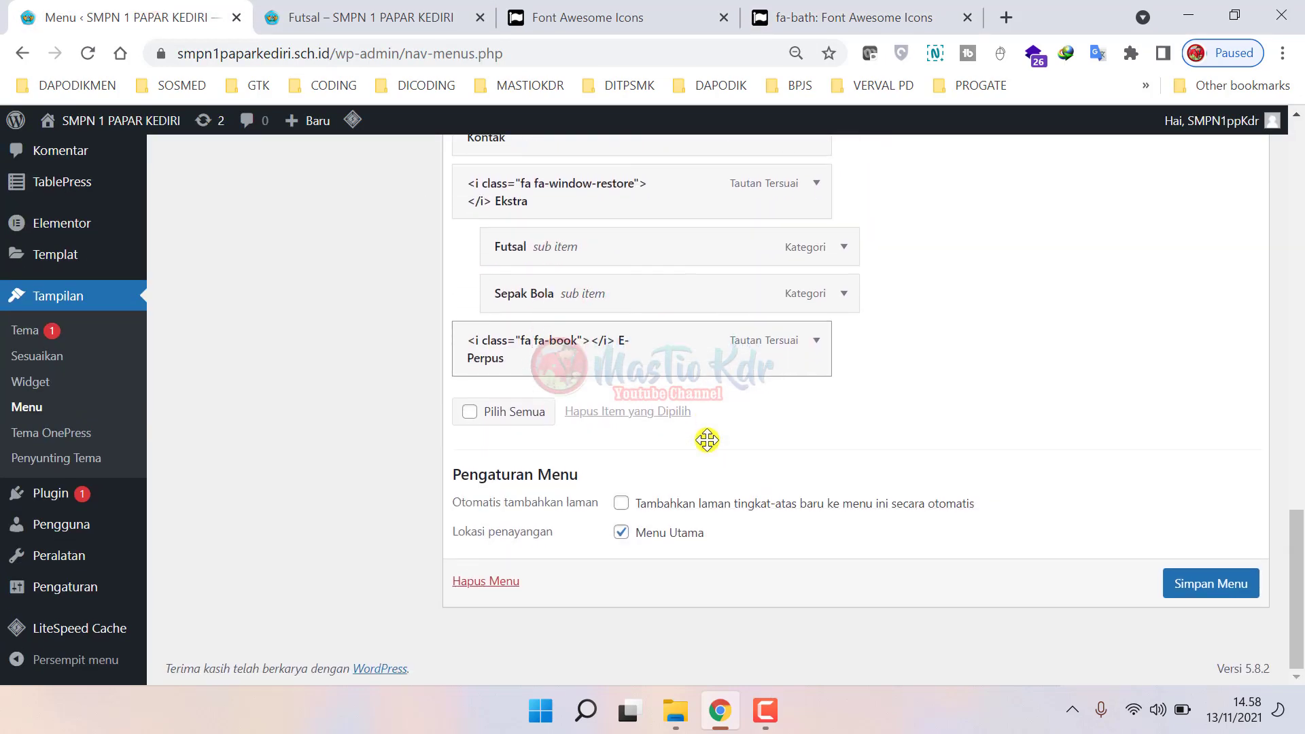
click(843, 349)
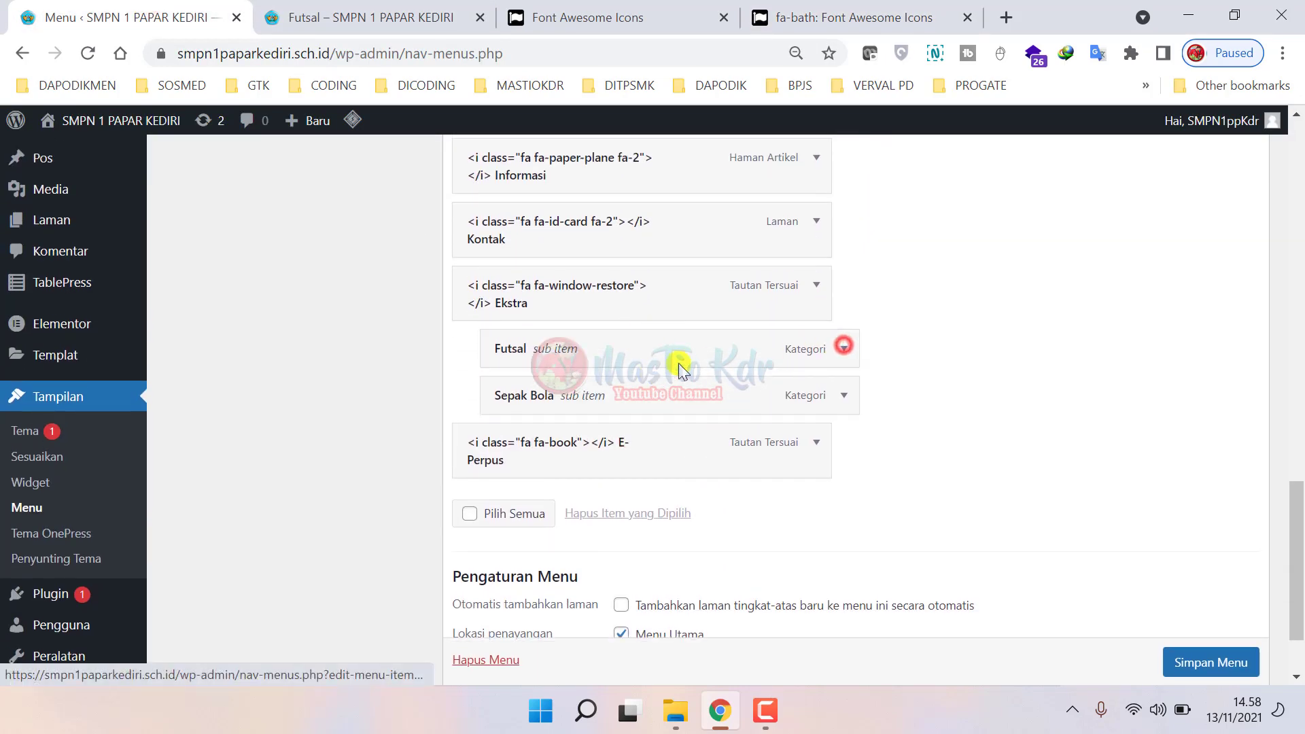
click(499, 413)
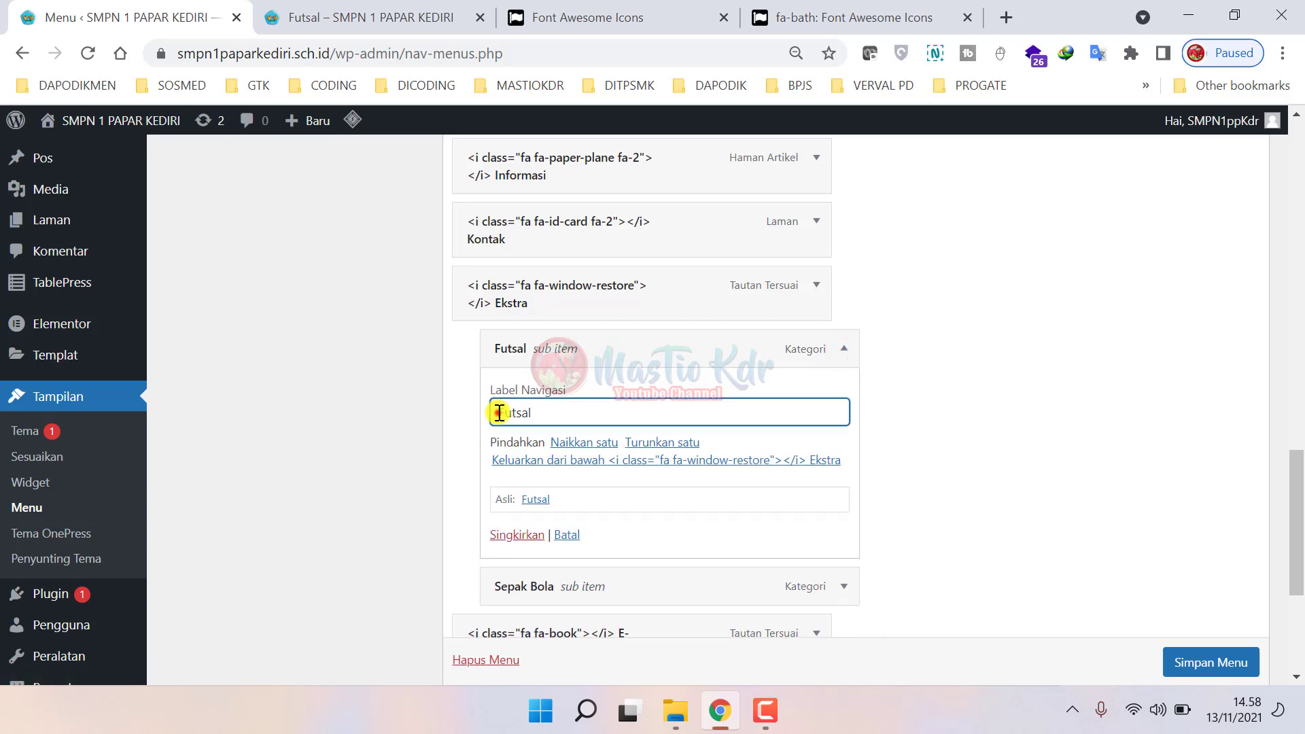
key(ctrl+v)
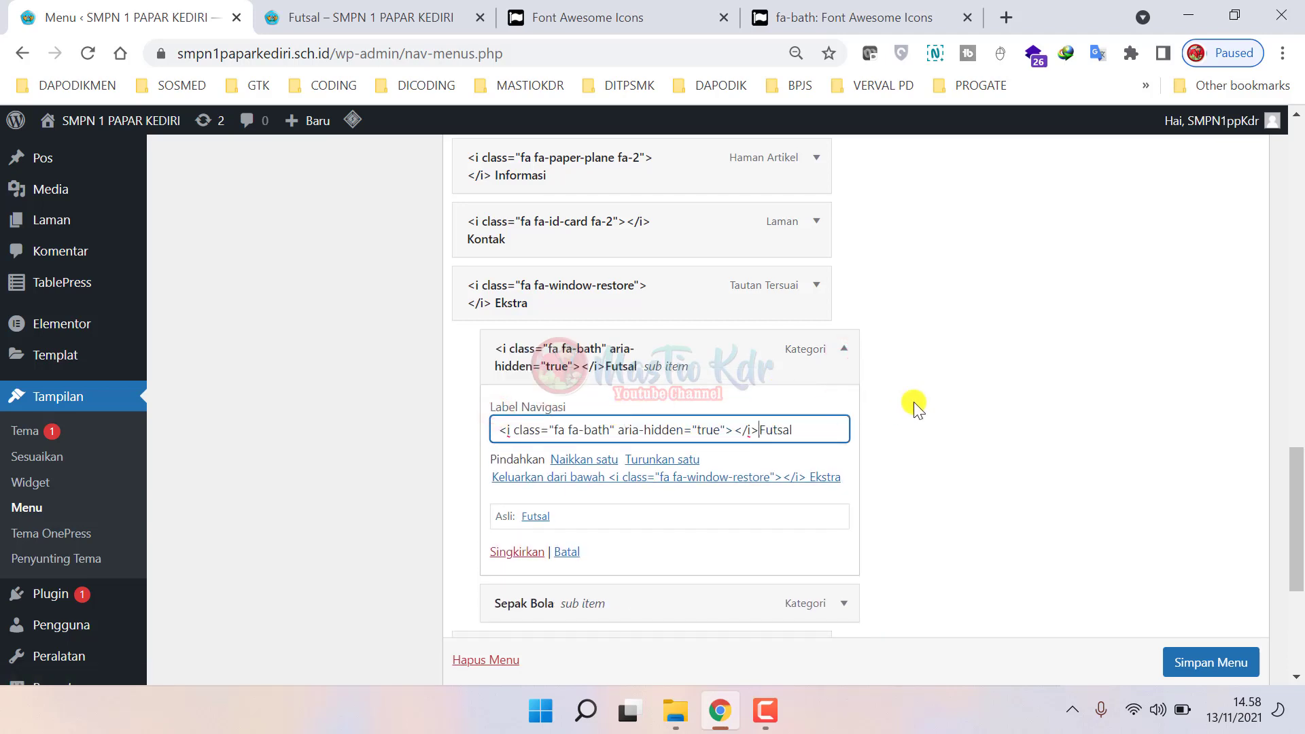
click(1201, 656)
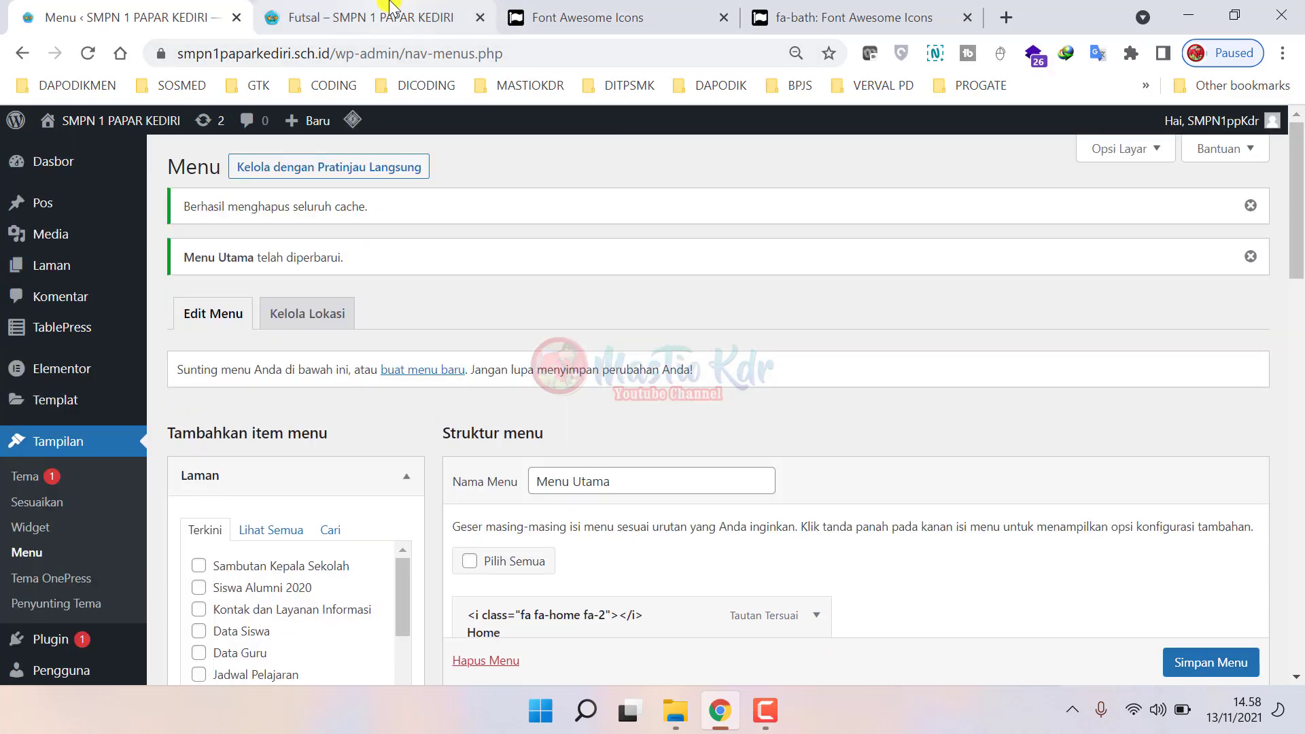
- Check the Futsal icon in the site's Ekstra dropdown and close the fa-bath icon page
click(392, 10)
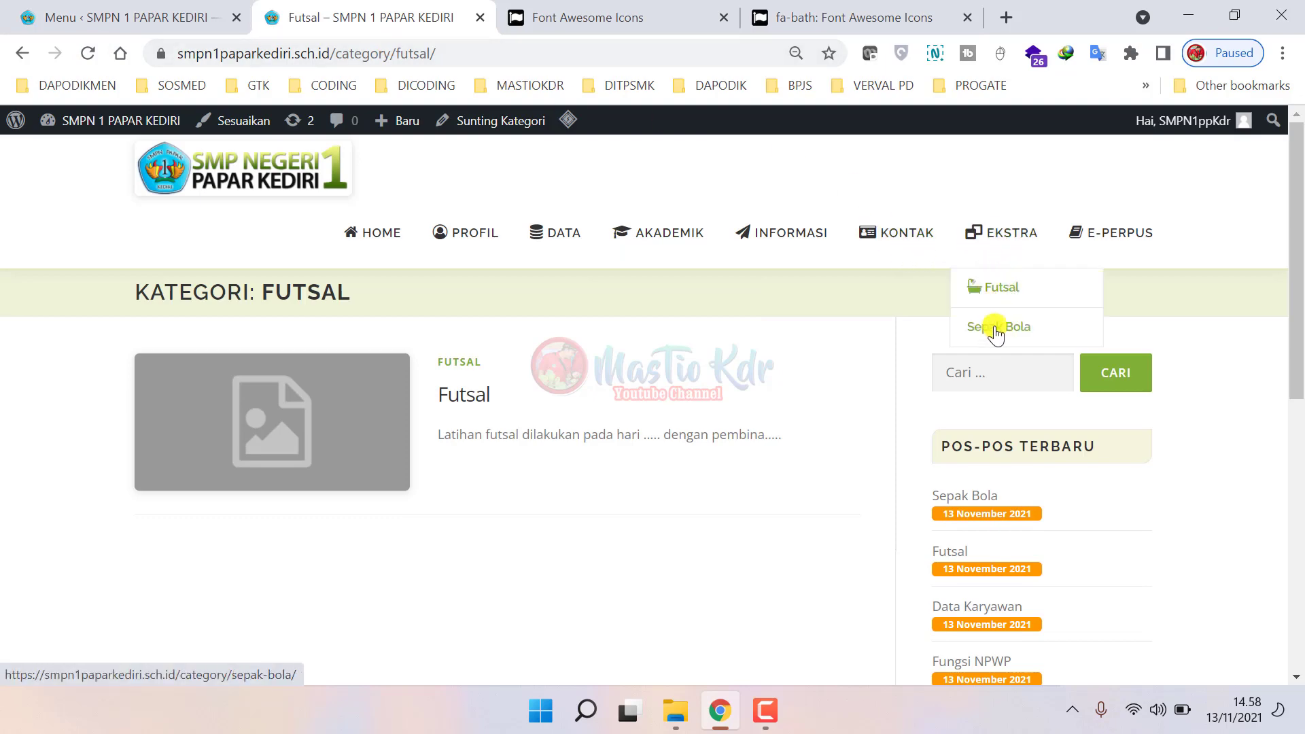
click(865, 11)
click(621, 11)
click(925, 12)
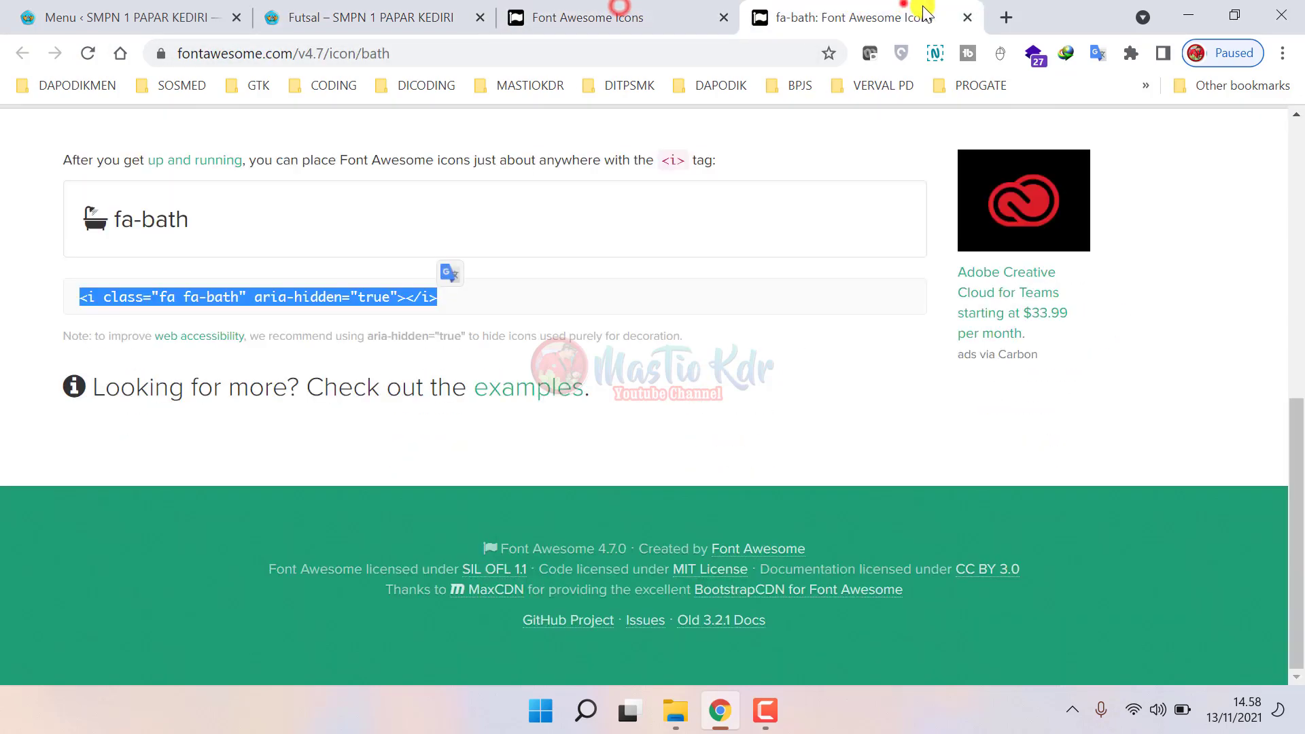
click(969, 18)
- Open the grav icon's page from the Font Awesome list and copy its <i class="fa fa-grav" aria-hidden="true"></i> code
scroll(707, 346, down, 3)
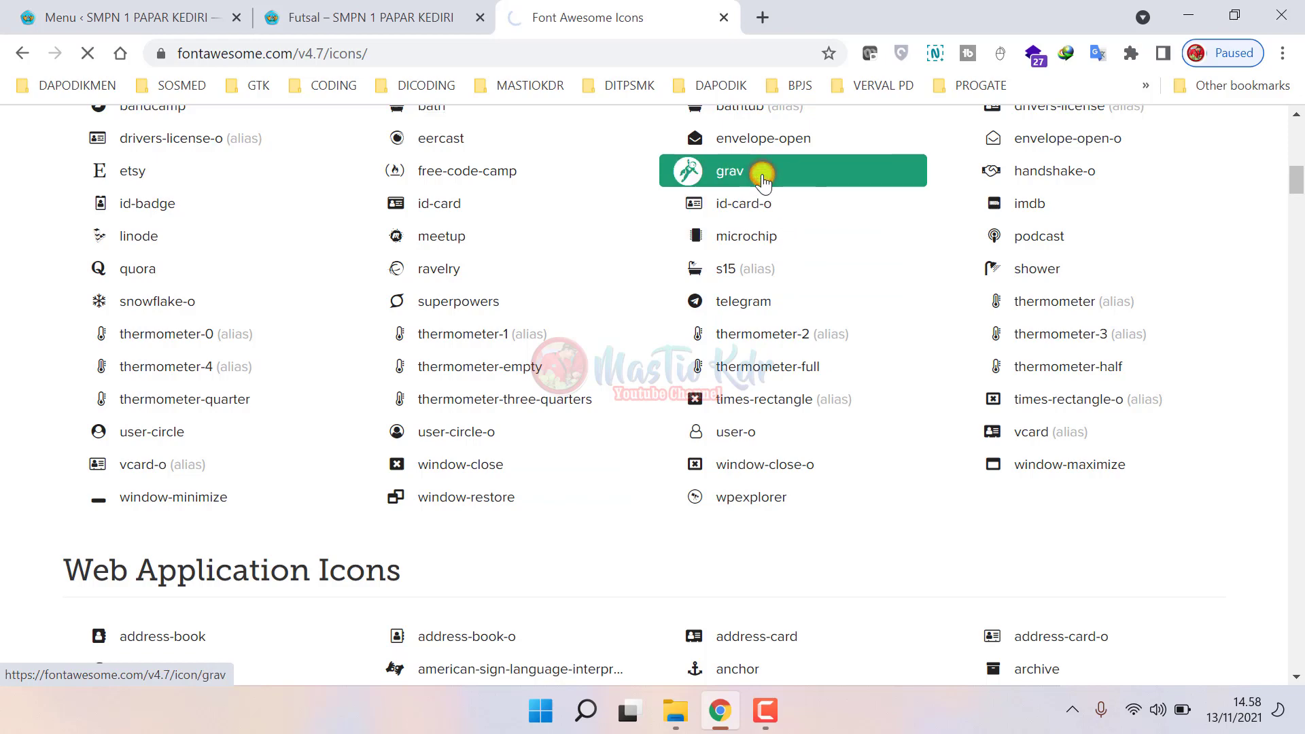
scroll(757, 335, down, 8)
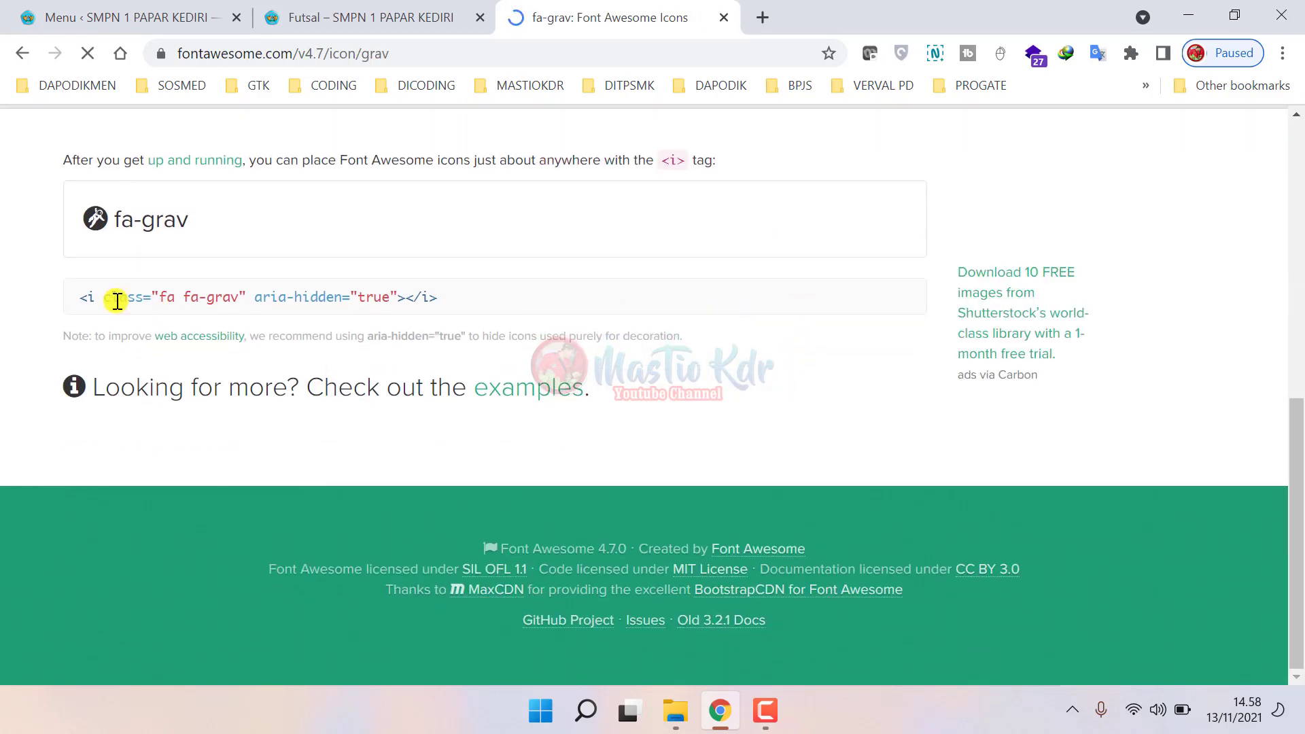
drag(77, 295, 437, 287)
key(ctrl+c)
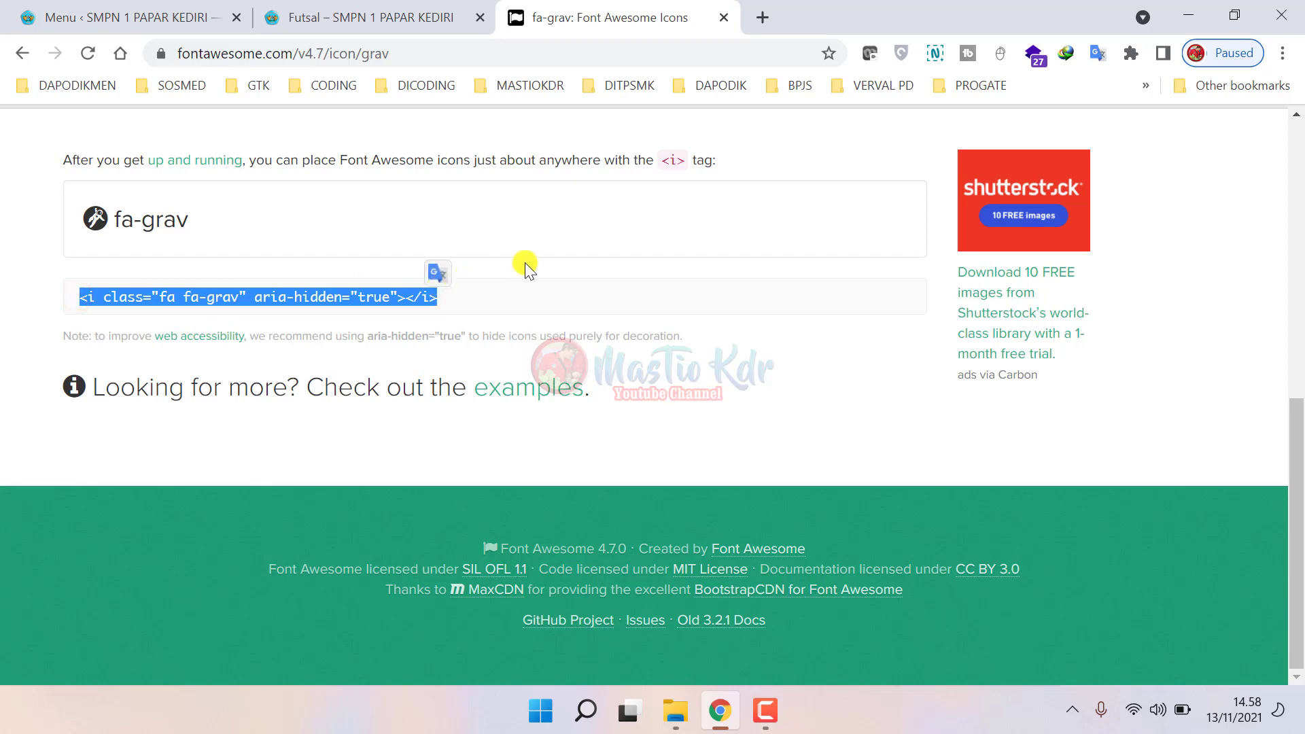
- Insert the copied fa-grav icon code before the Sepak Bola navigation label under Ekstra, and save the menu
click(102, 13)
scroll(775, 462, down, 10)
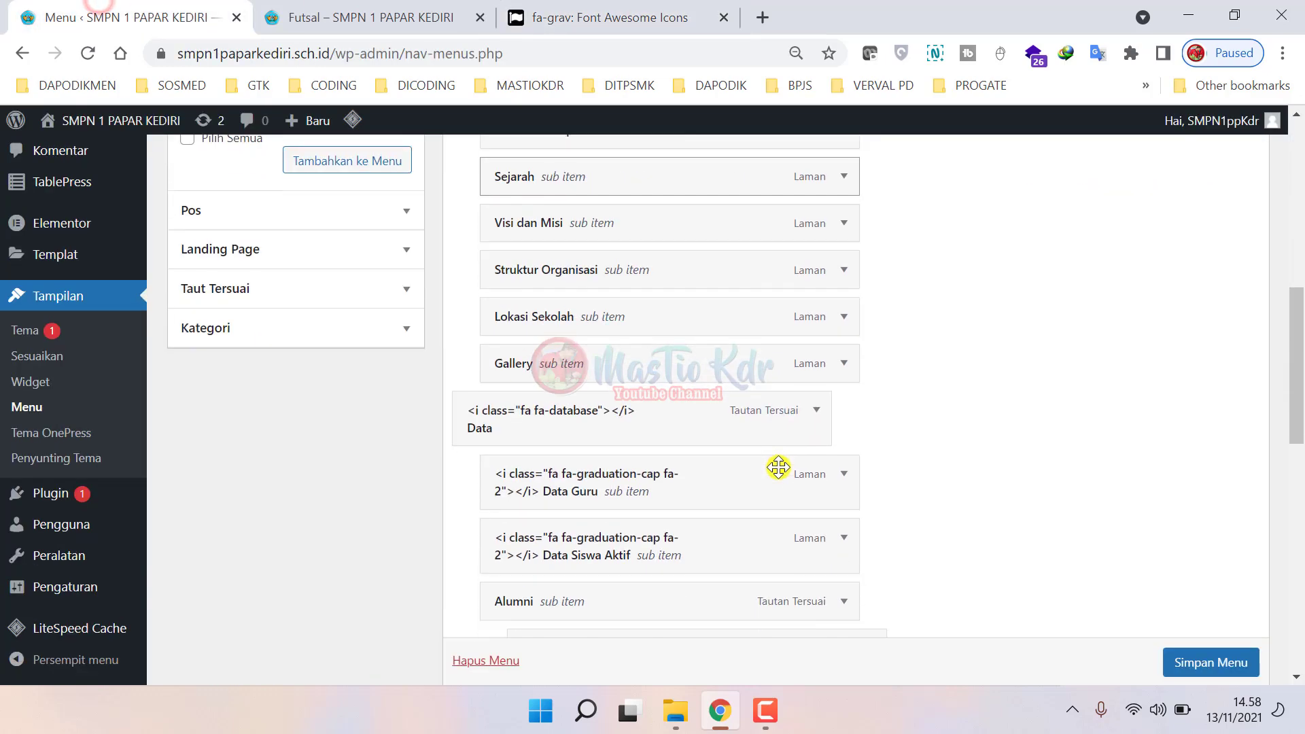
scroll(778, 467, down, 12)
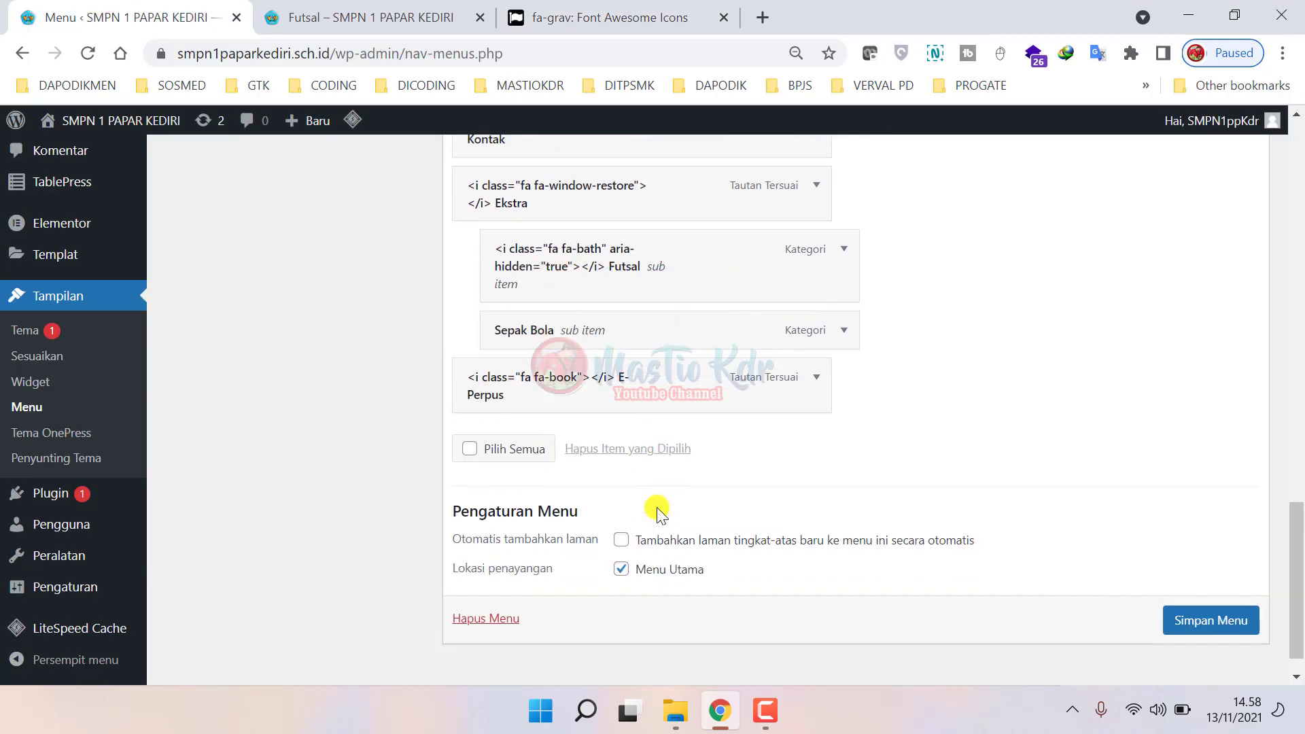
click(845, 310)
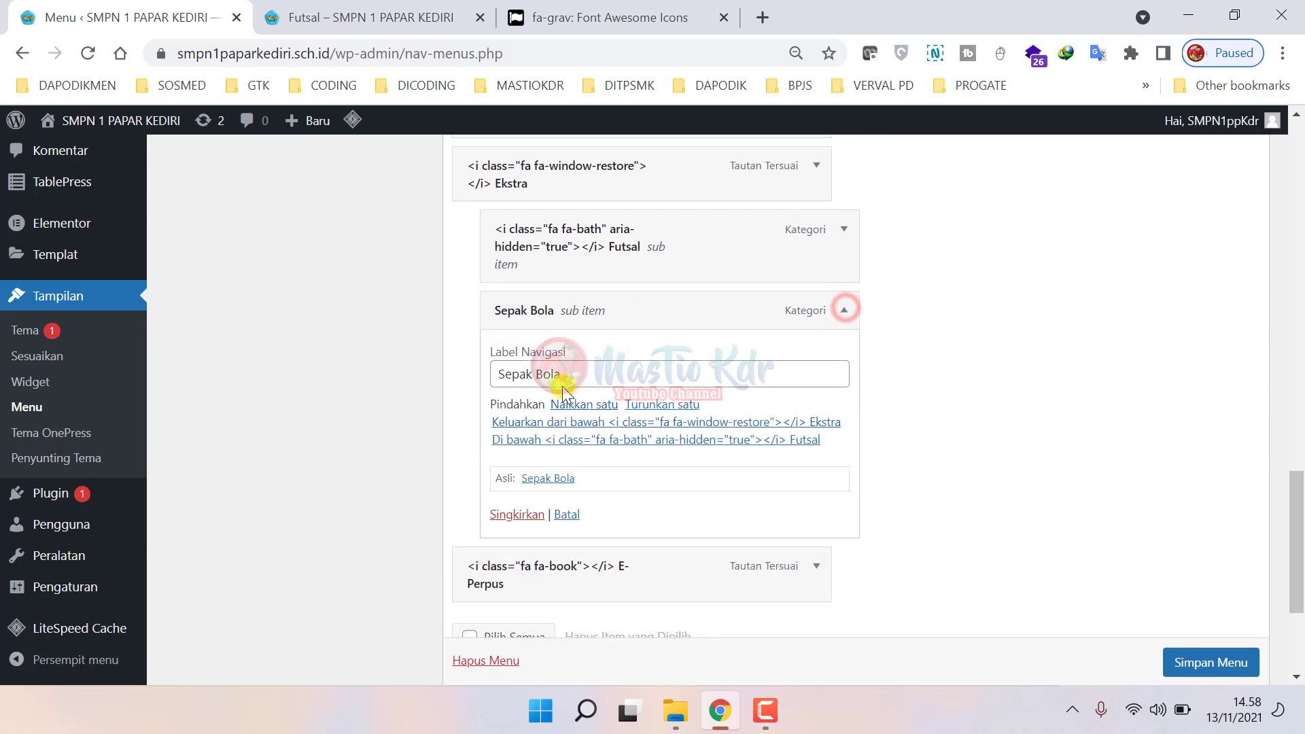
click(500, 375)
key(ctrl+v)
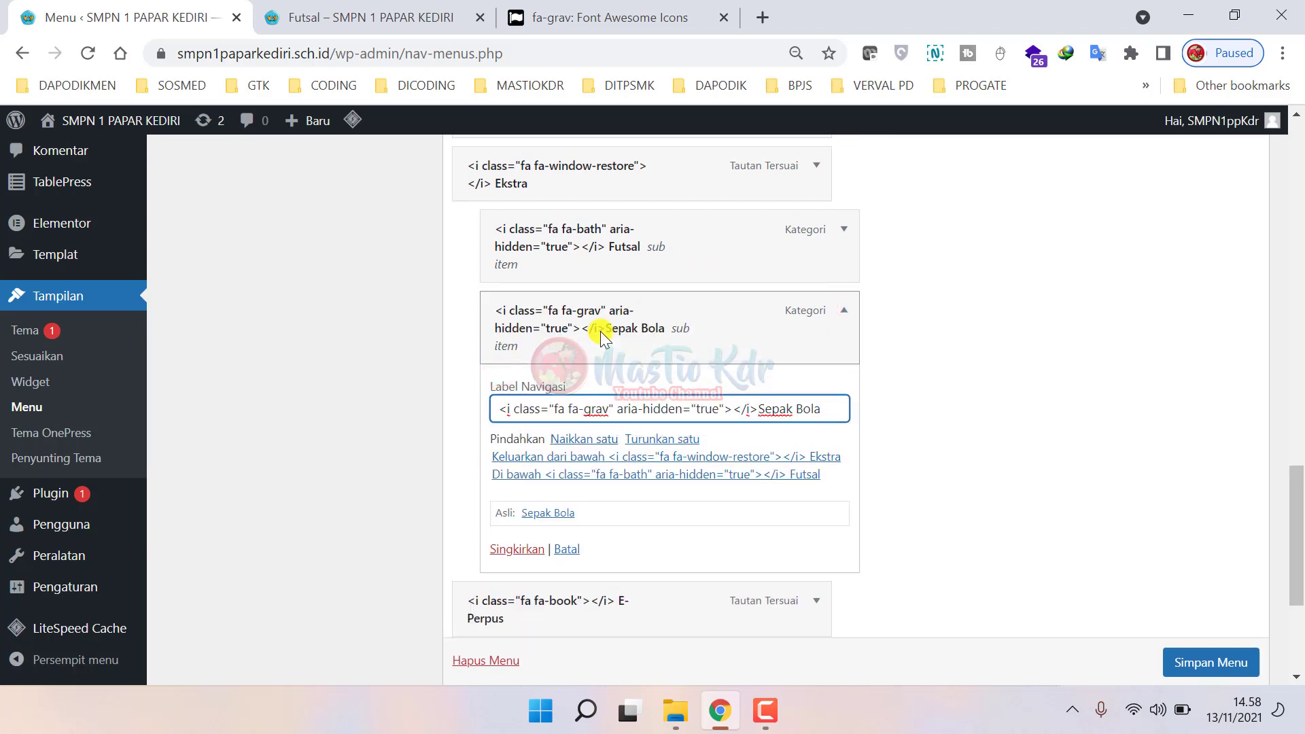
click(1209, 654)
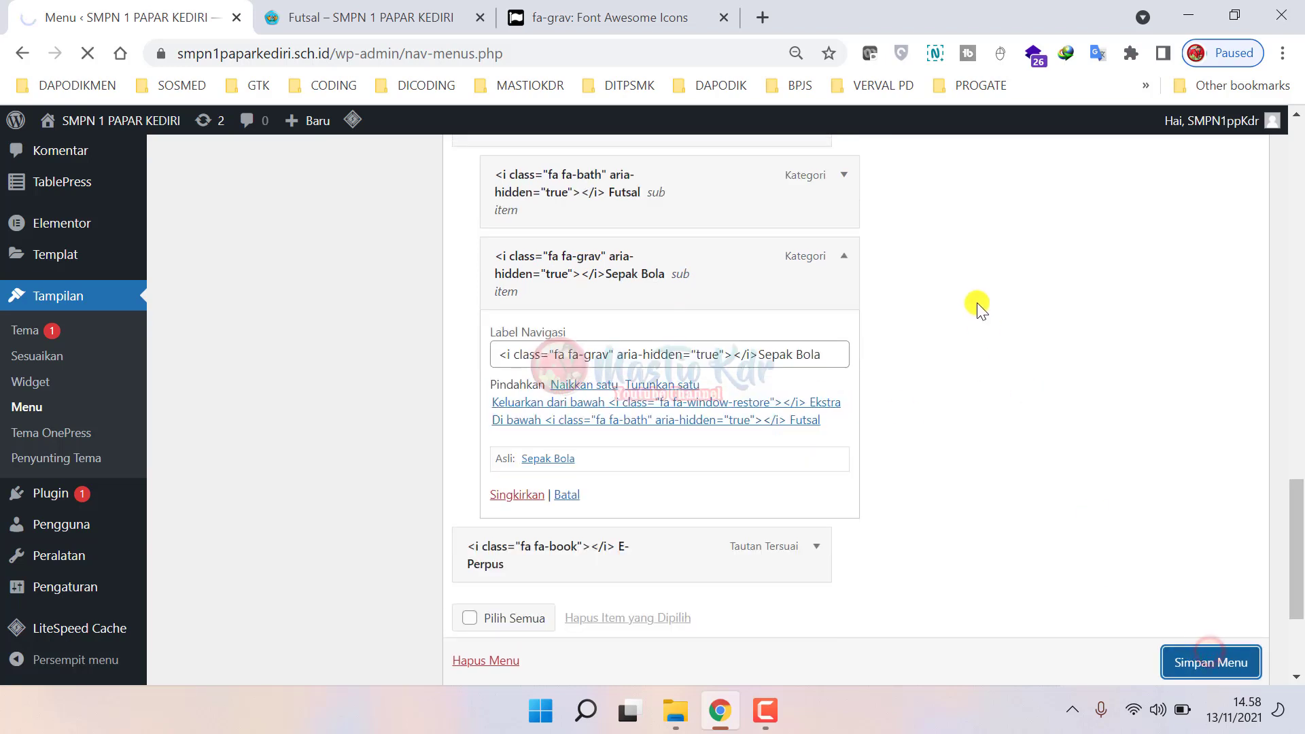
- Reload the site's Futsal category page and examine the icons of Futsal and Sepak Bola in the Ekstra dropdown
click(397, 8)
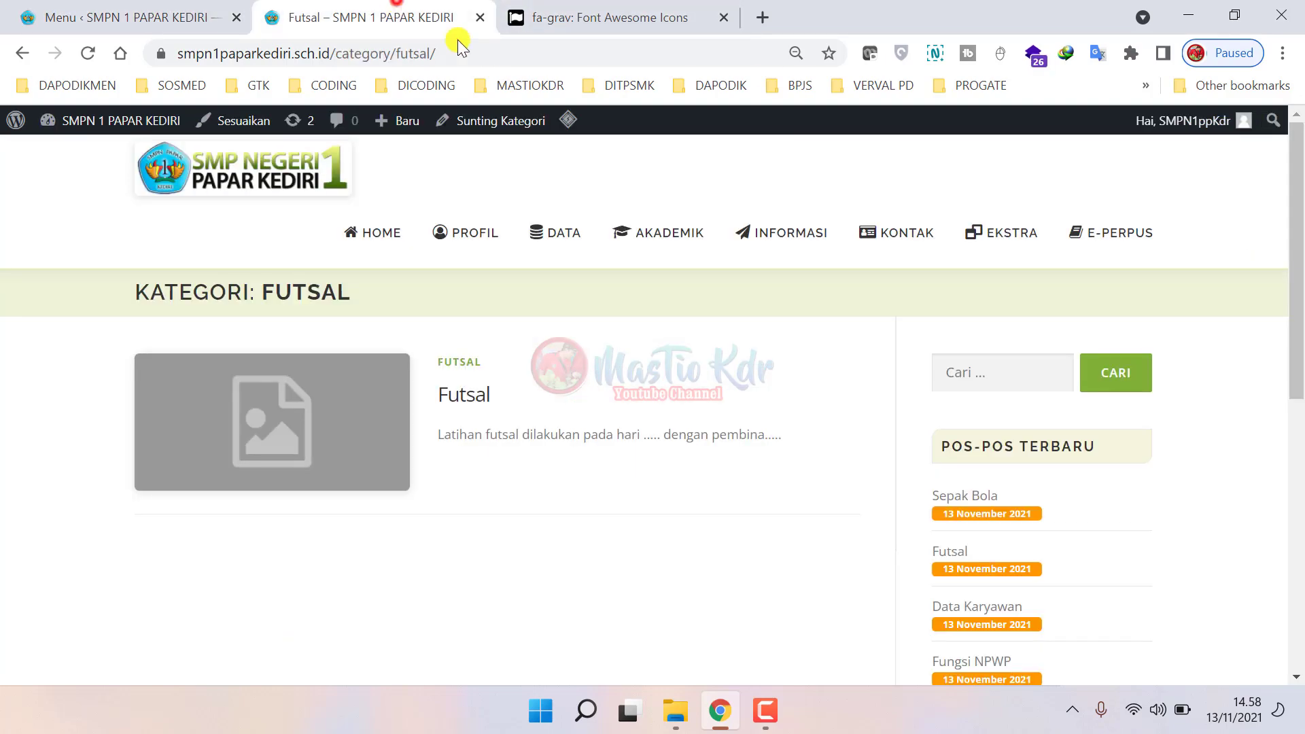
mouse_move(992, 255)
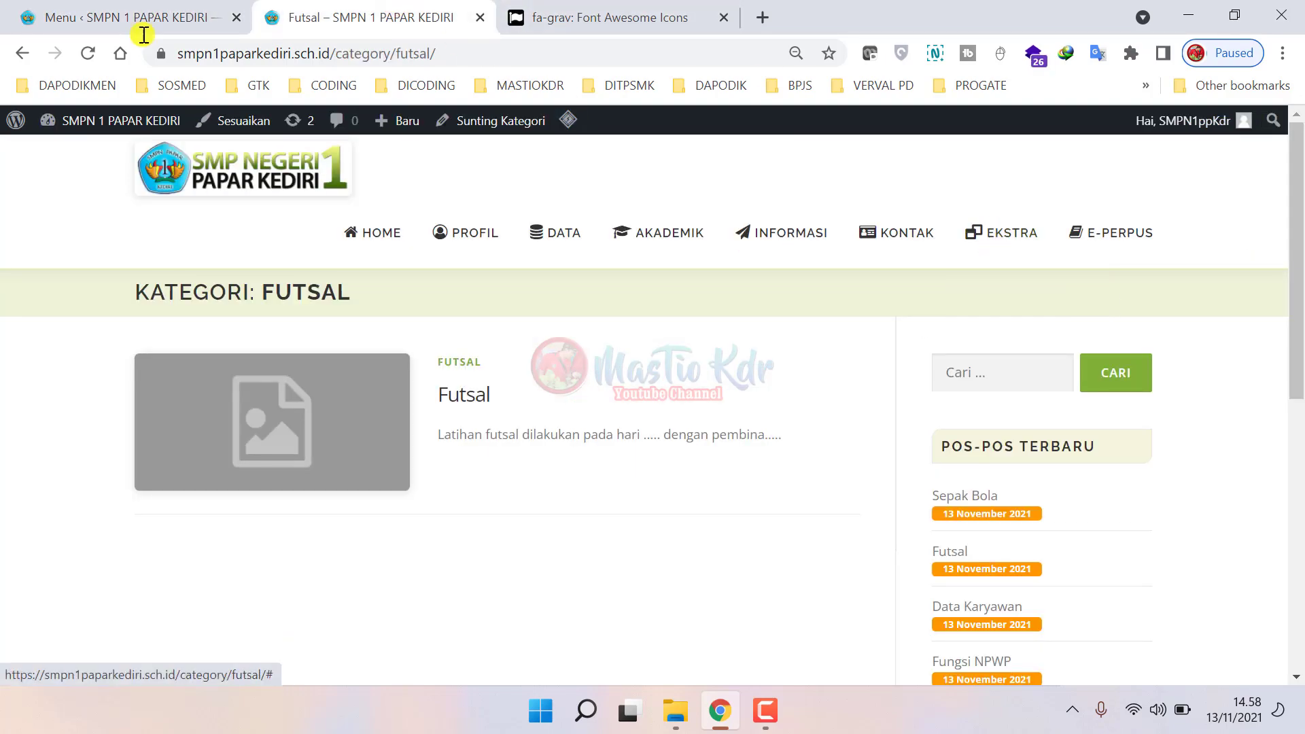
click(87, 53)
mouse_move(651, 237)
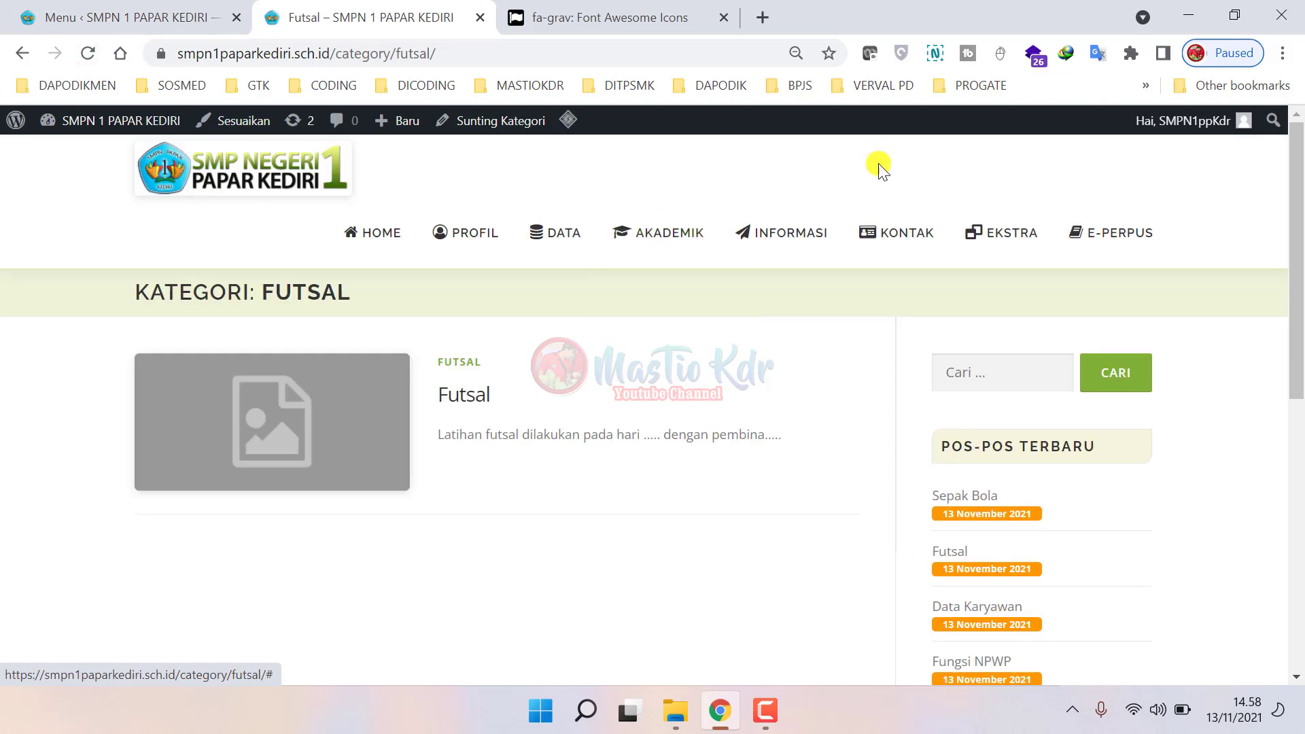
mouse_move(997, 301)
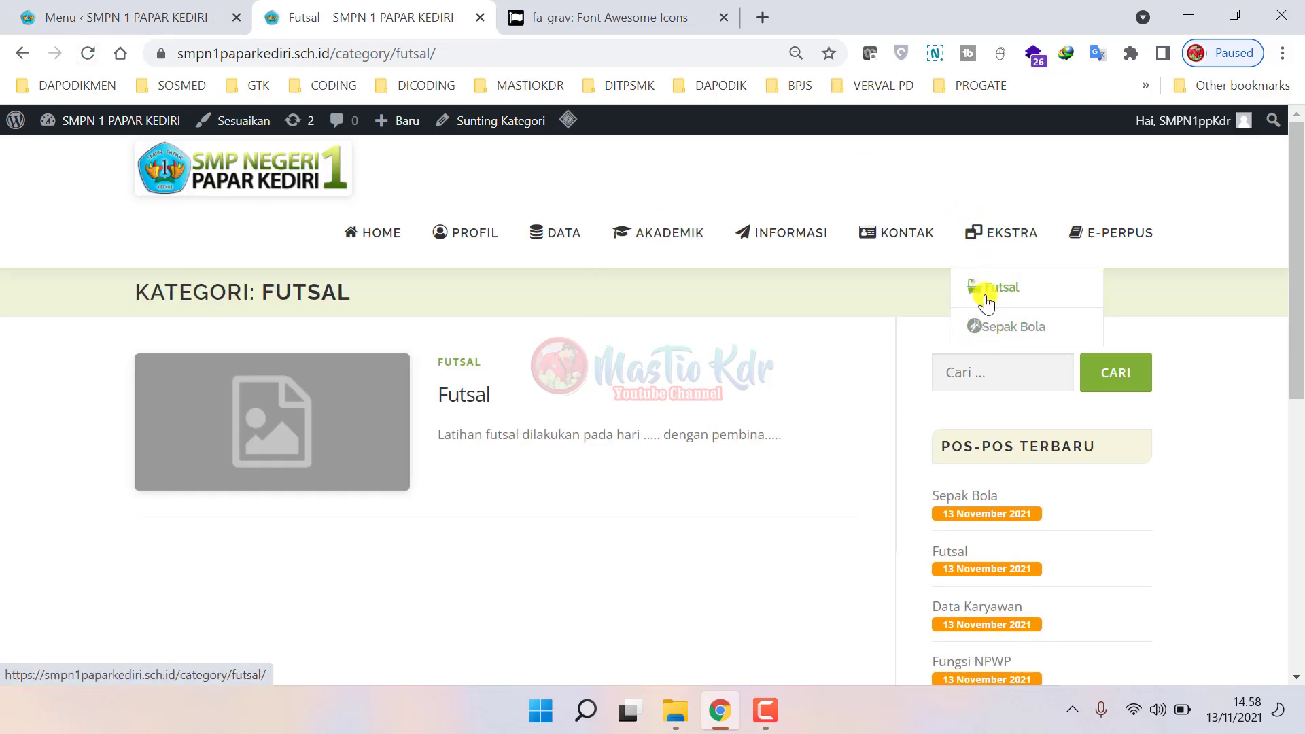
- Add a space between the fa-grav icon code and the text Sepak Bola in its navigation label, and save the menu
click(107, 9)
scroll(748, 476, down, 12)
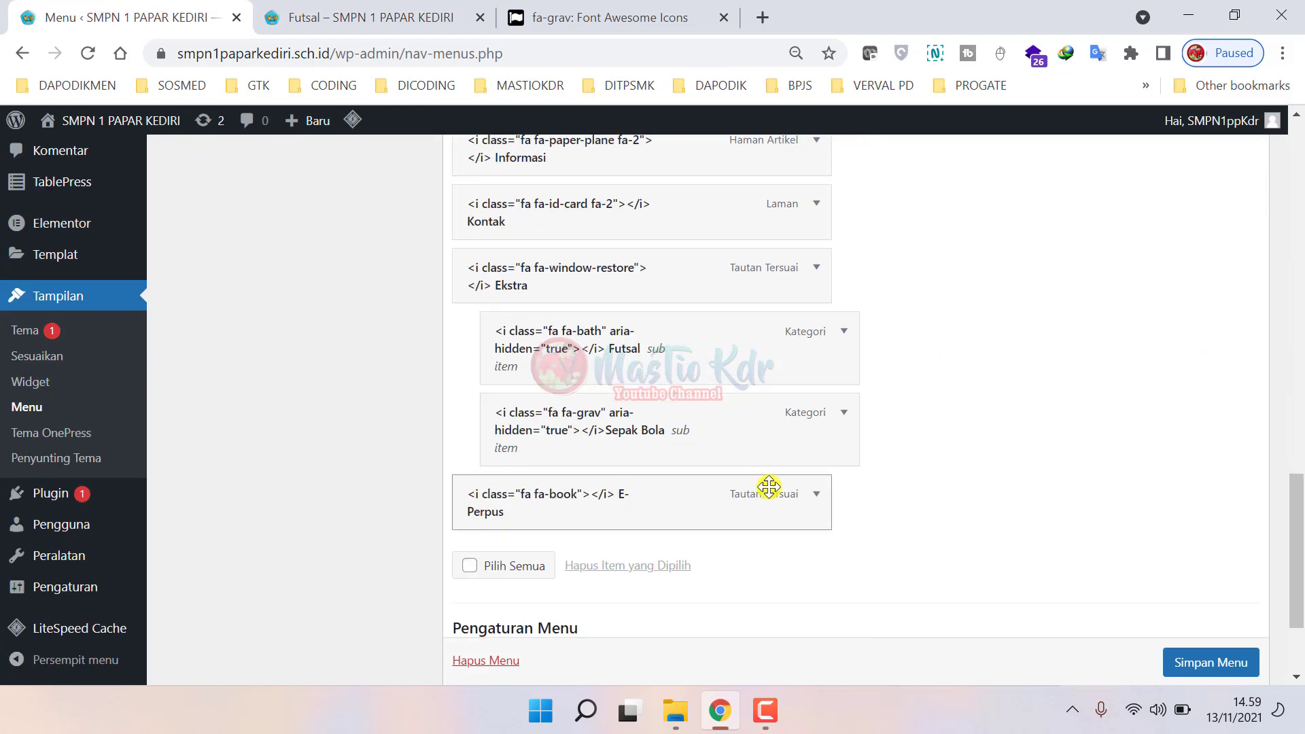
scroll(769, 486, down, 2)
click(844, 310)
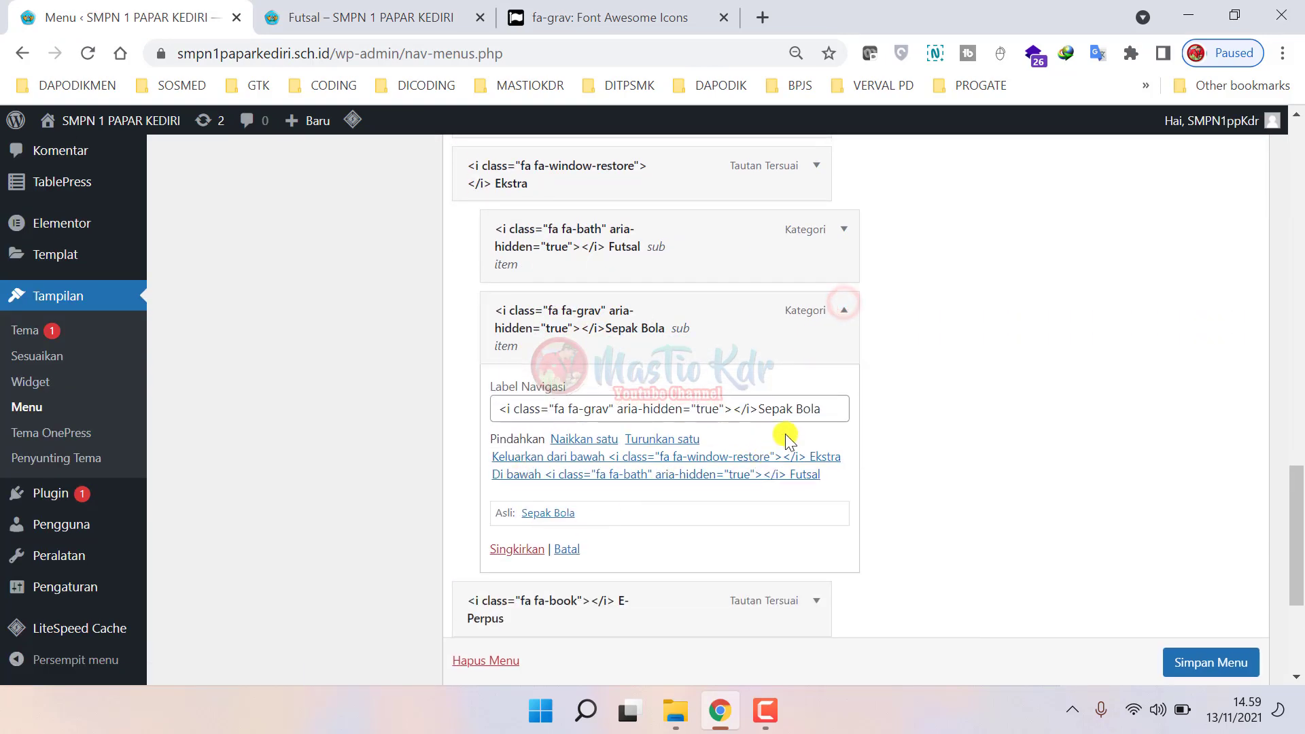
click(755, 409)
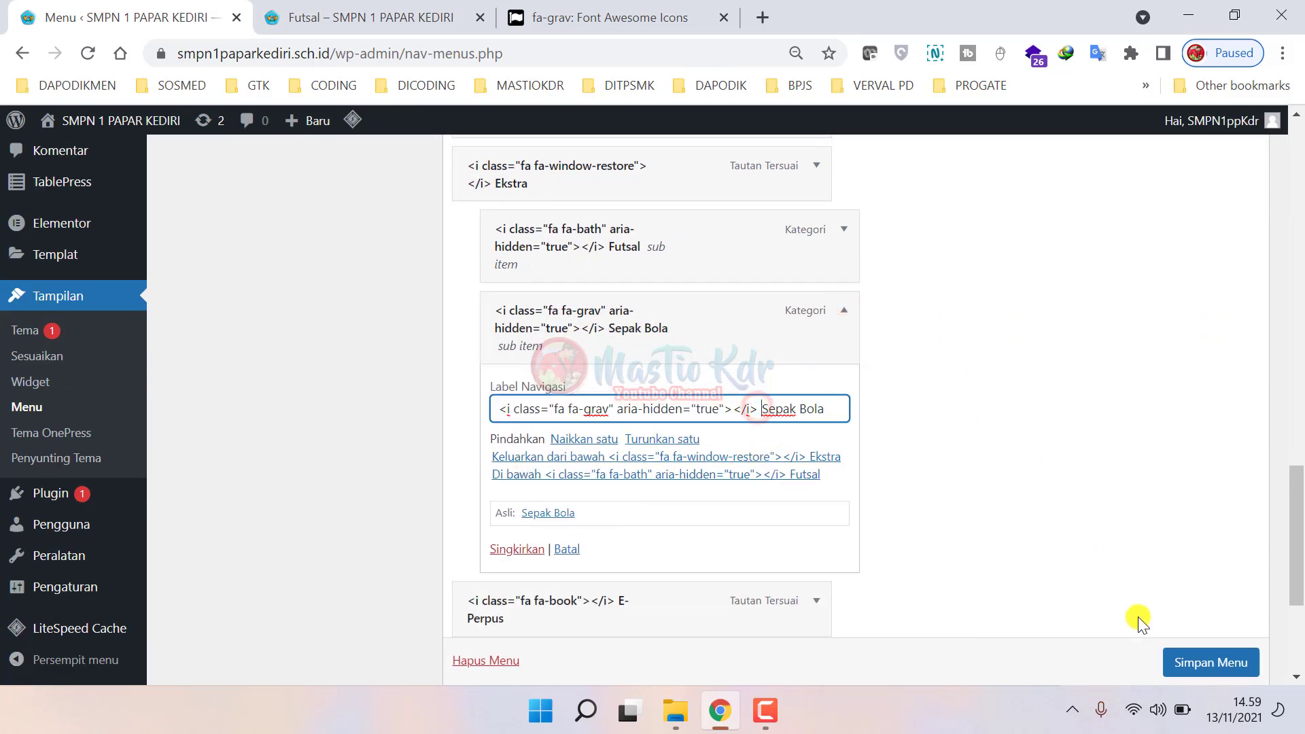
scroll(1208, 662, down, 1)
click(1208, 664)
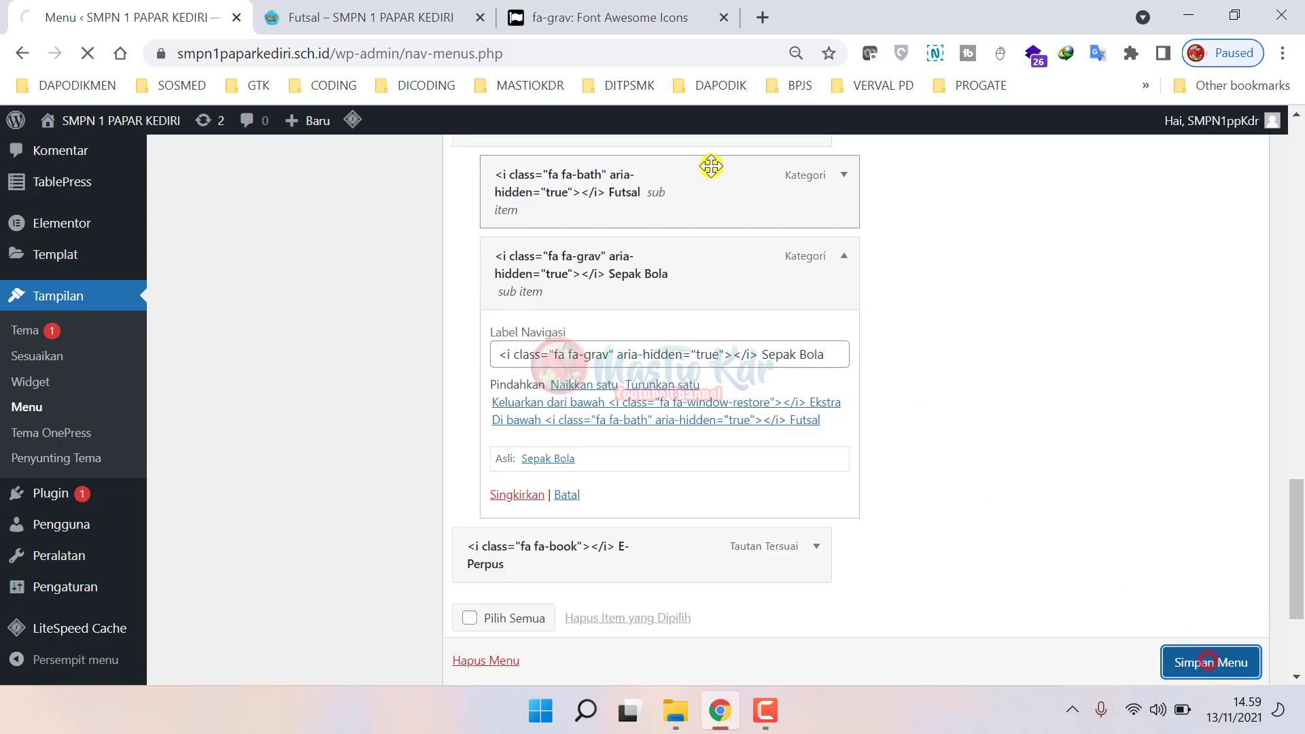
- Reload the site and open the Sepak Bola category page from the Ekstra dropdown
click(384, 10)
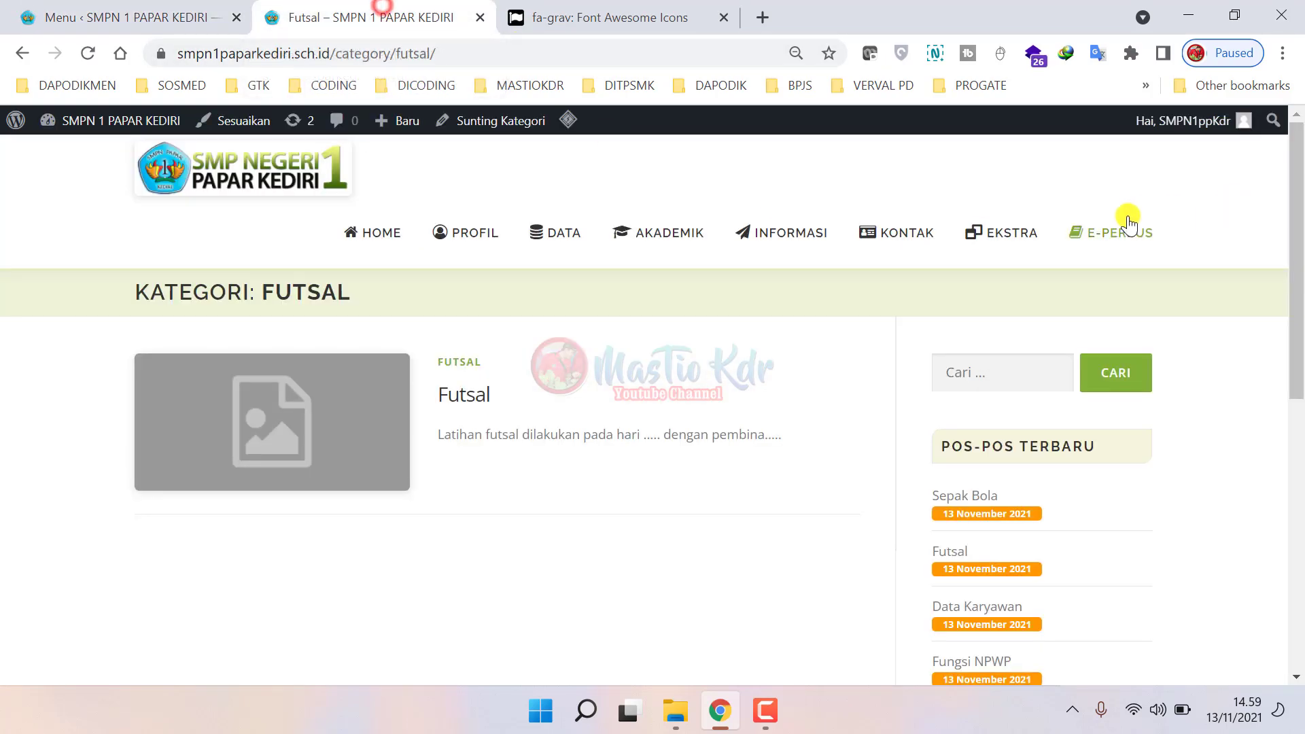
click(87, 53)
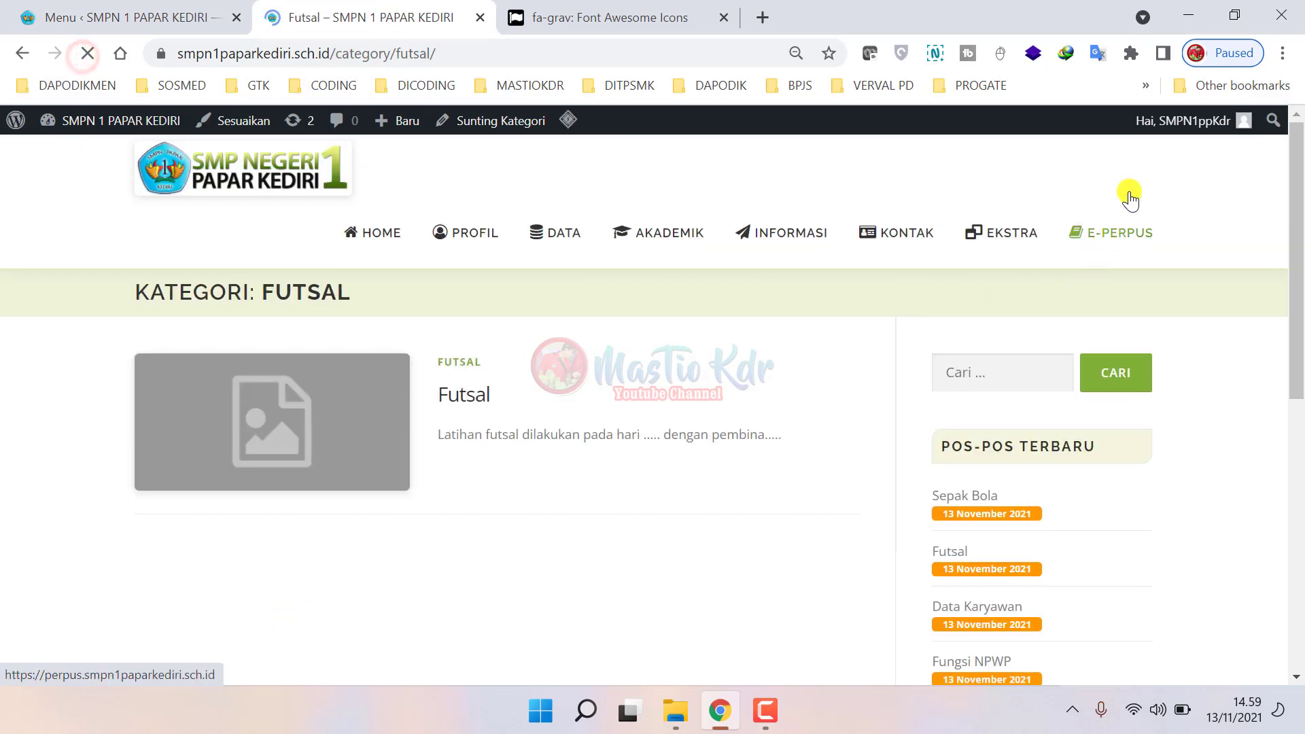
mouse_move(1019, 245)
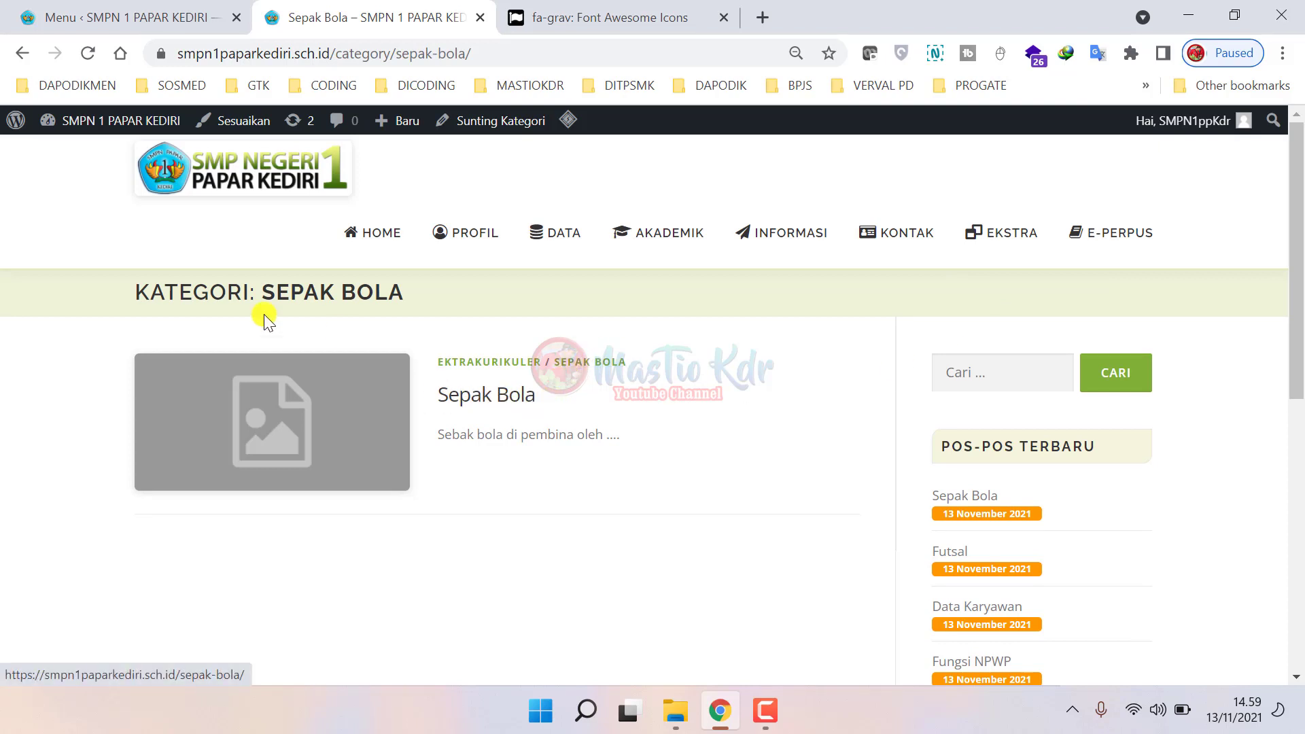
- Open the Sepak Bola post from its category page and examine its content and assigned categories
drag(135, 294, 416, 304)
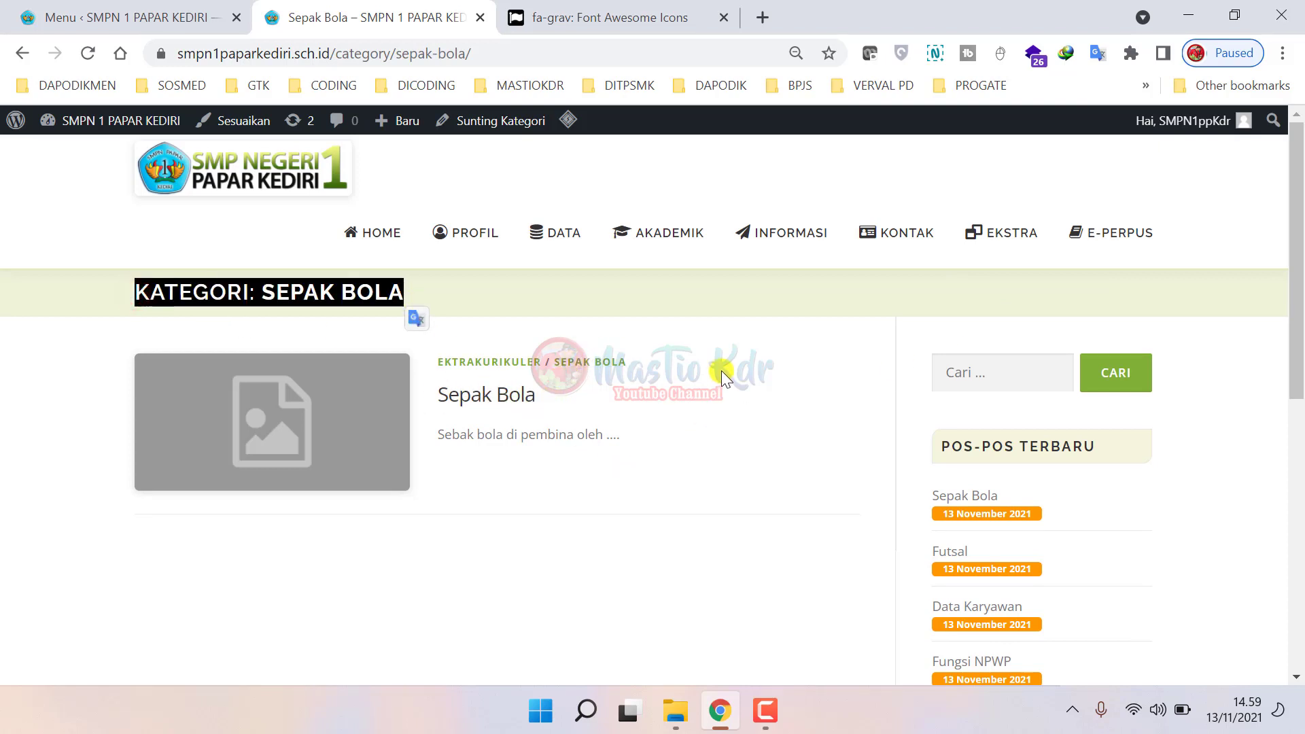
click(475, 394)
scroll(540, 369, down, 2)
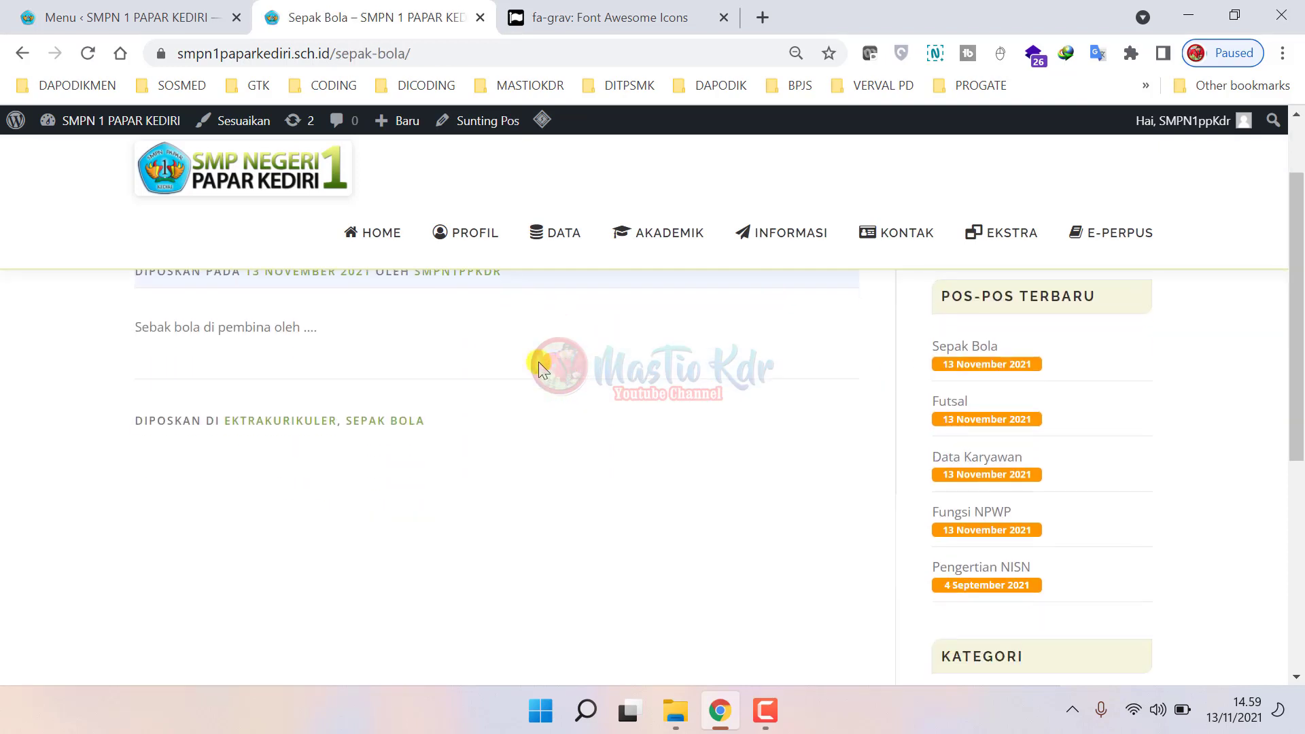
scroll(540, 369, up, 2)
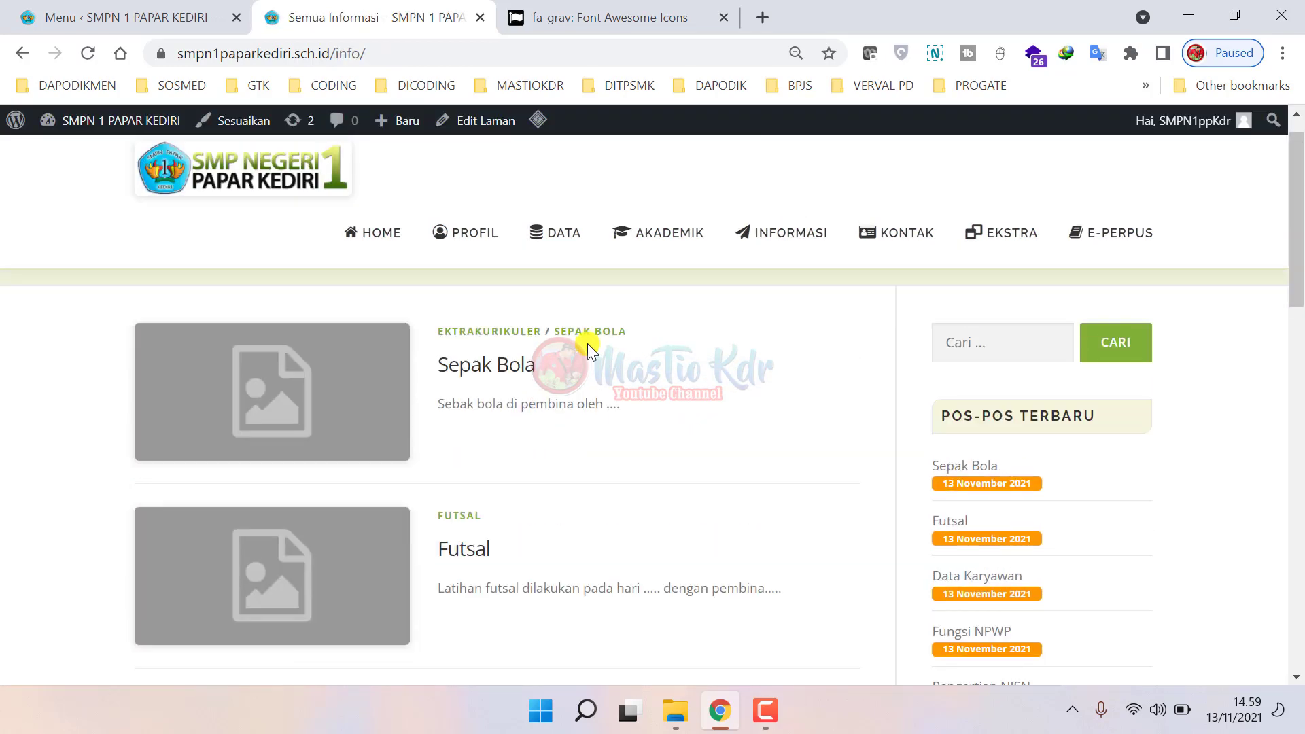
- Open the Fungsi NPWP post from the Semua Informasi page, and the Futsal post through the Futsal category under Ekstra
scroll(302, 434, down, 6)
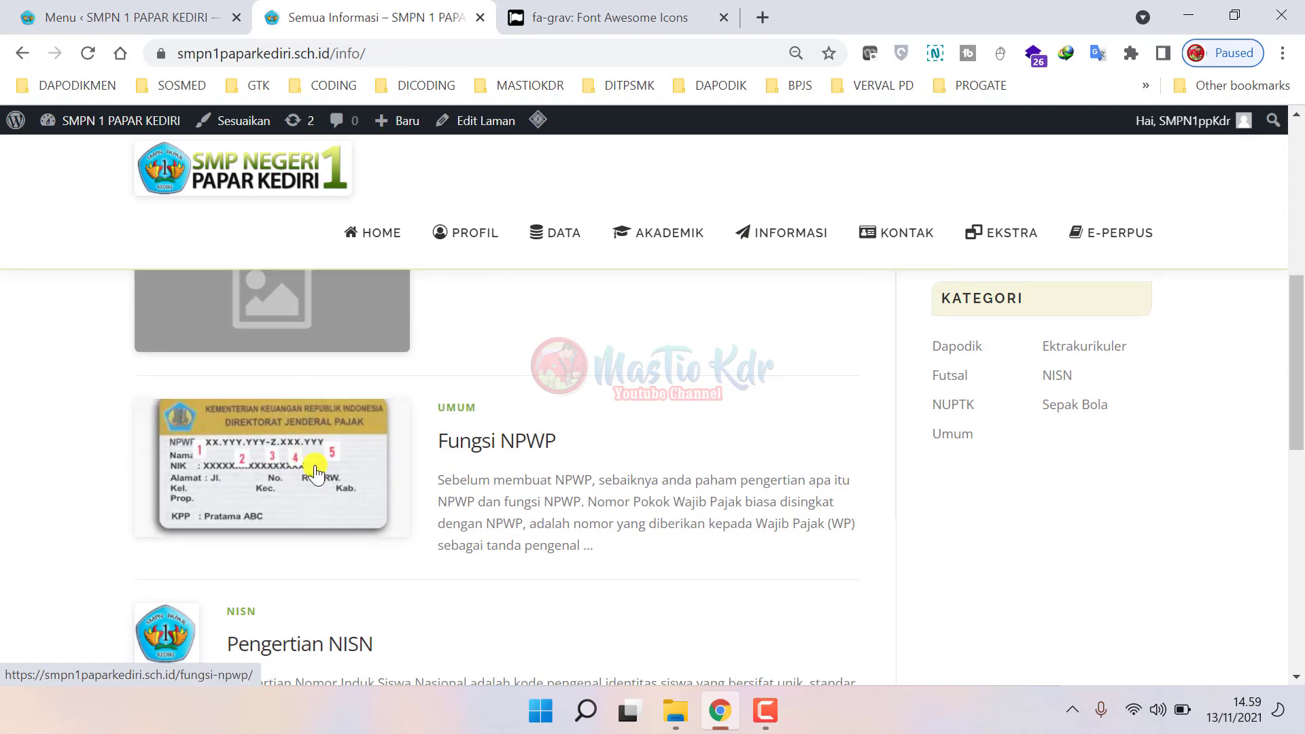
scroll(367, 456, up, 2)
scroll(435, 482, down, 2)
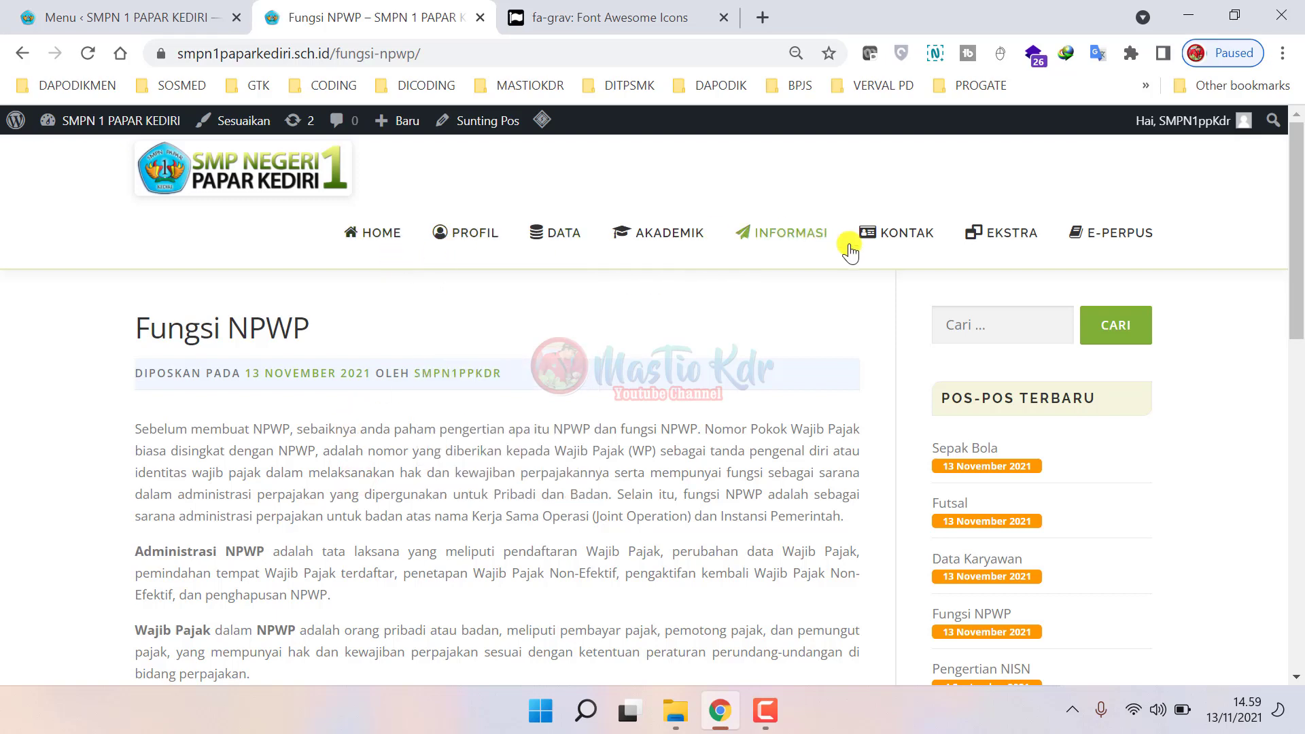
click(985, 285)
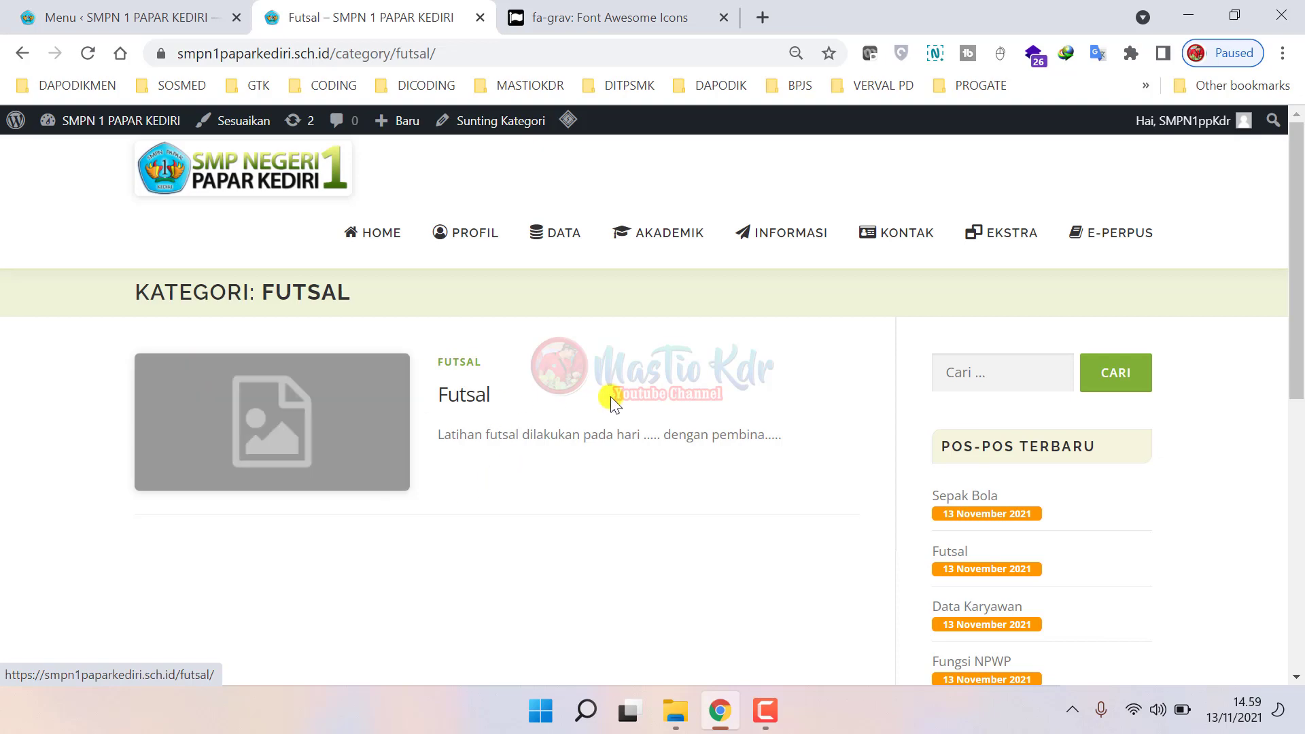
click(484, 406)
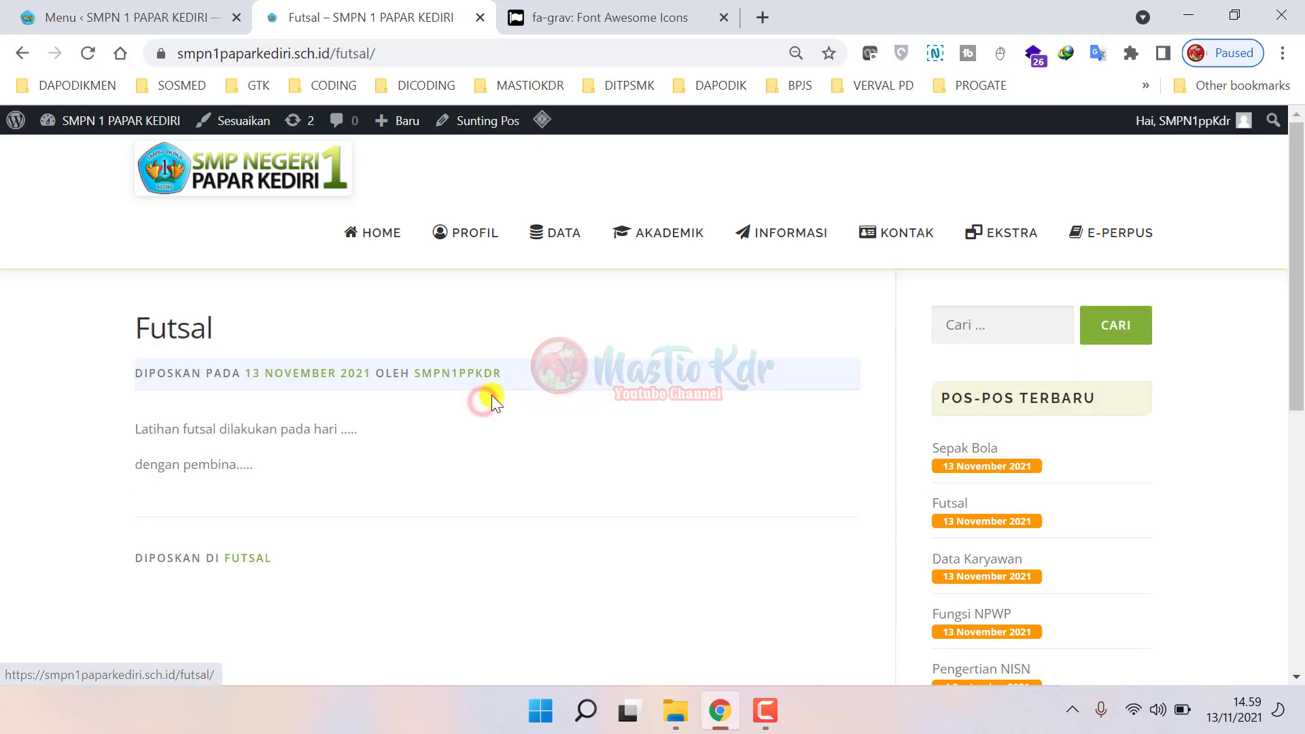
- Open the list of posts and the list of pages in the WordPress dashboard
click(199, 8)
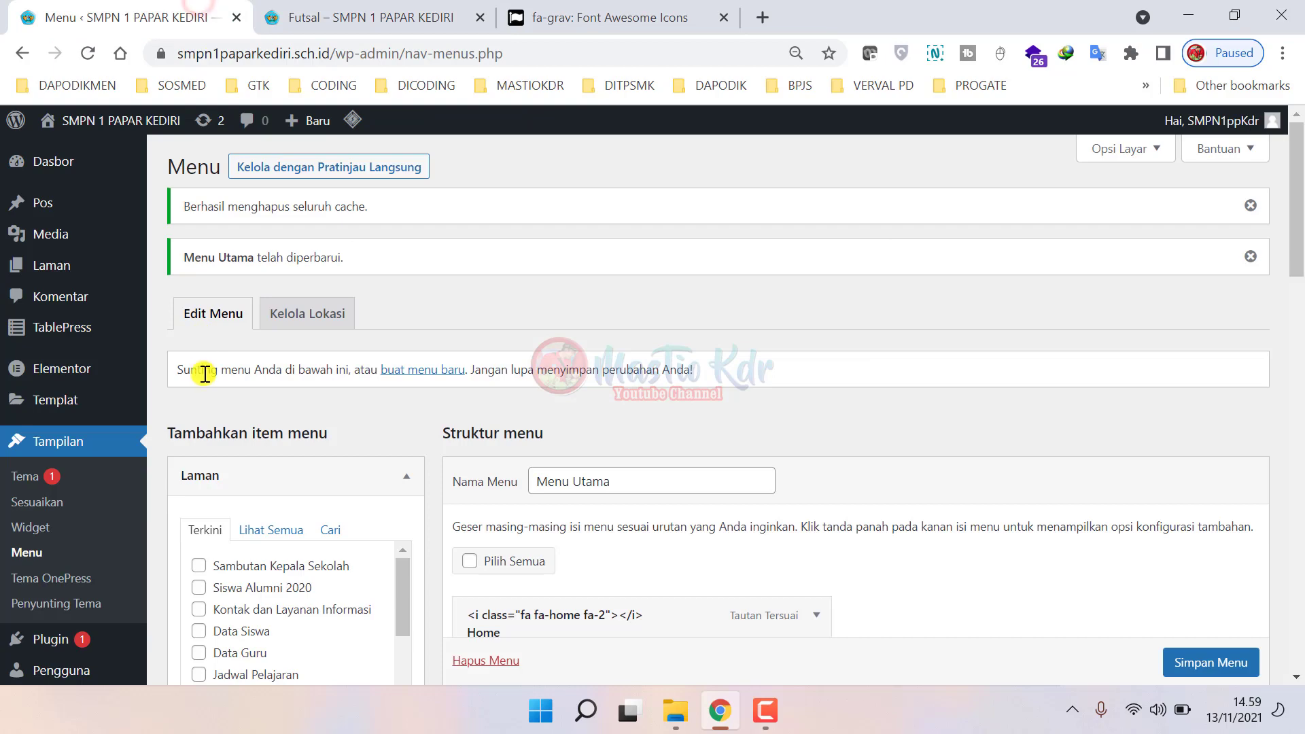
click(46, 204)
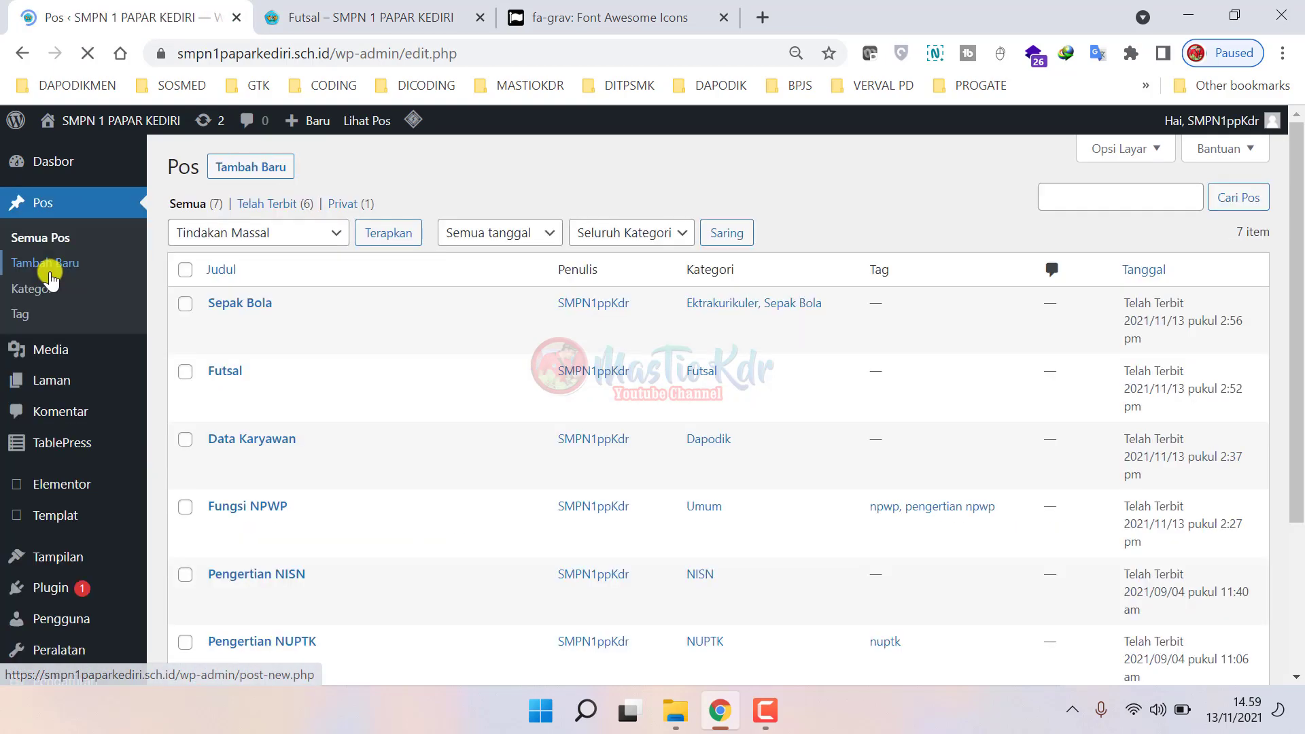
click(58, 390)
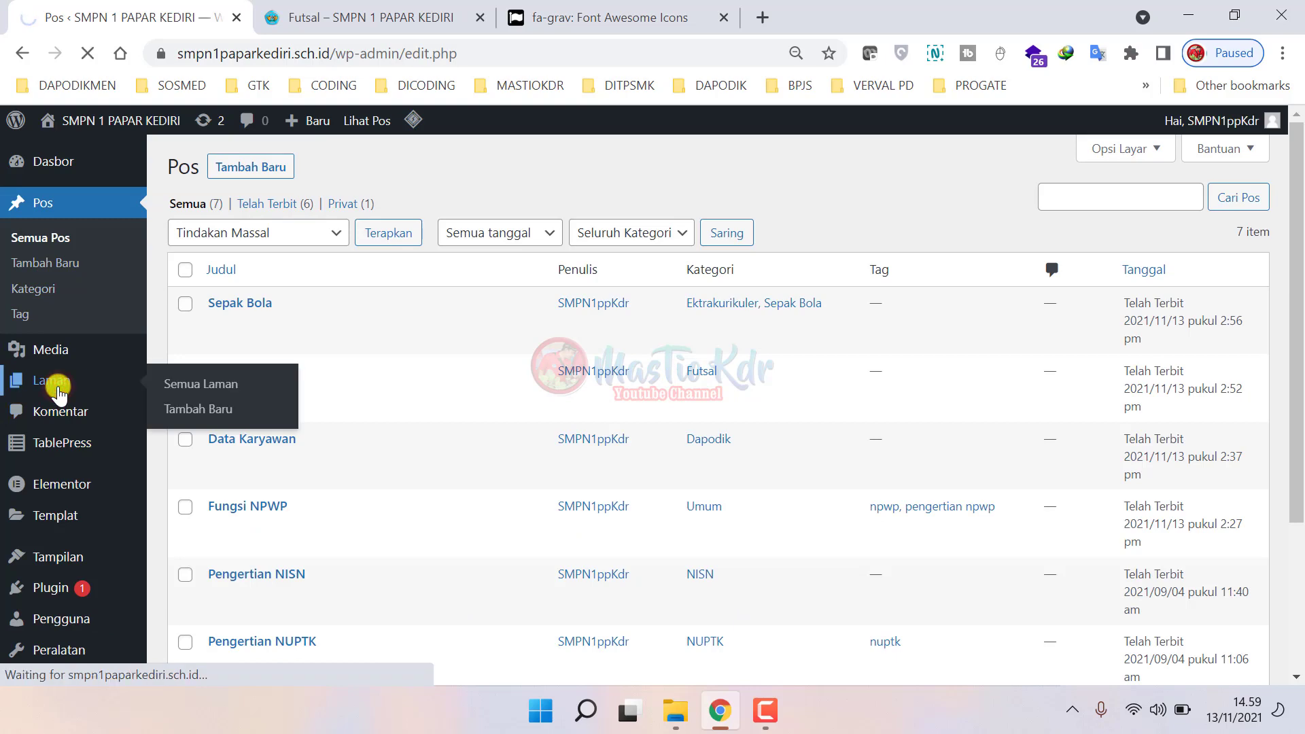
scroll(71, 433, down, 2)
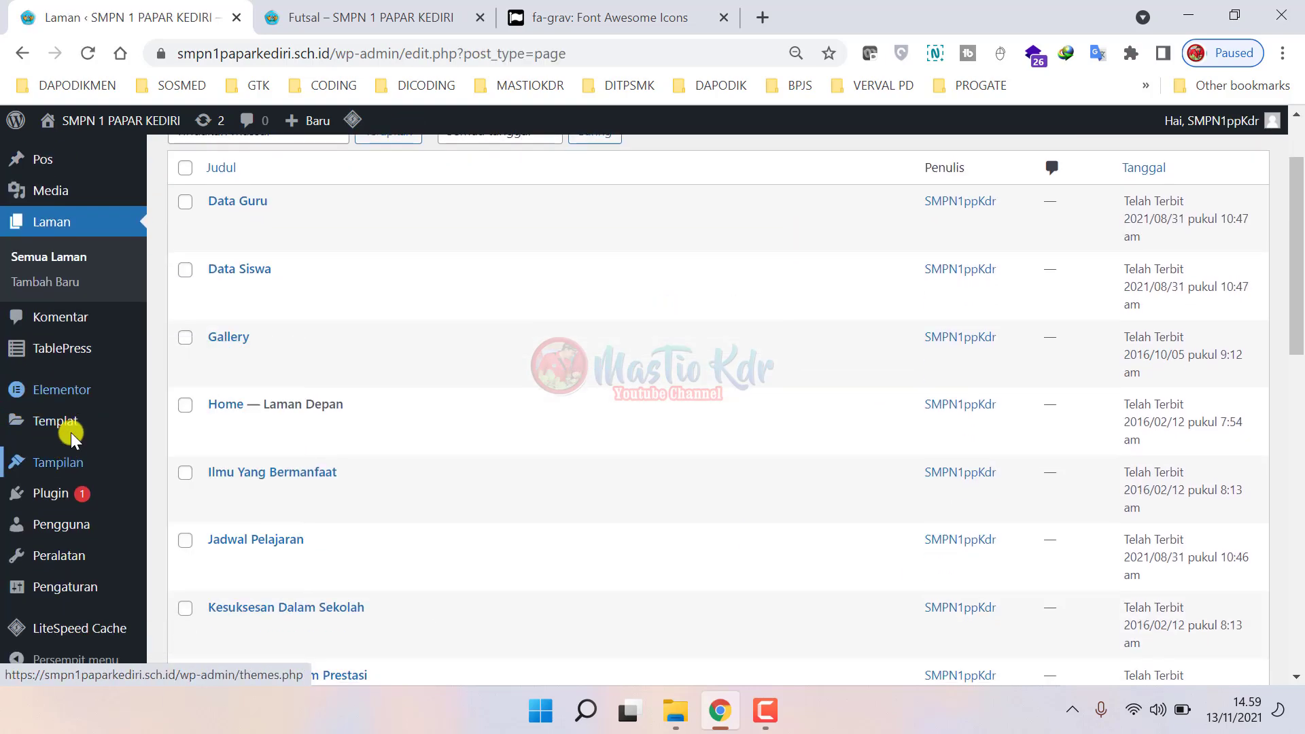
mouse_move(61, 359)
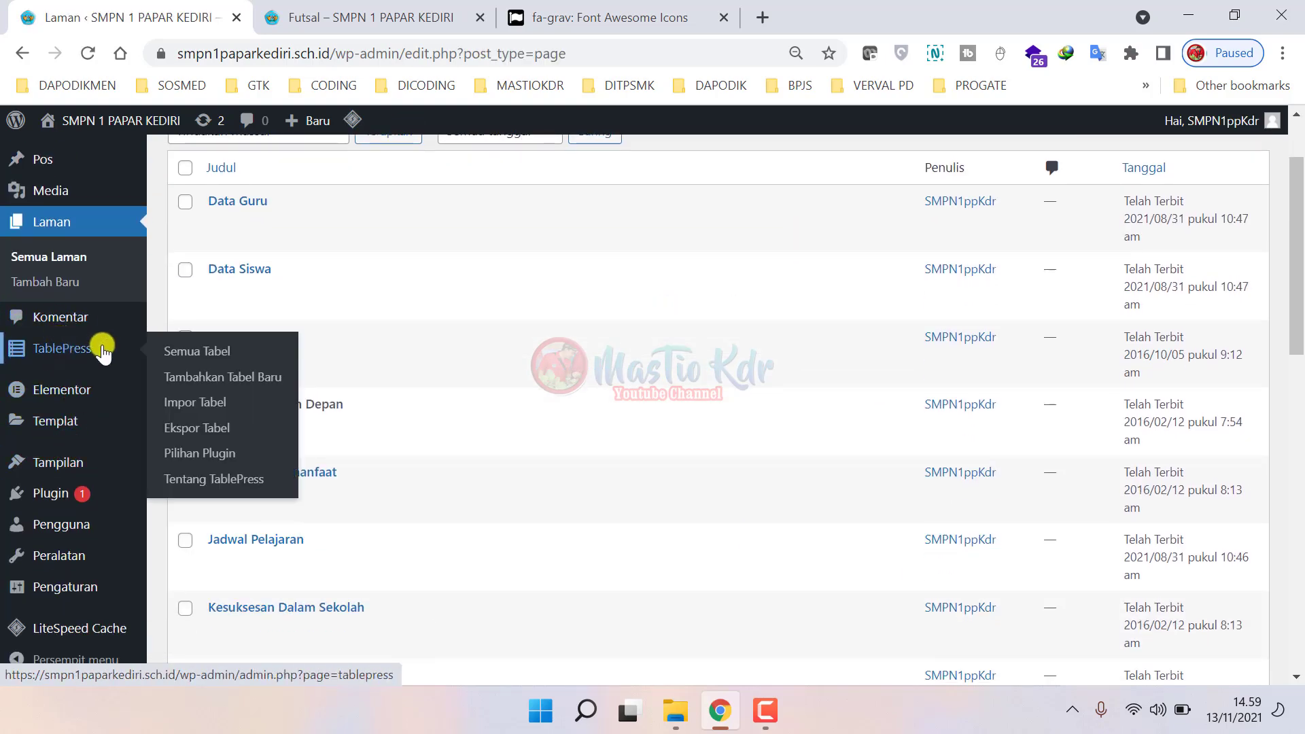
- Open the site's home page and examine the entries of the Akademik dropdown
click(416, 8)
click(371, 232)
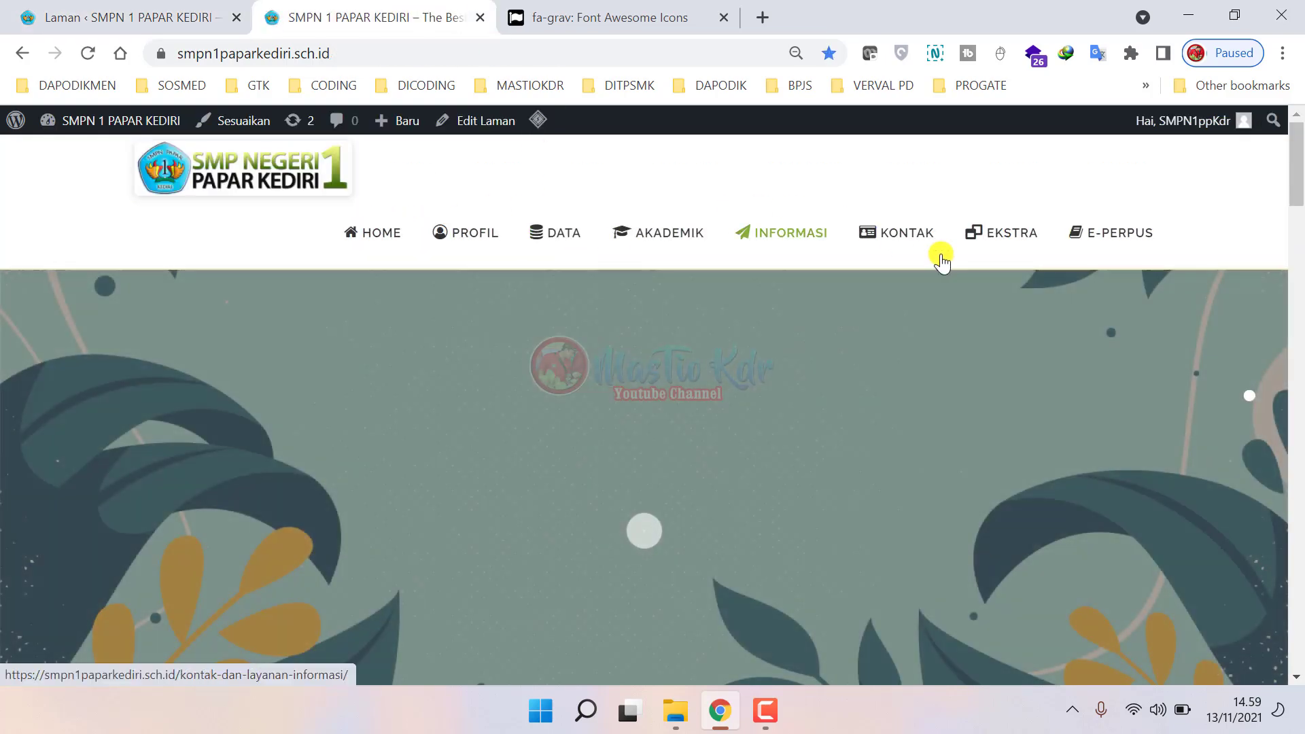
mouse_move(647, 248)
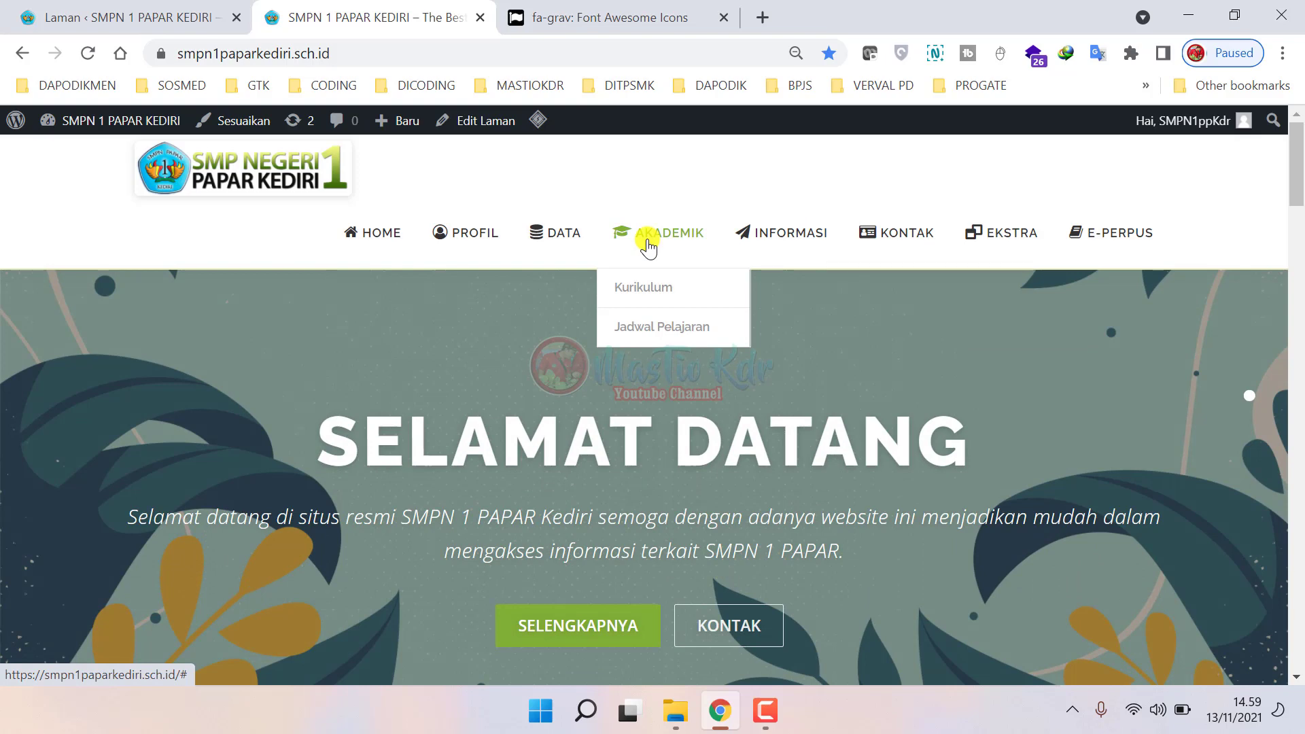
- Open the menu editor in the WordPress dashboard and close the Font Awesome fa-grav page
click(75, 10)
scroll(95, 442, down, 3)
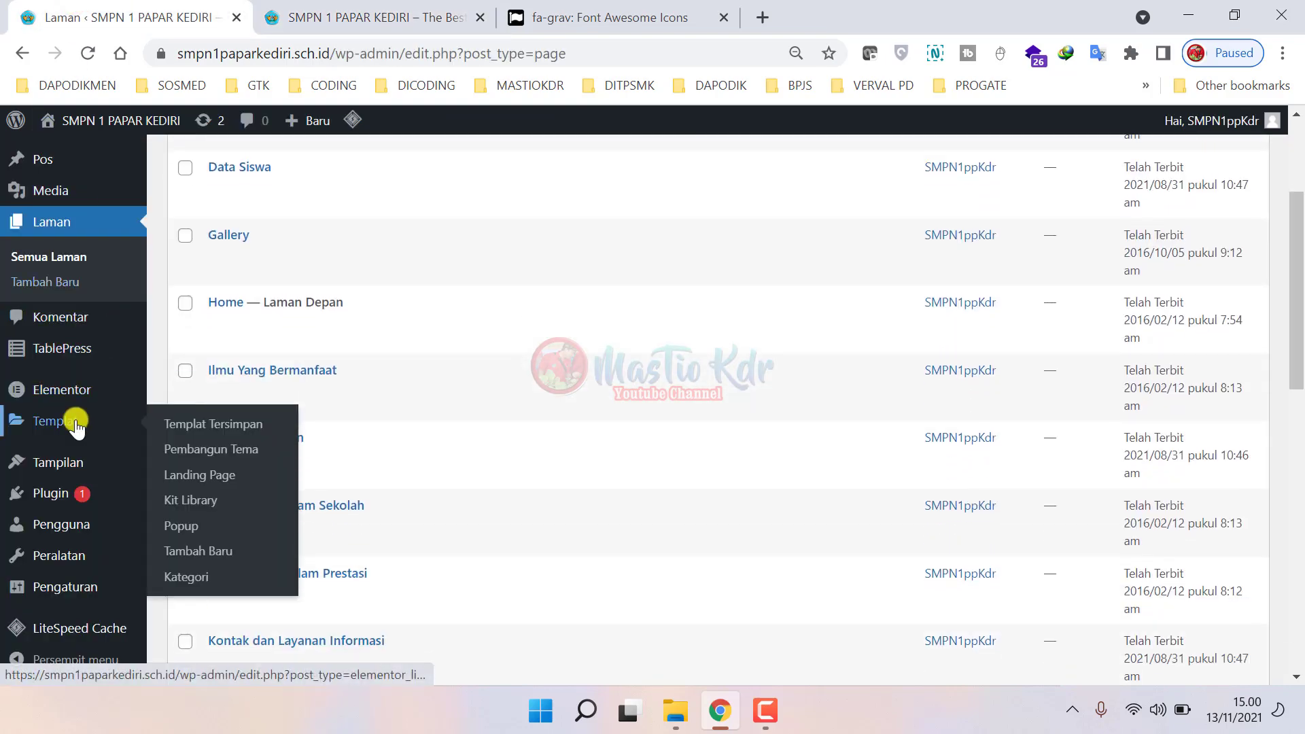
mouse_move(68, 462)
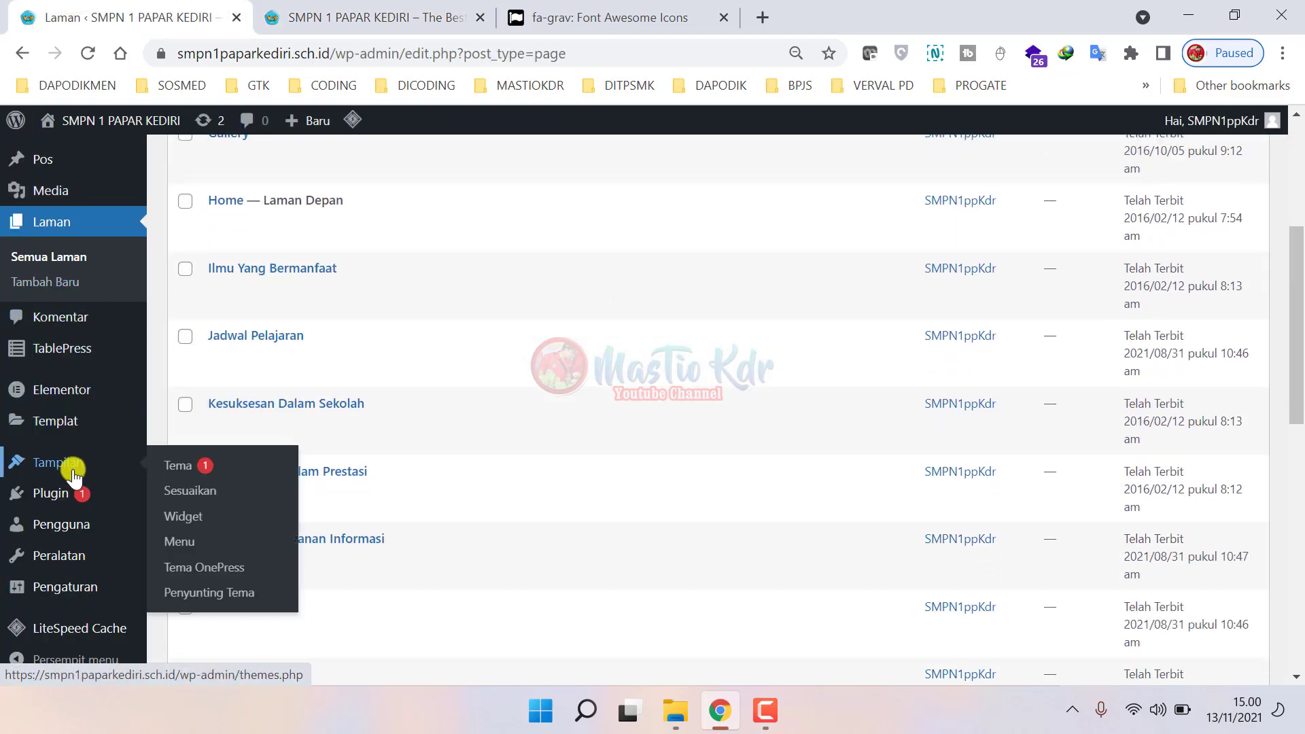
click(186, 547)
click(394, 15)
click(584, 15)
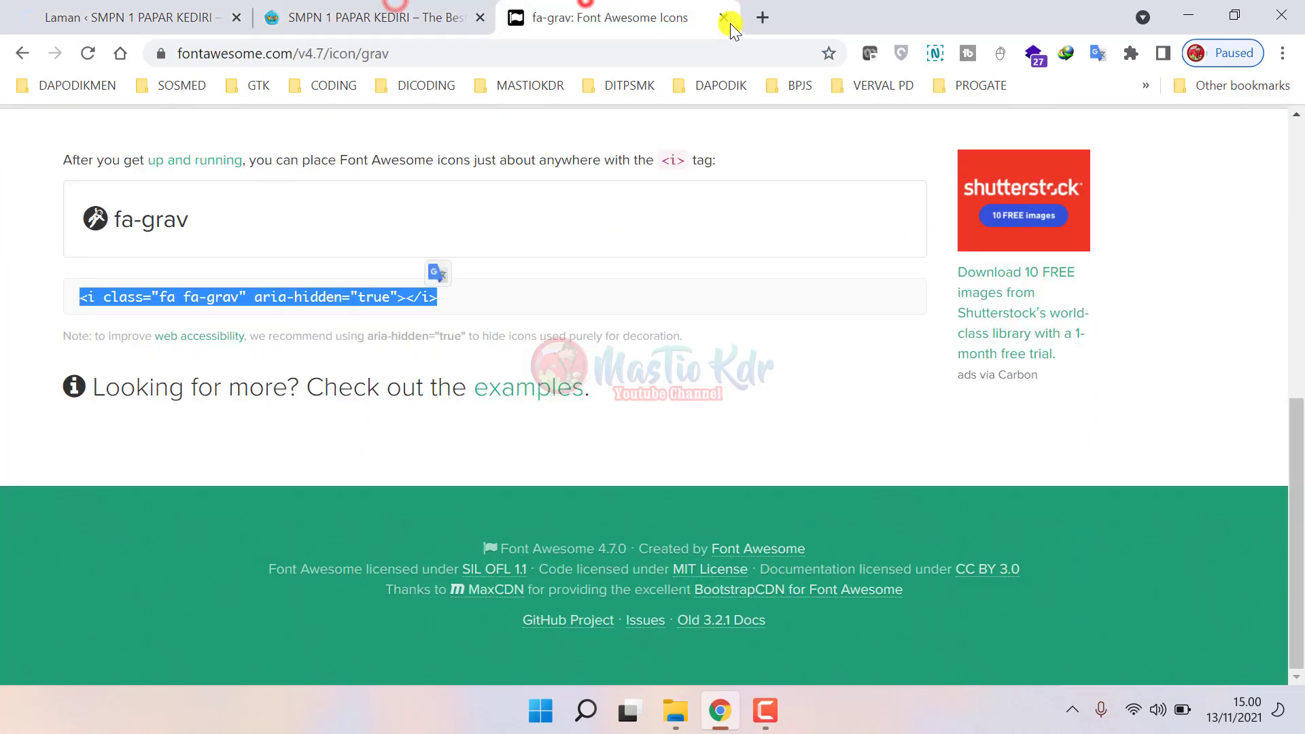
click(724, 19)
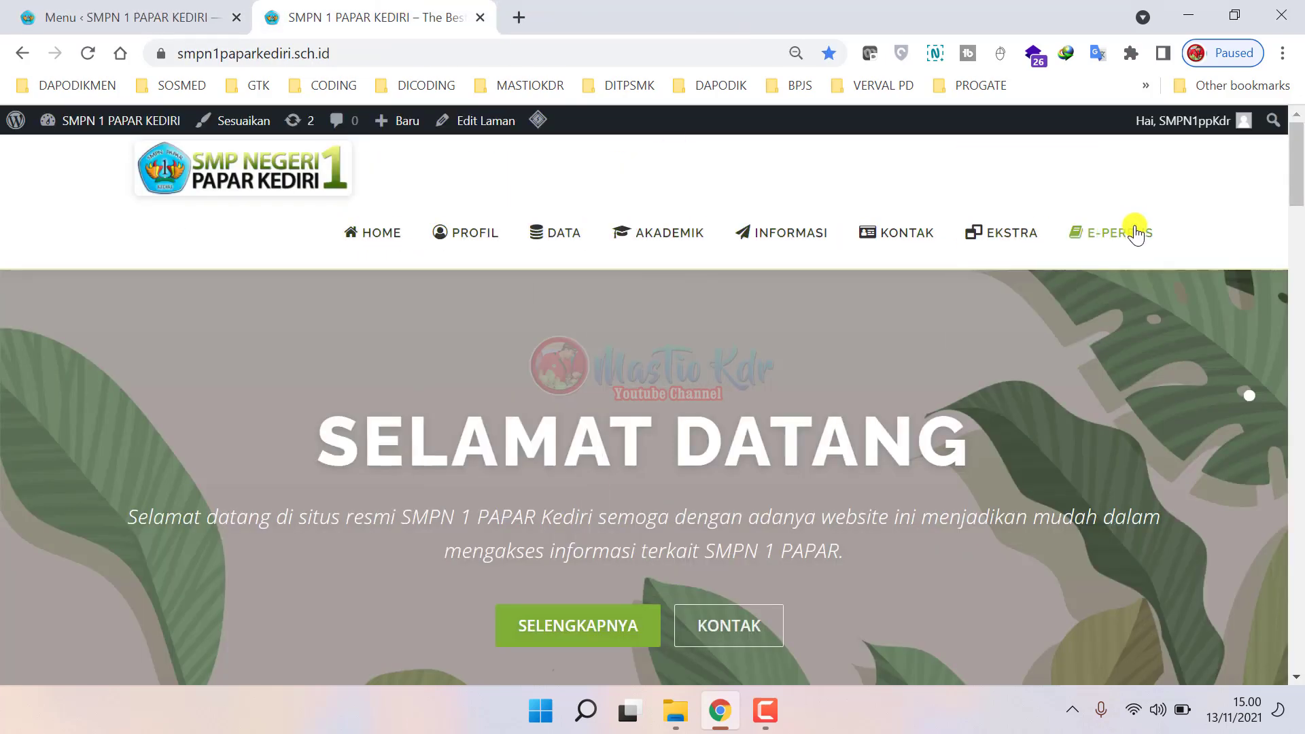
- Review the structure of Menu Utama in the menu editor
click(156, 17)
click(295, 17)
click(156, 17)
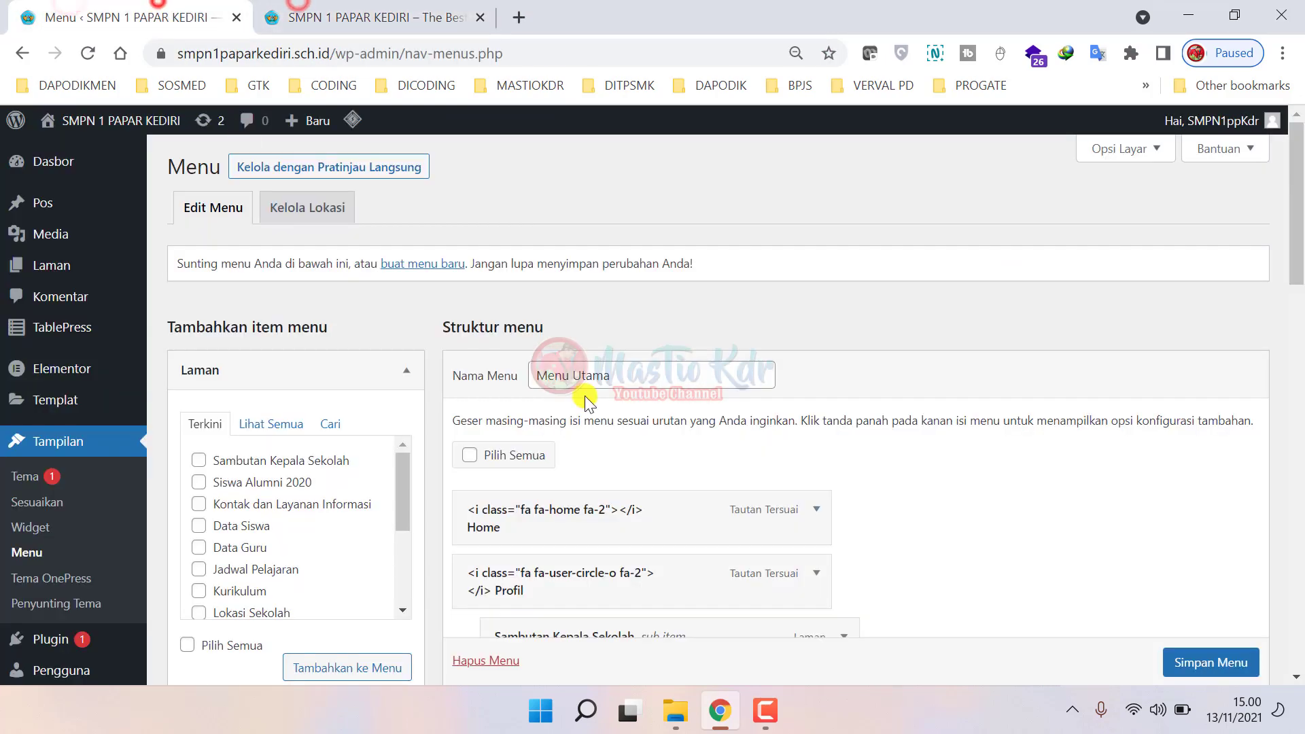
scroll(584, 395, down, 5)
scroll(582, 401, up, 5)
- Examine the Selamat Datang banner, the Tentang Kami section and the Keunggulan Sekolah section on the site's home page
click(416, 18)
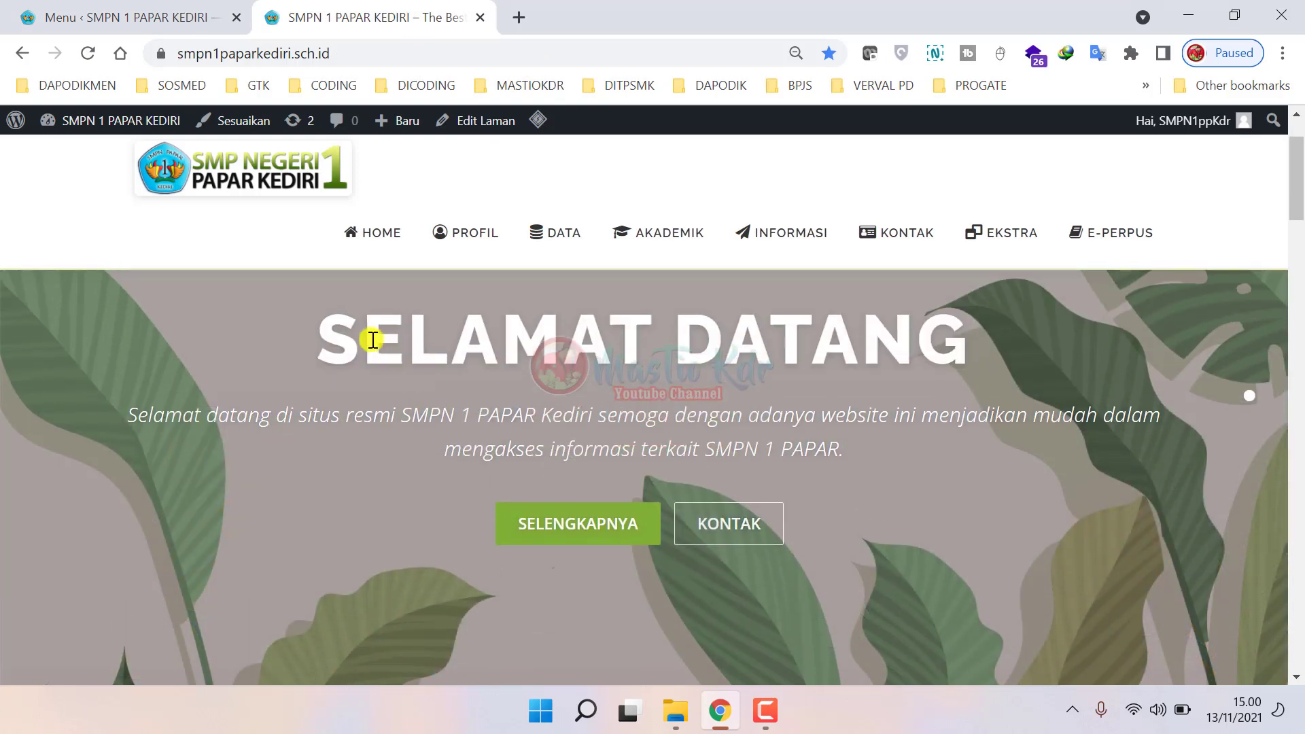
drag(342, 336, 919, 397)
scroll(899, 393, down, 3)
click(915, 335)
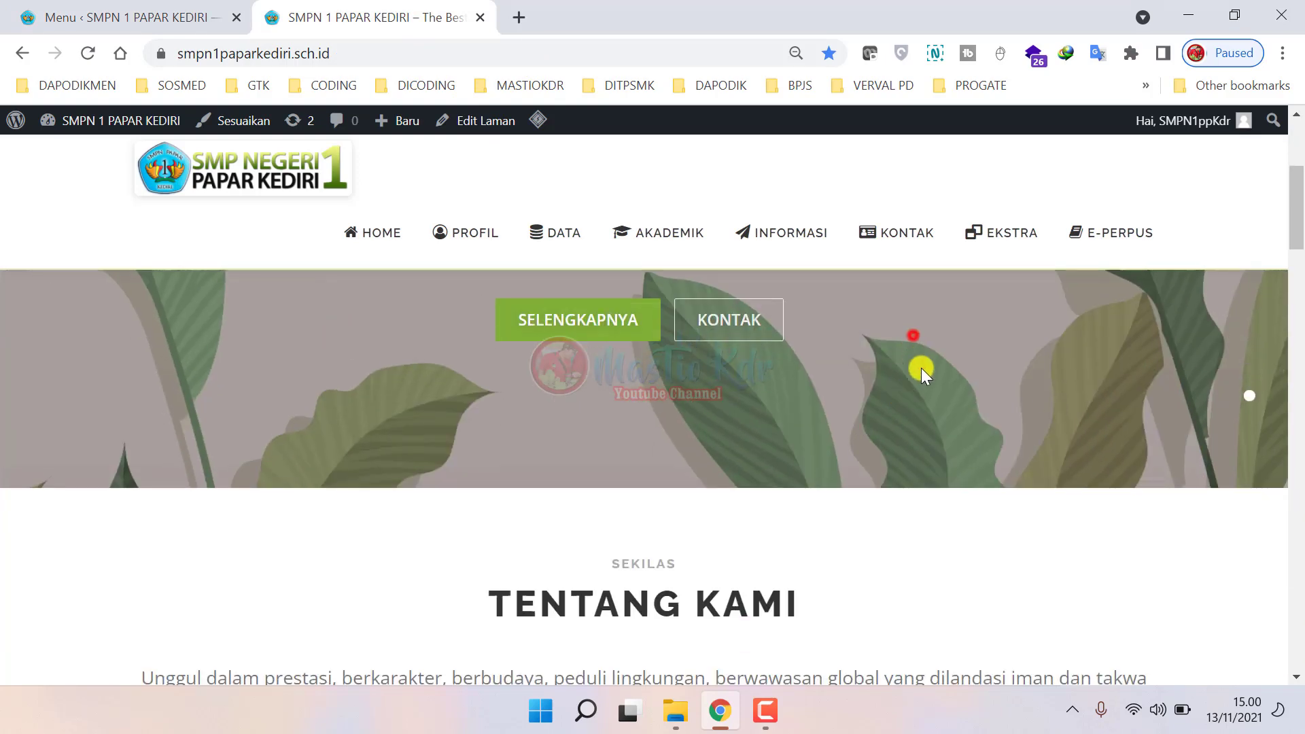
scroll(561, 299, down, 4)
drag(497, 292, 865, 321)
scroll(896, 348, down, 5)
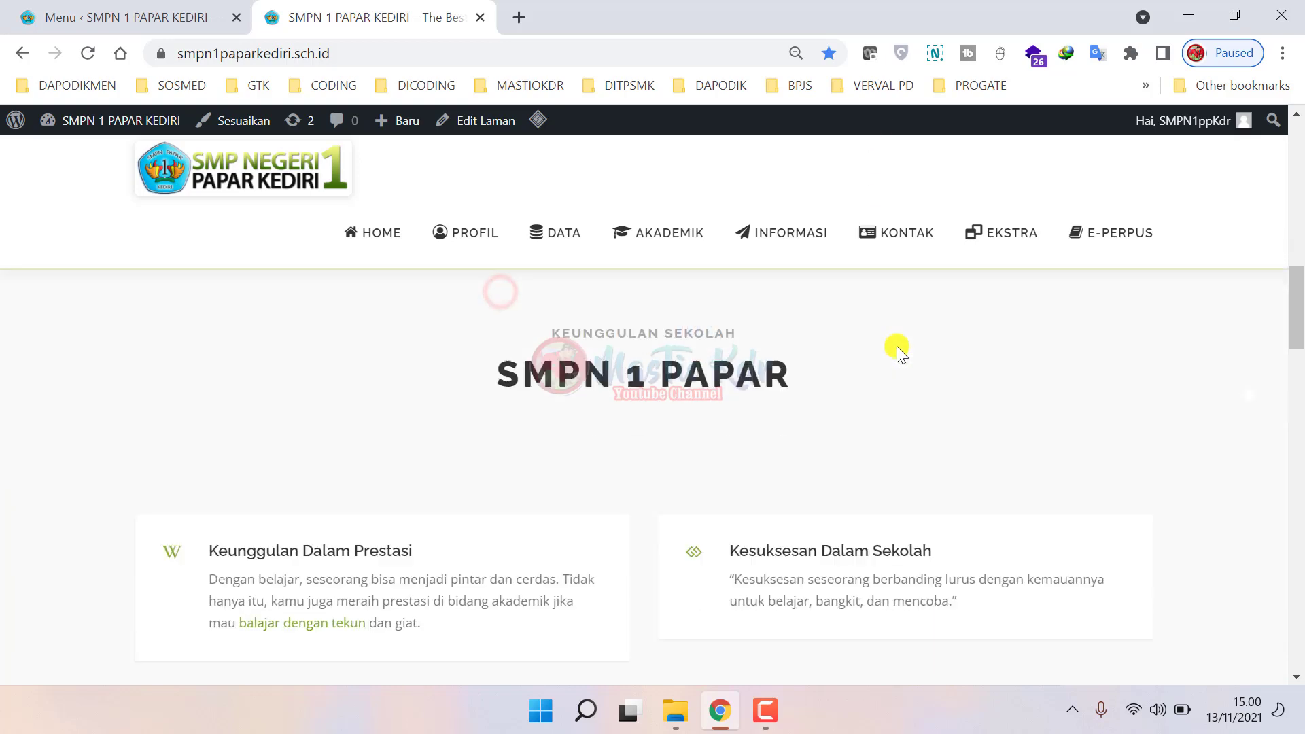
- Examine the home page's Galeri, Statistik Sekolah and Terbaru sections down to the footer, and return to the page's start
scroll(519, 438, down, 9)
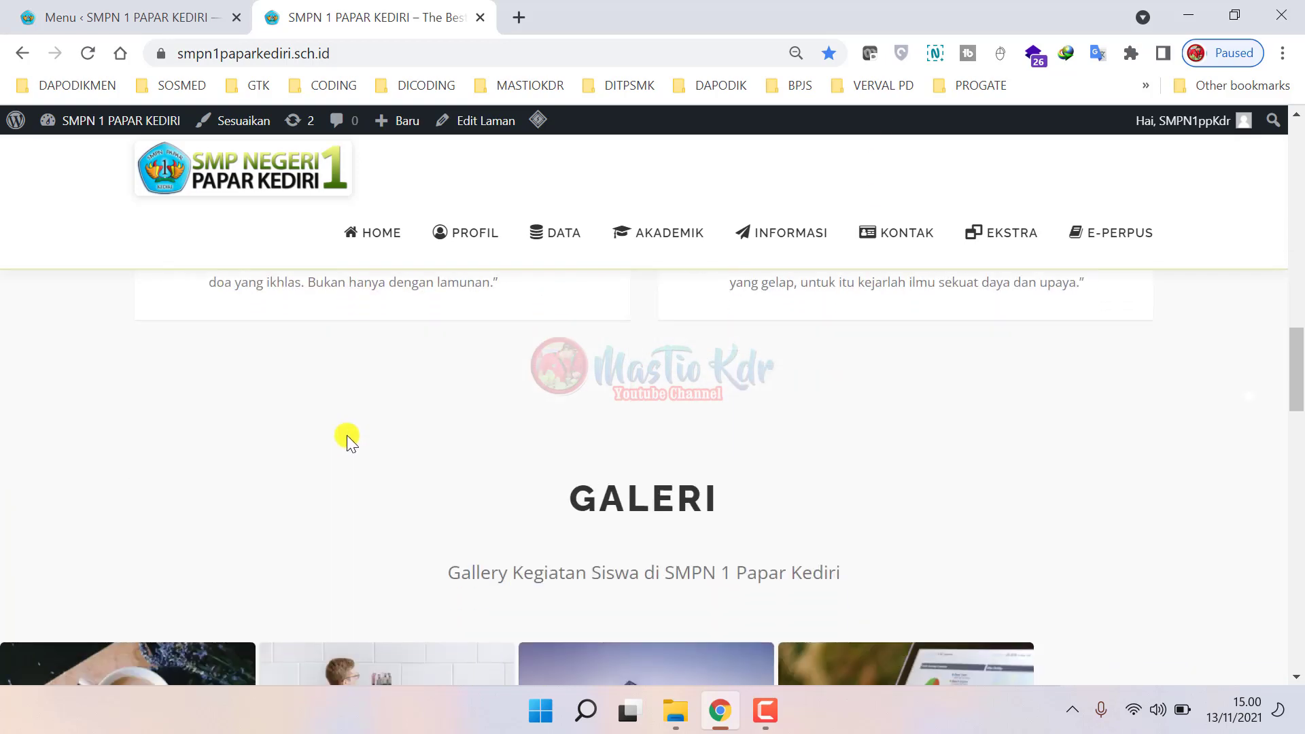
scroll(600, 476, down, 8)
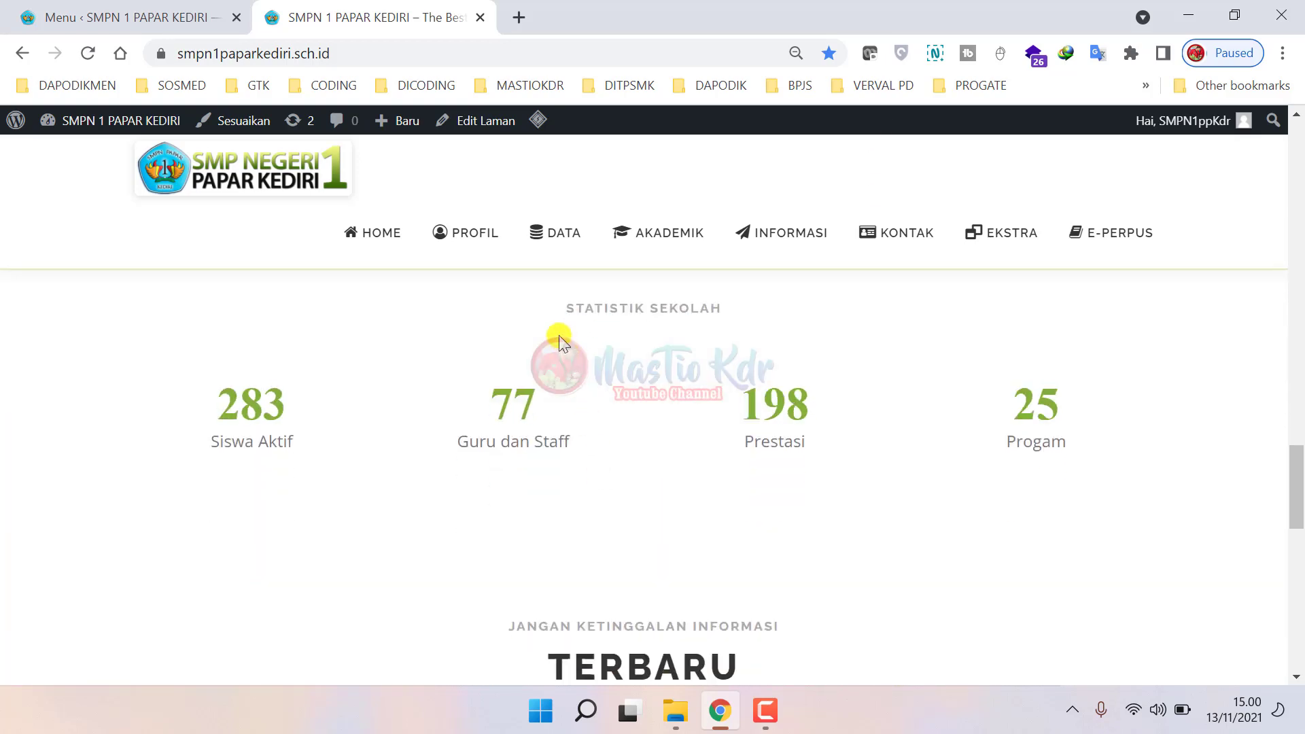
drag(560, 308, 825, 407)
scroll(825, 411, down, 7)
scroll(784, 435, up, 3)
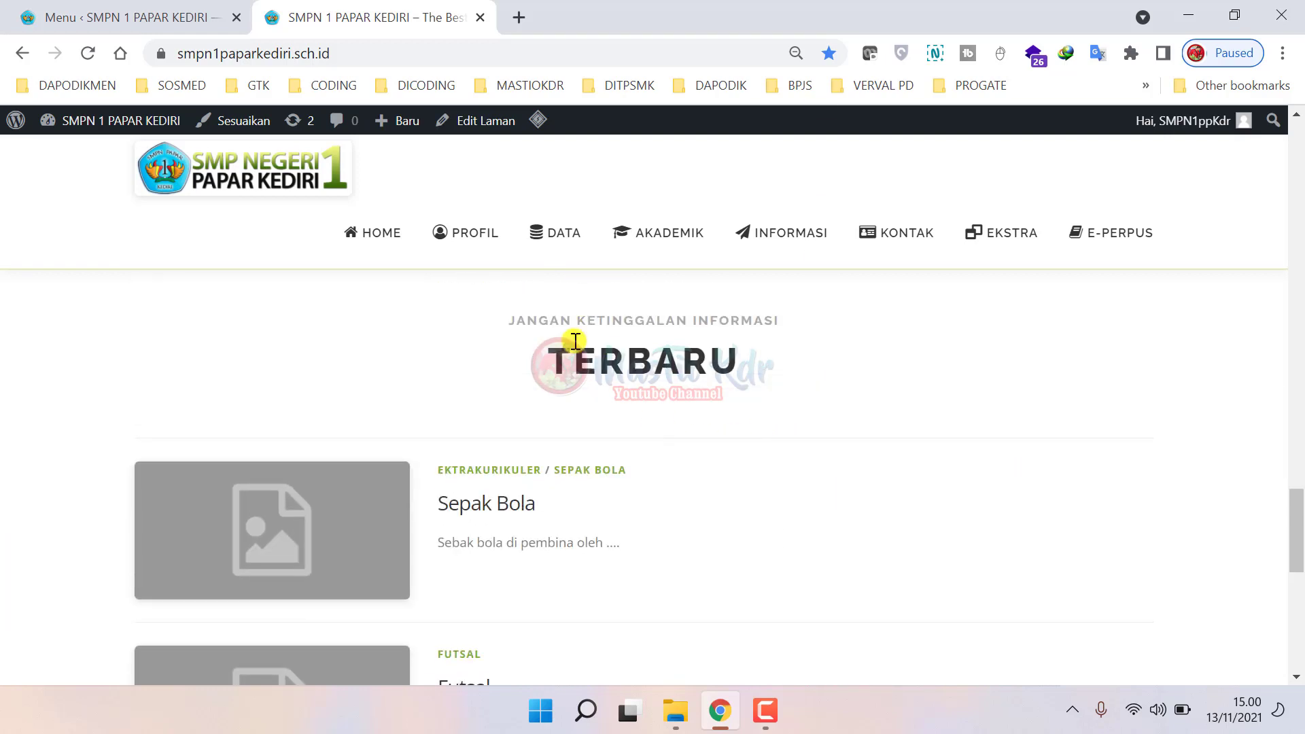
scroll(799, 378, down, 9)
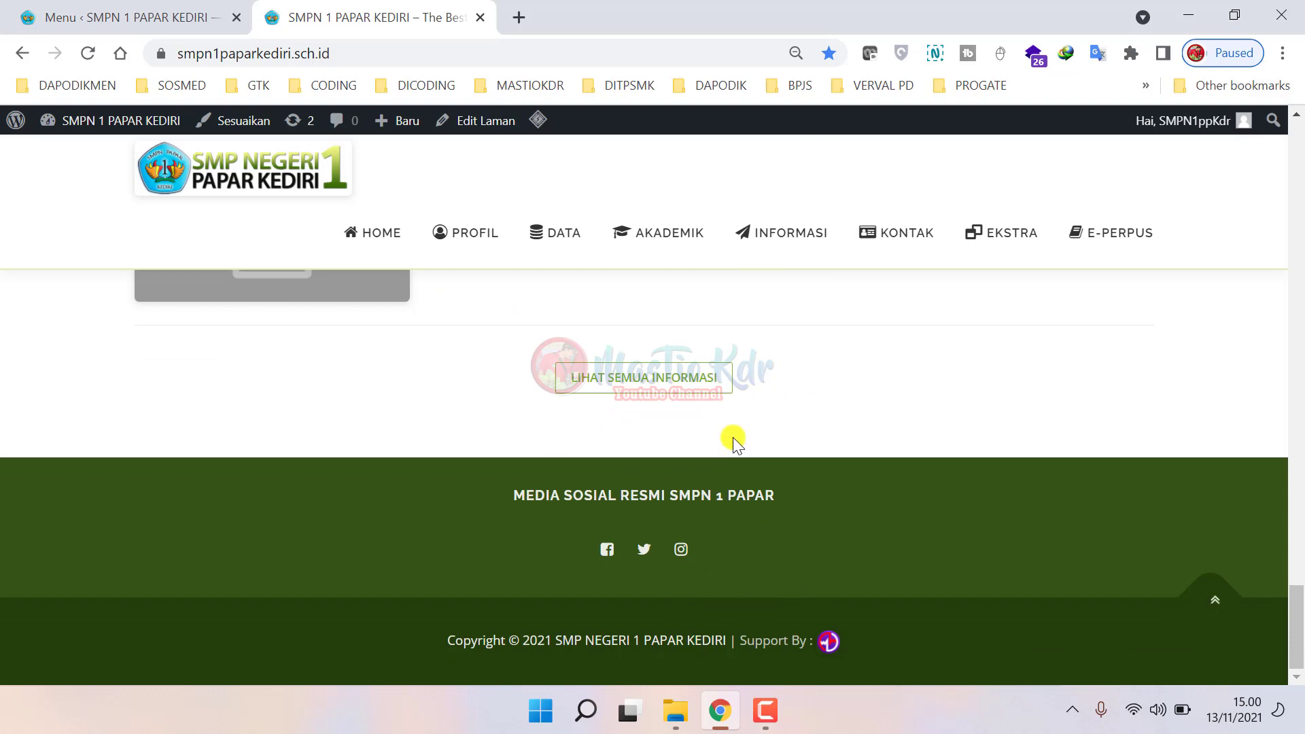
scroll(732, 438, up, 20)
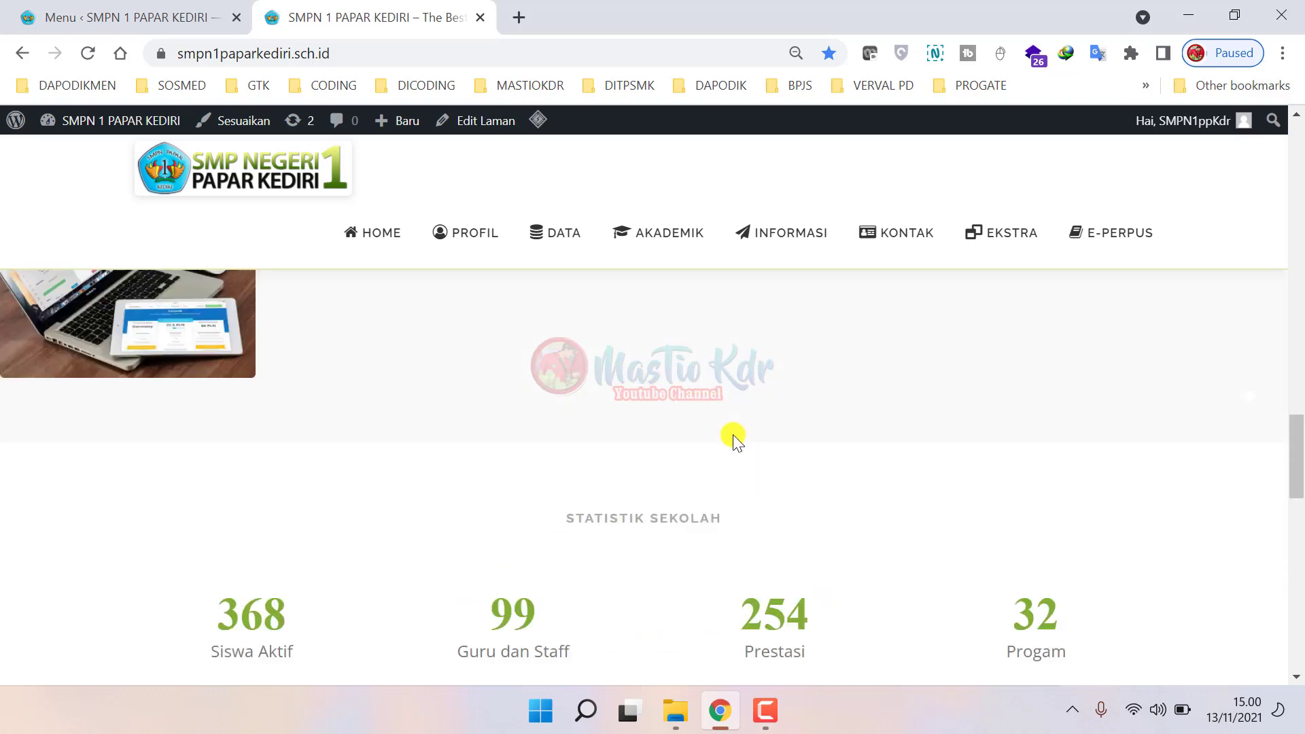
scroll(565, 421, down, 5)
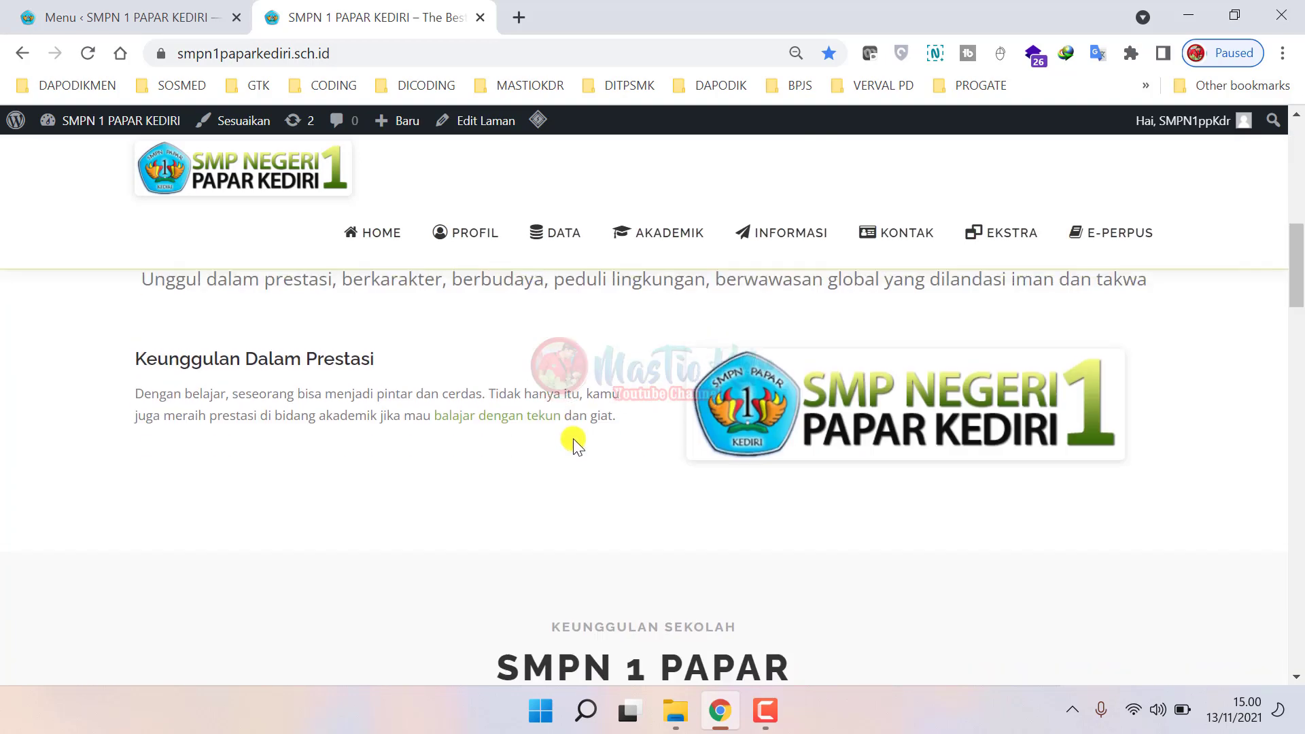
scroll(574, 442, up, 5)
- Open the Informasi page from the navigation menu and look over its posts
click(779, 237)
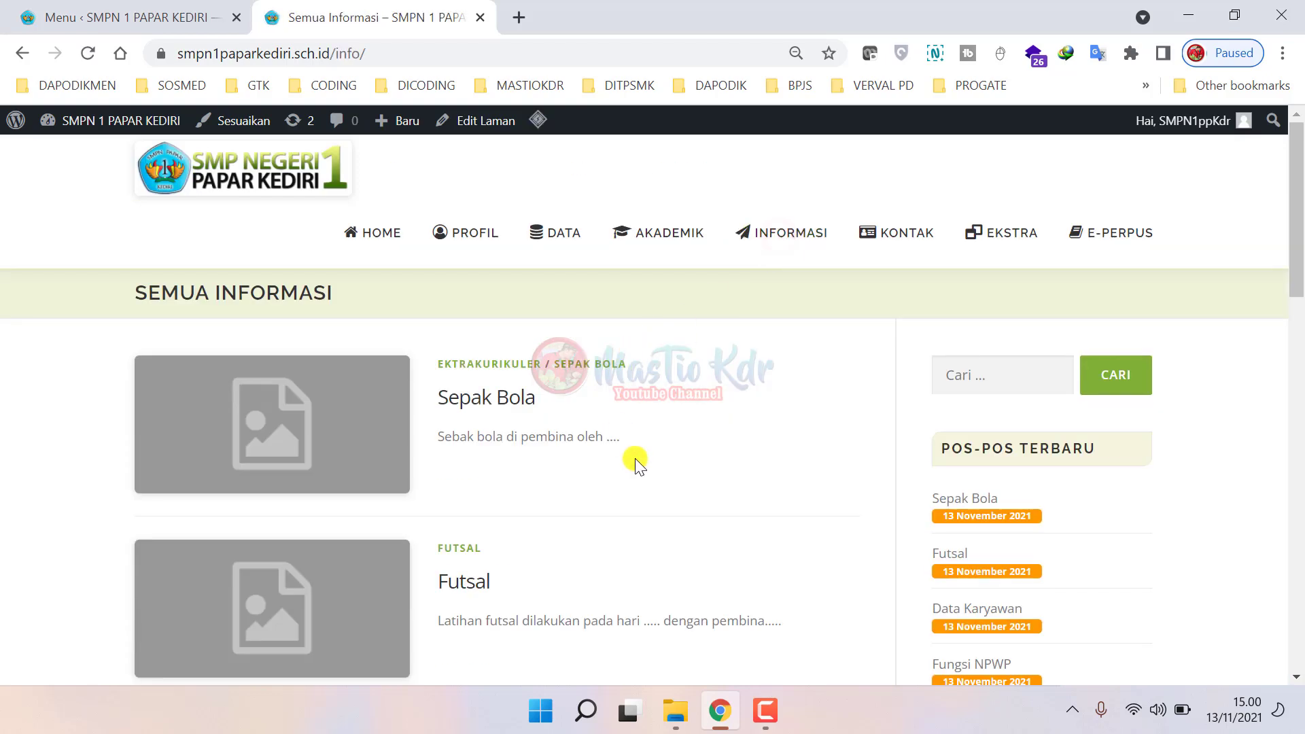
scroll(635, 458, down, 3)
scroll(454, 323, up, 3)
- Return to the home page and open the Data Guru page from the Data dropdown
click(376, 245)
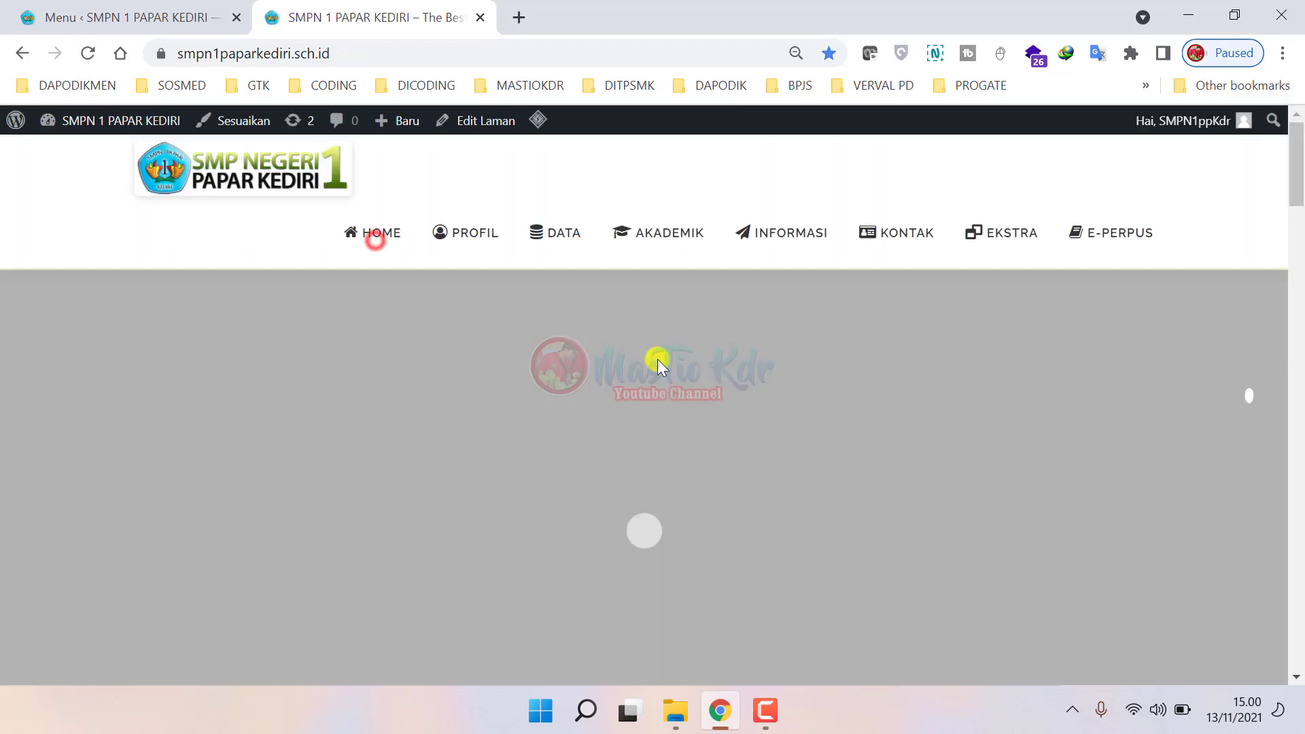
mouse_move(555, 234)
click(612, 288)
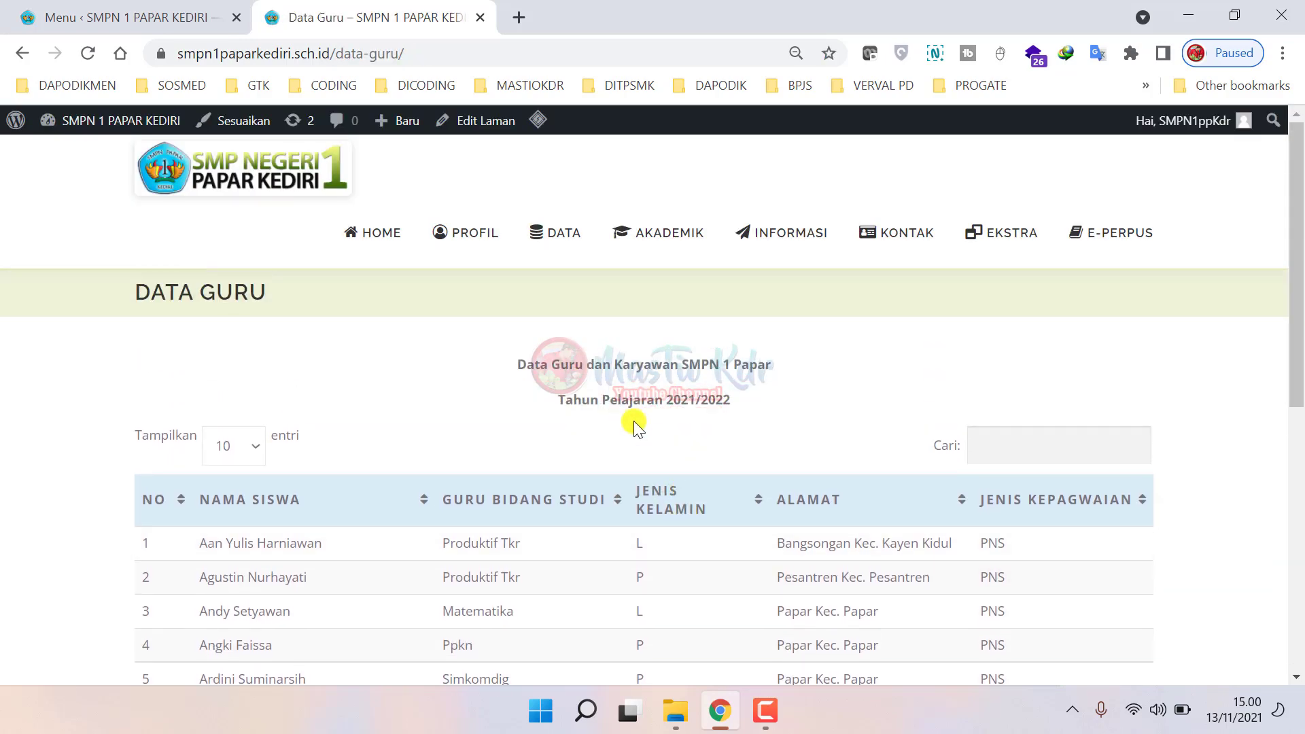
- Go back to the home page and look through its sections down to the Galeri photos
click(369, 246)
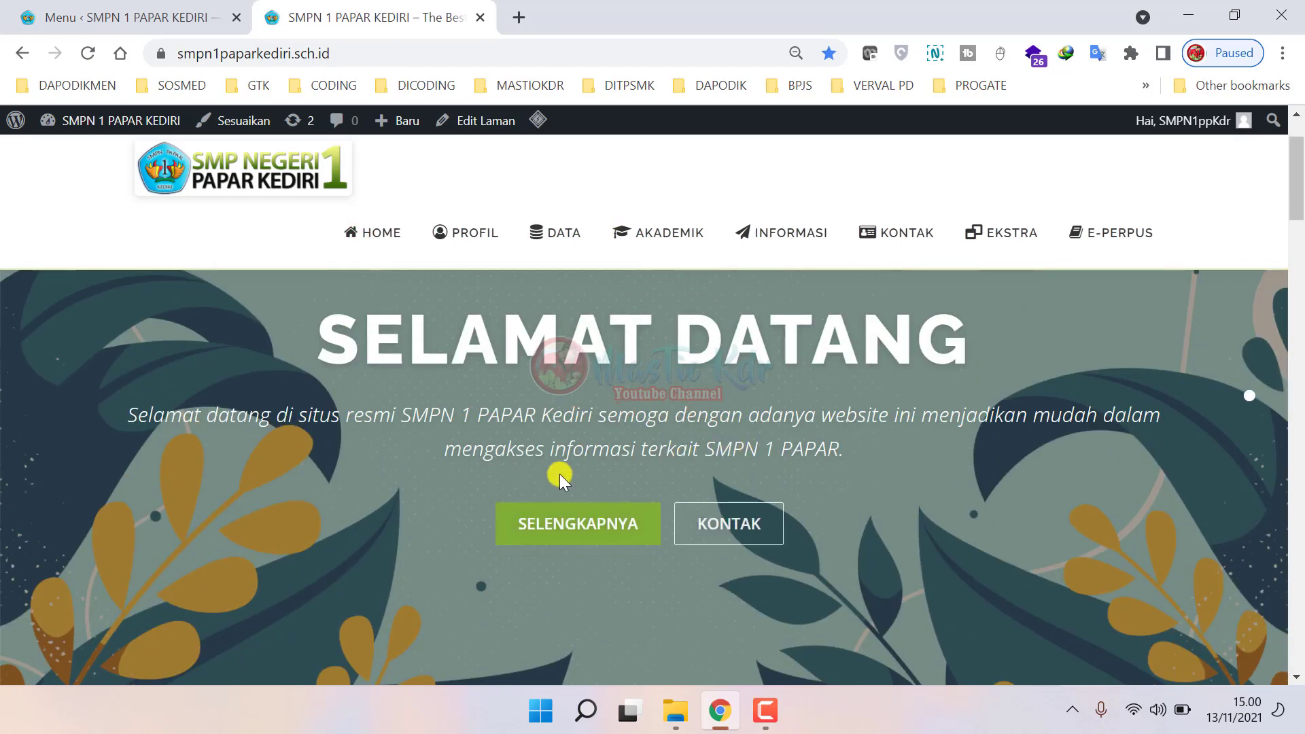
scroll(853, 435, down, 1)
scroll(851, 431, down, 7)
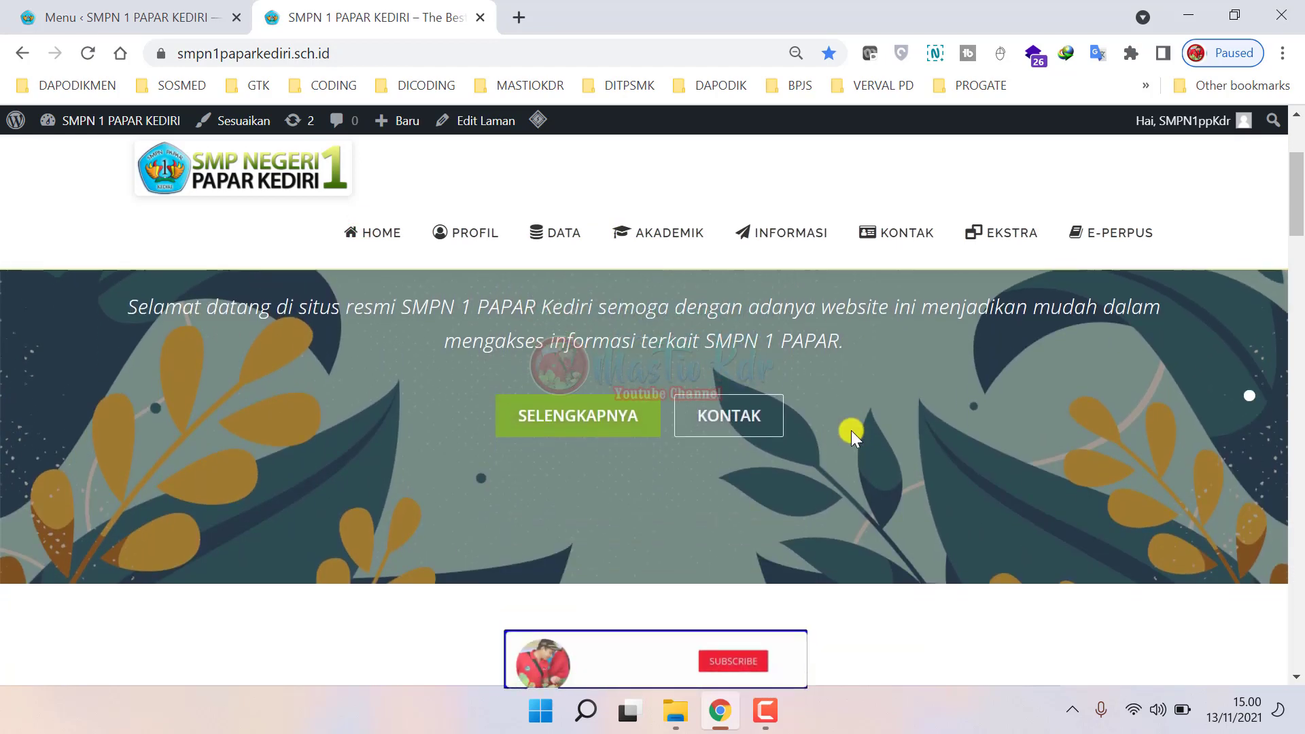
scroll(647, 501, down, 10)
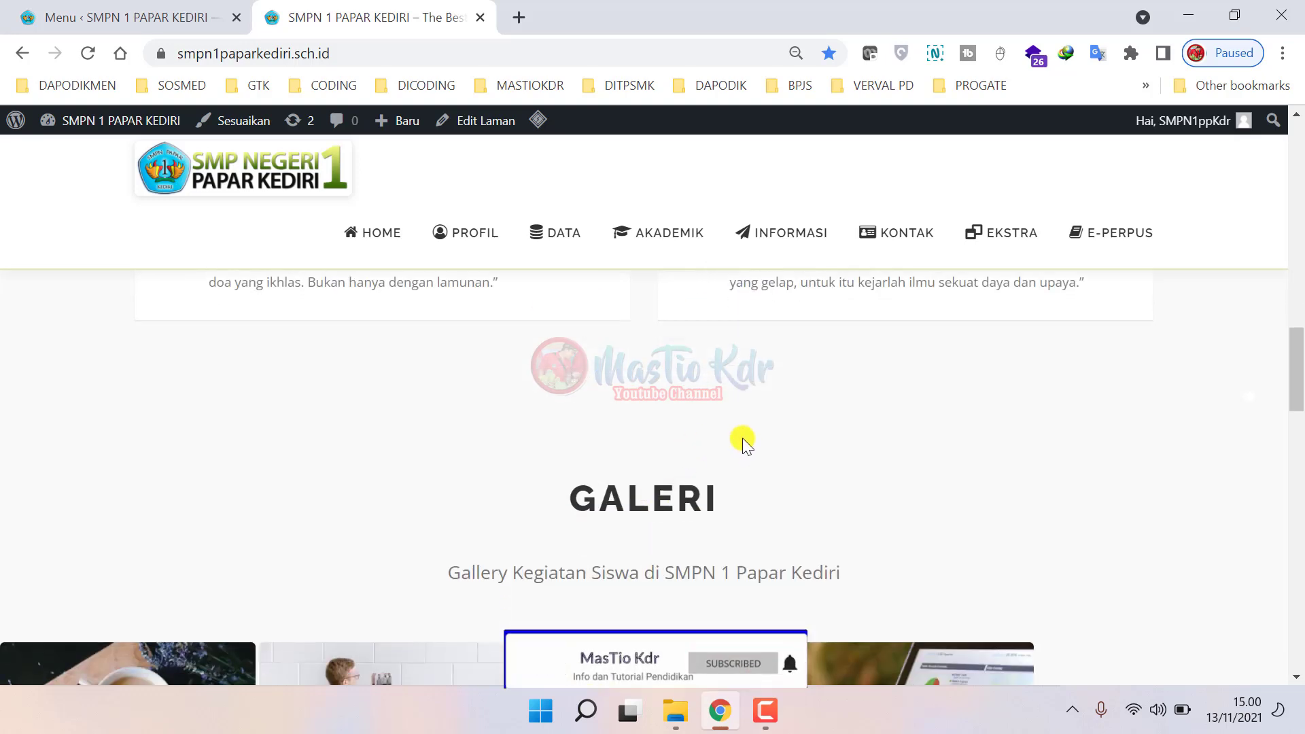
scroll(744, 441, down, 5)
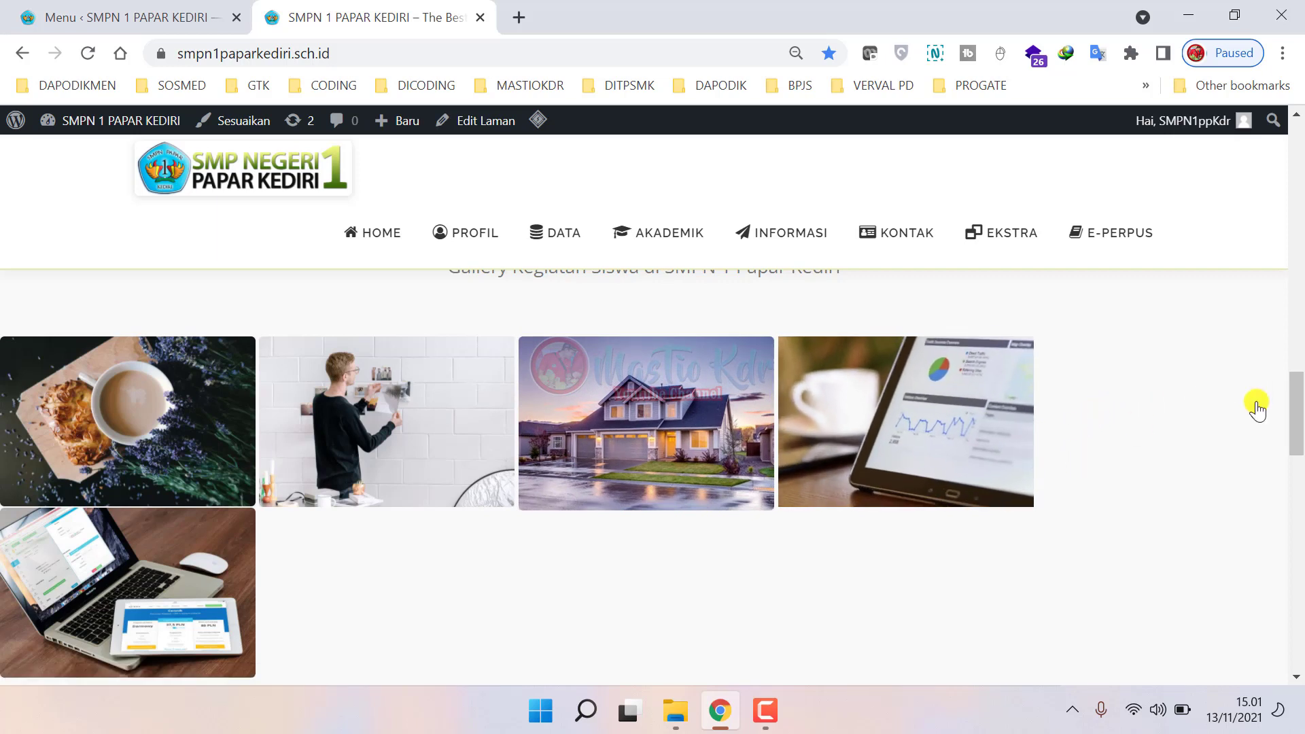
drag(1294, 407, 1282, 121)
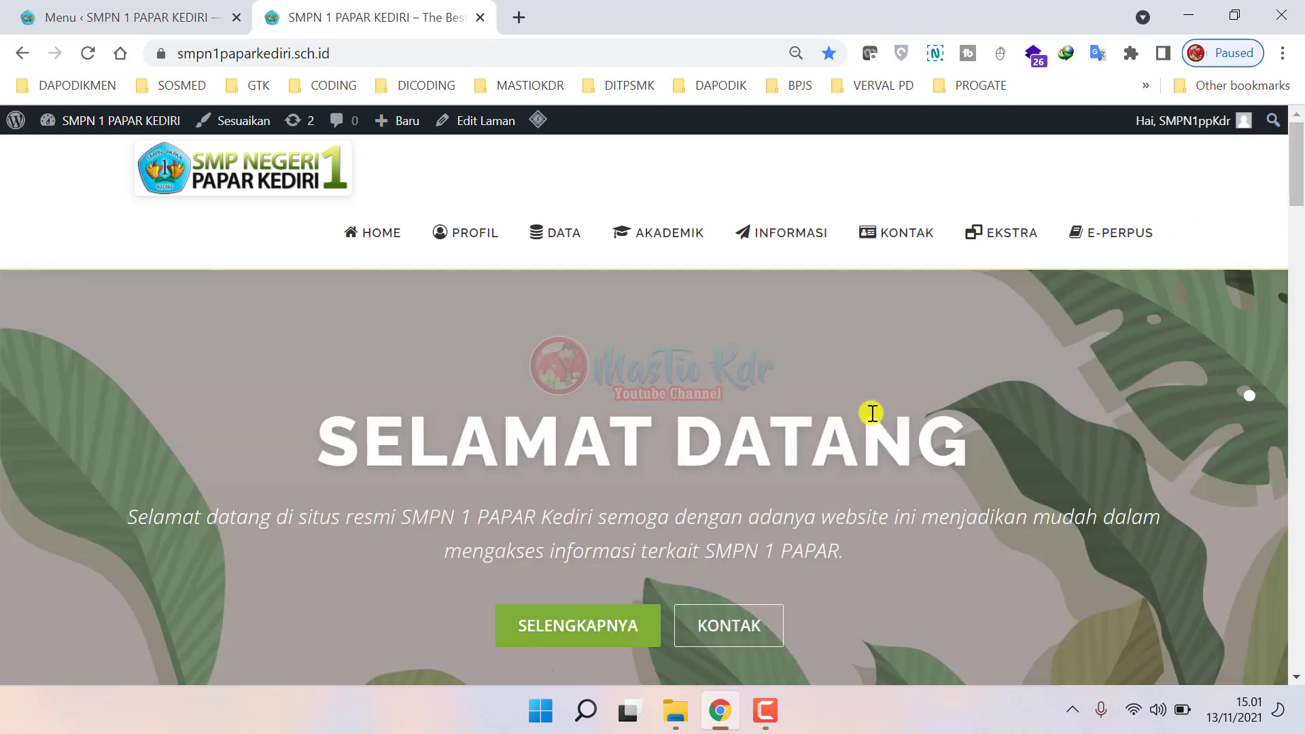